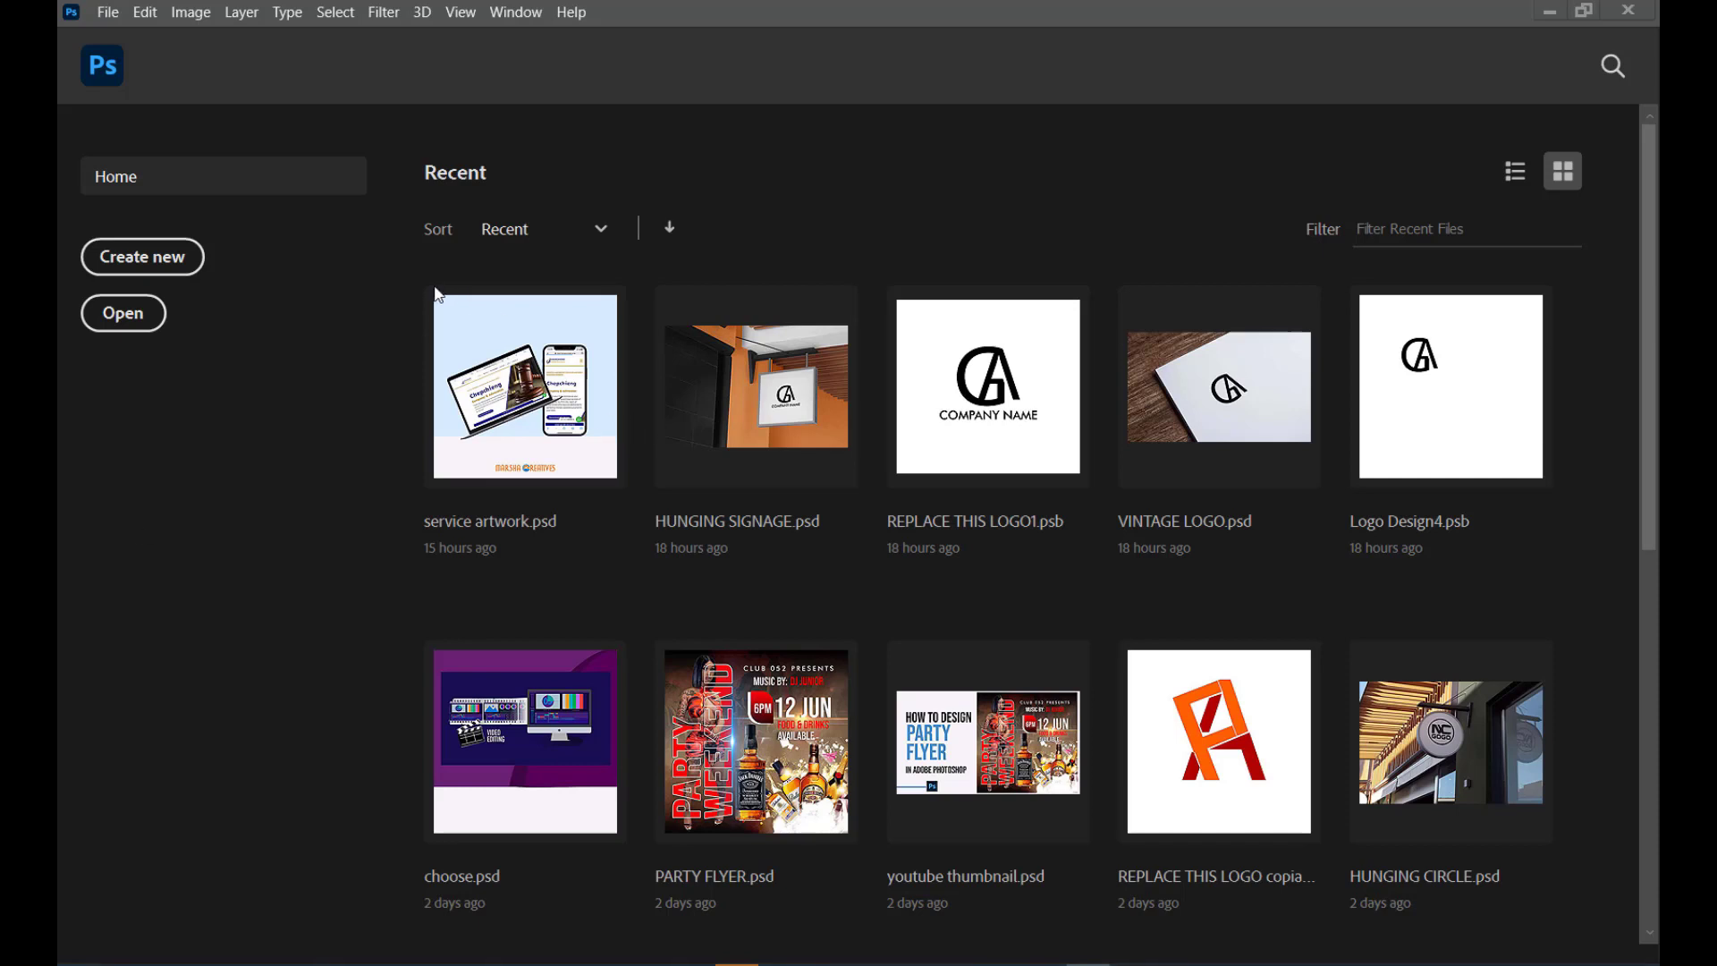
# Create a new document 1080 pixels wide and 1080 pixels high at a resolution of 100 pixels/inch
pyautogui.click(161, 266)
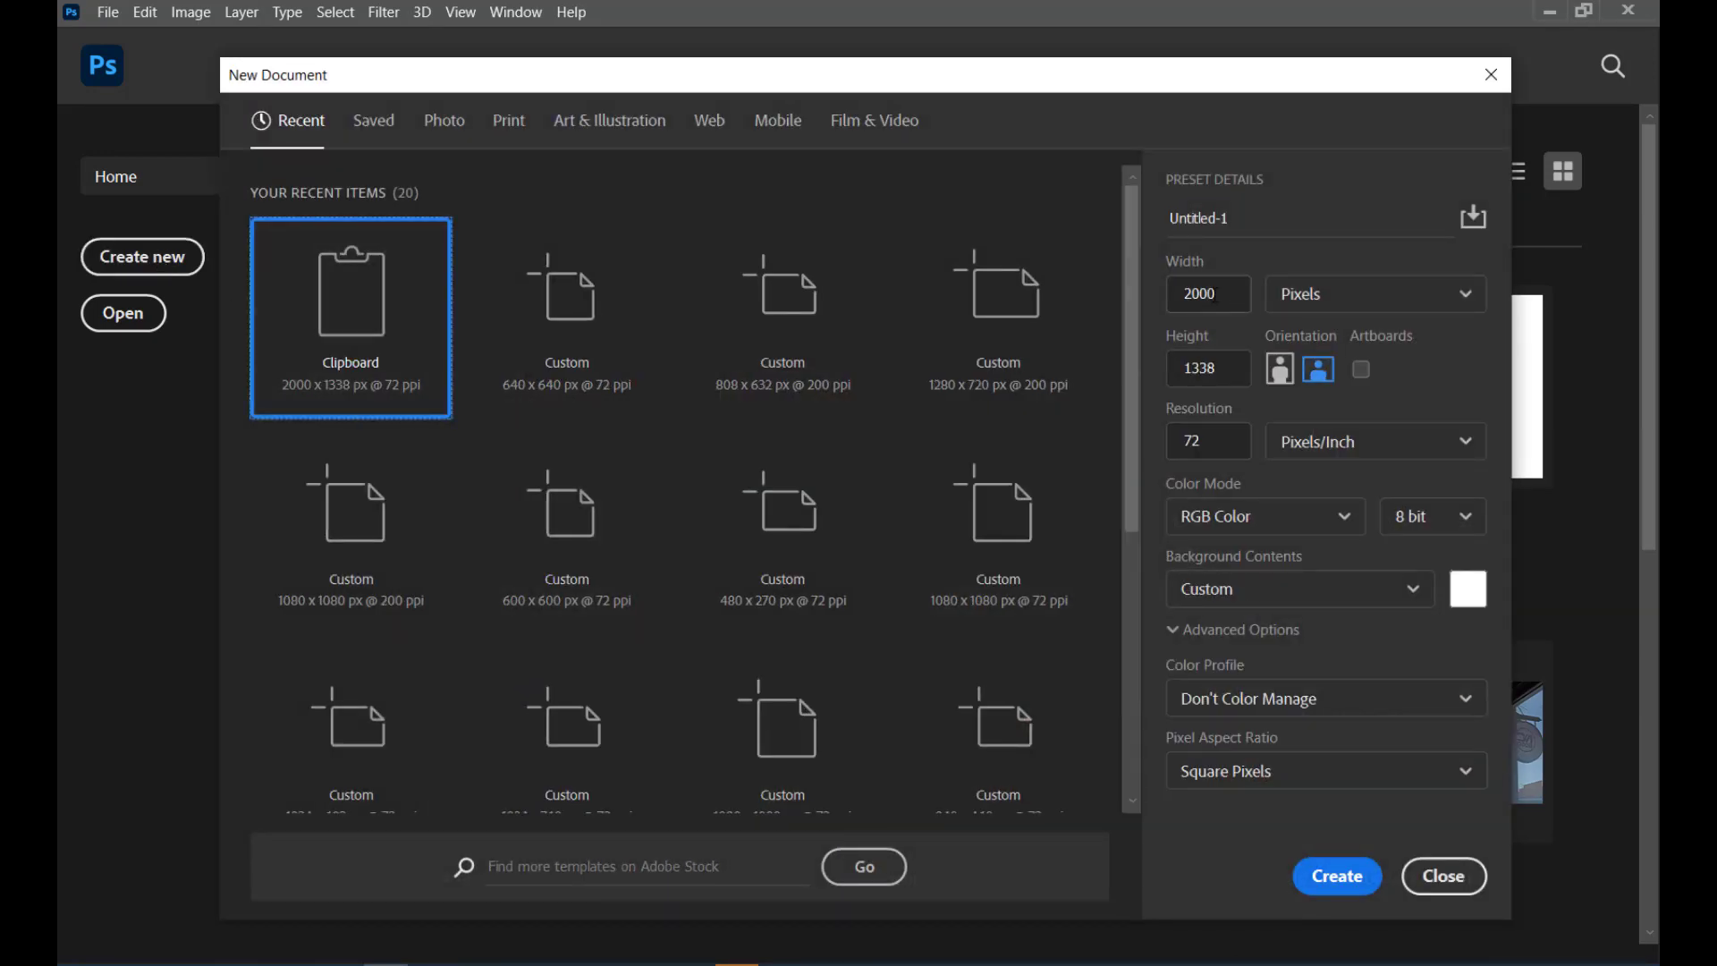
pyautogui.click(1146, 295)
pyautogui.write('1080')
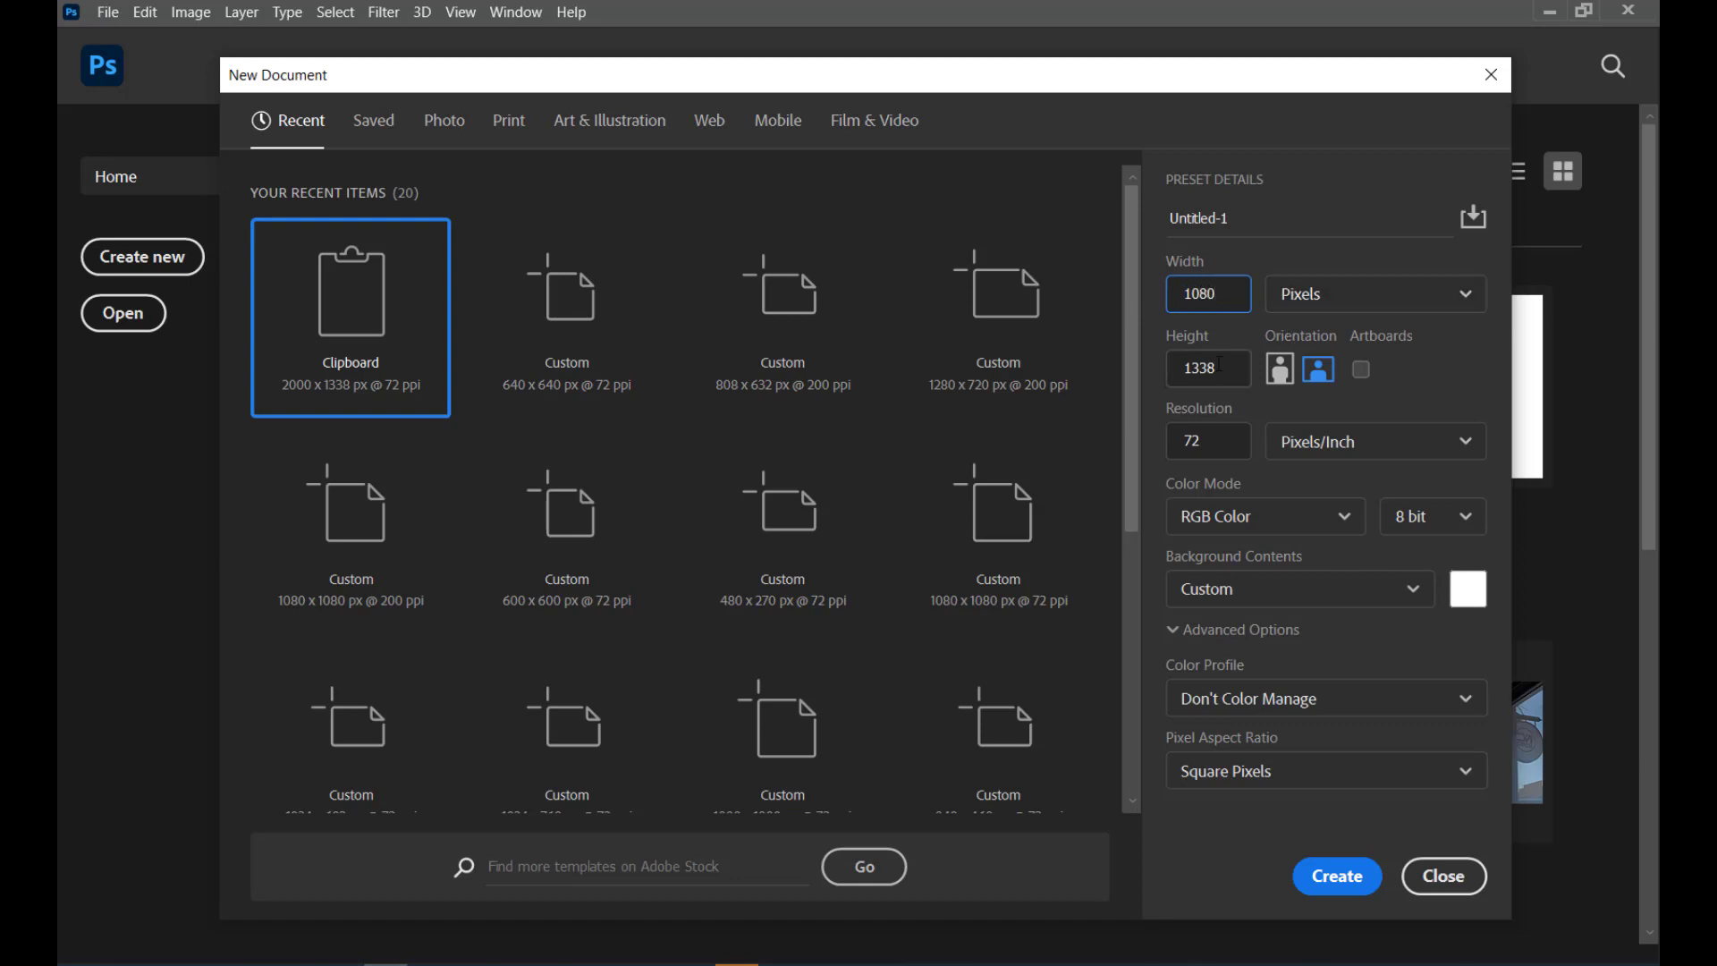
pyautogui.press('Tab')
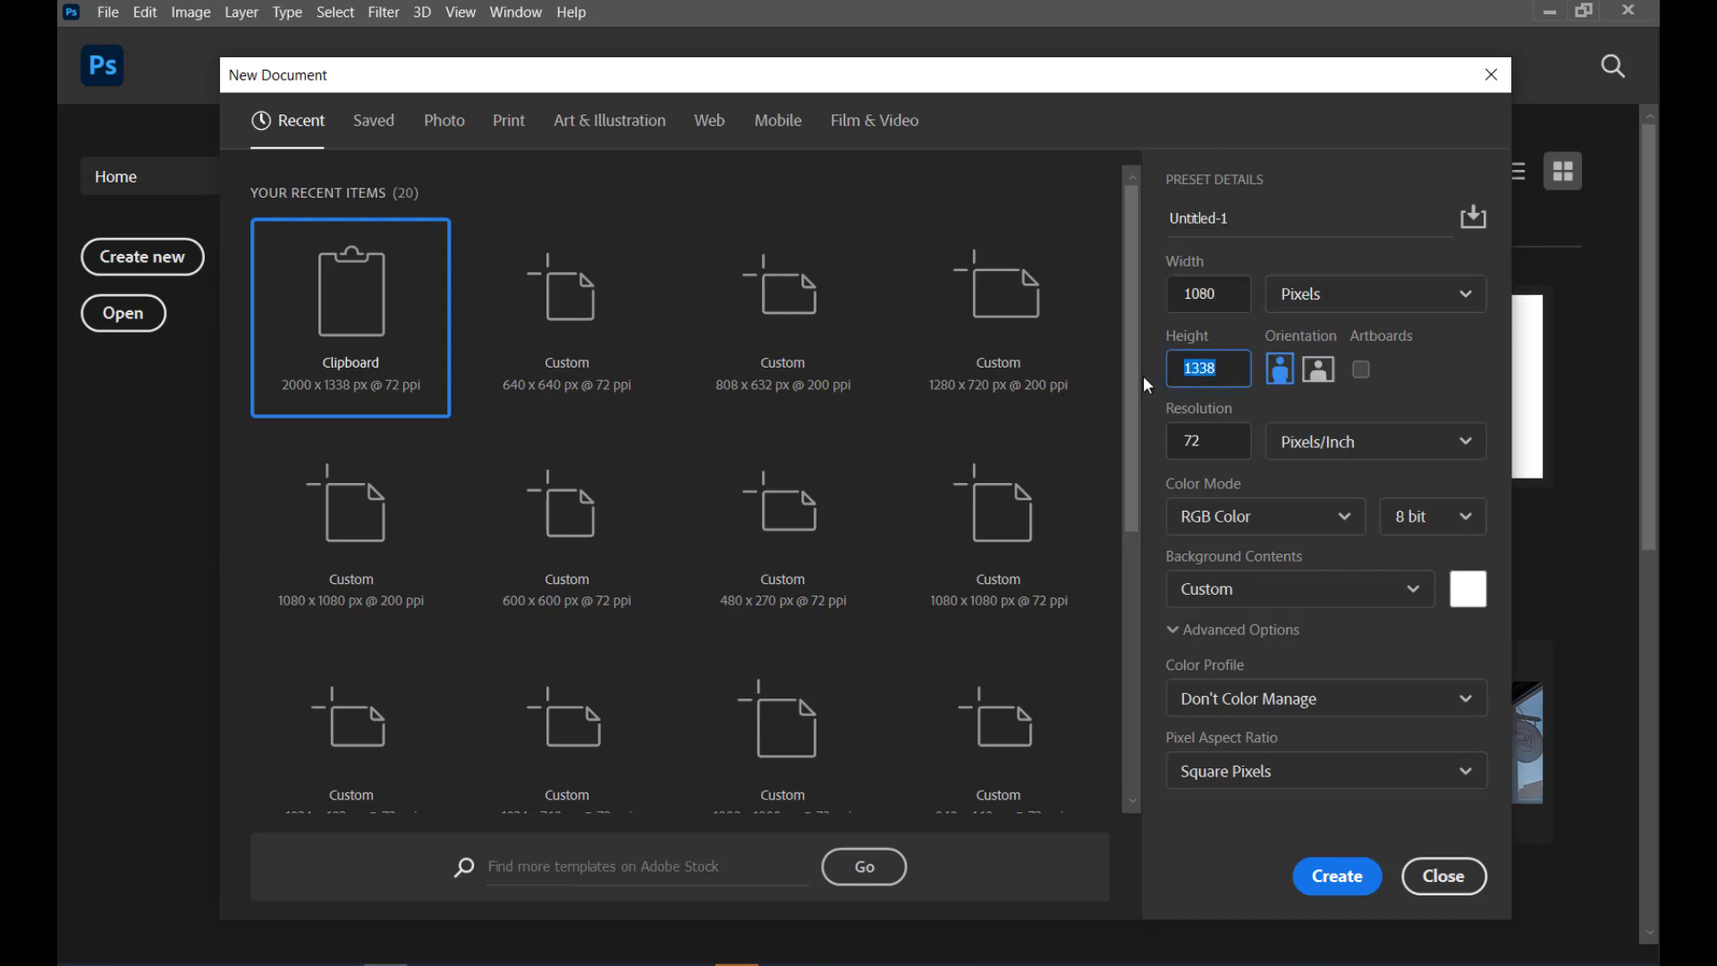
pyautogui.write('1080')
pyautogui.press('Tab')
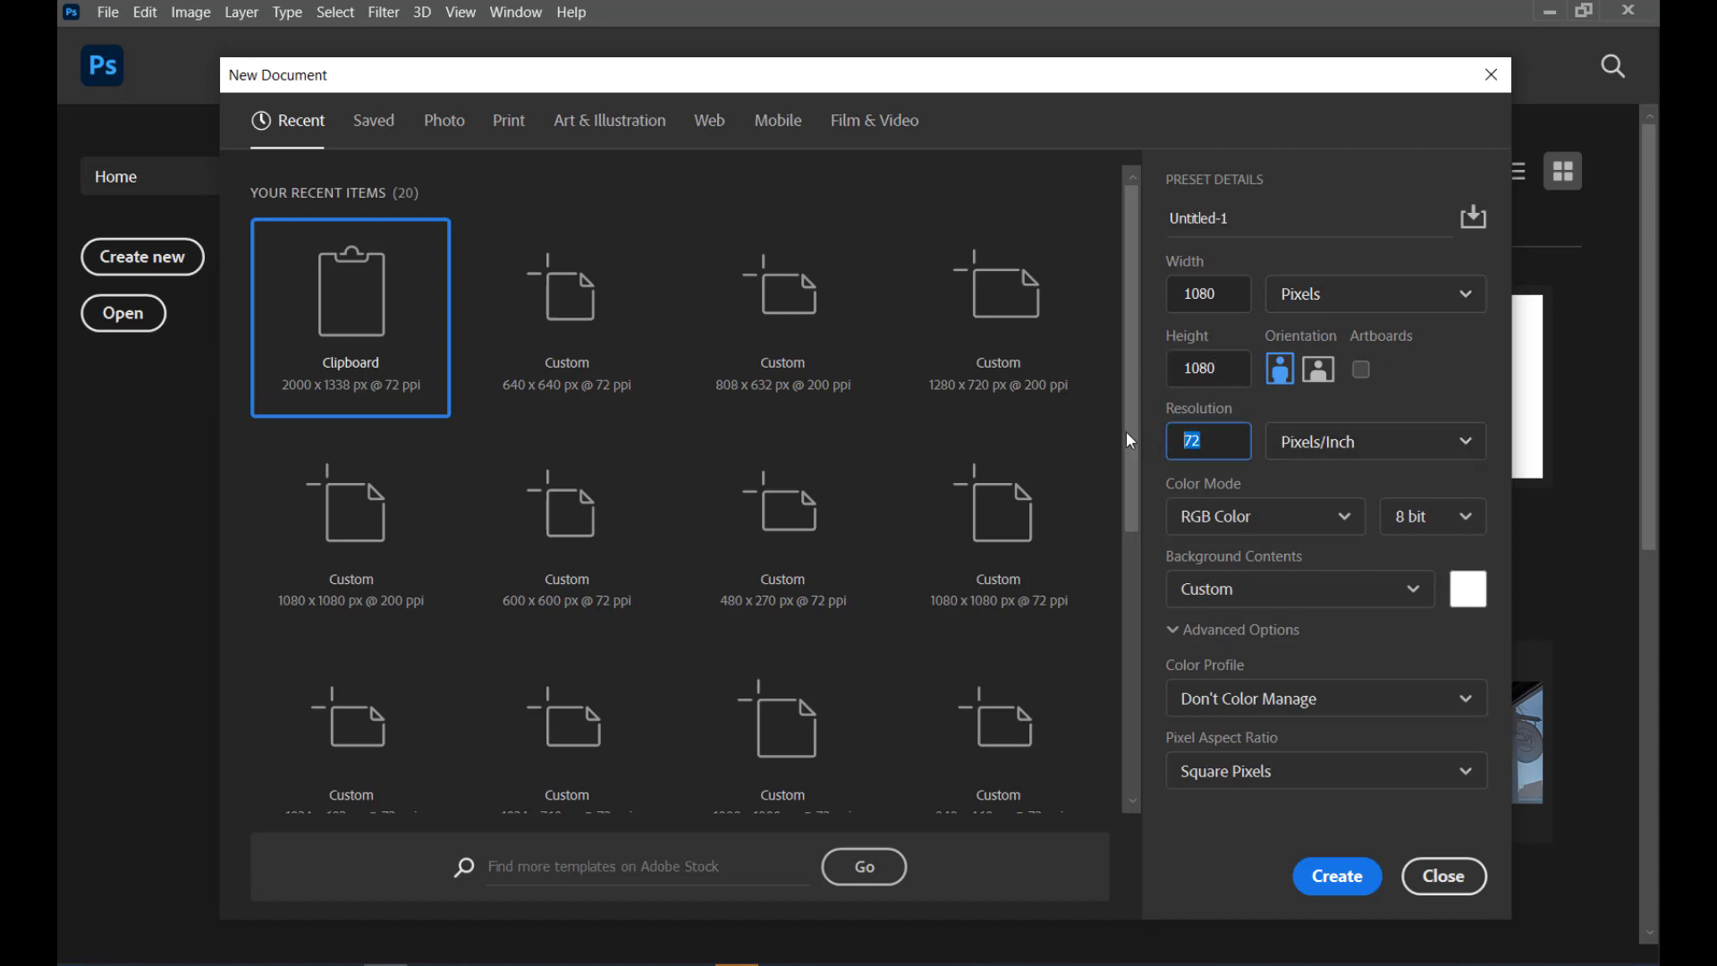
pyautogui.write('100')
pyautogui.click(1335, 887)
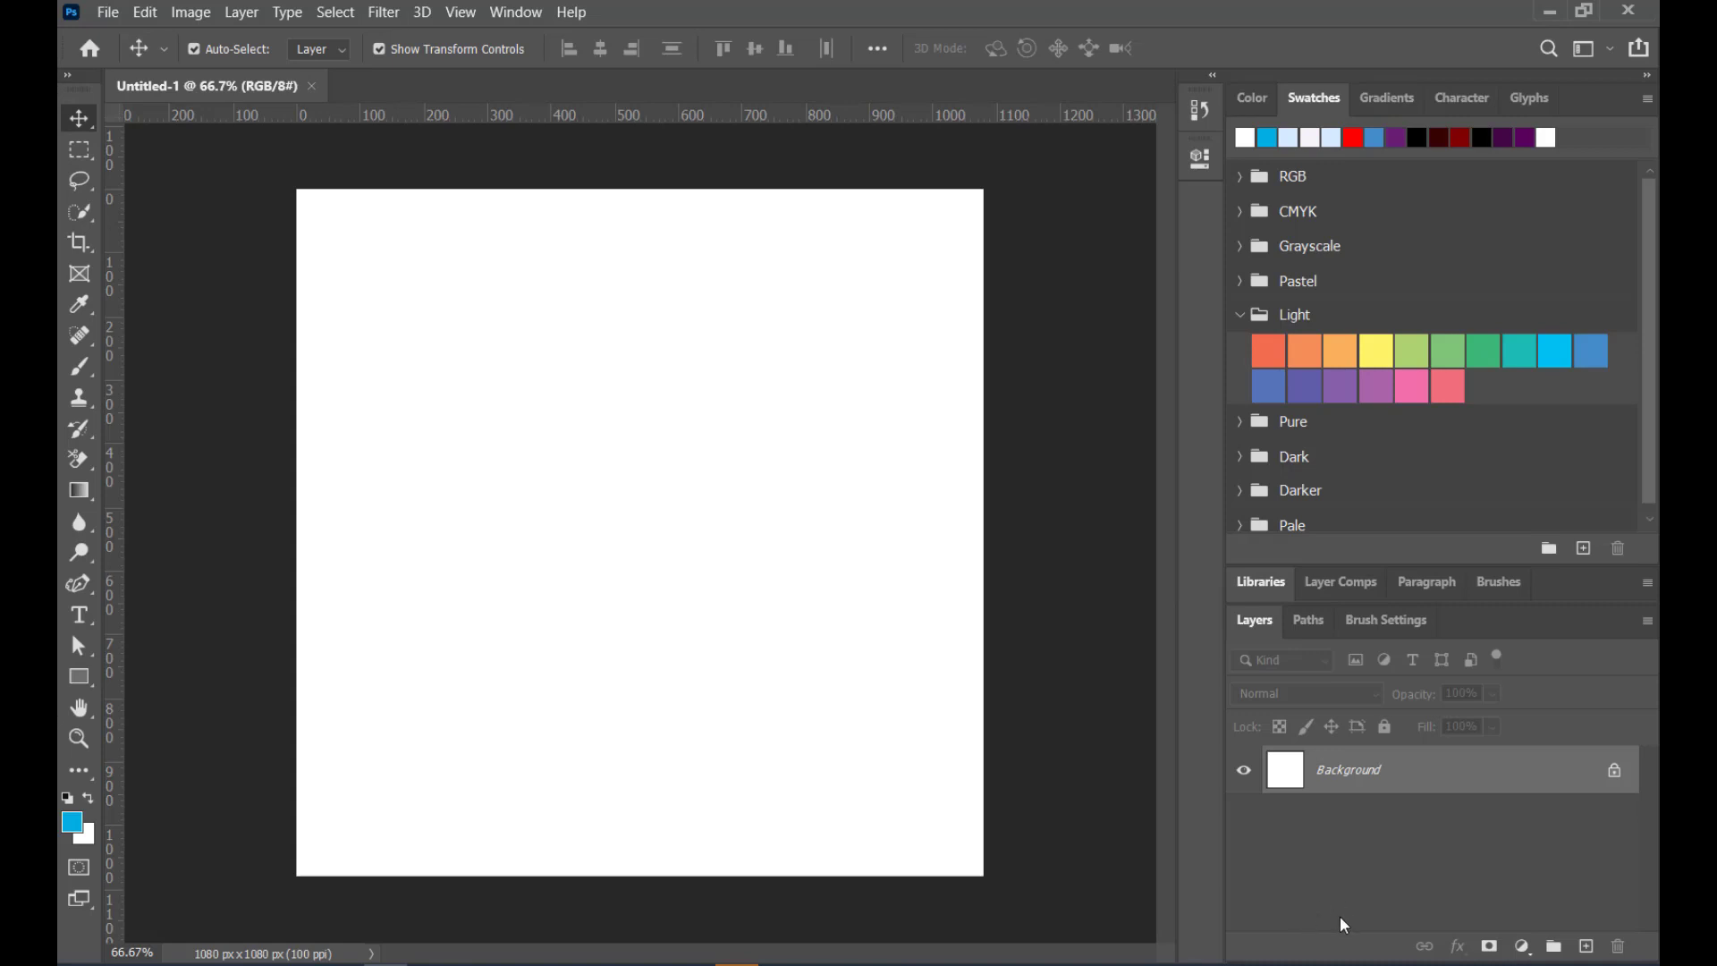
pyautogui.scroll(-1, 828, 803)
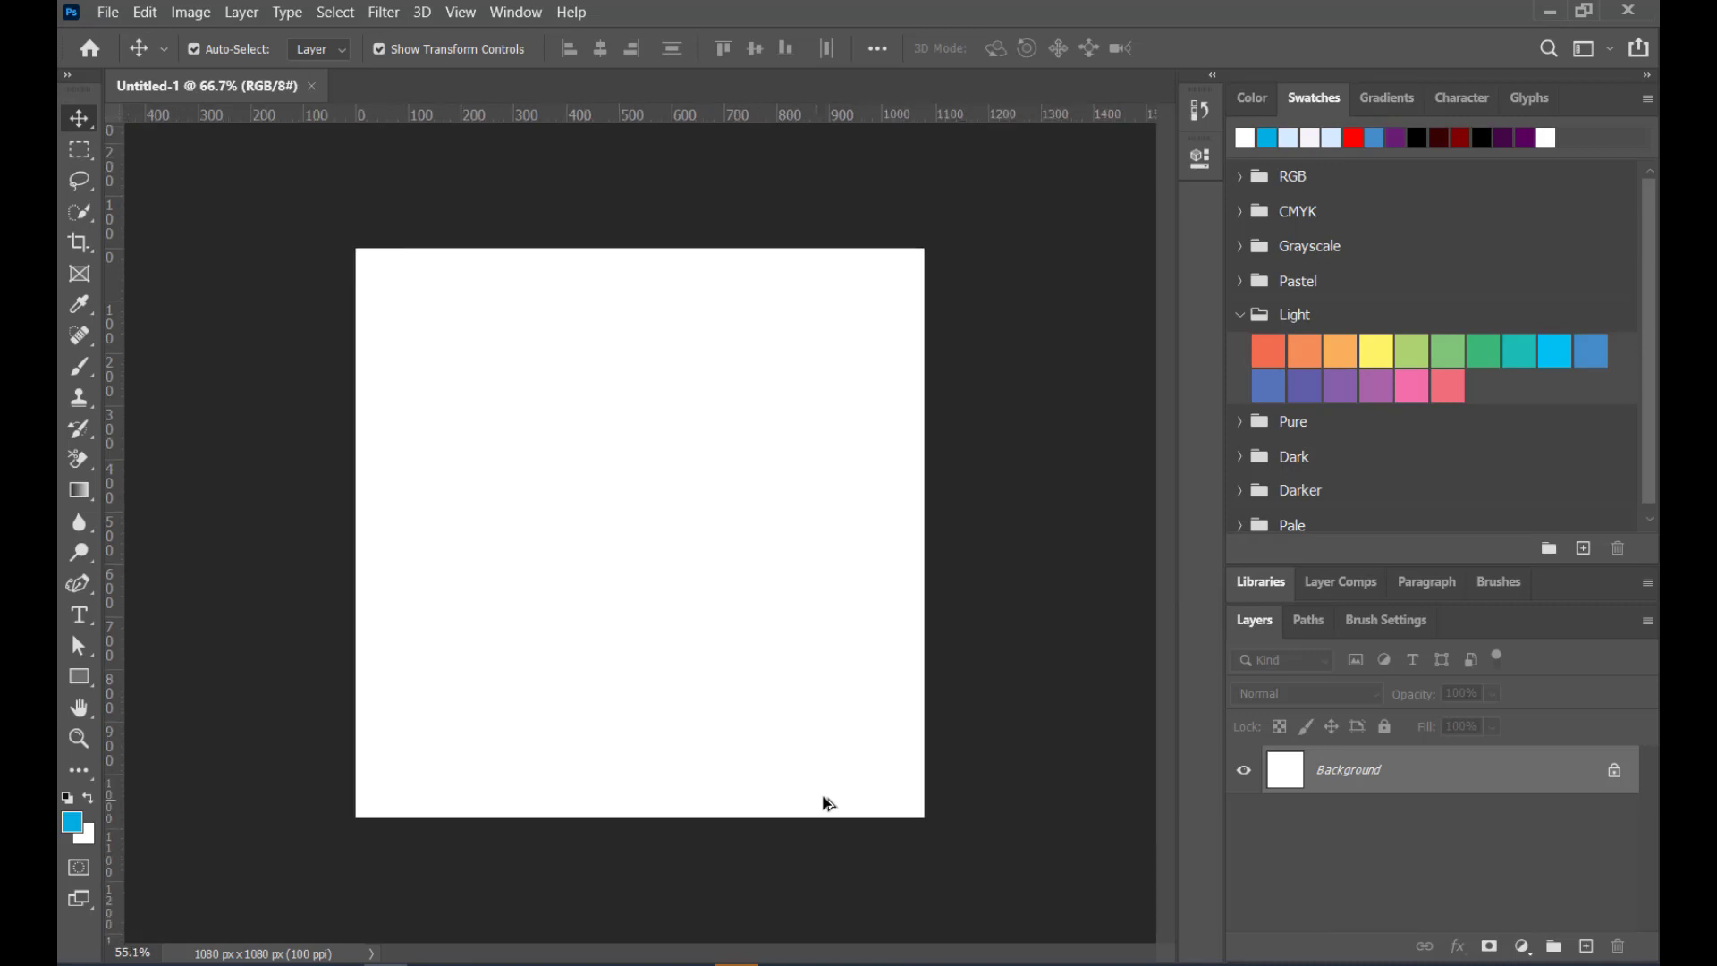
pyautogui.scroll(-1, 751, 706)
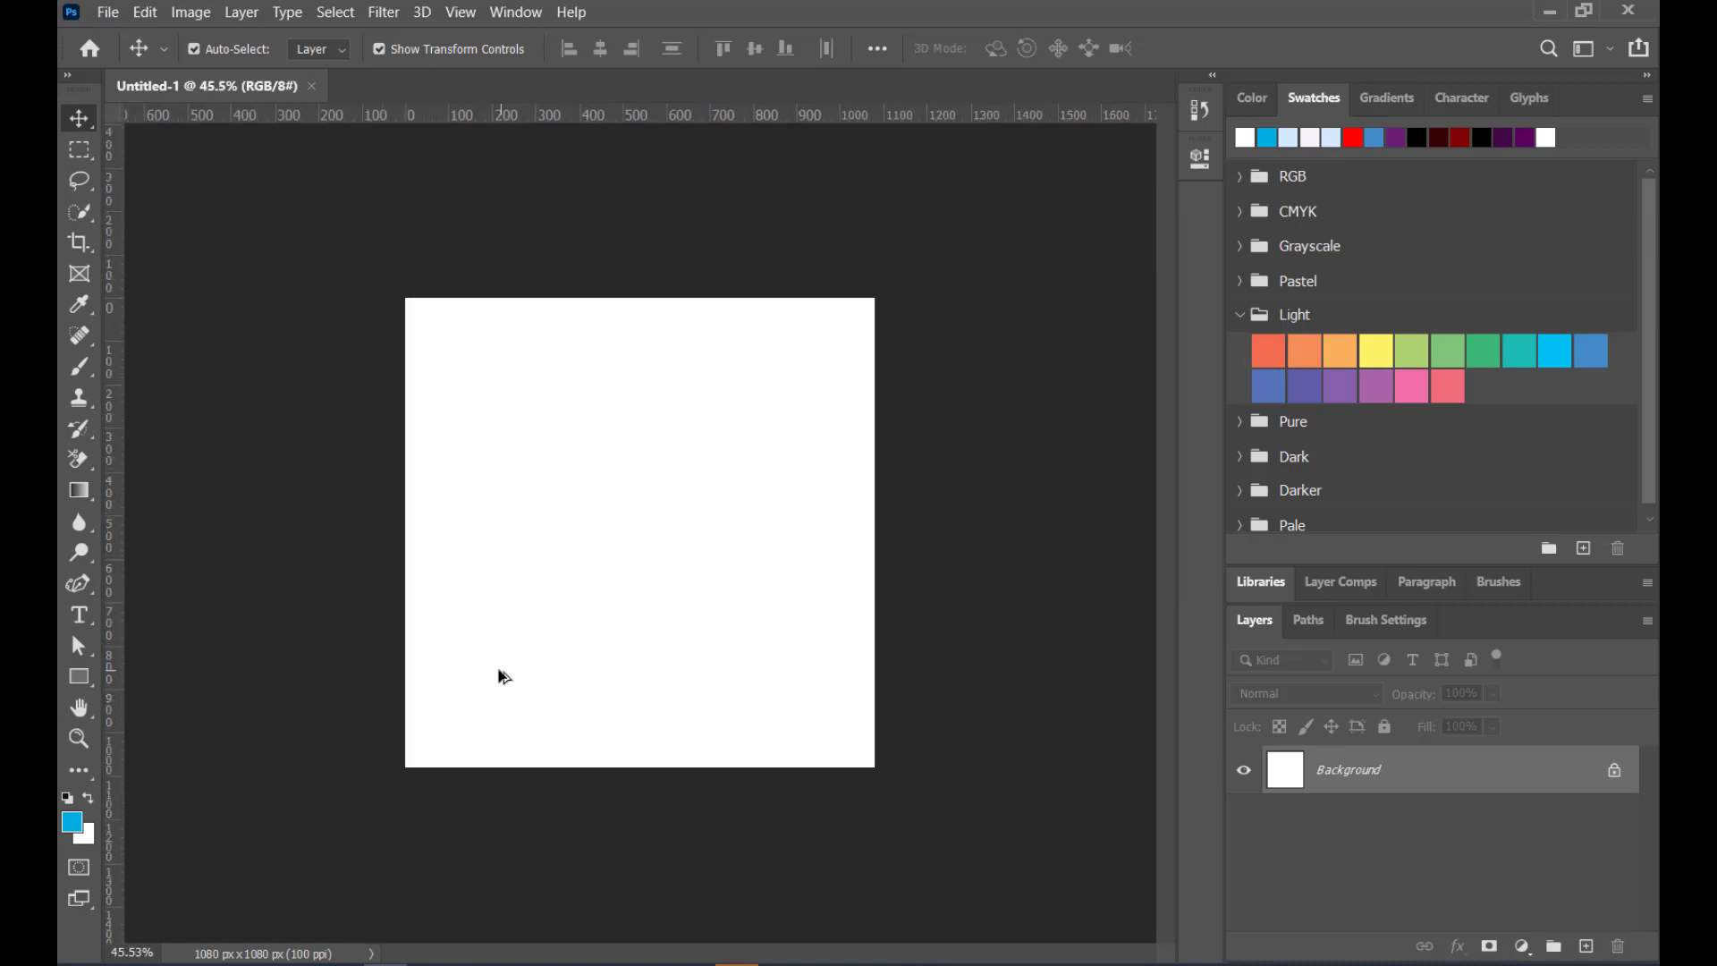
pyautogui.scroll(3, 426, 674)
pyautogui.scroll(-1, 673, 635)
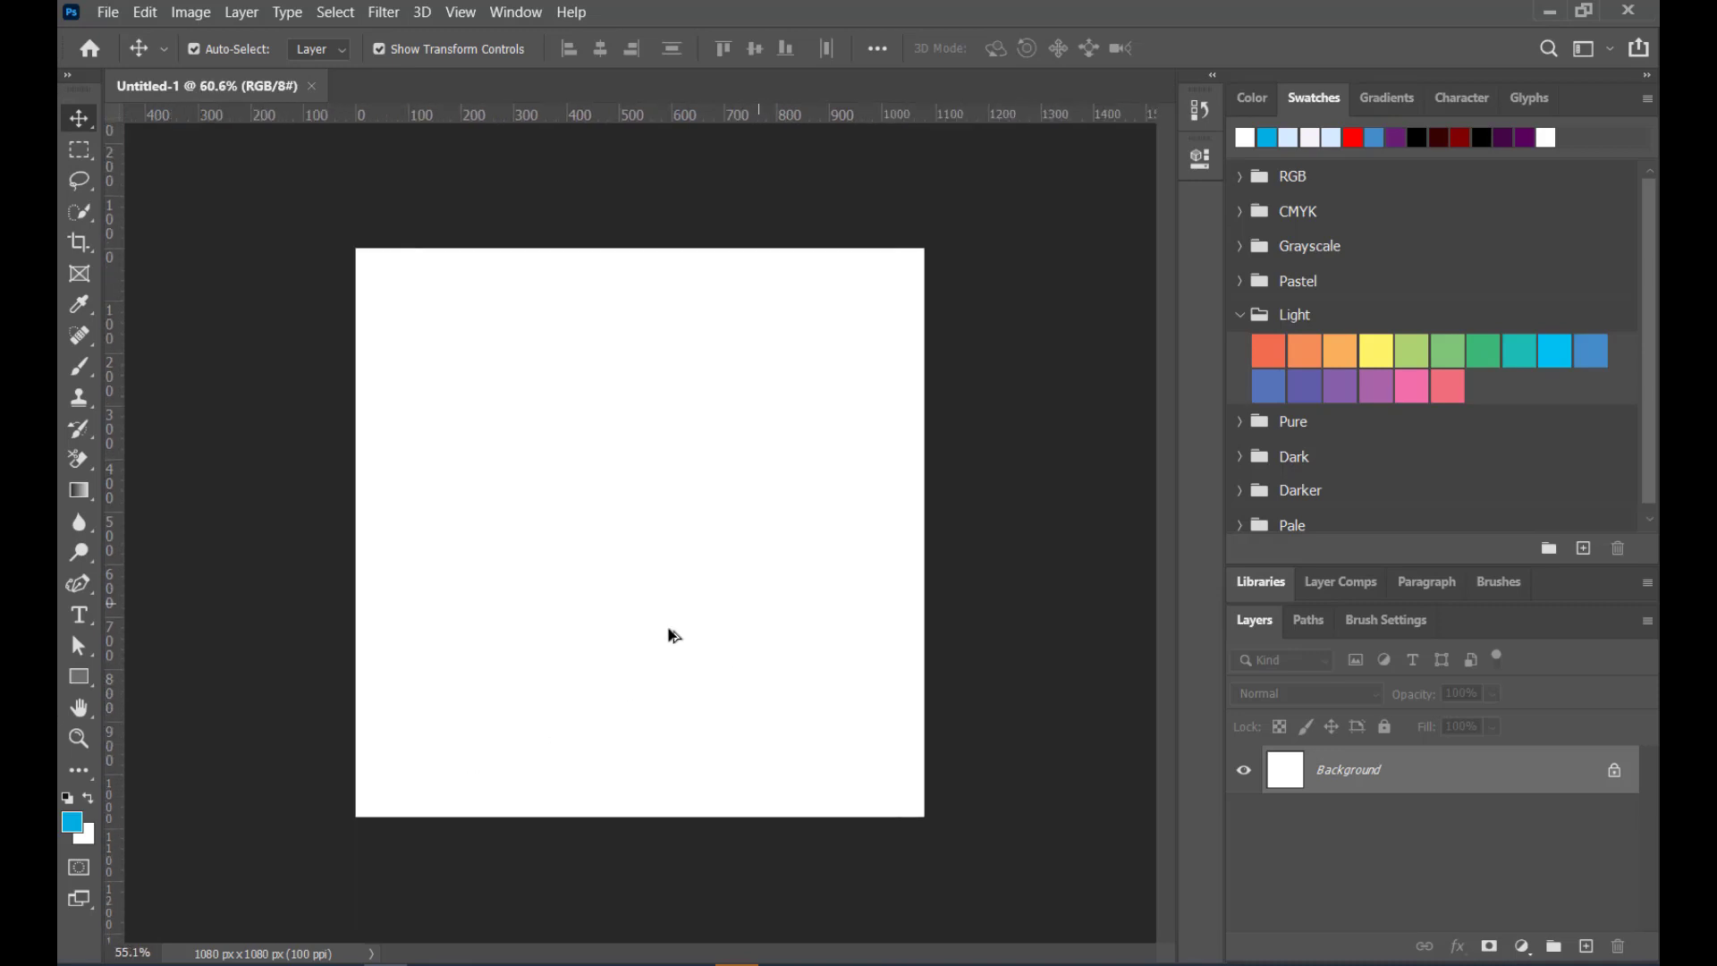
pyautogui.scroll(1, 471, 726)
pyautogui.scroll(-1, 557, 715)
pyautogui.click(108, 13)
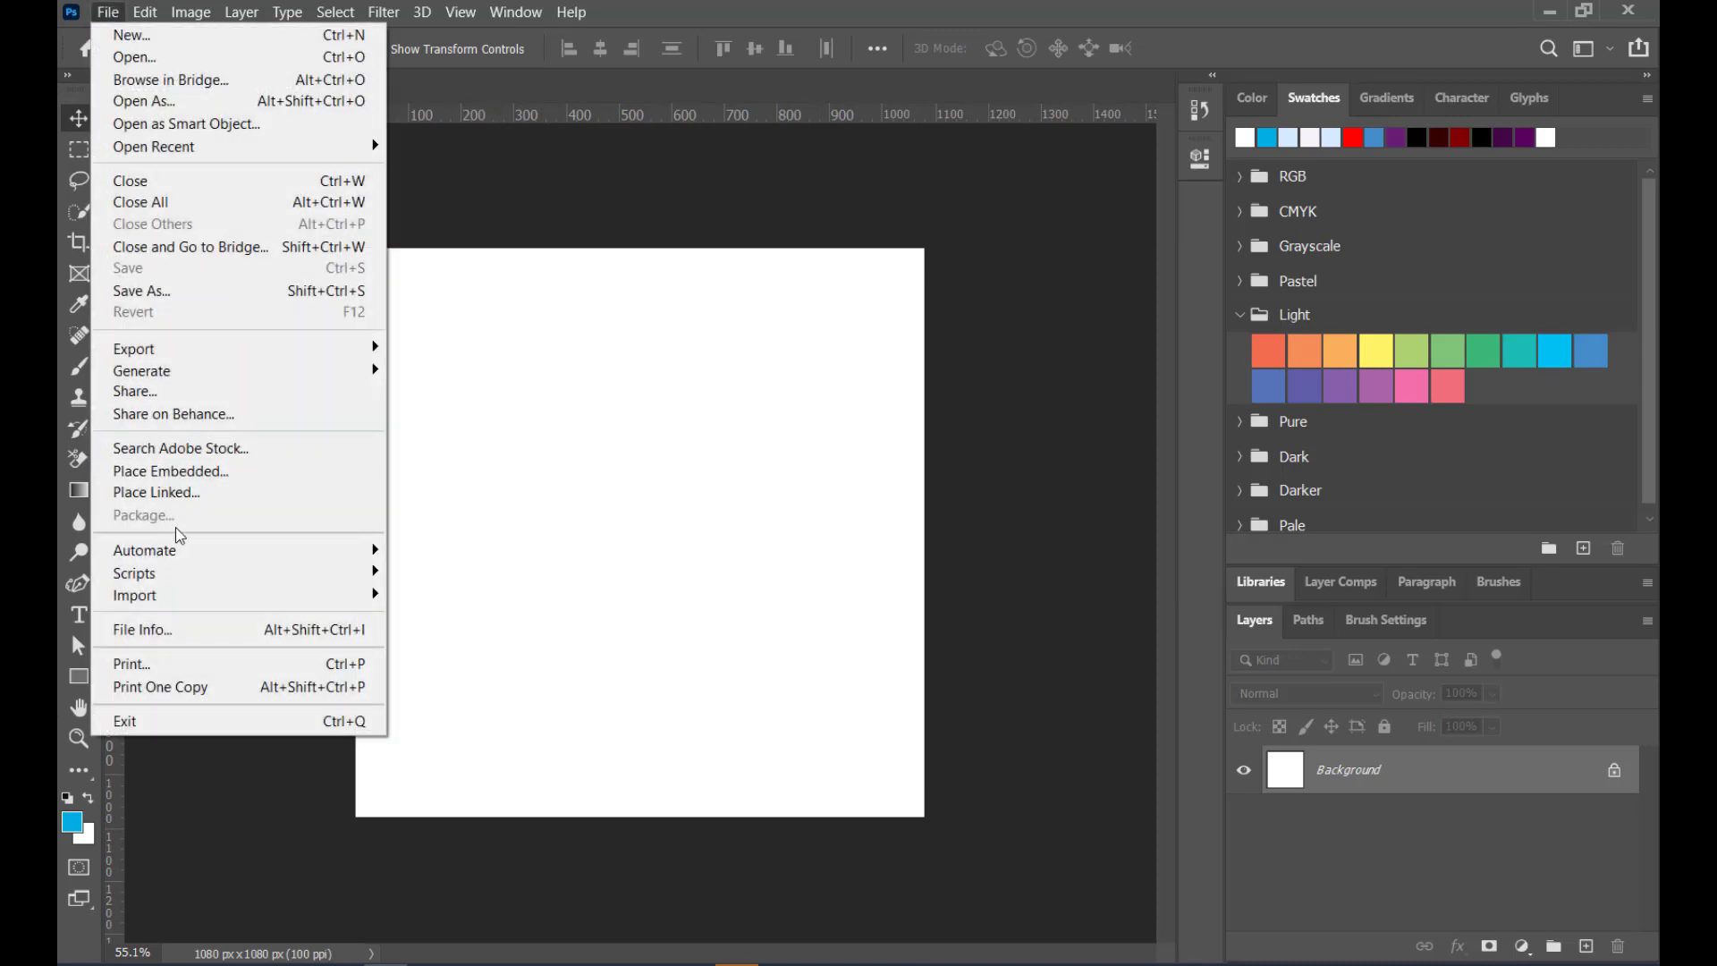
pyautogui.click(183, 471)
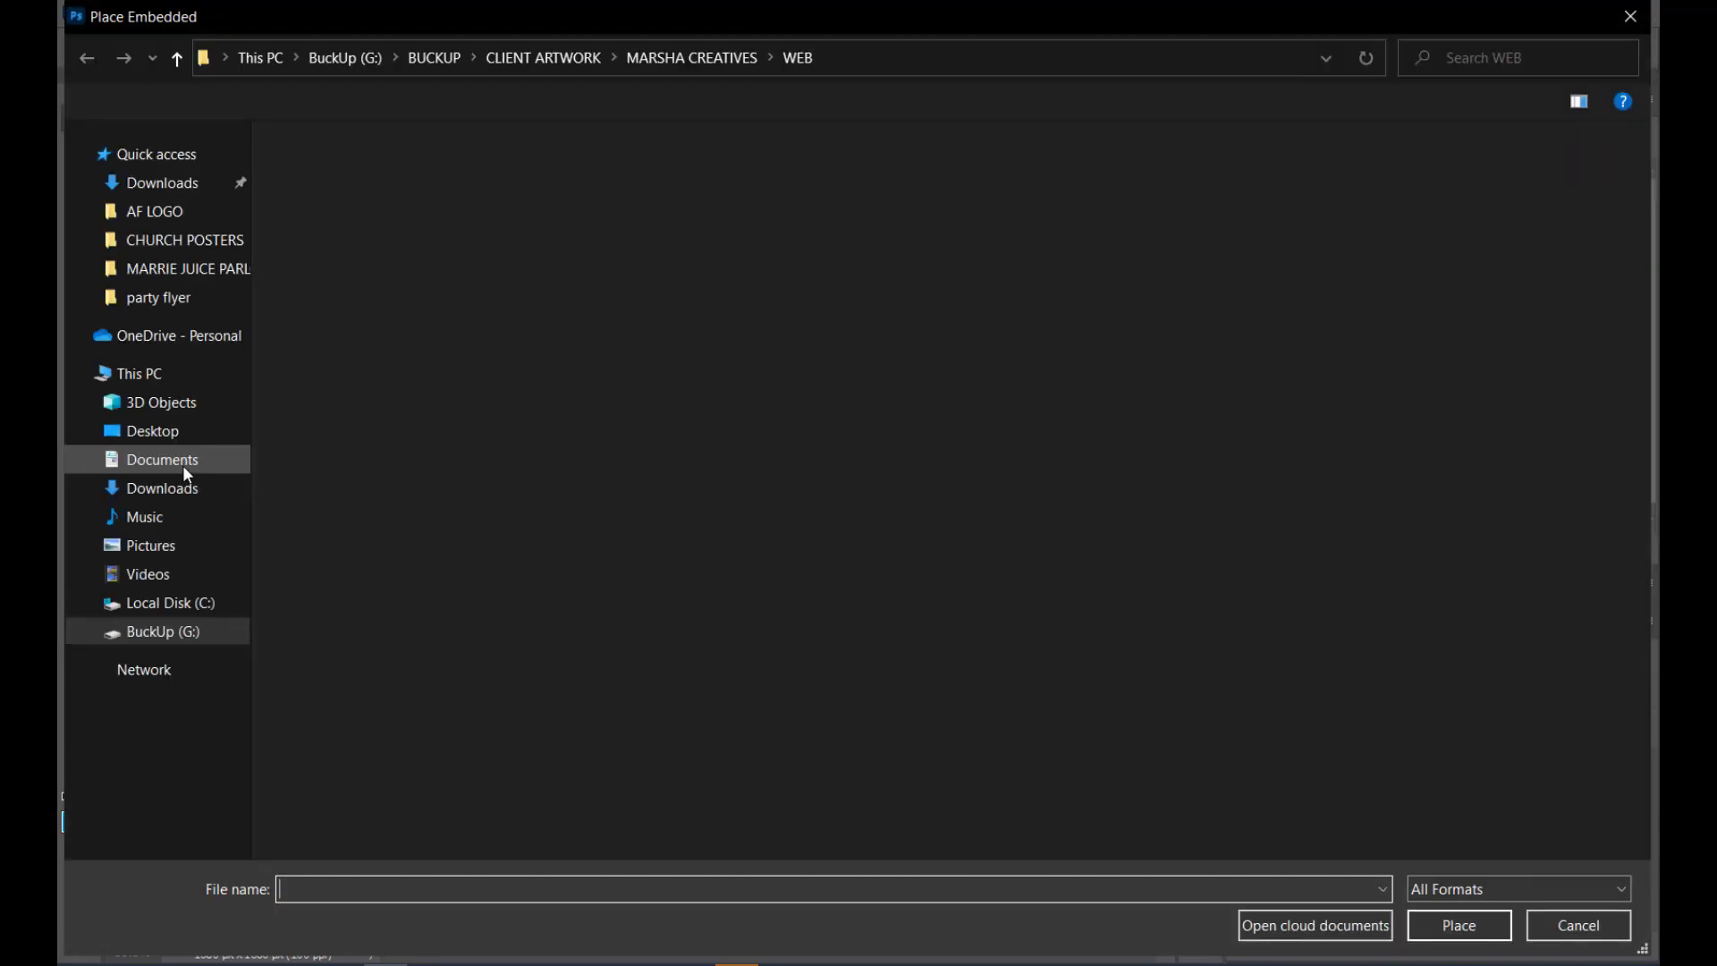
pyautogui.click(222, 239)
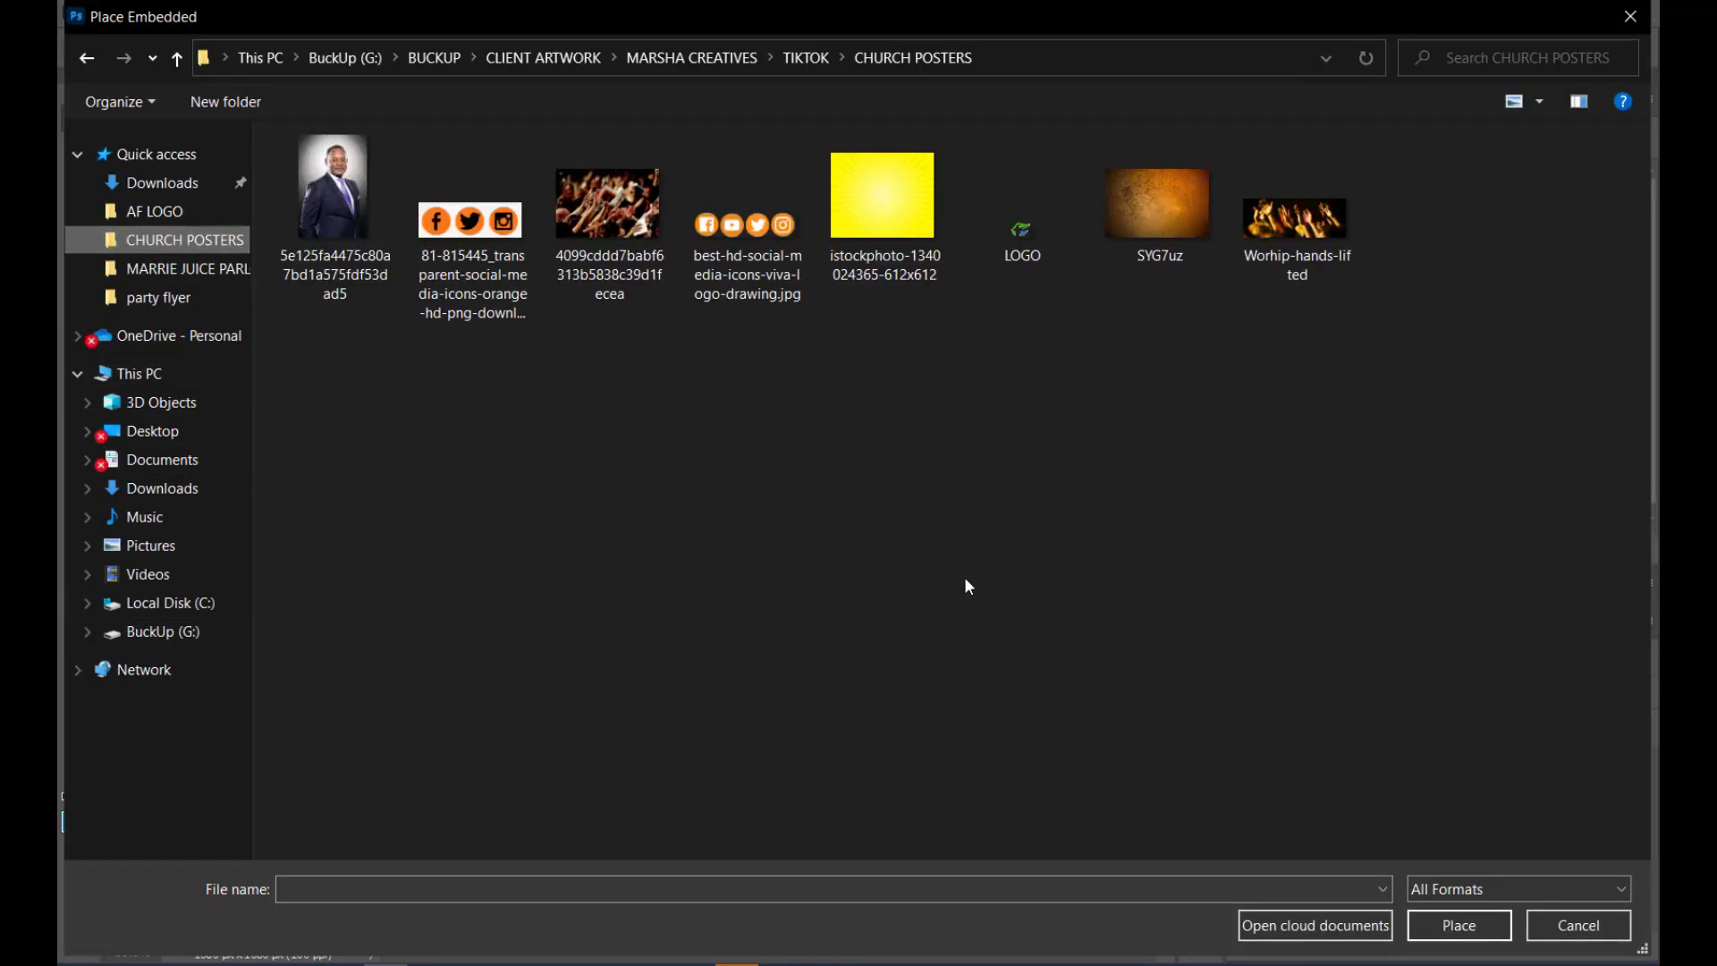
pyautogui.doubleClick(891, 224)
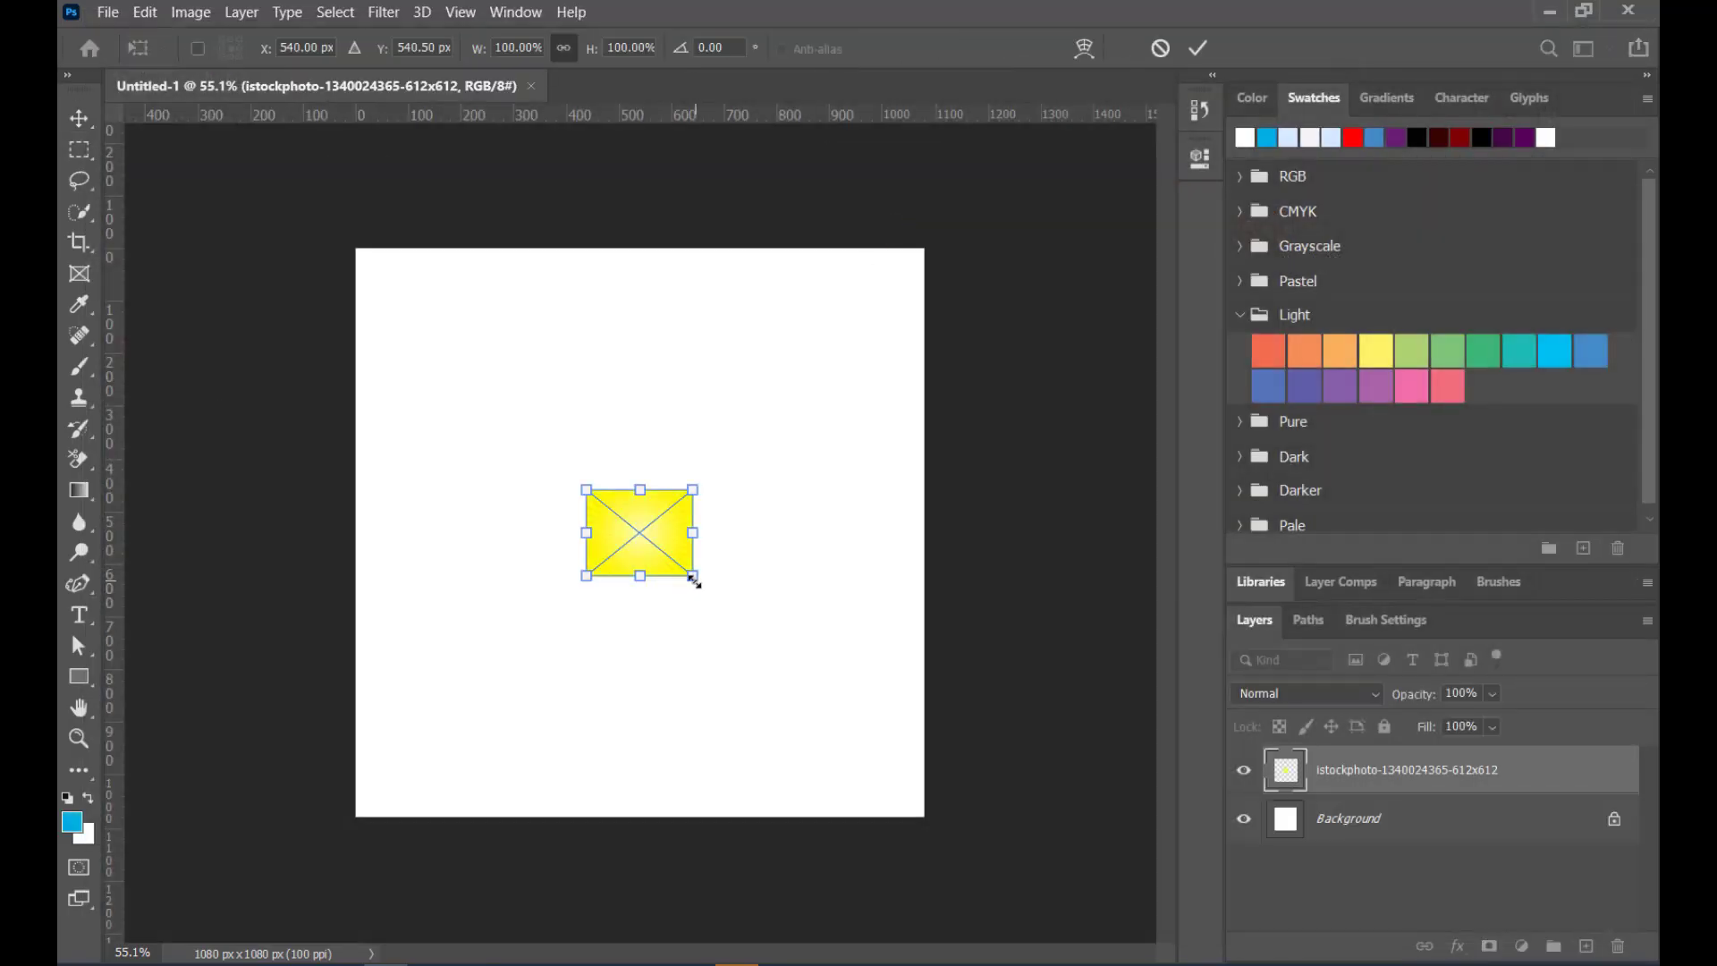
pyautogui.moveTo(694, 581); pyautogui.dragTo(959, 891)
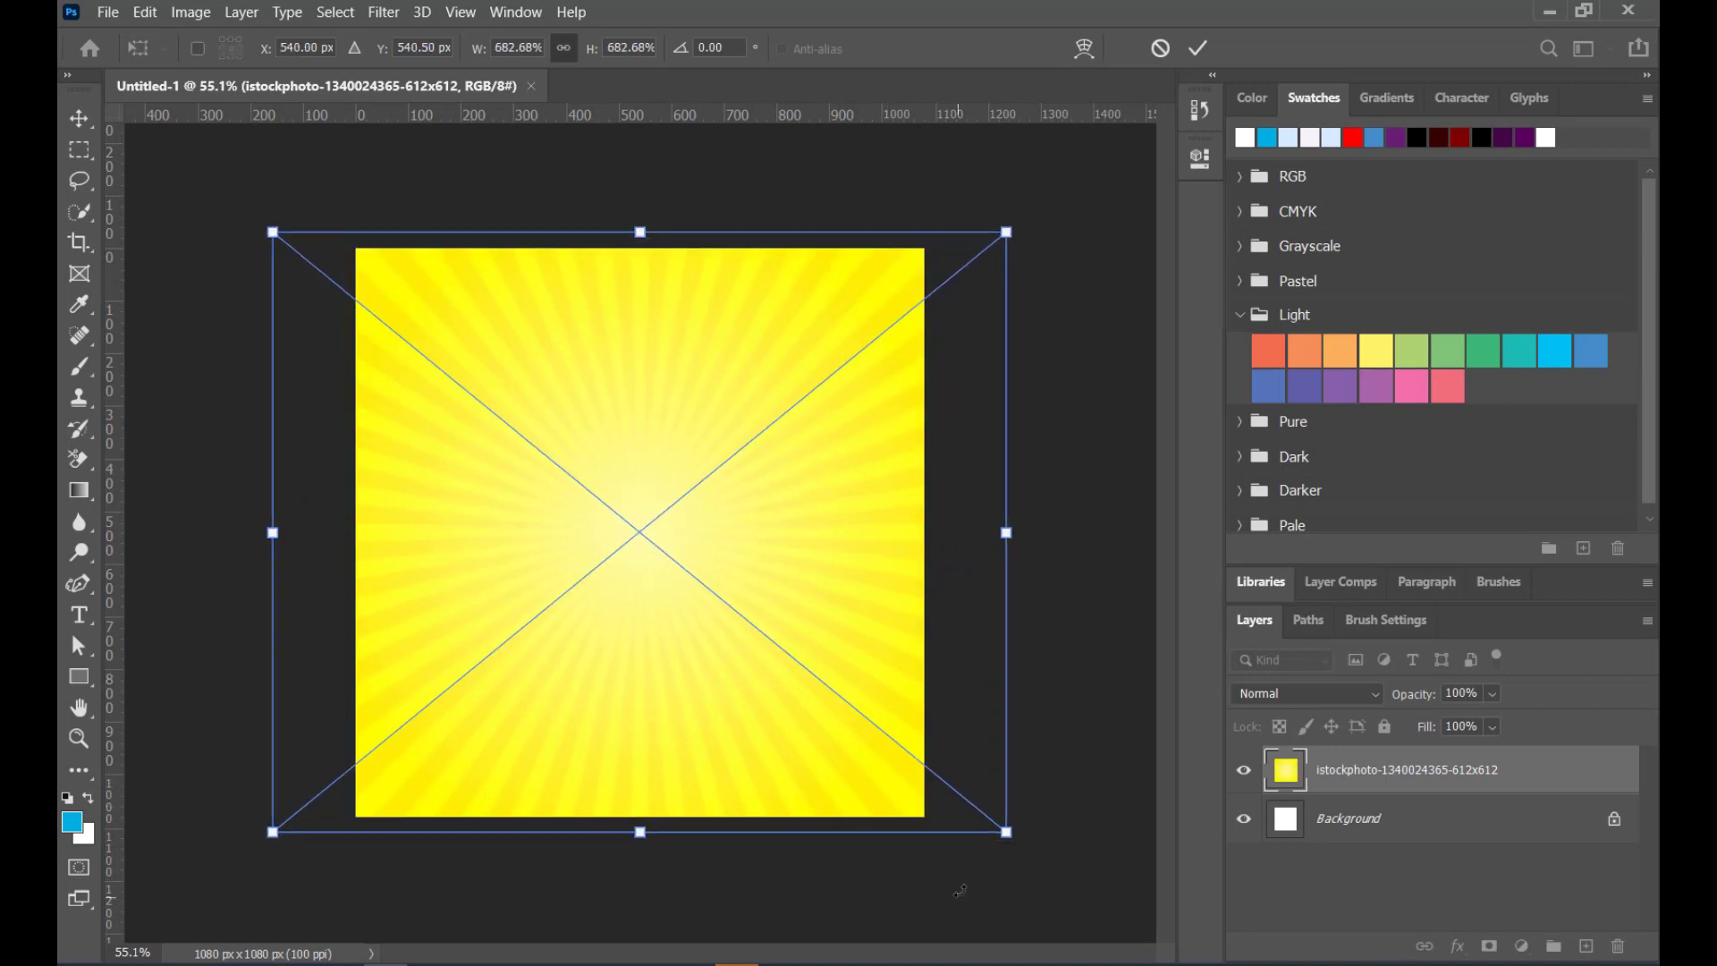
pyautogui.click(1197, 47)
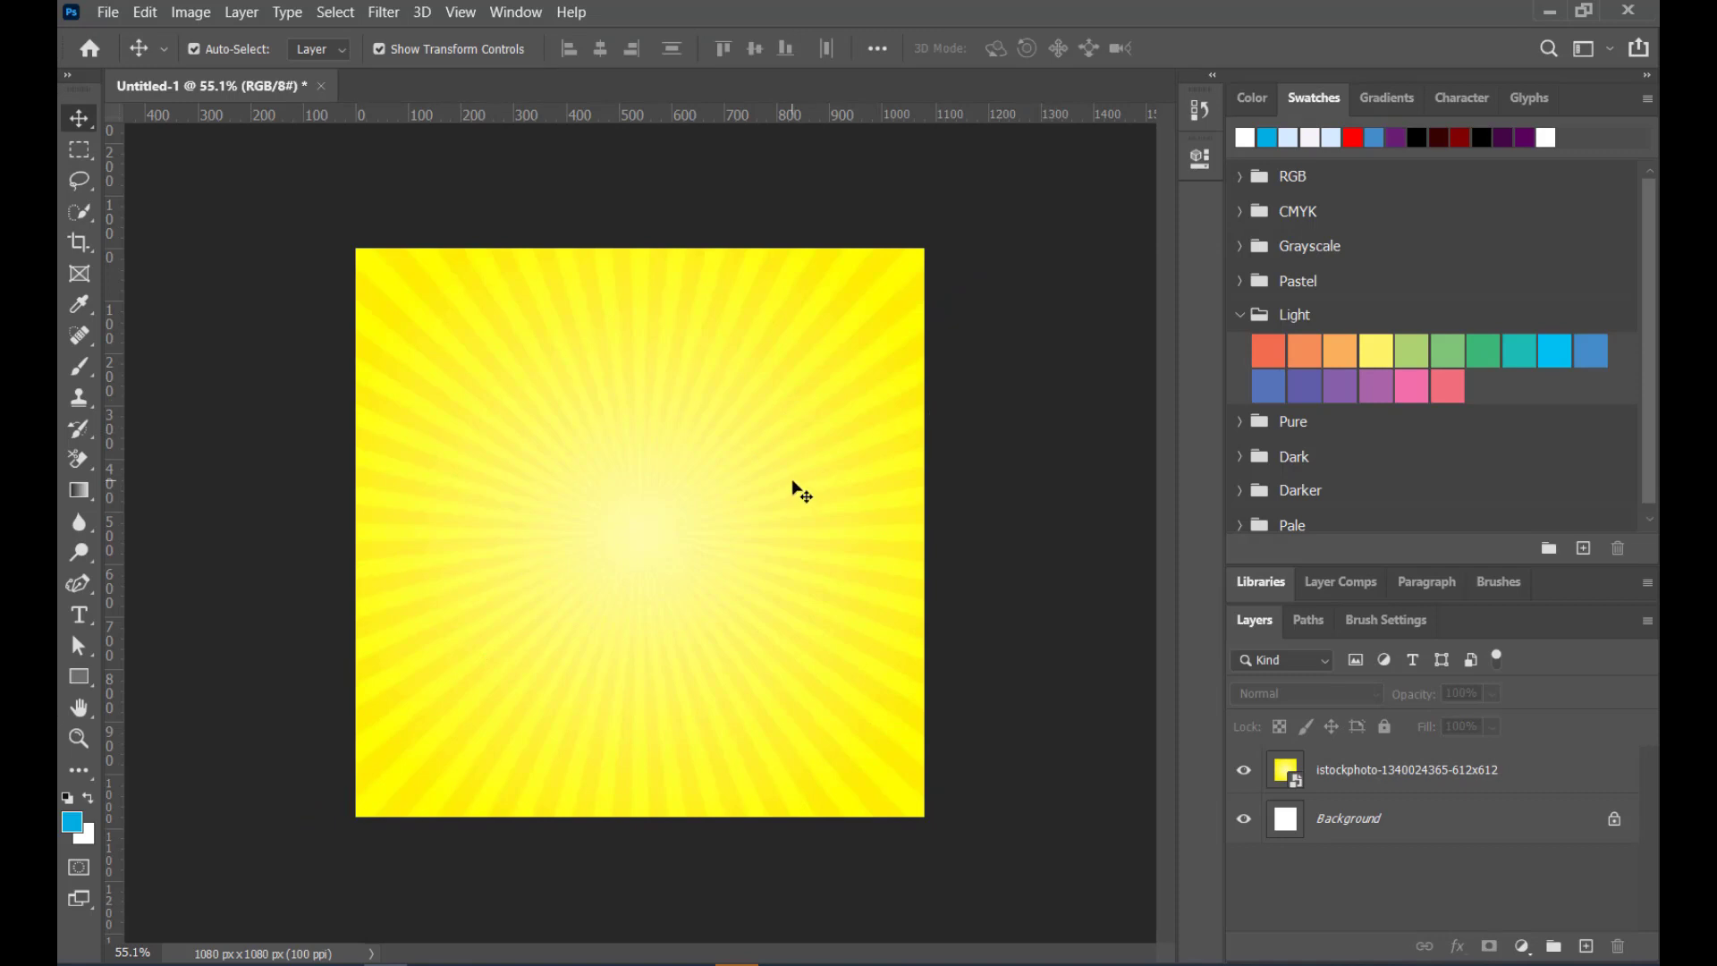
# Place the cracked texture image SYG7uz as embedded above the sunburst and scale it to about 21.35% to cover the canvas
pyautogui.click(107, 12)
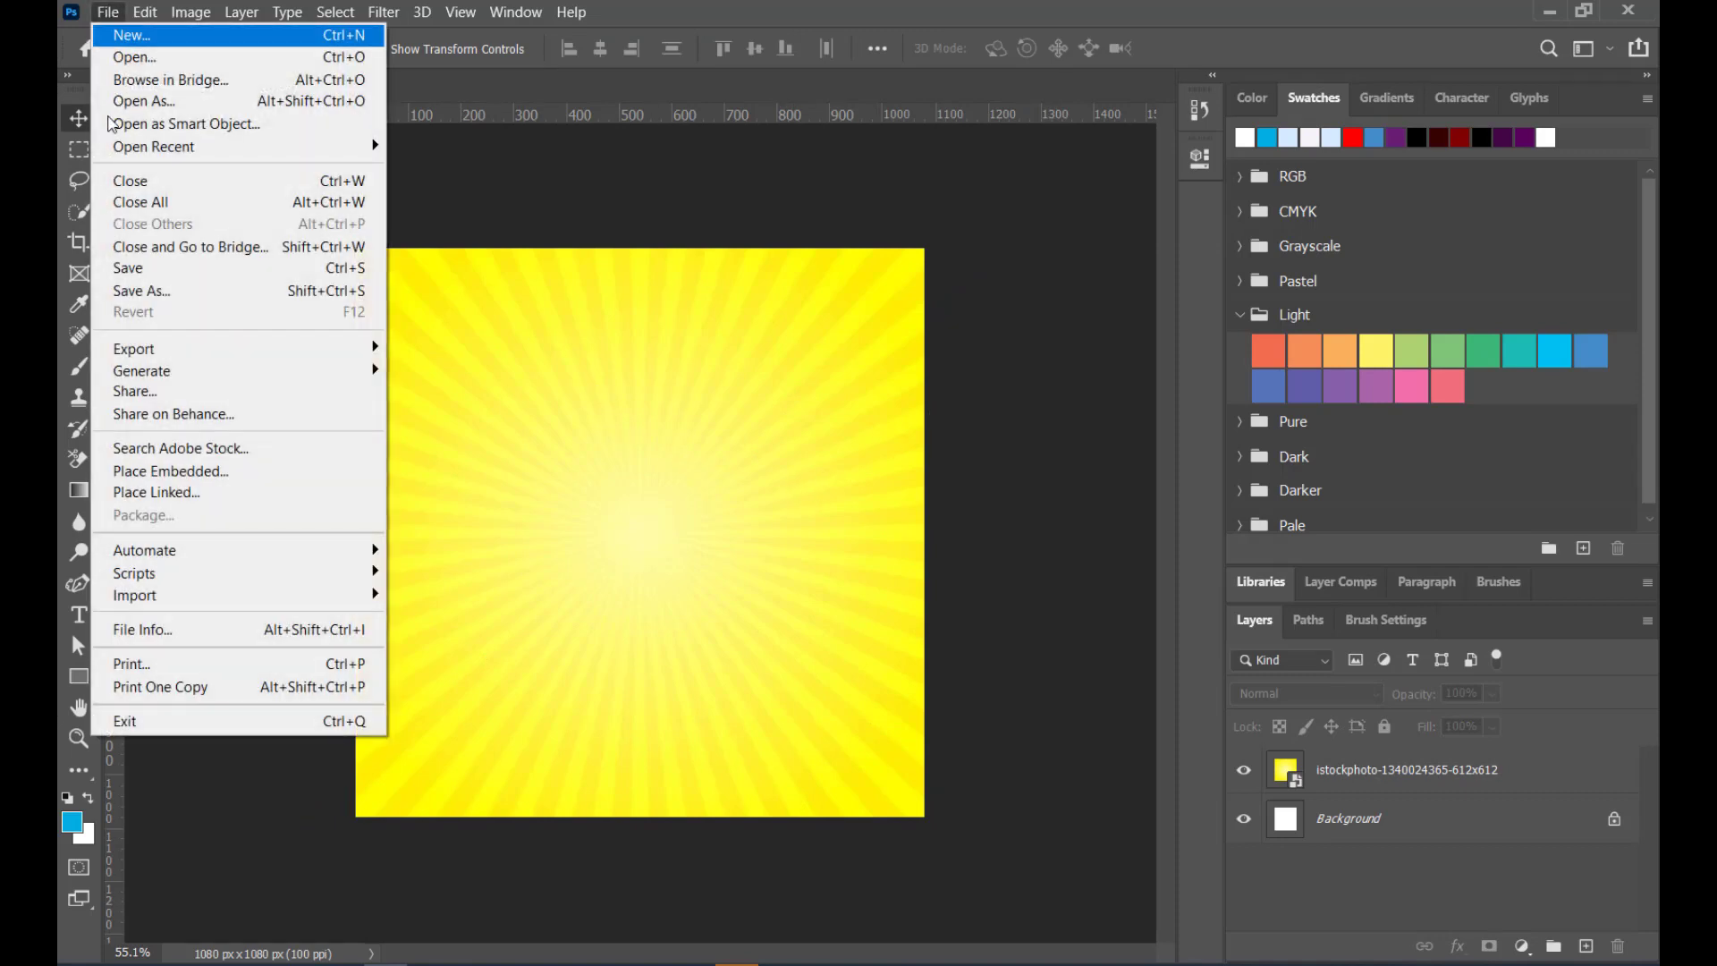
pyautogui.click(169, 471)
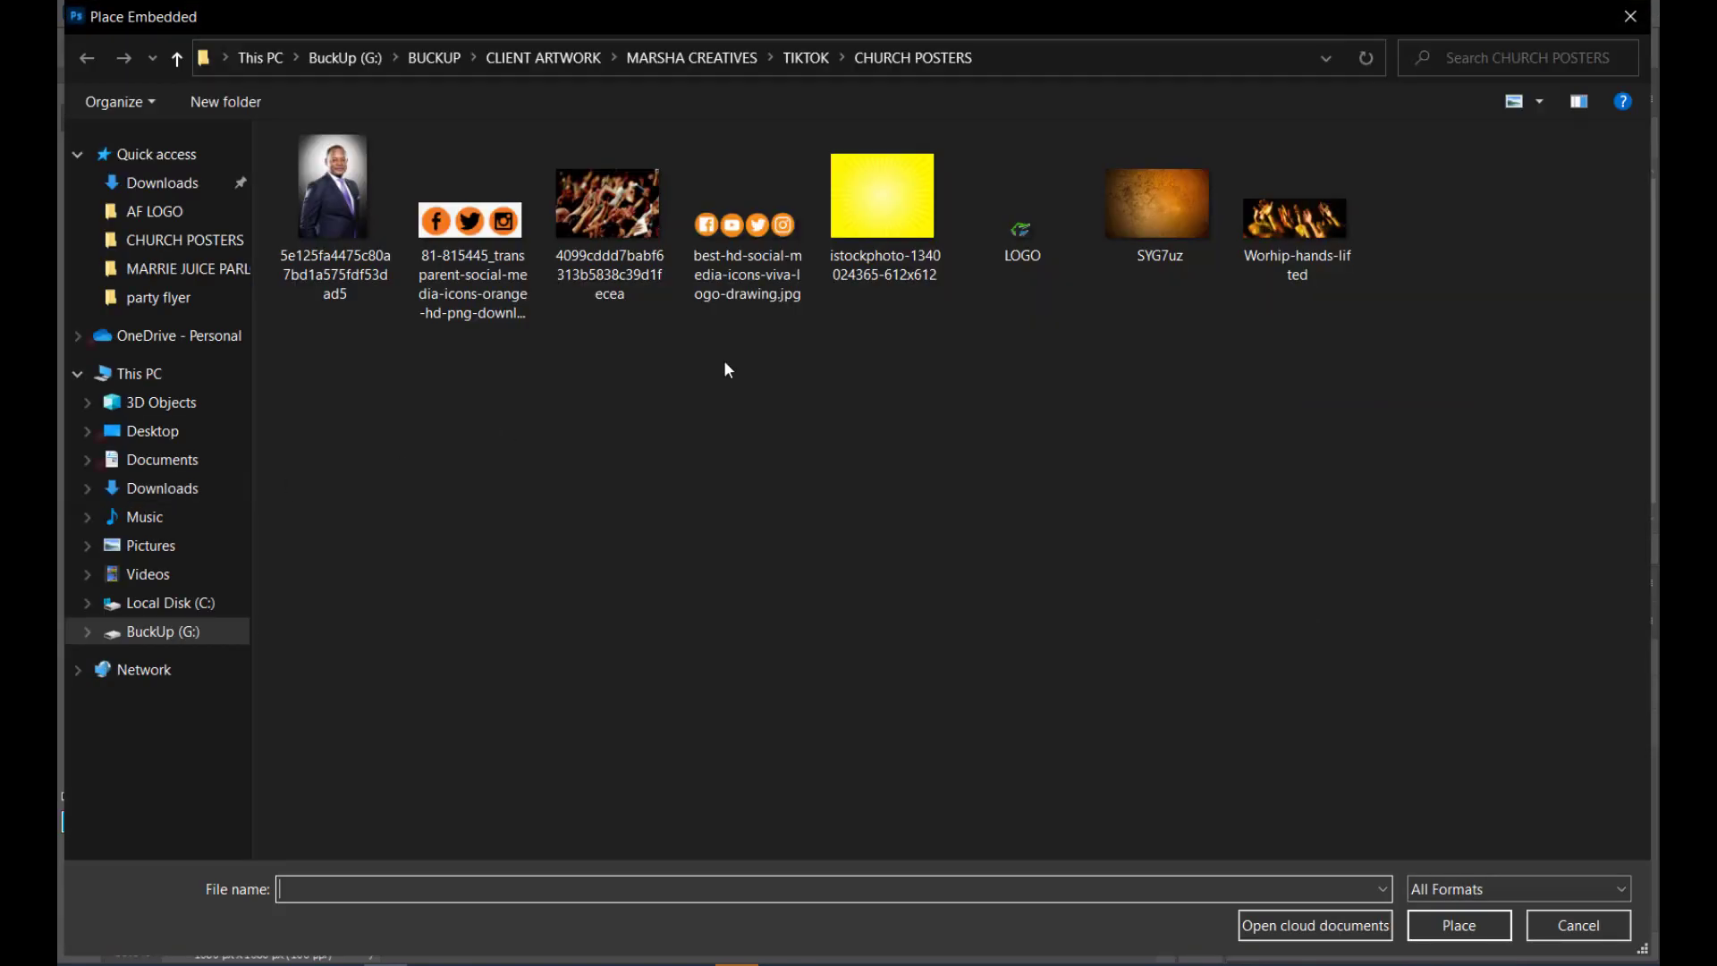
pyautogui.doubleClick(1131, 223)
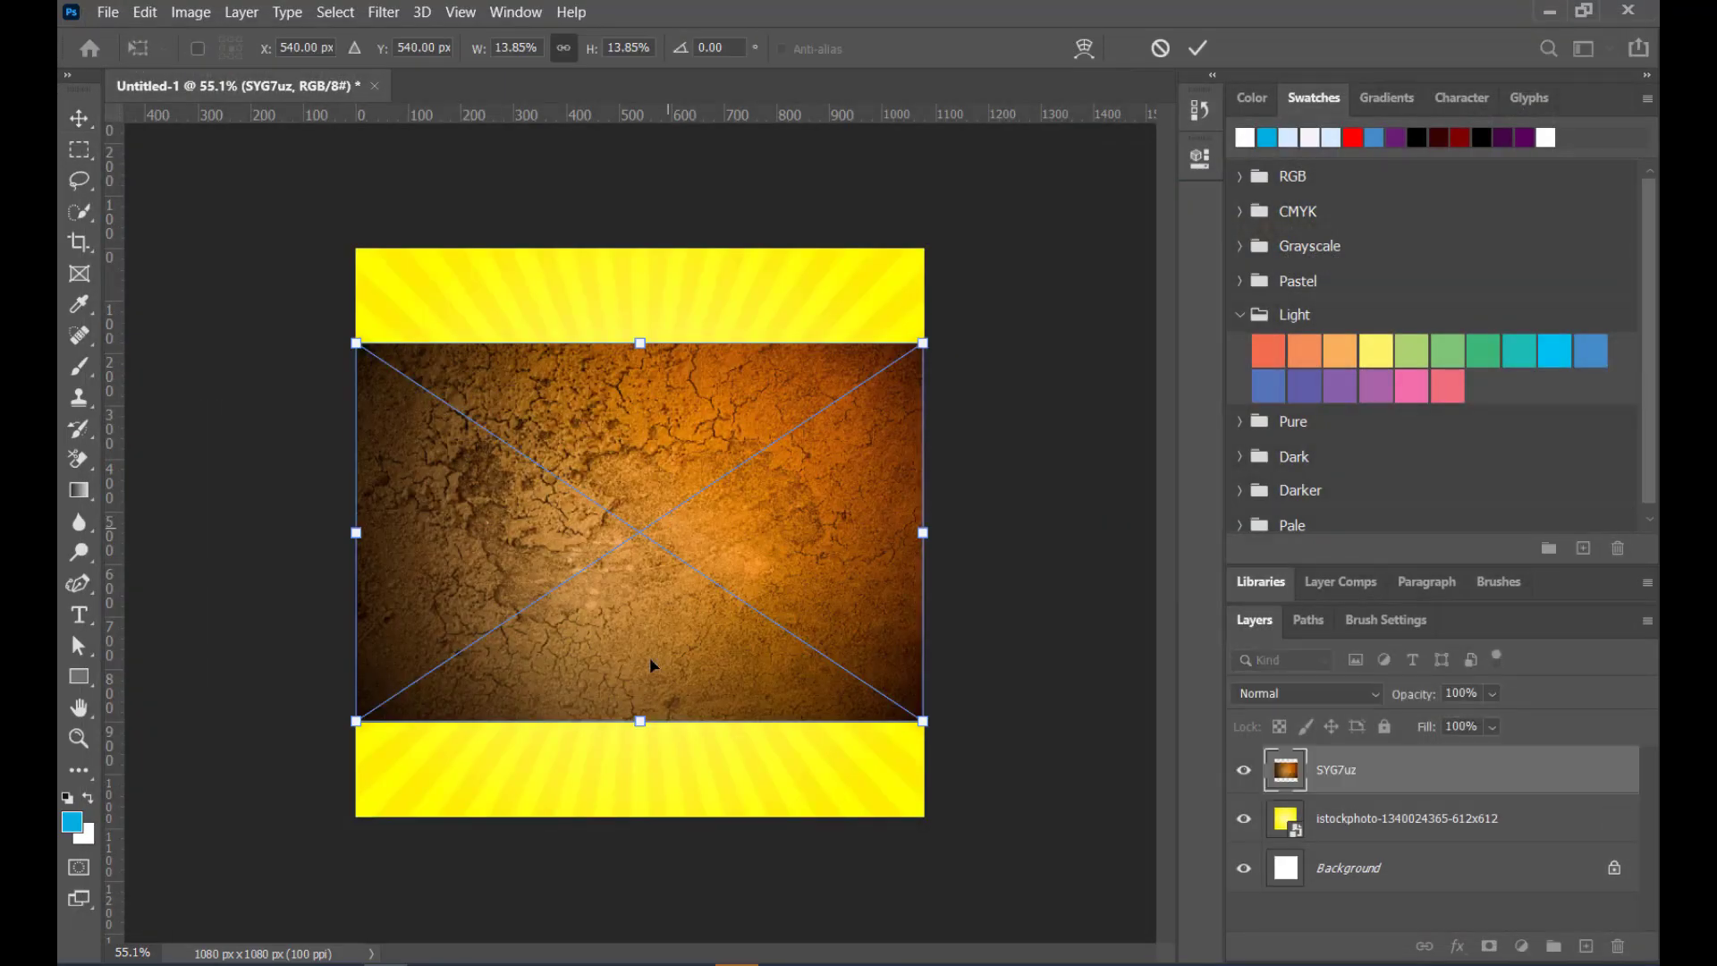
pyautogui.moveTo(640, 720); pyautogui.dragTo(674, 824)
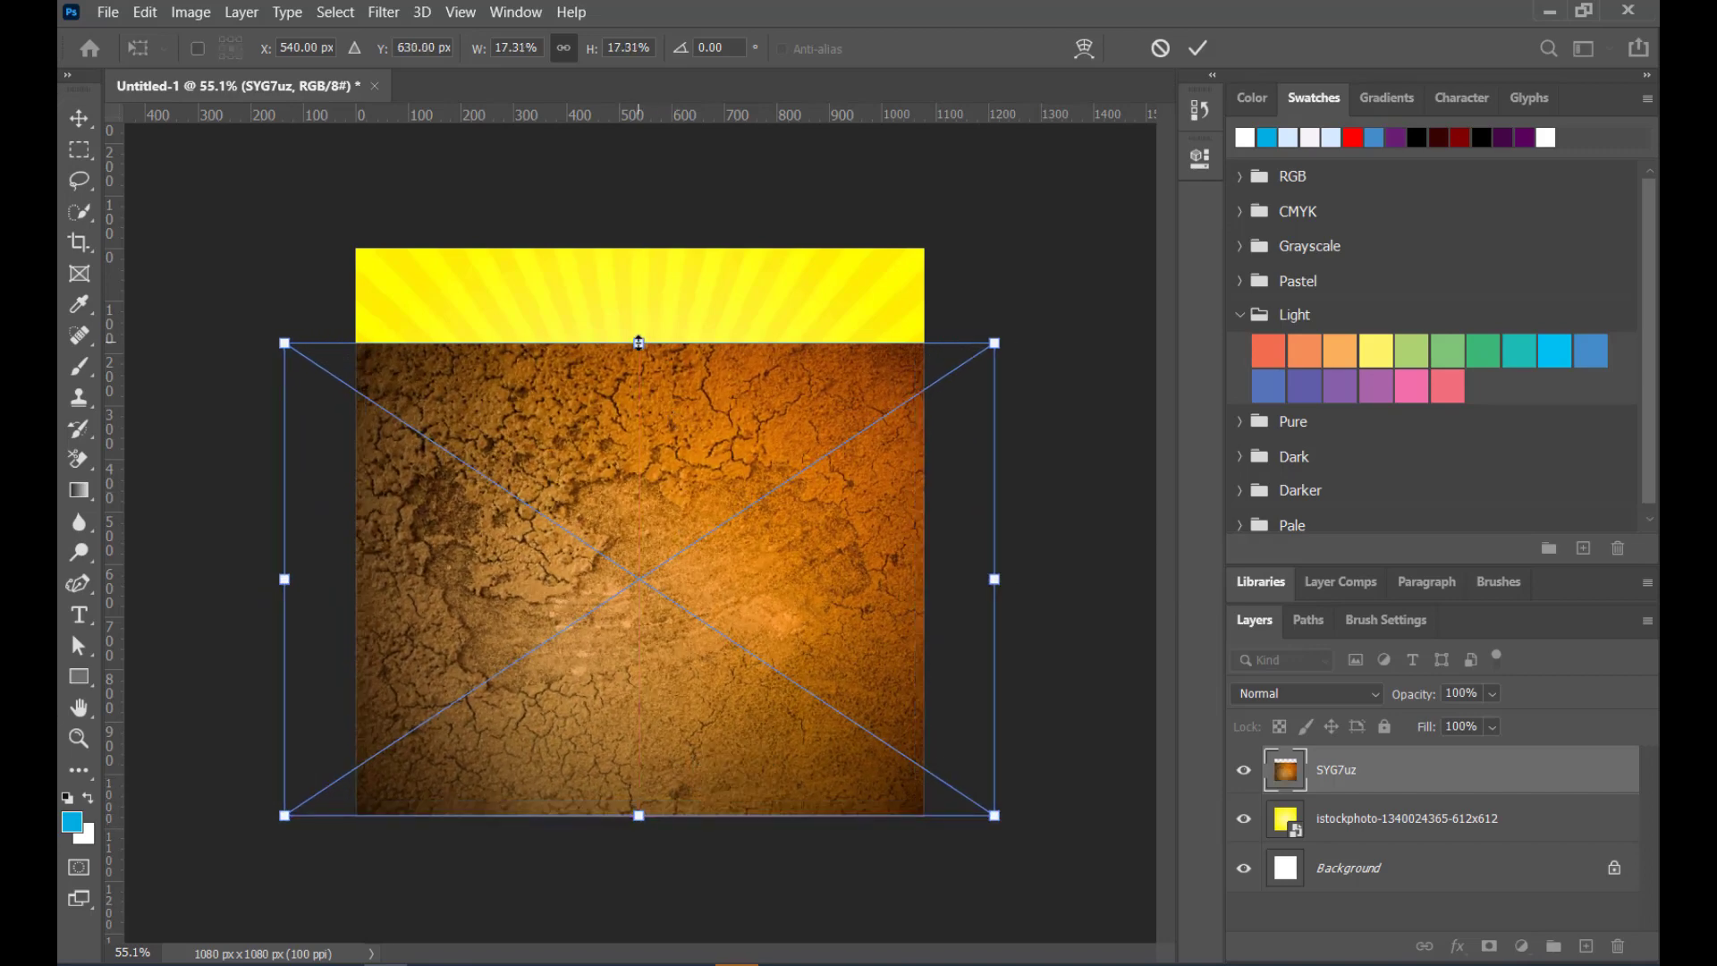
pyautogui.moveTo(638, 338); pyautogui.dragTo(674, 231)
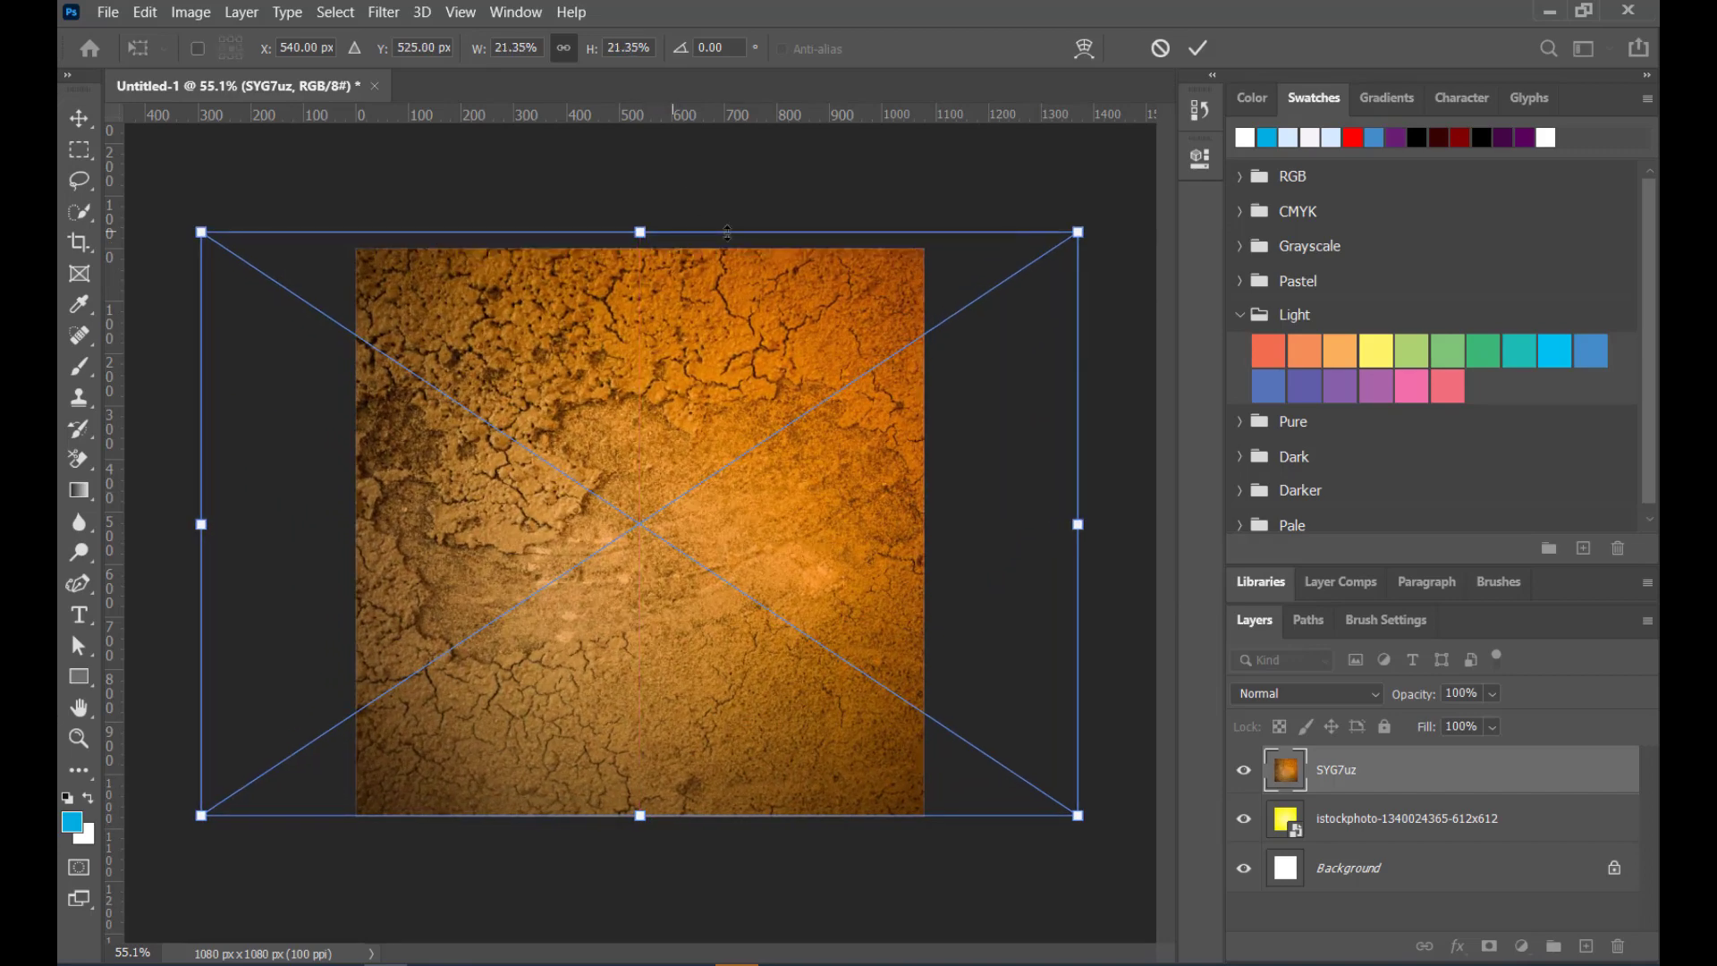
pyautogui.click(1198, 48)
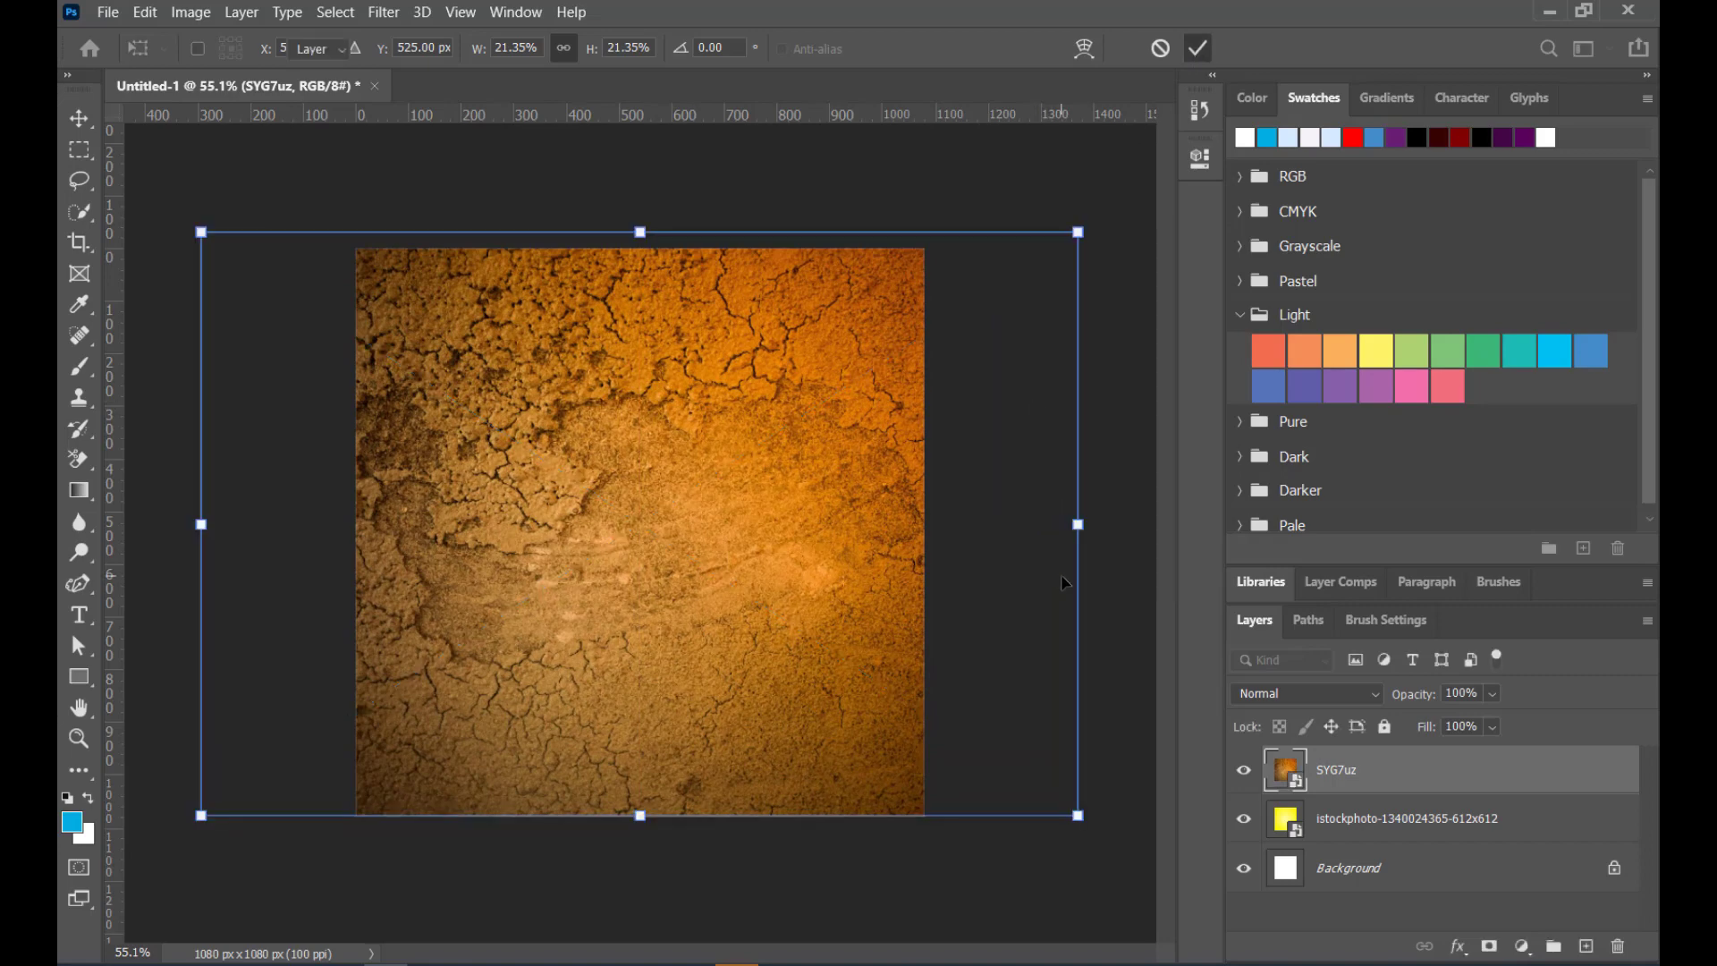
# Set the SYG7uz texture layer's blend mode to Hard Light
pyautogui.click(1375, 695)
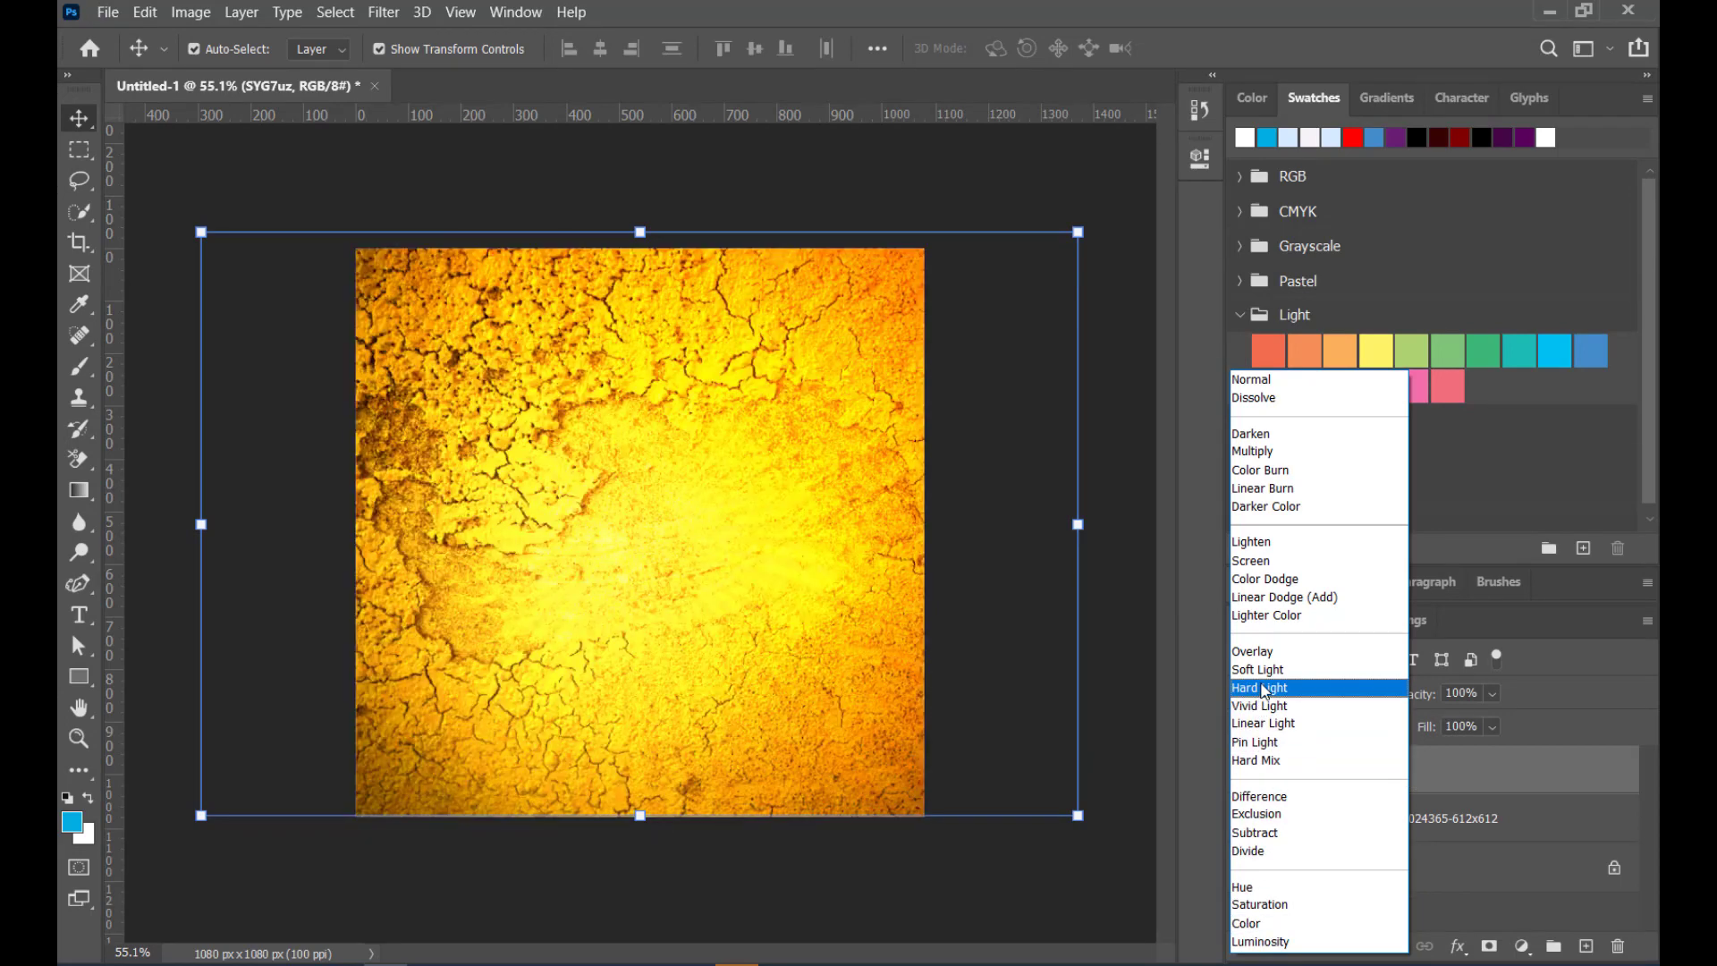
pyautogui.click(1264, 691)
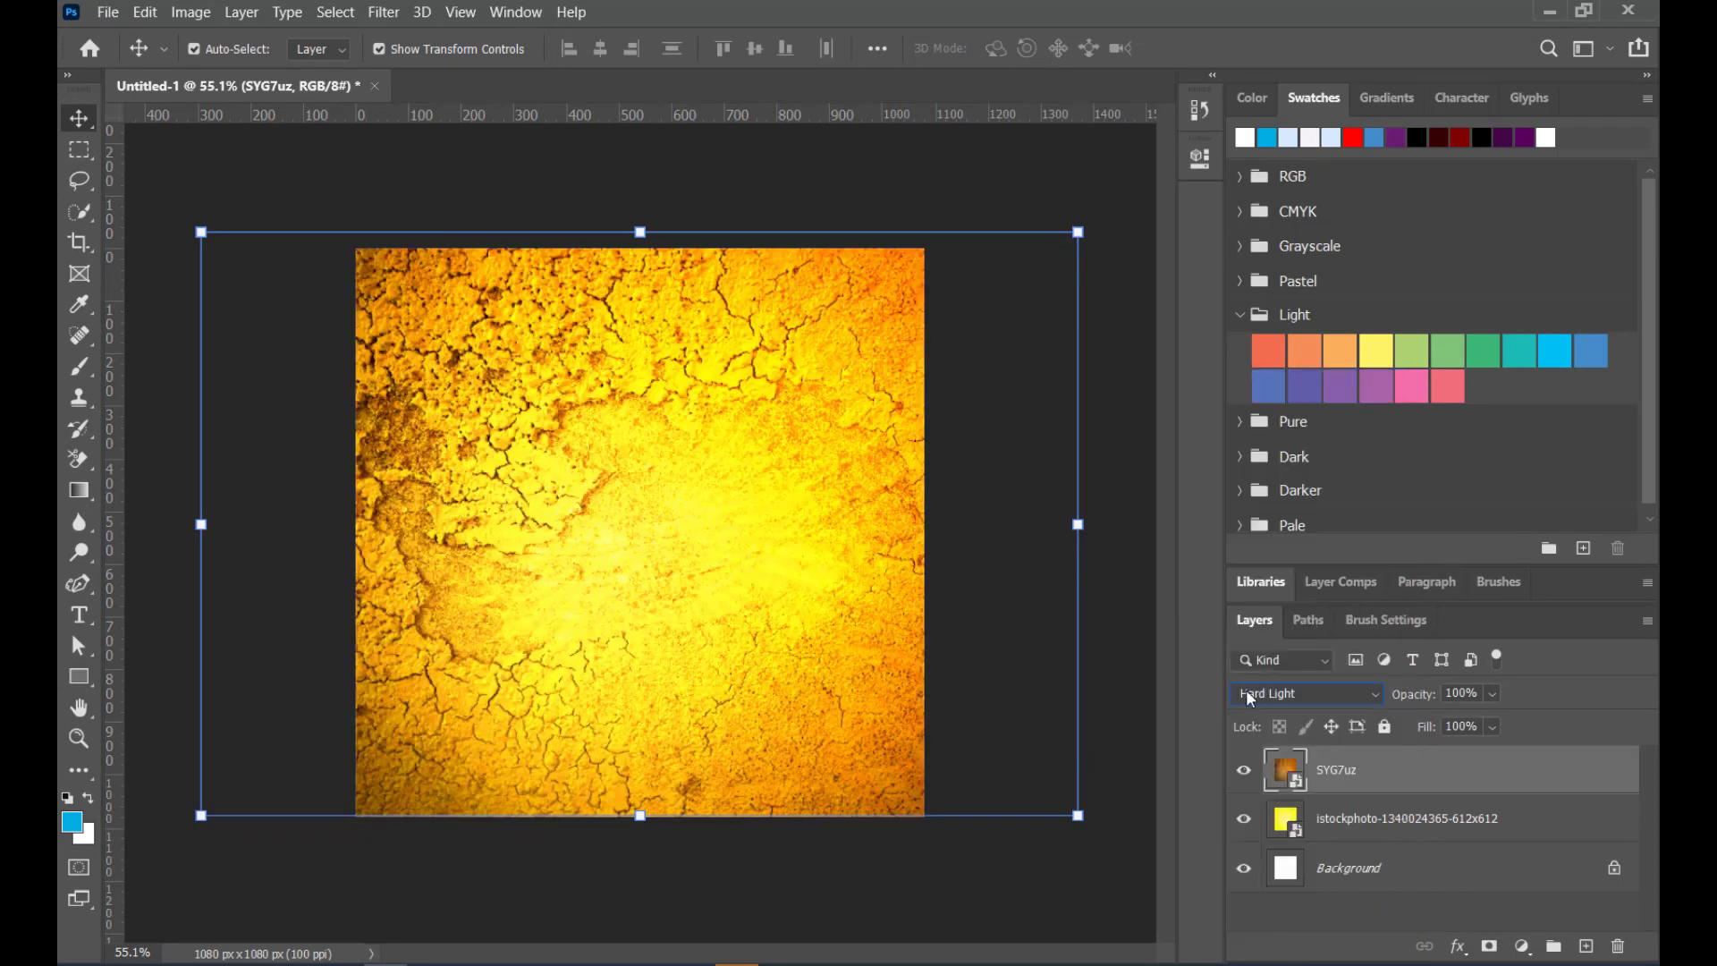
pyautogui.click(1121, 544)
pyautogui.click(756, 494)
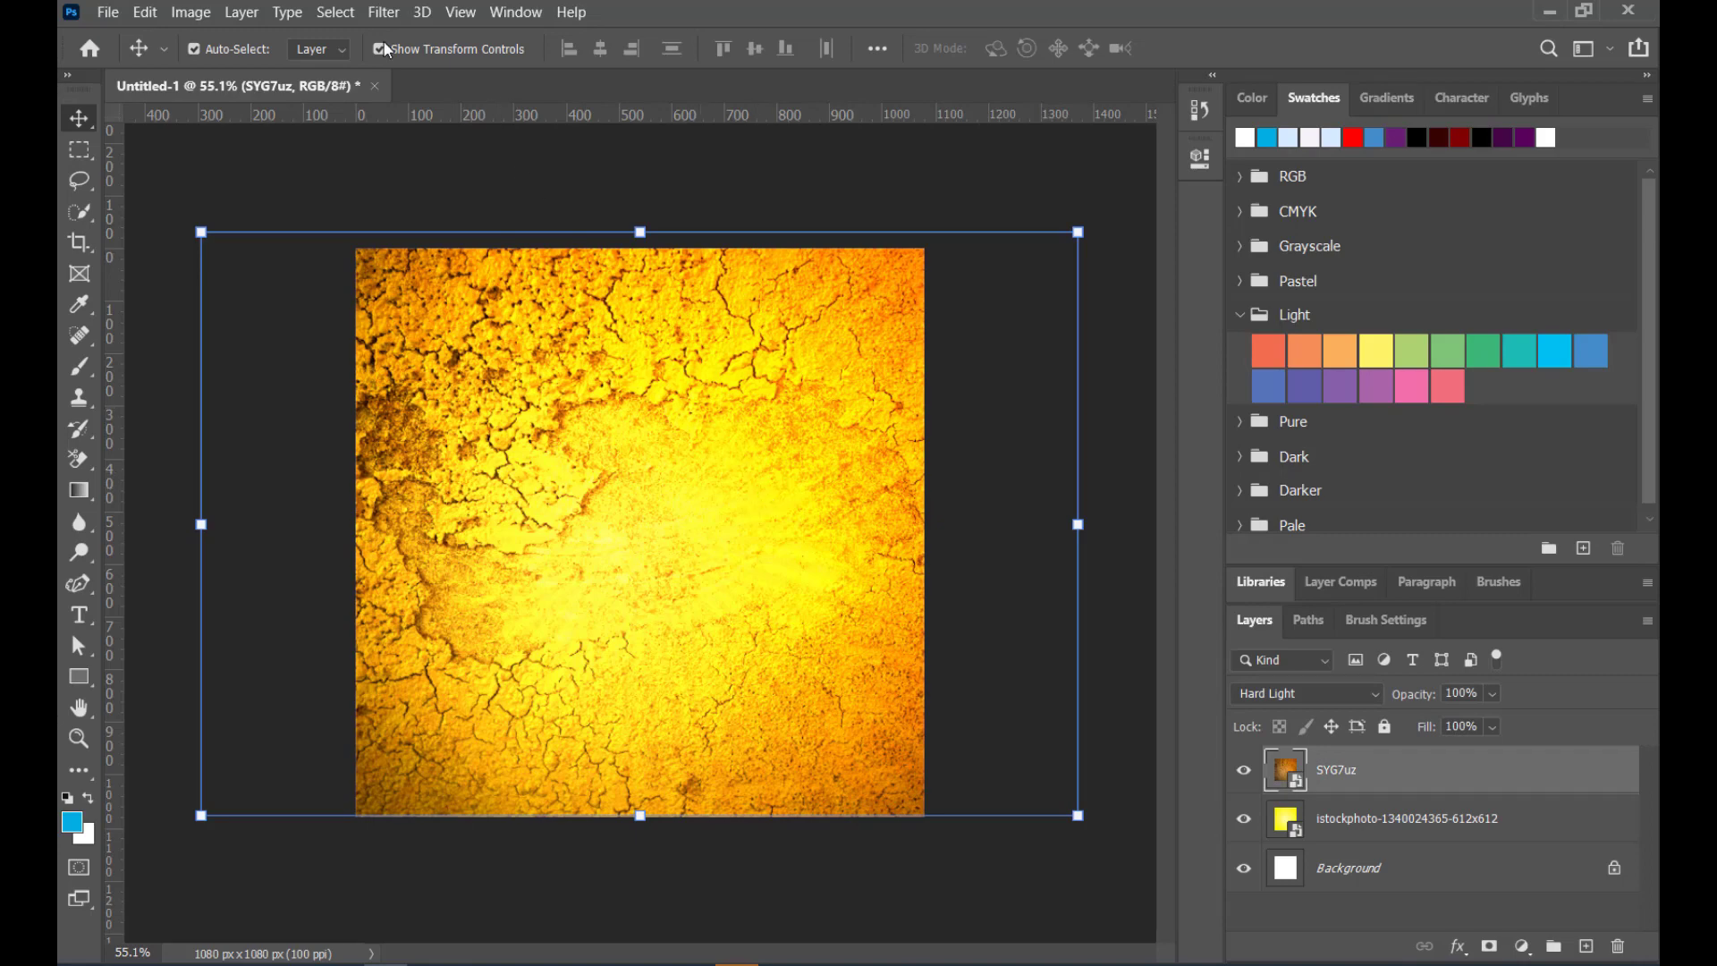
# Apply a Gaussian Blur to the SYG7uz texture layer, raising the radius slightly, and deselect the layer
pyautogui.click(384, 14)
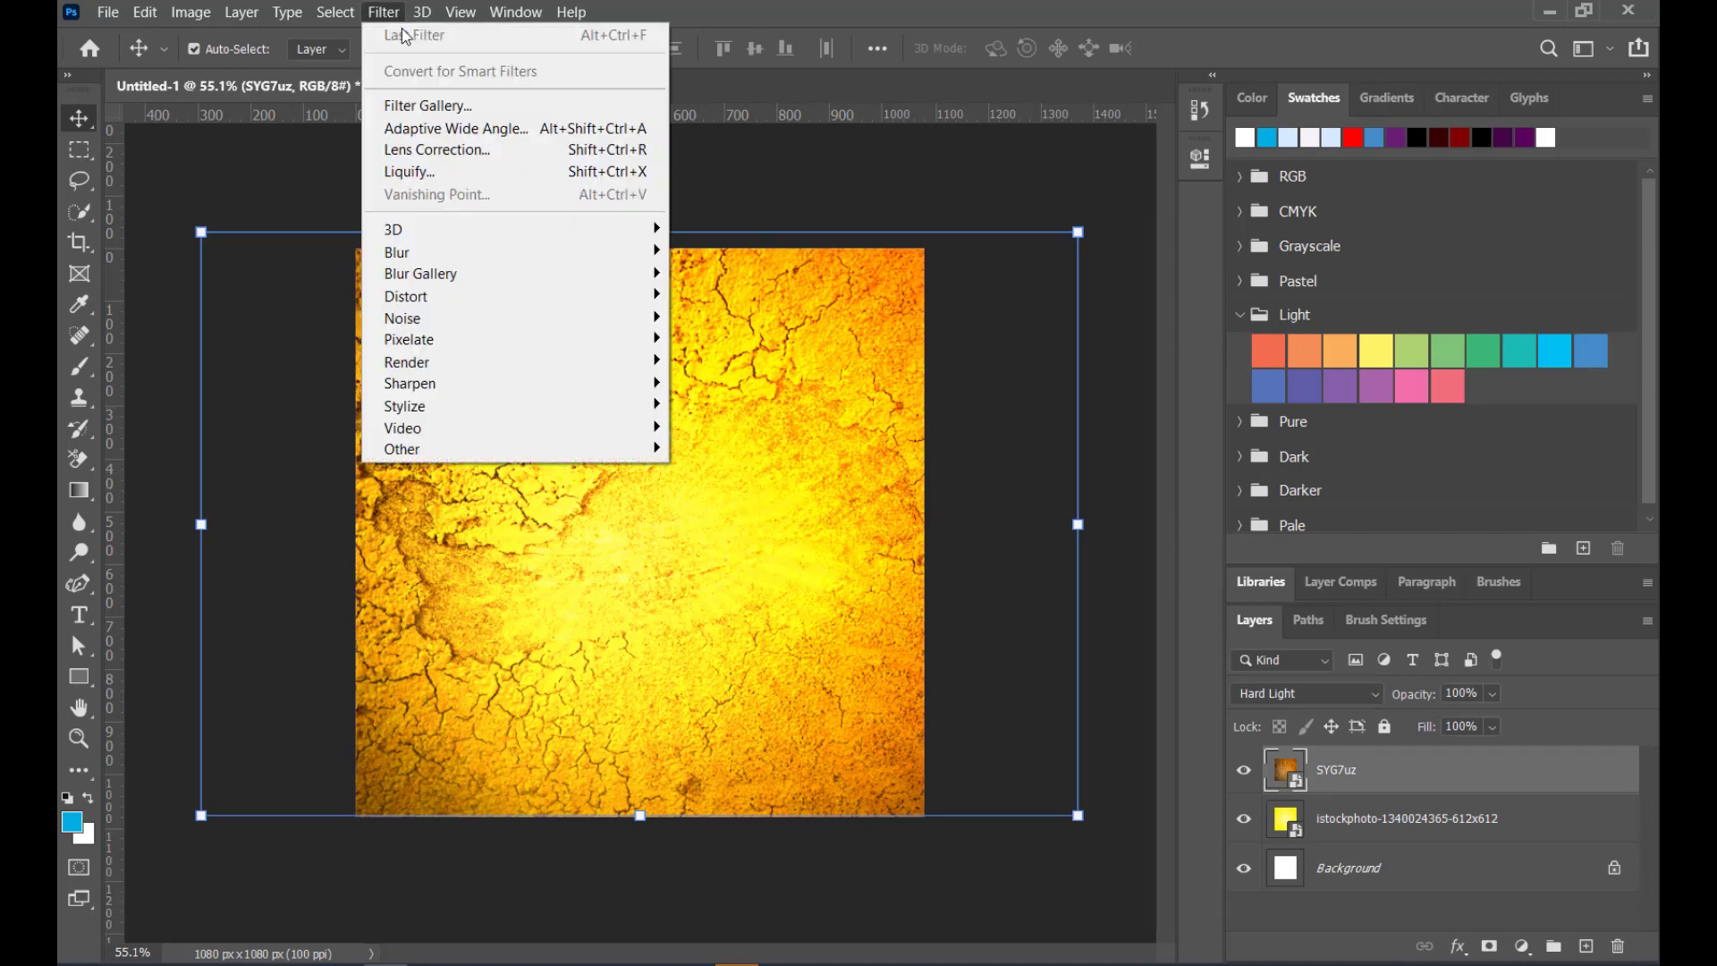
pyautogui.moveTo(654, 258)
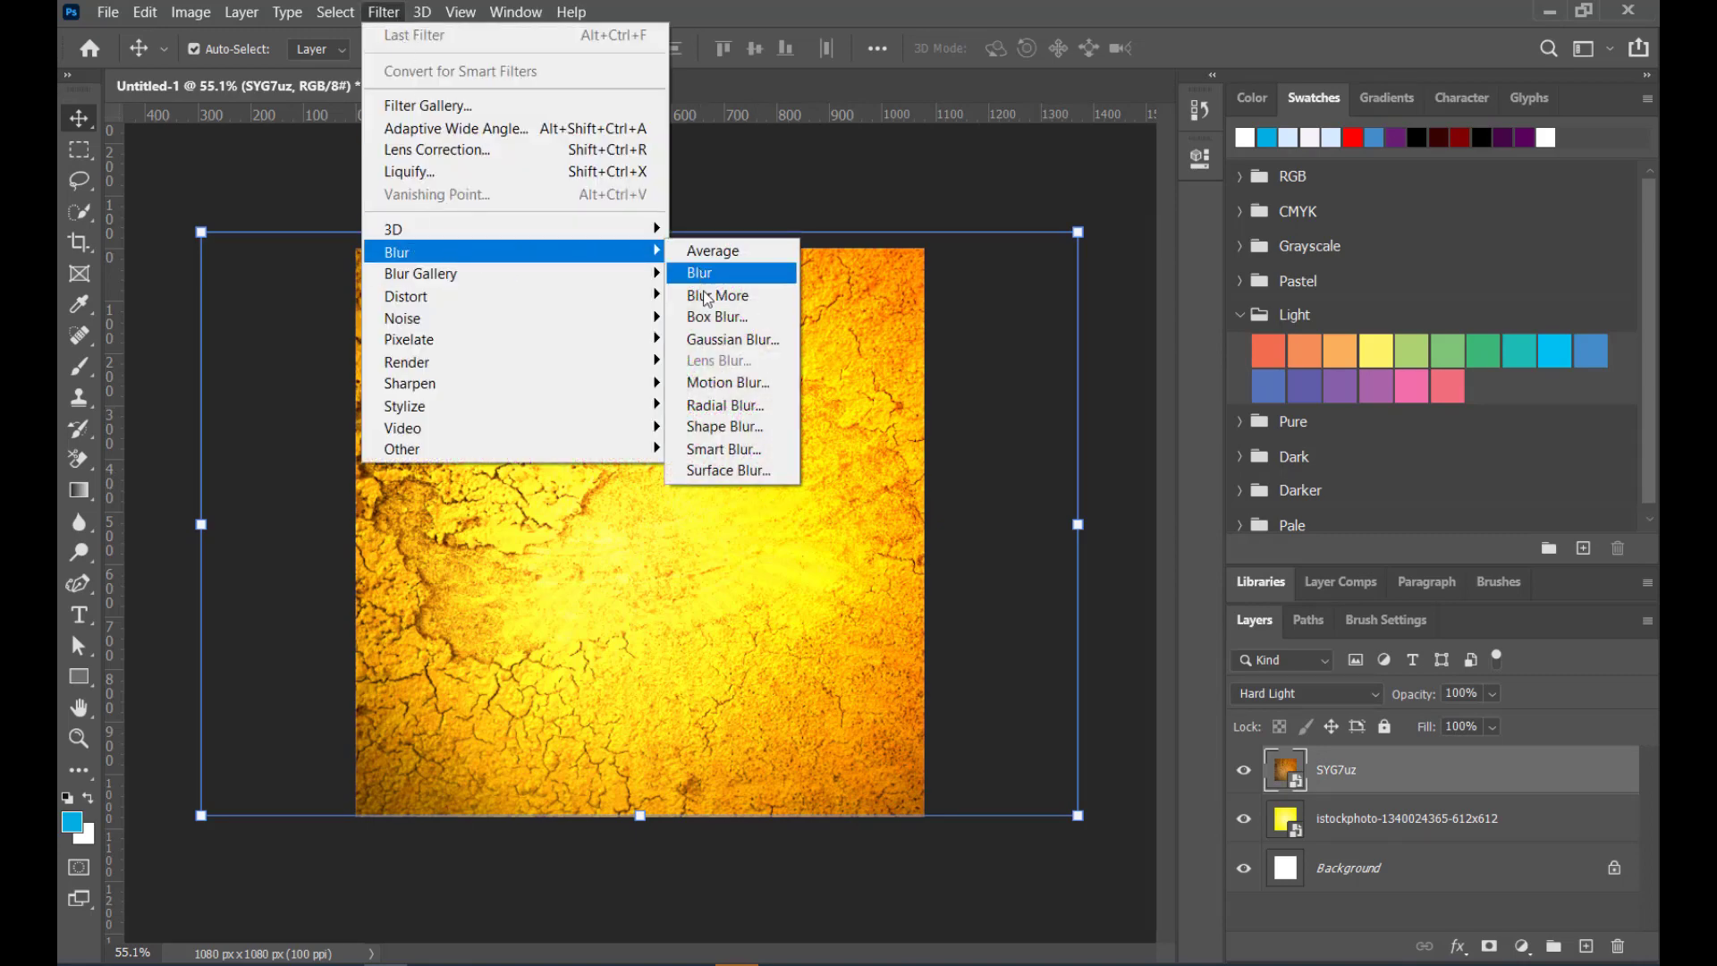
pyautogui.click(732, 343)
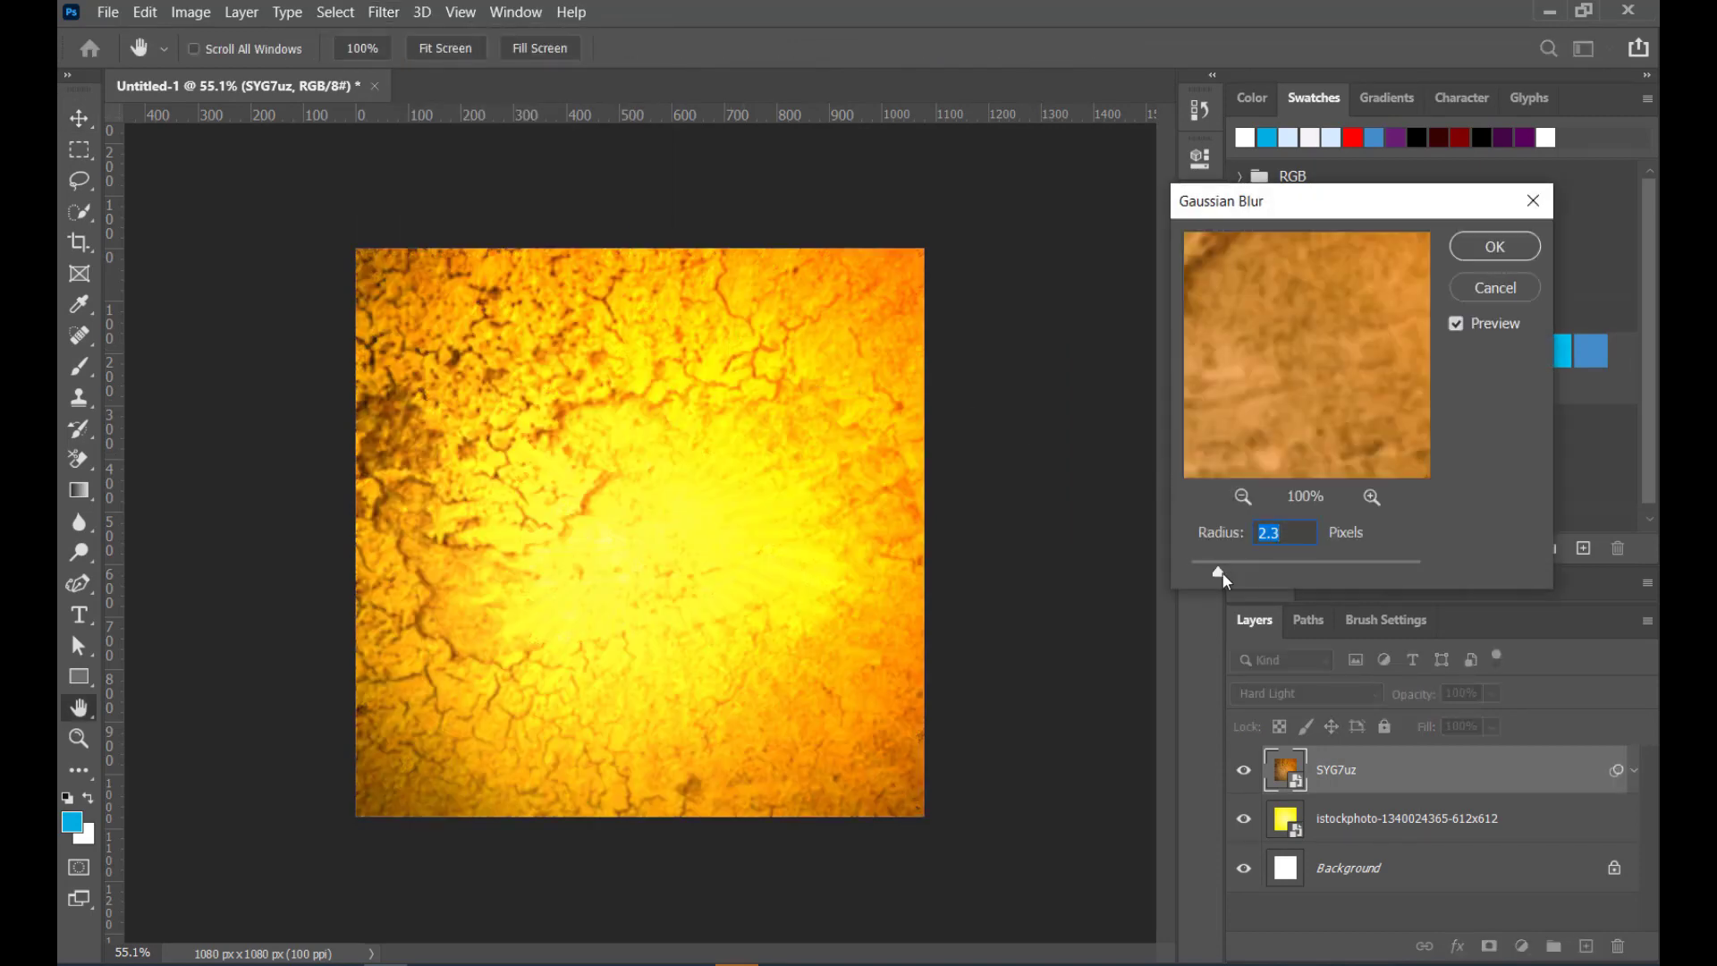
pyautogui.moveTo(1219, 579); pyautogui.dragTo(1230, 581)
pyautogui.click(1494, 250)
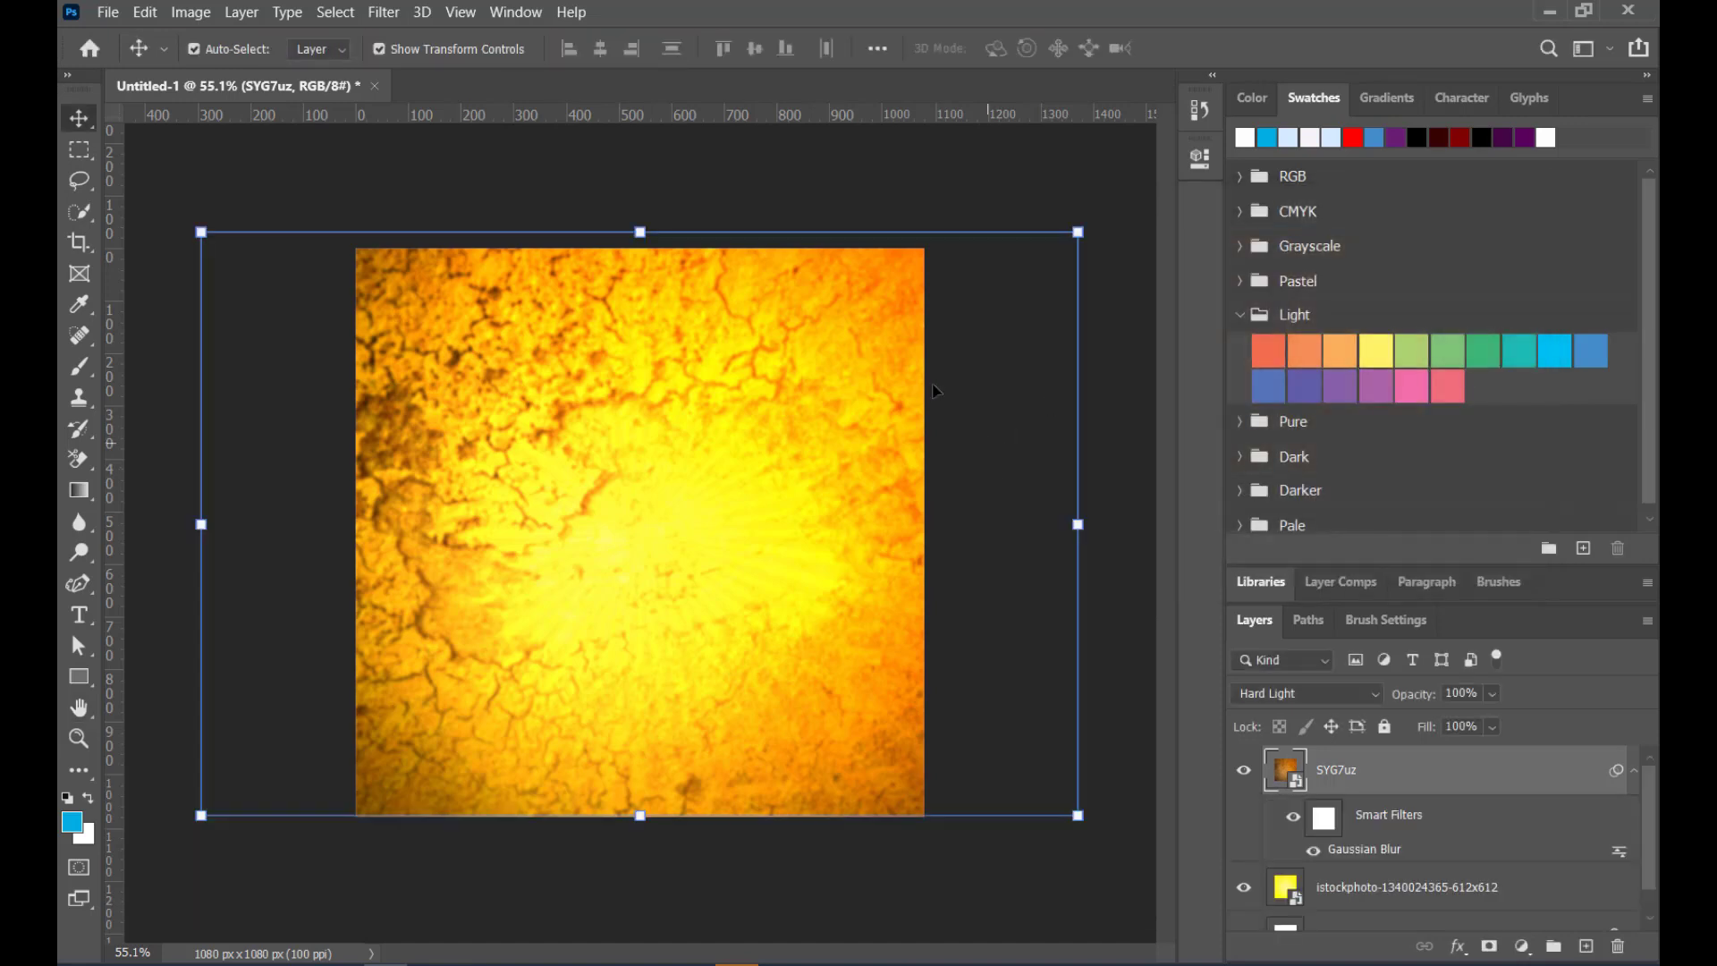
pyautogui.click(220, 189)
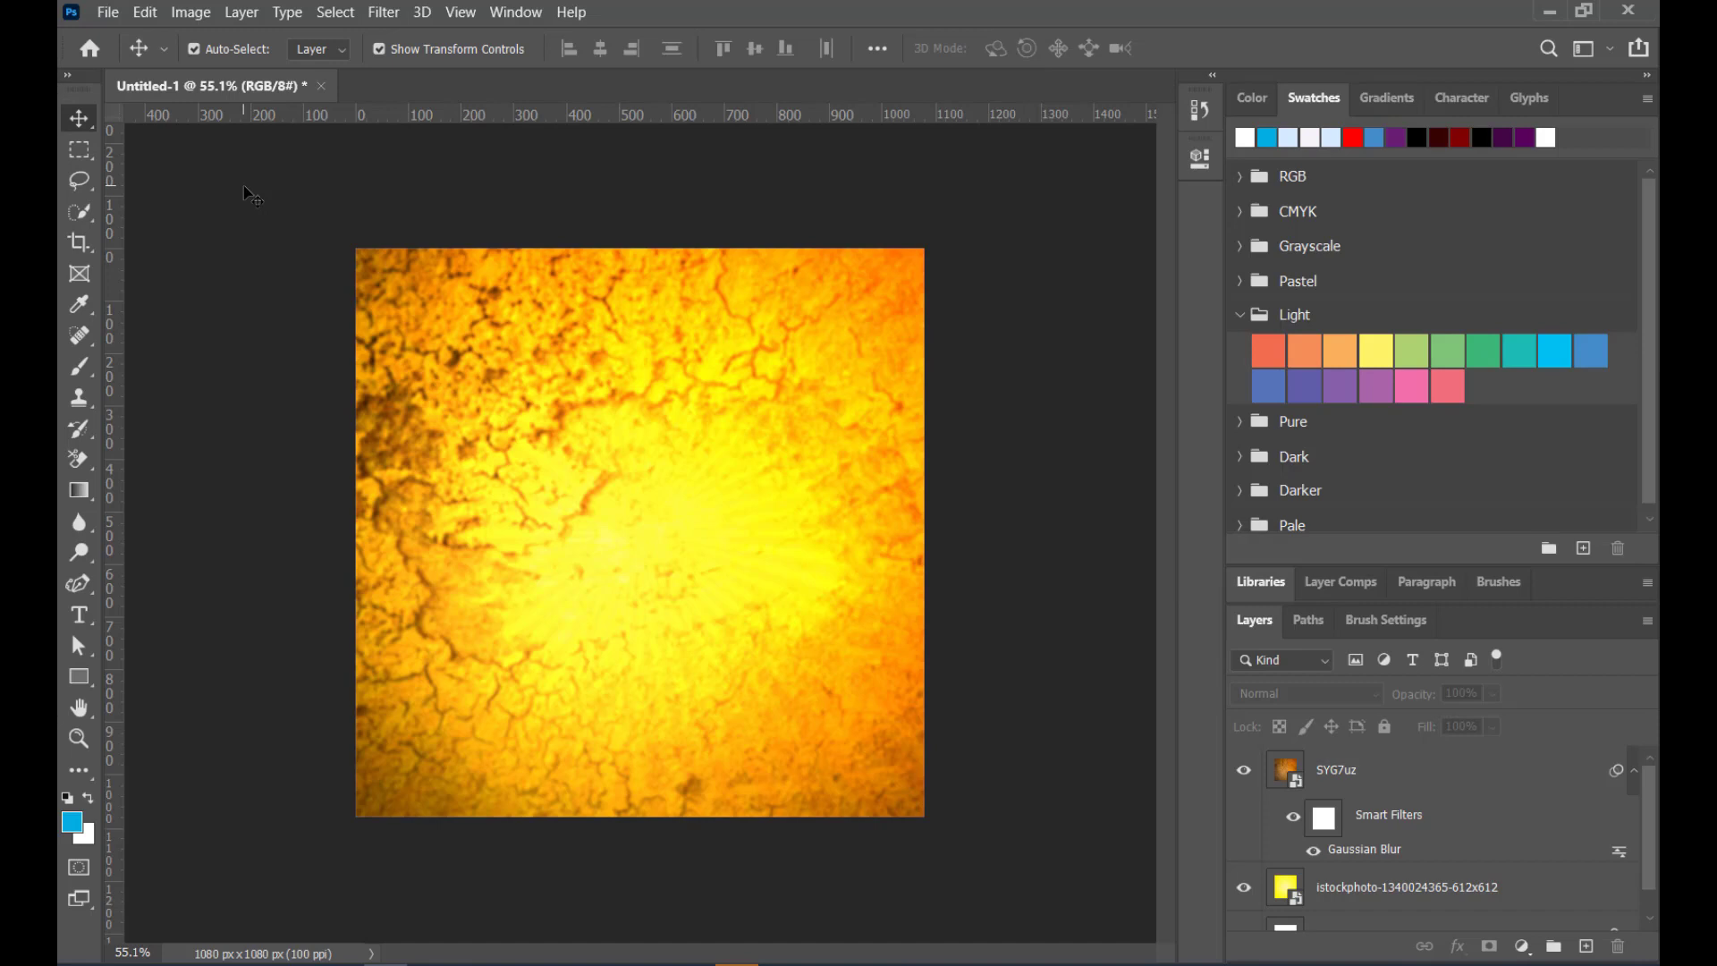
# Select the yellow istockphoto sunburst layer and hide the SYG7uz texture layer above it
pyautogui.click(752, 406)
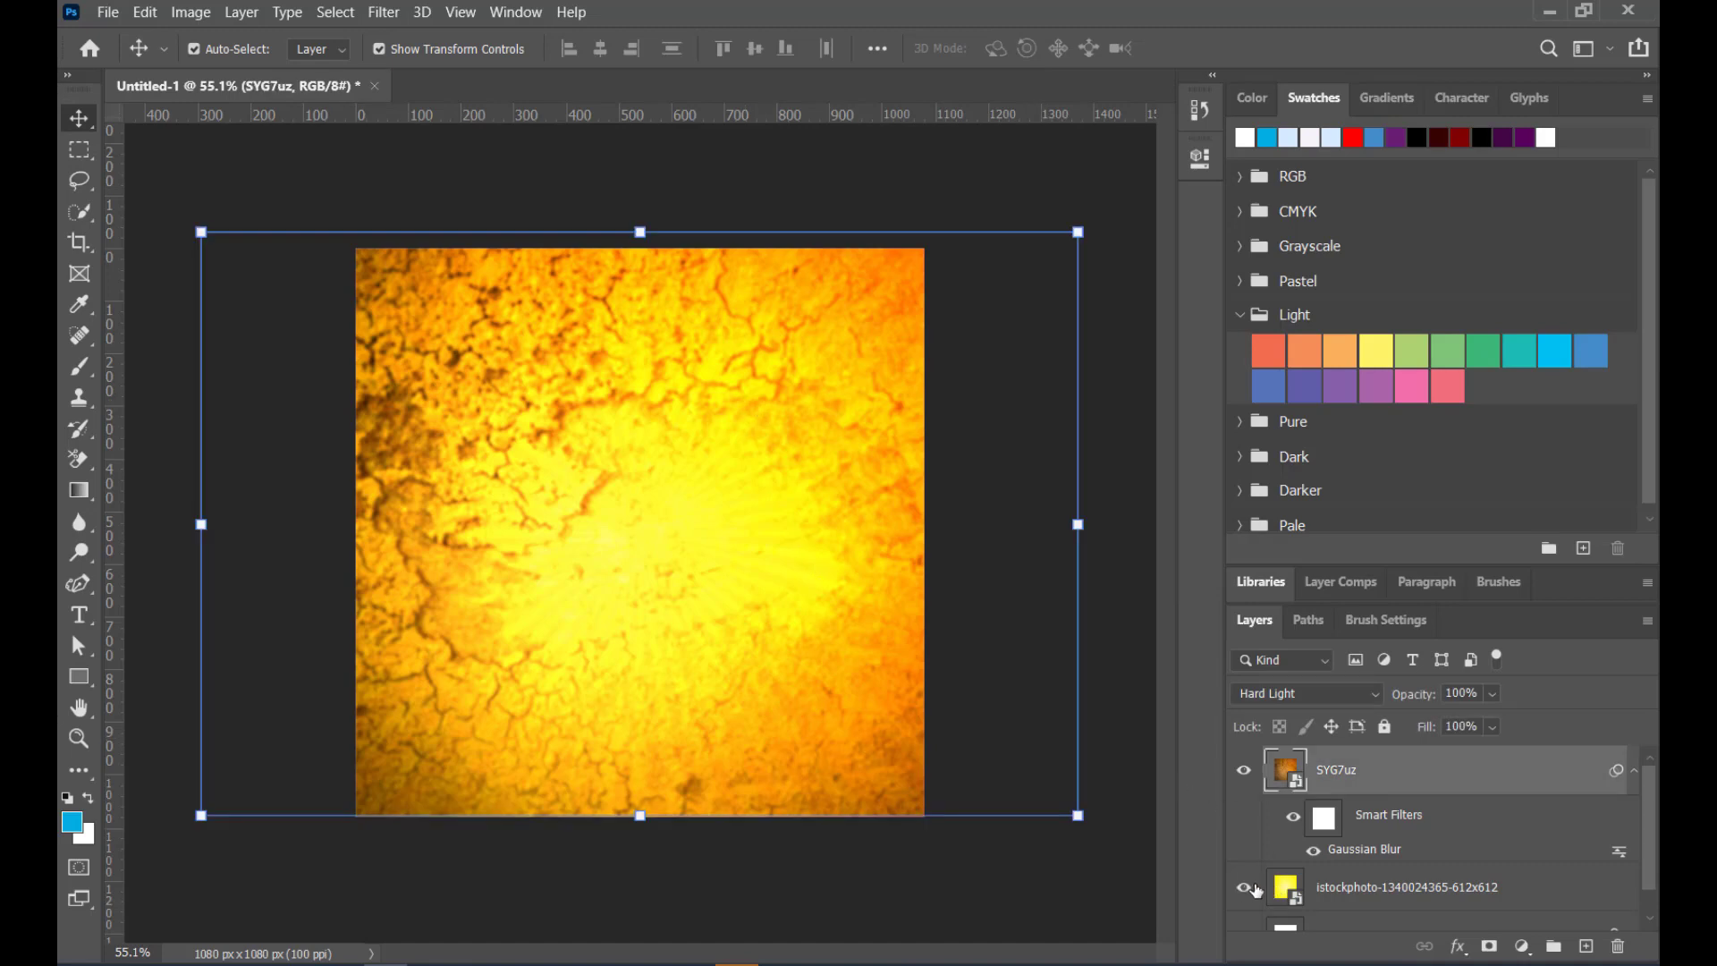
pyautogui.click(1350, 892)
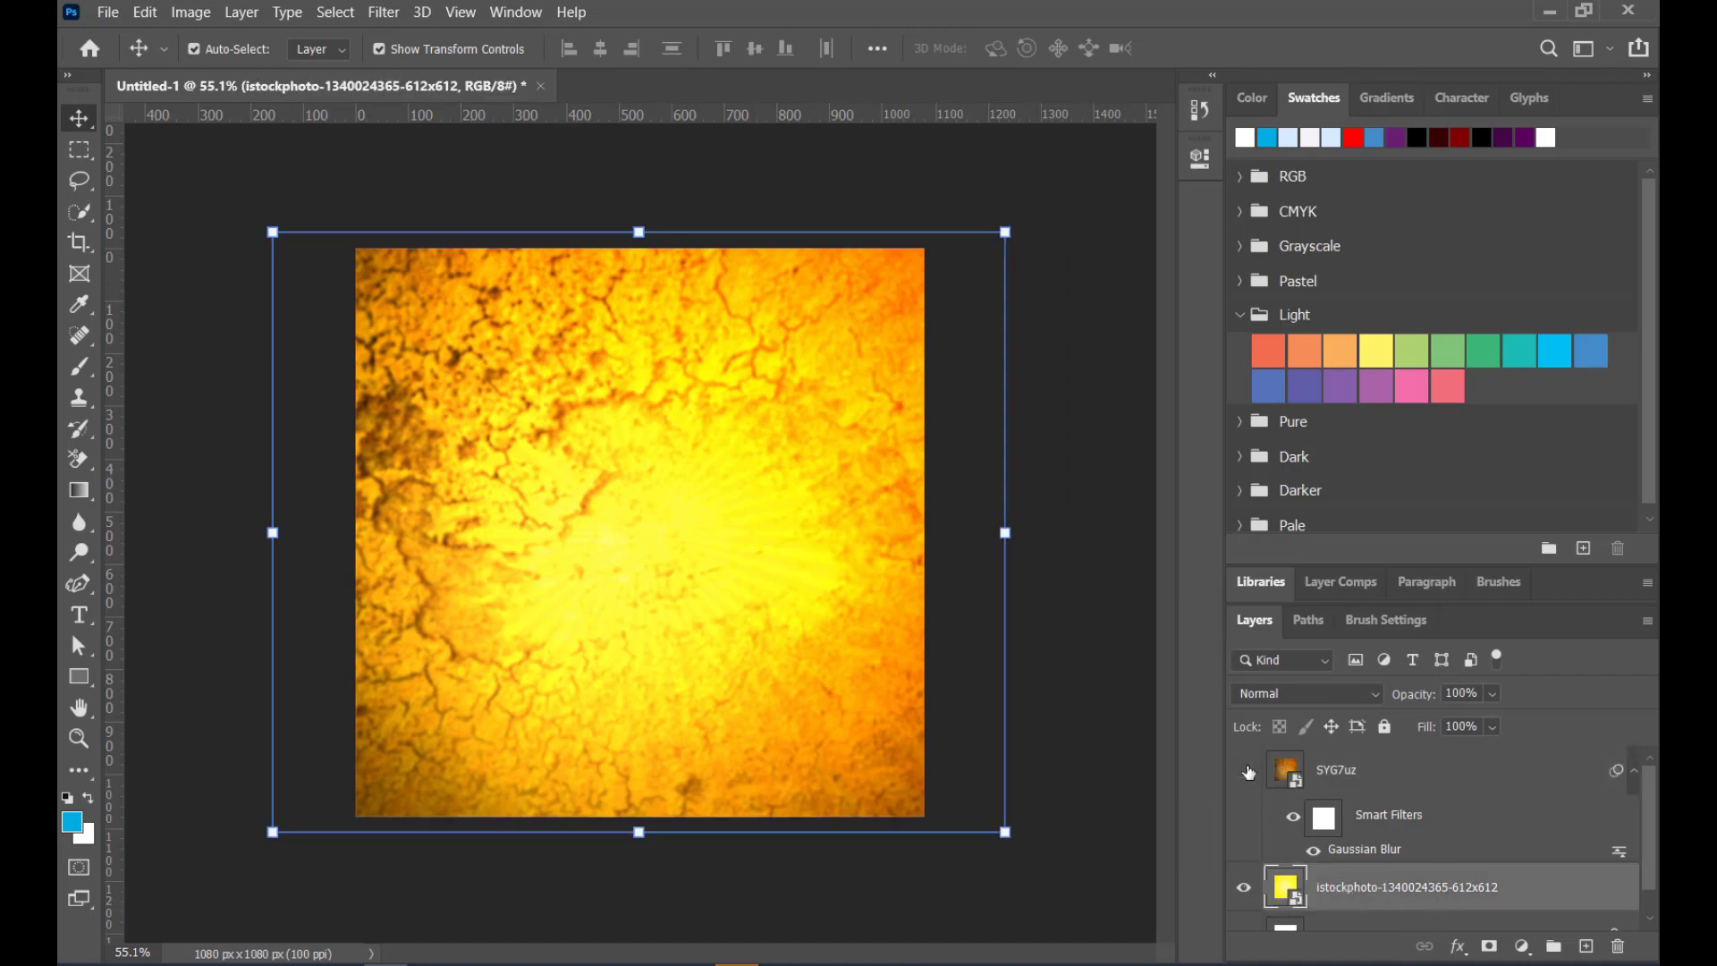
pyautogui.click(1244, 770)
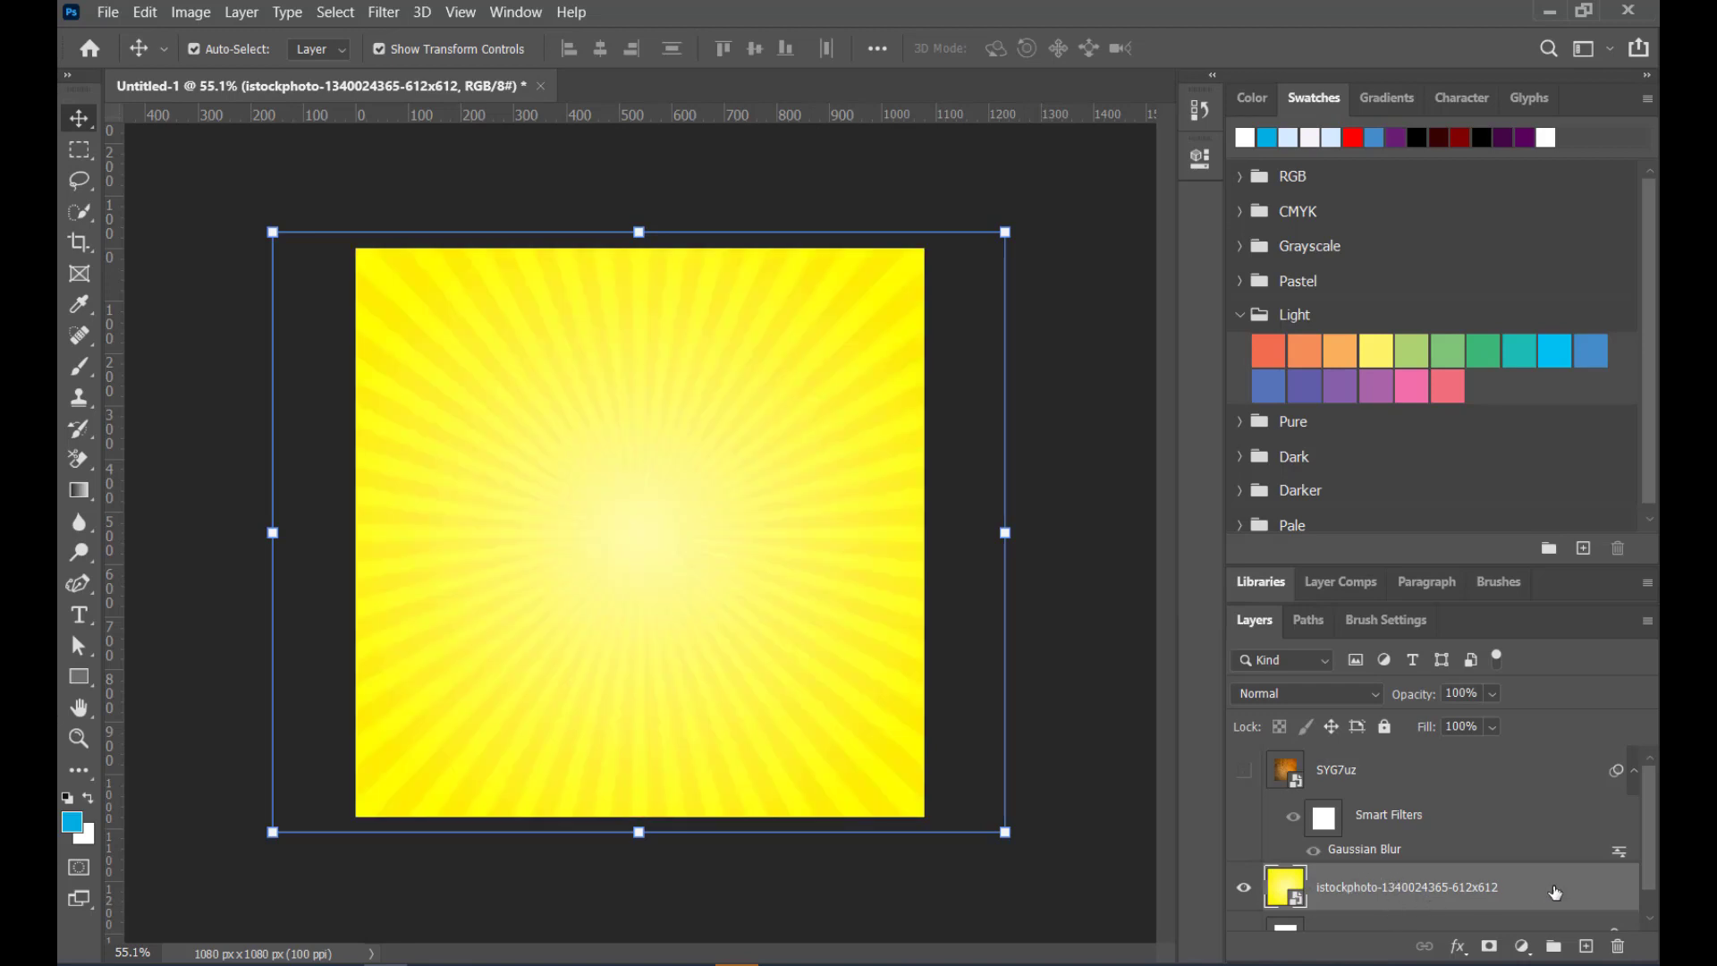
# Add a black Color Overlay layer style to the istockphoto sunburst layer, using Multiply at 79% opacity
pyautogui.rightClick(1555, 893)
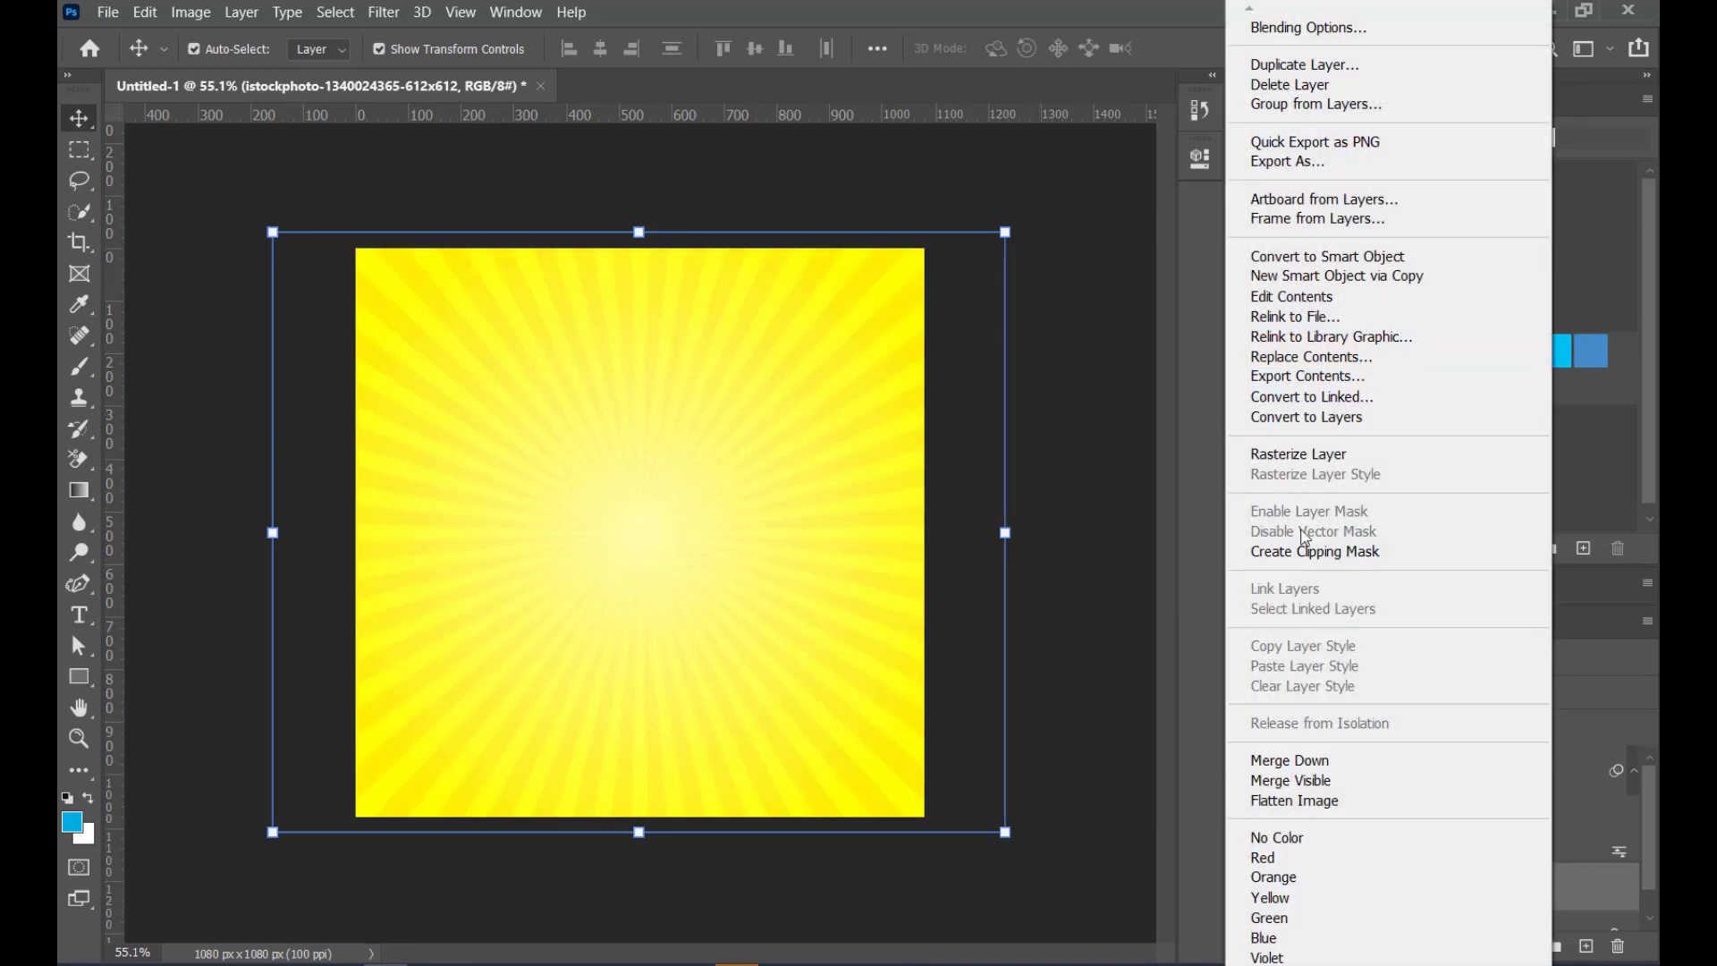
pyautogui.click(1599, 894)
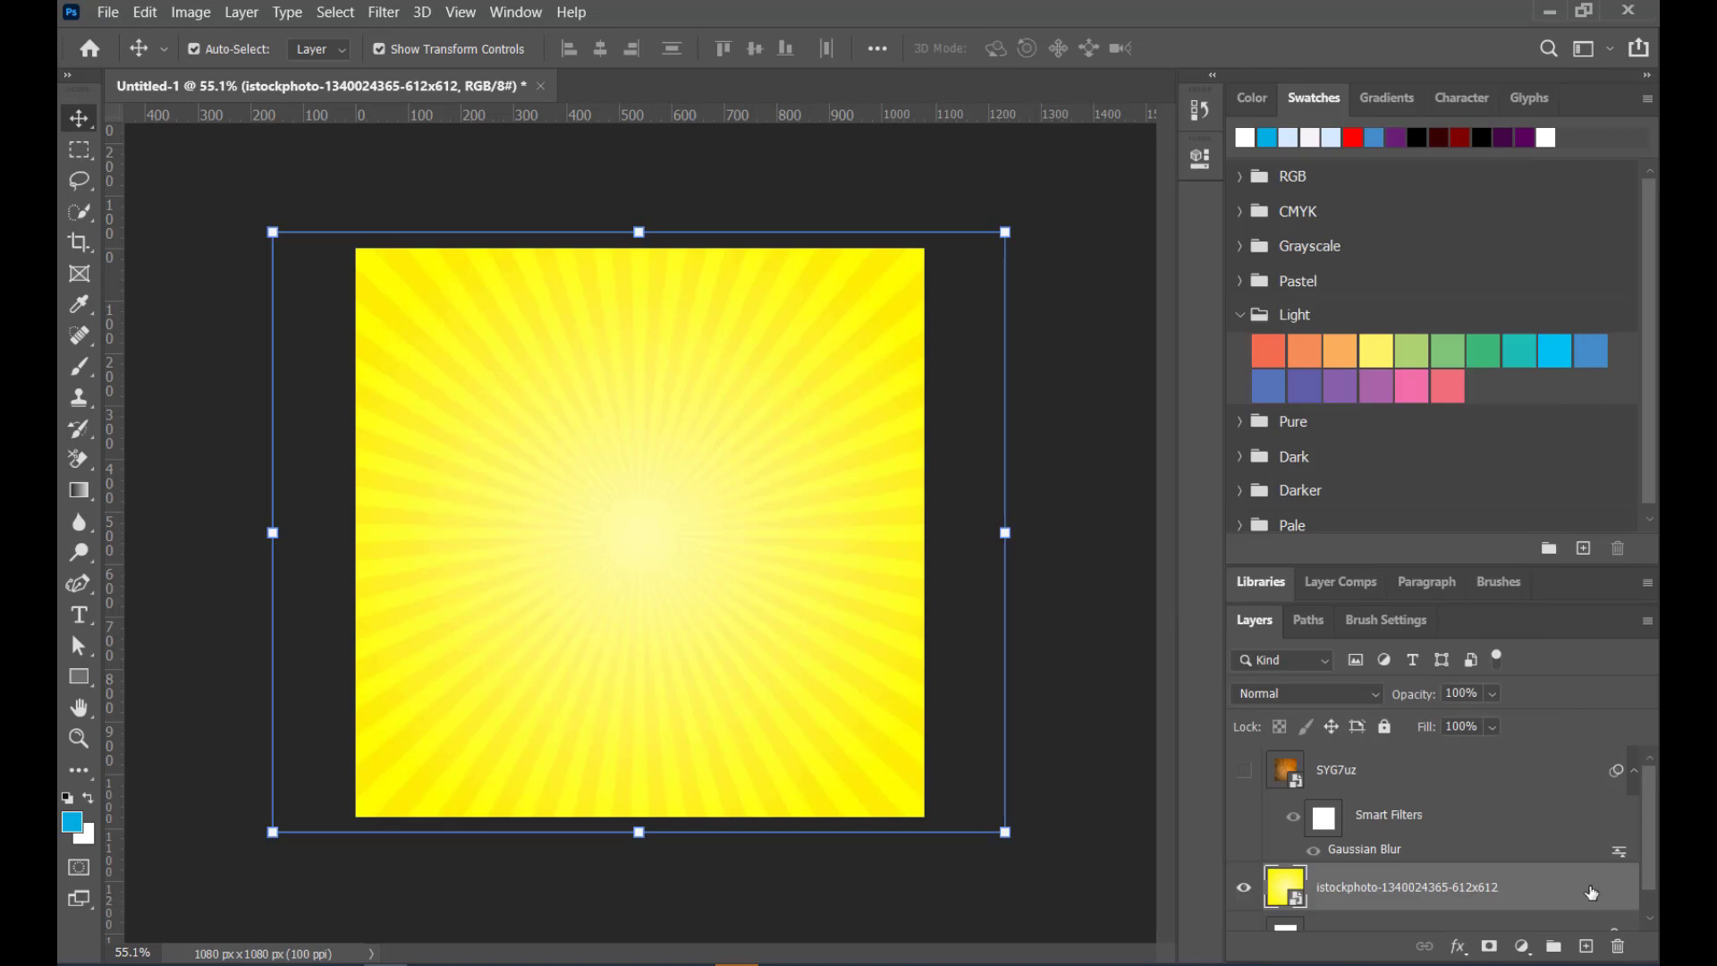
pyautogui.doubleClick(1592, 892)
pyautogui.moveTo(881, 385); pyautogui.dragTo(811, 211)
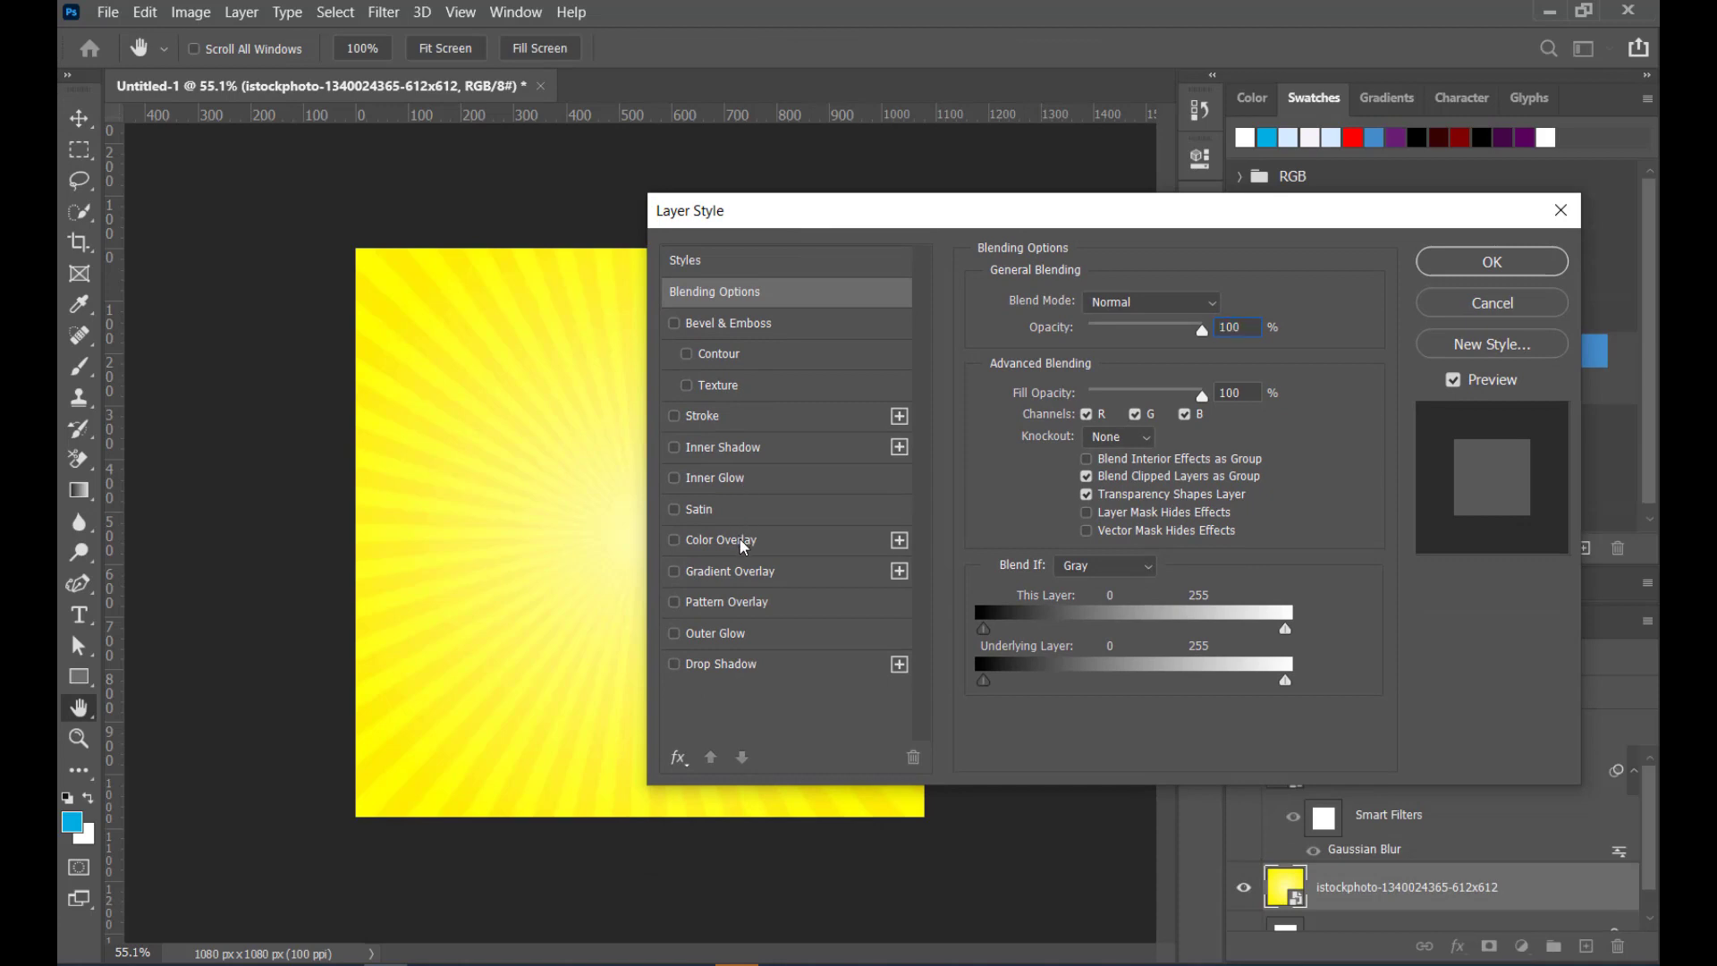
pyautogui.click(743, 540)
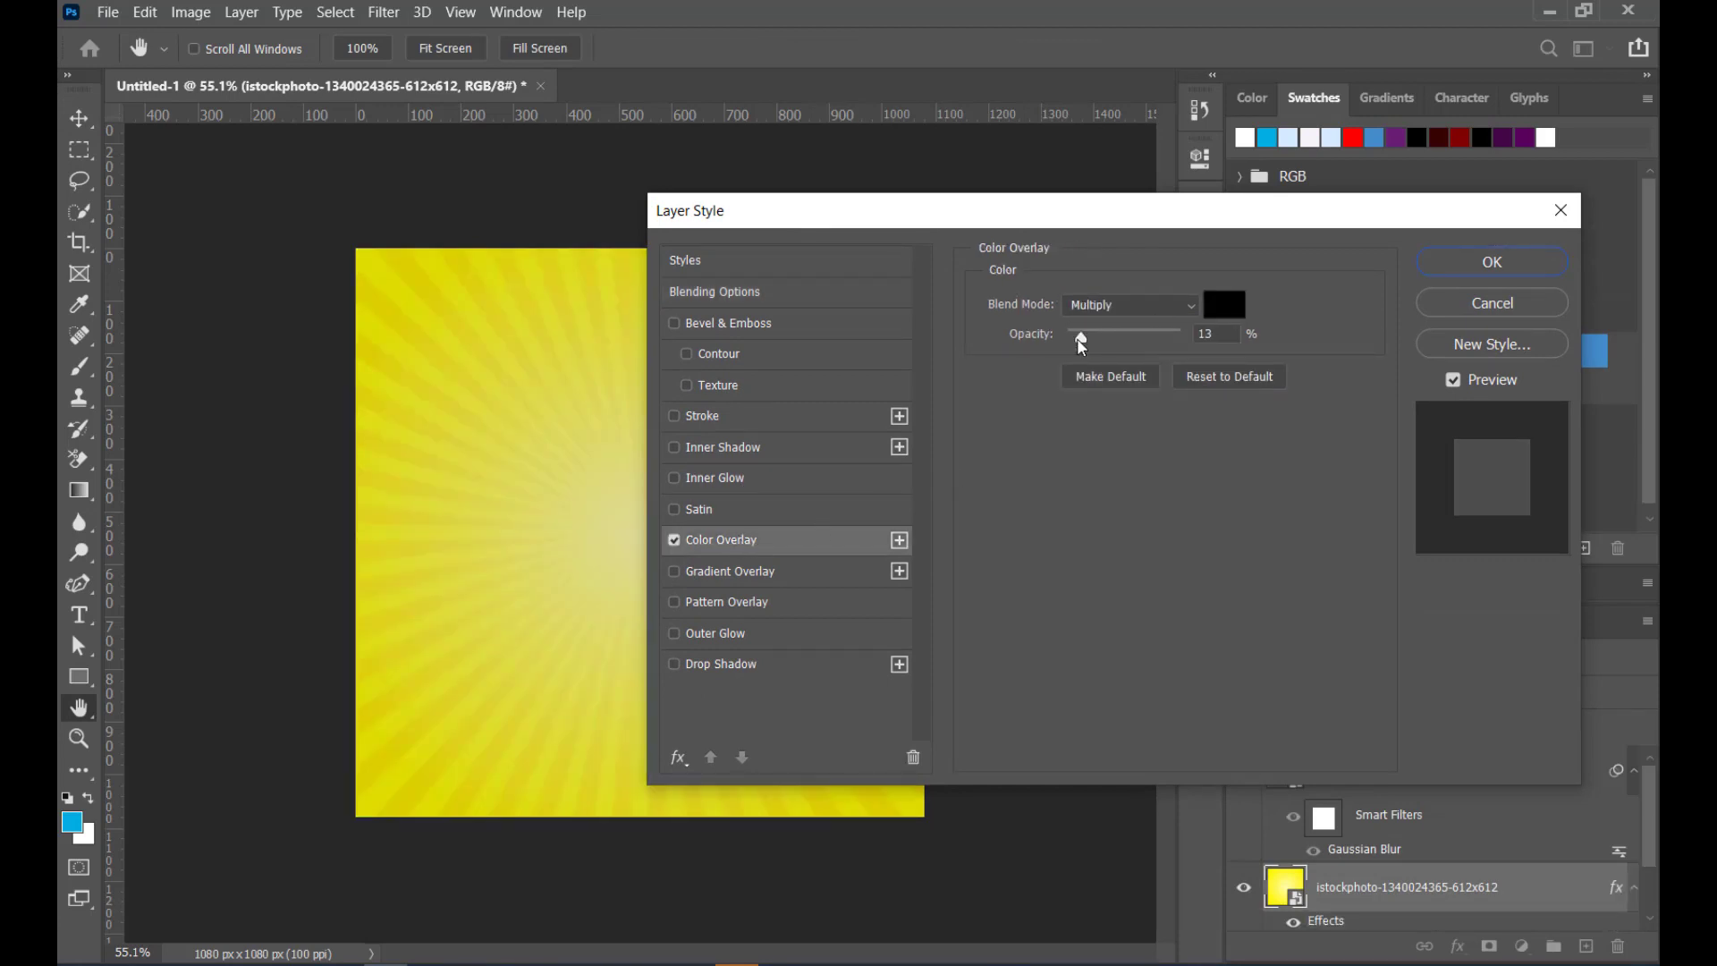
pyautogui.moveTo(1081, 346); pyautogui.dragTo(1162, 348)
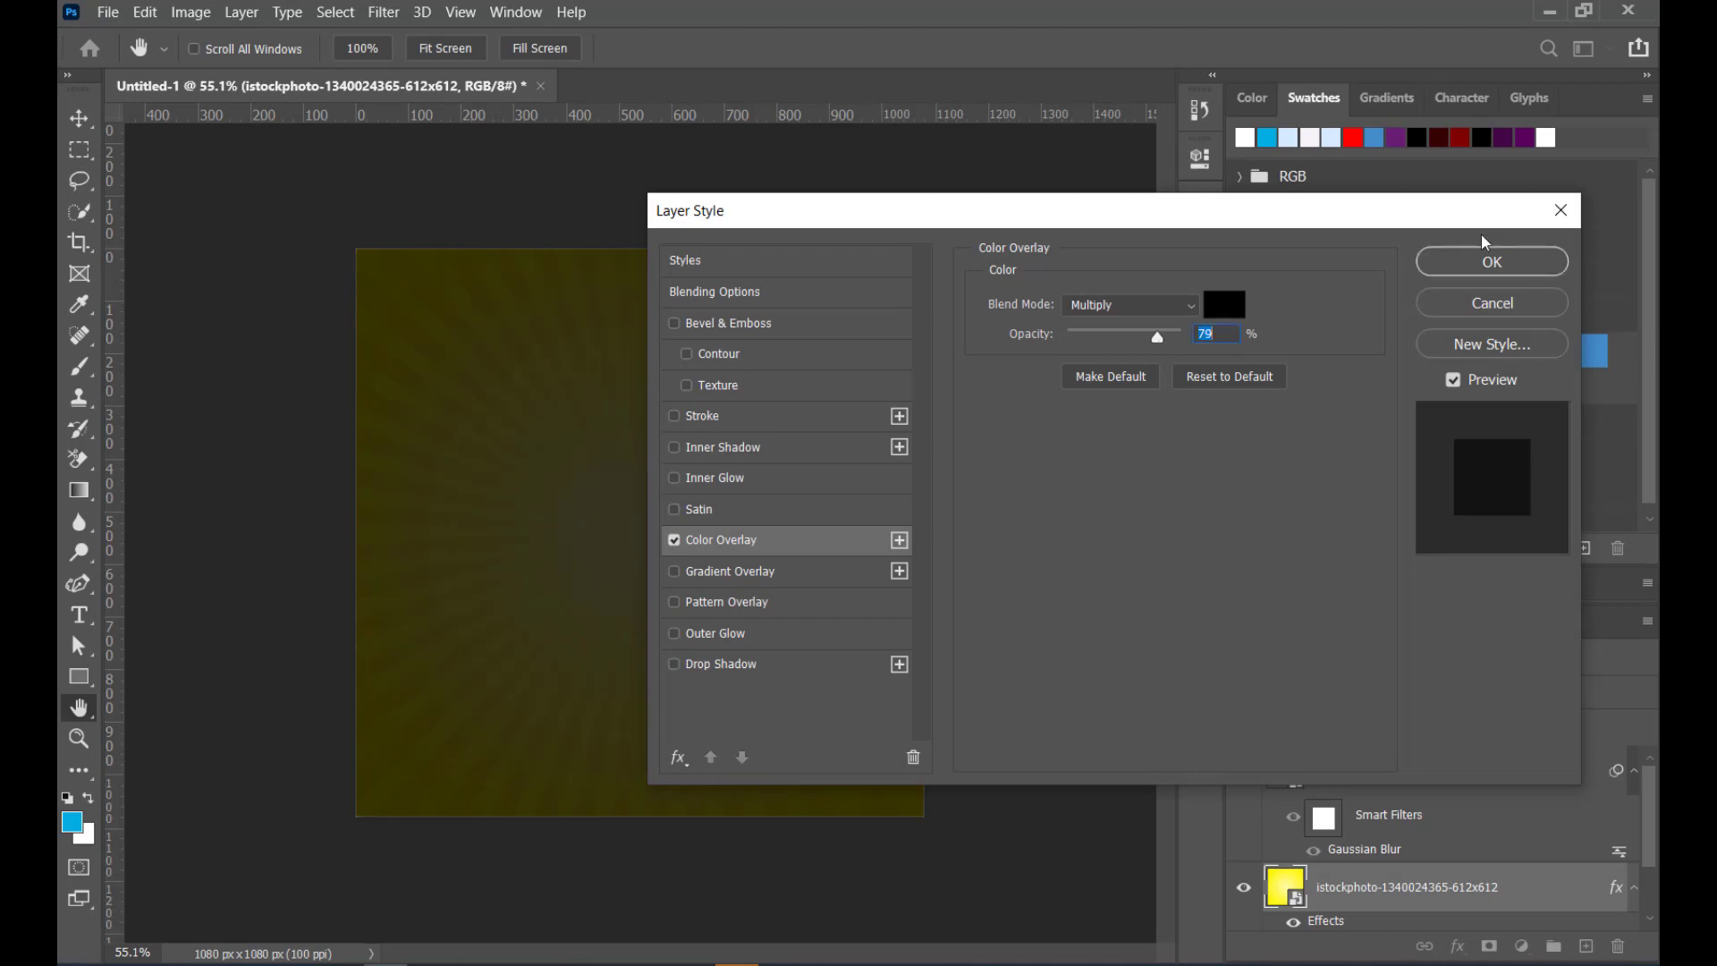
pyautogui.click(1493, 261)
pyautogui.press('v')
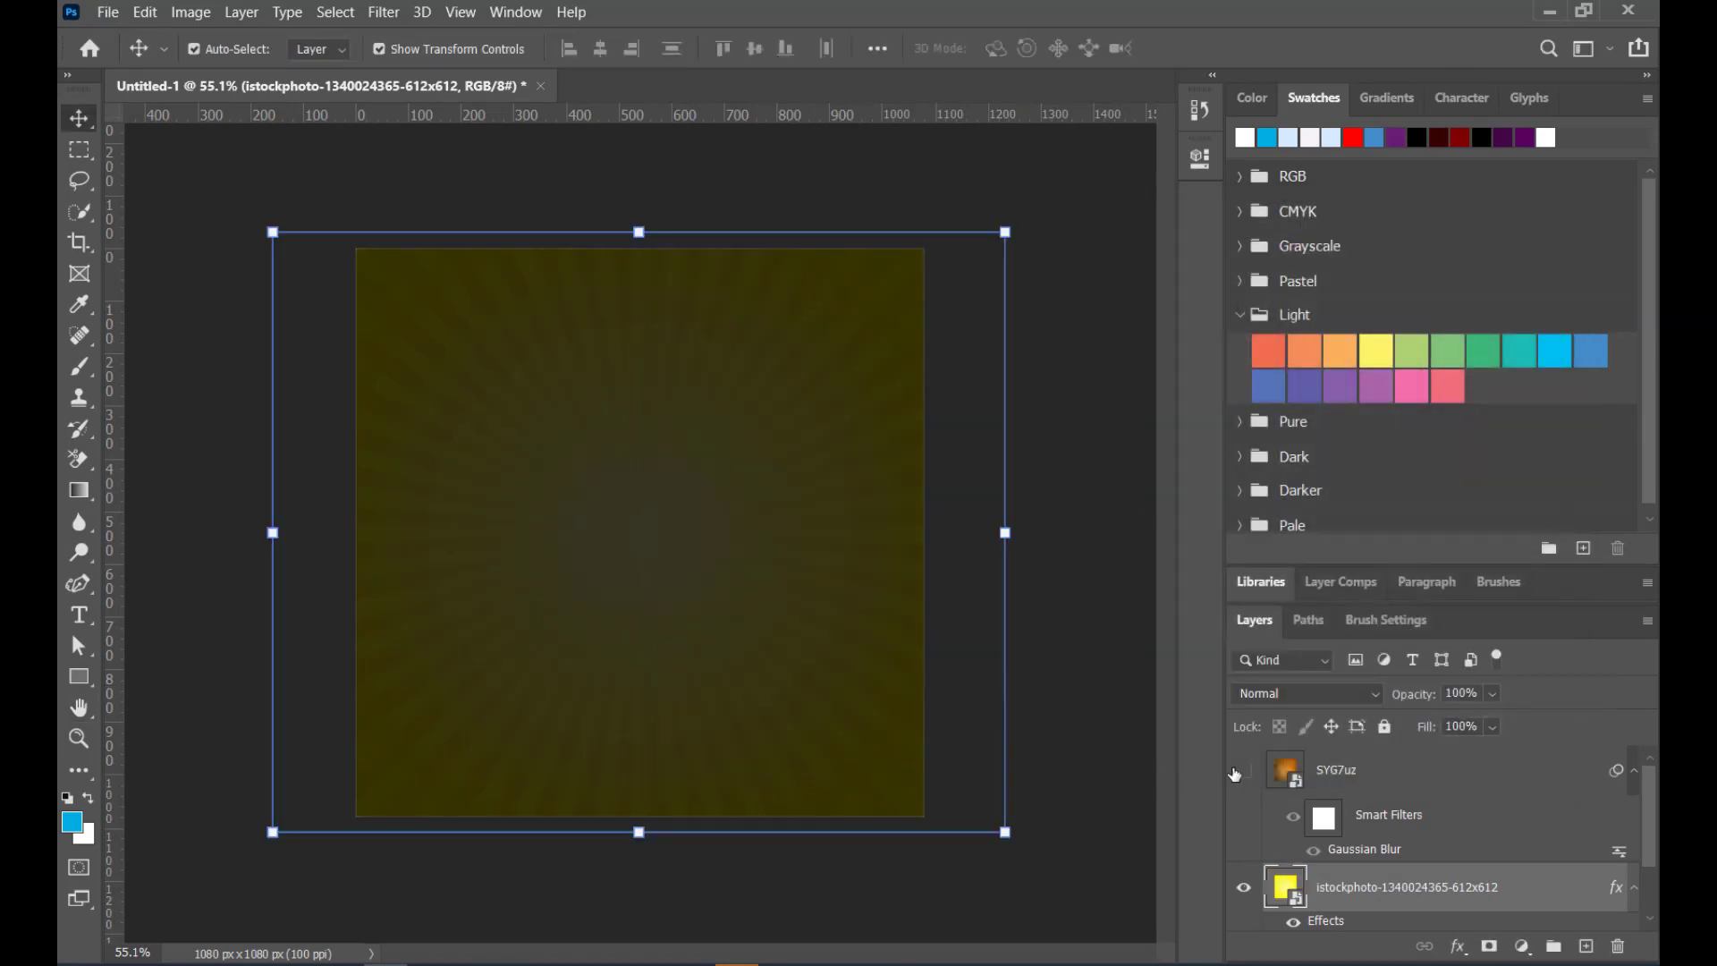
# Show the SYG7uz texture layer, change its blend mode to Soft Light, and deselect it
pyautogui.click(1243, 771)
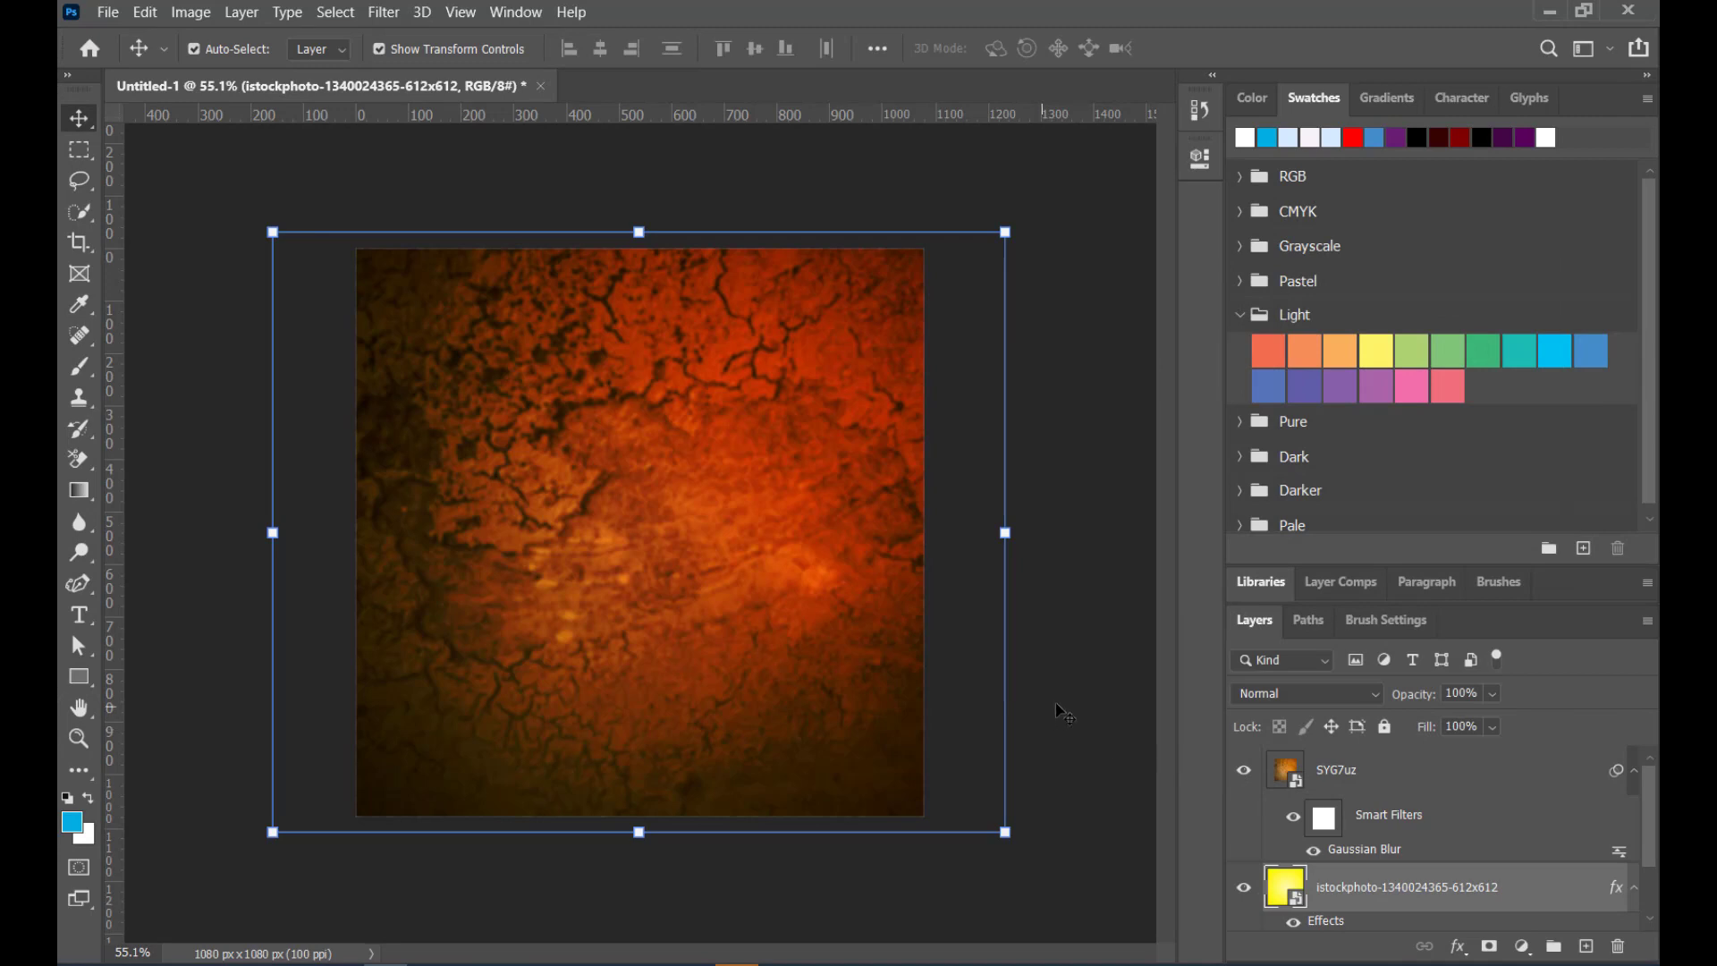
pyautogui.click(1085, 706)
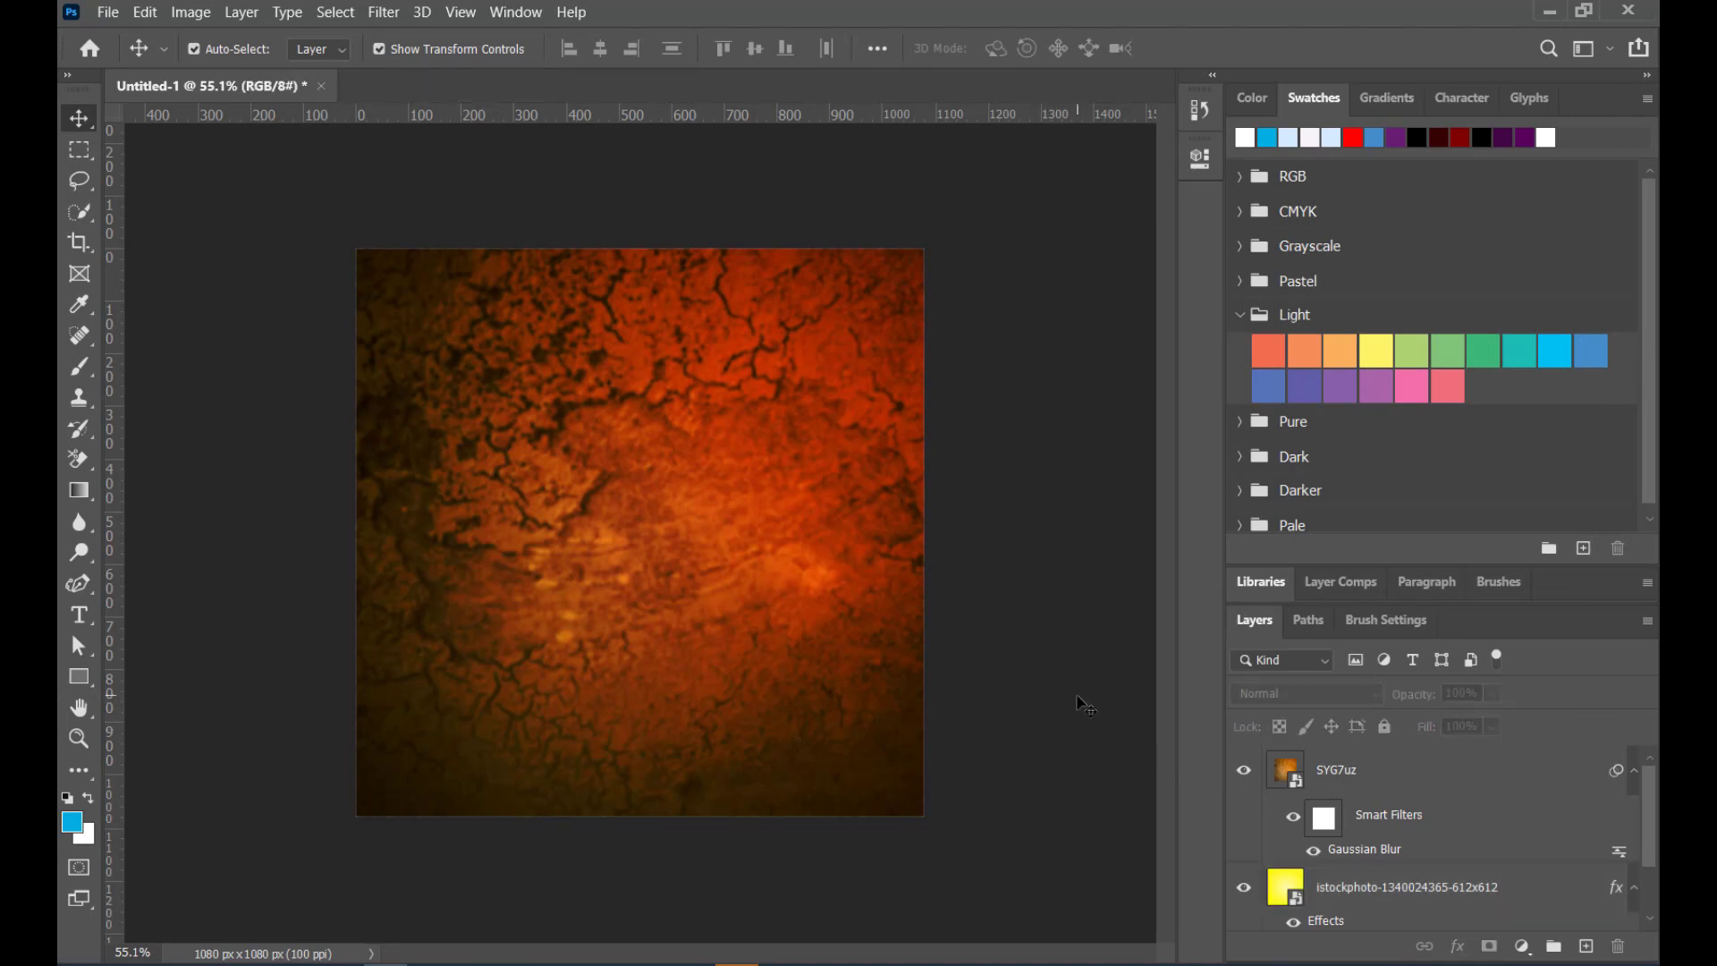
pyautogui.click(1359, 778)
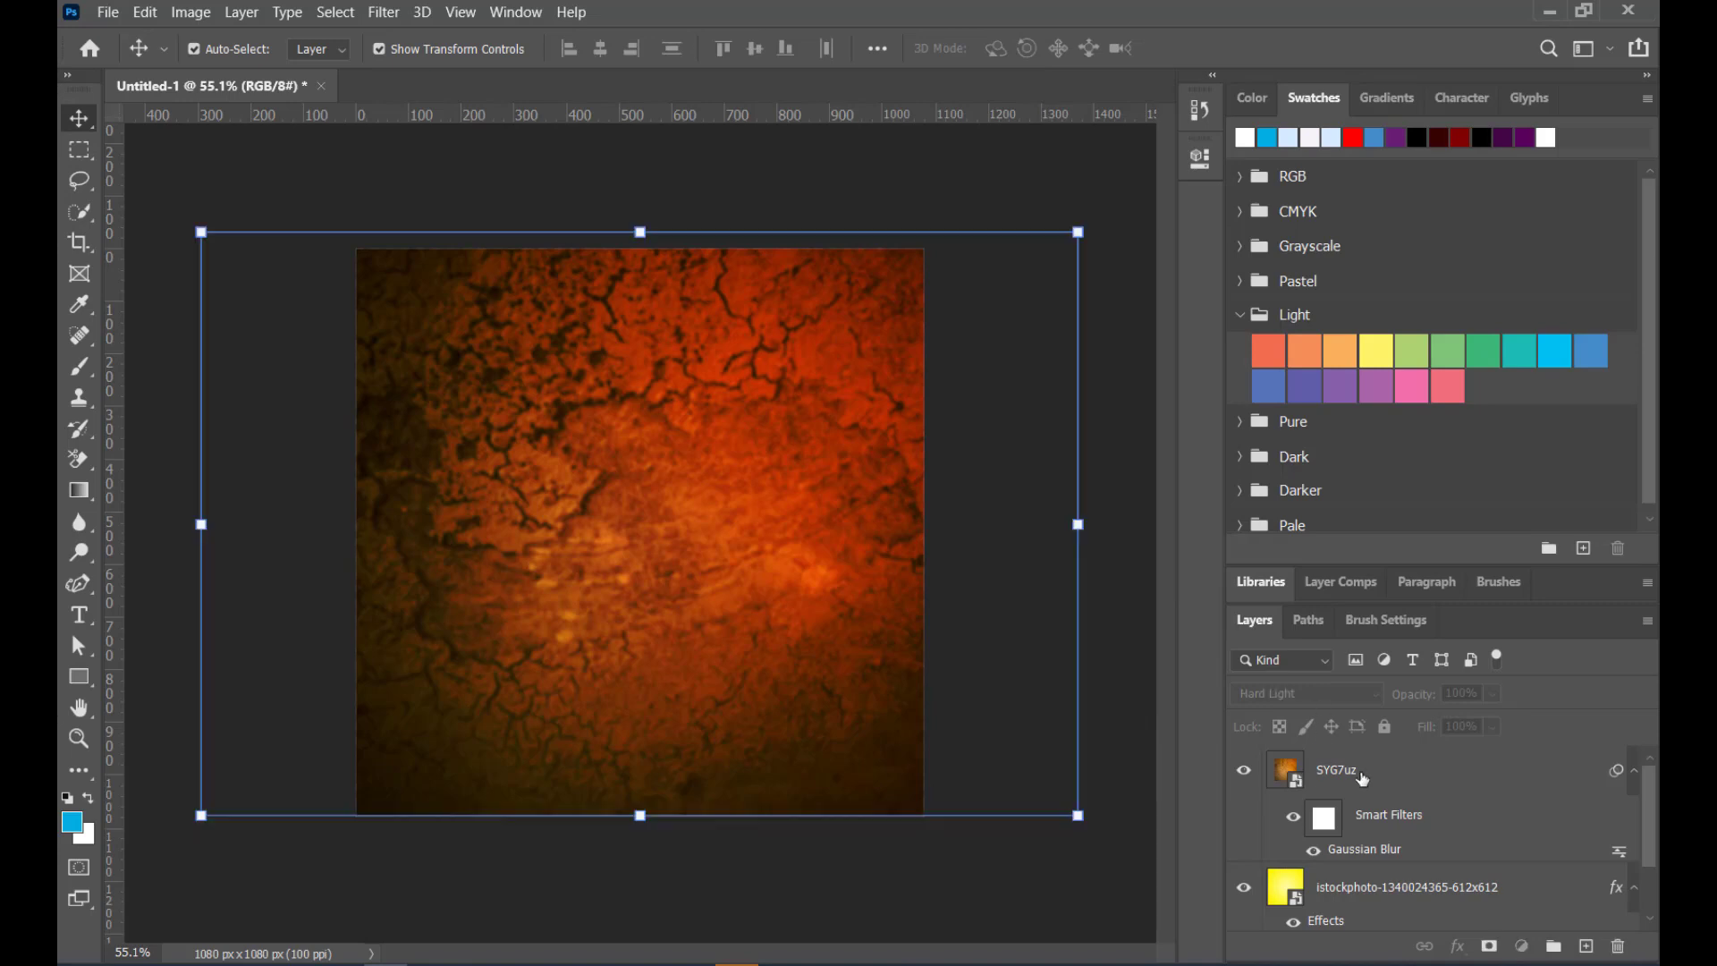
pyautogui.click(1312, 662)
pyautogui.click(1324, 693)
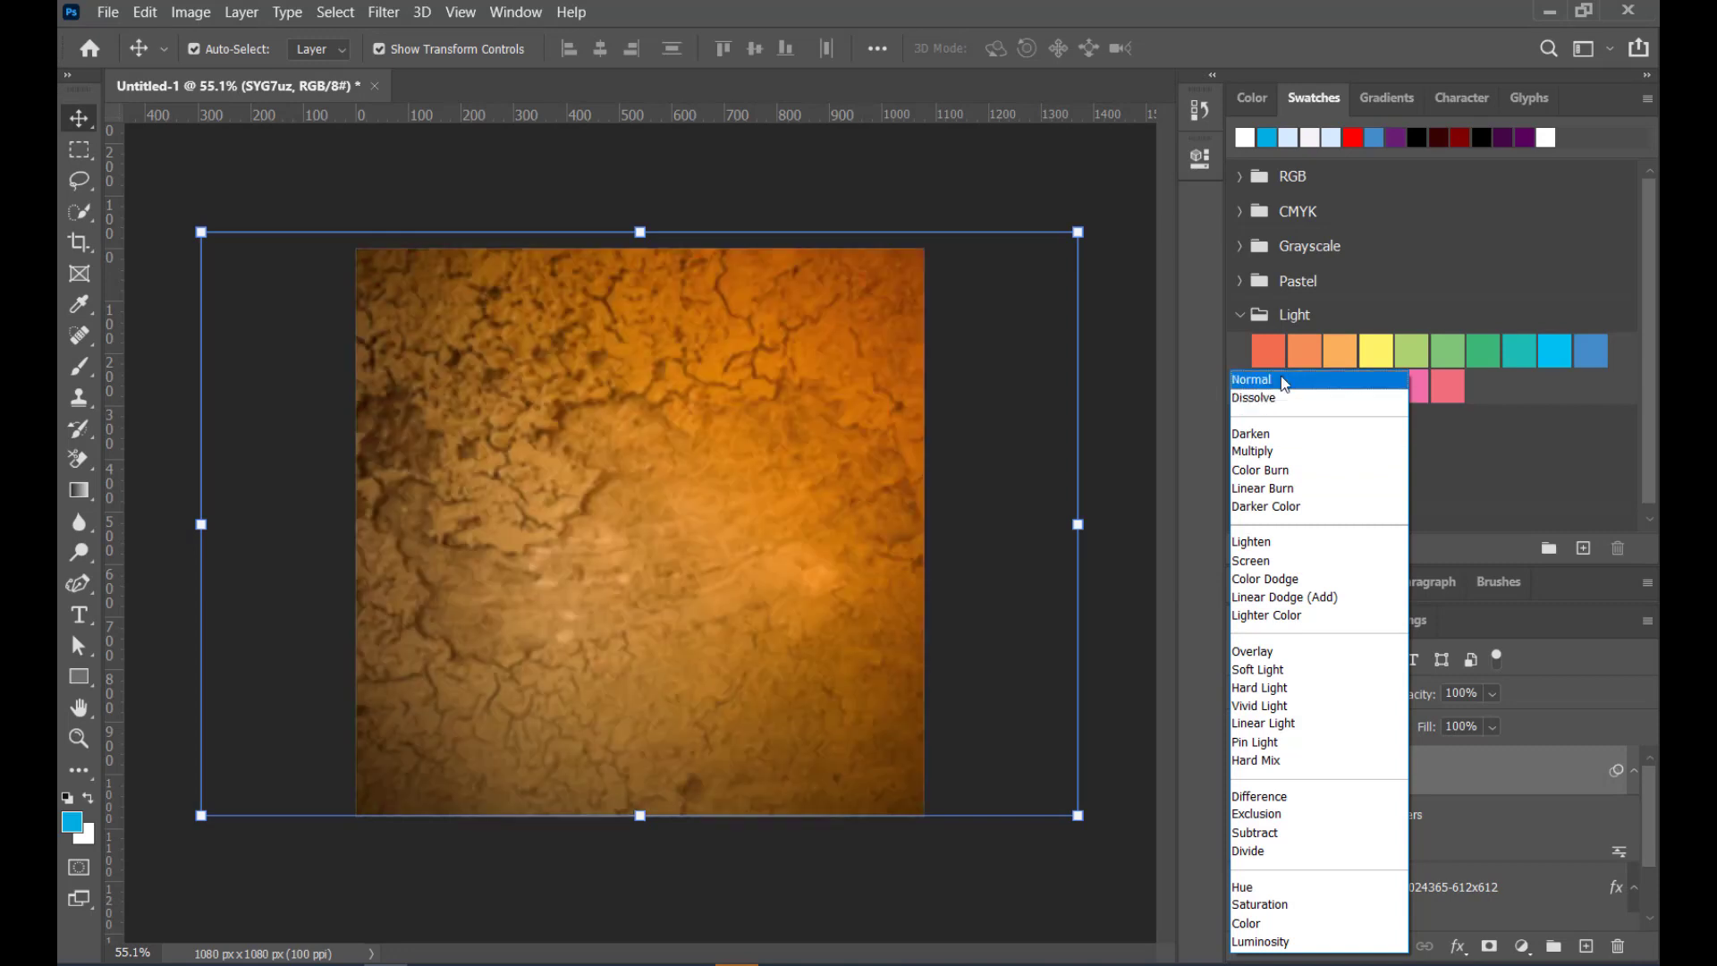
pyautogui.click(1257, 668)
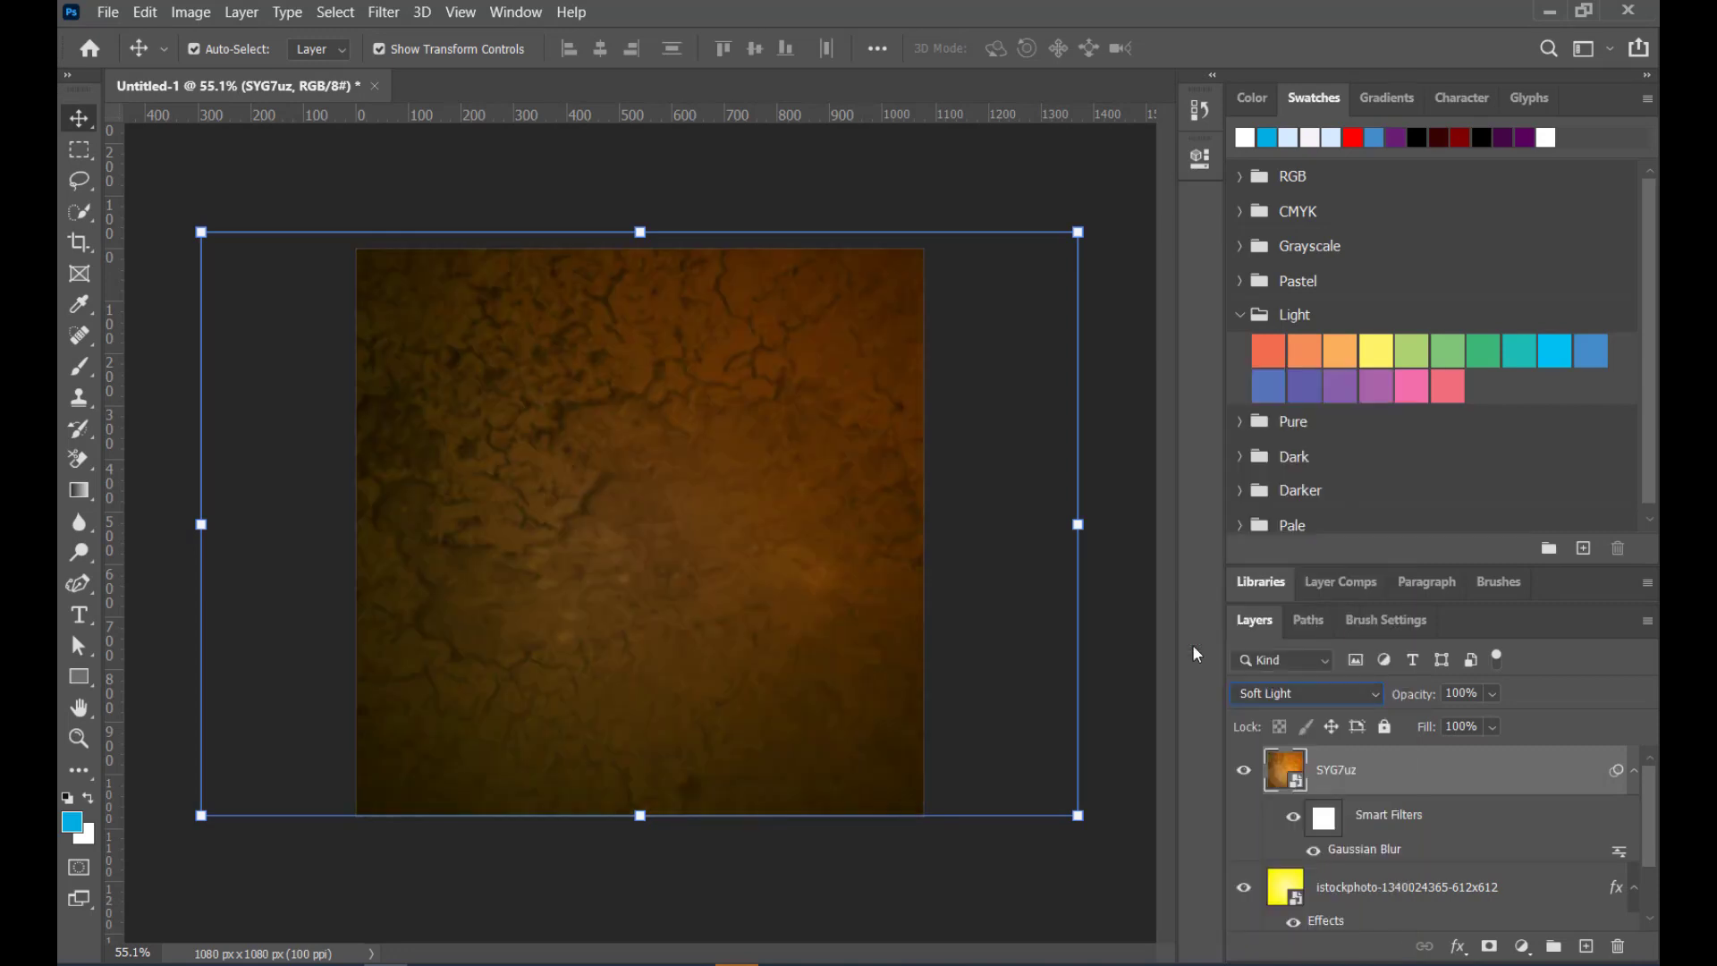
pyautogui.click(721, 198)
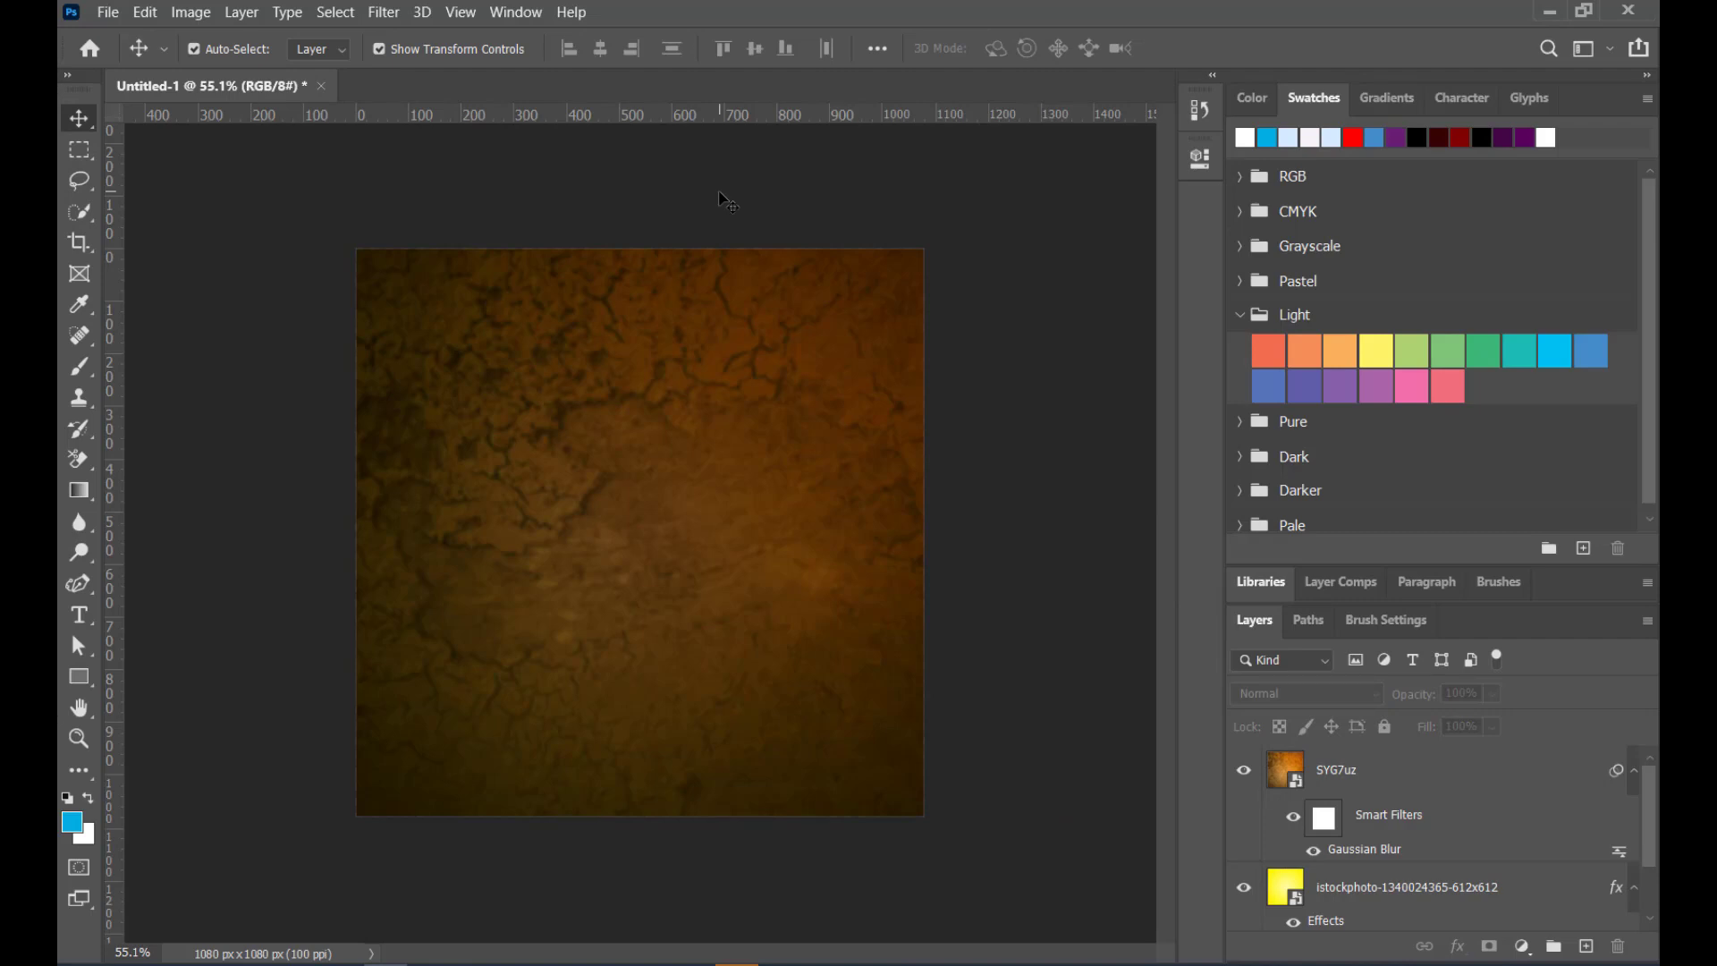
# Try placing the LOGO image as embedded, resizing it near the poster's upper edge, and delete its layer
pyautogui.click(106, 14)
pyautogui.click(192, 474)
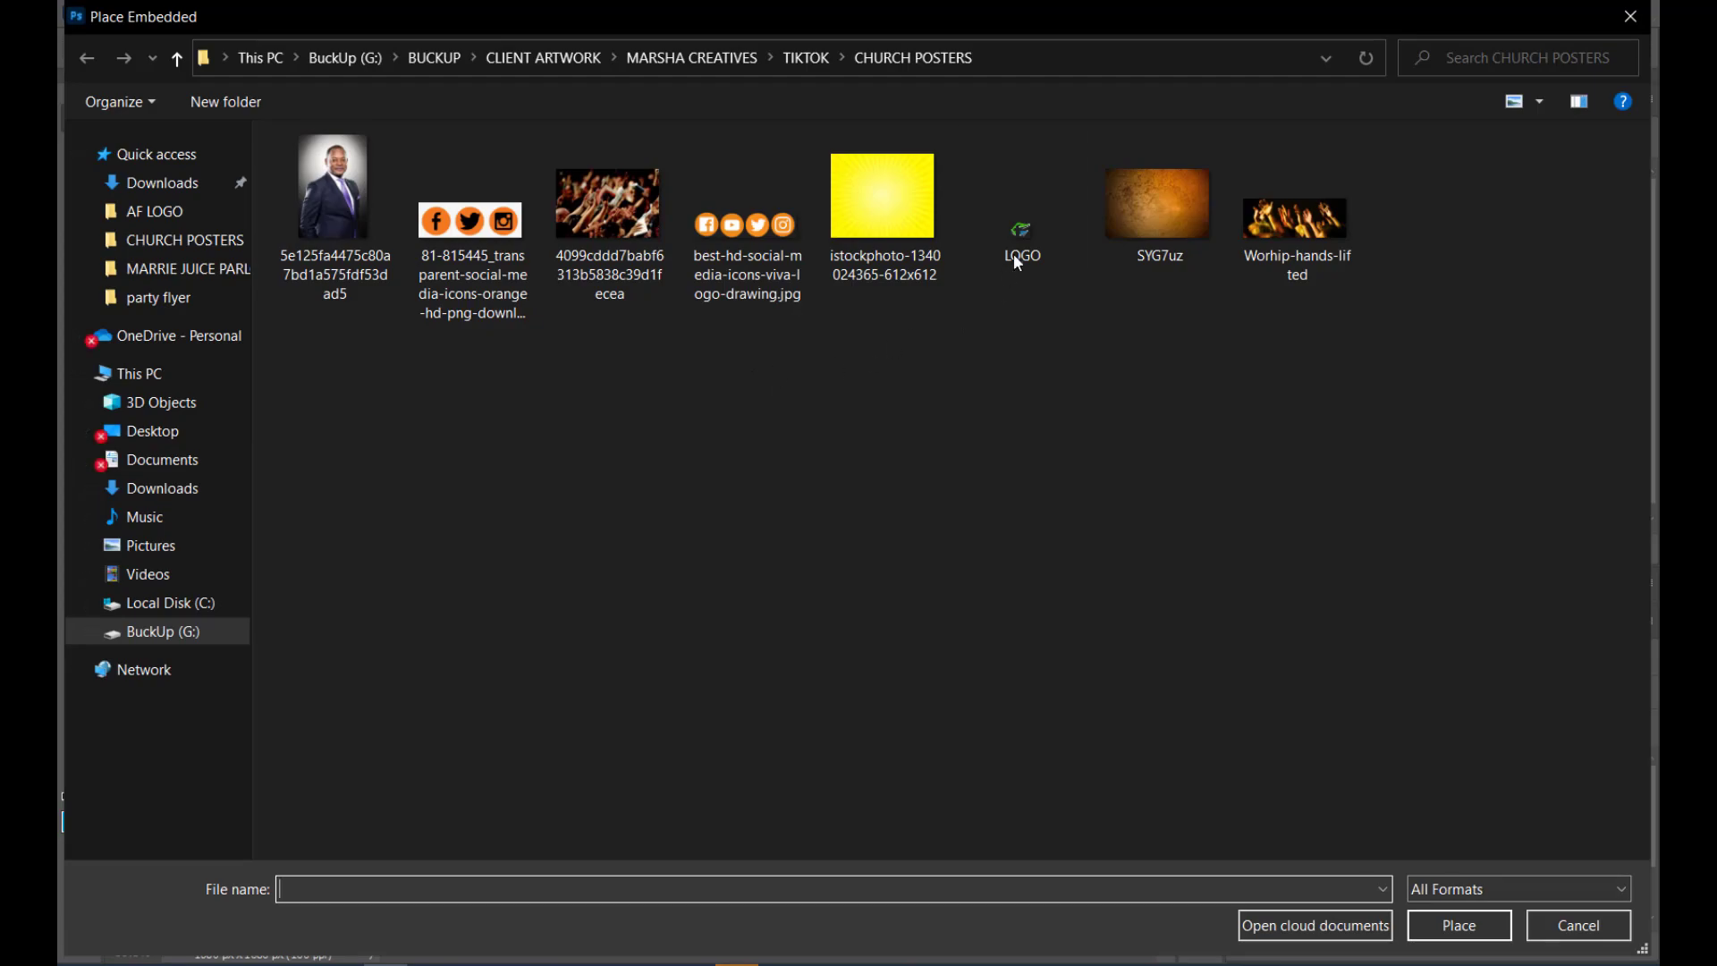
pyautogui.doubleClick(1025, 228)
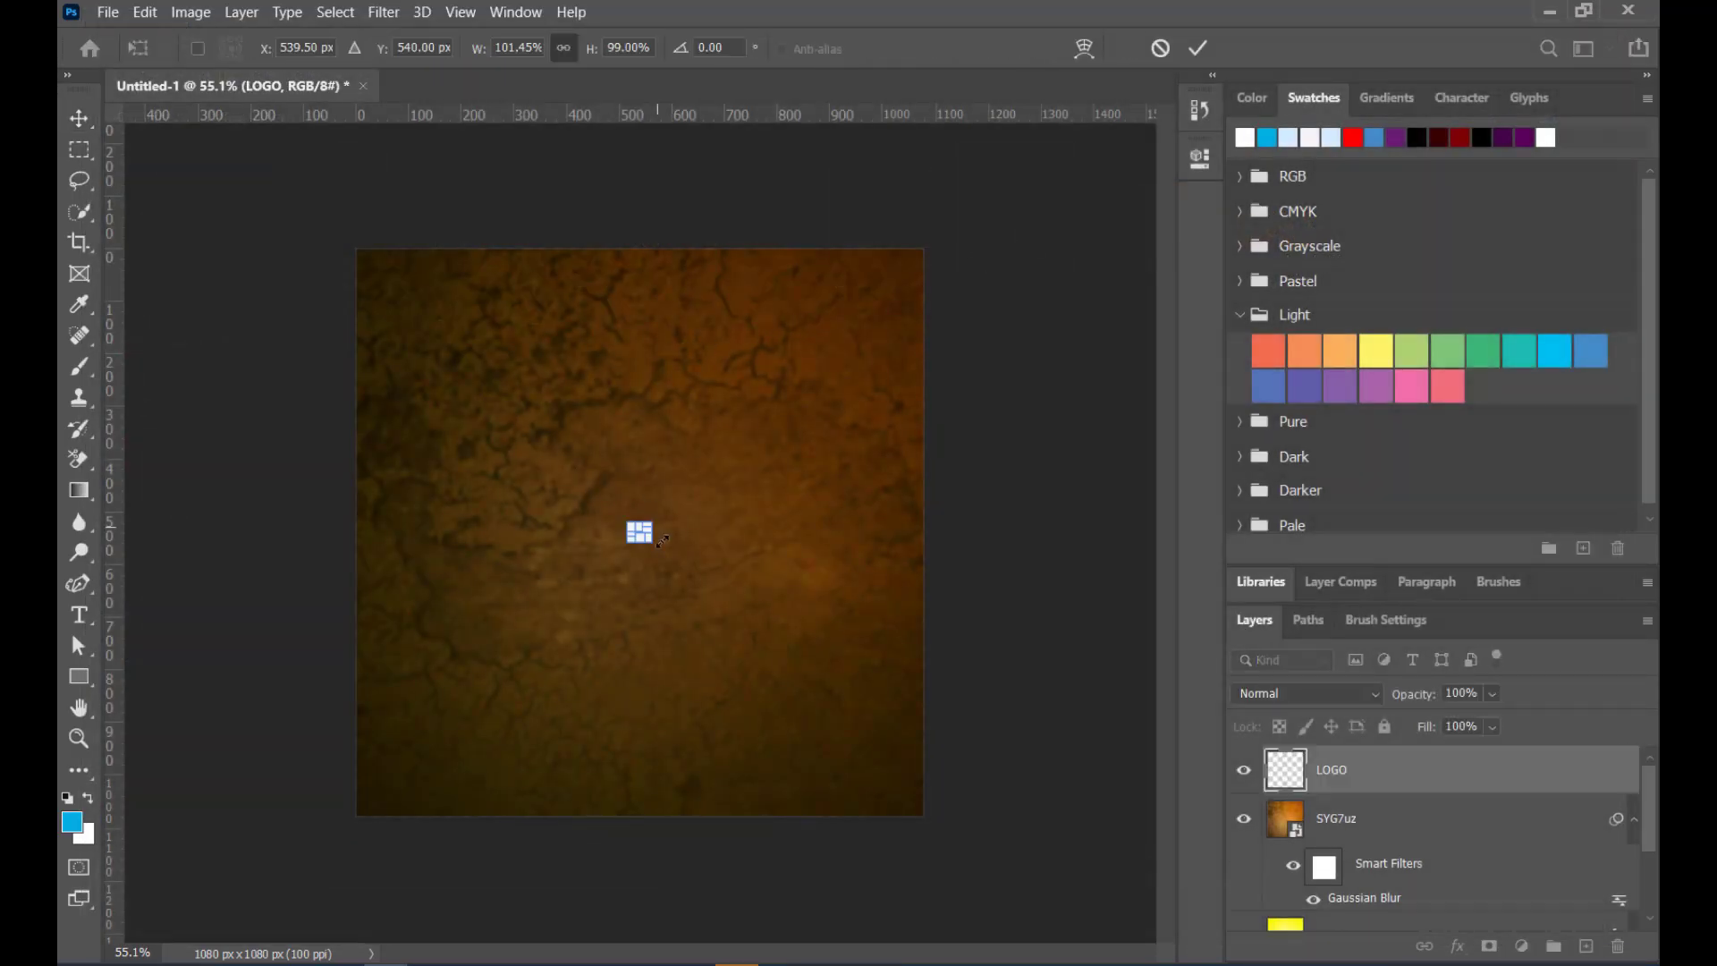
pyautogui.moveTo(656, 542); pyautogui.dragTo(546, 267)
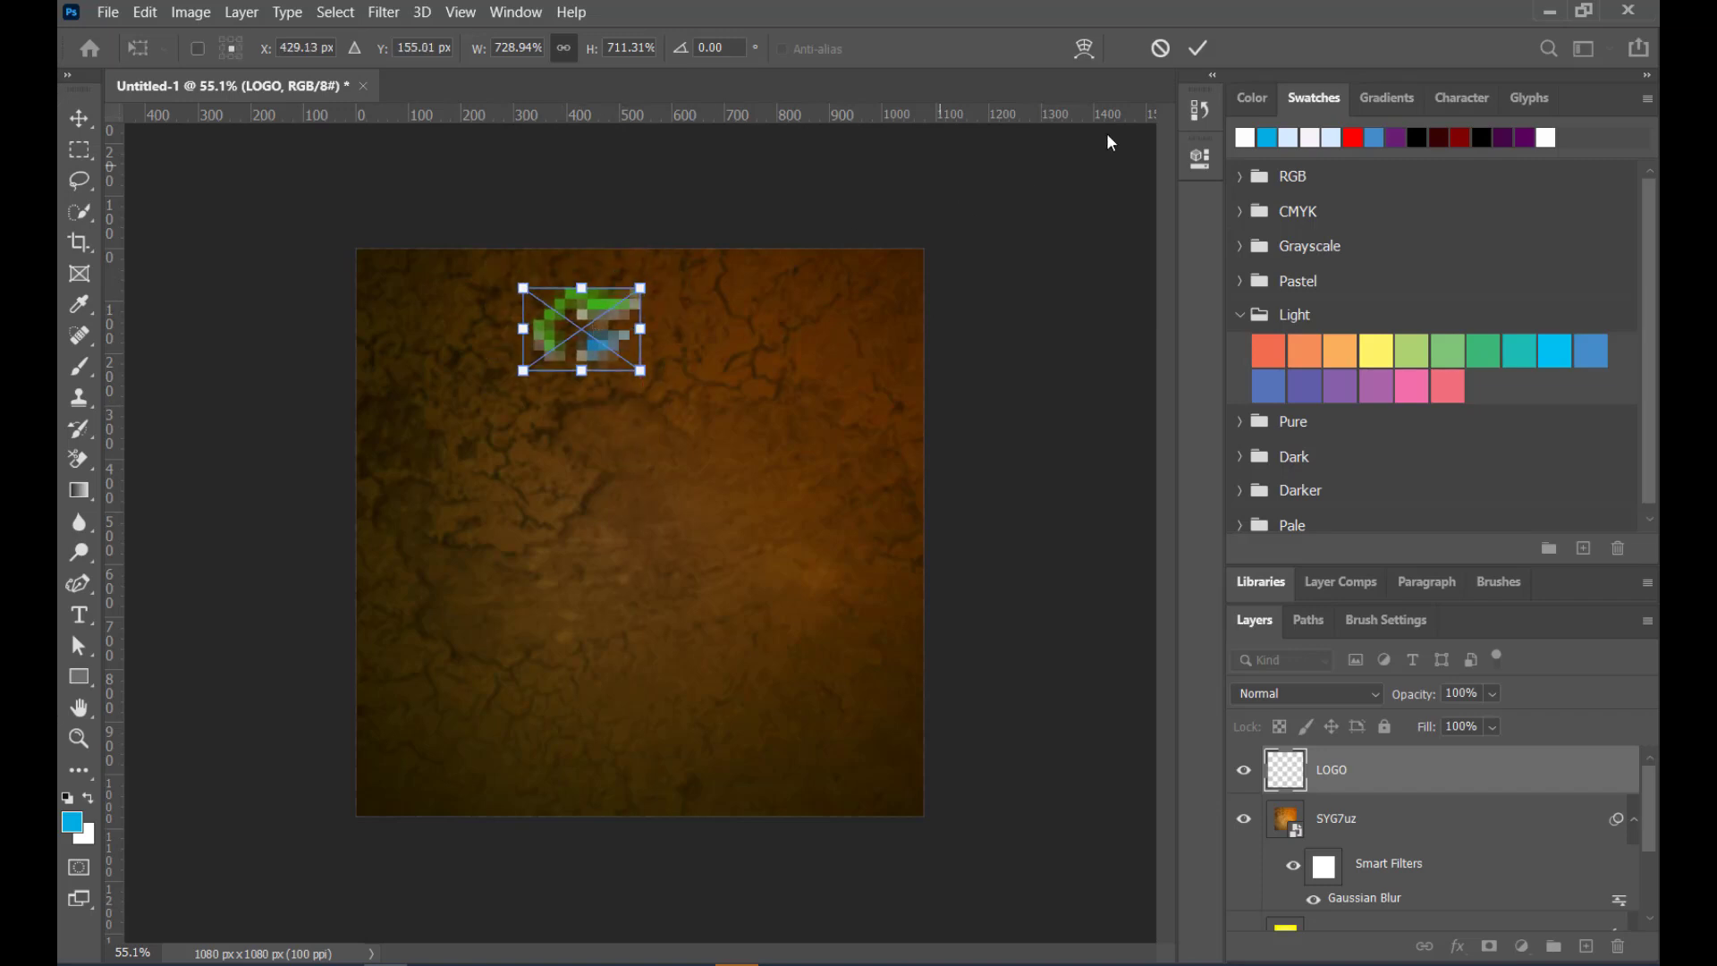
pyautogui.click(1195, 51)
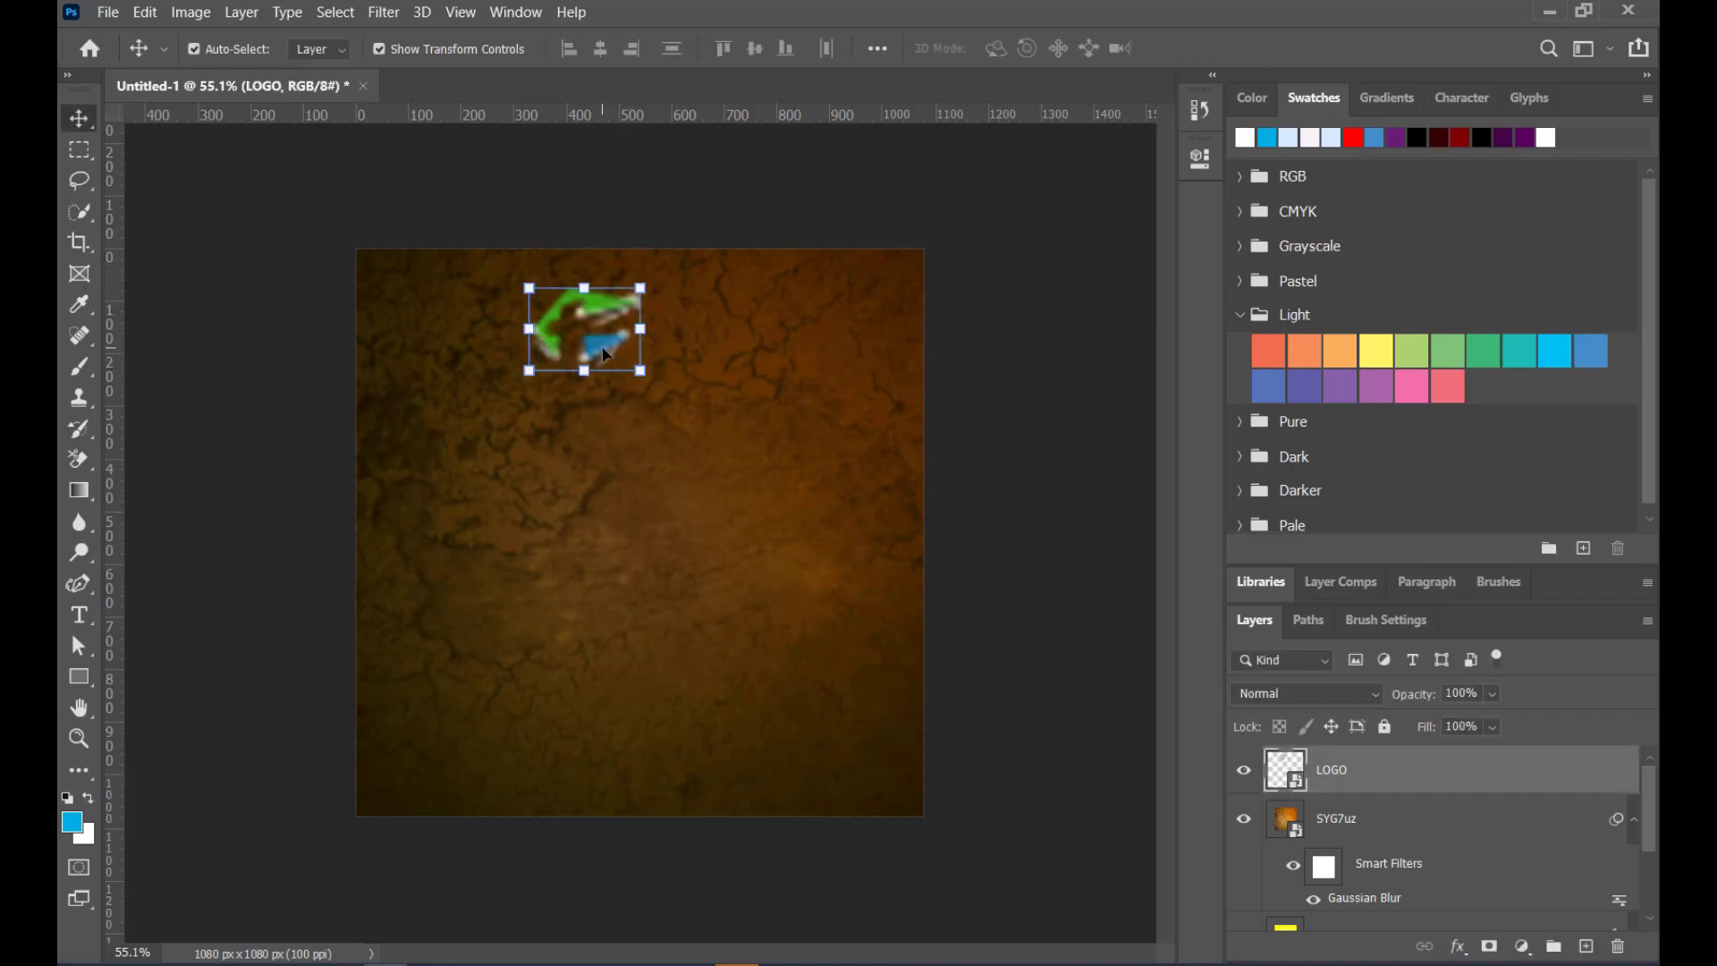
pyautogui.moveTo(642, 372); pyautogui.dragTo(596, 339)
pyautogui.click(1198, 52)
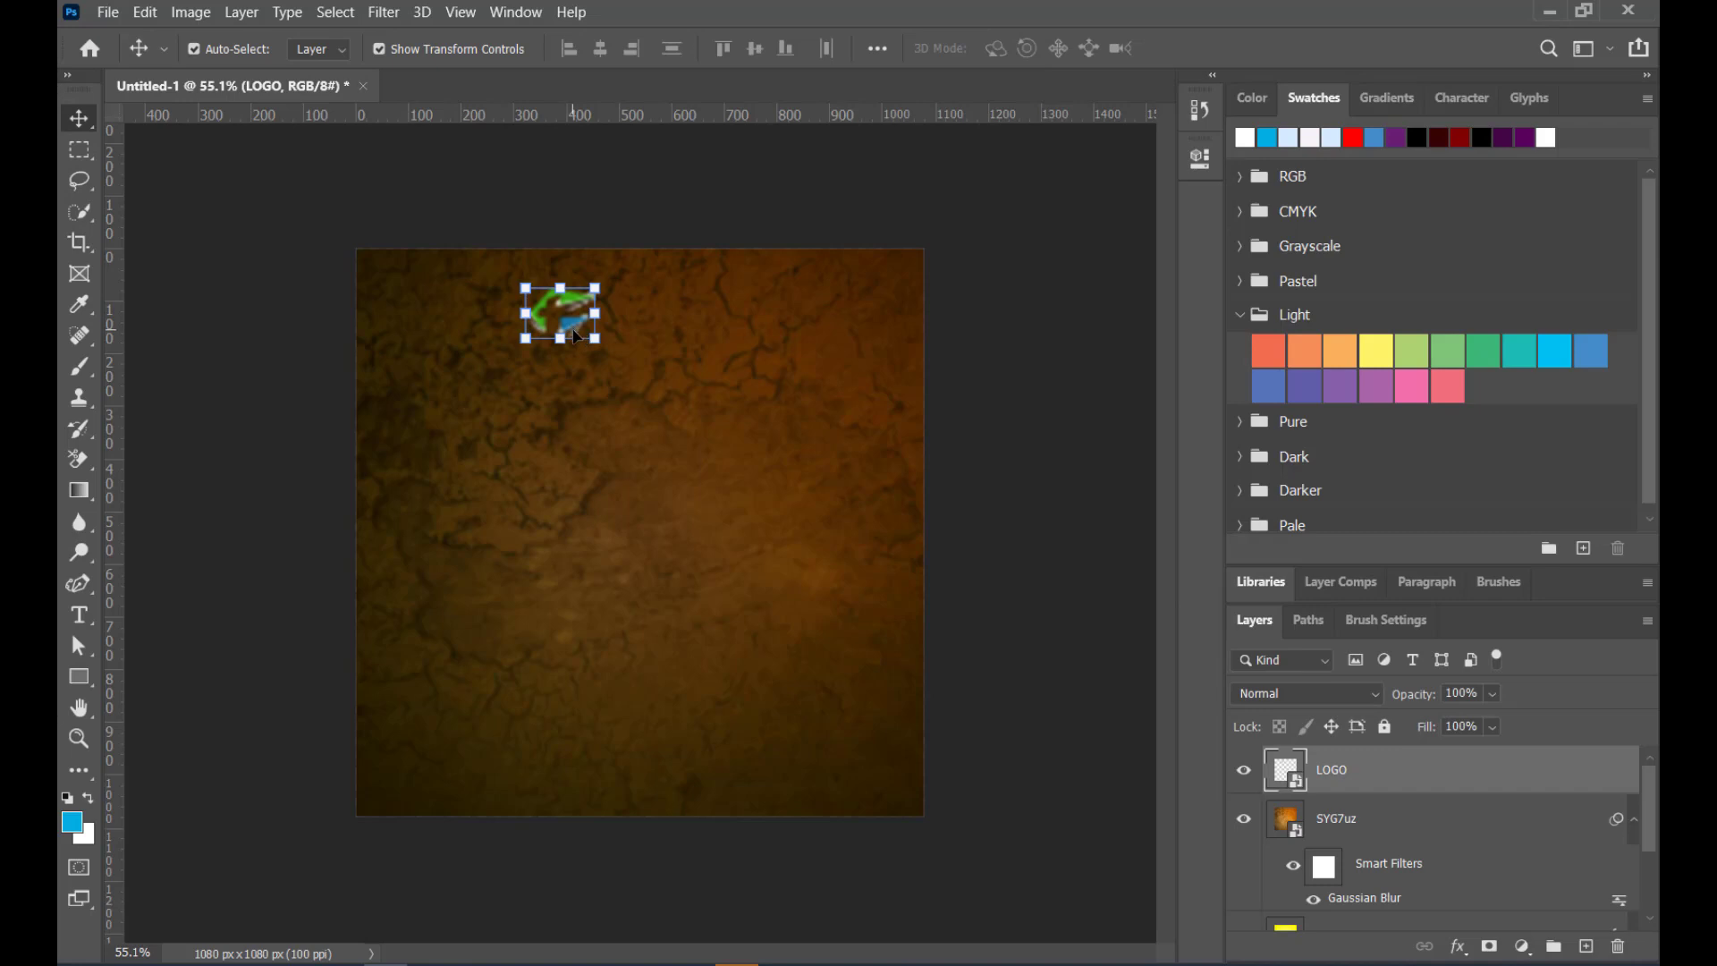
pyautogui.press('Delete')
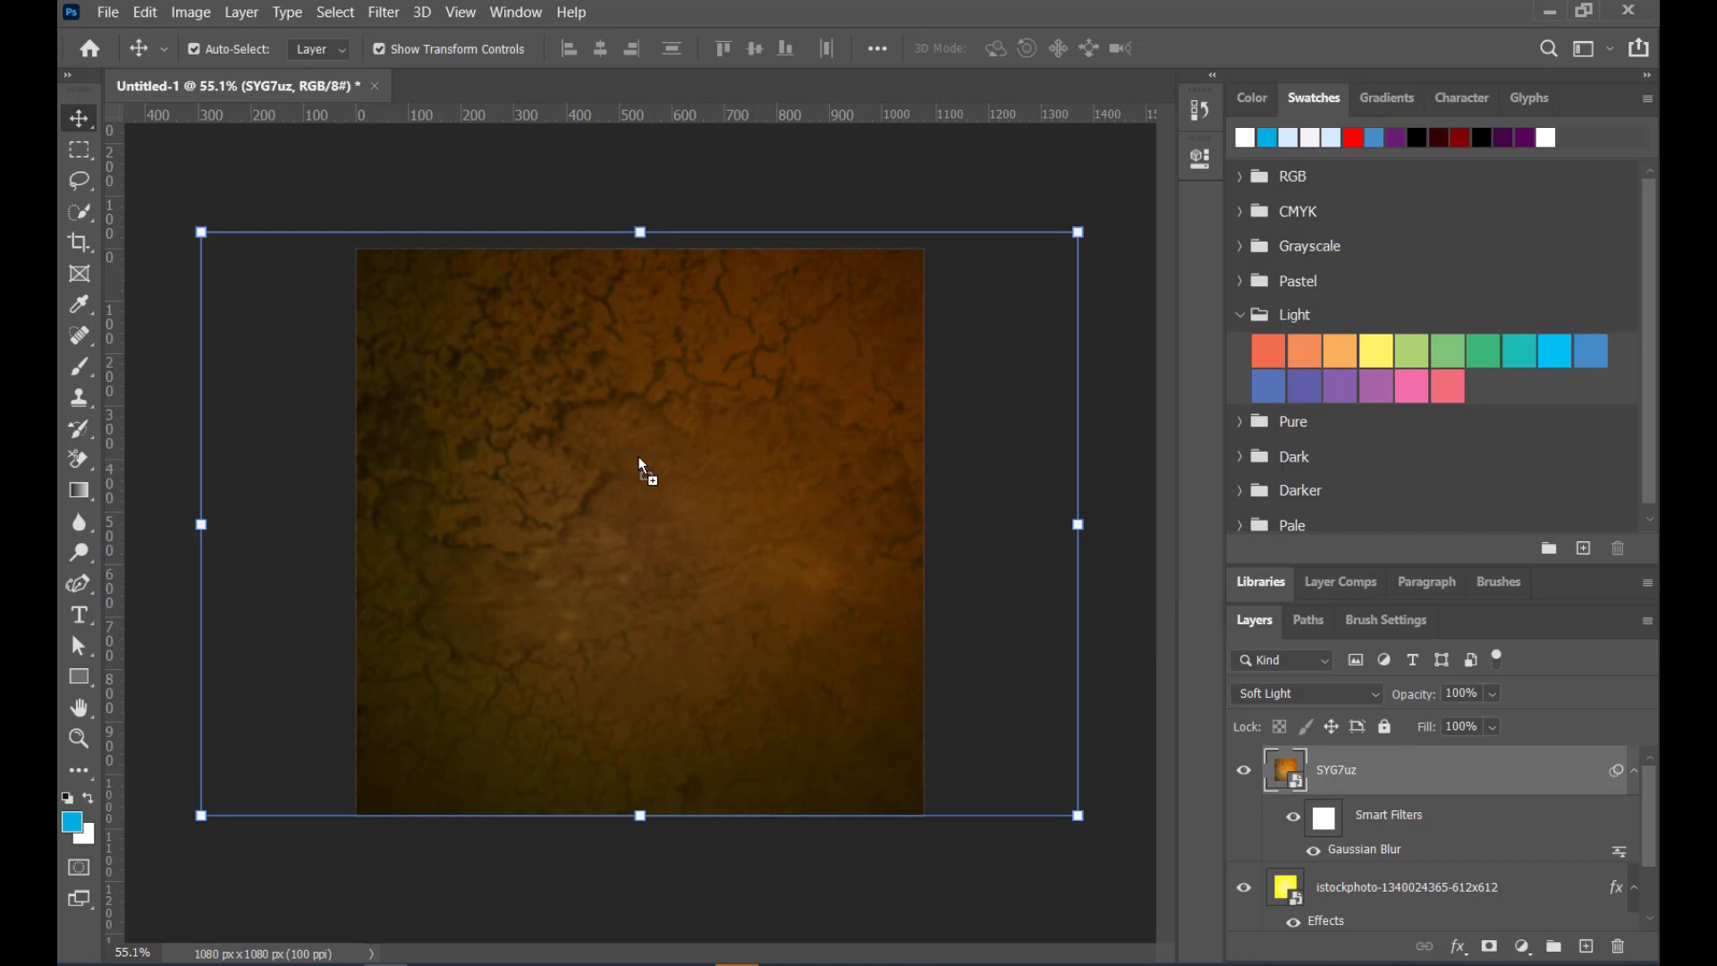
# Bring in the green and blue logo as a Vector Smart Object, scale it to about 726% width, and position it in the poster's upper-left area
pyautogui.moveTo(638, 456); pyautogui.dragTo(788, 570)
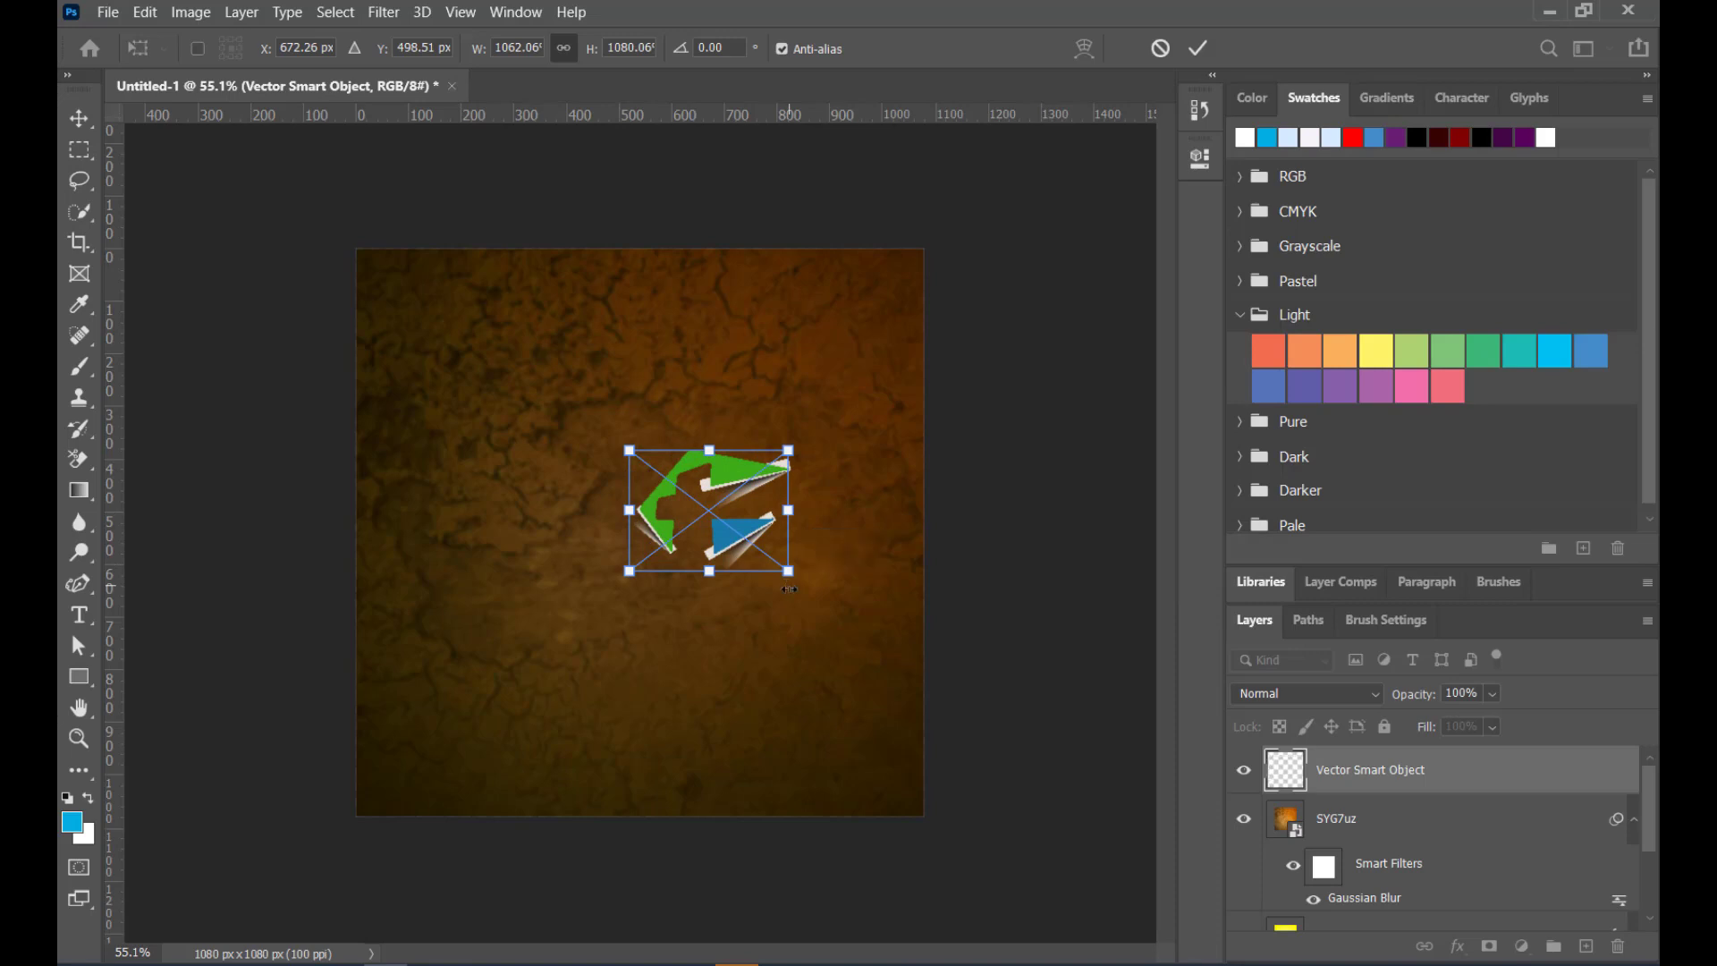
pyautogui.moveTo(723, 474); pyautogui.dragTo(574, 298)
pyautogui.moveTo(640, 393); pyautogui.dragTo(591, 359)
pyautogui.click(1197, 47)
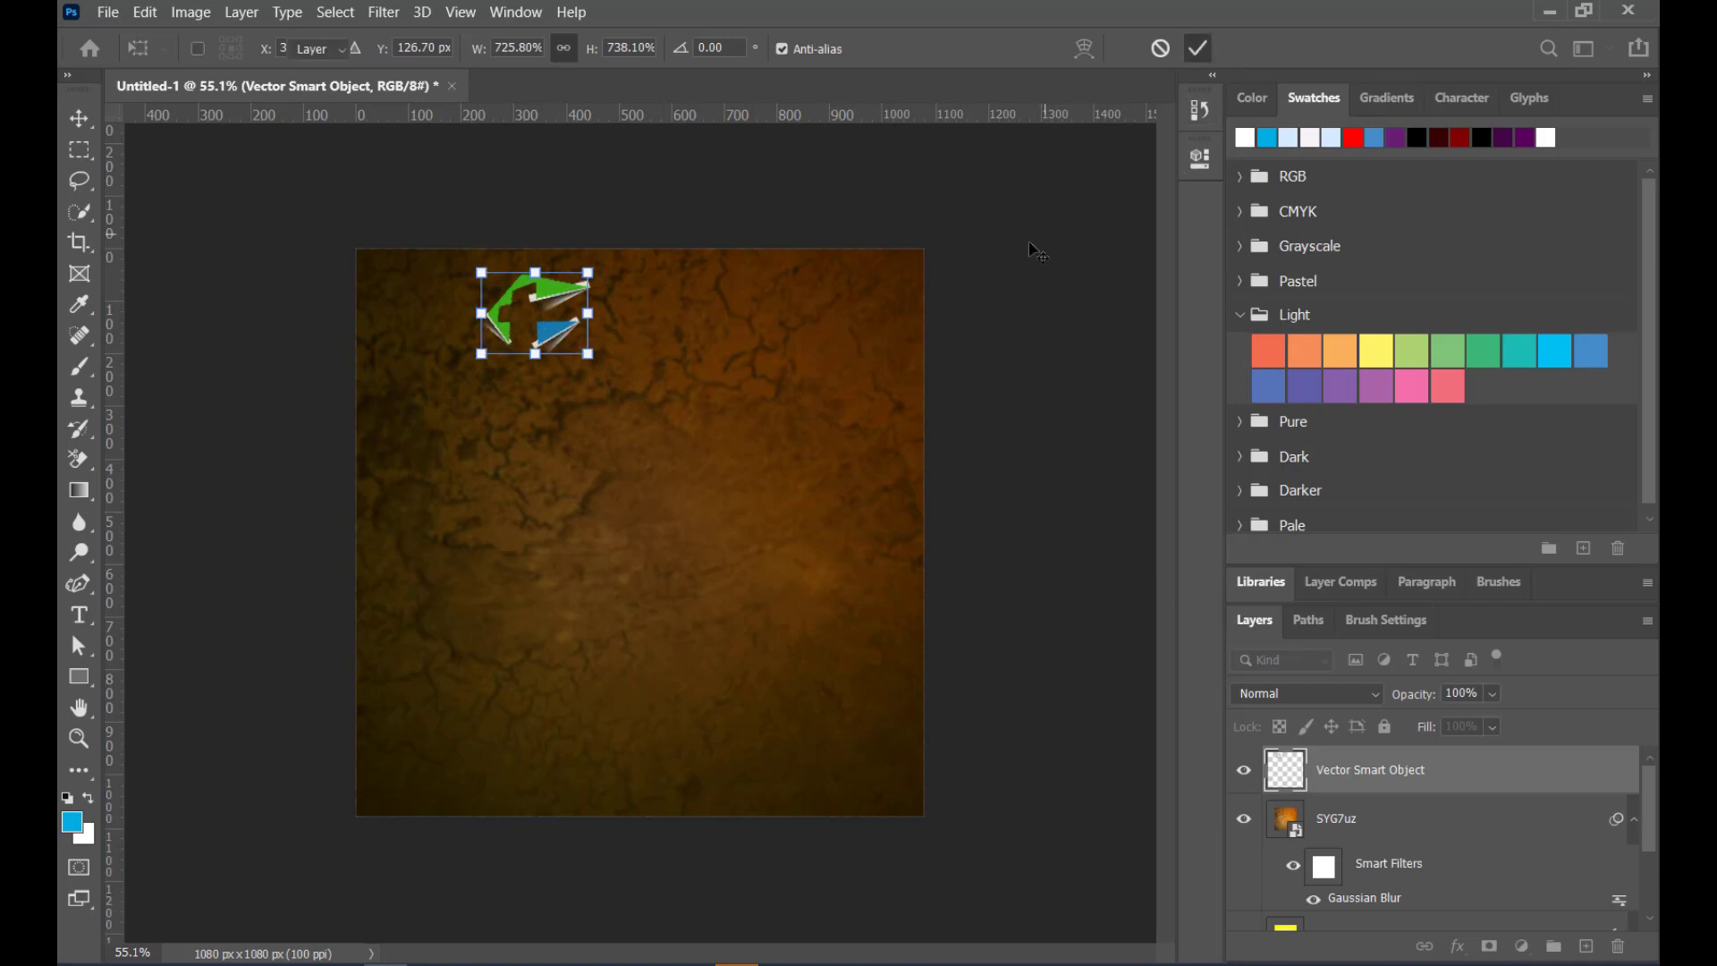
pyautogui.click(572, 338)
pyautogui.moveTo(566, 337); pyautogui.dragTo(534, 331)
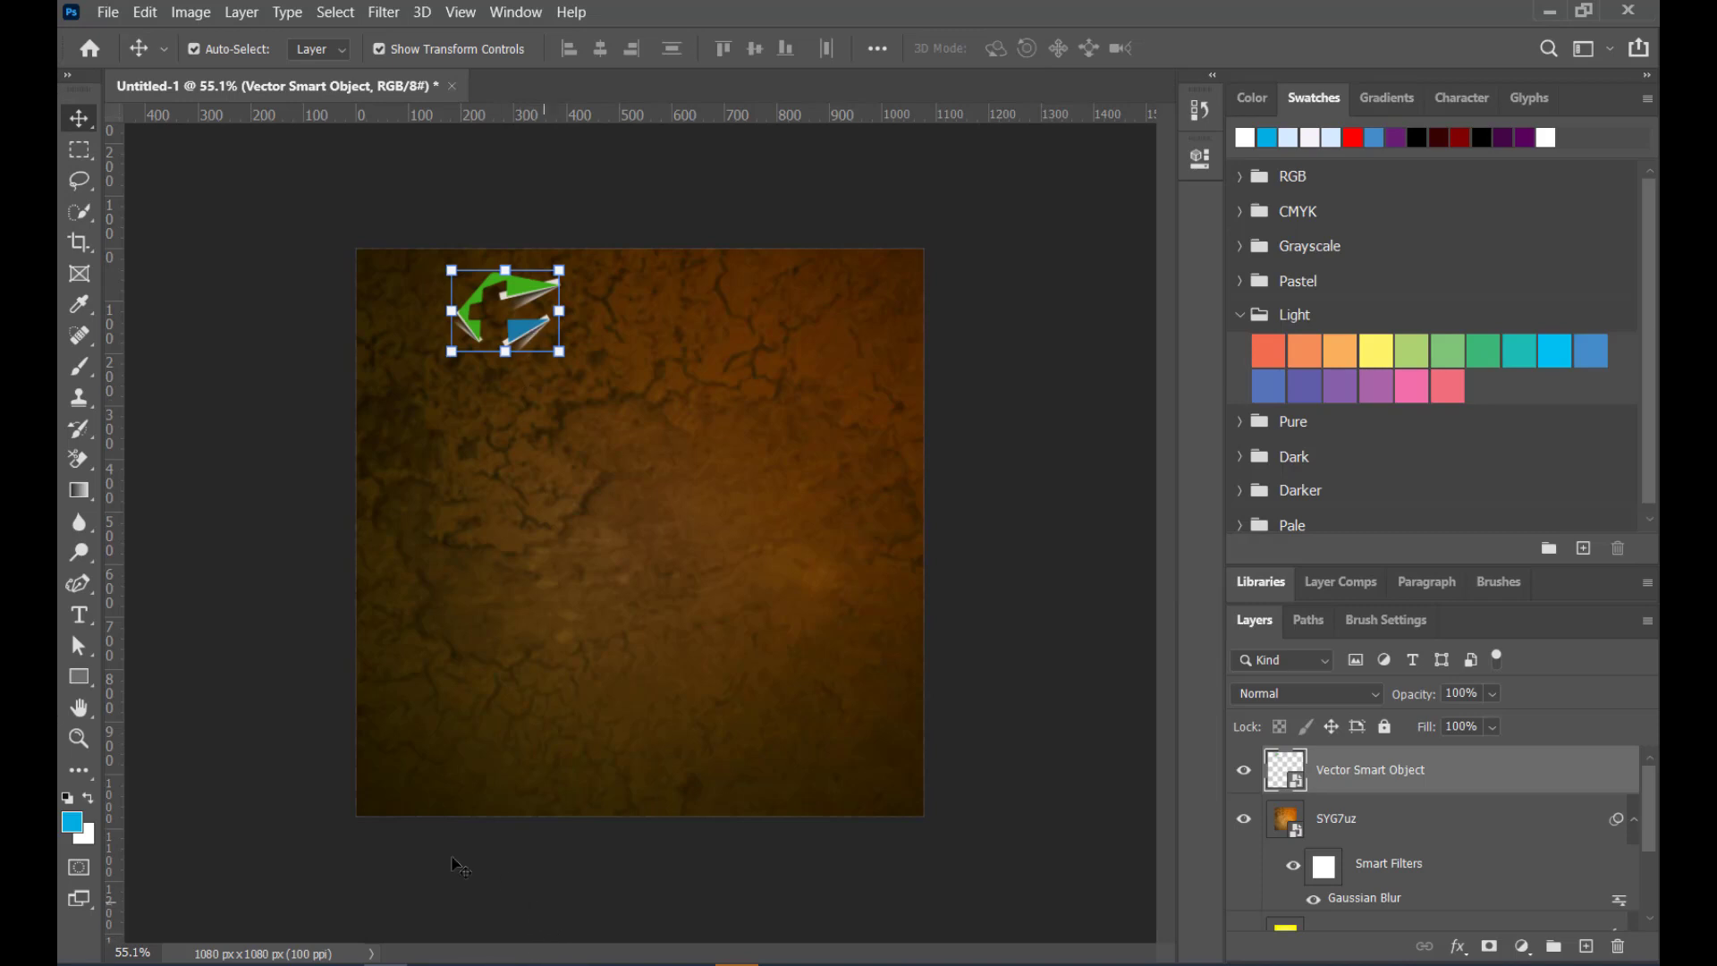
pyautogui.click(1037, 443)
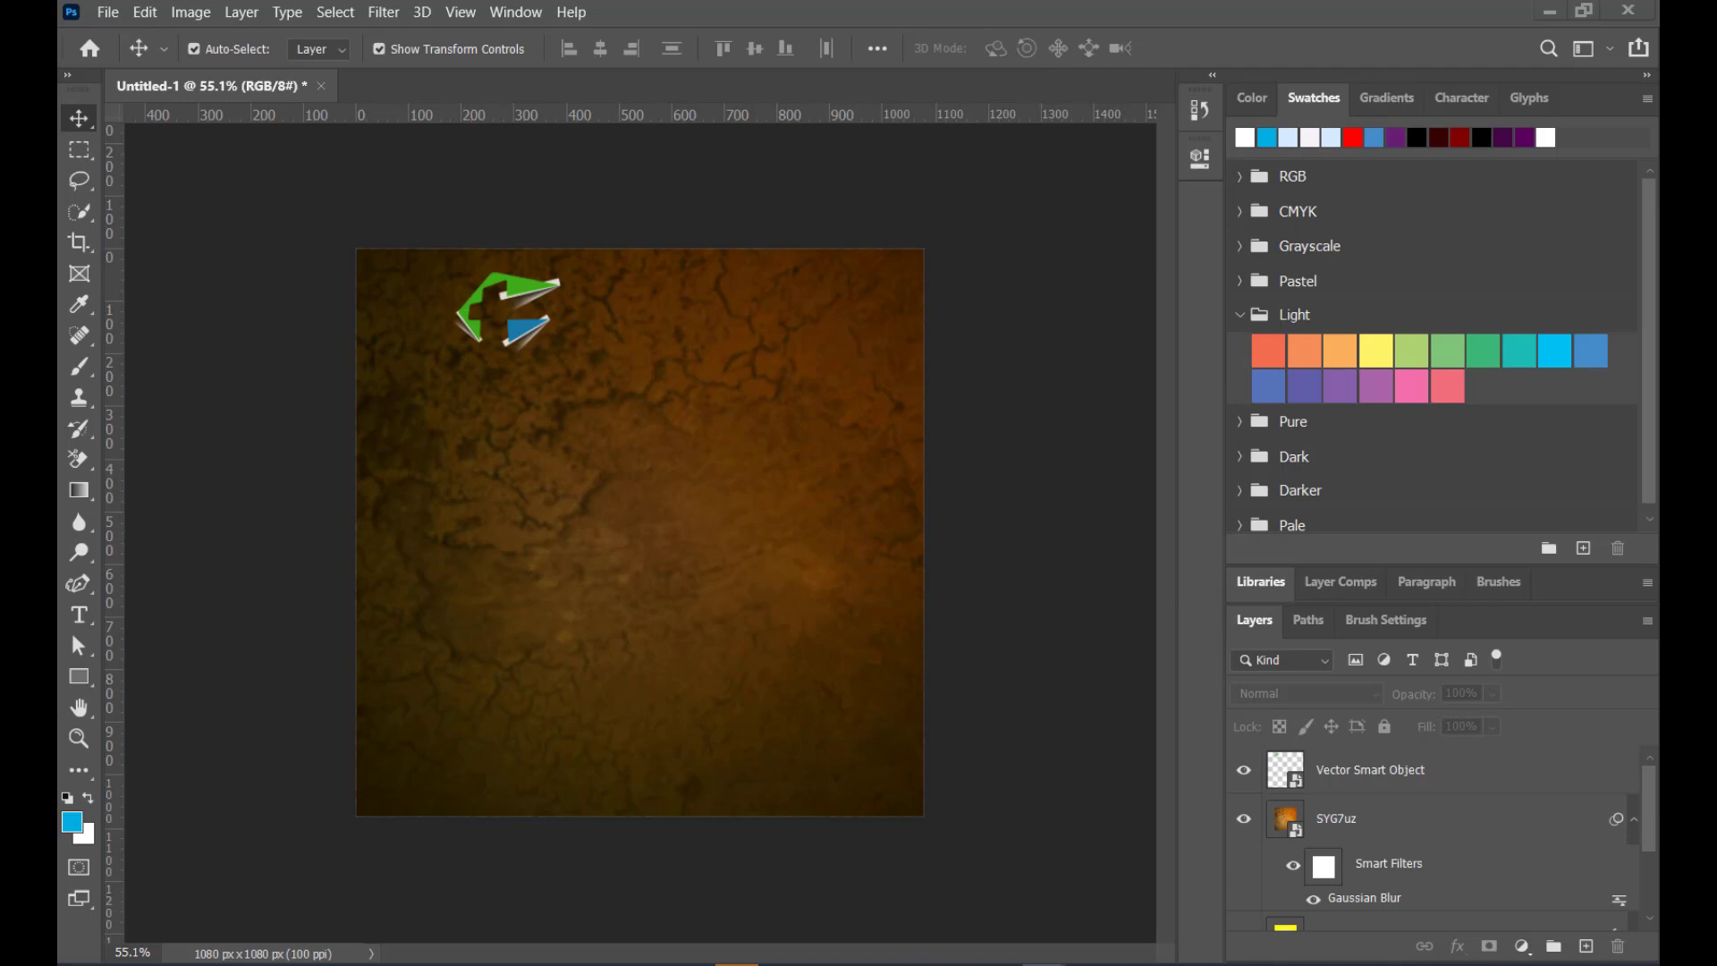
# Add the text "RENEWED LIFE MINISTRY" in blue 36 pt Bebas Neue beside the logo
pyautogui.click(82, 617)
pyautogui.click(620, 324)
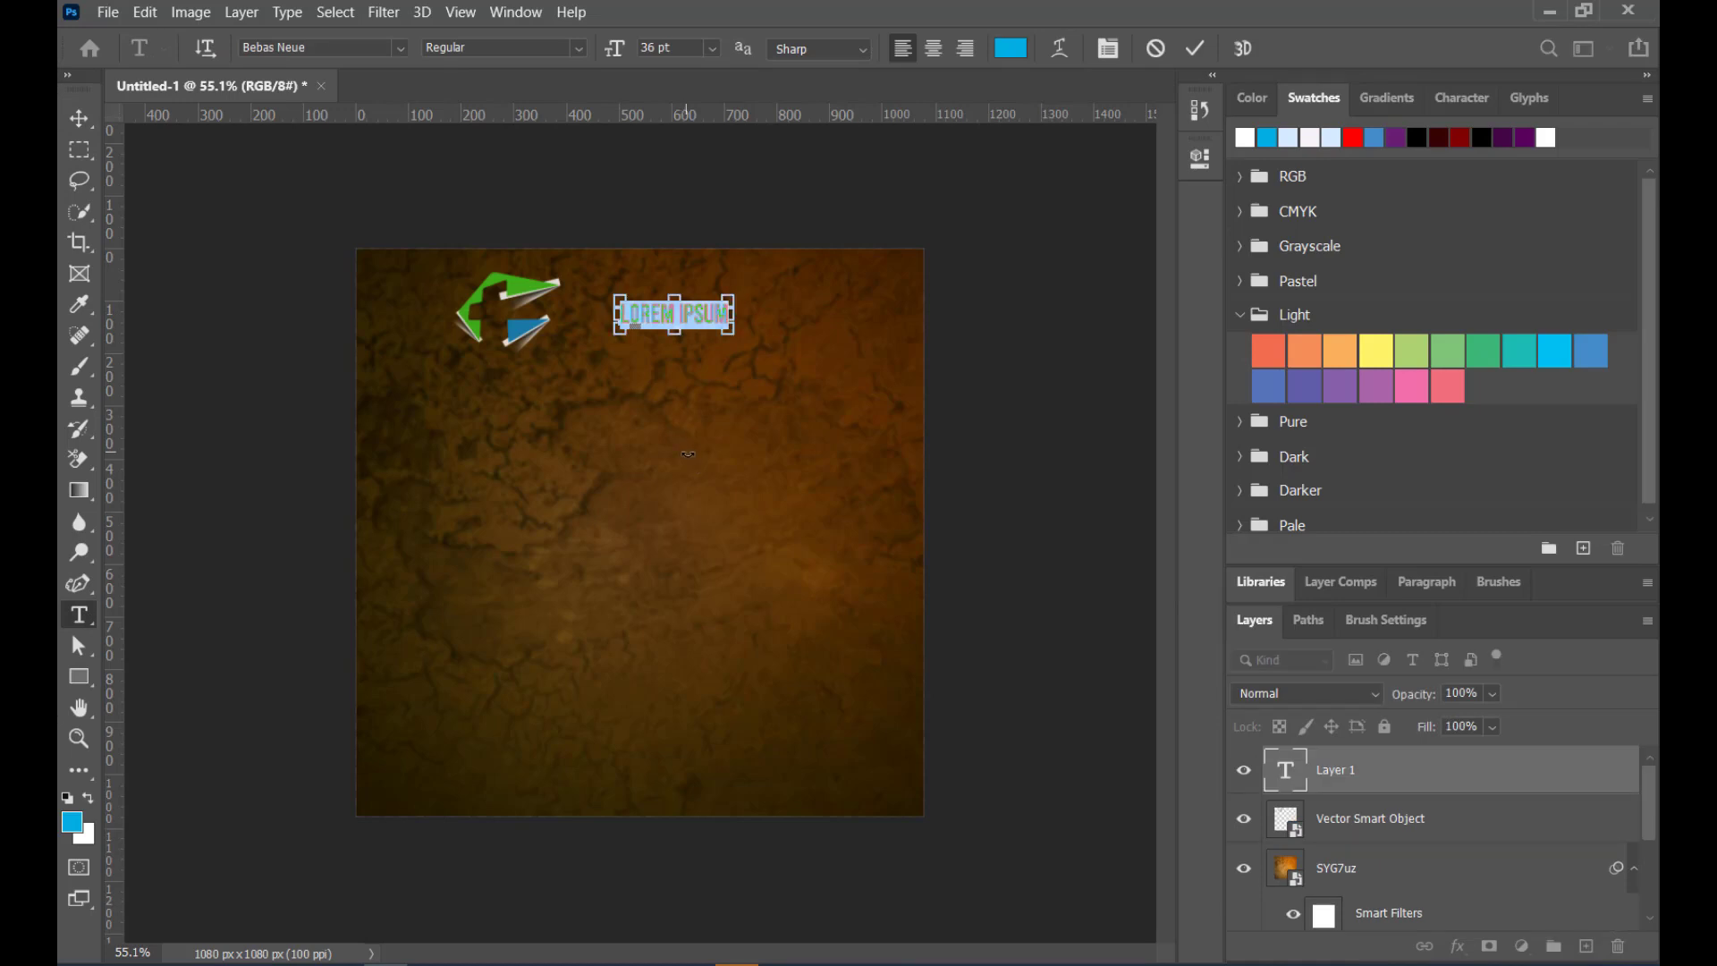
pyautogui.write('RENEWED LIFE MINISTRY')
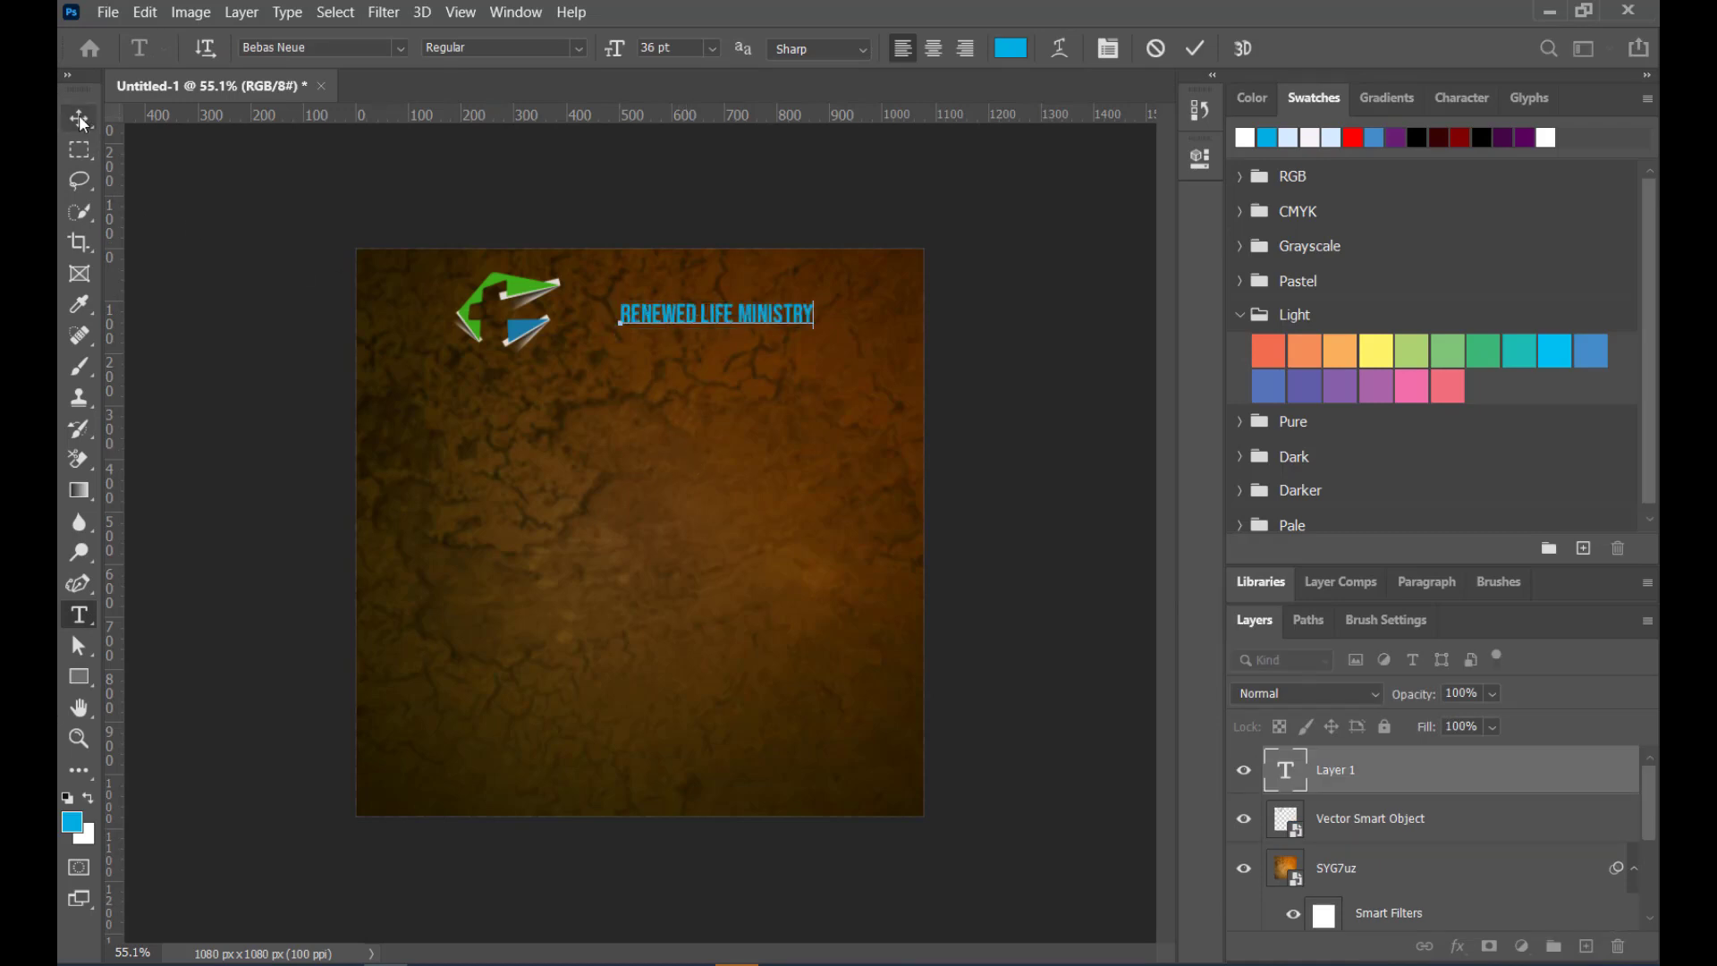
pyautogui.click(79, 114)
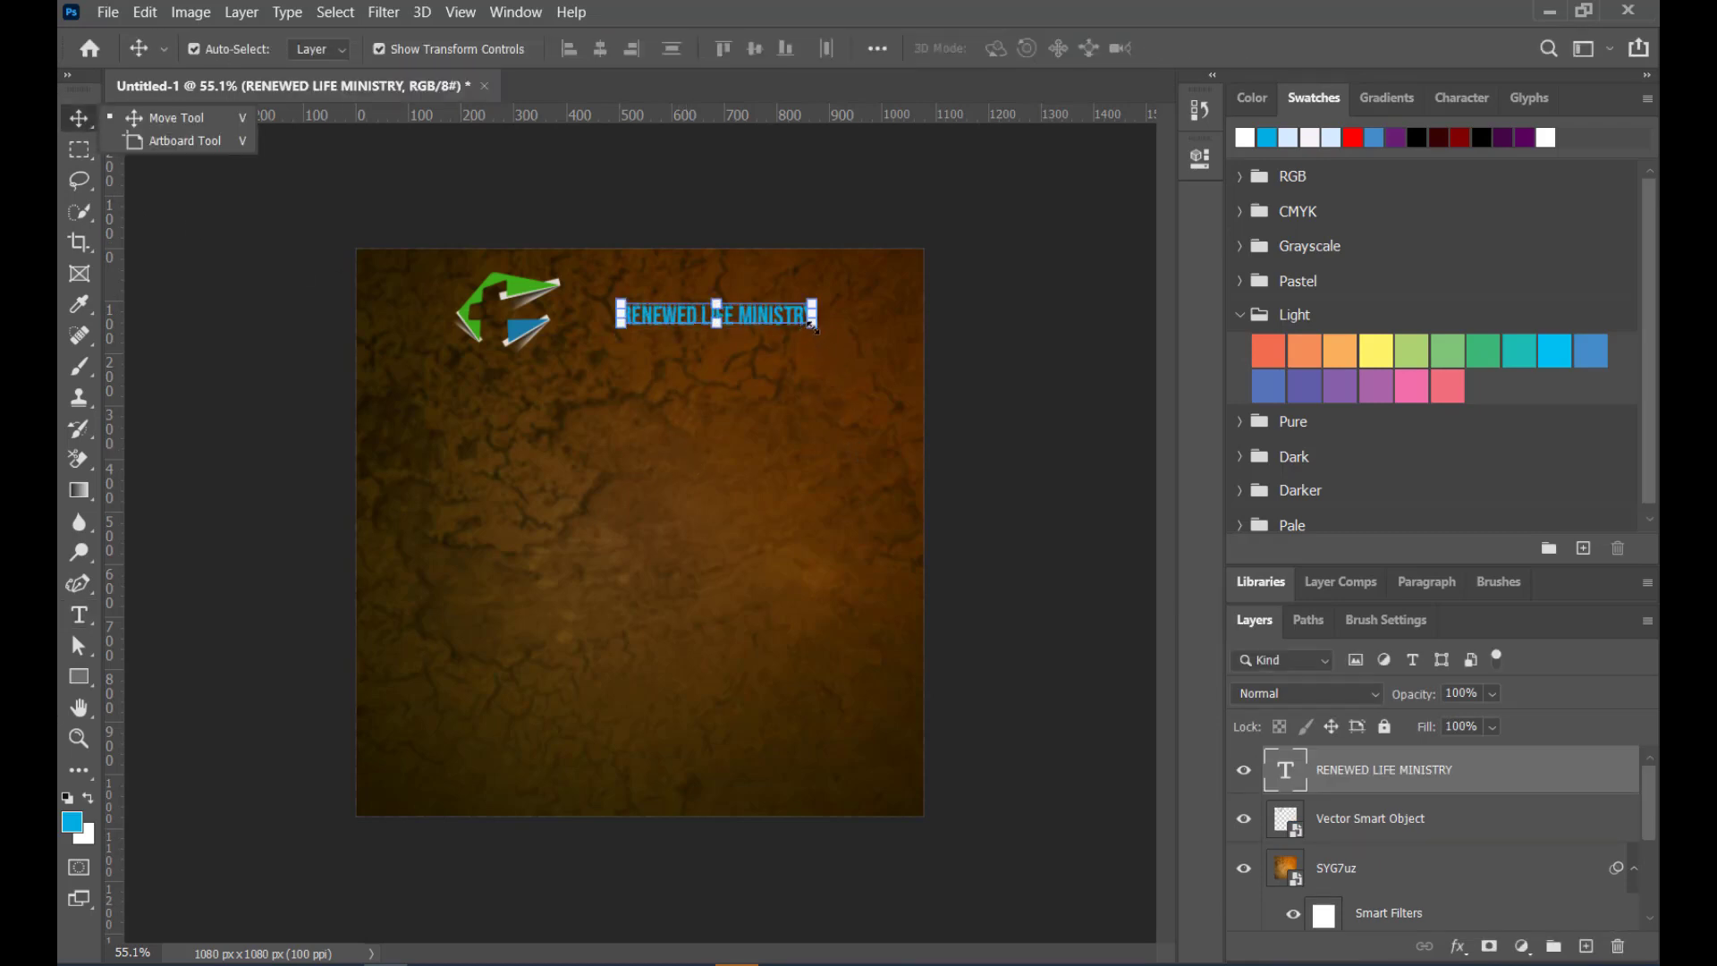
# Scale the RENEWED LIFE MINISTRY text to about 142% and move it close beside the logo's upper part
pyautogui.moveTo(811, 326); pyautogui.dragTo(758, 324)
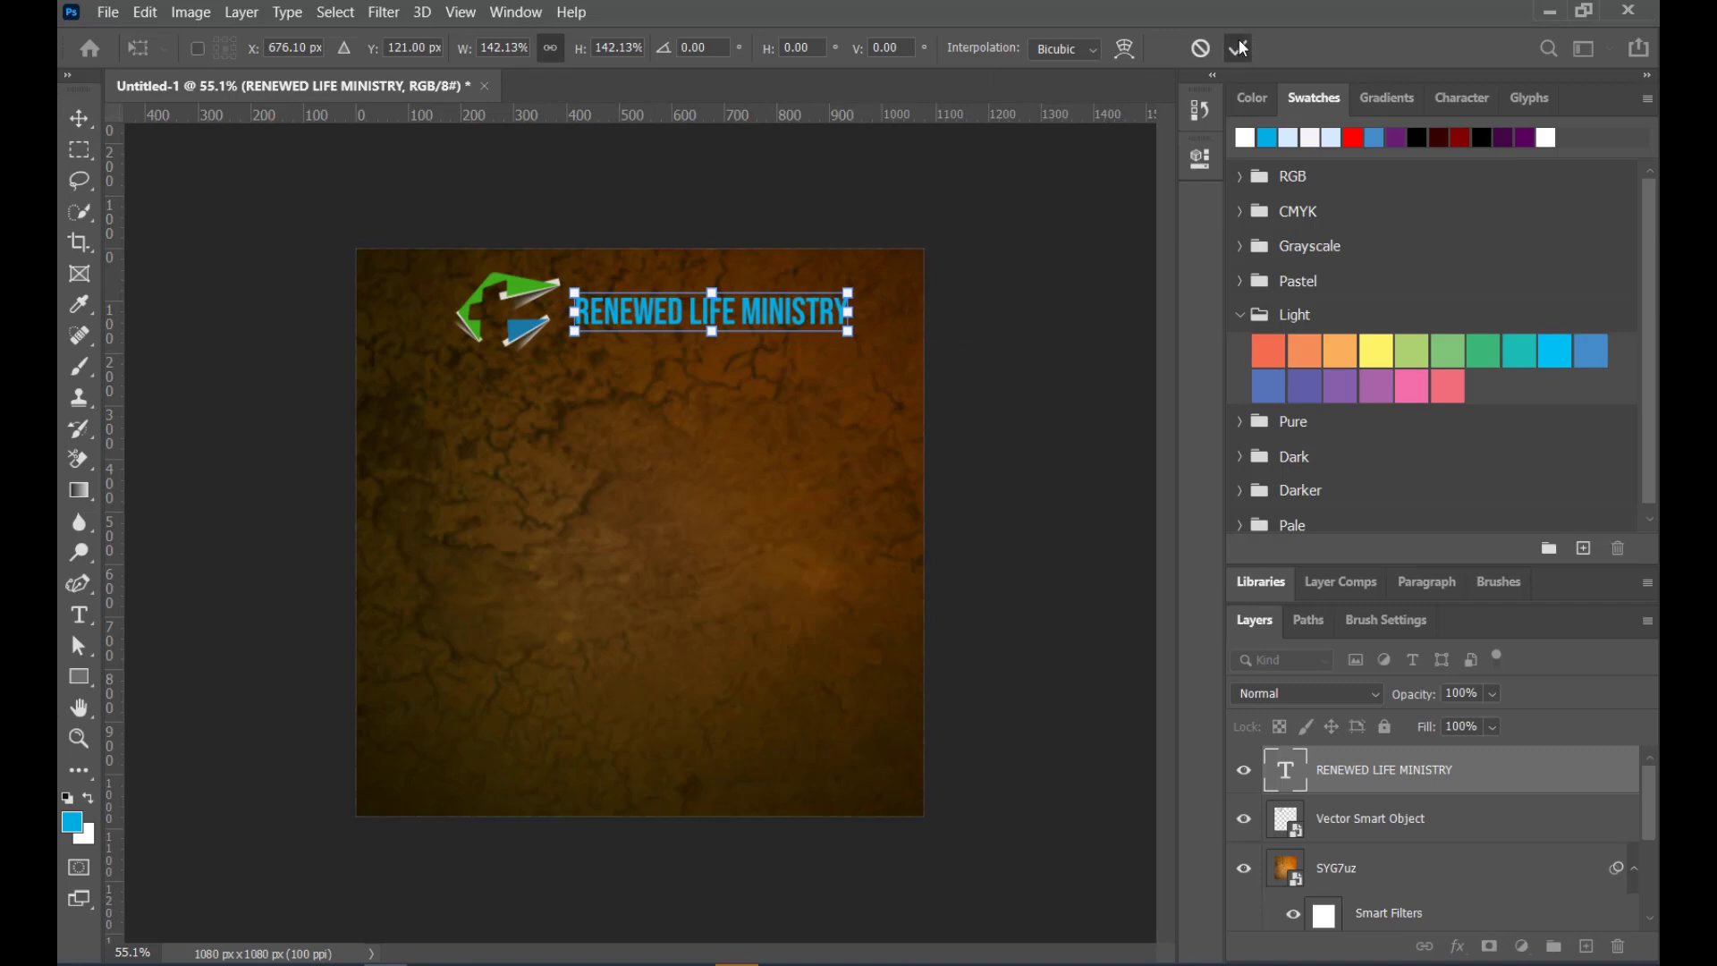
pyautogui.click(1237, 46)
pyautogui.click(1200, 161)
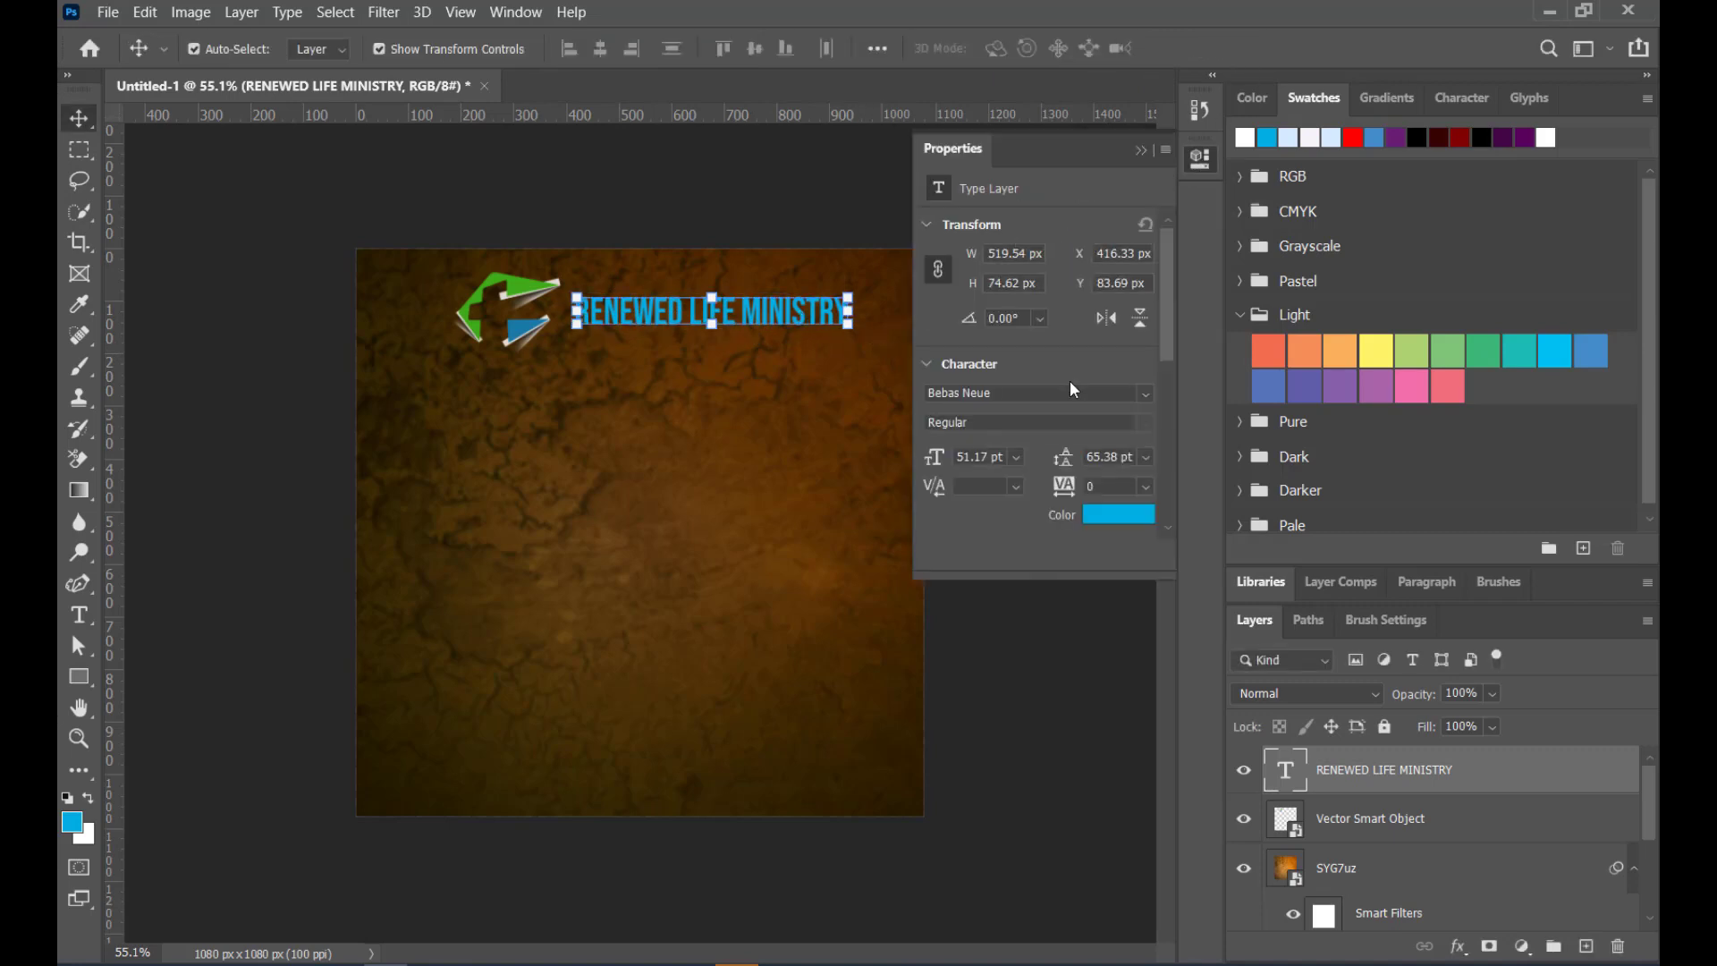
pyautogui.click(1145, 154)
pyautogui.click(888, 369)
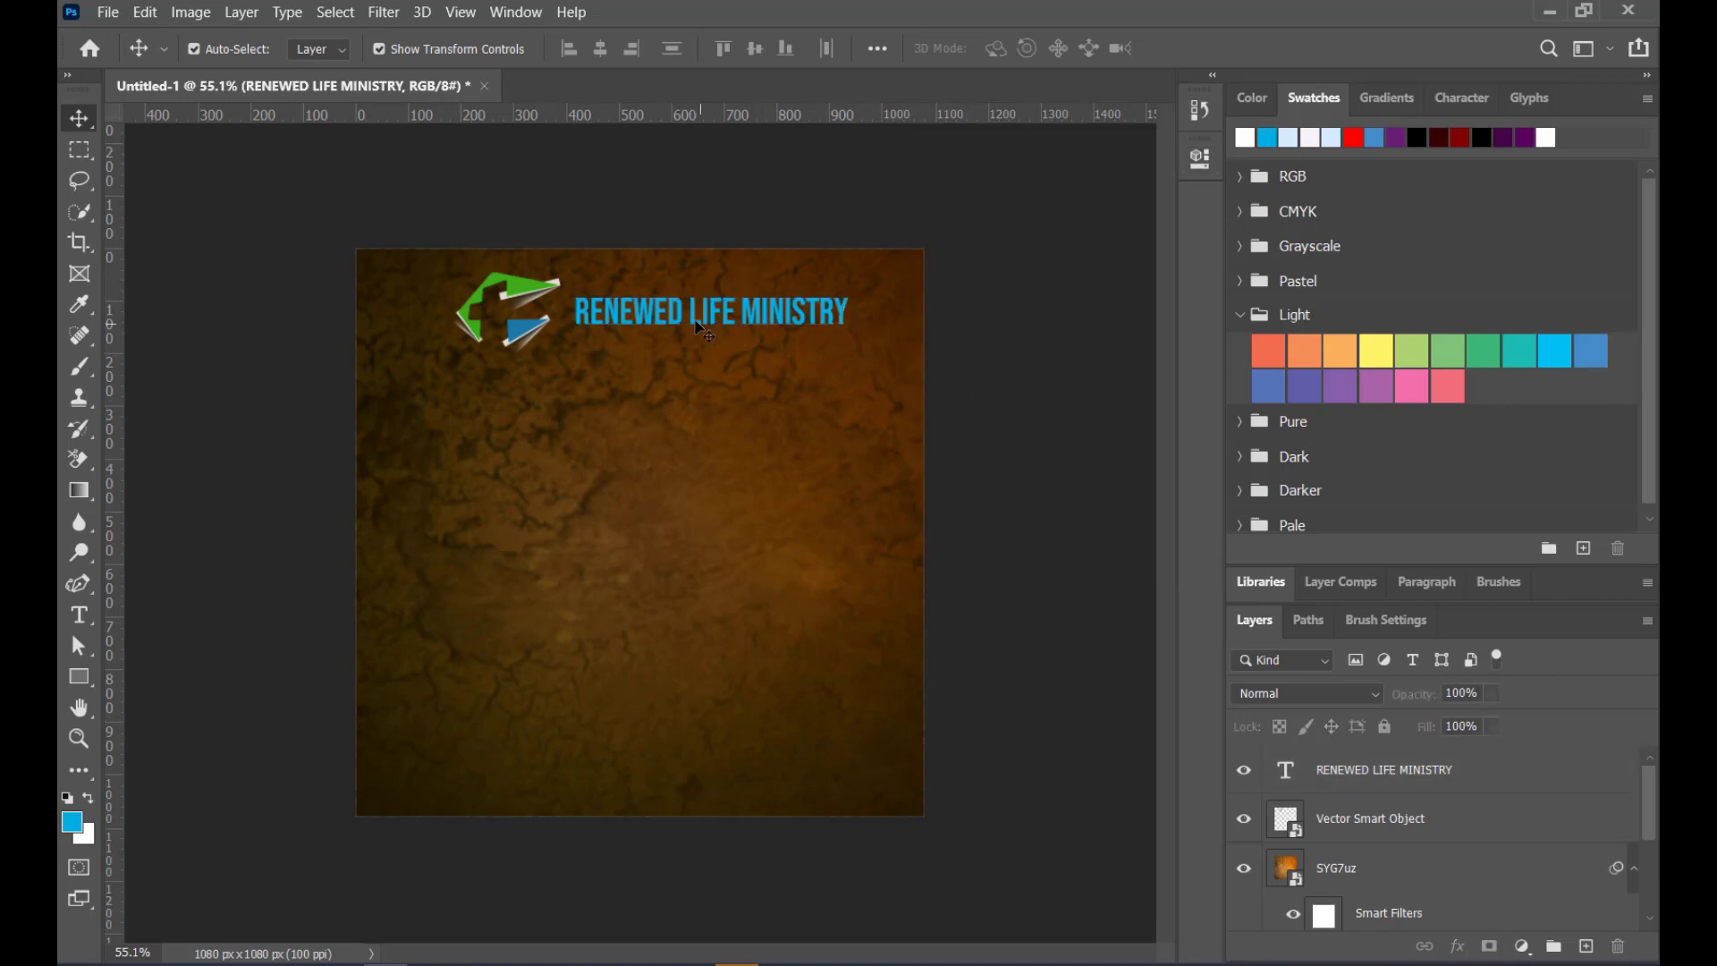
pyautogui.moveTo(697, 326); pyautogui.dragTo(665, 310)
pyautogui.click(985, 356)
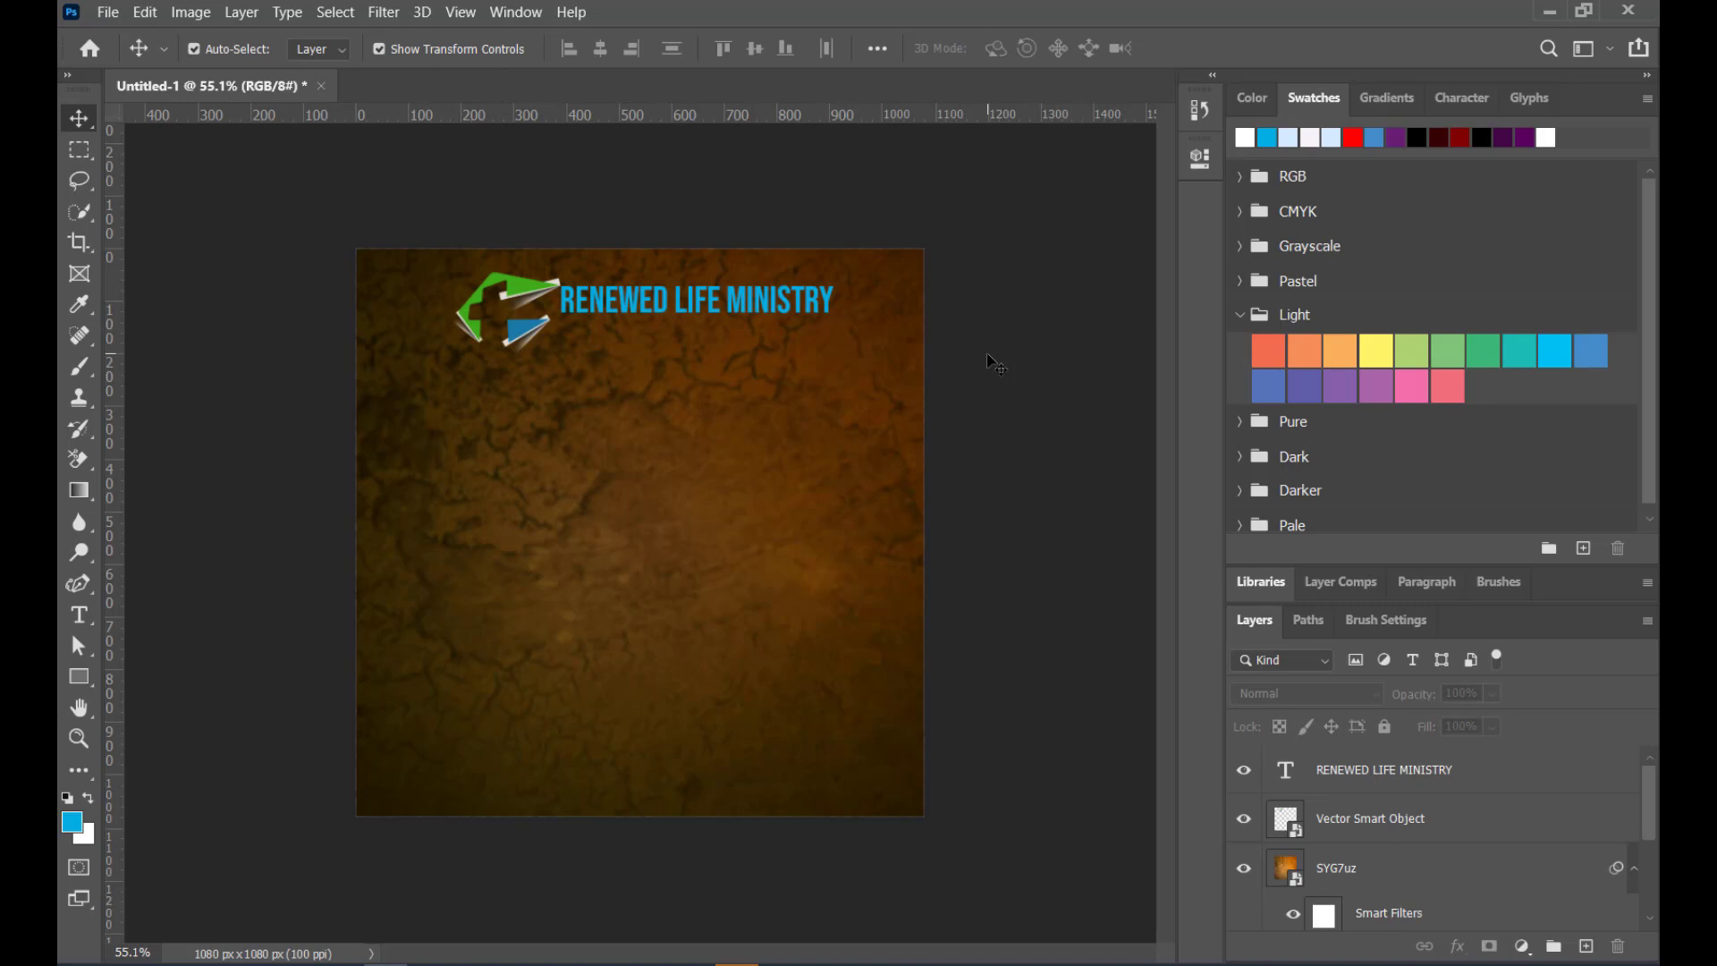
# Set the RENEWED LIFE MINISTRY text's font to Montserrat Medium and its tracking to -100
pyautogui.click(751, 287)
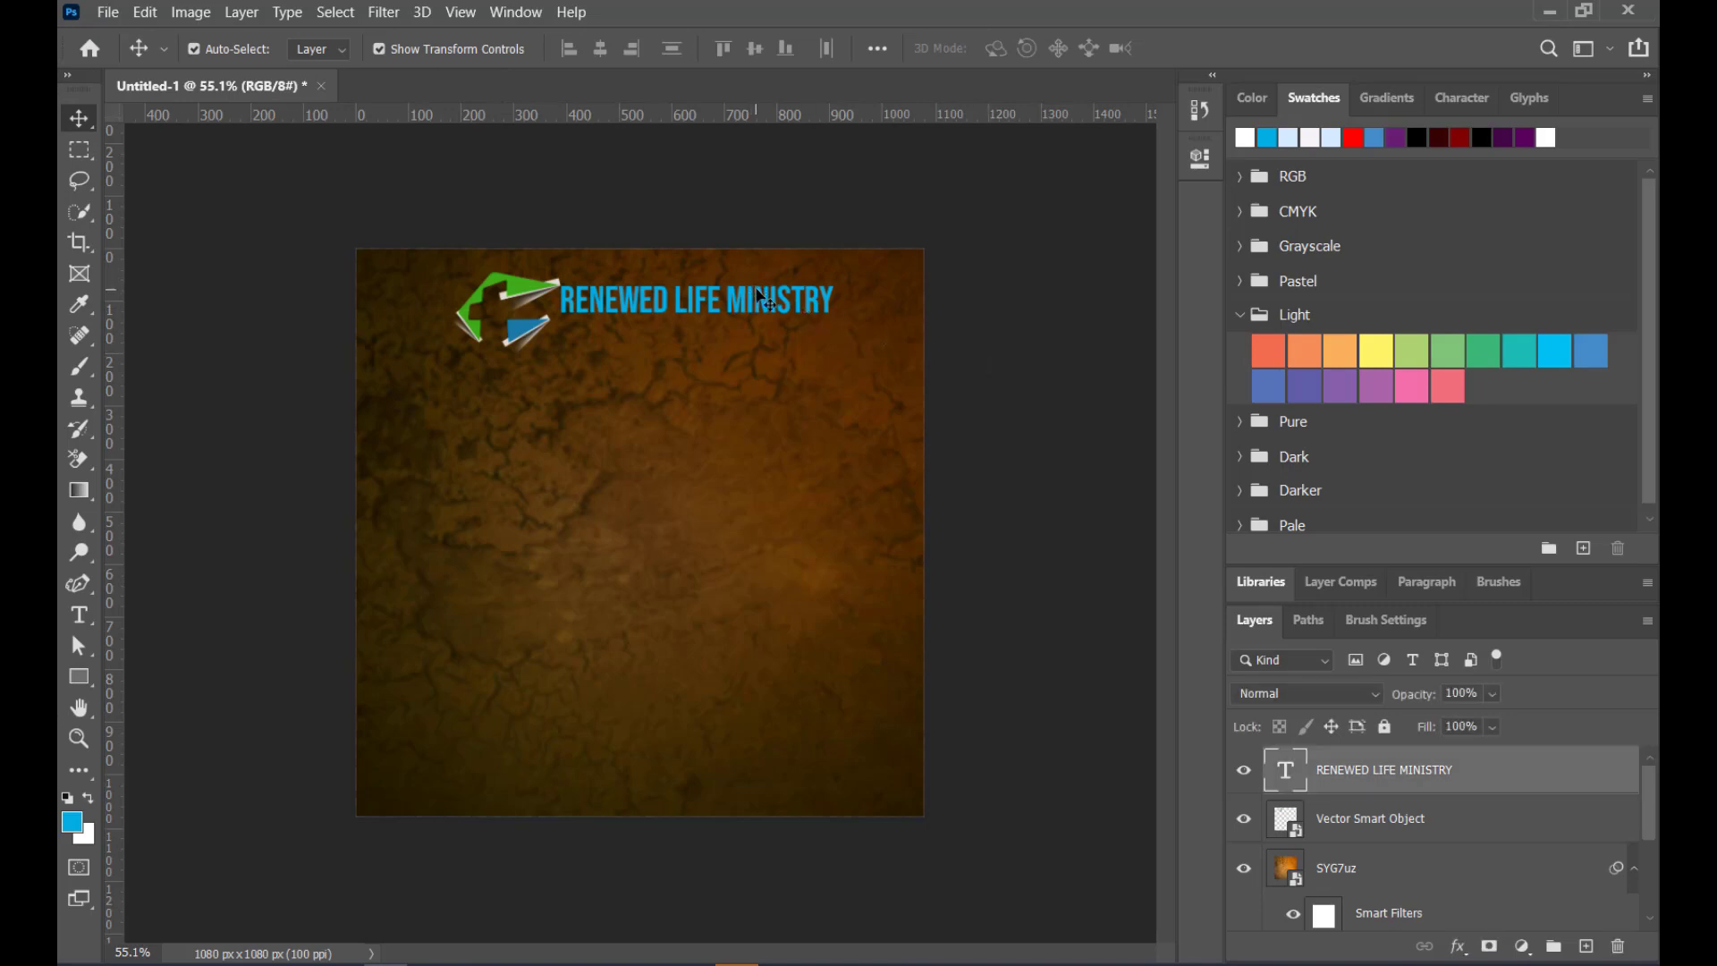
pyautogui.click(1199, 159)
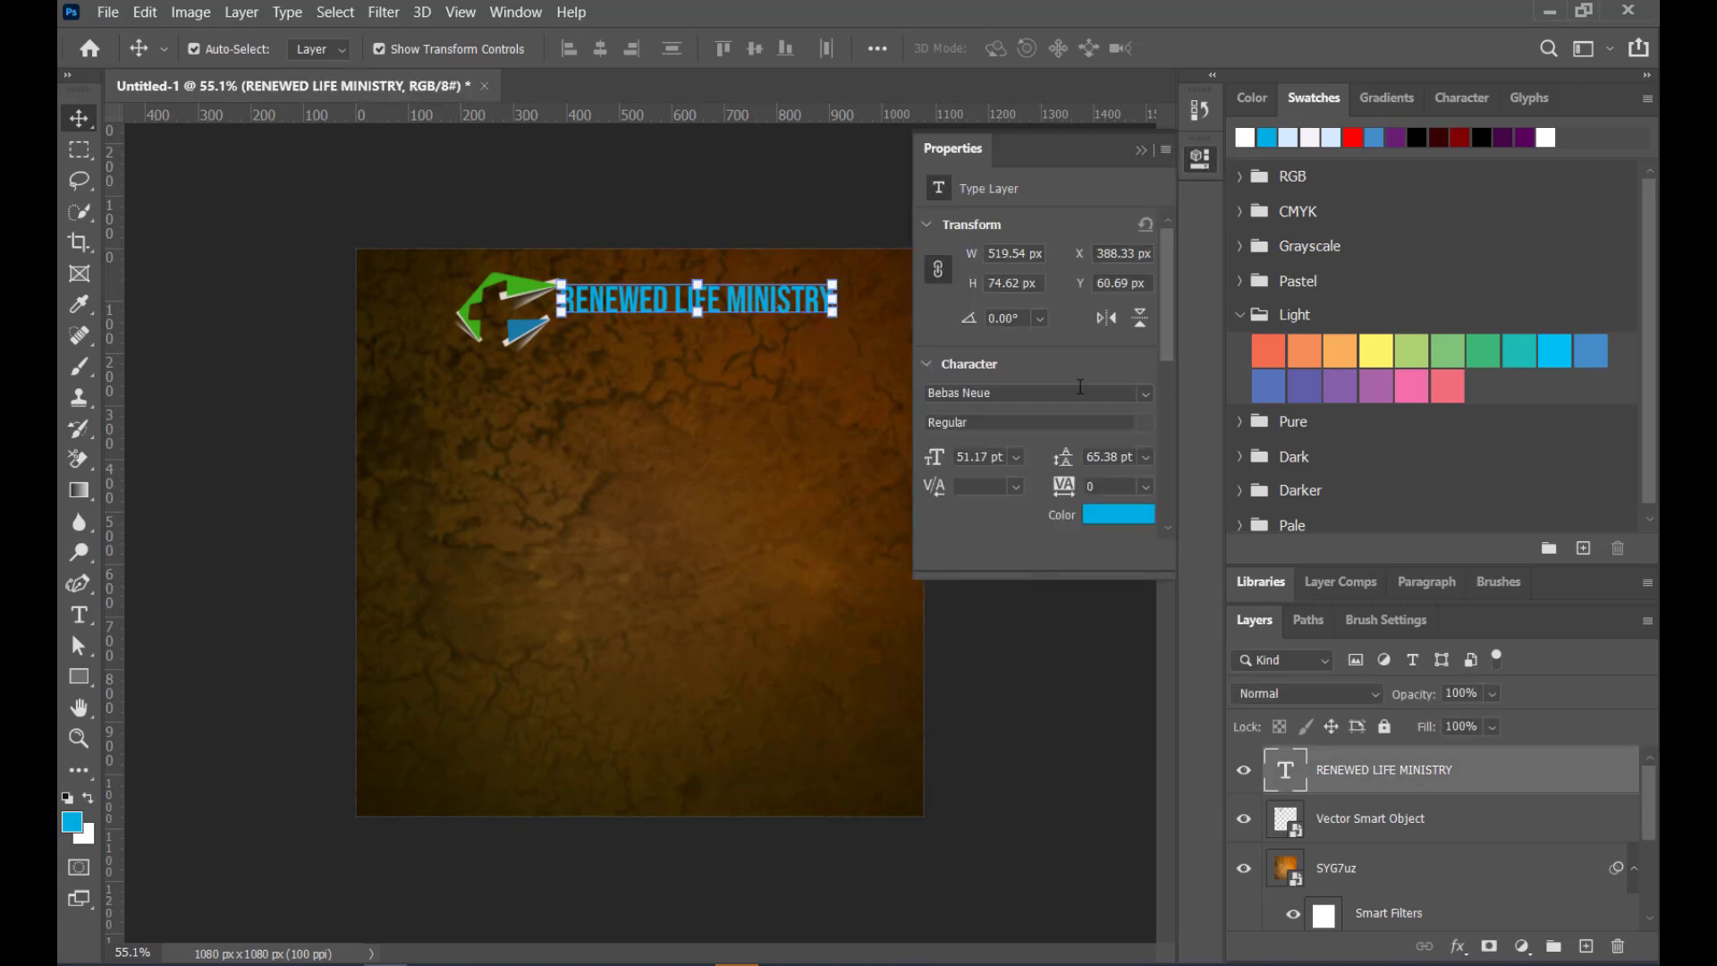
pyautogui.click(1150, 391)
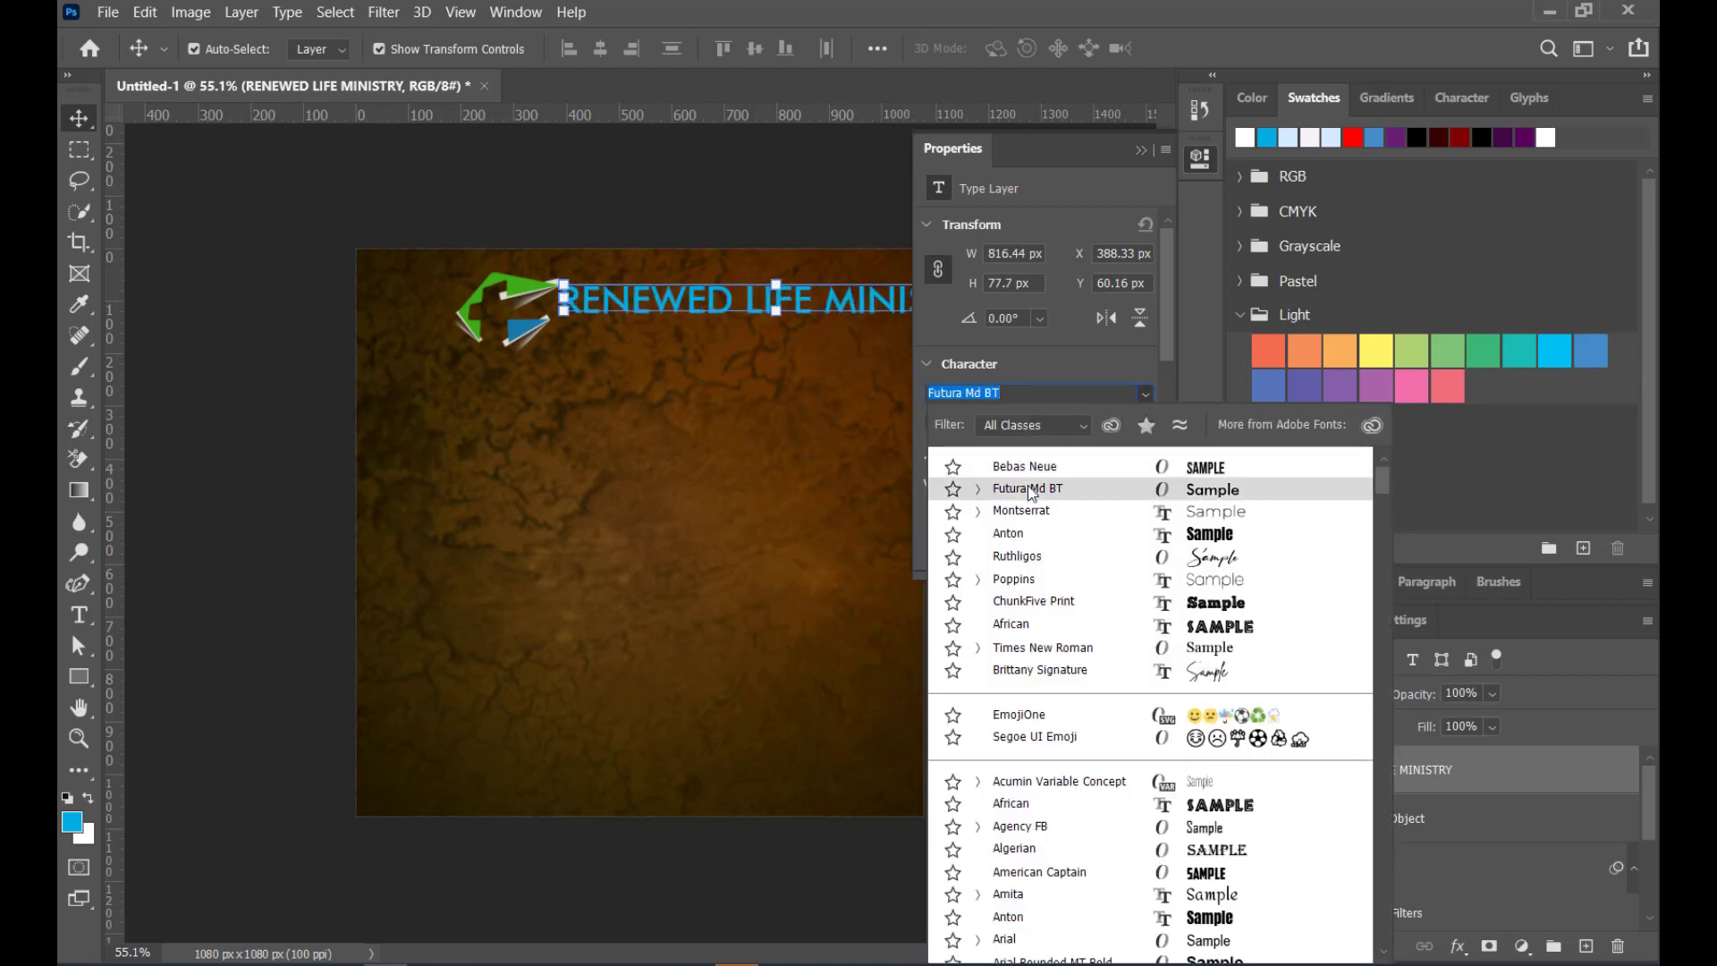
pyautogui.click(1036, 395)
pyautogui.tripleClick(1037, 394)
pyautogui.write('MONT')
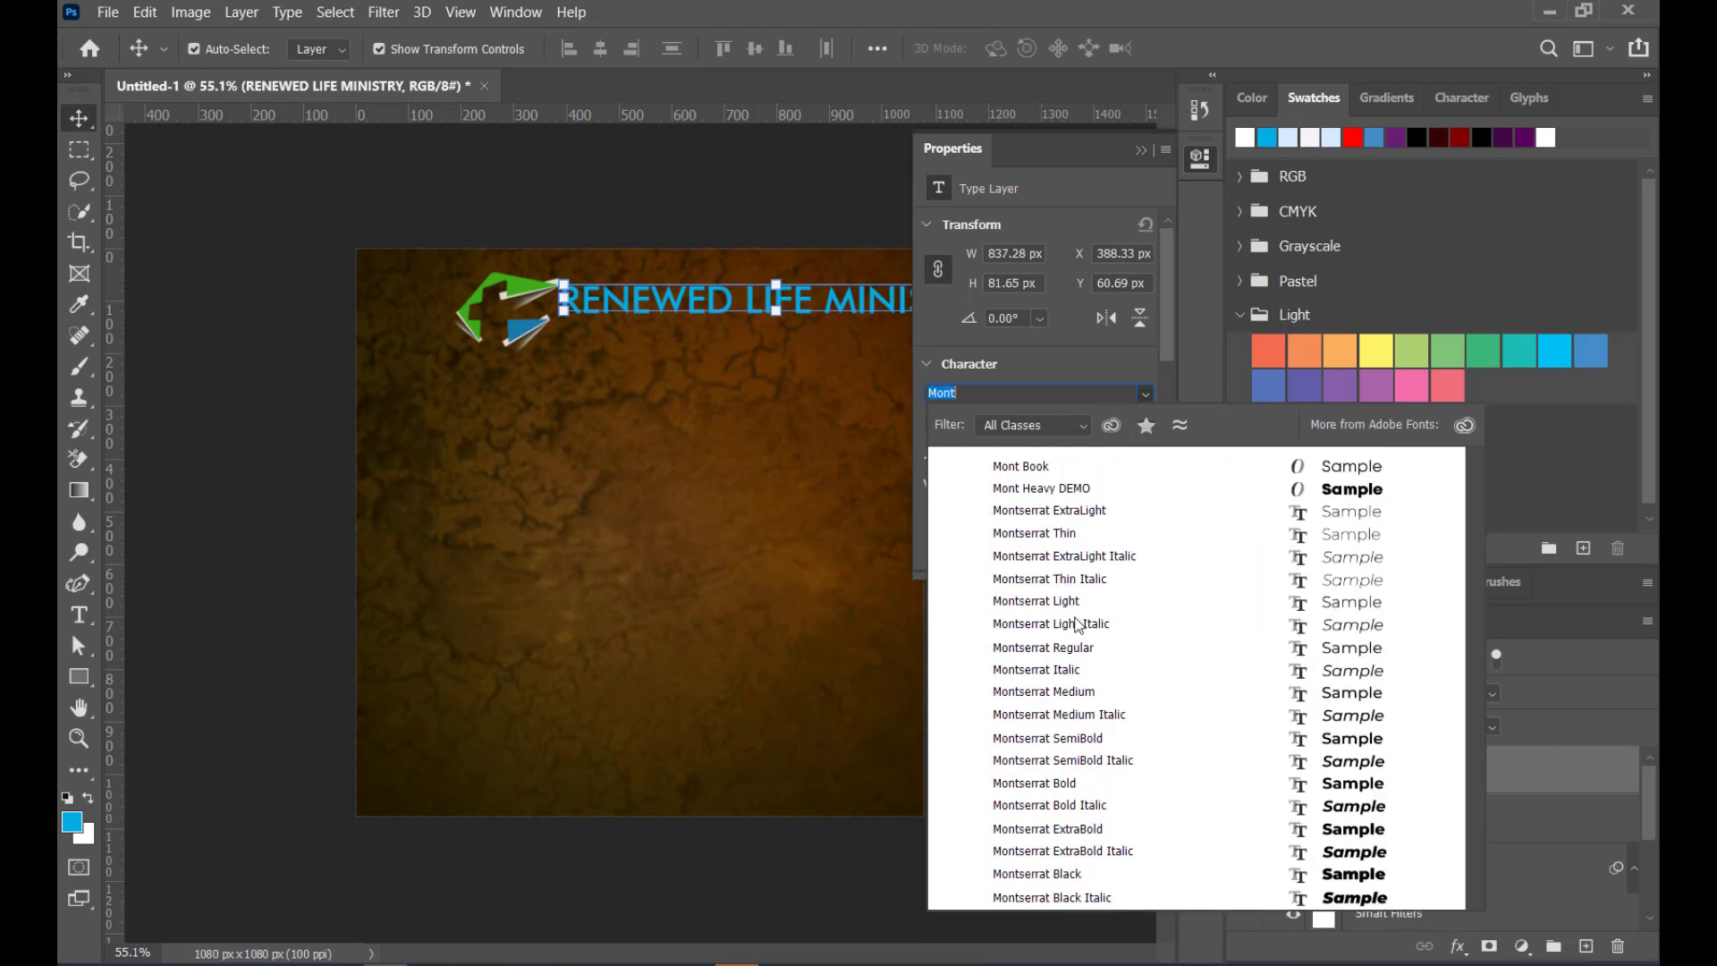
pyautogui.click(1069, 699)
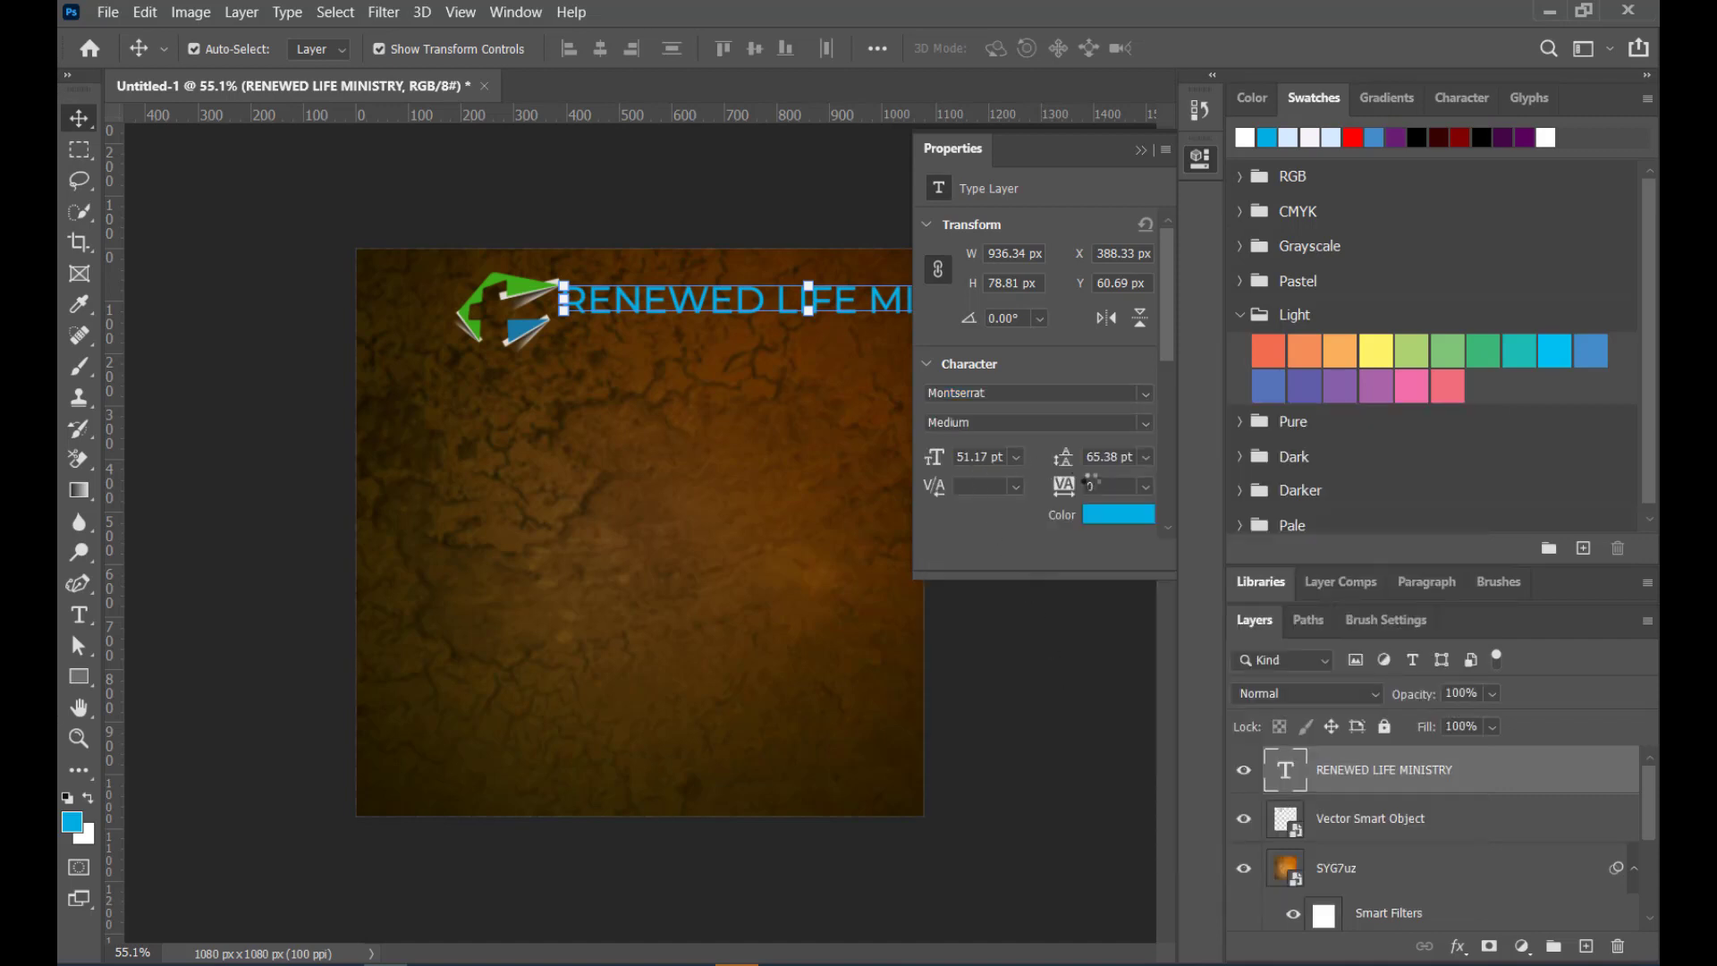
pyautogui.moveTo(1069, 490); pyautogui.dragTo(1055, 490)
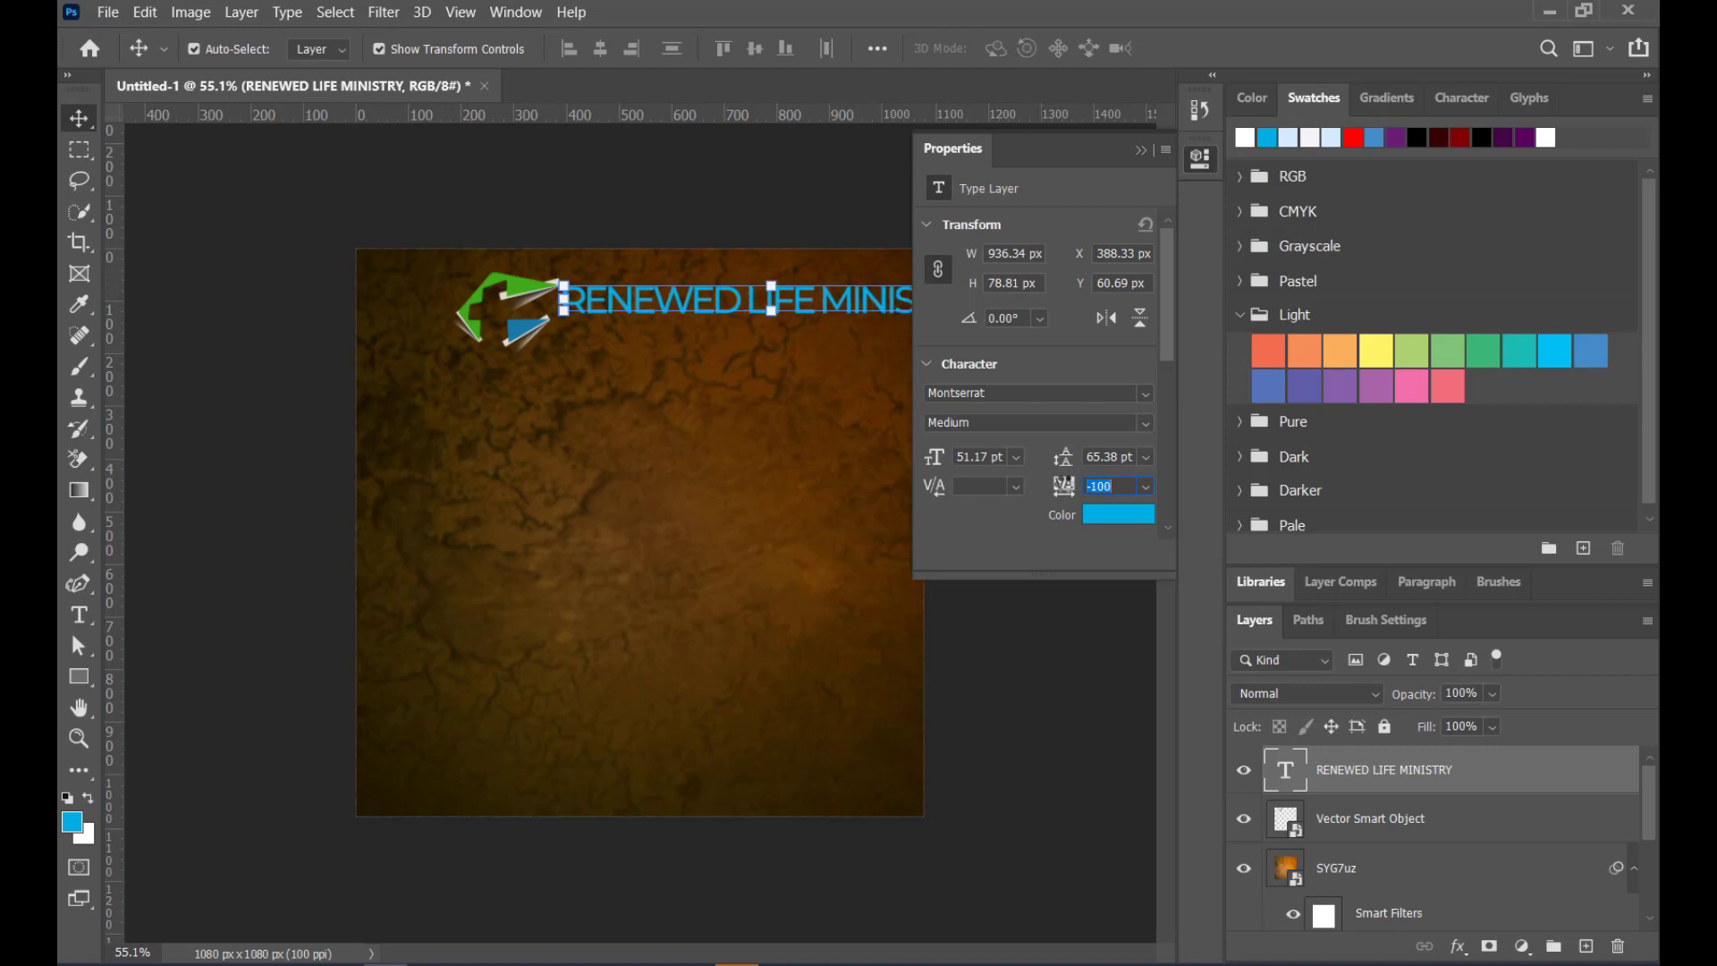
# Scale the RENEWED LIFE MINISTRY text to about 66% so it fits within the canvas beside the logo
pyautogui.click(1142, 147)
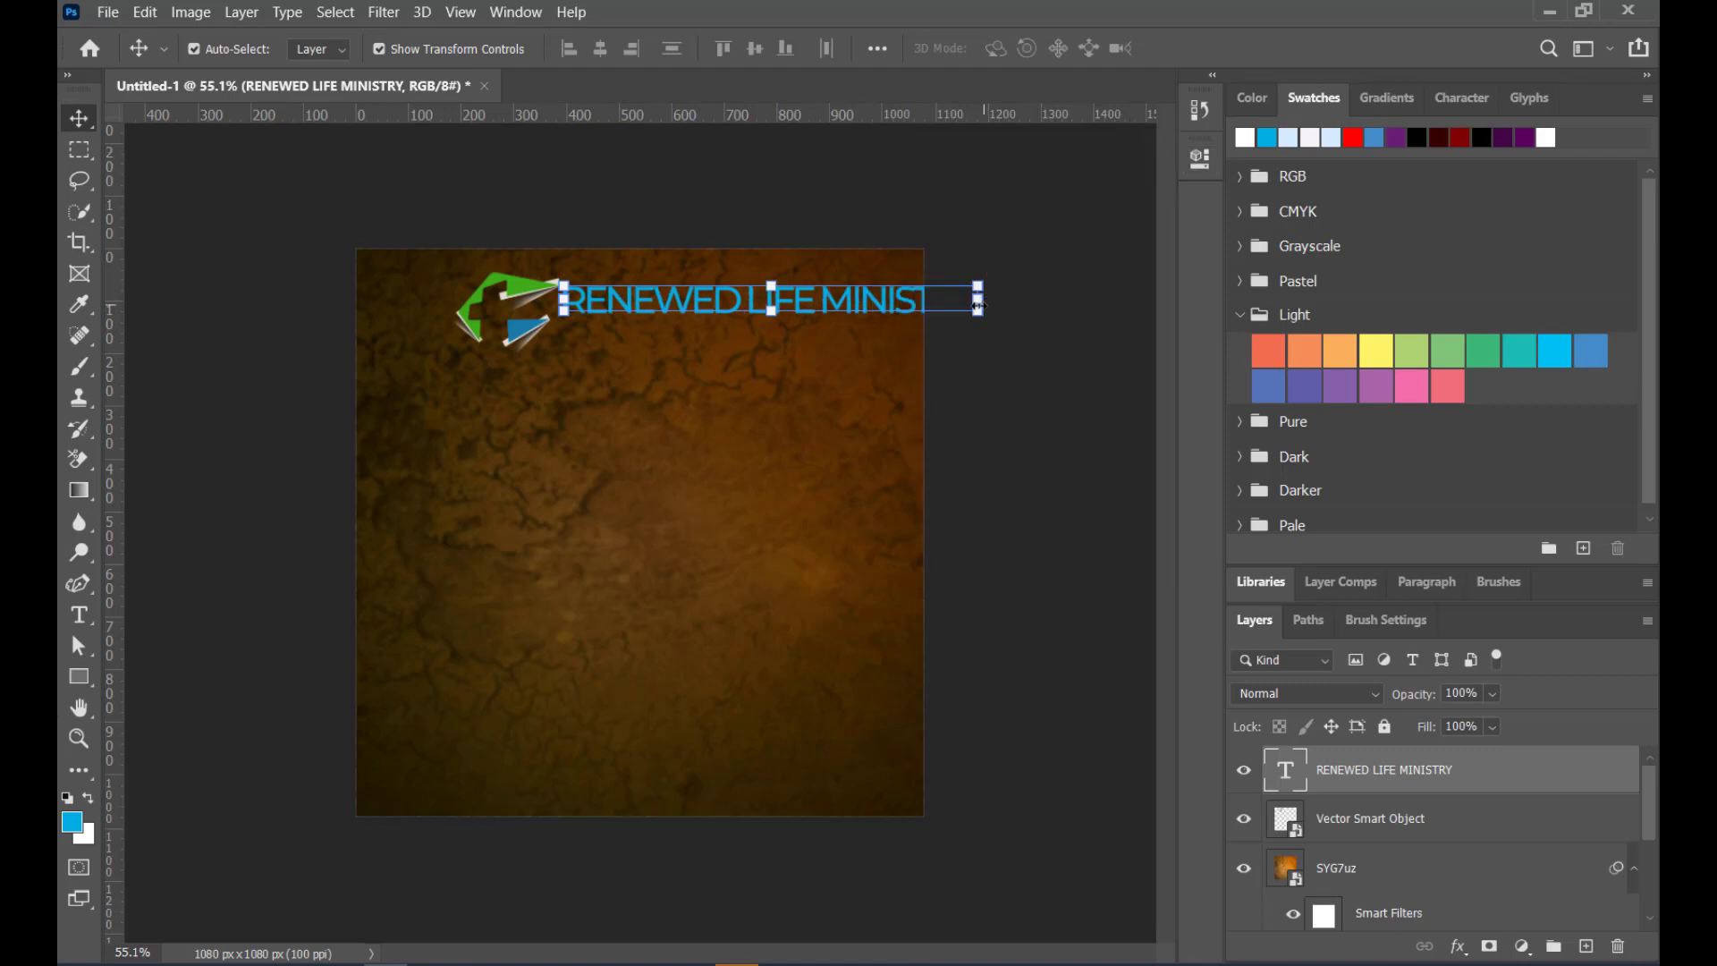
pyautogui.moveTo(978, 311); pyautogui.dragTo(786, 303)
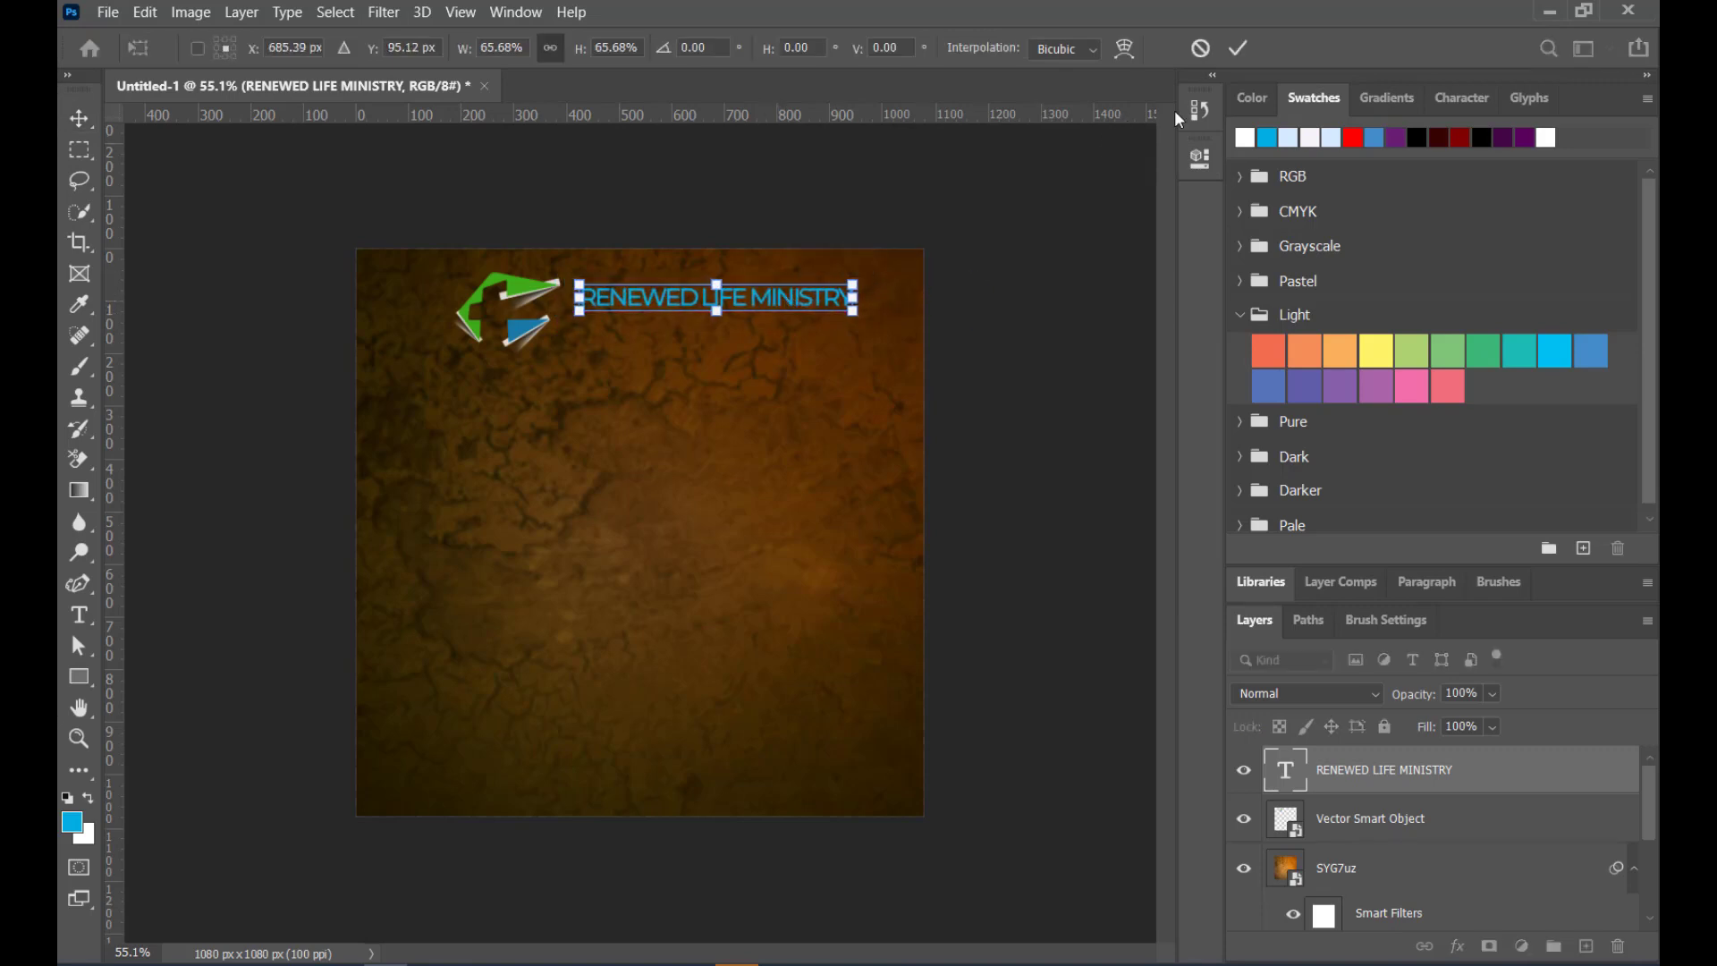
pyautogui.click(1240, 48)
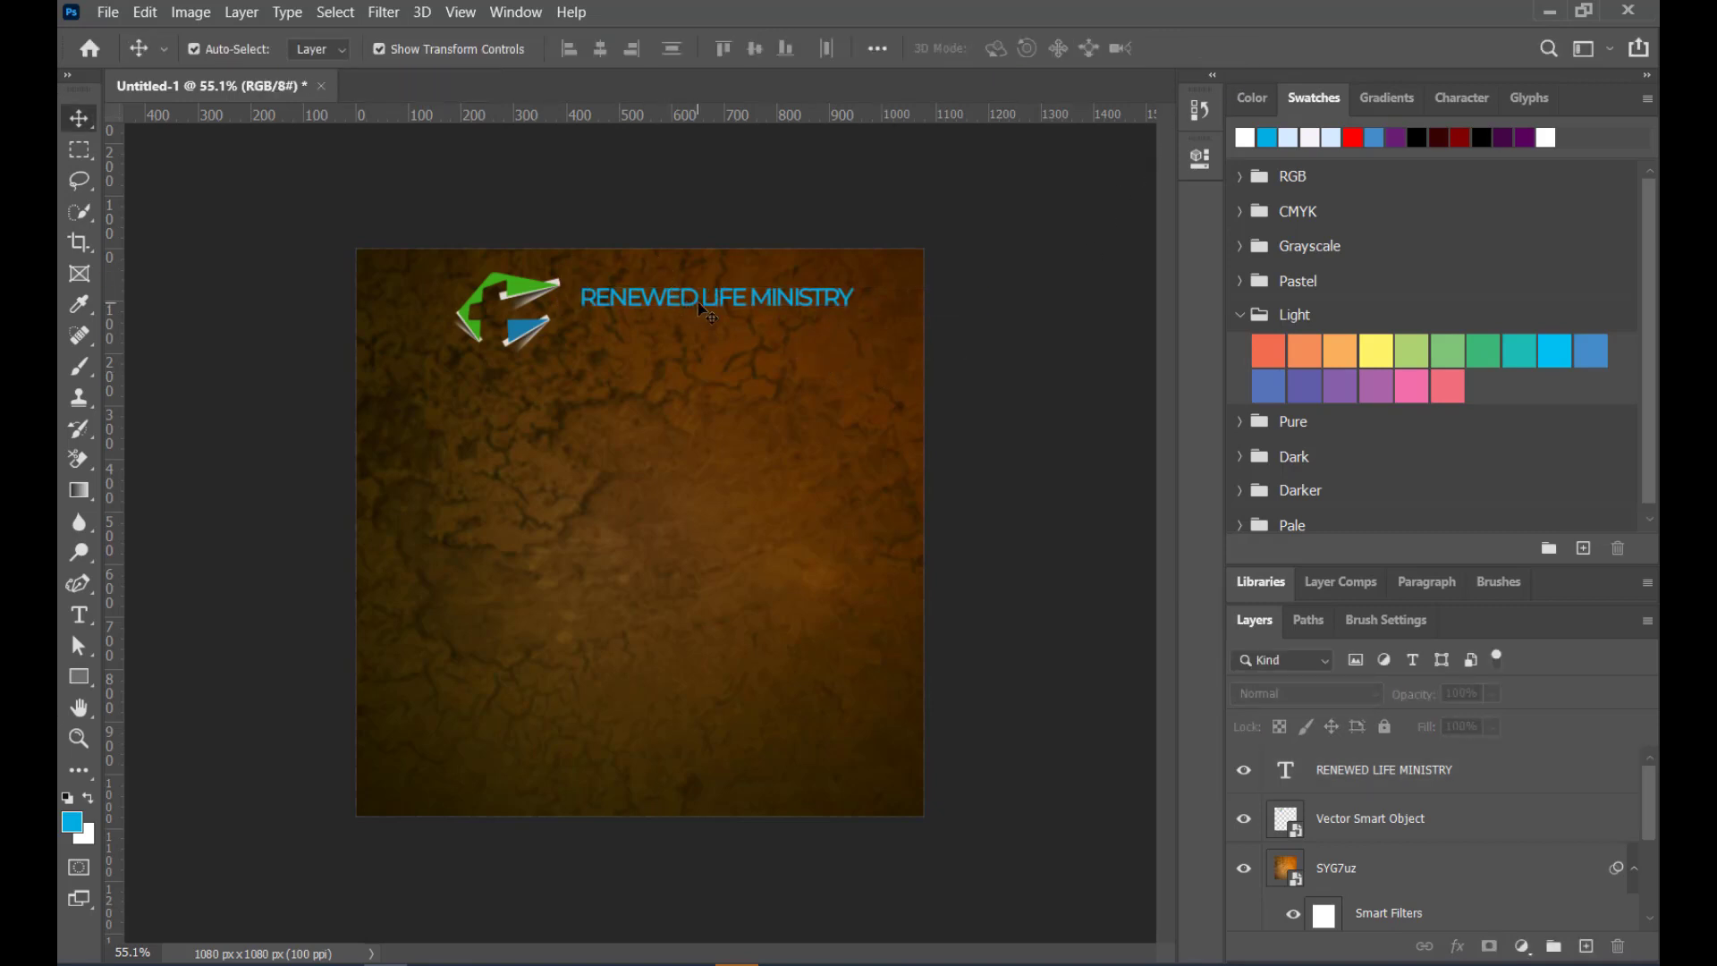
# Place the raised-hands crowd photo in the poster at about 100% scale, shifted toward the canvas's right edge
pyautogui.click(111, 13)
pyautogui.click(172, 470)
pyautogui.doubleClick(608, 210)
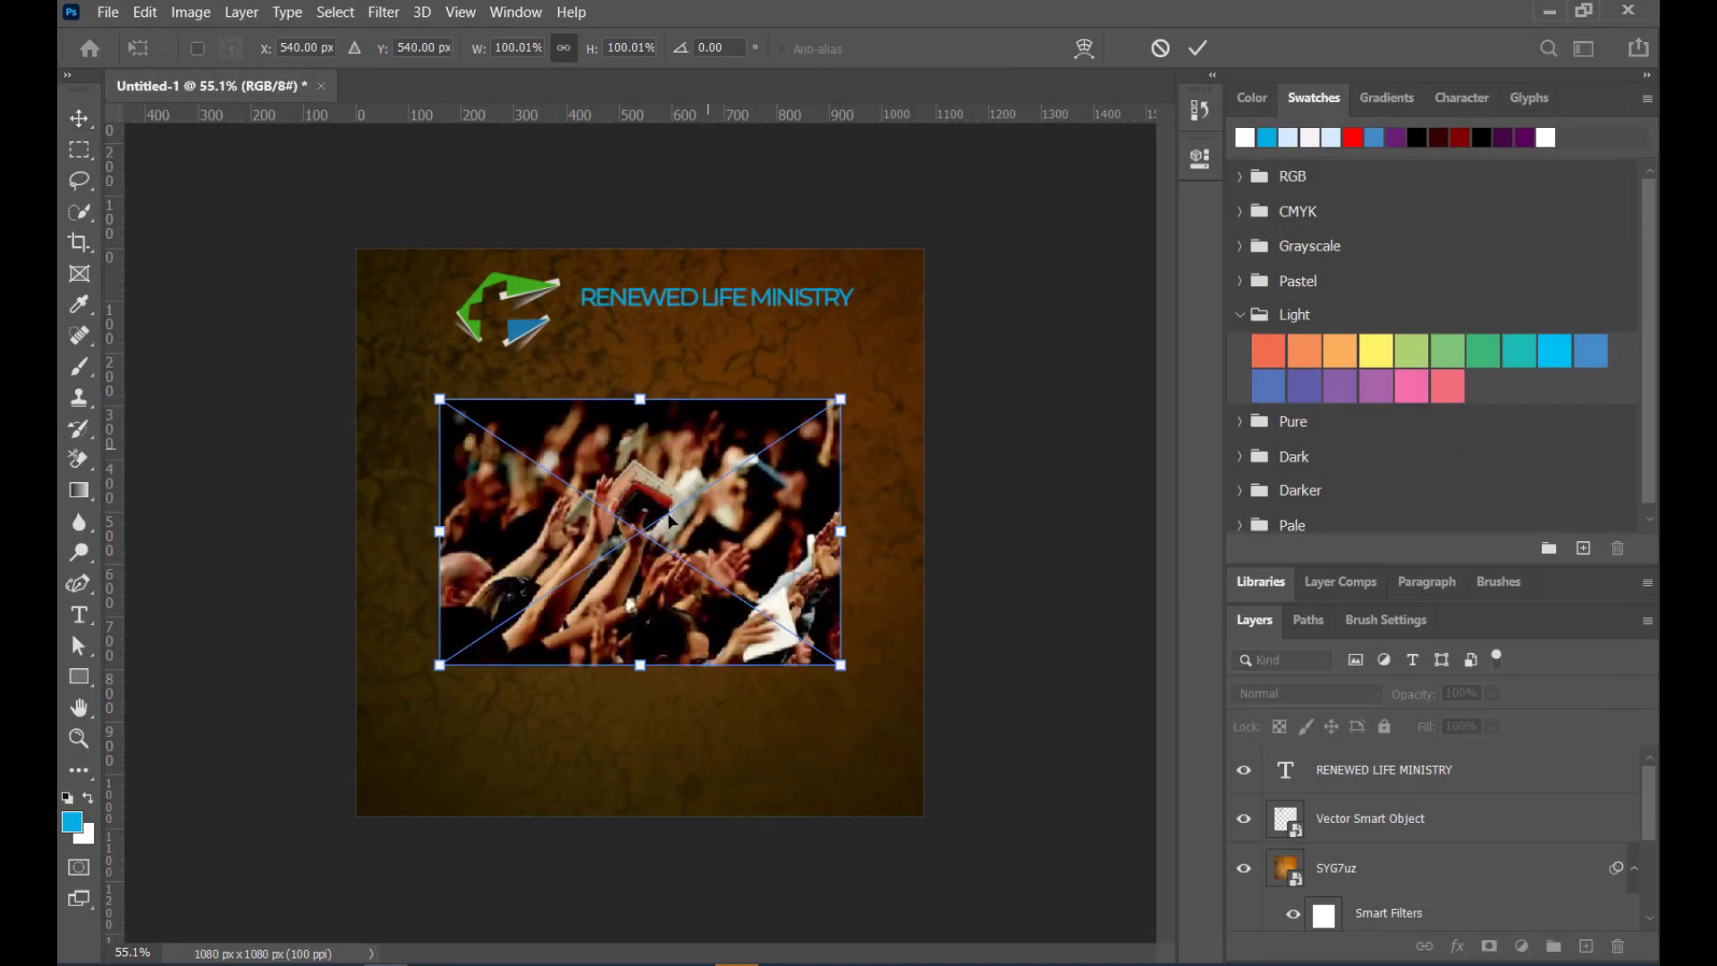
pyautogui.moveTo(669, 519); pyautogui.dragTo(806, 494)
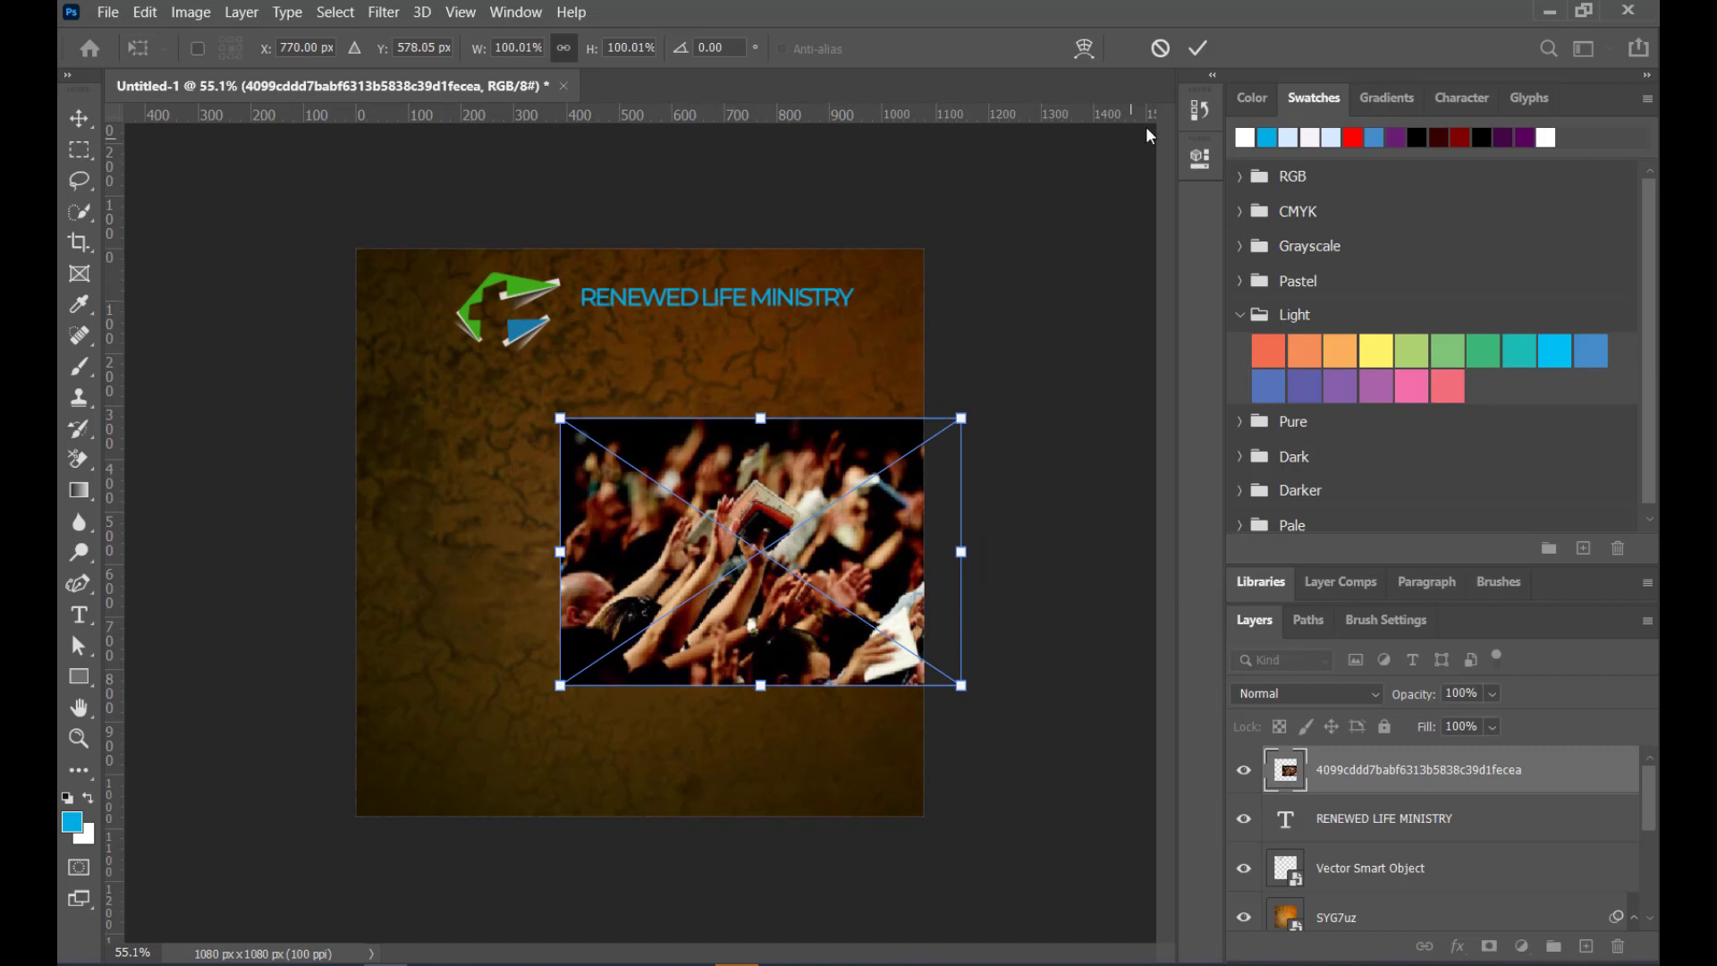
pyautogui.press('Return')
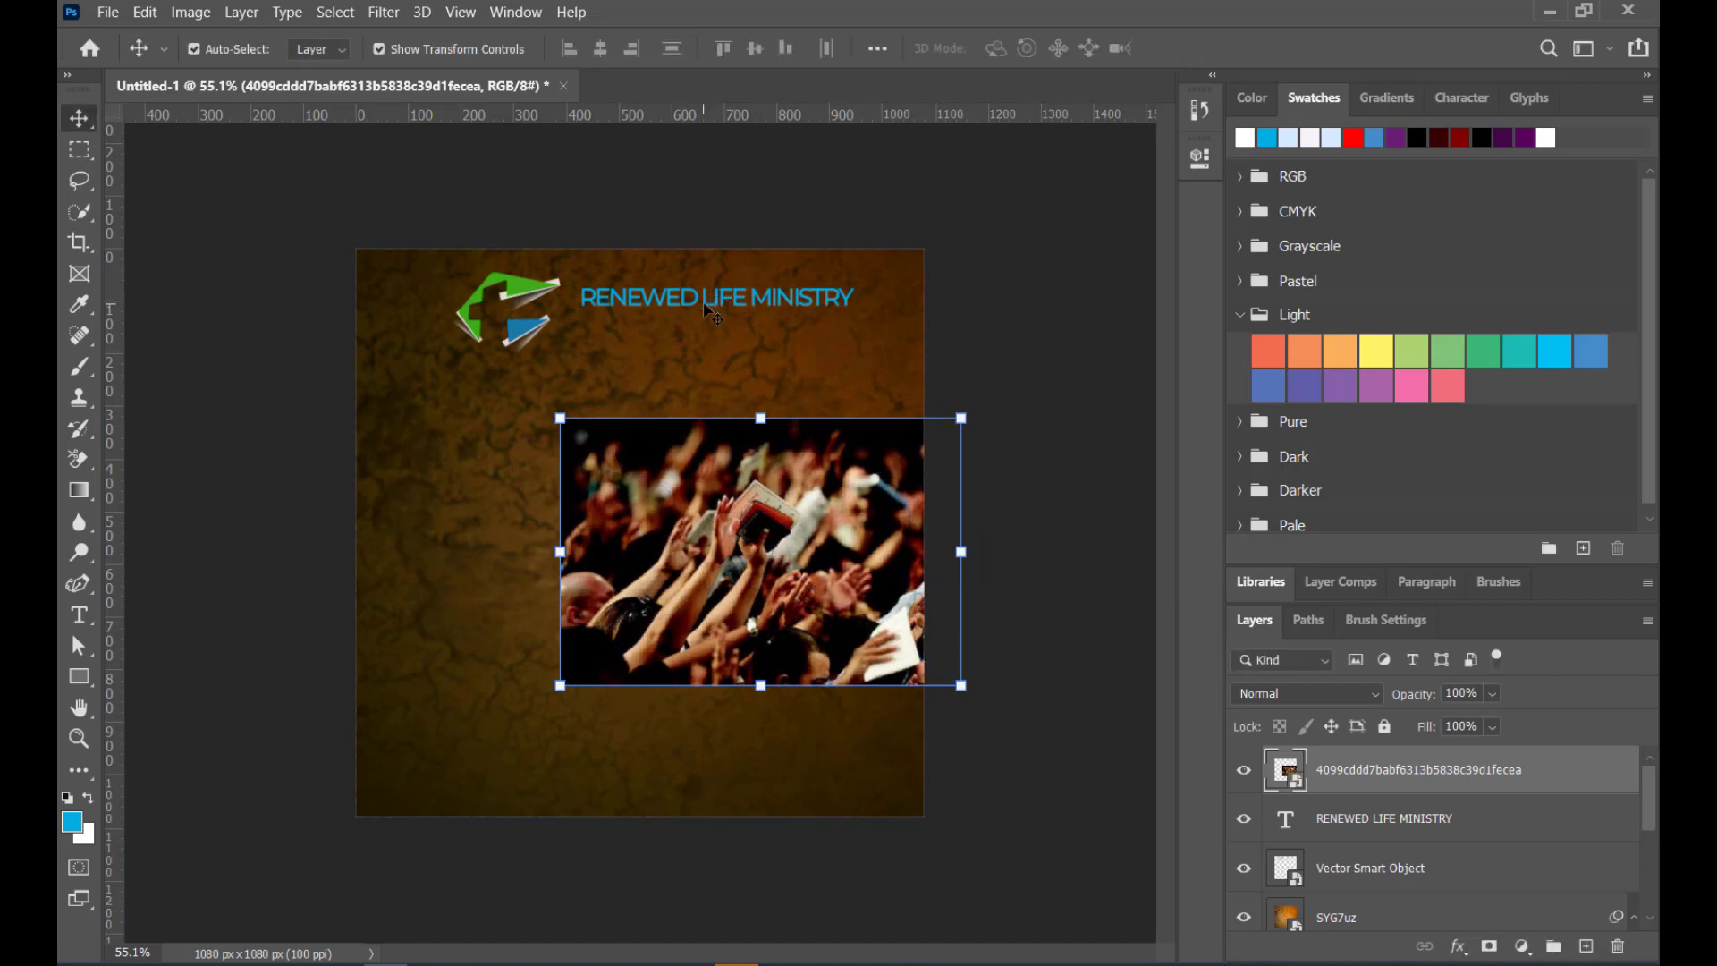
# Move the RENEWED LIFE MINISTRY text and the logo down into the poster's lower half
pyautogui.moveTo(720, 299); pyautogui.dragTo(700, 365)
pyautogui.moveTo(651, 463); pyautogui.dragTo(542, 795)
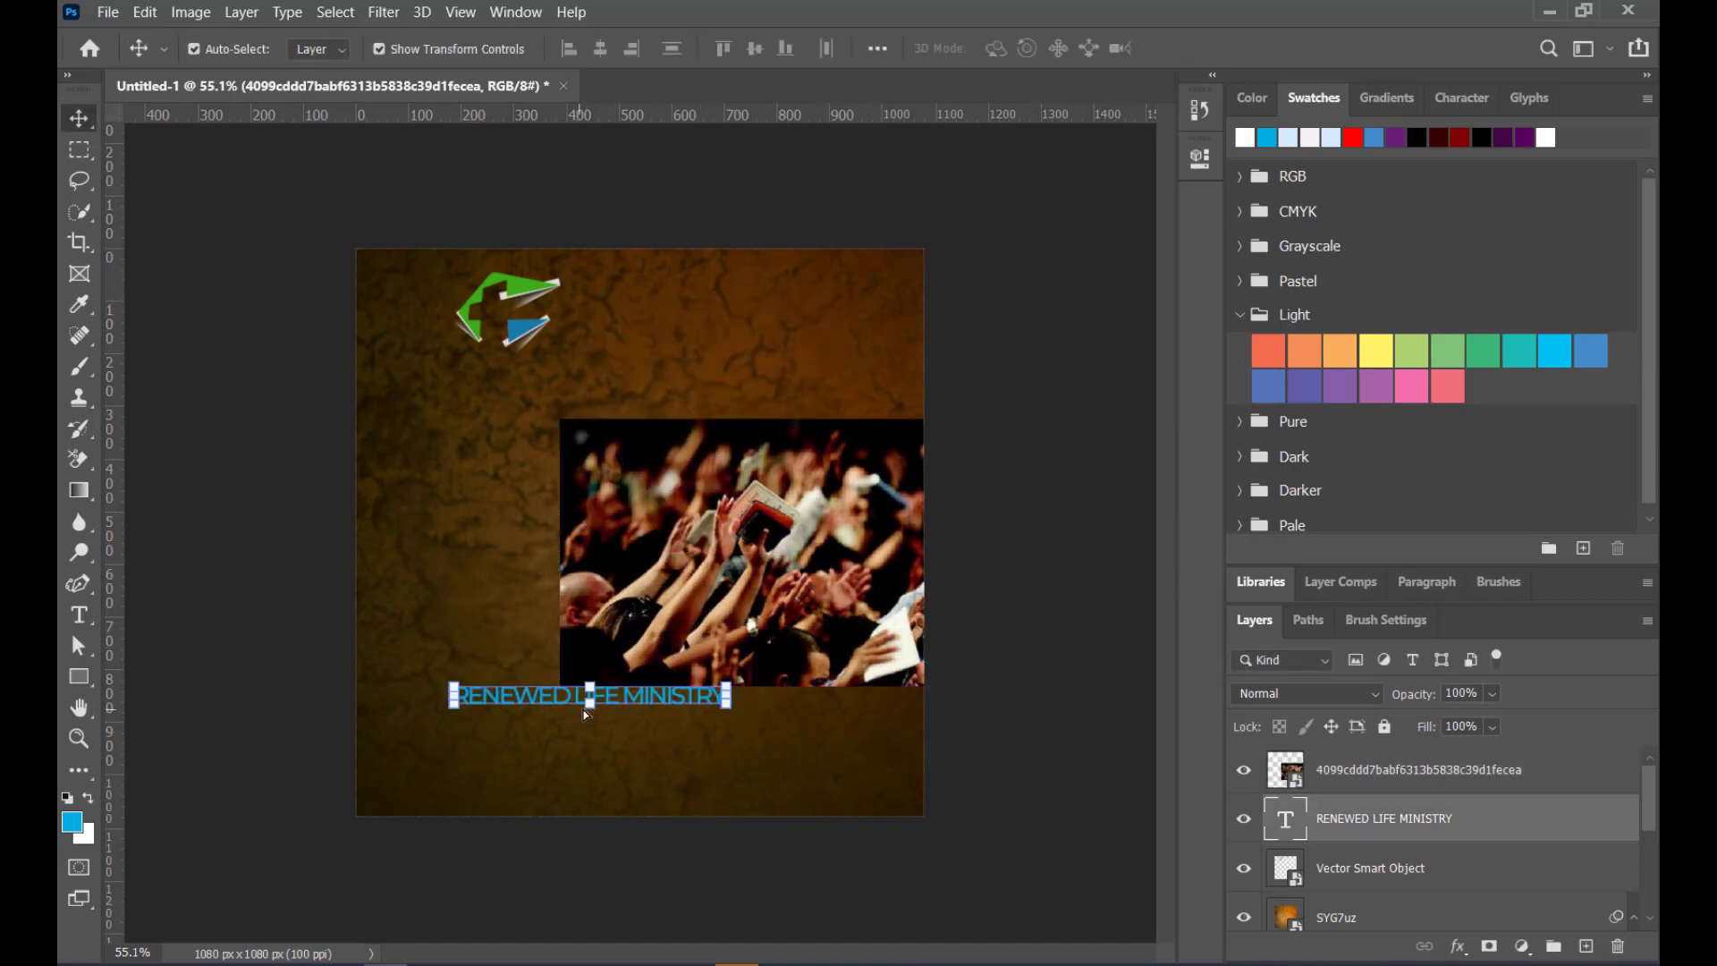
pyautogui.moveTo(525, 344); pyautogui.dragTo(474, 619)
# Move the crowd photo to the poster's top and scale it to about 142% so it spans the full canvas width
pyautogui.moveTo(790, 545); pyautogui.dragTo(752, 389)
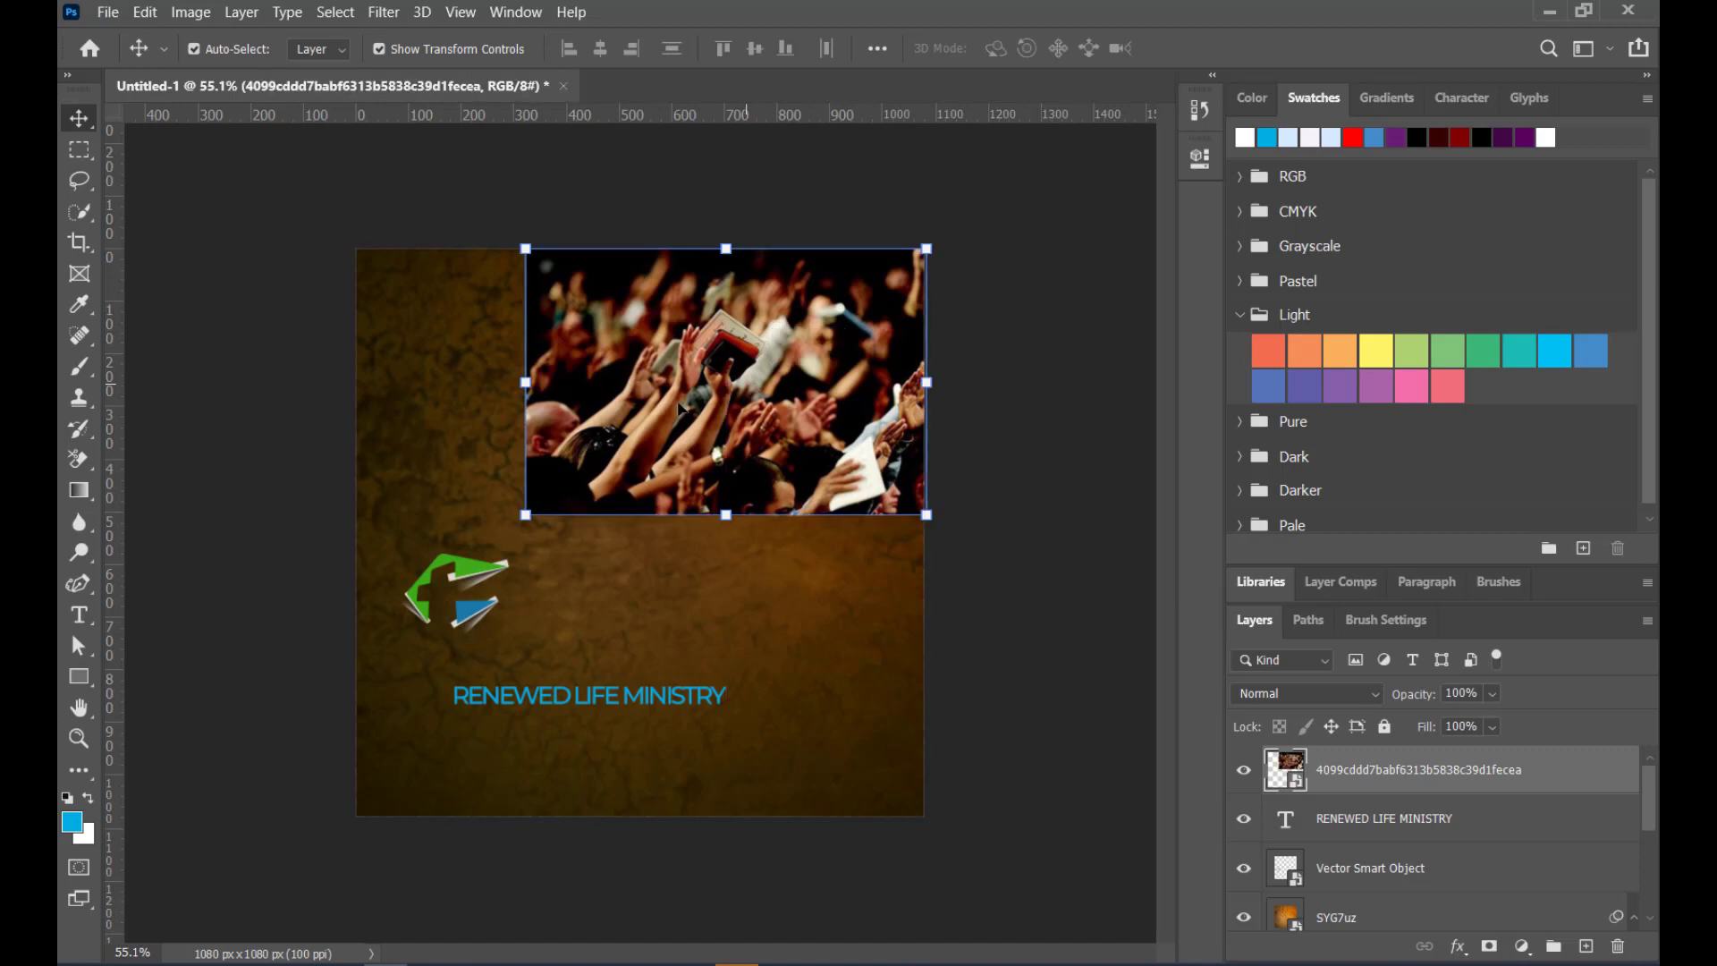
pyautogui.moveTo(524, 382); pyautogui.dragTo(347, 408)
pyautogui.moveTo(720, 482); pyautogui.dragTo(720, 462)
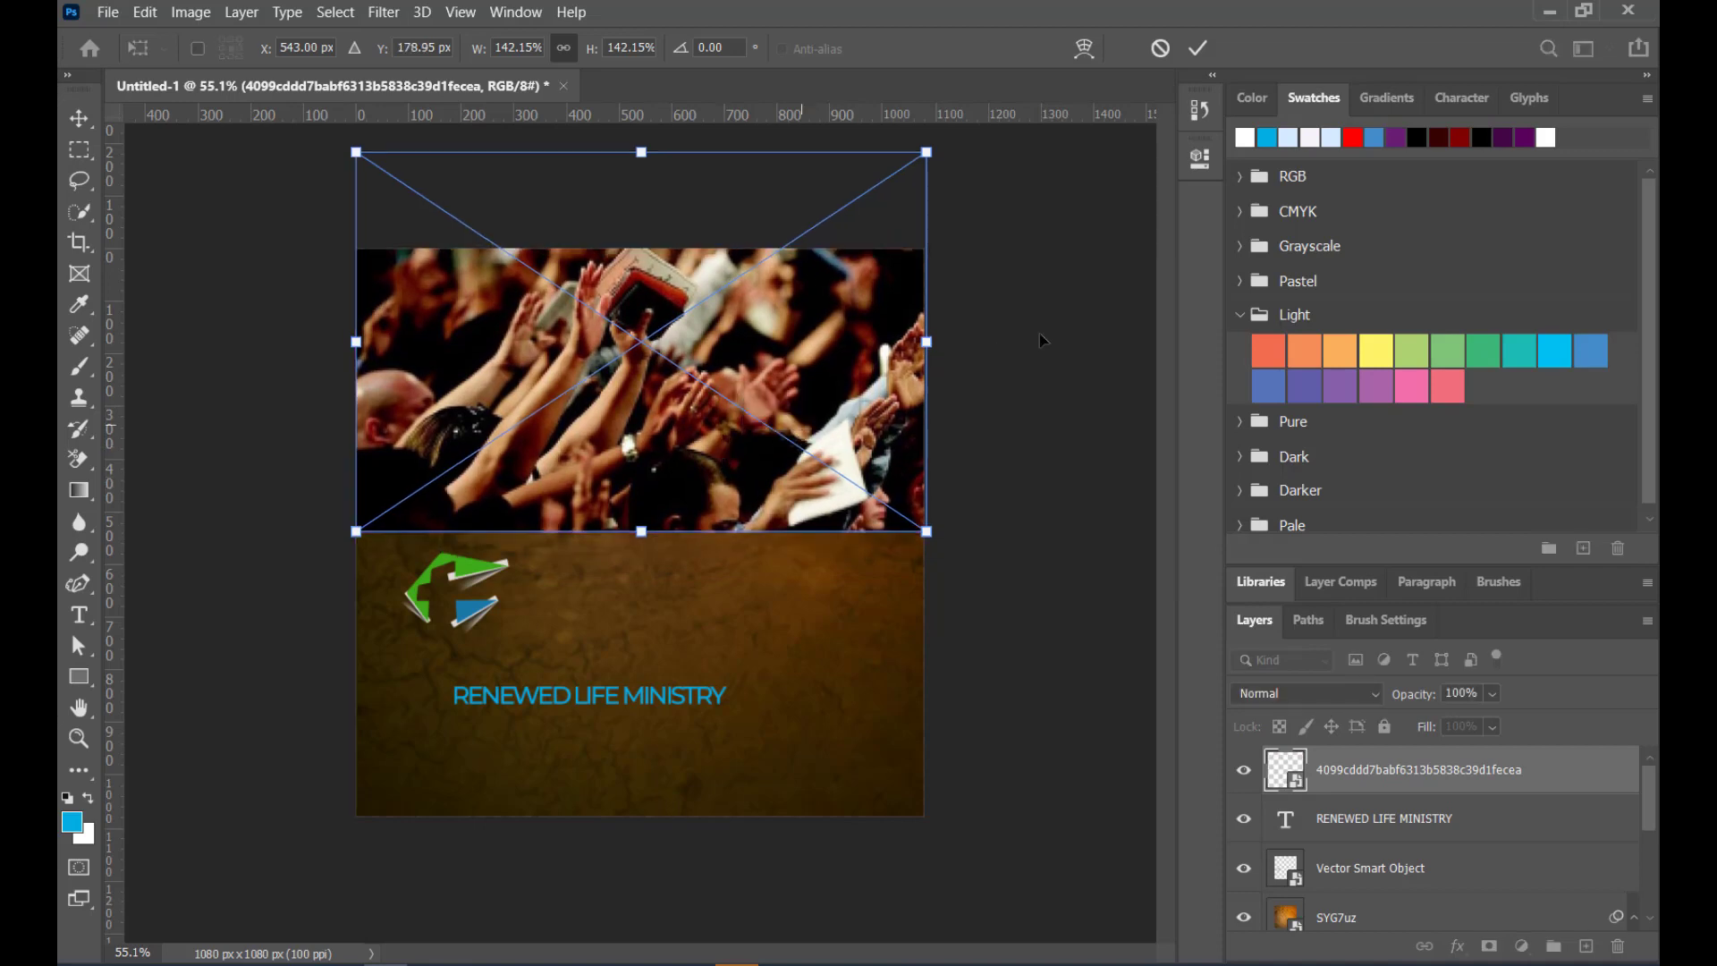
pyautogui.click(1197, 47)
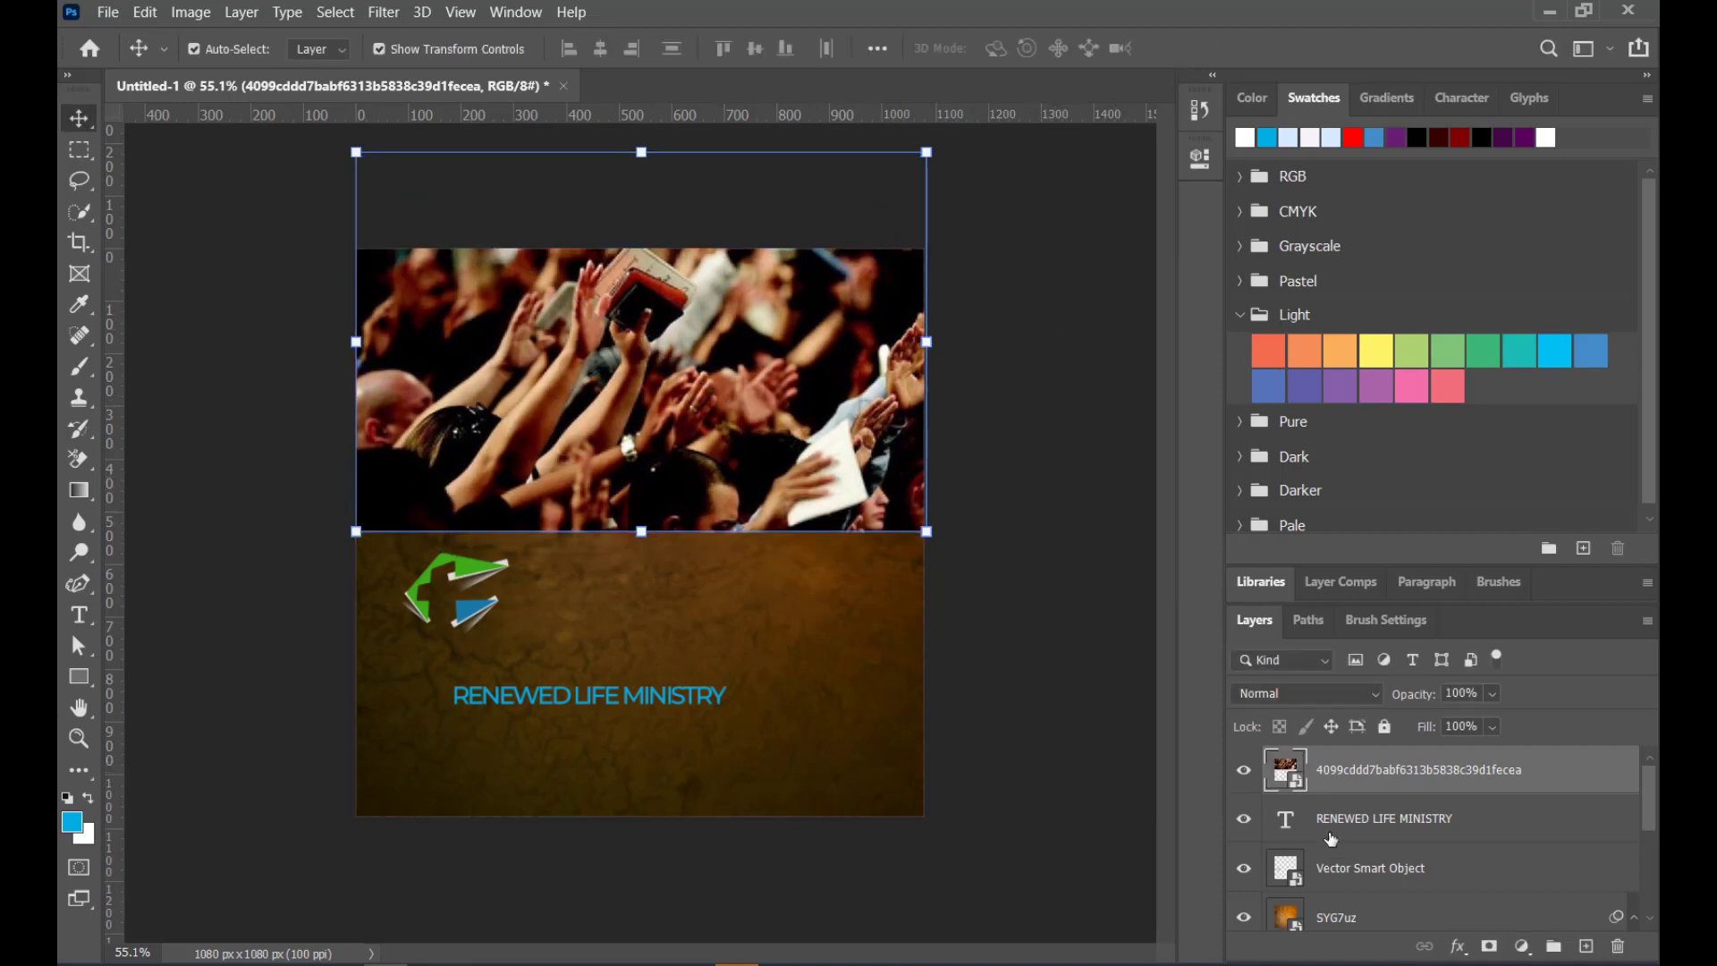
# Add a layer mask to the crowd photo and choose the black-to-transparent linear gradient from the Basics presets
pyautogui.click(1489, 946)
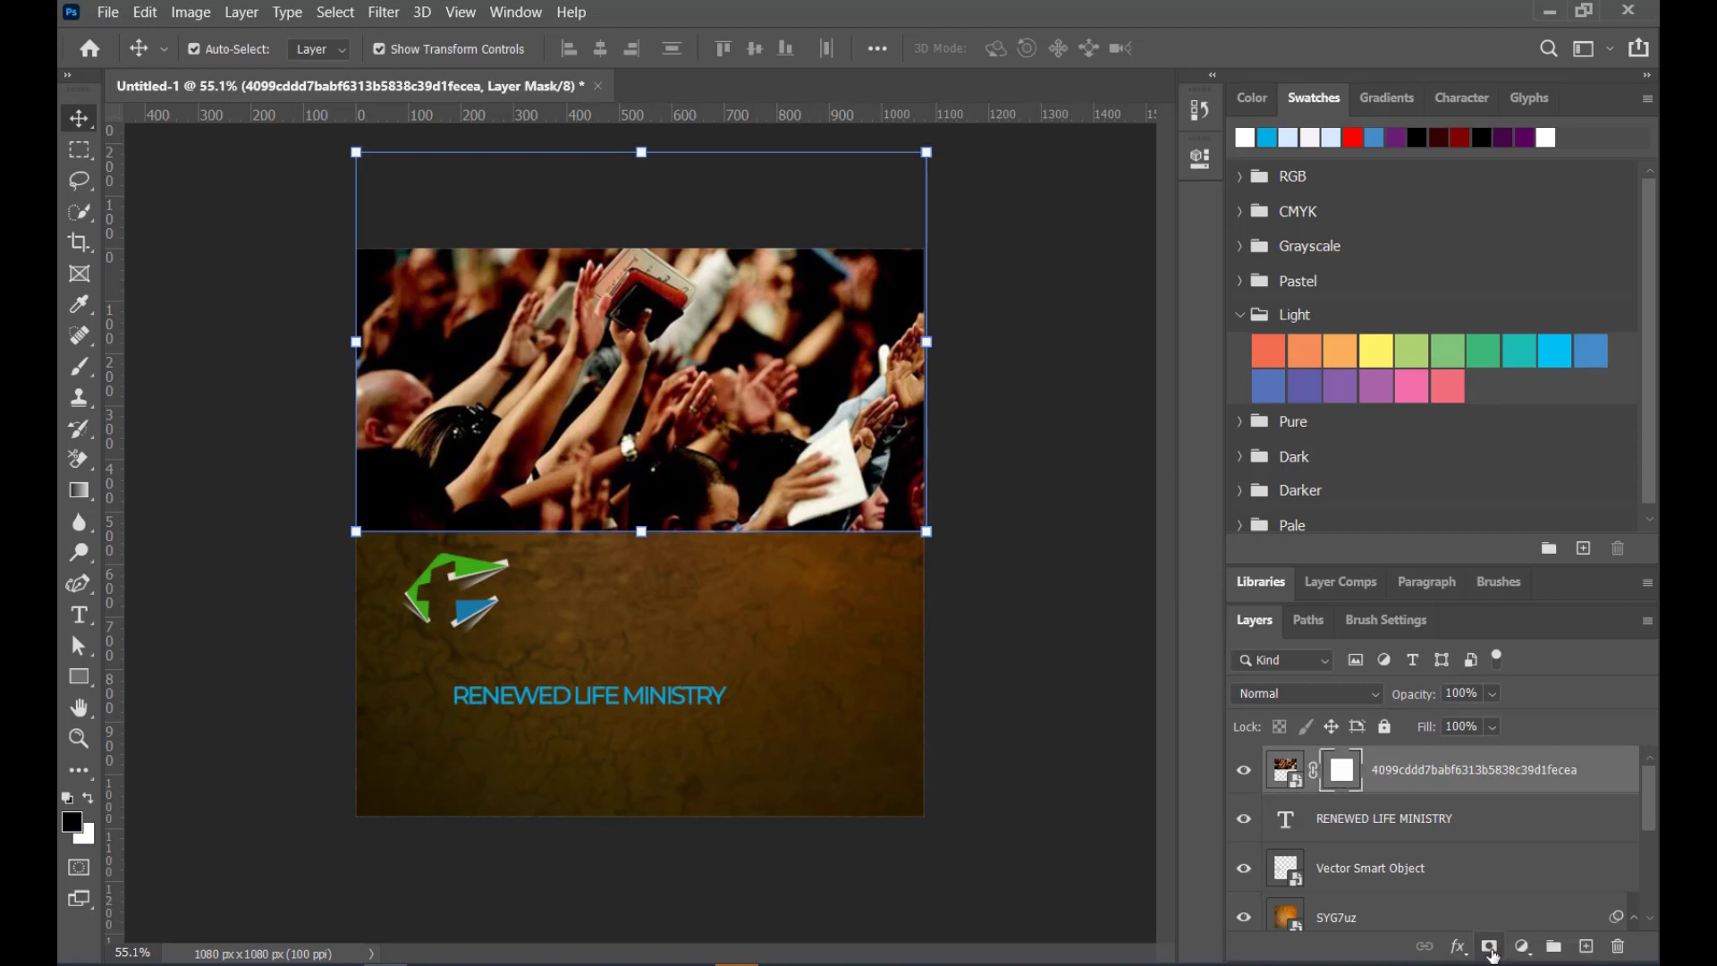
pyautogui.click(78, 490)
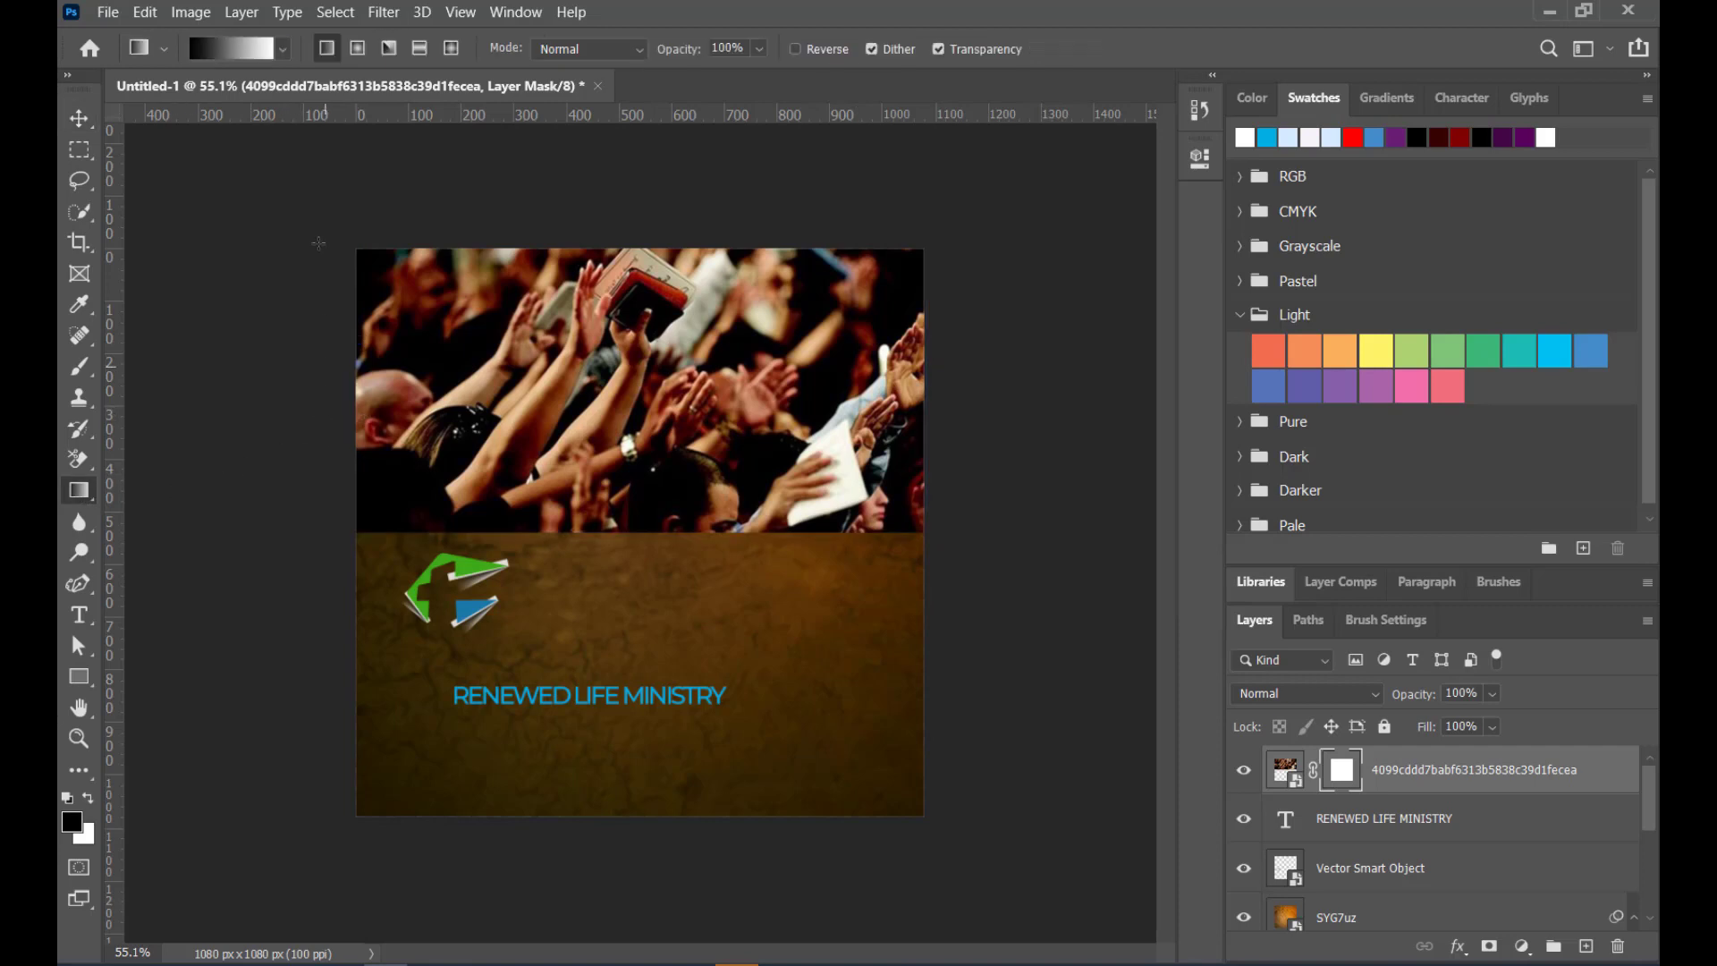
pyautogui.click(284, 50)
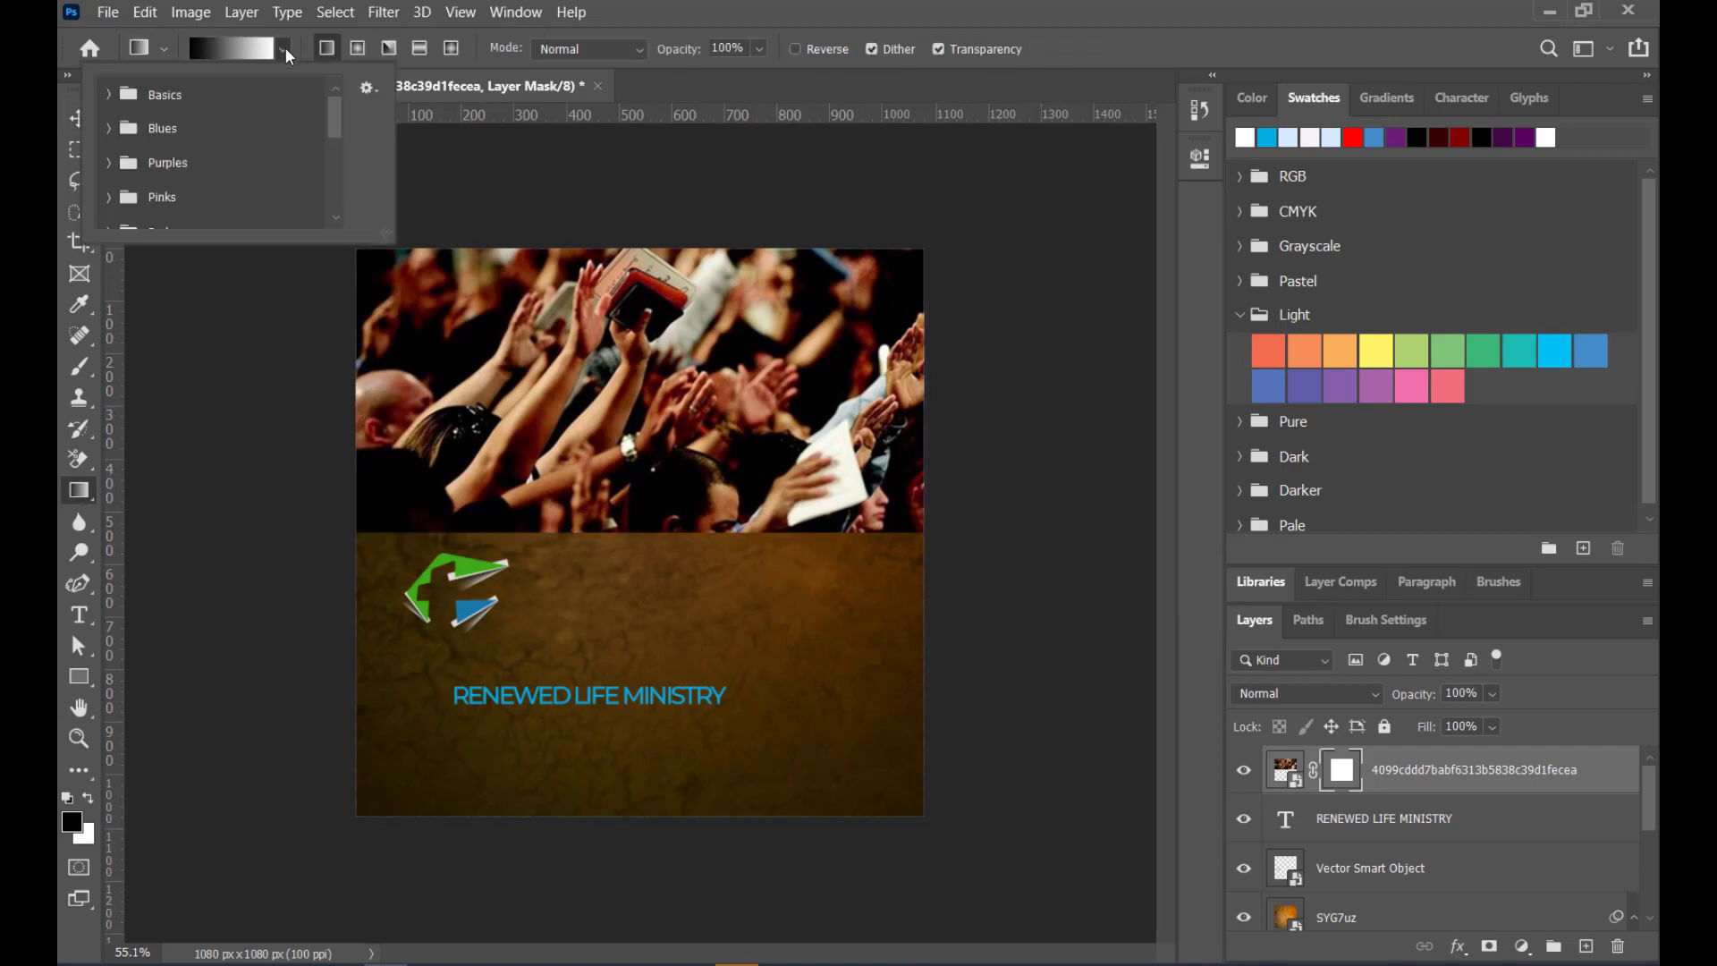
pyautogui.click(110, 95)
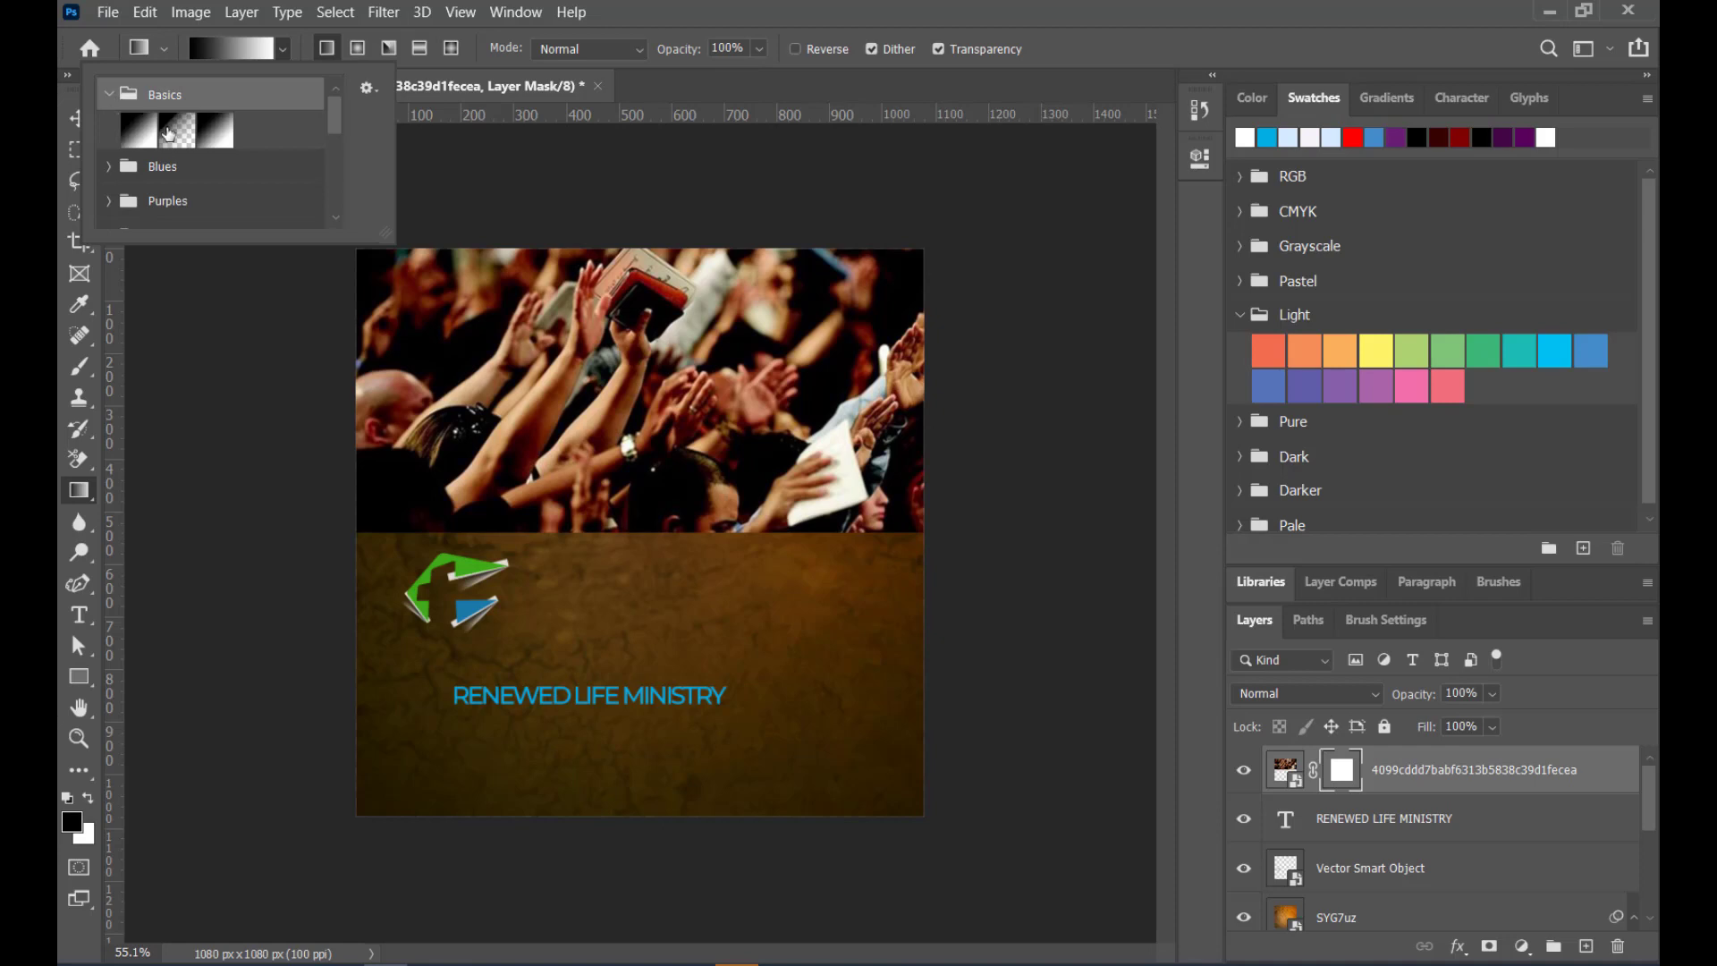
pyautogui.click(170, 130)
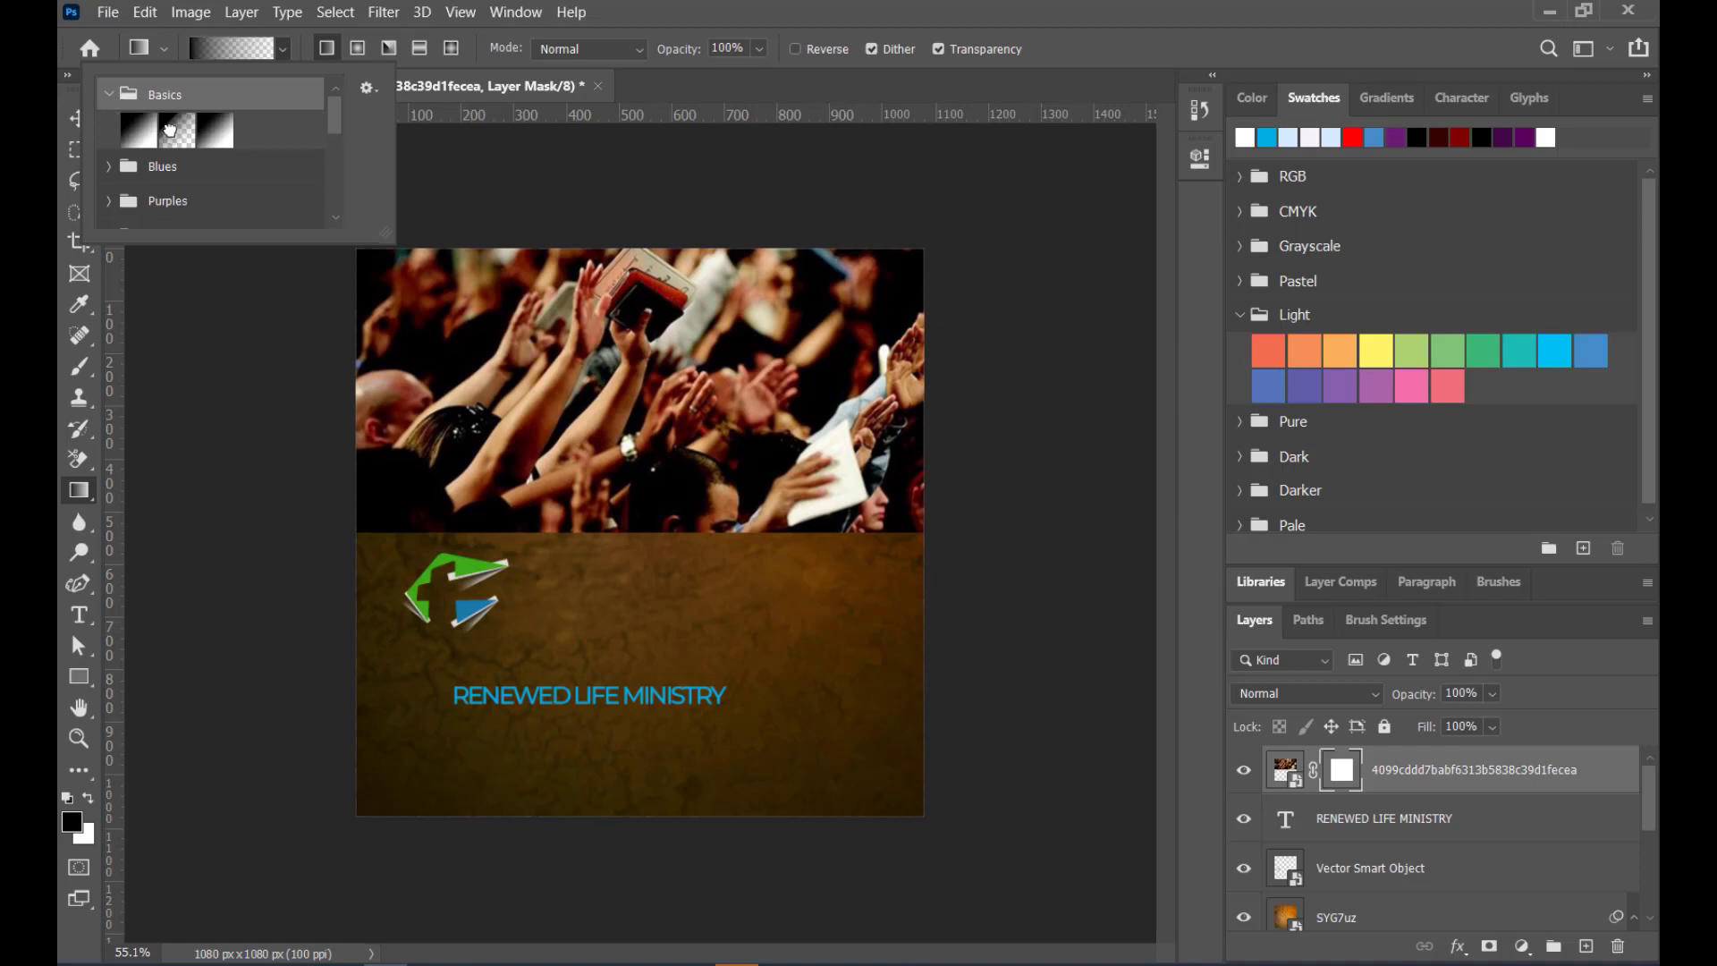
# Fade the crowd photo's lower part into the textured background with several upward gradients on its layer mask
pyautogui.click(621, 548)
pyautogui.moveTo(621, 548); pyautogui.dragTo(624, 410)
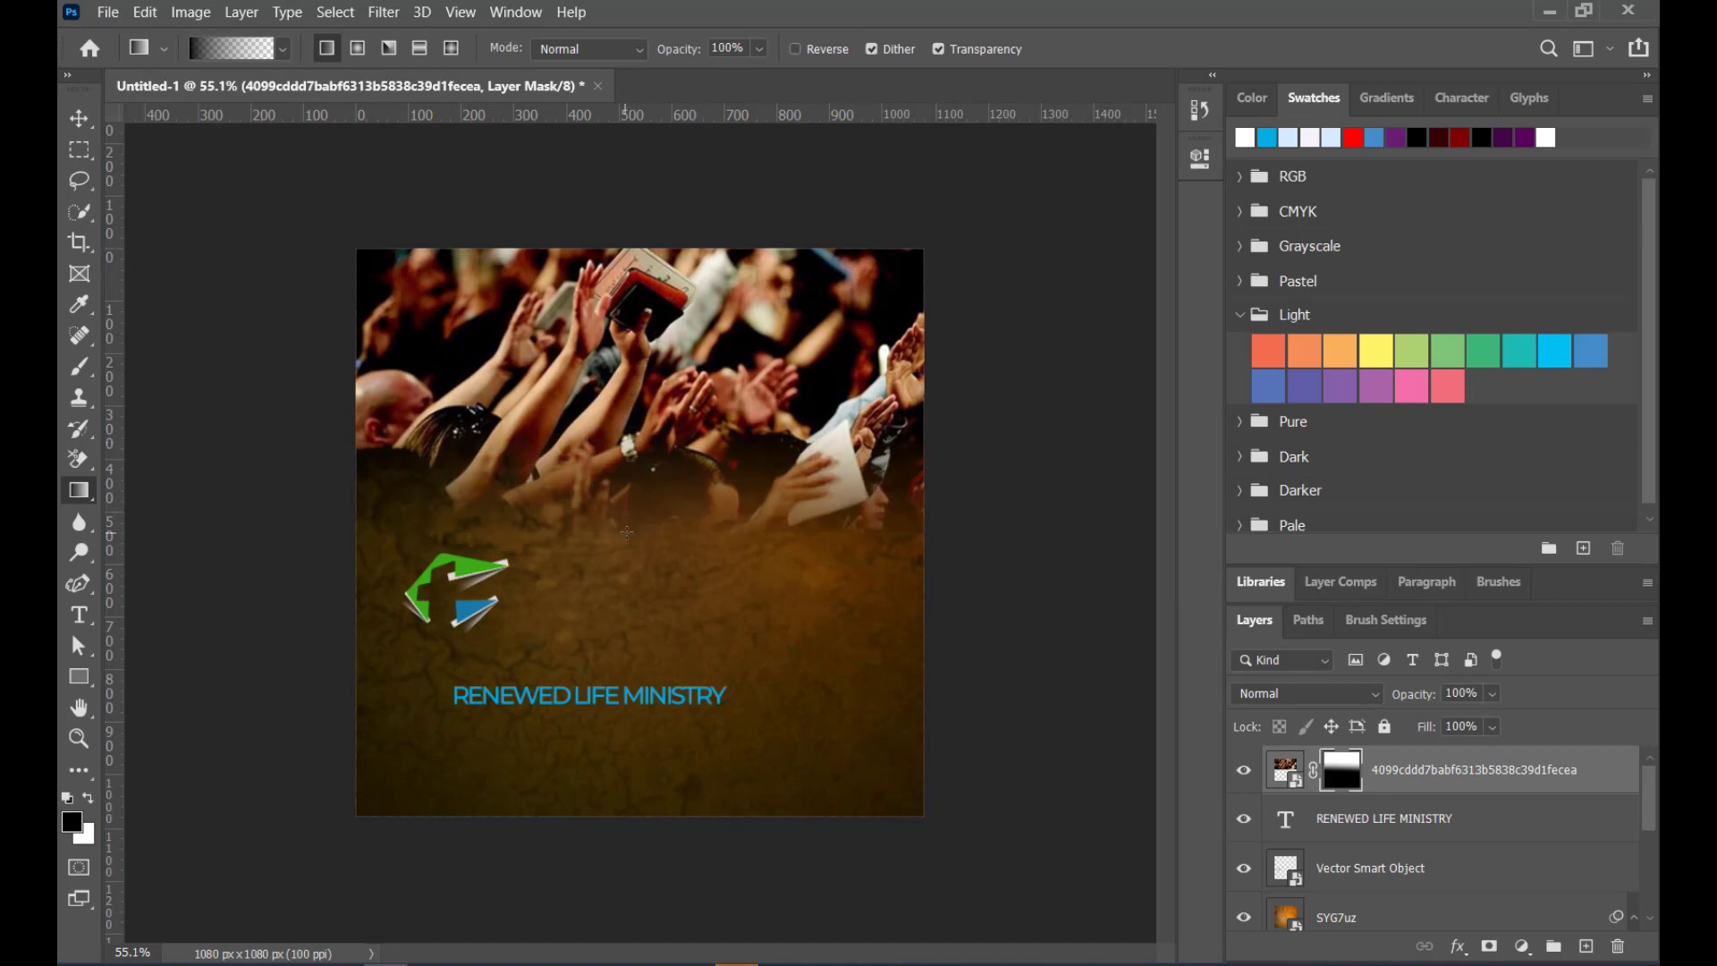
pyautogui.moveTo(625, 532); pyautogui.dragTo(633, 386)
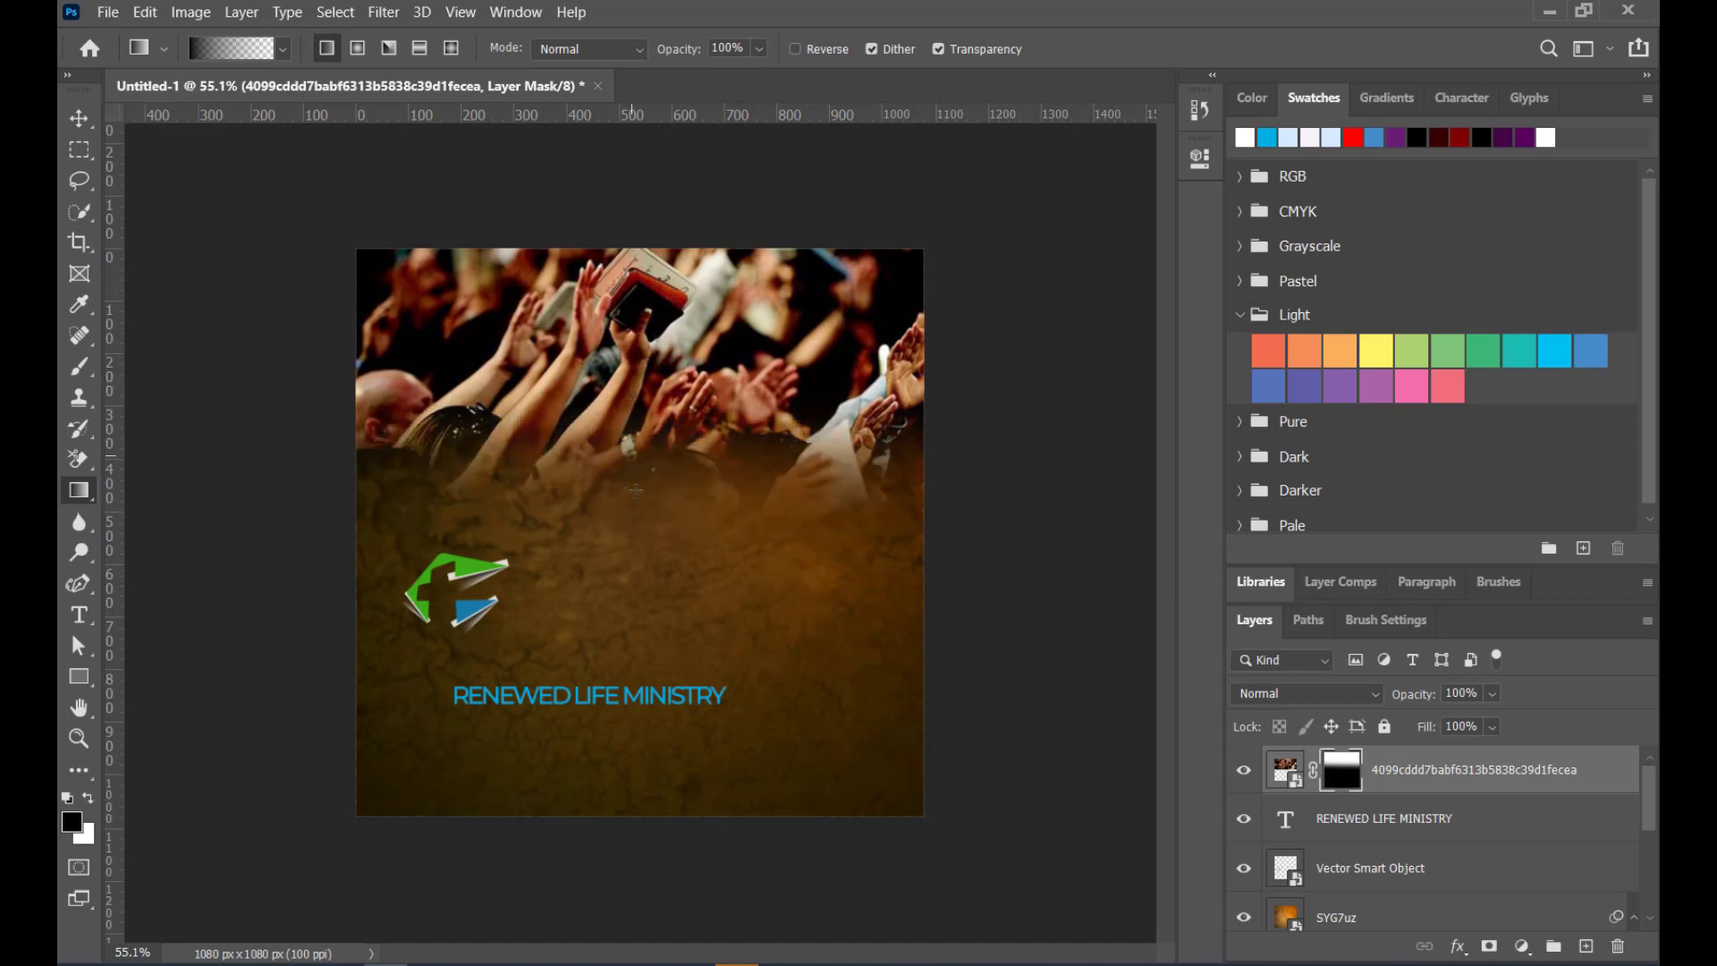
pyautogui.moveTo(636, 536); pyautogui.dragTo(643, 414)
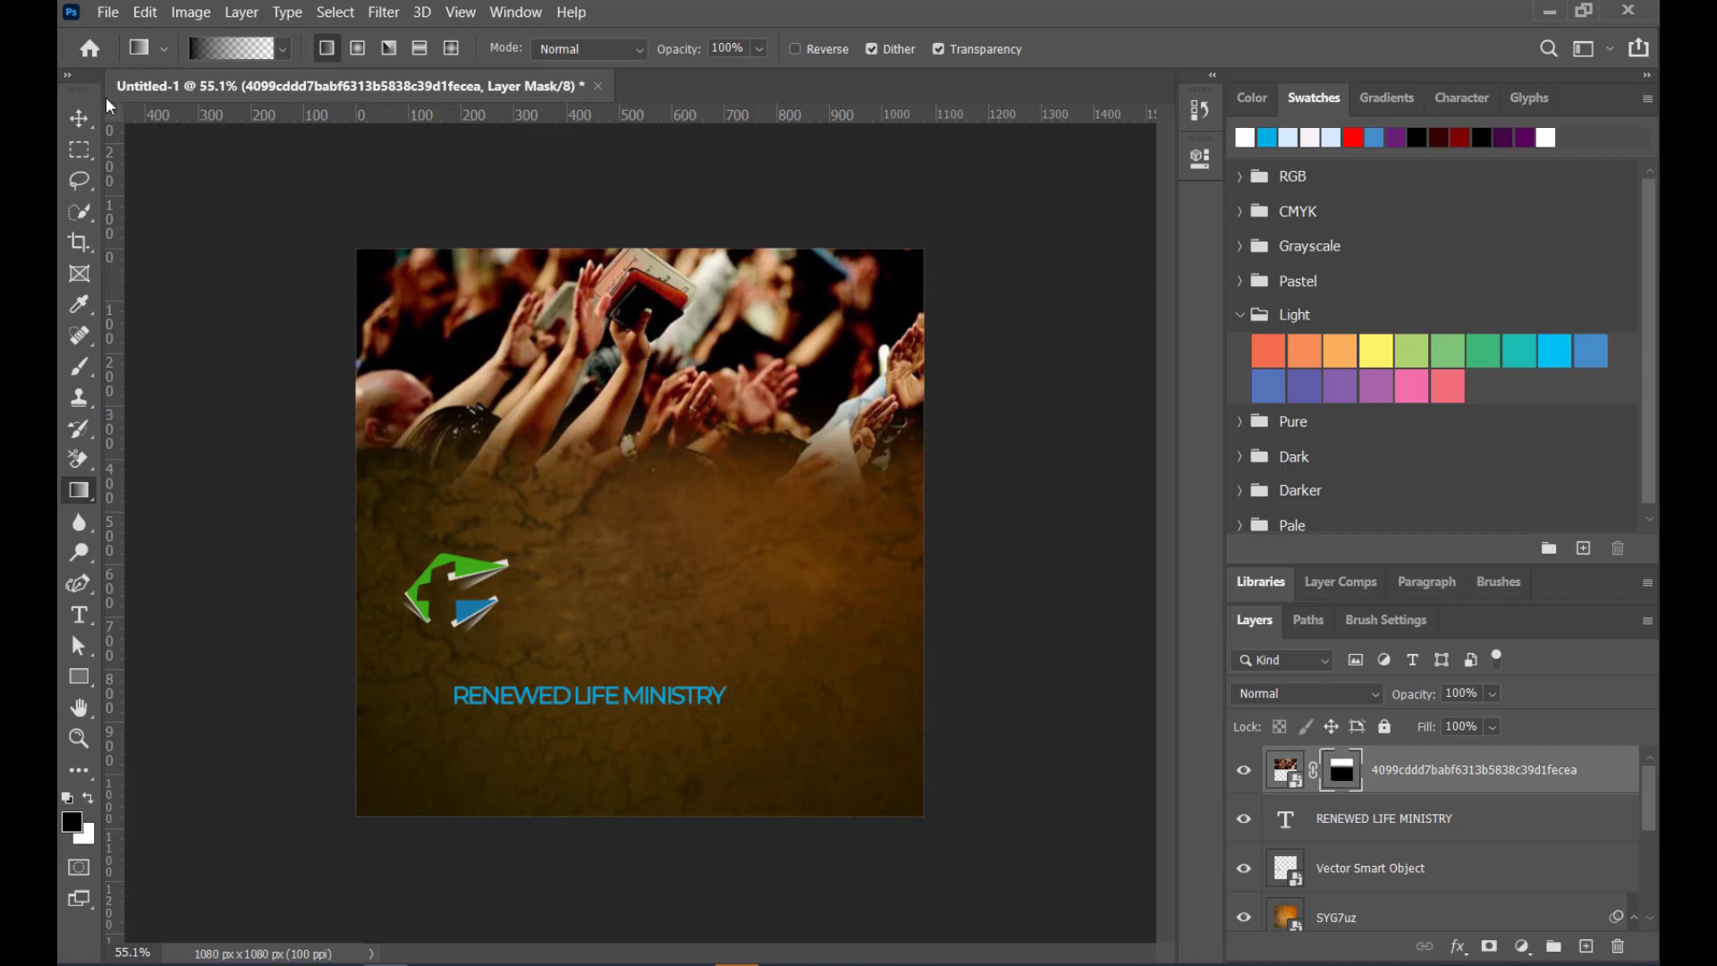
pyautogui.moveTo(659, 505); pyautogui.dragTo(672, 317)
# Set the crowd photo layer's blend mode to Multiply
pyautogui.click(79, 118)
pyautogui.click(1284, 769)
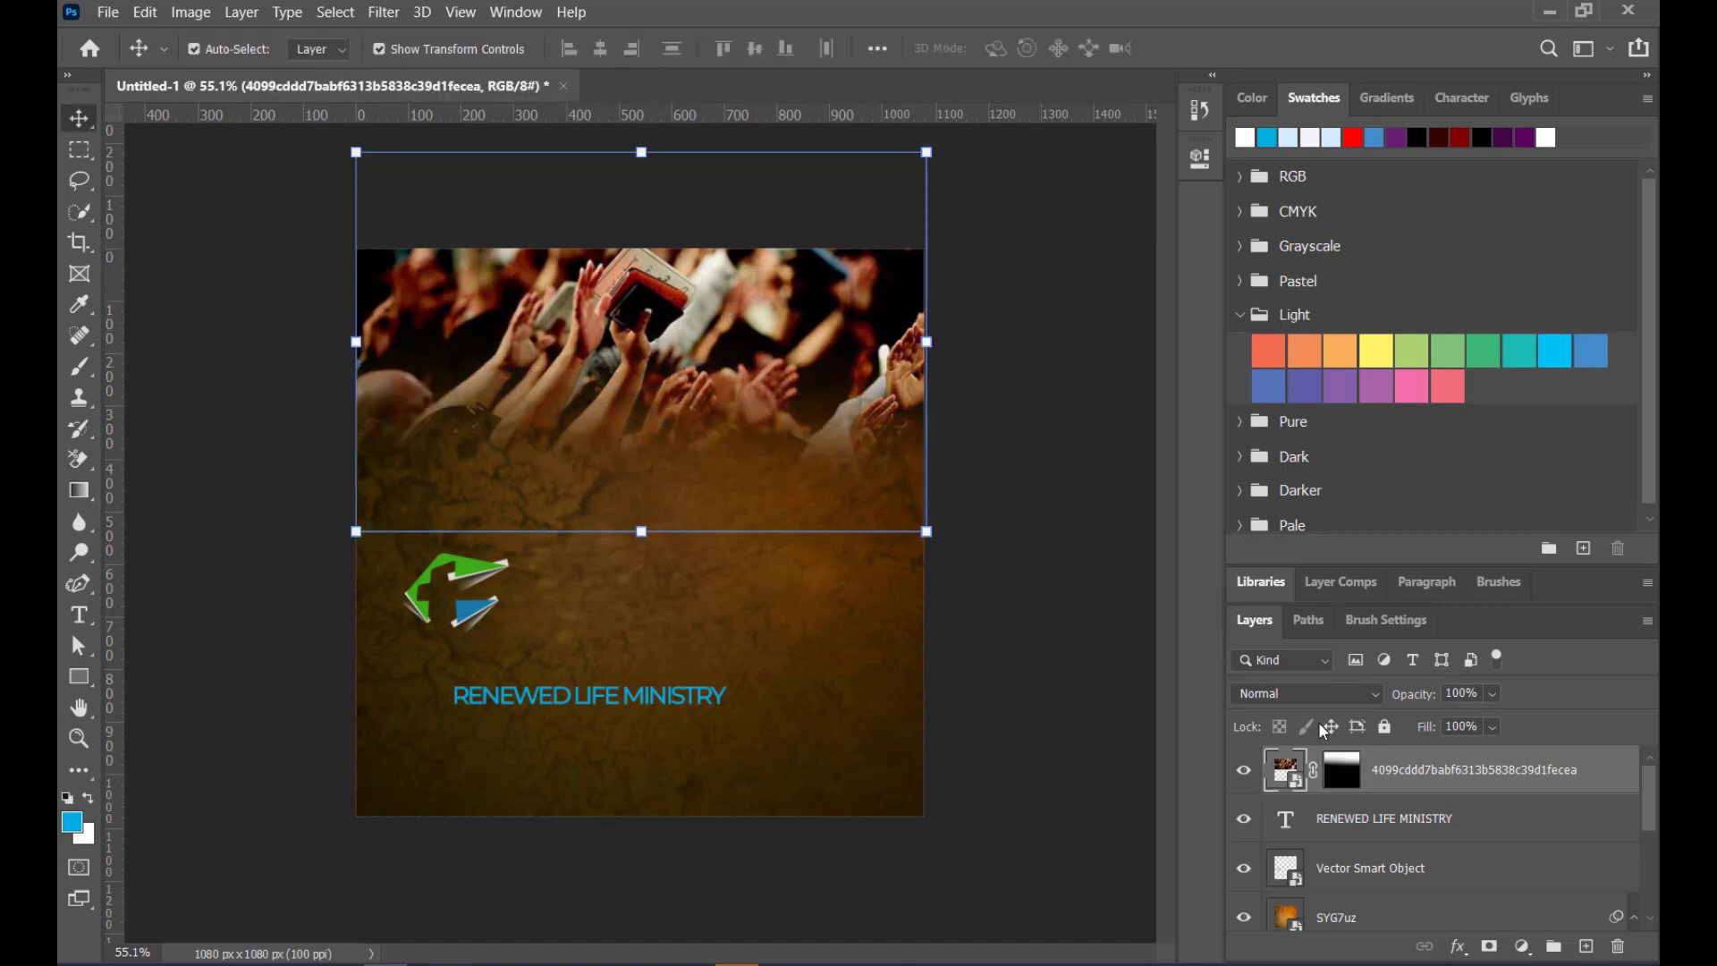
pyautogui.click(1339, 693)
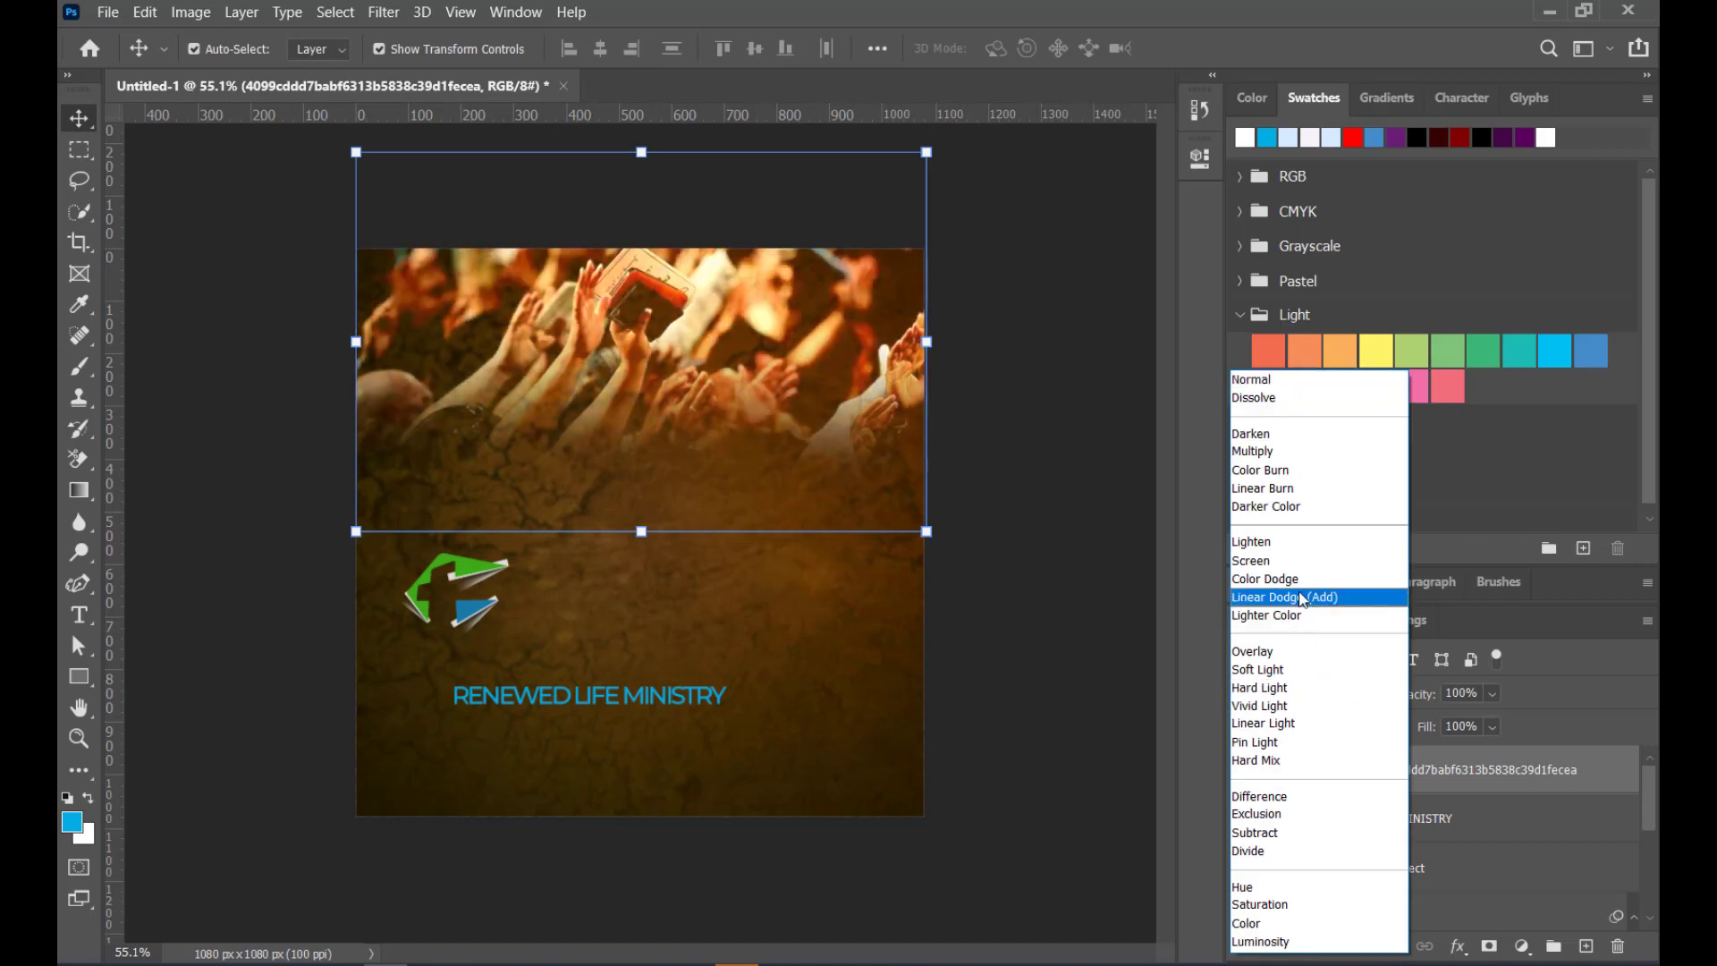
pyautogui.click(1287, 460)
pyautogui.press('Return')
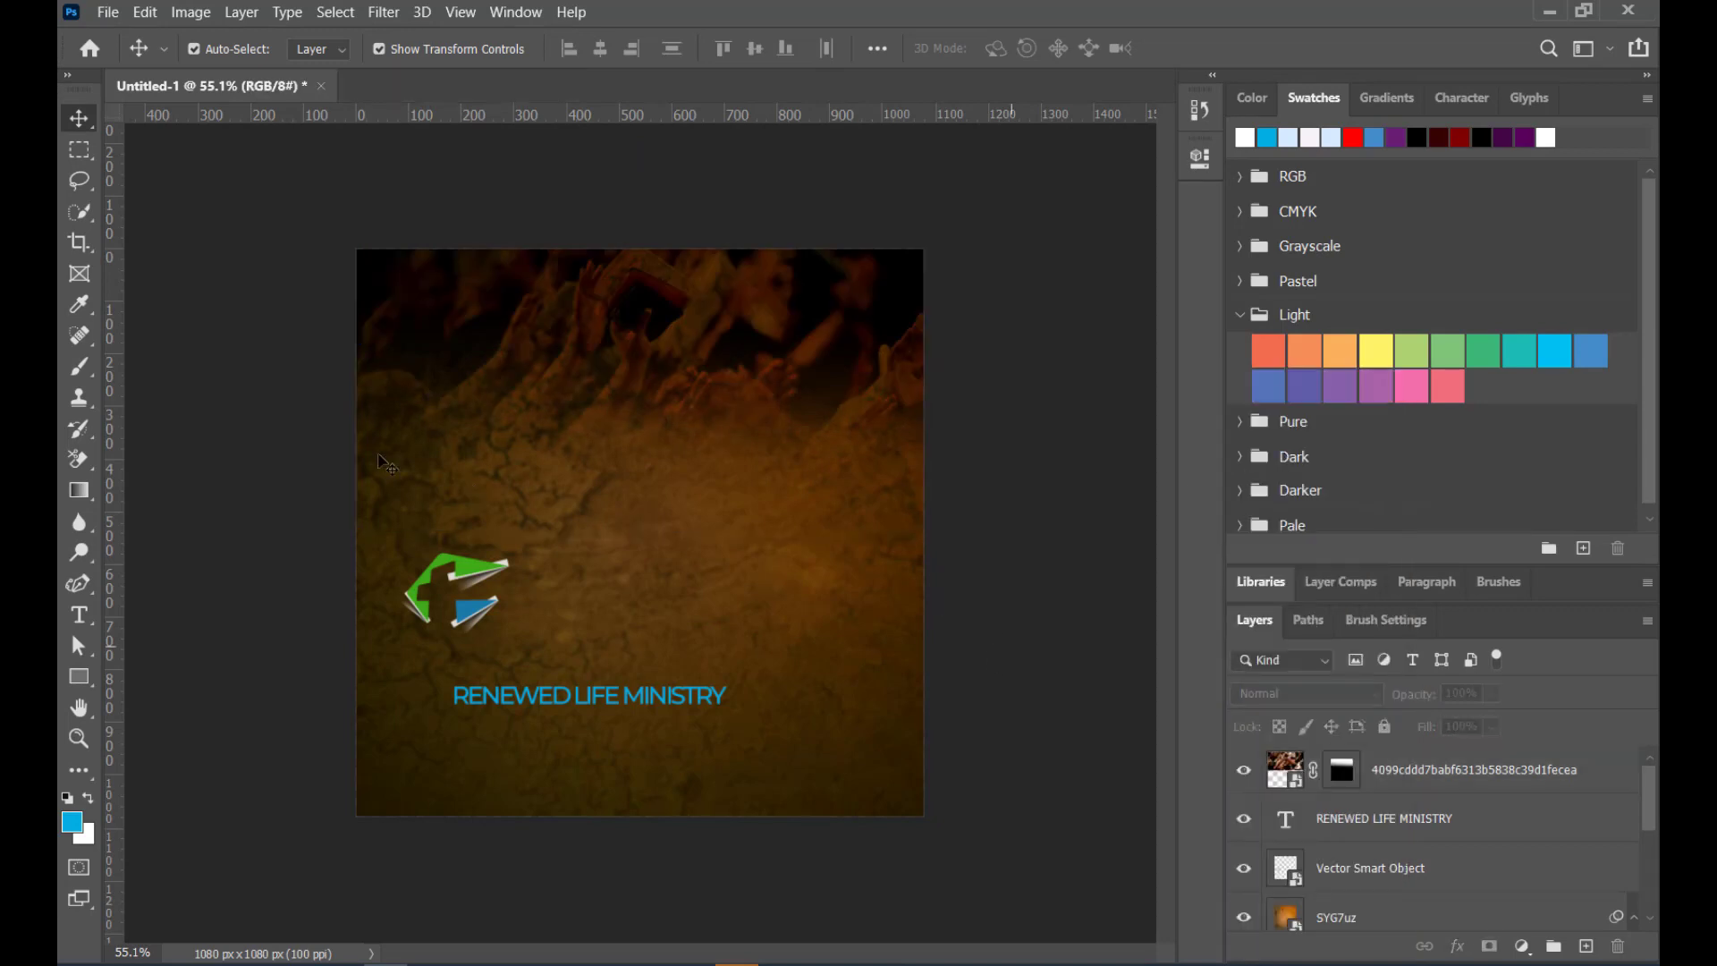
# Nudge the logo up the poster and reorder the layers so the logo and heading text sit above the crowd photo
pyautogui.moveTo(458, 577); pyautogui.dragTo(496, 447)
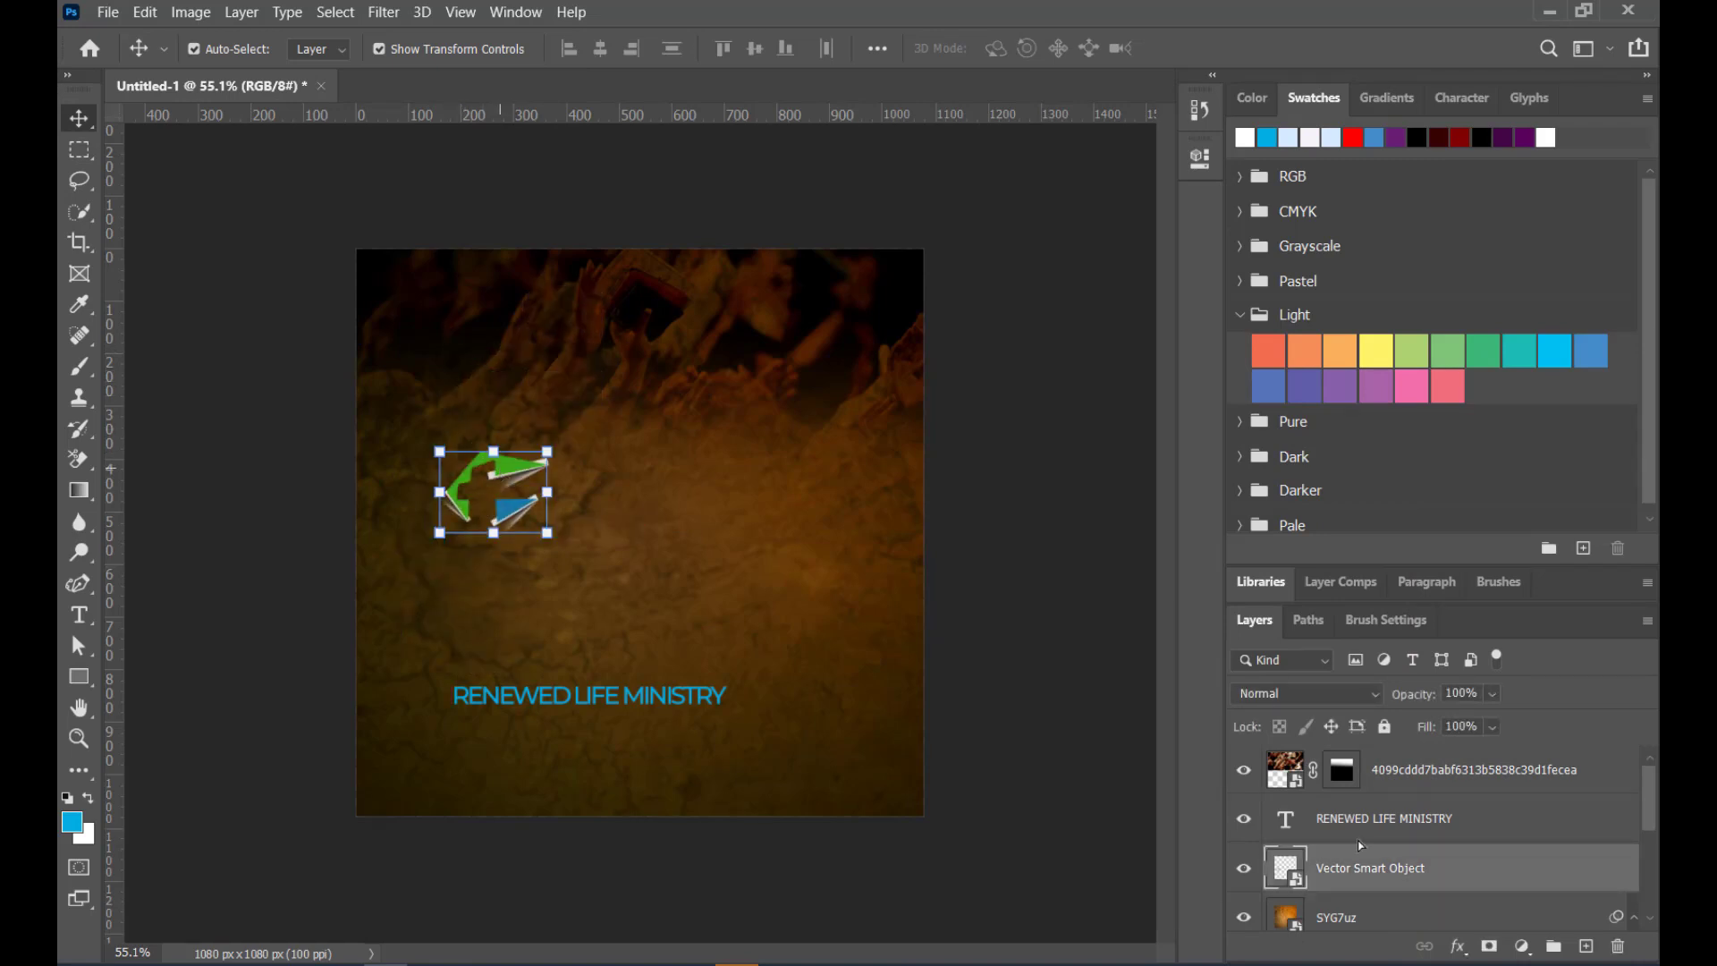
pyautogui.moveTo(1406, 860); pyautogui.dragTo(1392, 807)
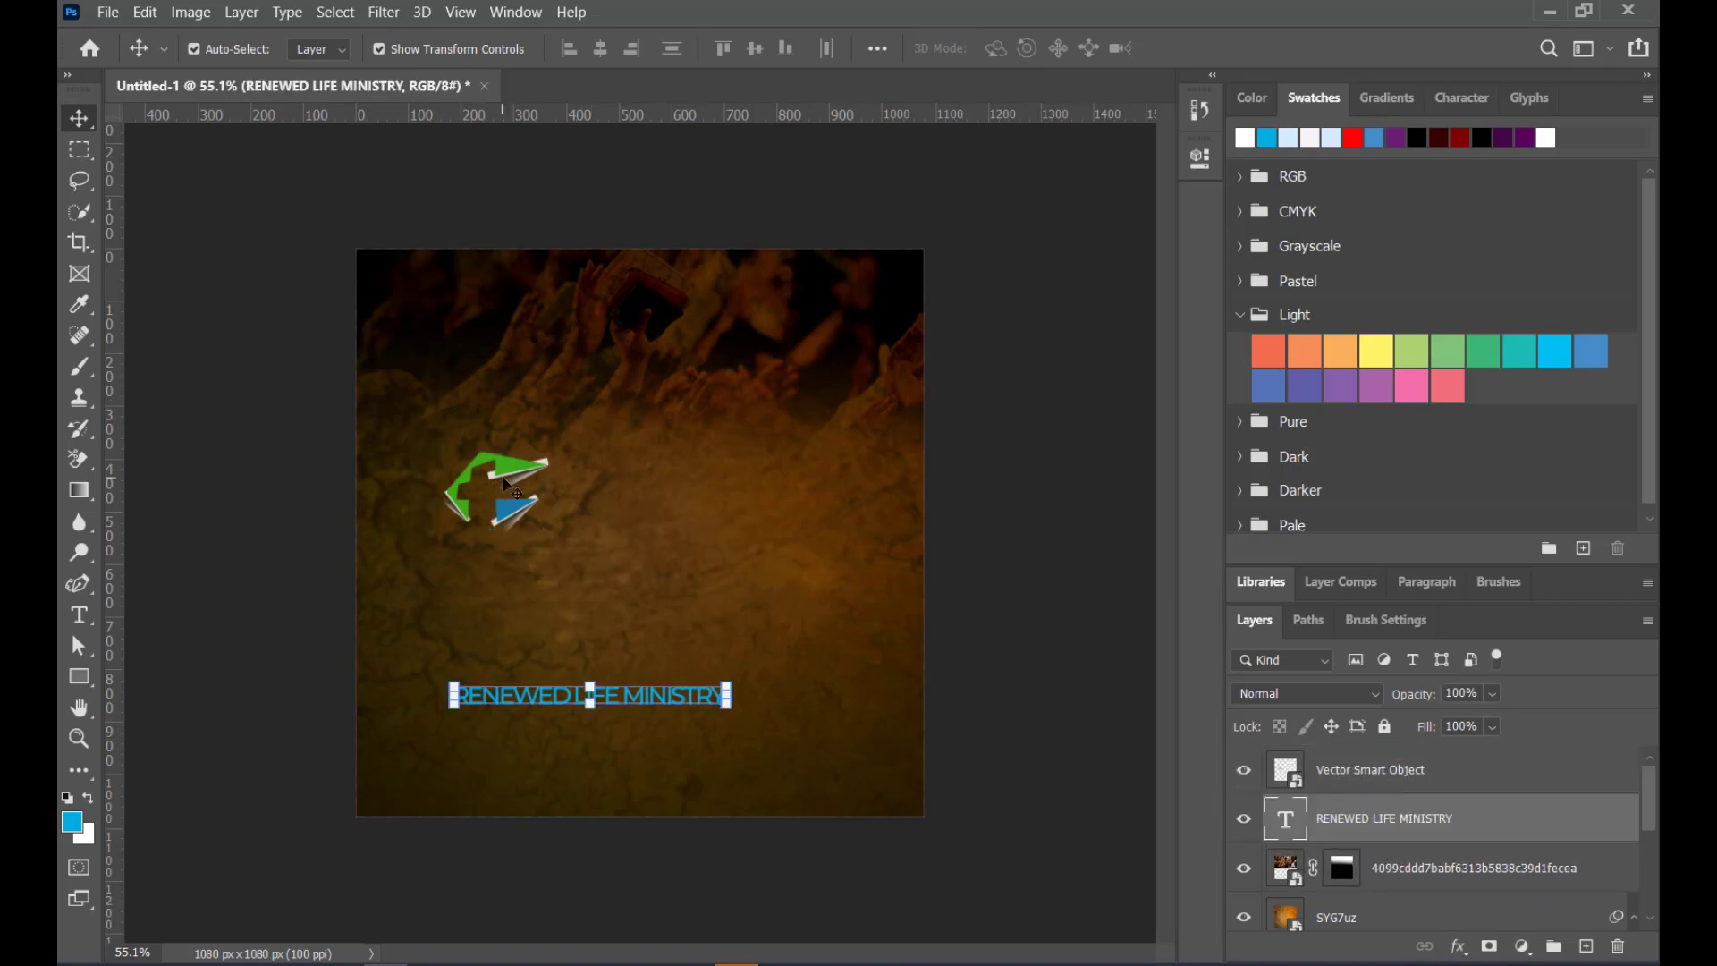
# Move the logo and the RENEWED LIFE MINISTRY text back to the poster's top, with the text vertically centred beside the logo
pyautogui.moveTo(501, 447); pyautogui.dragTo(507, 340)
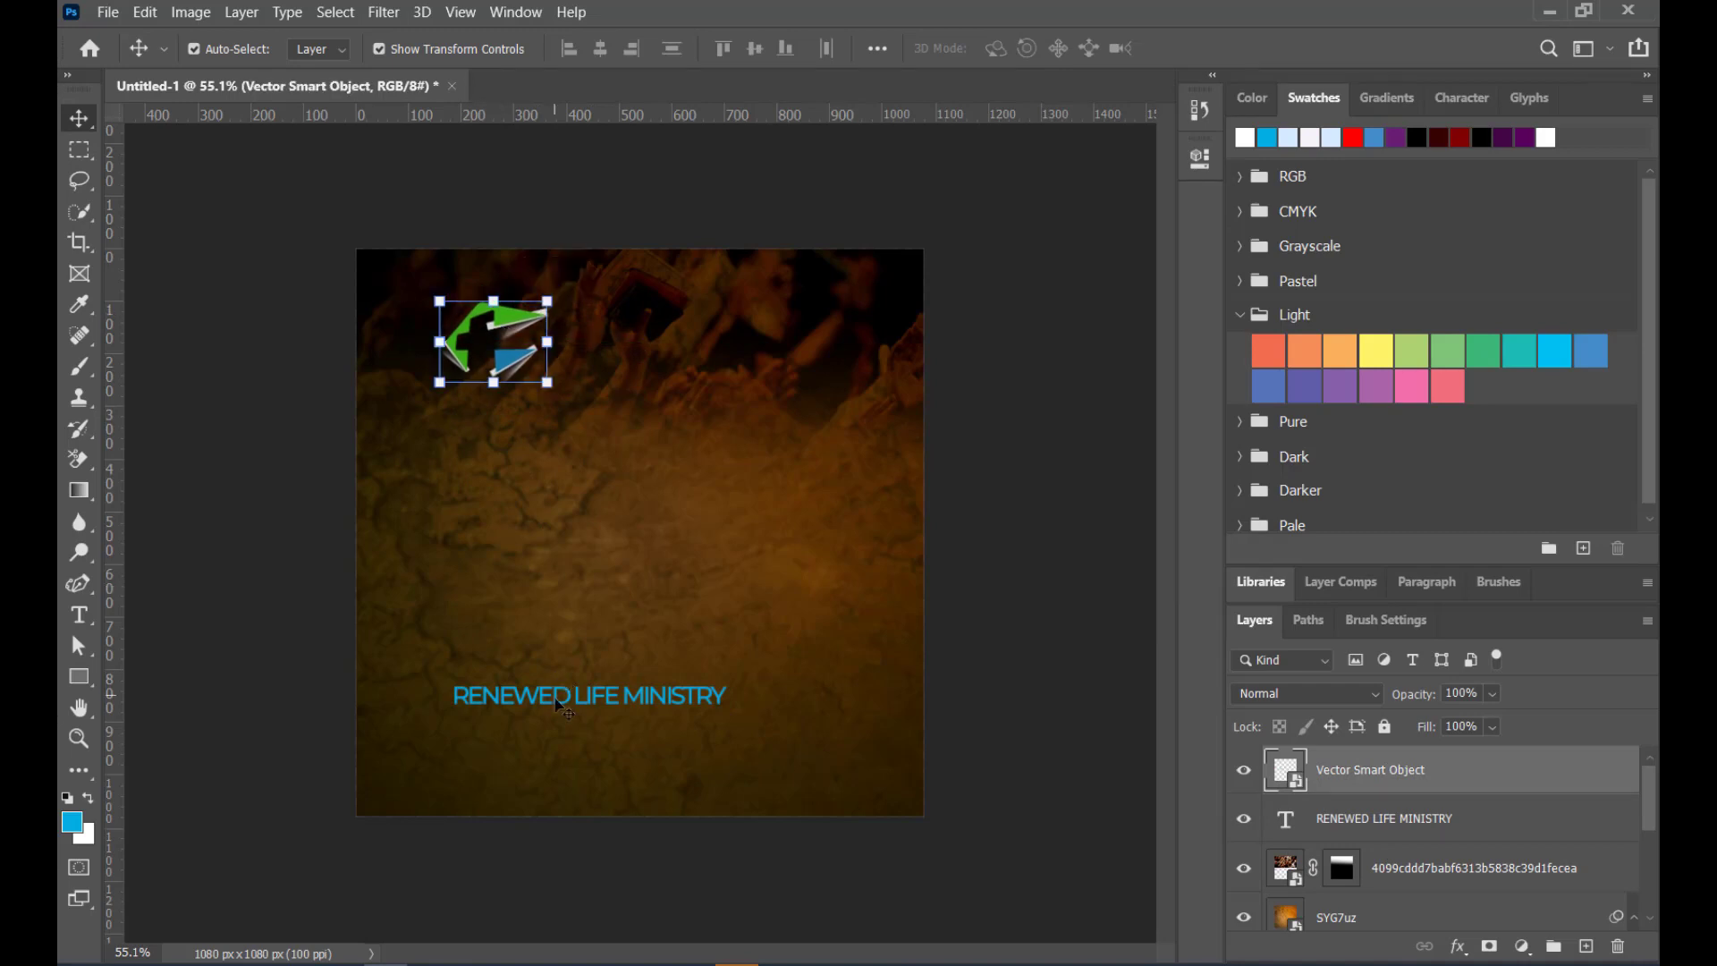
pyautogui.click(565, 706)
pyautogui.moveTo(554, 709); pyautogui.dragTo(647, 356)
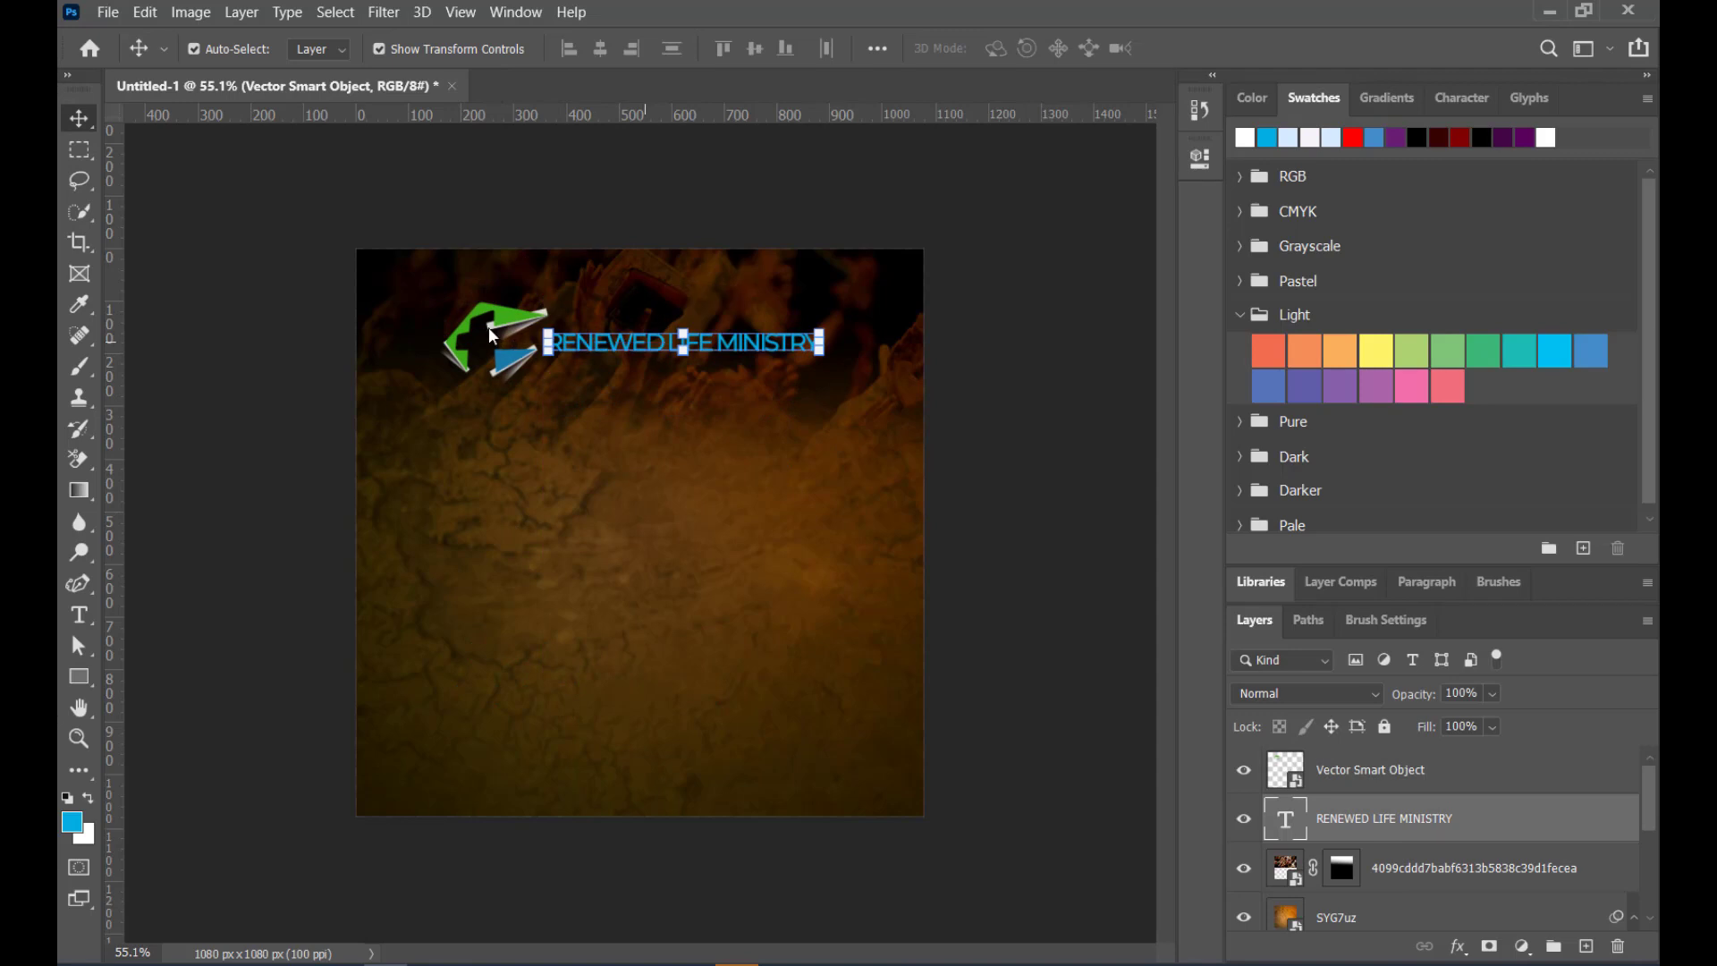
pyautogui.moveTo(507, 329); pyautogui.dragTo(507, 302)
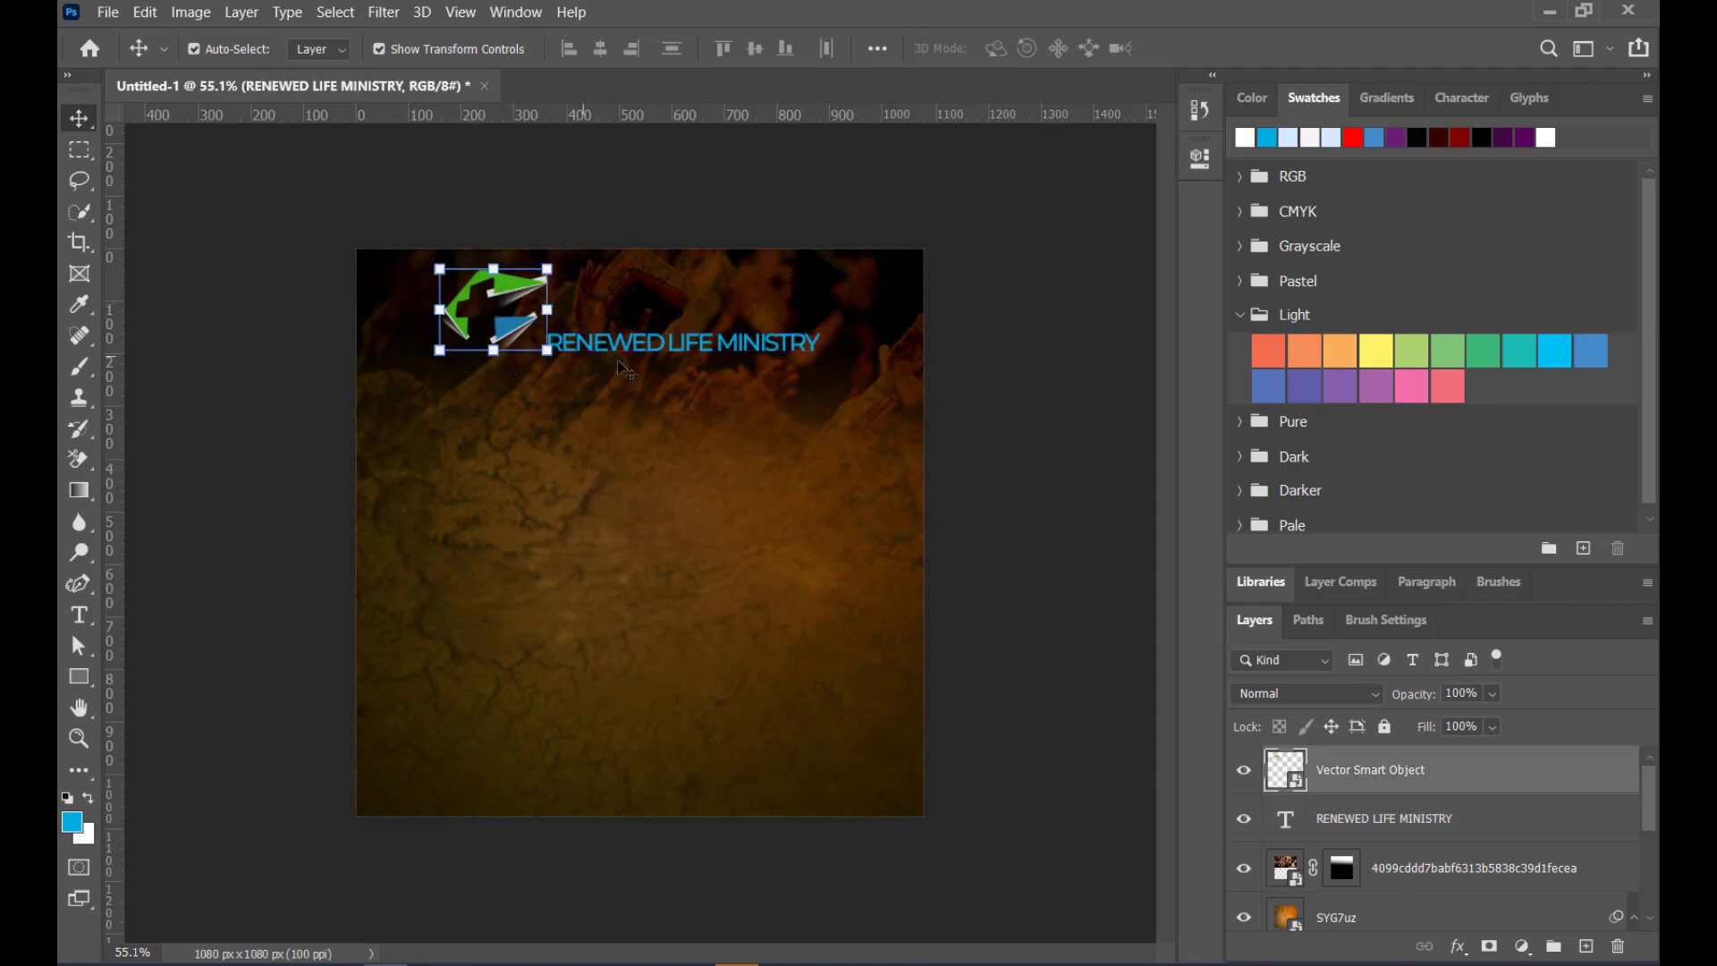
pyautogui.moveTo(630, 346); pyautogui.dragTo(633, 314)
pyautogui.click(1067, 441)
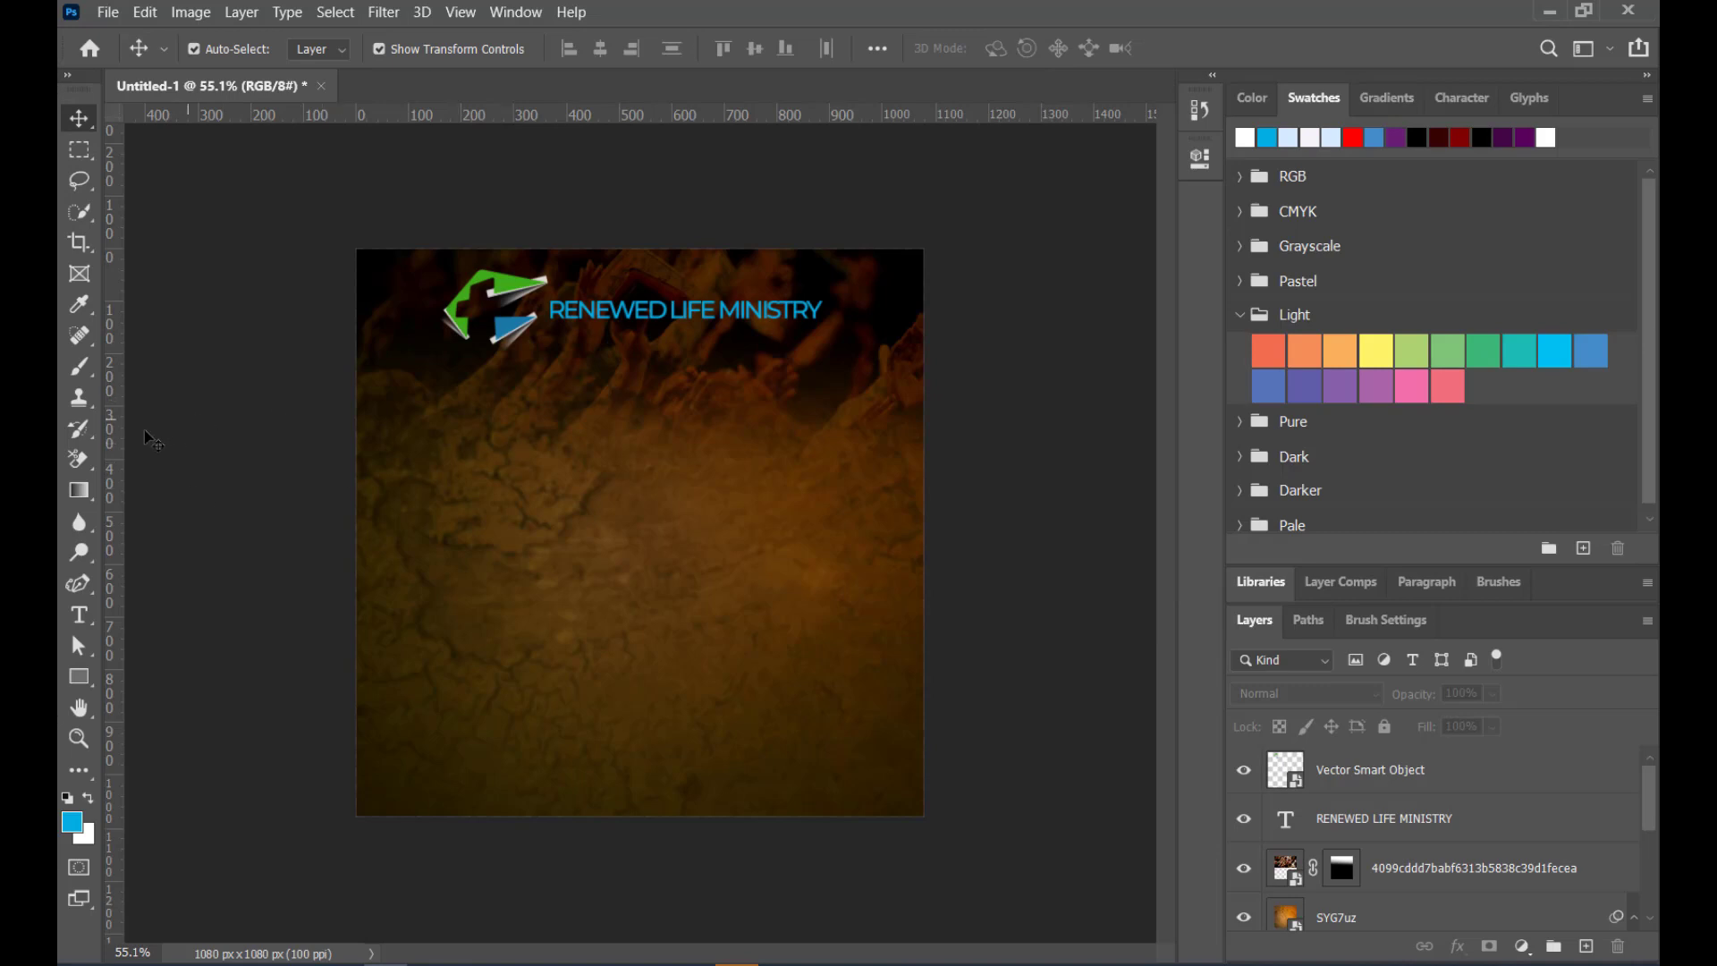
# Add the text "Empowered" in blue 36 pt Montserrat Medium below the heading
pyautogui.click(80, 616)
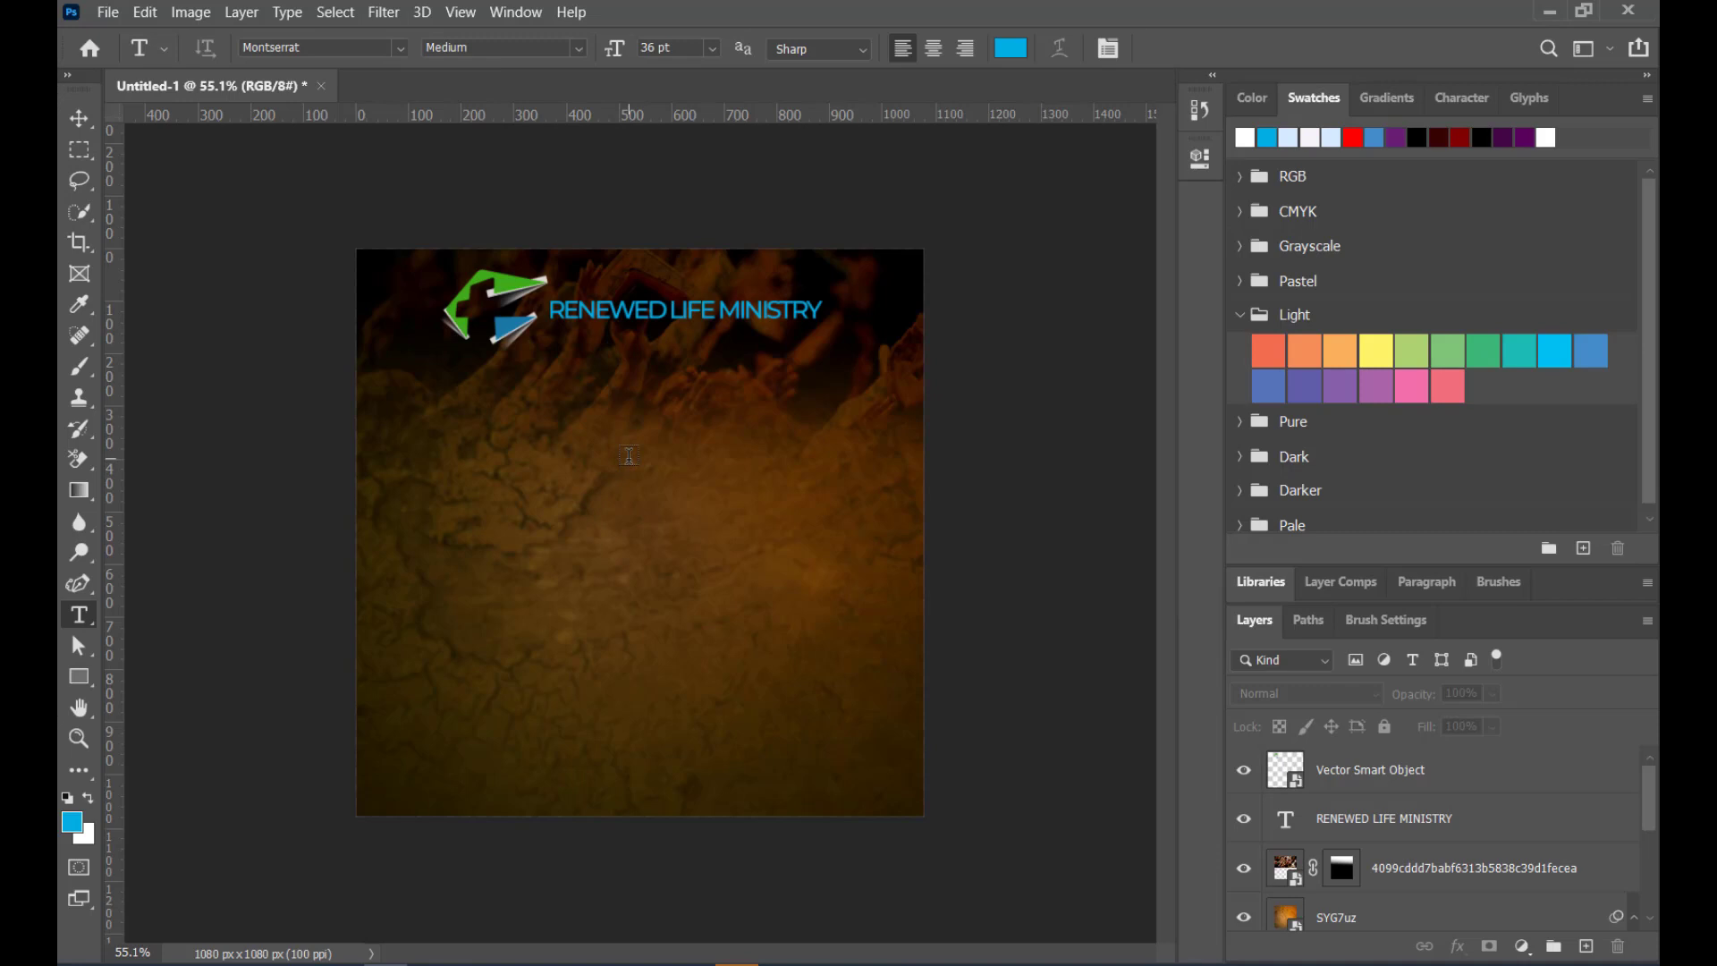
pyautogui.click(629, 455)
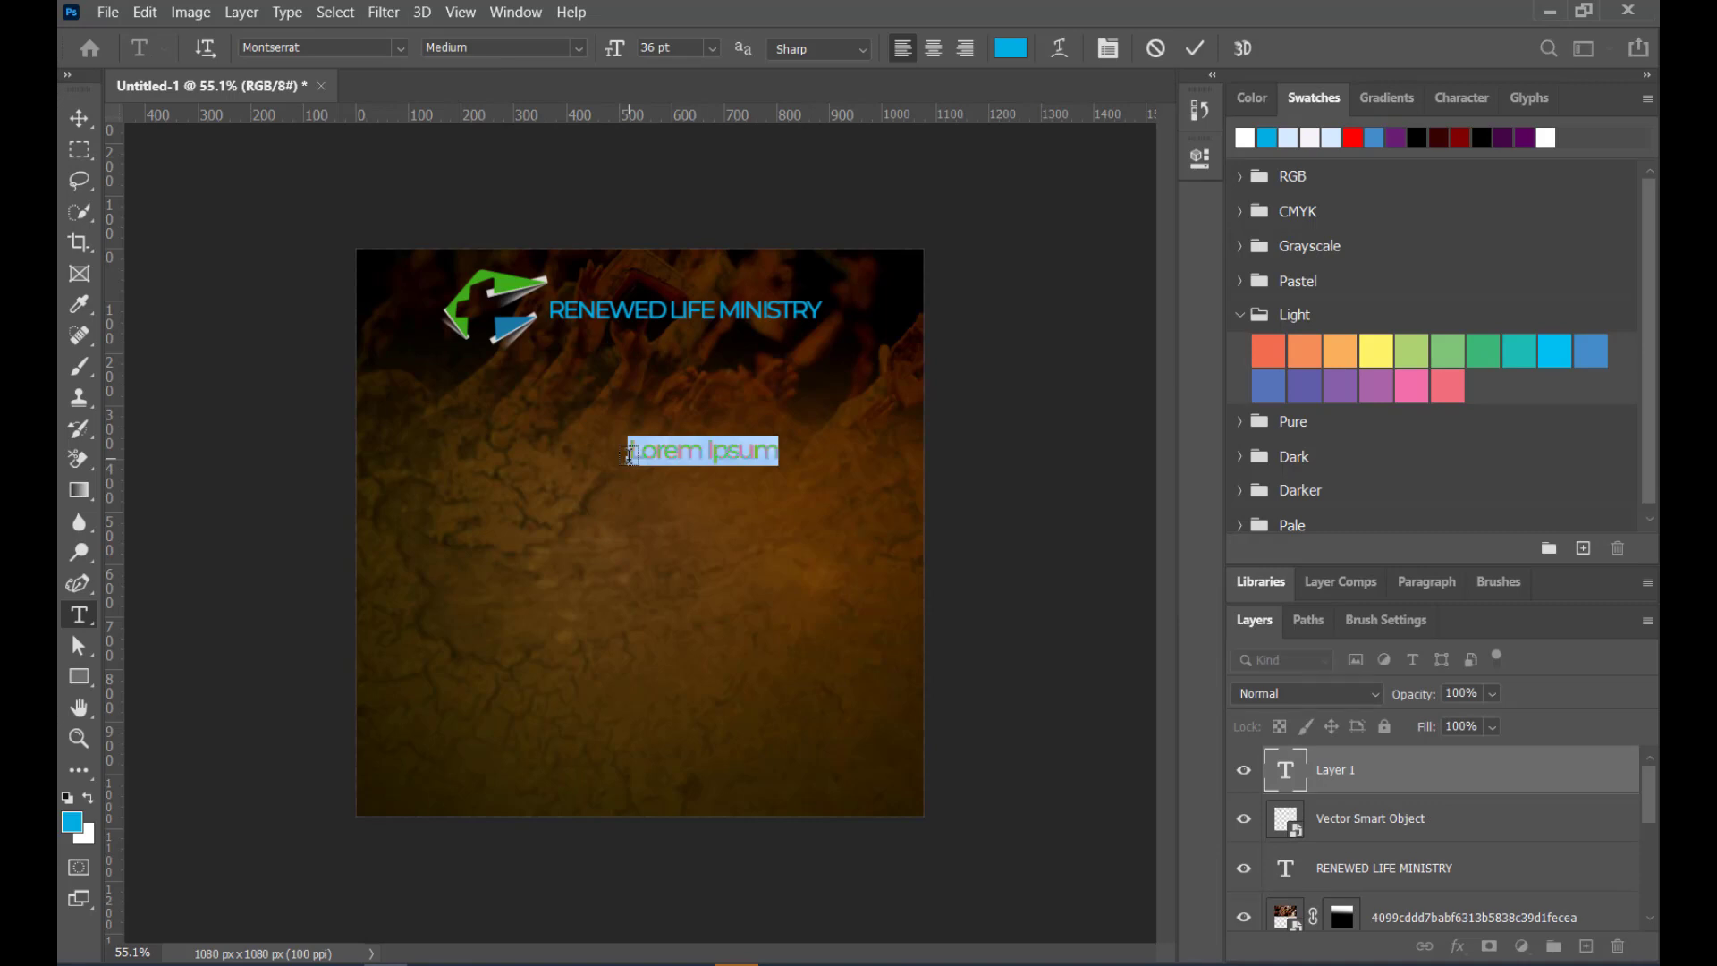
pyautogui.write('e')
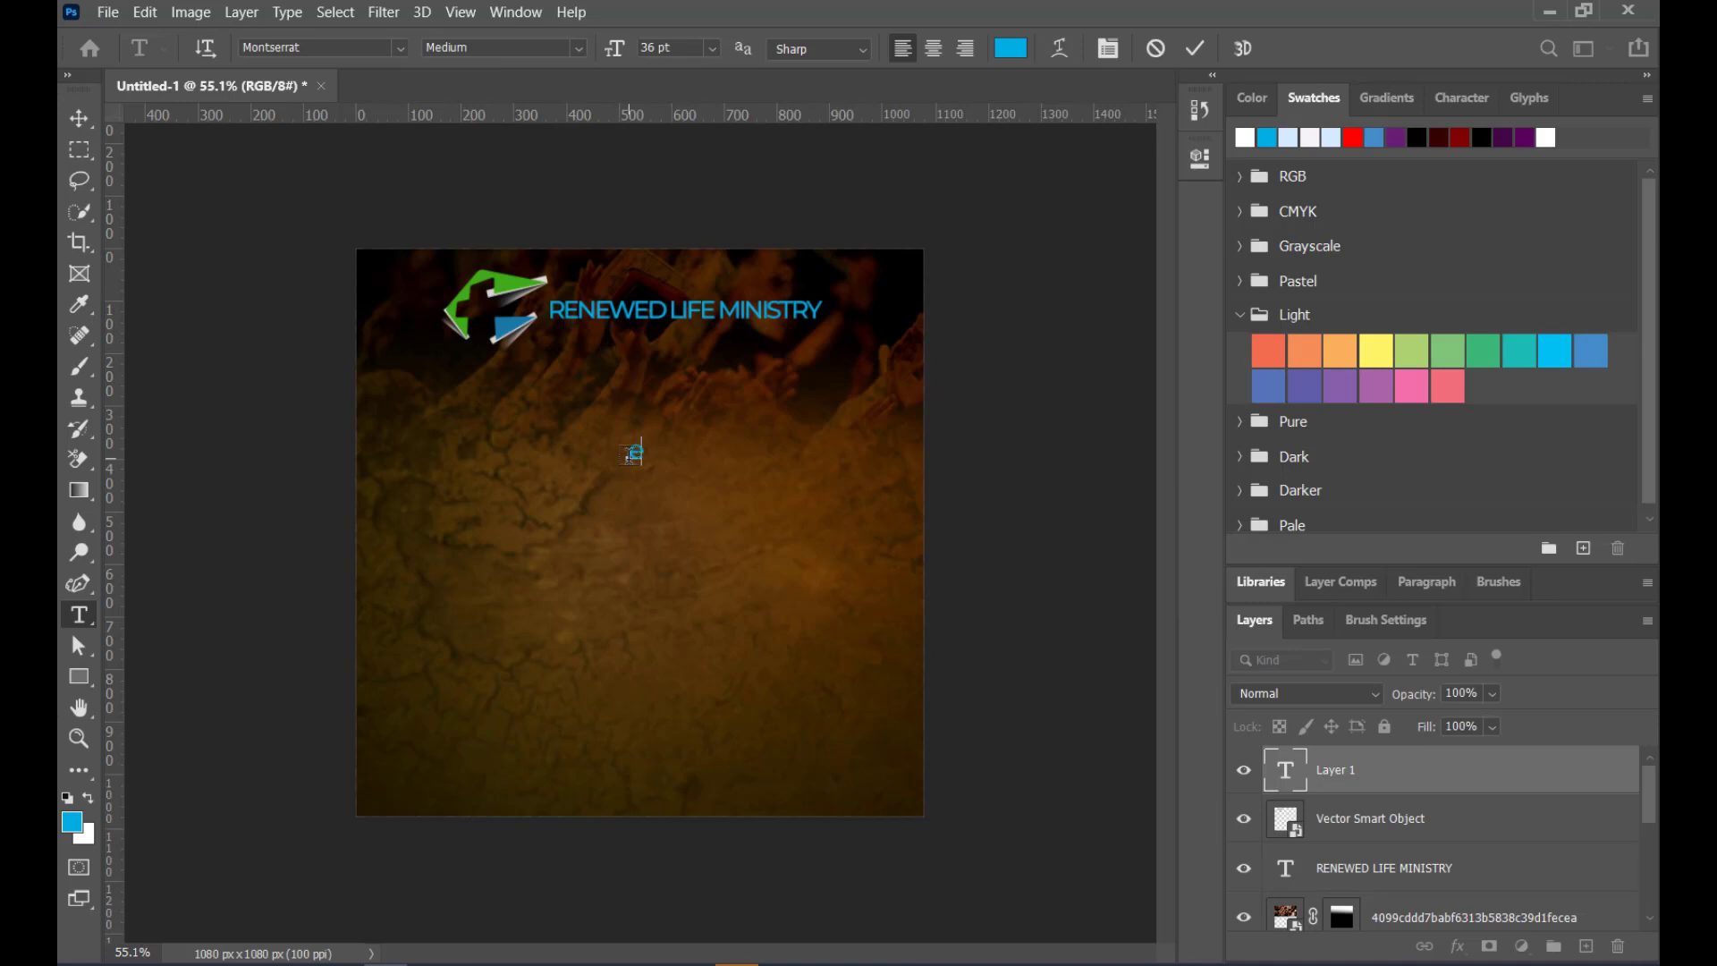
pyautogui.press('BackSpace')
pyautogui.write('Empowered')
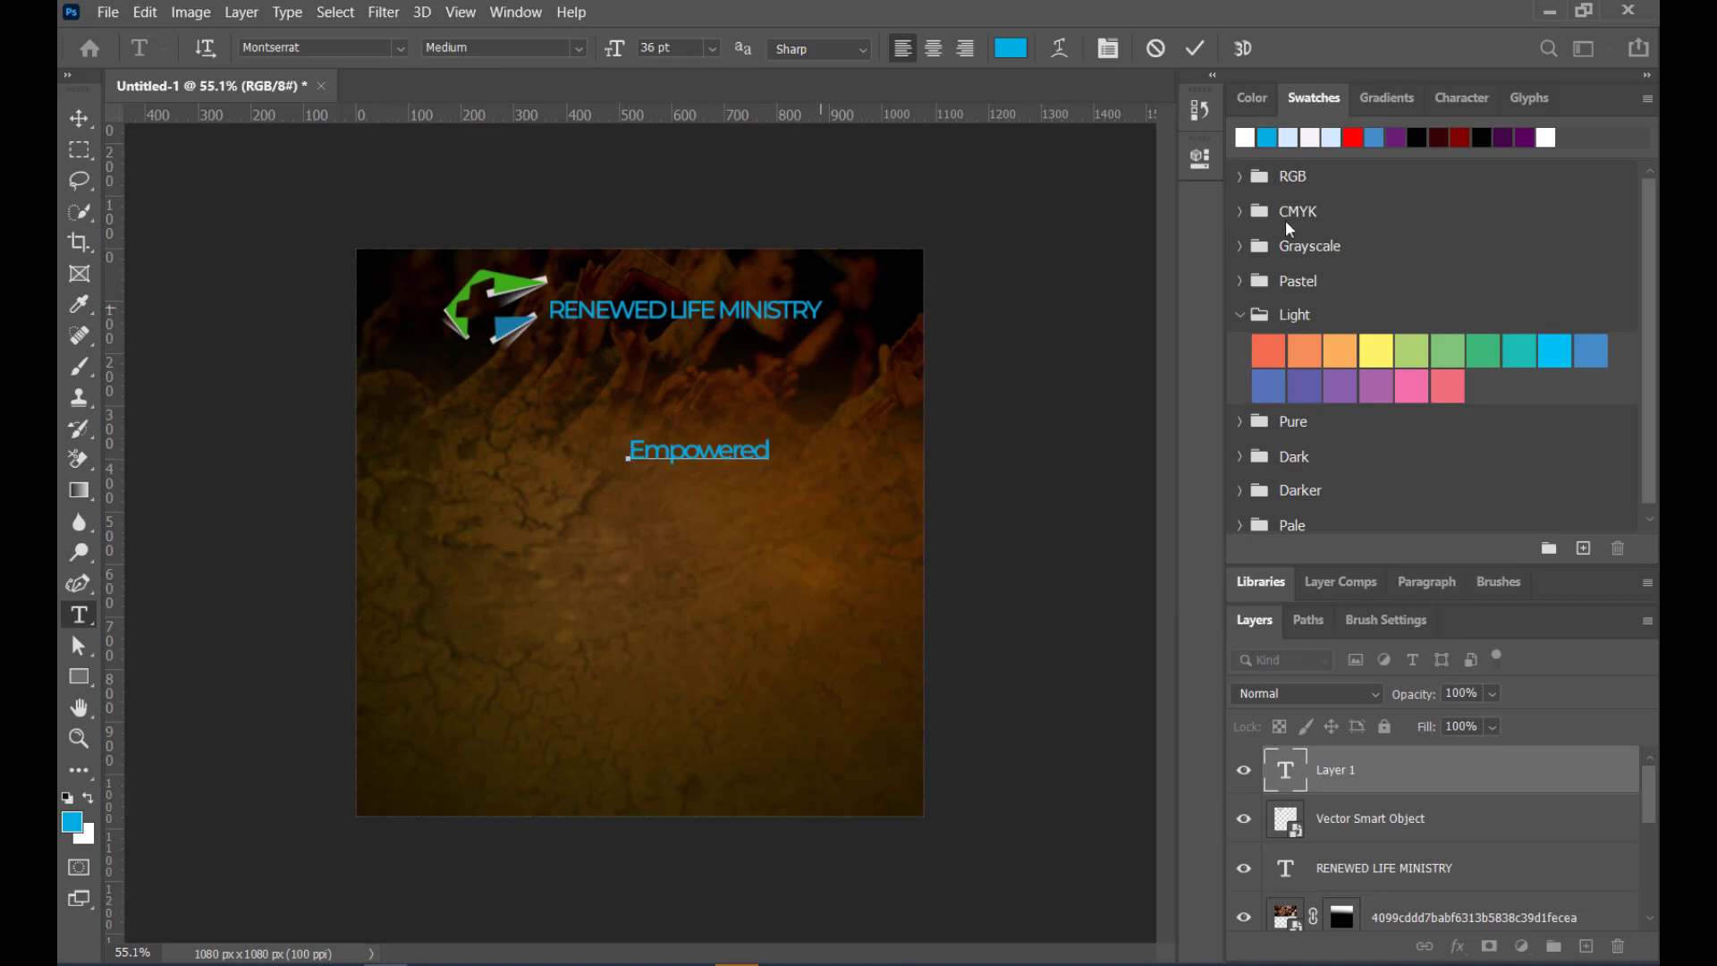
pyautogui.click(1207, 48)
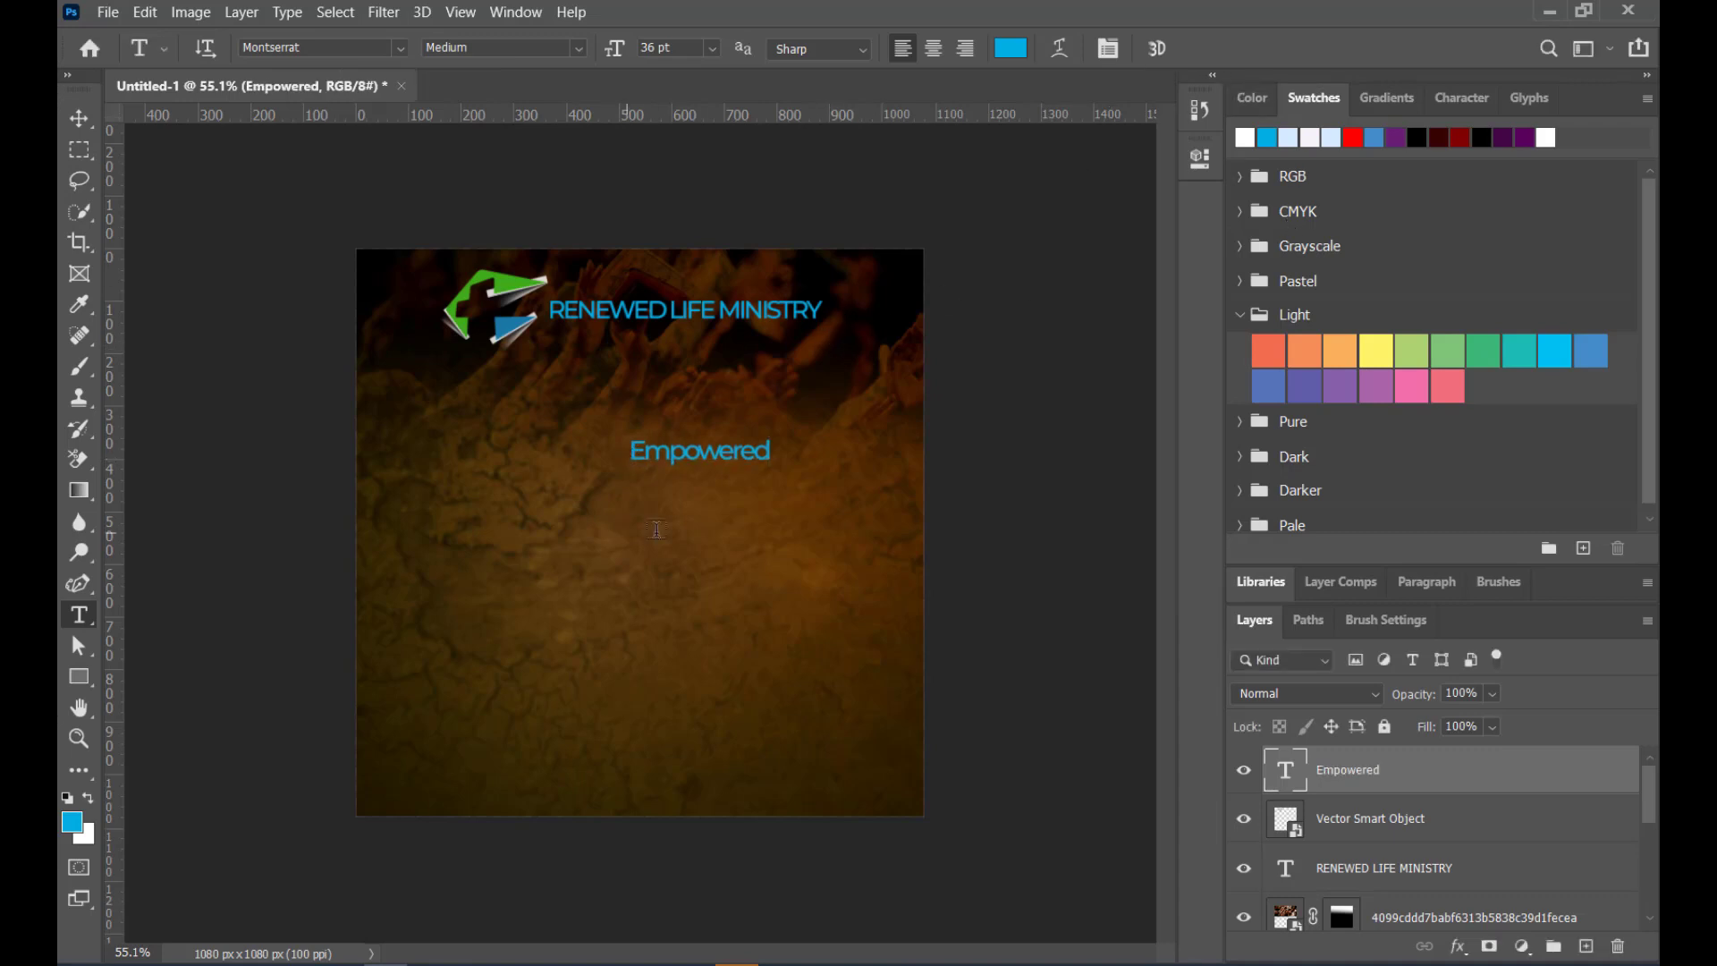
# Enlarge the "Empowered" text to about 138% and place it toward the poster's right side, below the heading
pyautogui.click(80, 119)
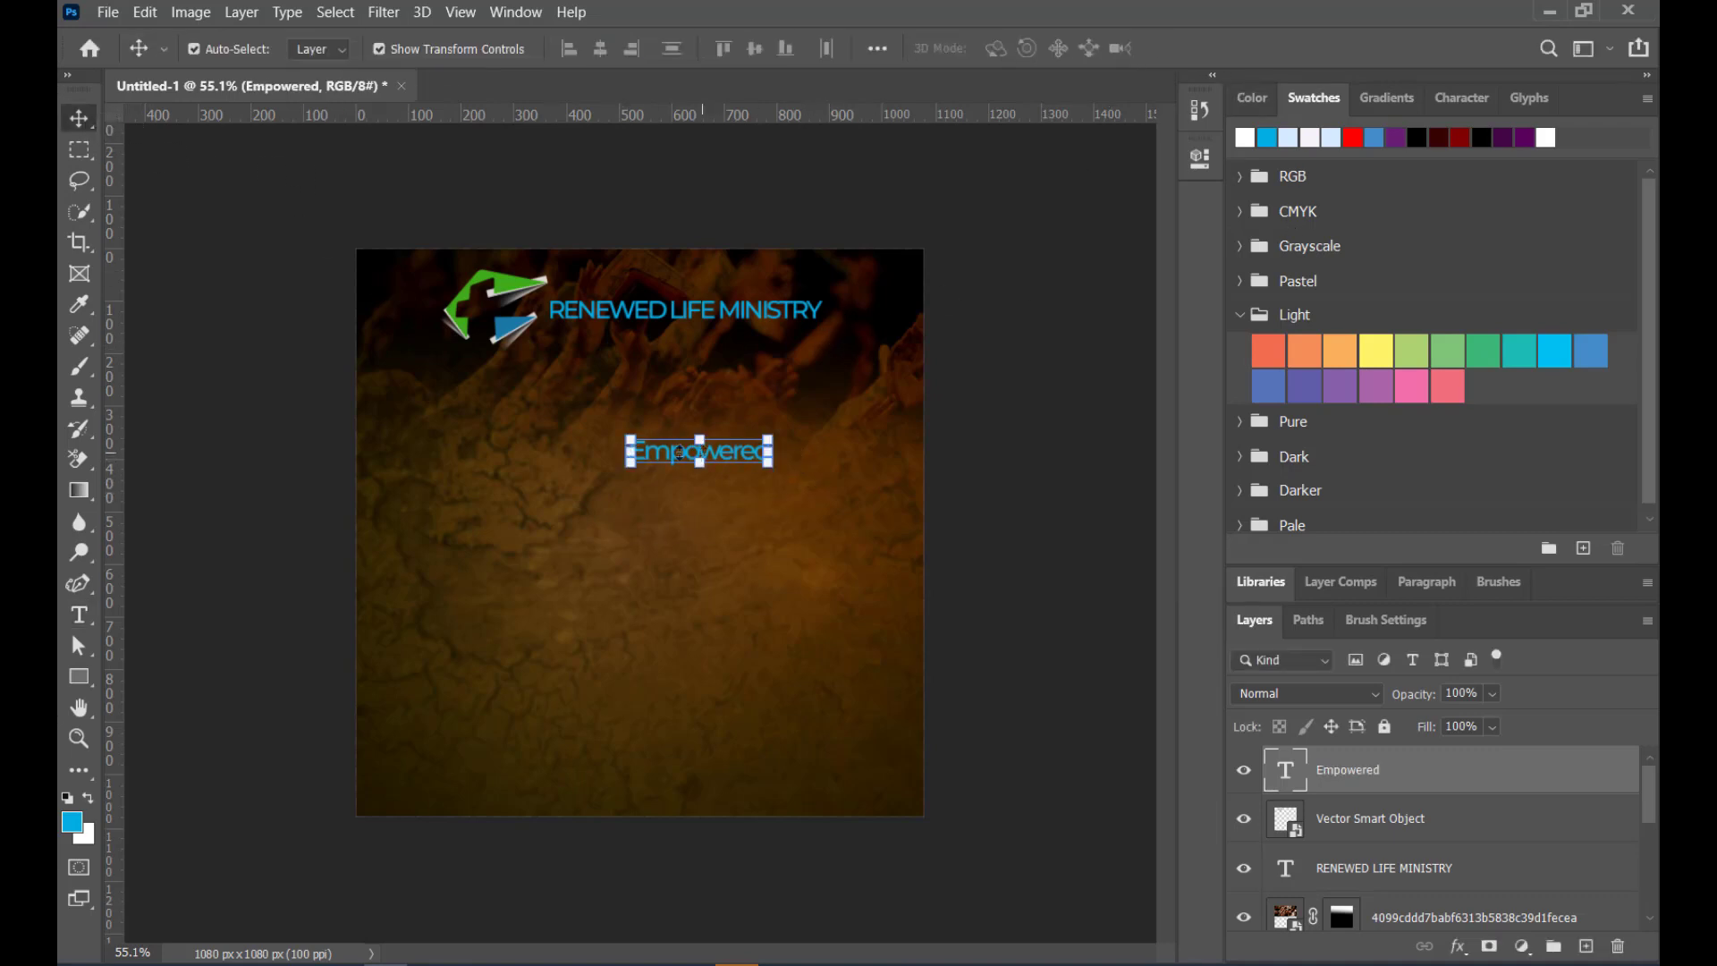
pyautogui.moveTo(628, 462); pyautogui.dragTo(573, 475)
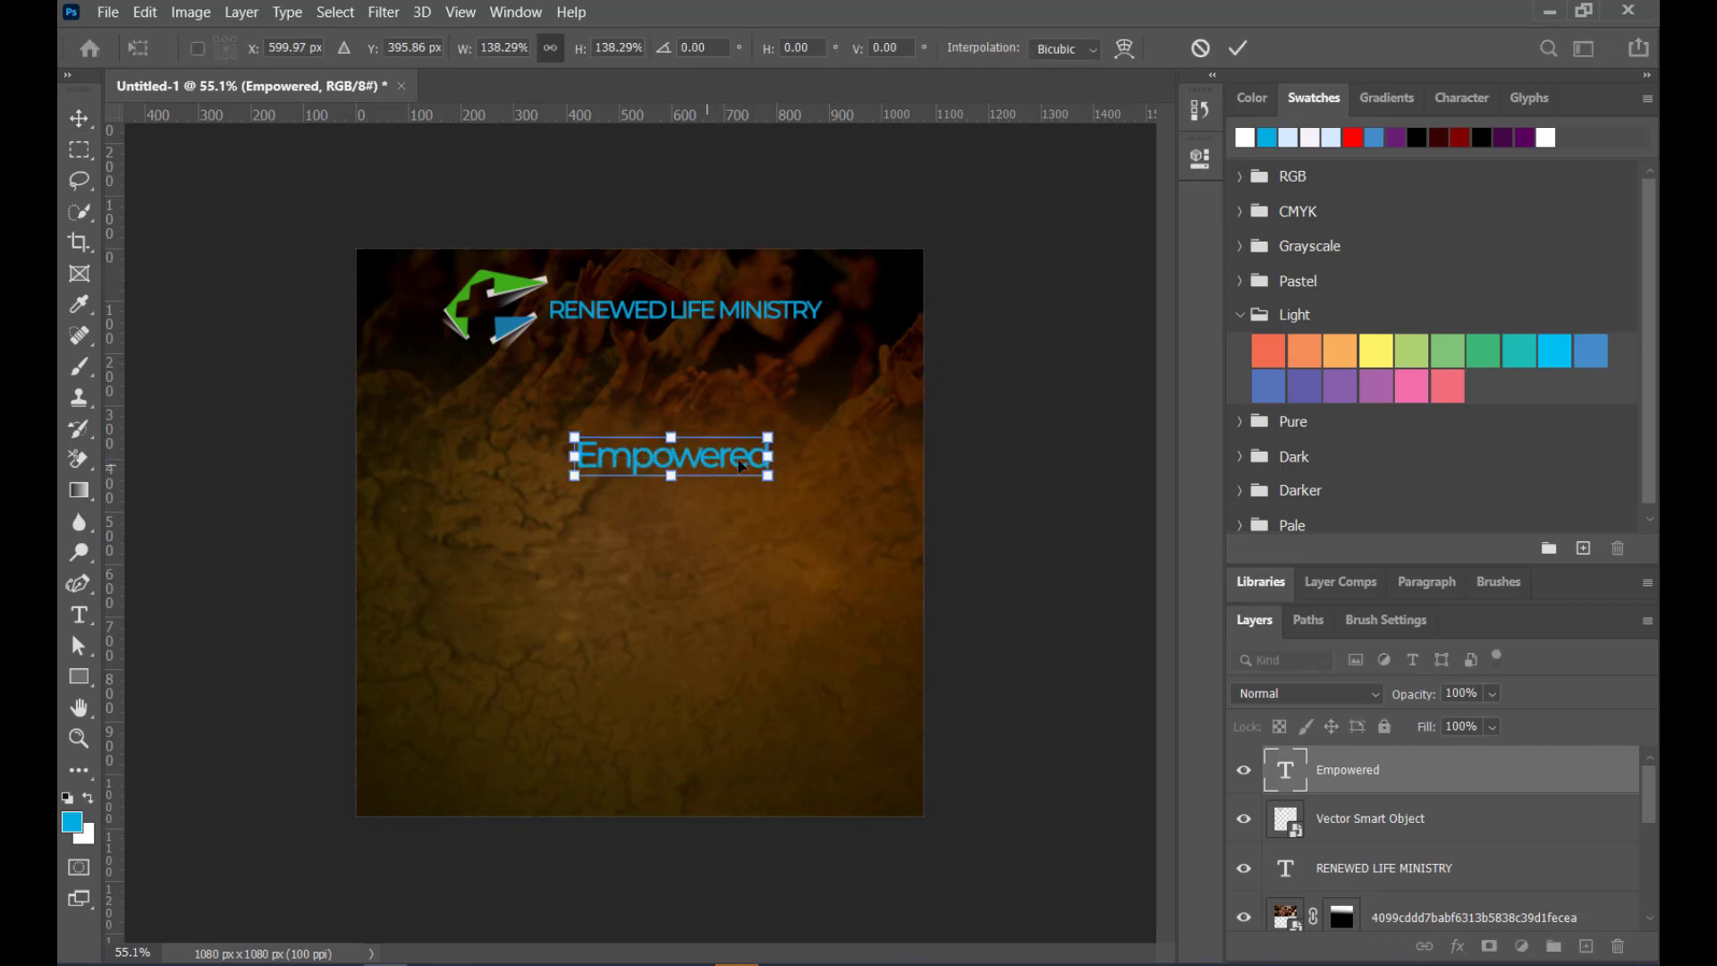
pyautogui.moveTo(710, 471); pyautogui.dragTo(801, 421)
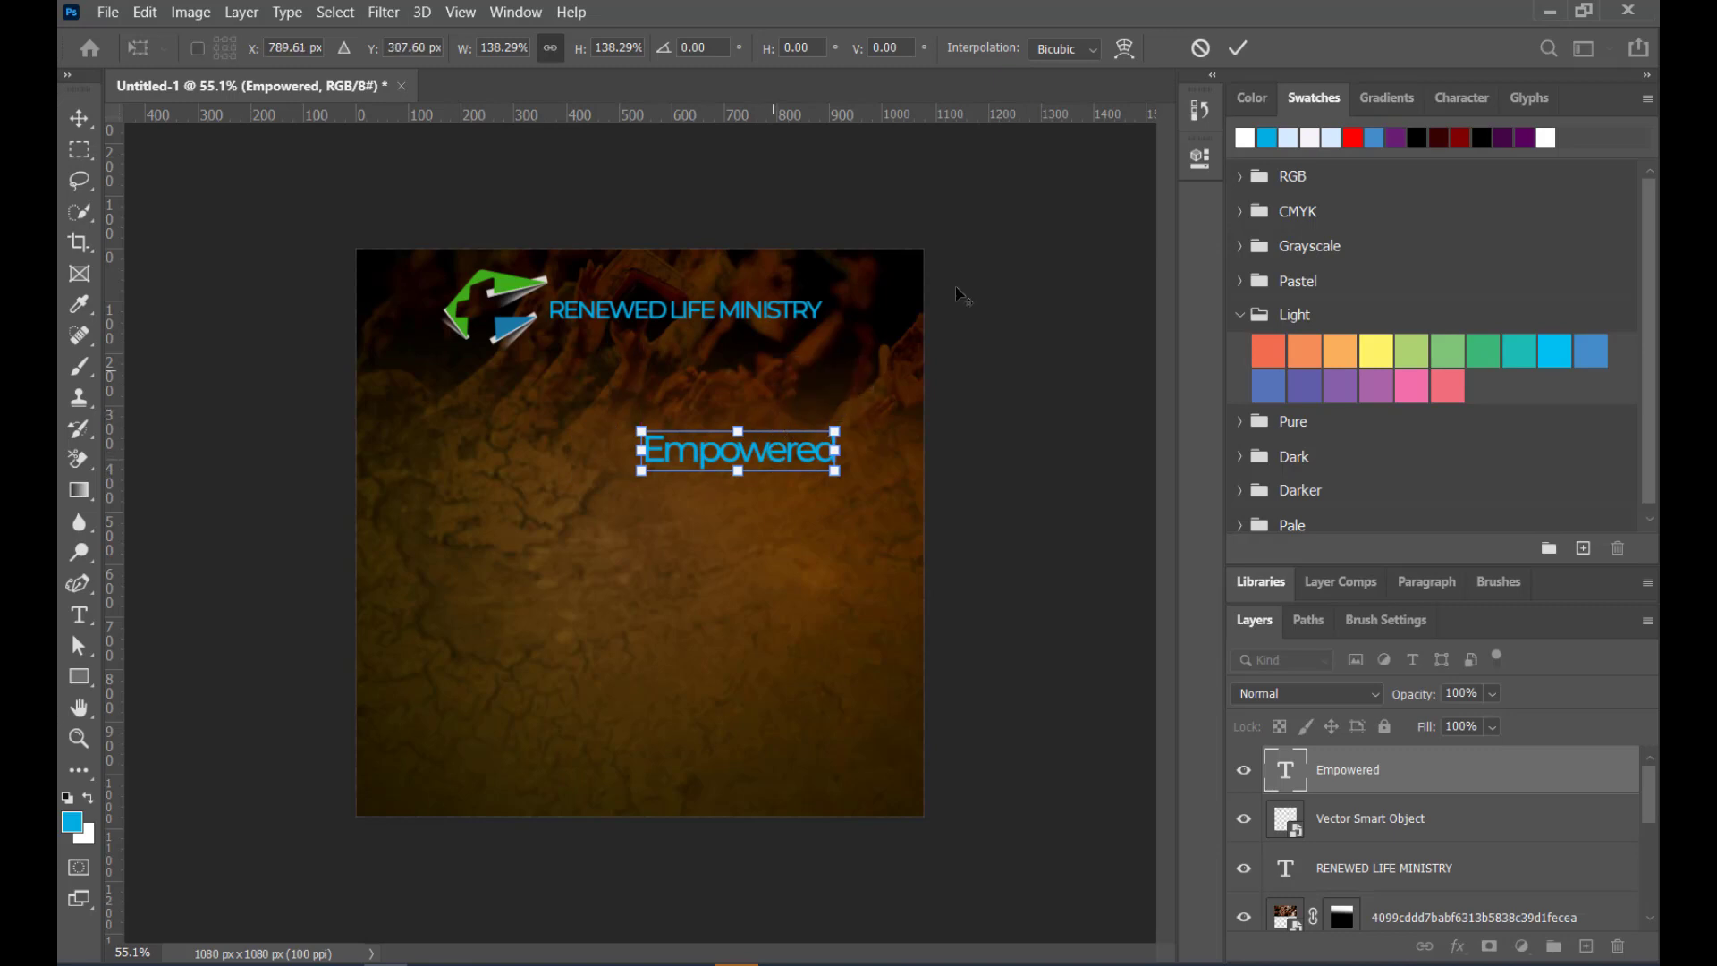
pyautogui.click(1237, 47)
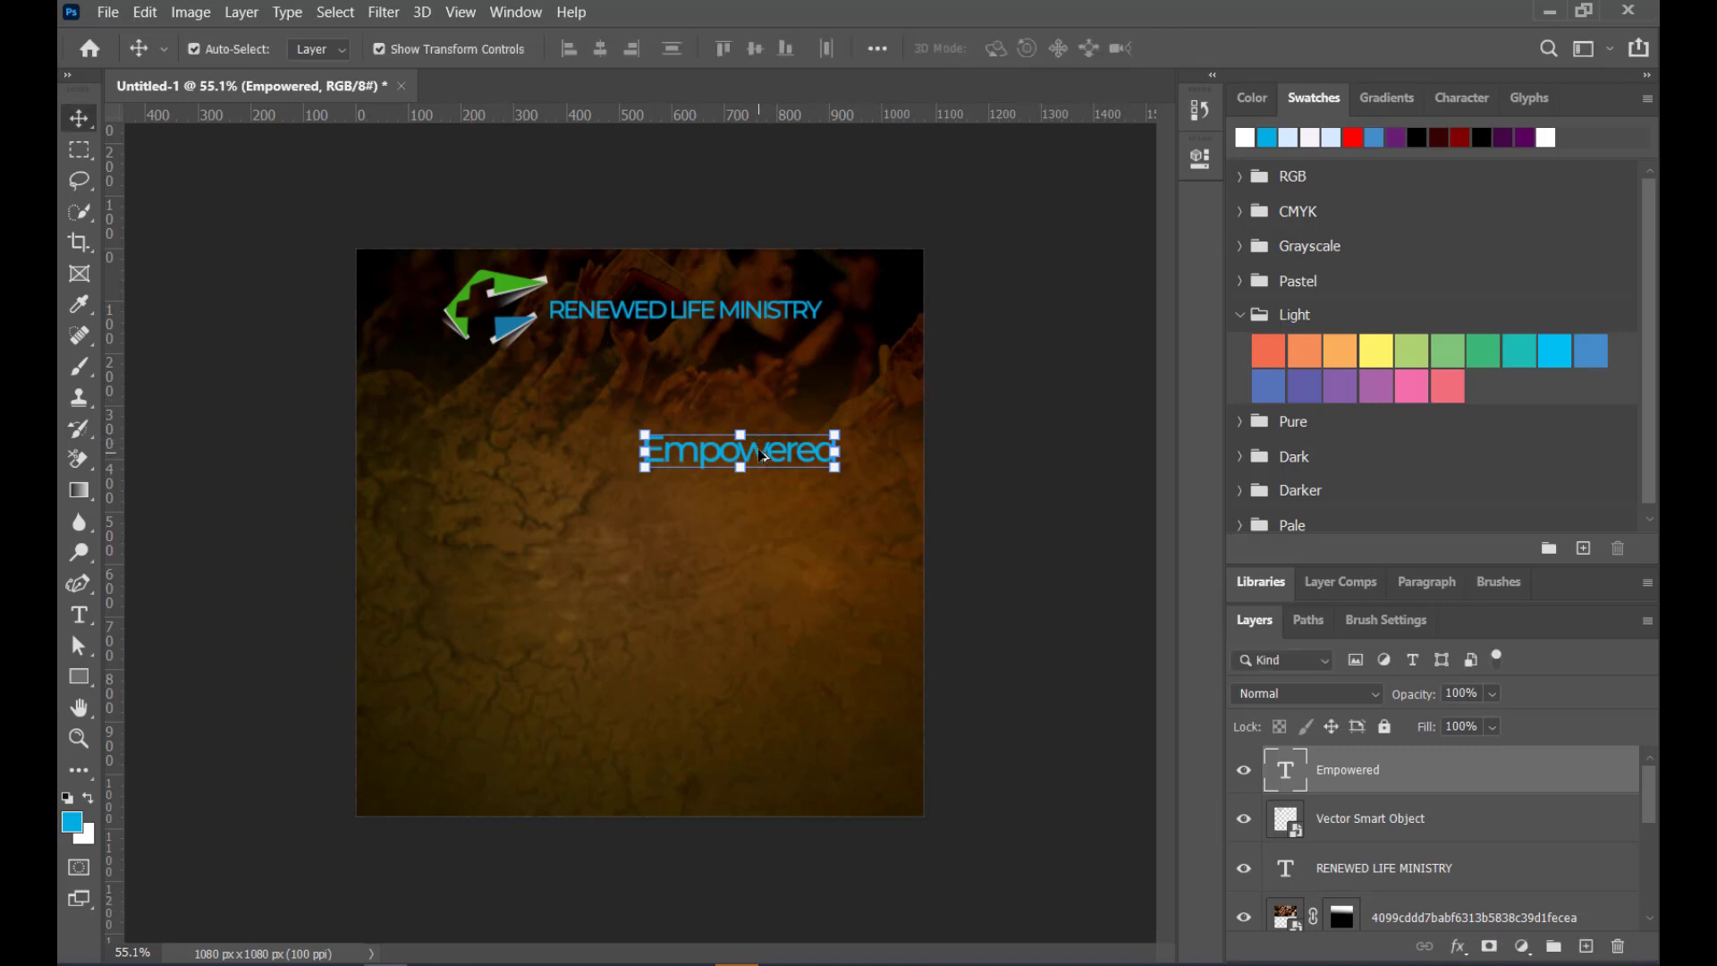
# Duplicate the "Empowered" text directly above itself and change the copy's wording to "theme:"
pyautogui.moveTo(760, 459); pyautogui.dragTo(760, 410)
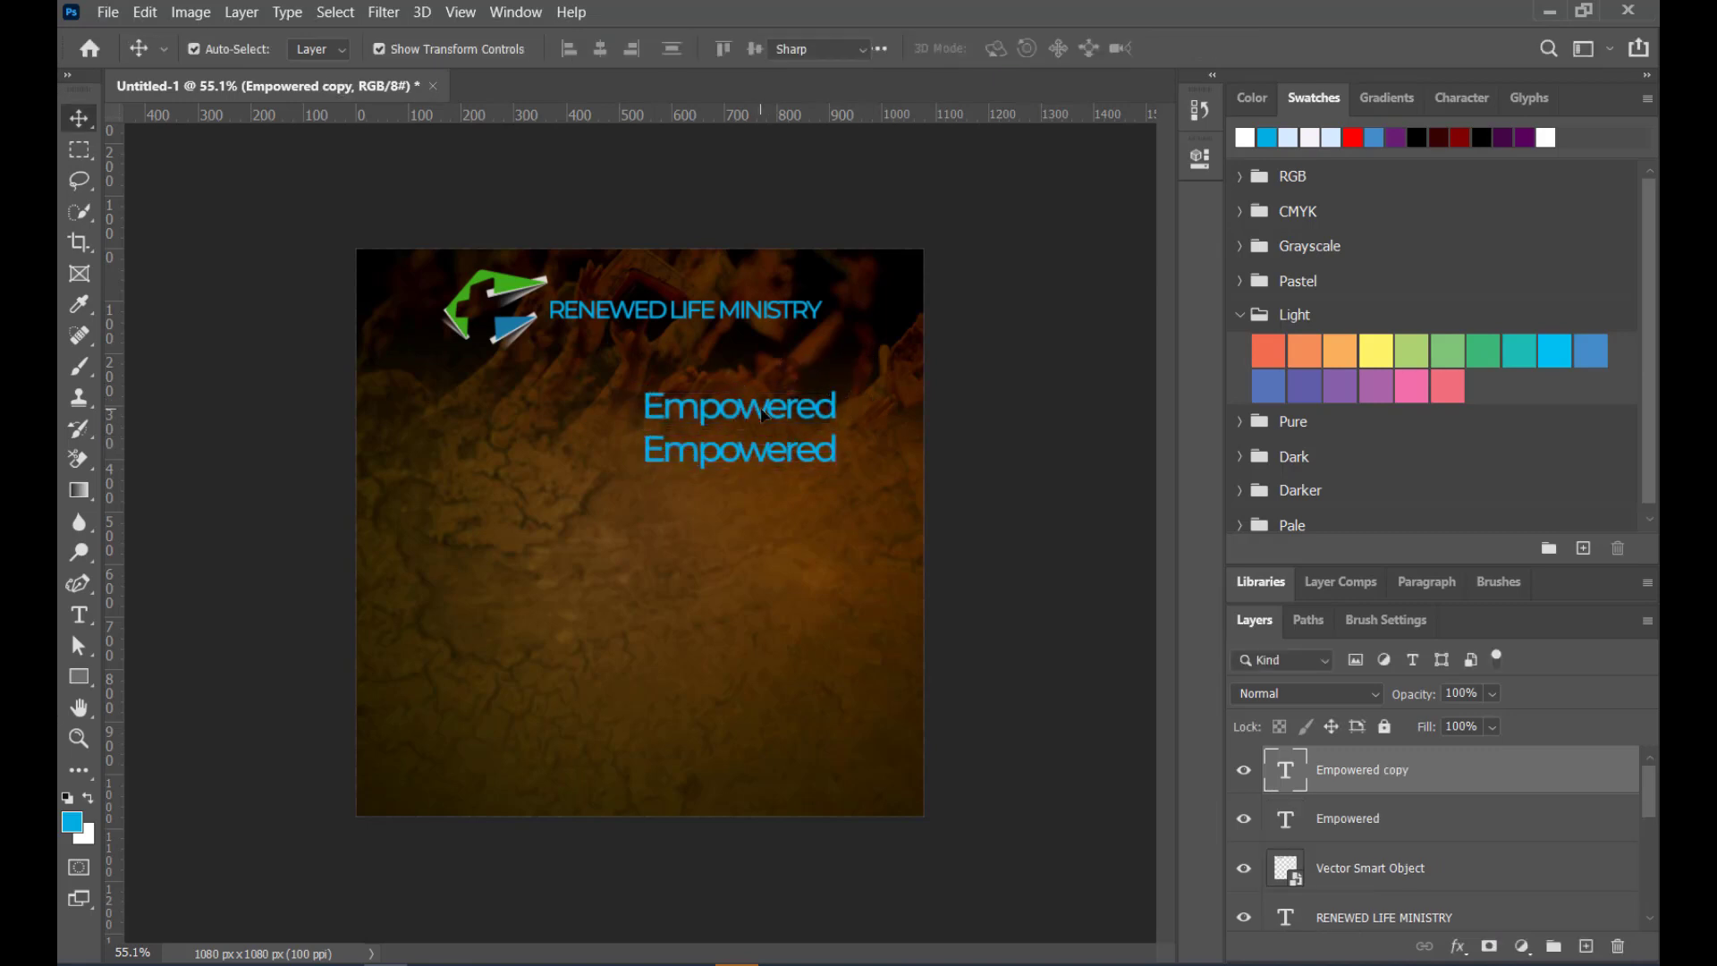
pyautogui.doubleClick(760, 410)
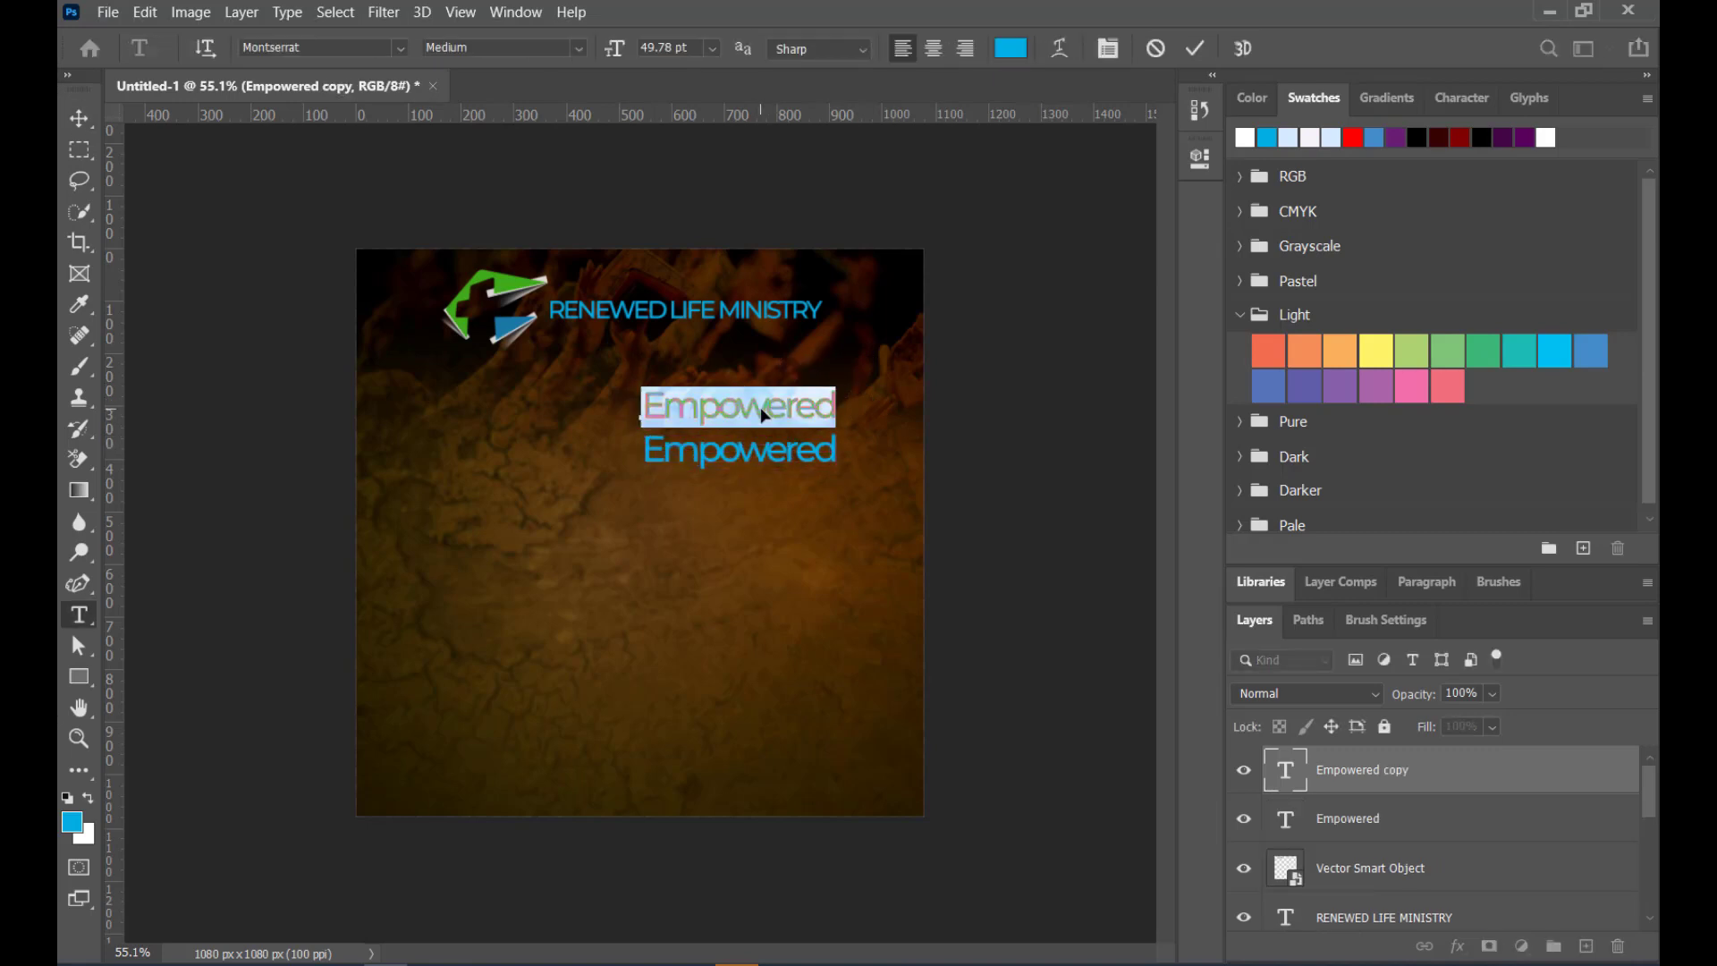
pyautogui.write('theme')
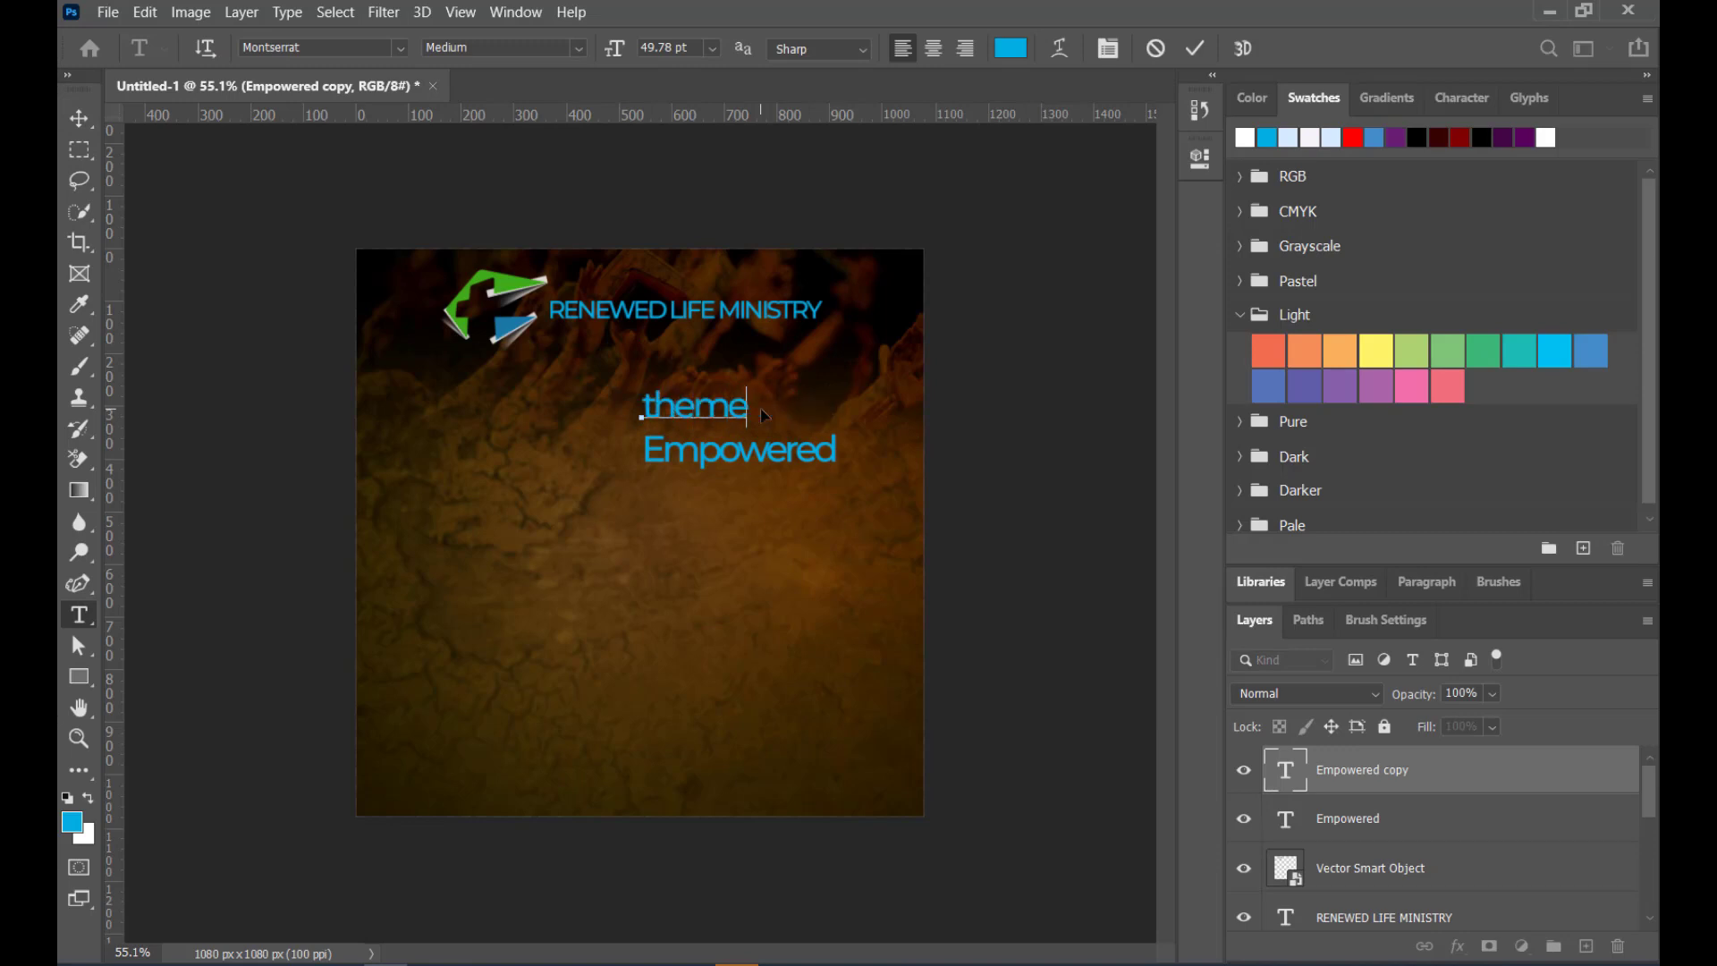
pyautogui.write(':')
pyautogui.click(1194, 48)
# Set the "theme:" text's tracking to 340 and its Montserrat font style to Light
pyautogui.click(1198, 158)
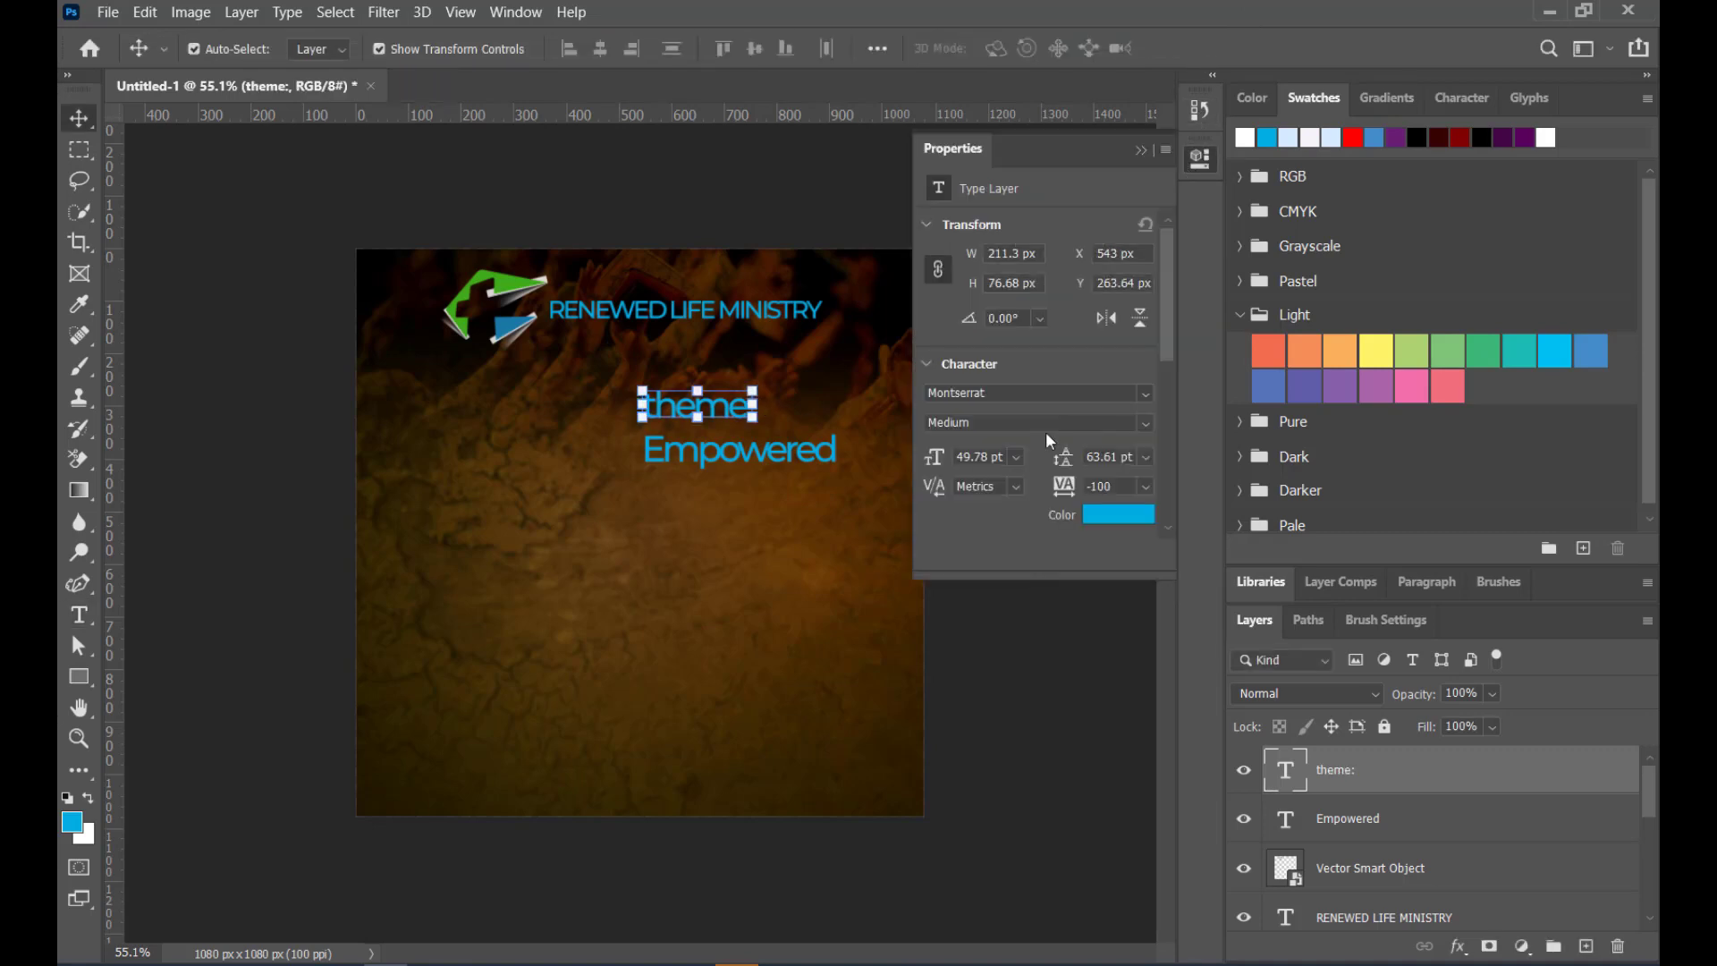
pyautogui.moveTo(1076, 497); pyautogui.dragTo(1089, 490)
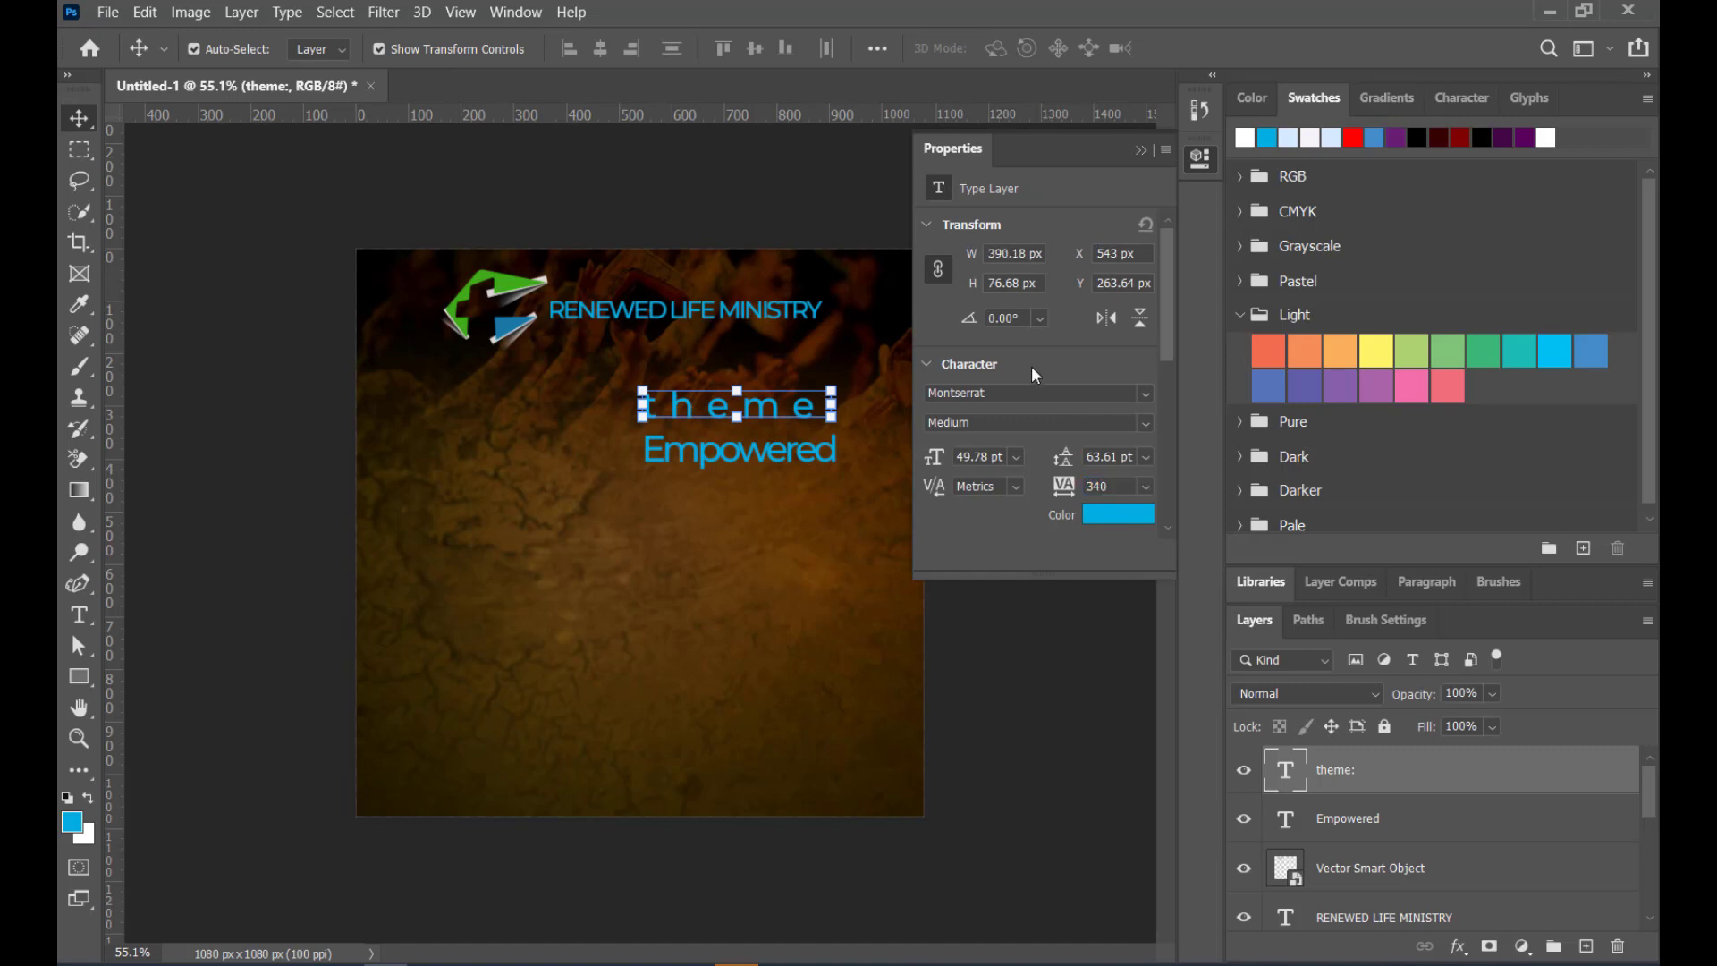
pyautogui.click(1146, 422)
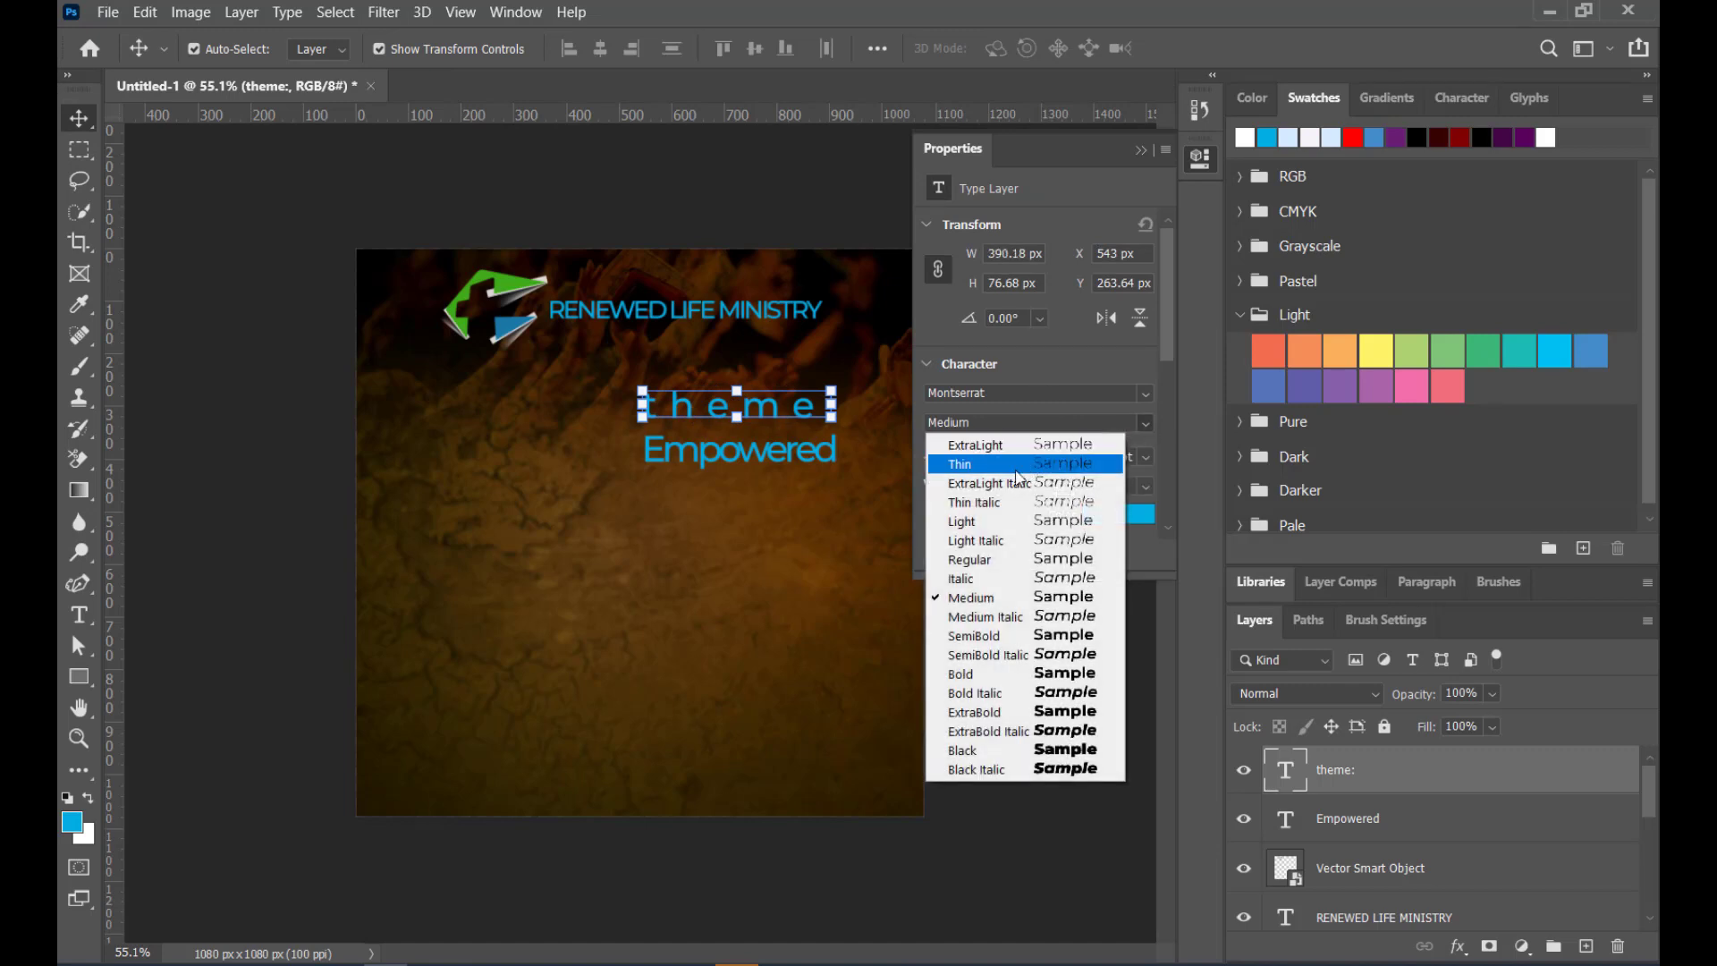
pyautogui.click(1023, 409)
pyautogui.click(1145, 421)
pyautogui.click(1002, 525)
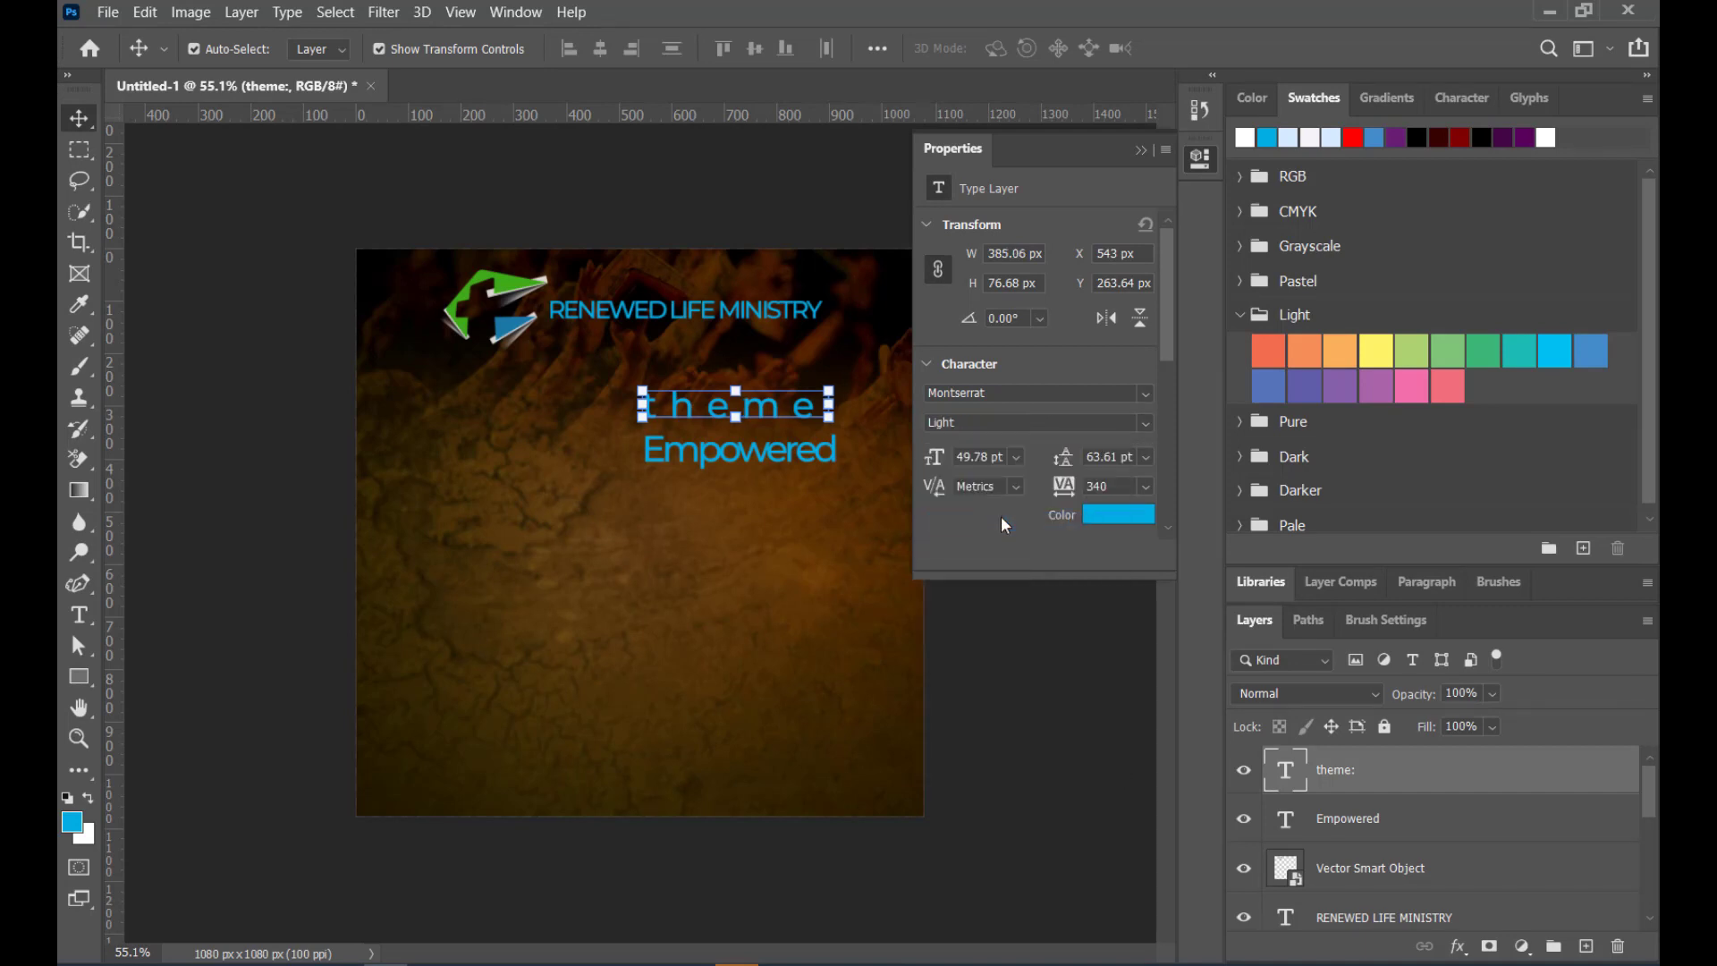
pyautogui.click(1140, 150)
pyautogui.click(999, 493)
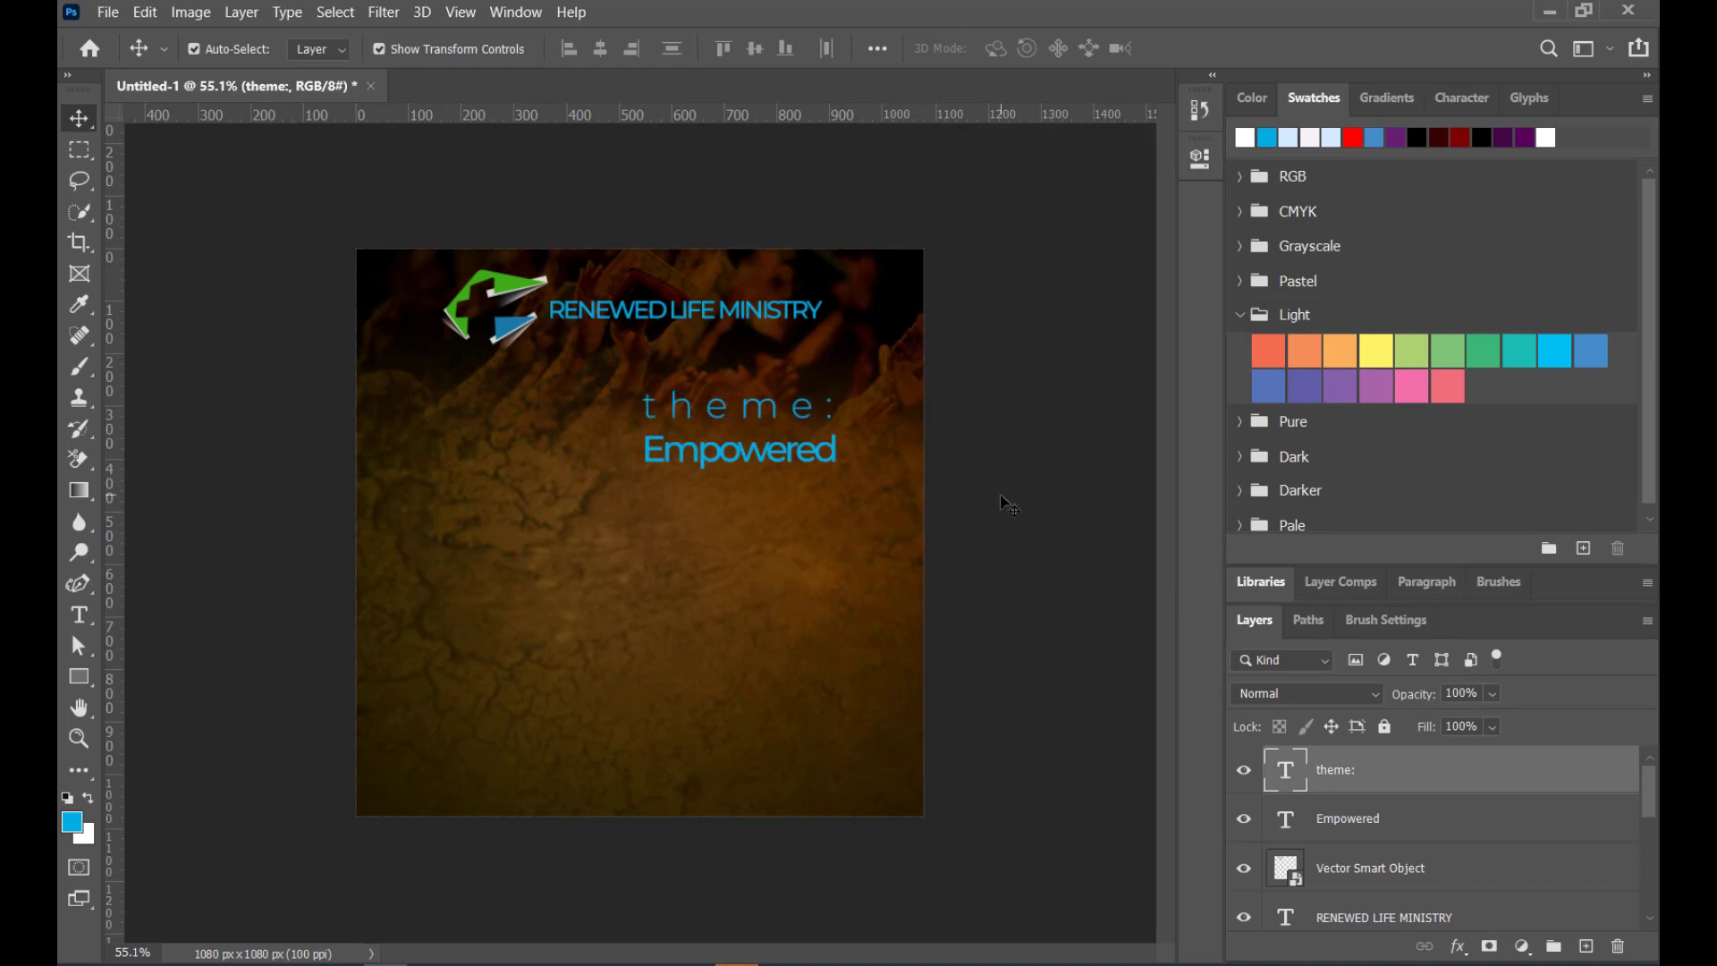
# Recolor the "theme:" text white
pyautogui.click(751, 413)
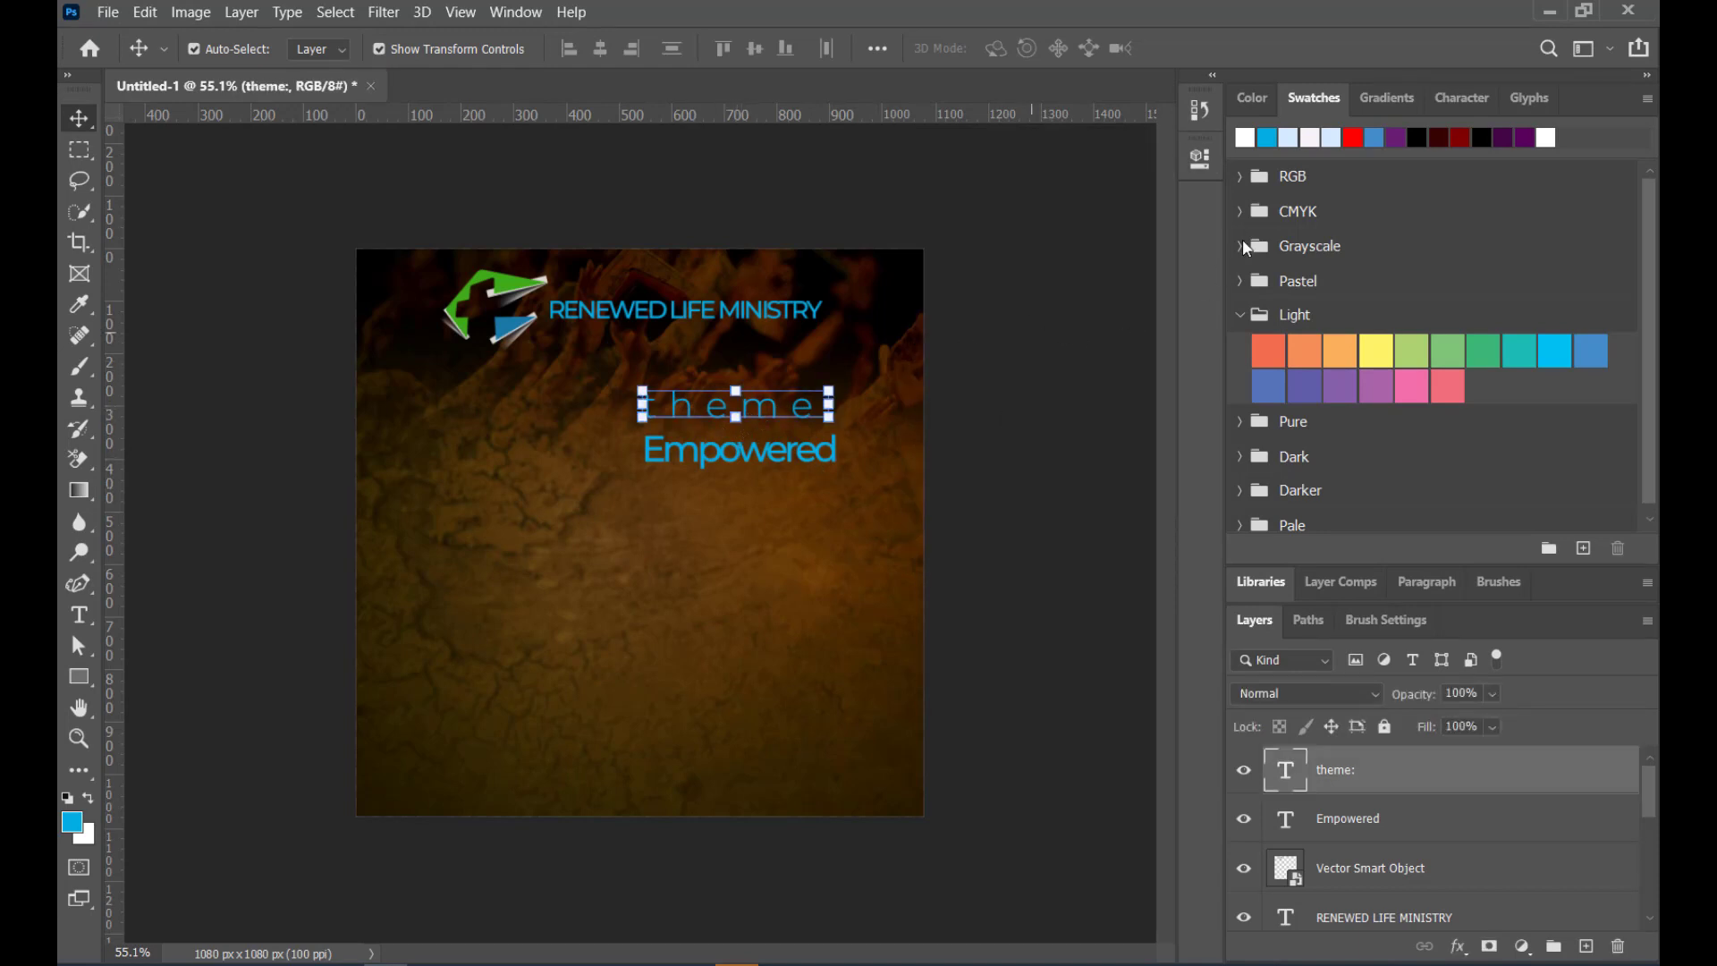
pyautogui.click(1245, 136)
pyautogui.click(762, 429)
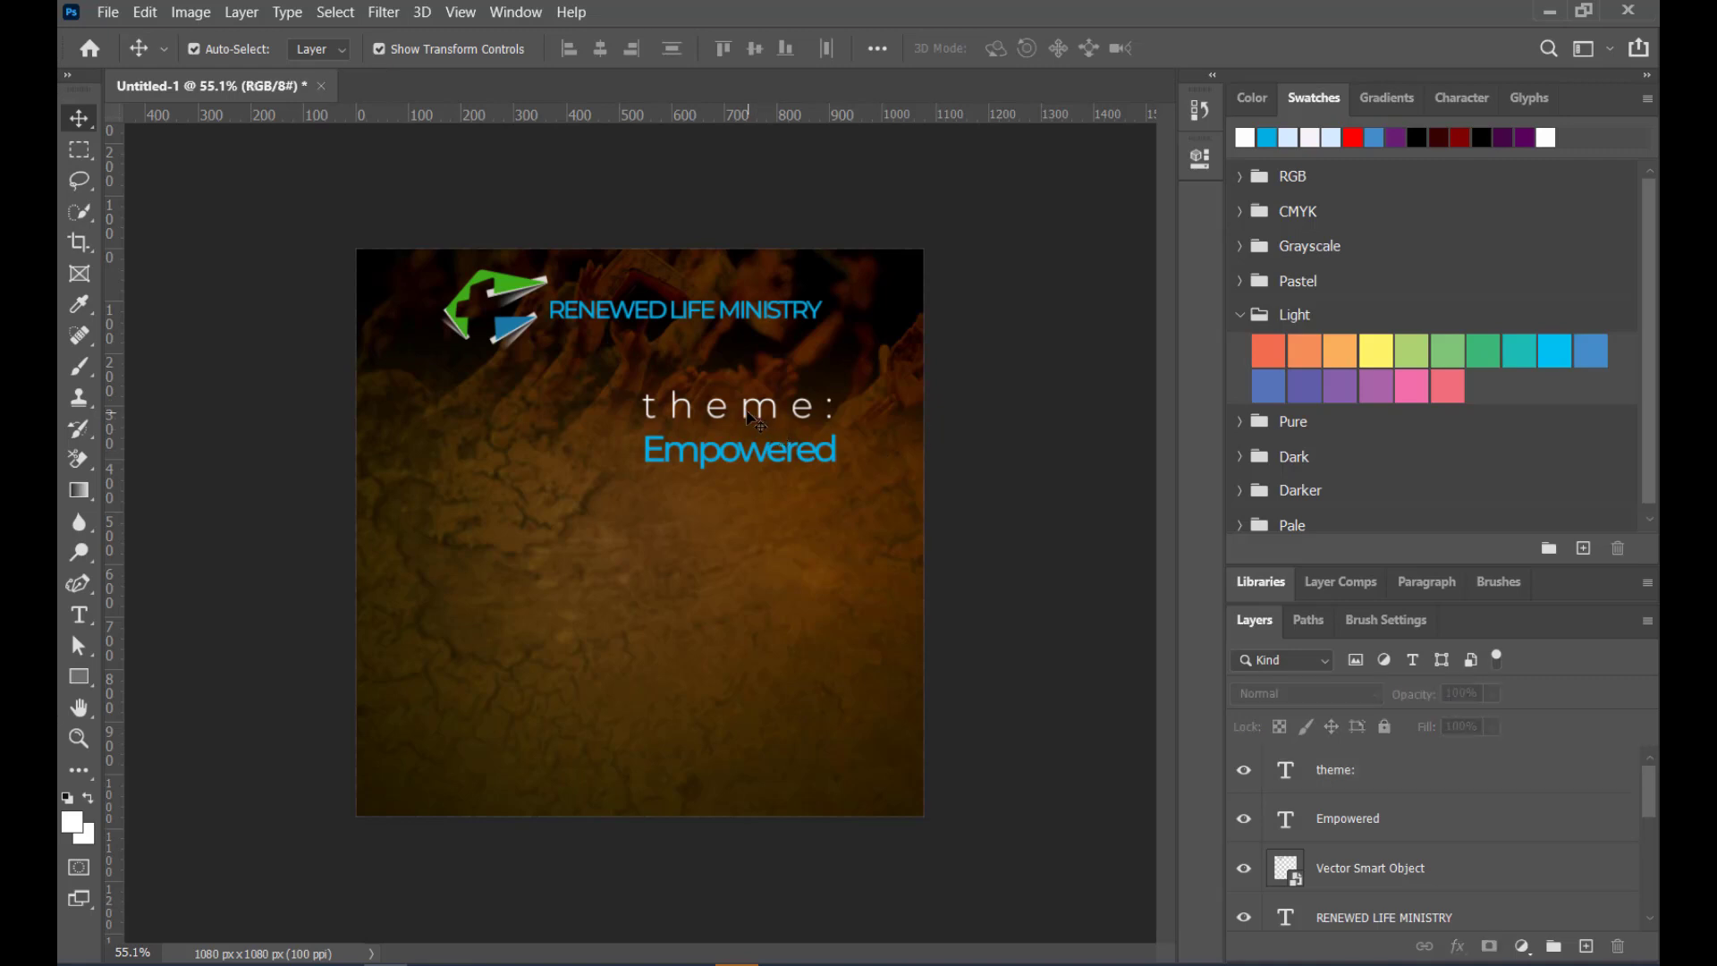
# Scale the "theme:" text down to about 76%, keeping its left edge aligned with "Empowered"
pyautogui.click(758, 416)
pyautogui.hotkey('ctrl', 't')
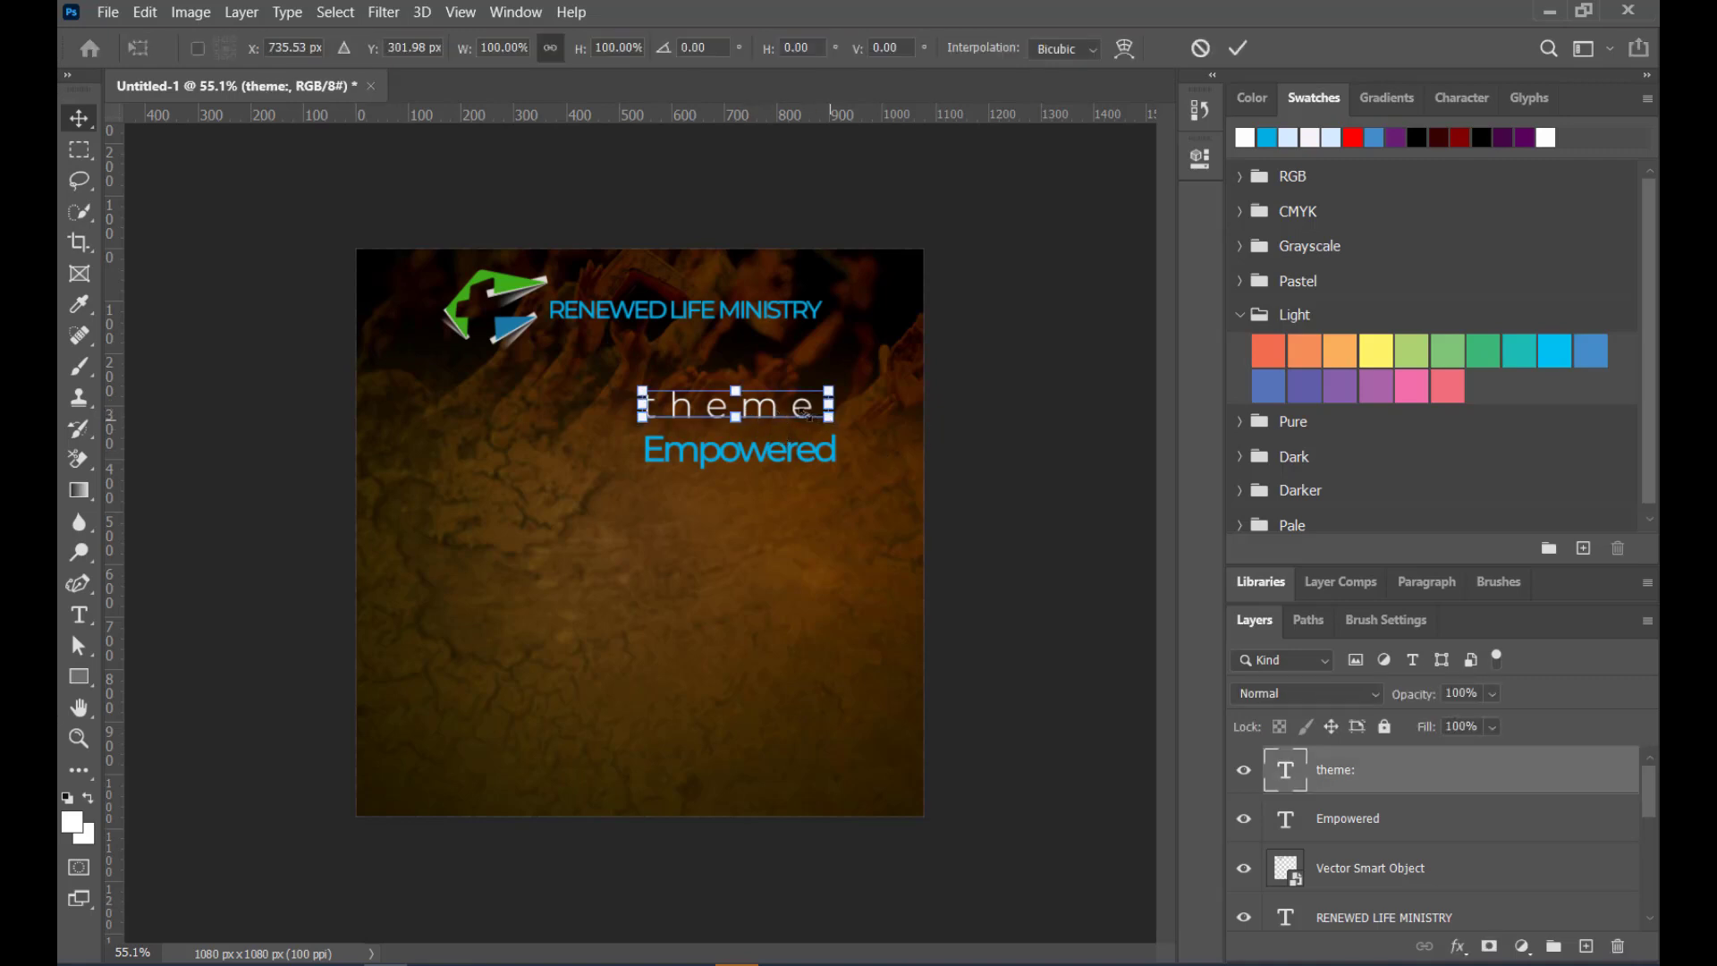
pyautogui.moveTo(790, 409); pyautogui.dragTo(737, 407)
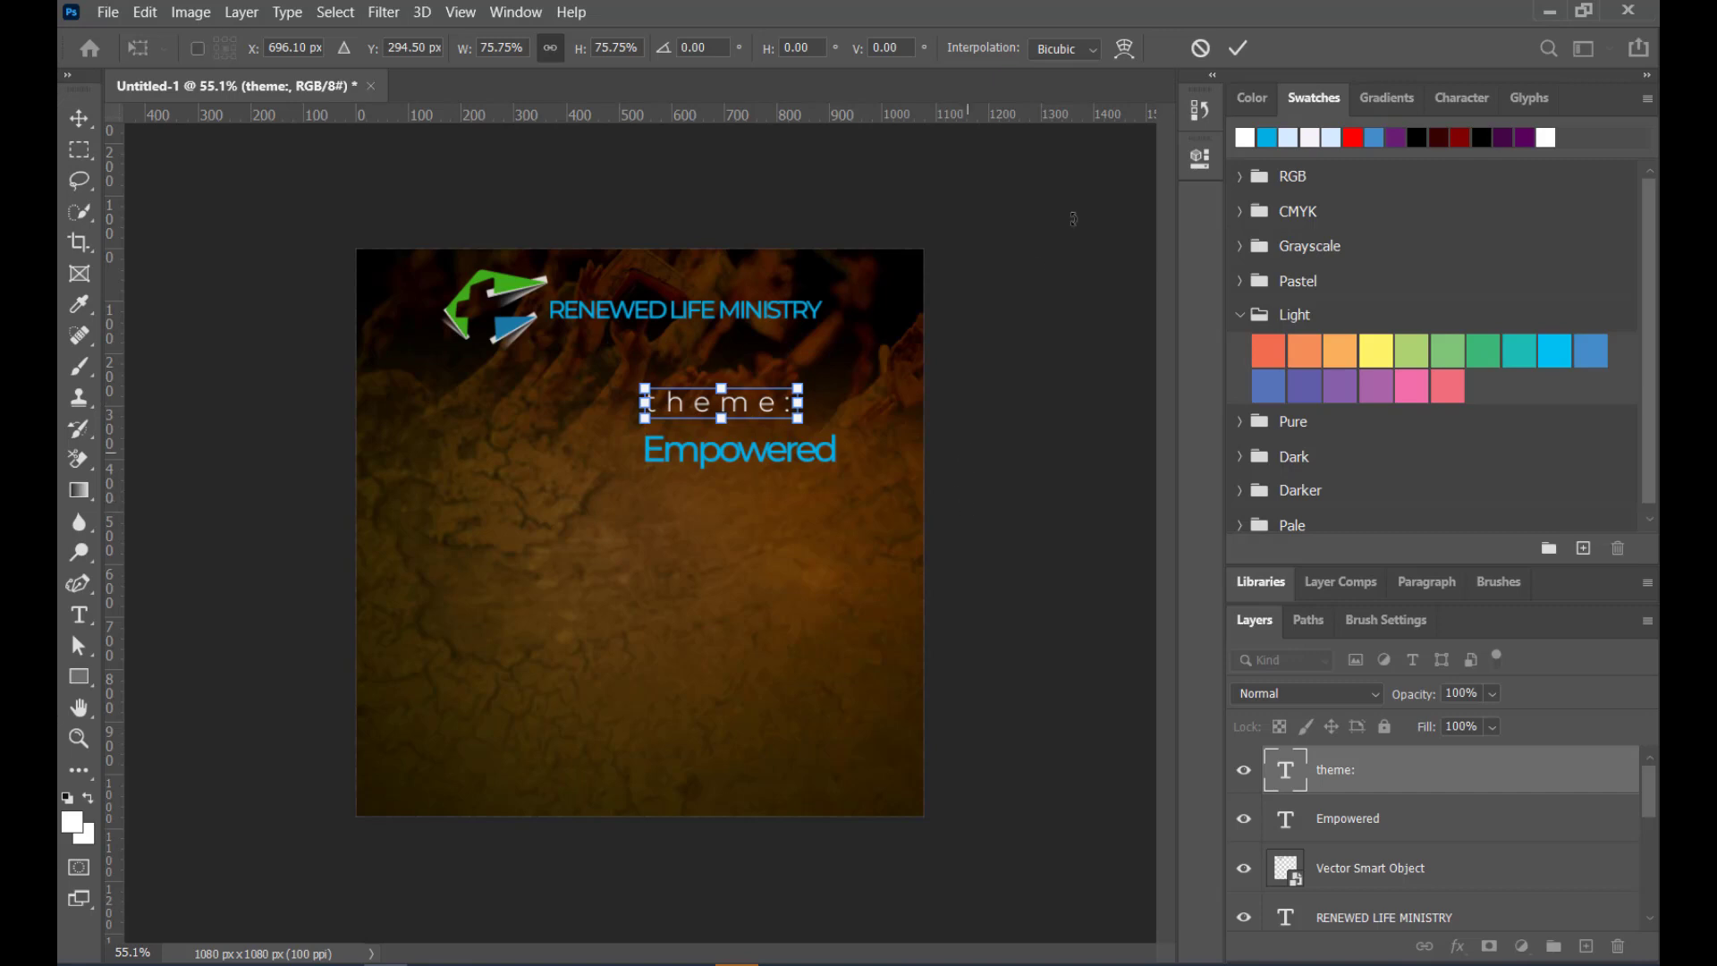
pyautogui.click(1238, 49)
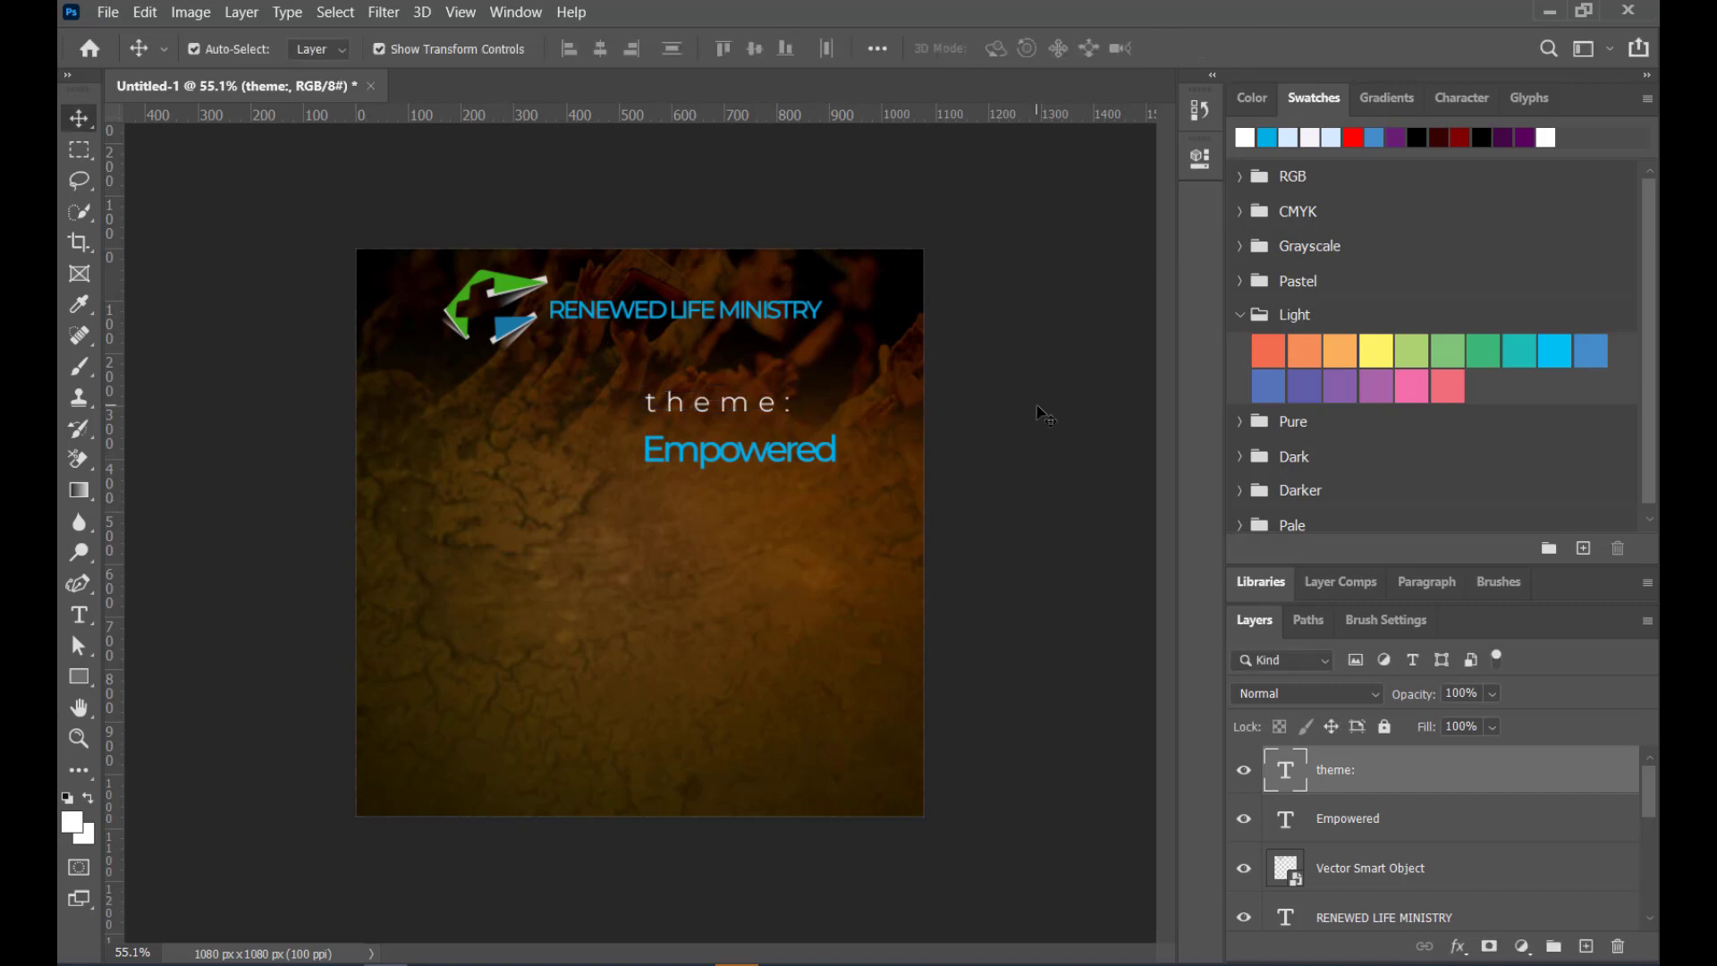
# Nudge the "theme:" text down so it sits closer above "Empowered"
pyautogui.click(988, 494)
pyautogui.click(769, 414)
pyautogui.press('Down')
pyautogui.press('Down')
pyautogui.press('Down')
pyautogui.press('Down')
pyautogui.press('Down')
pyautogui.press('Down')
pyautogui.press('Down')
pyautogui.press('Down')
pyautogui.press('Down')
pyautogui.press('Down')
pyautogui.press('Down')
pyautogui.press('Down')
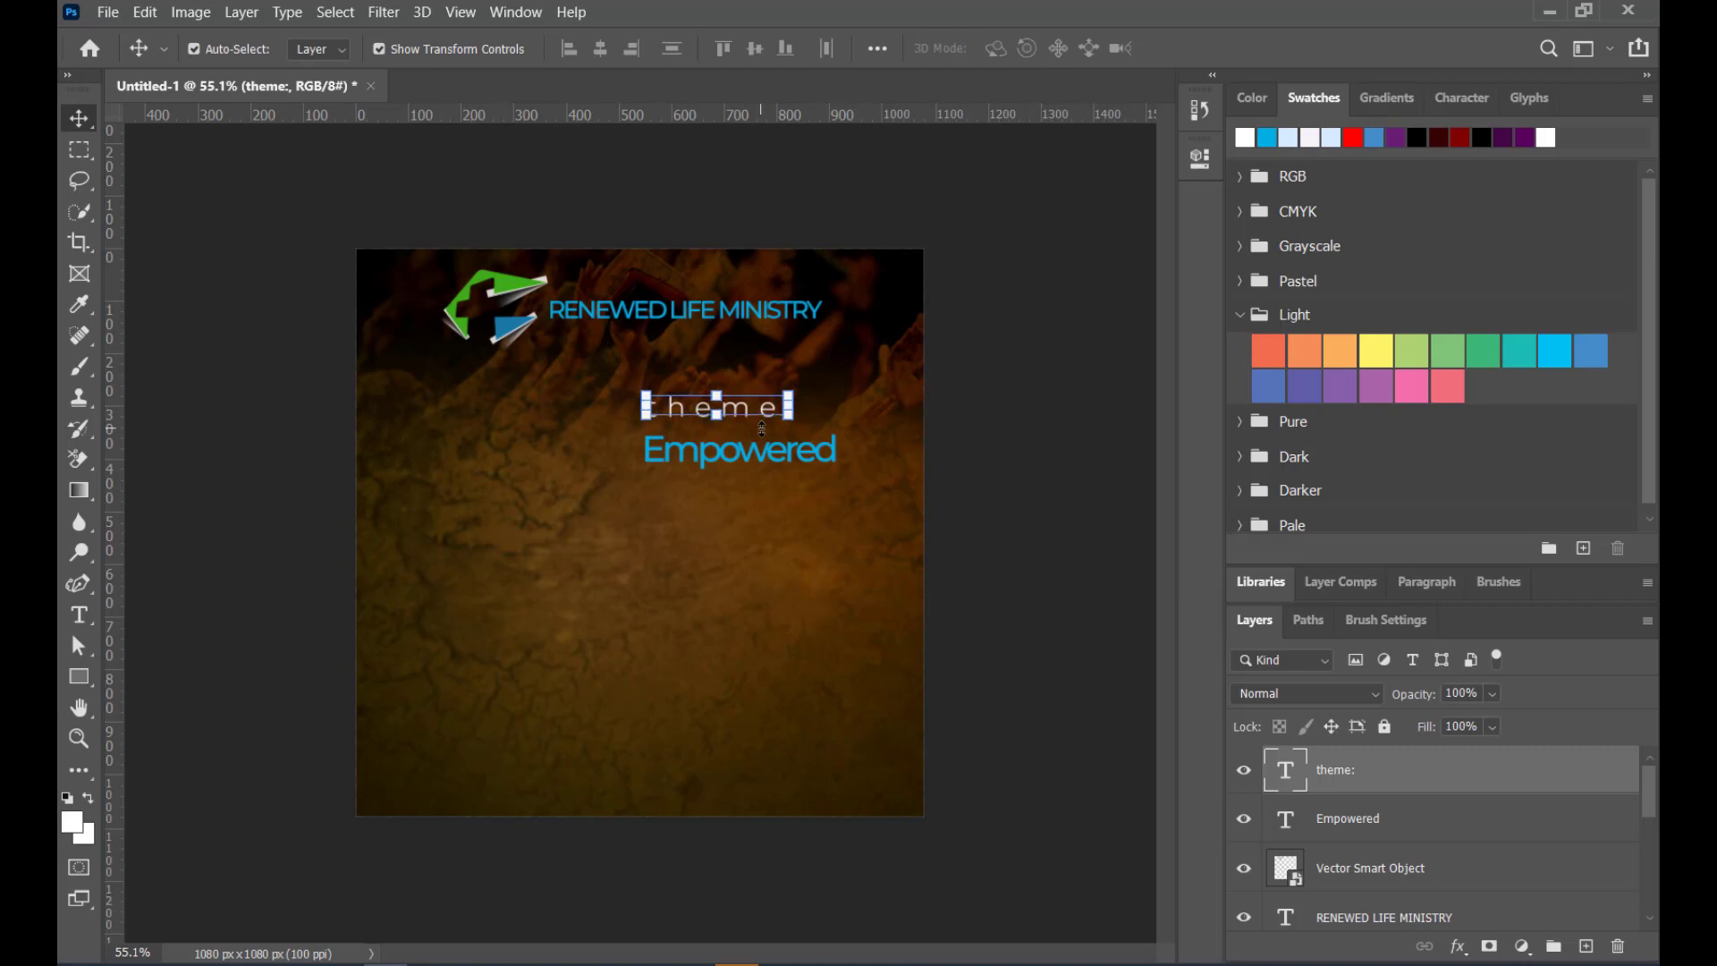
pyautogui.press('Down')
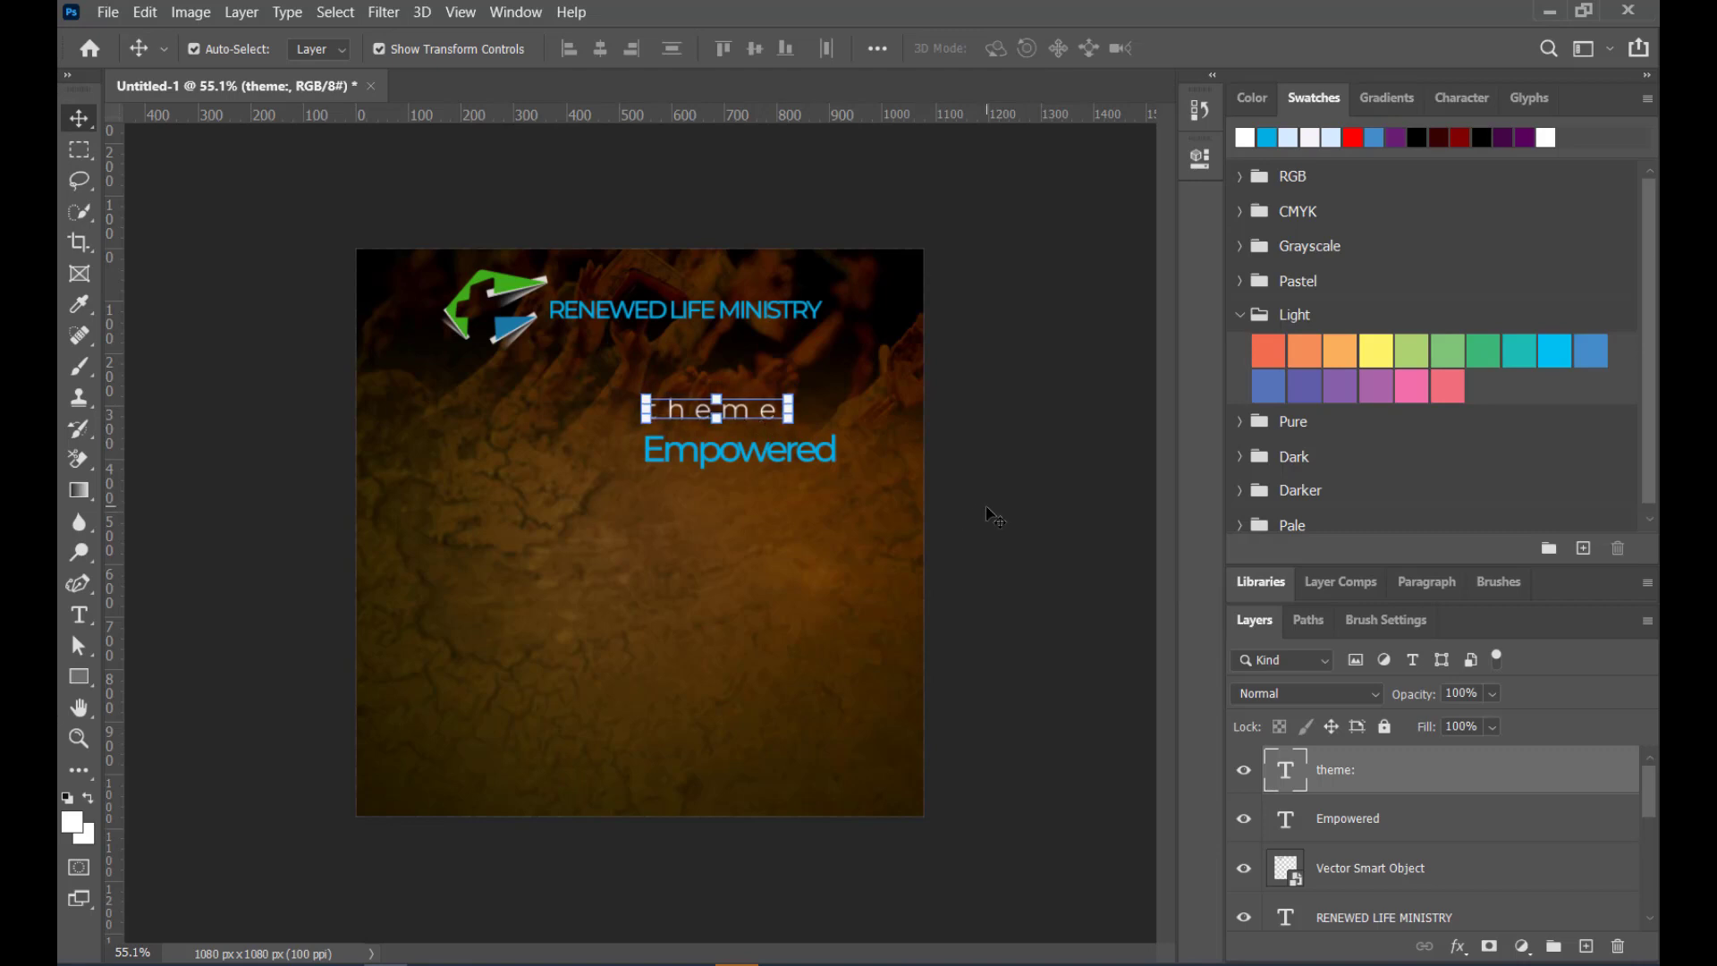
pyautogui.click(986, 508)
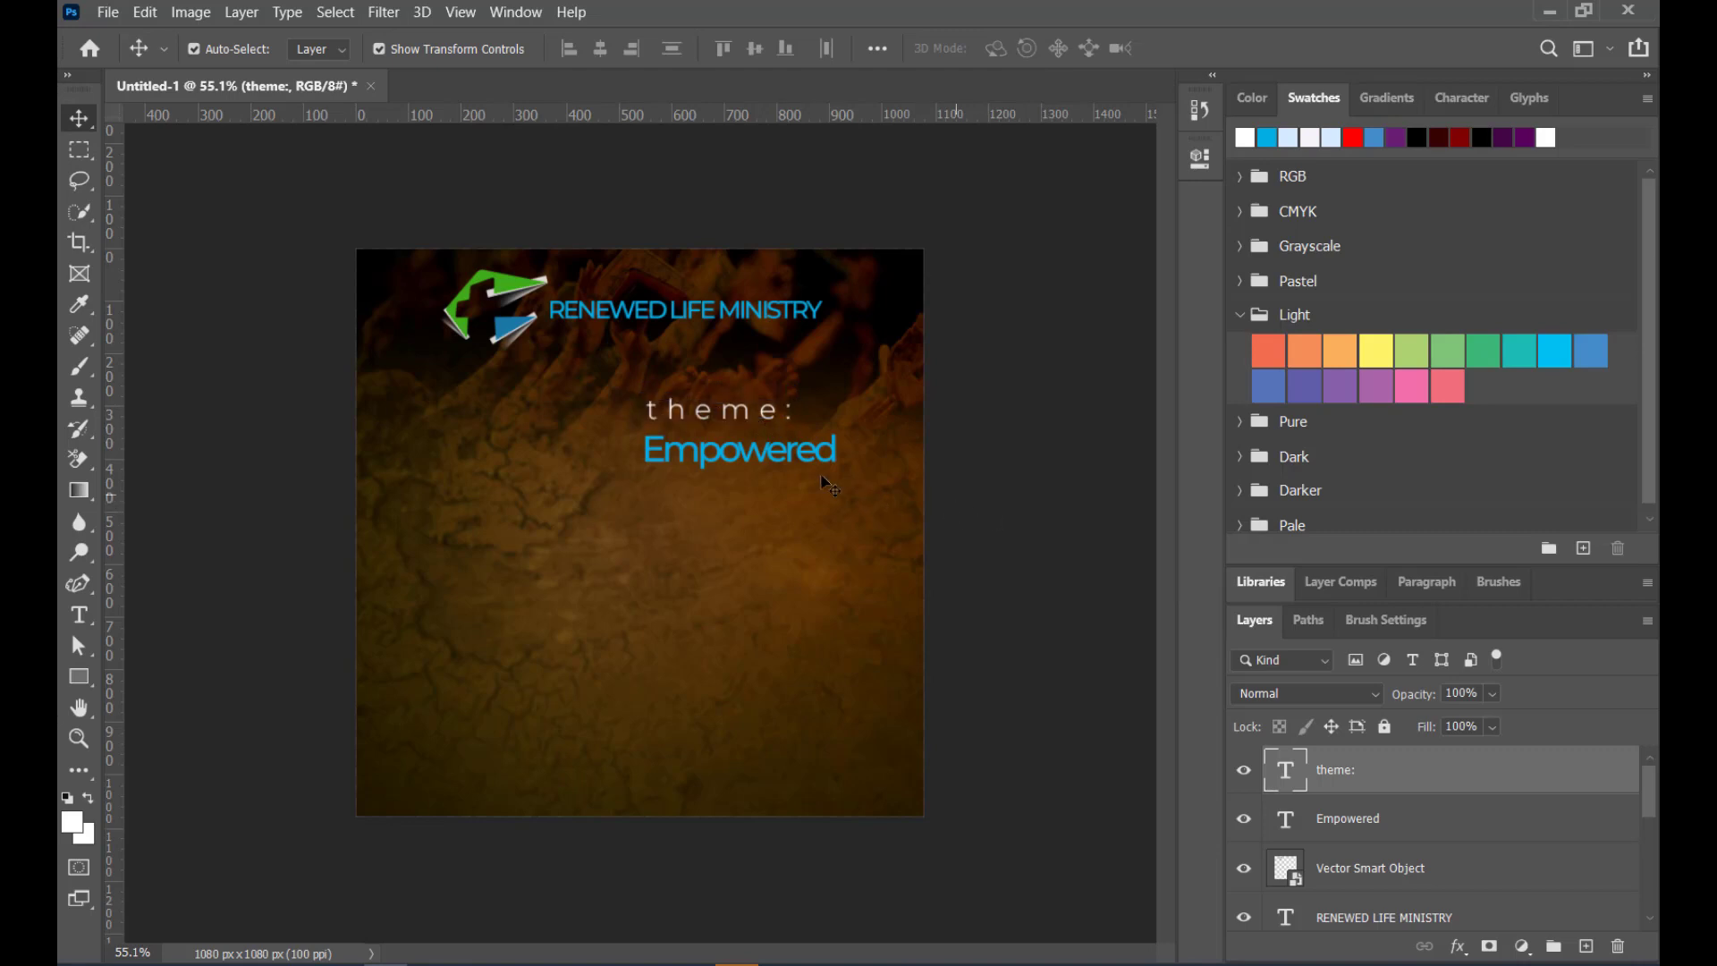
# Loosen the letter spacing of the "Empowered" text by setting its tracking to -20
pyautogui.click(747, 465)
pyautogui.click(1199, 158)
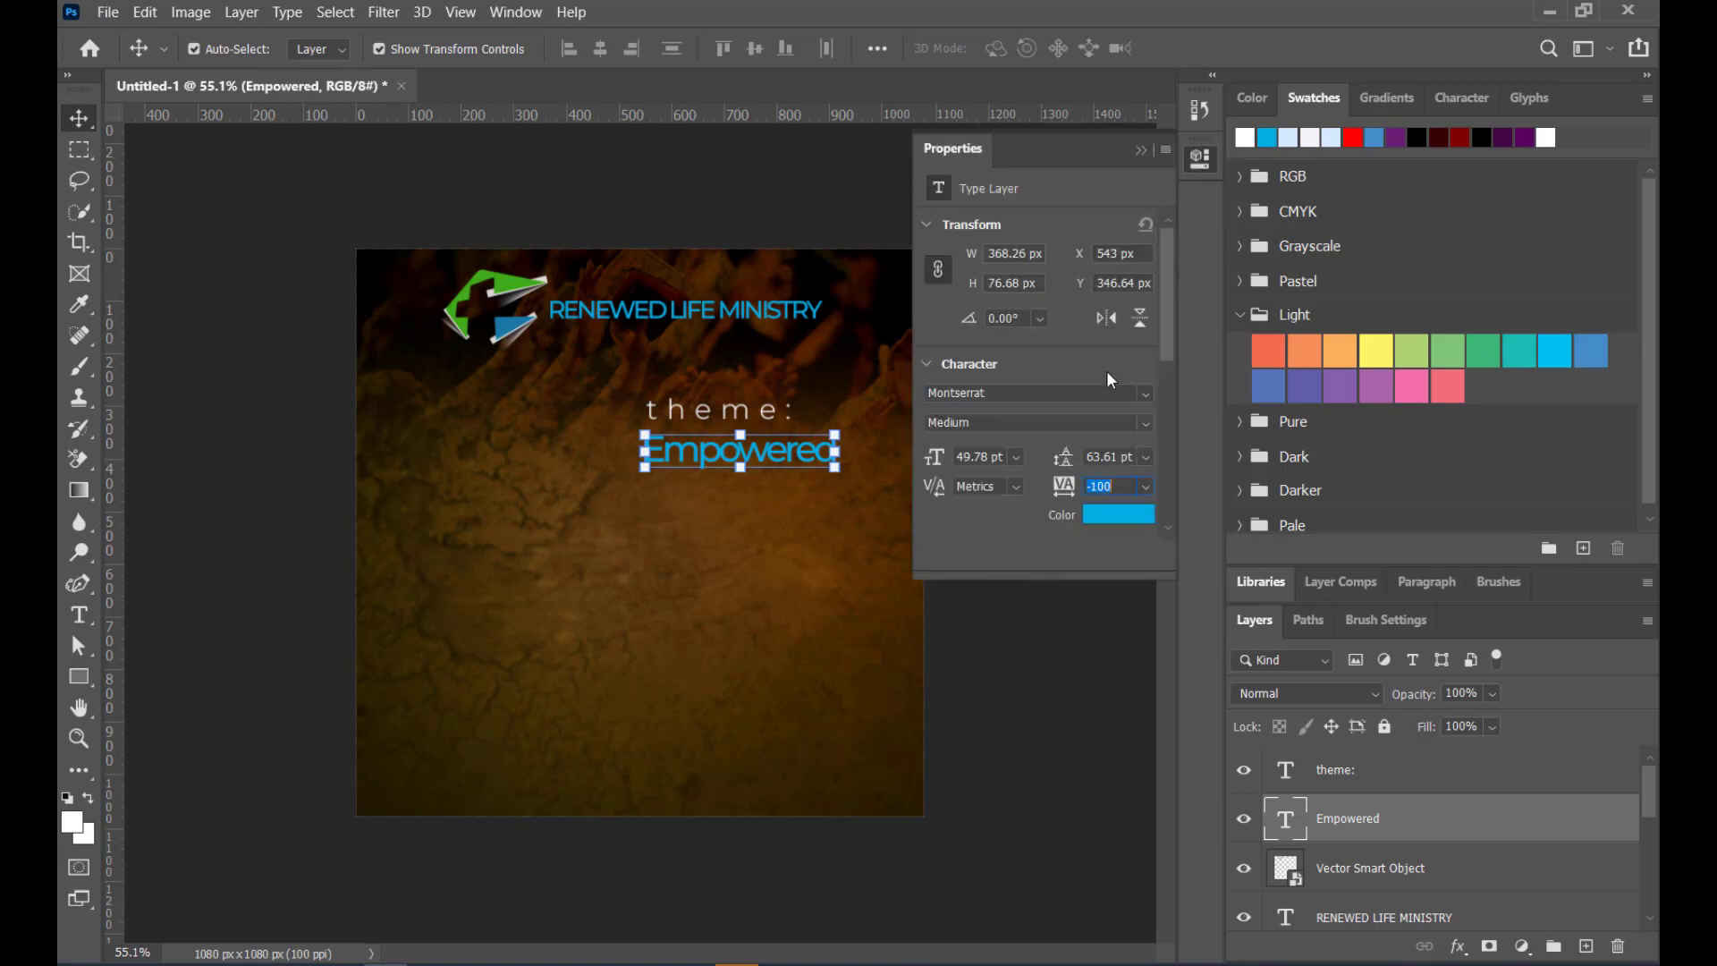
pyautogui.moveTo(1065, 490); pyautogui.dragTo(1067, 488)
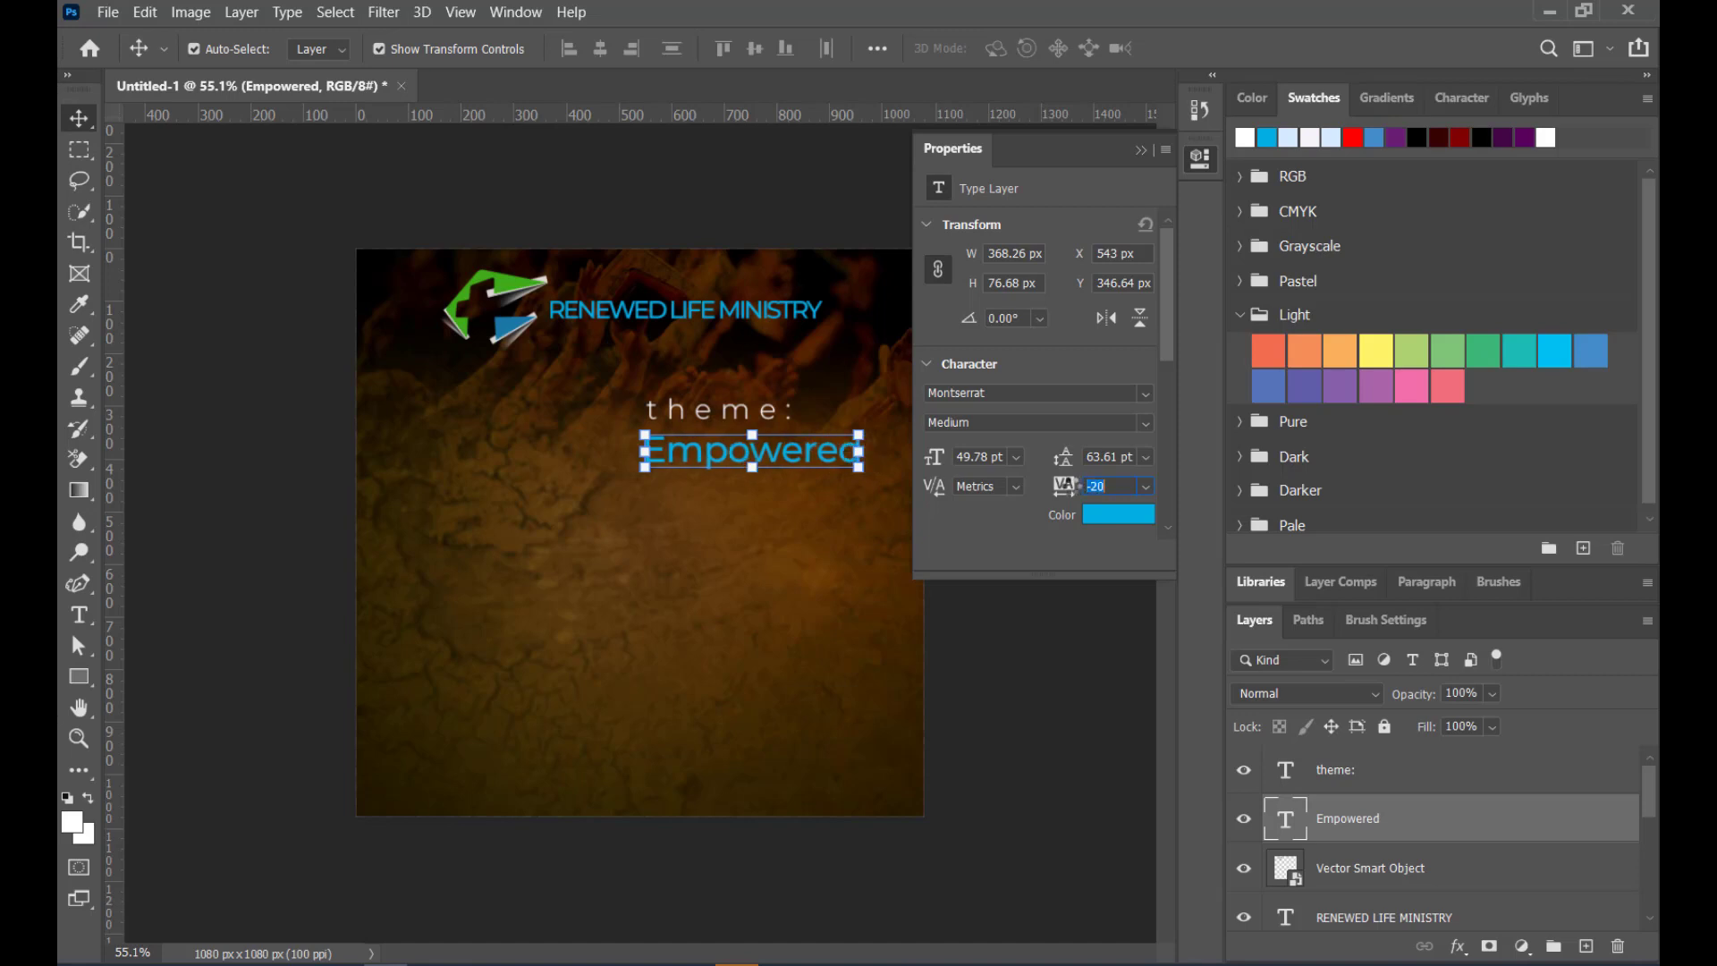
pyautogui.click(1140, 152)
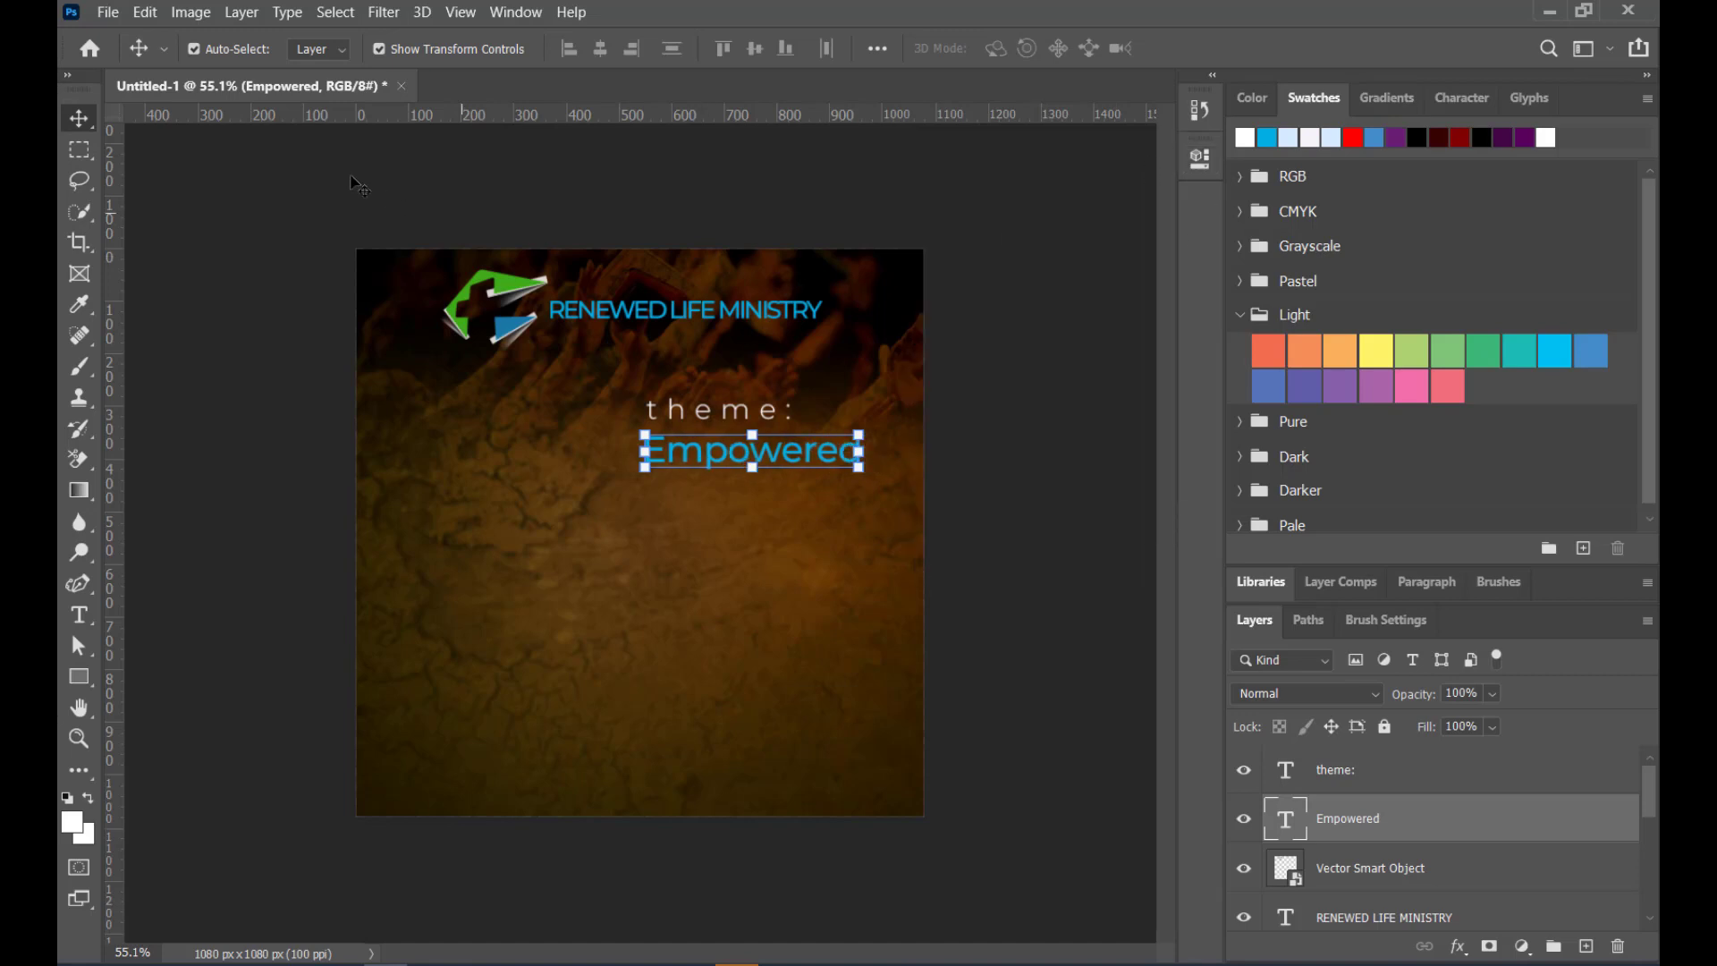
pyautogui.click(713, 463)
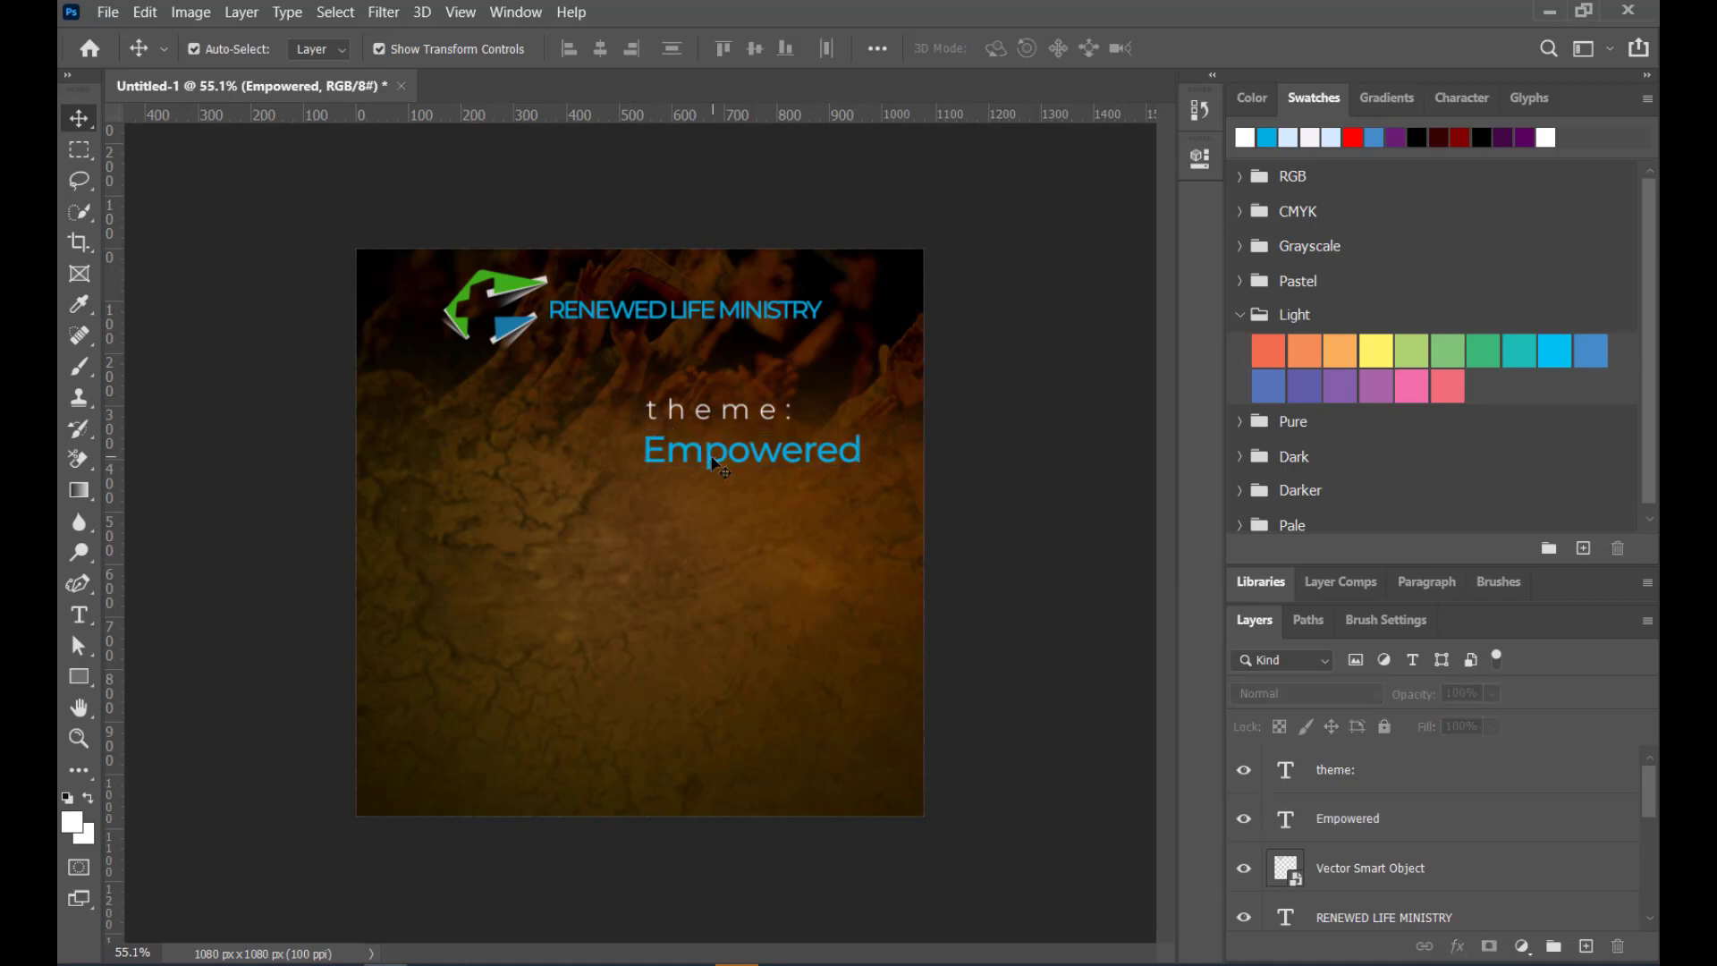
# Duplicate the "Empowered" text just below itself and replace the copy's wording with "RISE" in capitals
pyautogui.keyDown('alt'); pyautogui.moveTo(711, 460); pyautogui.dragTo(704, 512); pyautogui.keyUp('alt')
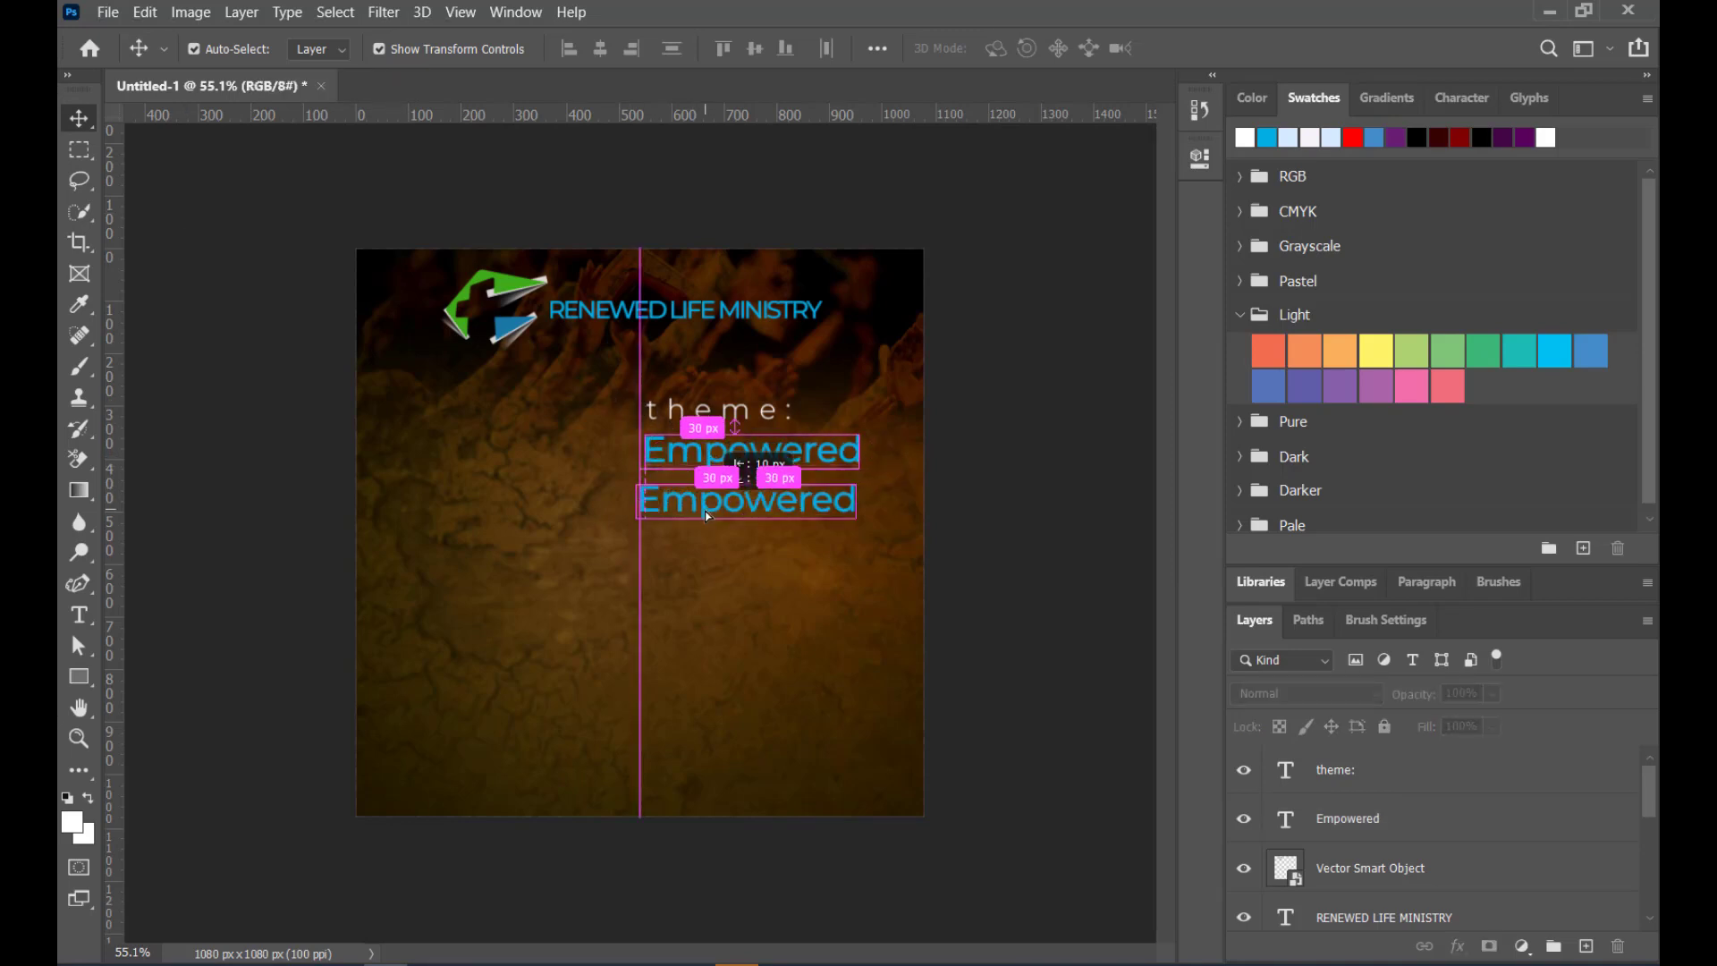
pyautogui.doubleClick(704, 507)
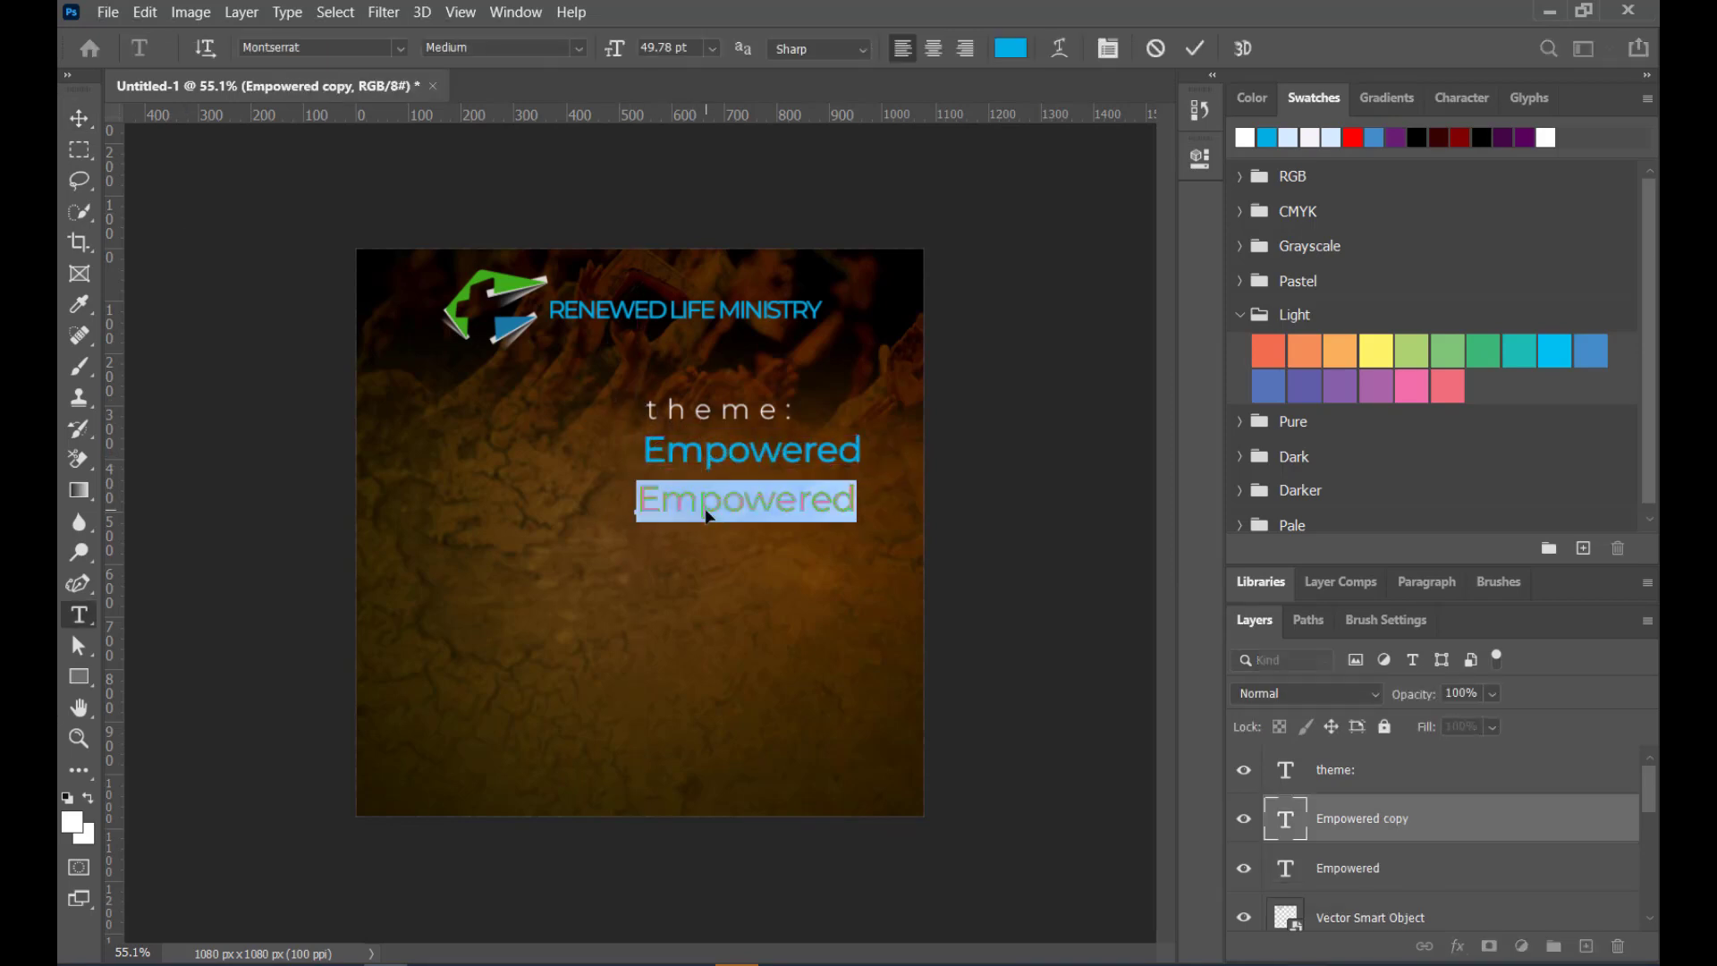
pyautogui.write('R')
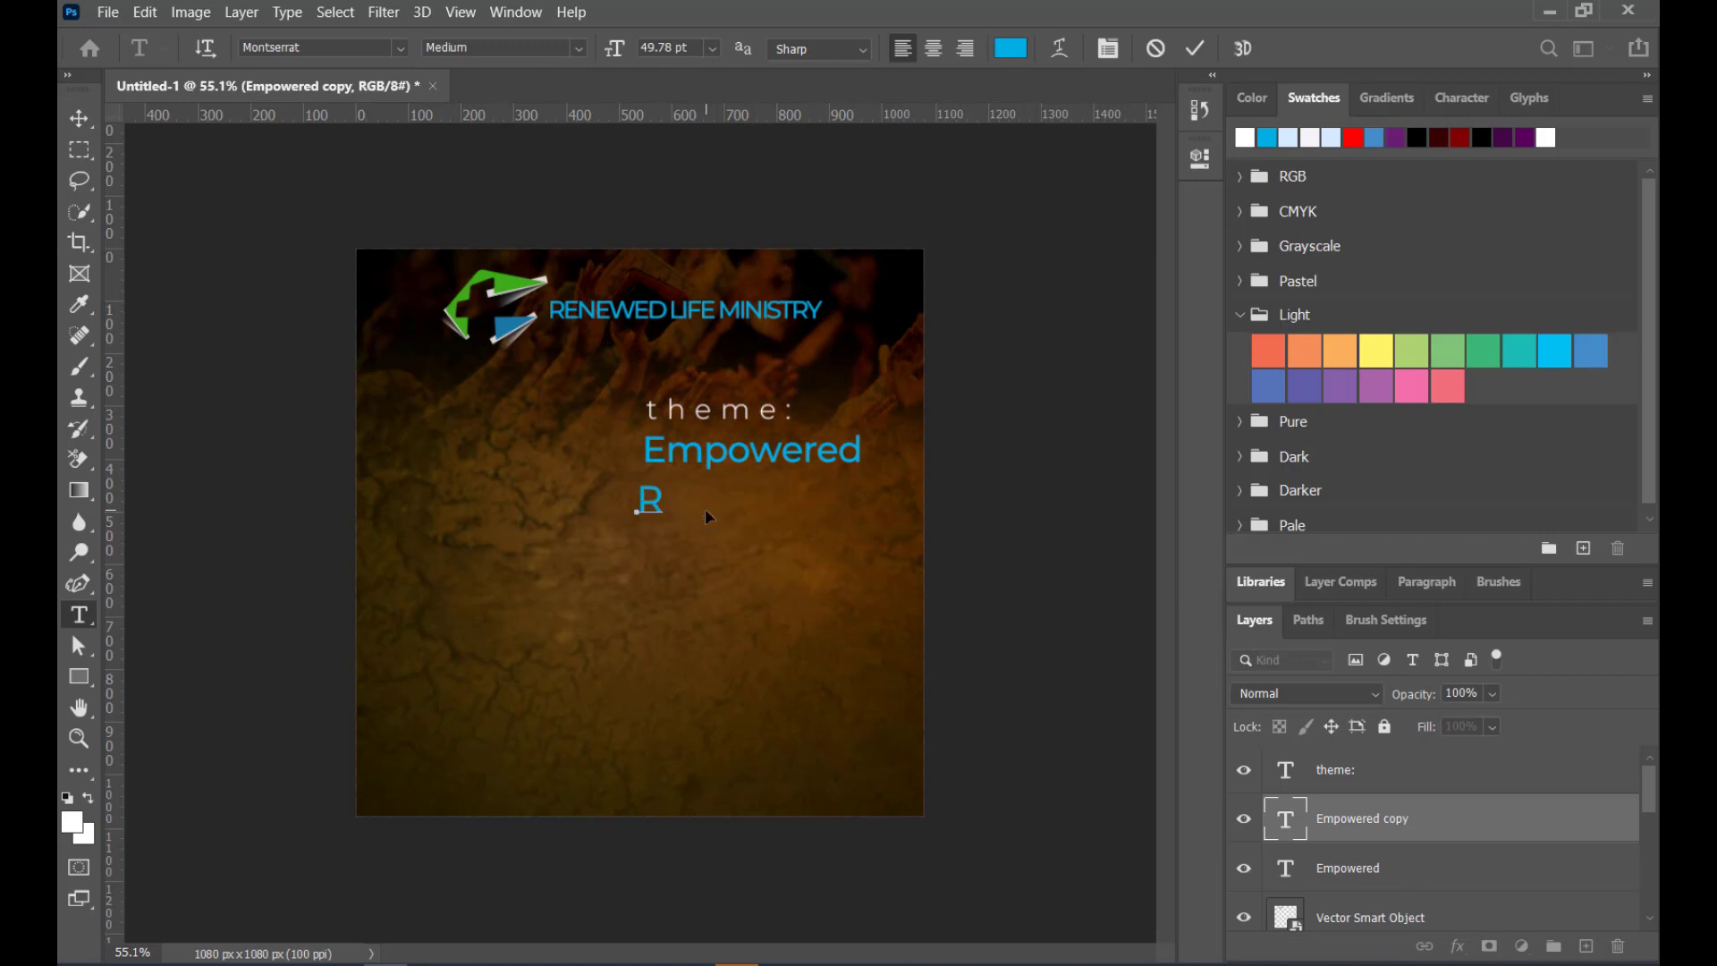
pyautogui.write('ise')
pyautogui.press('ctrl')
pyautogui.hotkey('ctrl', 'a')
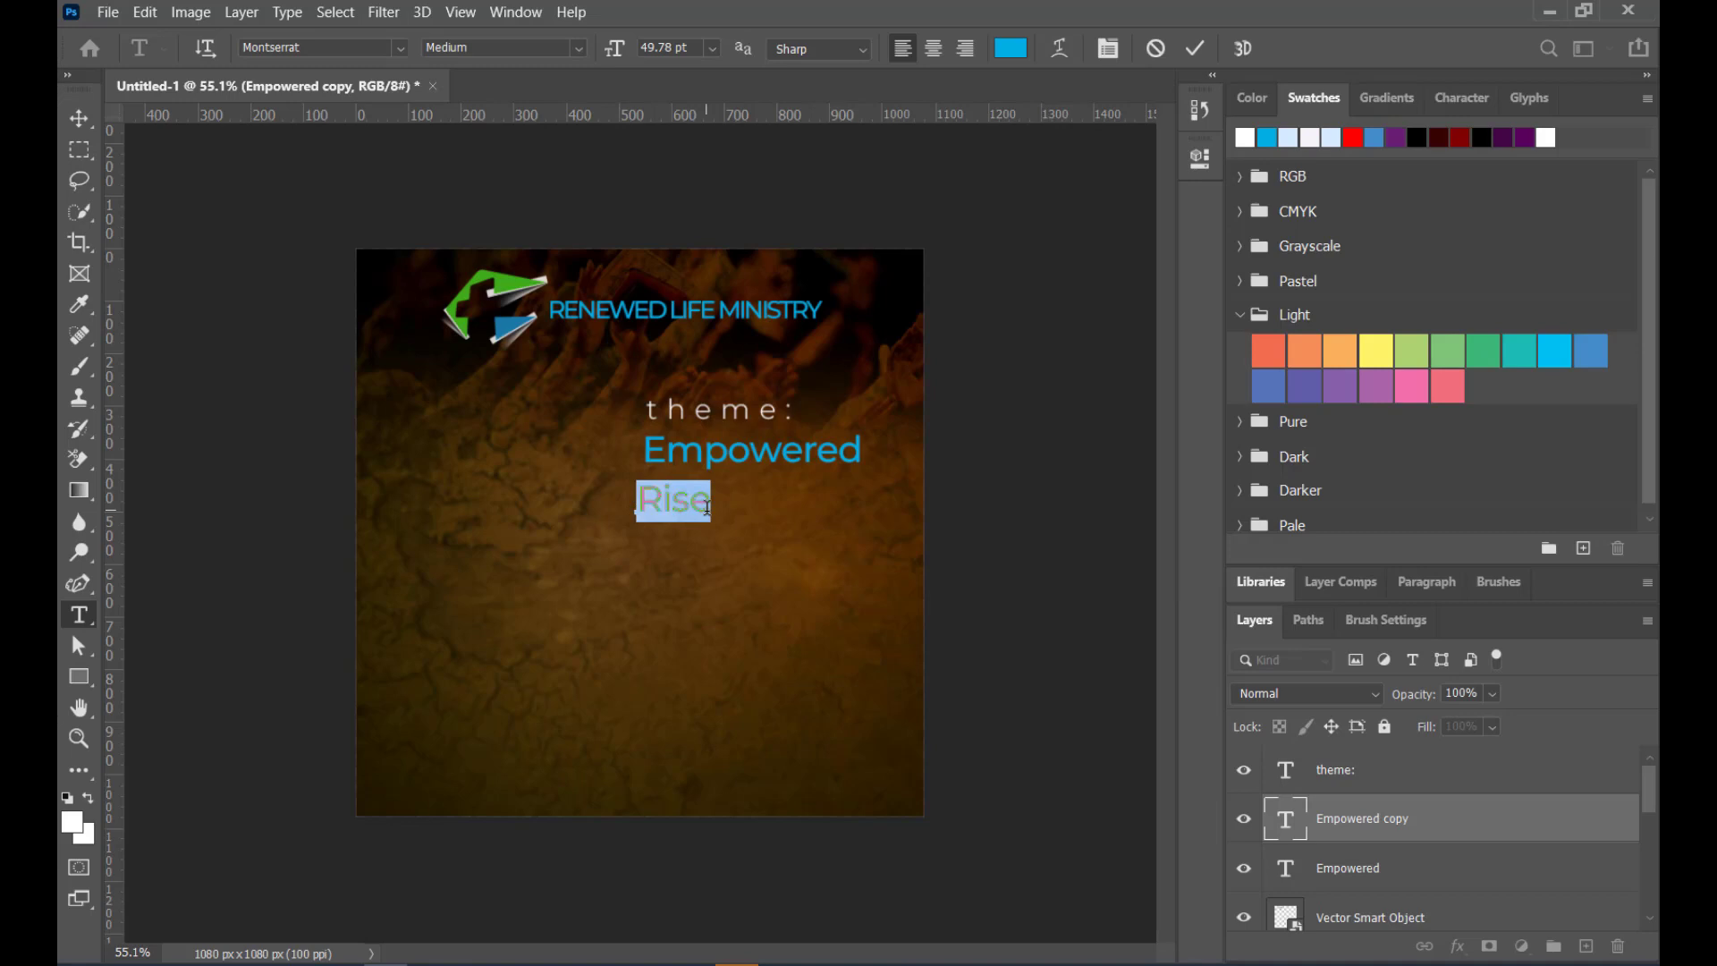
pyautogui.write('RISE')
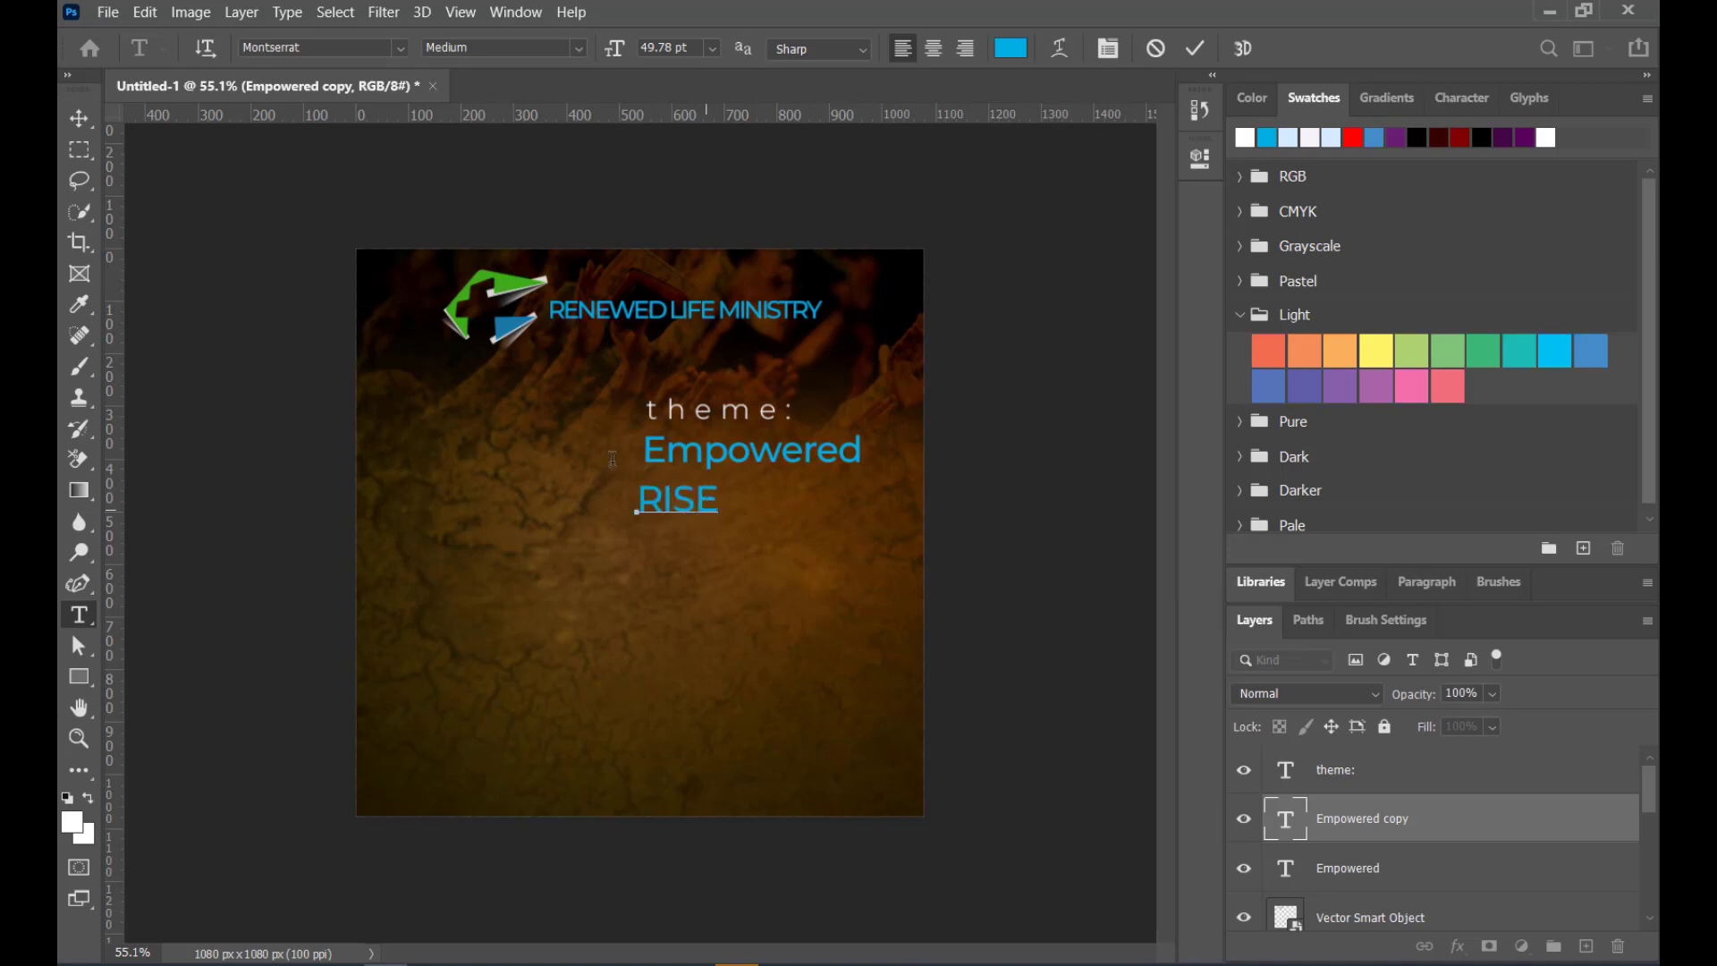
pyautogui.click(87, 119)
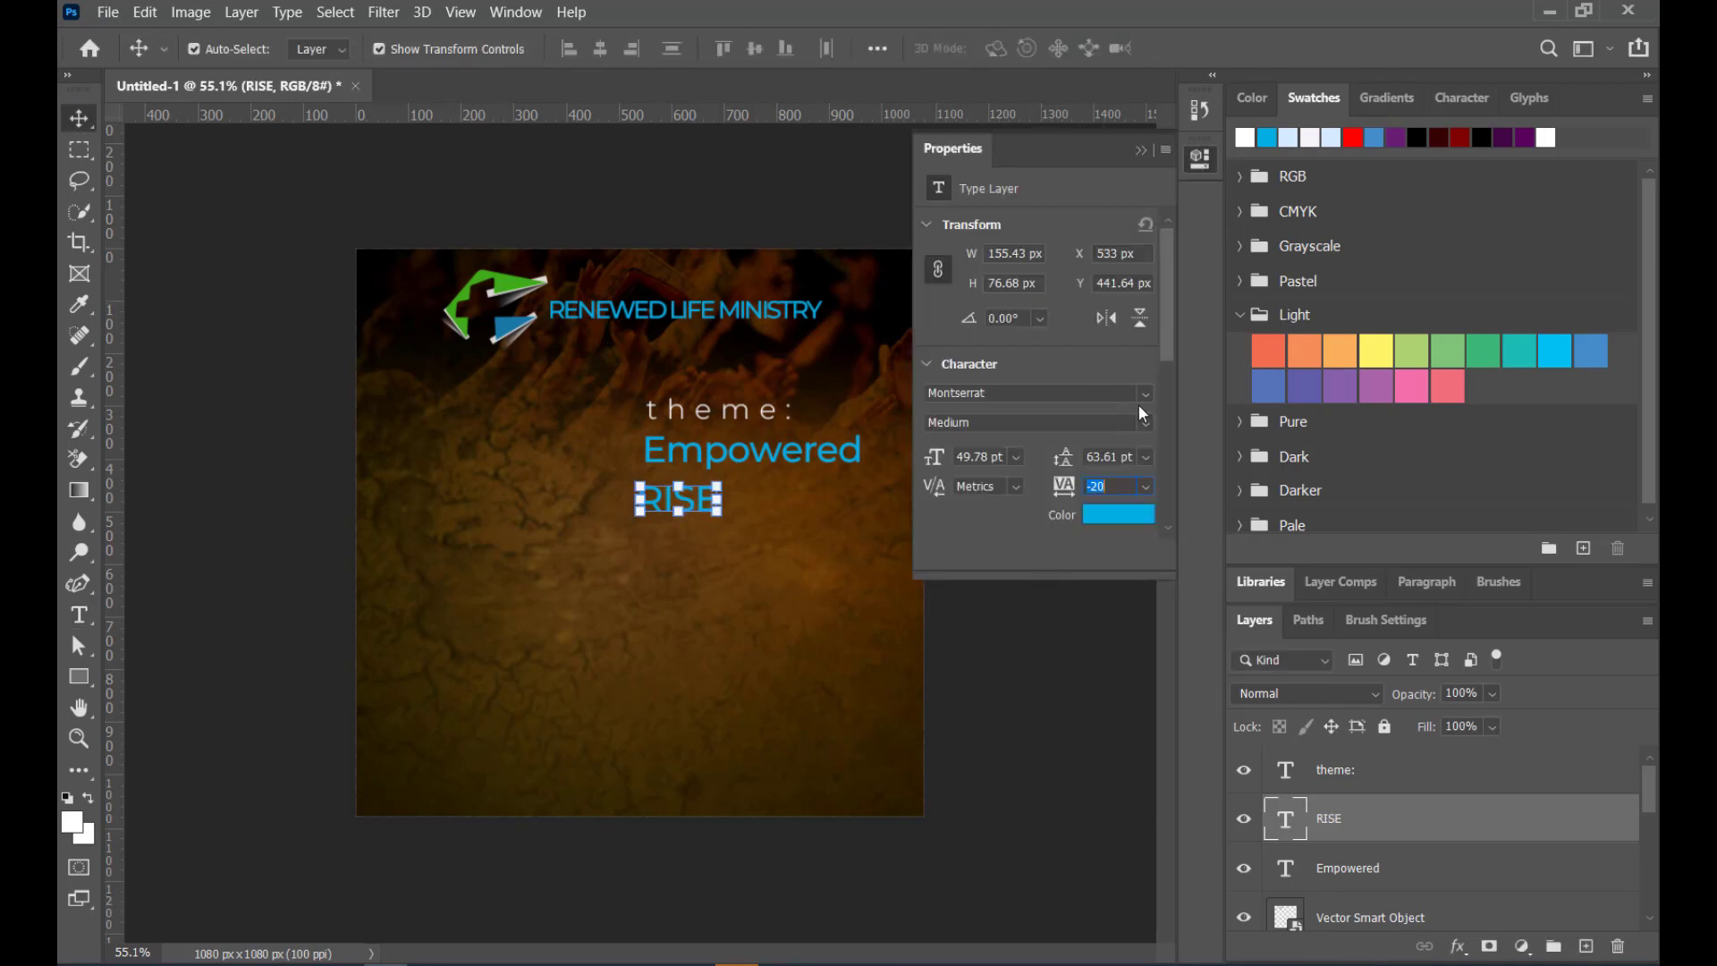
# Change the "RISE" text's font to Bebas Neue
pyautogui.click(1145, 394)
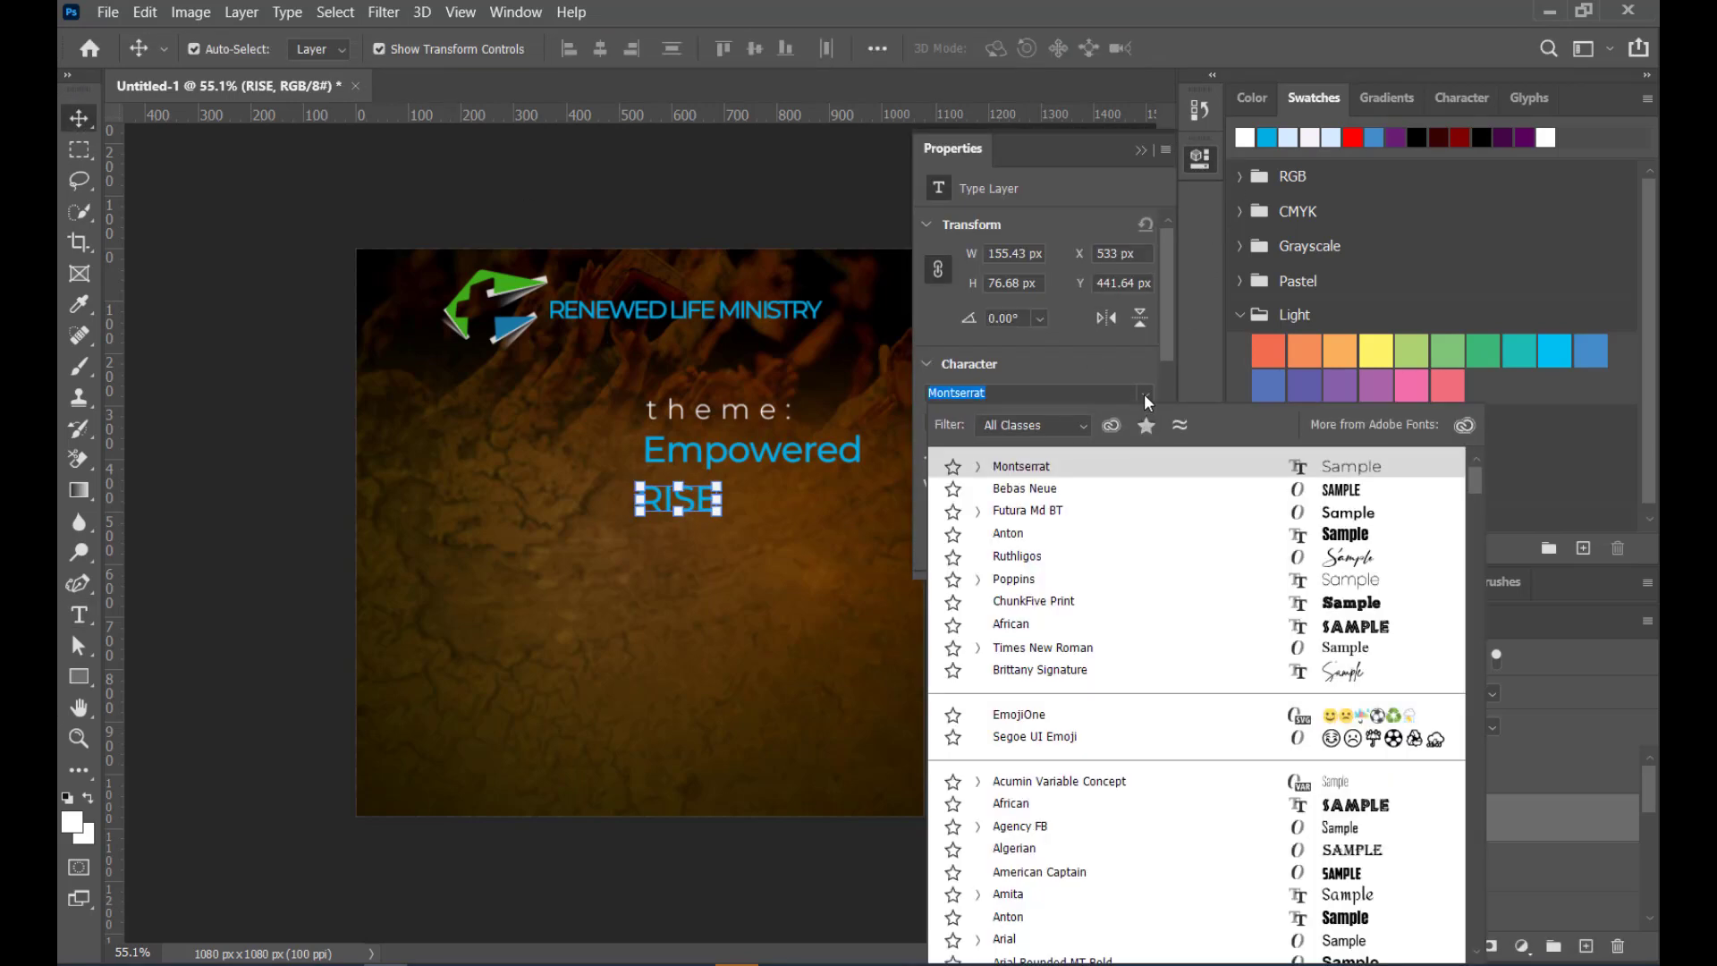
pyautogui.click(1071, 490)
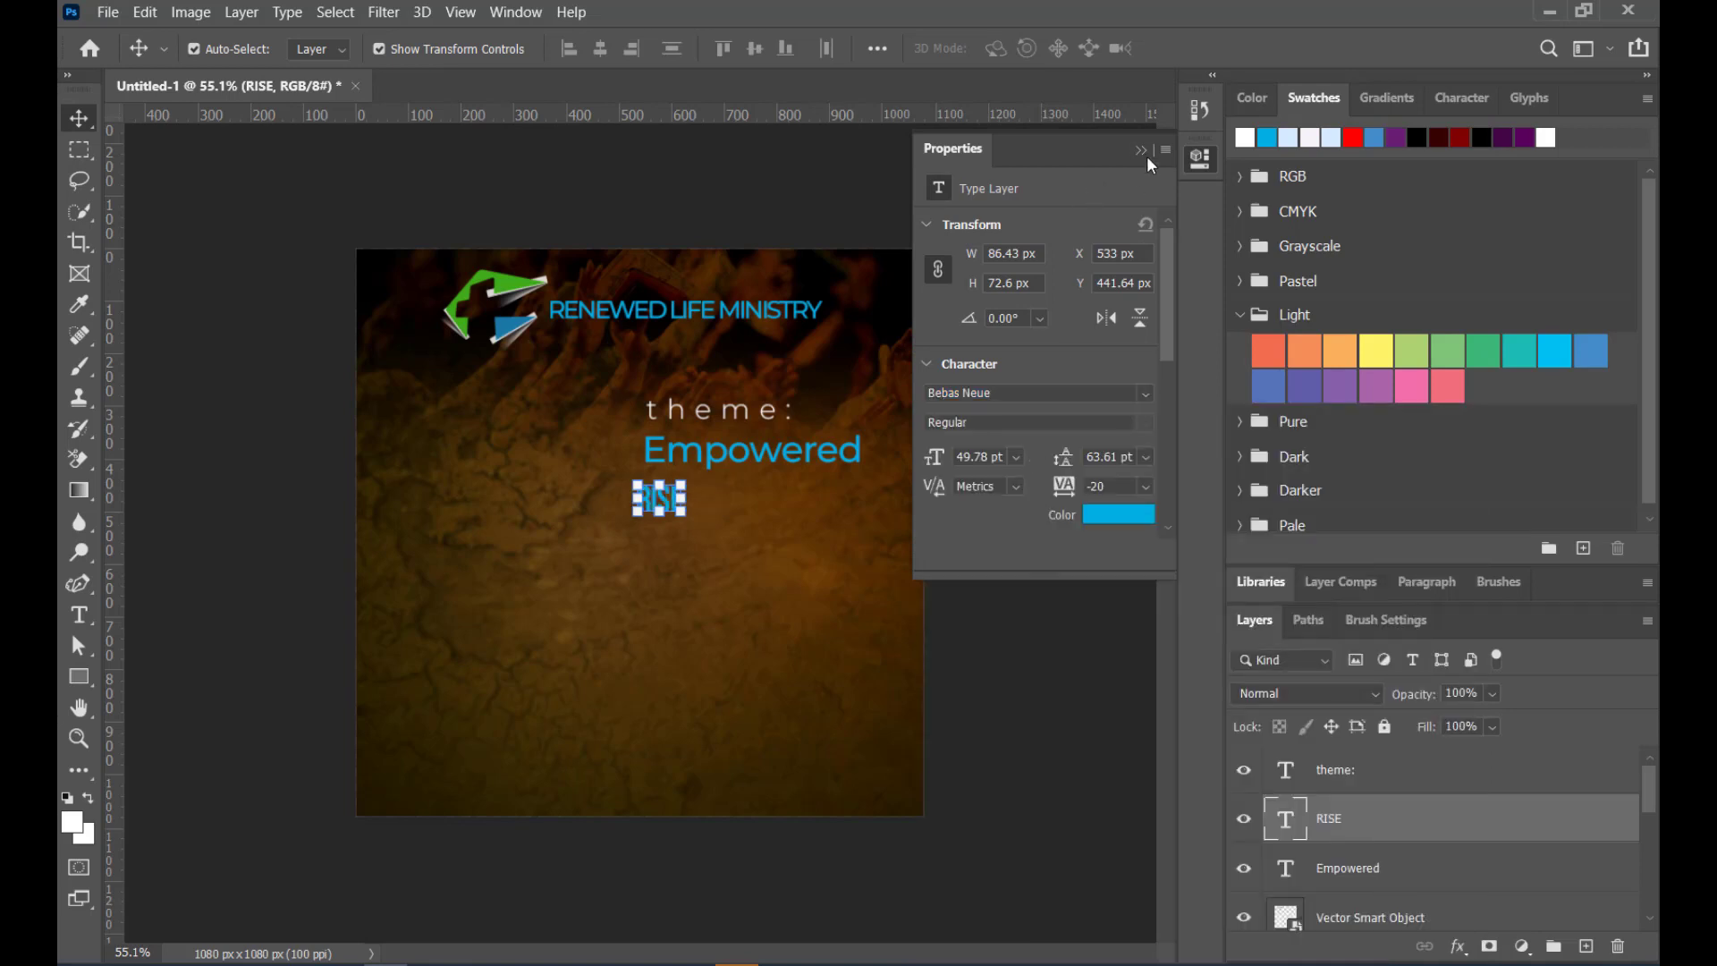
pyautogui.click(1142, 150)
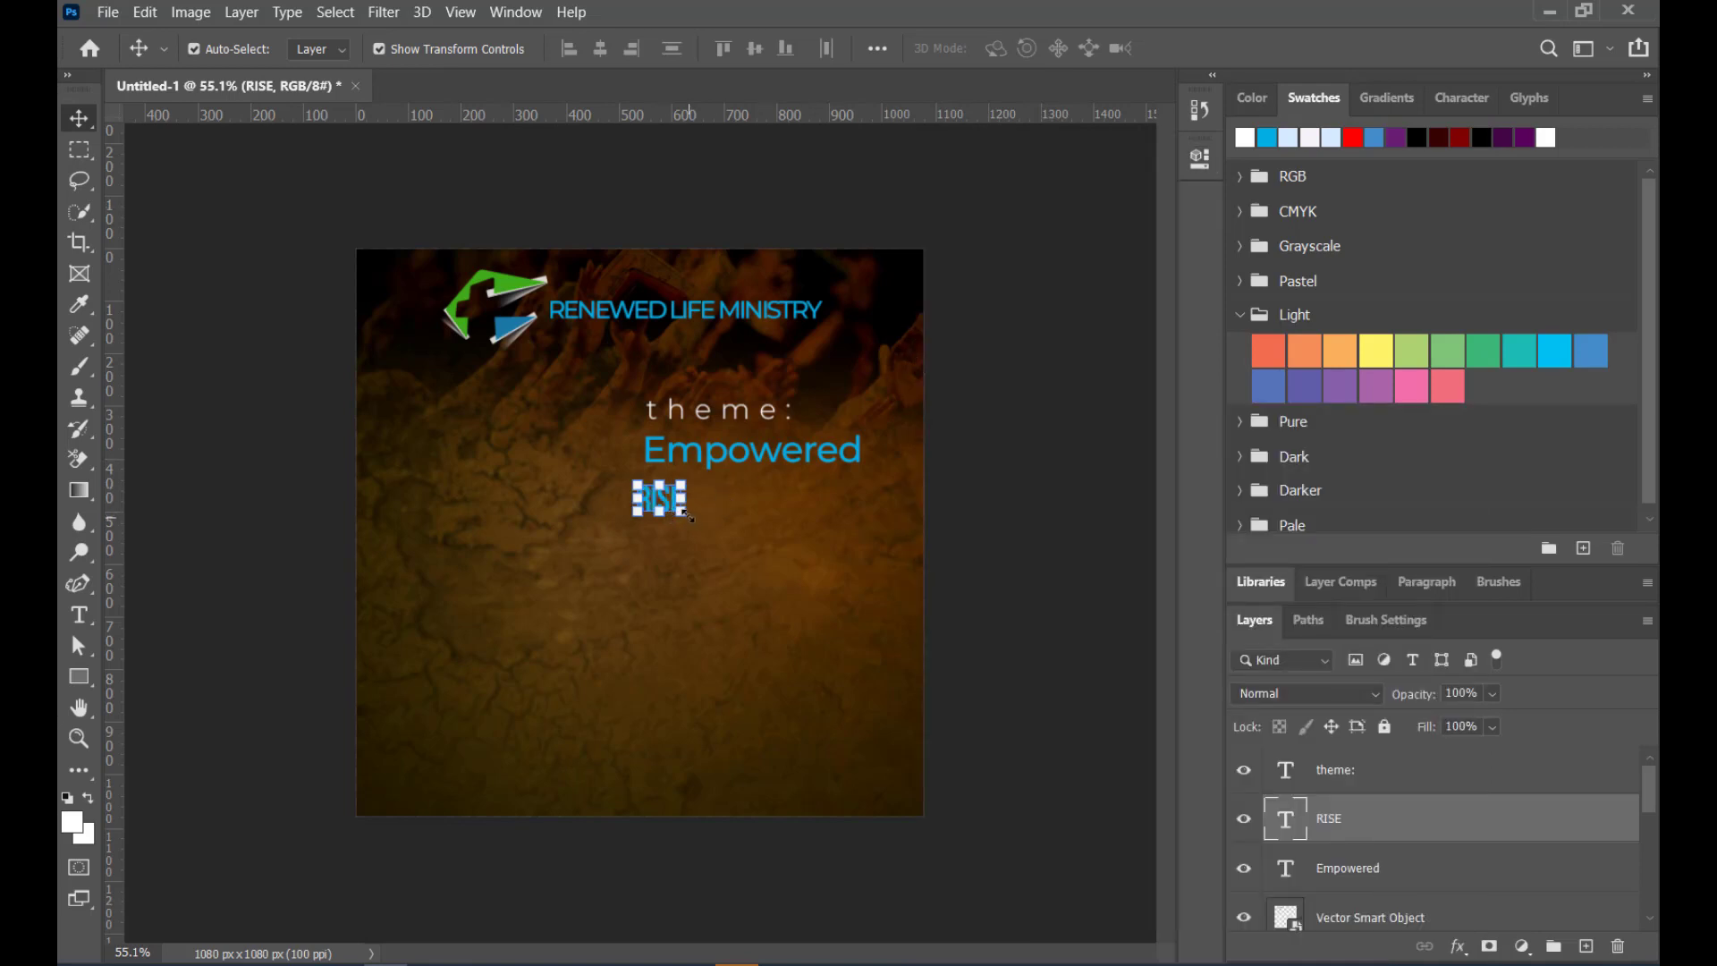
# Enlarge the "RISE" text to about 385% and place it directly beneath "Empowered", aligned with its left edge
pyautogui.moveTo(683, 513); pyautogui.dragTo(811, 627)
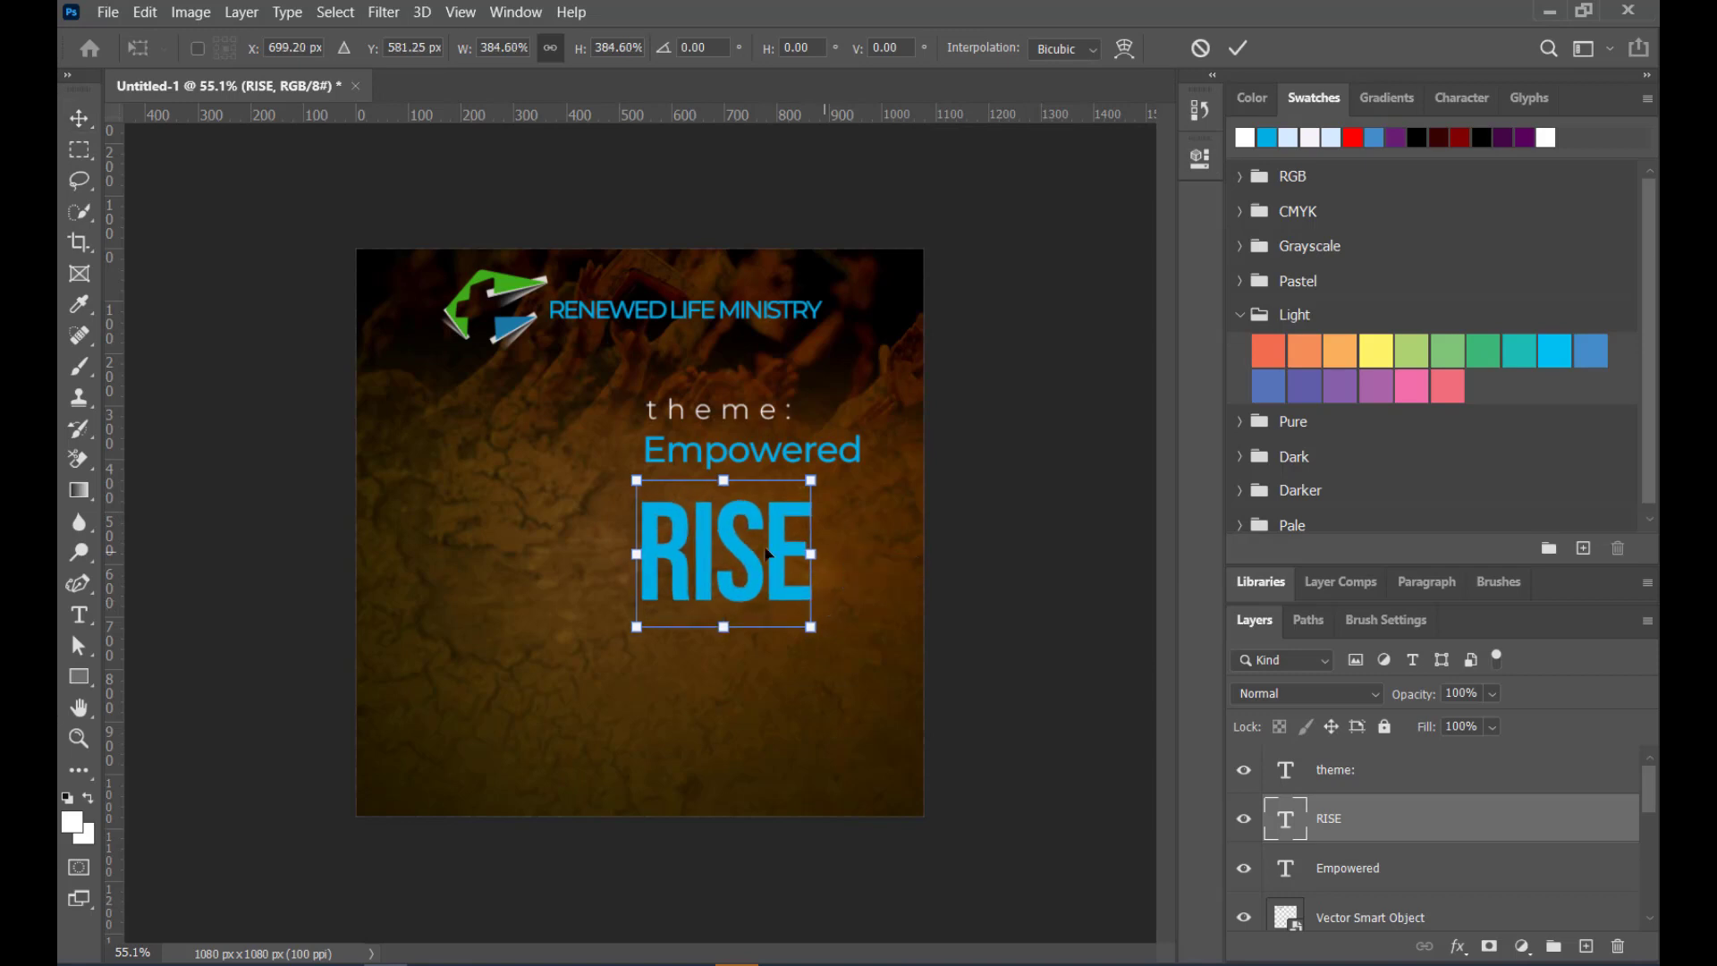
pyautogui.moveTo(766, 553); pyautogui.dragTo(746, 516)
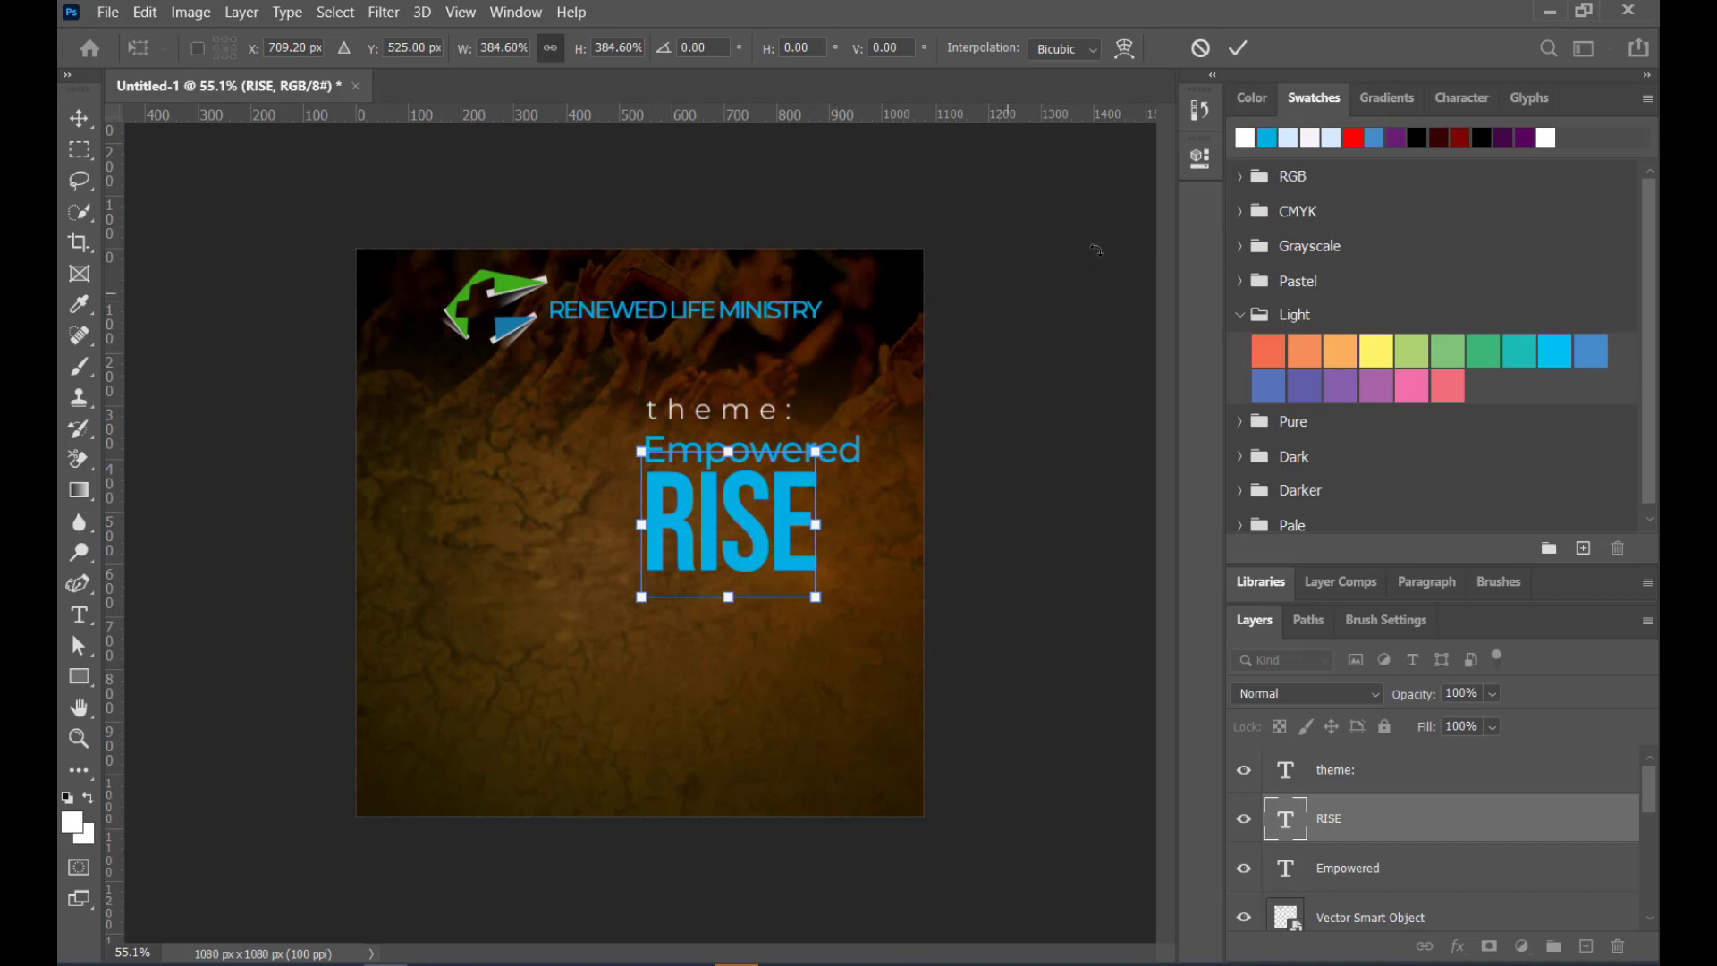
pyautogui.click(1238, 47)
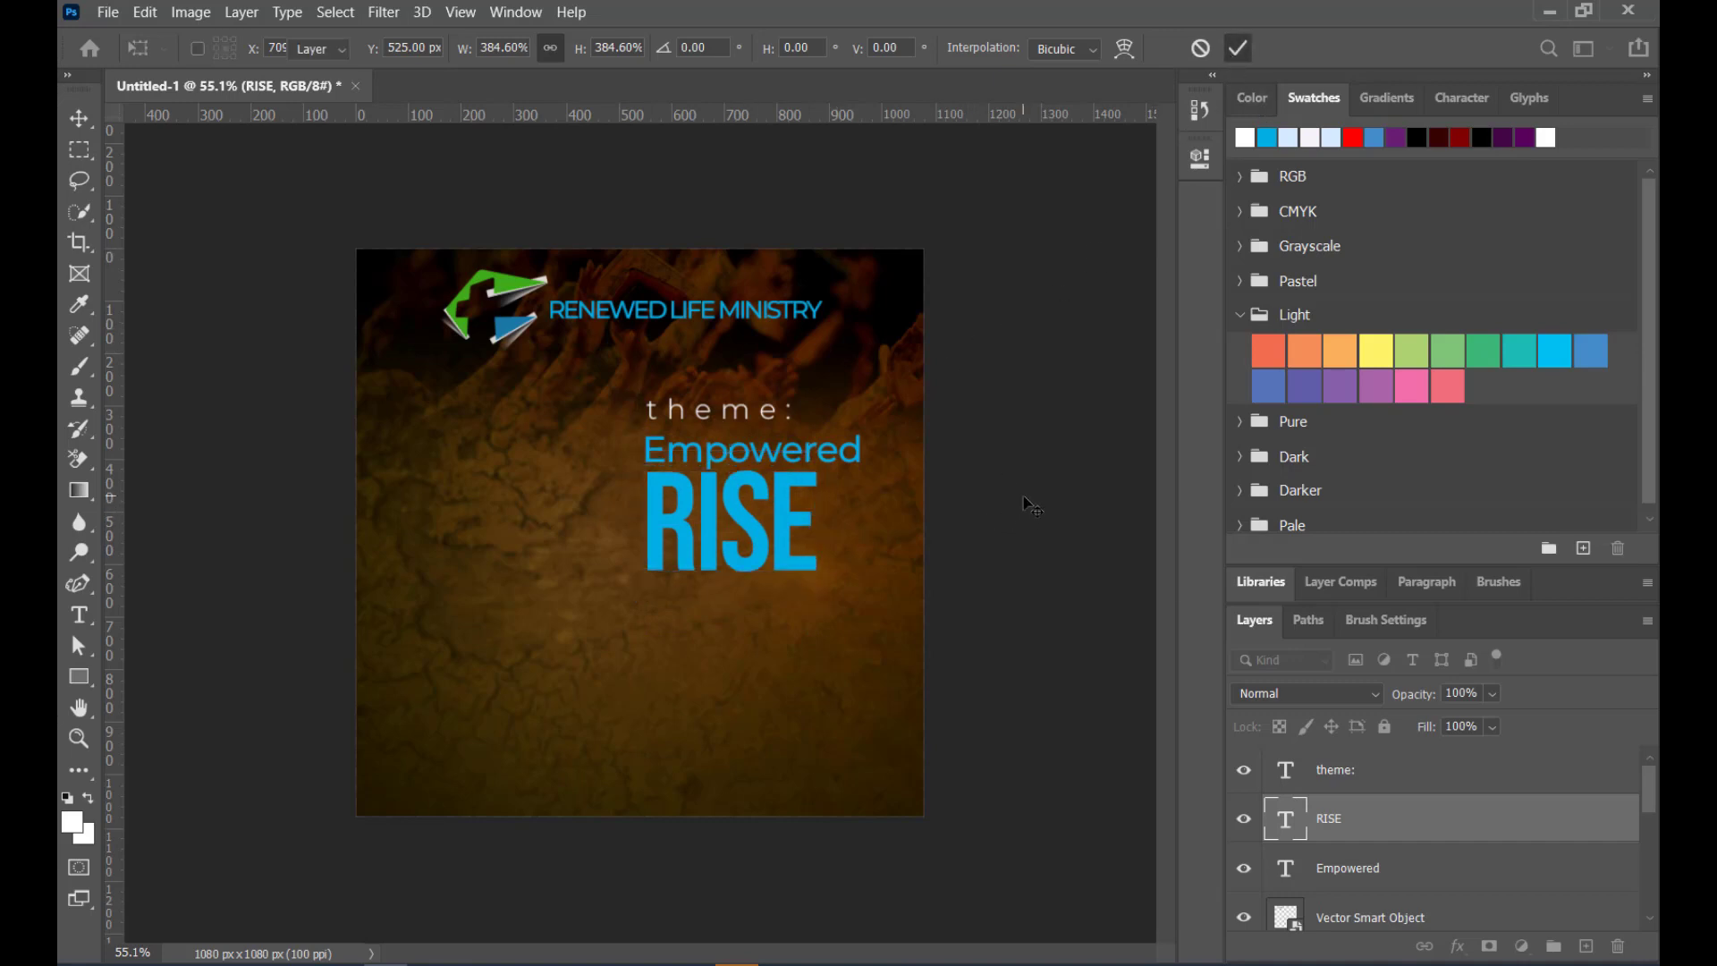
# Squash the "RISE" text vertically to about 84% of its height, keeping its full width
pyautogui.click(726, 559)
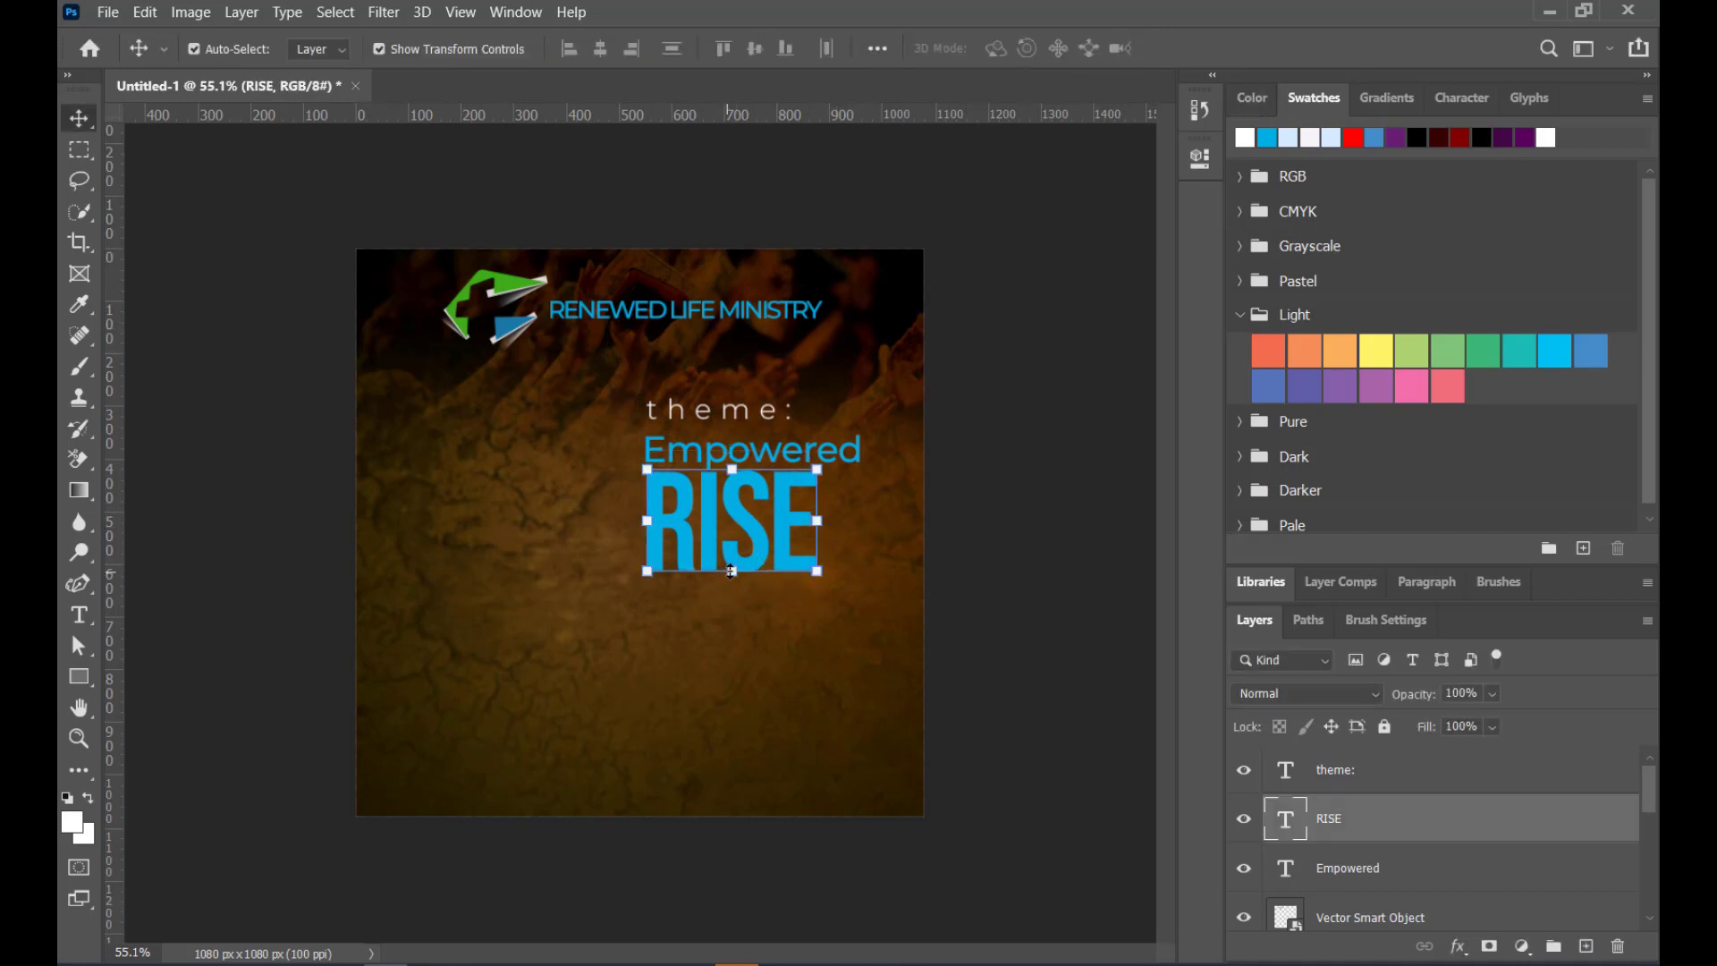
pyautogui.click(730, 572)
pyautogui.moveTo(728, 568); pyautogui.dragTo(729, 584)
pyautogui.hotkey('ctrl', 'z')
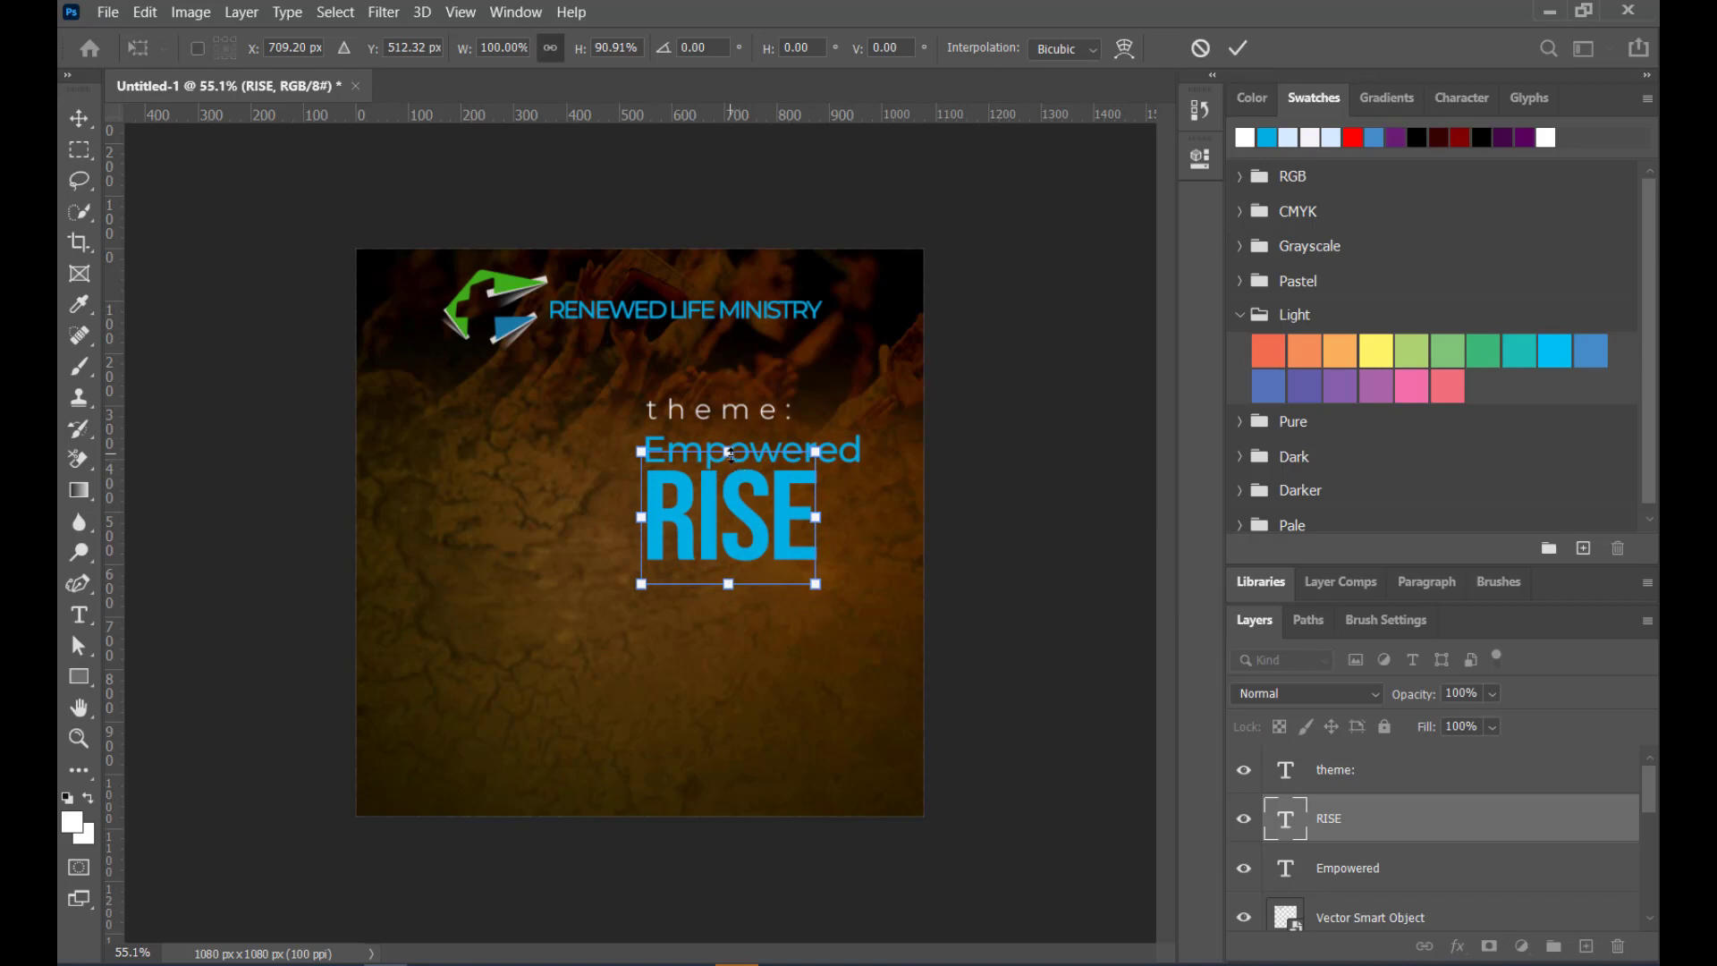
pyautogui.moveTo(729, 451); pyautogui.dragTo(734, 498)
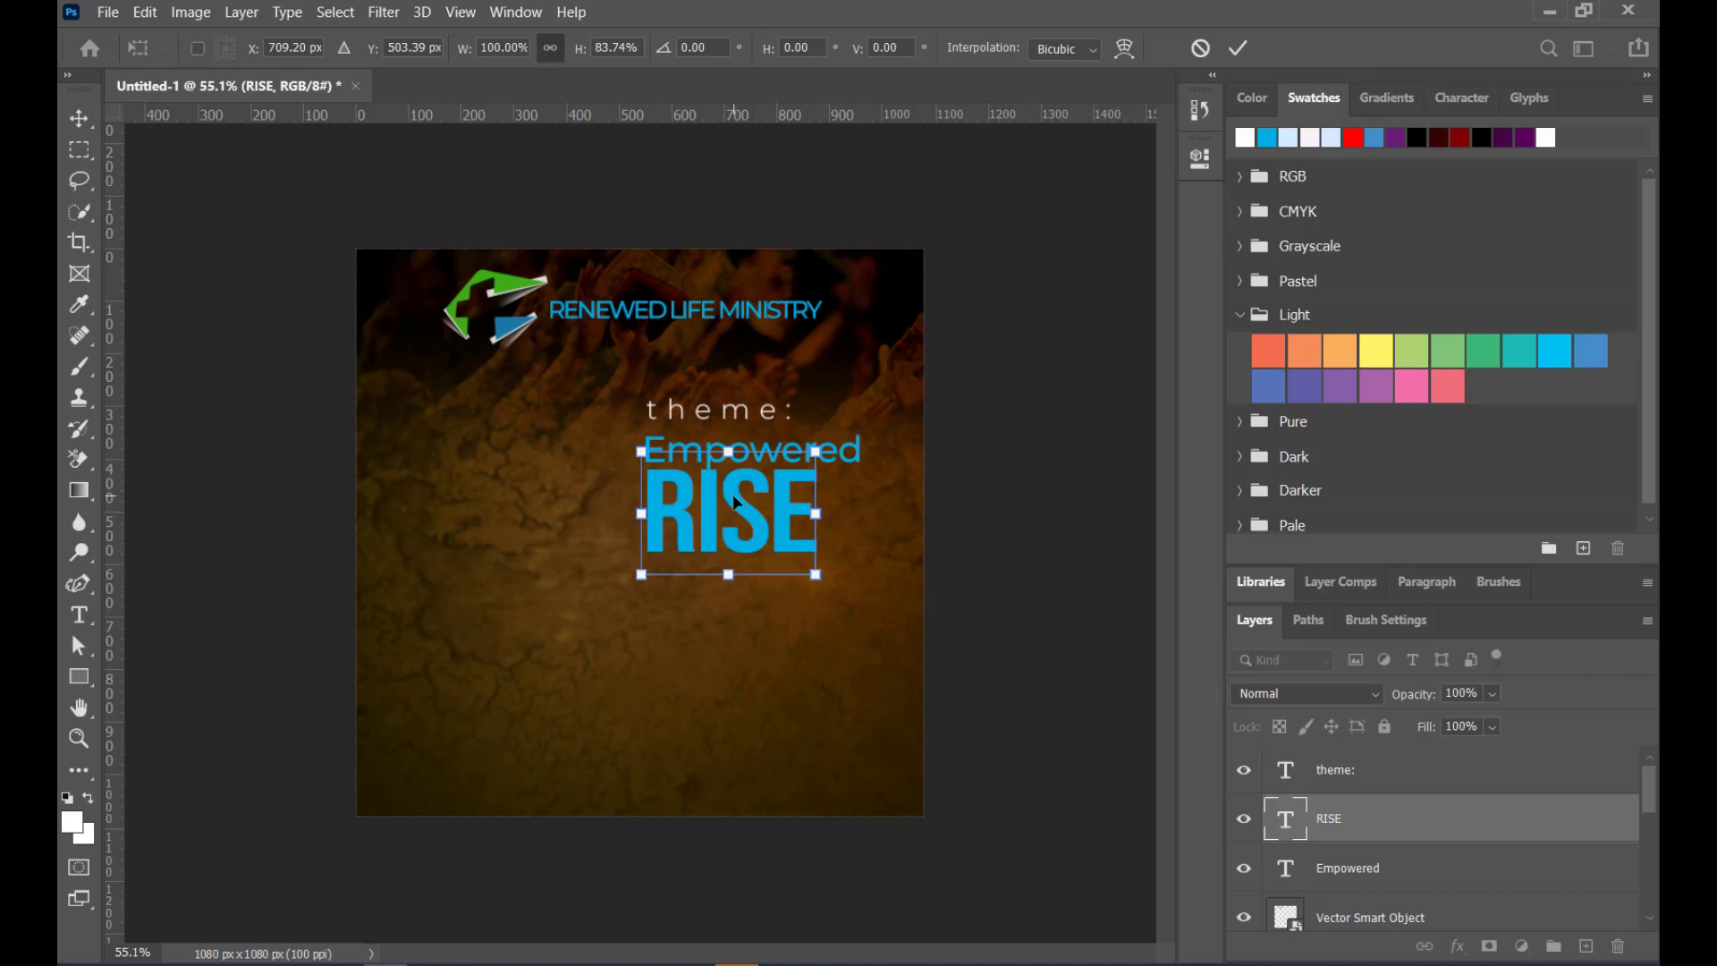
pyautogui.moveTo(735, 504); pyautogui.dragTo(735, 574)
pyautogui.click(1237, 48)
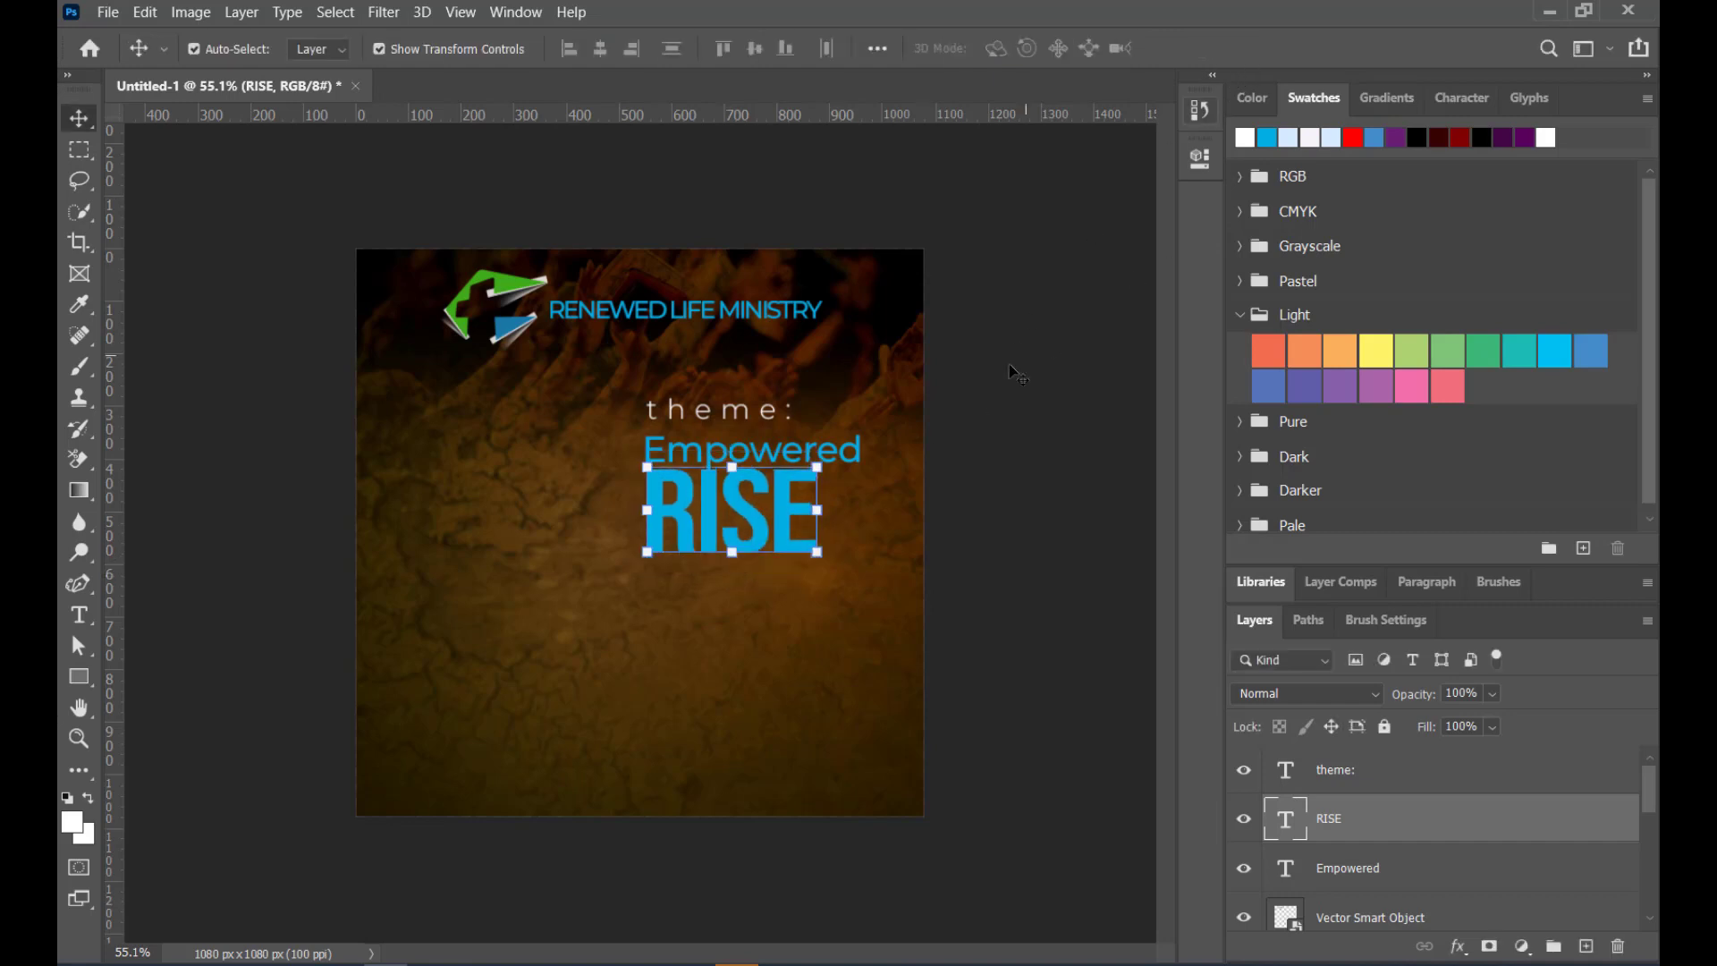
# Duplicate the "RISE" text below itself and replace the copy's wording with "UP"
pyautogui.click(739, 507)
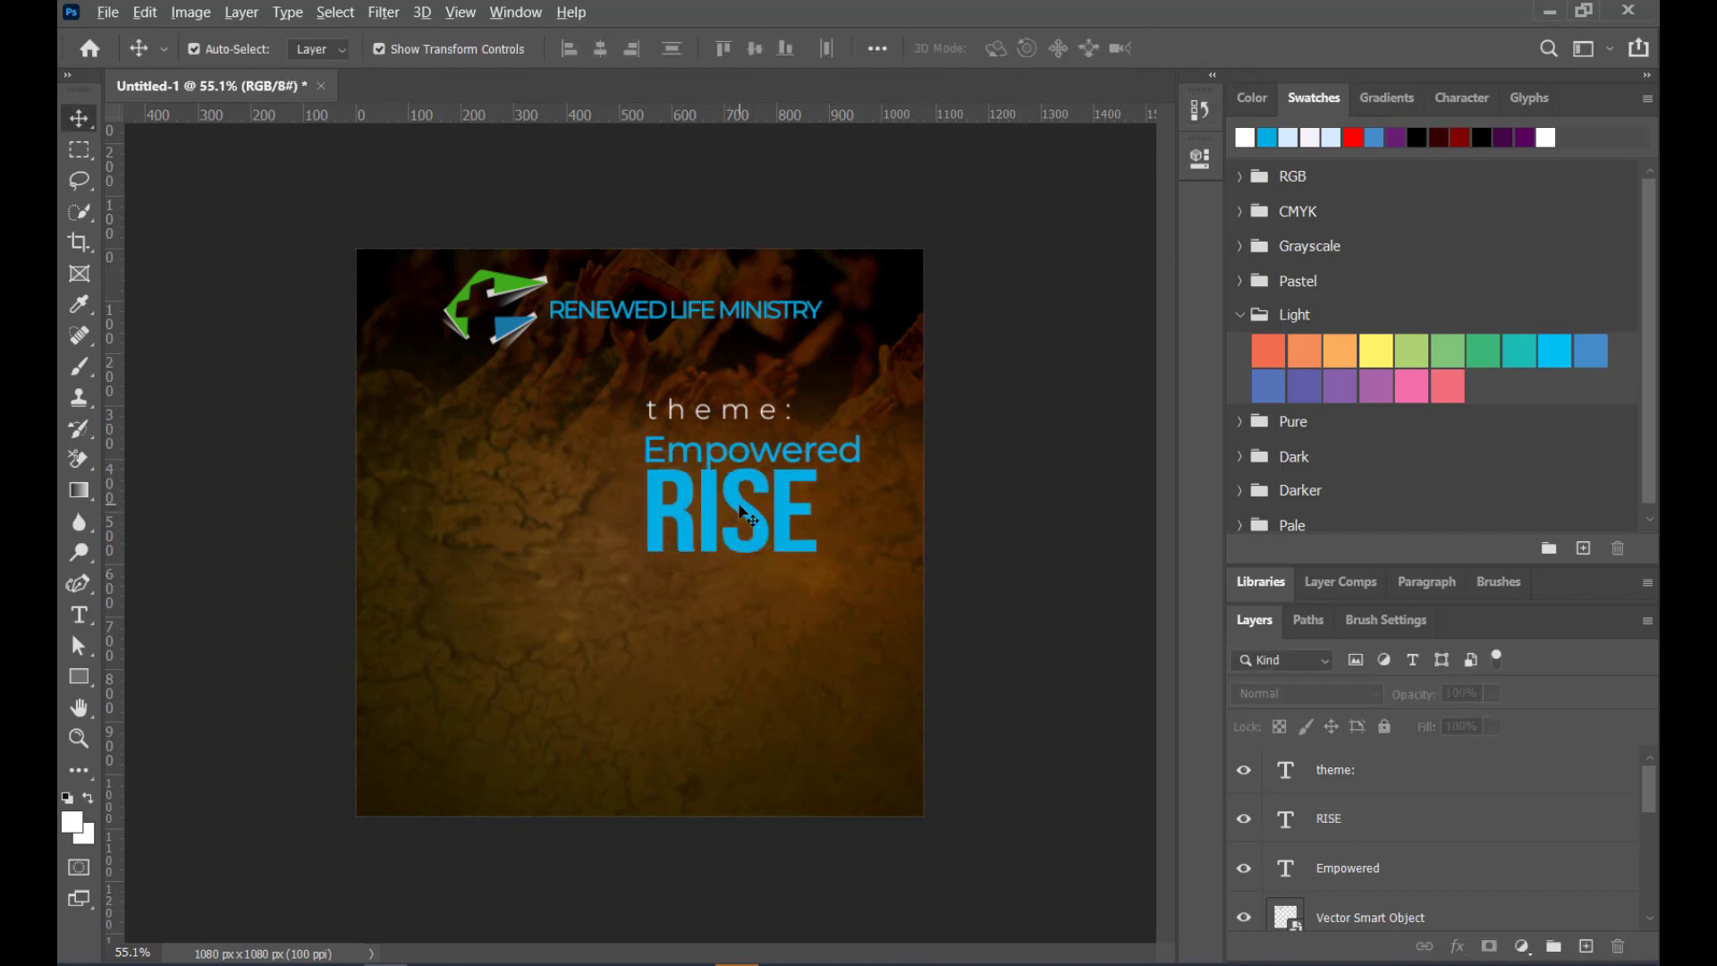
pyautogui.moveTo(737, 518); pyautogui.dragTo(730, 622)
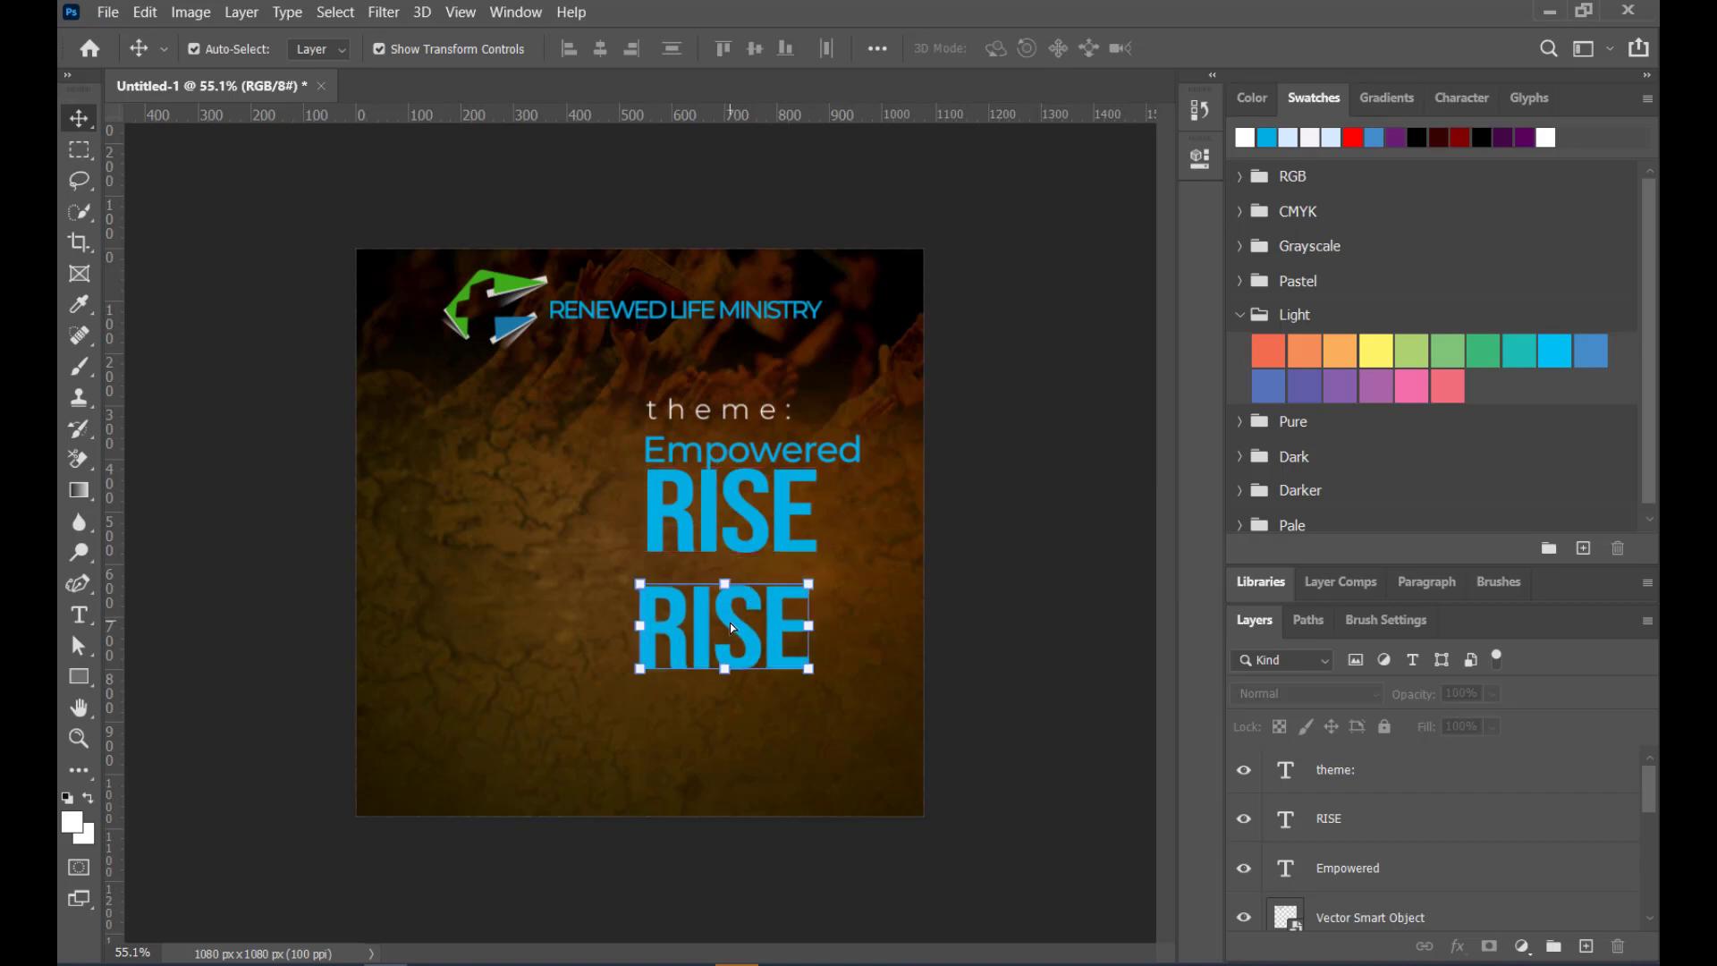
pyautogui.doubleClick(730, 623)
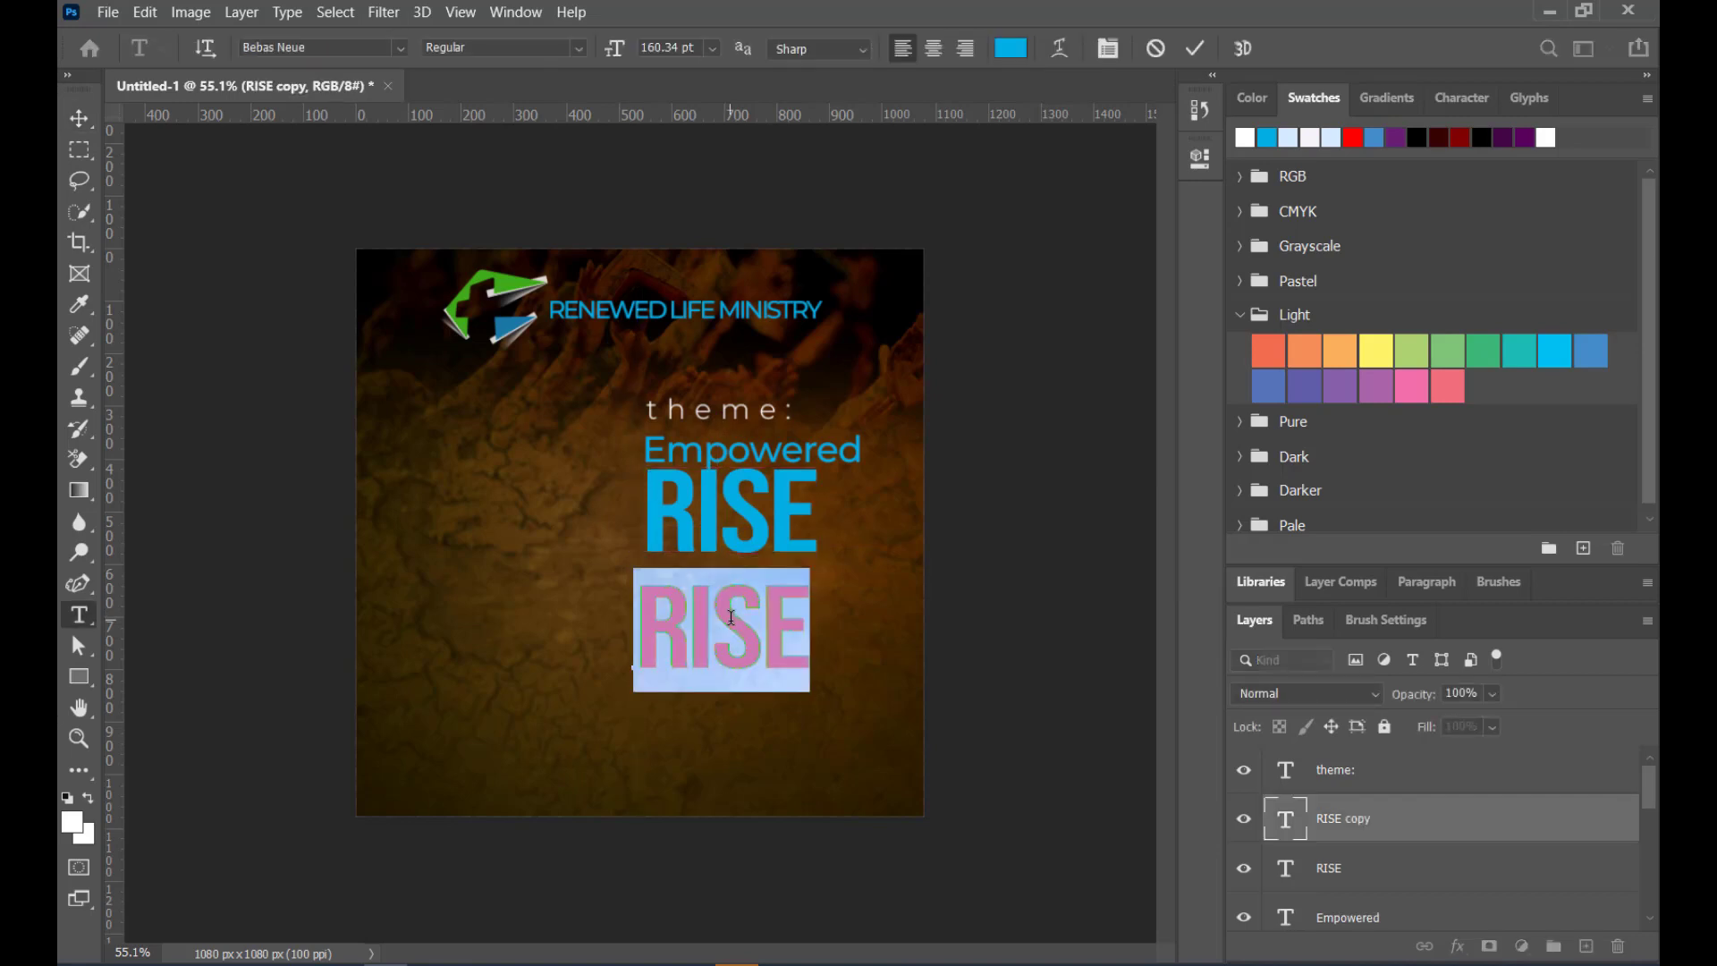
pyautogui.write('UP')
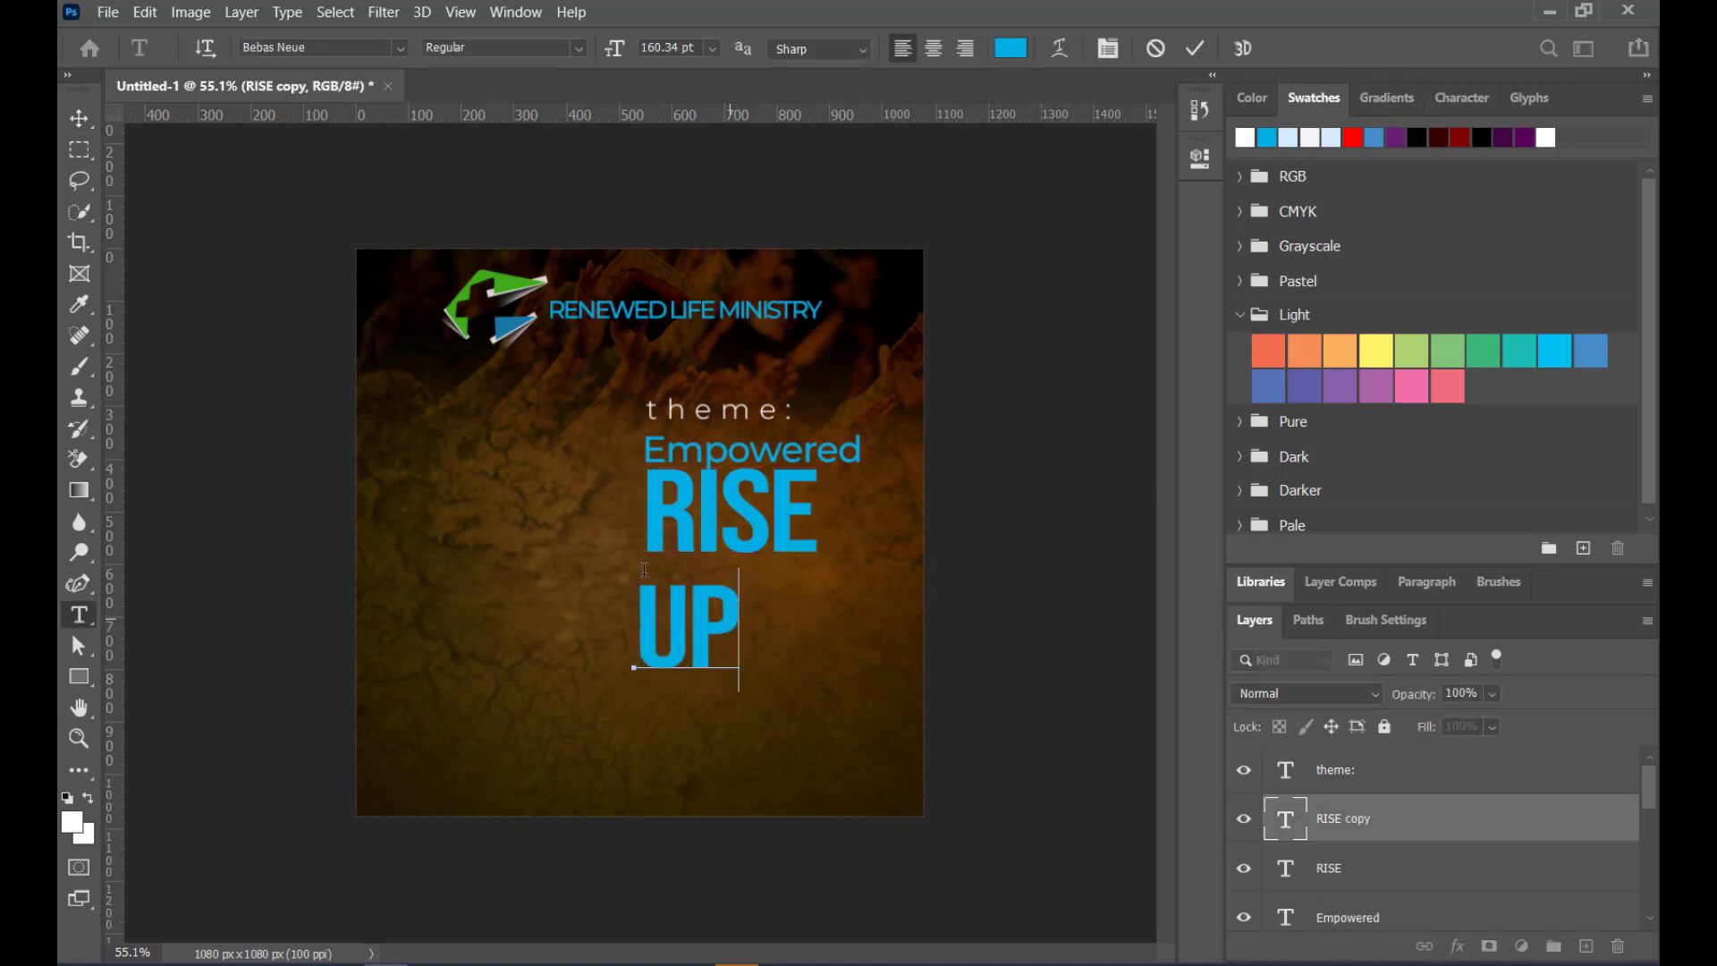
# Move the "UP" text directly under "RISE", with its U extending past the left edge of the R
pyautogui.click(80, 120)
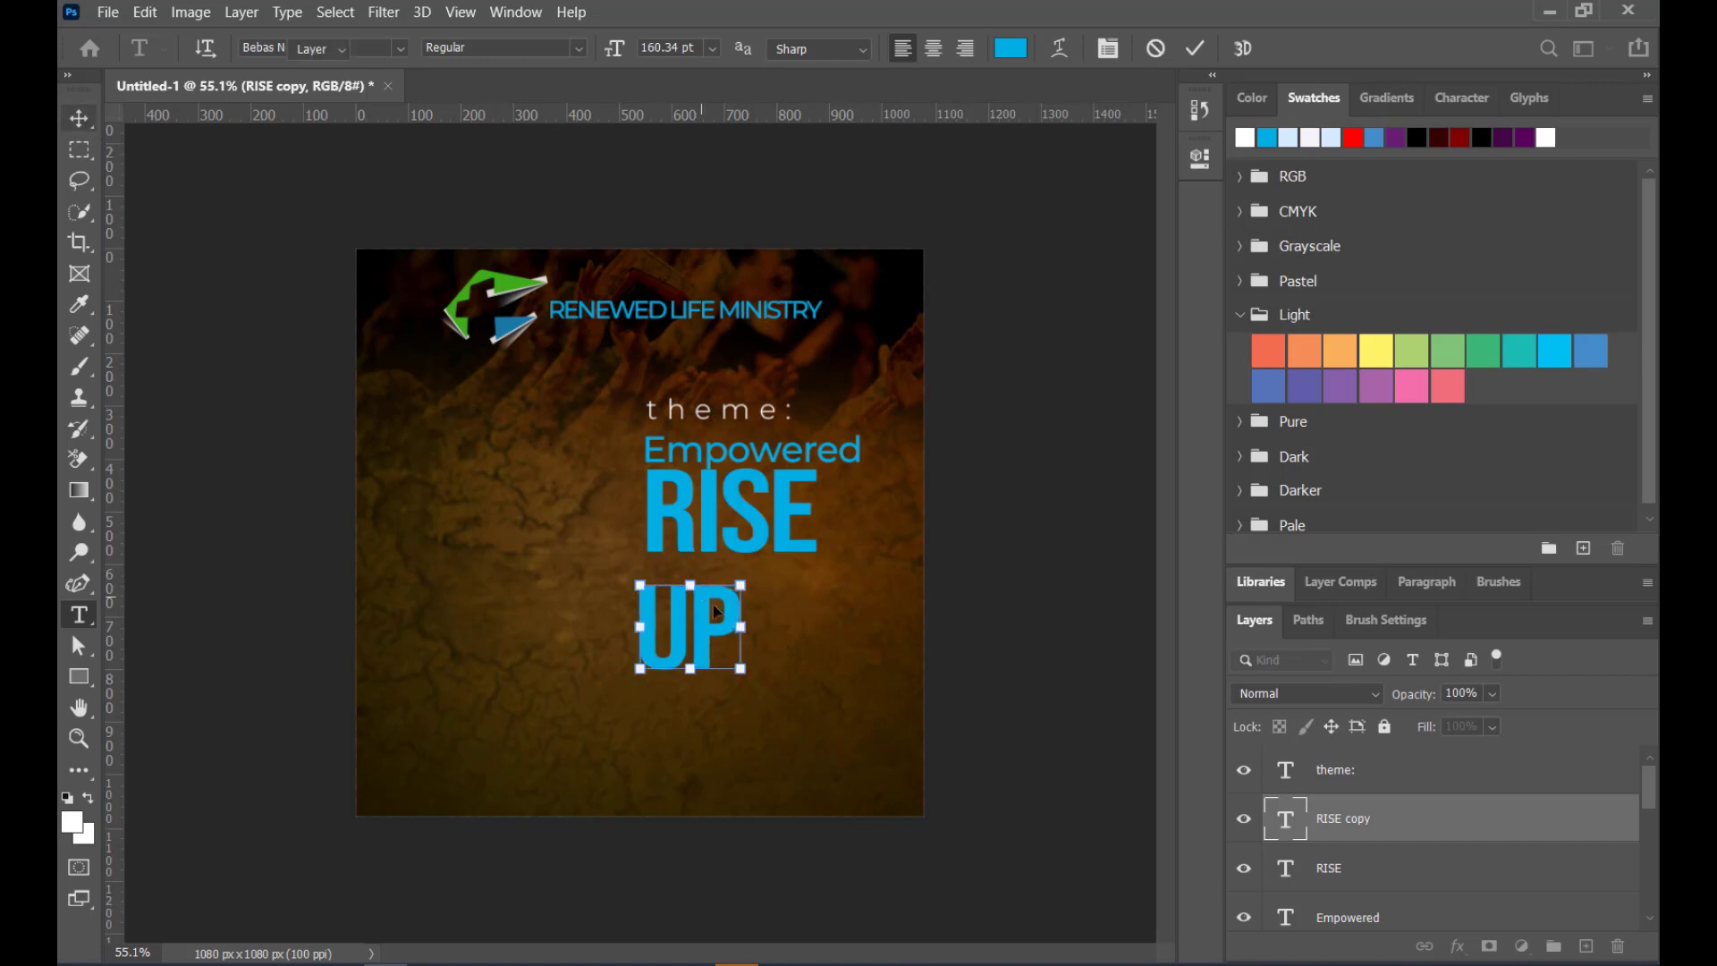
pyautogui.moveTo(708, 623); pyautogui.dragTo(685, 591)
pyautogui.click(1035, 582)
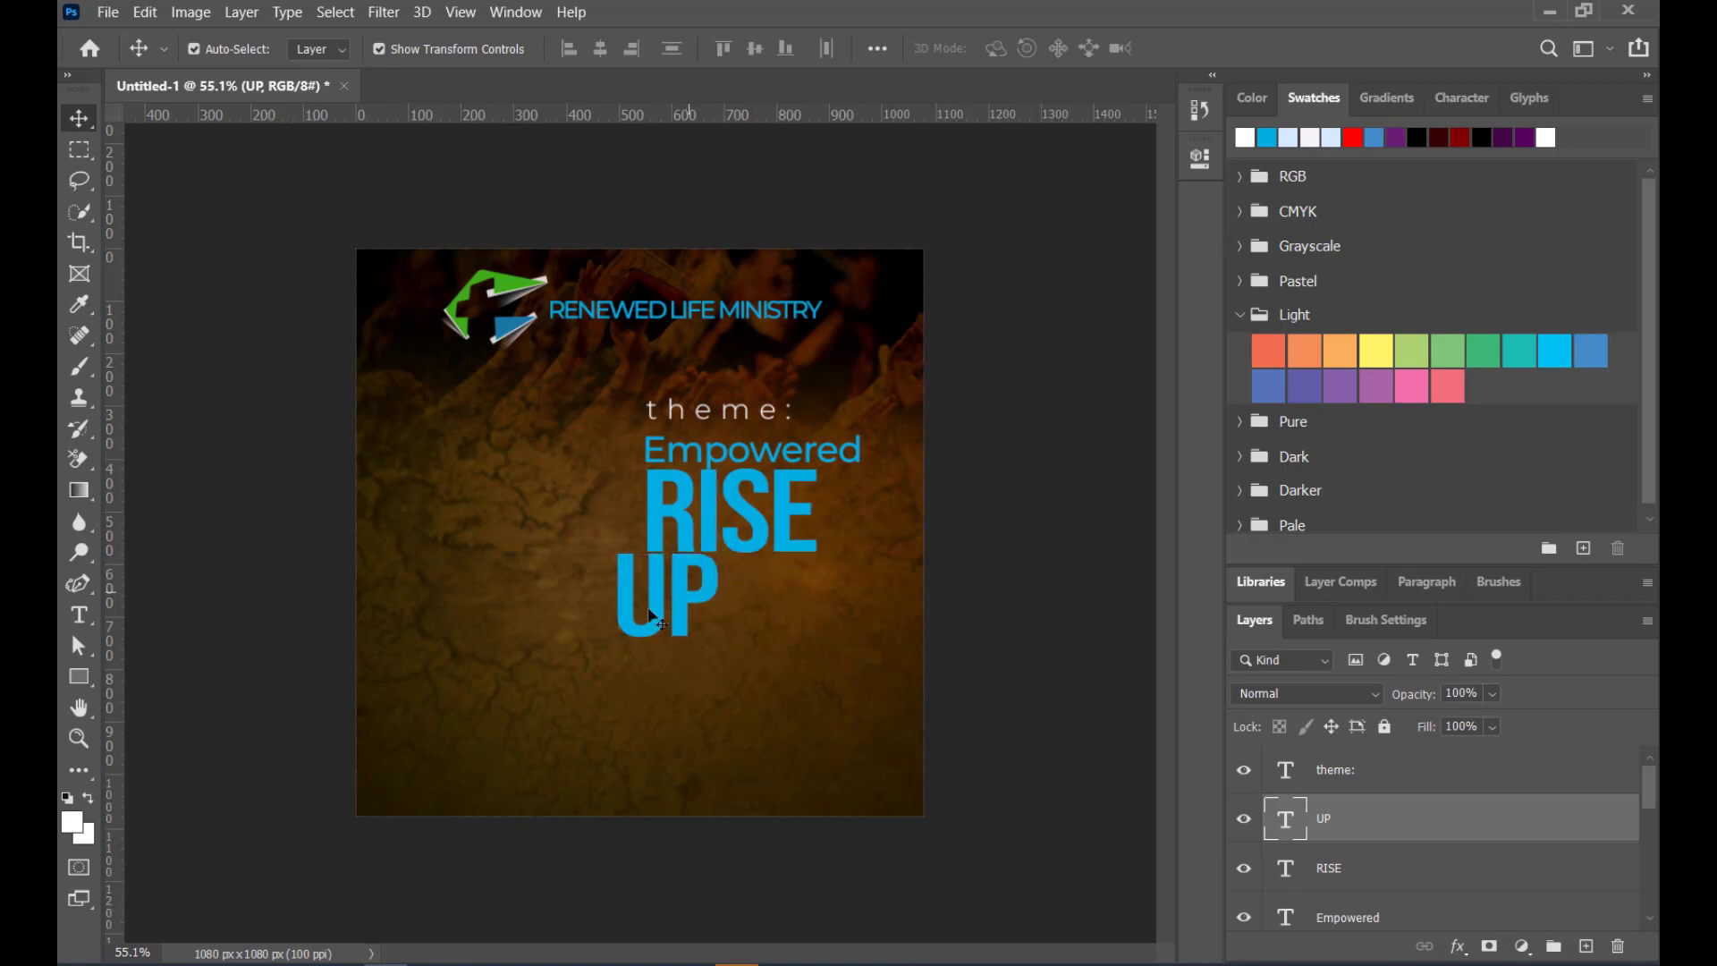
# Convert the "UP" text layer to a shape
pyautogui.click(684, 604)
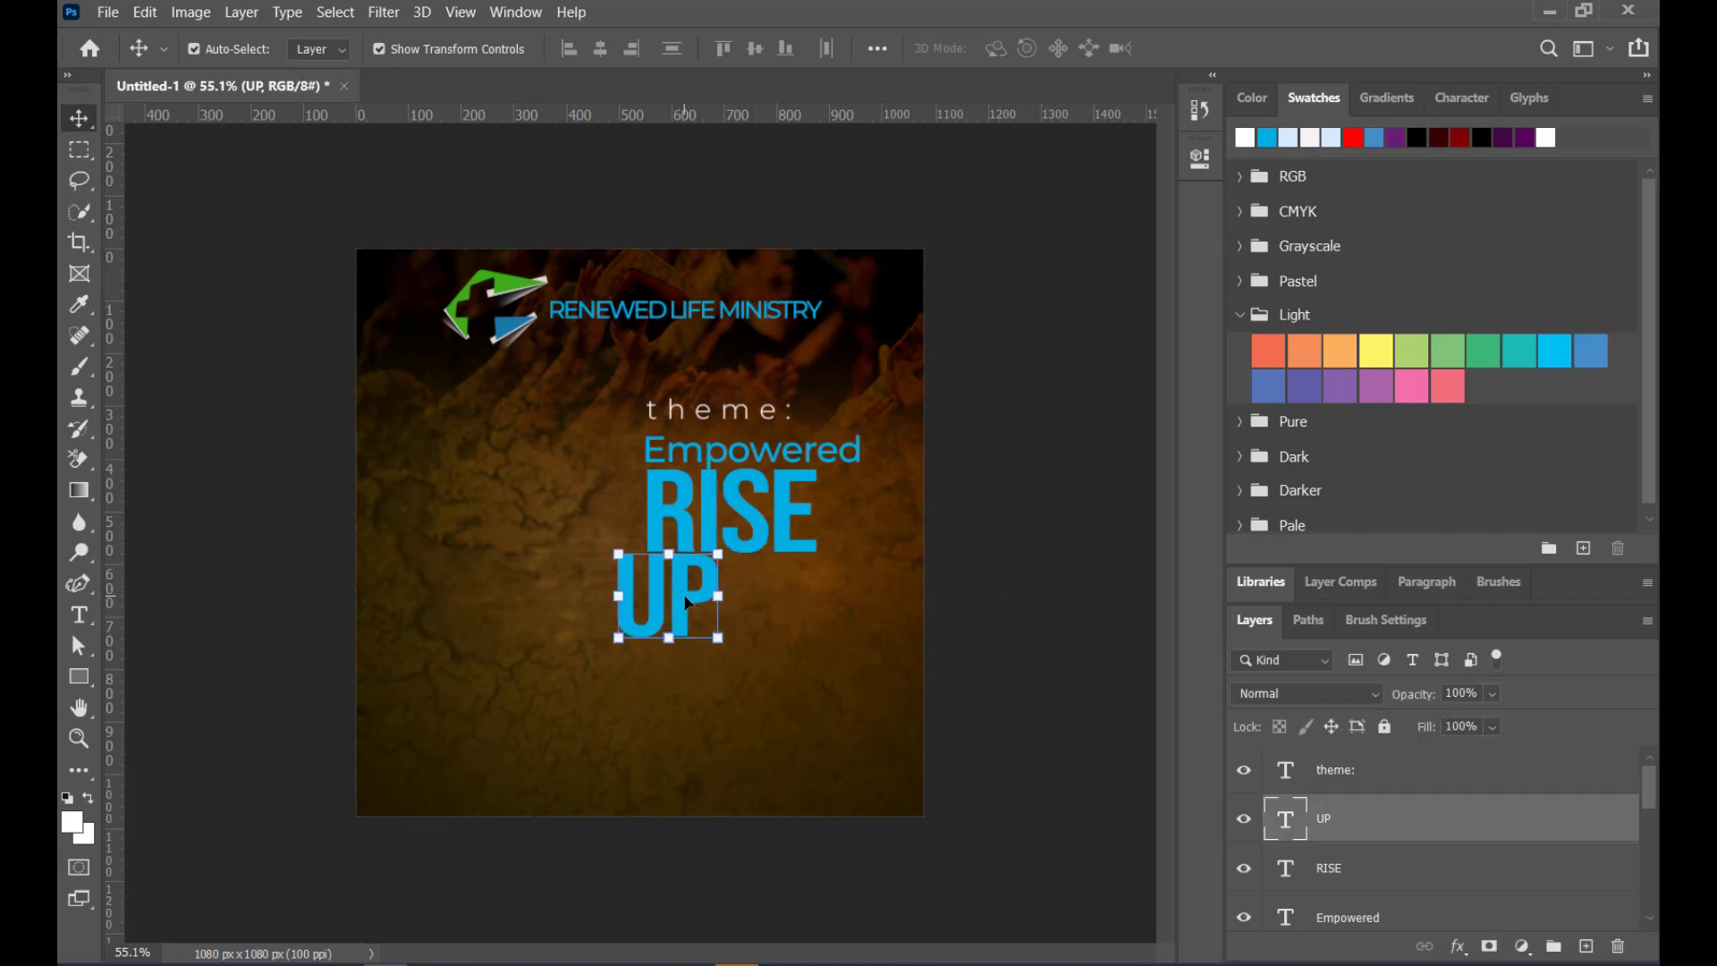
pyautogui.rightClick(1493, 840)
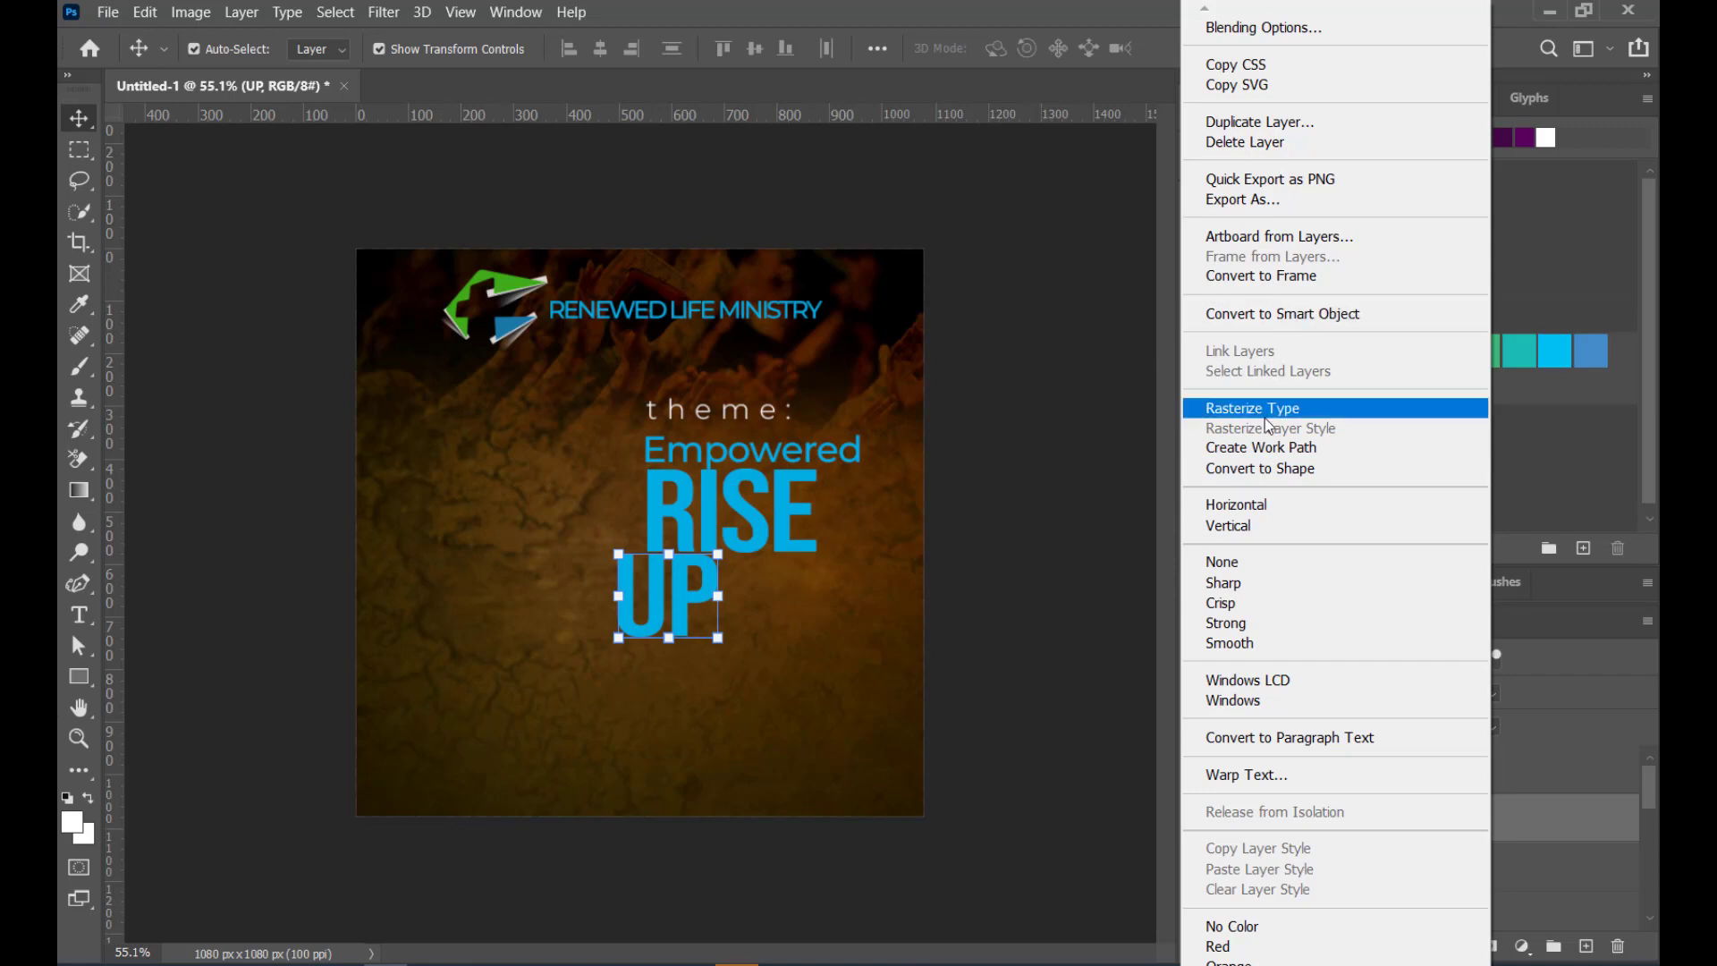
pyautogui.click(1270, 470)
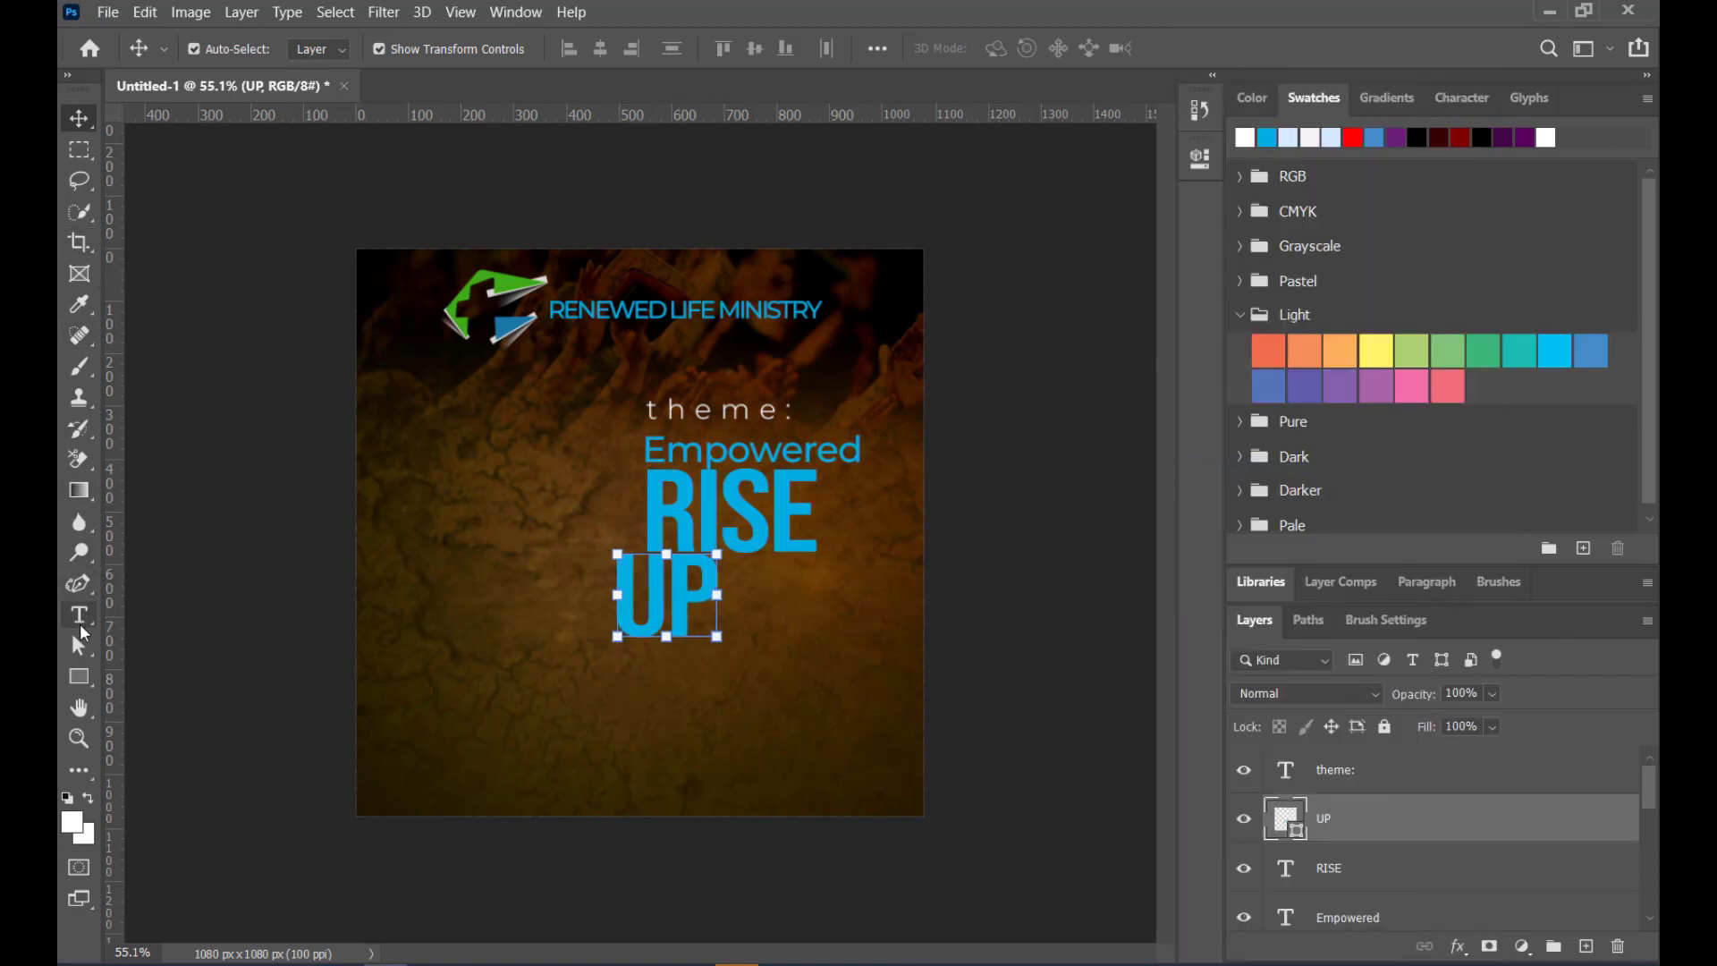
# Stretch the U's left stem upward alongside "RISE" and "Empowered", making the "UP" shape about 414 px tall
pyautogui.moveTo(80, 646); pyautogui.dragTo(176, 661)
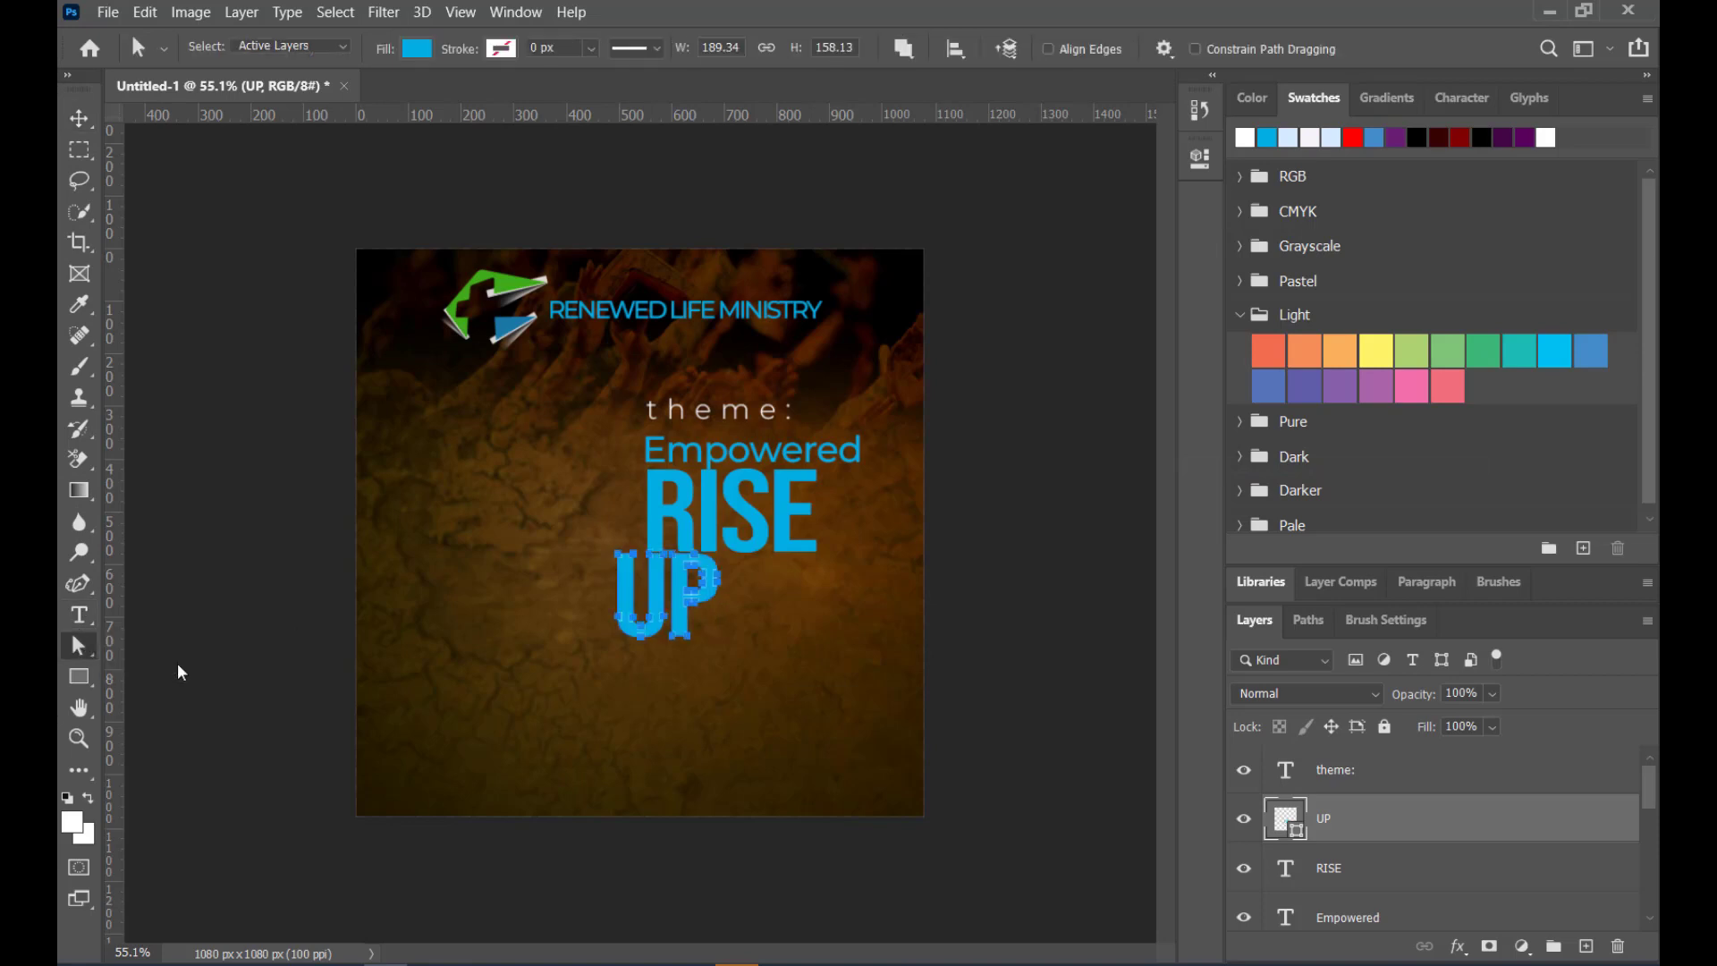
pyautogui.click(620, 561)
pyautogui.moveTo(633, 562); pyautogui.dragTo(635, 433)
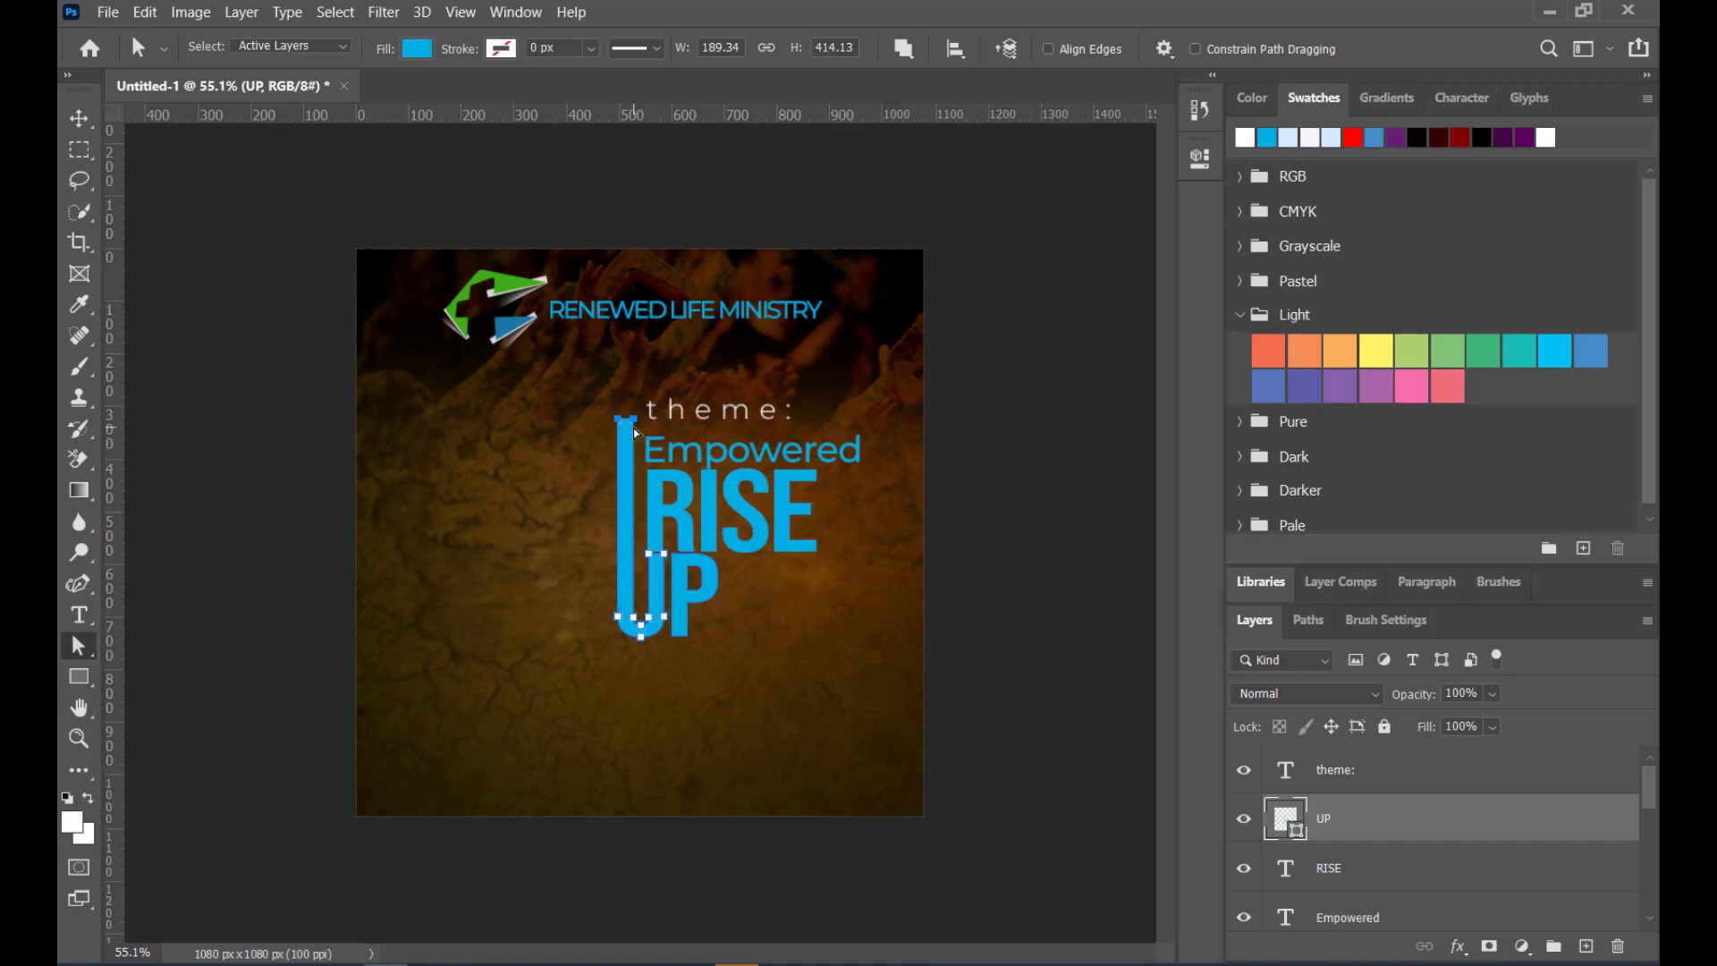
pyautogui.press('v')
pyautogui.click(677, 638)
pyautogui.click(685, 625)
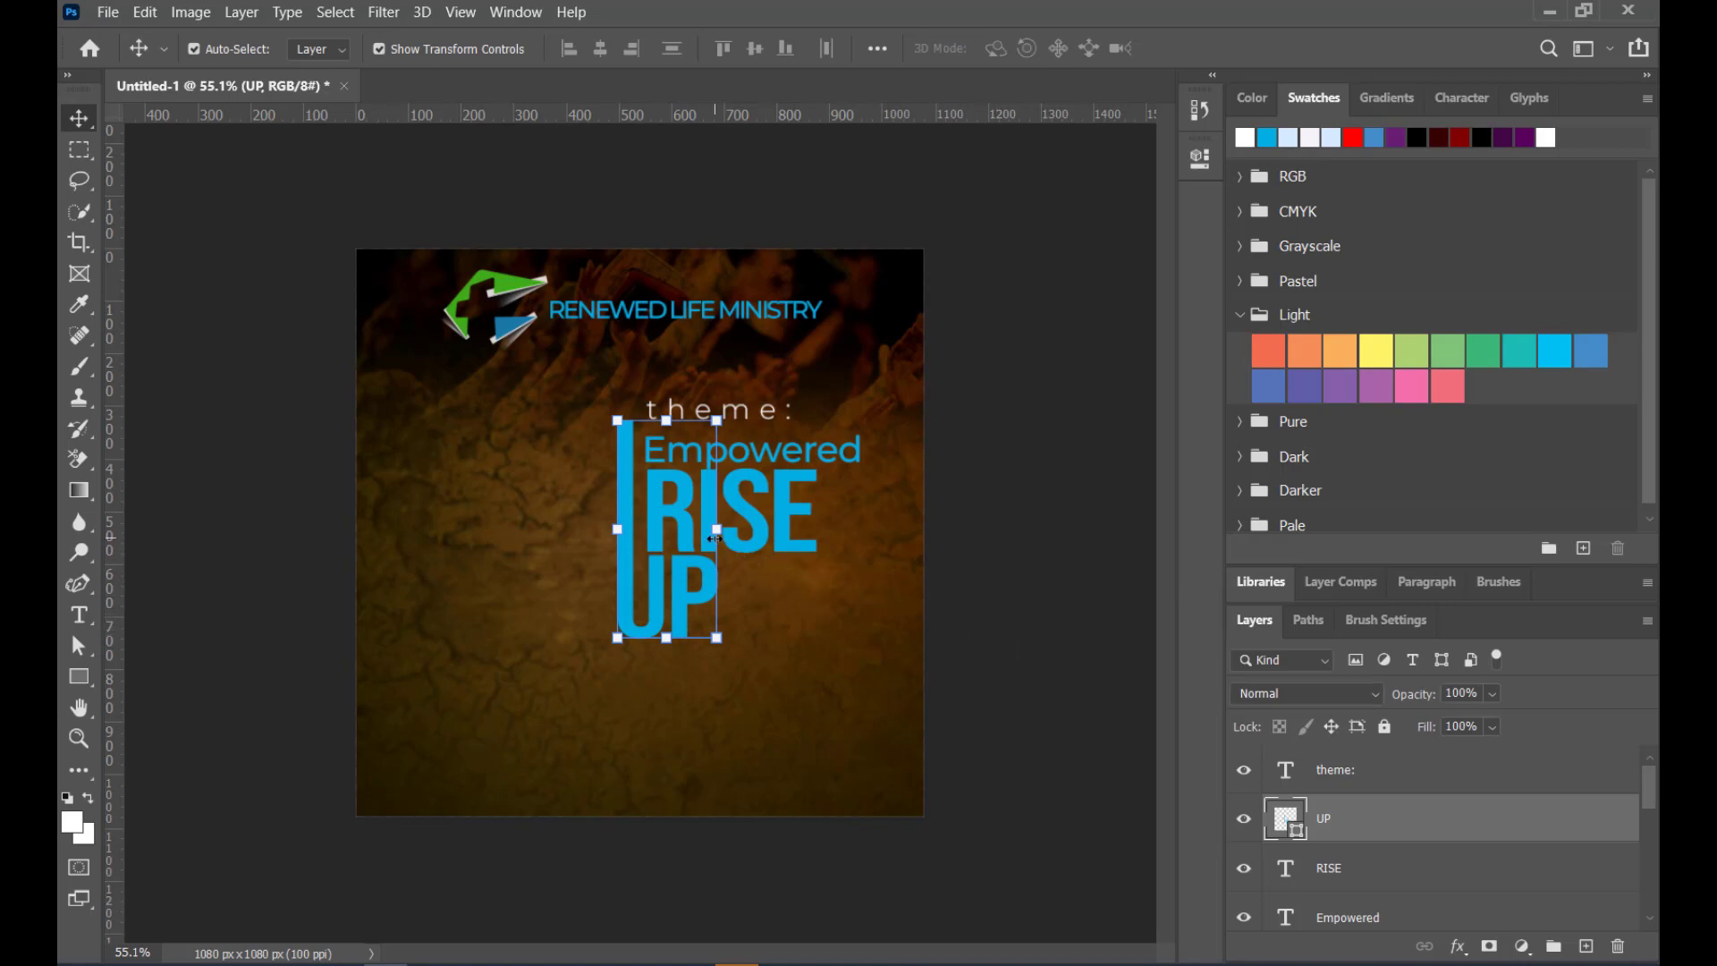
pyautogui.click(1052, 588)
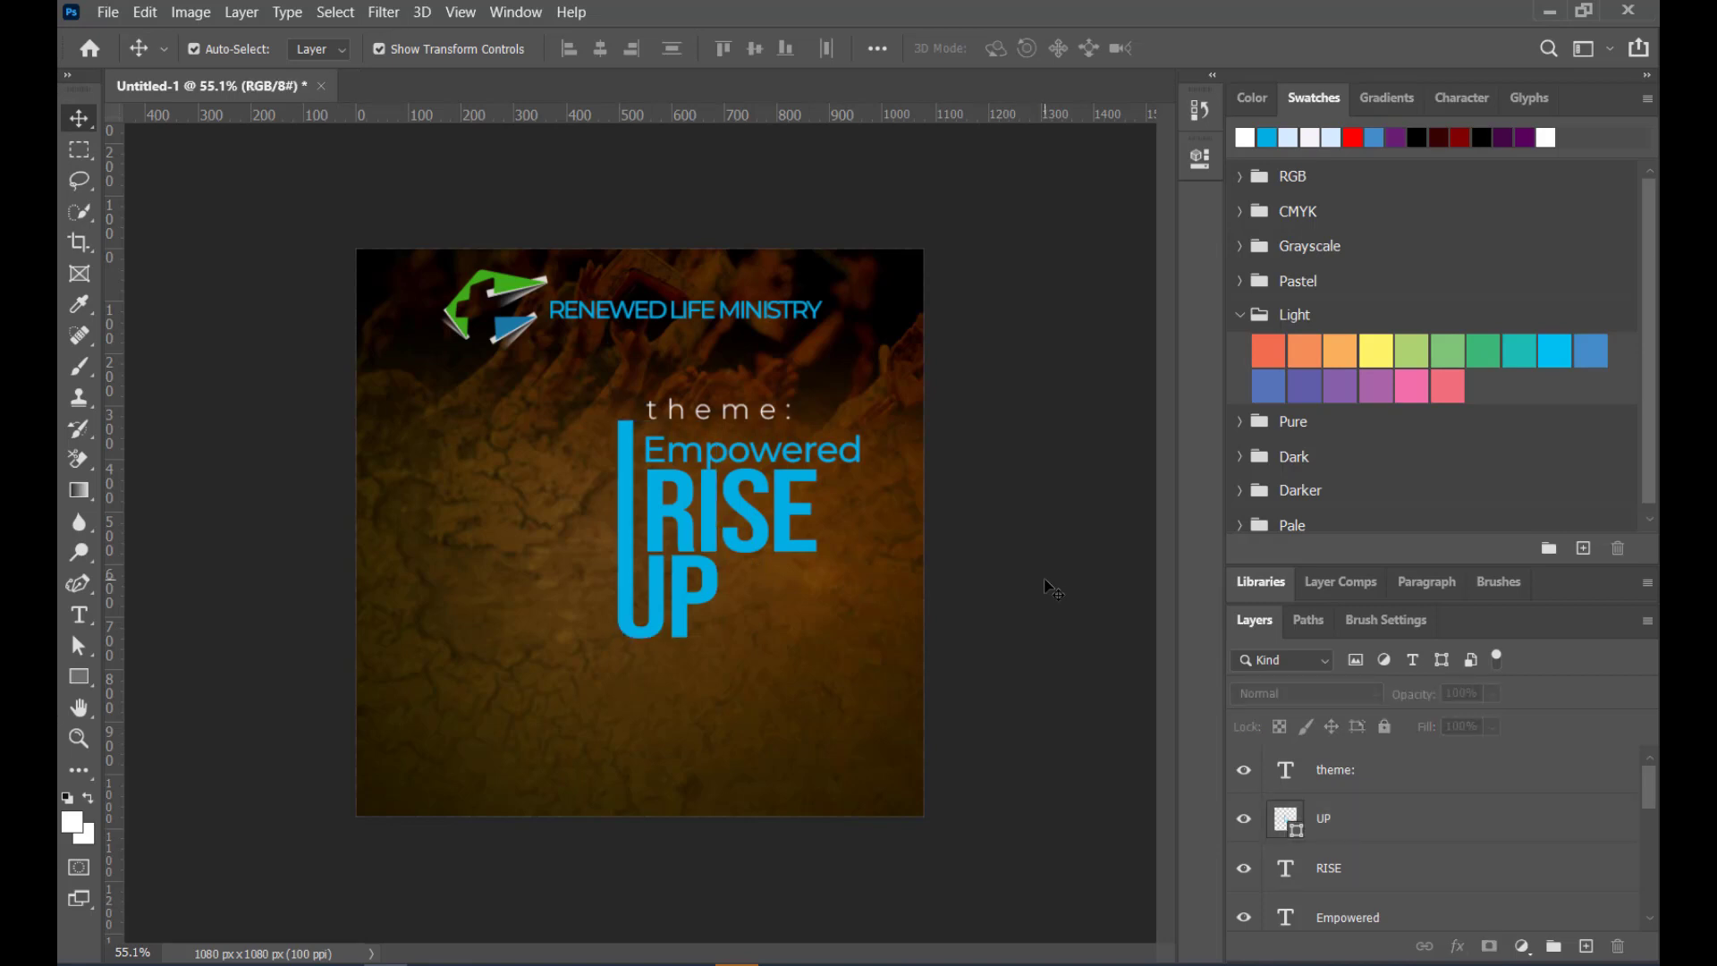
# Widen the "UP" shape to about 149% of its width while keeping its height at 100%
pyautogui.click(706, 597)
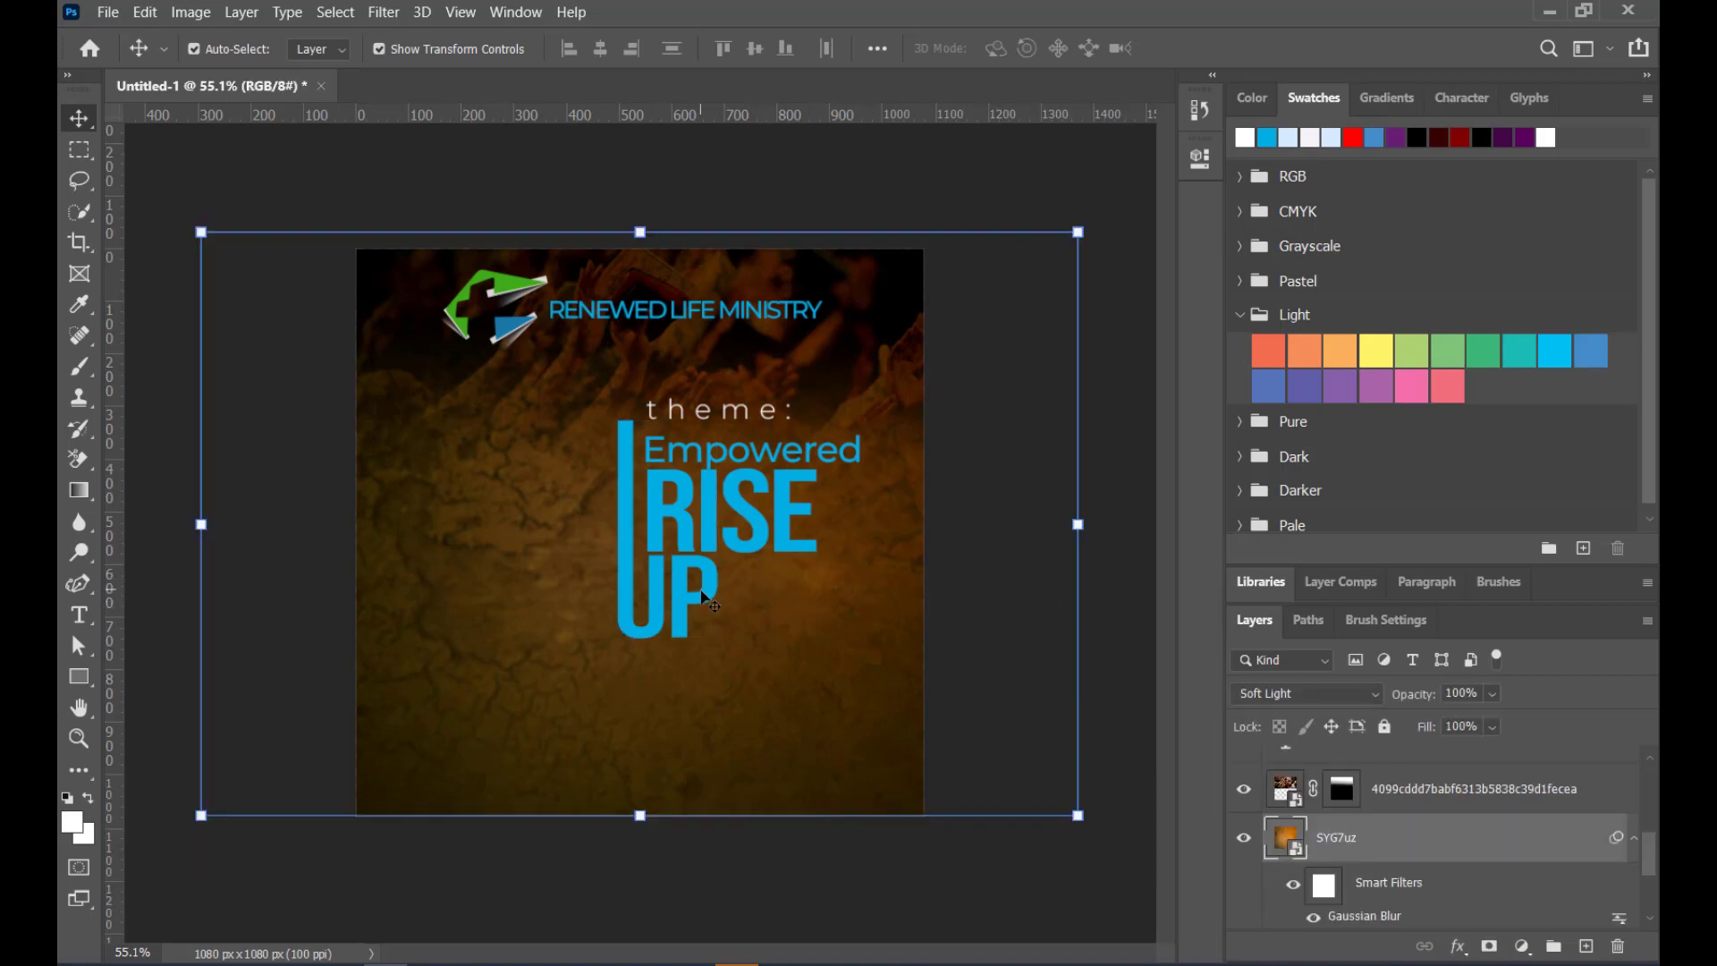
pyautogui.click(715, 586)
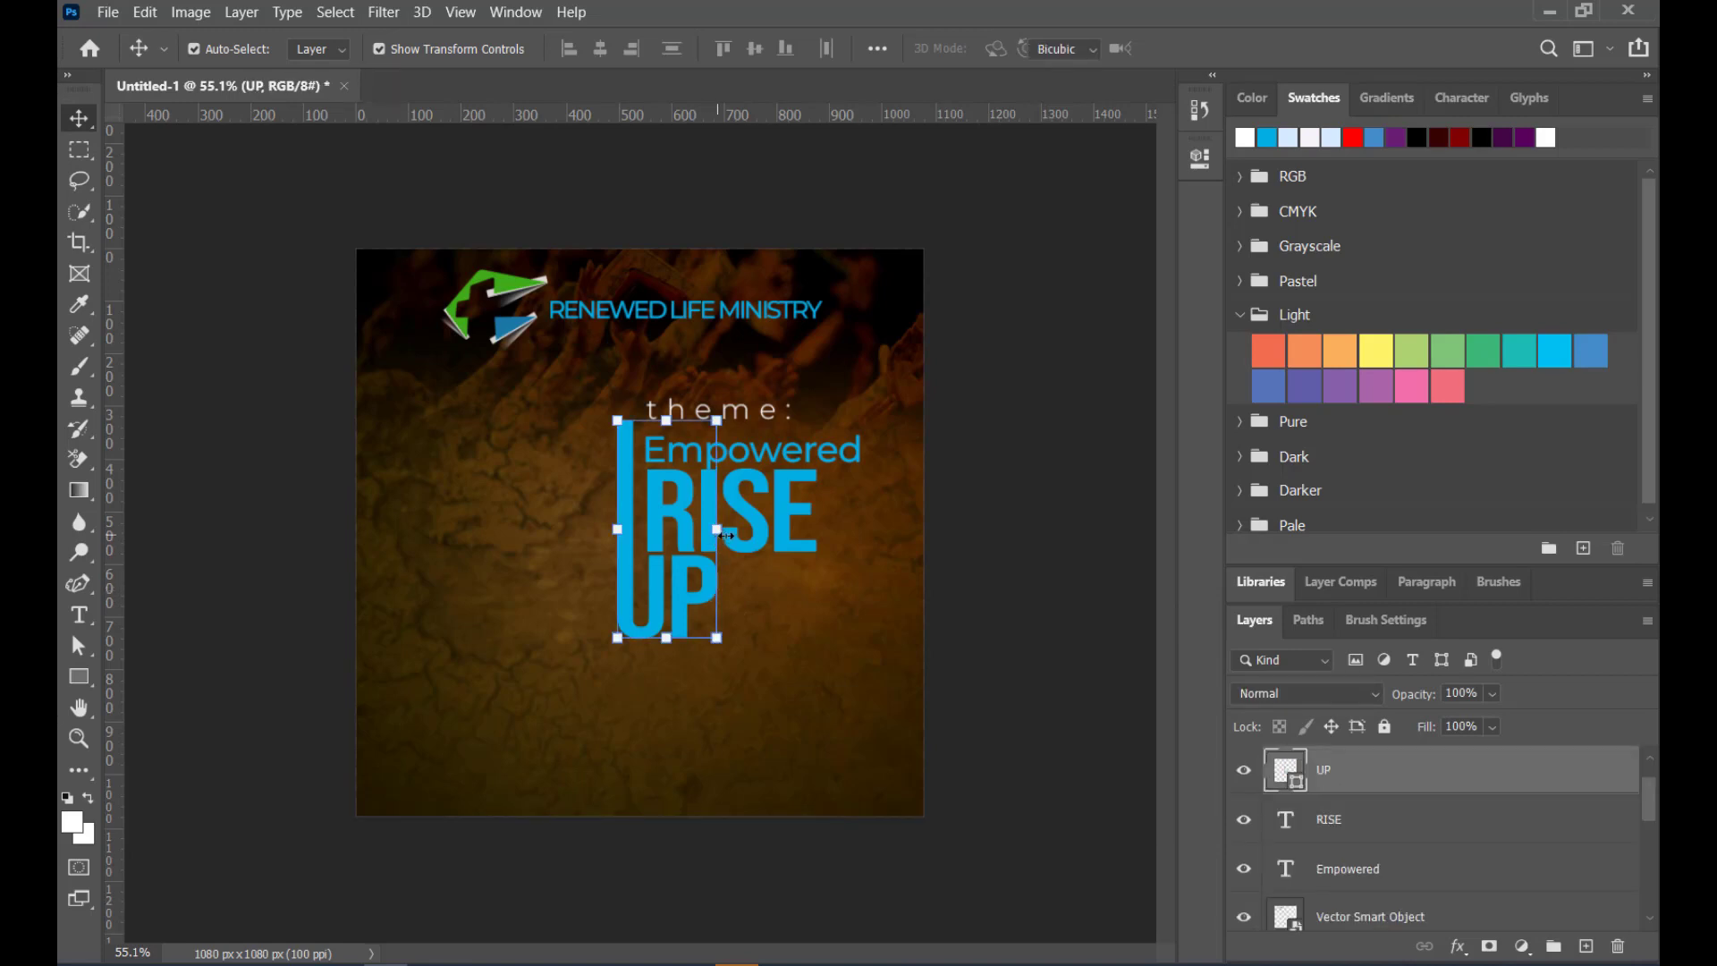
pyautogui.moveTo(718, 533); pyautogui.dragTo(740, 536)
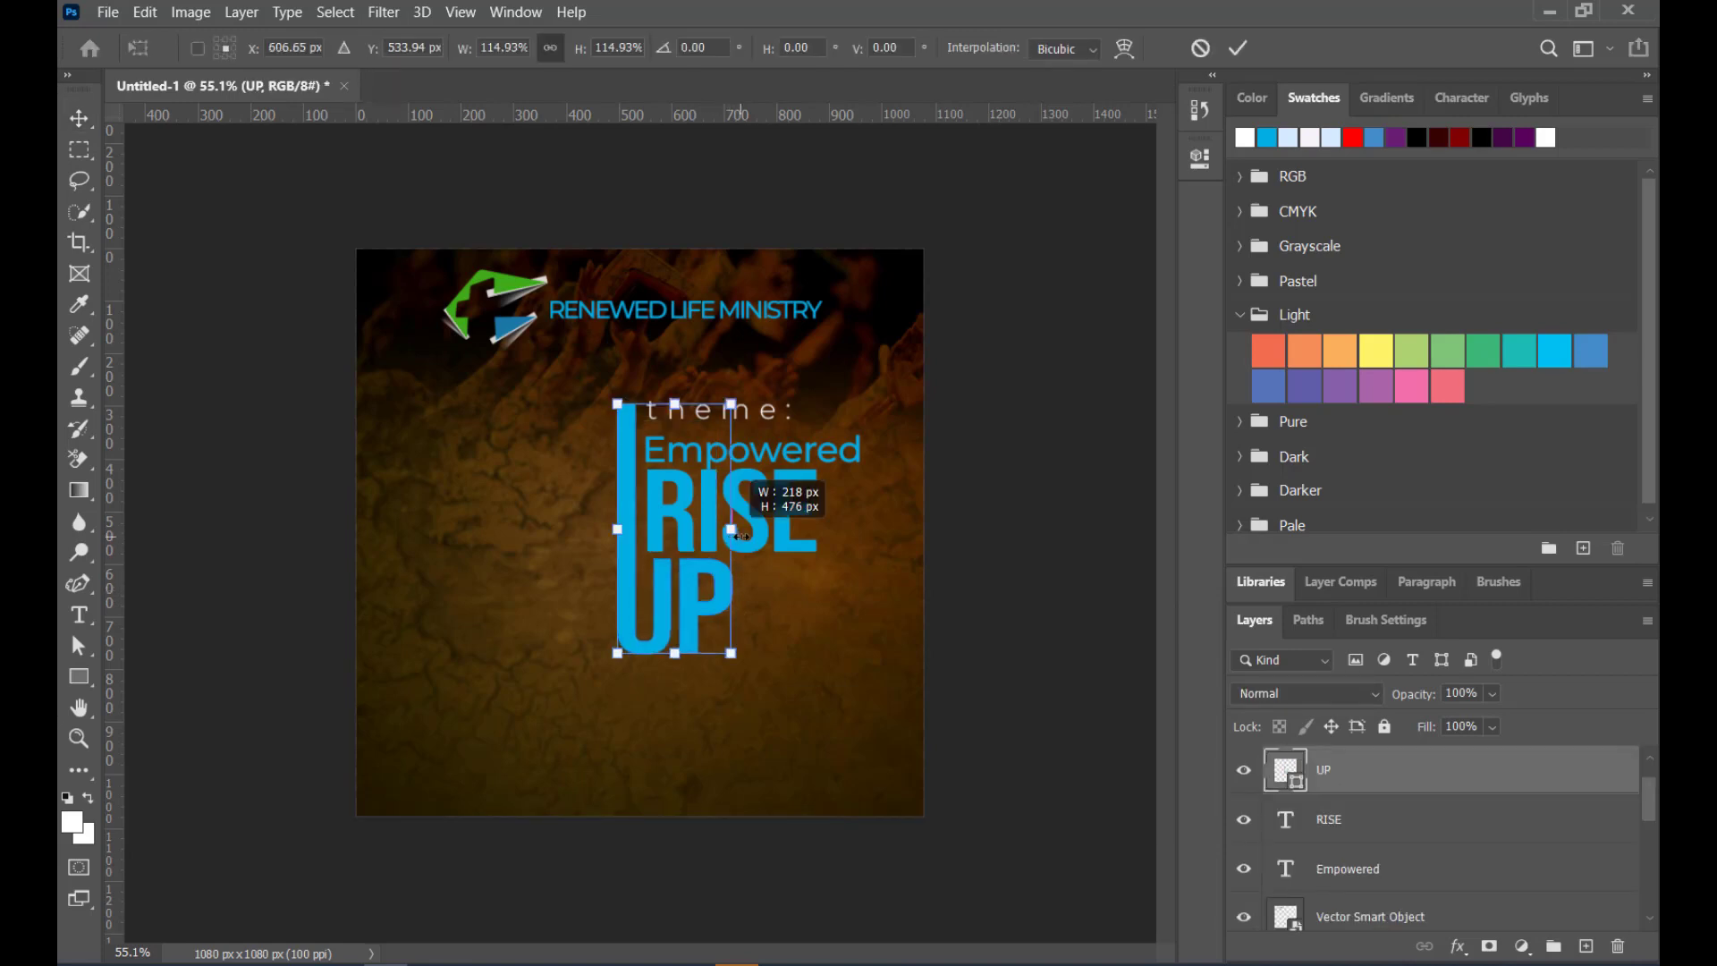
pyautogui.moveTo(741, 536); pyautogui.dragTo(750, 534)
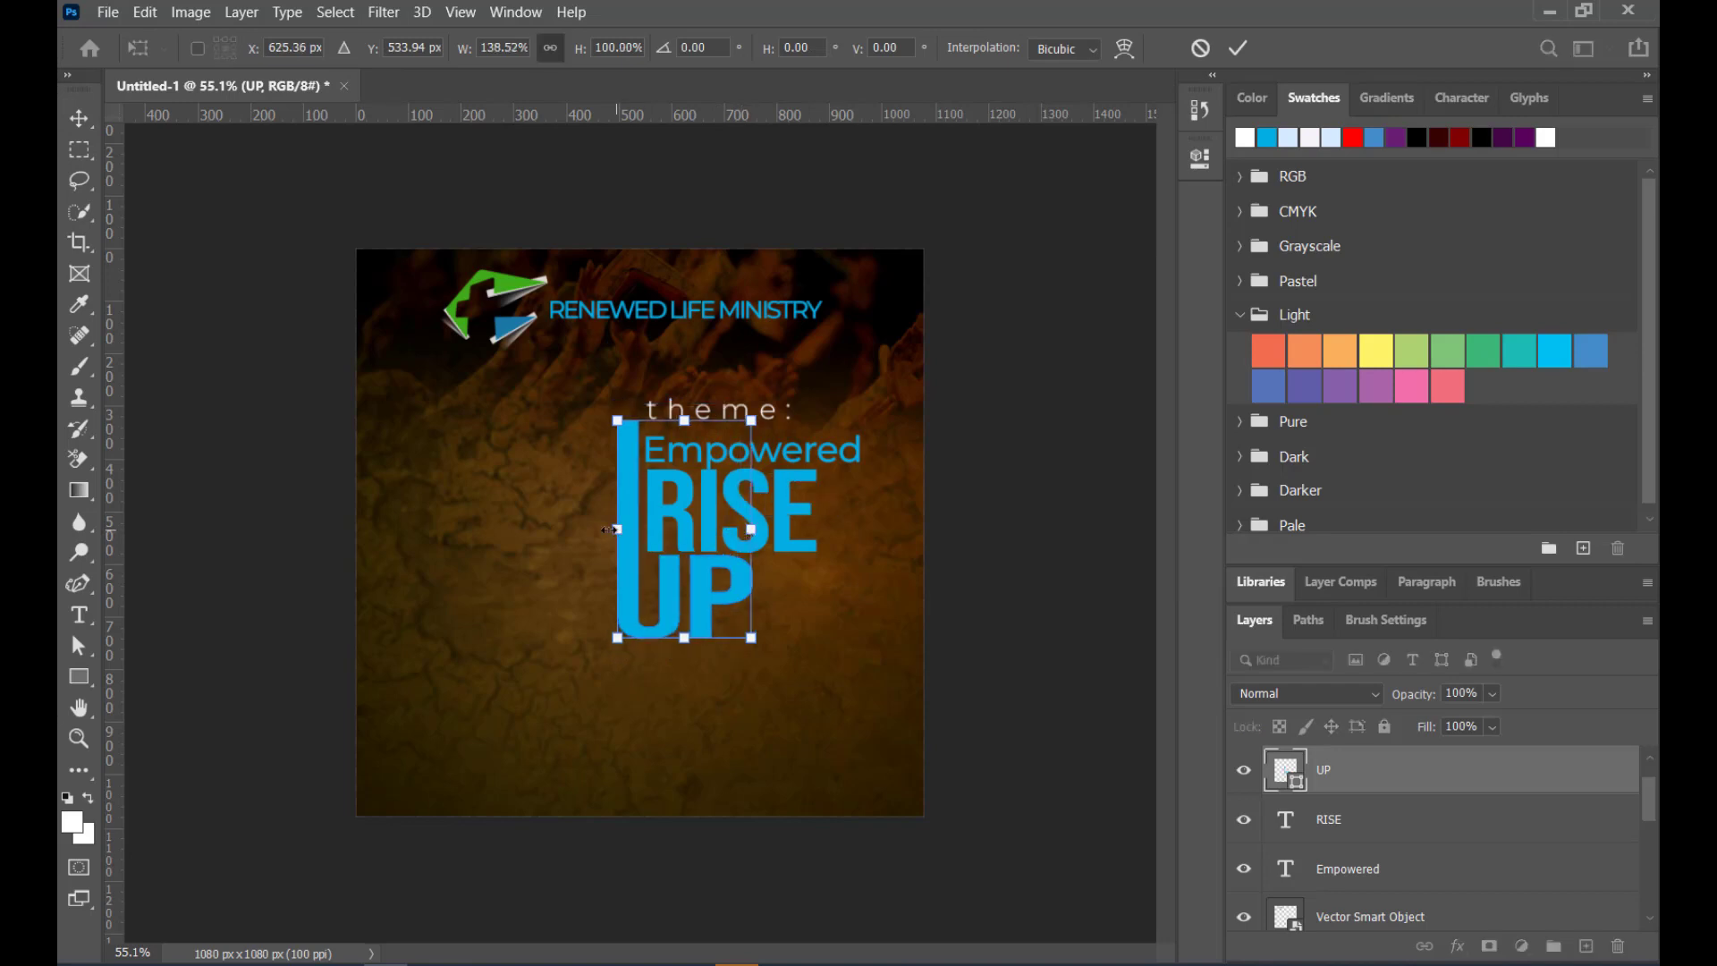
pyautogui.moveTo(617, 528); pyautogui.dragTo(602, 528)
# Shift the widened "UP" shape right and nudge it down so it sits just beneath "RISE"
pyautogui.moveTo(701, 608); pyautogui.dragTo(718, 602)
pyautogui.press('Down')
pyautogui.press('Down')
pyautogui.press('Down')
pyautogui.press('Down')
pyautogui.press('Down')
pyautogui.press('Down')
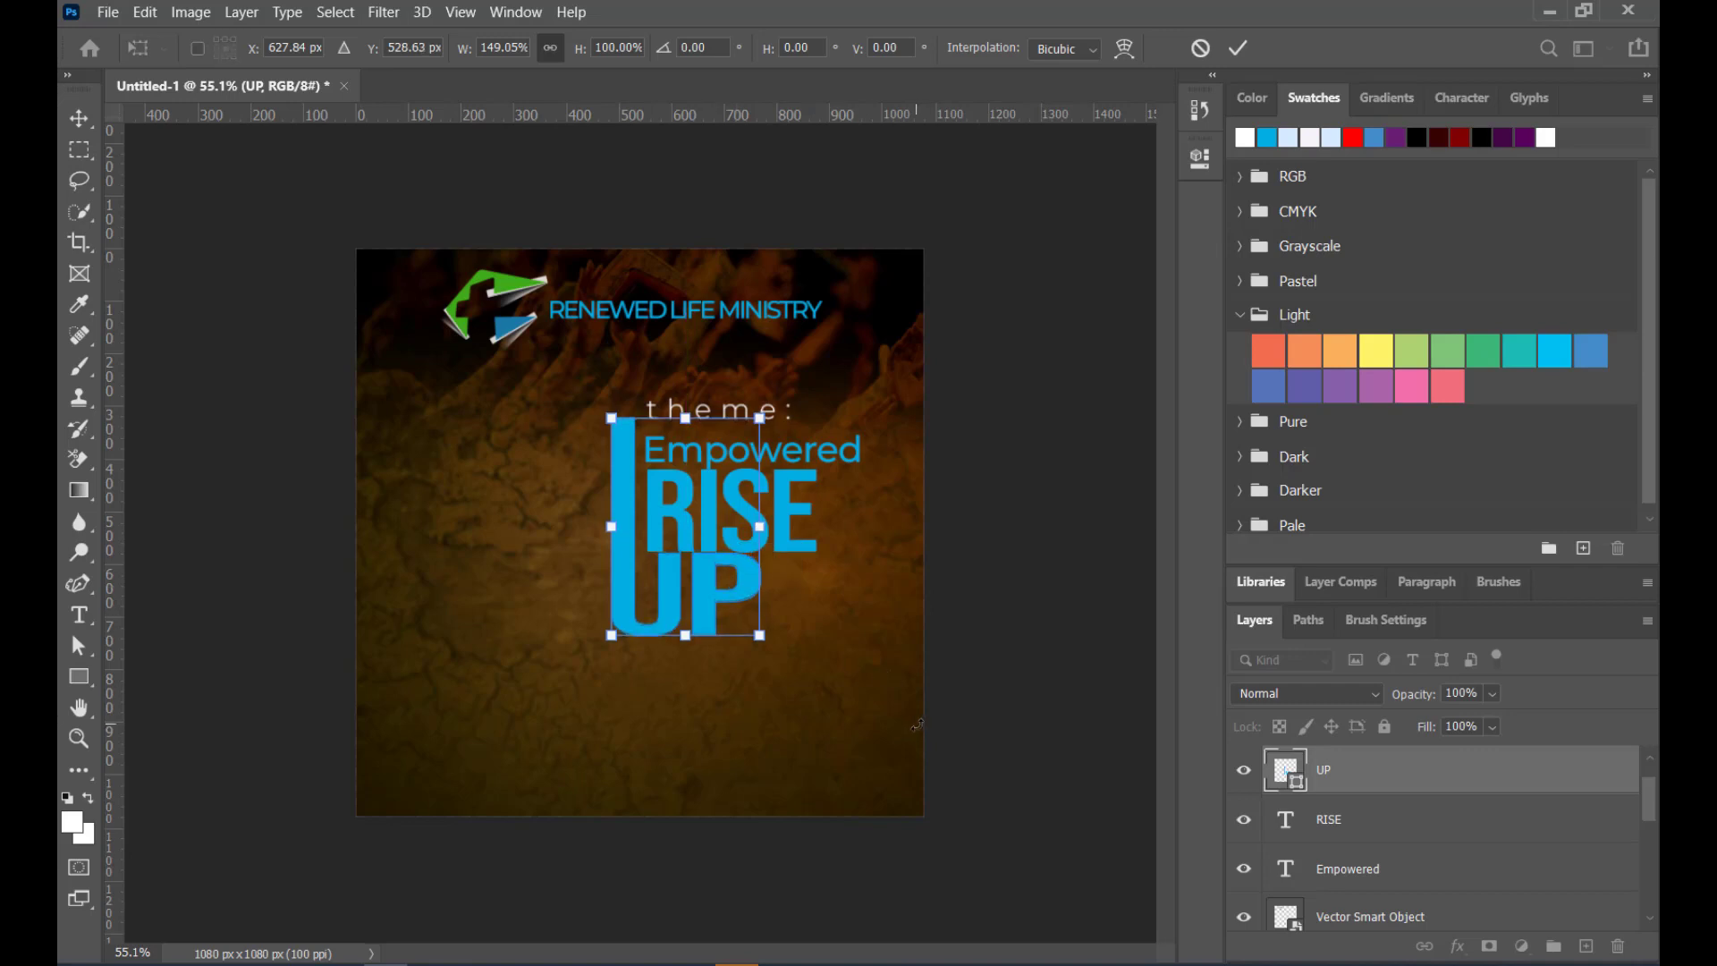
pyautogui.press('Down')
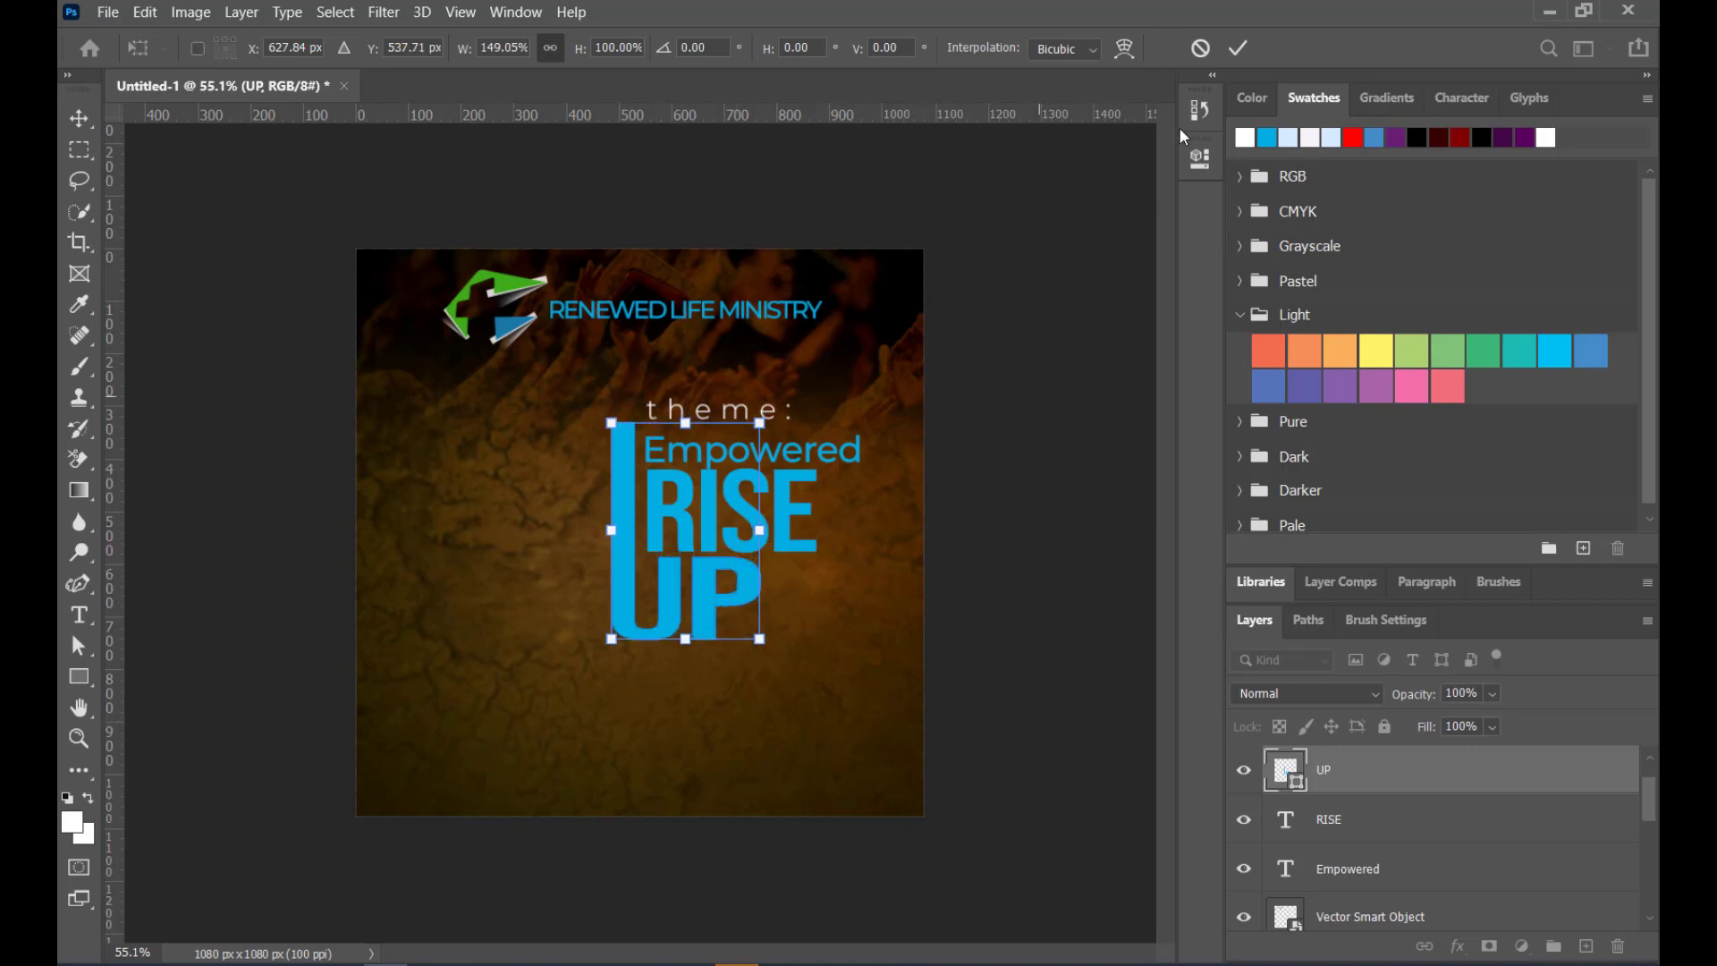
pyautogui.click(1242, 47)
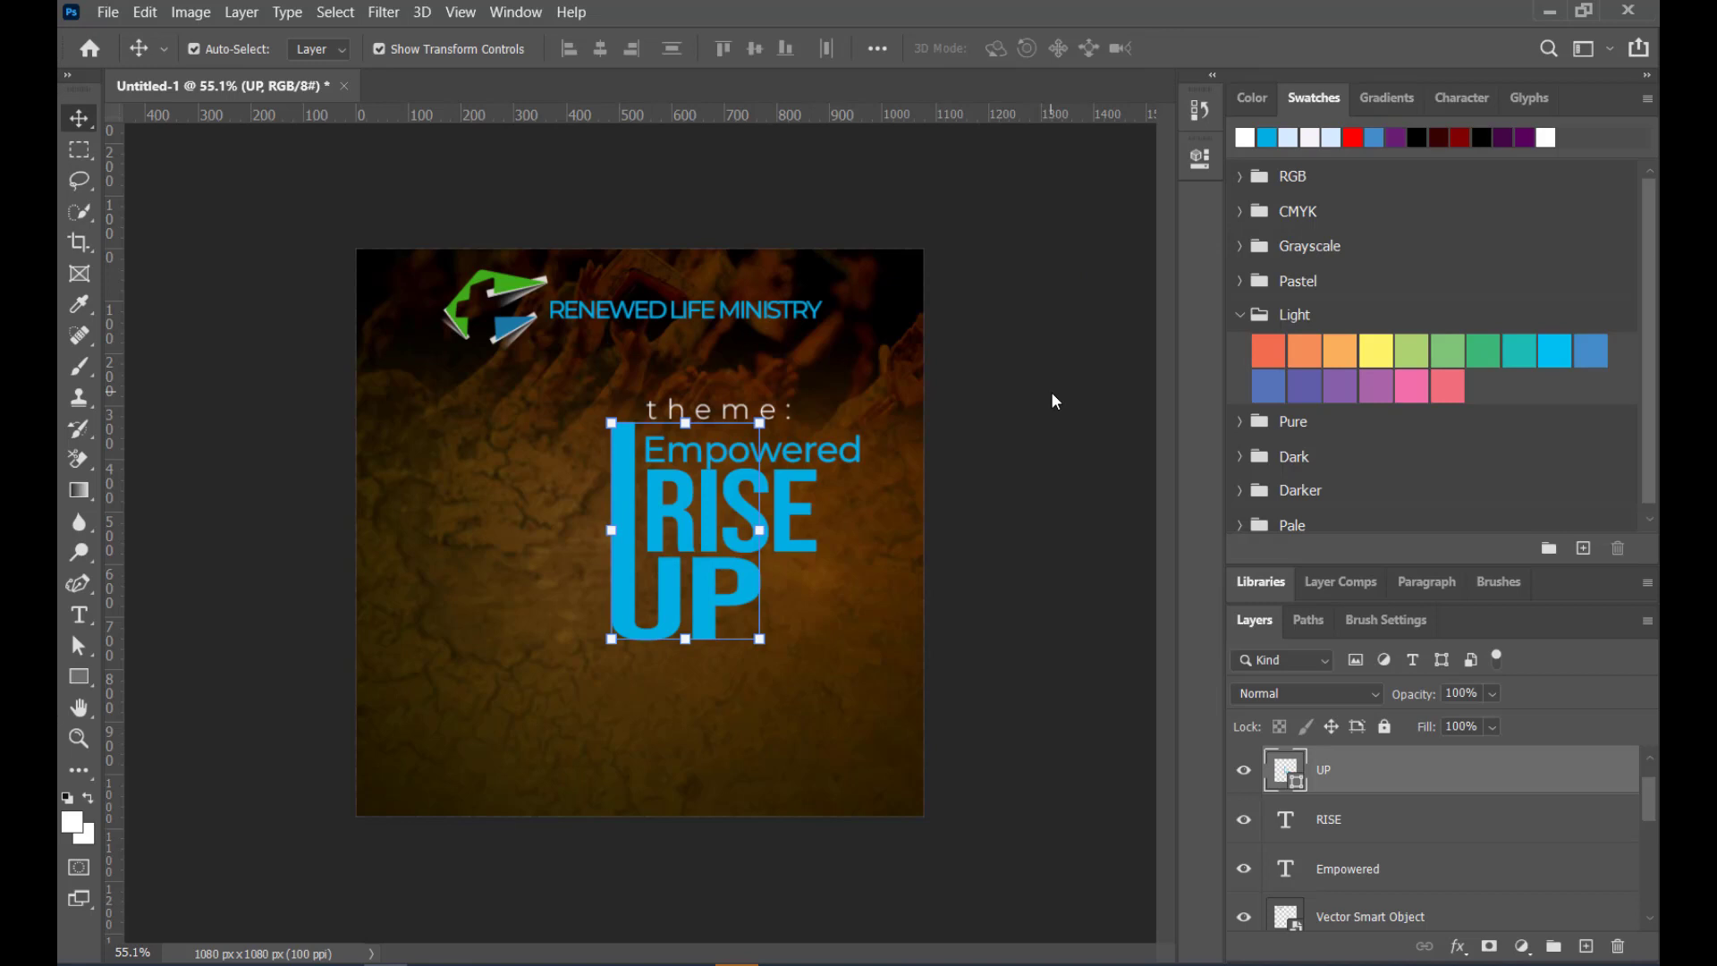
# Move the "RISE" text left until its R joins the tall stem of the U
pyautogui.click(1002, 420)
pyautogui.moveTo(829, 516); pyautogui.dragTo(728, 516)
pyautogui.click(989, 540)
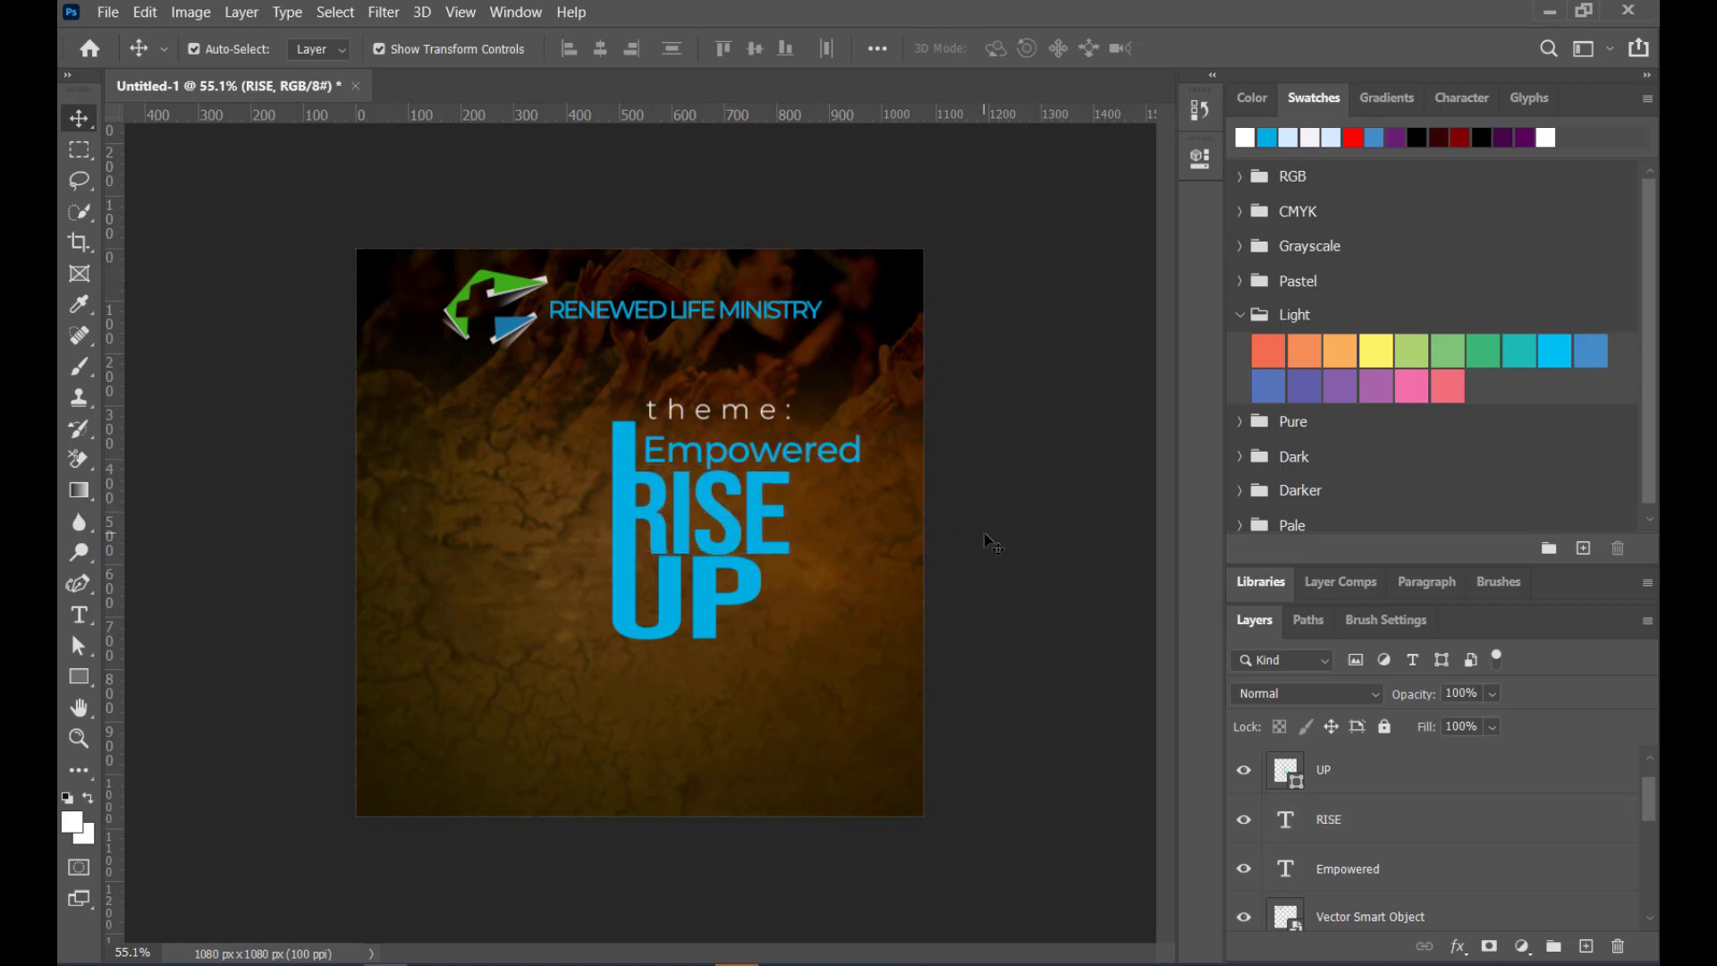
# Scale the "RISE" text down to about 83% so it matches the width of "UP"
pyautogui.click(761, 541)
pyautogui.moveTo(786, 554)
pyautogui.mouseDown()
pyautogui.moveTo(762, 537)
pyautogui.moveTo(799, 578)
pyautogui.moveTo(761, 561)
pyautogui.mouseUp()
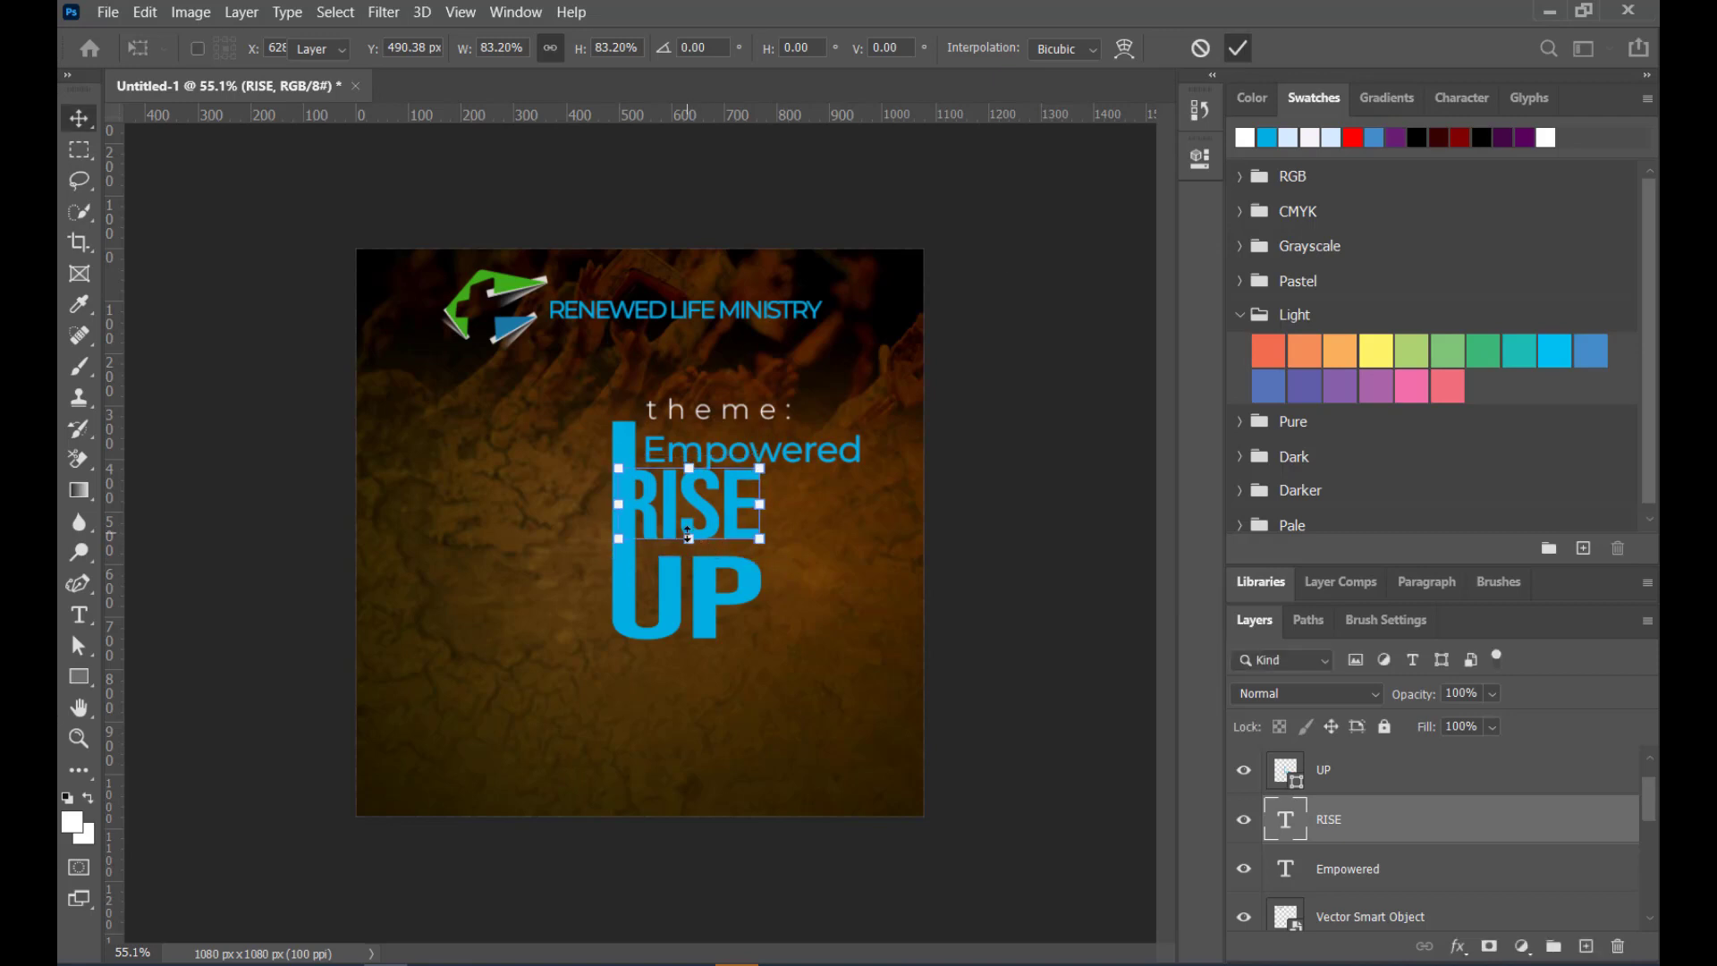
pyautogui.press('Return')
# Nudge the "RISE" text slightly right and down so its E aligns with the right edge of "UP"
pyautogui.hotkey('ctrl', '+')
pyautogui.scroll(1, 687, 535)
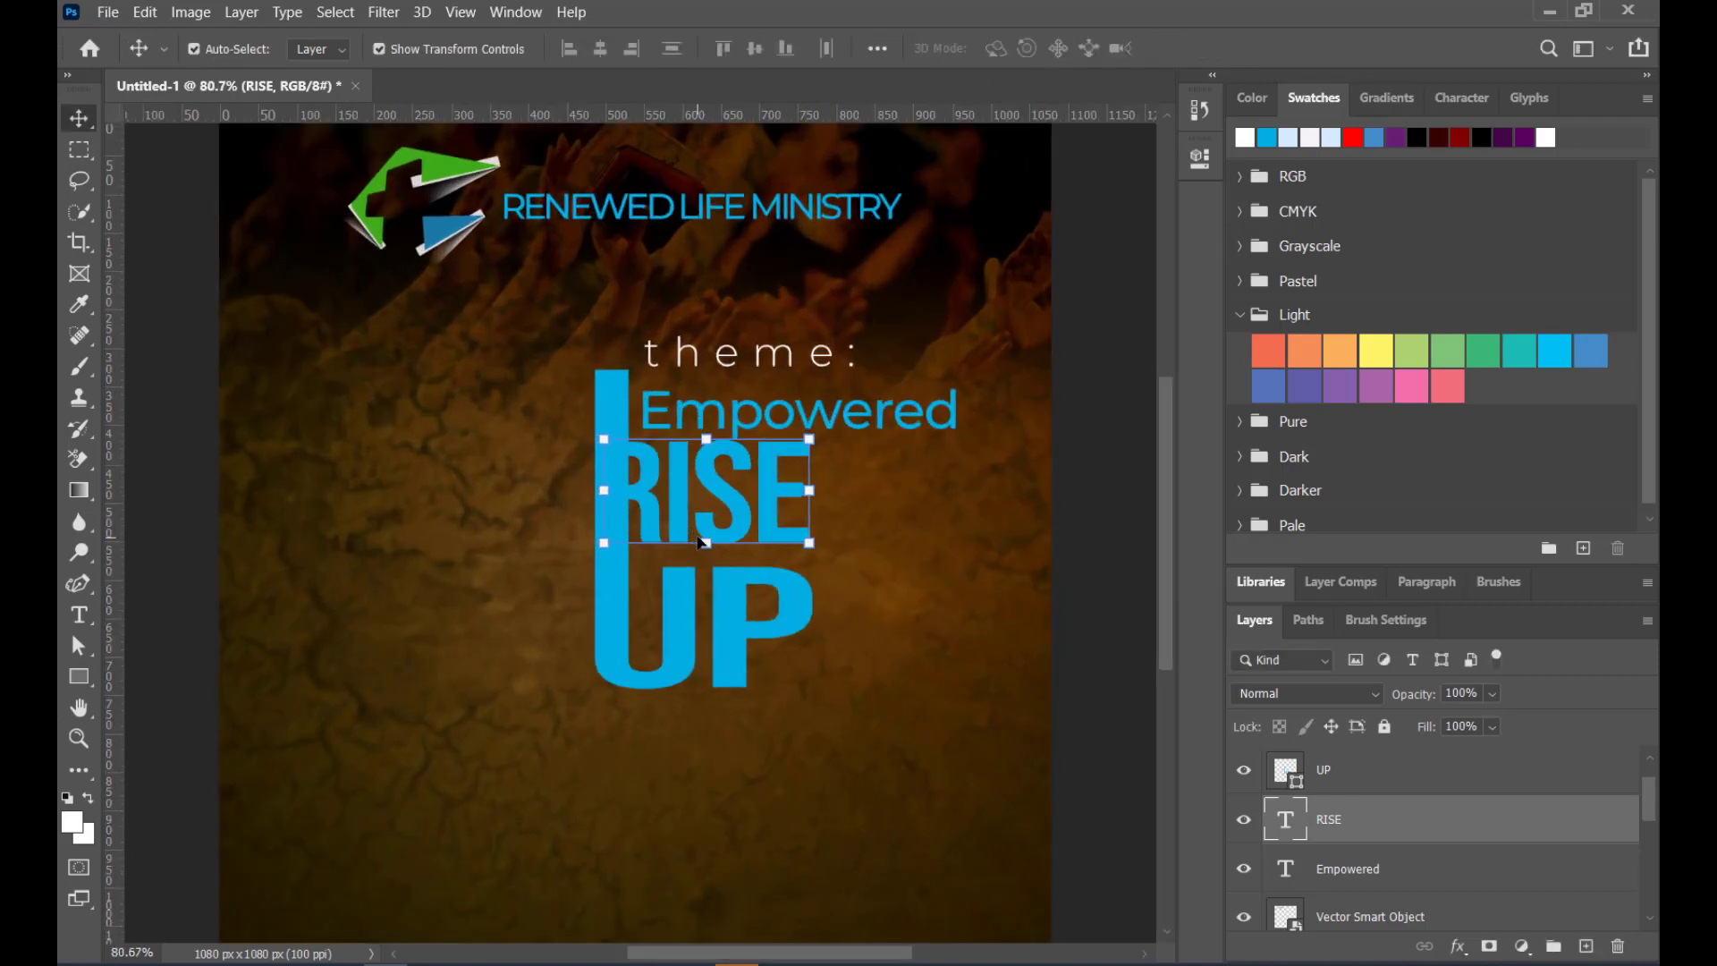
pyautogui.moveTo(733, 495); pyautogui.dragTo(744, 513)
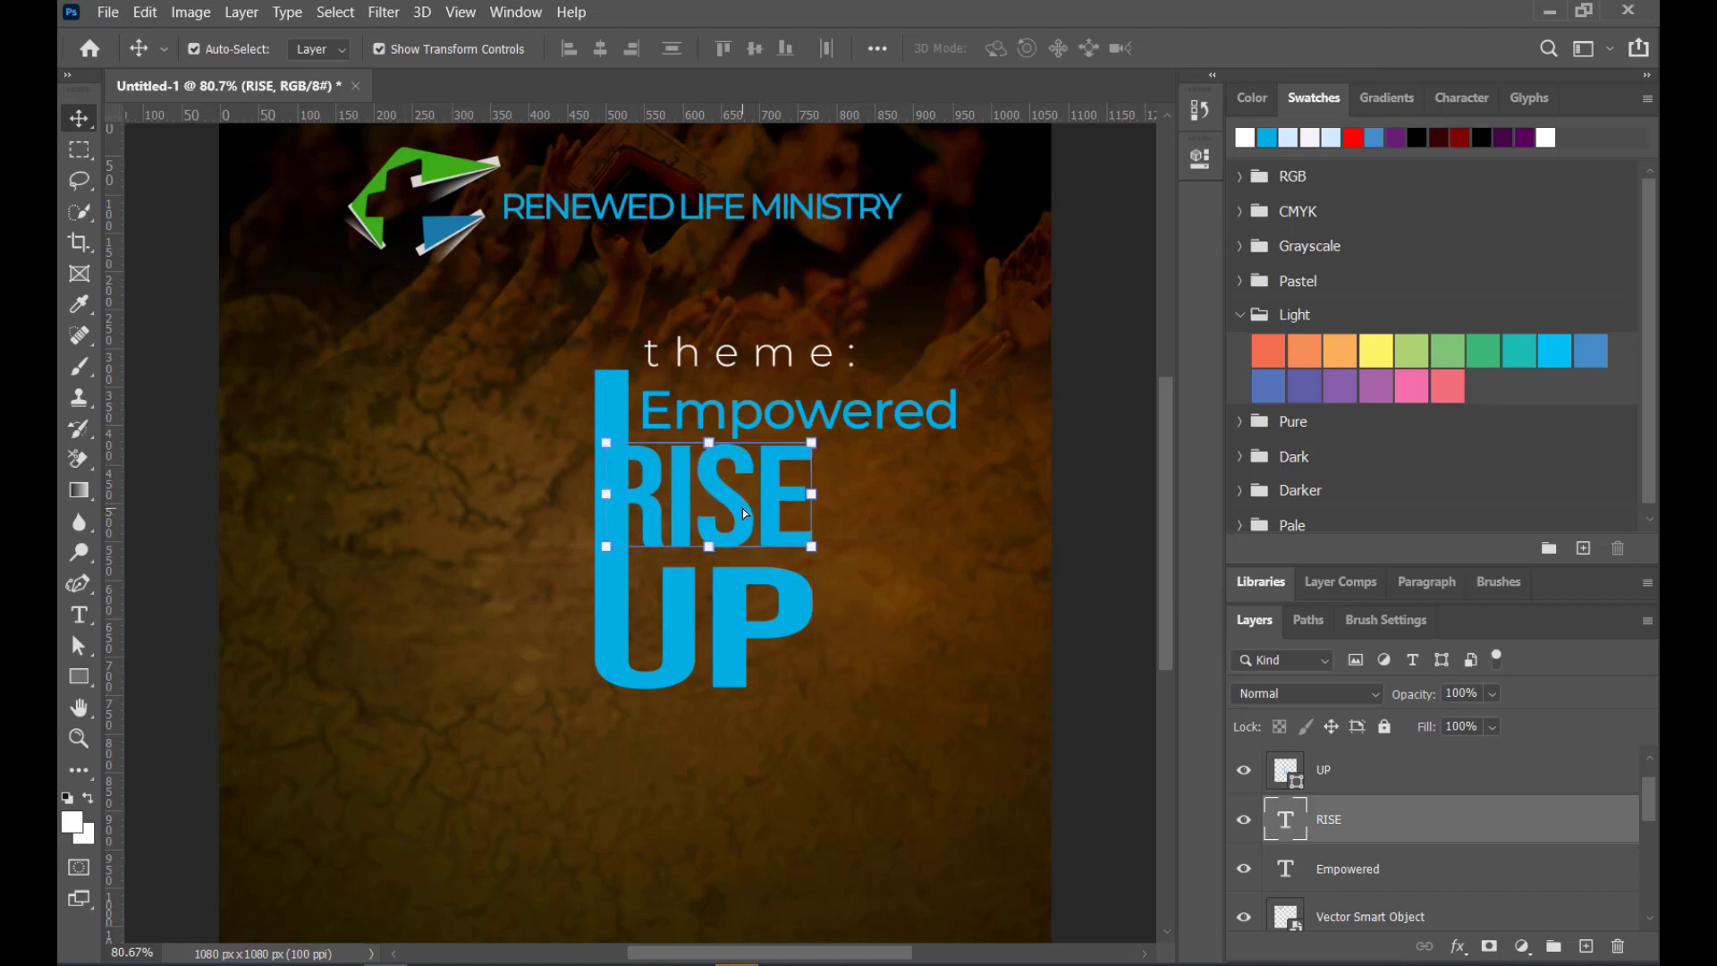
pyautogui.press('Right')
pyautogui.press('Right')
pyautogui.press('Right')
pyautogui.press('Right')
pyautogui.press('Right')
pyautogui.press('Right')
pyautogui.press('Right')
pyautogui.press('Right')
pyautogui.press('Right')
pyautogui.press('Right')
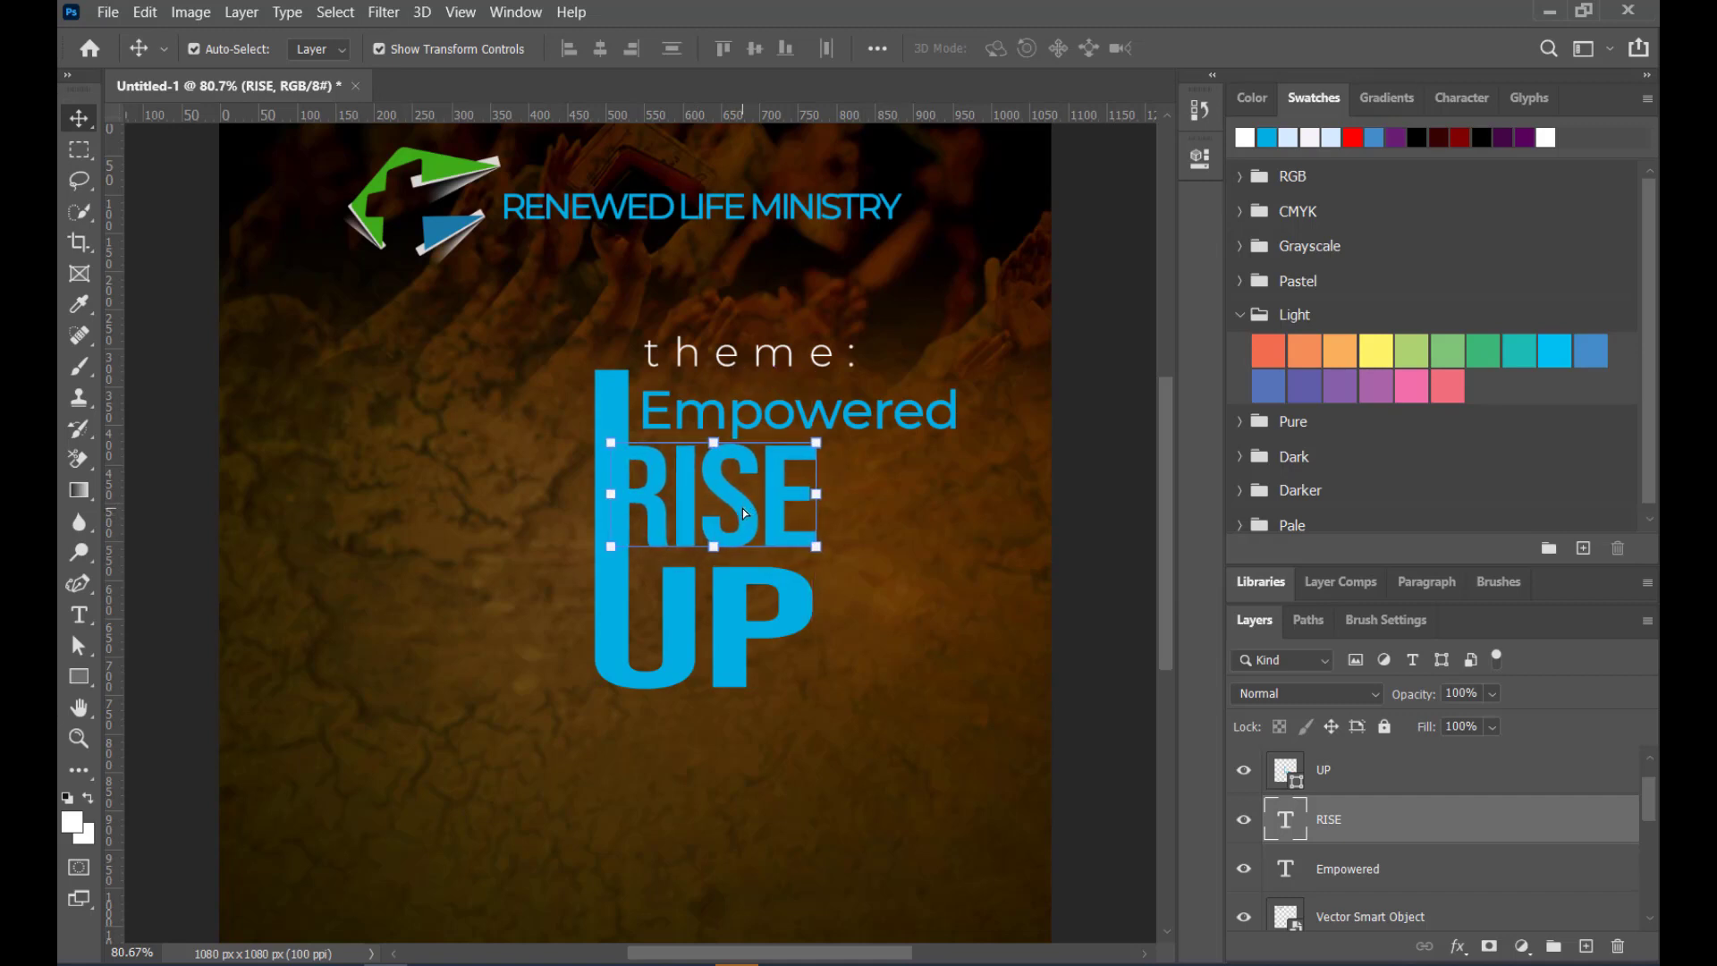
pyautogui.press('Left')
pyautogui.press('Left')
pyautogui.press('Left')
pyautogui.press('Left')
pyautogui.press('Left')
pyautogui.press('Left')
pyautogui.press('Left')
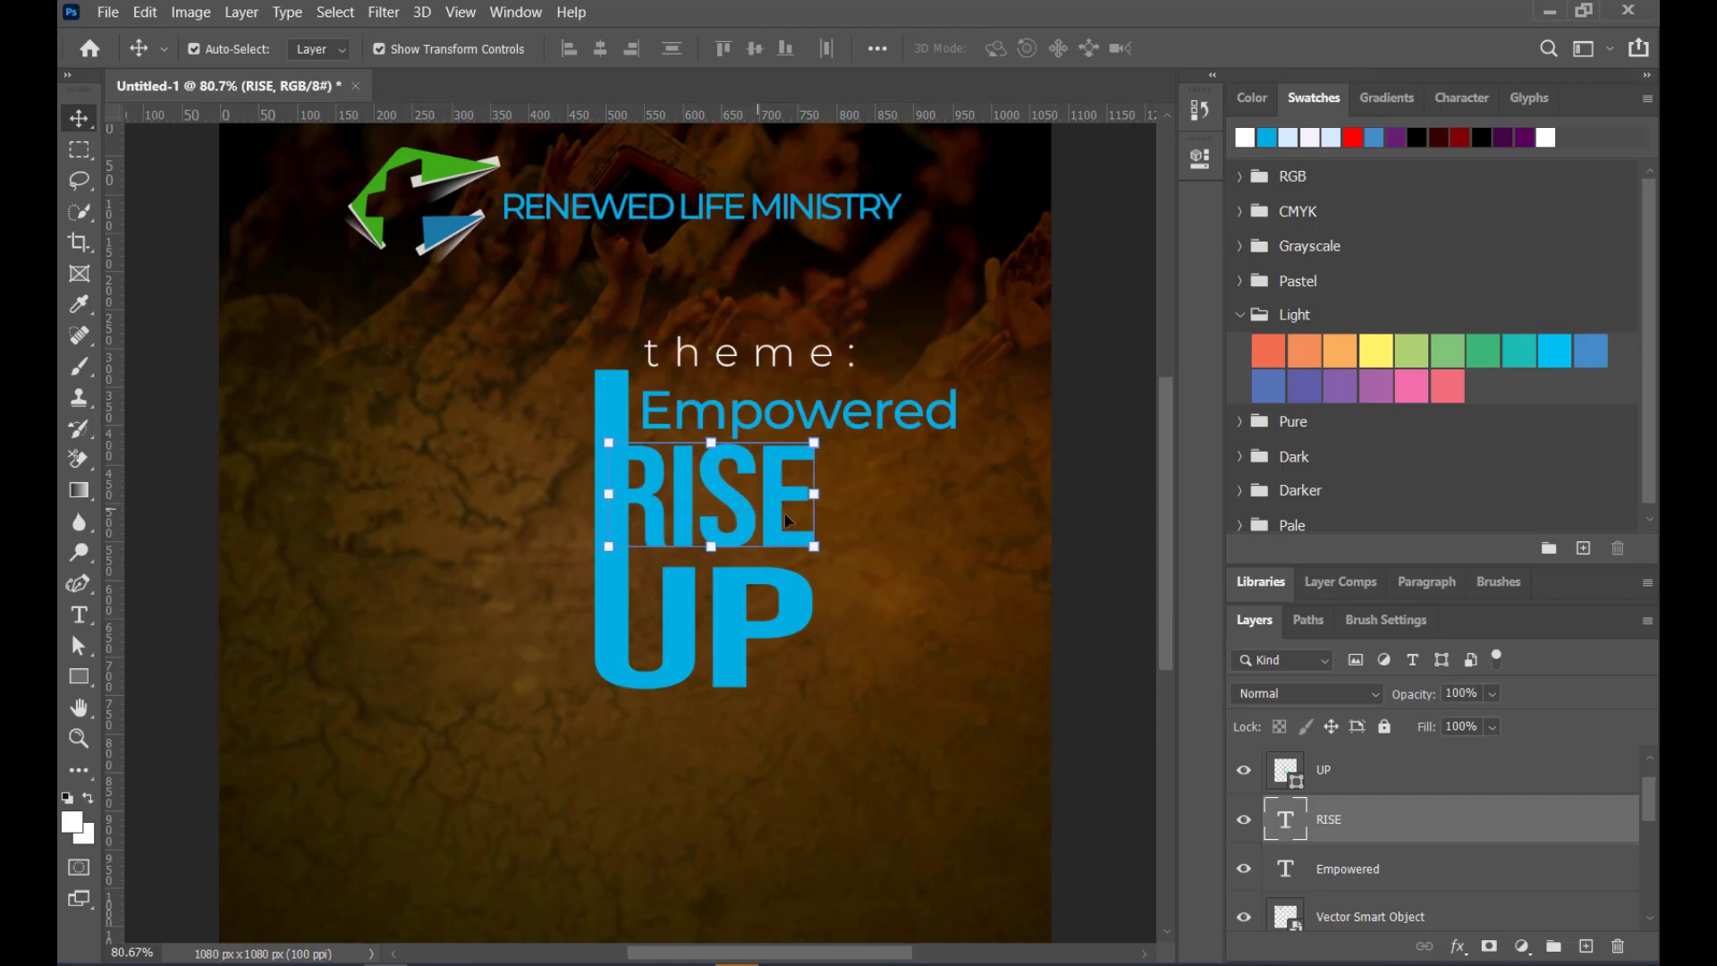
pyautogui.click(1106, 617)
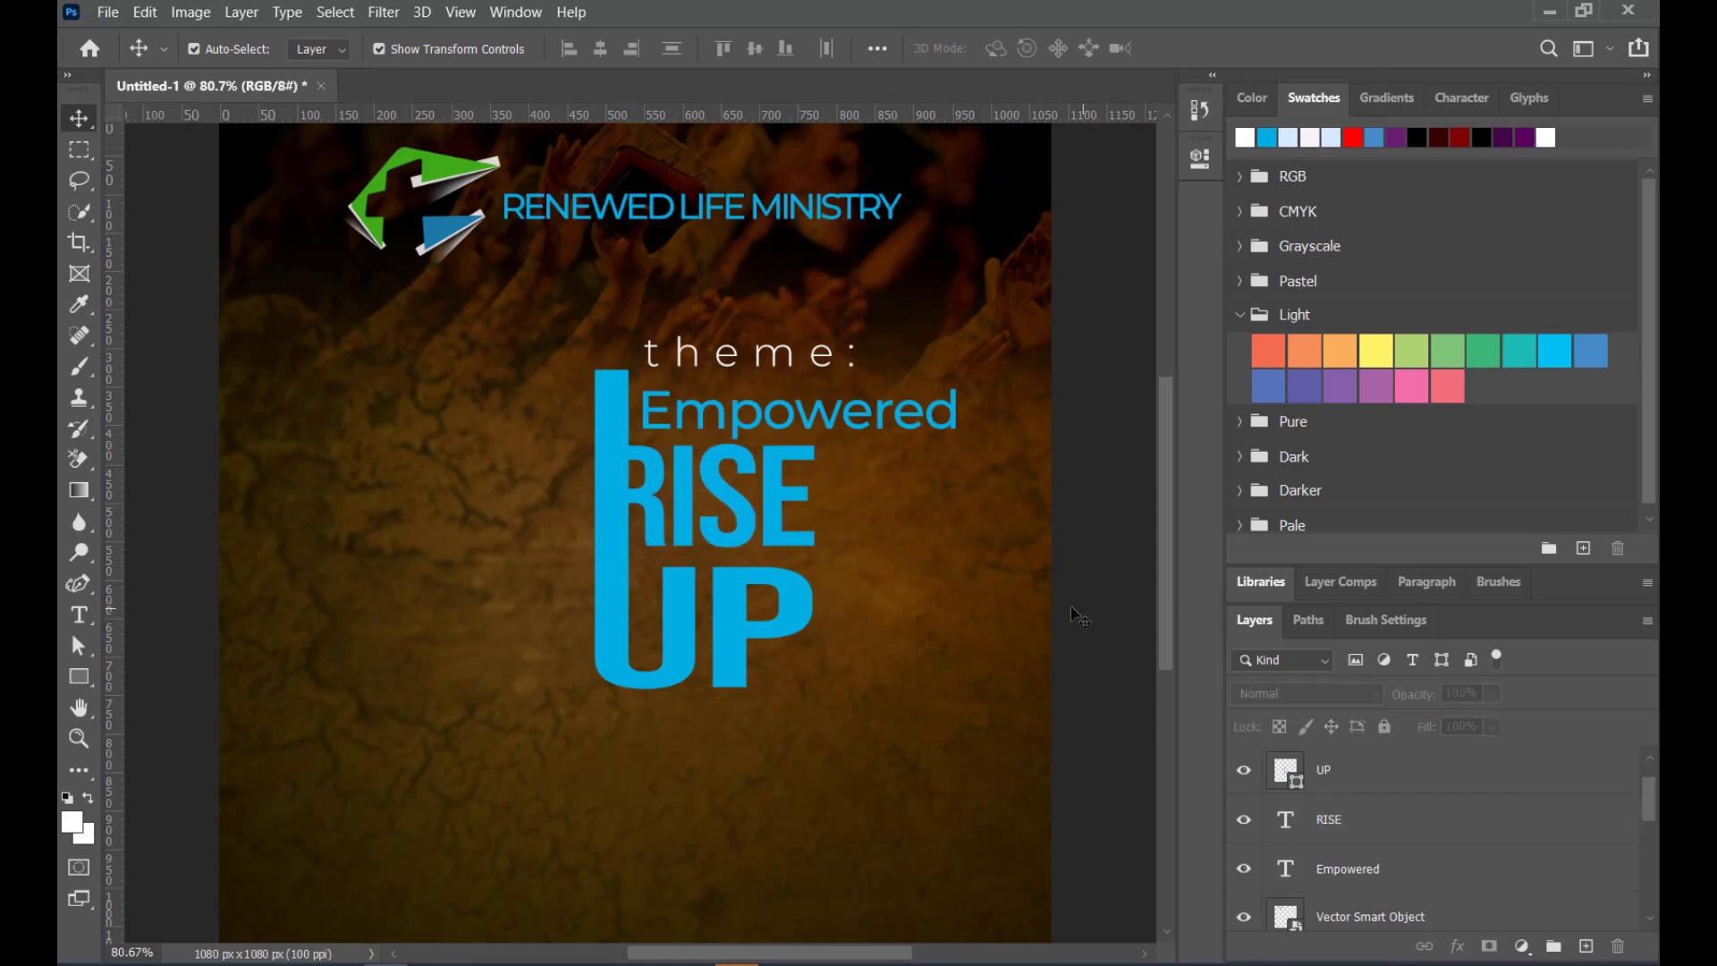
pyautogui.hotkey('ctrl', '-')
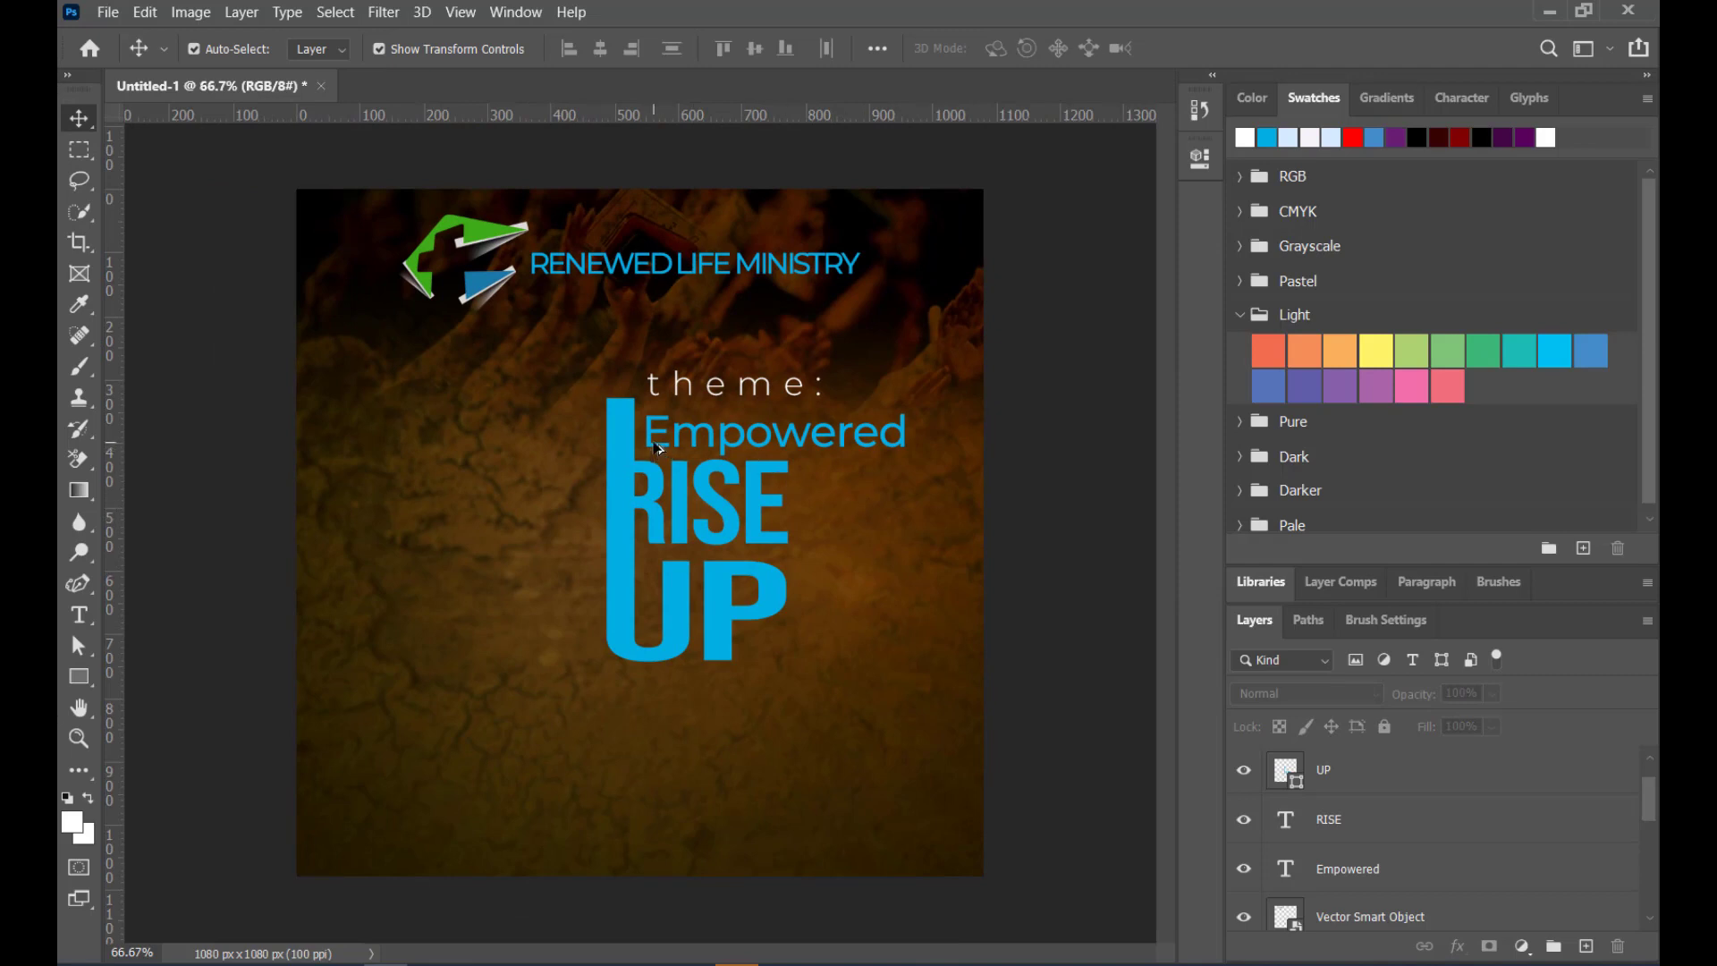
# Move the "Empowered" text slightly left against the tall stem of the U and shift "RISE" right until its R clears the stem
pyautogui.scroll(2, 657, 447)
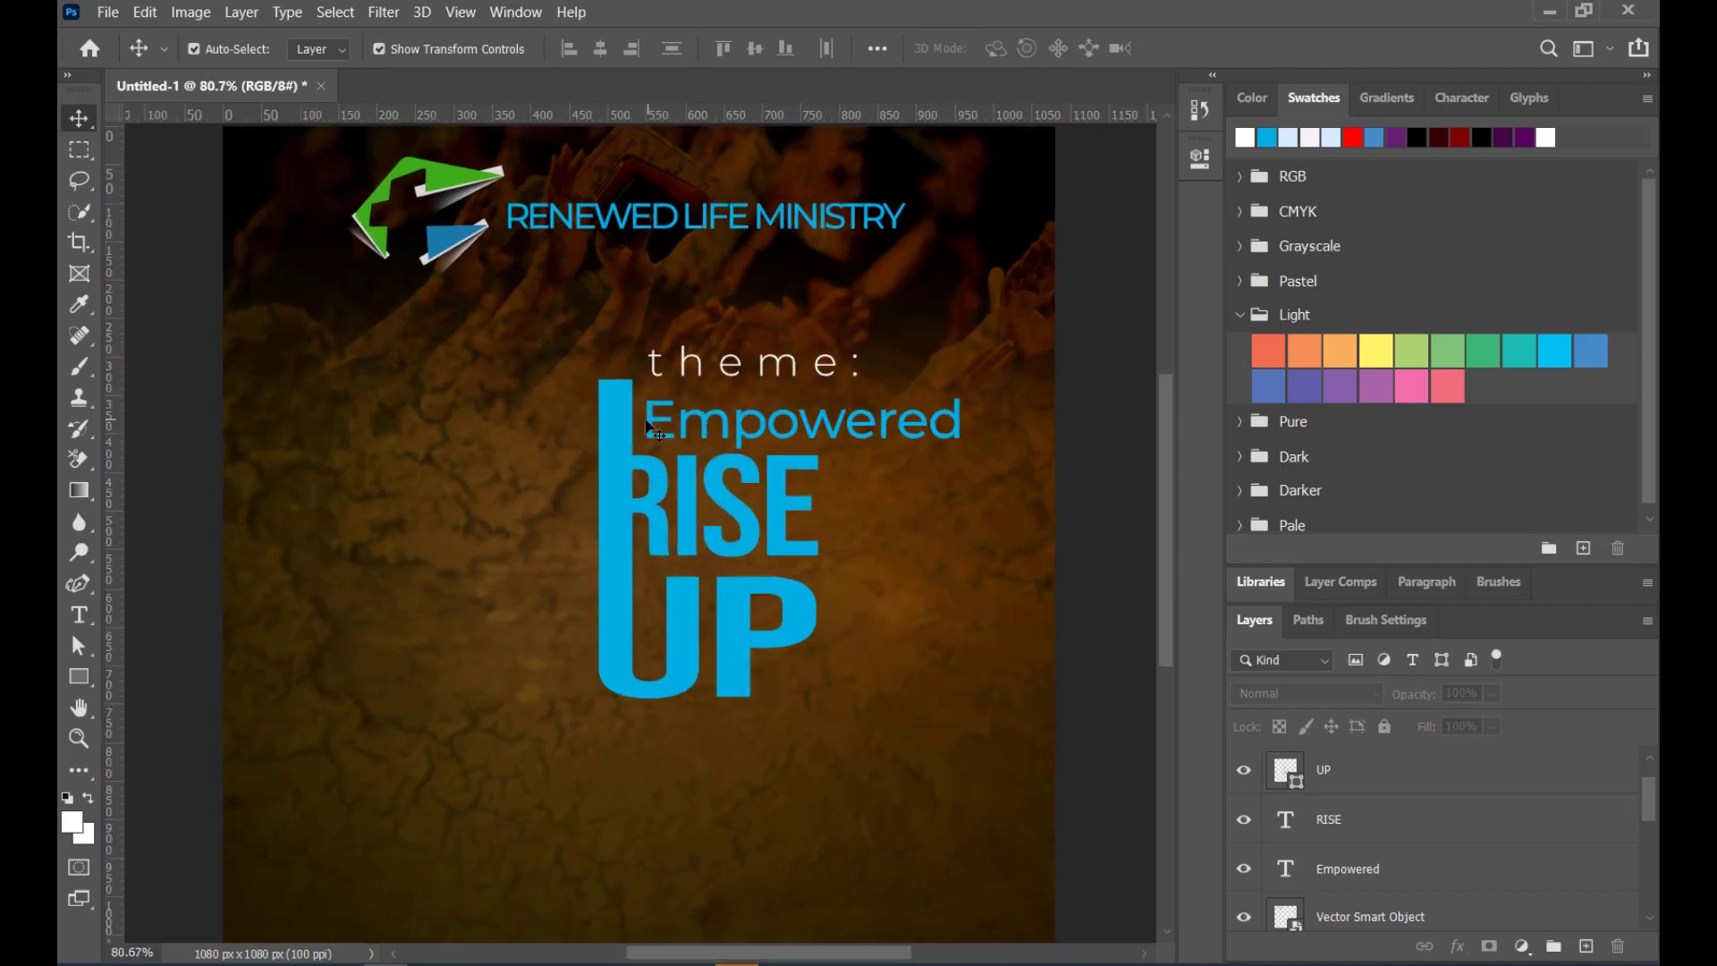
pyautogui.moveTo(660, 433)
pyautogui.mouseDown()
pyautogui.moveTo(625, 421)
pyautogui.moveTo(641, 426)
pyautogui.mouseUp()
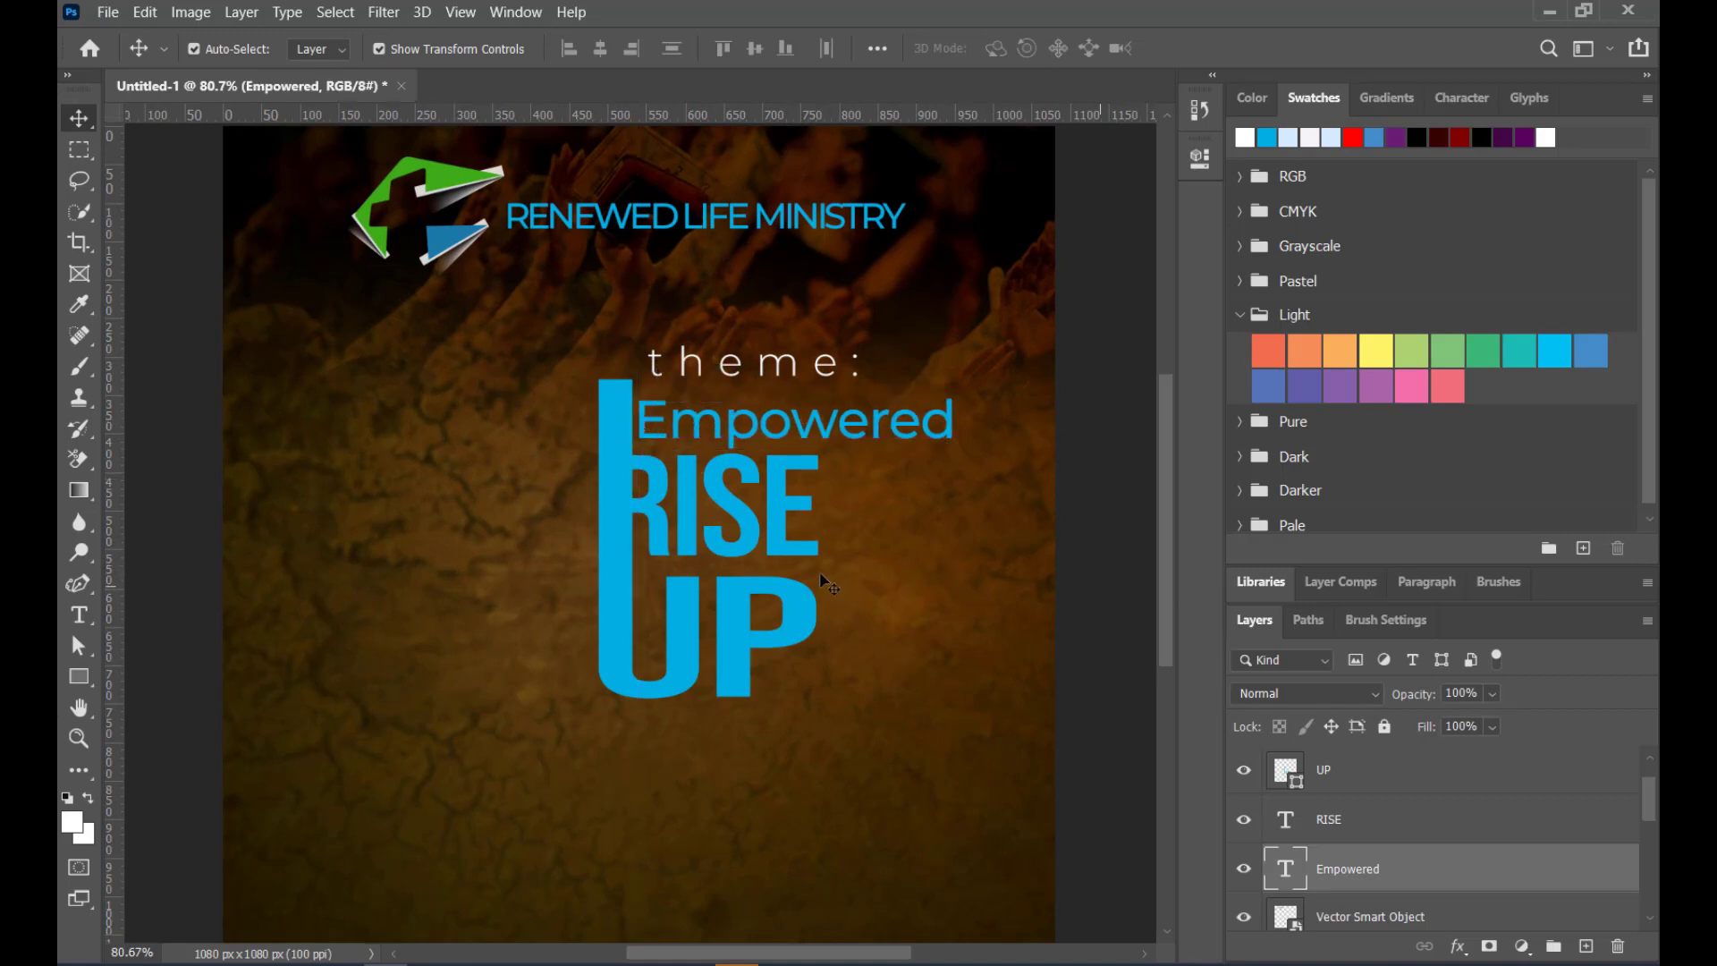
pyautogui.click(749, 544)
pyautogui.press('Right')
pyautogui.press('Right')
pyautogui.press('Right')
pyautogui.press('Right')
pyautogui.press('Right')
pyautogui.press('Right')
pyautogui.press('Right')
pyautogui.press('Right')
pyautogui.press('Right')
pyautogui.press('Right')
pyautogui.press('Right')
pyautogui.press('Right')
pyautogui.press('Right')
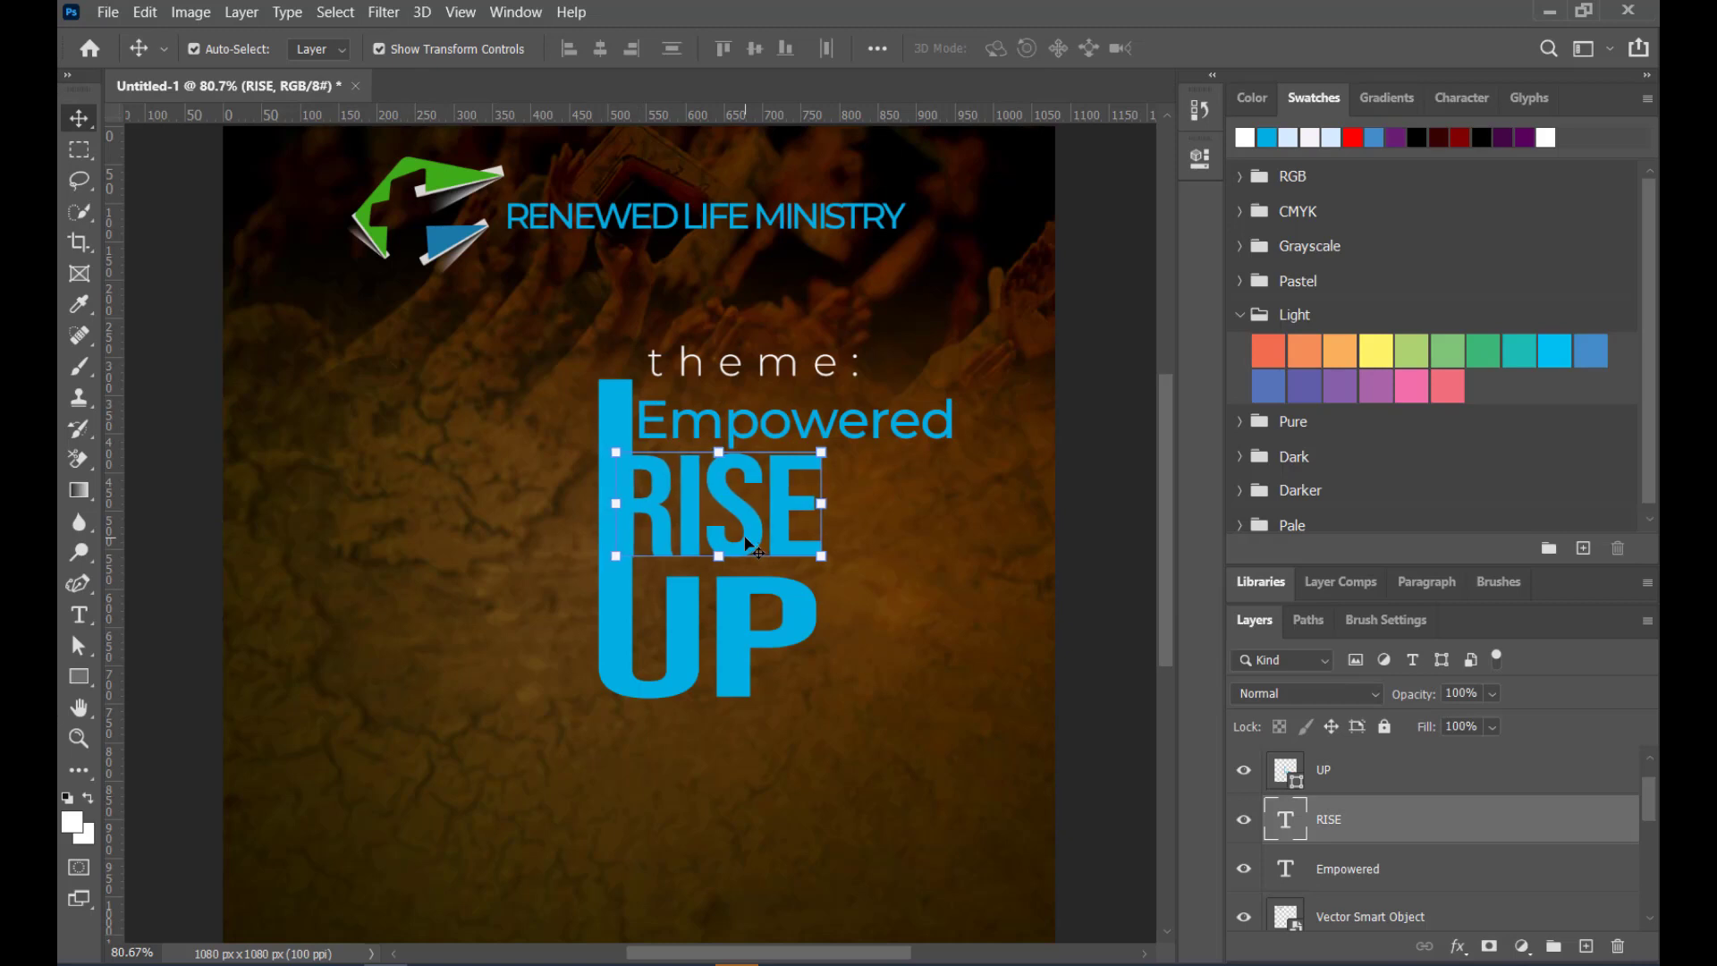
pyautogui.moveTo(745, 539); pyautogui.dragTo(754, 539)
pyautogui.press('Right')
pyautogui.press('Right')
pyautogui.press('Right')
pyautogui.press('Right')
pyautogui.press('Right')
pyautogui.press('Right')
pyautogui.press('Right')
pyautogui.press('Right')
pyautogui.press('Right')
pyautogui.press('Right')
pyautogui.press('Right')
pyautogui.press('Right')
pyautogui.press('Right')
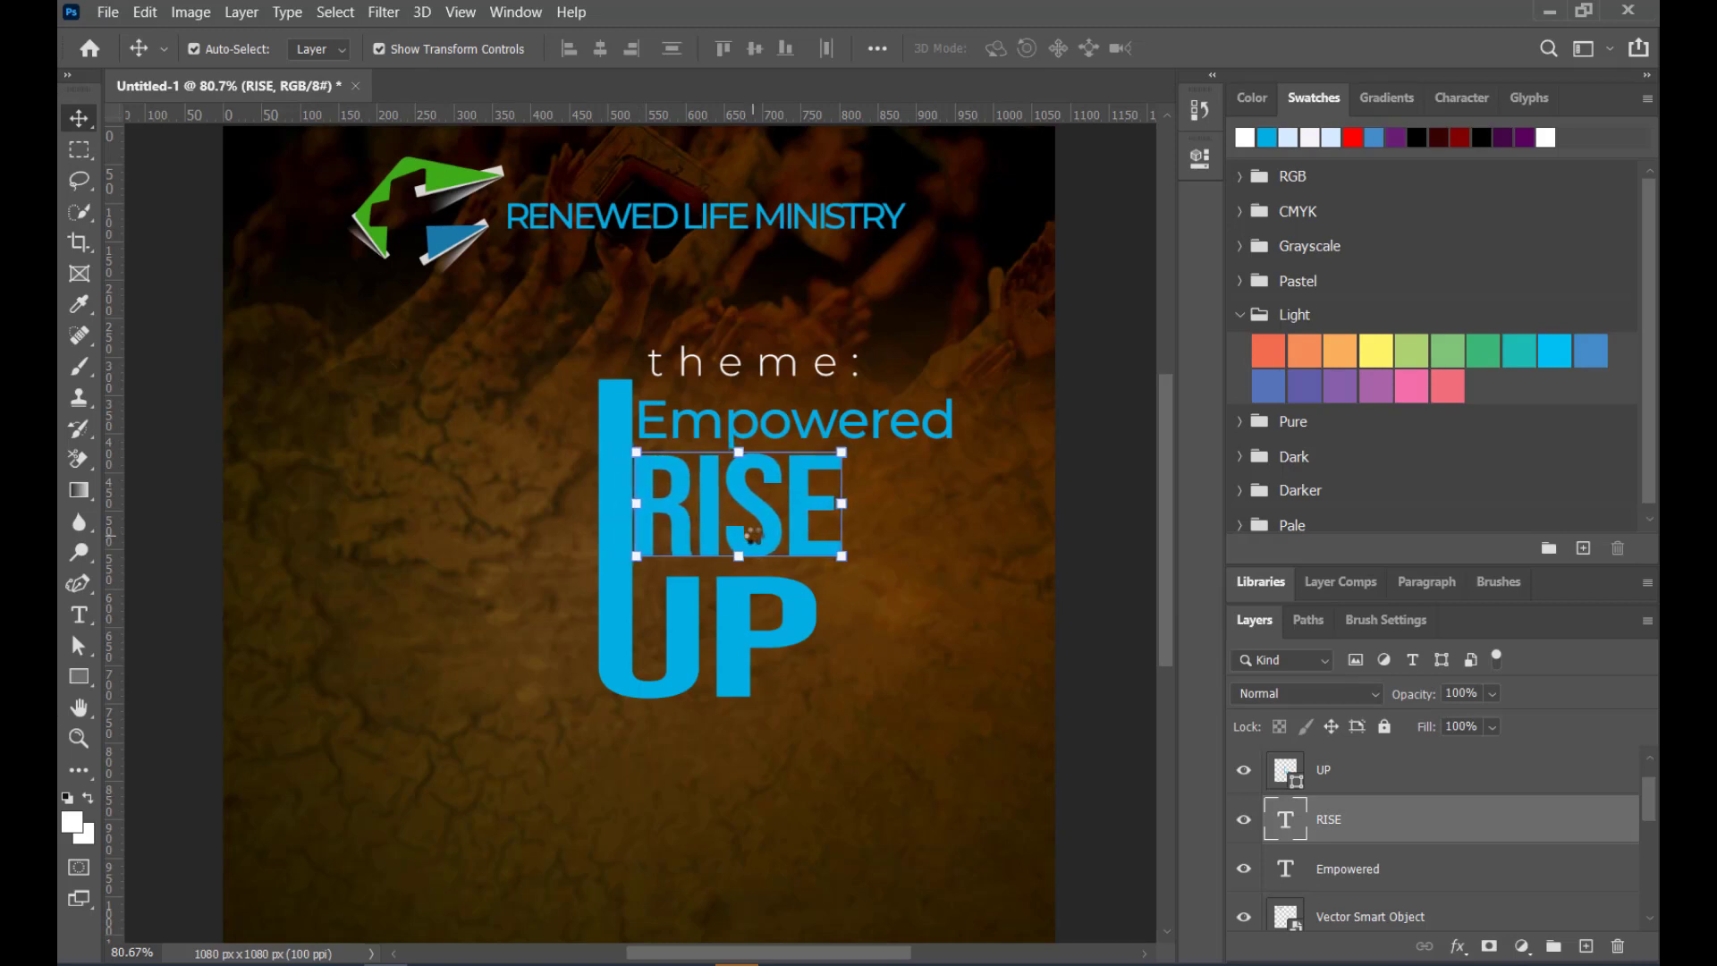
pyautogui.click(1072, 559)
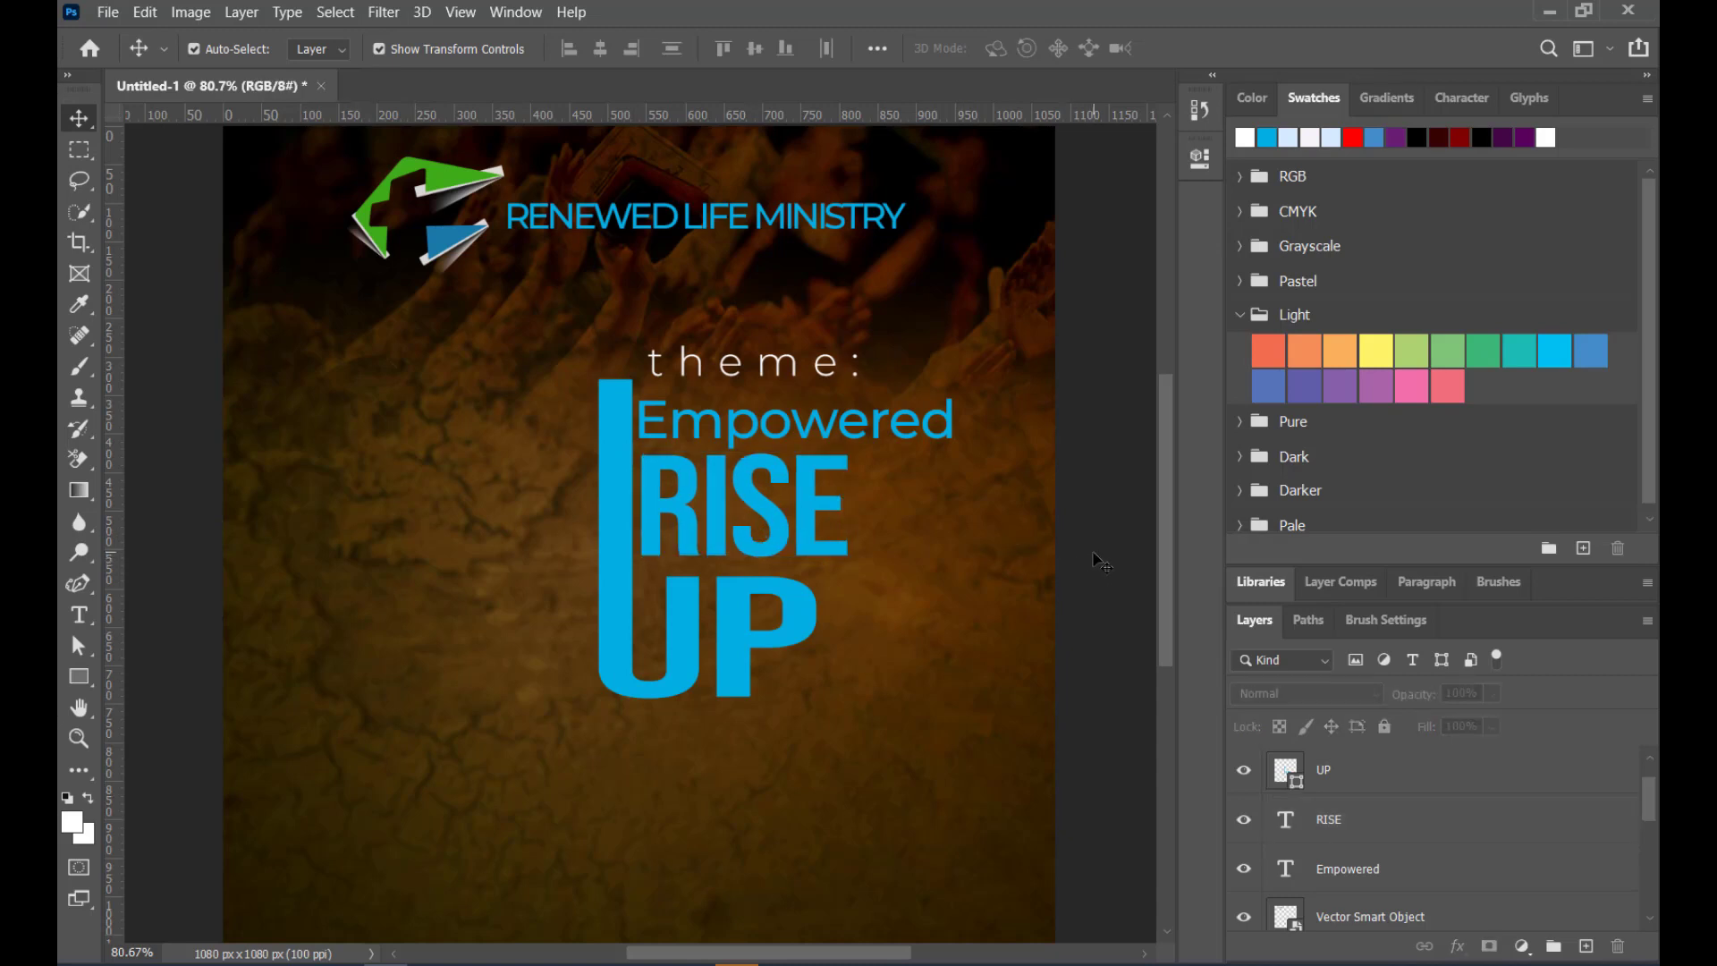
pyautogui.hotkey('ctrl', '-')
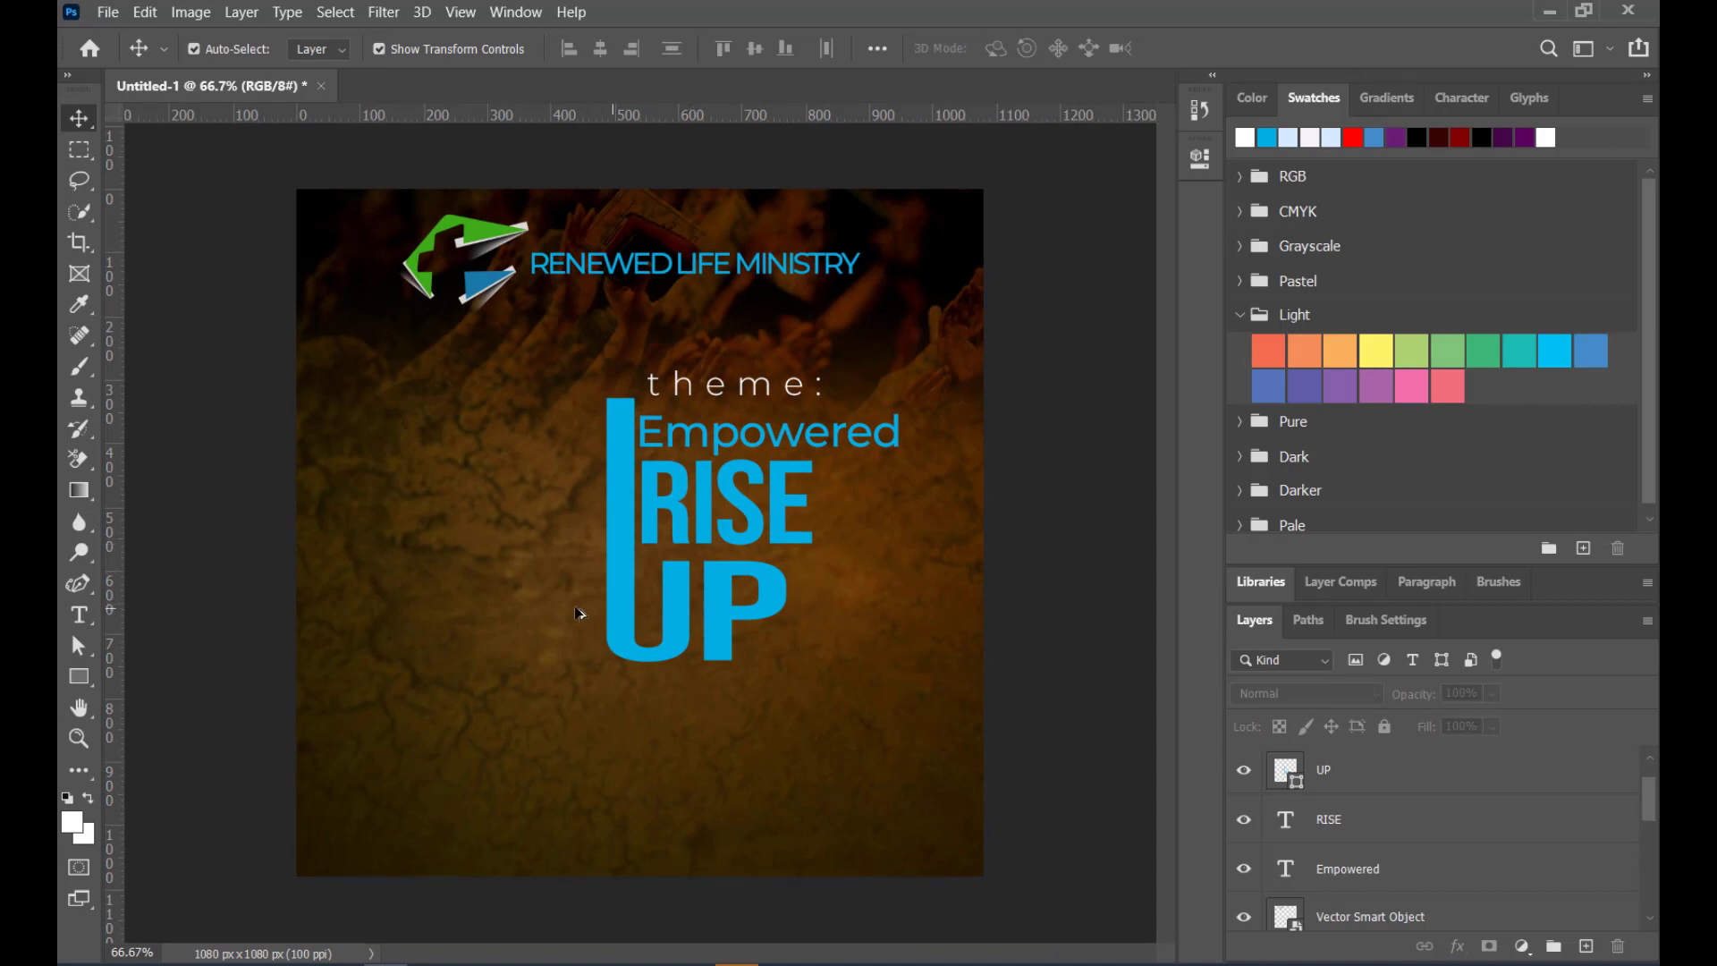
# Merge the "Empowered", "RISE" and "UP" layers into a single title layer
pyautogui.scroll(1, 606, 608)
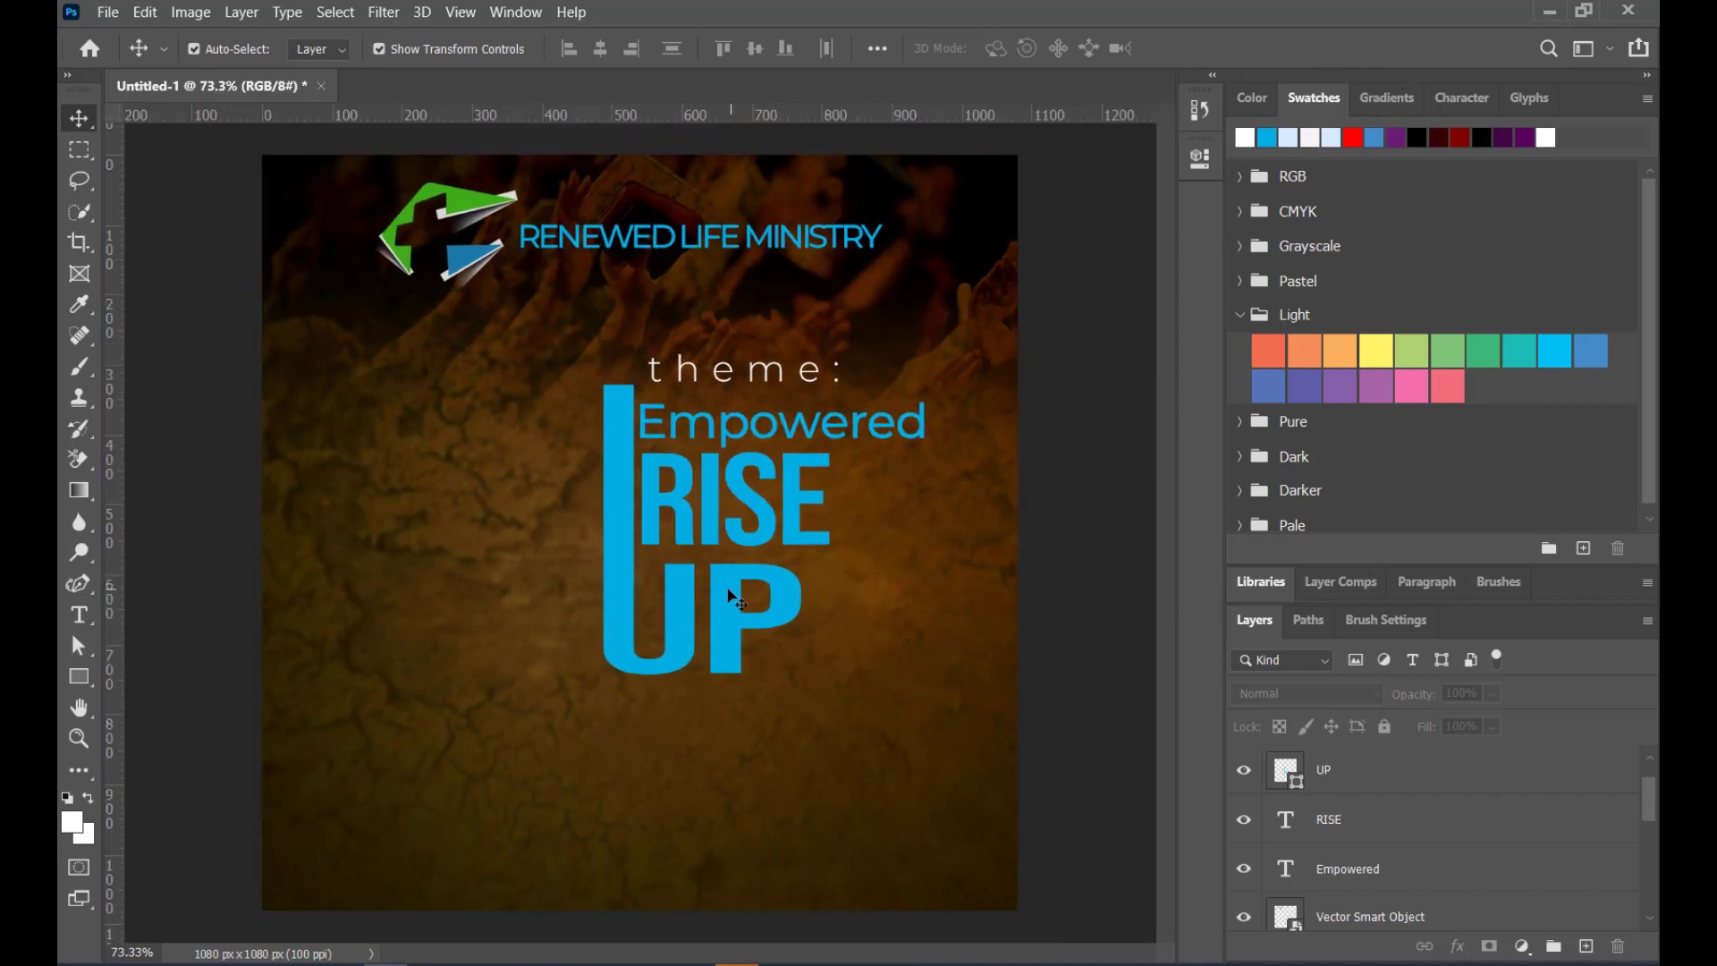
pyautogui.click(733, 601)
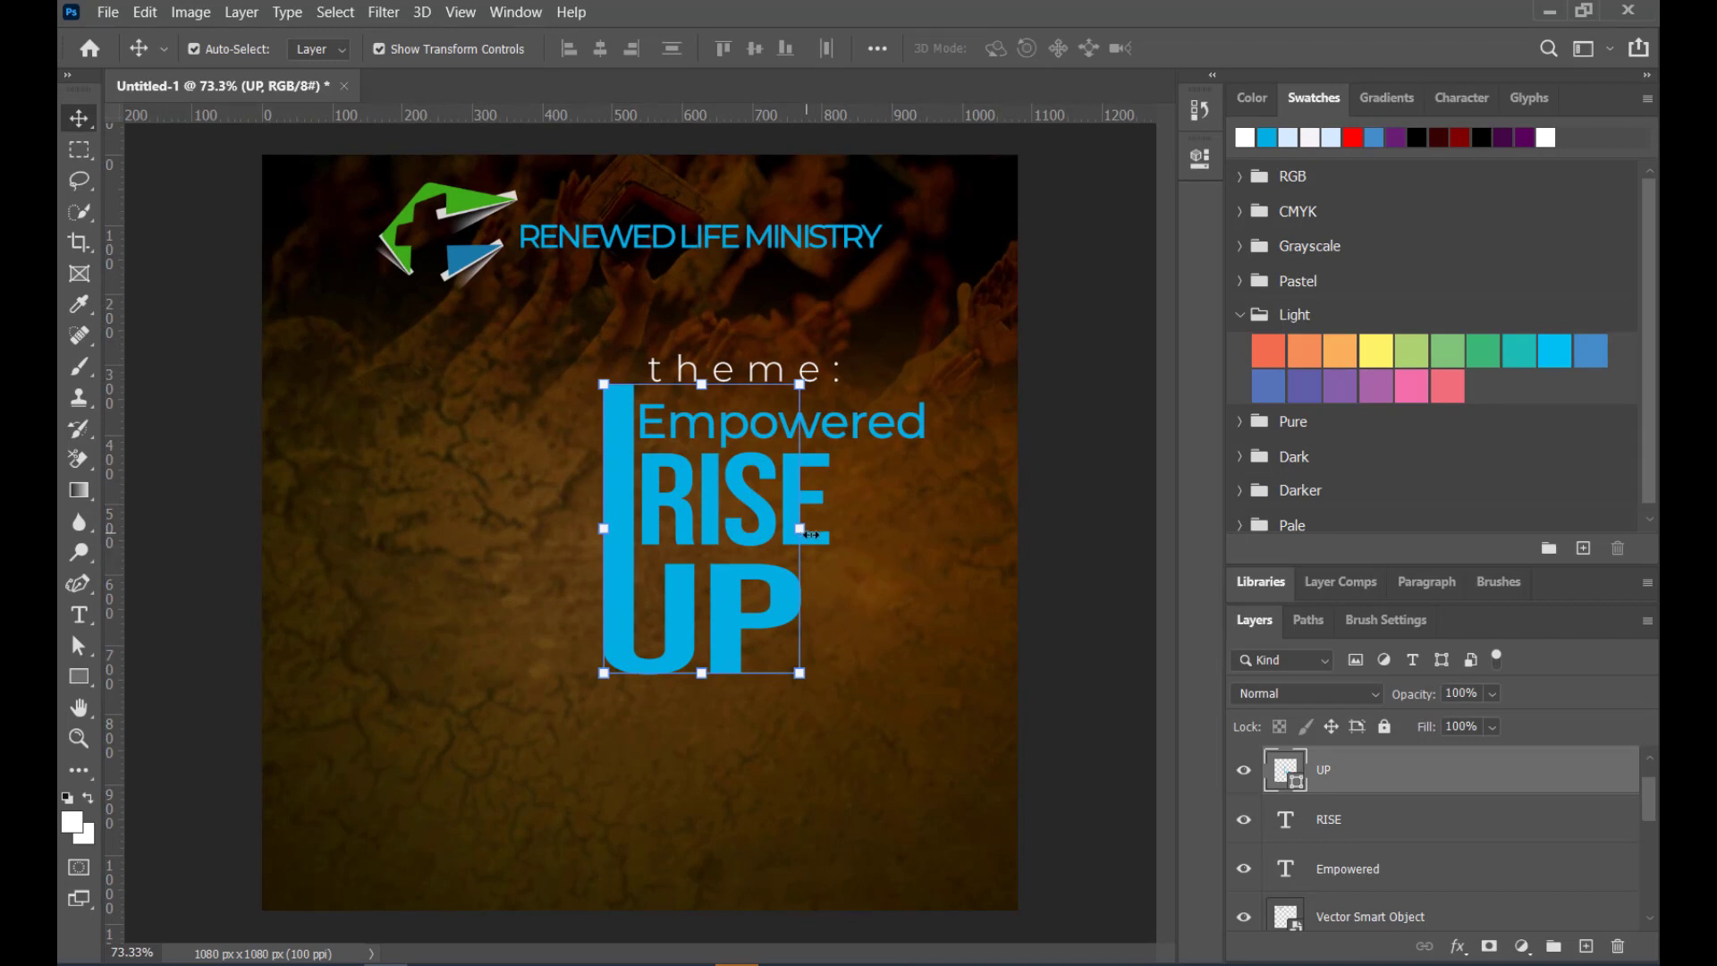
pyautogui.hotkey('ctrl', 'h')
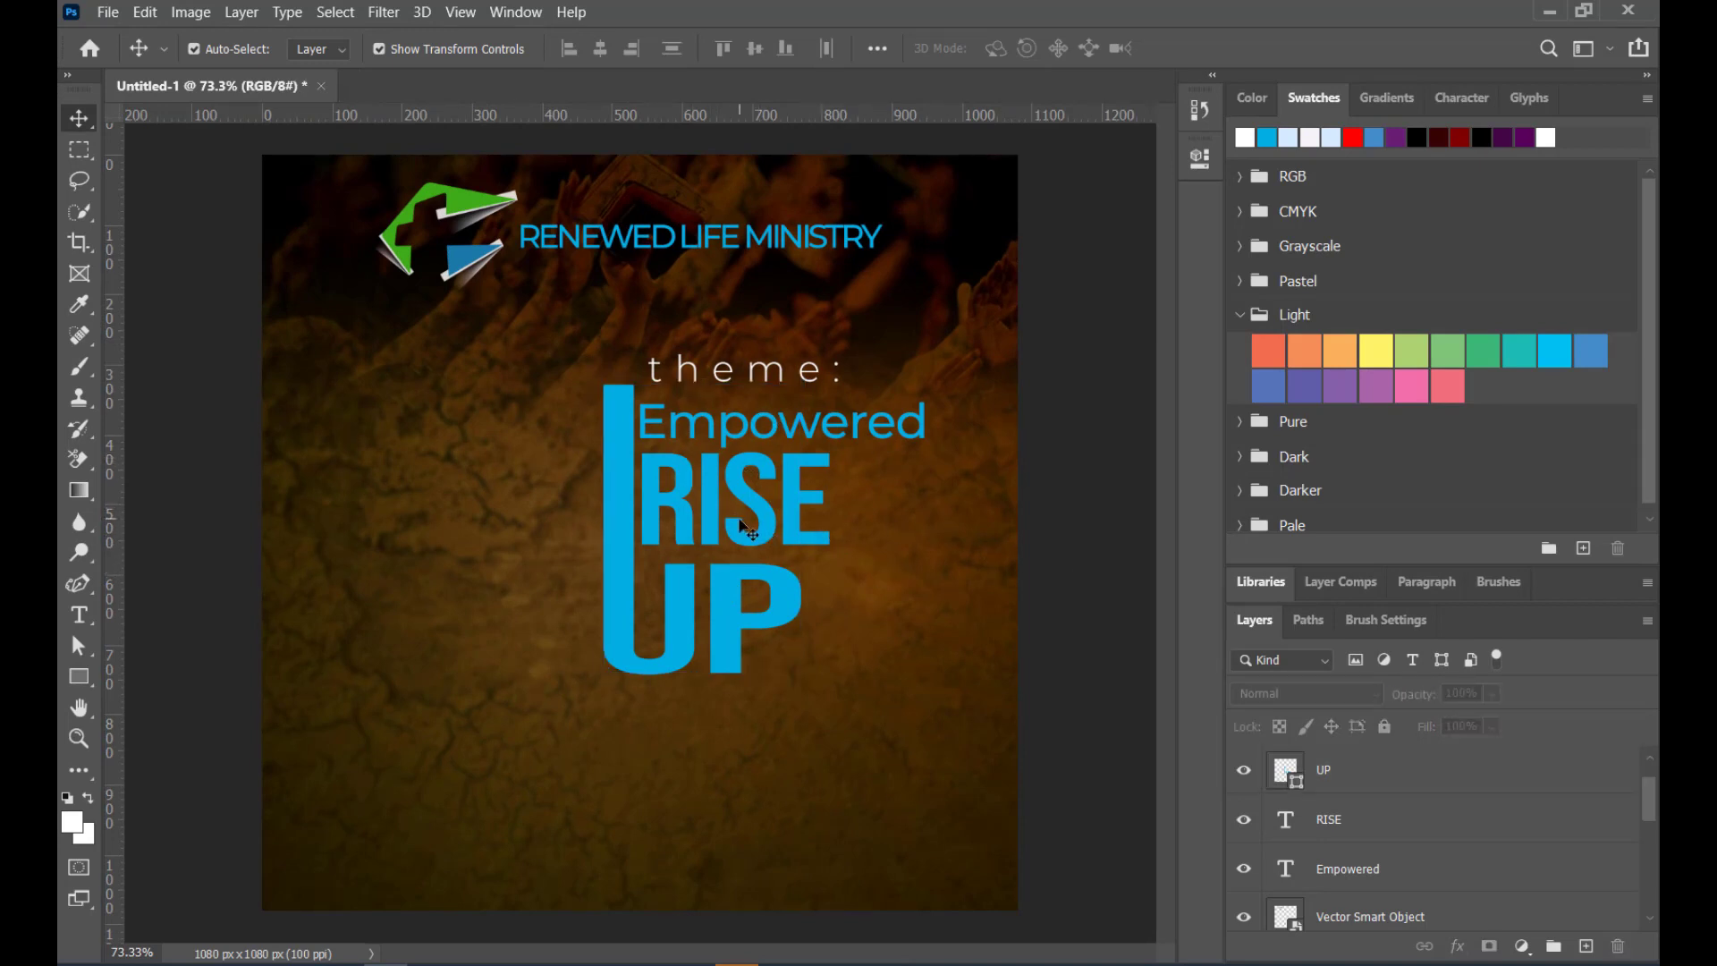
pyautogui.click(921, 429)
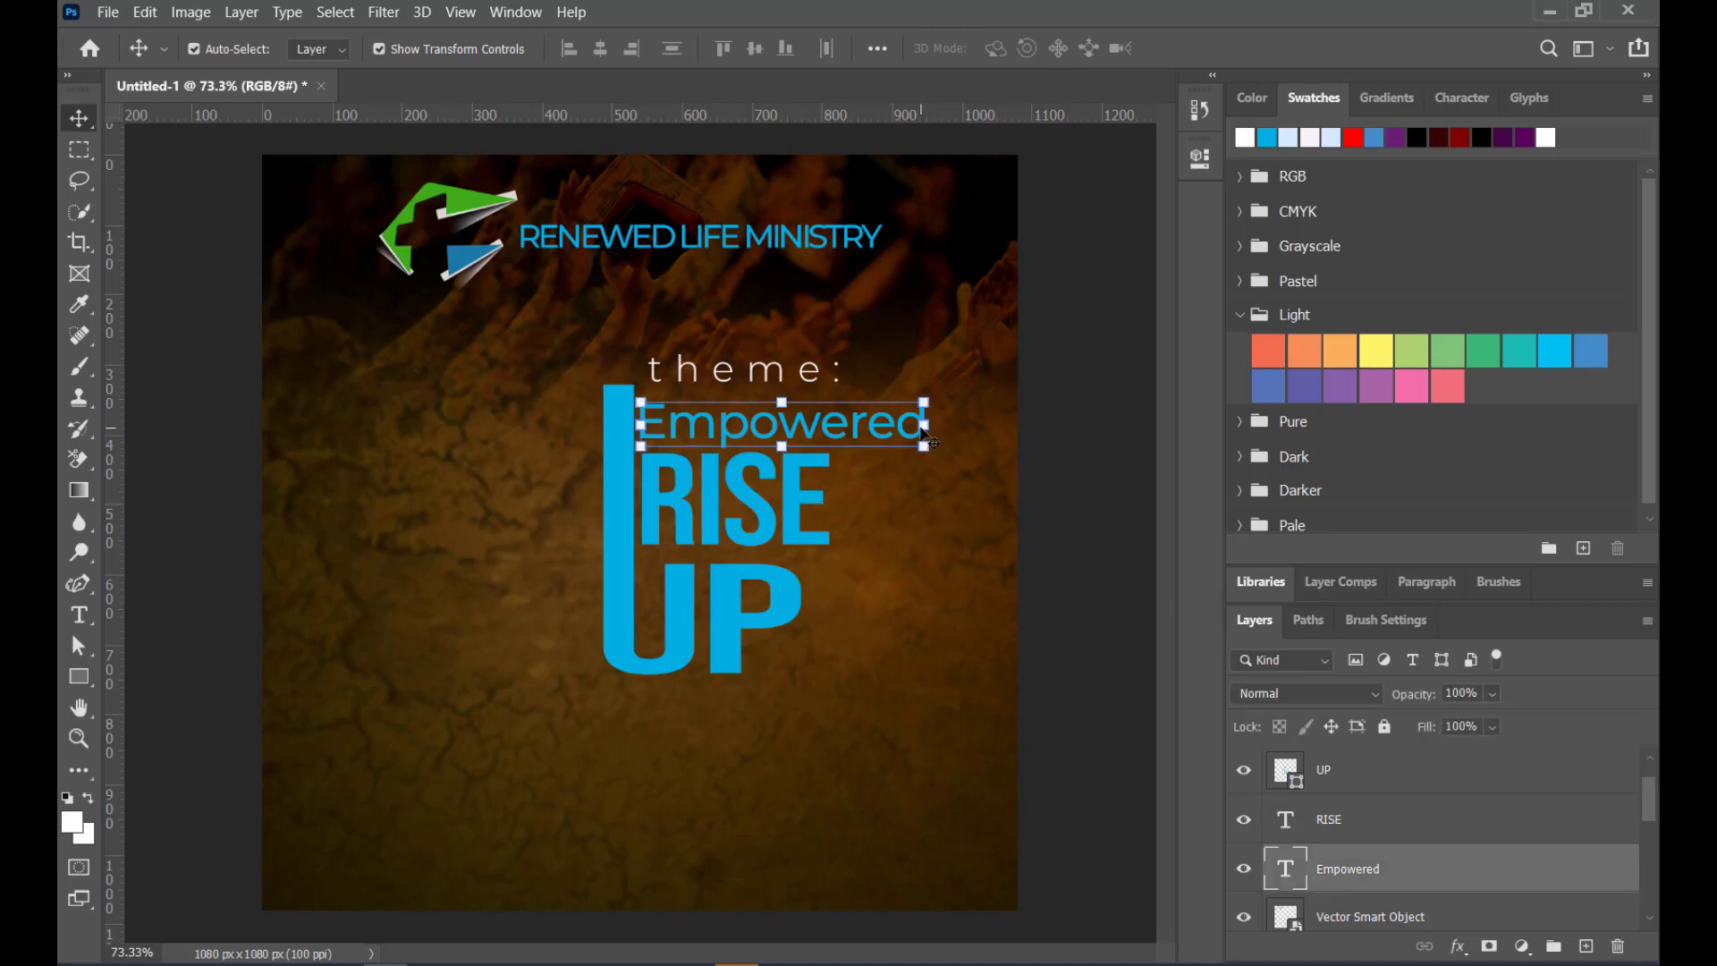
pyautogui.keyDown('shift'); pyautogui.click(757, 525); pyautogui.keyUp('shift')
pyautogui.keyDown('shift'); pyautogui.click(731, 616); pyautogui.keyUp('shift')
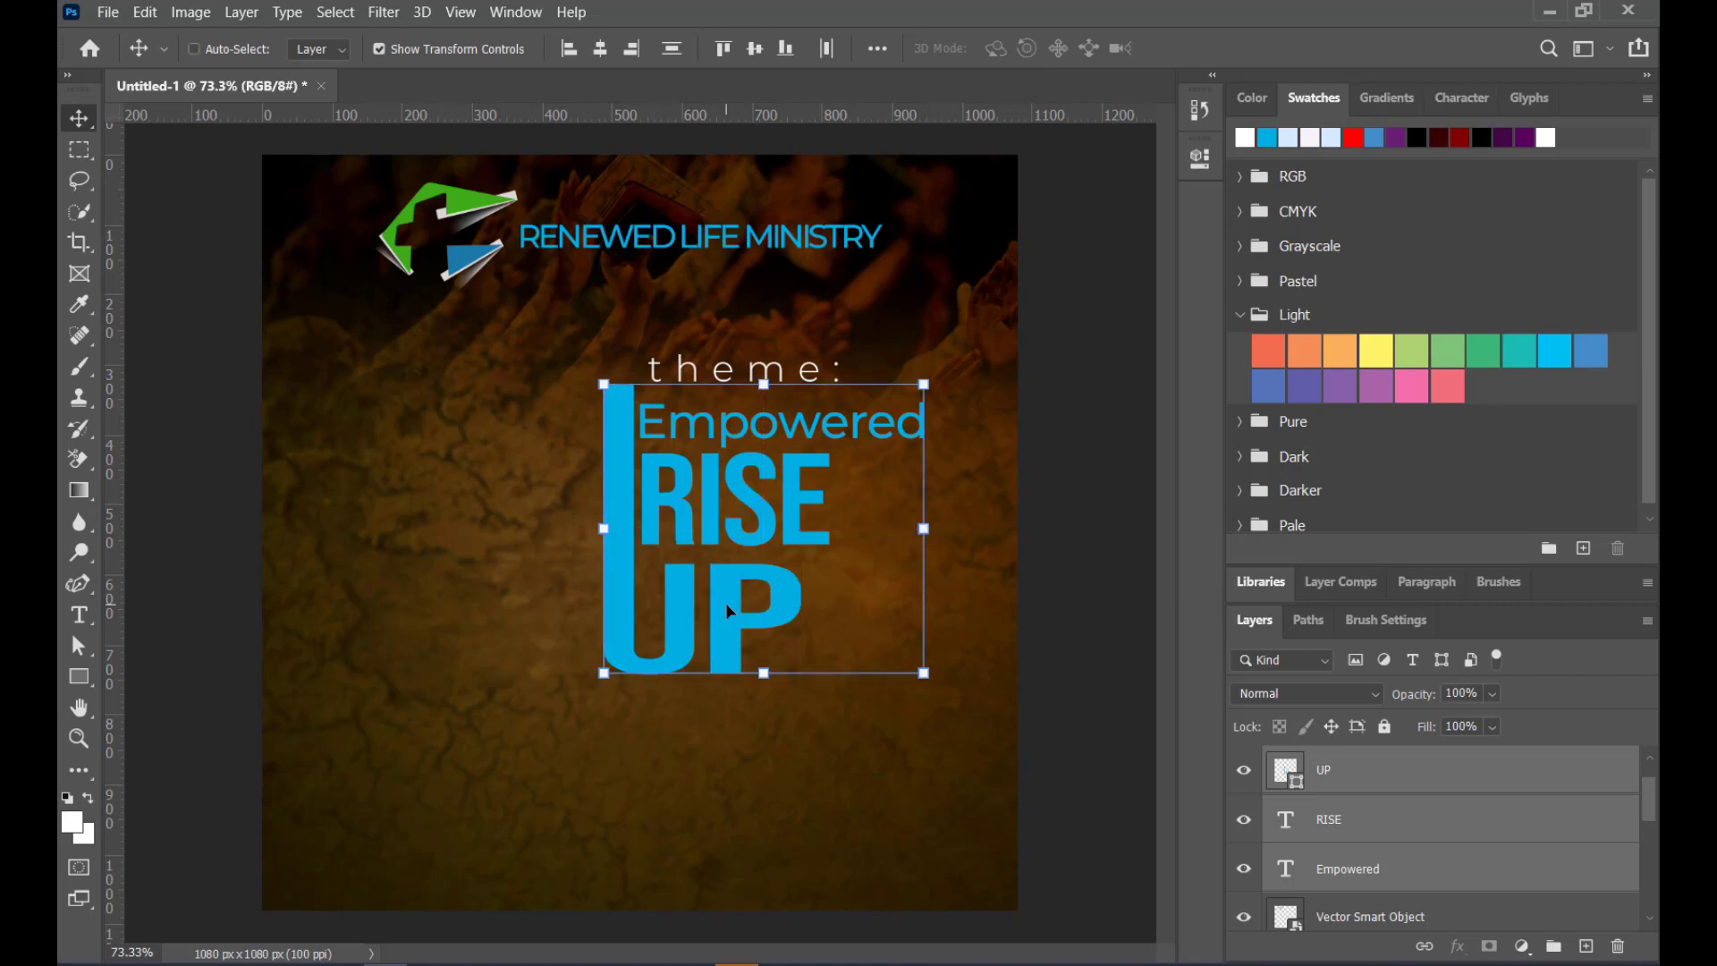
pyautogui.hotkey('ctrl', 'e')
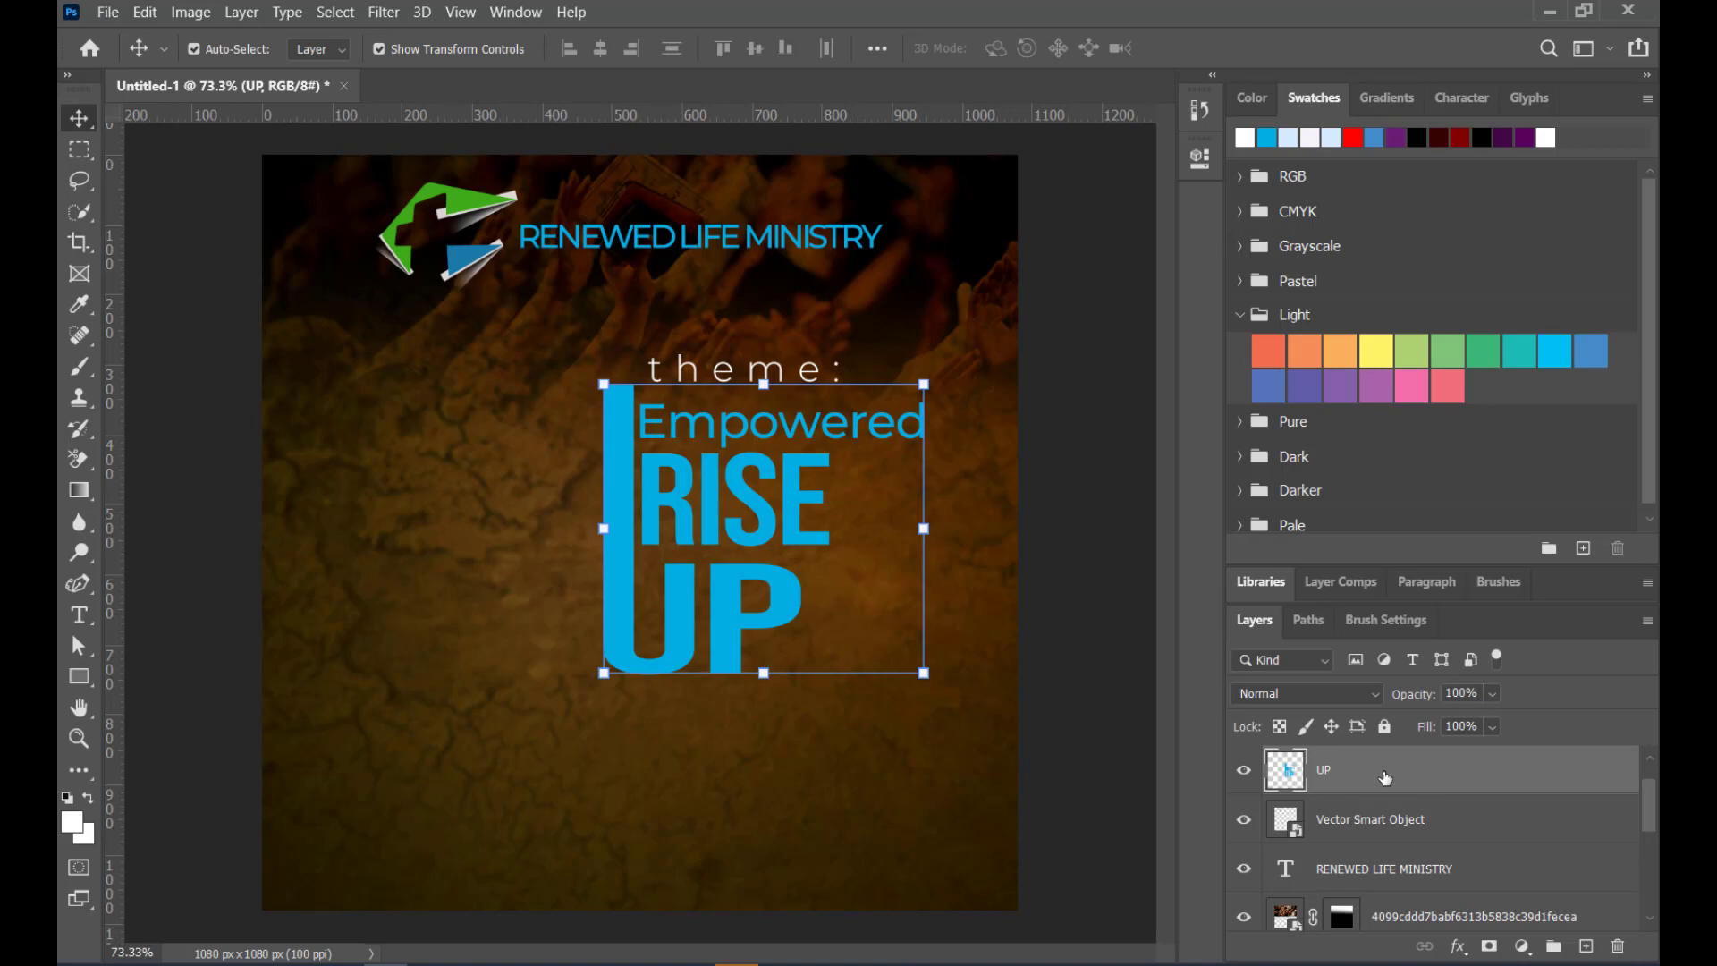
# Bring in the gold texture image, scale it down to about 73% and lay it over the title area
pyautogui.click(107, 12)
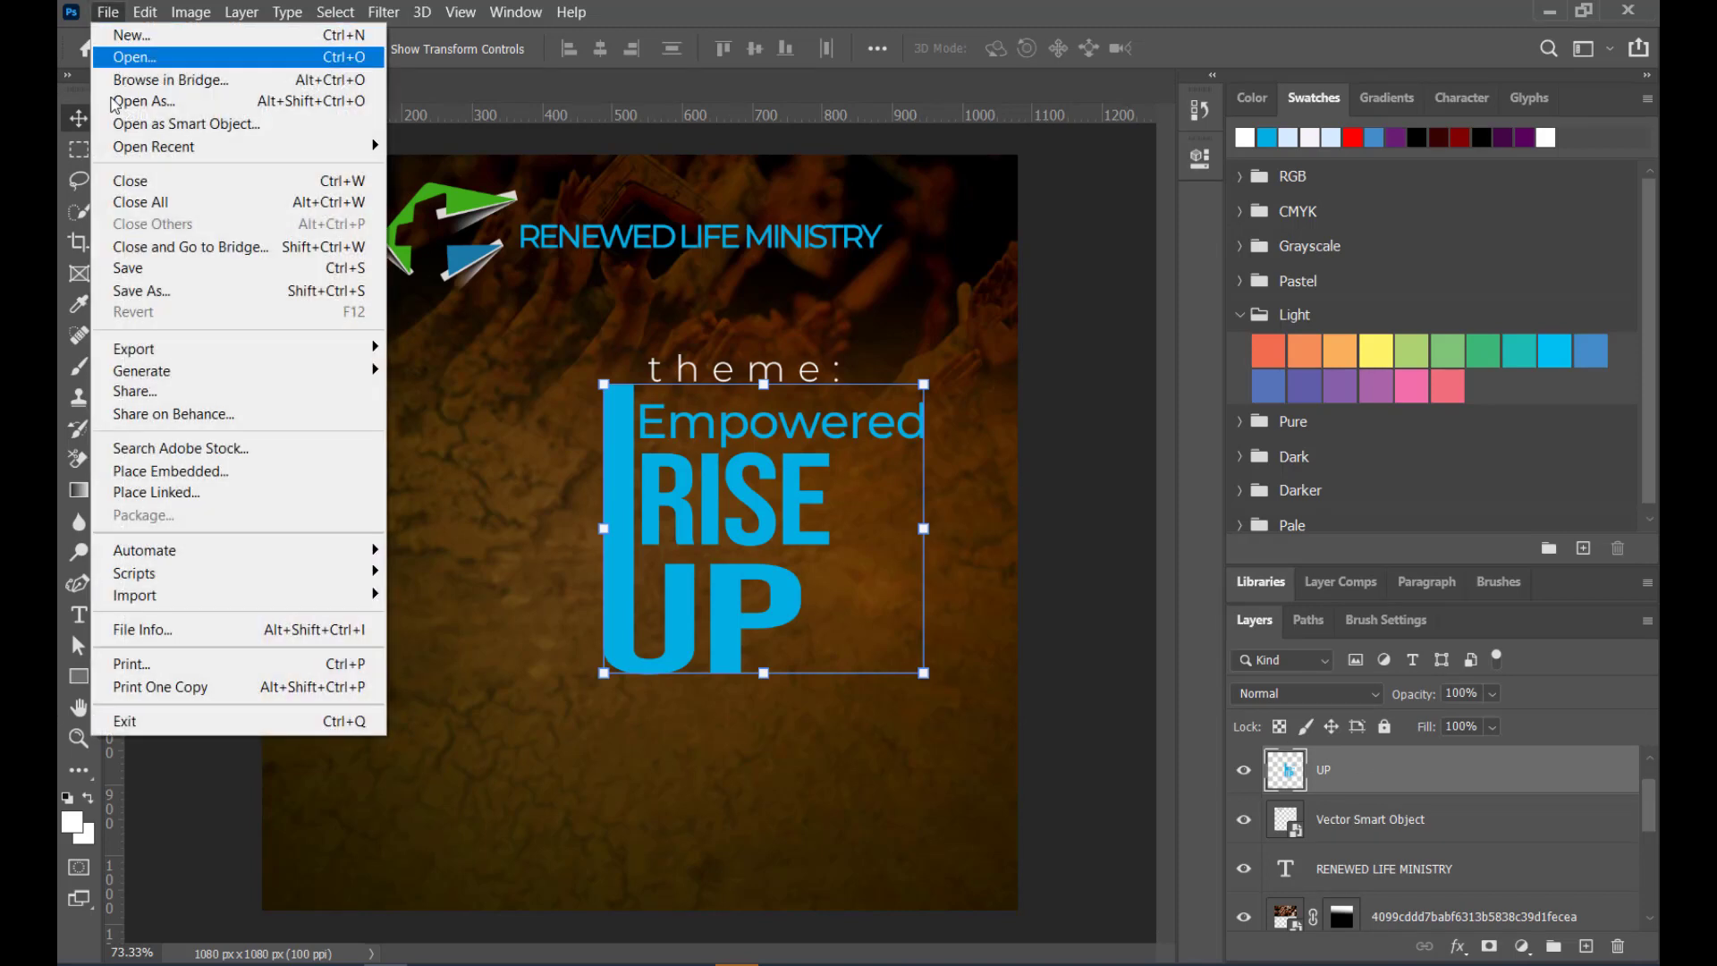
pyautogui.click(179, 471)
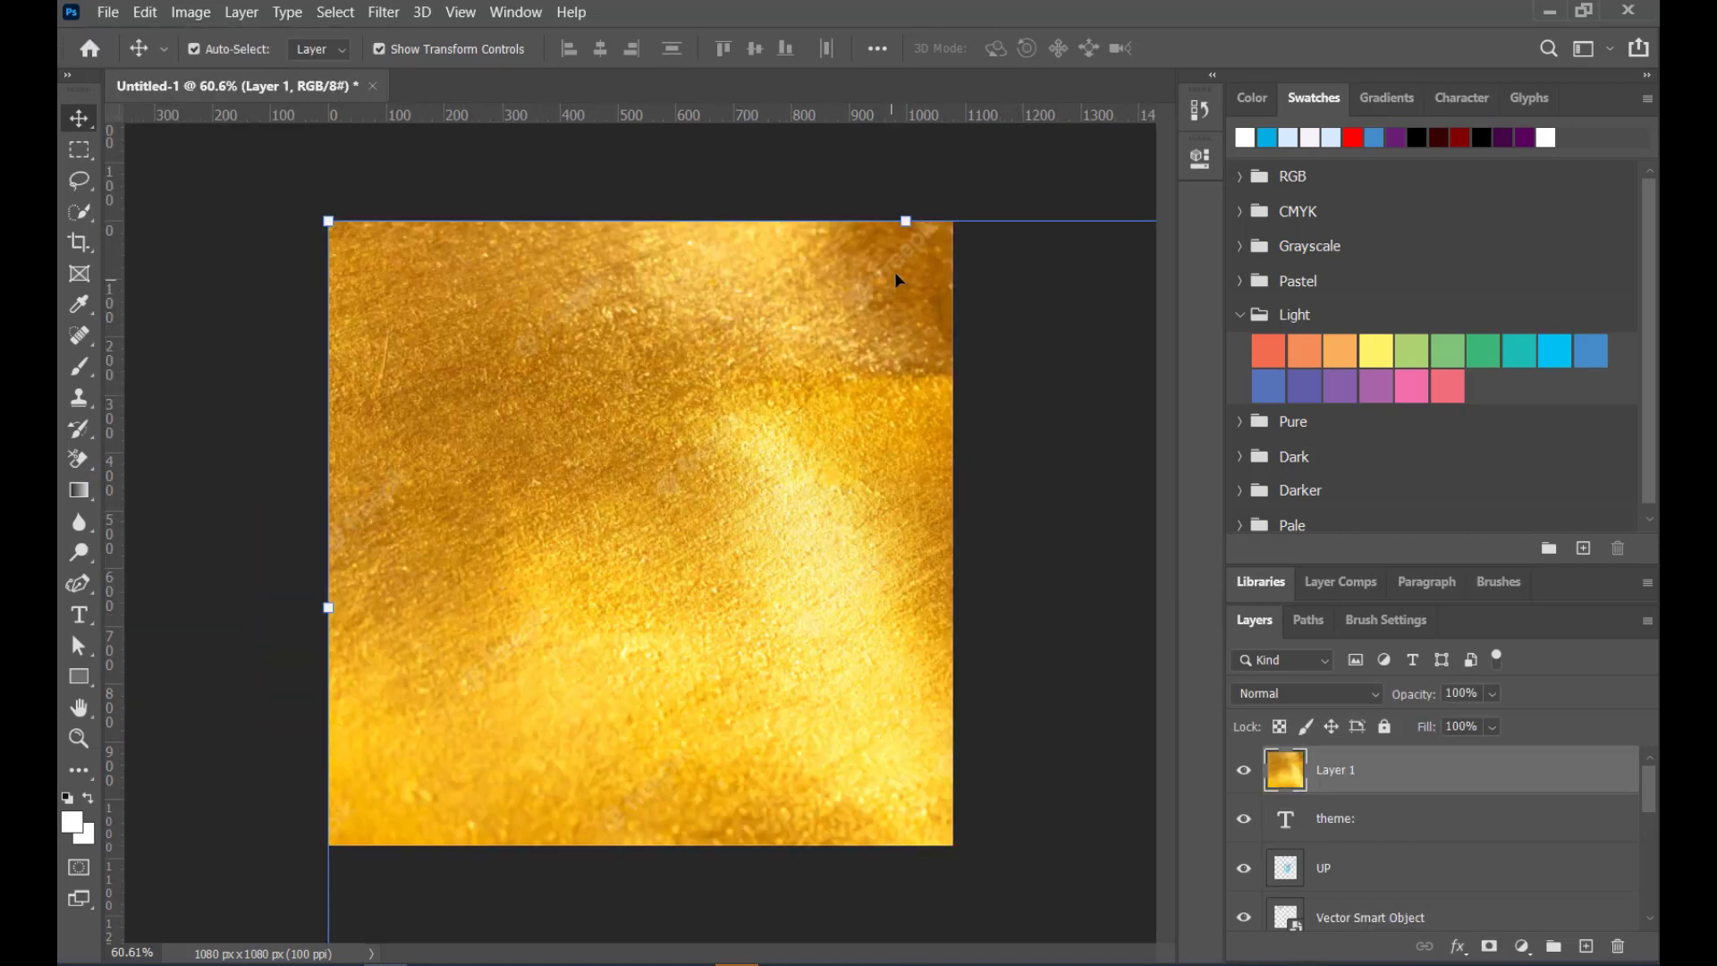
pyautogui.moveTo(905, 234); pyautogui.dragTo(904, 445)
pyautogui.moveTo(802, 599); pyautogui.dragTo(772, 536)
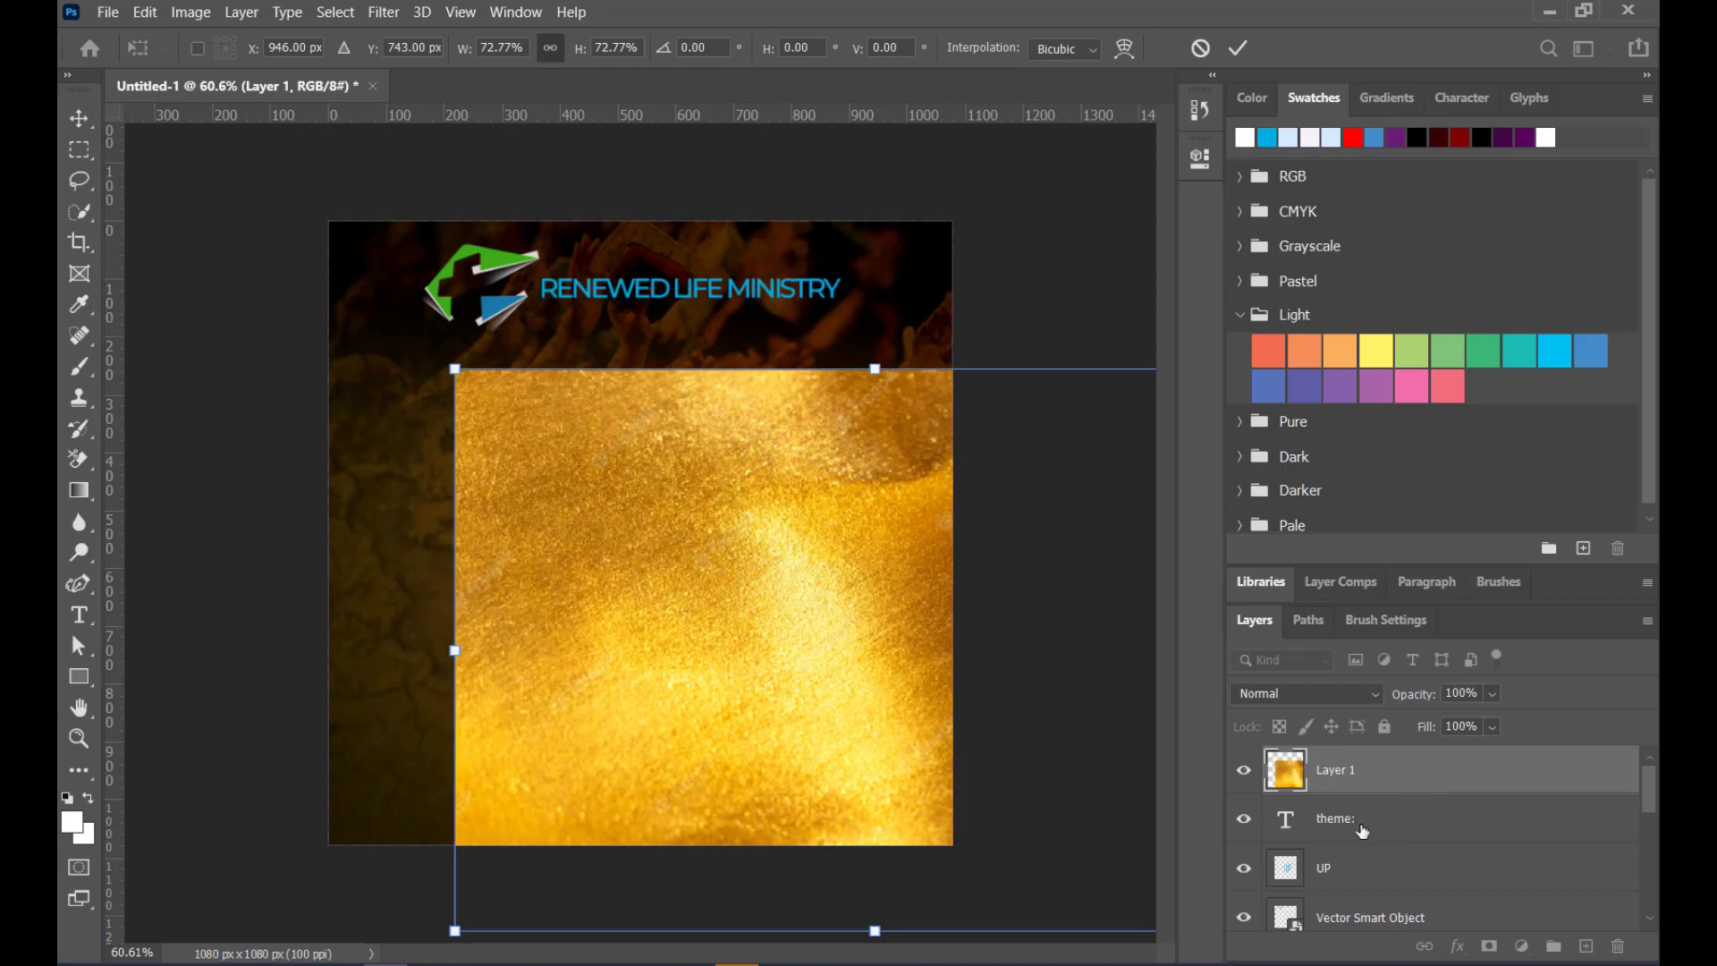
# Reorder the layers so the gold texture lies directly above the merged title layer, beneath the "theme:" text
pyautogui.scroll(-1, 1360, 827)
pyautogui.scroll(1, 1360, 829)
pyautogui.click(1360, 859)
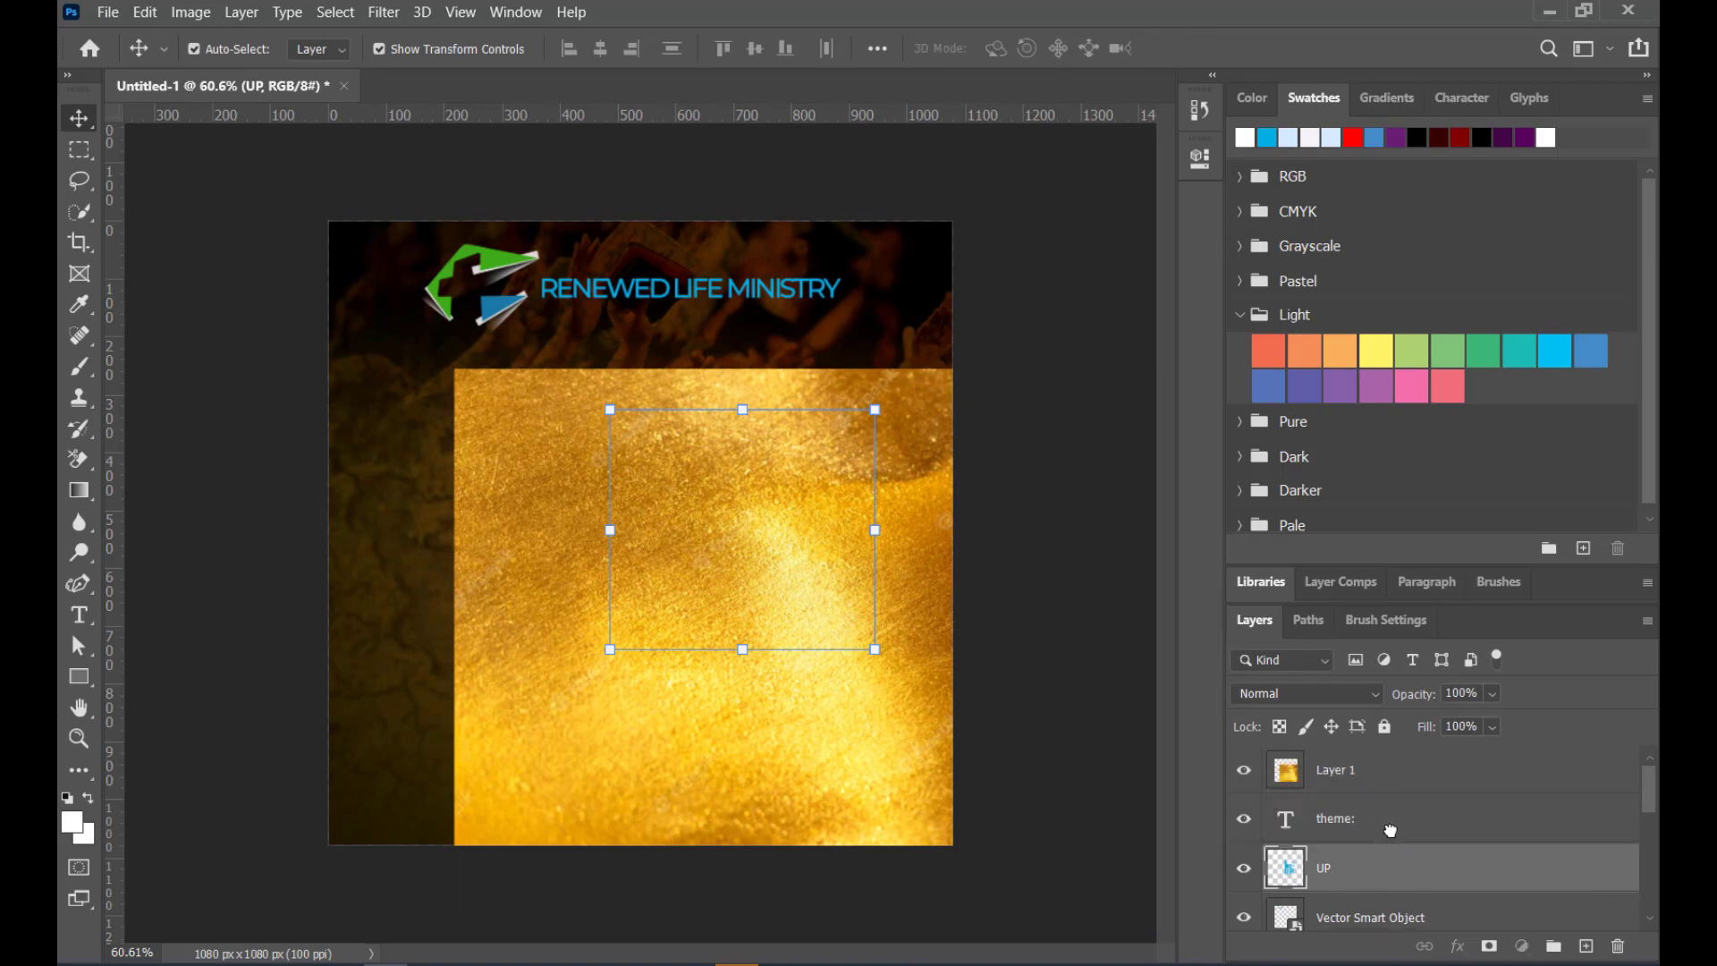
pyautogui.moveTo(1390, 831); pyautogui.dragTo(1392, 838)
pyautogui.scroll(-1, 1386, 818)
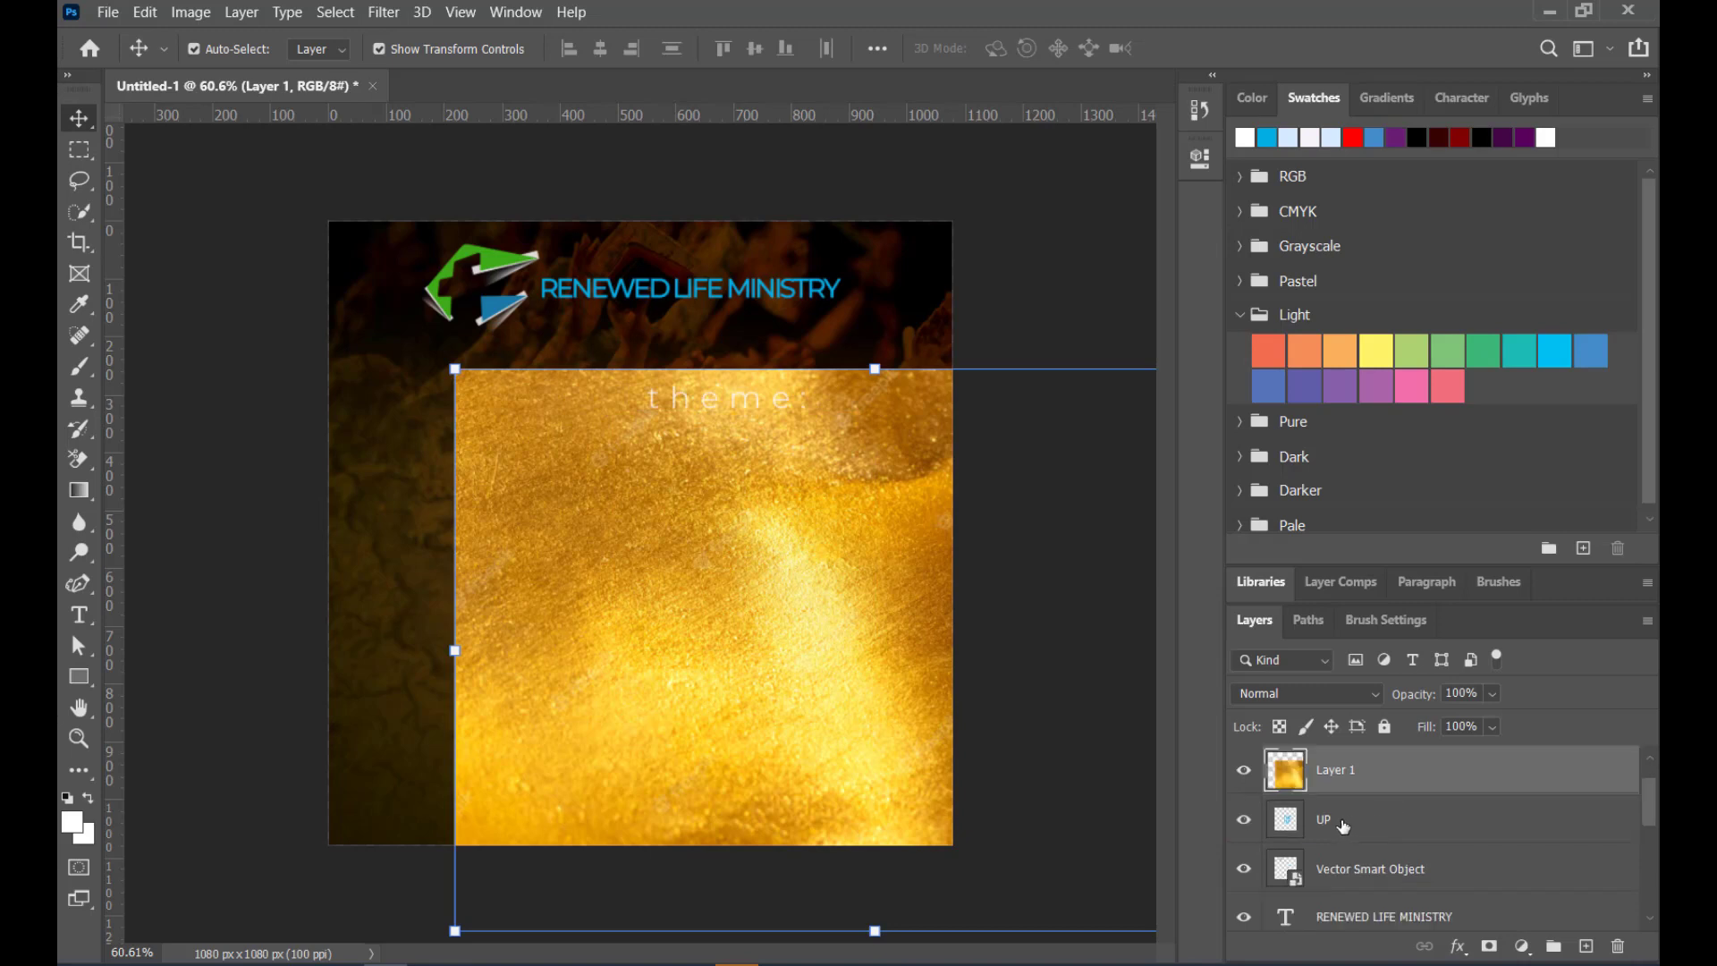
# Clip the gold texture layer to the merged "Empowered RISE UP" title layer
pyautogui.click(1343, 824)
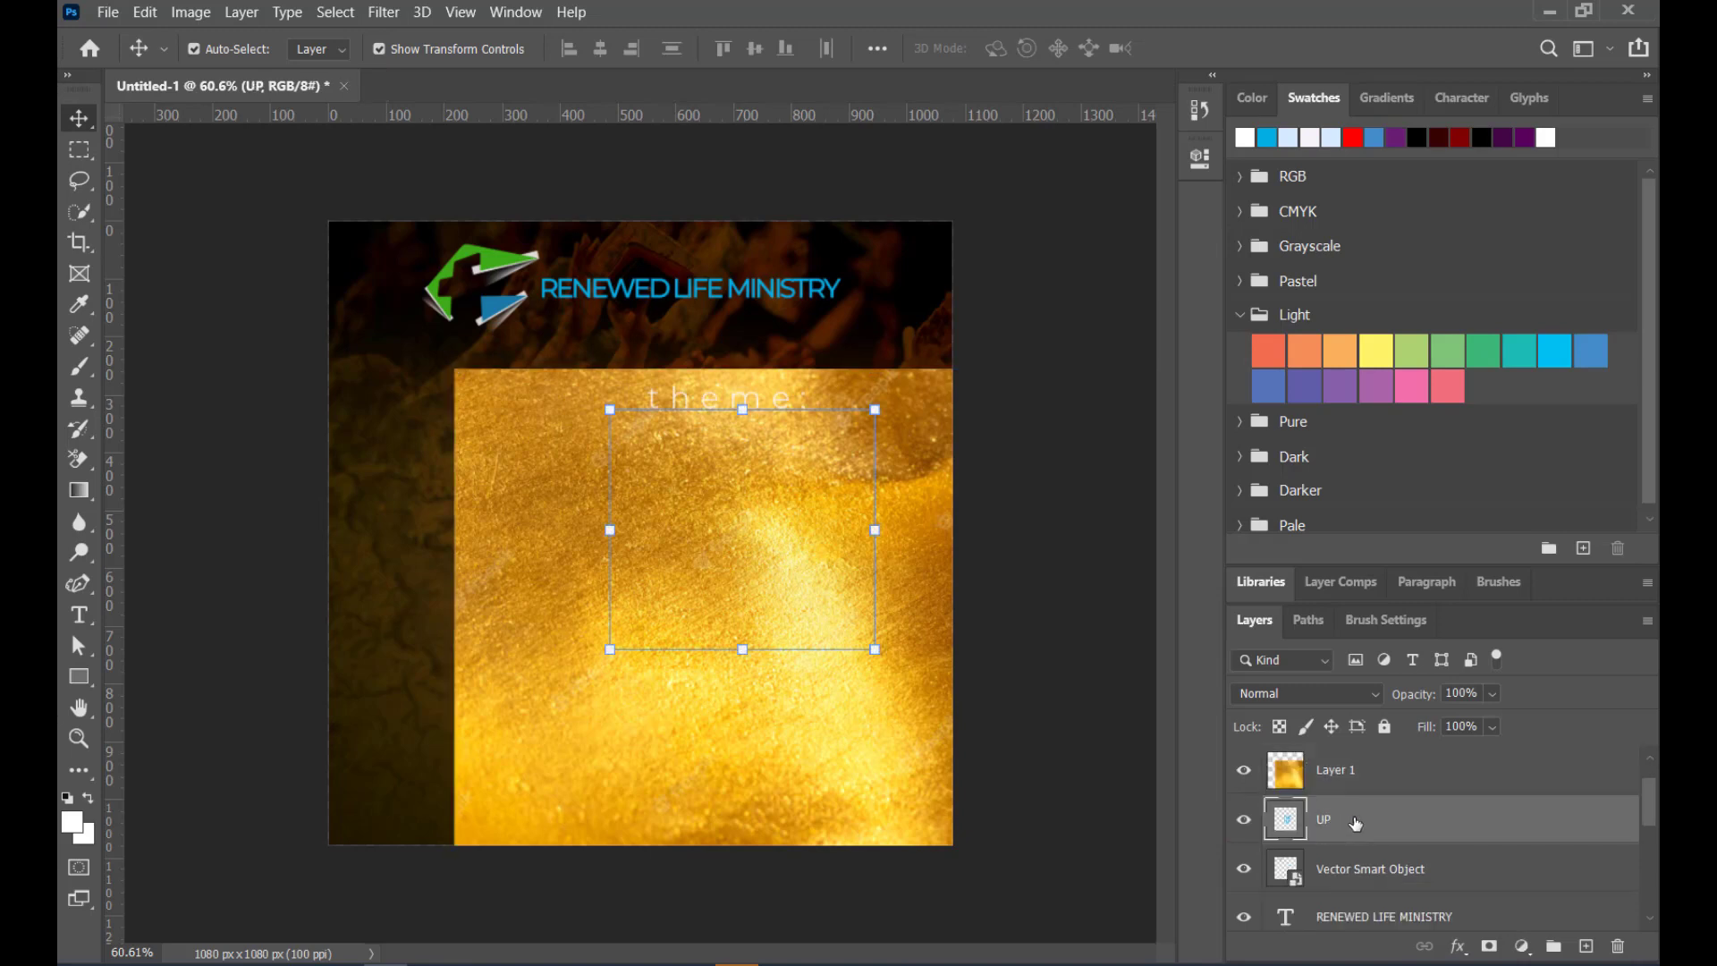
pyautogui.click(1384, 774)
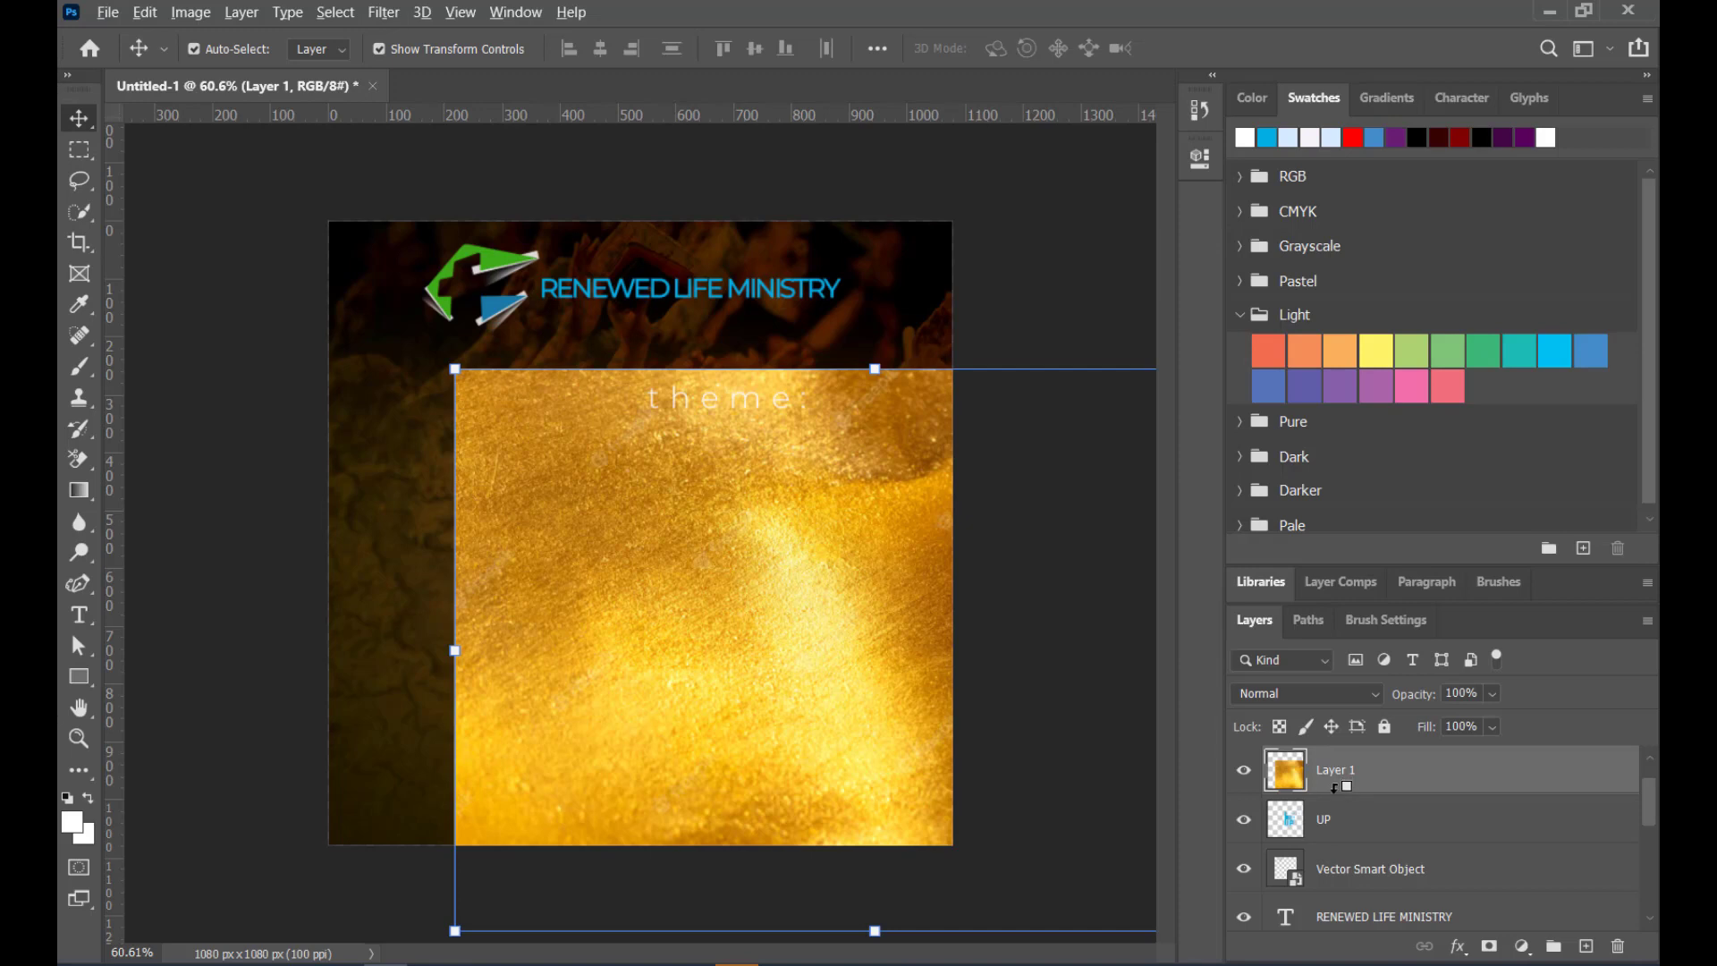
pyautogui.keyDown('alt'); pyautogui.click(1335, 787); pyautogui.keyUp('alt')
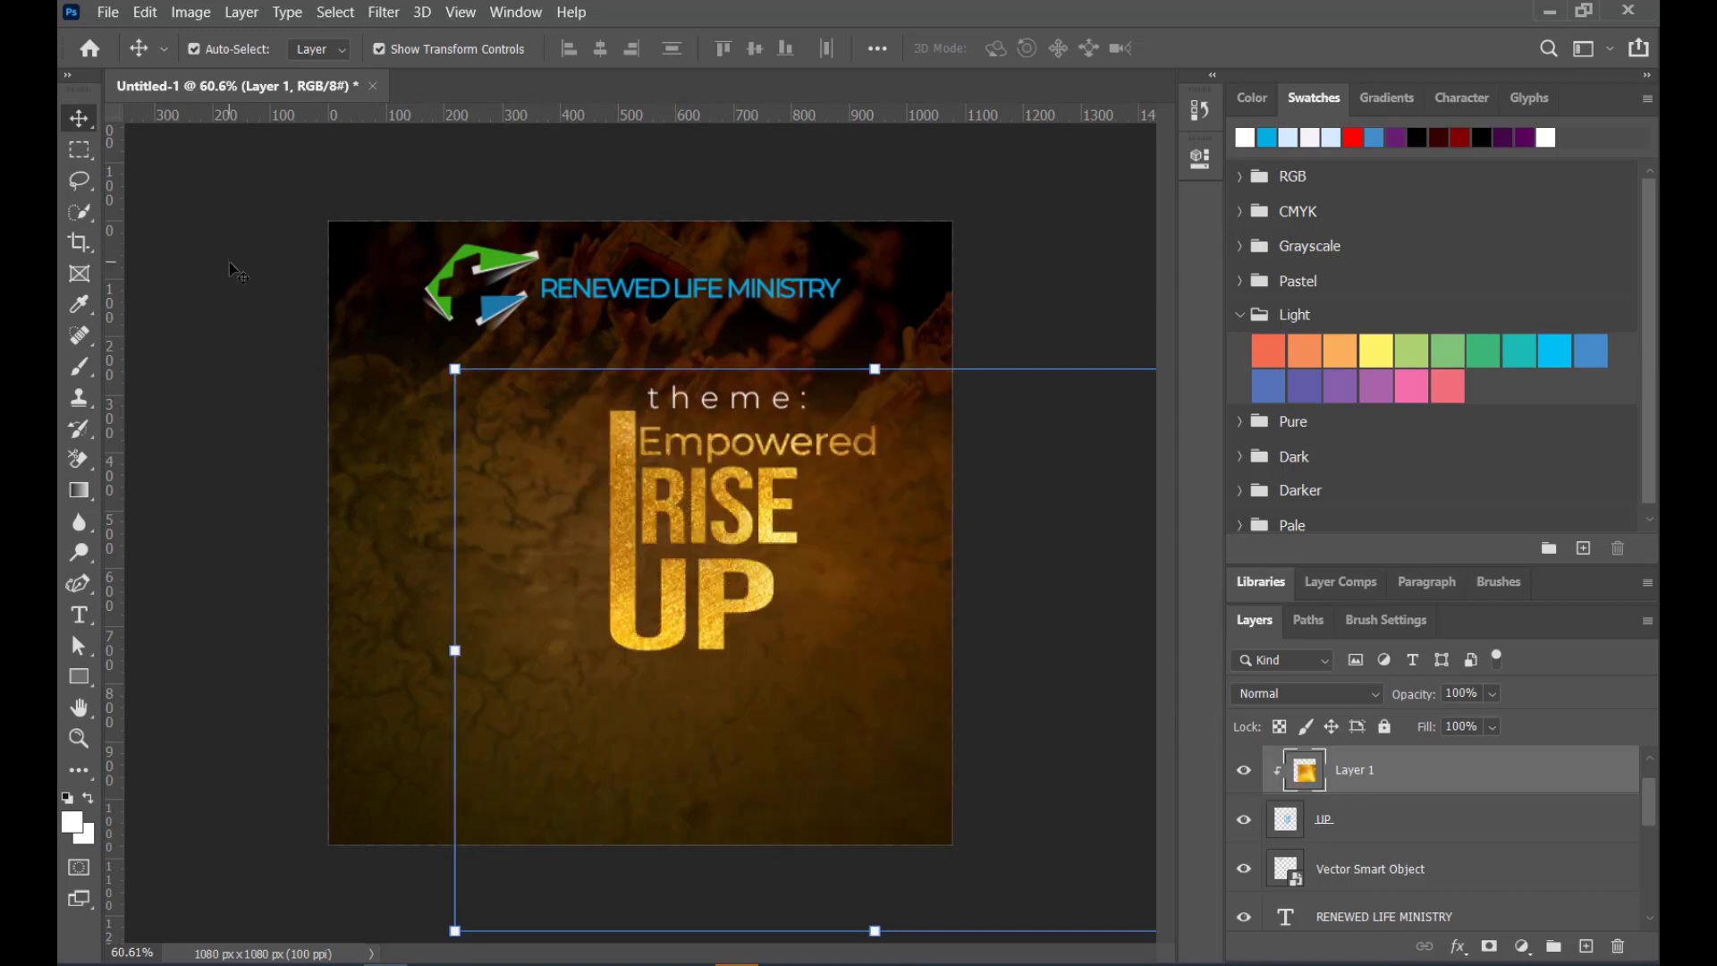
# Merge the clipped gold texture with the title layer and scale the gold title up to about 130%
pyautogui.keyDown('shift'); pyautogui.click(1388, 834); pyautogui.keyUp('shift')
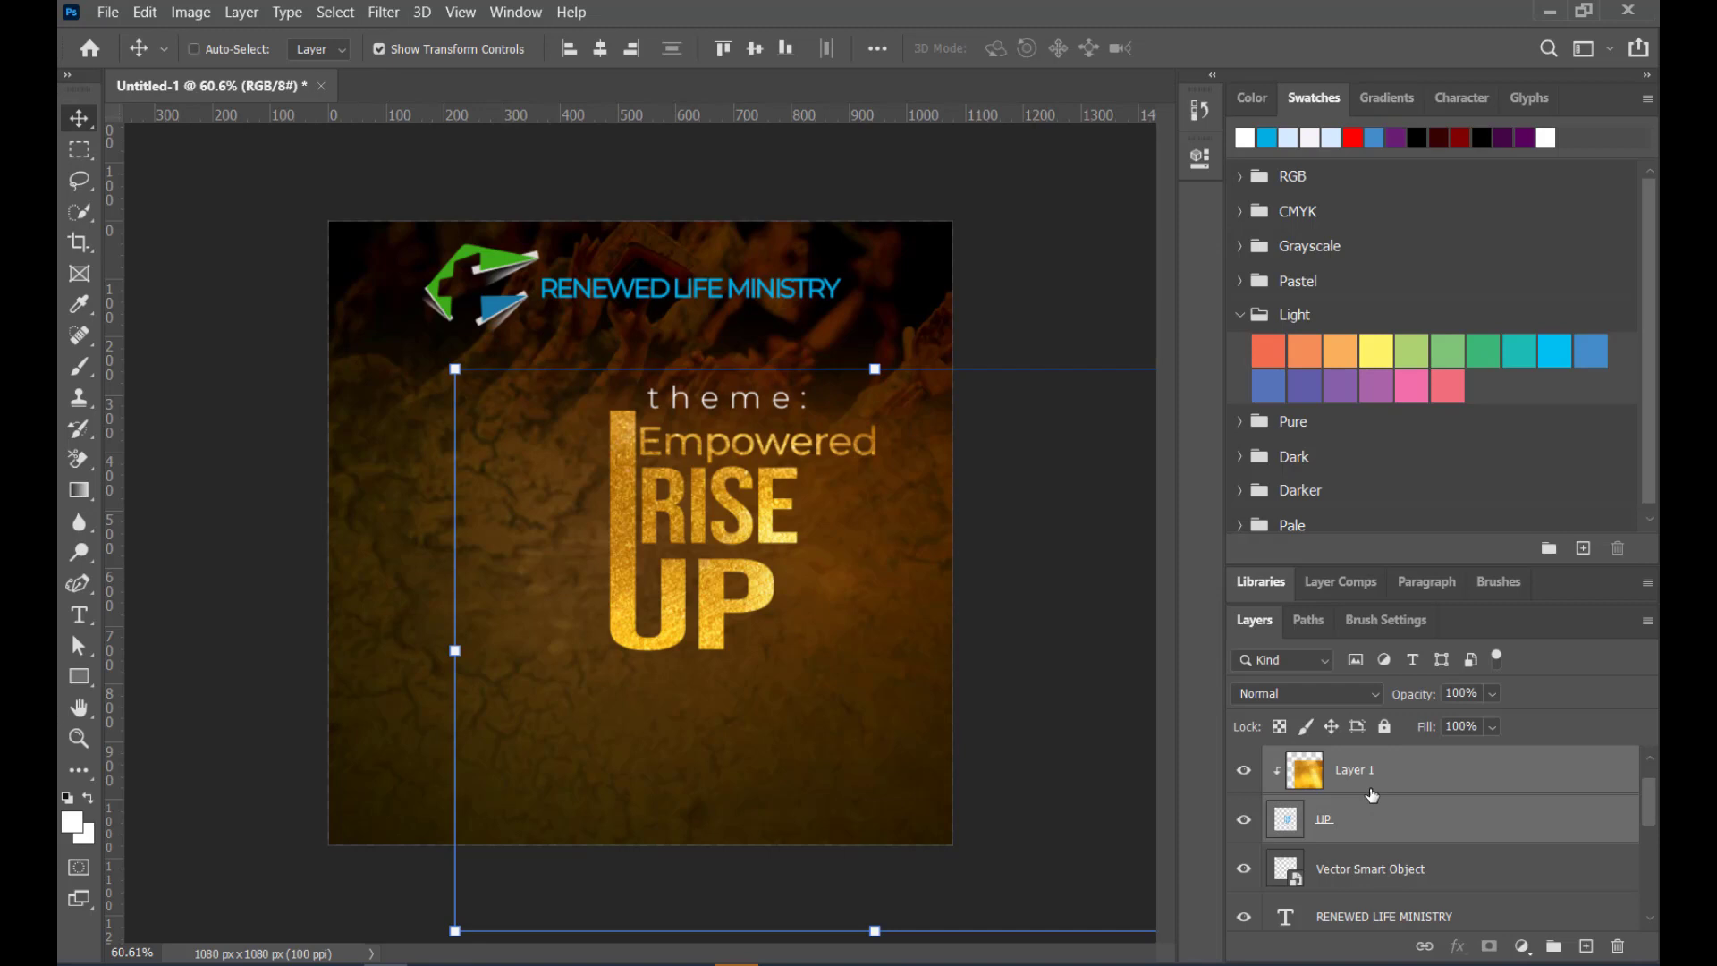
pyautogui.hotkey('ctrl', 'e')
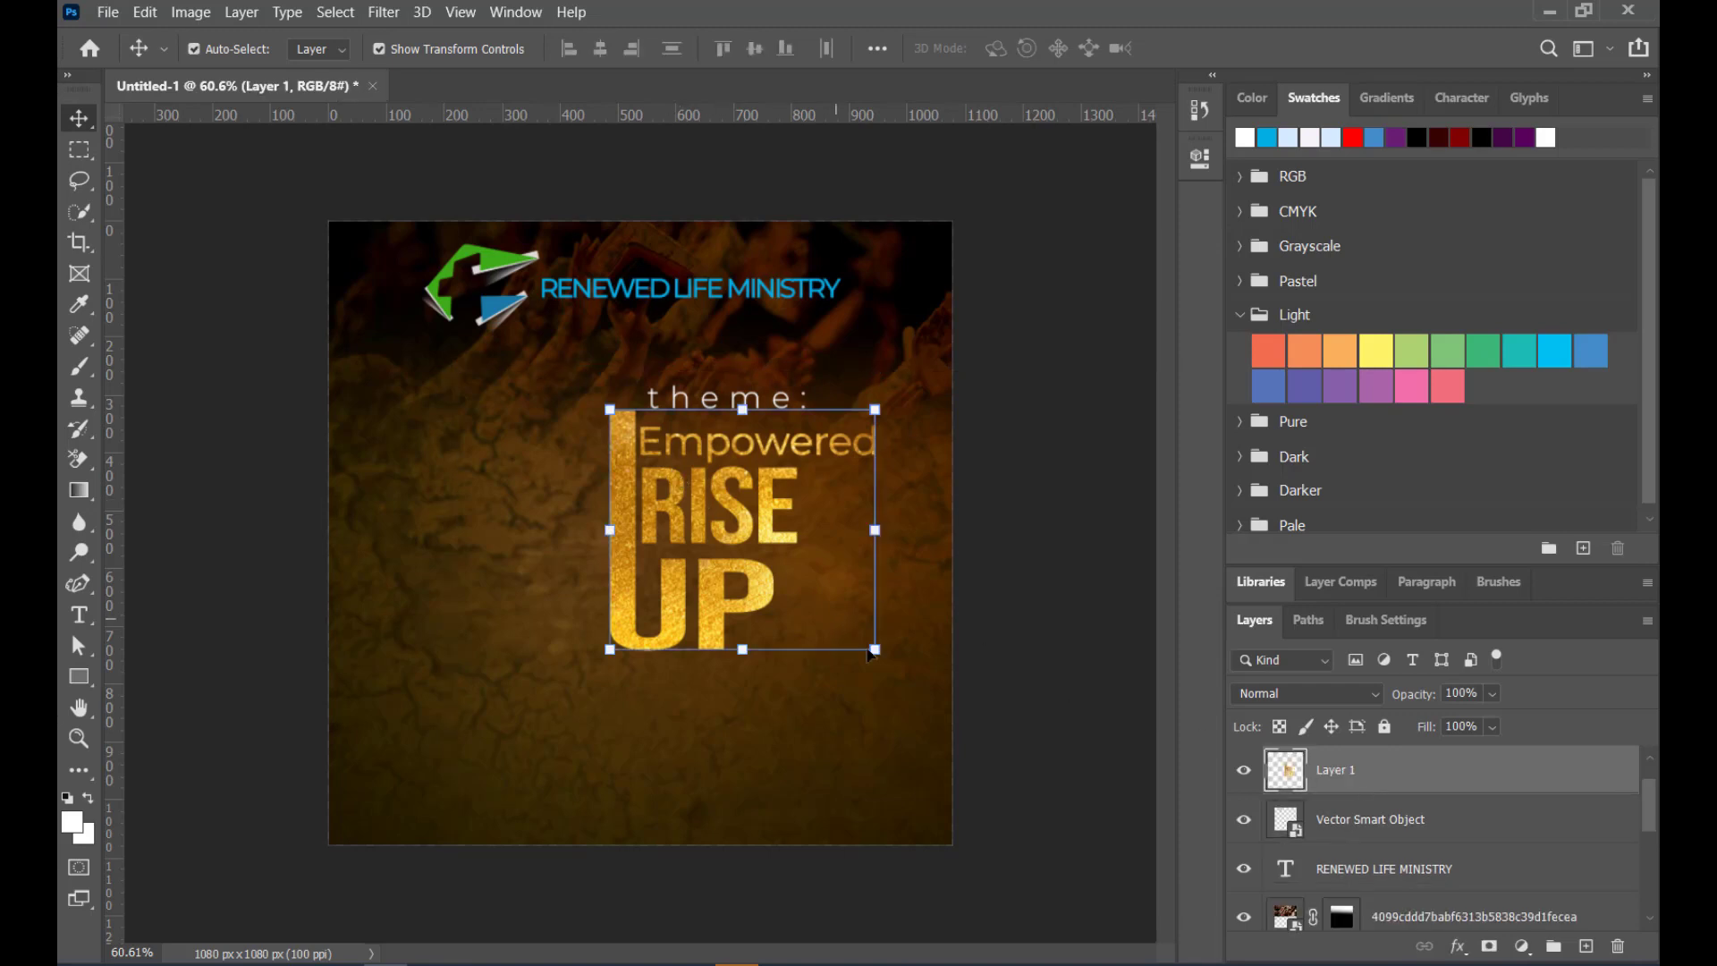
pyautogui.moveTo(881, 662); pyautogui.dragTo(942, 718)
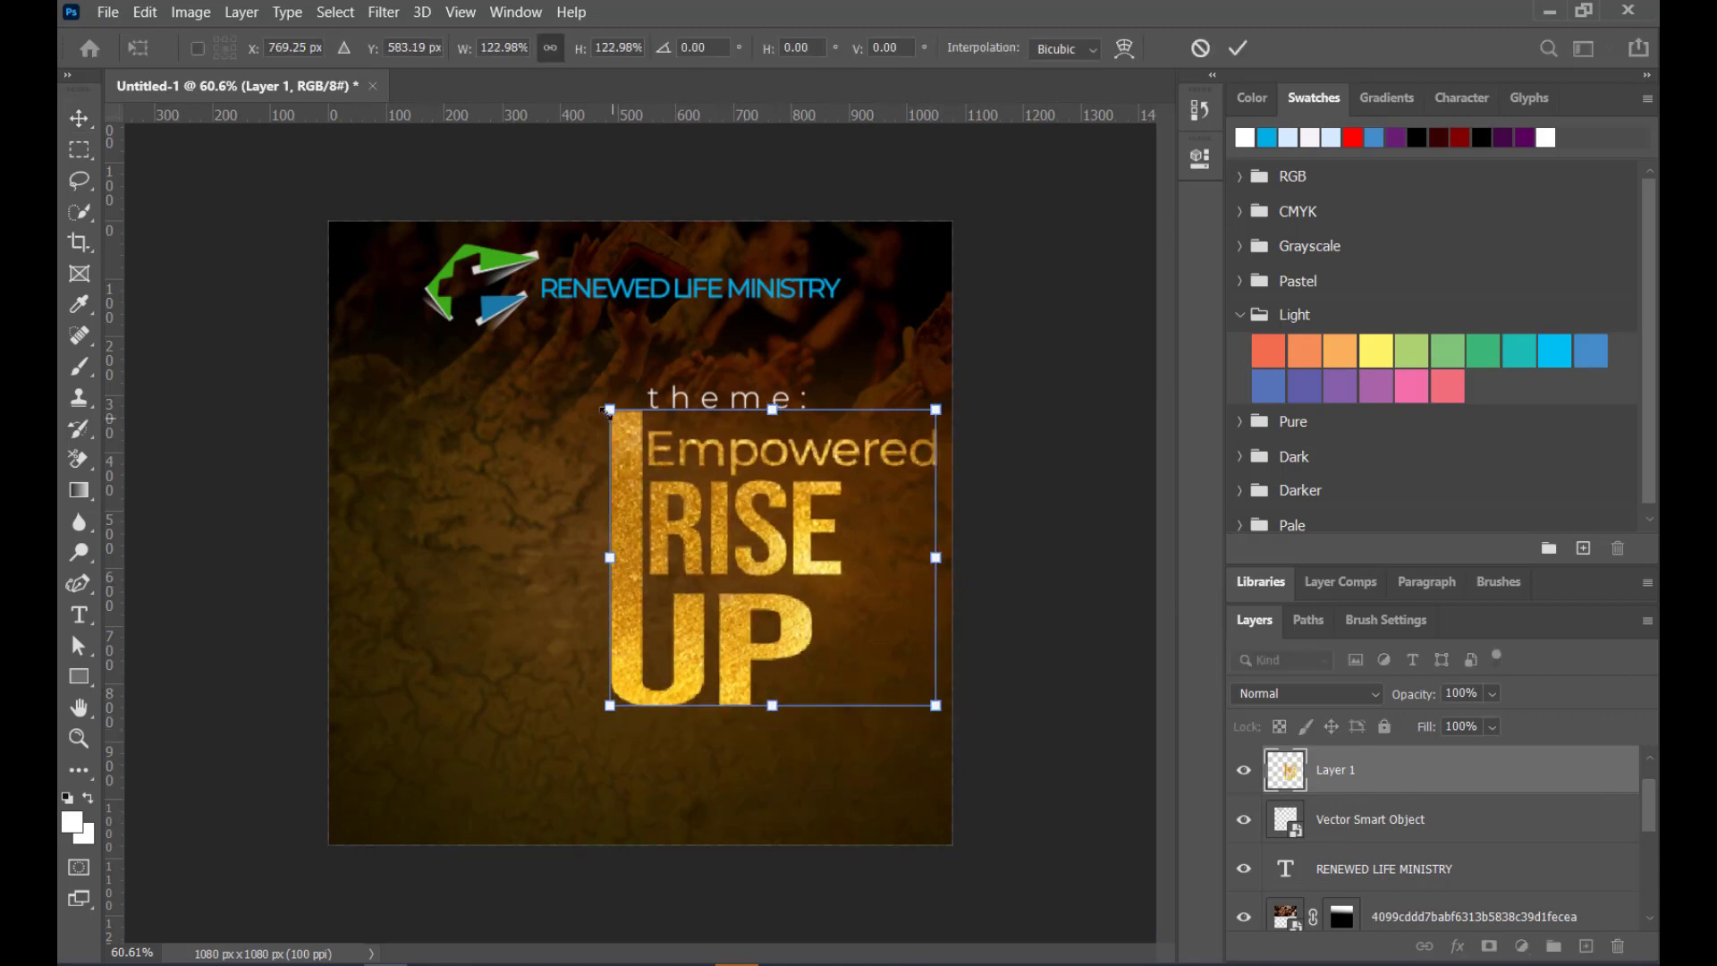
pyautogui.moveTo(608, 409)
pyautogui.mouseDown()
pyautogui.moveTo(576, 390)
pyautogui.moveTo(591, 393)
pyautogui.mouseUp()
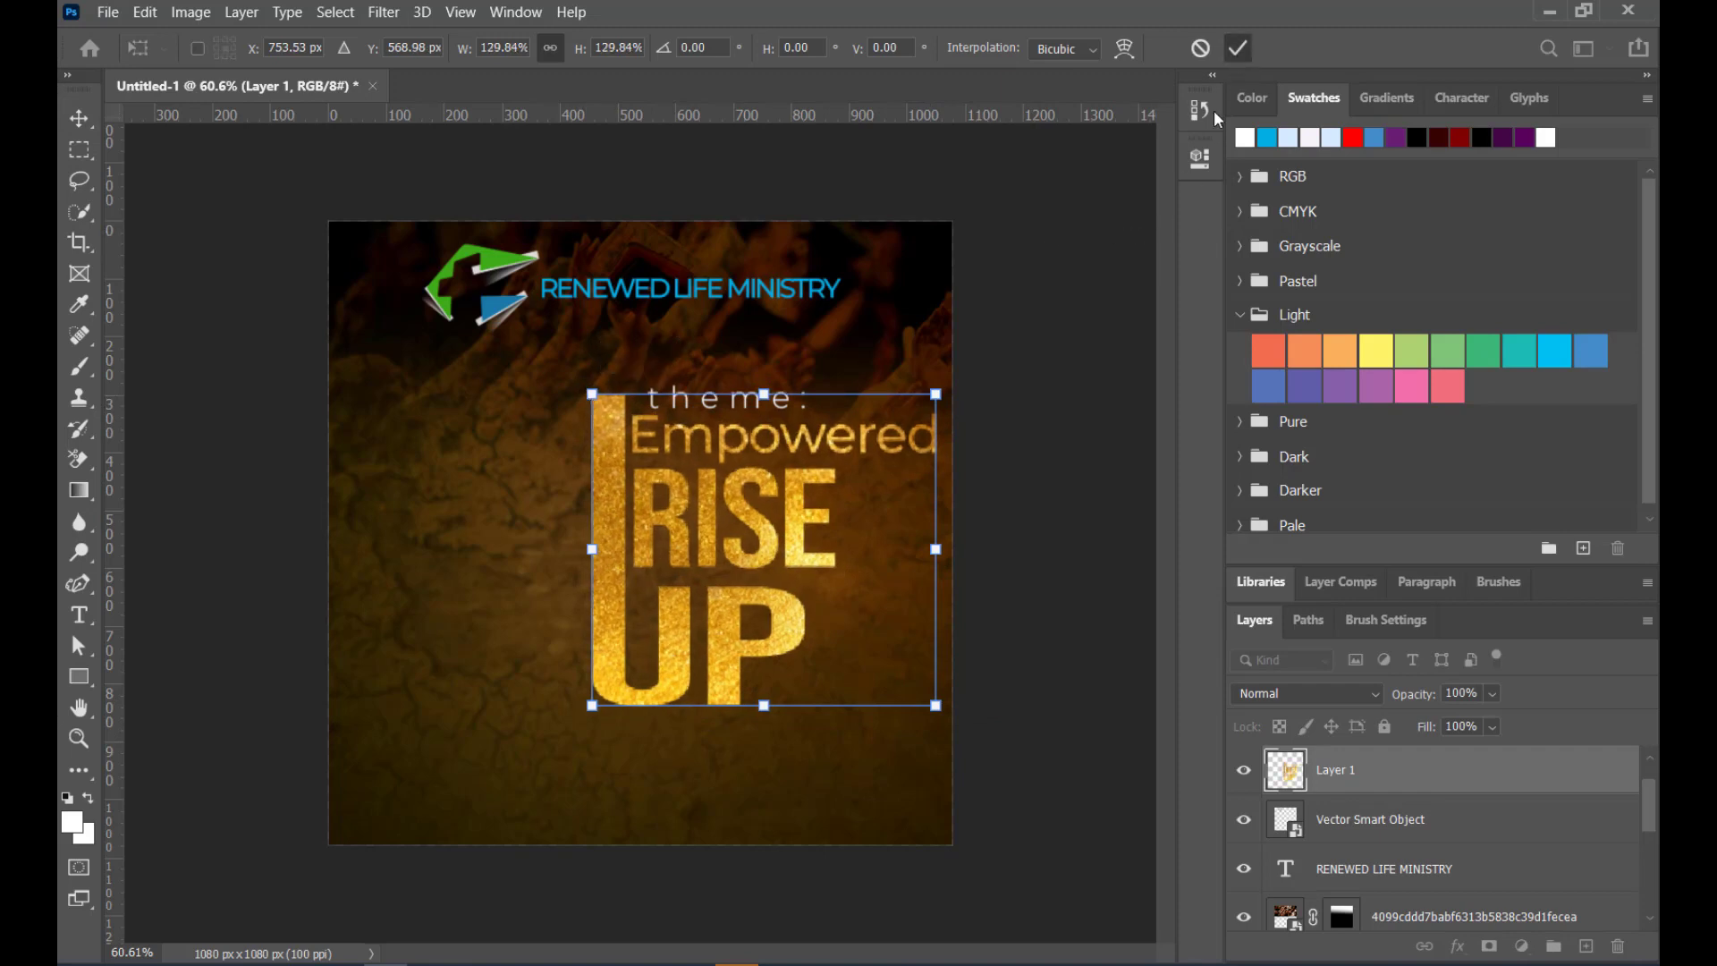
pyautogui.click(1237, 48)
# Move the "theme:" text up beneath RENEWED LIFE MINISTRY and raise the gold title so "Empowered" sits just under it
pyautogui.moveTo(746, 405); pyautogui.dragTo(733, 325)
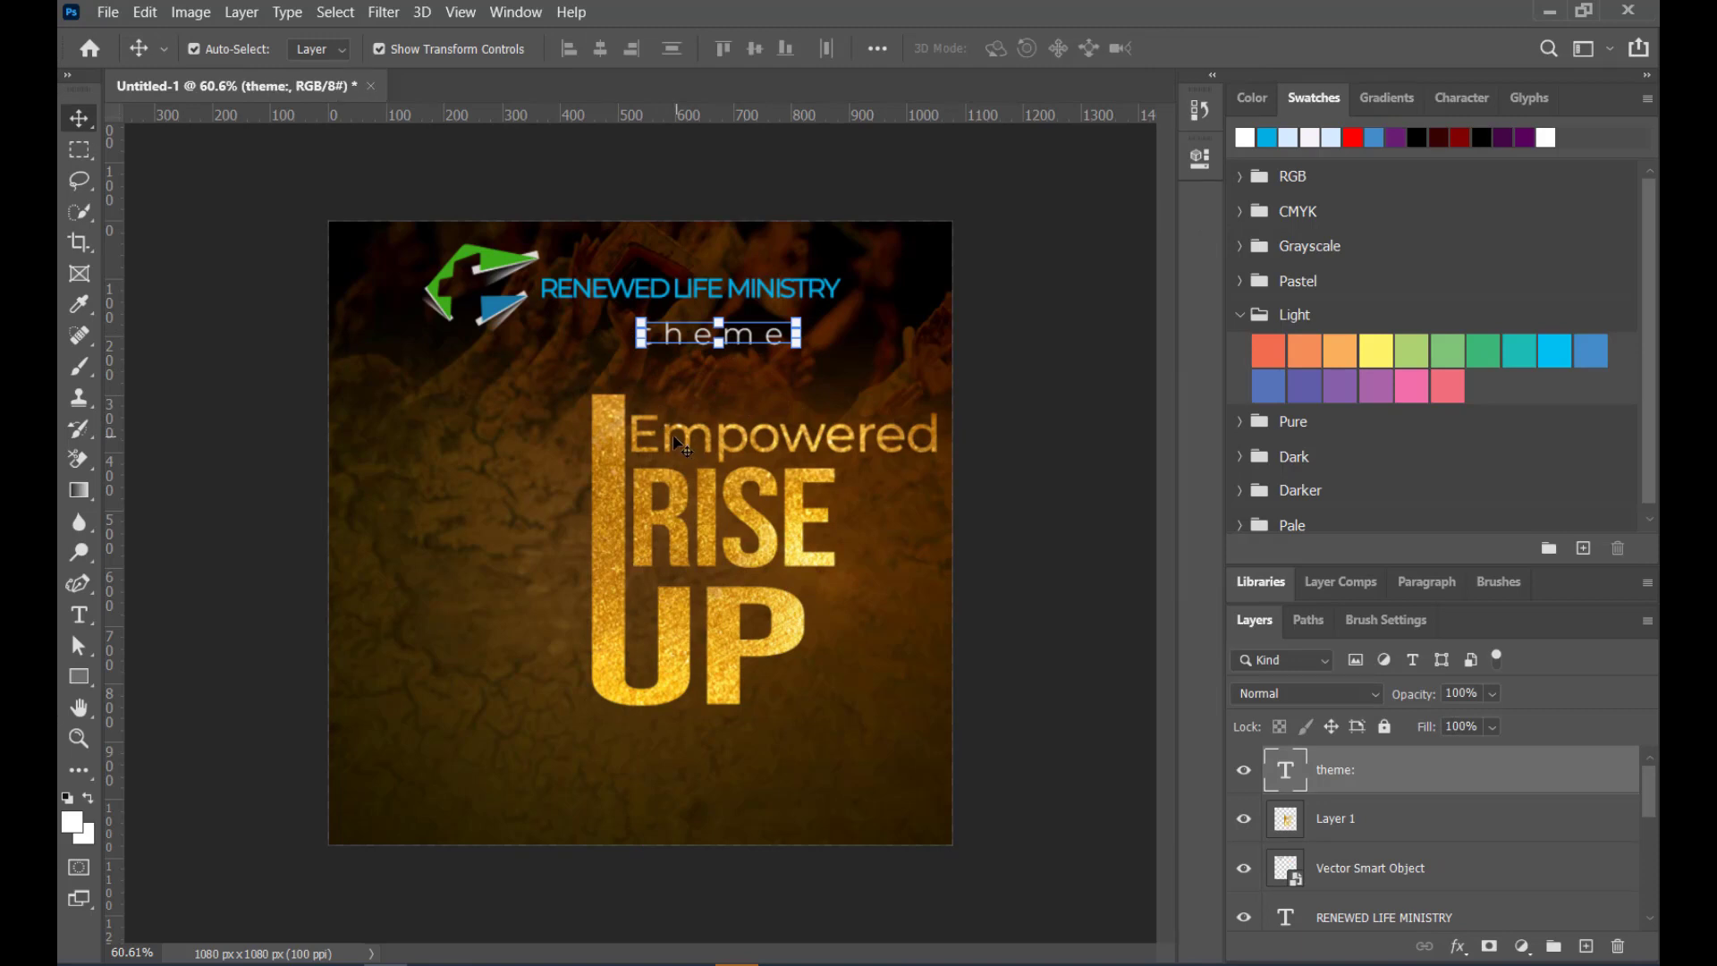
pyautogui.moveTo(615, 481); pyautogui.dragTo(605, 401)
pyautogui.click(1043, 532)
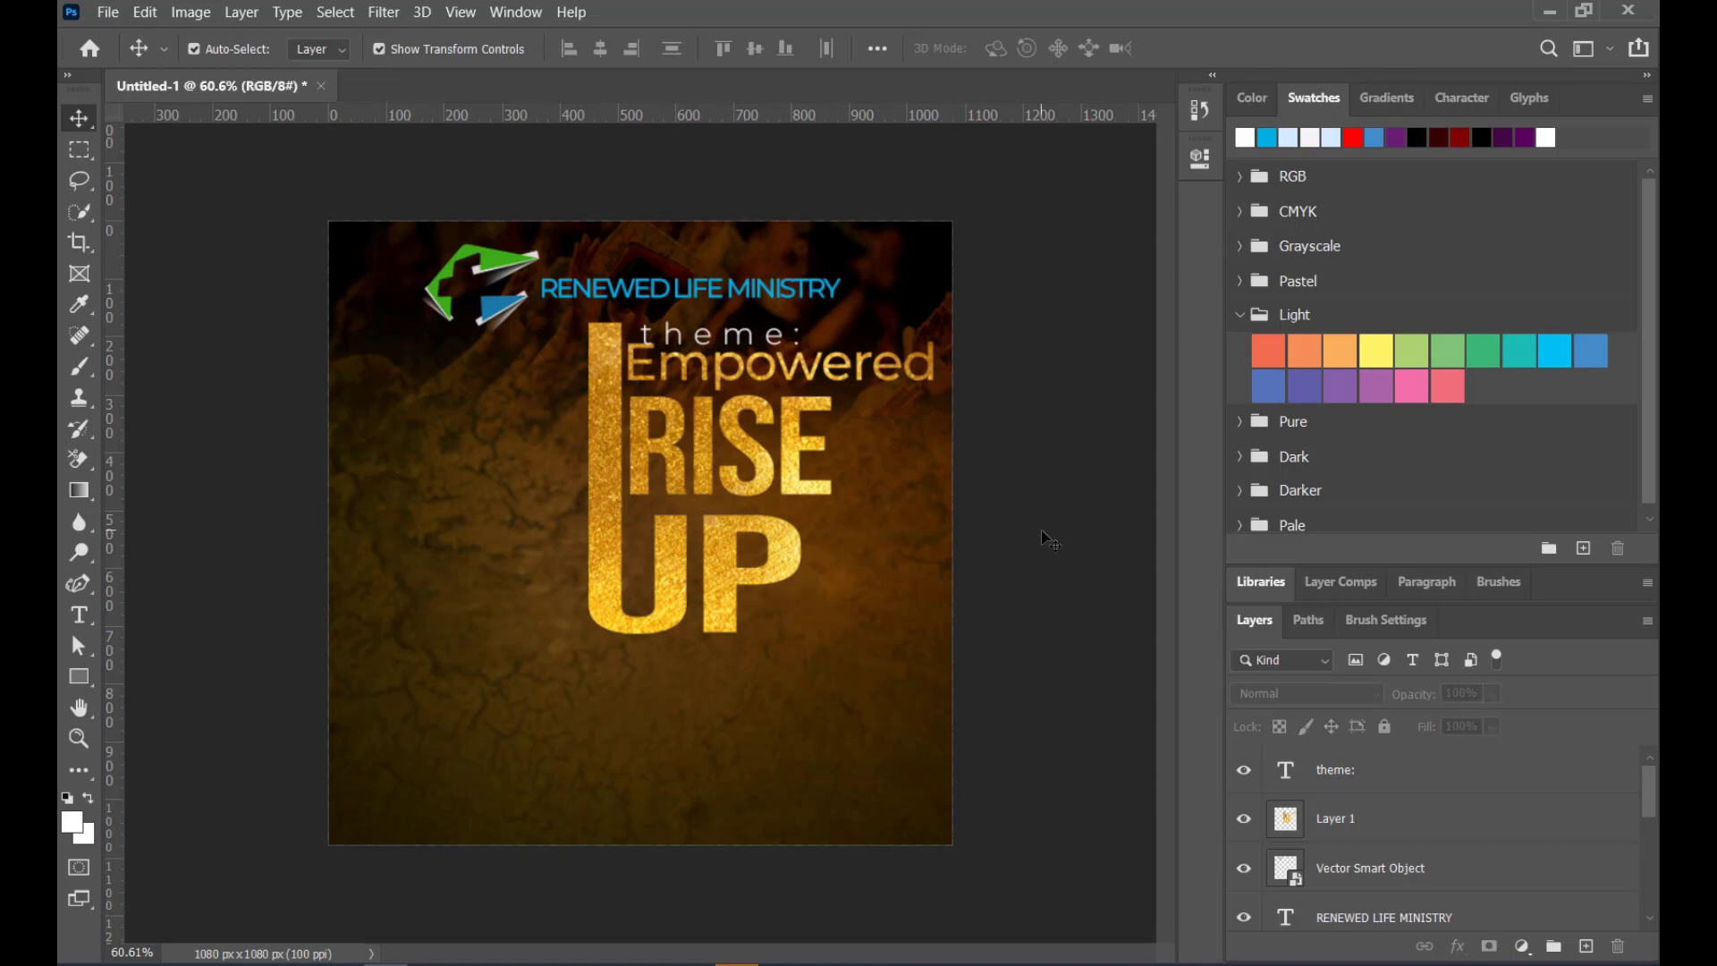
# Place the embedded portrait of the man in a suit, scale it to about 165% and set it on the left side of the poster
pyautogui.click(119, 15)
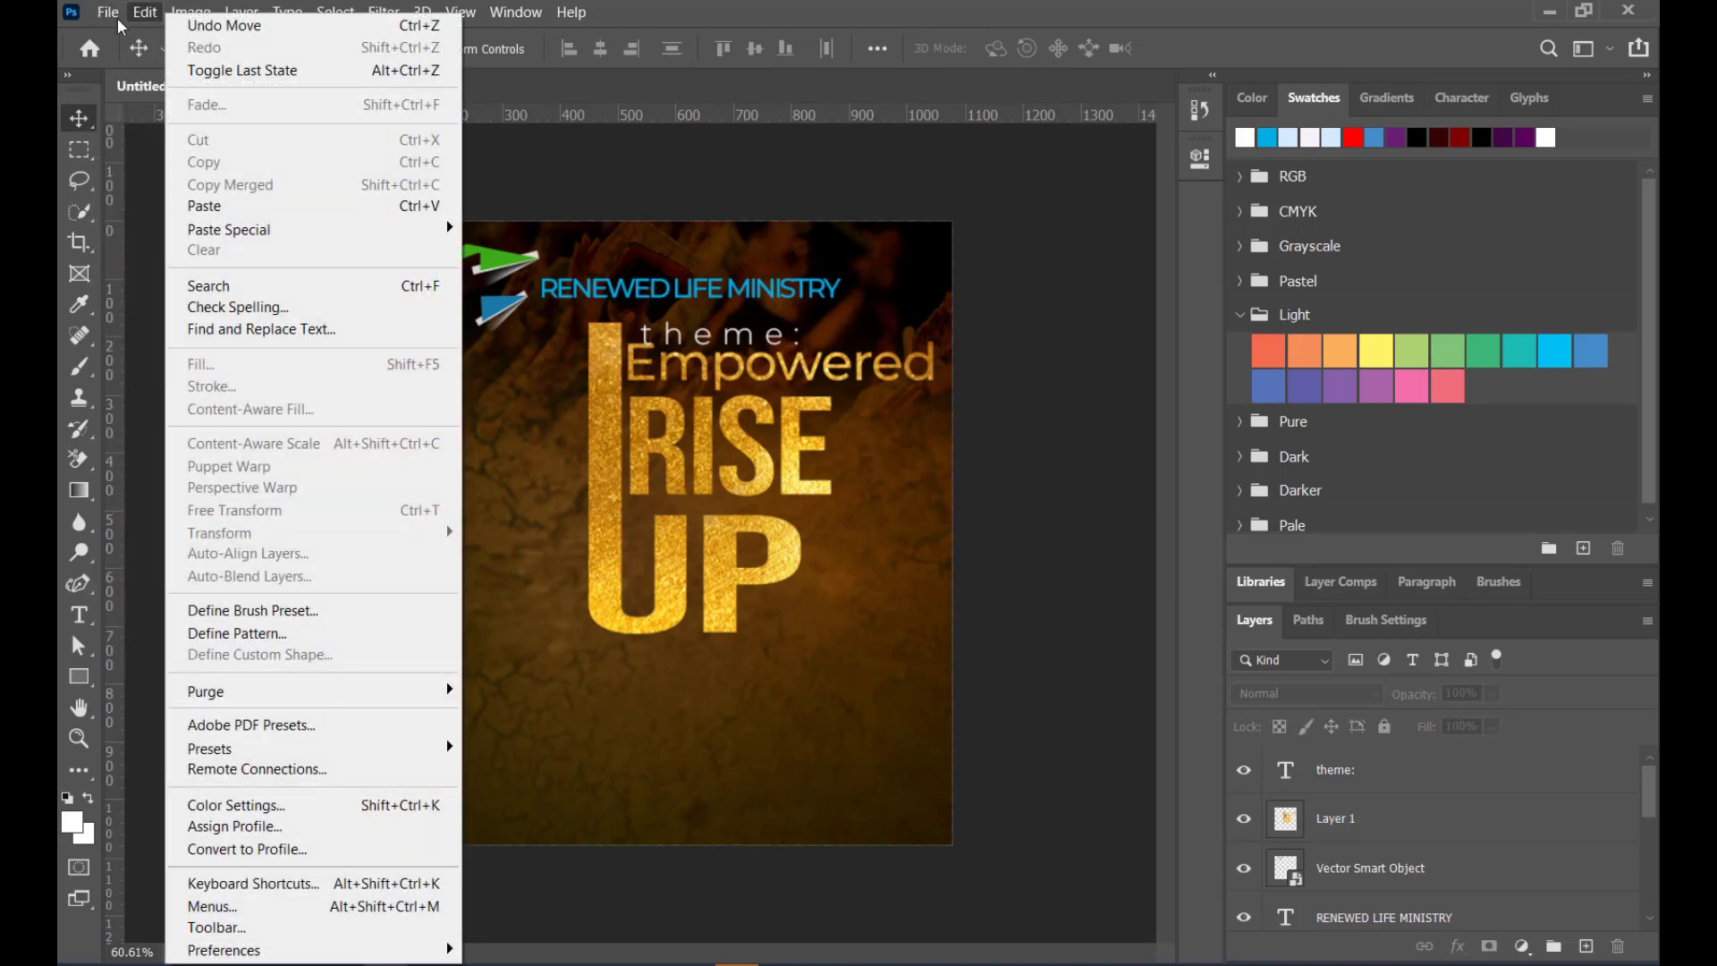
pyautogui.click(175, 472)
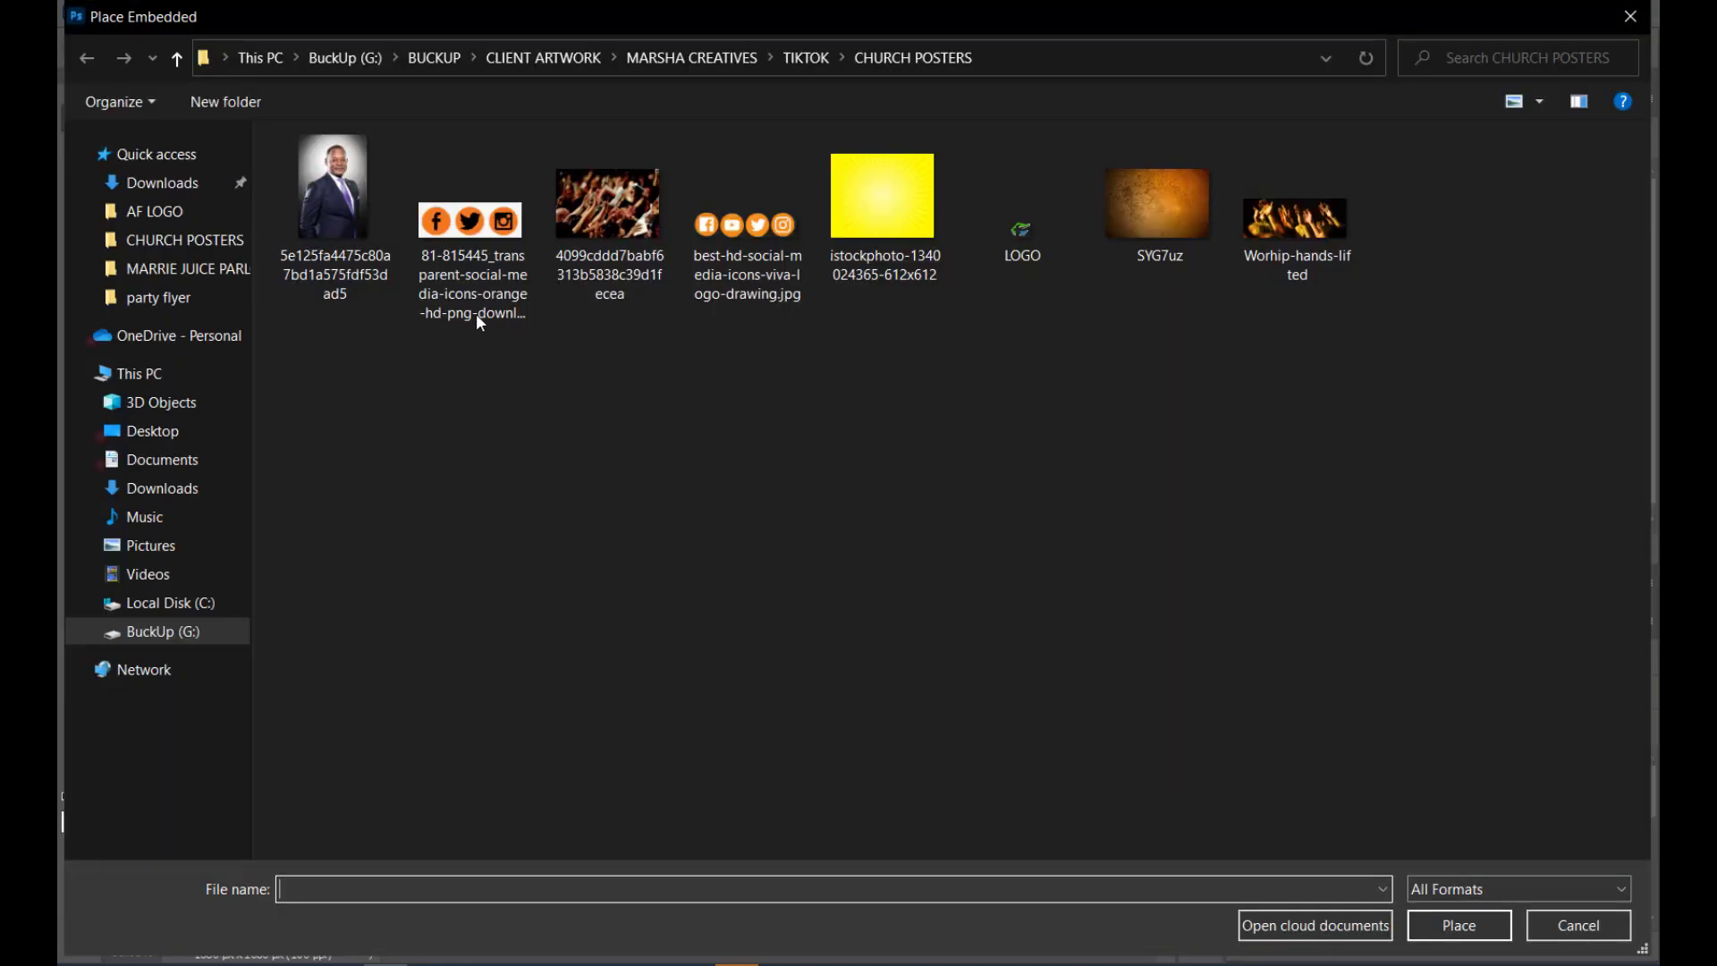
pyautogui.doubleClick(345, 206)
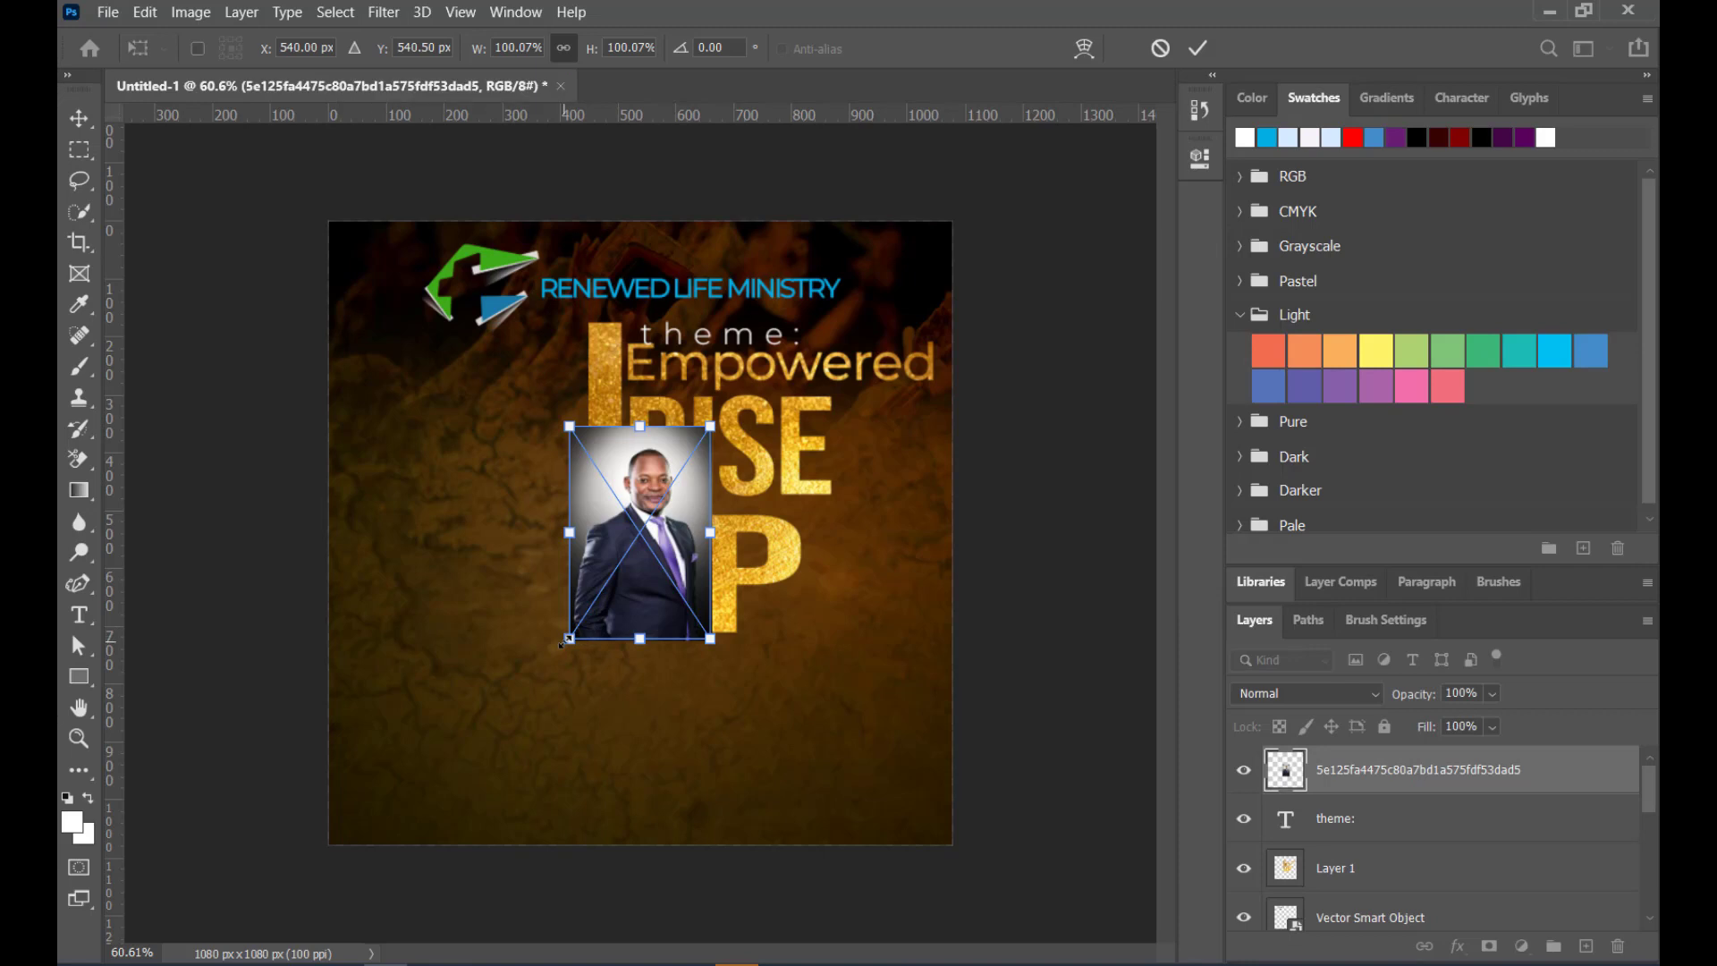
pyautogui.moveTo(568, 640); pyautogui.dragTo(479, 778)
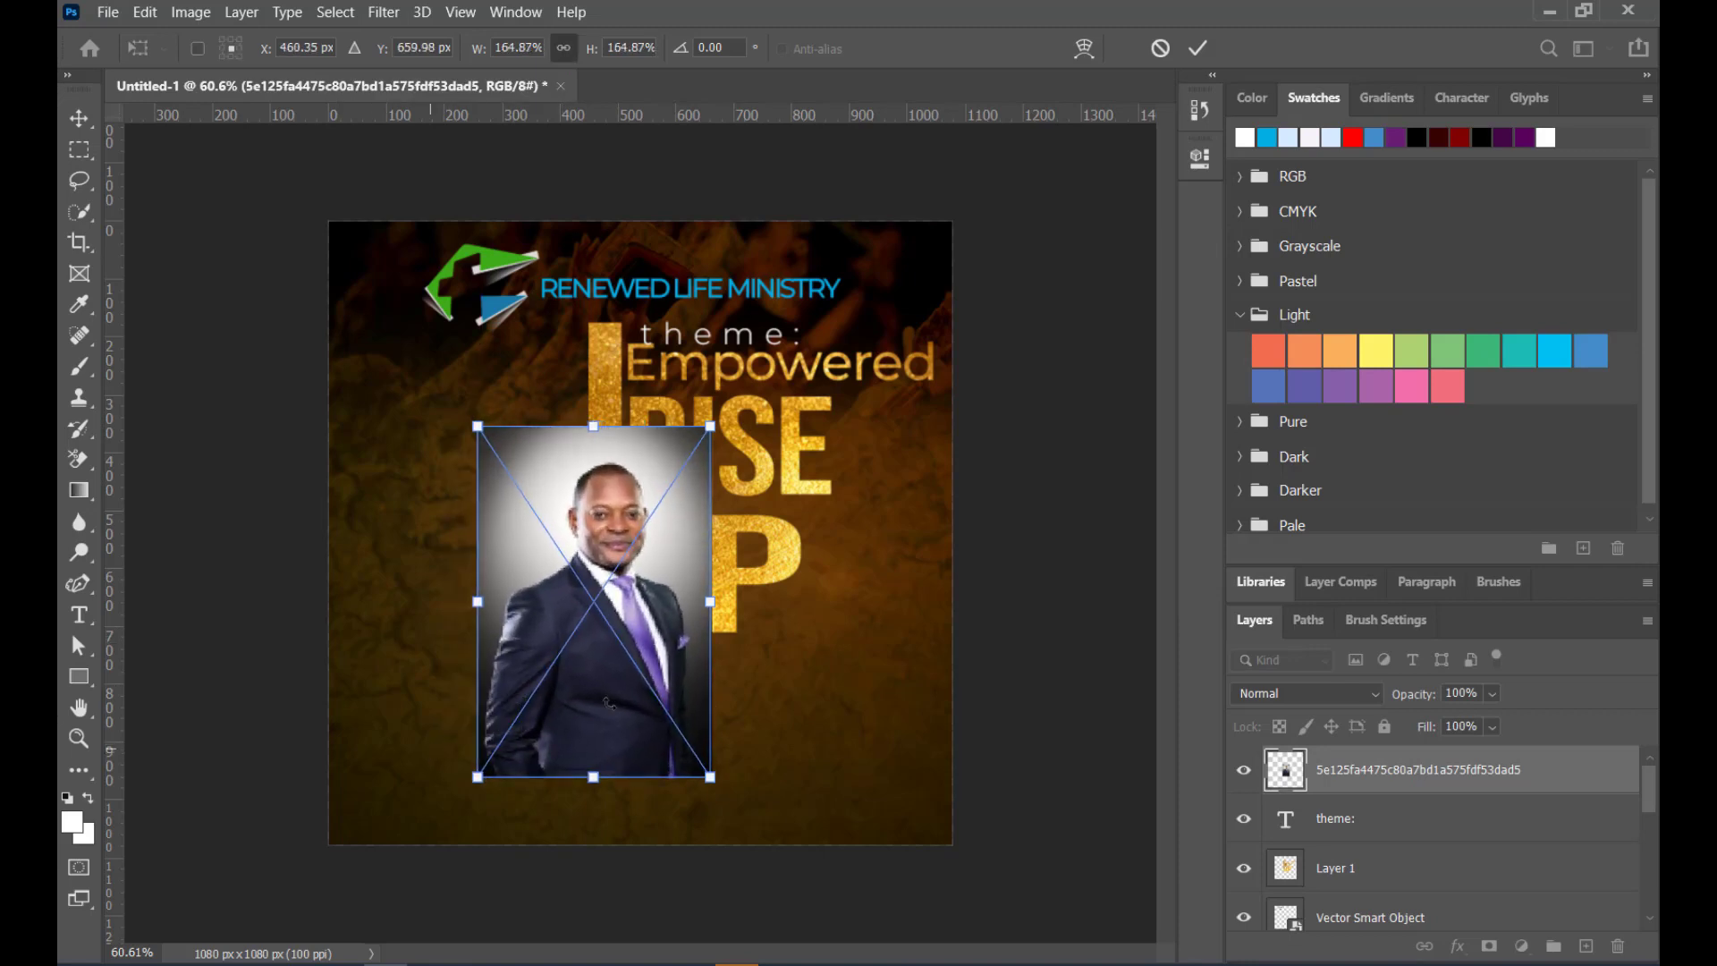
pyautogui.moveTo(607, 691); pyautogui.dragTo(515, 605)
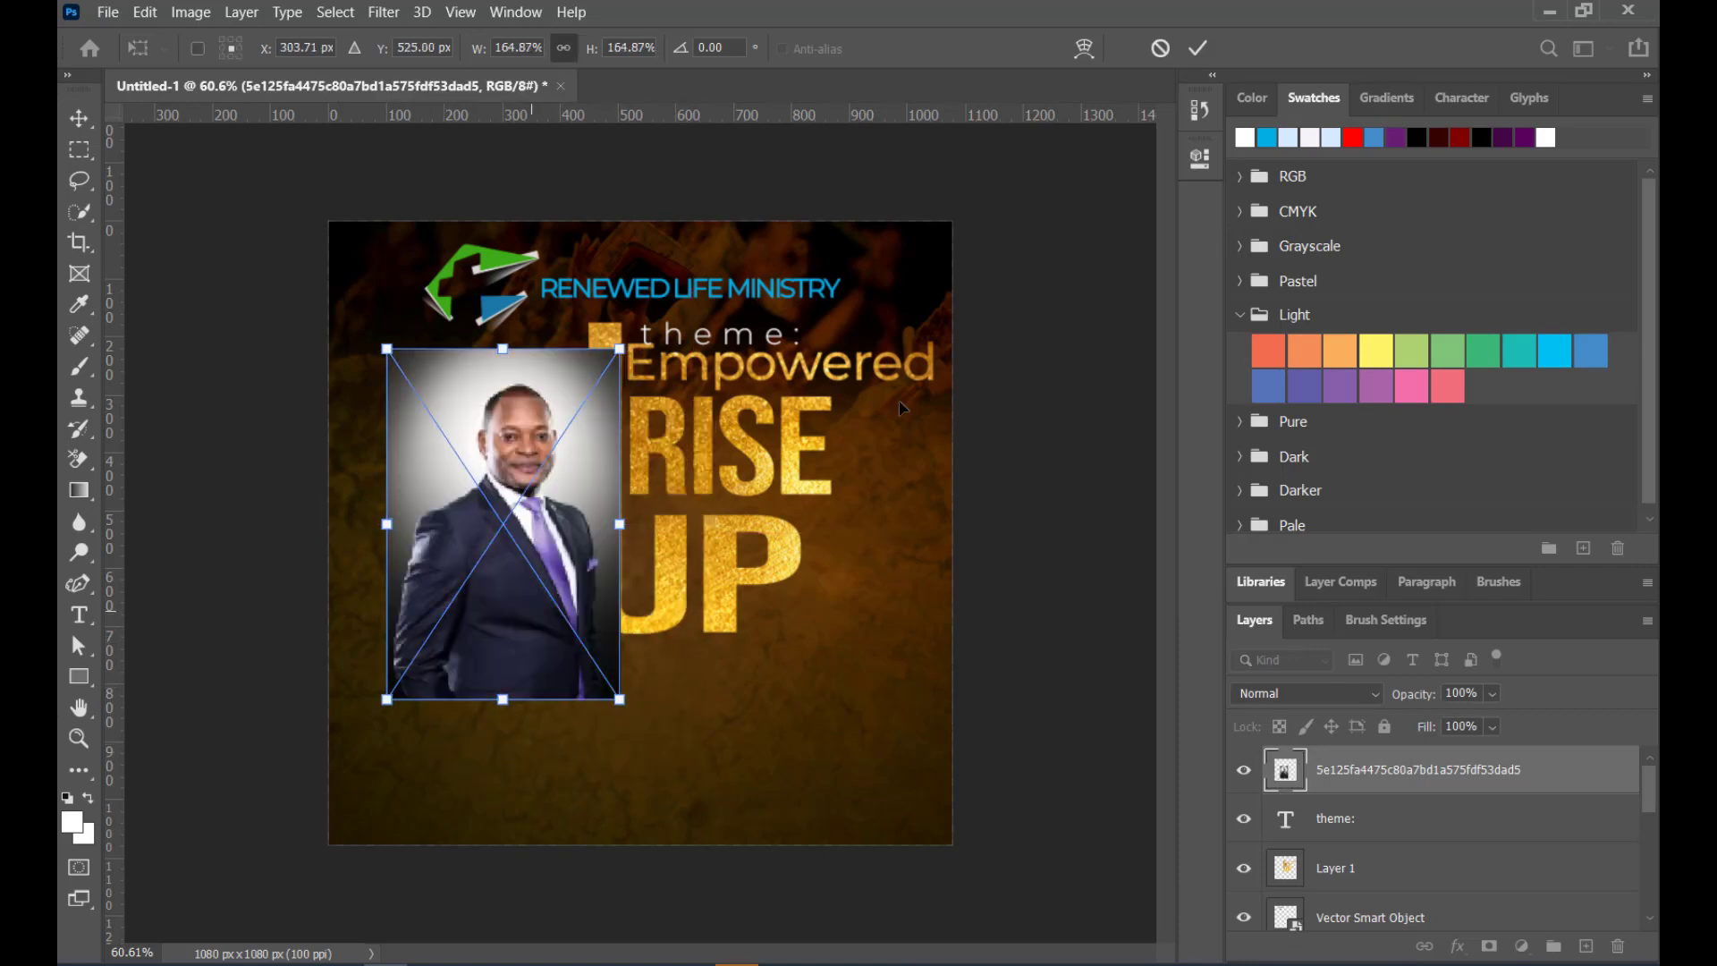
pyautogui.click(1198, 48)
# Convert the portrait's embedded smart object to an ordinary pixel layer with Convert to Layers
pyautogui.click(1199, 161)
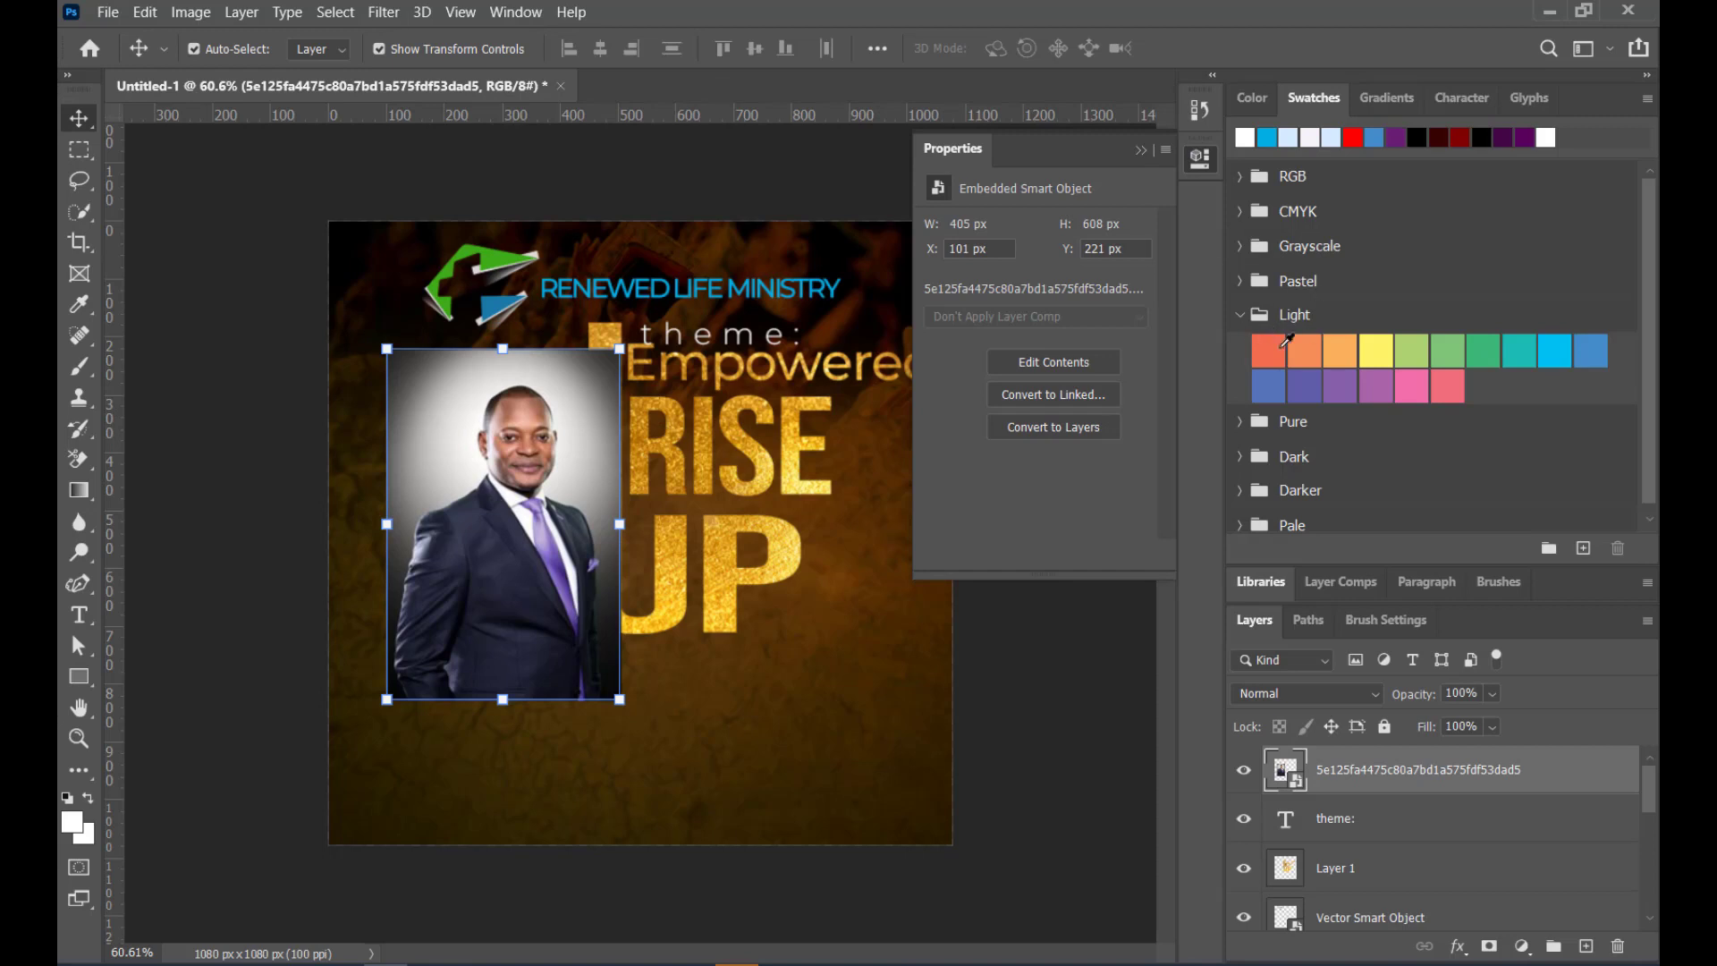
pyautogui.click(516, 12)
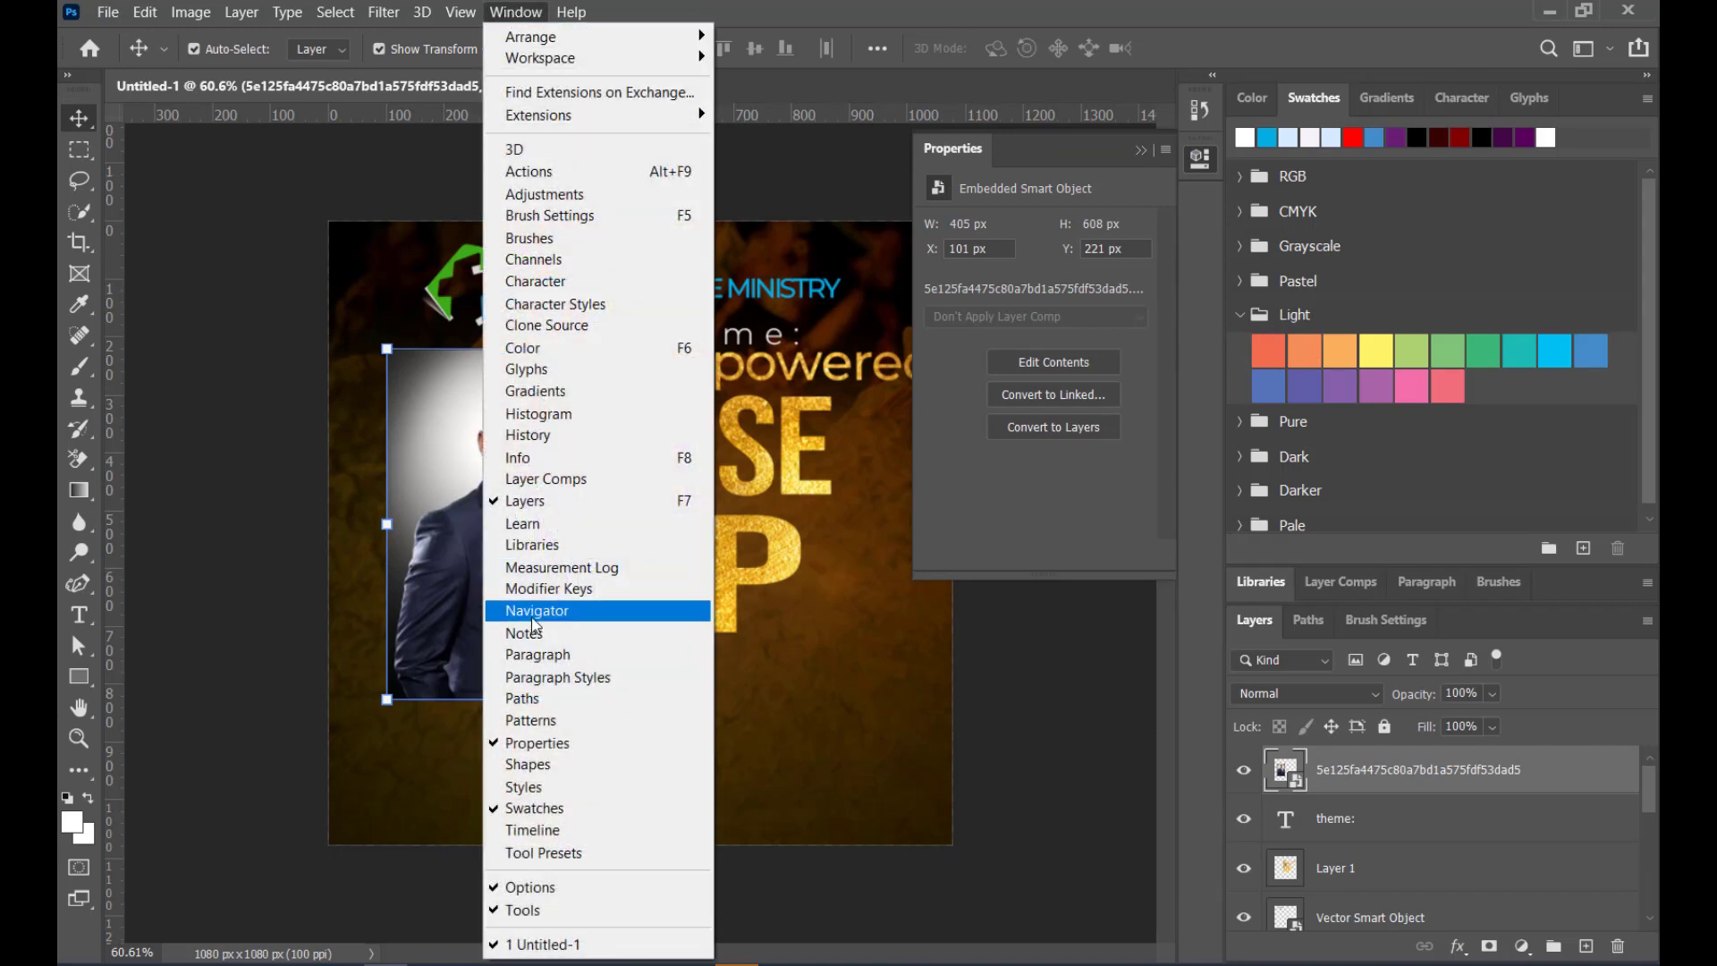
pyautogui.click(1092, 503)
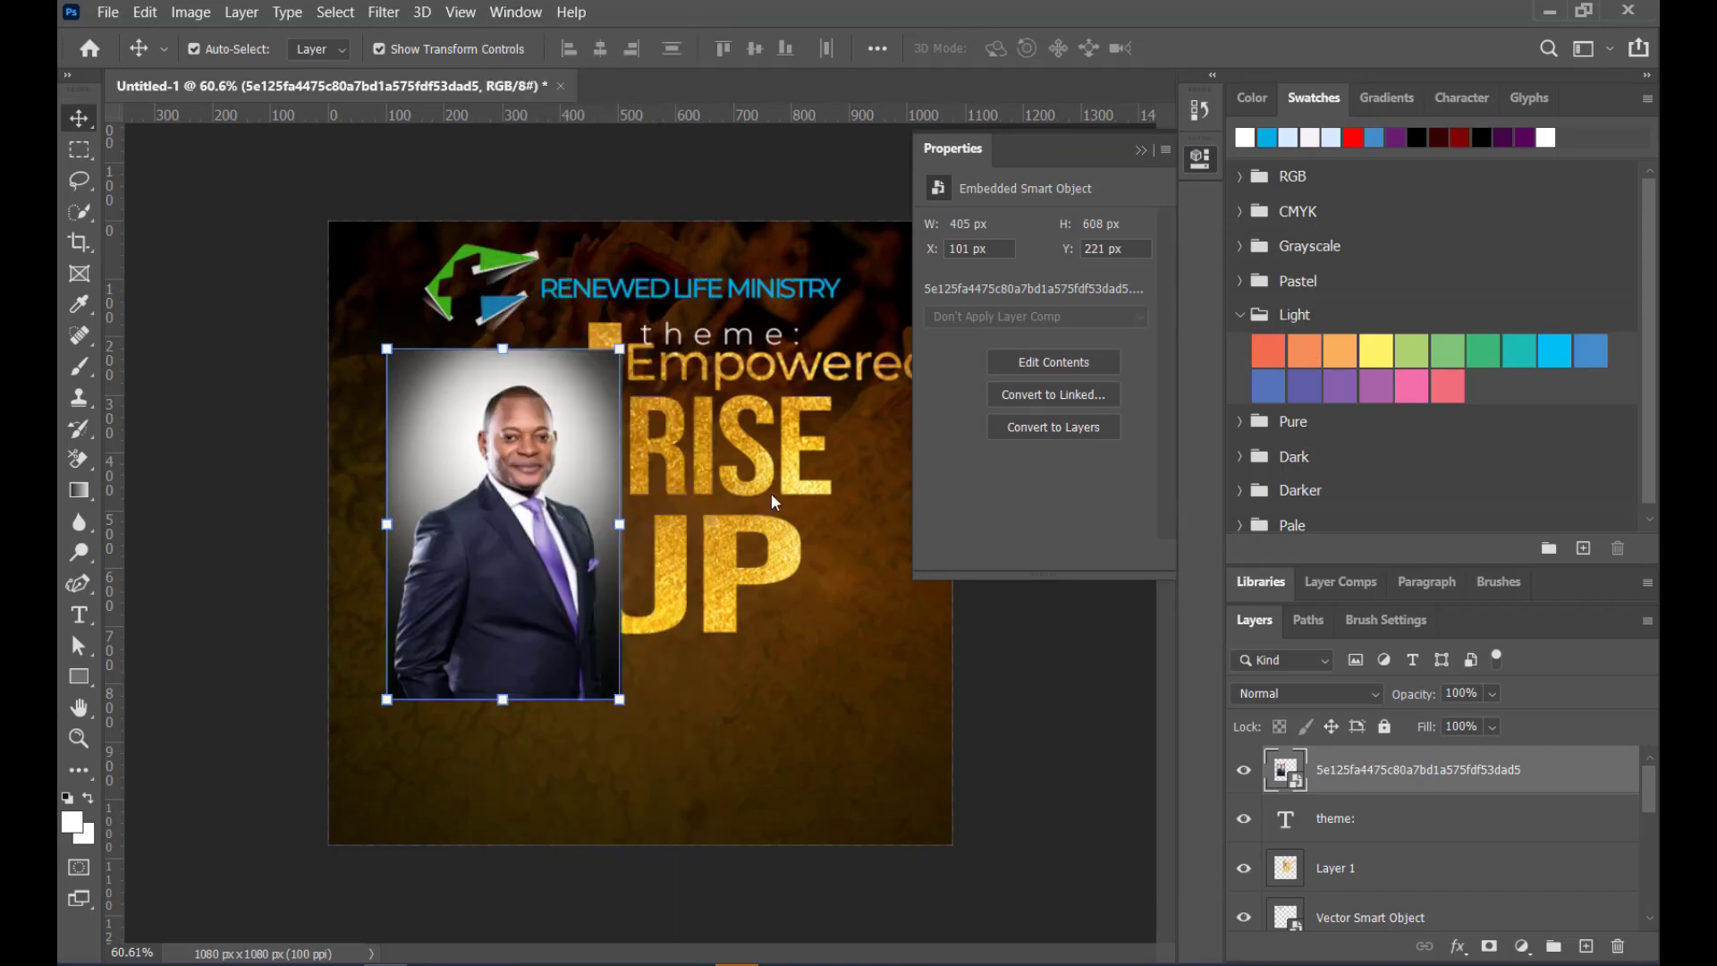
pyautogui.click(1071, 430)
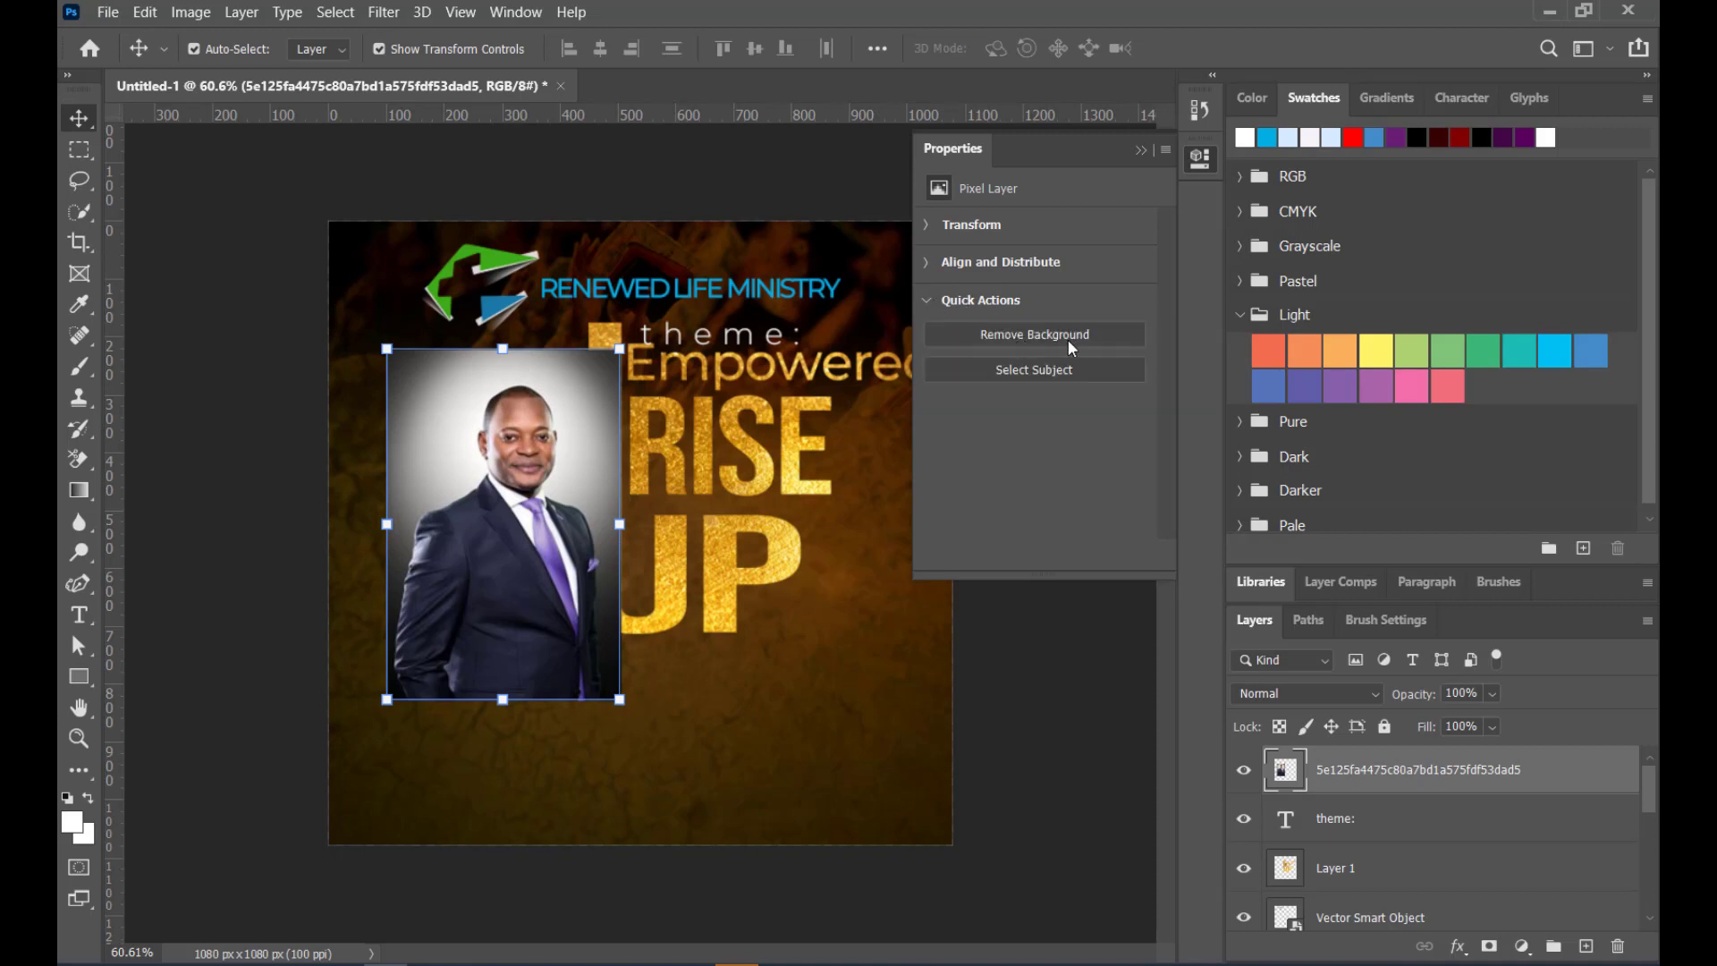
# Remove the background from the suited man's portrait and shift the cut-out slightly up and to the left, clear of the gold title
pyautogui.click(1068, 340)
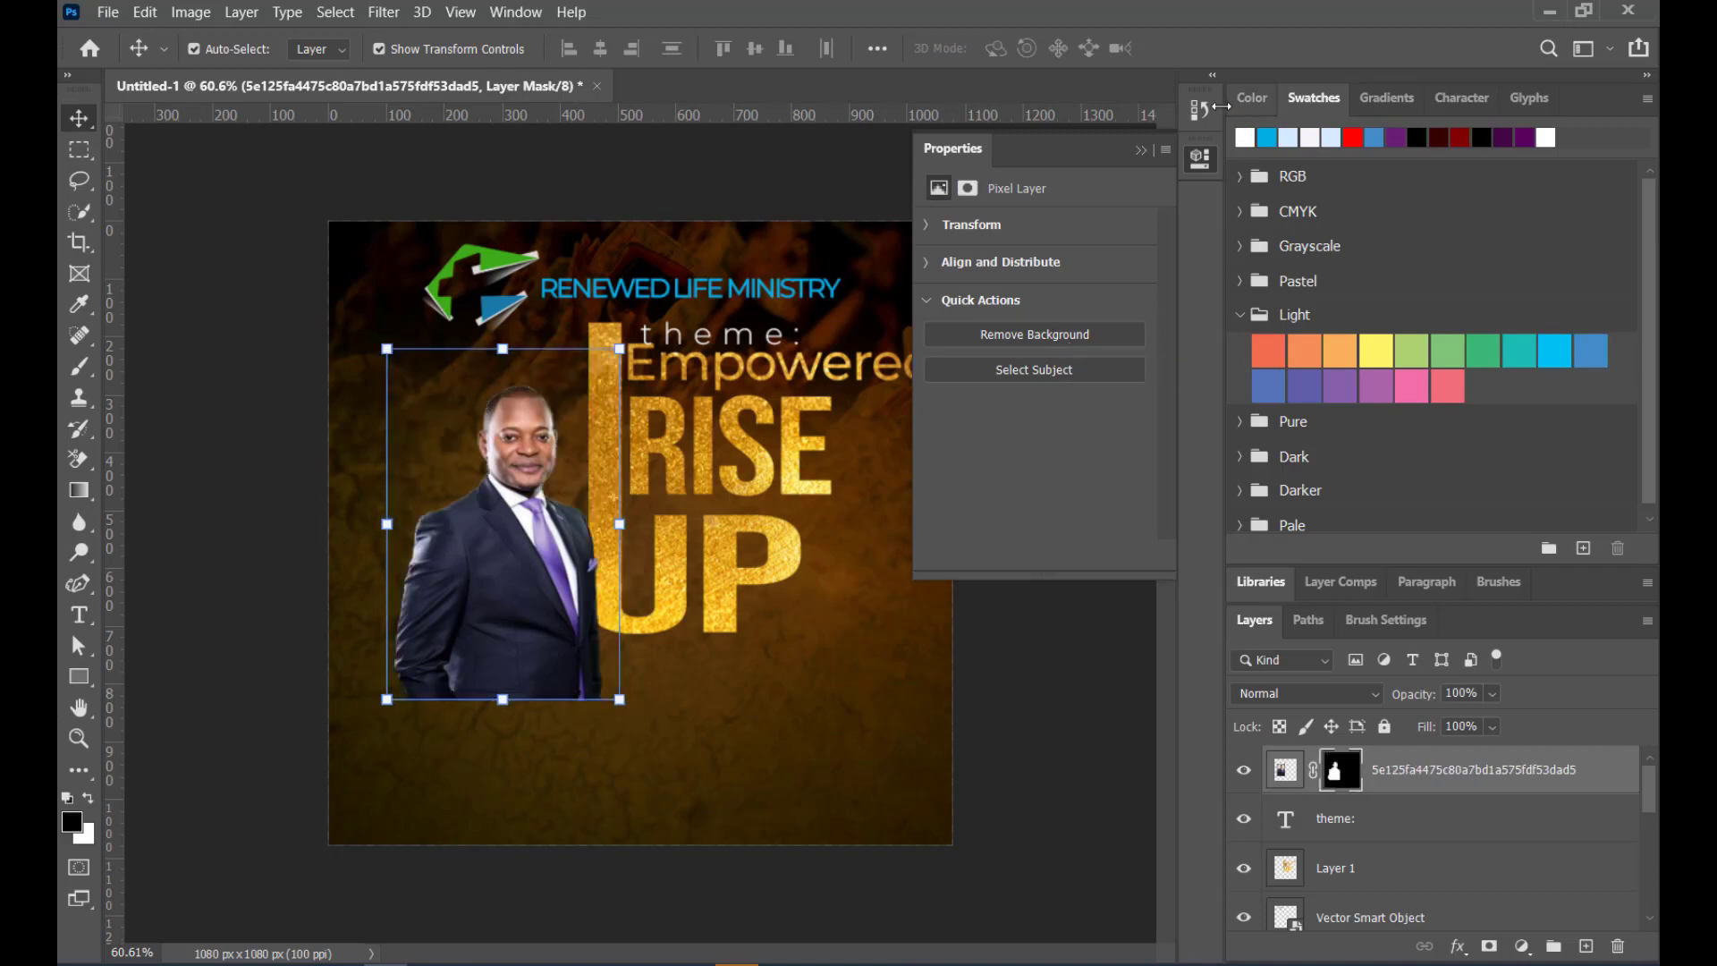
pyautogui.click(1145, 151)
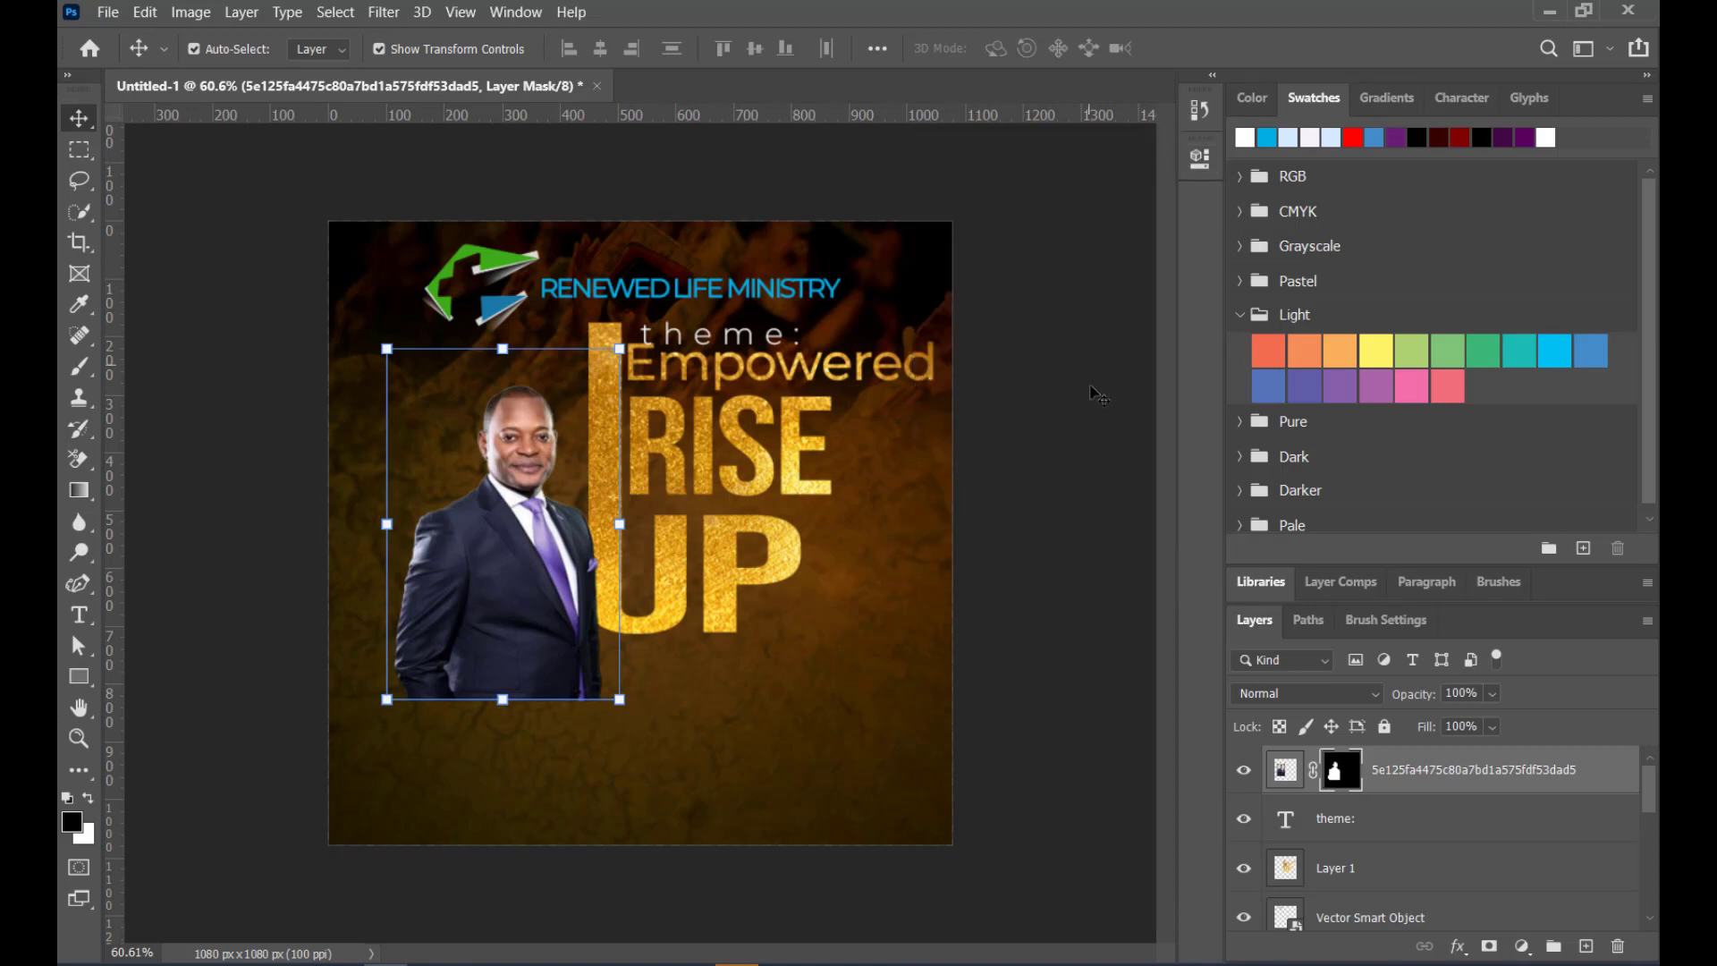
pyautogui.click(1093, 388)
pyautogui.moveTo(460, 565); pyautogui.dragTo(431, 539)
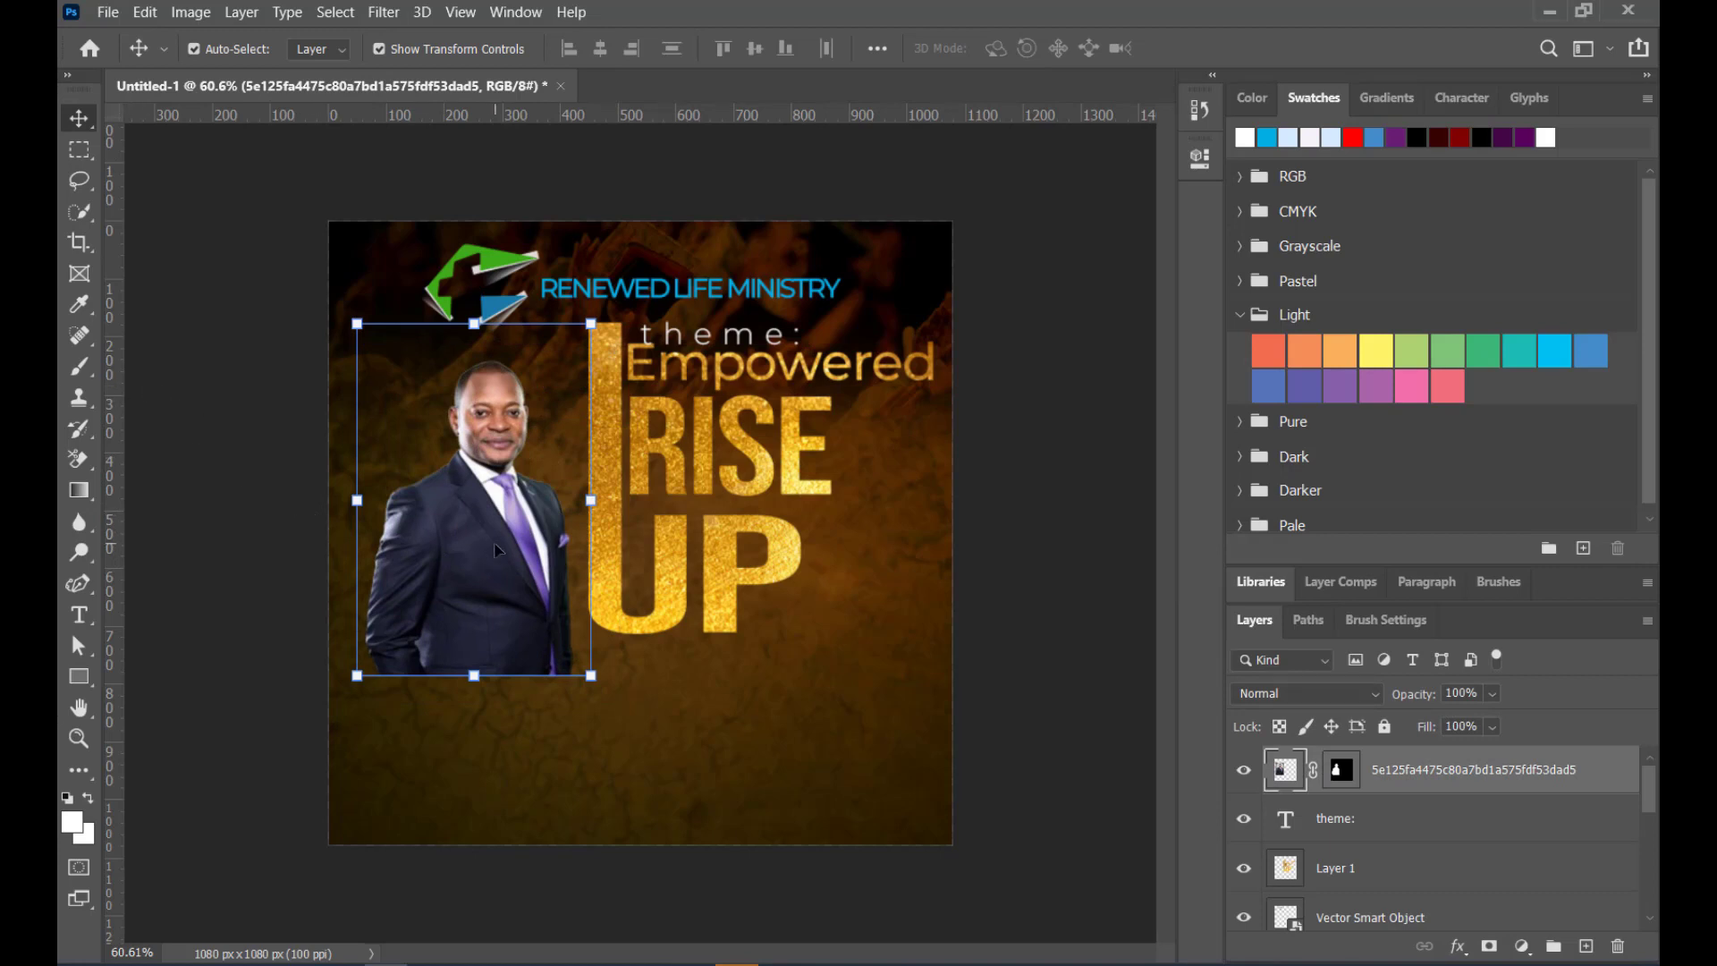
# Flip the man's portrait horizontally
pyautogui.click(1199, 159)
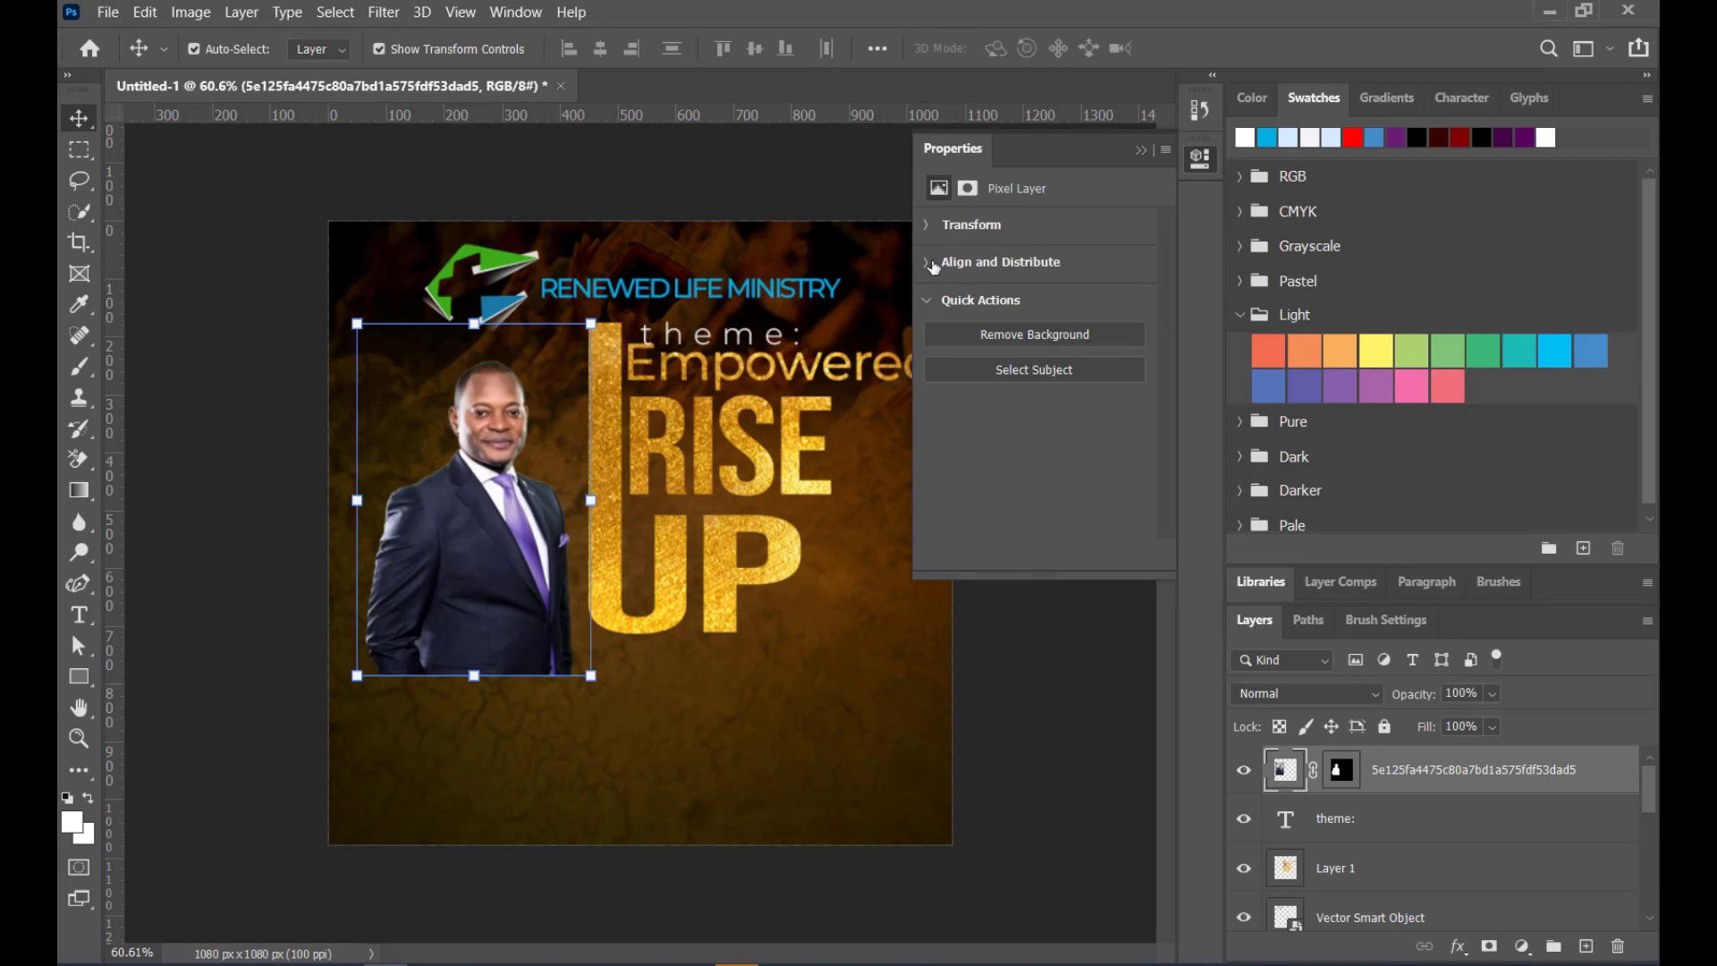
pyautogui.click(929, 229)
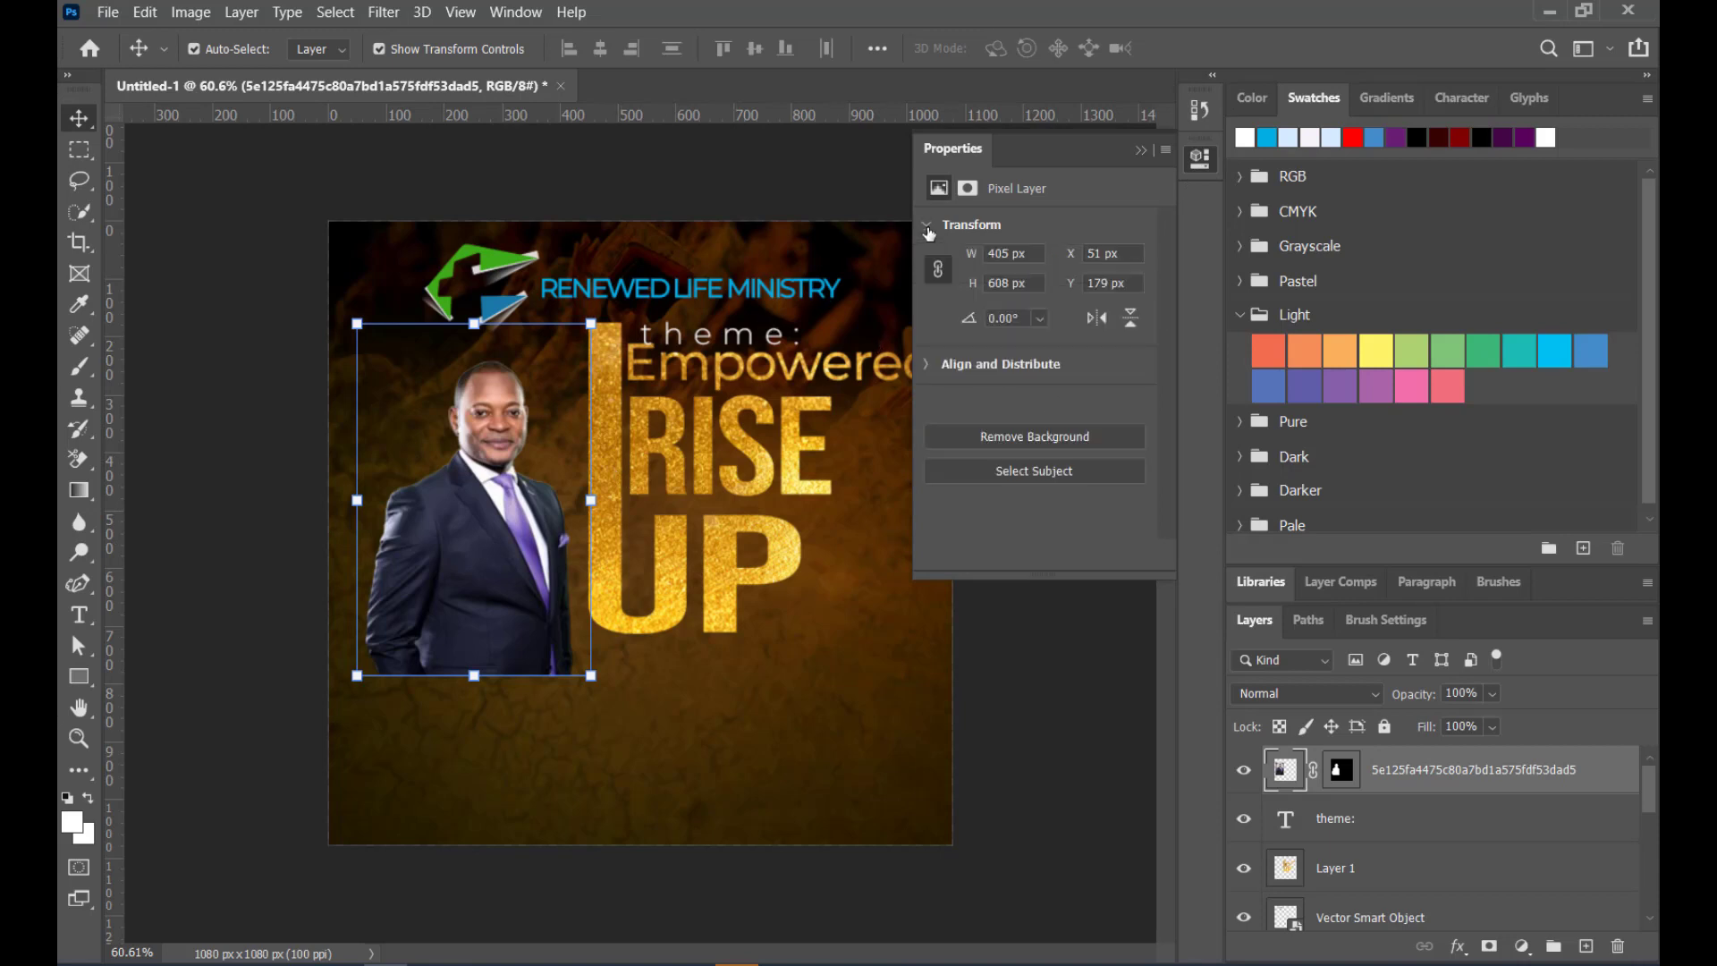
pyautogui.click(1096, 315)
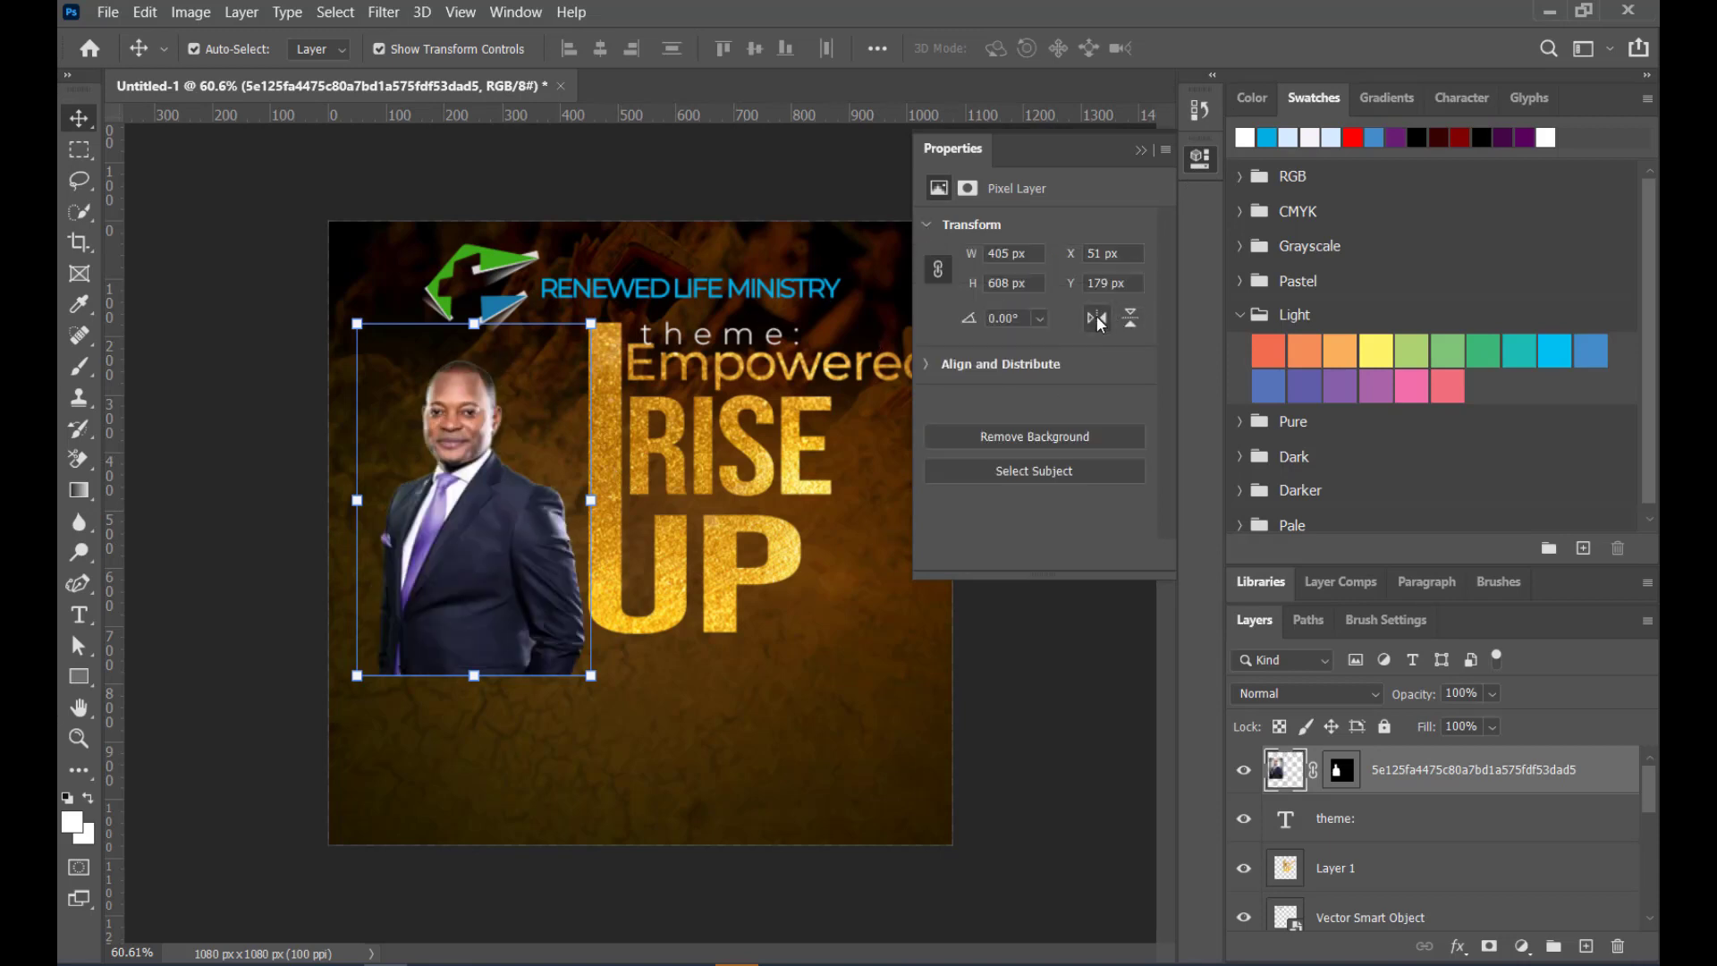
pyautogui.click(1139, 155)
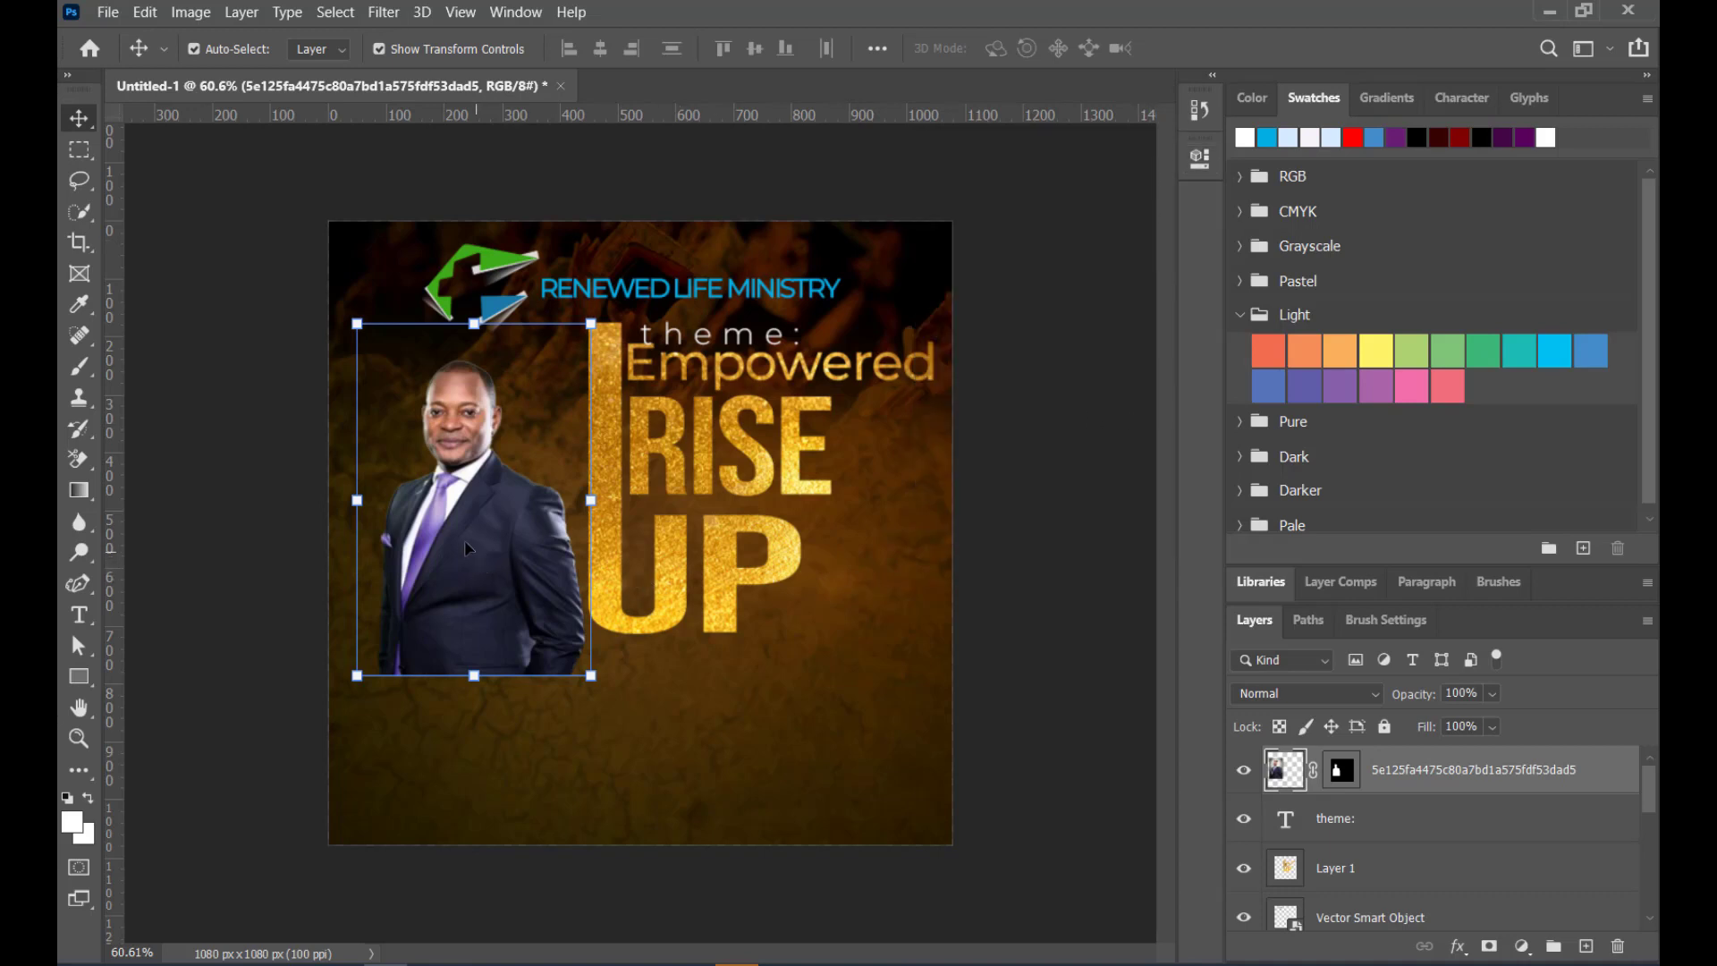
# Scale the portrait up to about 110% and align its bounding box with the poster's left edge, just below the logo
pyautogui.moveTo(357, 322); pyautogui.dragTo(314, 294)
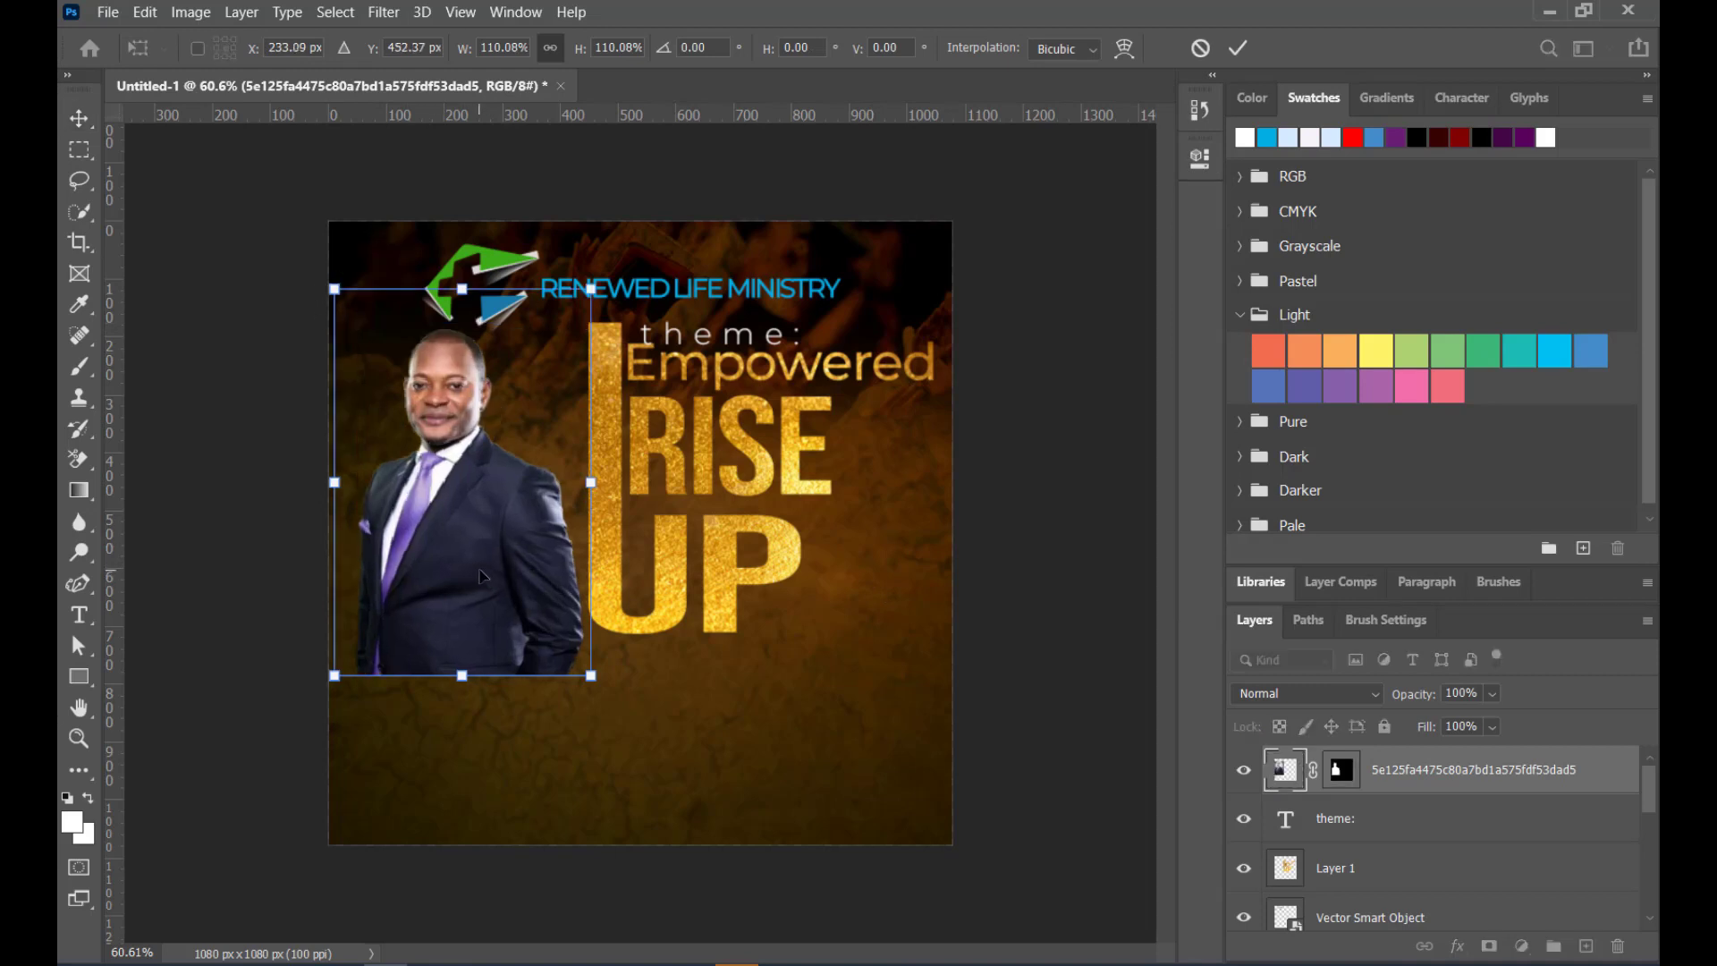
pyautogui.moveTo(480, 576); pyautogui.dragTo(474, 585)
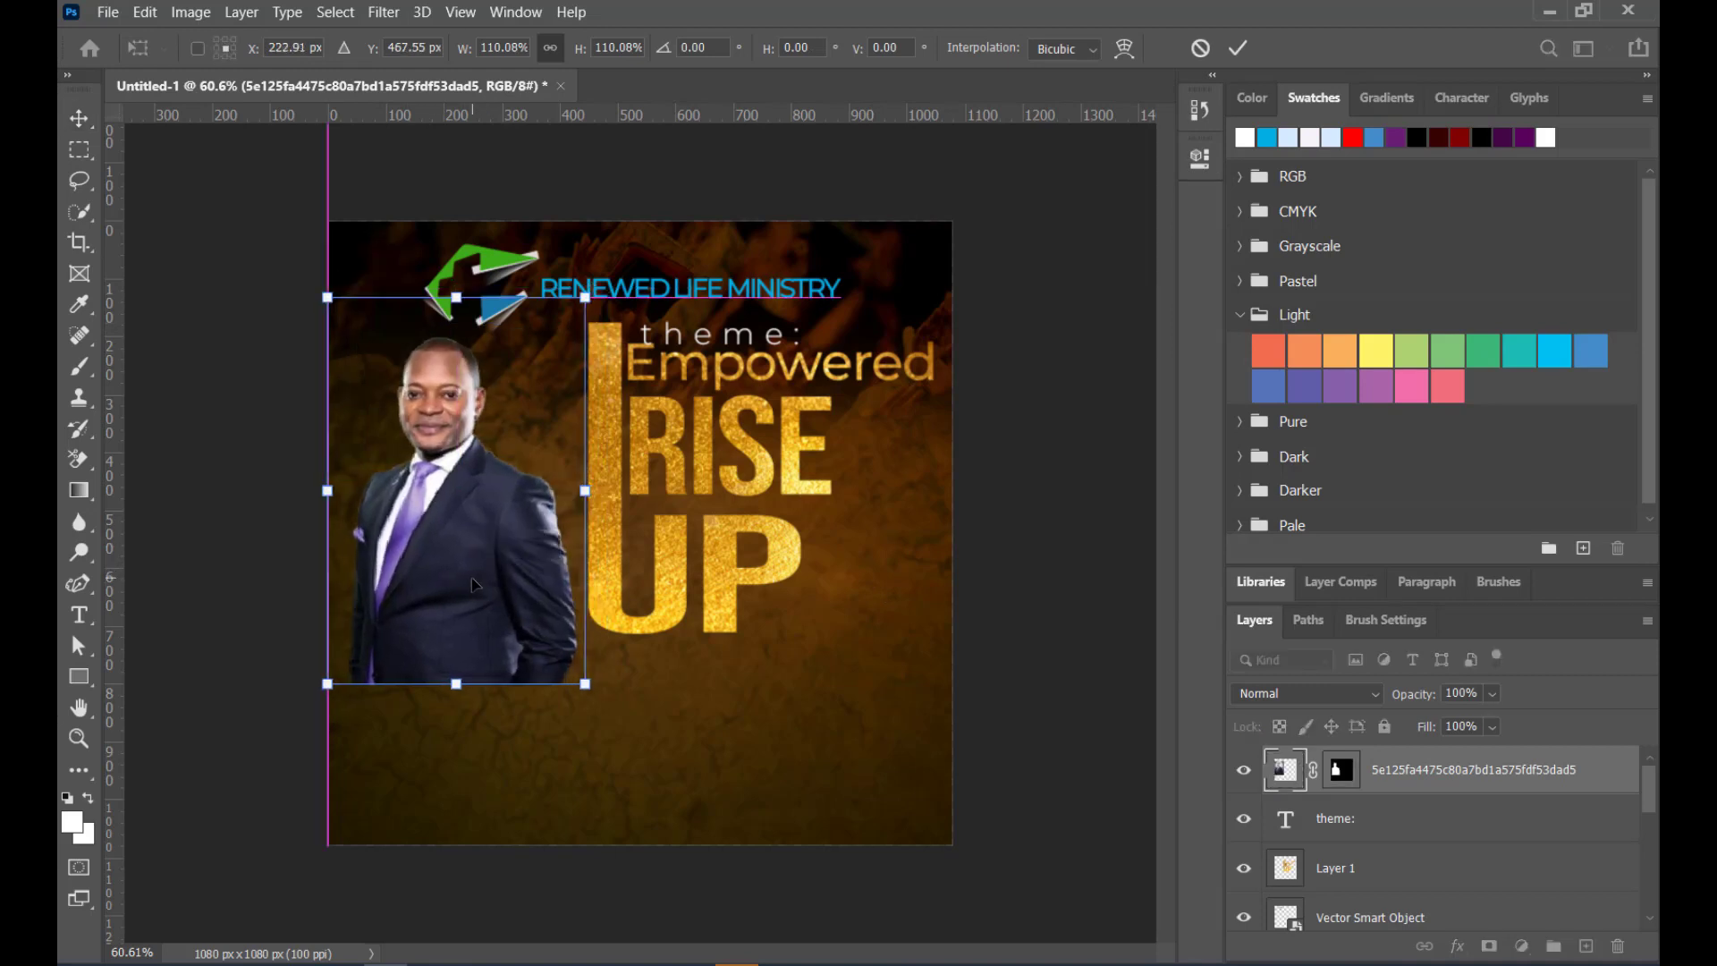
pyautogui.click(1238, 49)
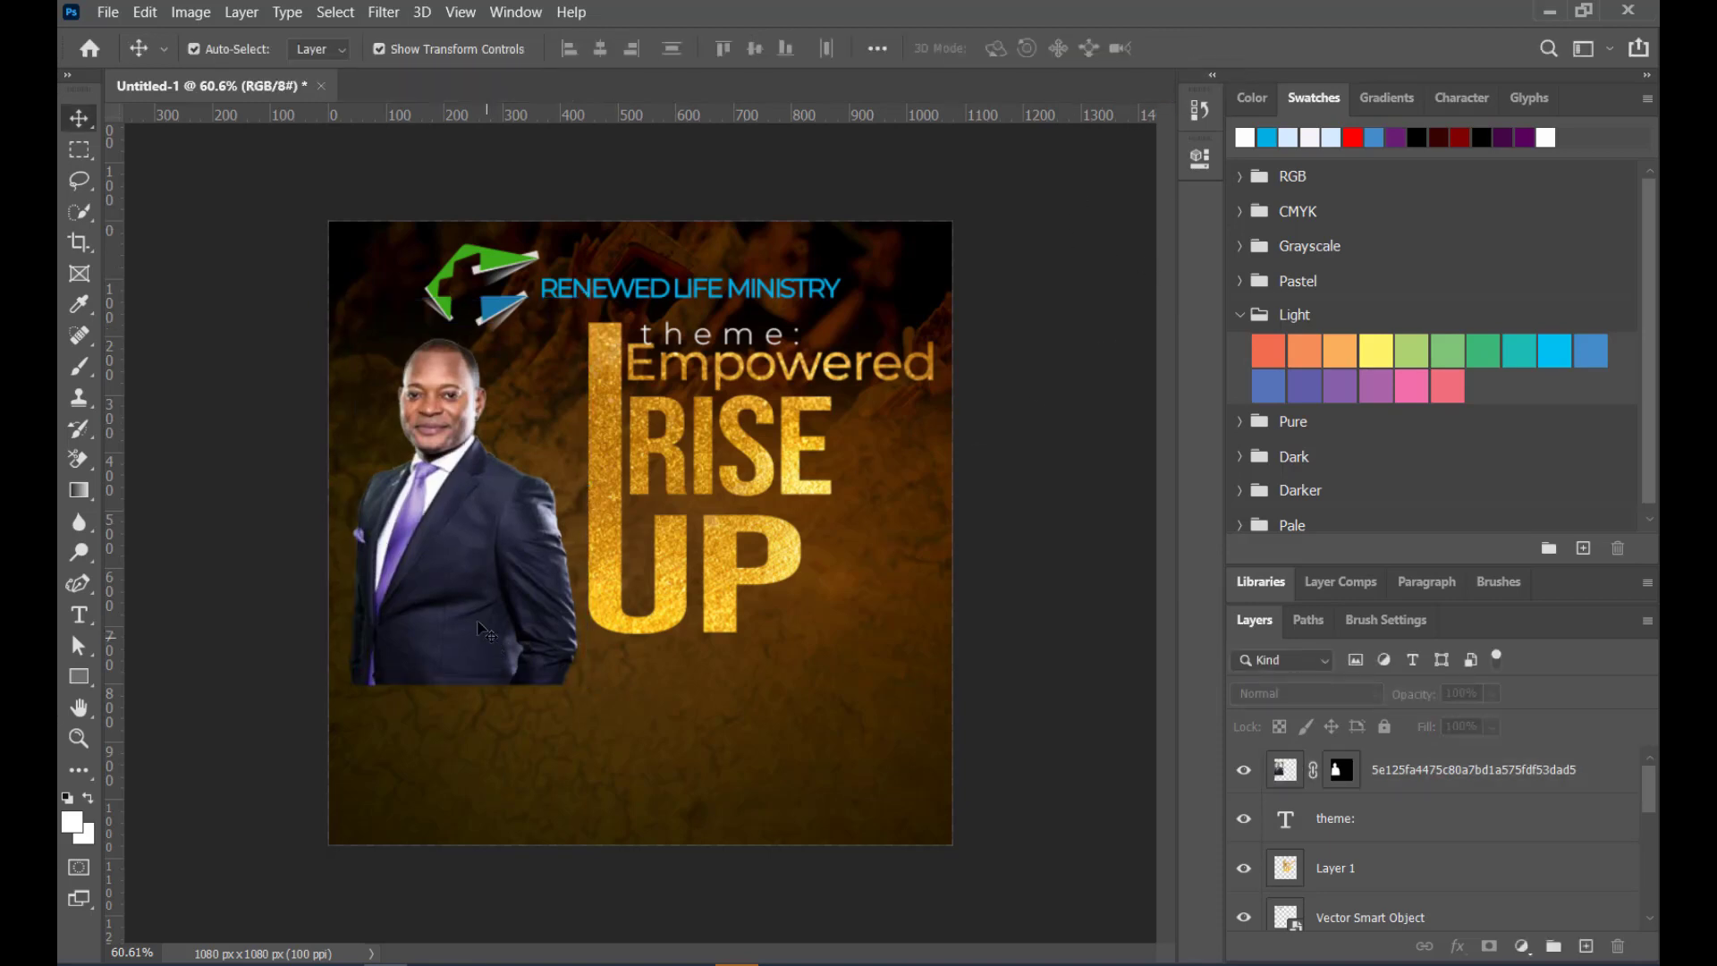
# Convert the masked portrait layer to a smart object
pyautogui.click(1467, 792)
pyautogui.rightClick(1467, 791)
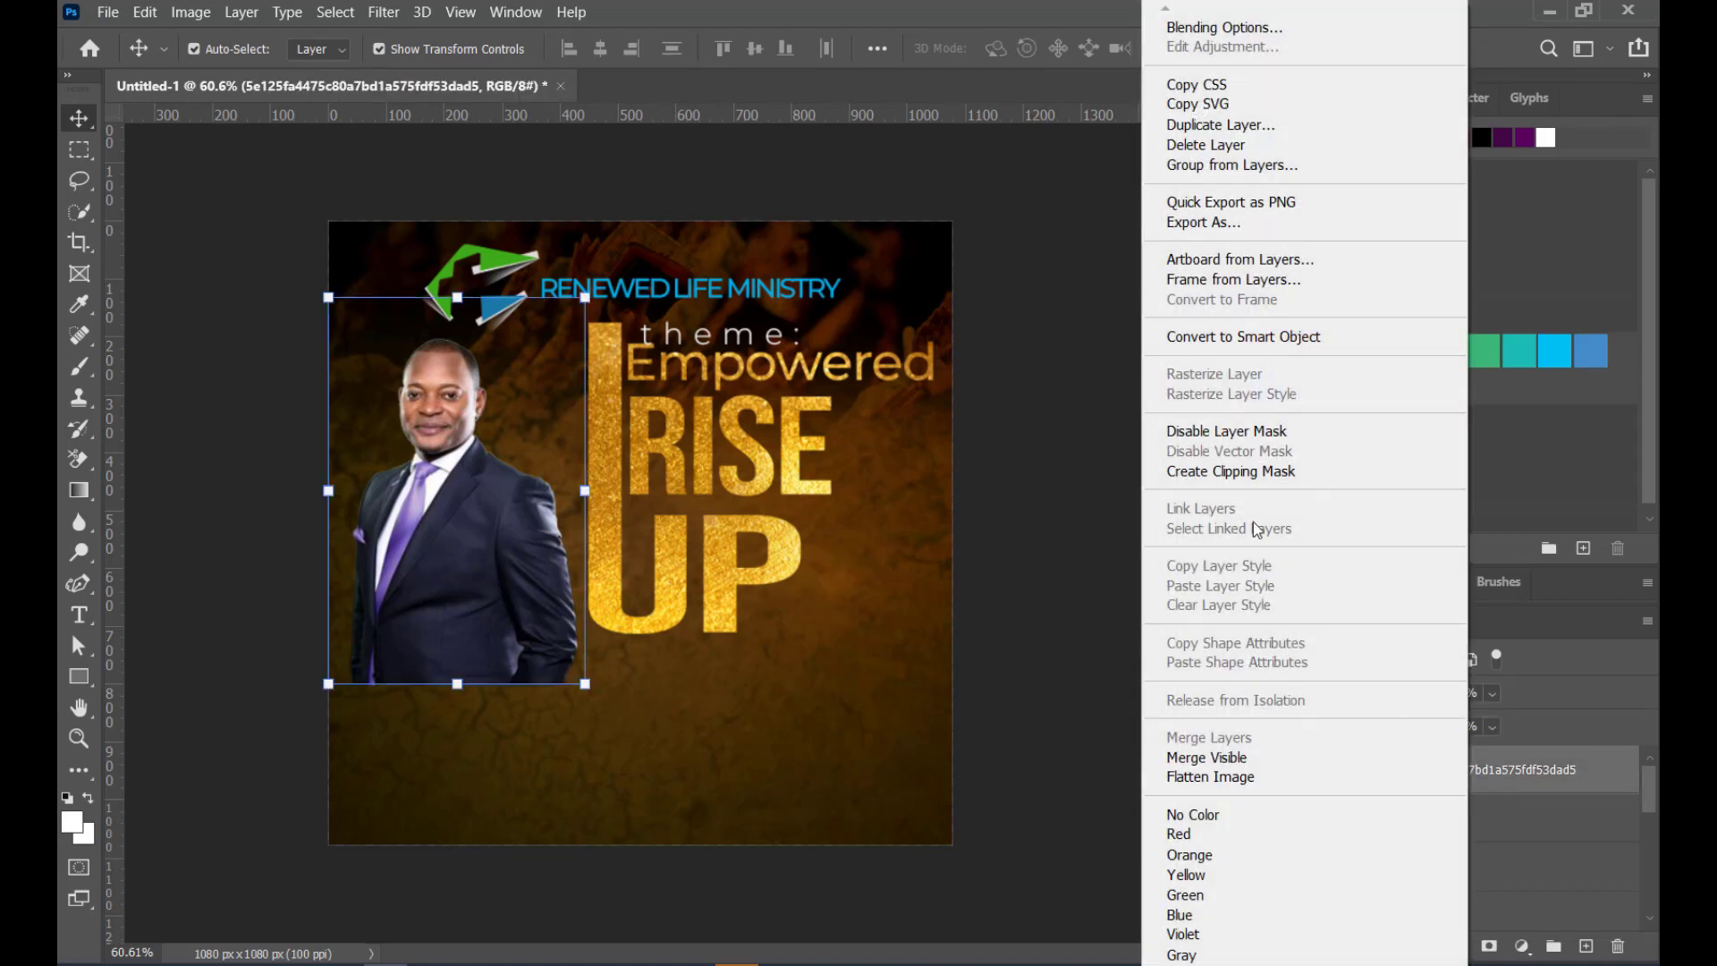
pyautogui.click(1236, 337)
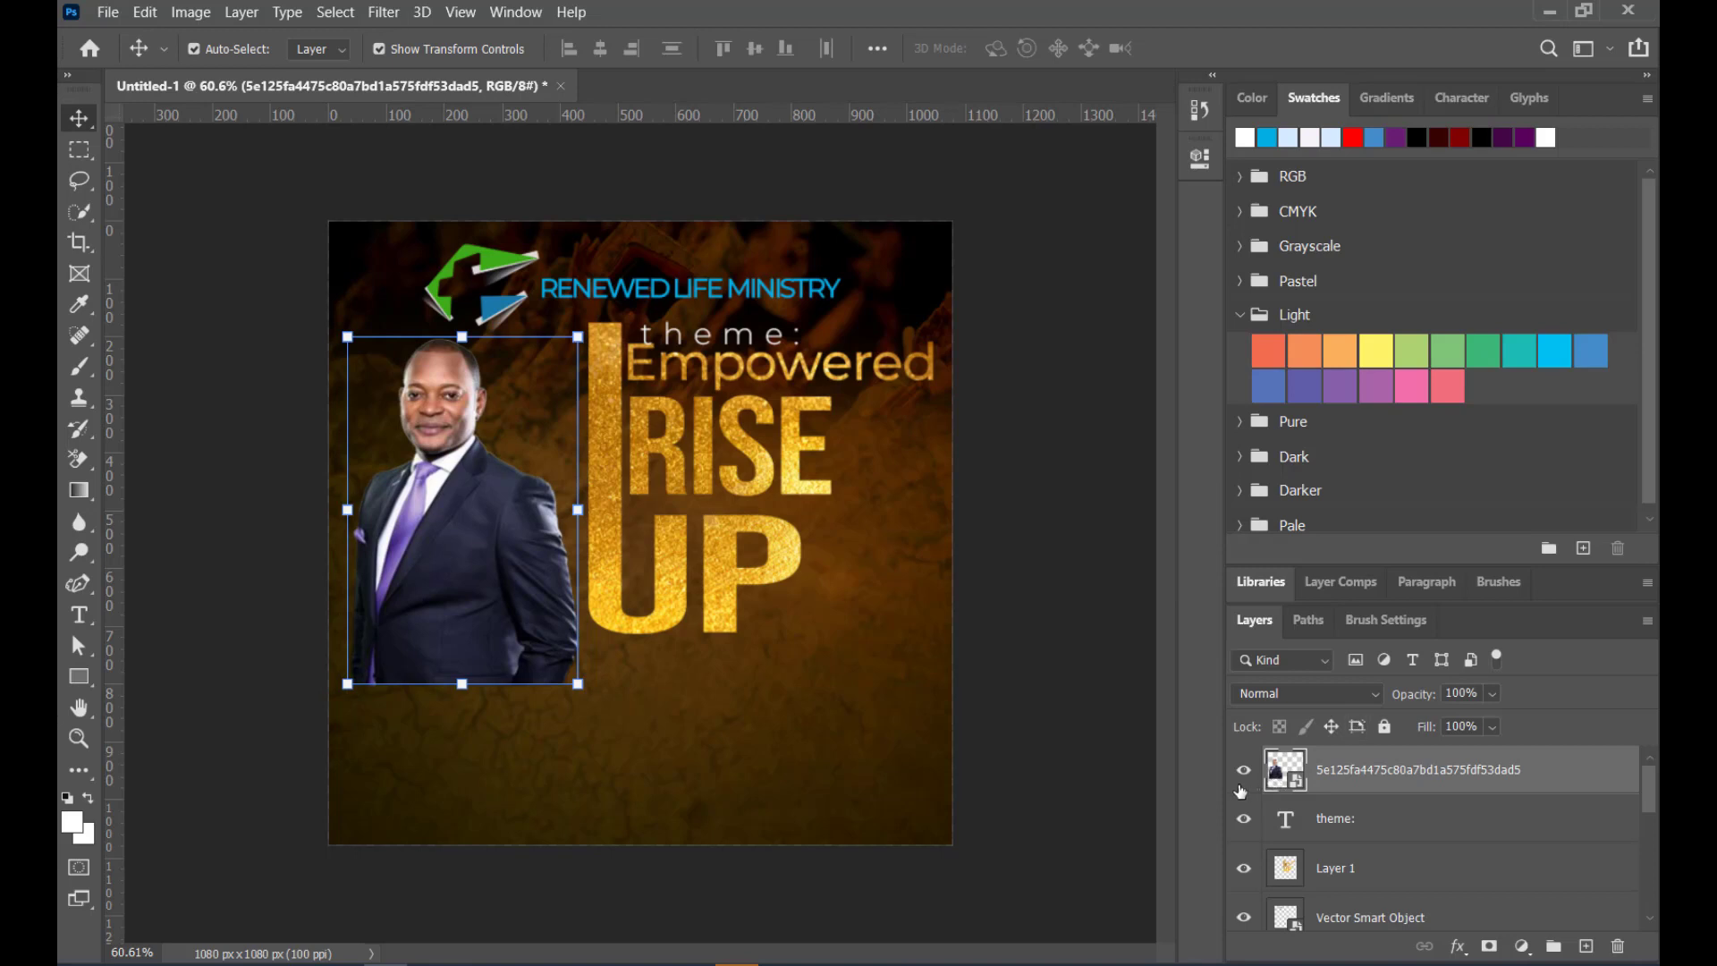
# Add a layer mask to the portrait and fade its lower edge into the background with black-to-transparent linear gradients
pyautogui.click(1487, 945)
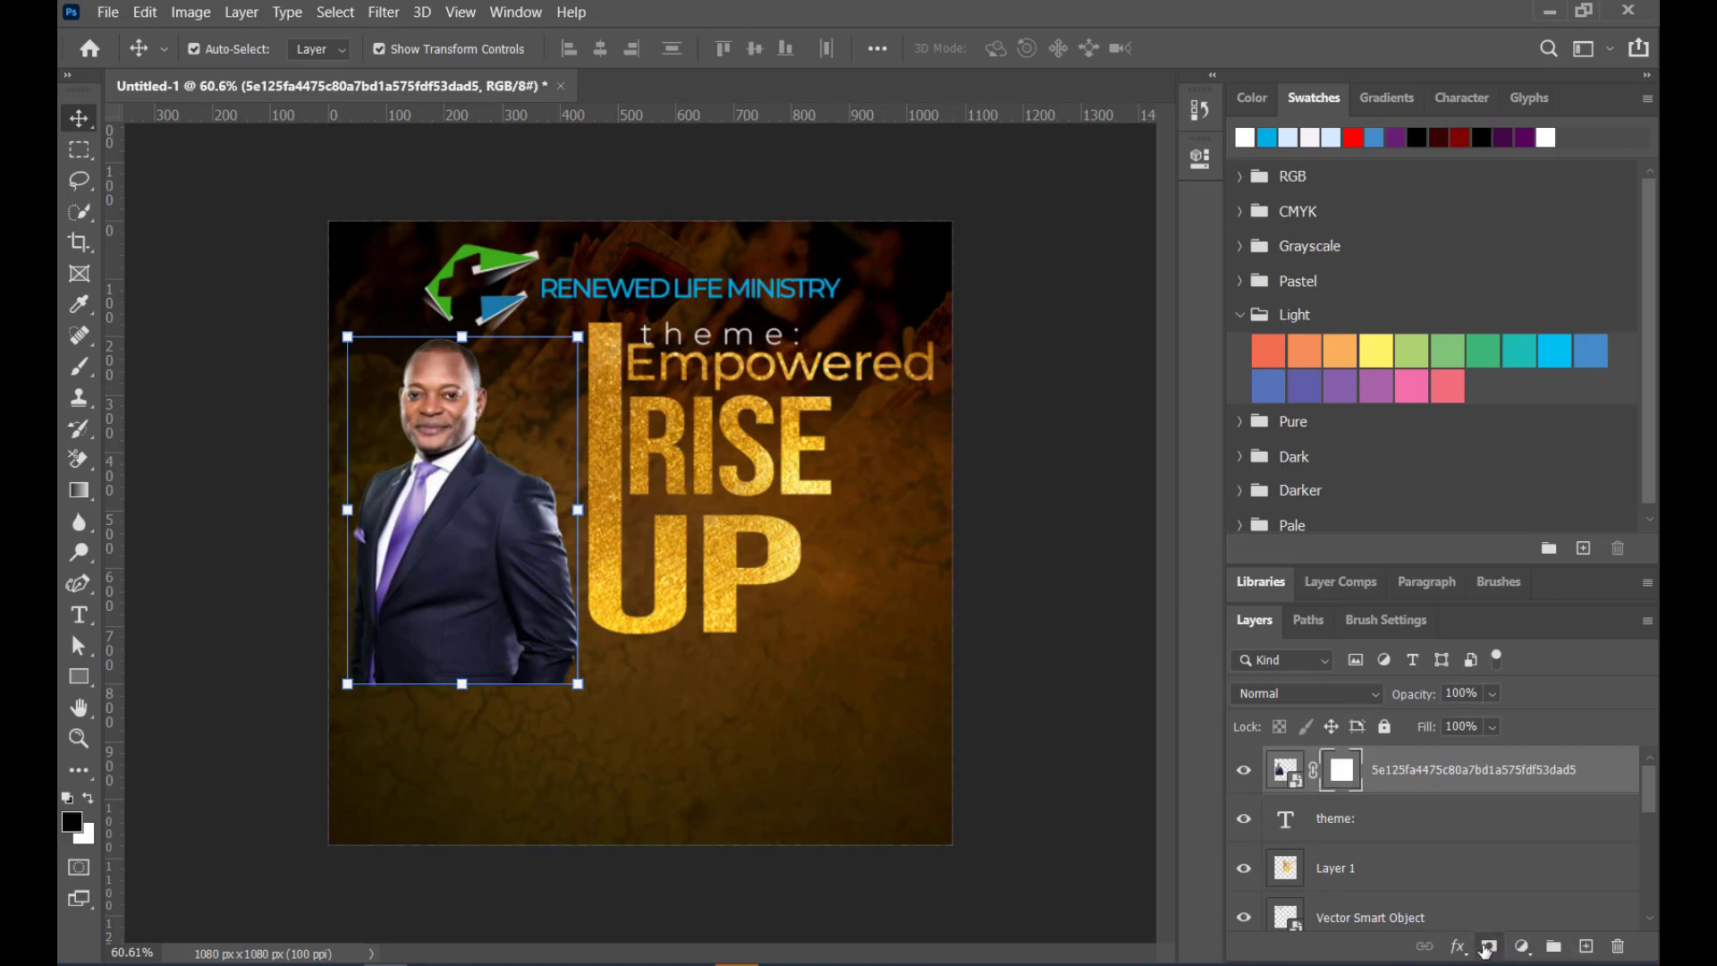
pyautogui.press('b')
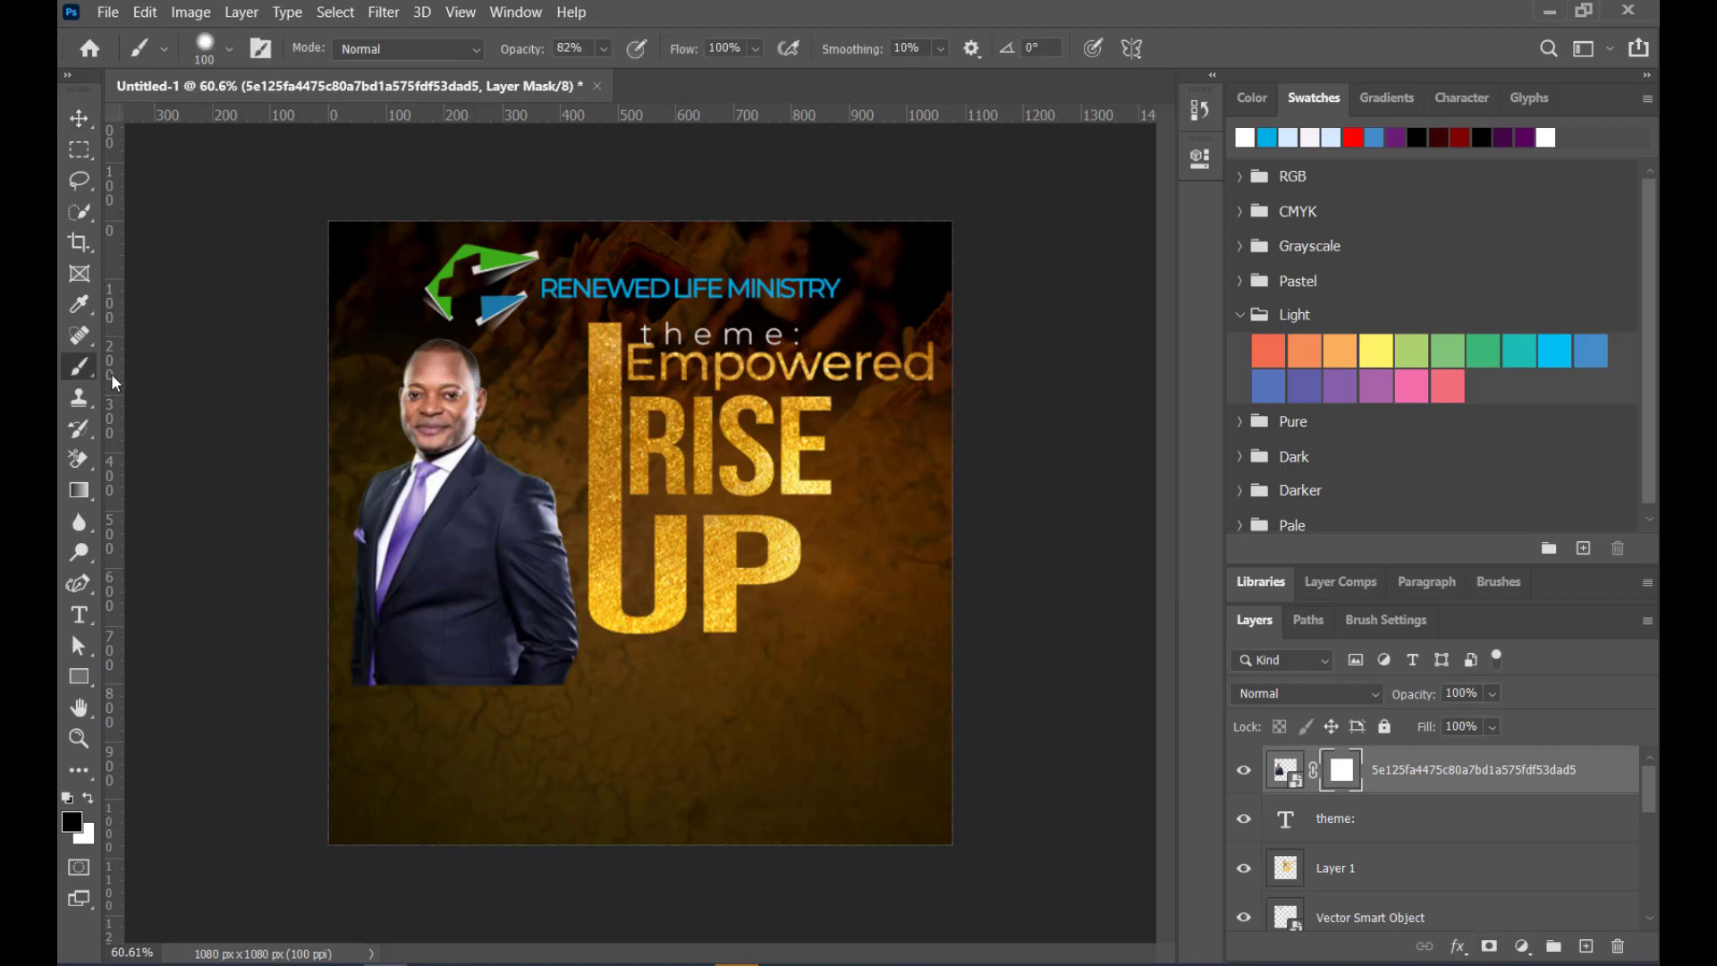
pyautogui.click(97, 491)
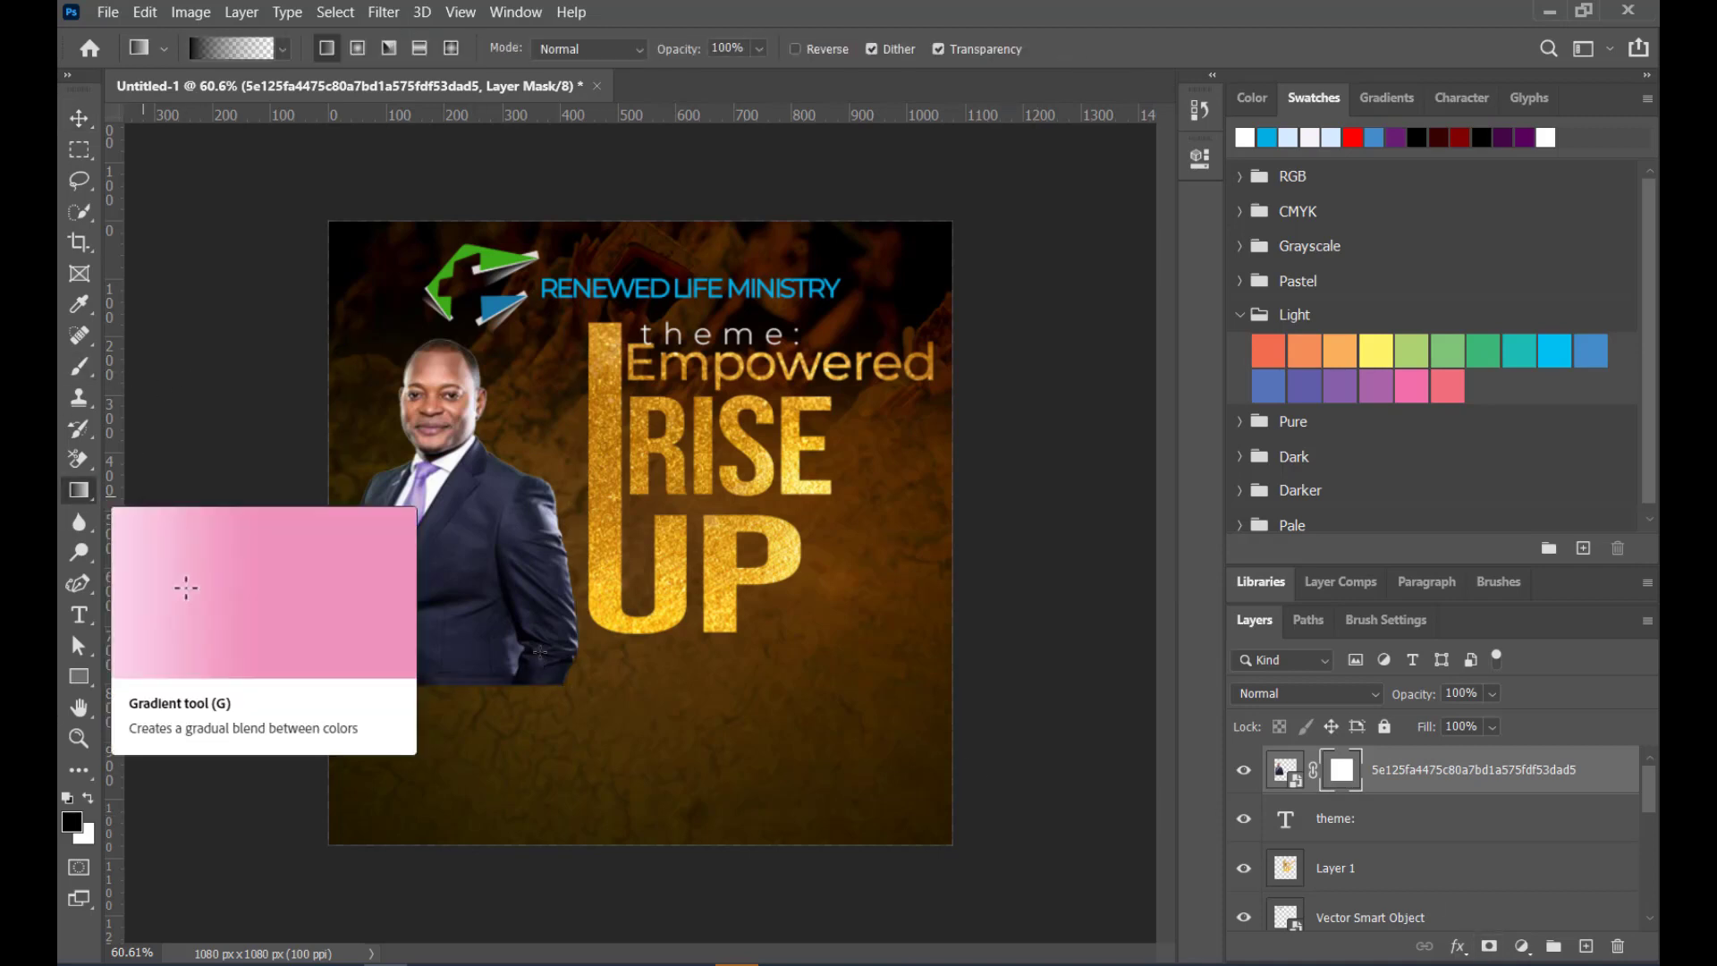
pyautogui.moveTo(426, 698); pyautogui.dragTo(452, 599)
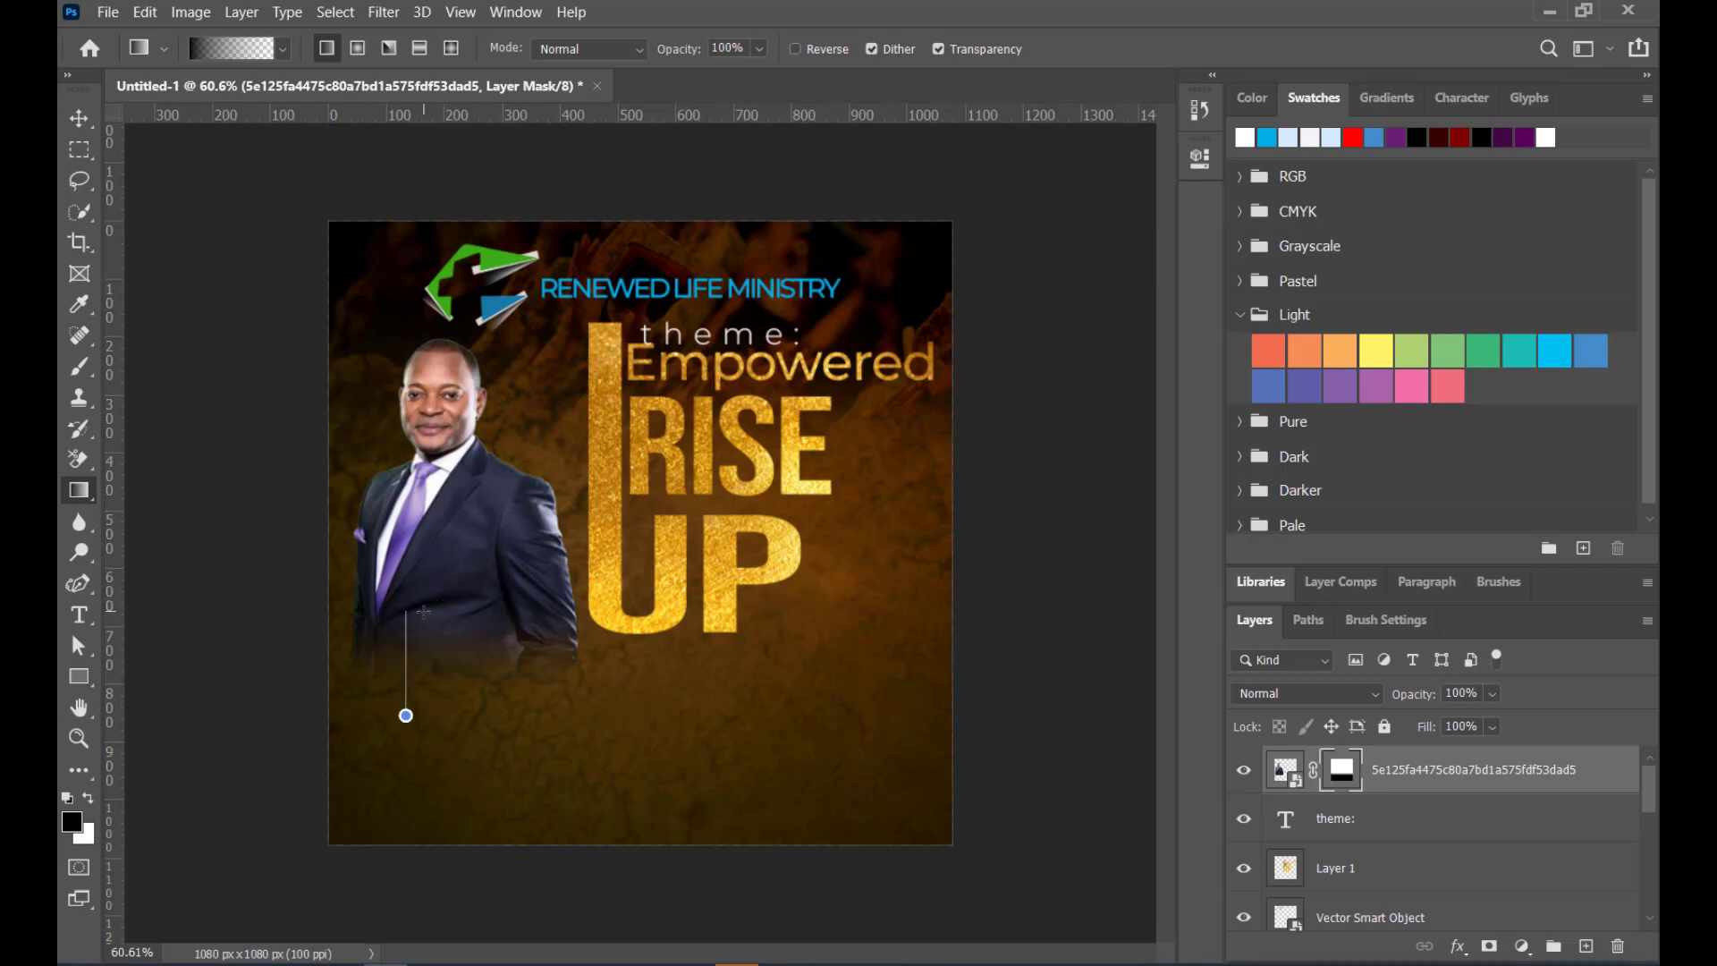
pyautogui.moveTo(406, 713); pyautogui.dragTo(424, 611)
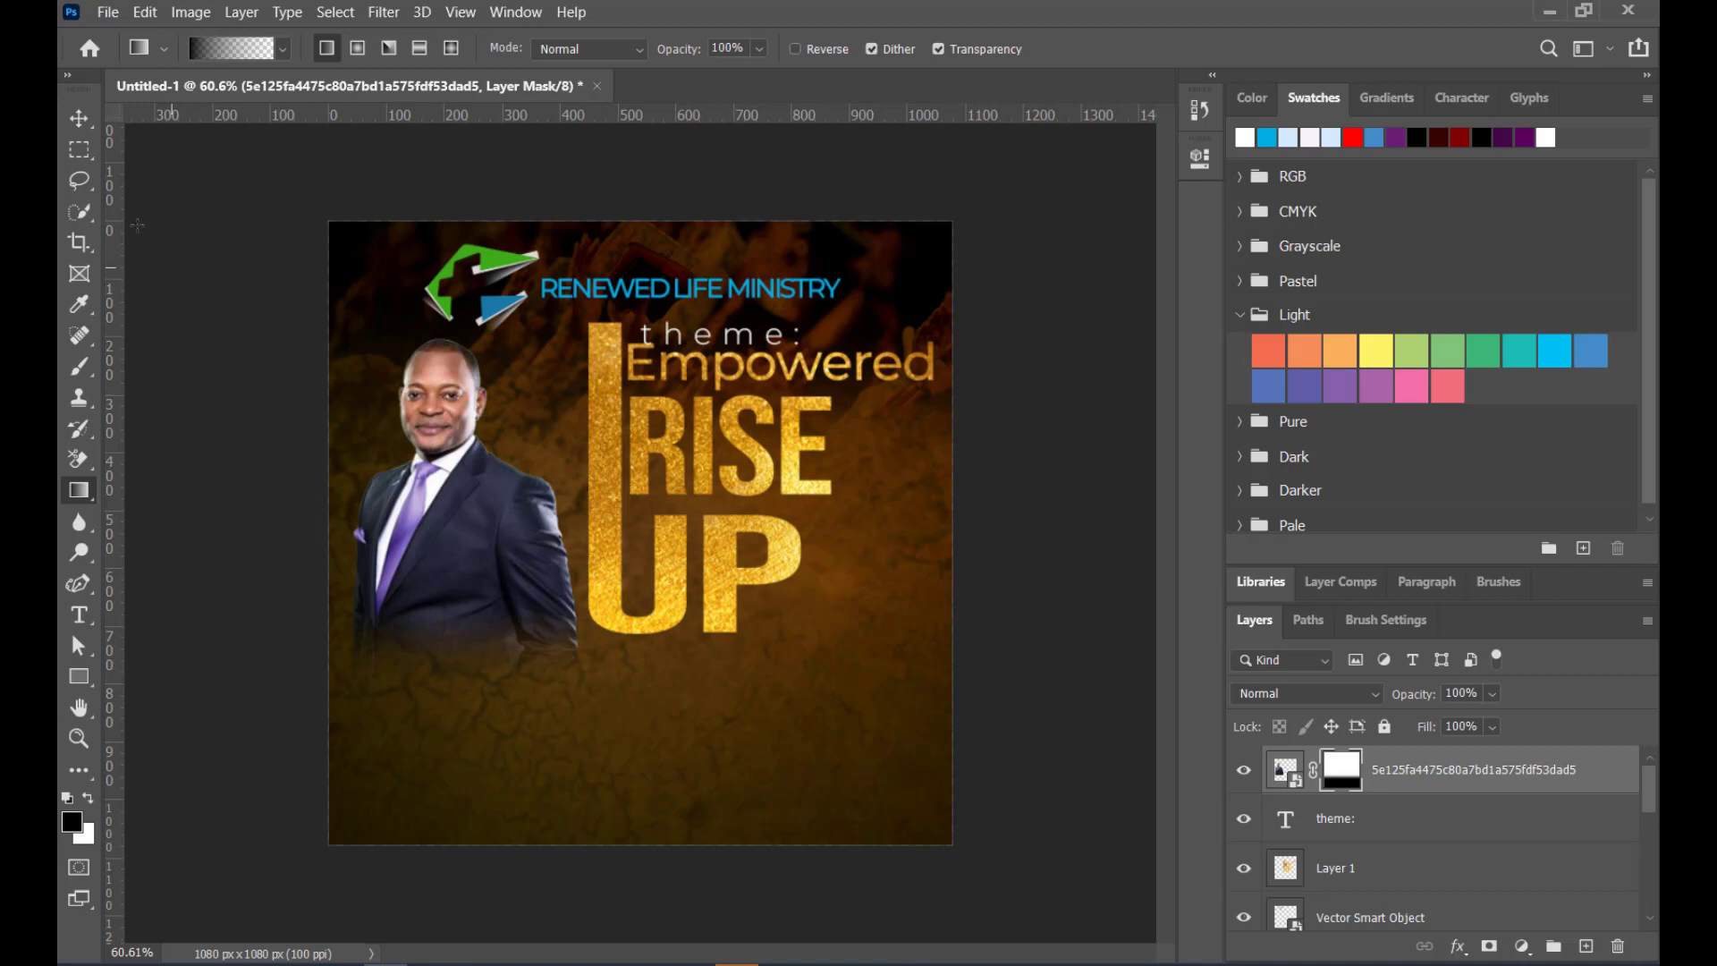
pyautogui.click(79, 118)
pyautogui.click(234, 371)
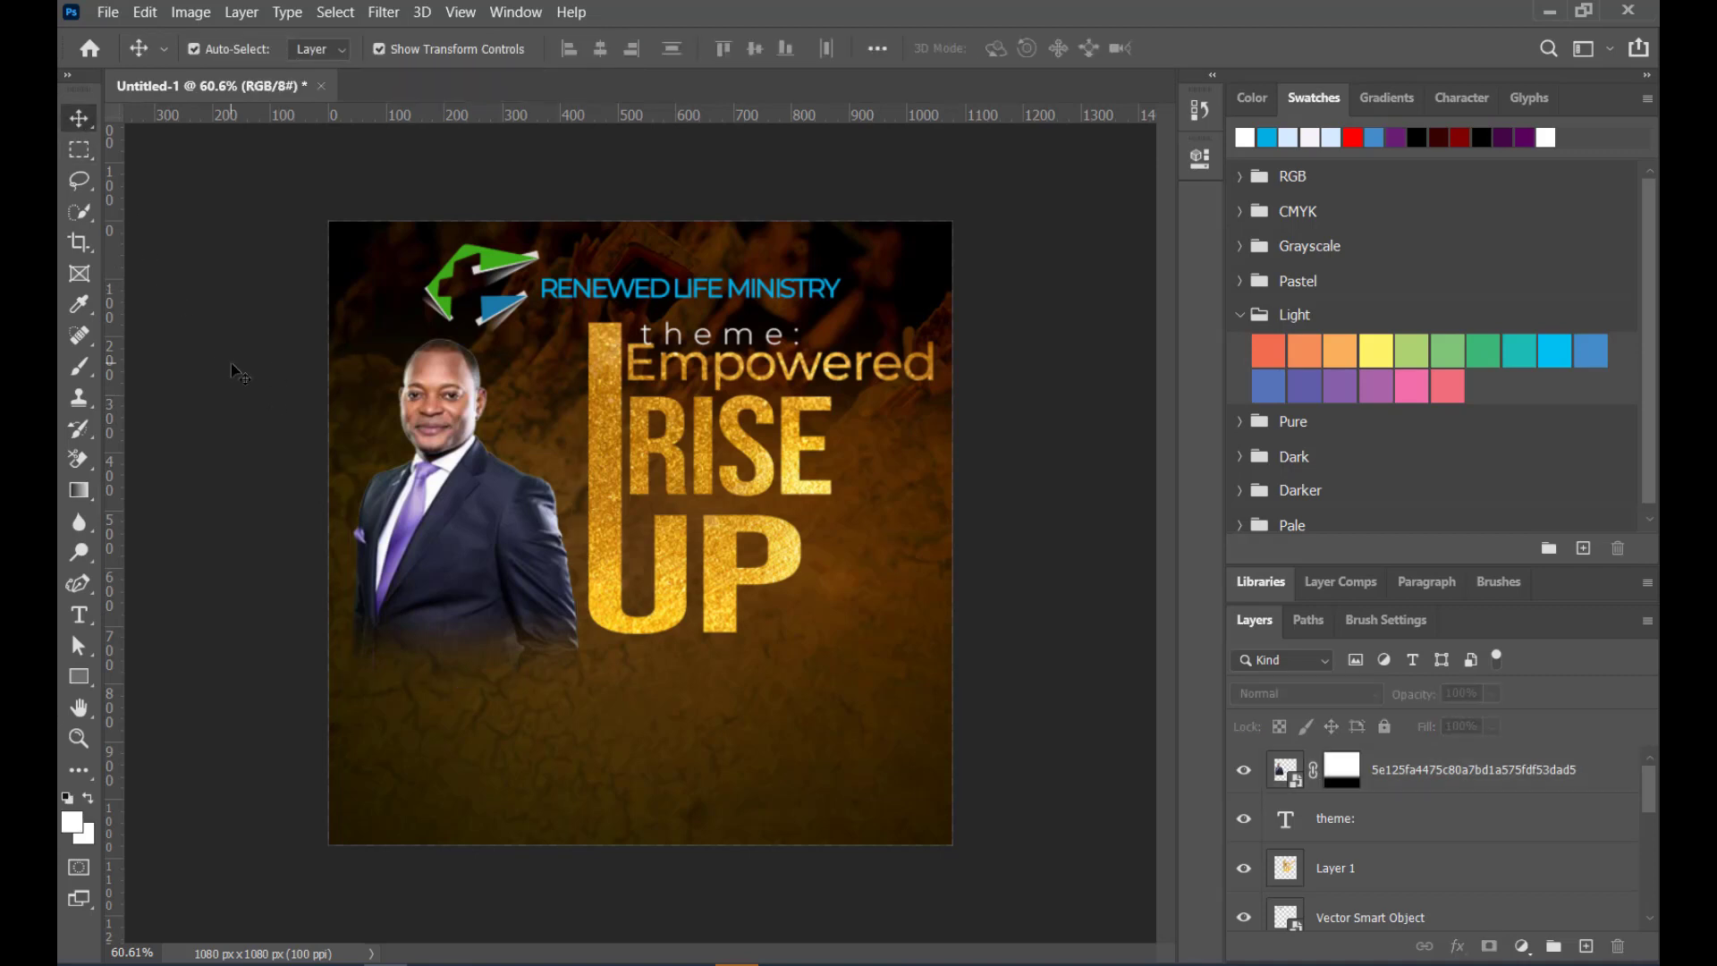
# Nudge the "theme:" text slightly up, away from "Empowered", and select the gold title layer
pyautogui.click(702, 339)
pyautogui.moveTo(703, 339)
pyautogui.mouseDown()
pyautogui.moveTo(703, 294)
pyautogui.moveTo(703, 332)
pyautogui.mouseUp()
pyautogui.click(854, 682)
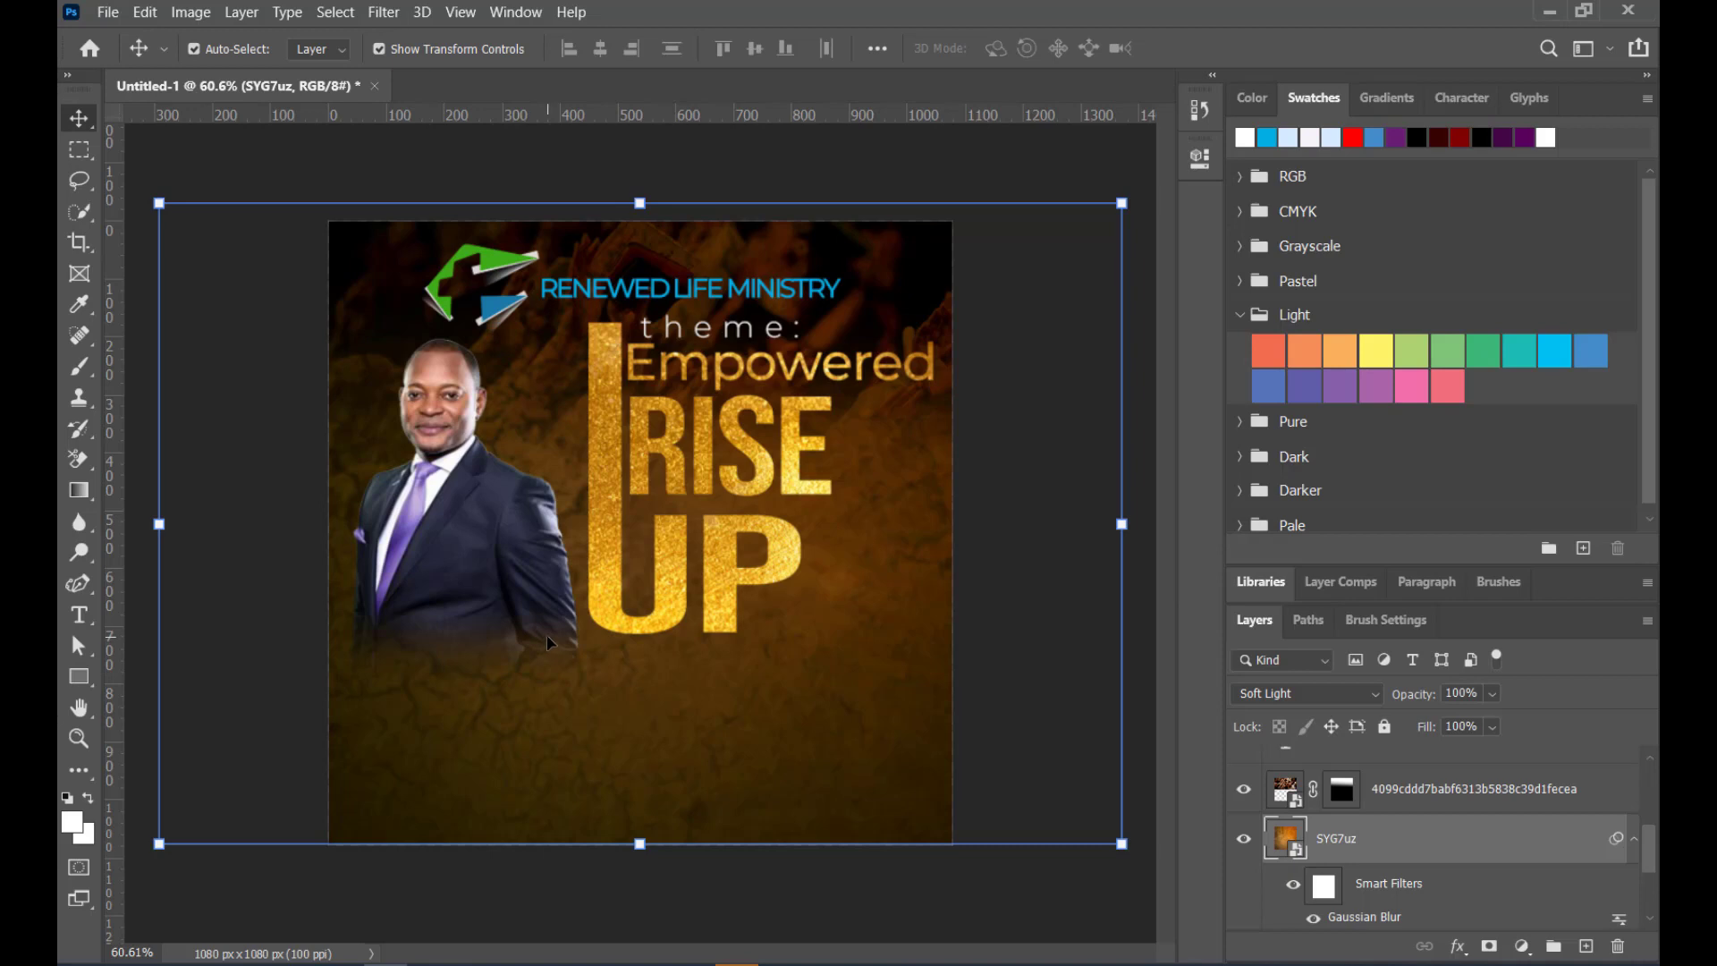
pyautogui.click(813, 381)
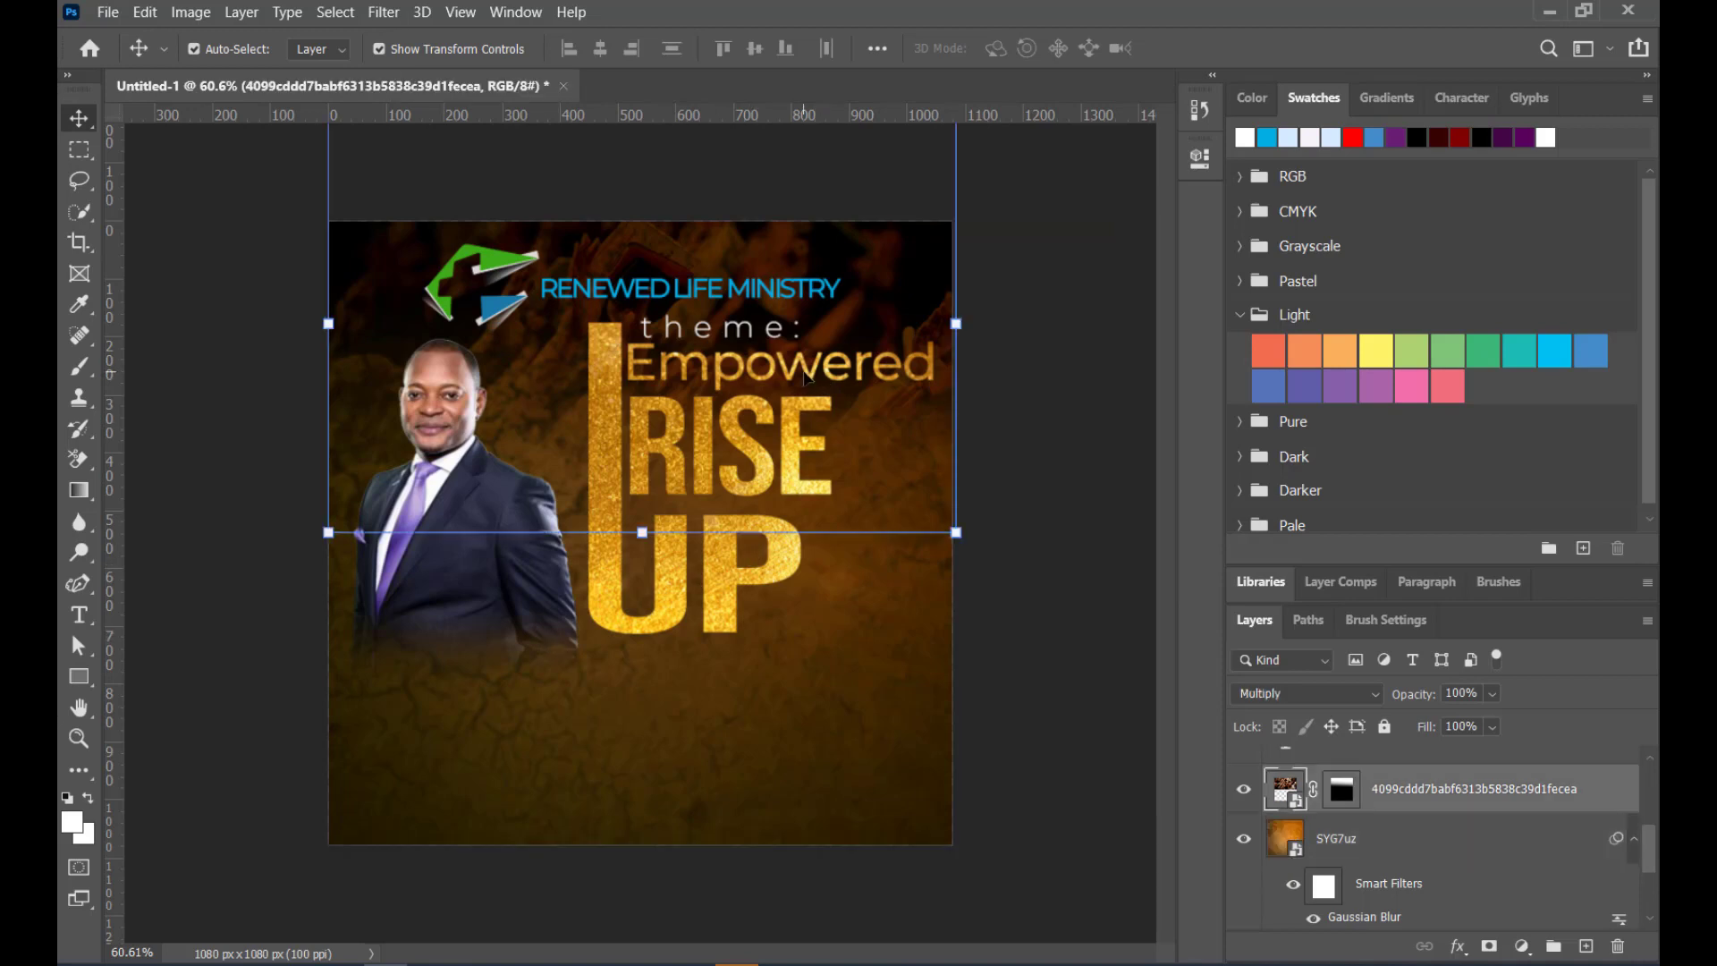
pyautogui.click(777, 574)
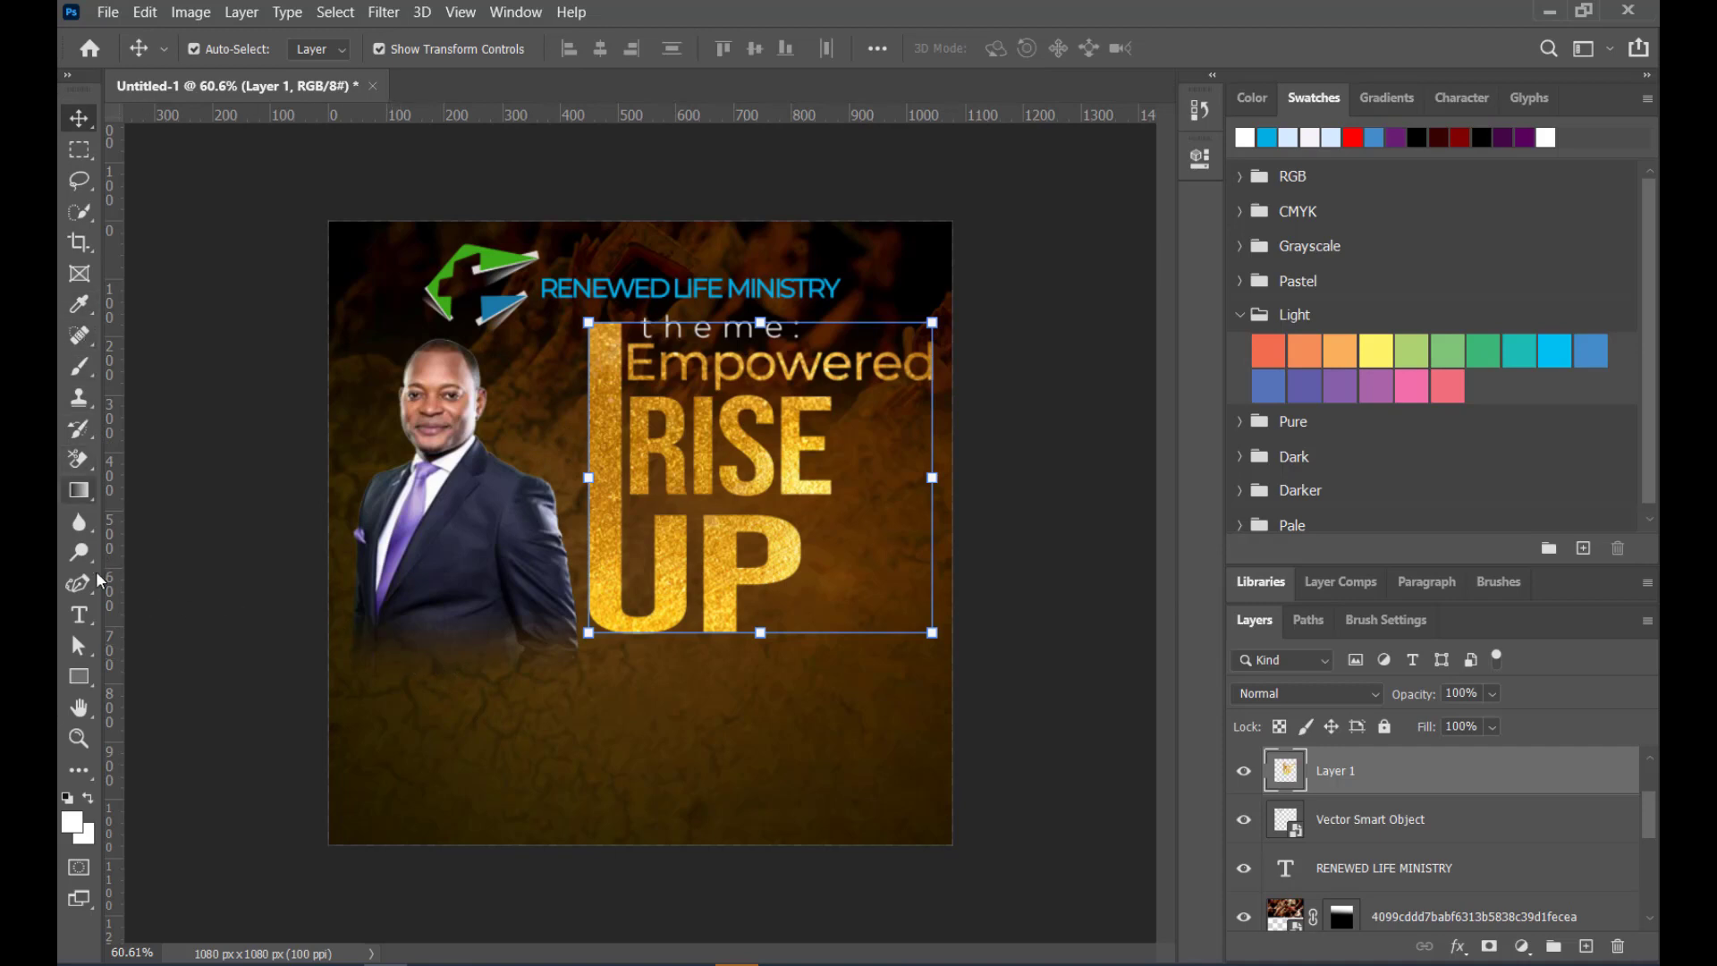
# Add the text "Host" in 36 pt Montserrat Medium at the faded bottom of the portrait
pyautogui.click(78, 614)
pyautogui.click(407, 659)
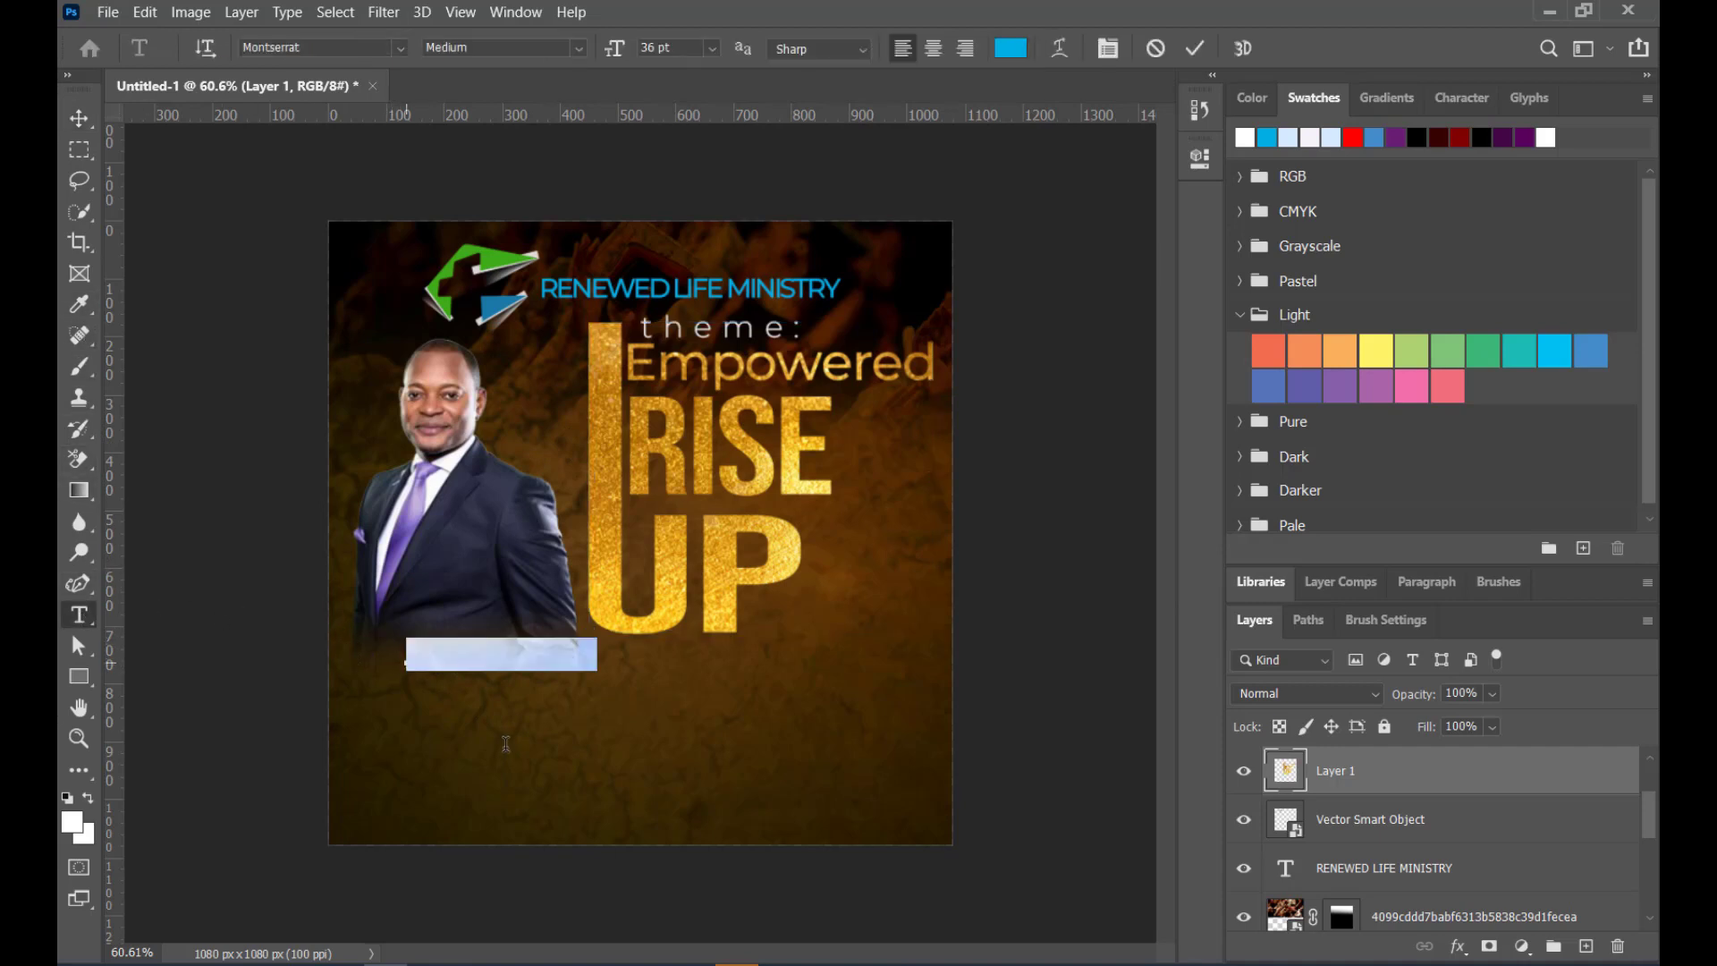
pyautogui.write('HOST')
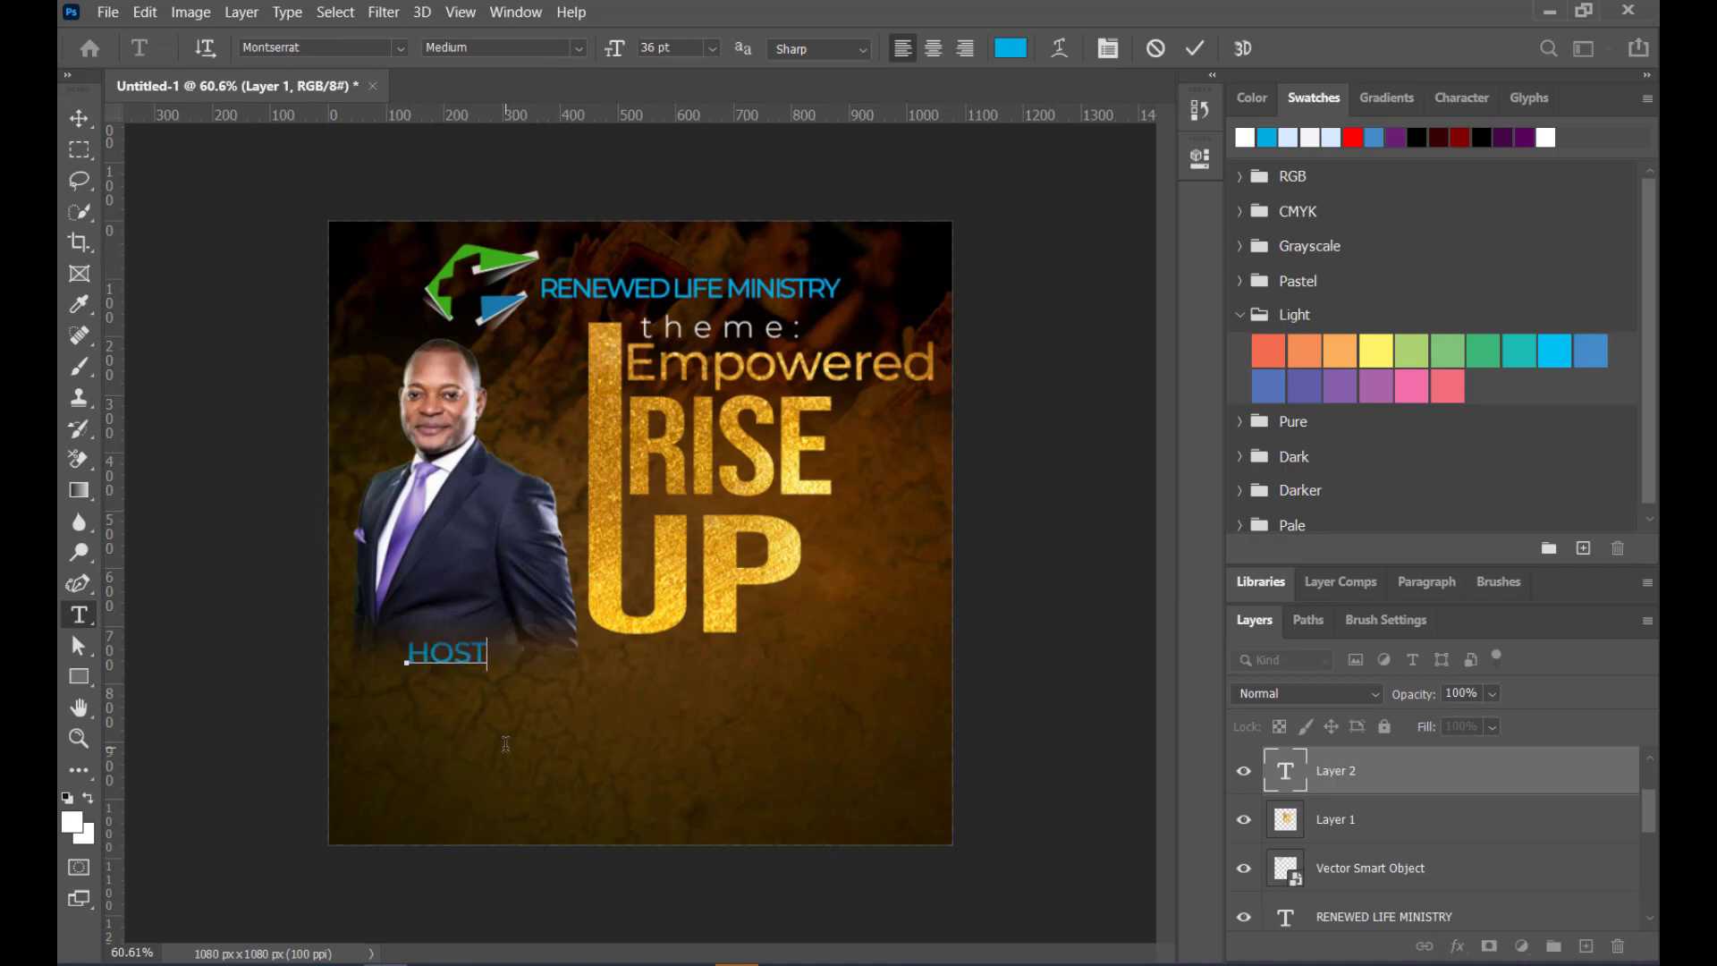
pyautogui.press('BackSpace')
pyautogui.press('BackSpace')
pyautogui.press('BackSpace')
pyautogui.write('st')
pyautogui.click(1194, 43)
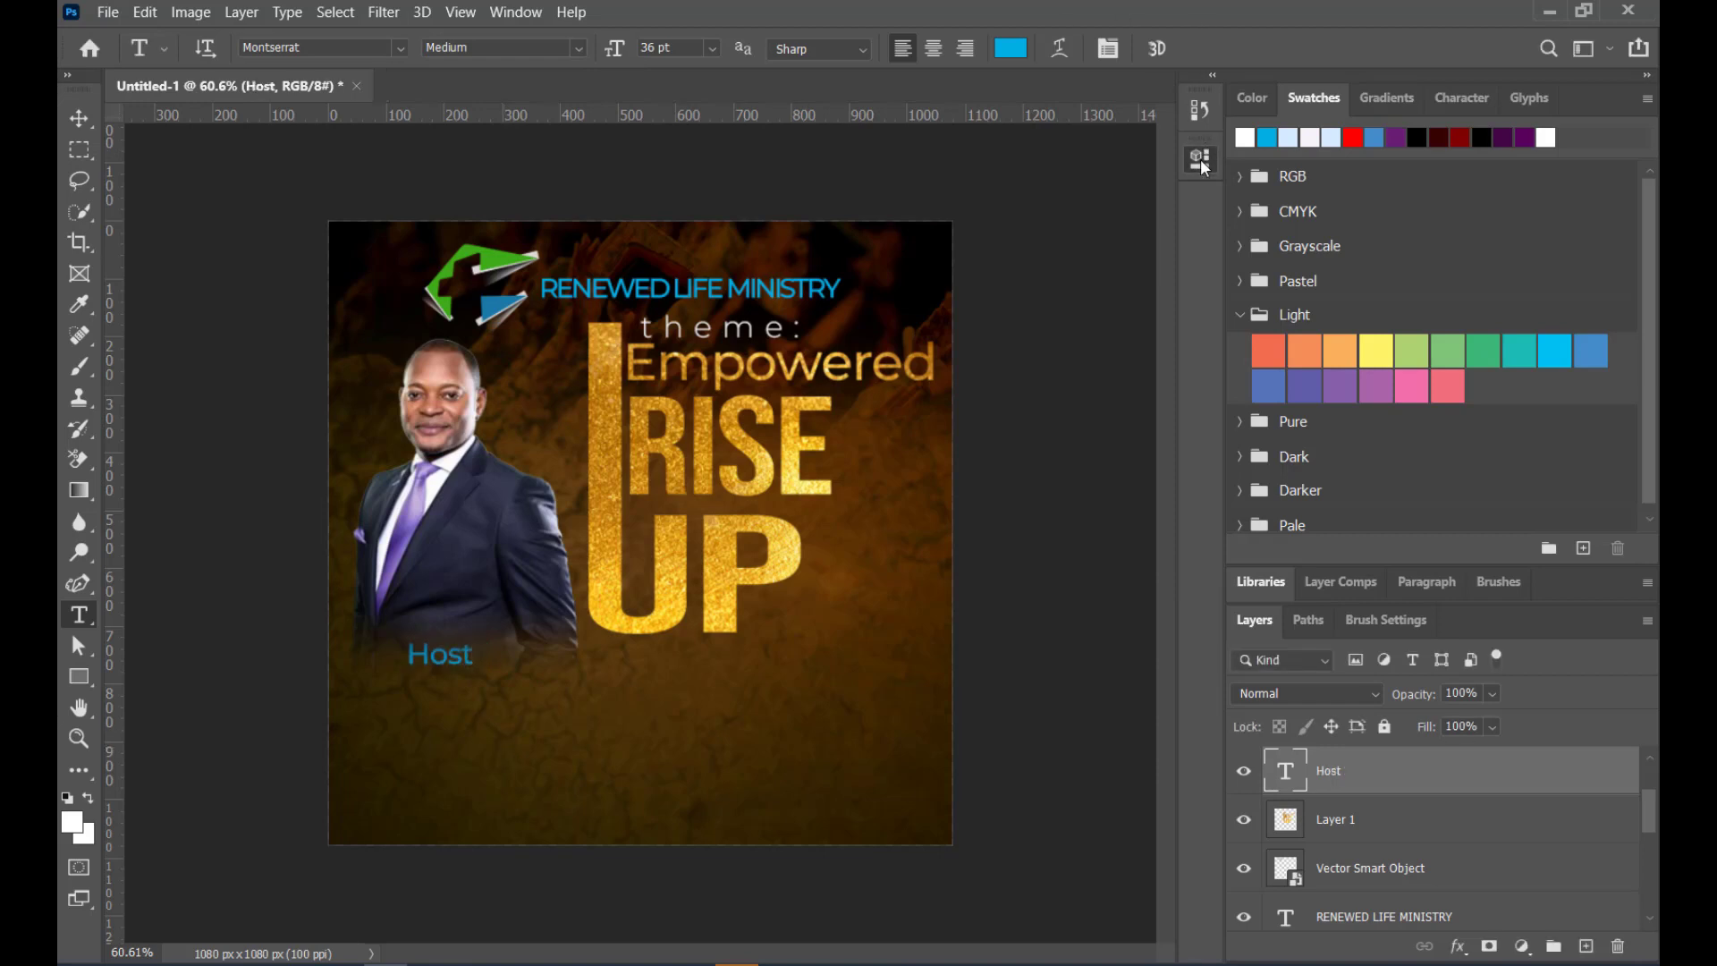
# Try the Brittany Signature font on the "Host" text
pyautogui.click(1200, 158)
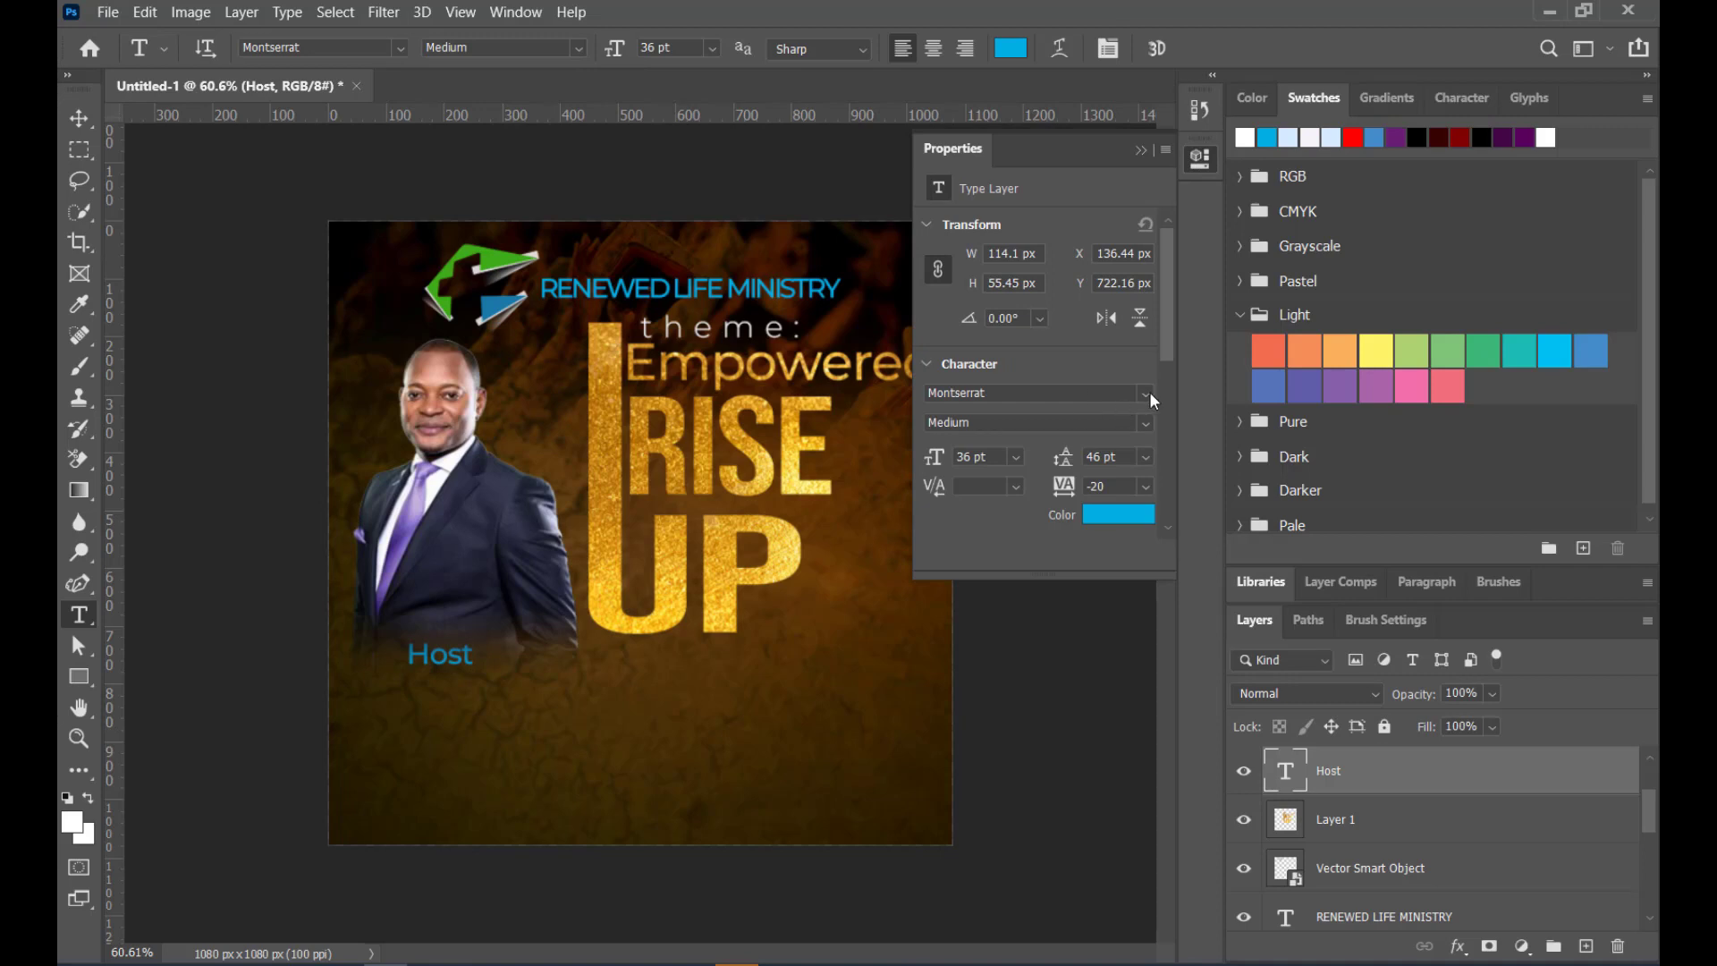
pyautogui.click(1148, 394)
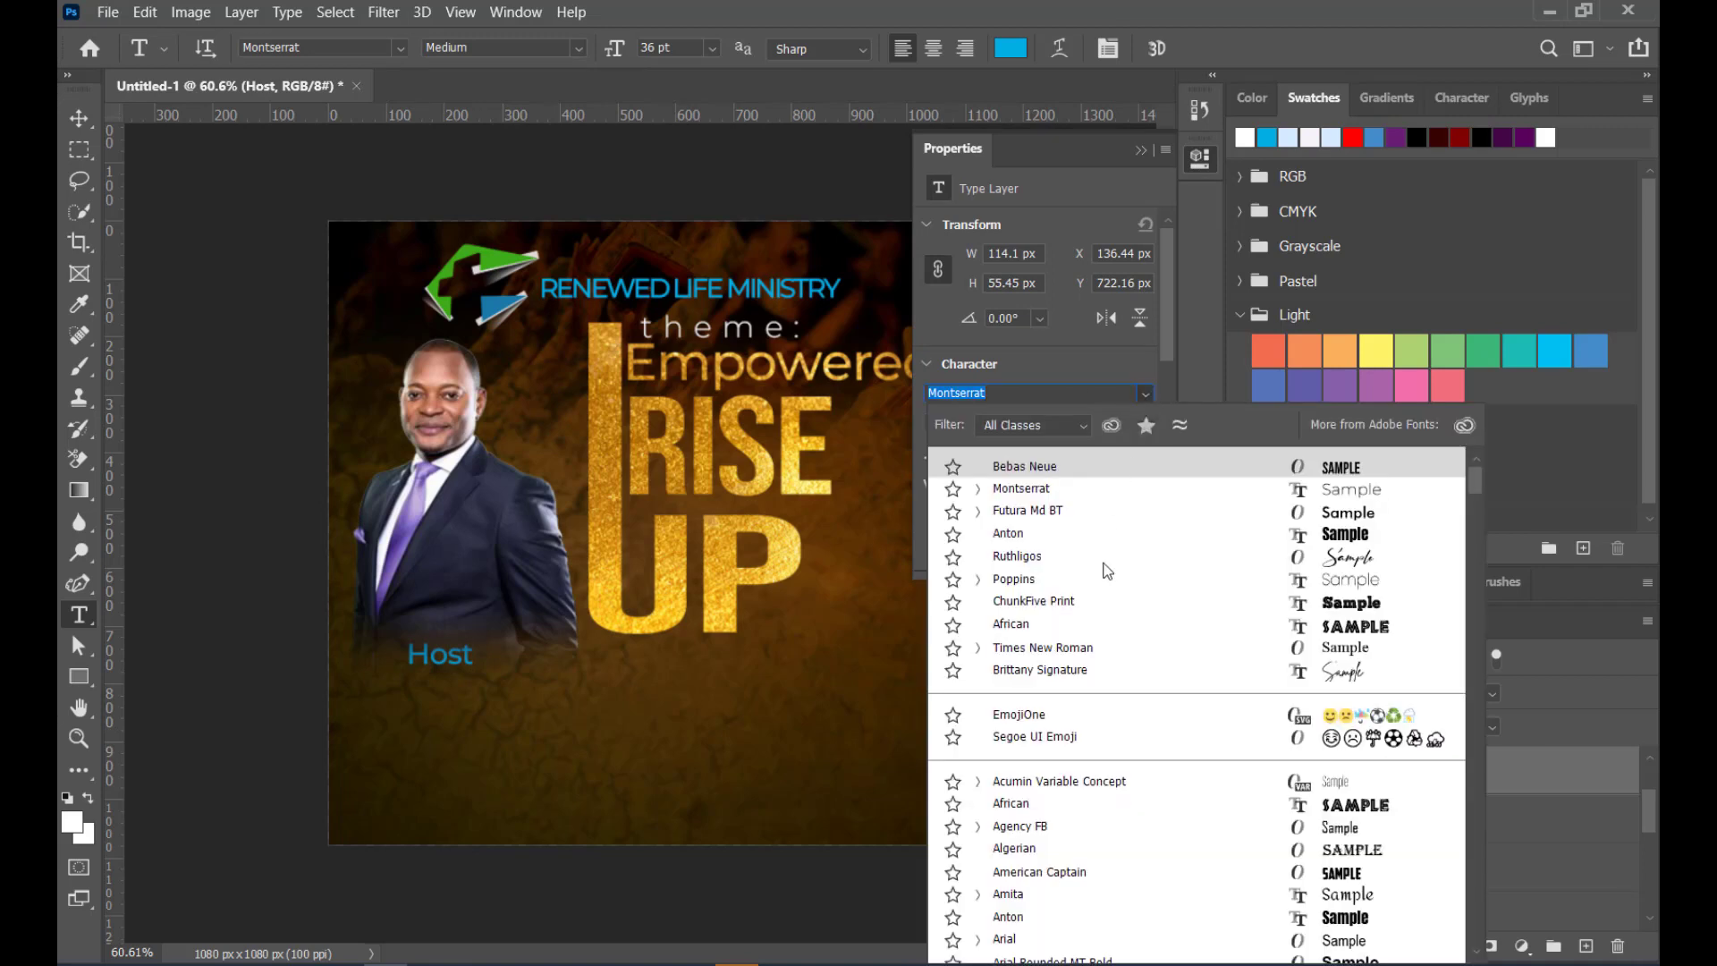
pyautogui.click(1064, 671)
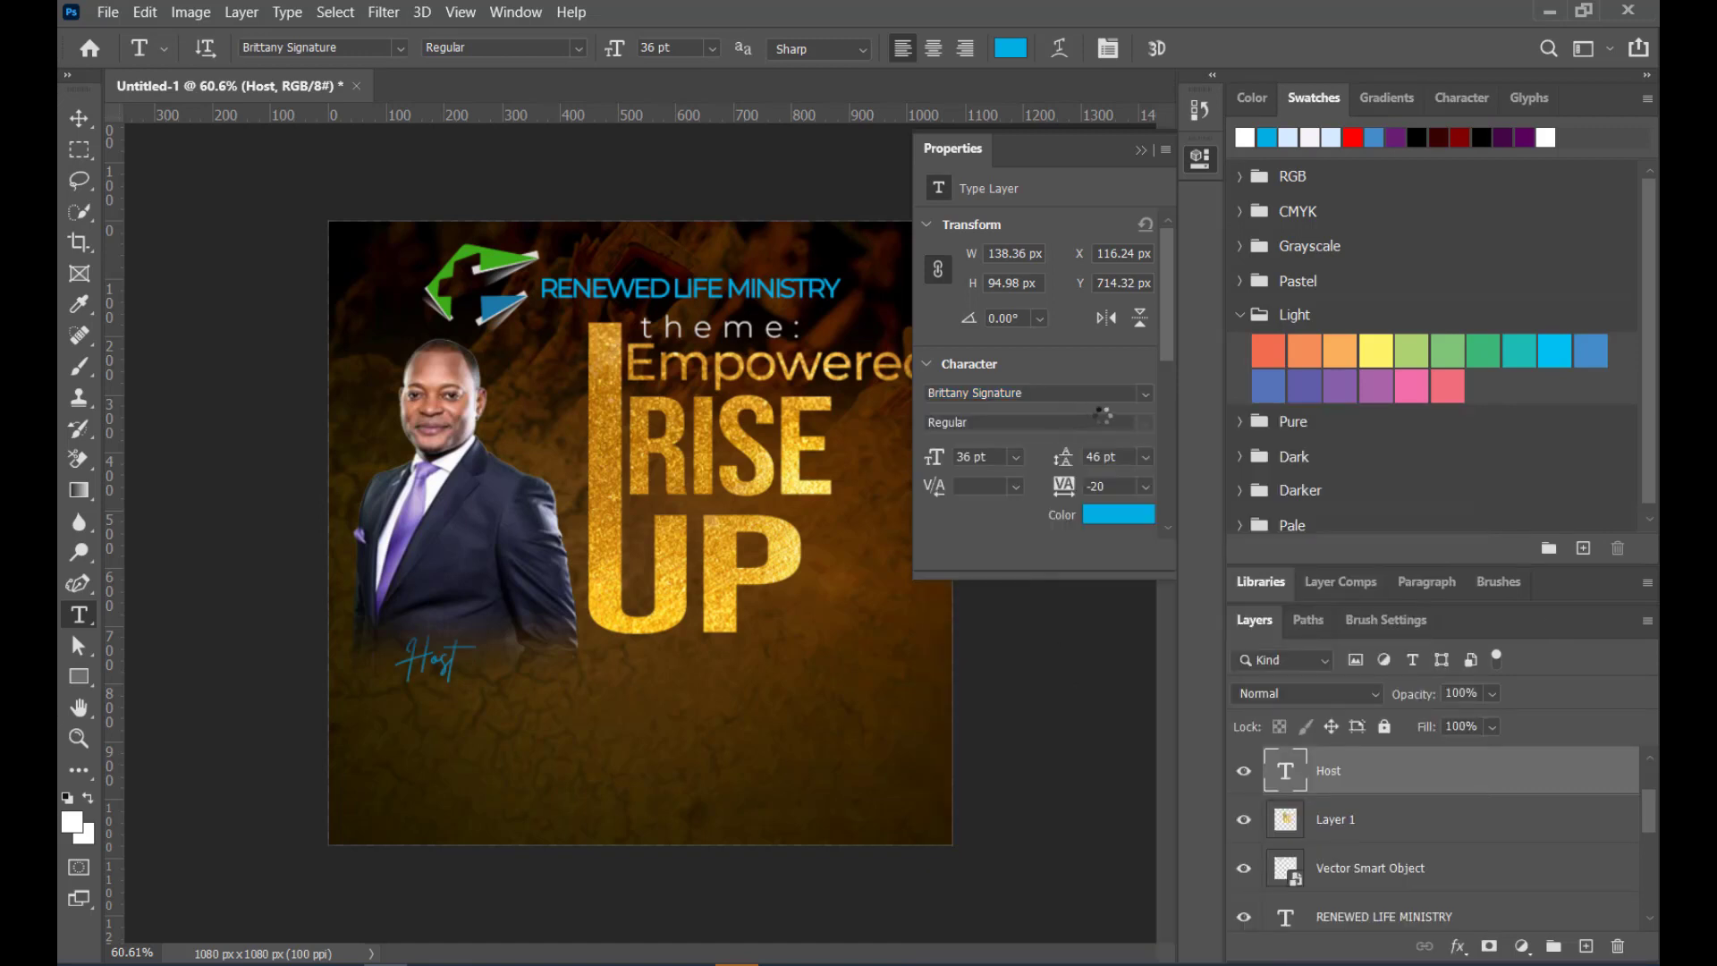
# Set the font of the "Host" text to Ruthligos Regular
pyautogui.click(1146, 396)
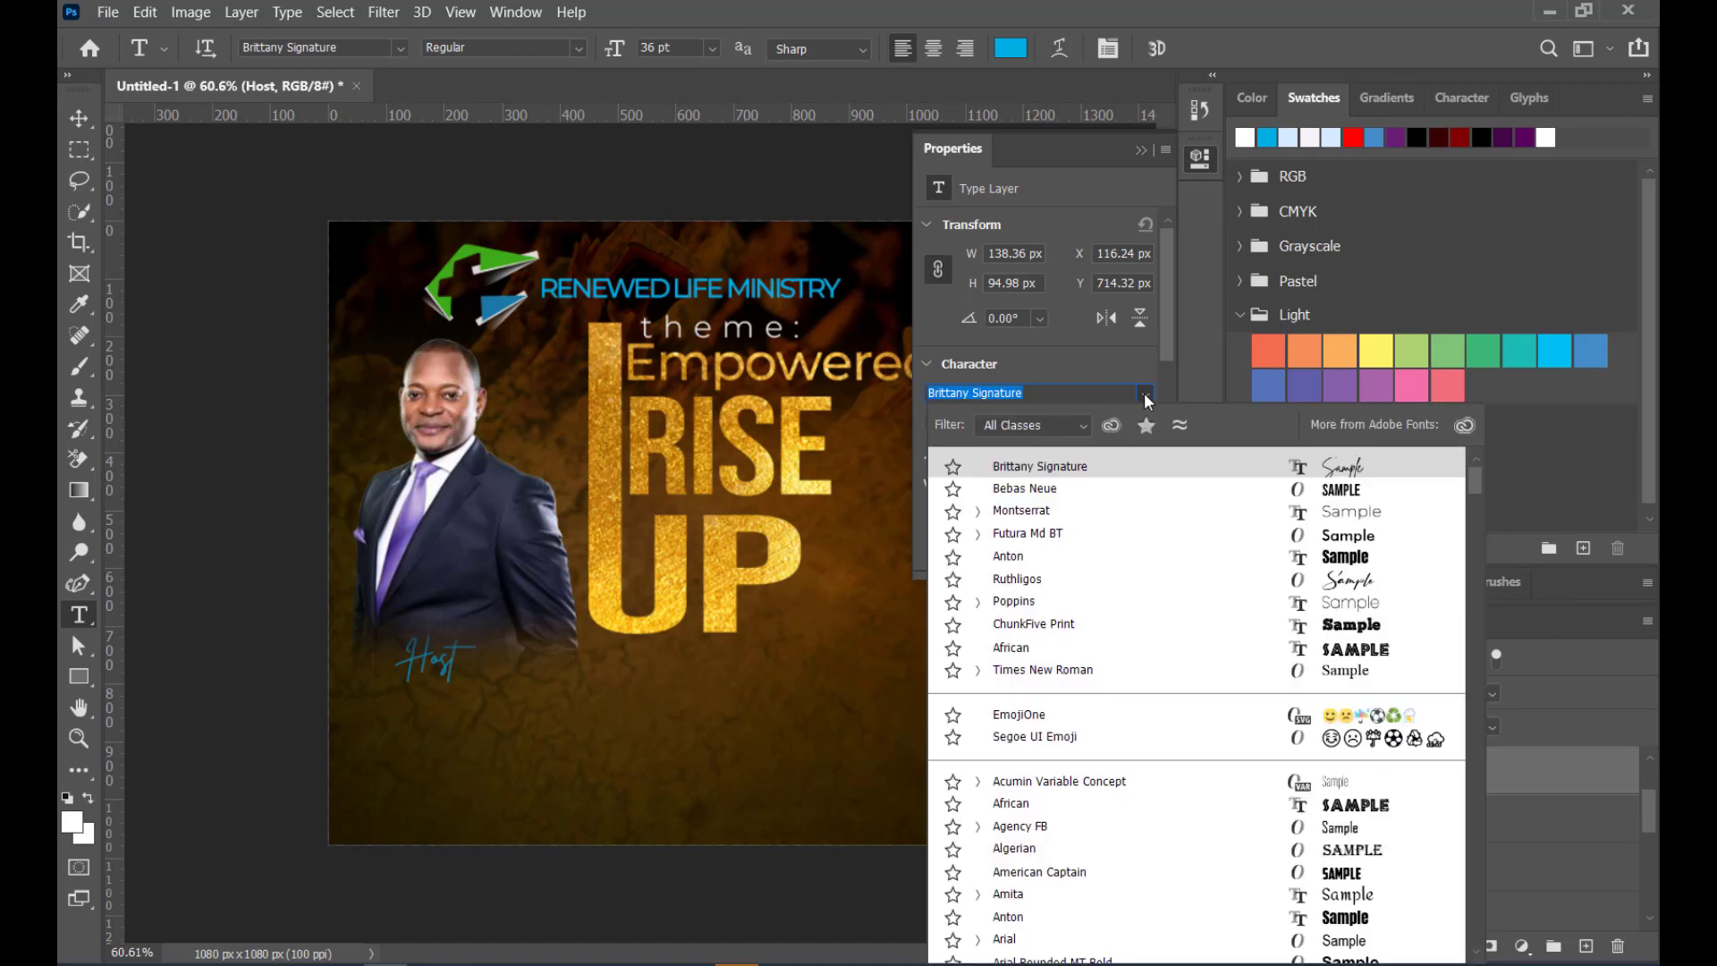
pyautogui.write('sig')
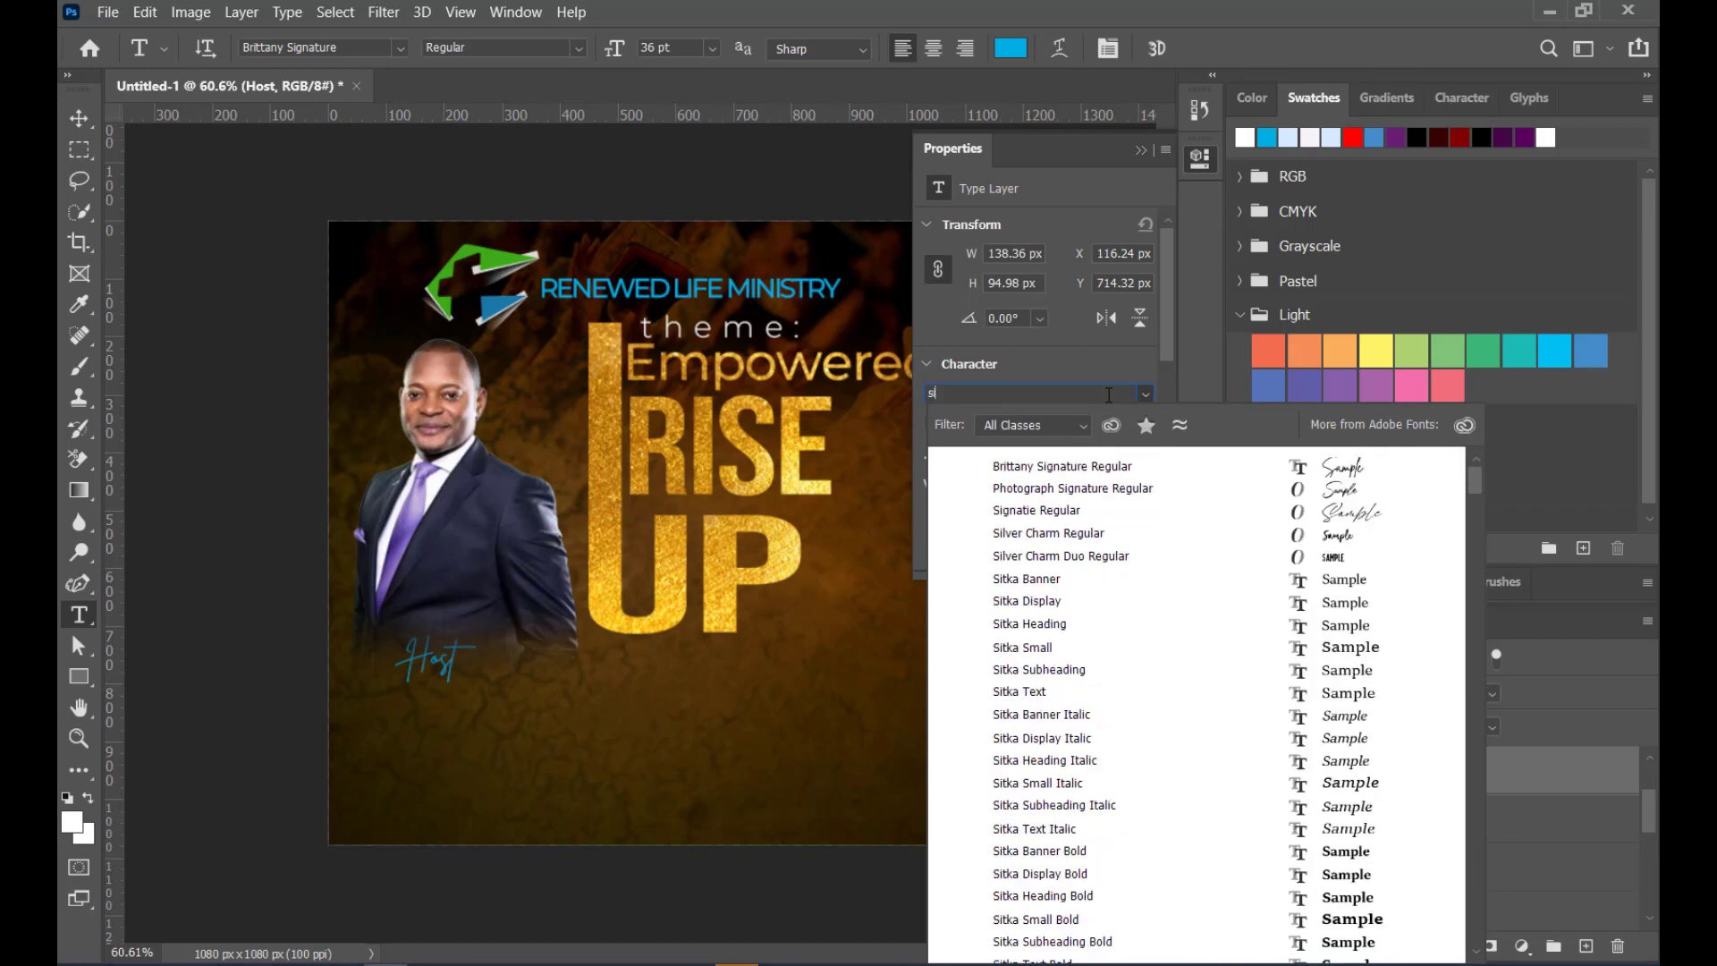
pyautogui.press('BackSpace')
pyautogui.press('BackSpace')
pyautogui.press('BackSpace')
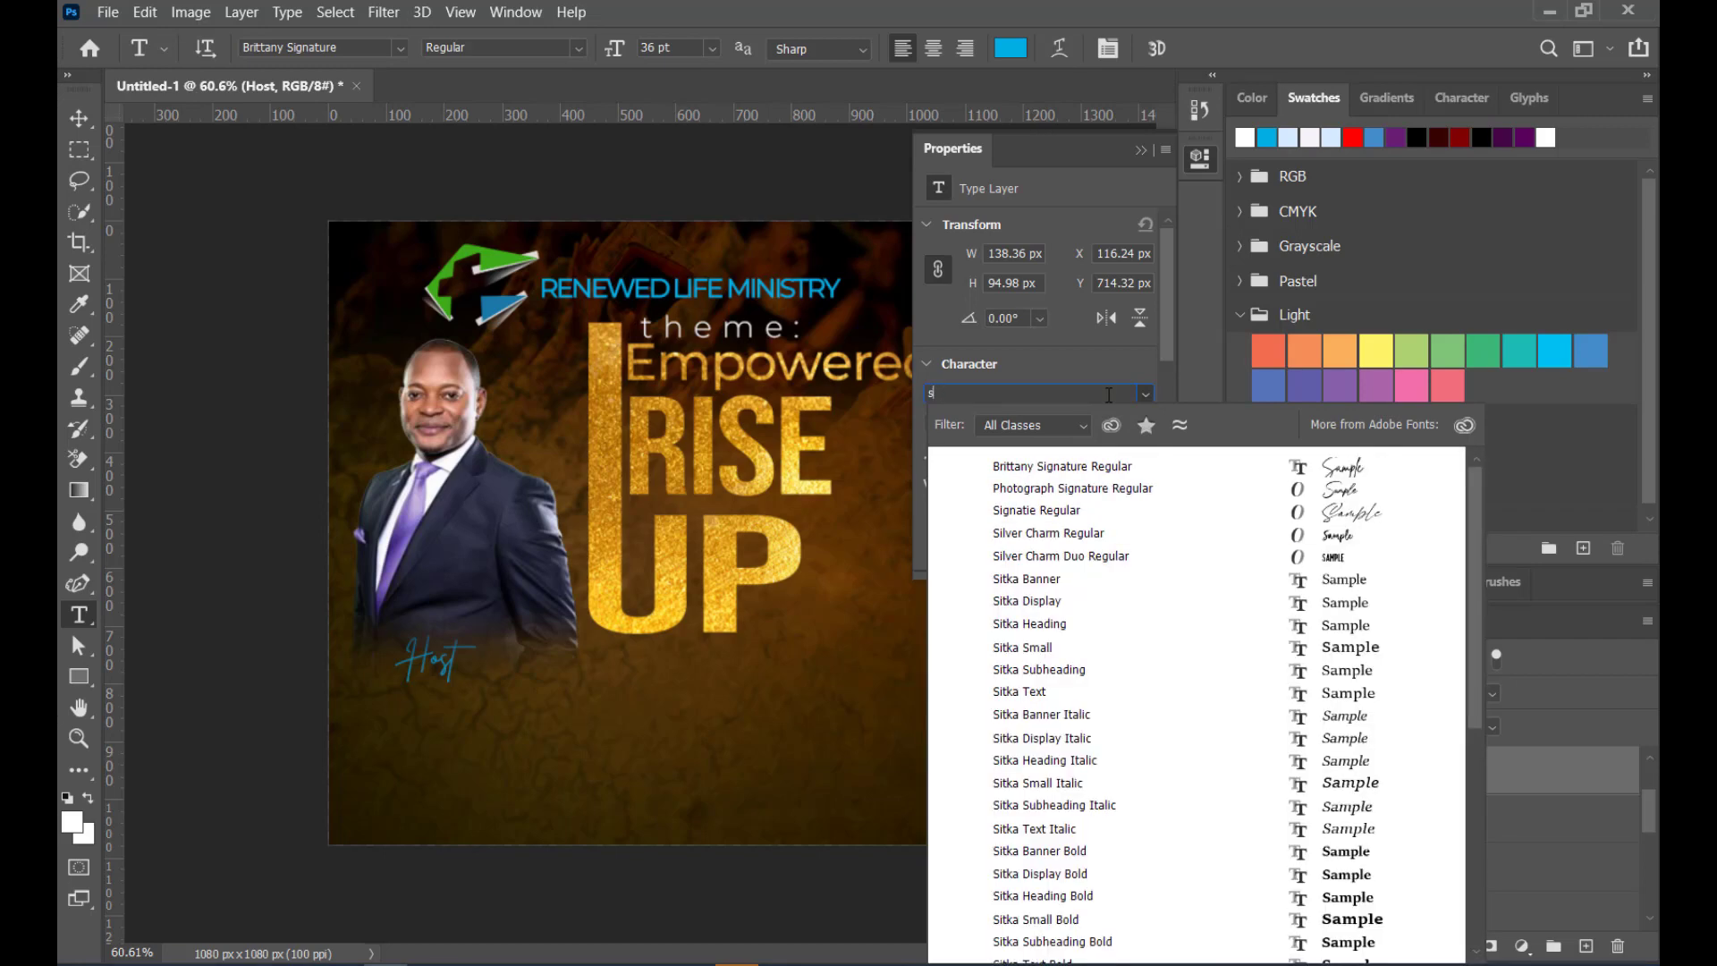
pyautogui.write('ruth')
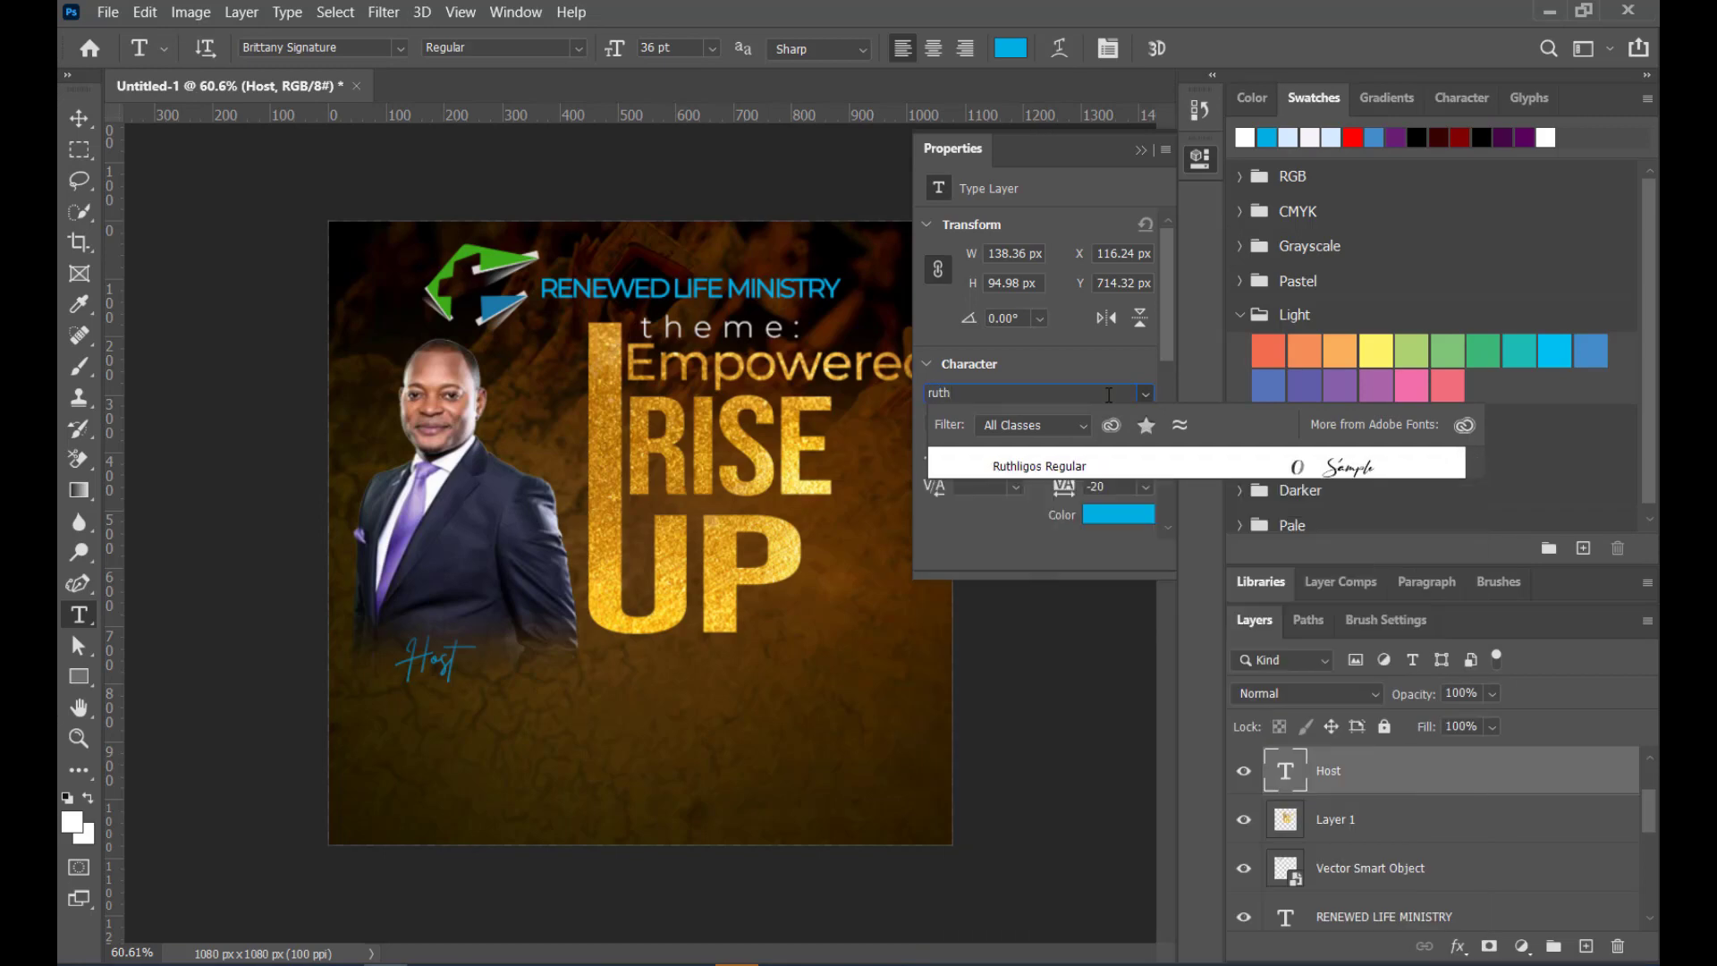
pyautogui.click(1039, 464)
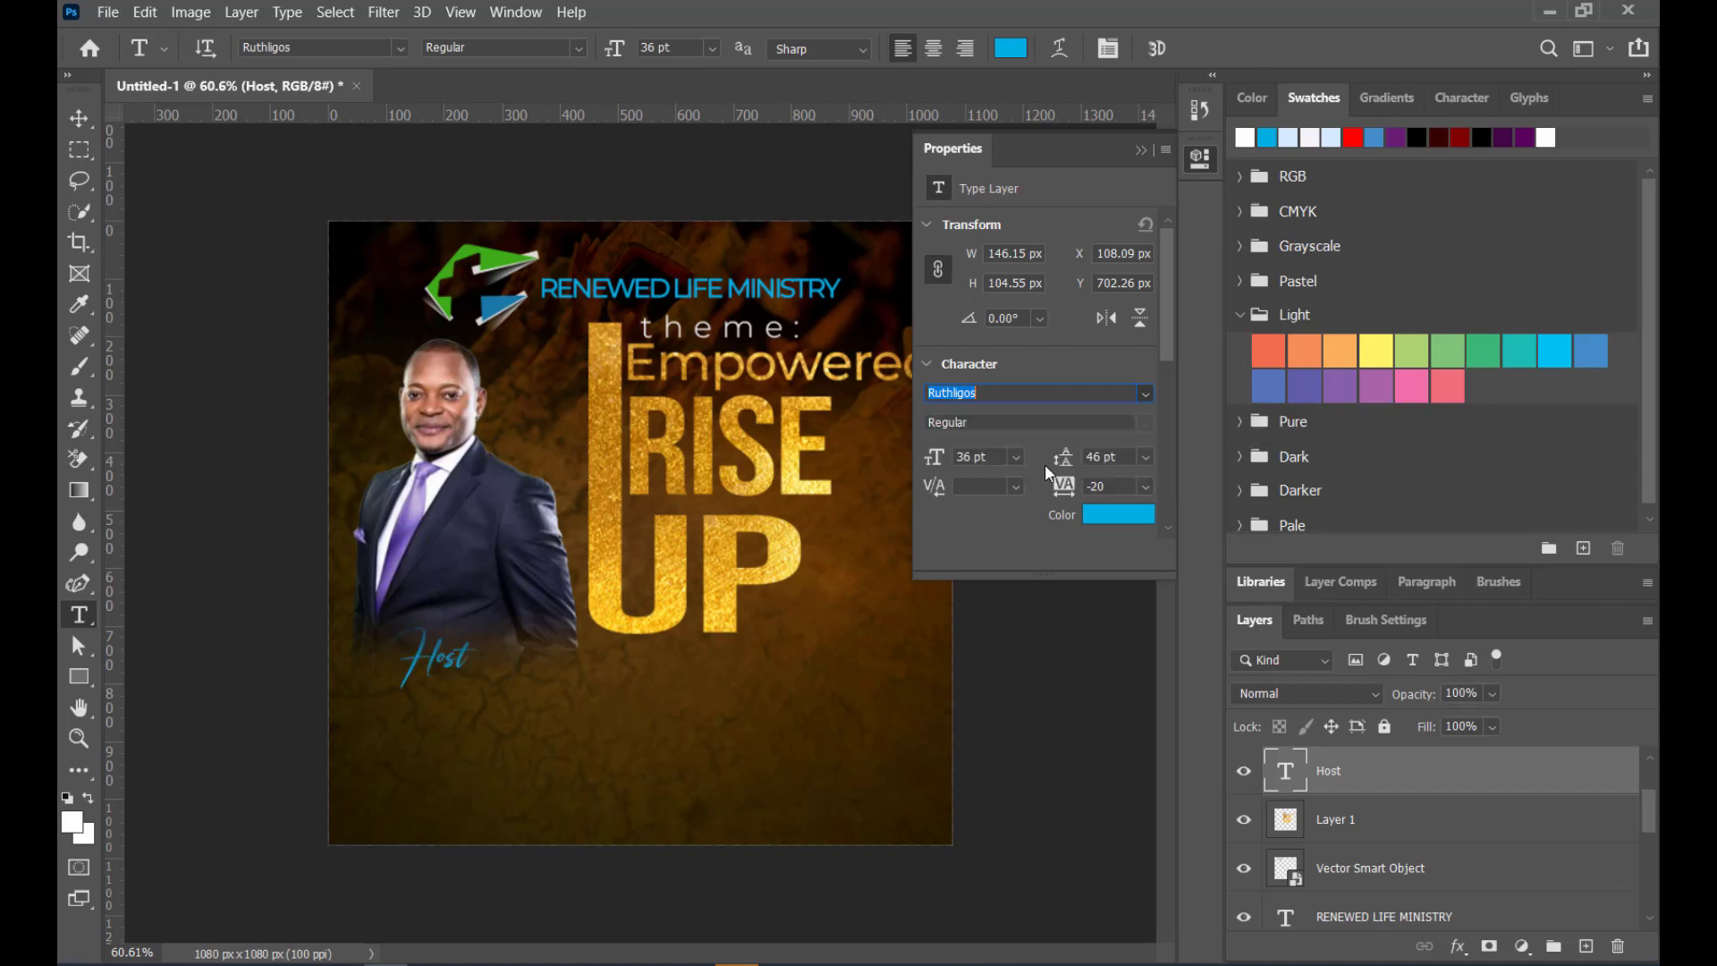
pyautogui.click(1143, 150)
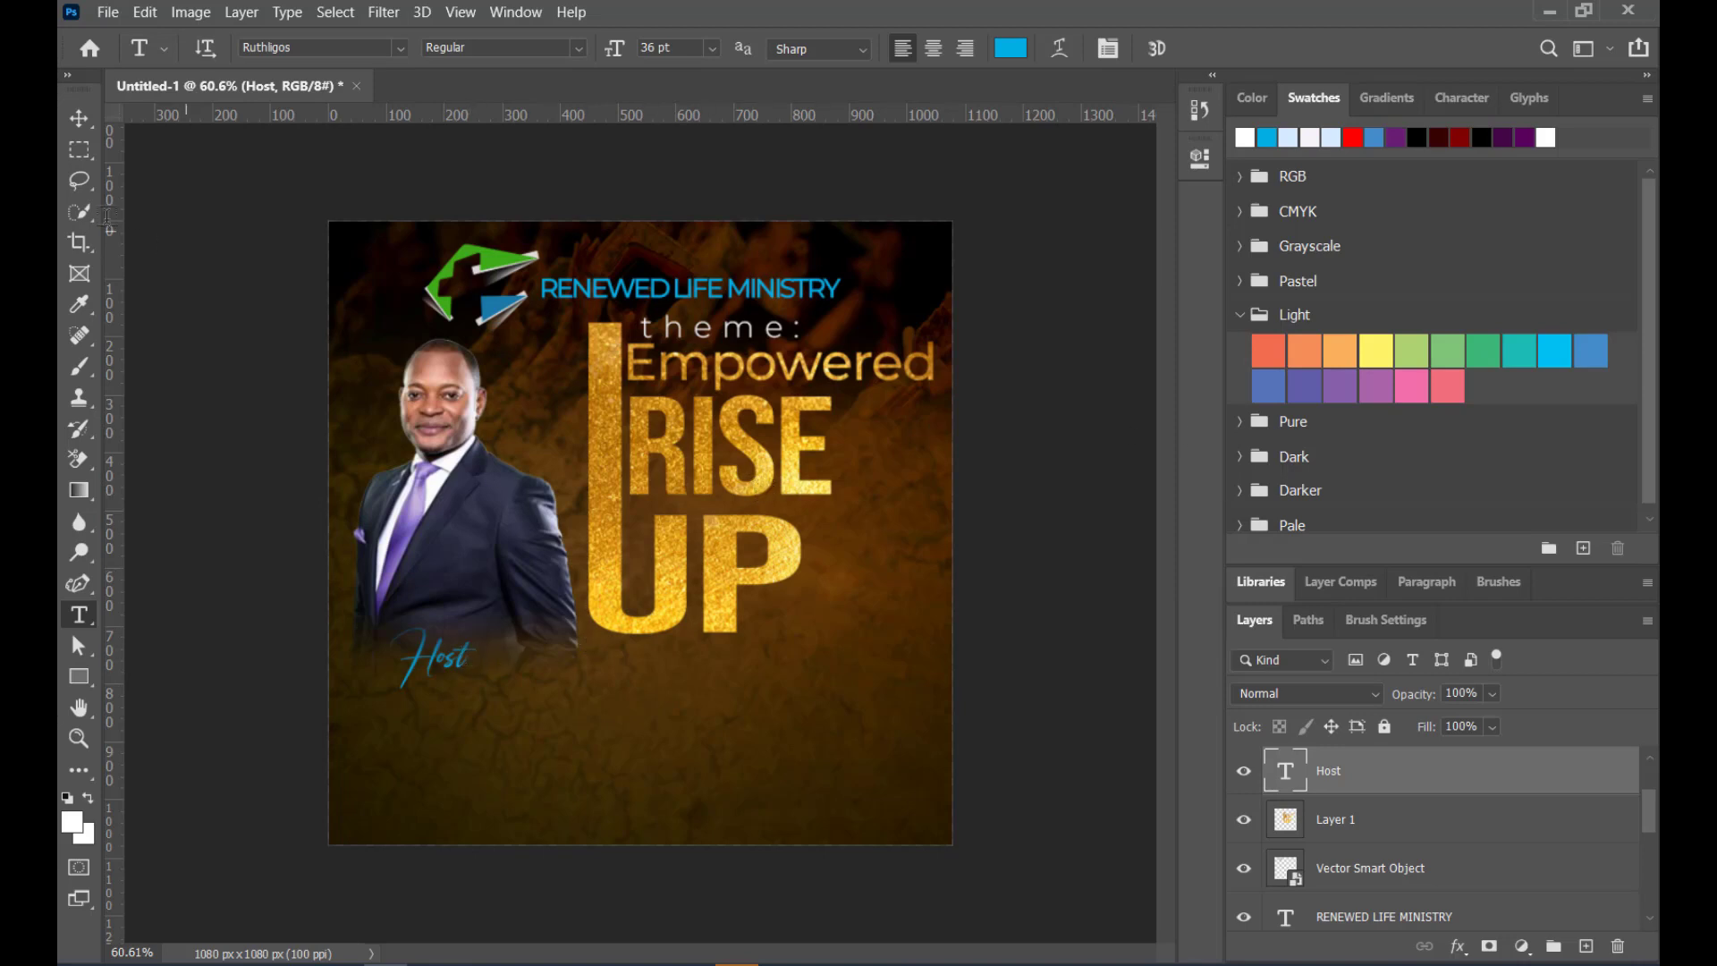
# Recolour the "Host" text white and deselect it
pyautogui.click(87, 116)
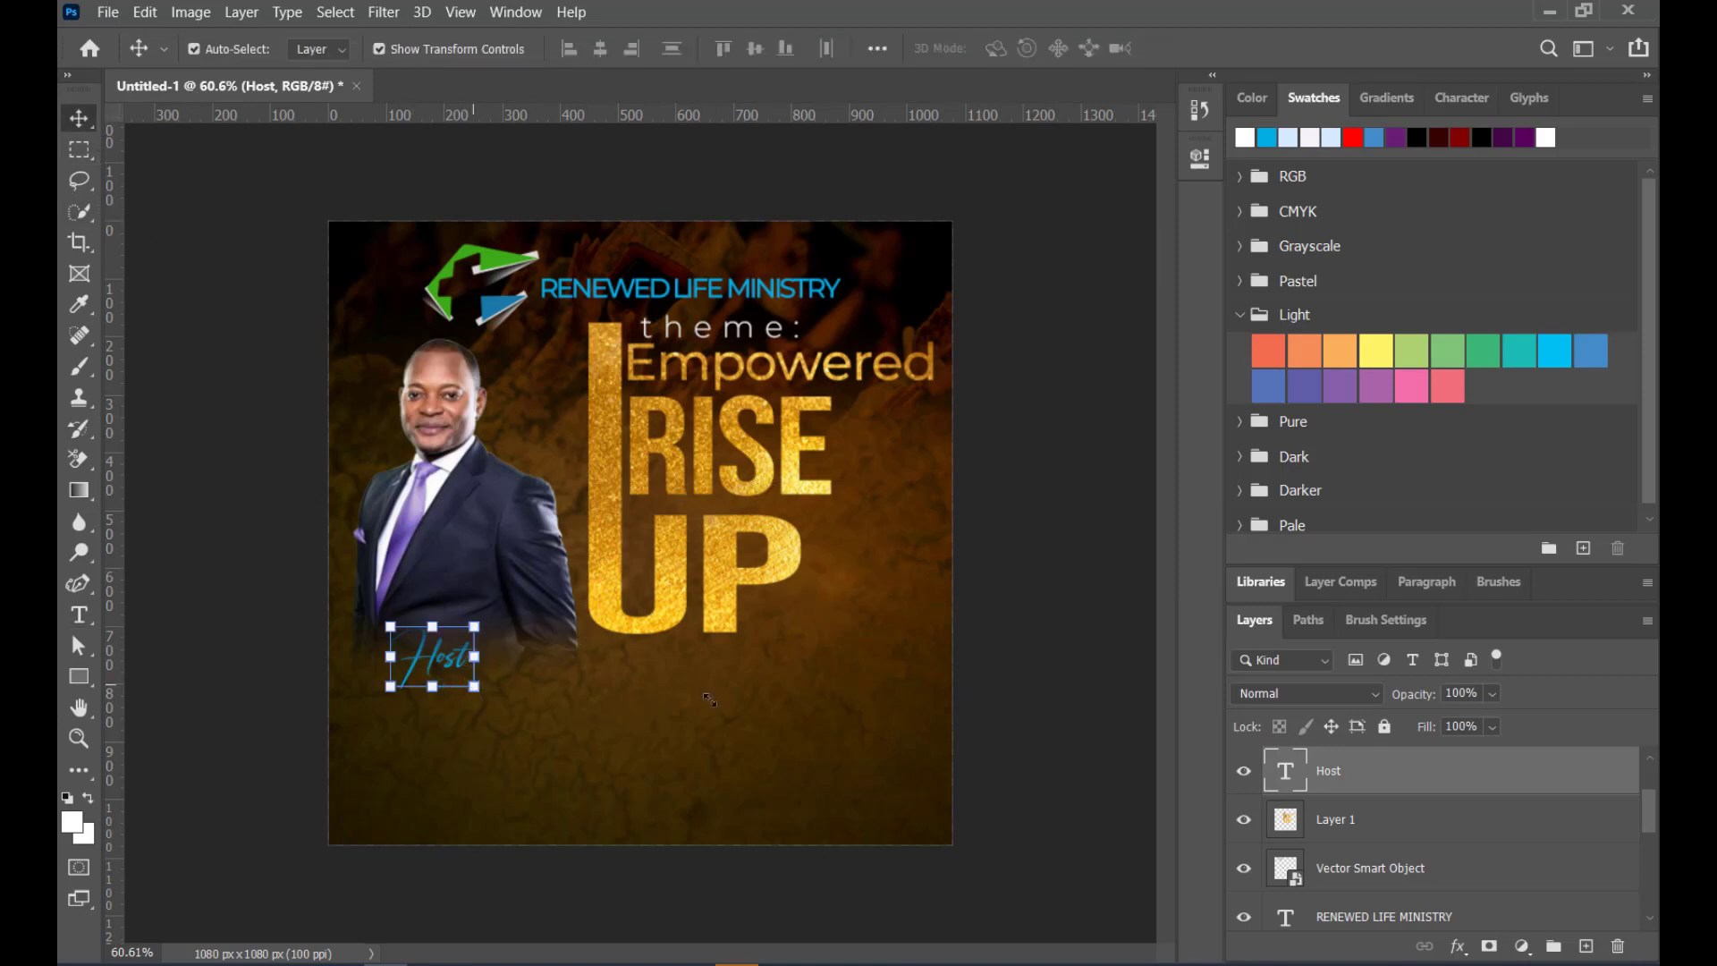
pyautogui.click(1245, 139)
pyautogui.click(1040, 581)
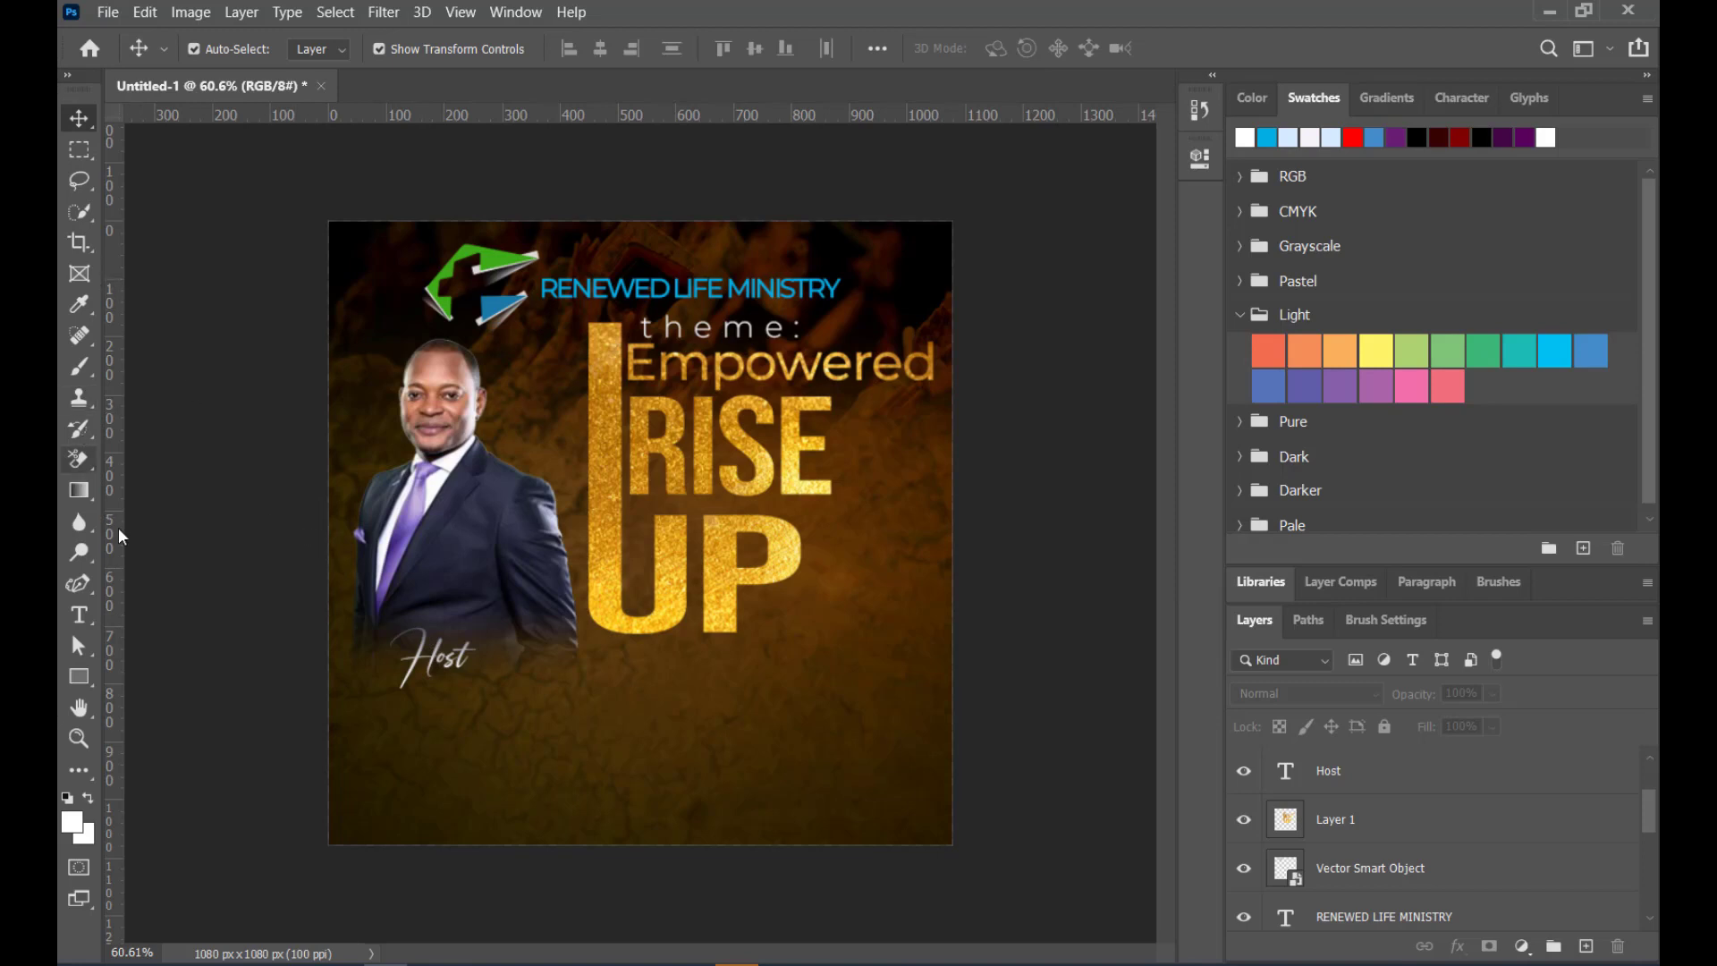
# Add the pastor's title and full name in capitals on two lines below "Host" in 36 pt Montserrat Regular
pyautogui.click(87, 612)
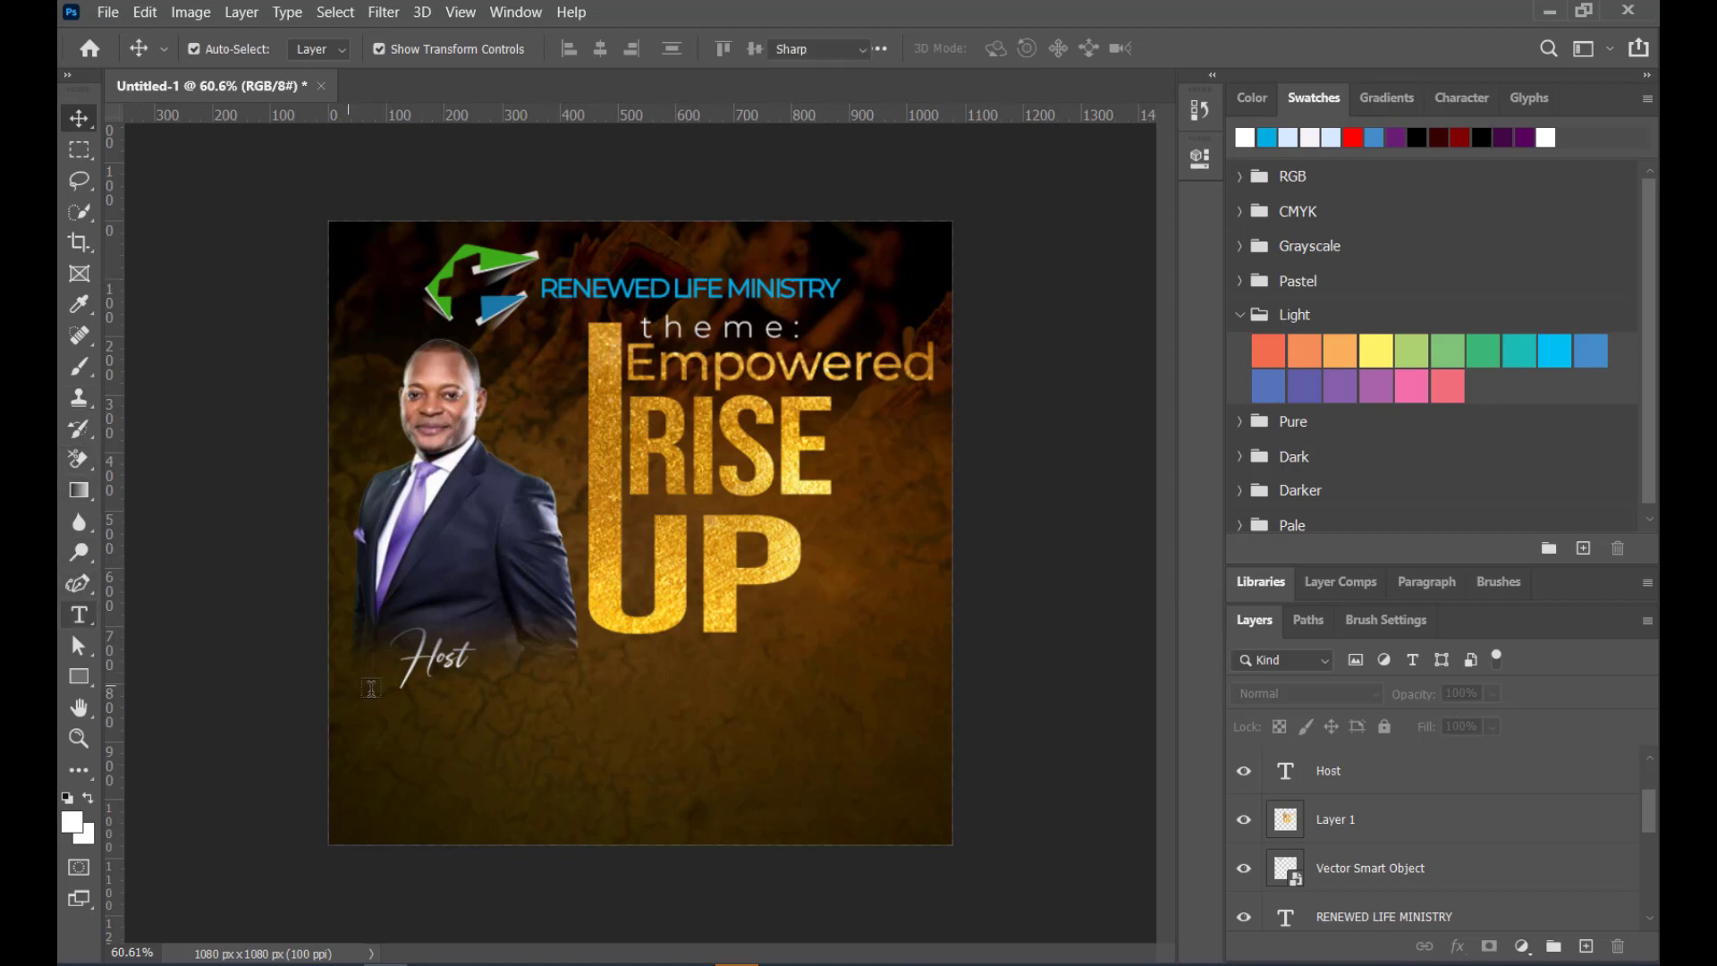
pyautogui.click(374, 715)
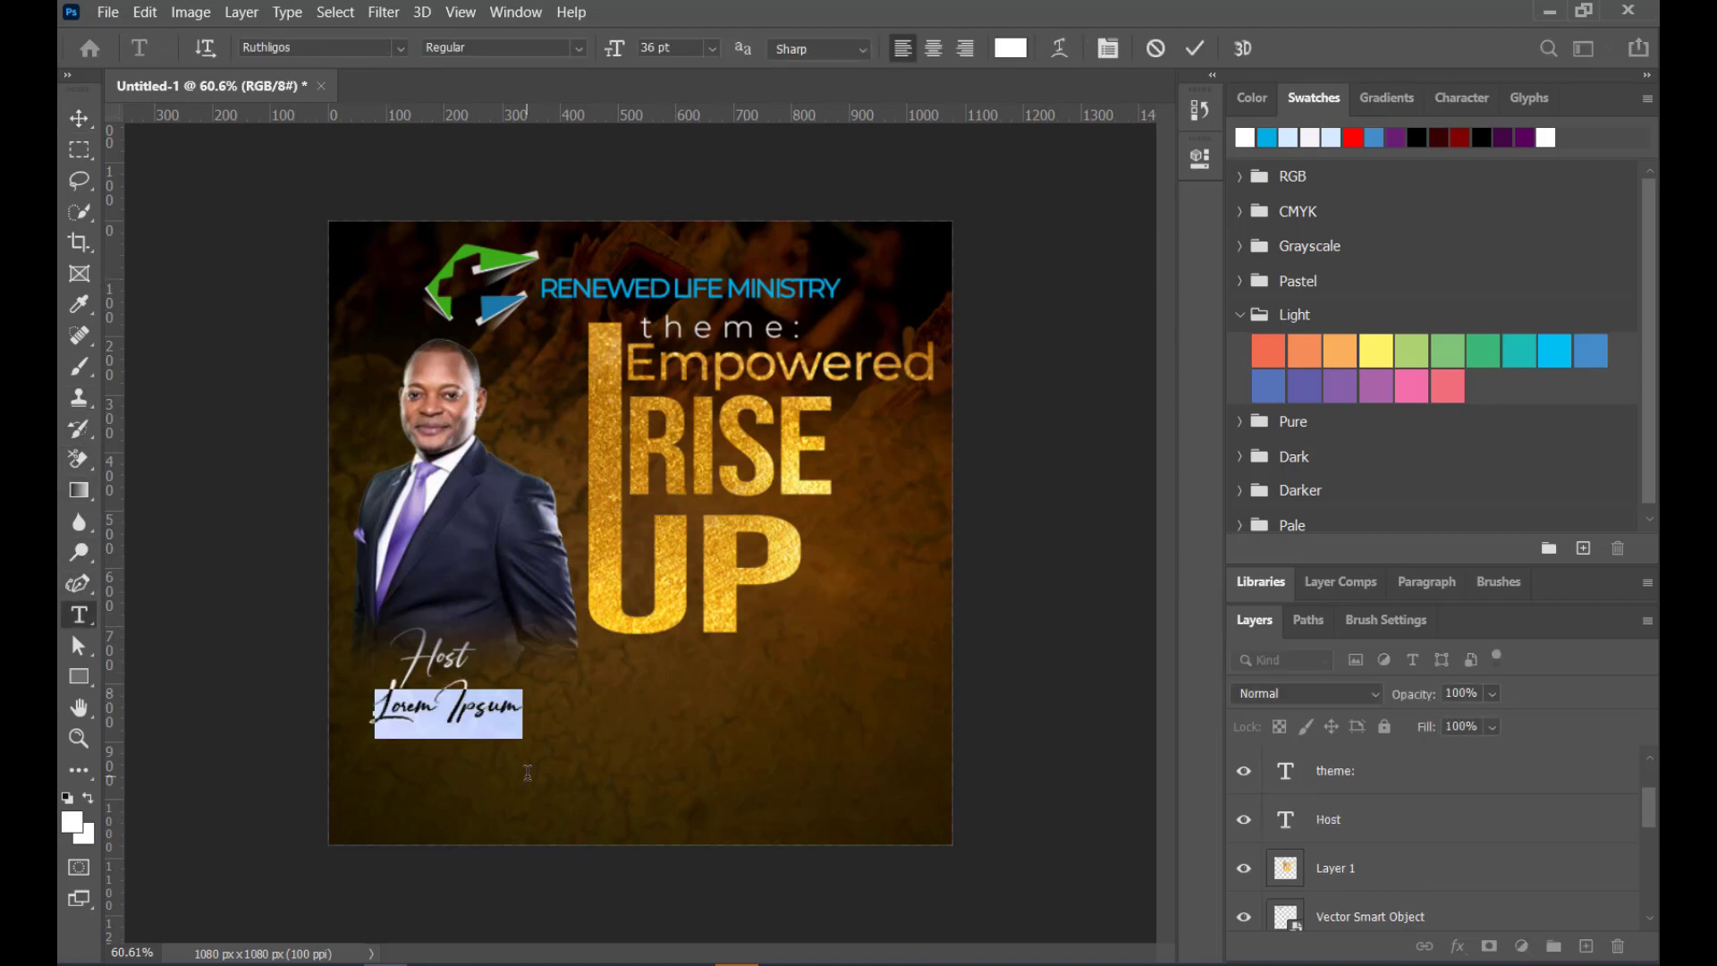
pyautogui.click(400, 48)
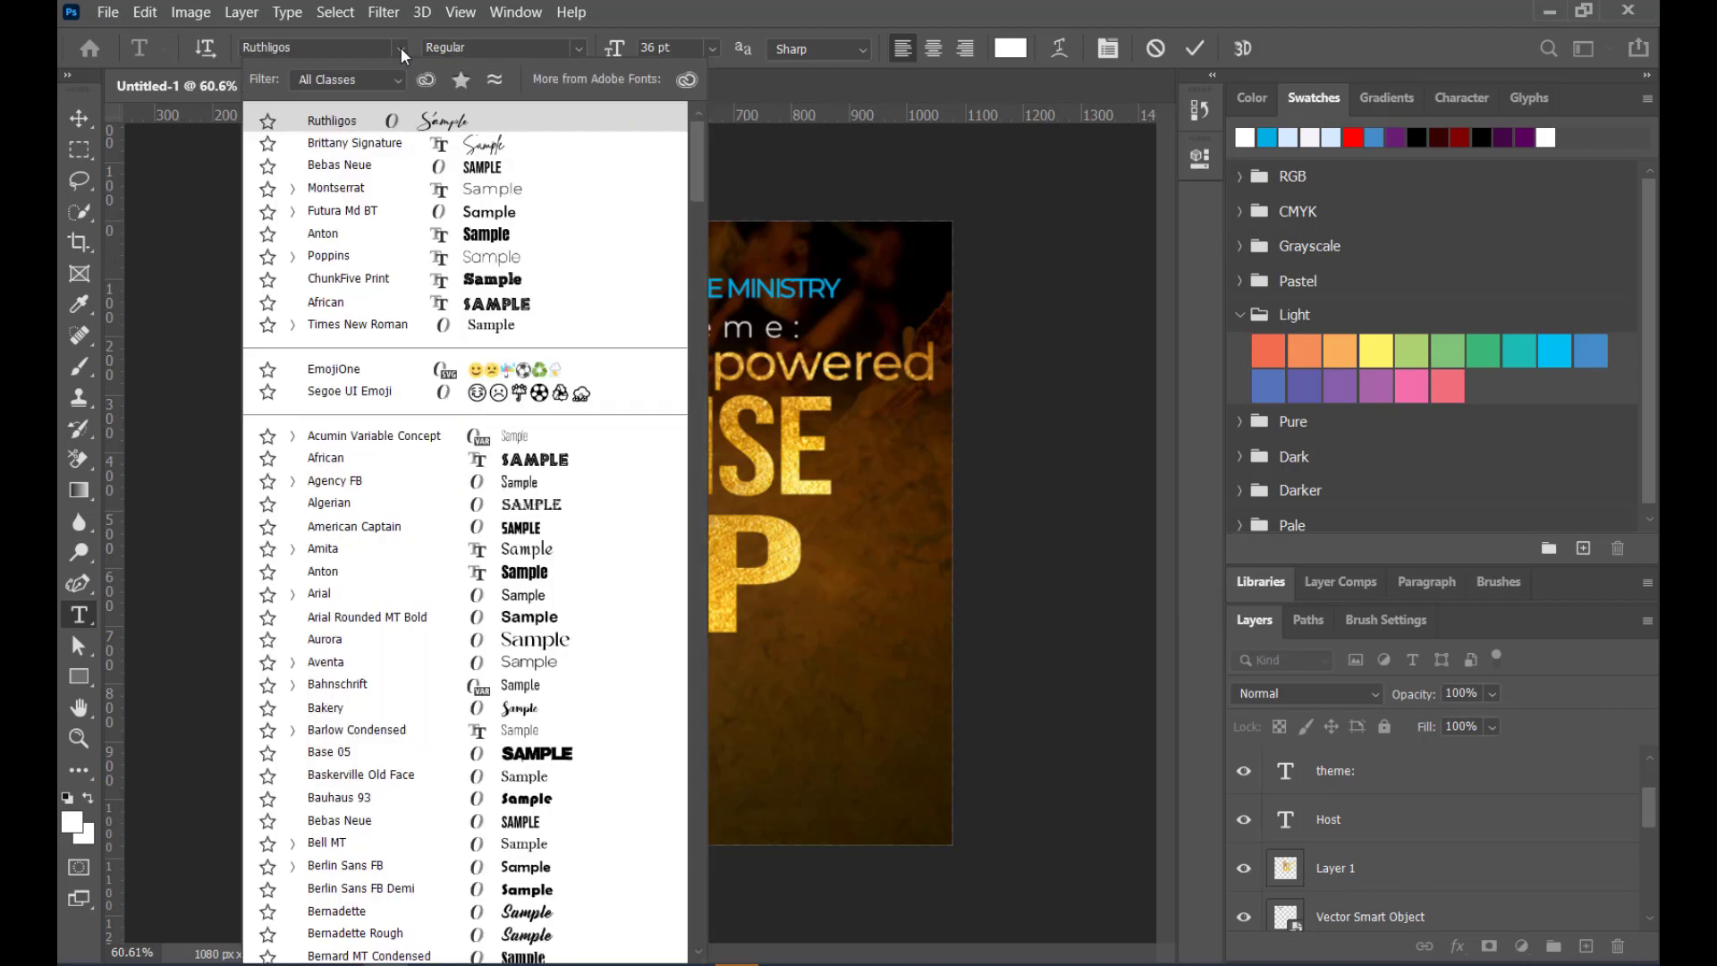
pyautogui.click(358, 189)
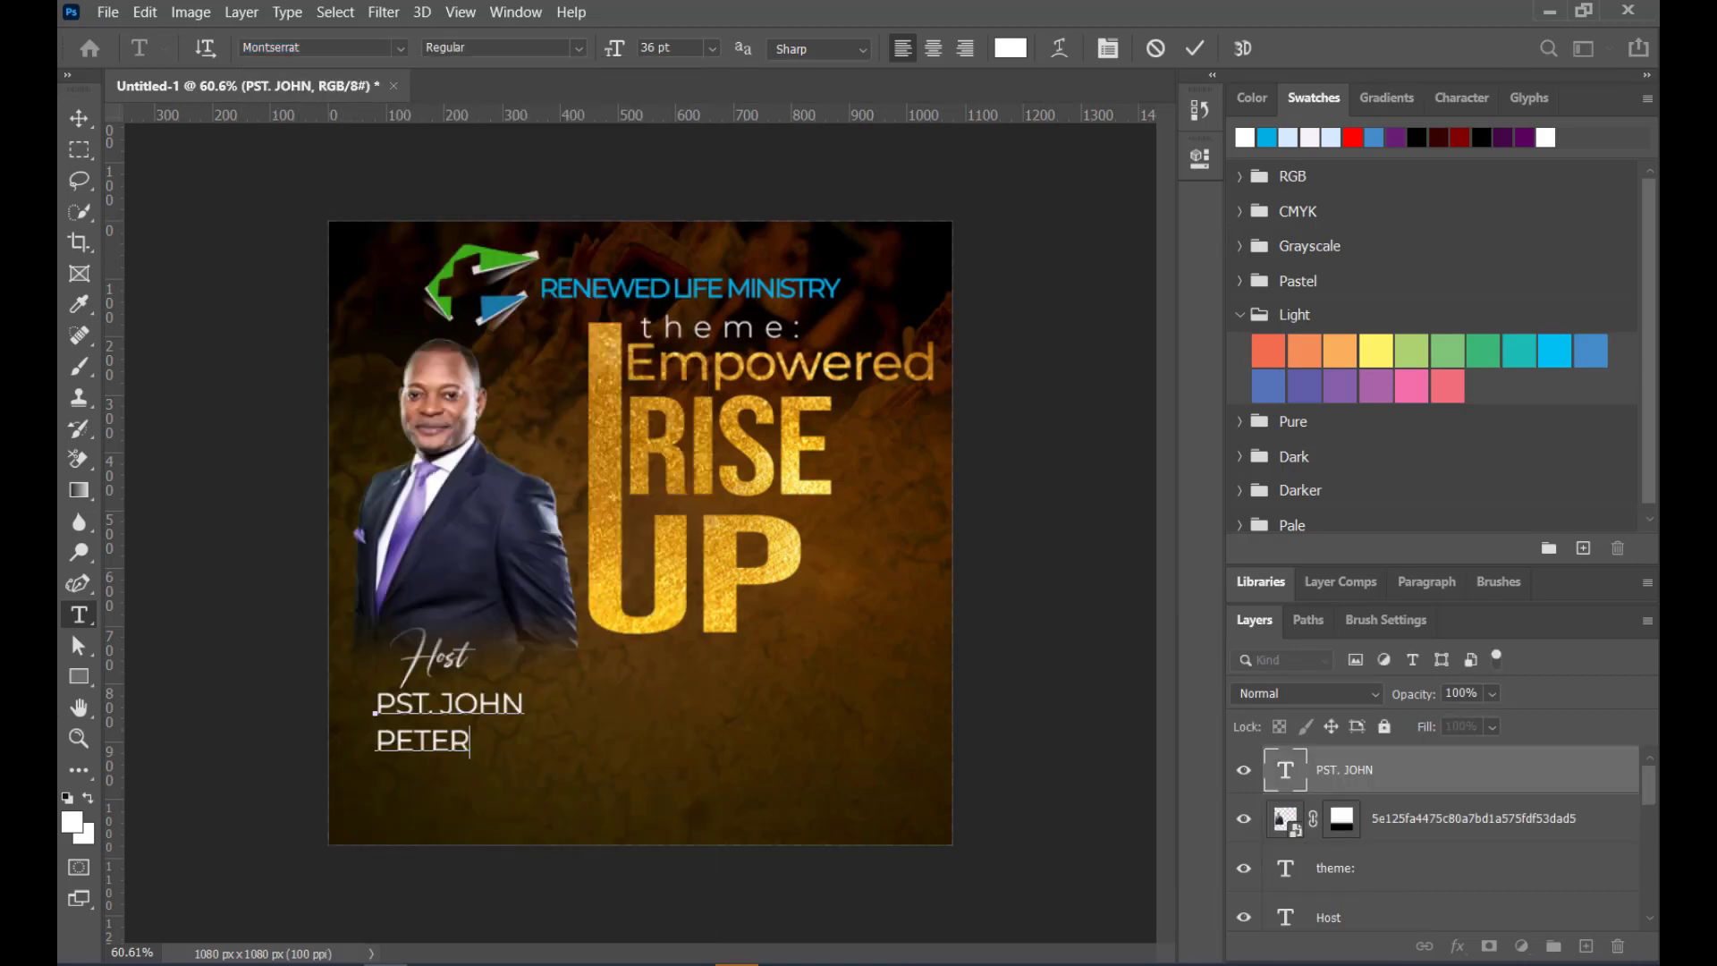
pyautogui.click(79, 114)
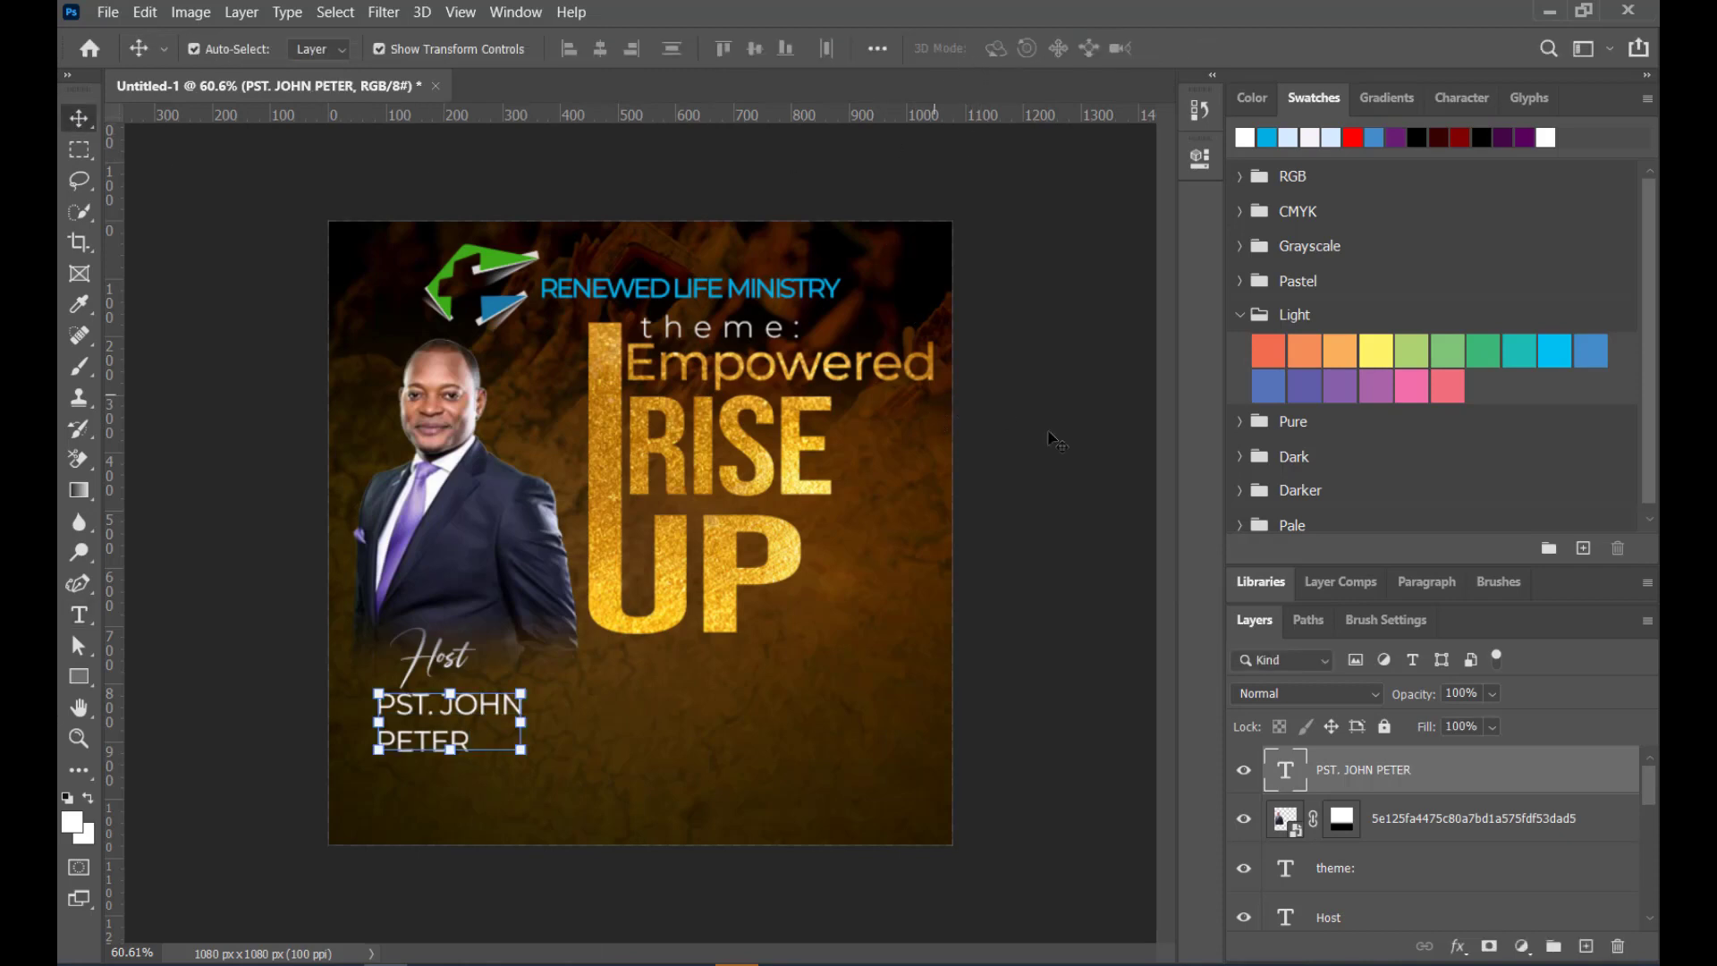
# Right-align the two-line pastor's name and move it back onto the poster beneath the "Host" text
pyautogui.click(1207, 154)
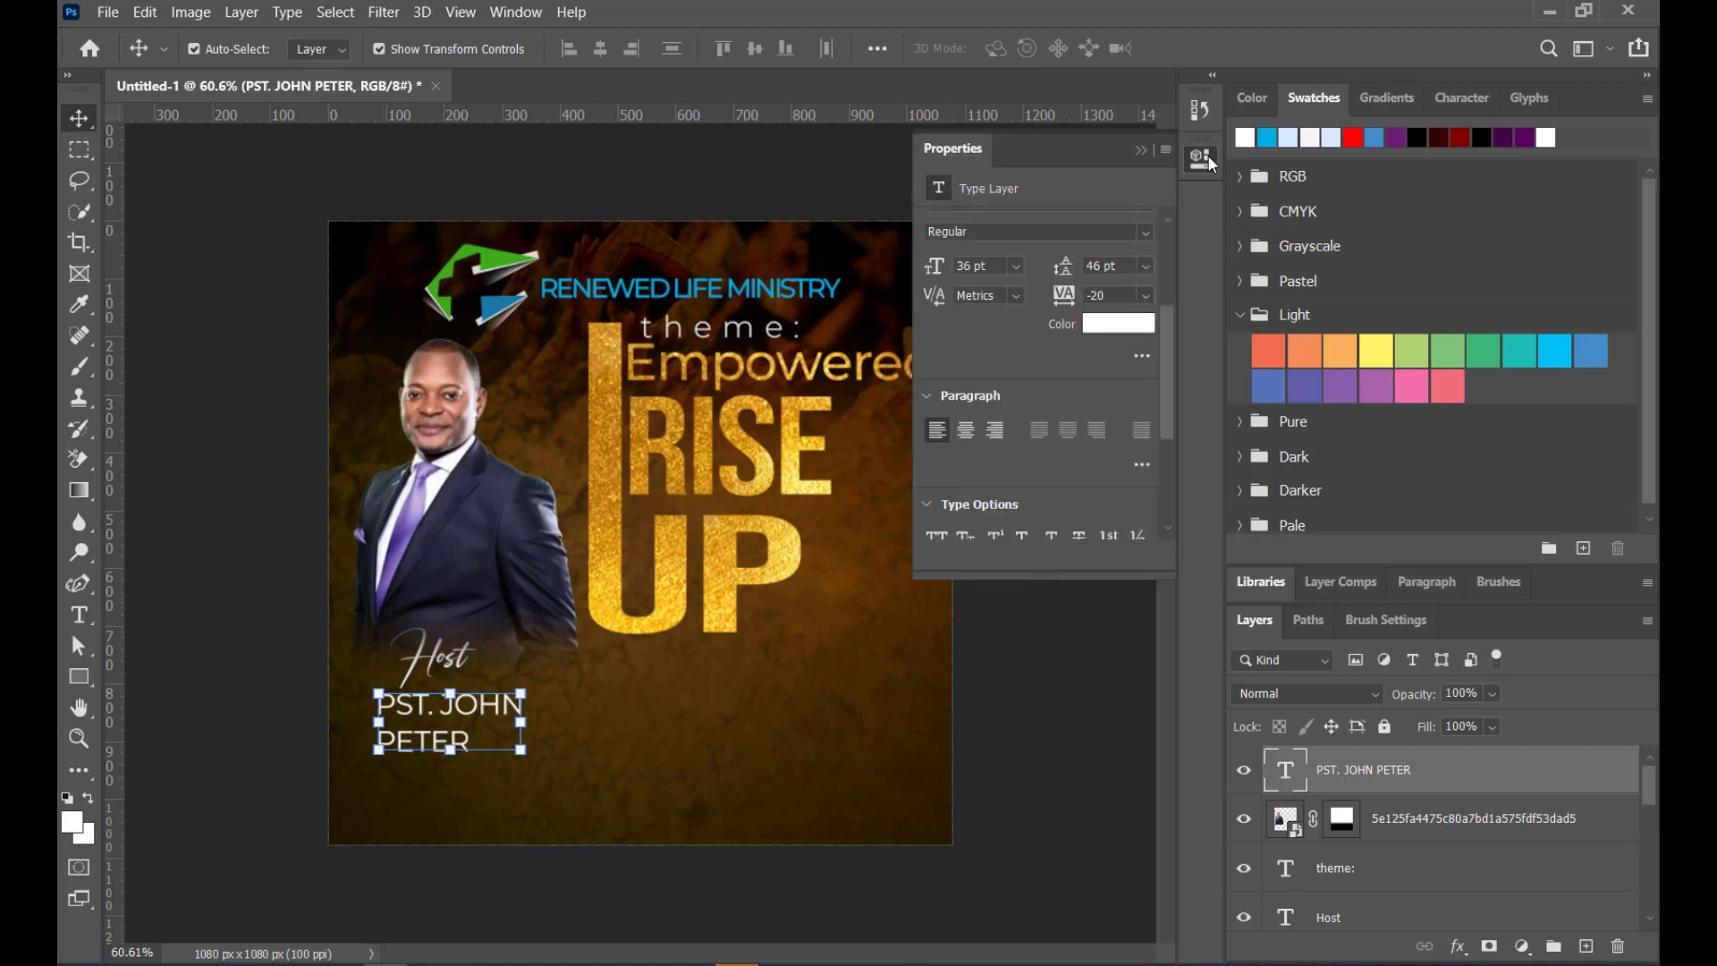
pyautogui.click(1005, 431)
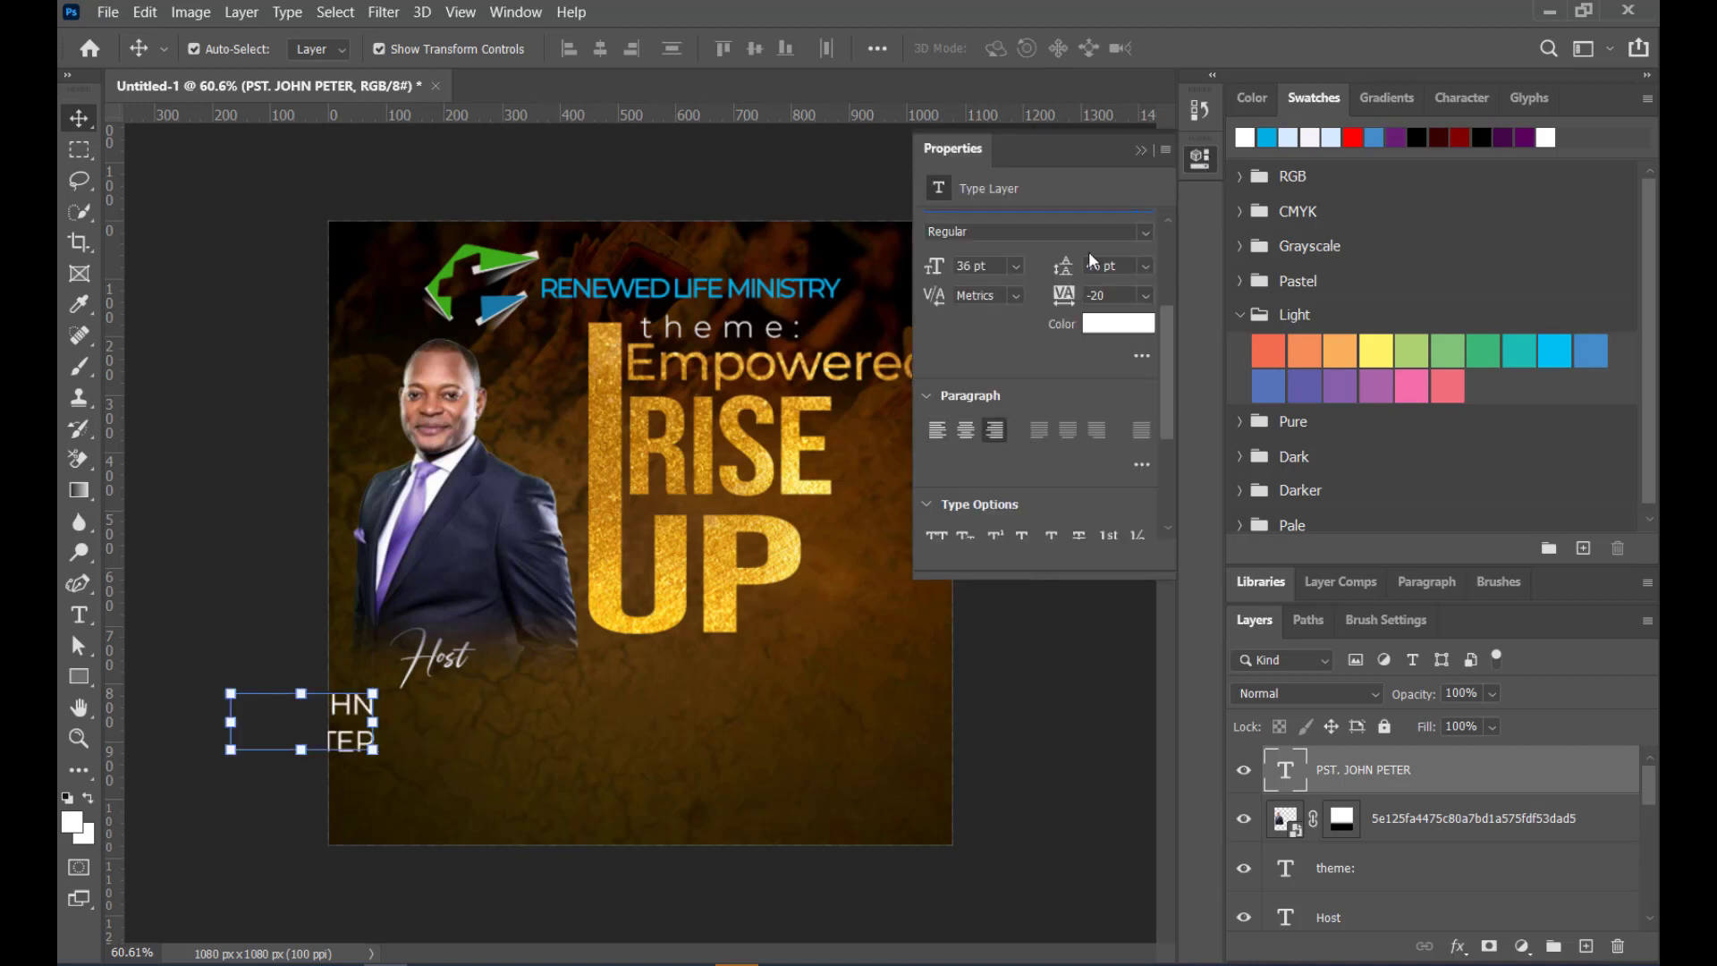
pyautogui.click(1142, 149)
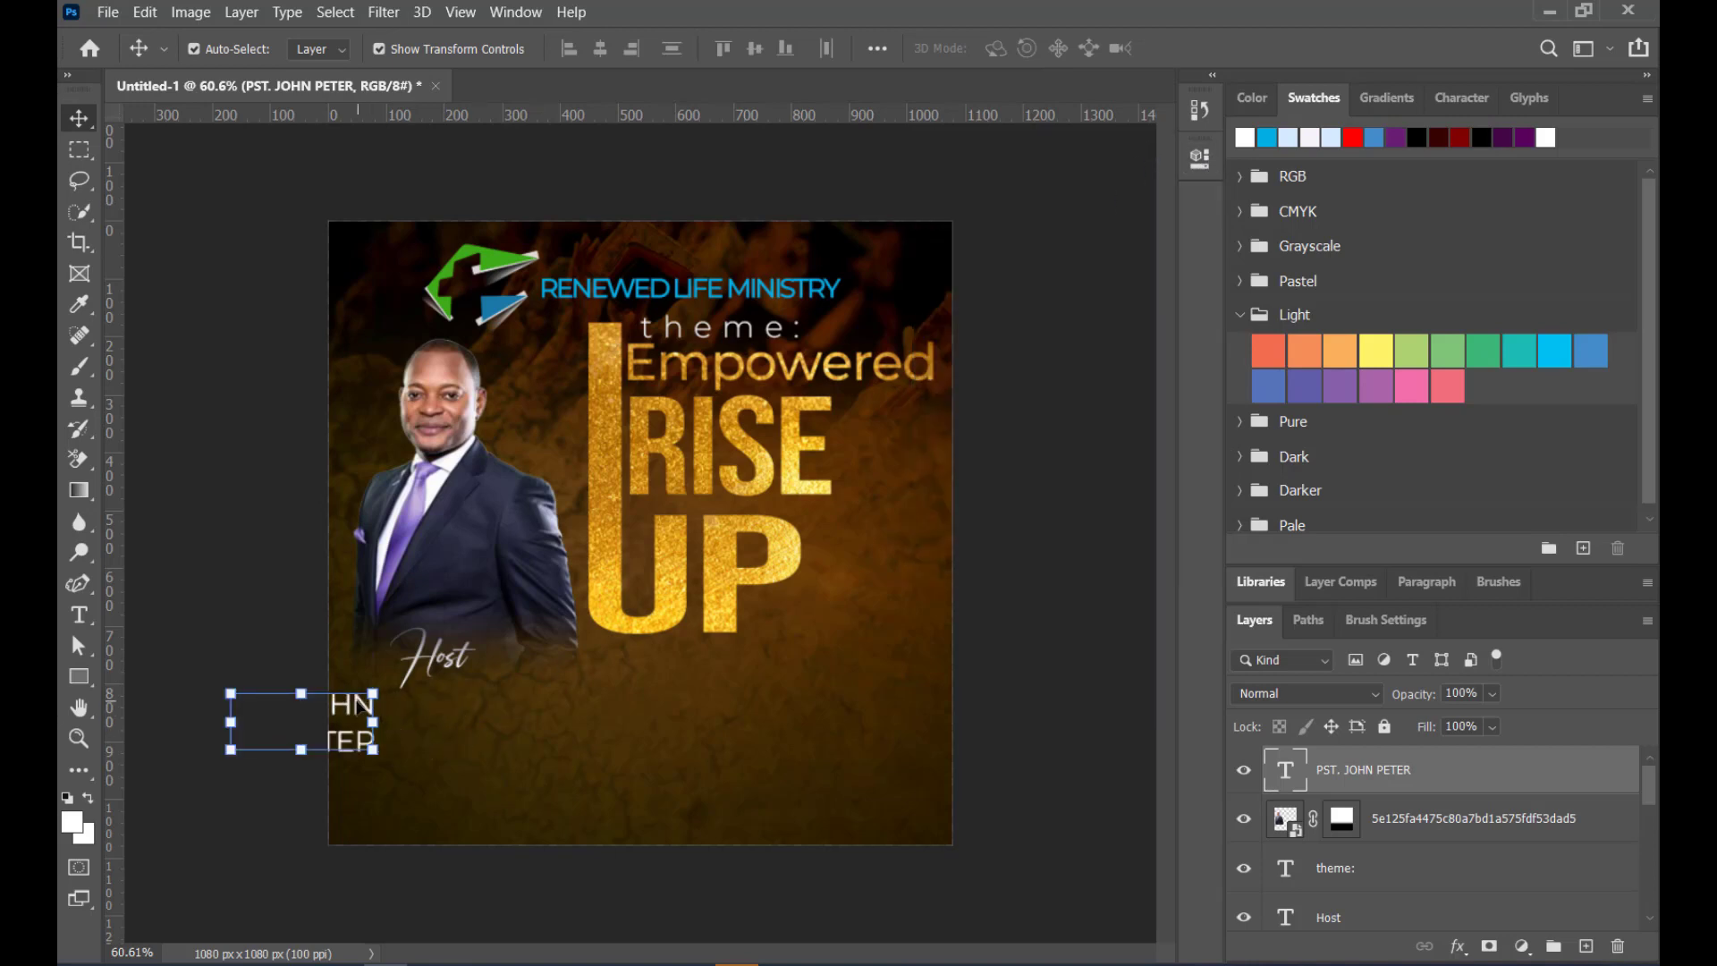
pyautogui.moveTo(358, 704); pyautogui.dragTo(480, 707)
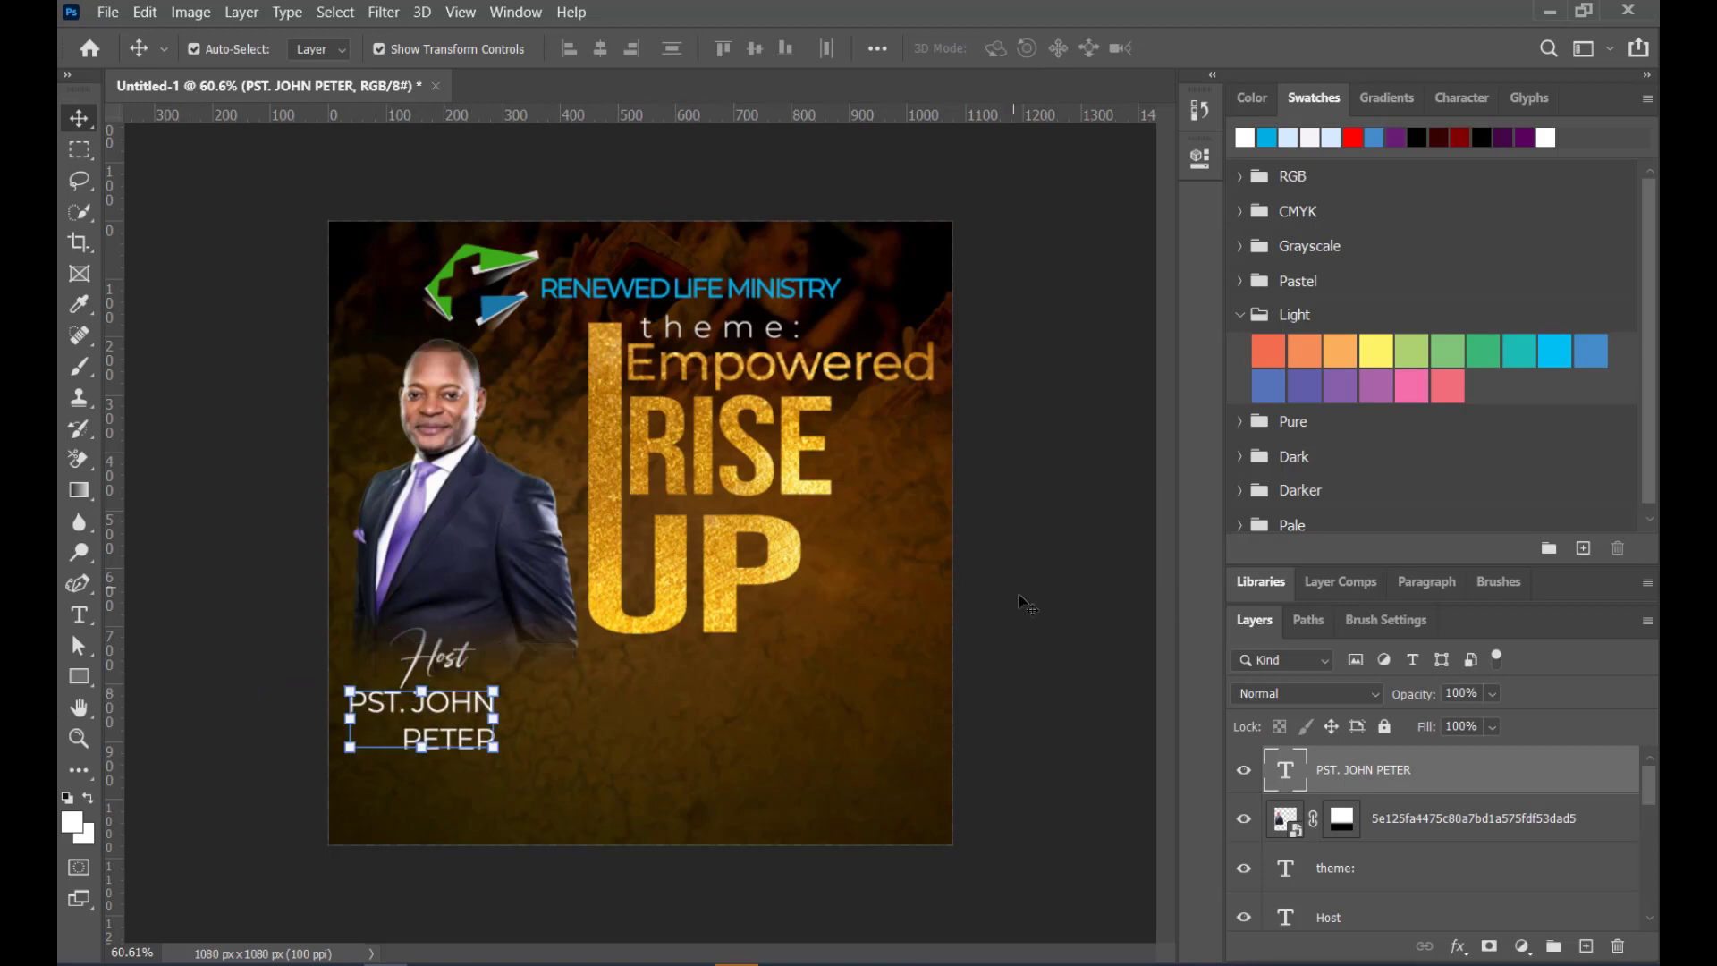
# Open the character properties of the pastor's name text
pyautogui.click(1202, 157)
pyautogui.scroll(1, 1086, 375)
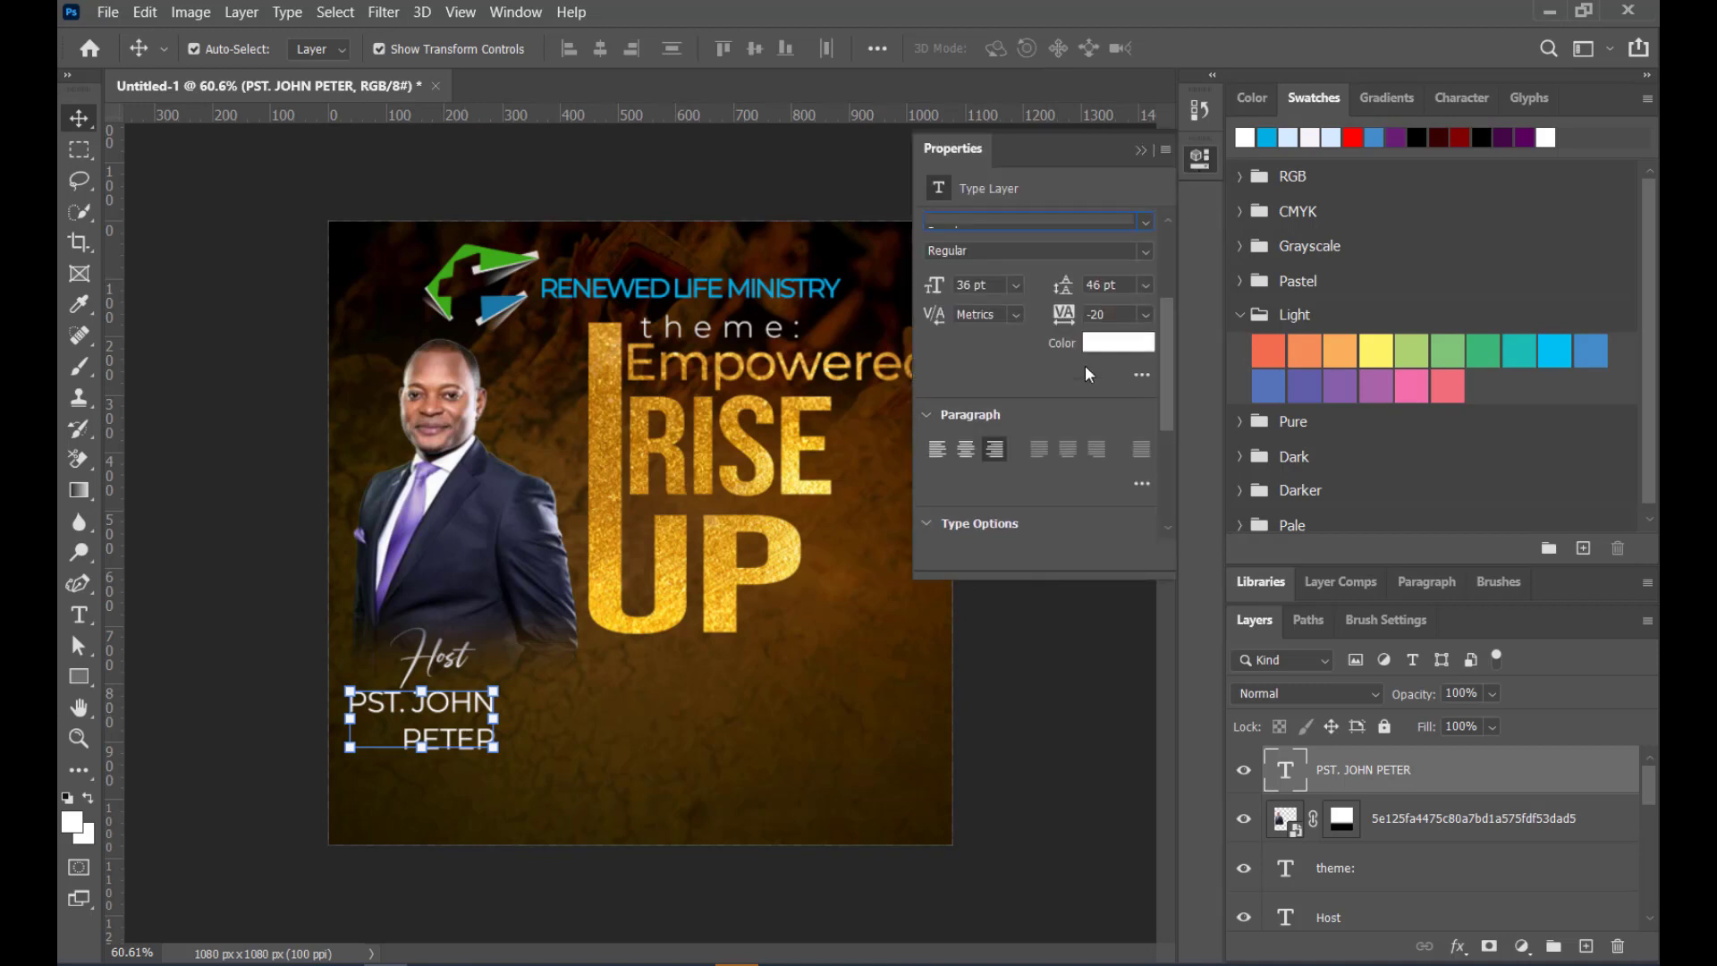
# Set the host's name text to 34 pt leading and the Montserrat SemiBold style
pyautogui.moveTo(1066, 291); pyautogui.dragTo(1056, 291)
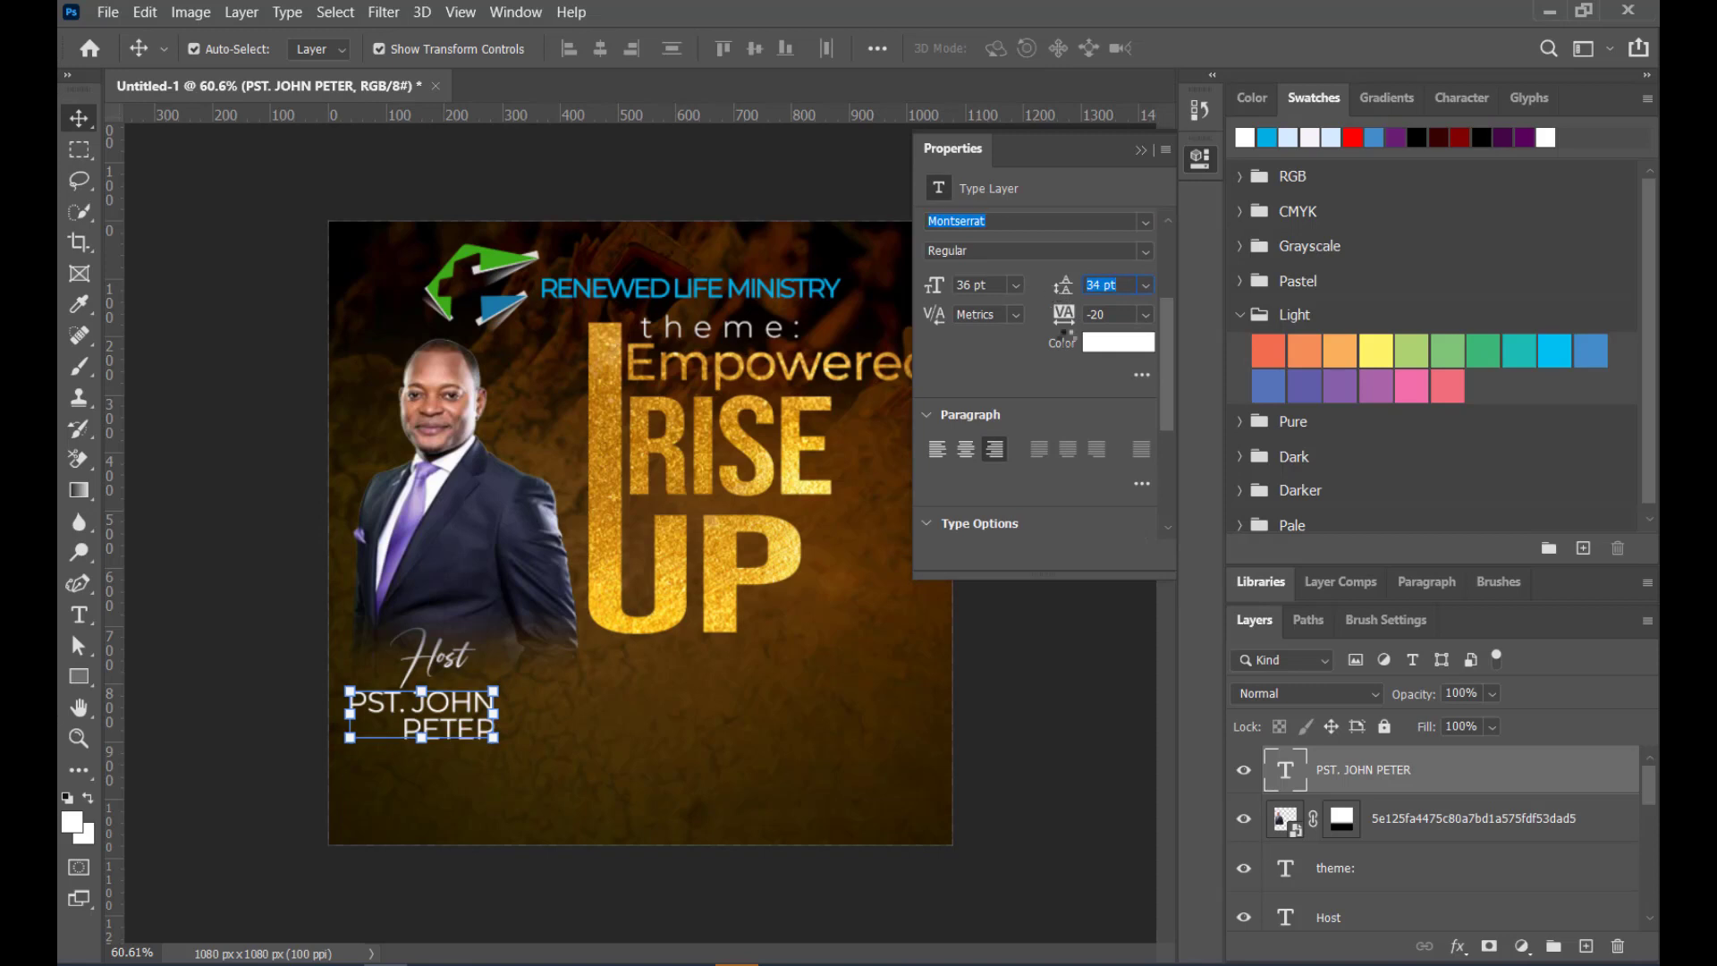
pyautogui.click(1135, 251)
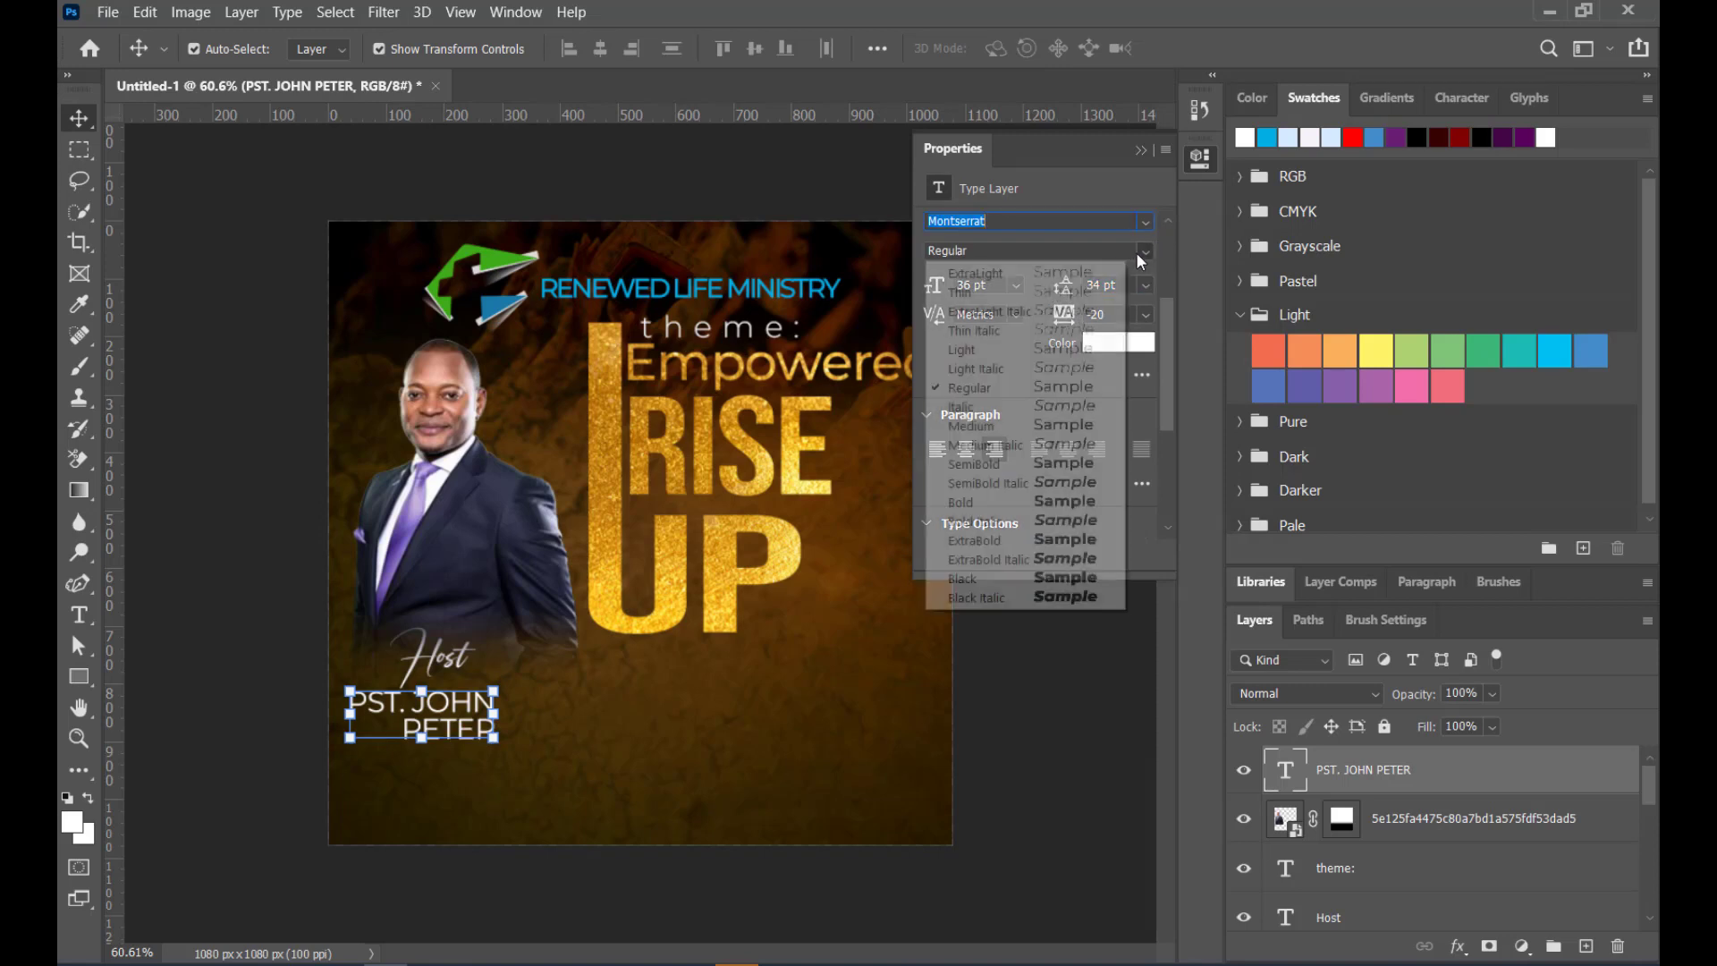
pyautogui.click(981, 464)
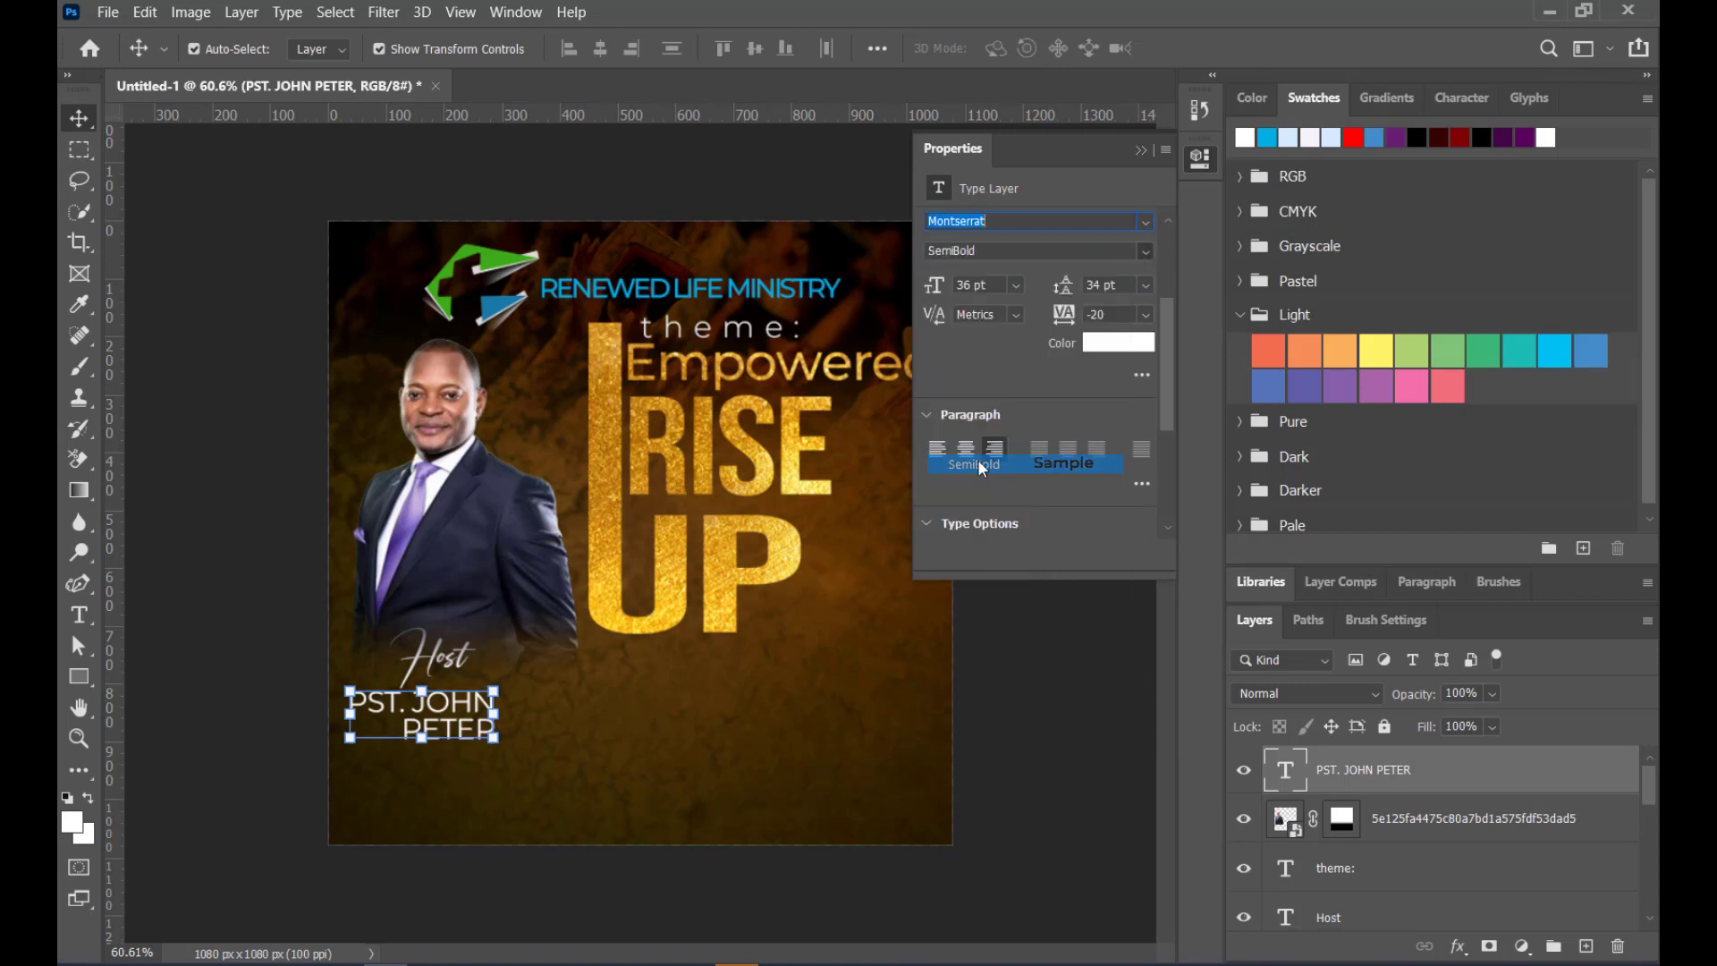
pyautogui.click(1141, 150)
pyautogui.click(1105, 575)
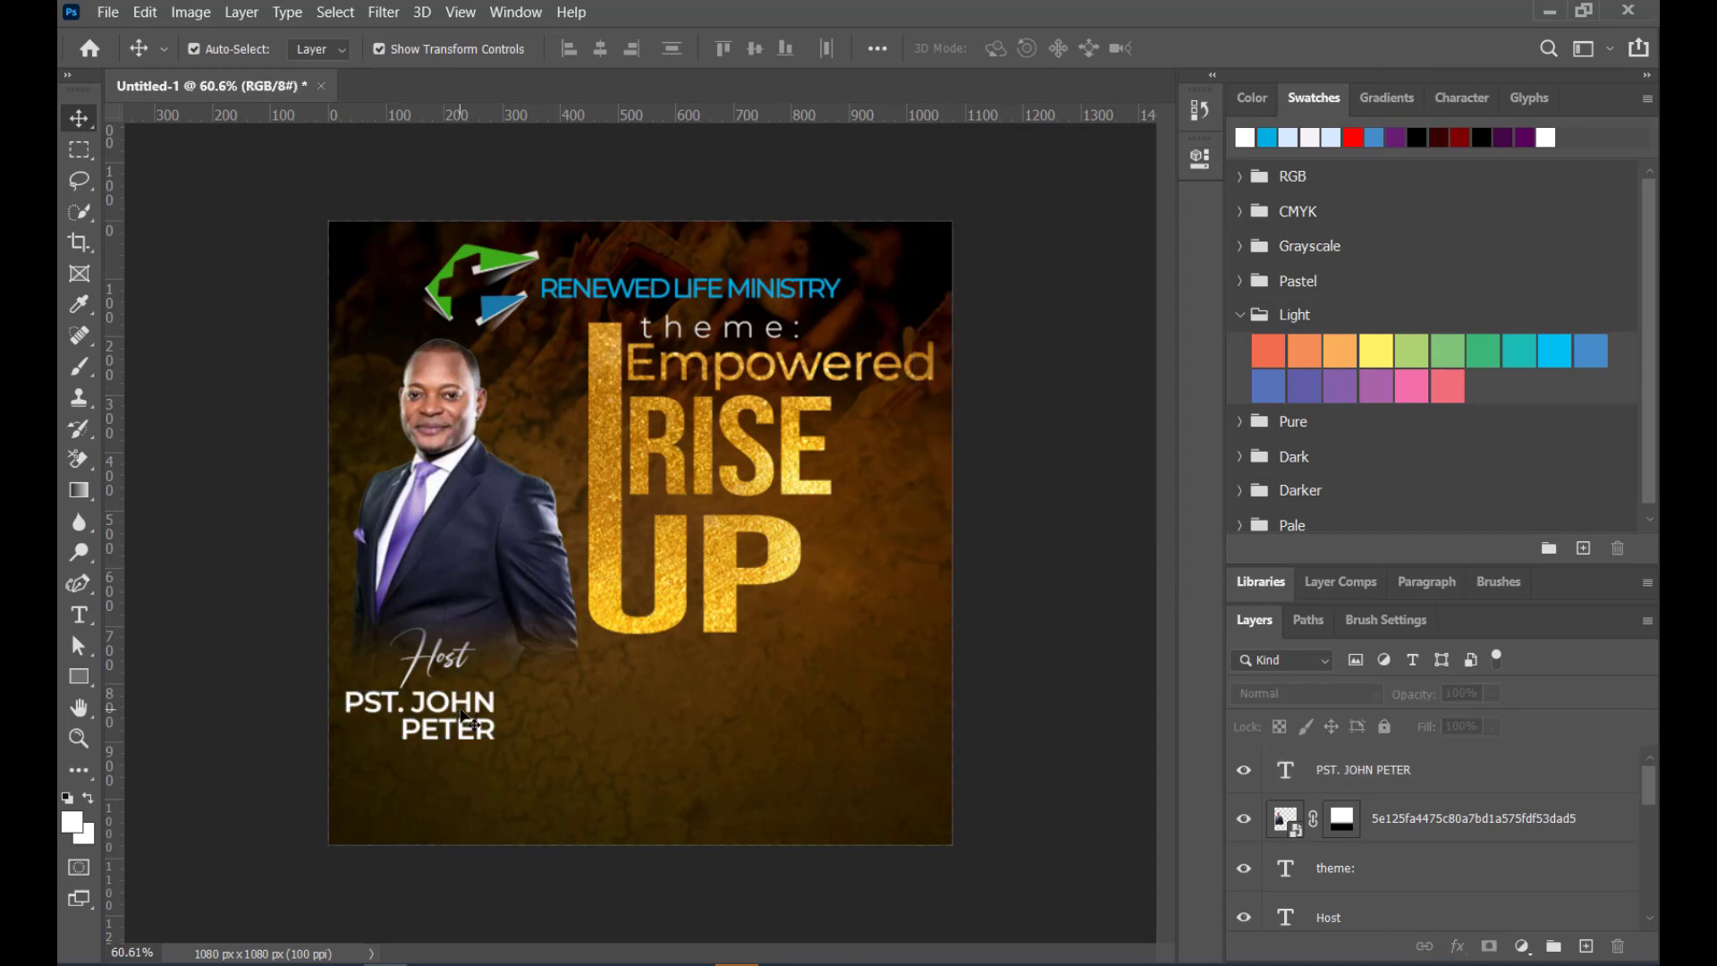
# Nudge the host's name slightly up and to the right beneath the Host text
pyautogui.moveTo(470, 702); pyautogui.dragTo(482, 697)
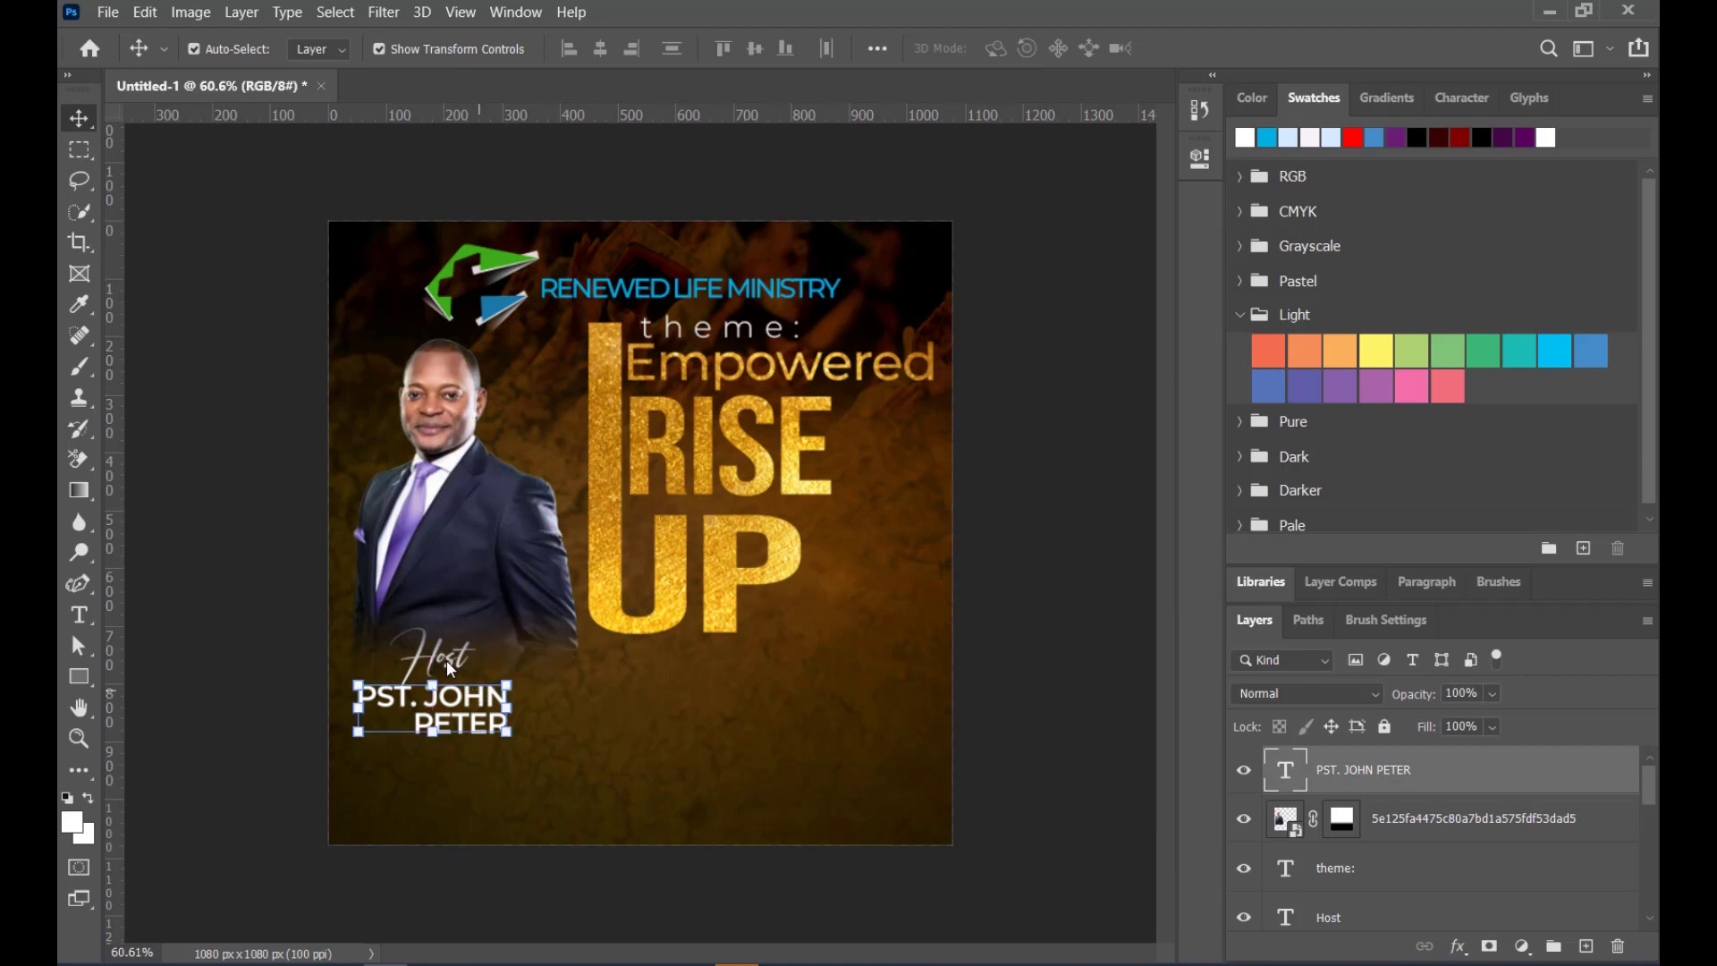
pyautogui.hotkey('ctrl', 't')
pyautogui.moveTo(469, 627); pyautogui.dragTo(465, 625)
pyautogui.hotkey('ctrl', 'z')
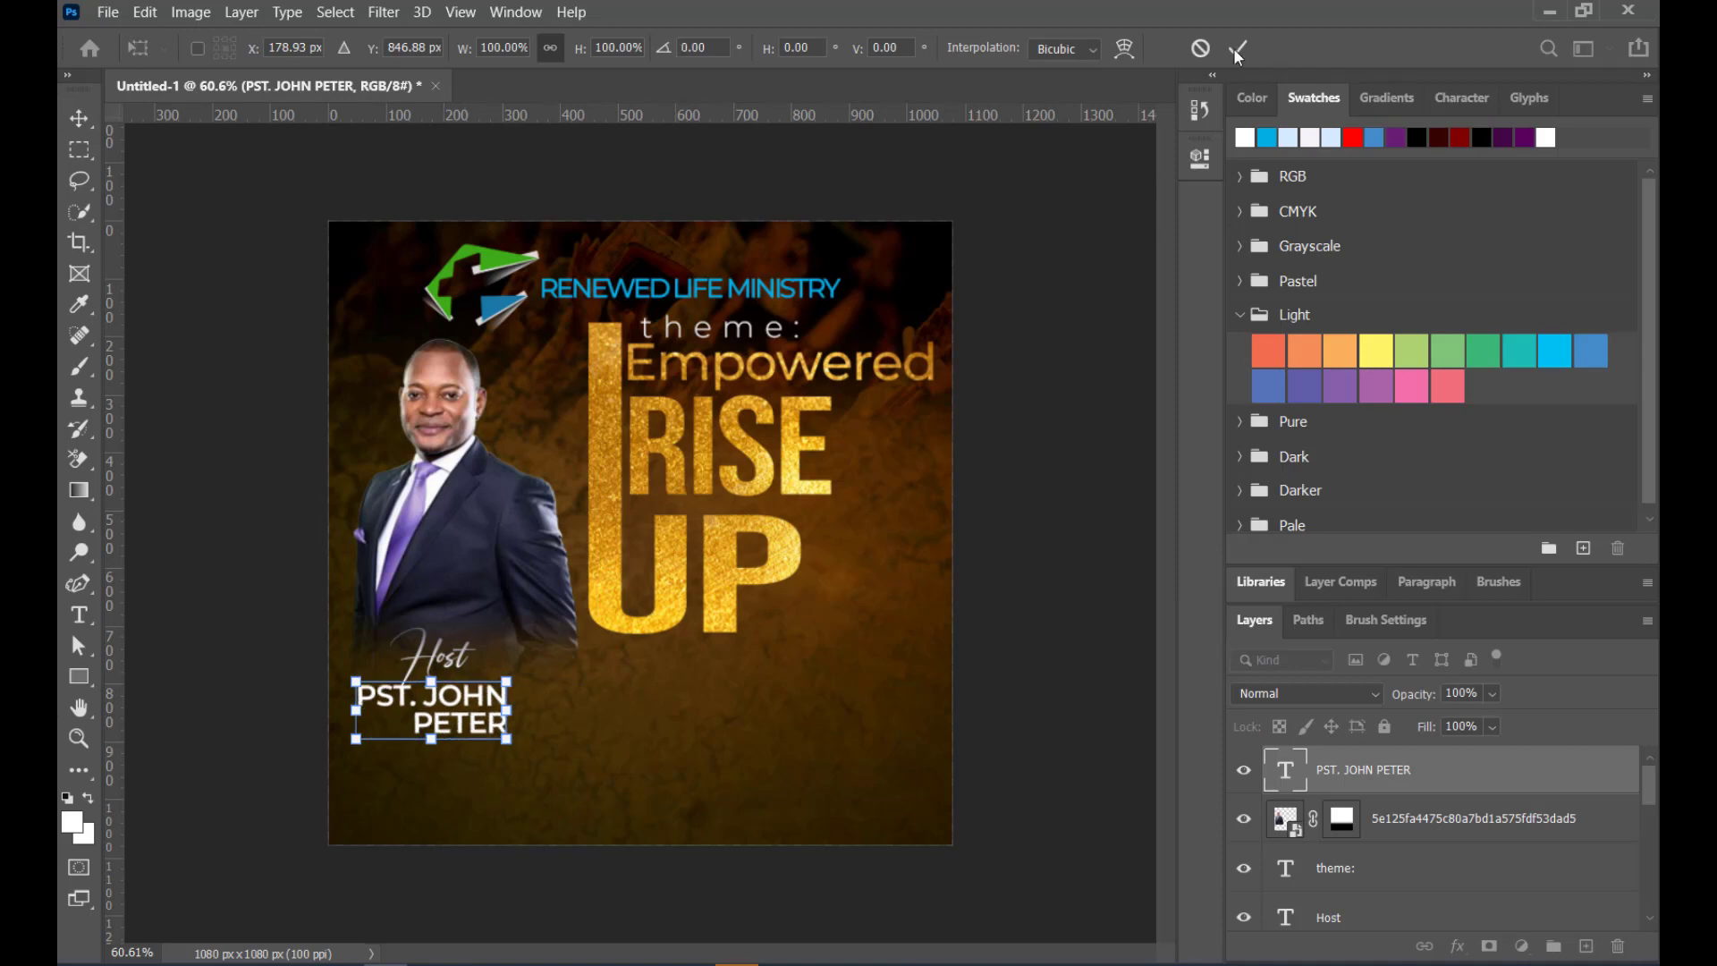
pyautogui.click(1238, 49)
pyautogui.click(456, 659)
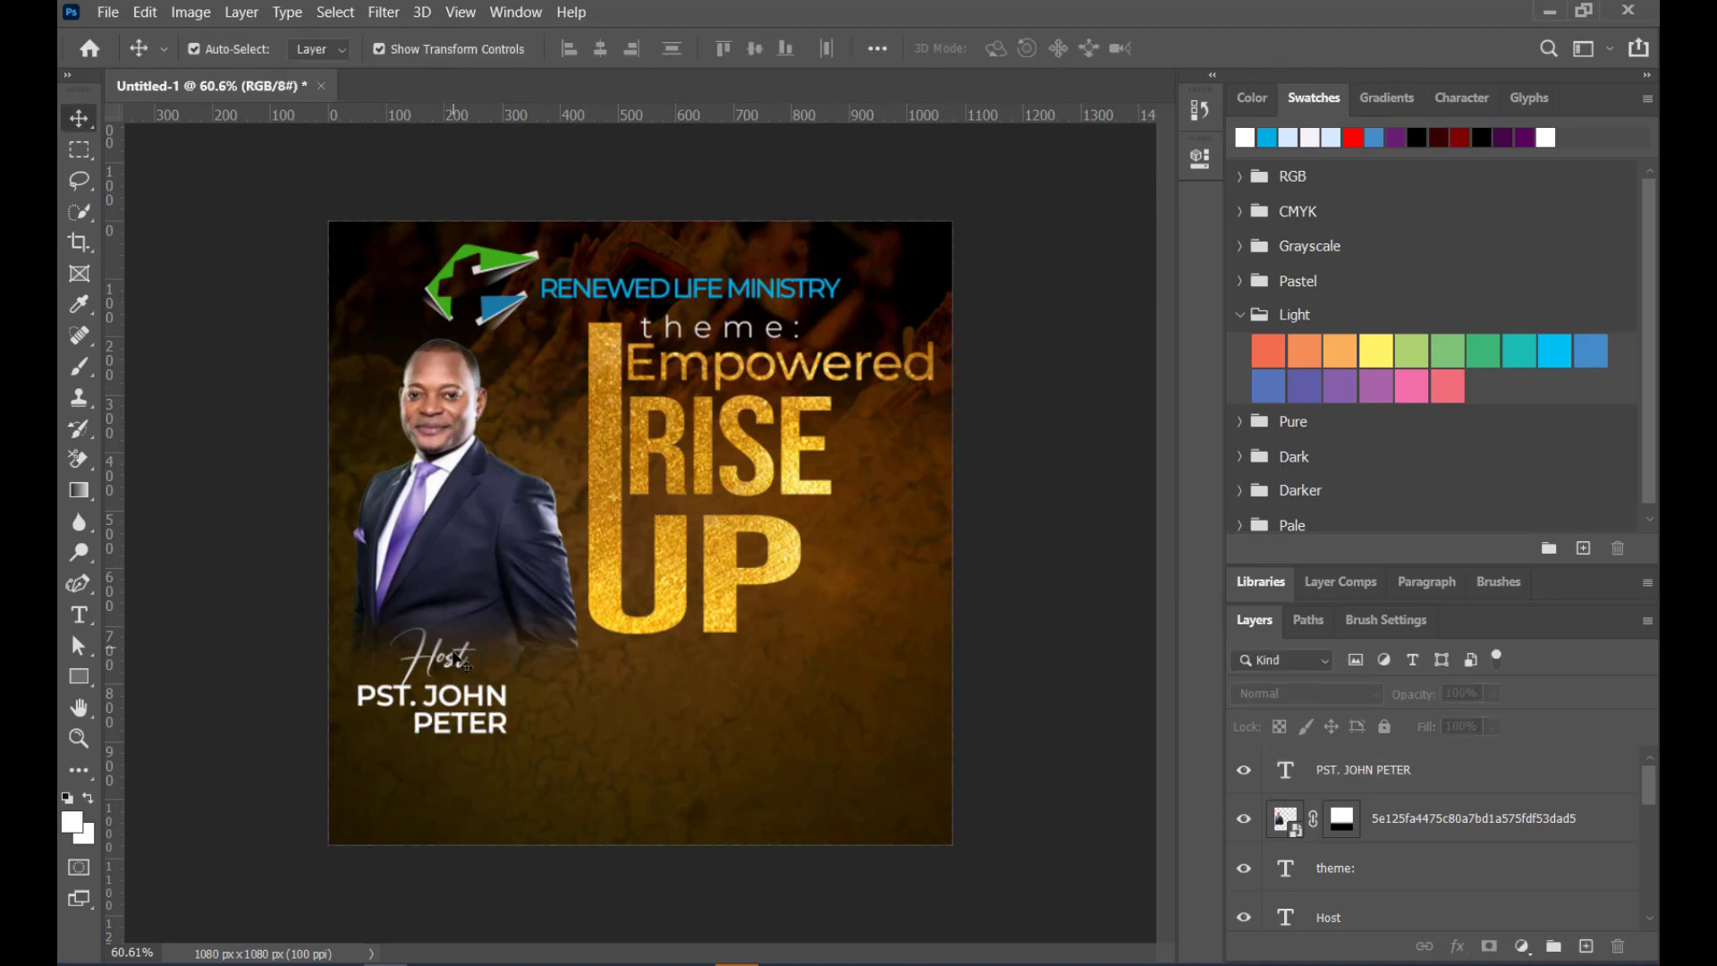
pyautogui.click(456, 651)
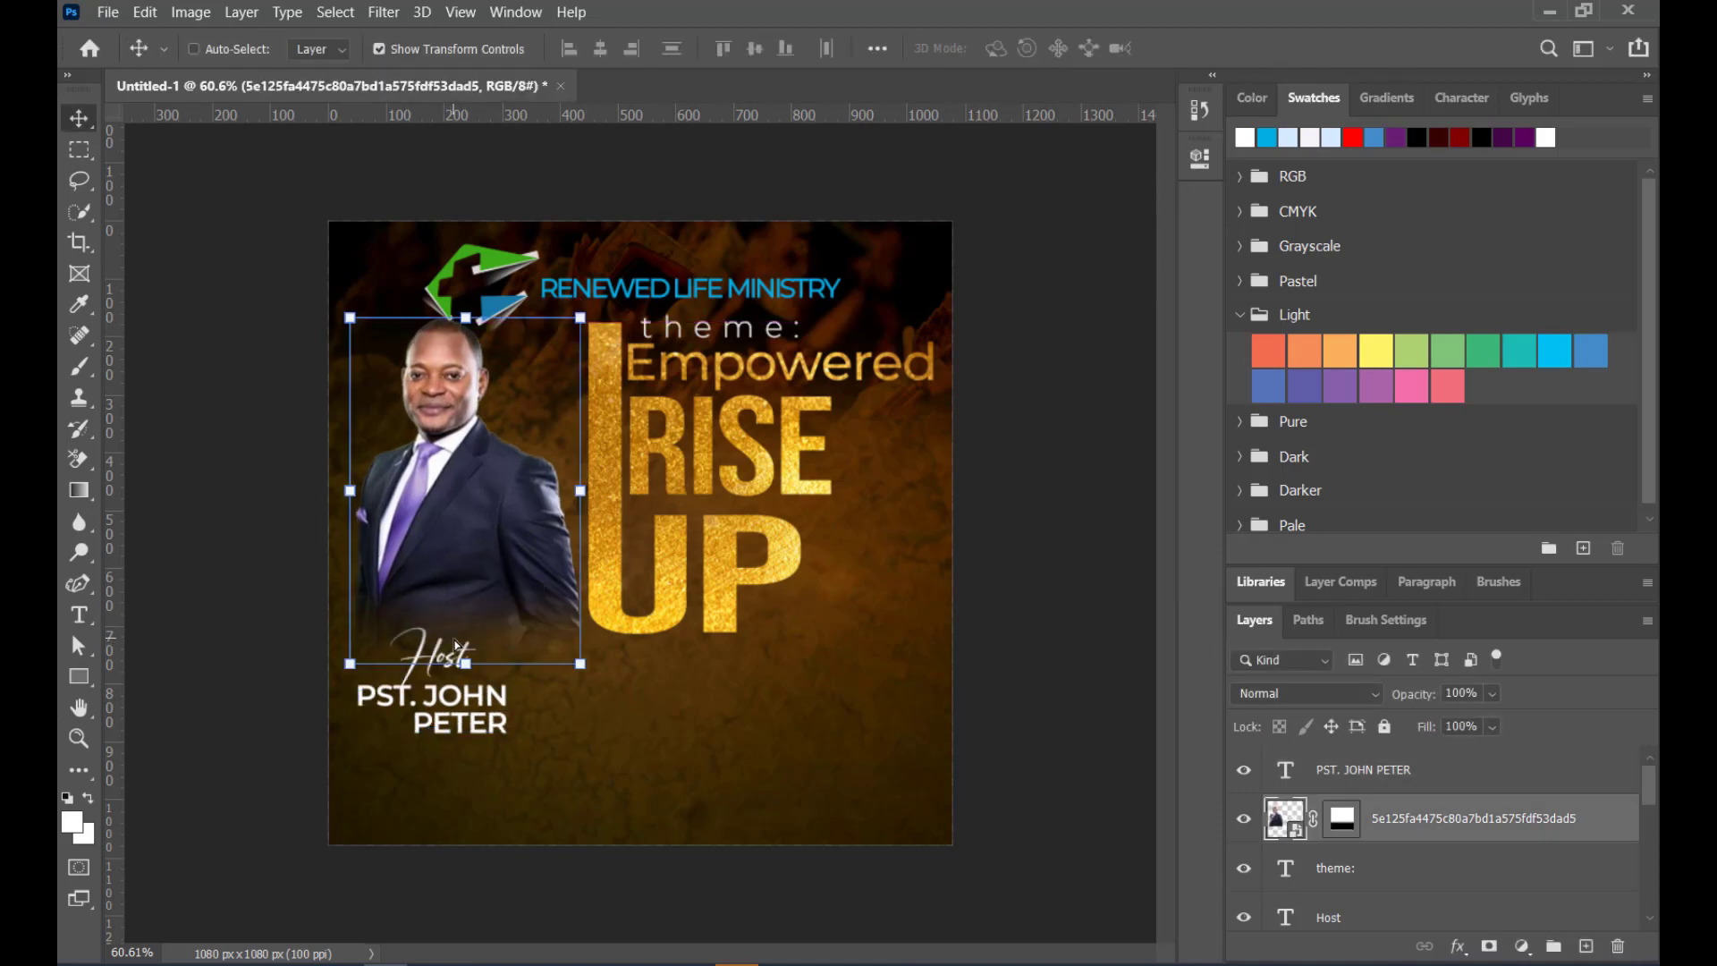
pyautogui.moveTo(455, 643); pyautogui.dragTo(450, 665)
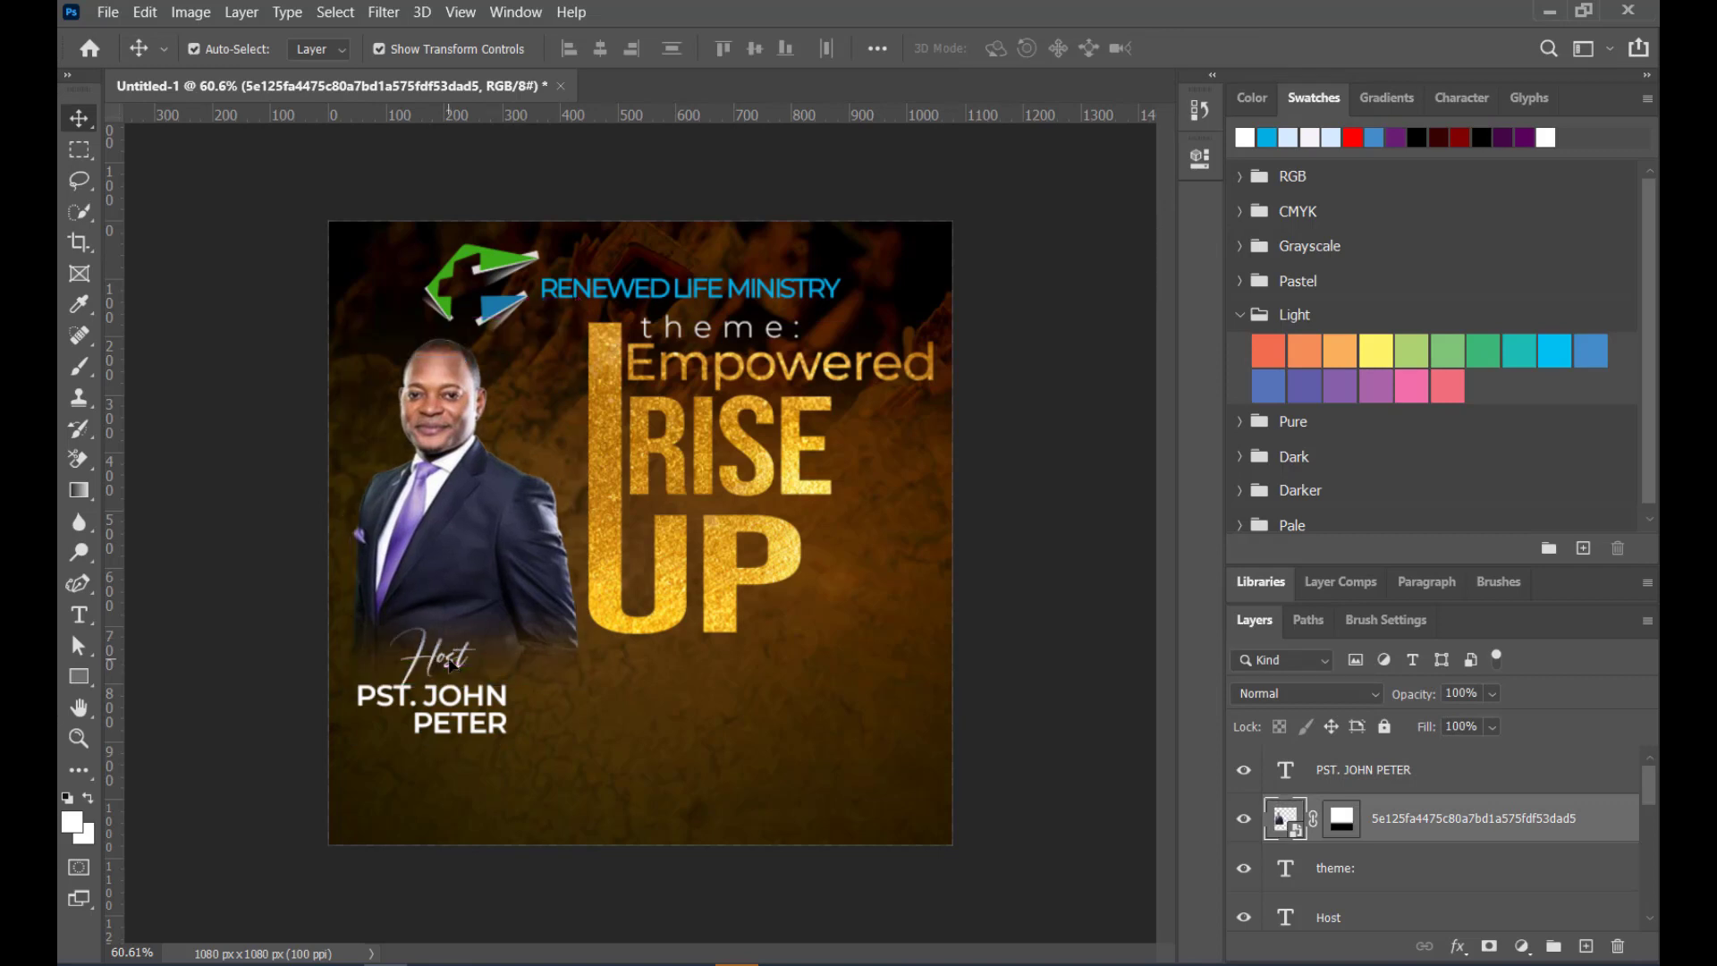
pyautogui.click(451, 665)
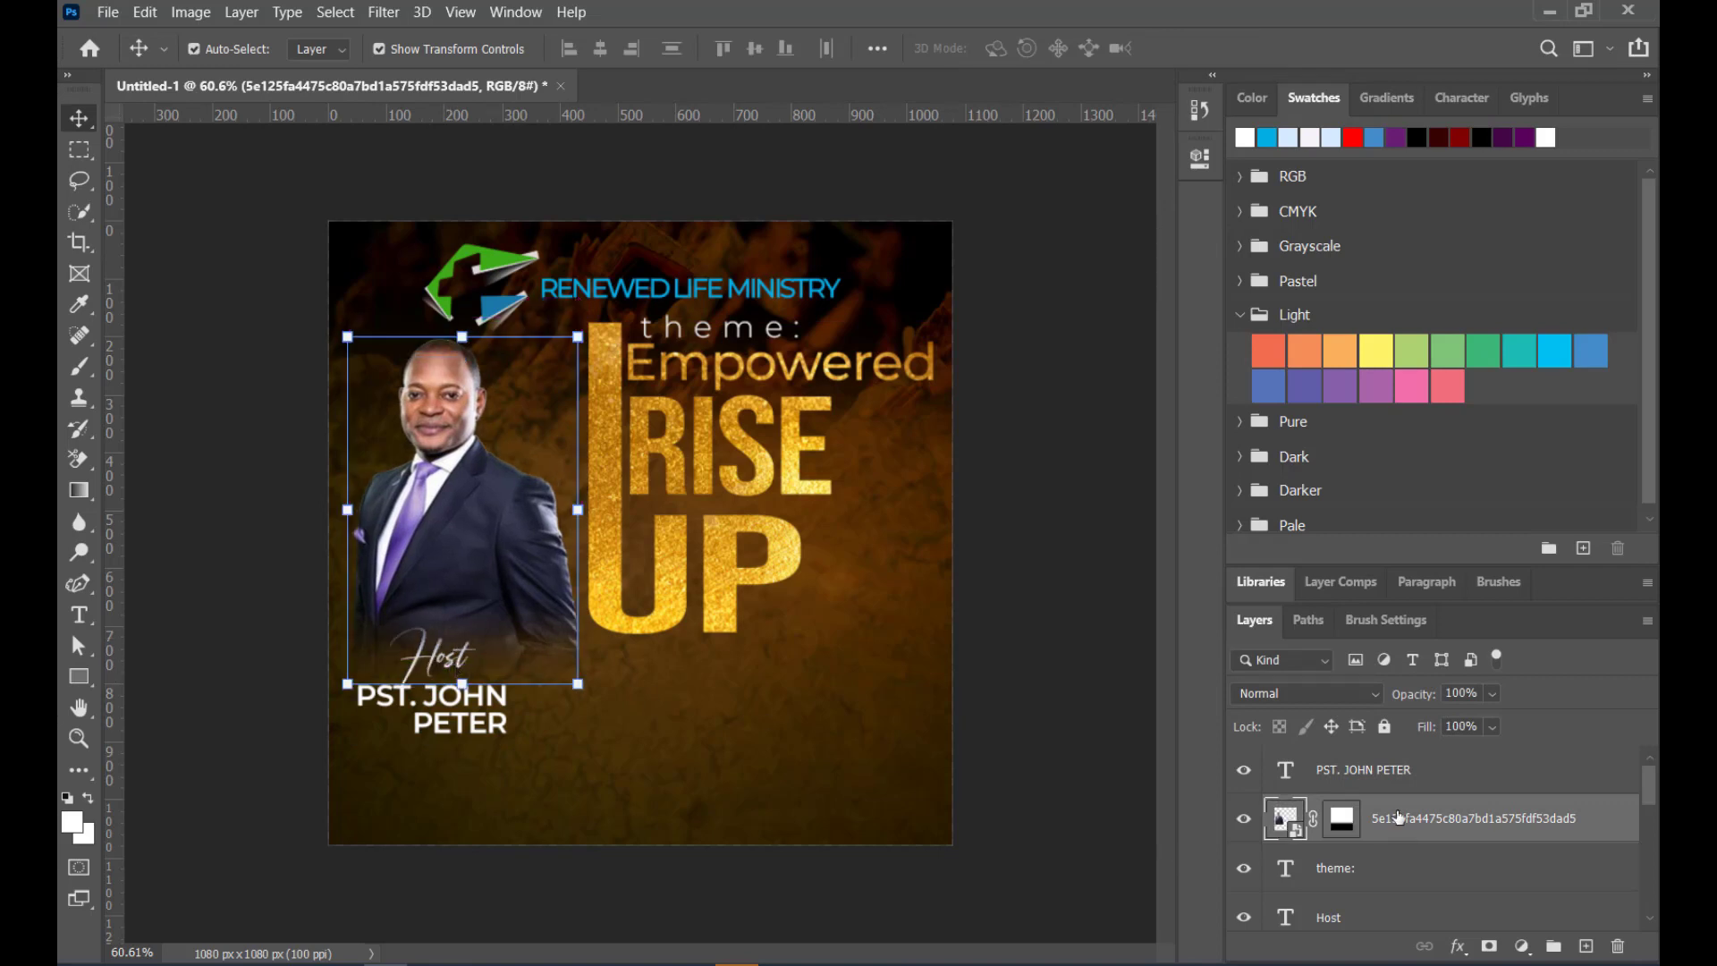
# Bring the Host layer to the top of the layer stack, then raise both captions with Host flush to the name's right edge
pyautogui.moveTo(1339, 918); pyautogui.dragTo(1354, 753)
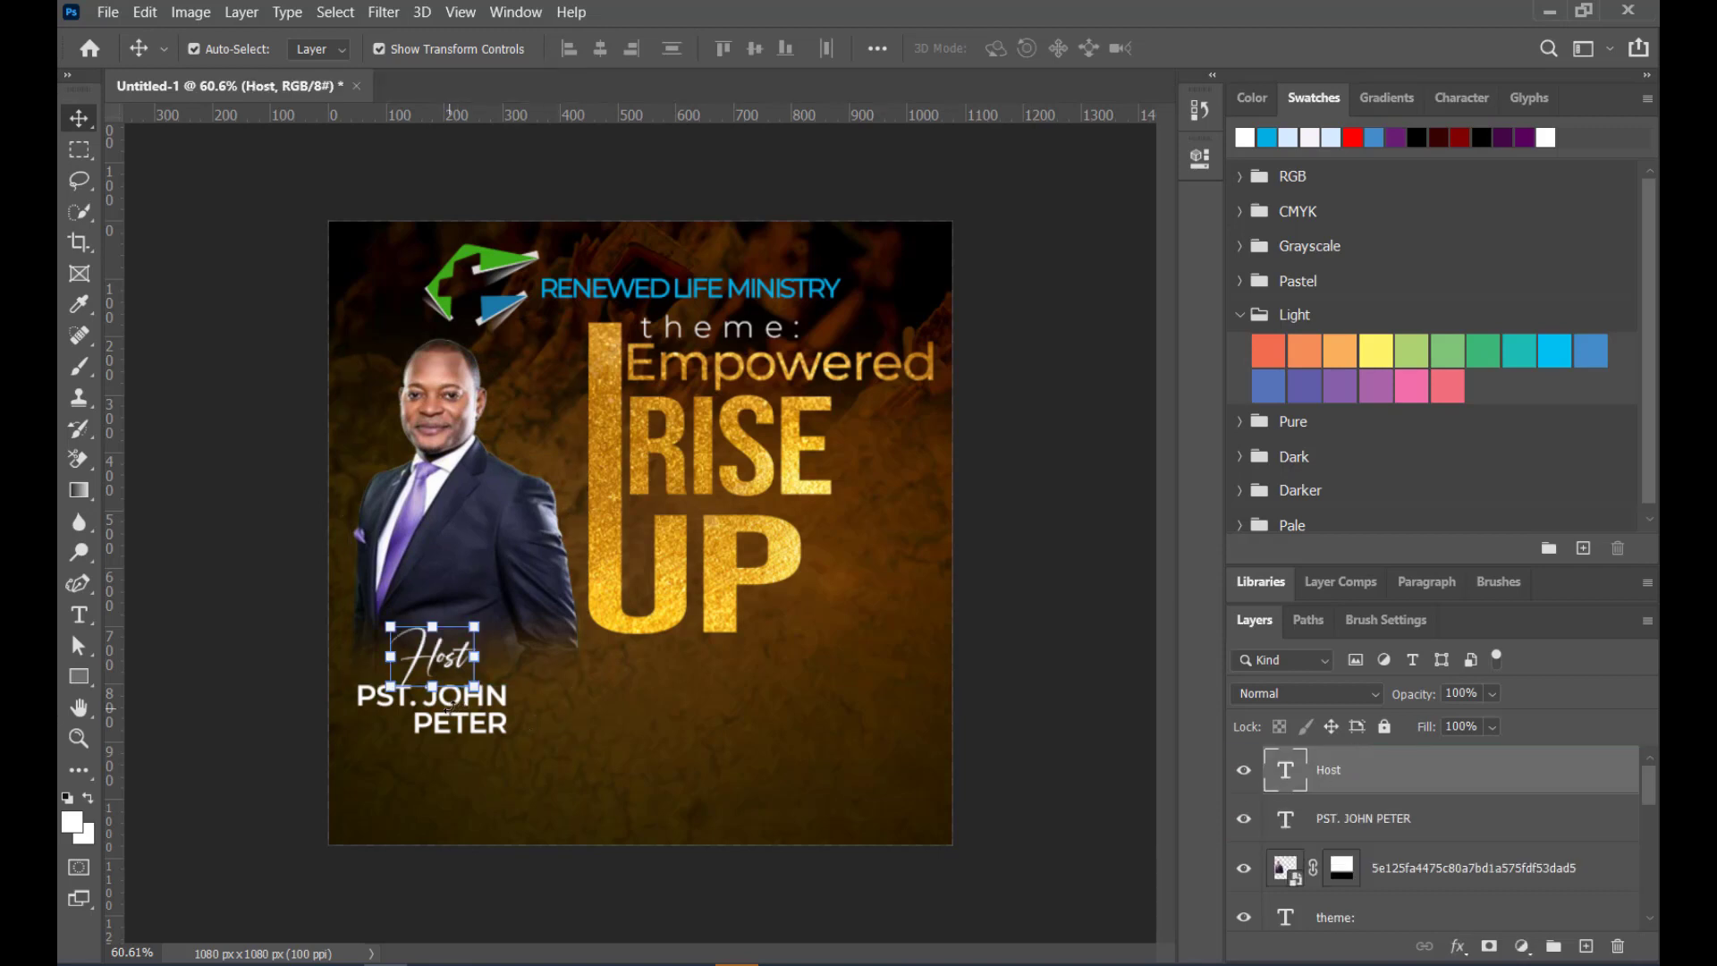
pyautogui.moveTo(439, 661); pyautogui.dragTo(458, 633)
pyautogui.moveTo(449, 697); pyautogui.dragTo(497, 641)
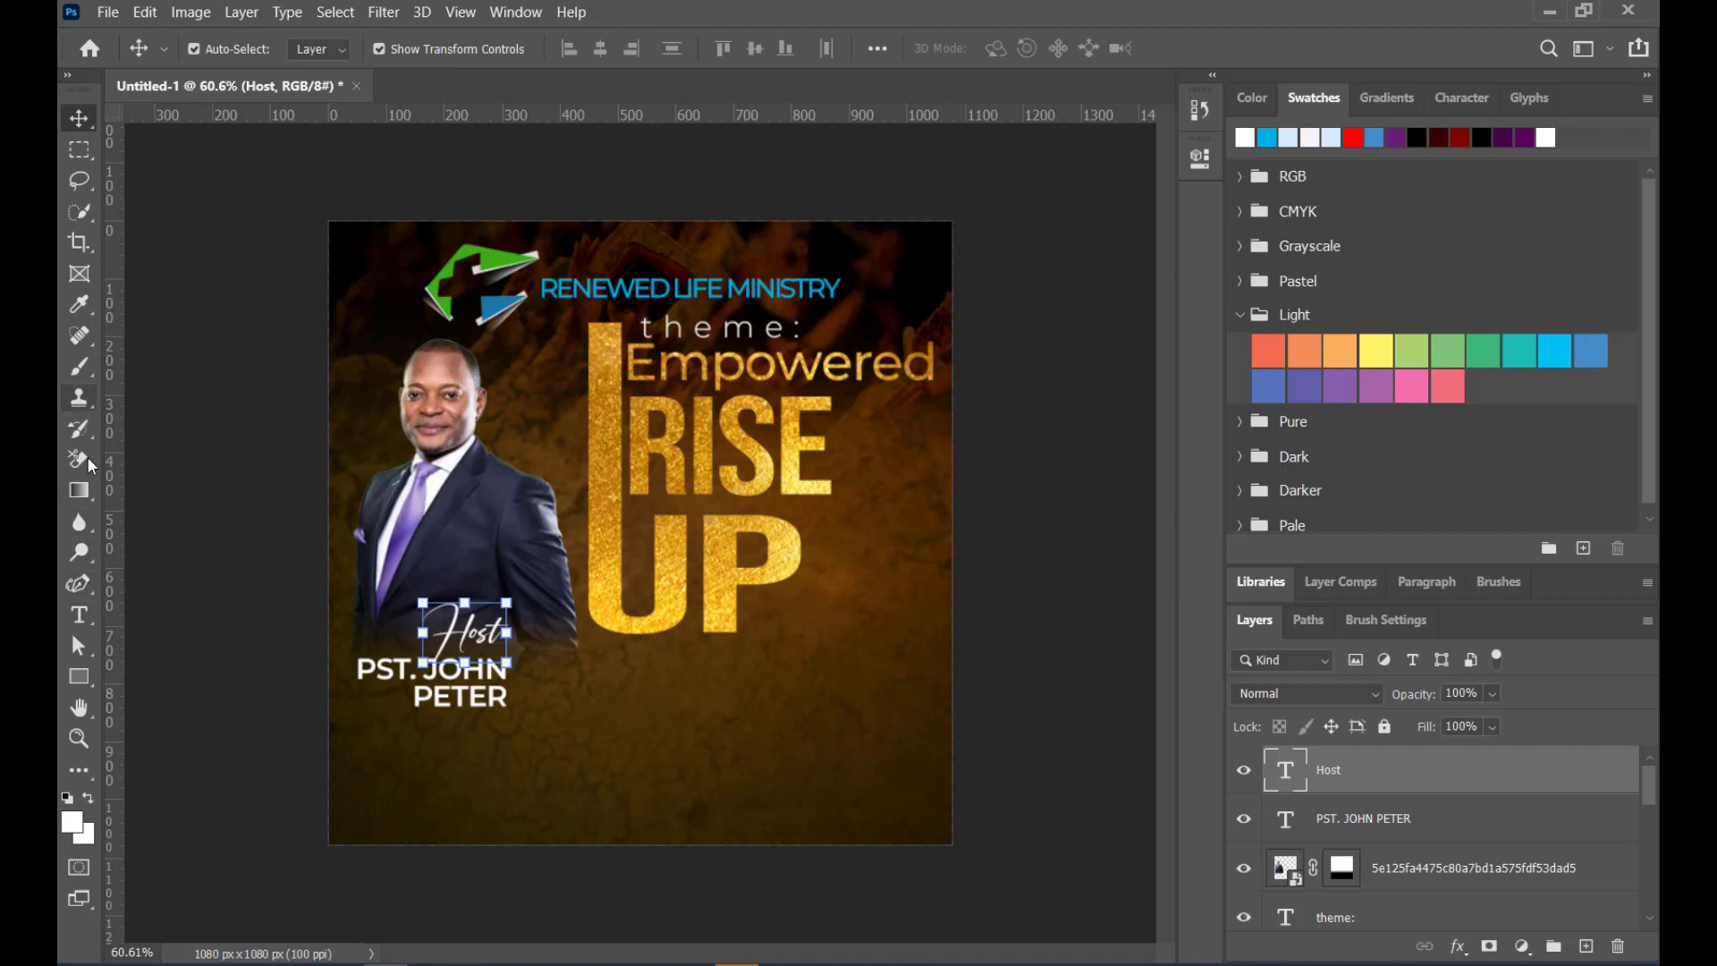
pyautogui.click(185, 461)
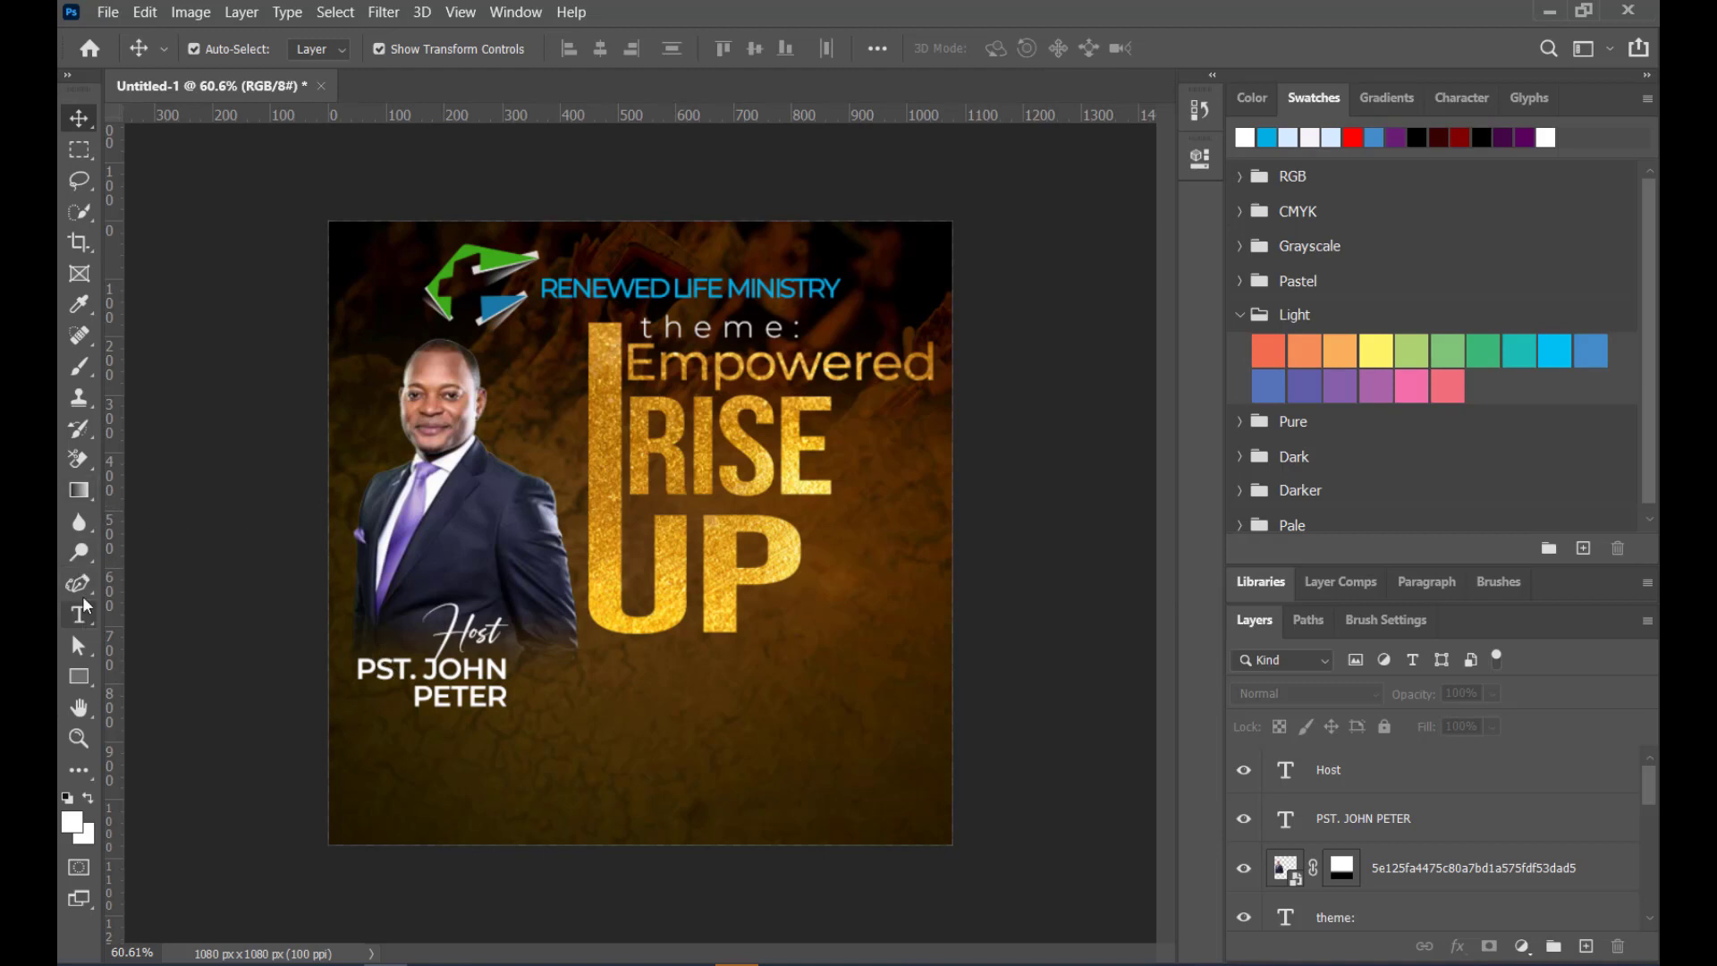
# Draw a rectangle about 560 by 104 px below the word UP with the Rectangle Tool
pyautogui.moveTo(83, 679); pyautogui.dragTo(85, 680)
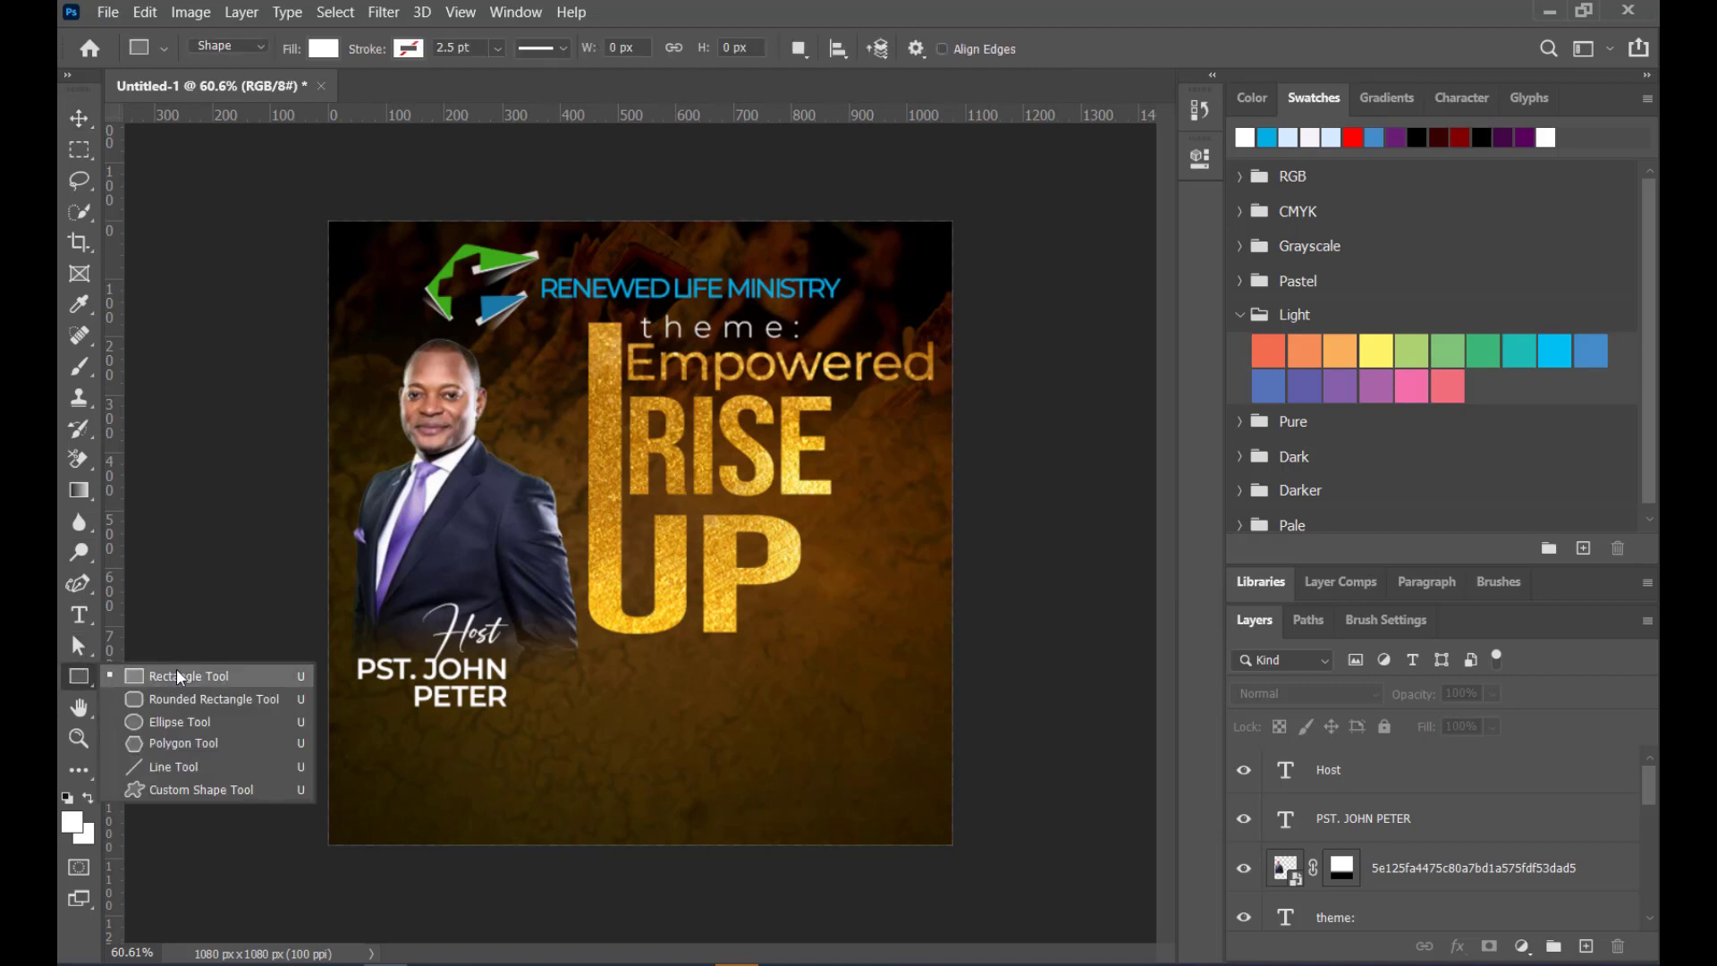
pyautogui.click(135, 681)
pyautogui.moveTo(584, 654); pyautogui.dragTo(908, 714)
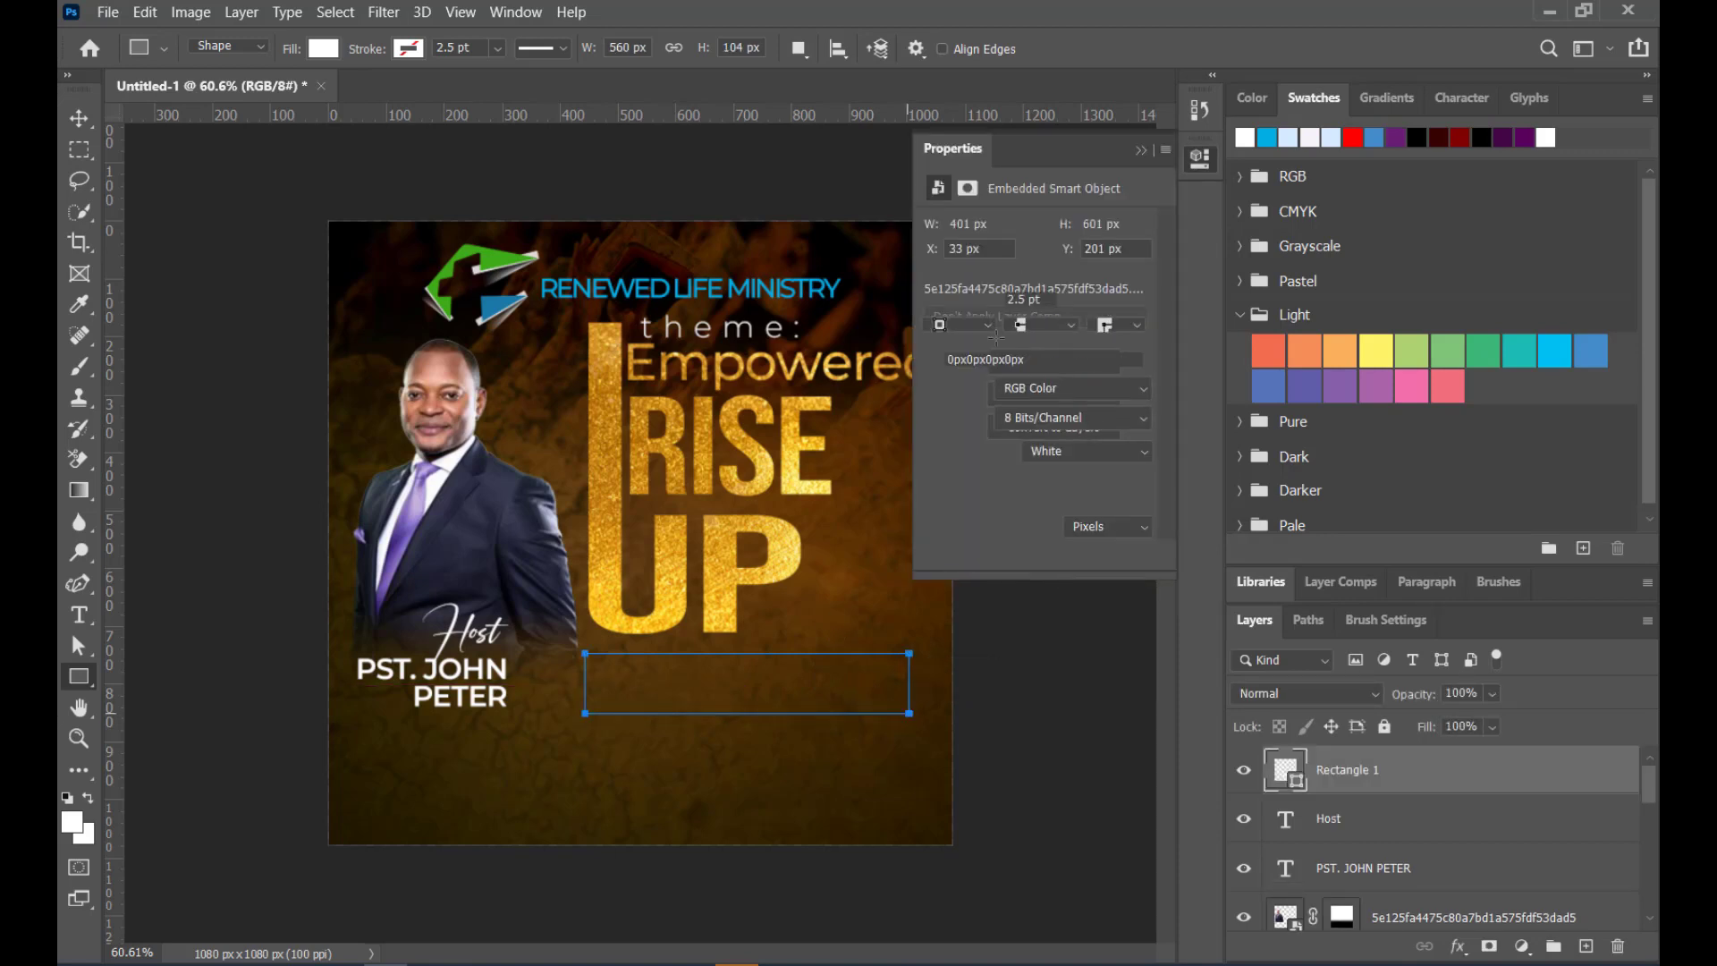
# Remove the rectangle's fill and give it a white stroke
pyautogui.click(944, 302)
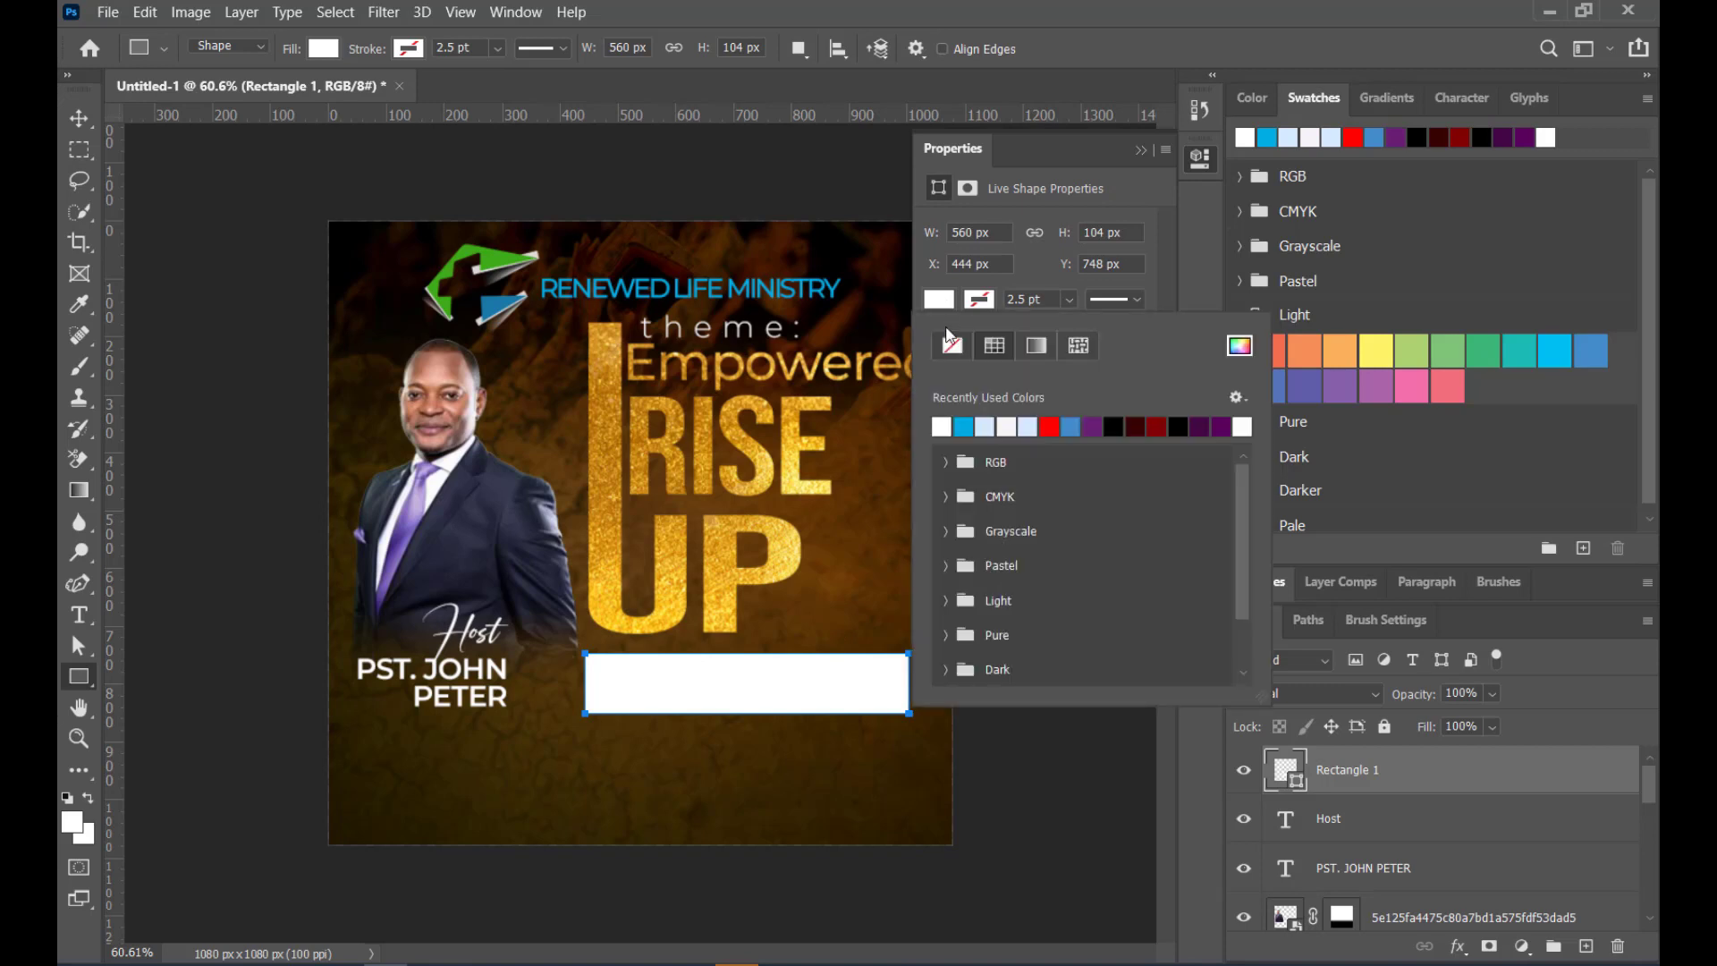
pyautogui.click(951, 345)
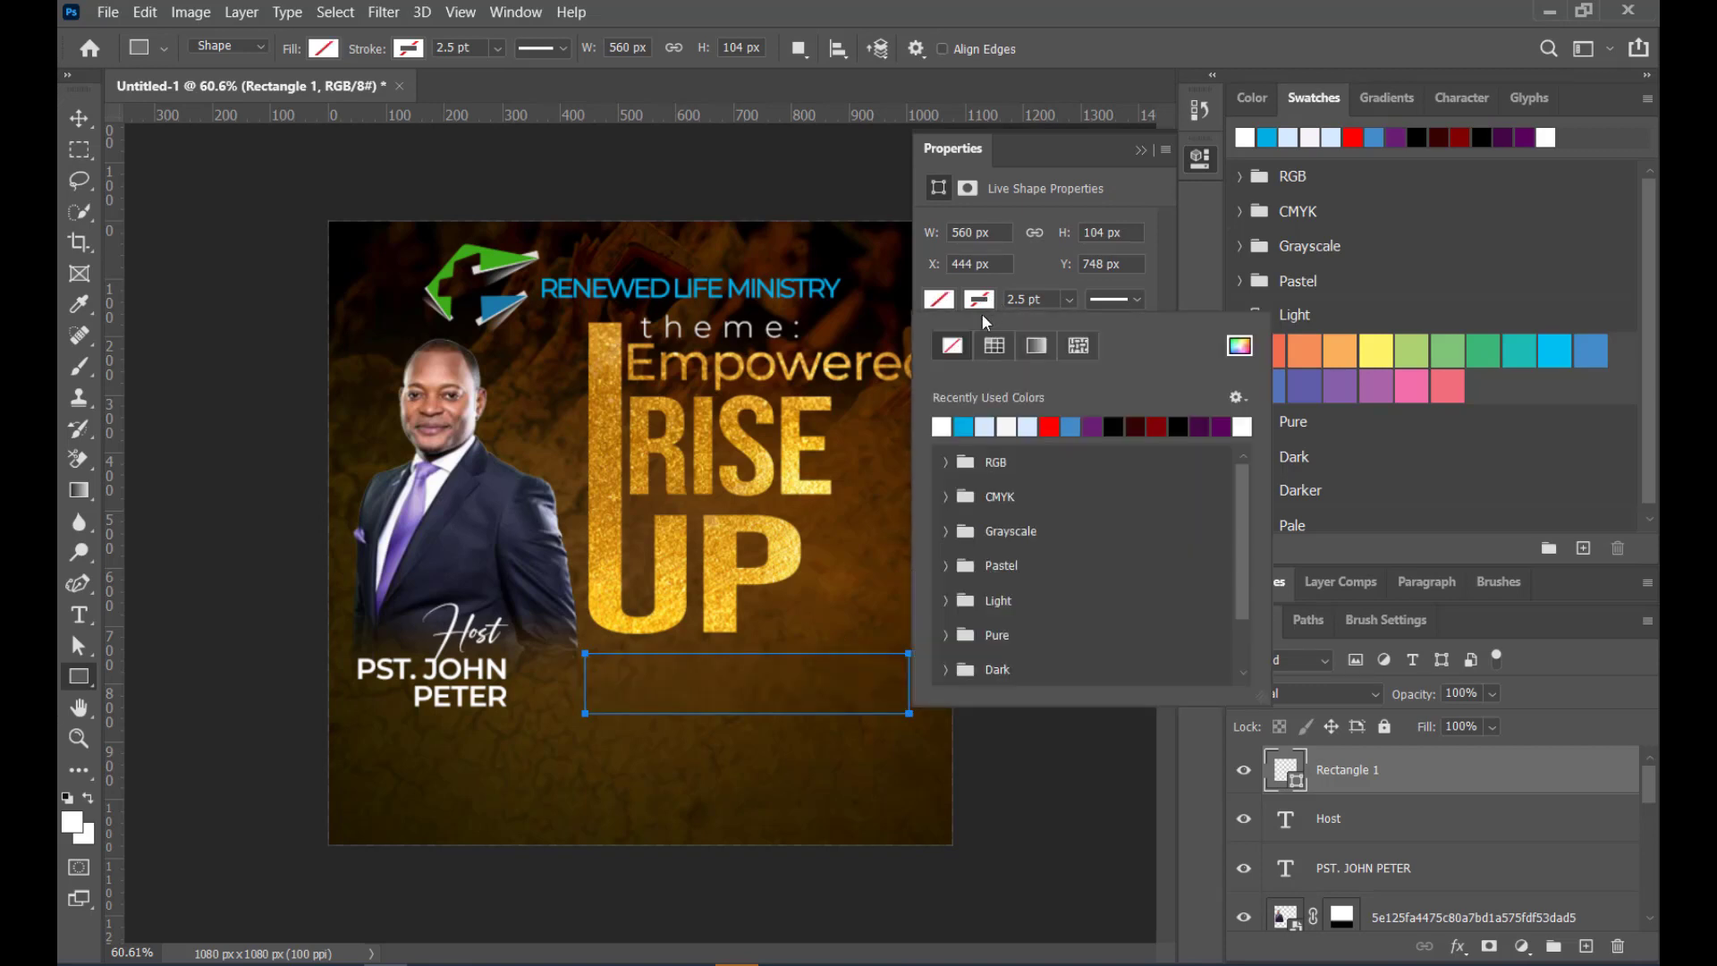
pyautogui.click(943, 424)
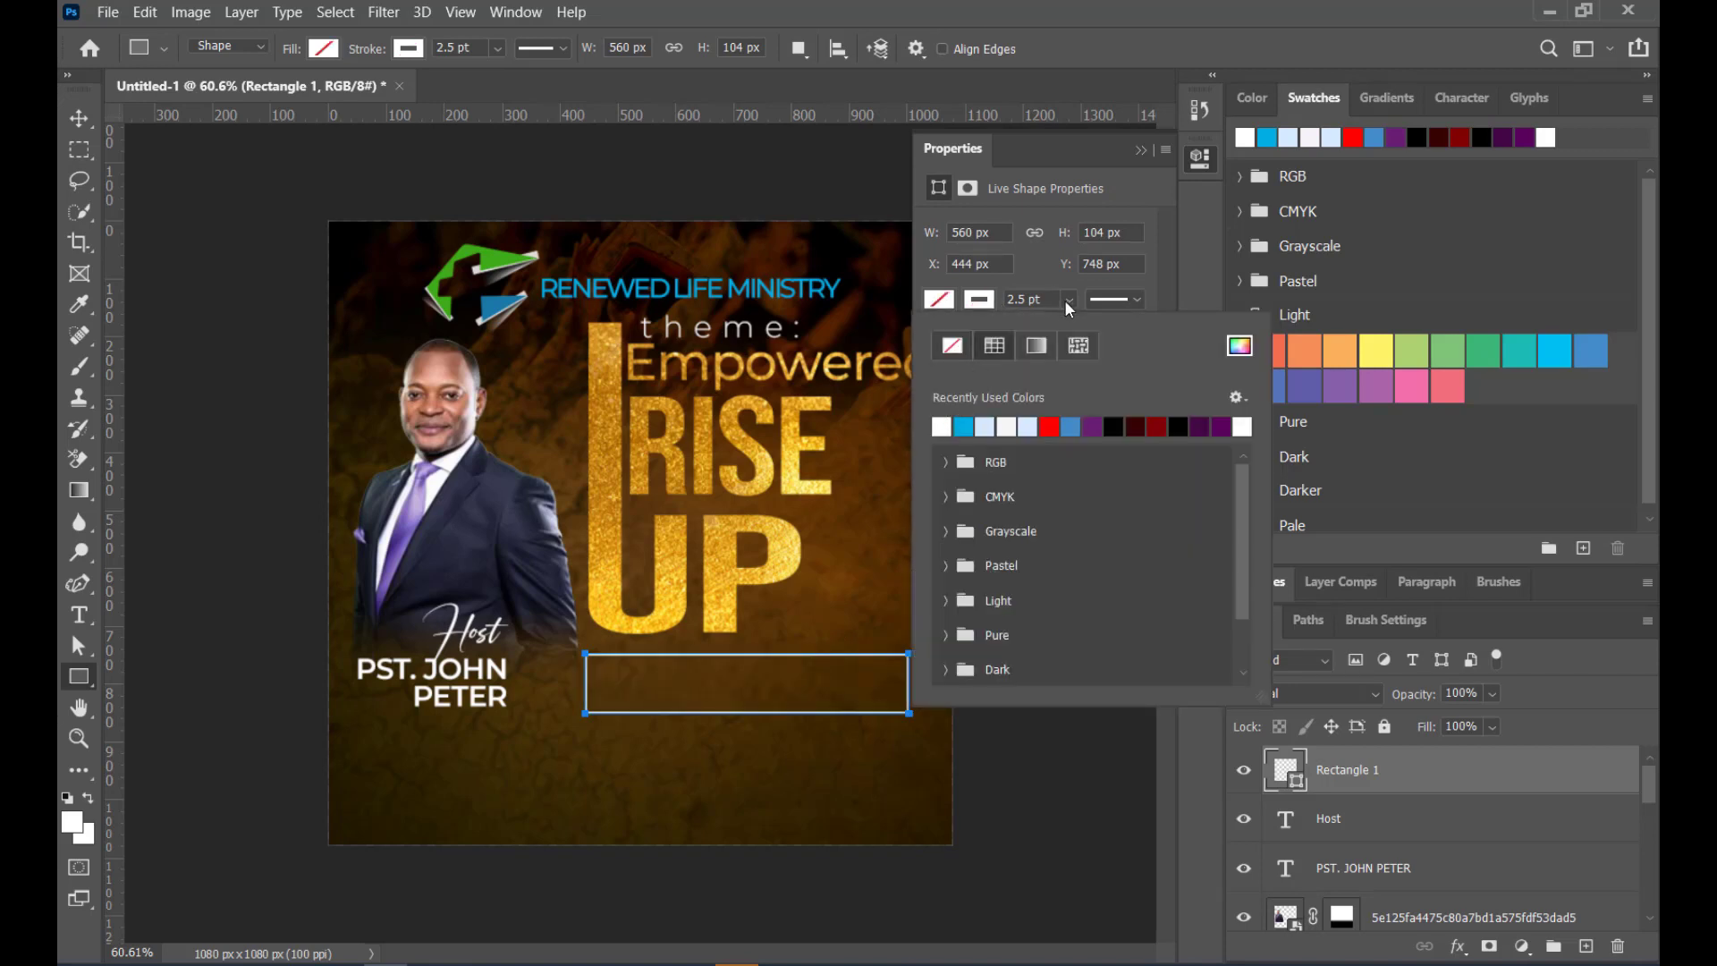
pyautogui.click(1154, 298)
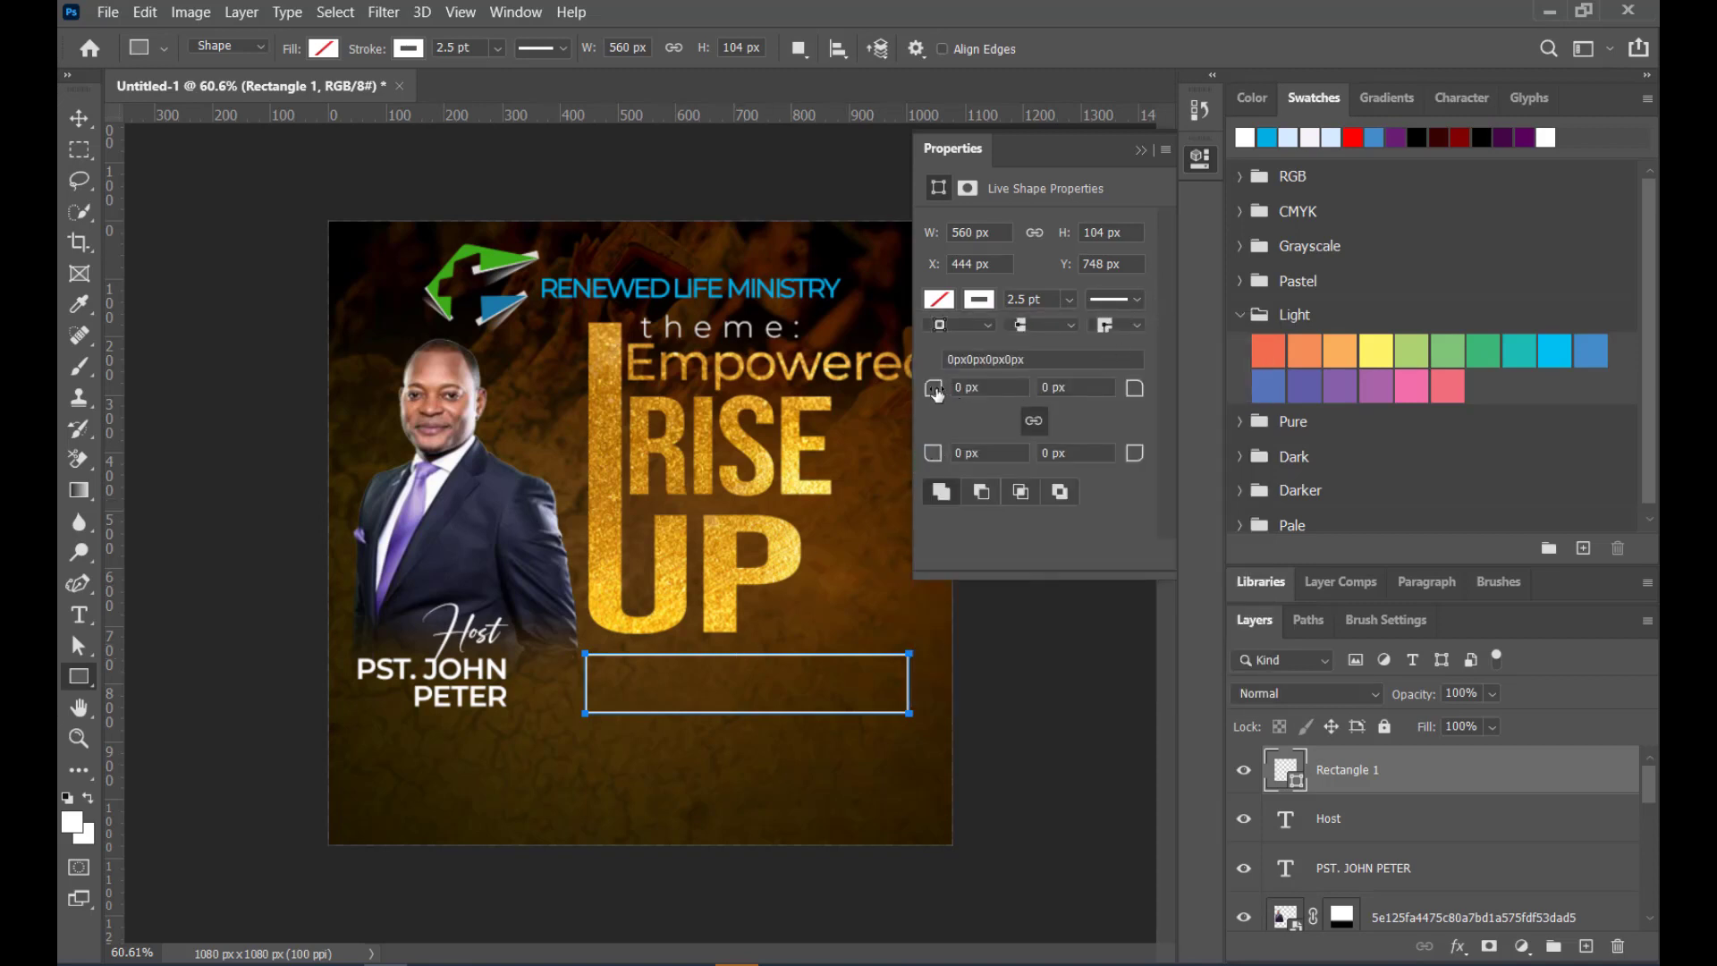
# Round all four corners of the outlined rectangle moderately
pyautogui.moveTo(936, 393); pyautogui.dragTo(968, 400)
pyautogui.click(1141, 149)
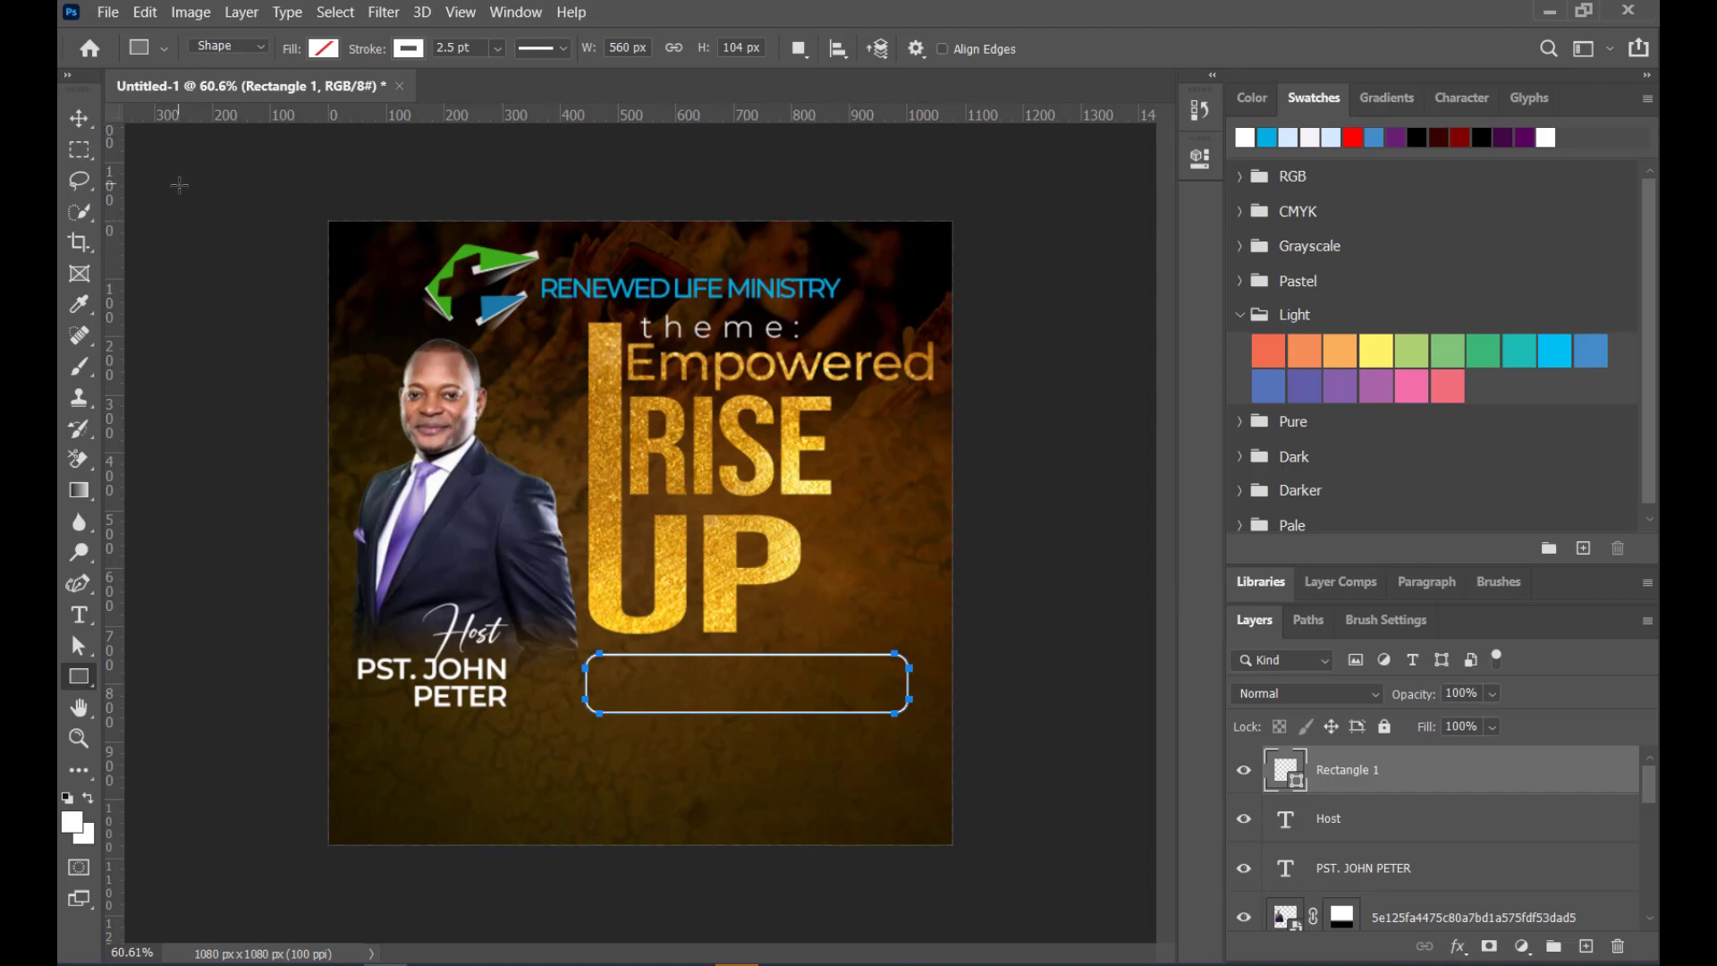
pyautogui.click(249, 463)
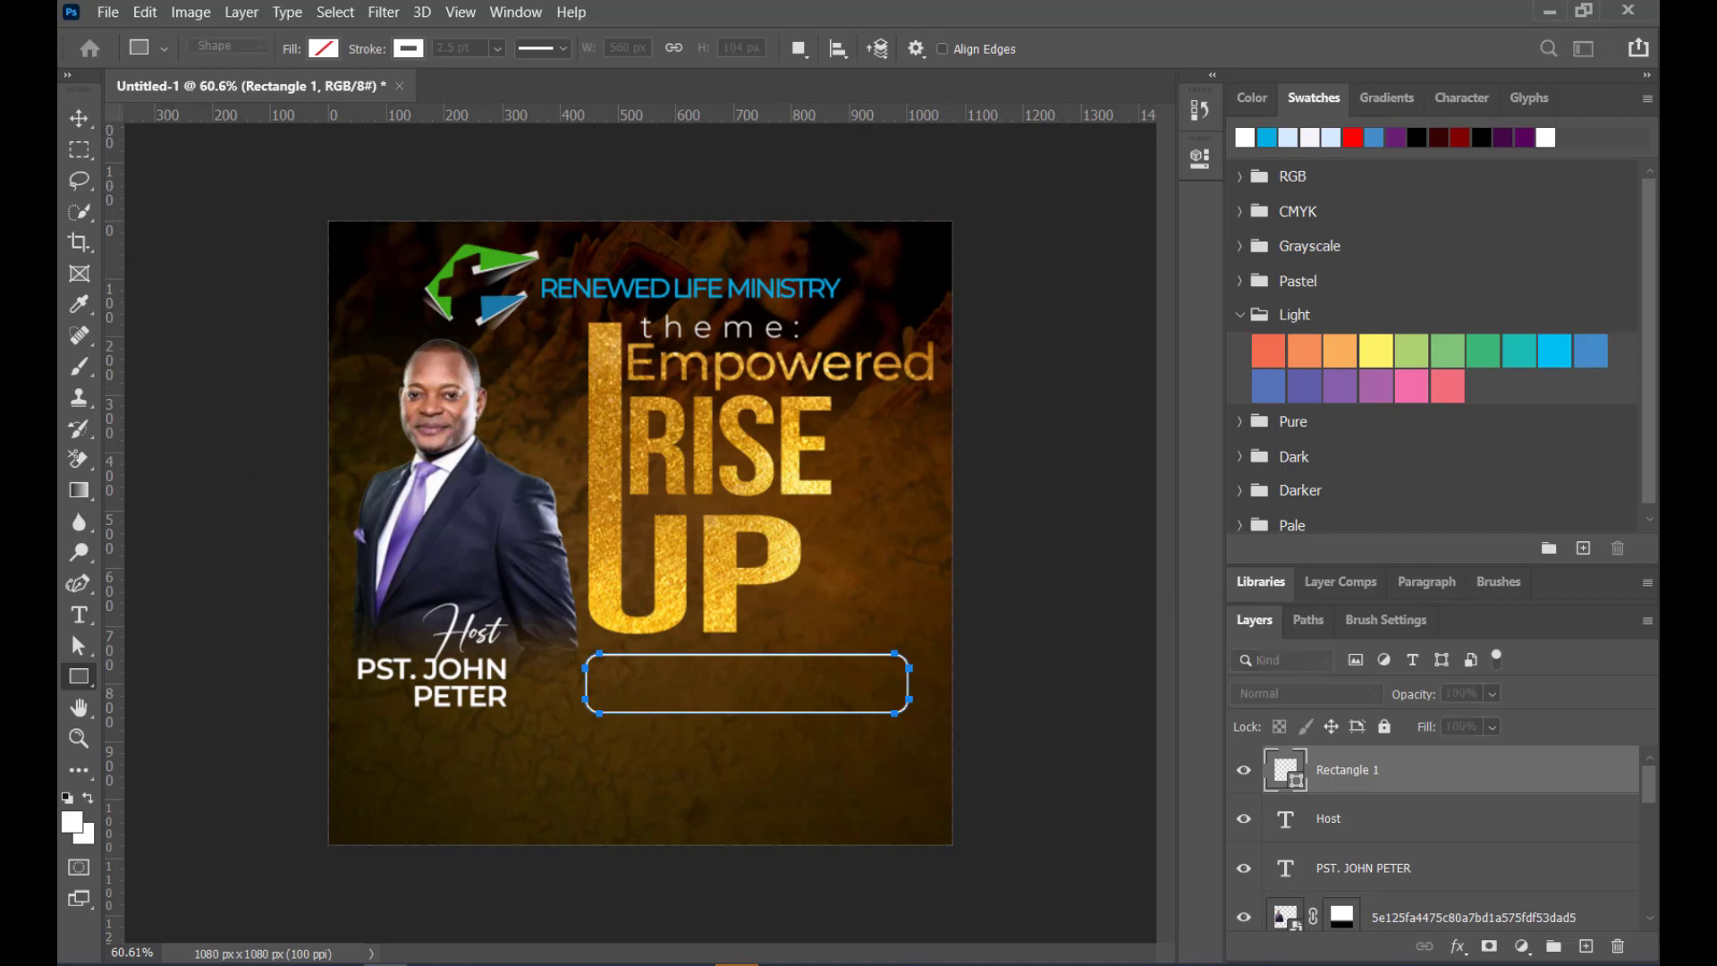
pyautogui.press('Escape')
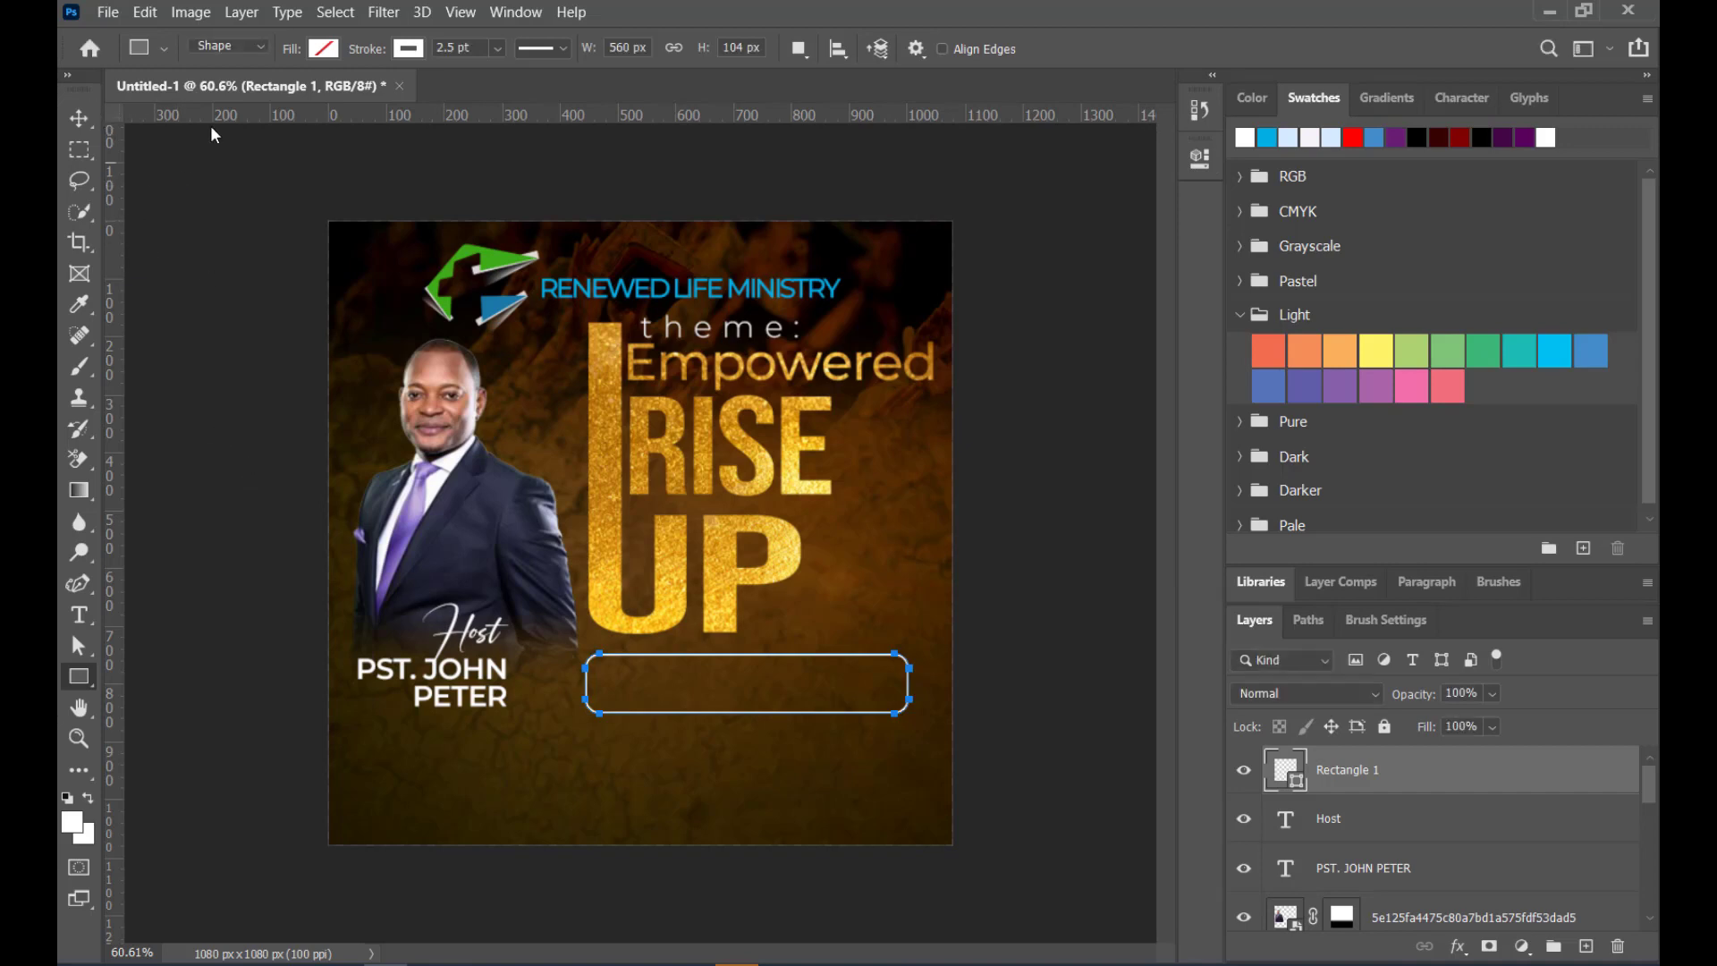
# Shift the rounded rectangle slightly up and right so its left edge lines up under the word UP
pyautogui.click(79, 117)
pyautogui.click(174, 289)
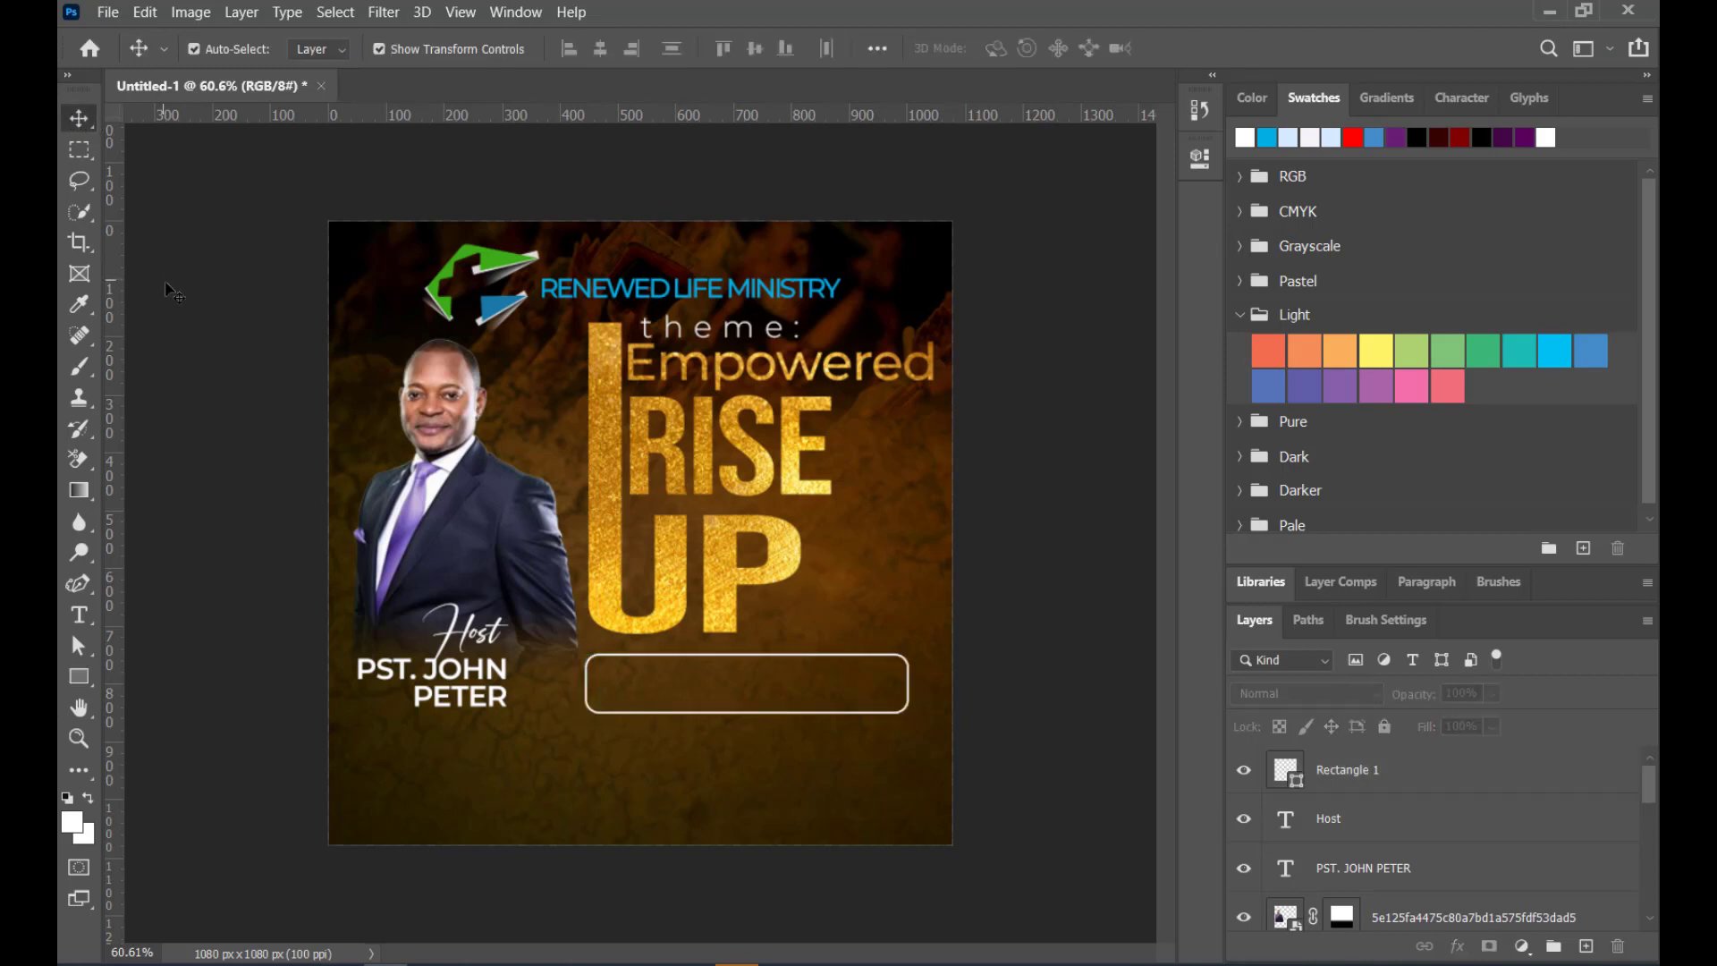
pyautogui.click(730, 656)
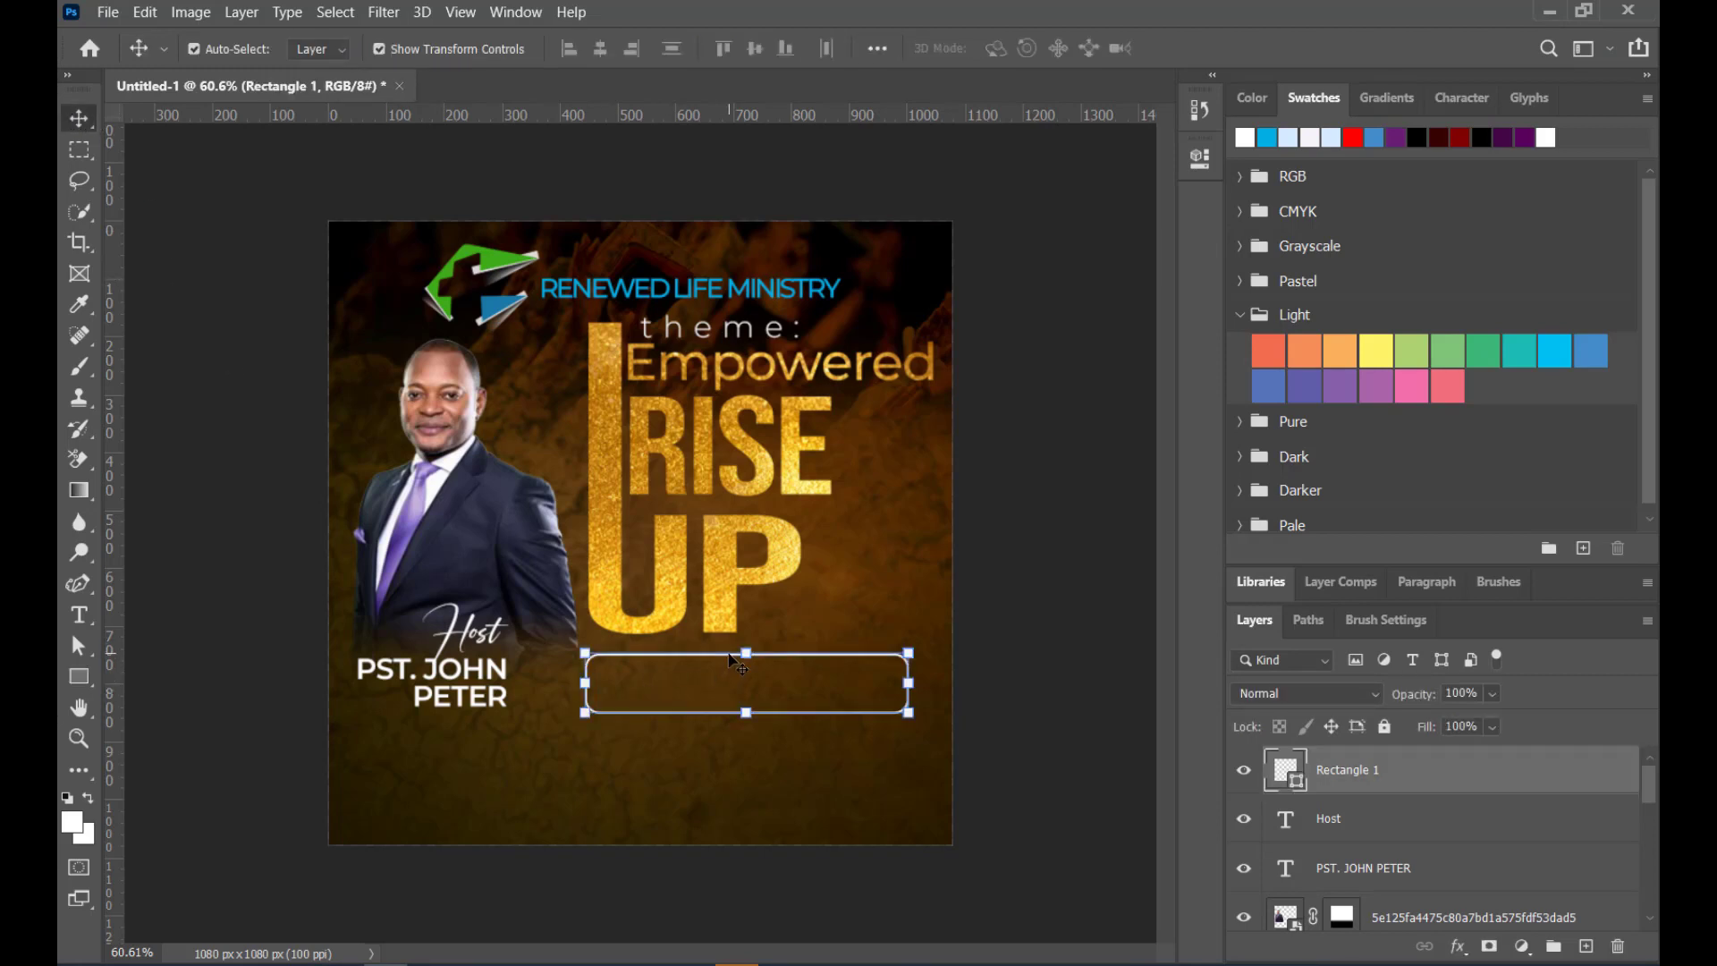
pyautogui.moveTo(729, 654); pyautogui.dragTo(728, 647)
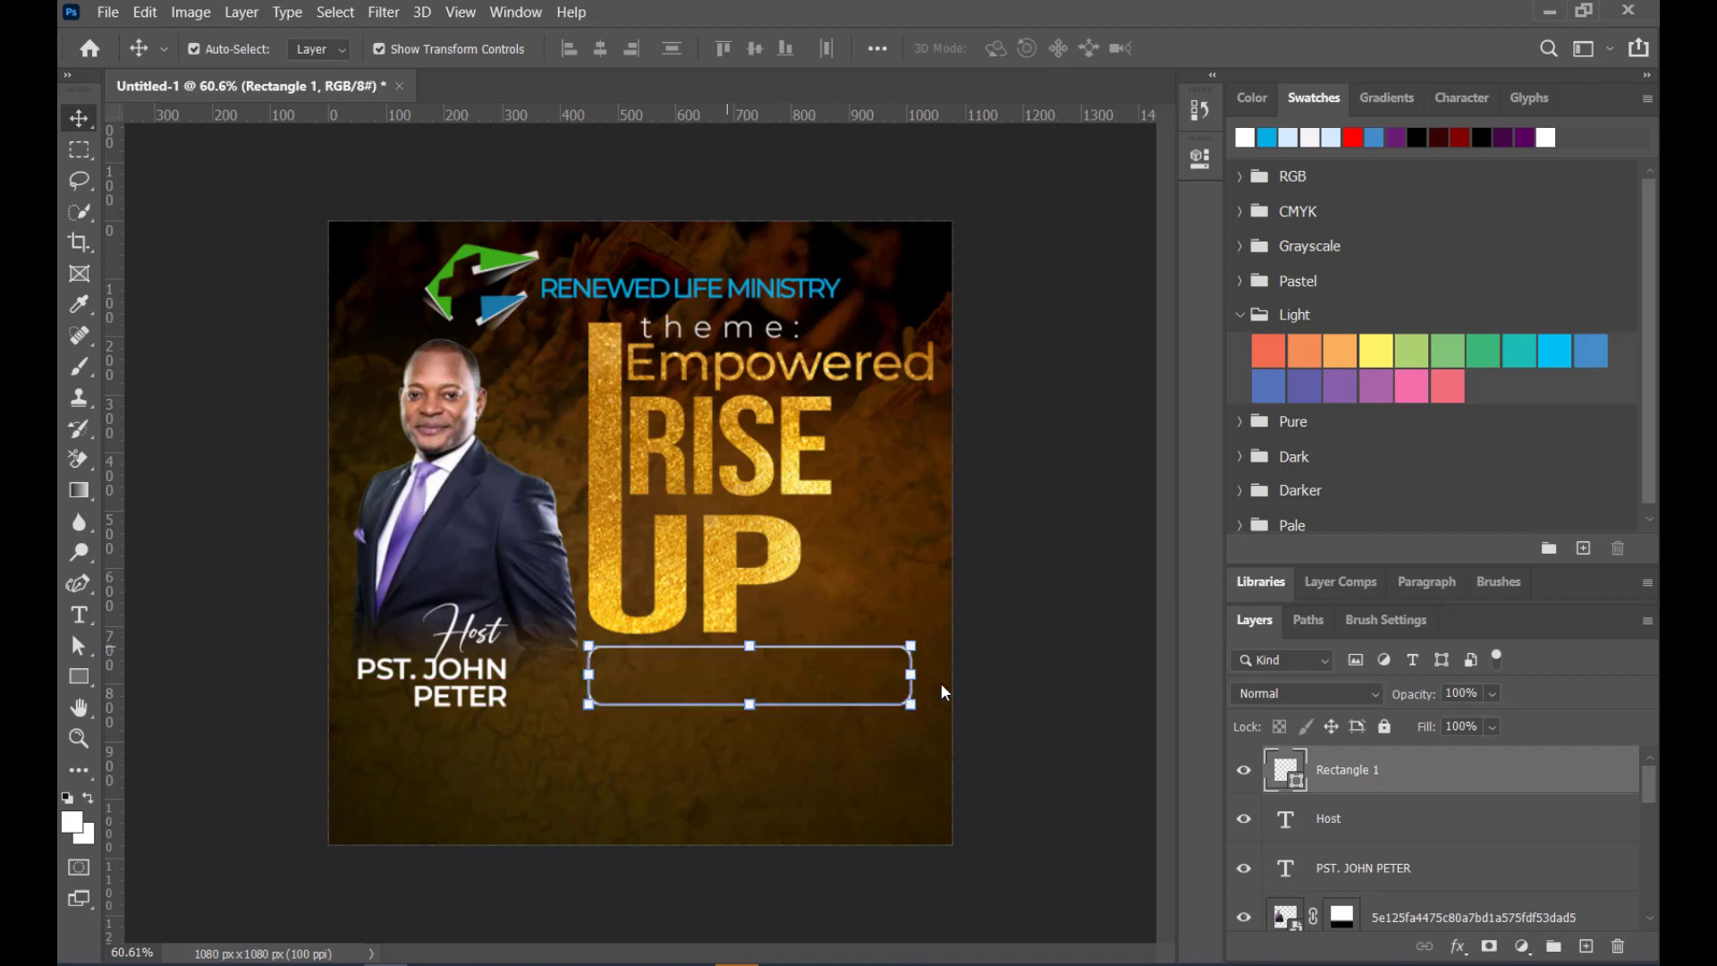
pyautogui.click(1033, 679)
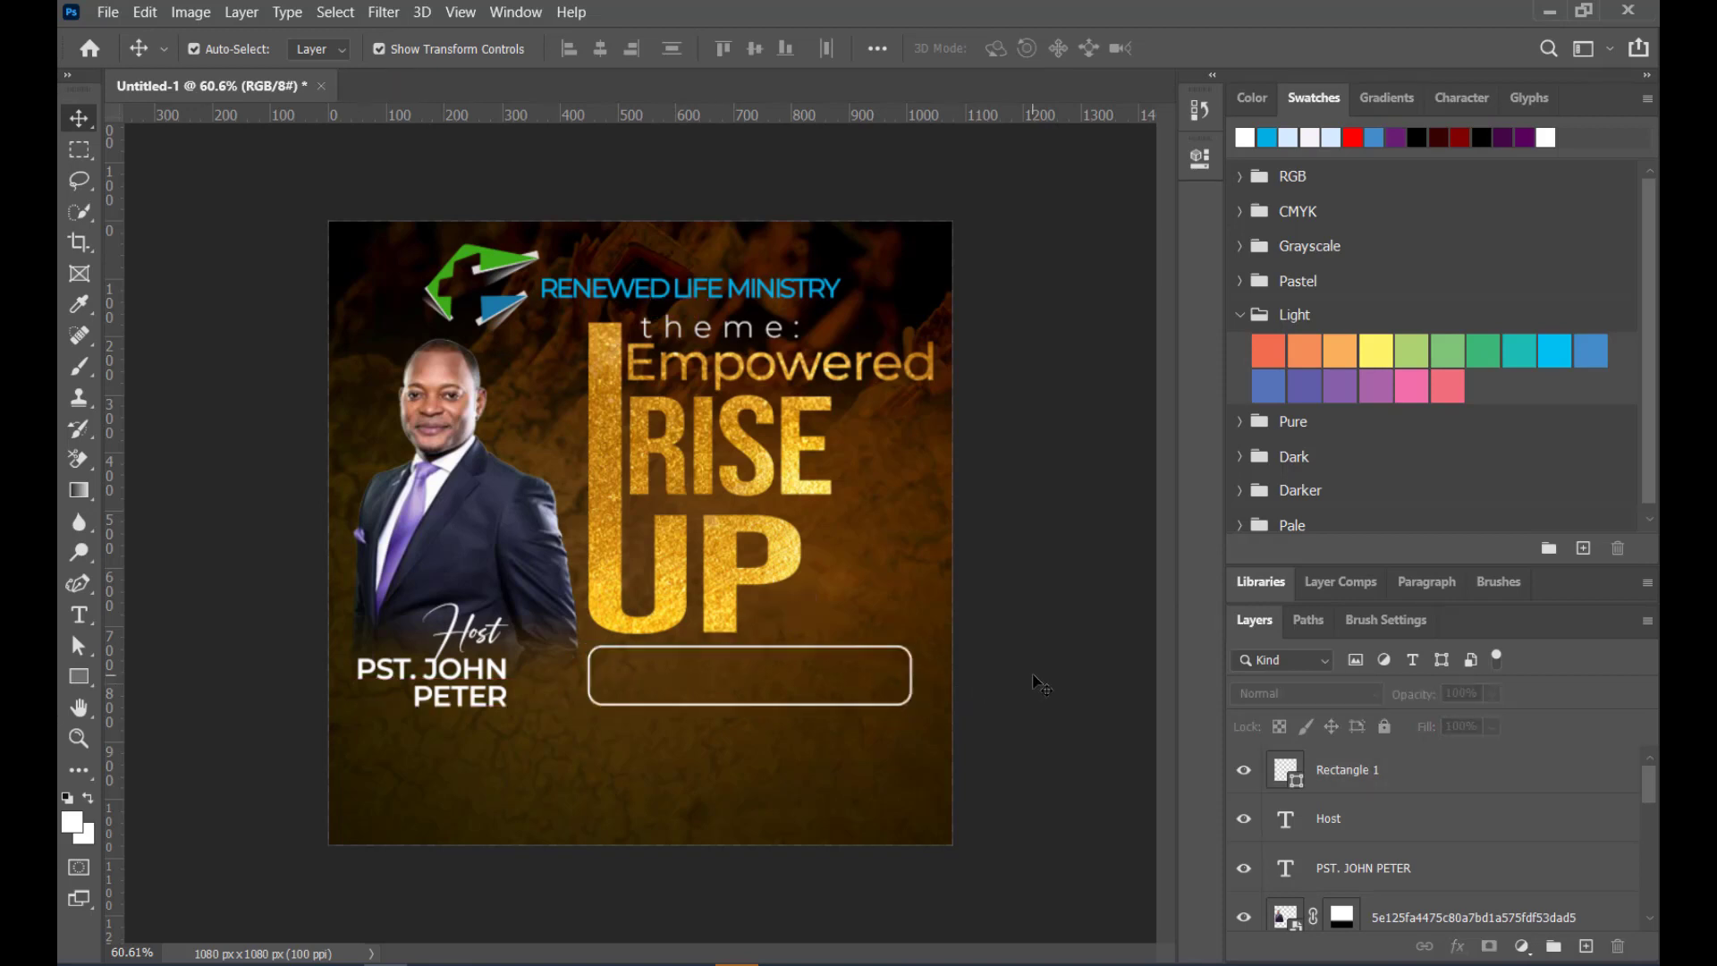
# Add the text "EVERY SUNDAY" and center it inside the rounded rectangle
pyautogui.click(78, 615)
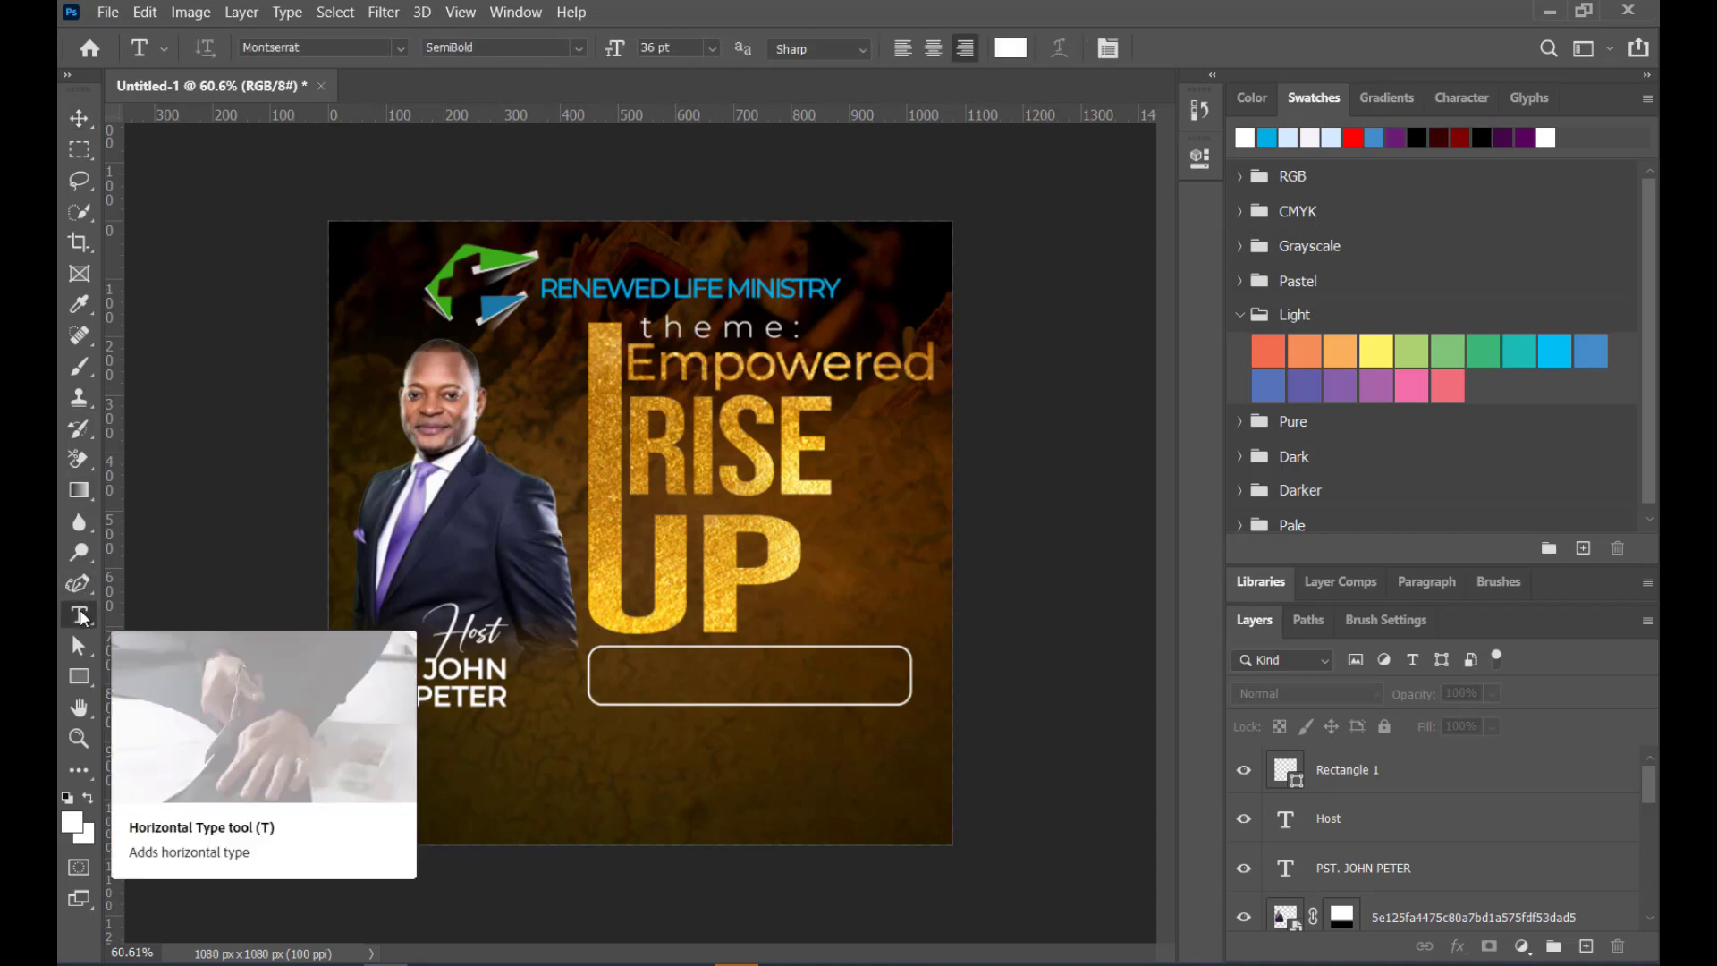
pyautogui.click(627, 674)
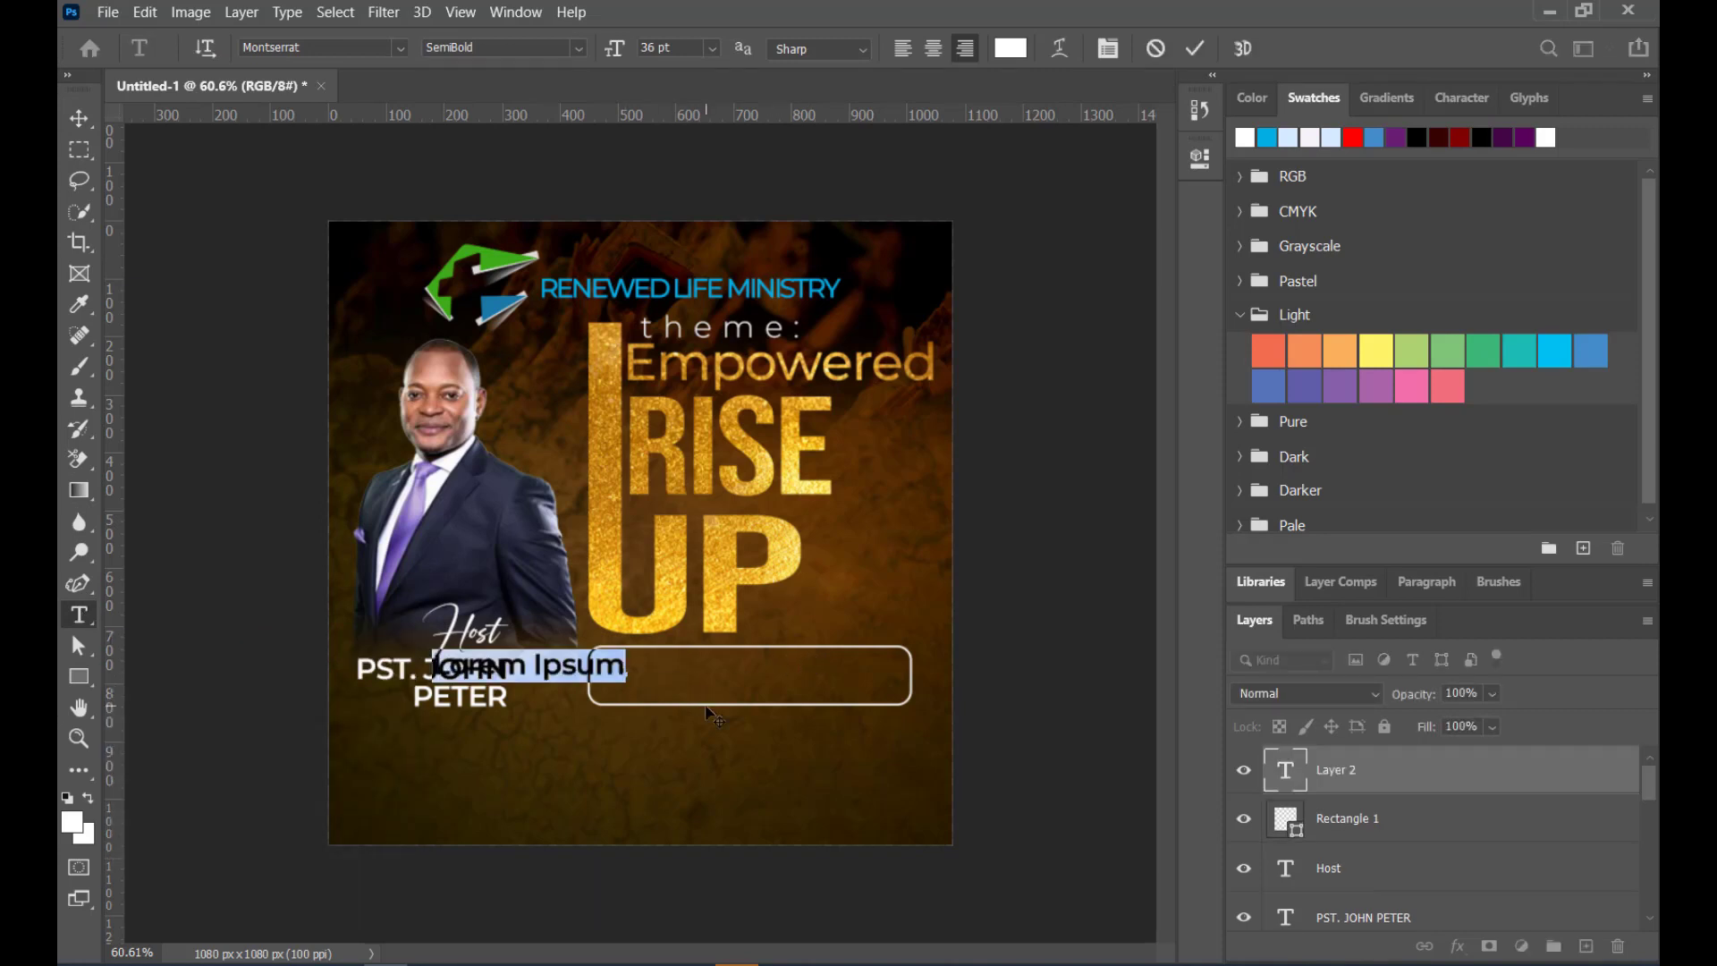
pyautogui.write('EVERY SU')
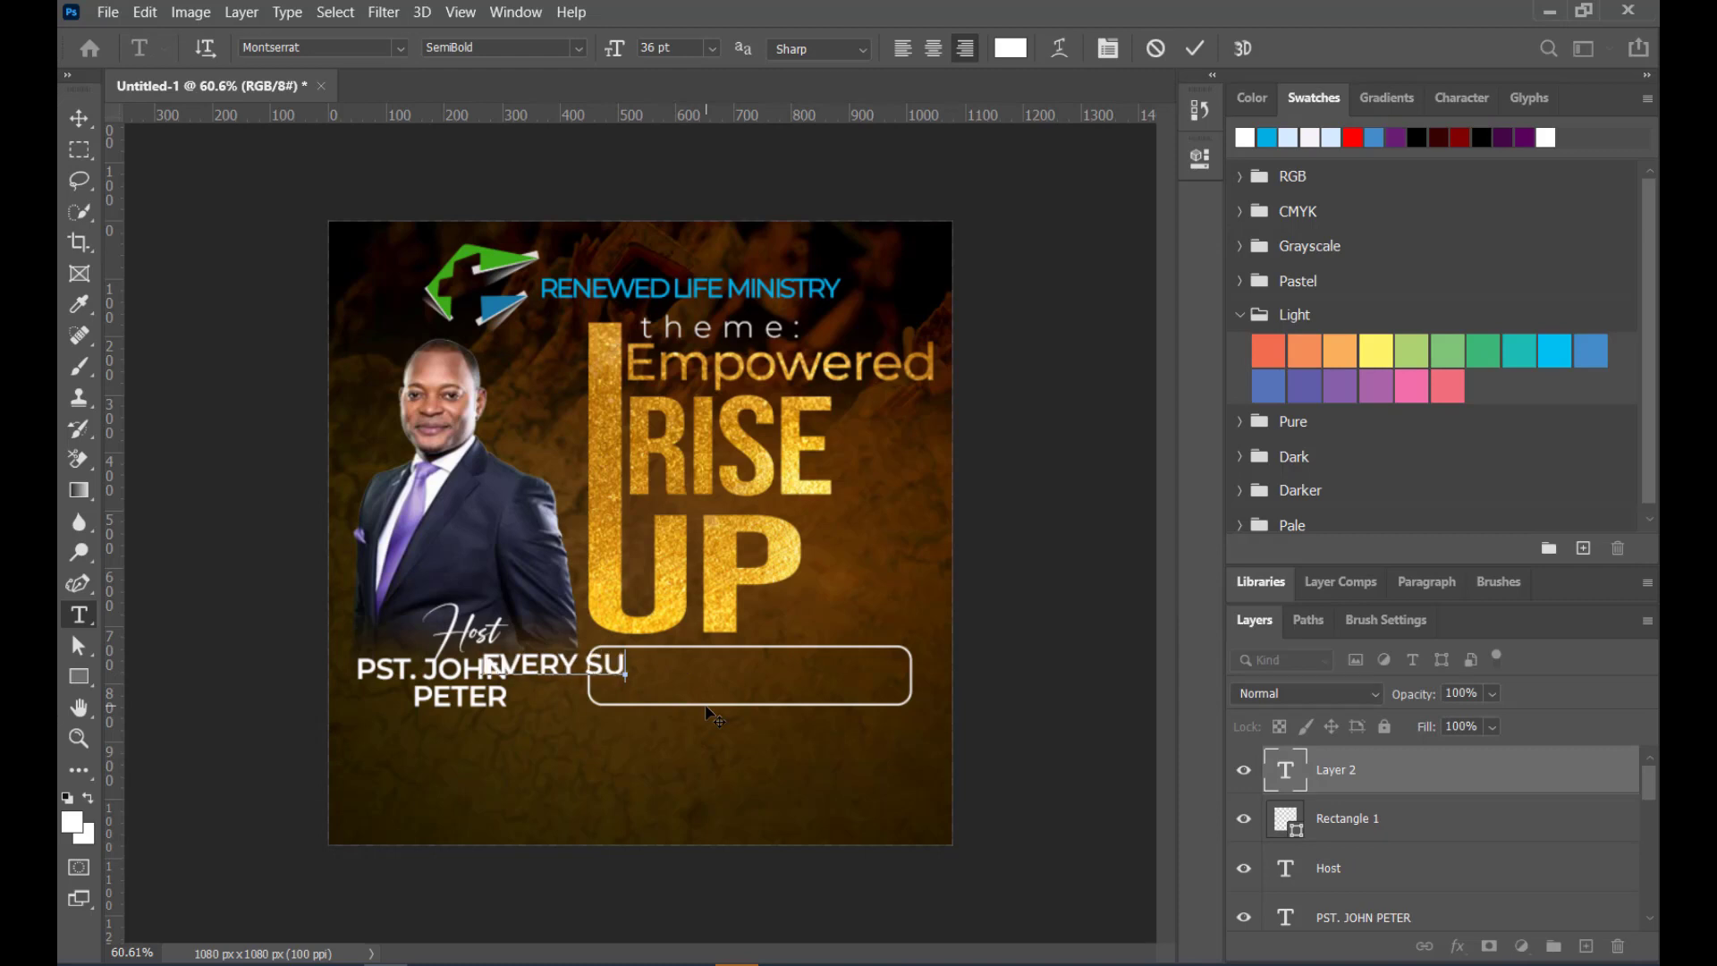
pyautogui.write('NDAY')
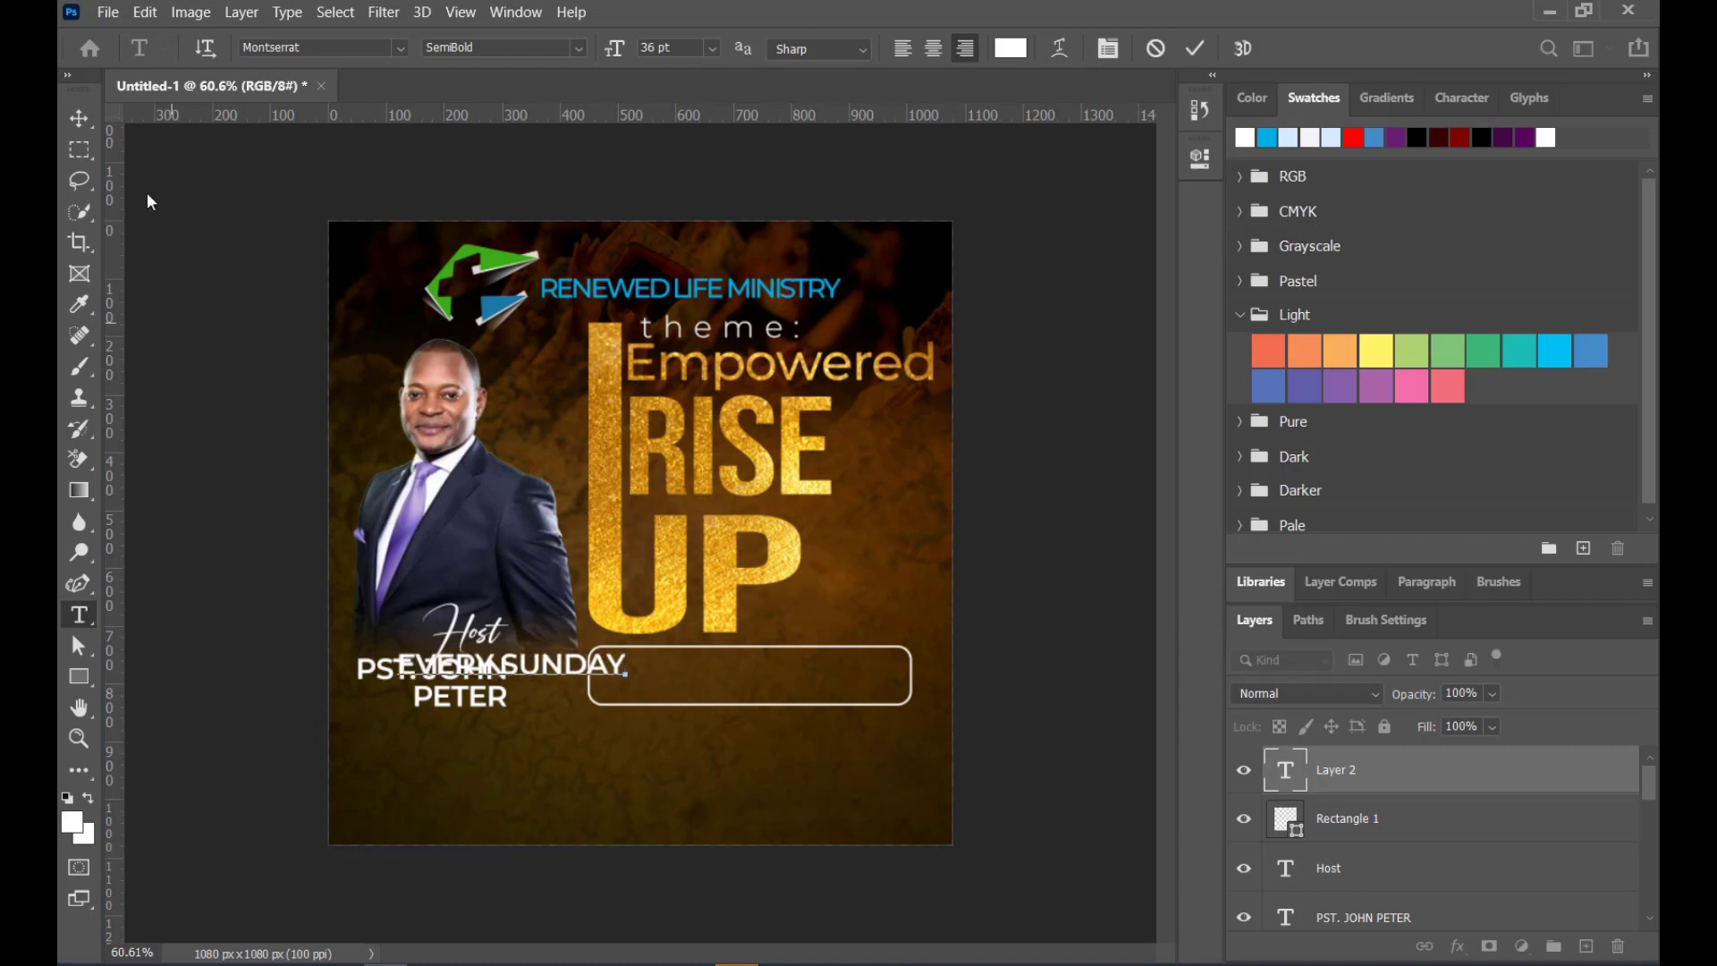
pyautogui.click(82, 118)
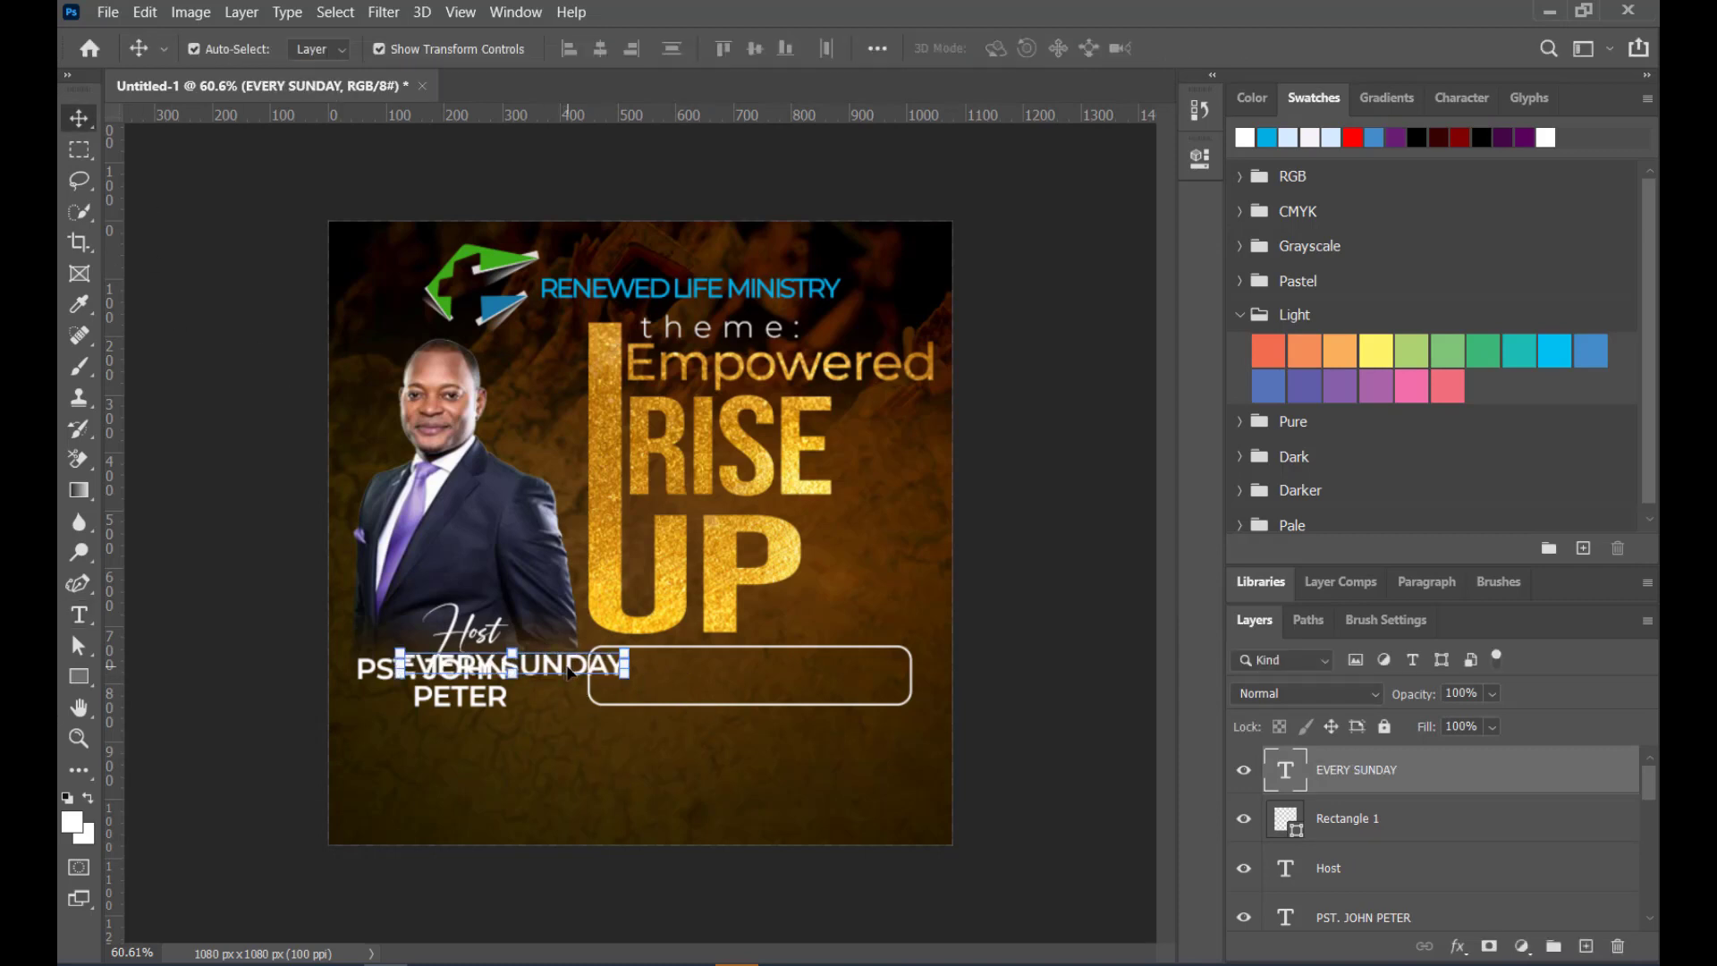
pyautogui.moveTo(568, 672); pyautogui.dragTo(799, 677)
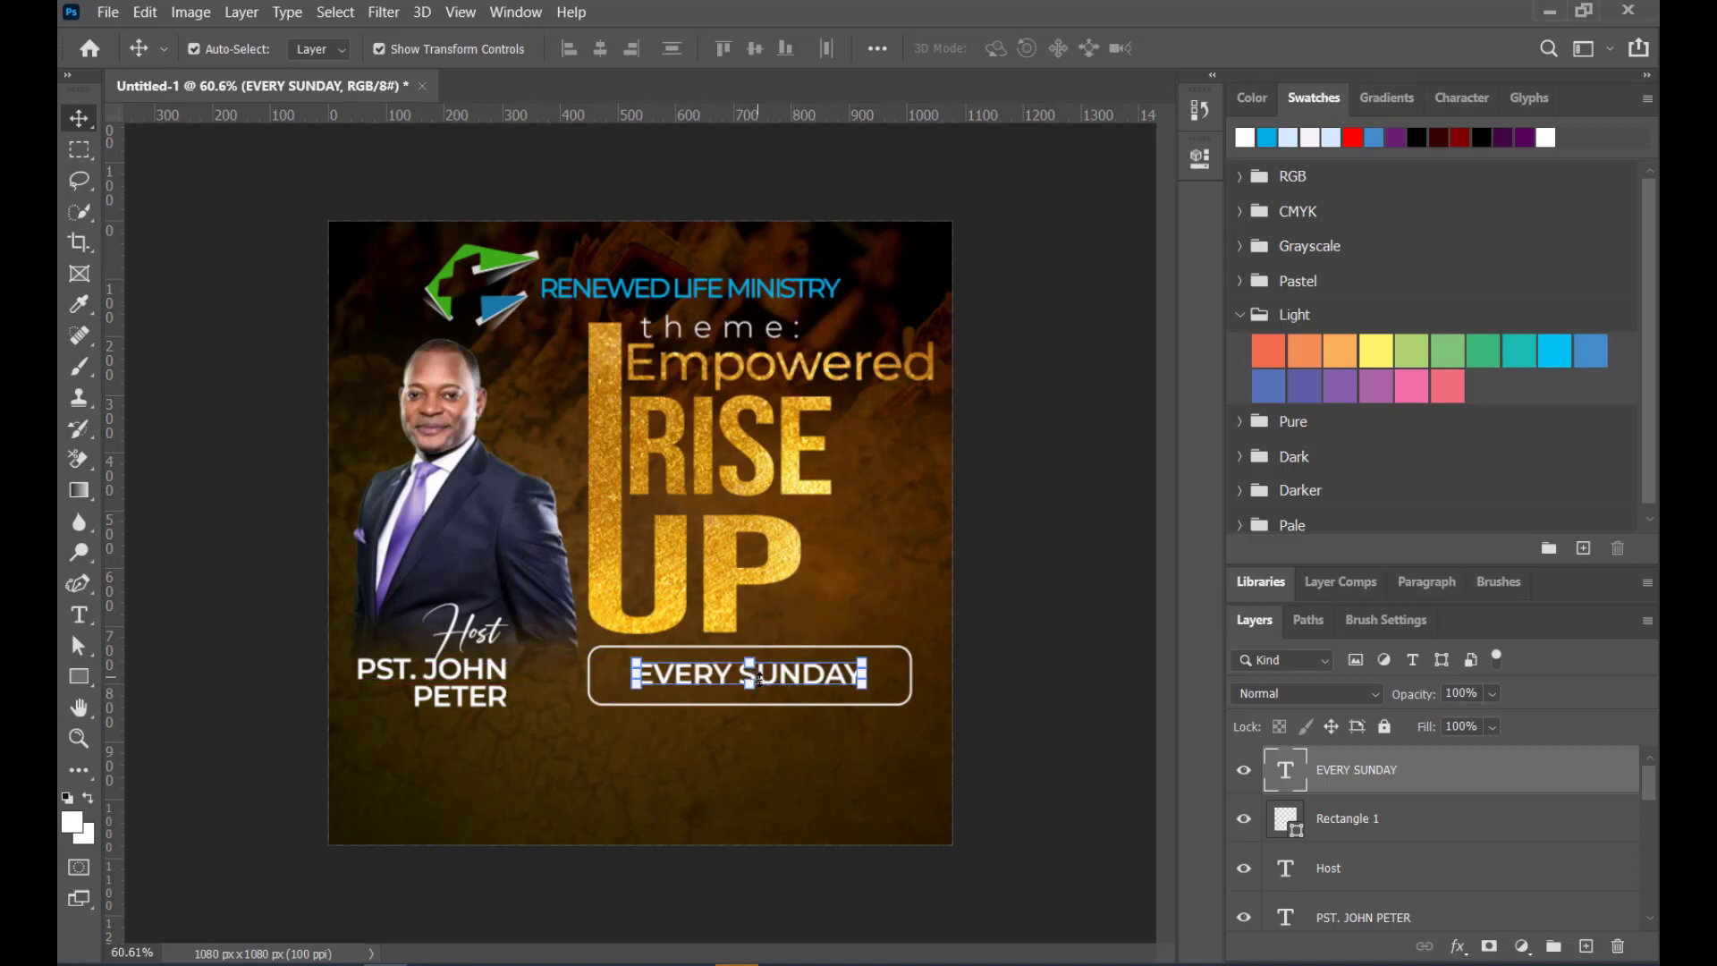
# Set the word SUNDAY in the EVERY SUNDAY text to the Regular font weight
pyautogui.doubleClick(765, 682)
pyautogui.click(794, 673)
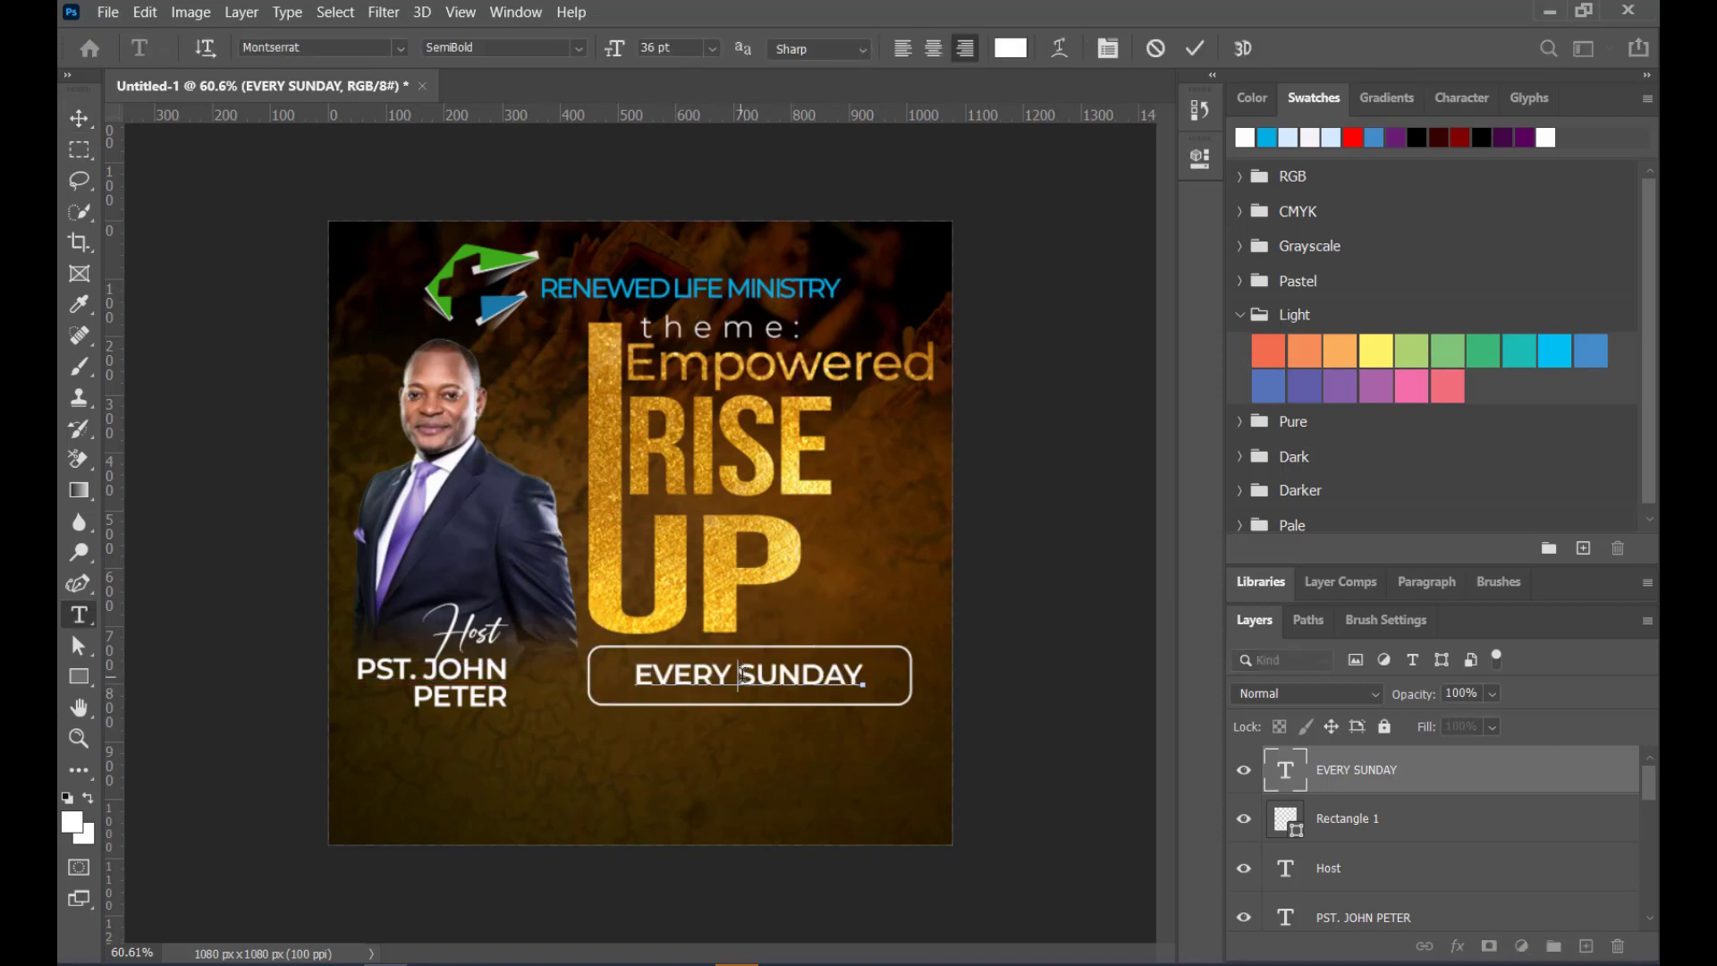
pyautogui.moveTo(739, 672); pyautogui.dragTo(870, 671)
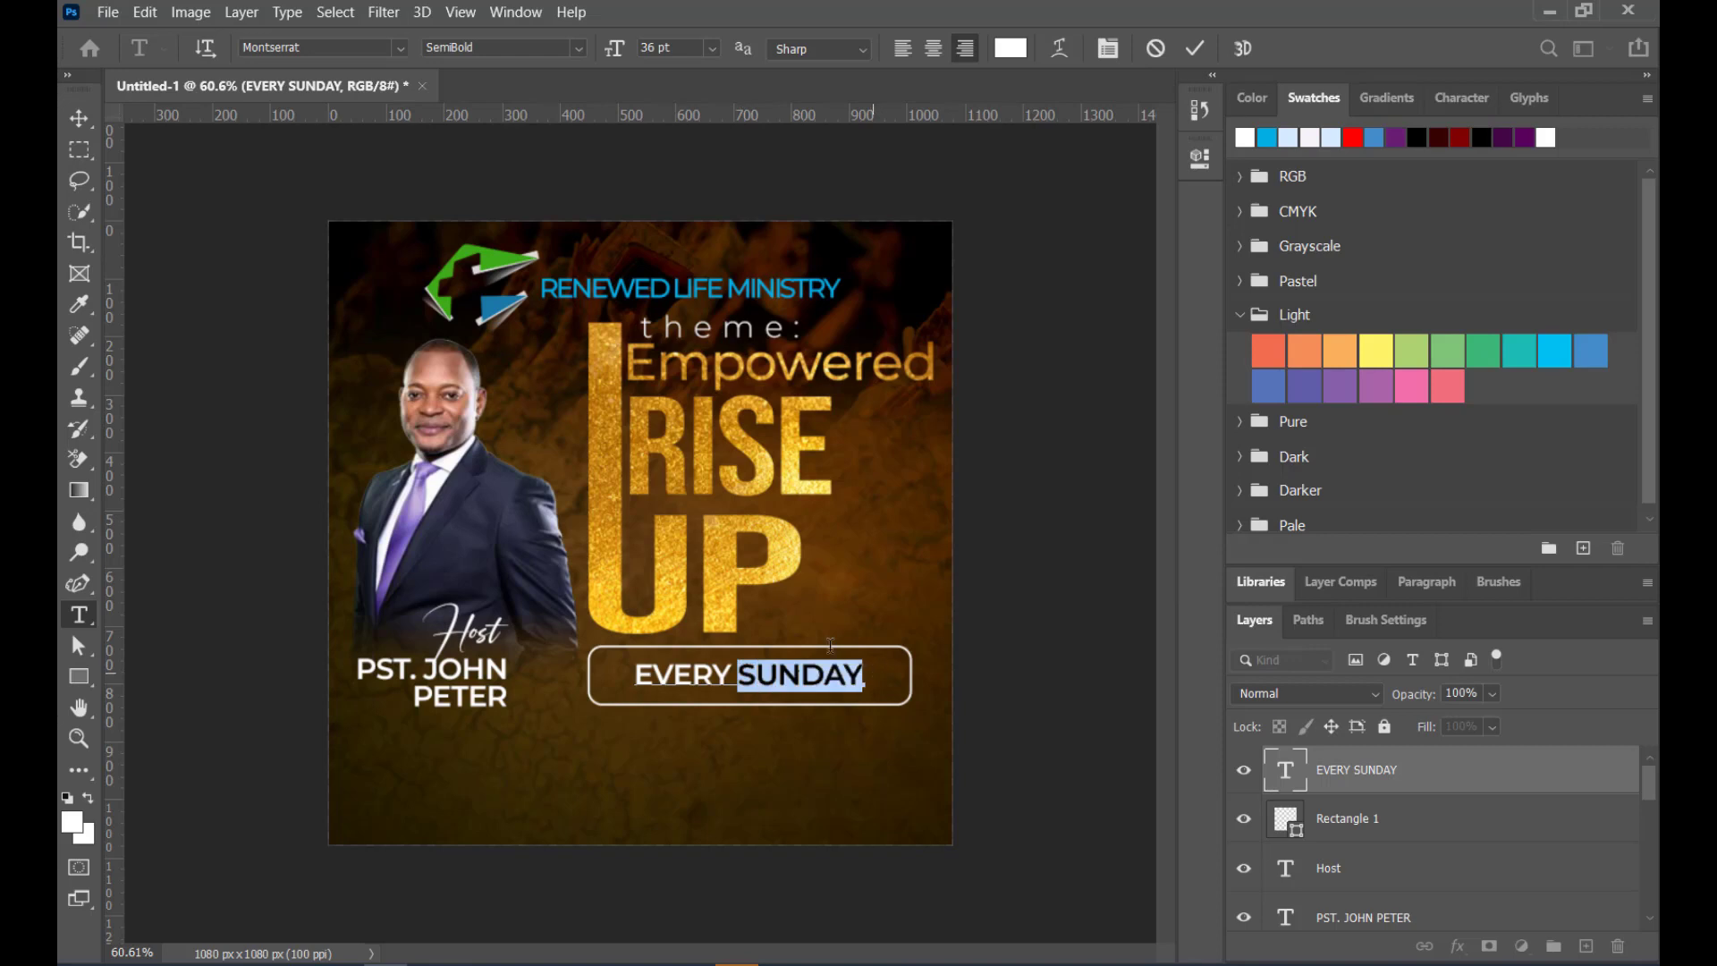
pyautogui.click(575, 52)
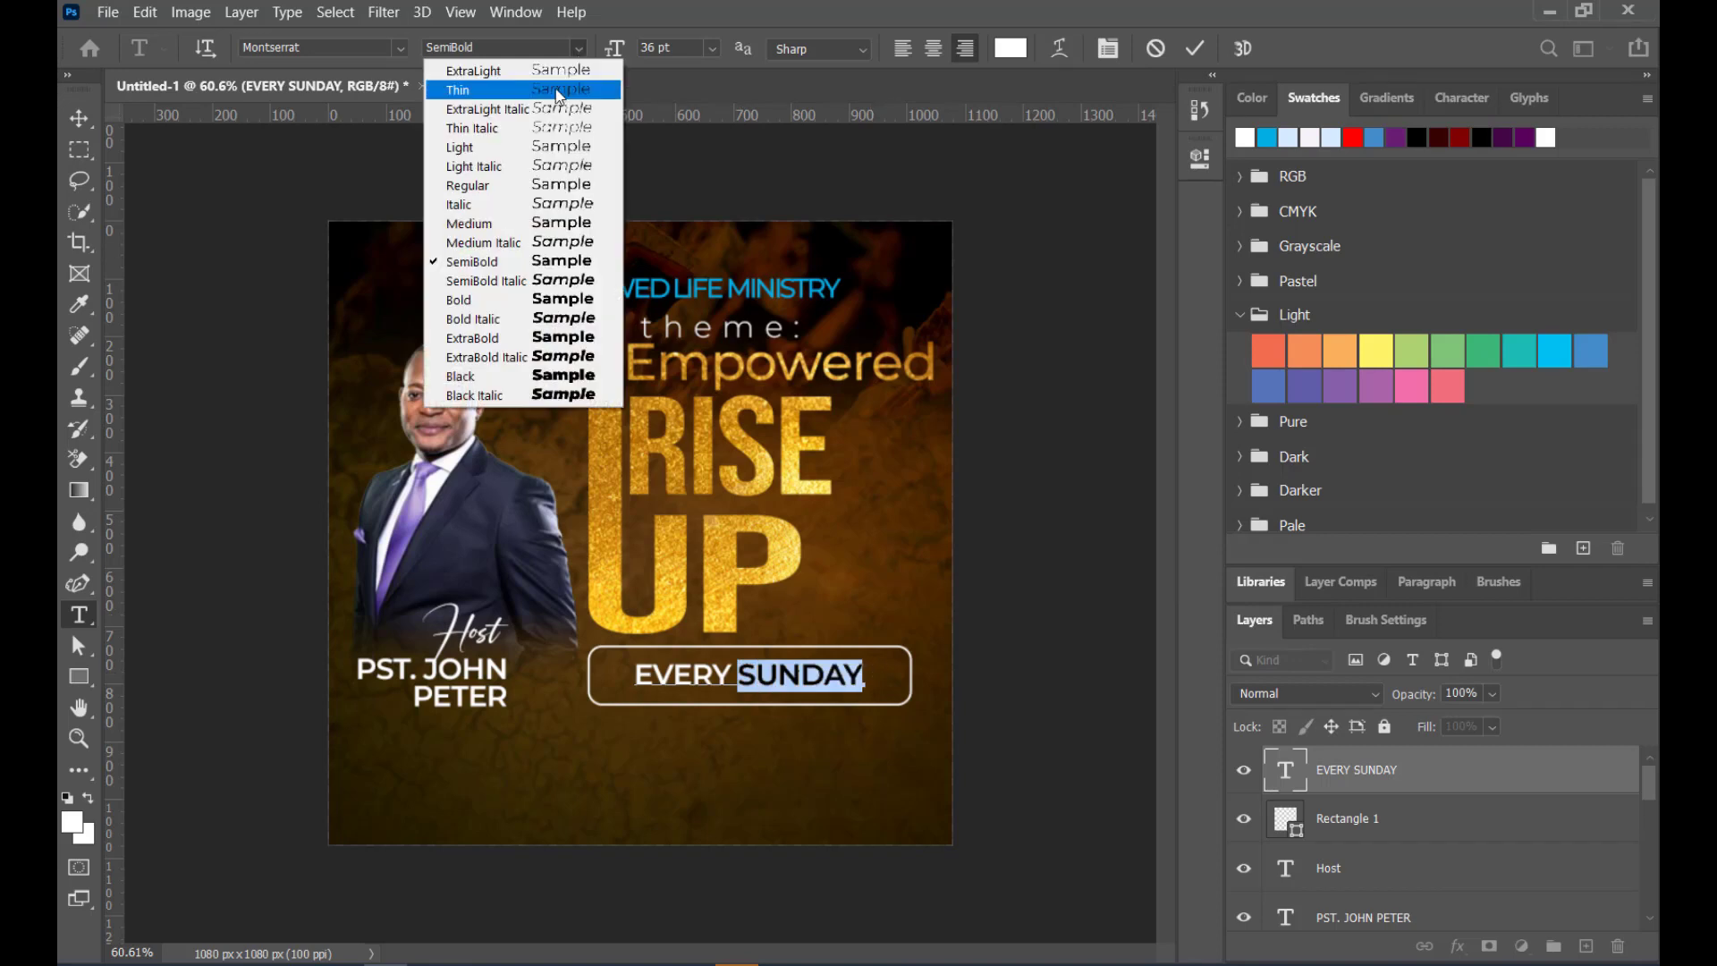
pyautogui.click(506, 188)
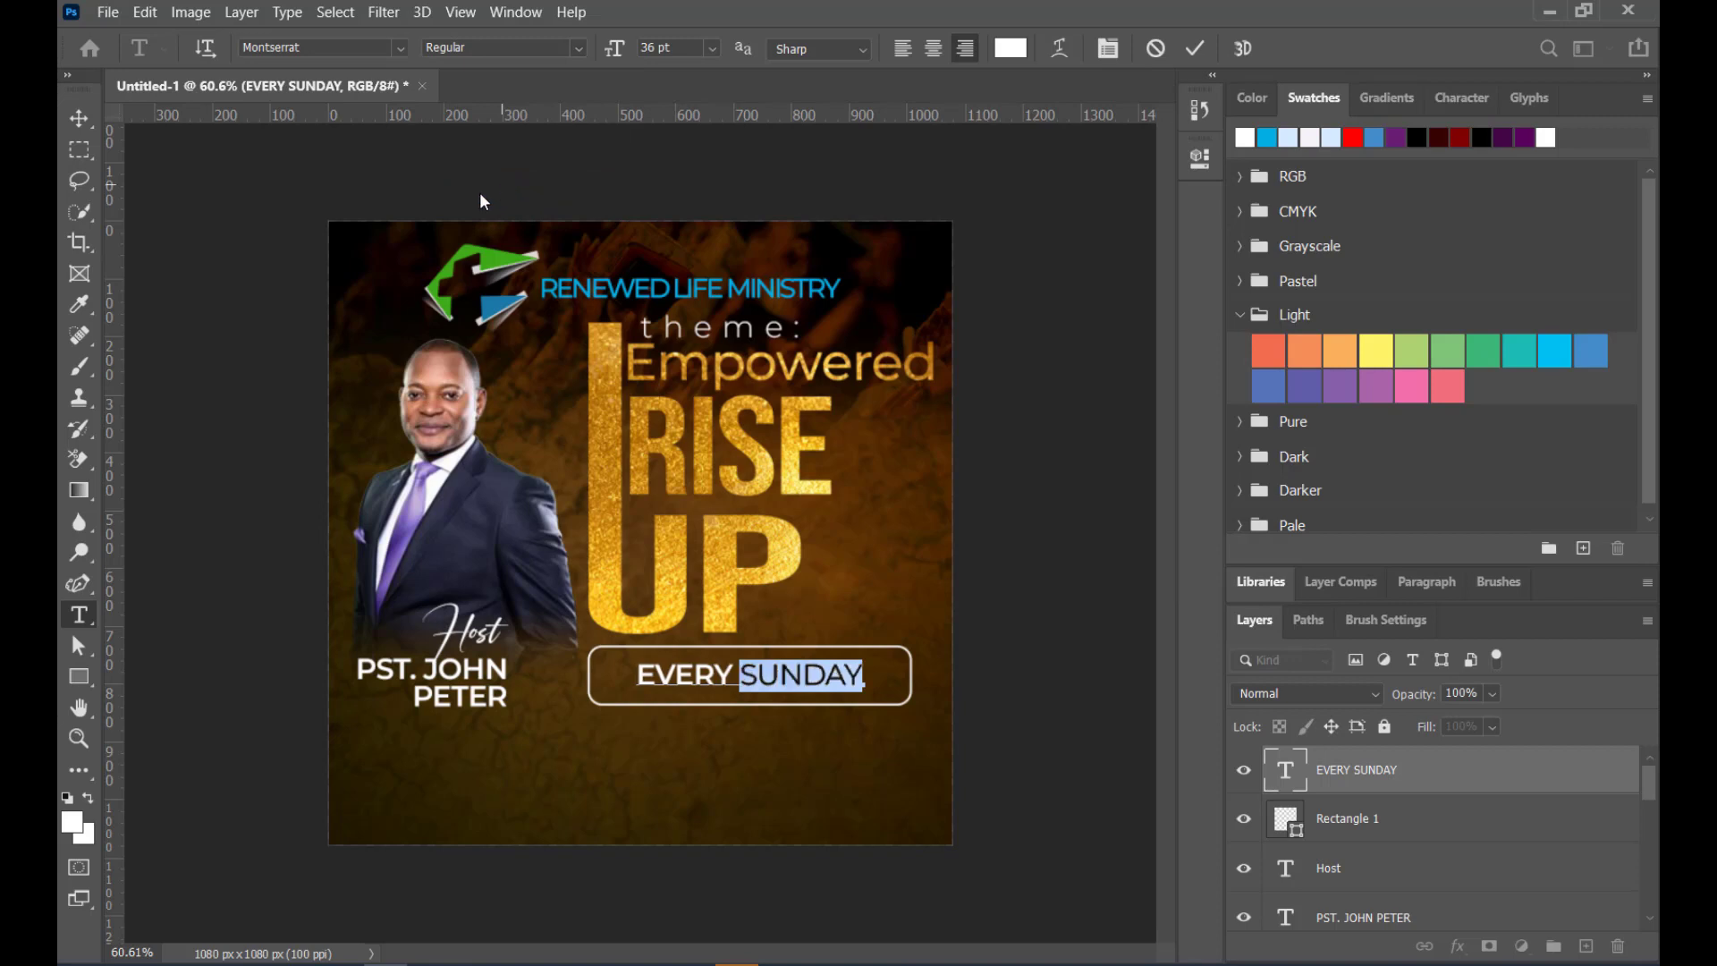
pyautogui.click(79, 117)
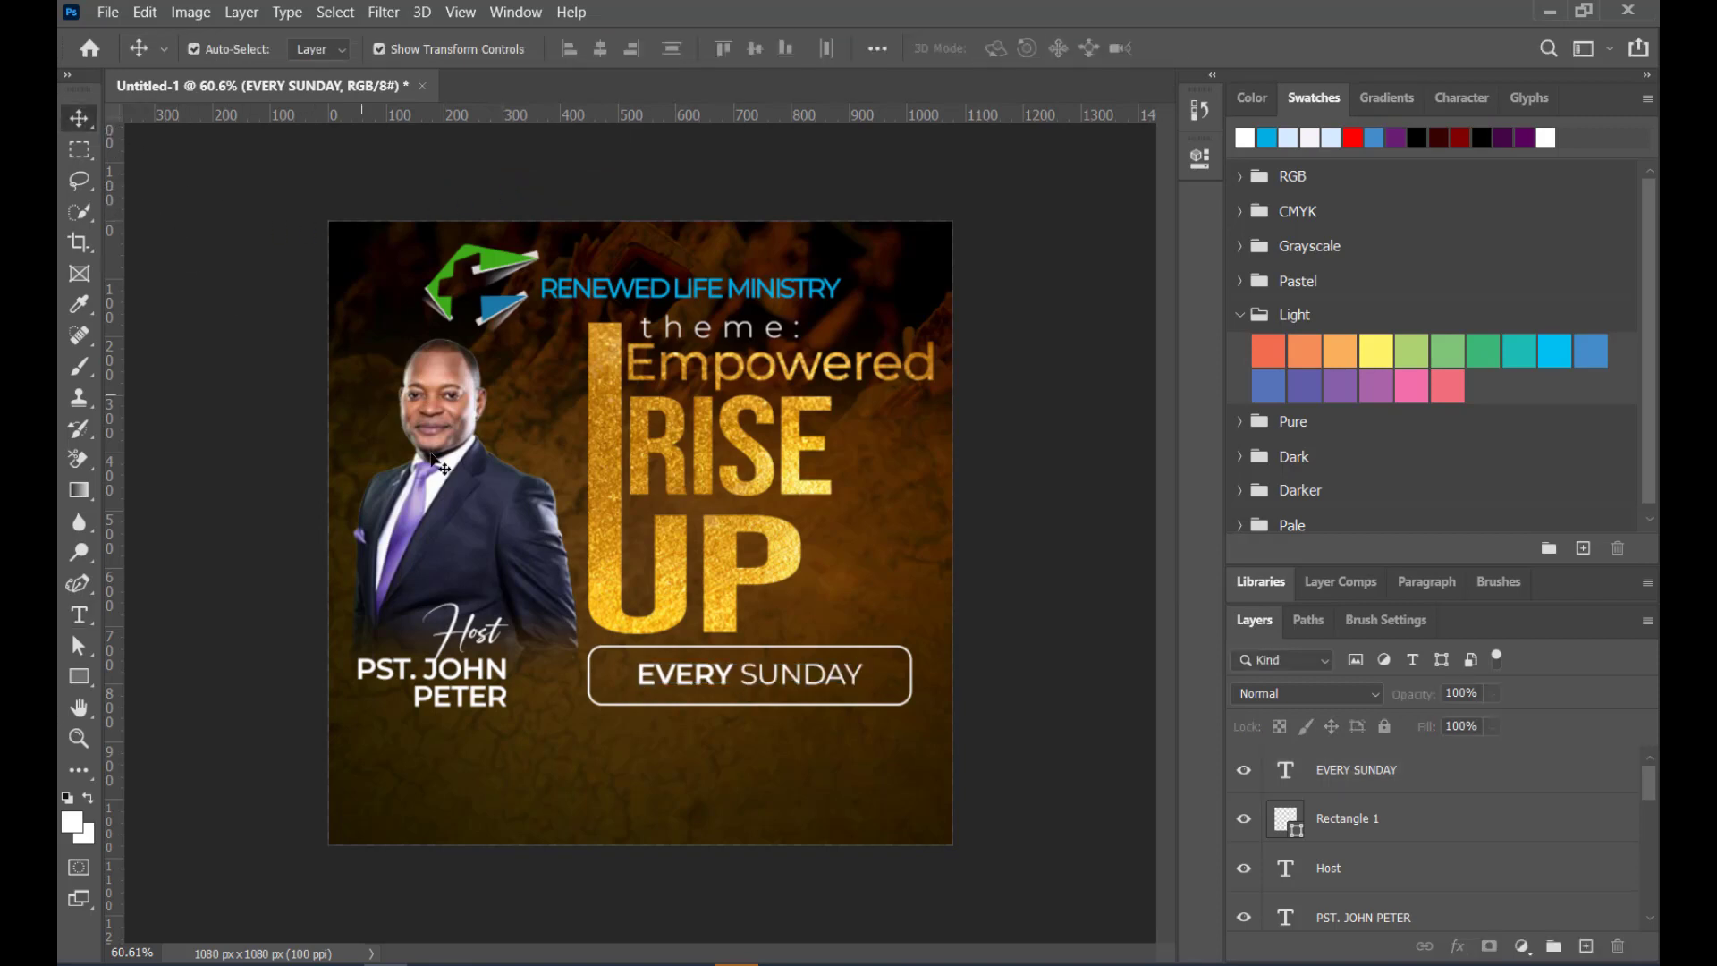
# Set the word SUNDAY in the boxed text to the Light font weight
pyautogui.click(755, 681)
pyautogui.click(756, 681)
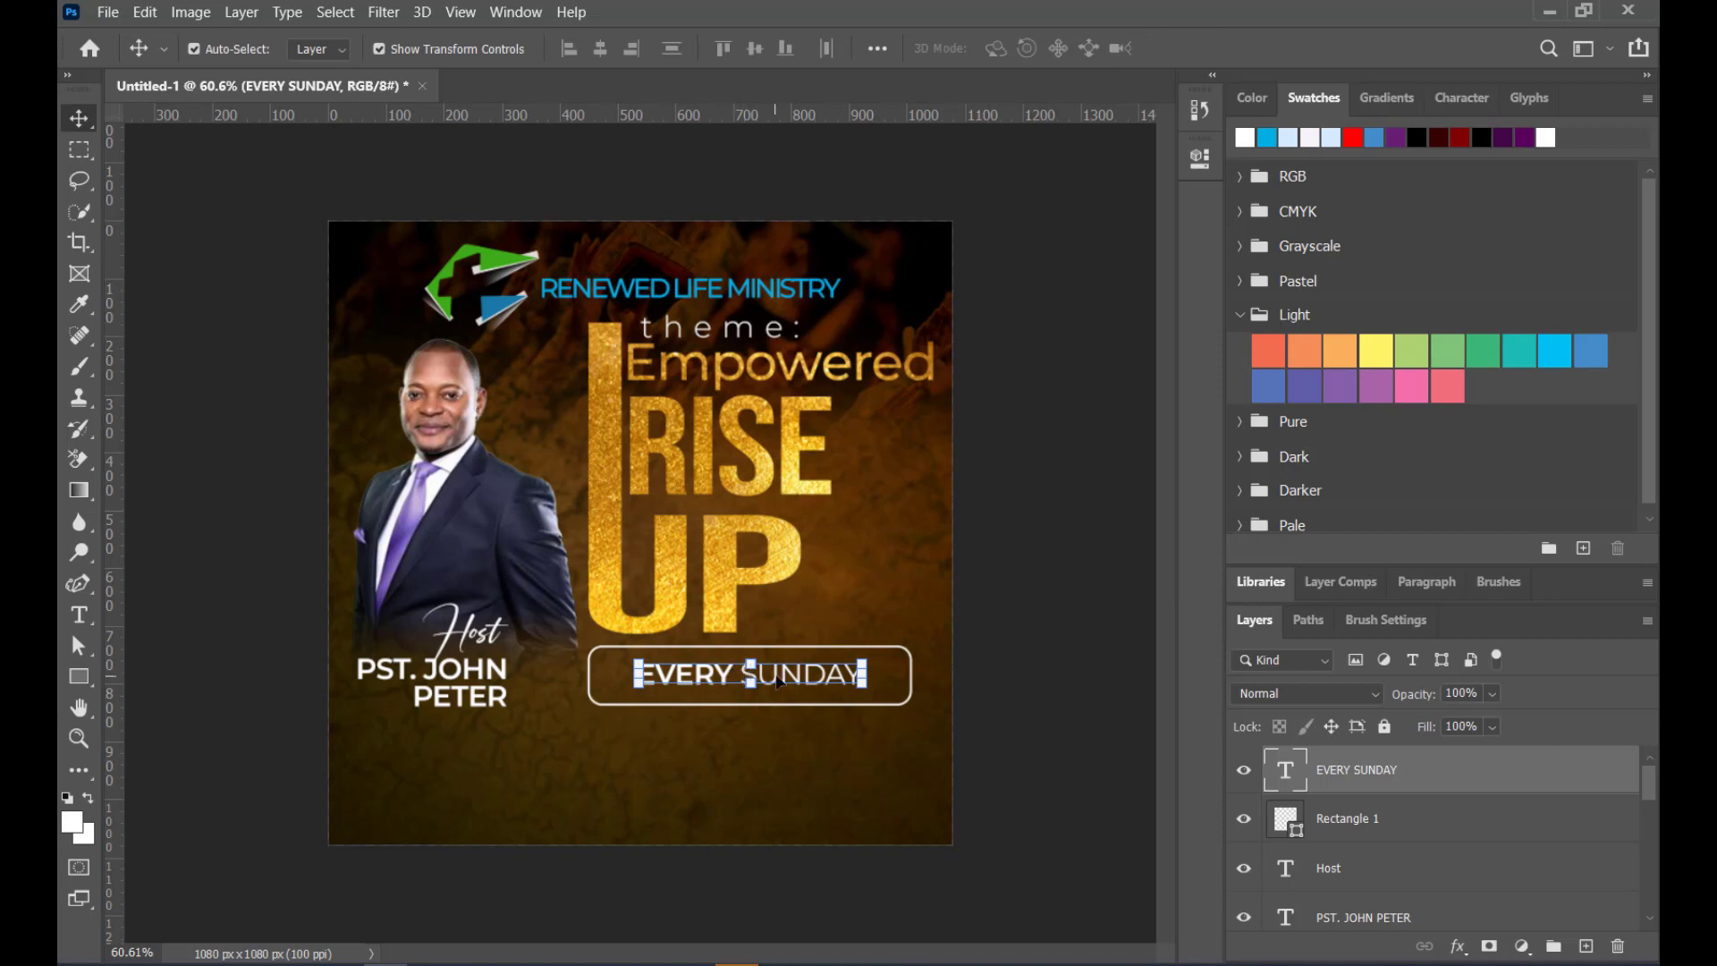
pyautogui.doubleClick(777, 681)
pyautogui.doubleClick(747, 675)
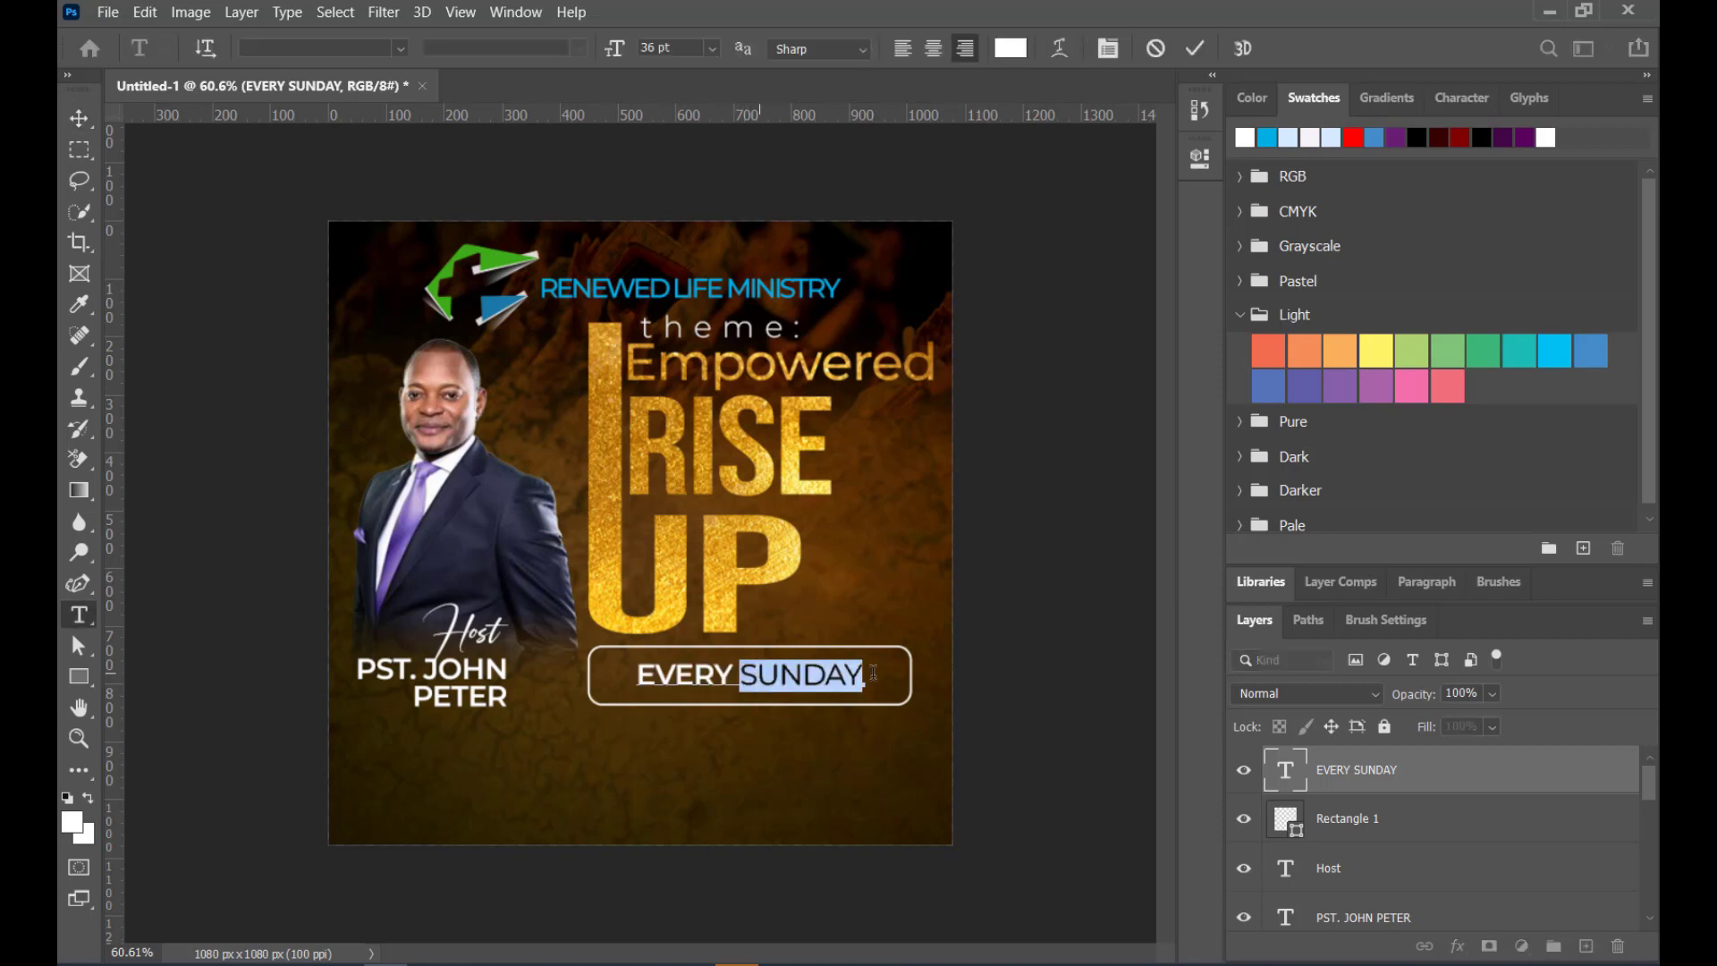
pyautogui.click(579, 46)
pyautogui.click(521, 148)
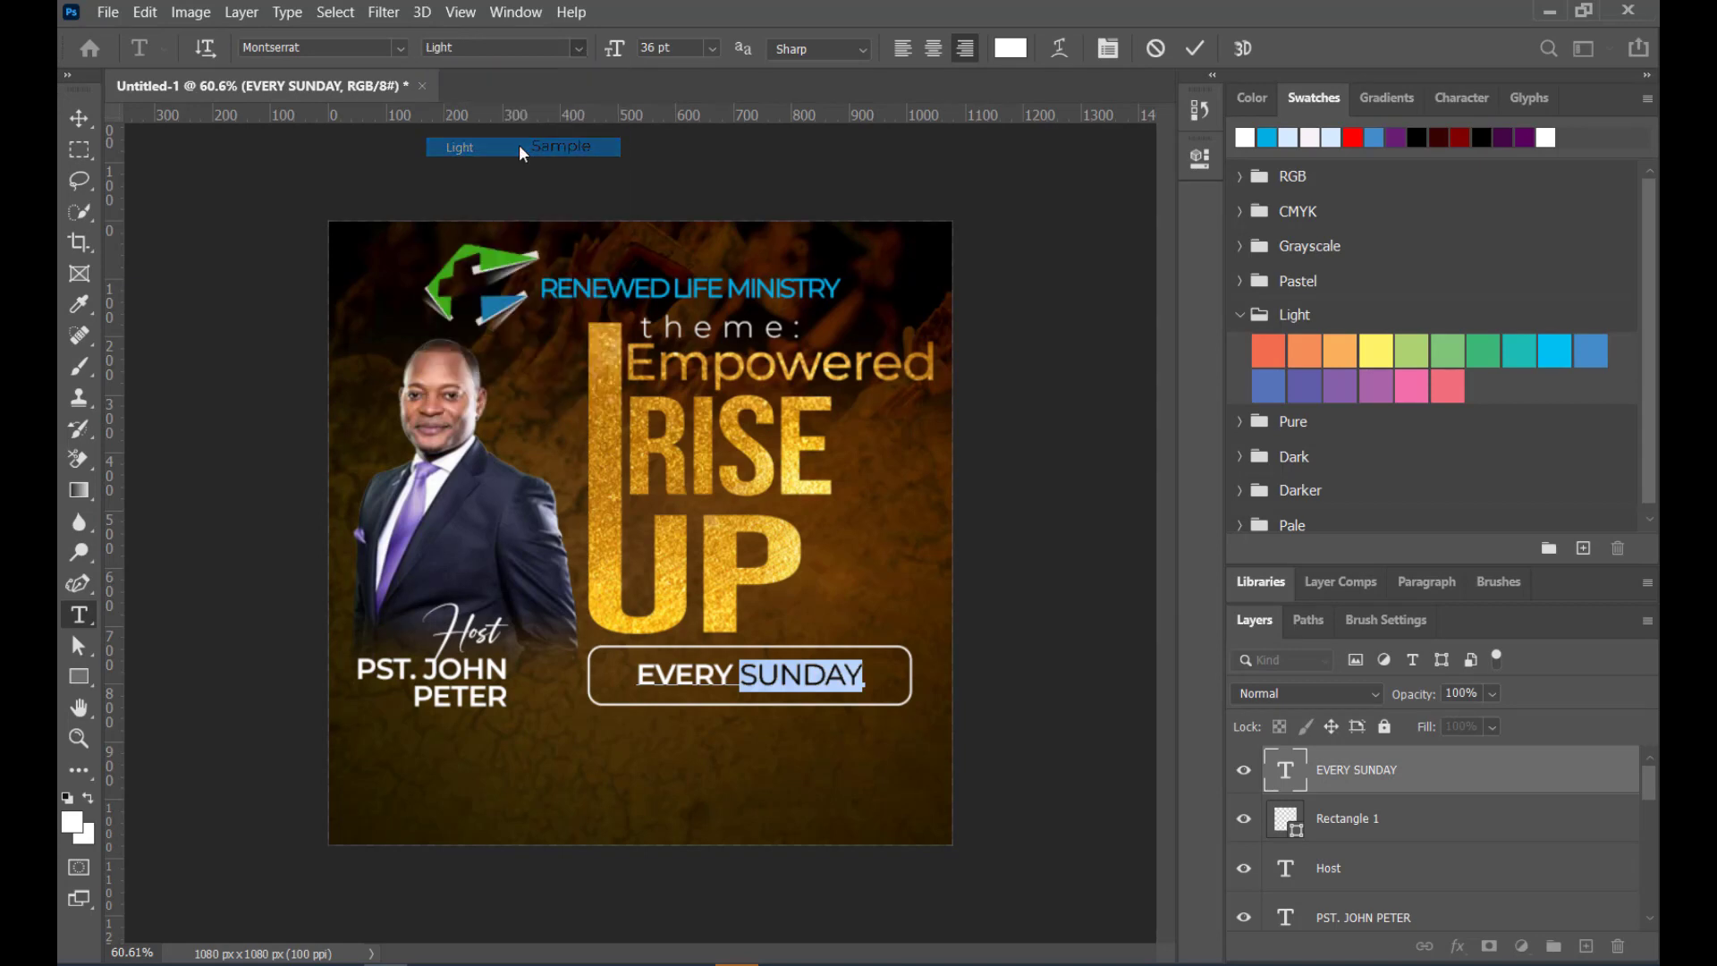
pyautogui.click(82, 120)
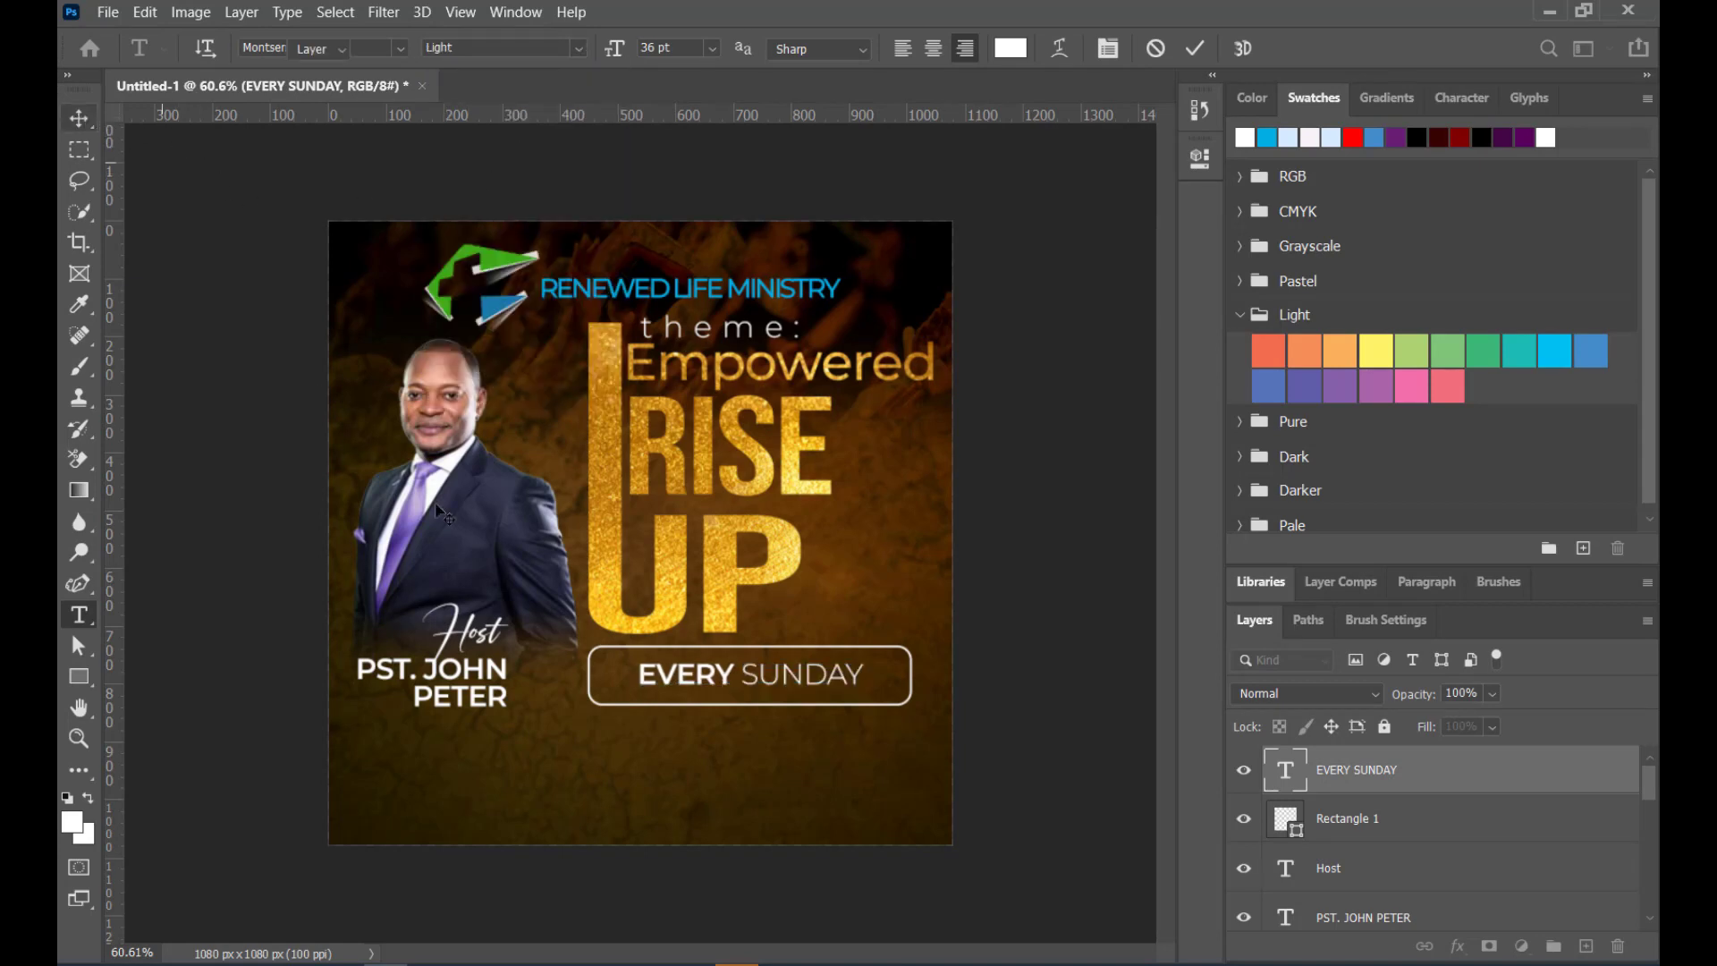
# Move the EVERY SUNDAY text slightly up inside its box and place a duplicate just below it
pyautogui.click(769, 689)
pyautogui.moveTo(760, 659); pyautogui.dragTo(760, 651)
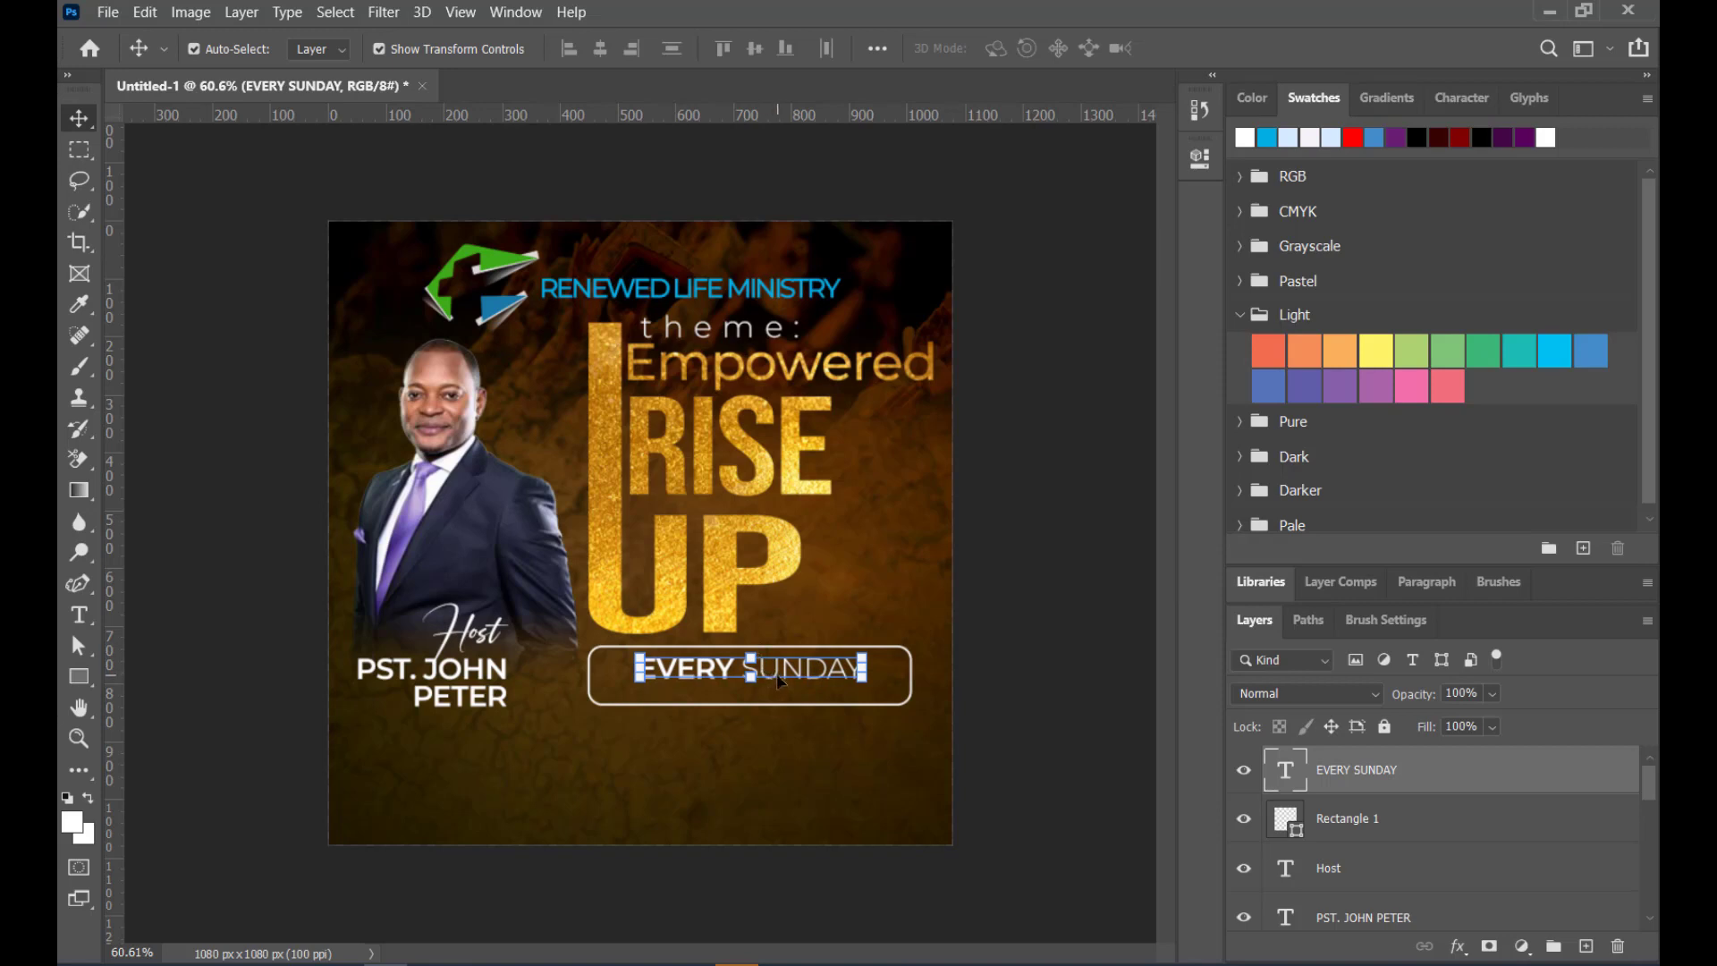
pyautogui.moveTo(779, 682); pyautogui.dragTo(772, 699)
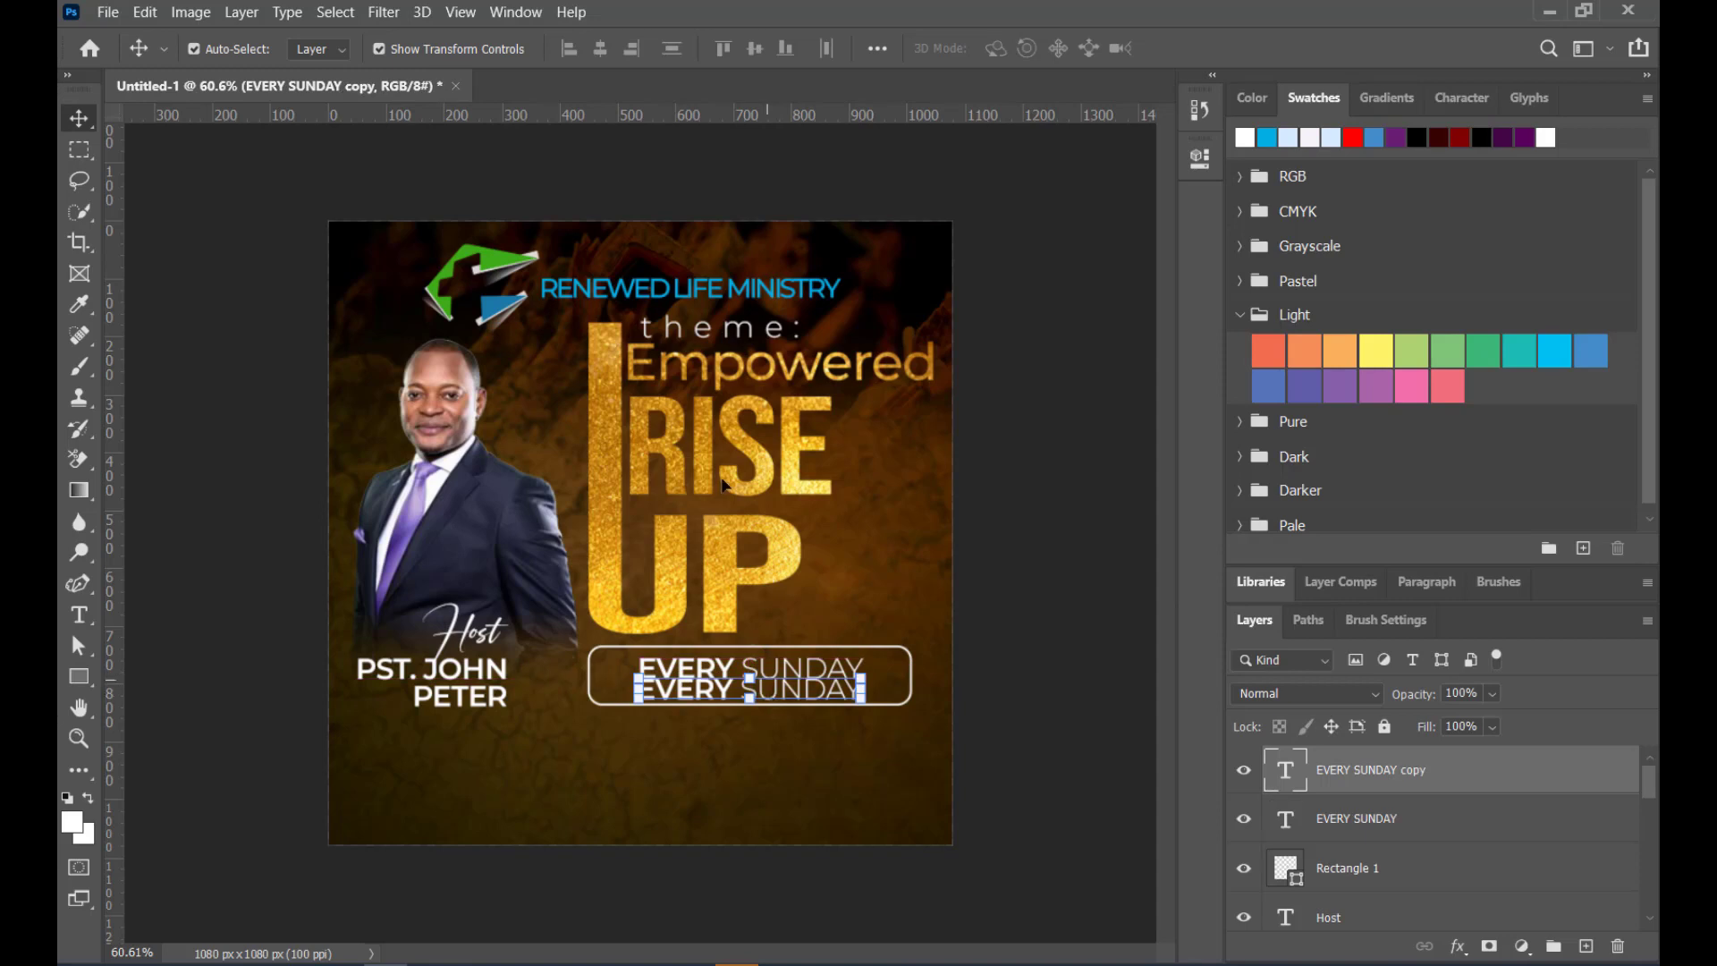
# Set the whole lower EVERY SUNDAY duplicate to the Montserrat Thin font
pyautogui.doubleClick(709, 699)
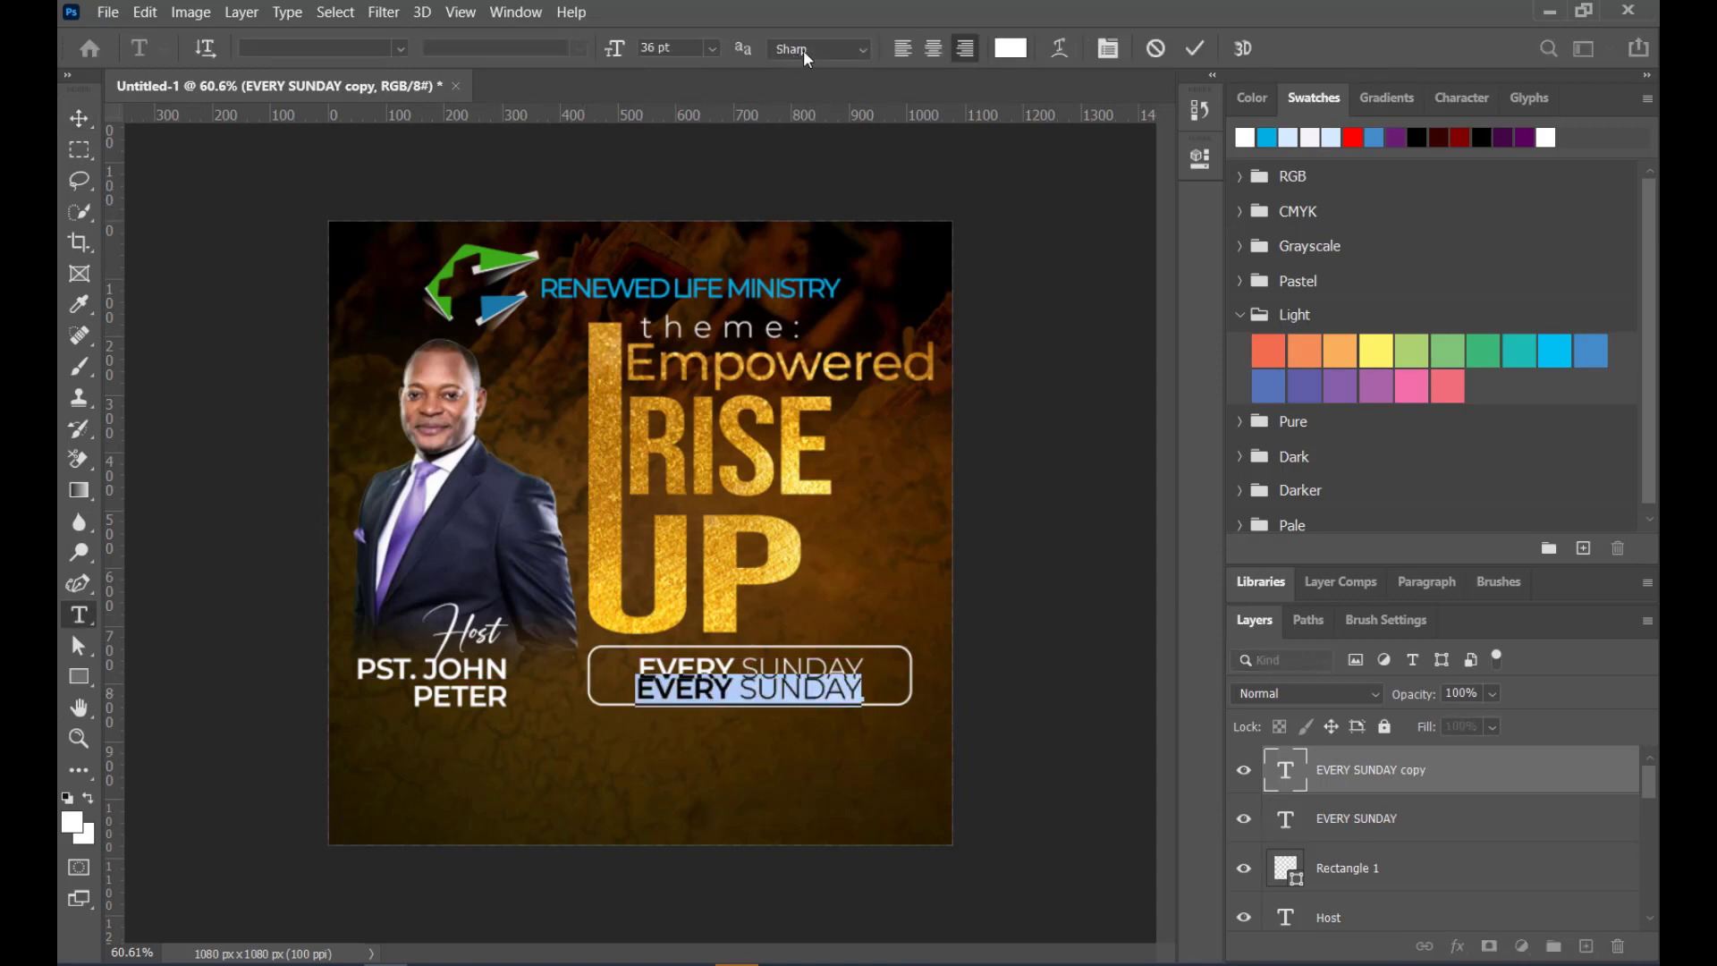
pyautogui.click(395, 45)
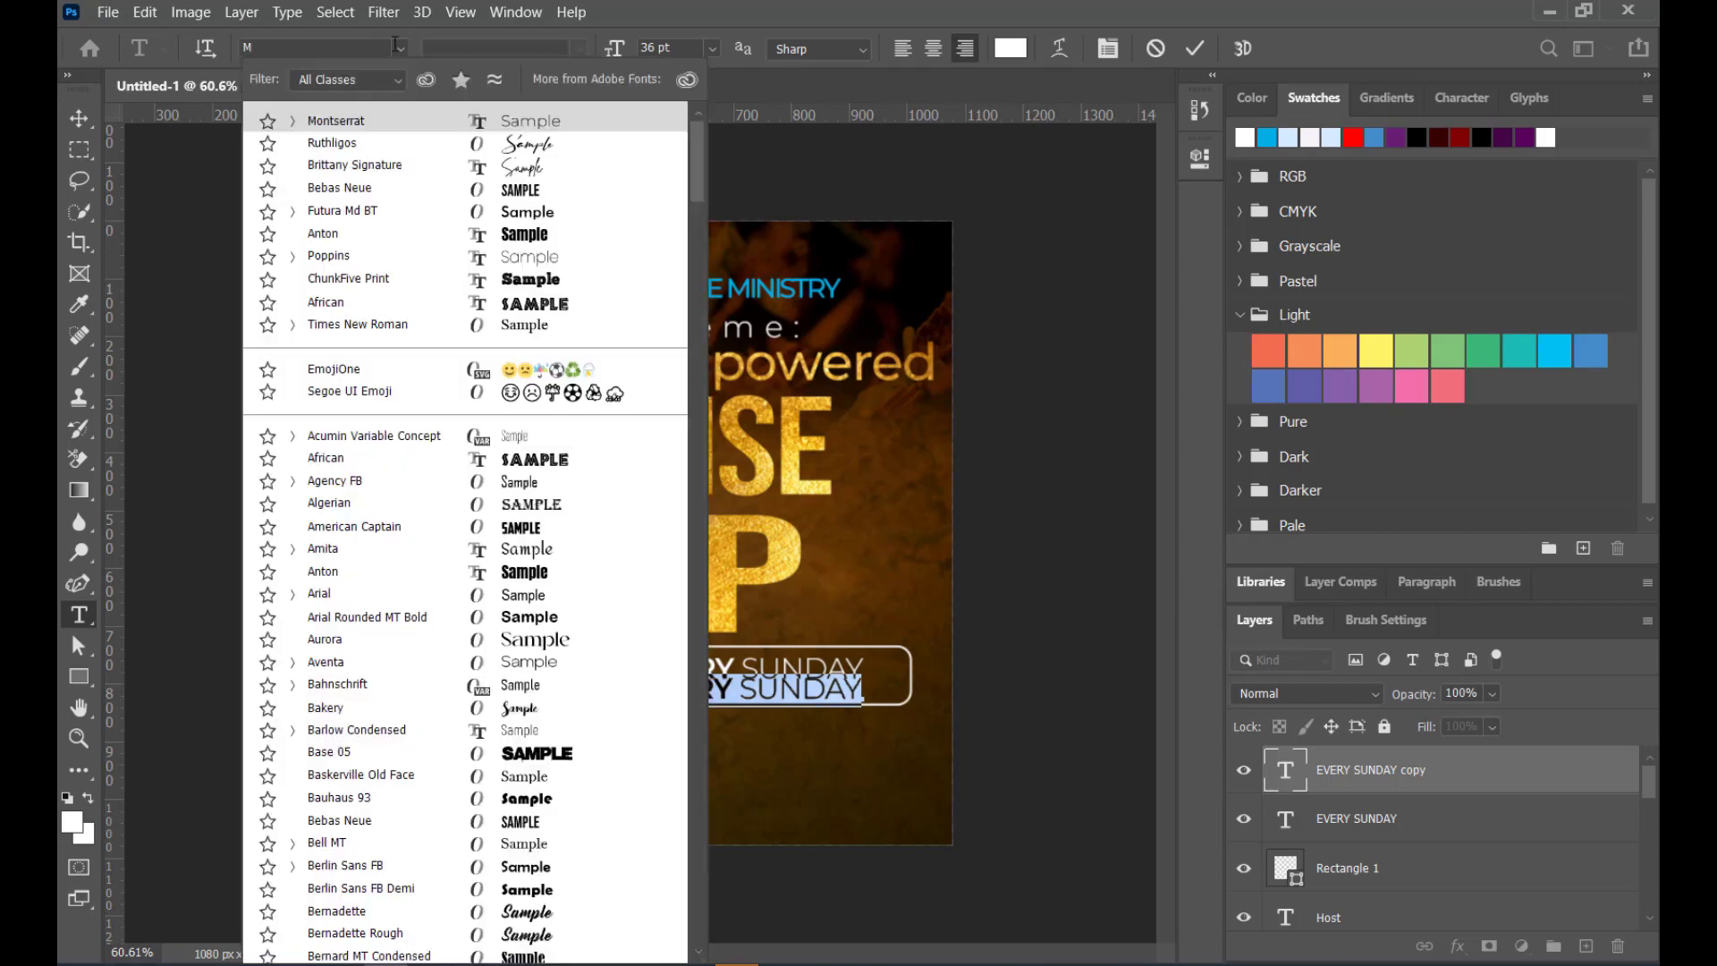
pyautogui.write('MONT')
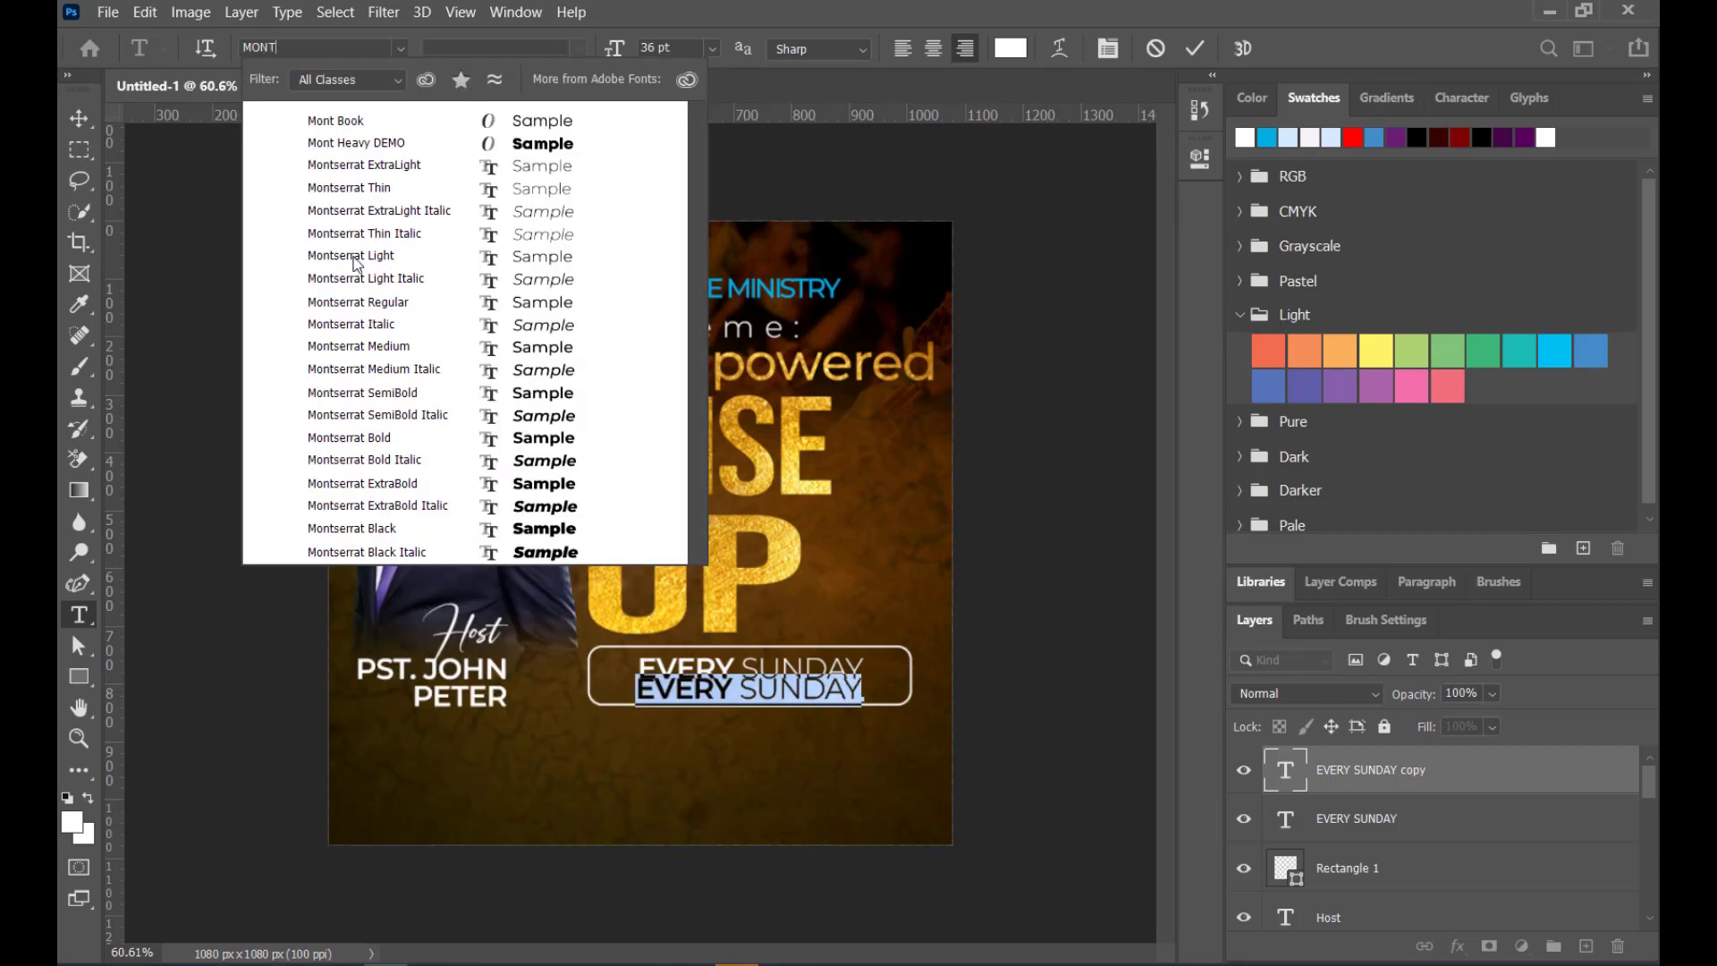
pyautogui.click(379, 187)
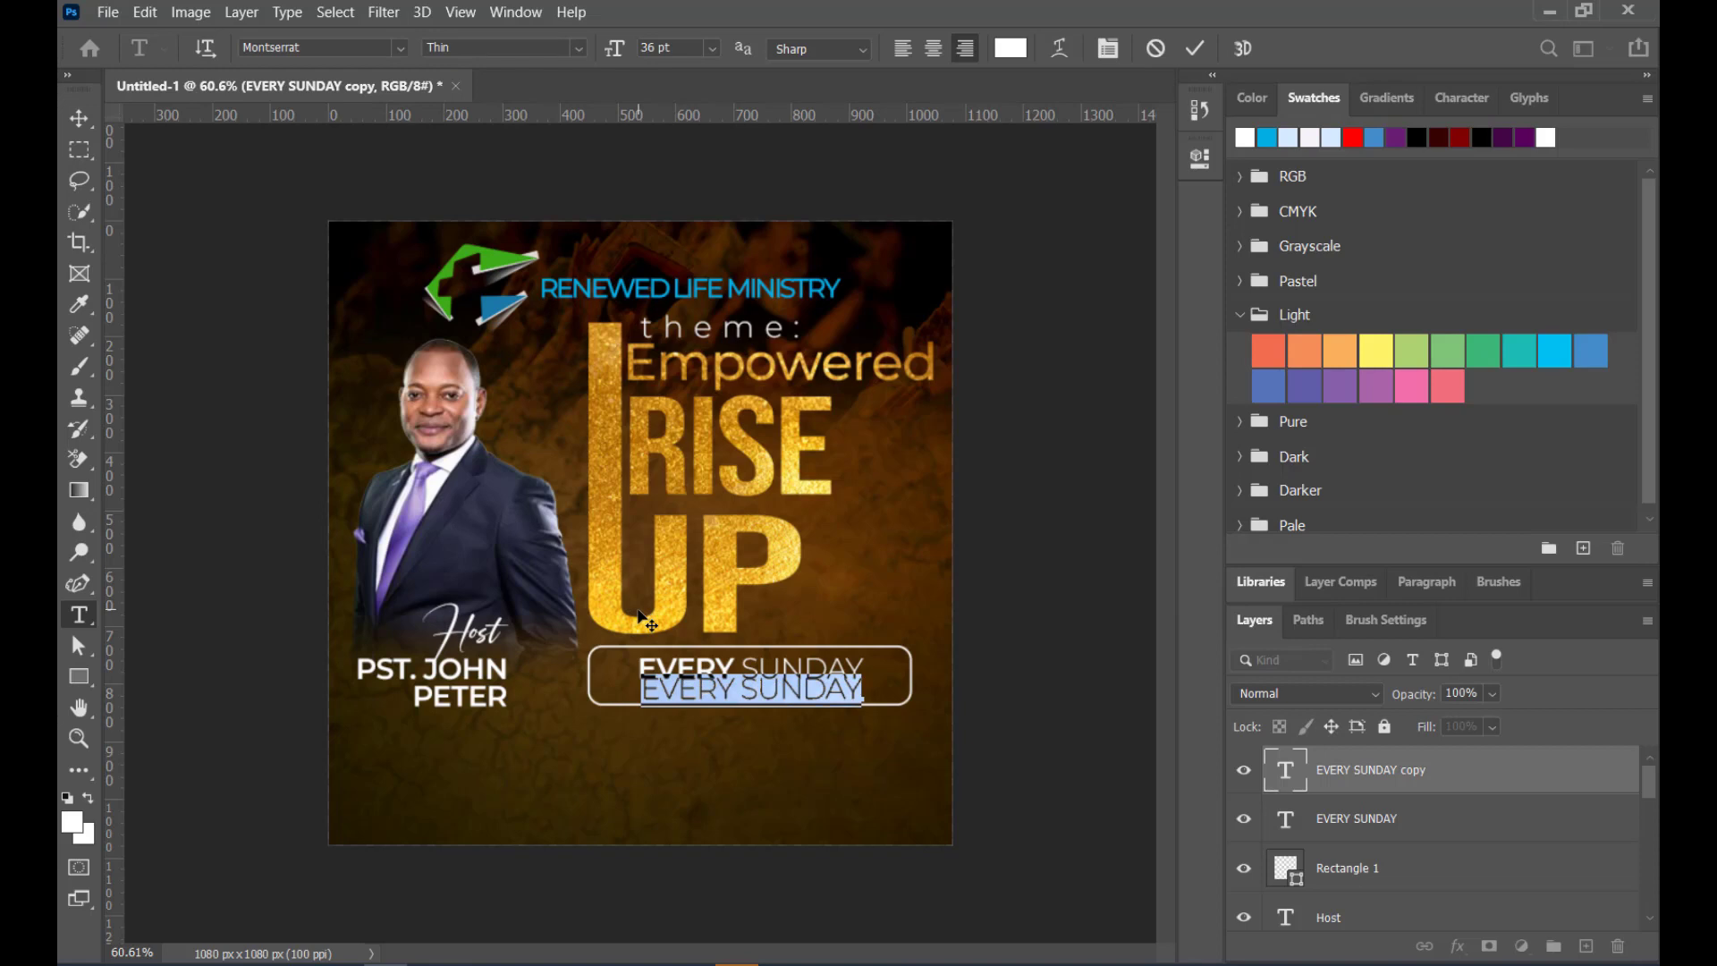
# Replace the duplicate's text with "FROM 10:00 AM - 12:00PM"
pyautogui.press('Right')
pyautogui.hotkey('ctrl', 'a')
pyautogui.write('FROM')
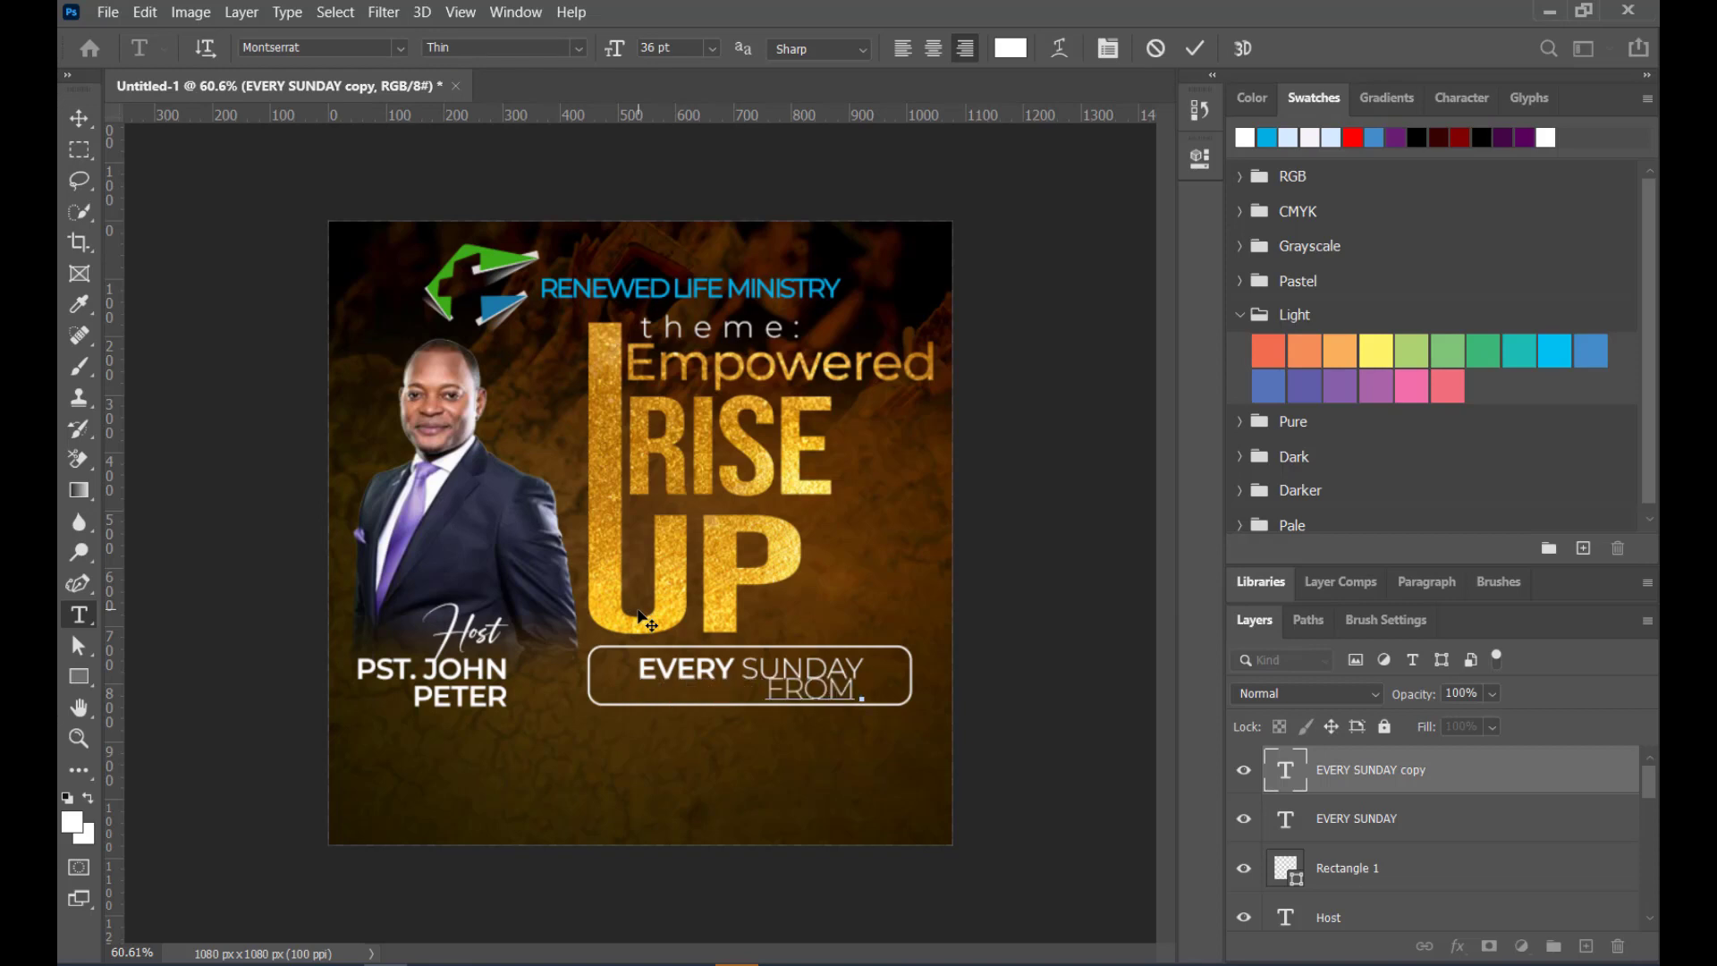
pyautogui.write(' 10:')
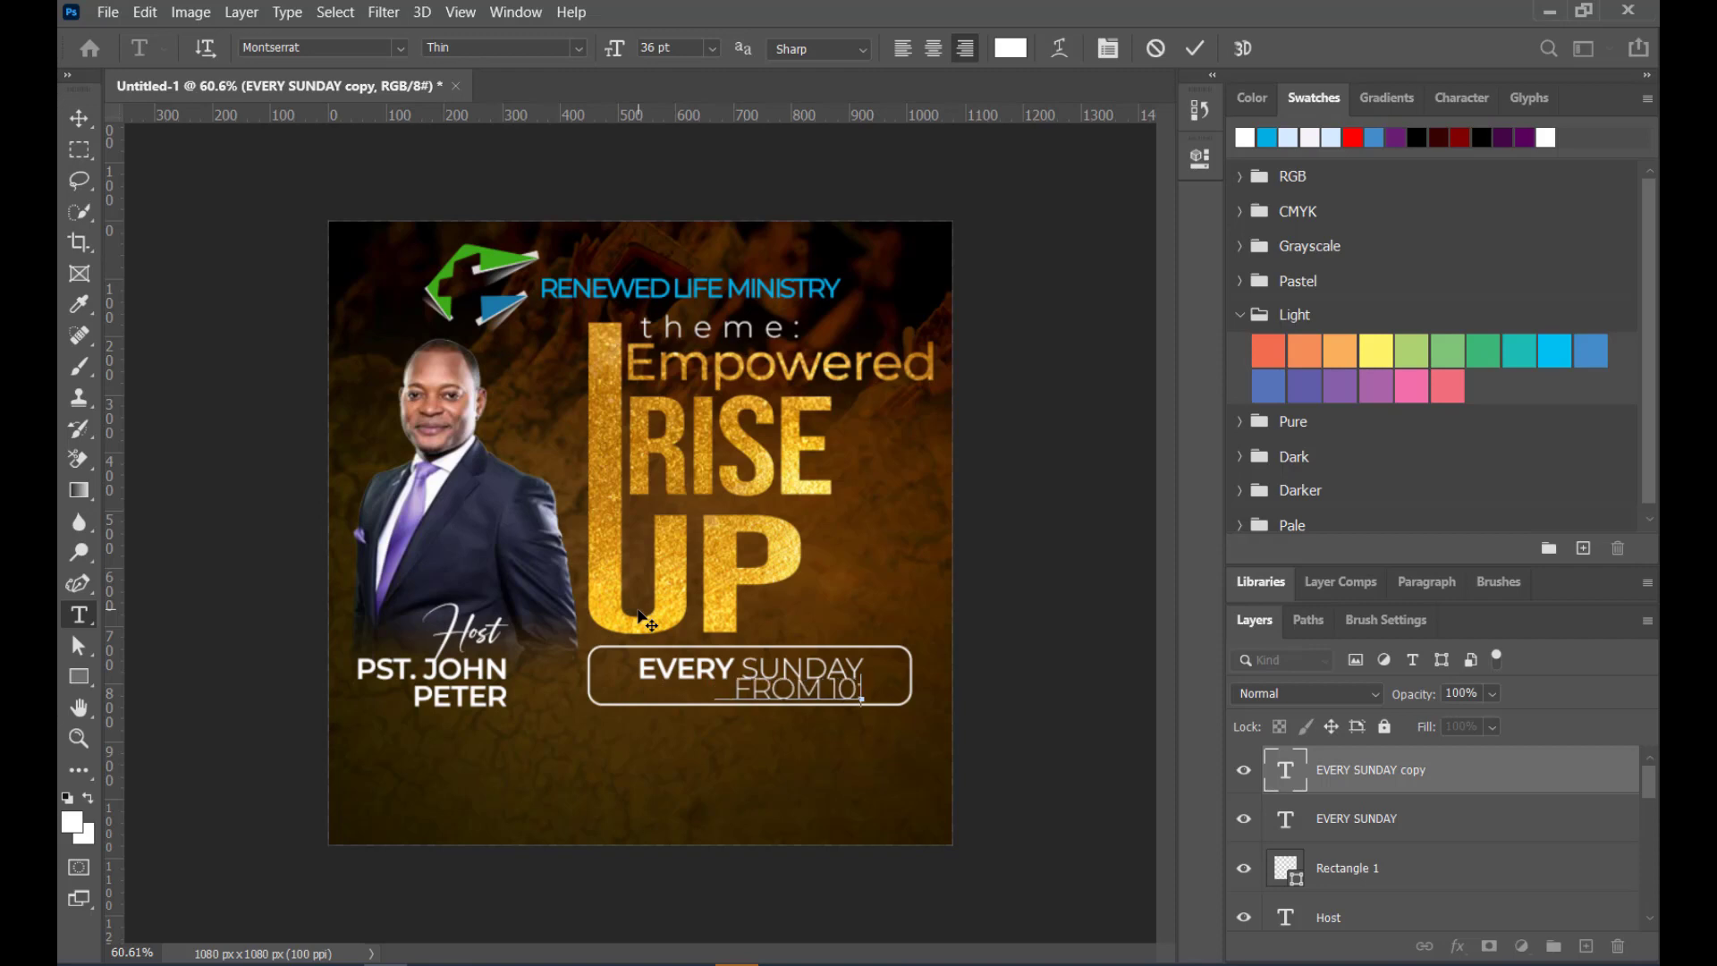
pyautogui.write('00 AM')
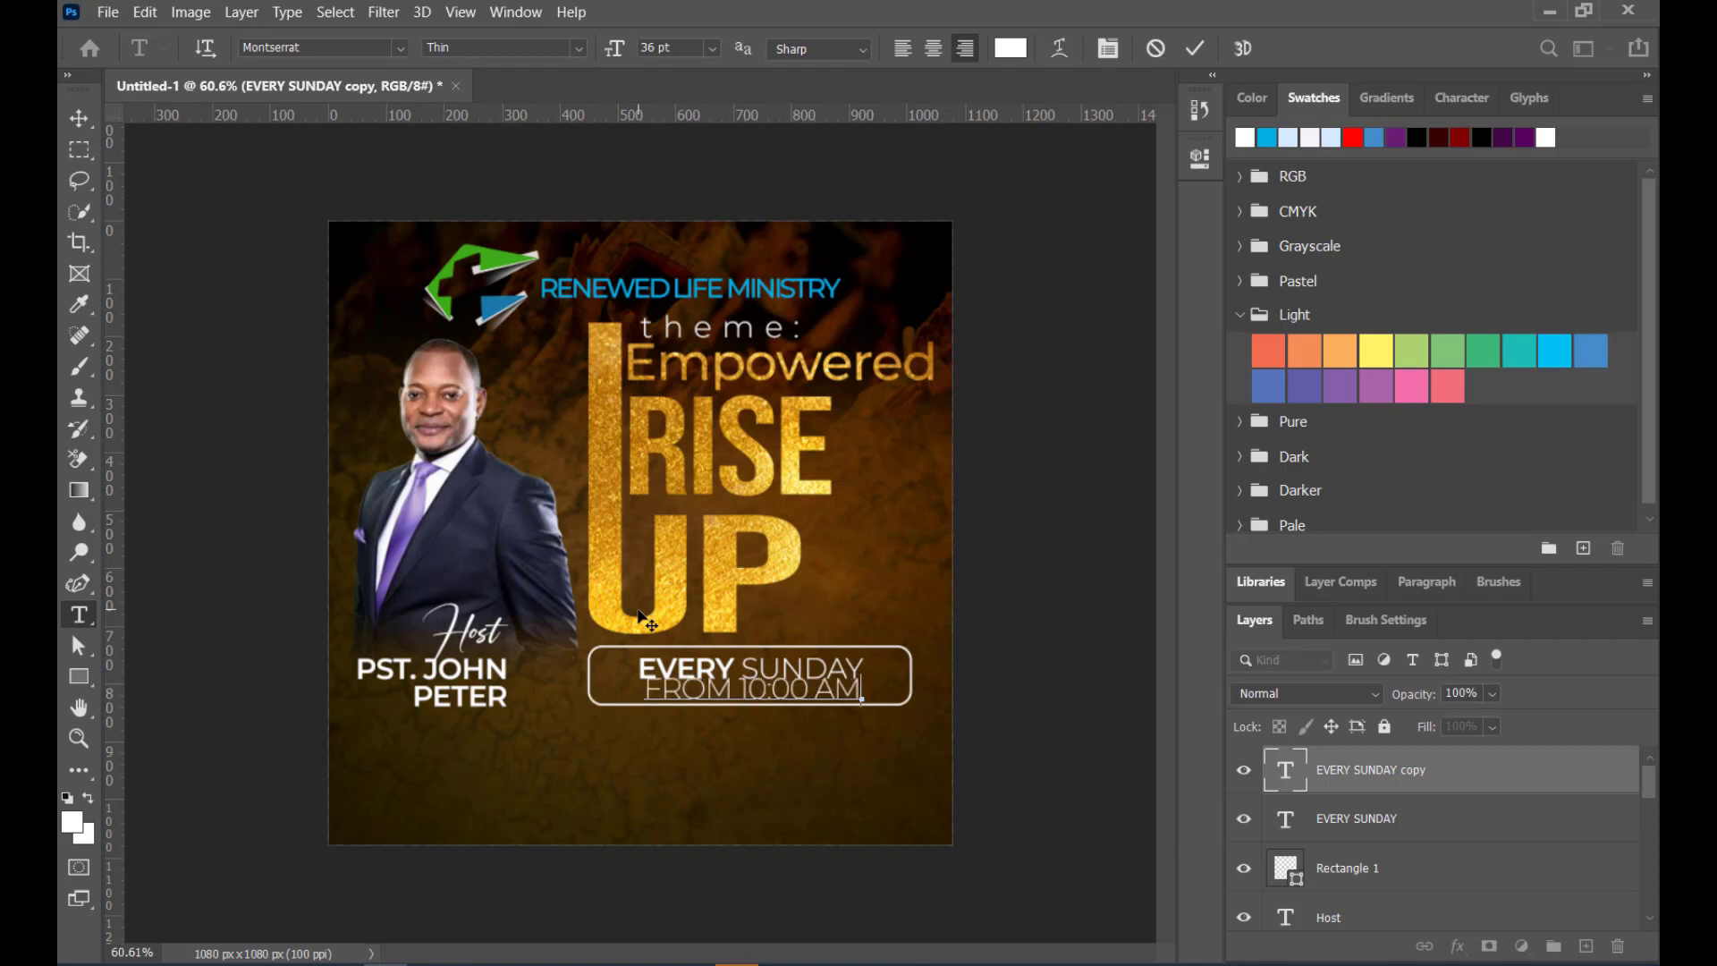
pyautogui.write(' -')
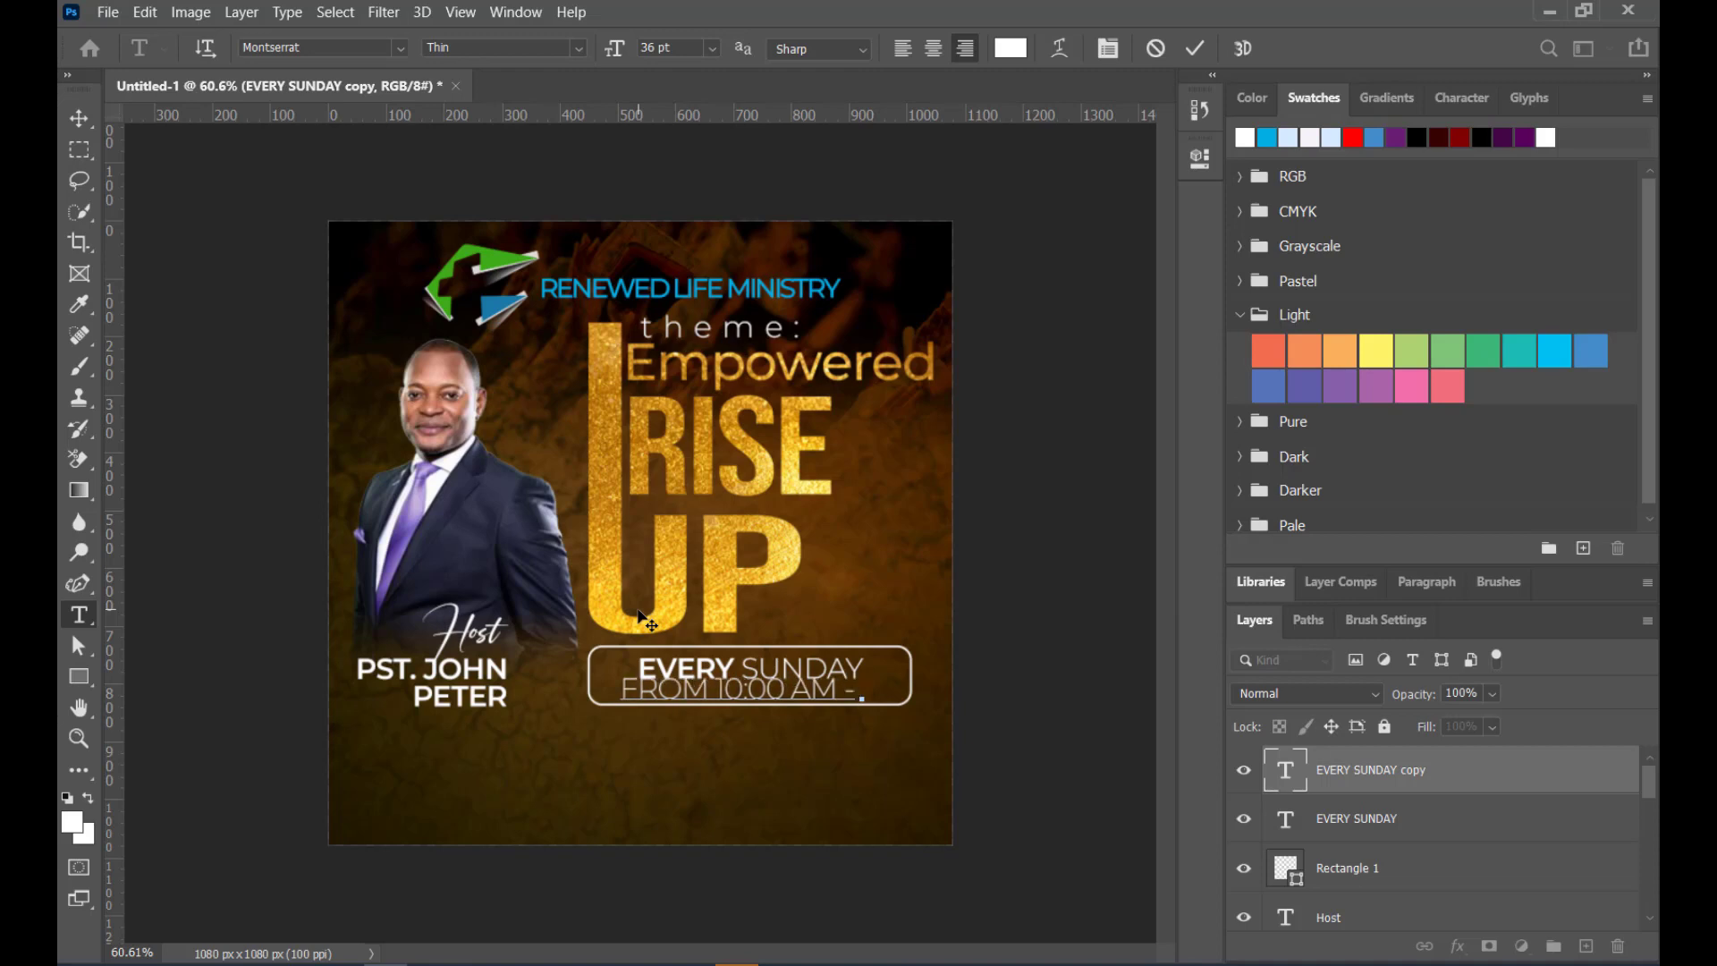
pyautogui.write(' 12:')
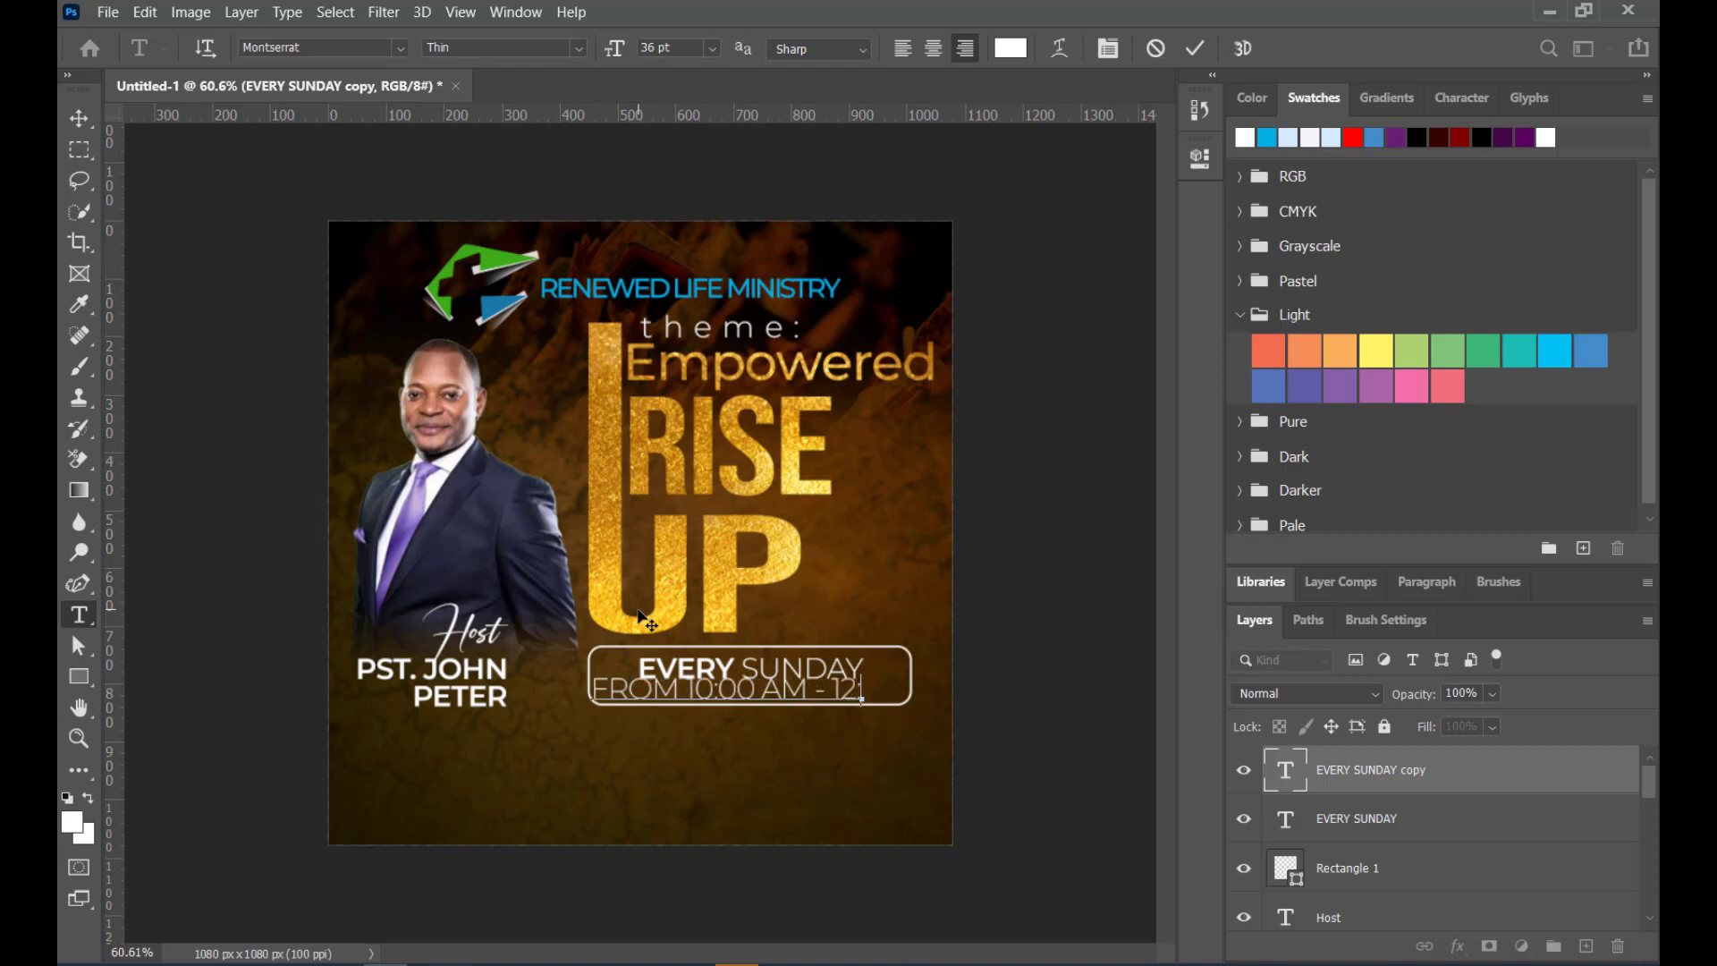
pyautogui.write('00')
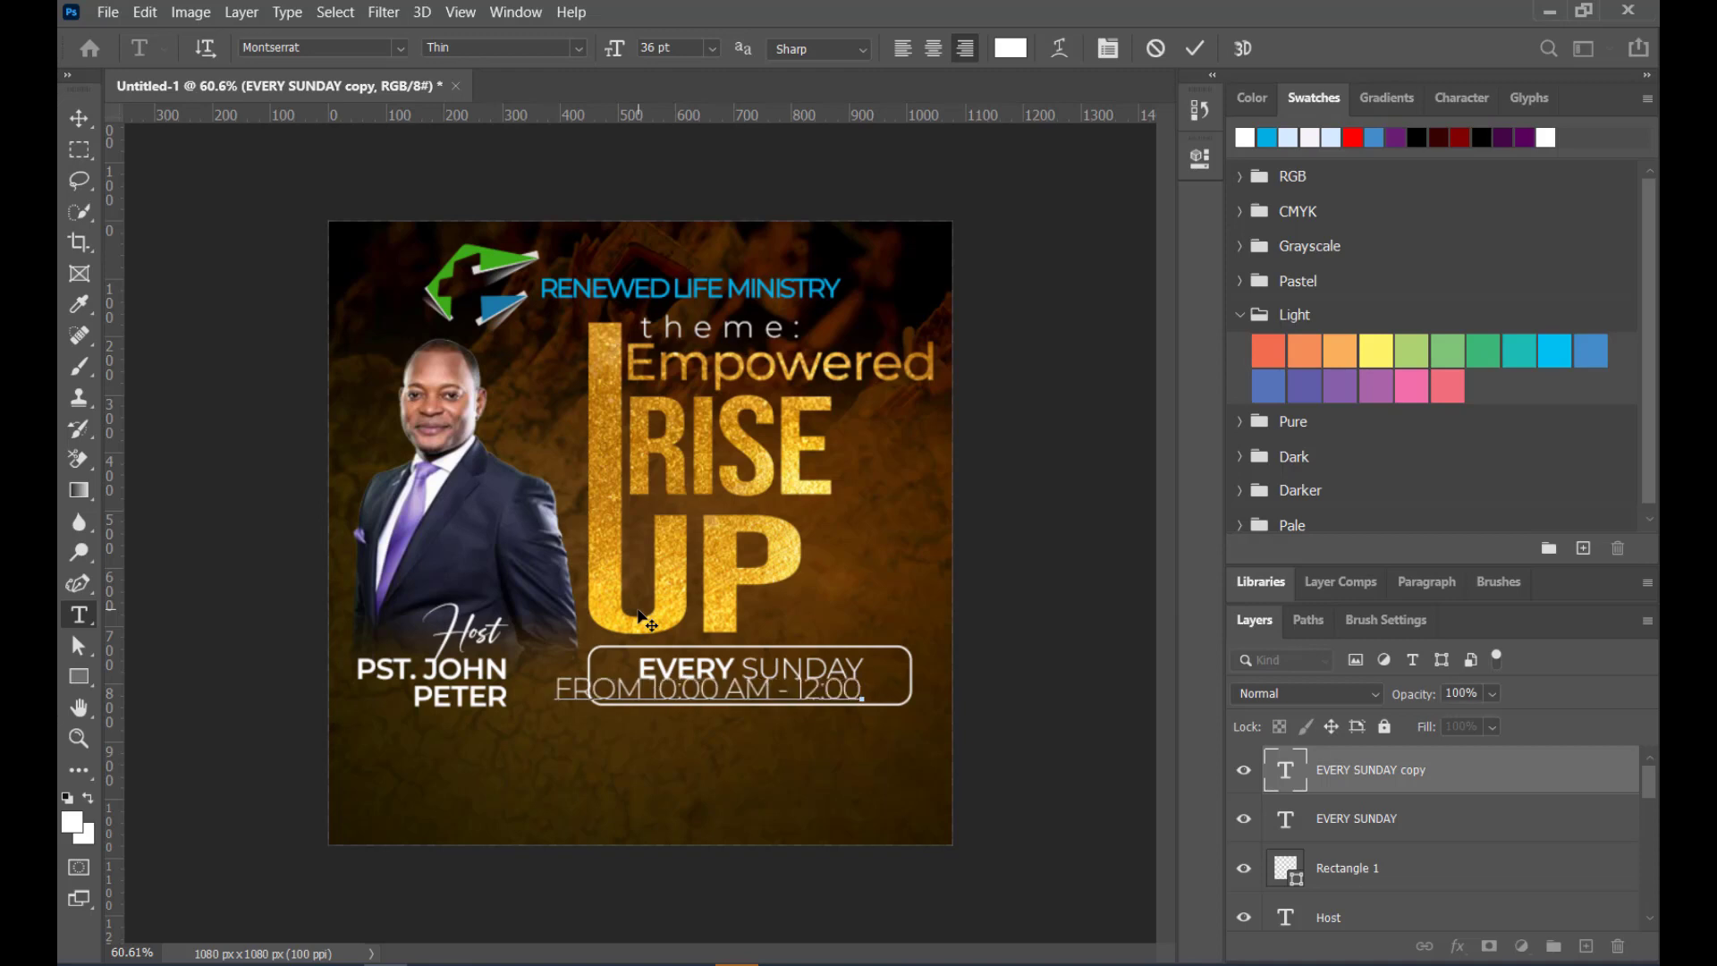
pyautogui.write('PM')
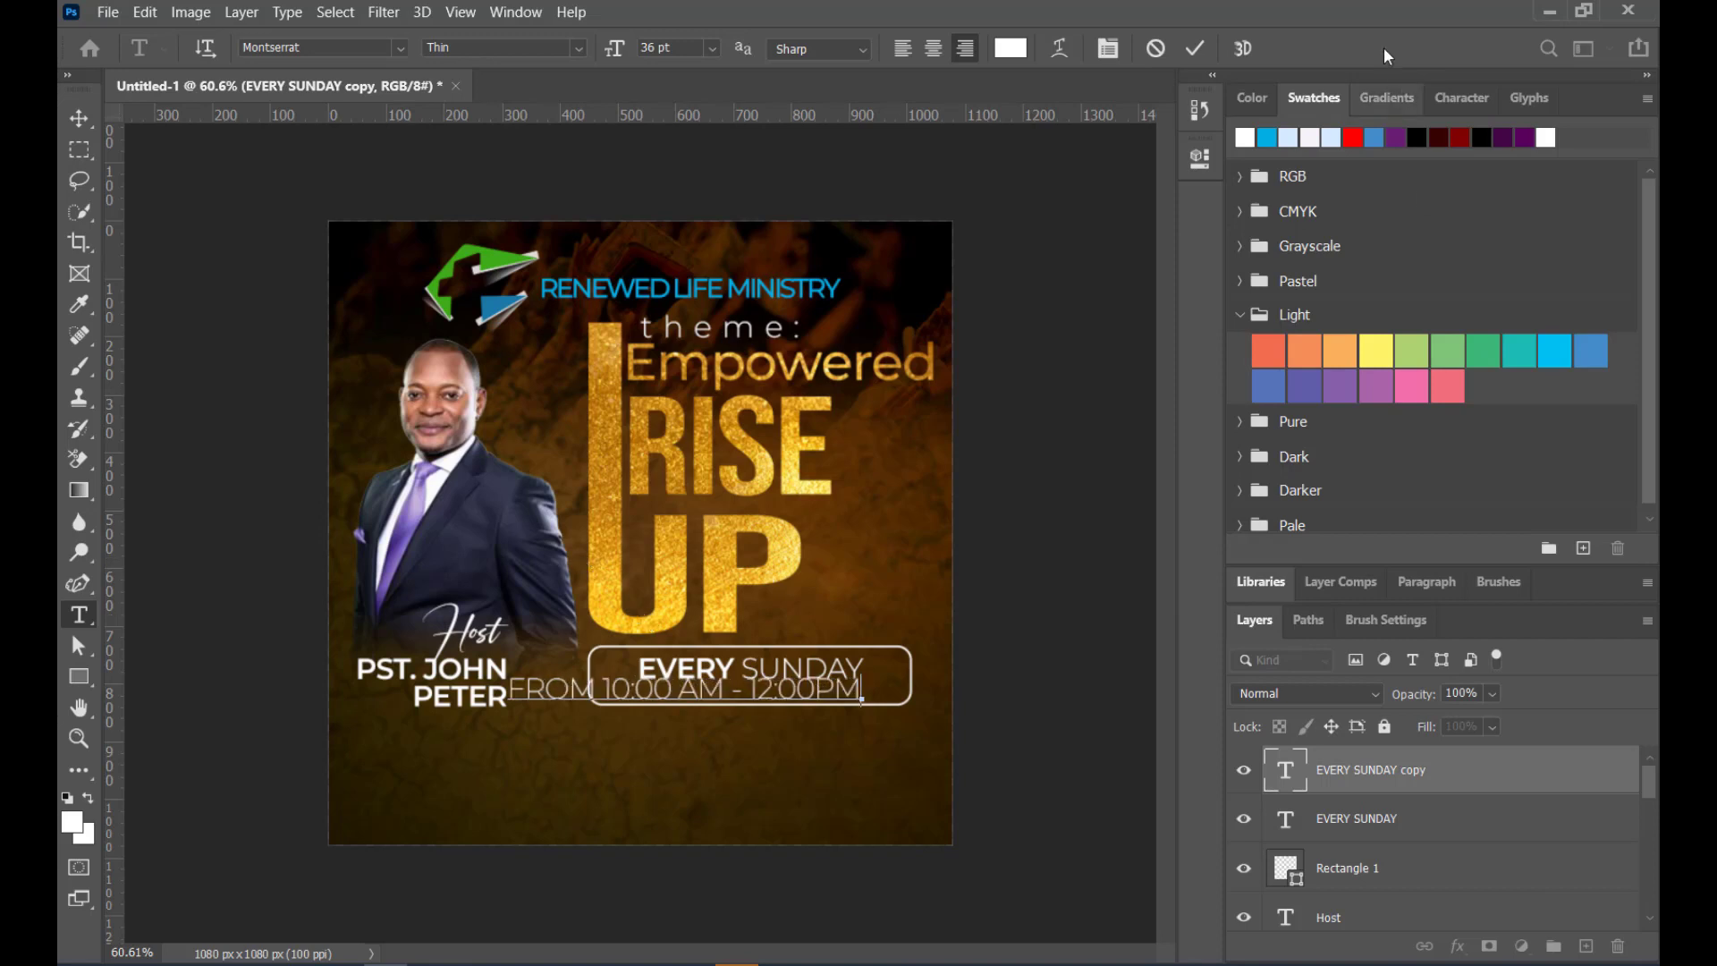
pyautogui.click(1198, 51)
pyautogui.press('v')
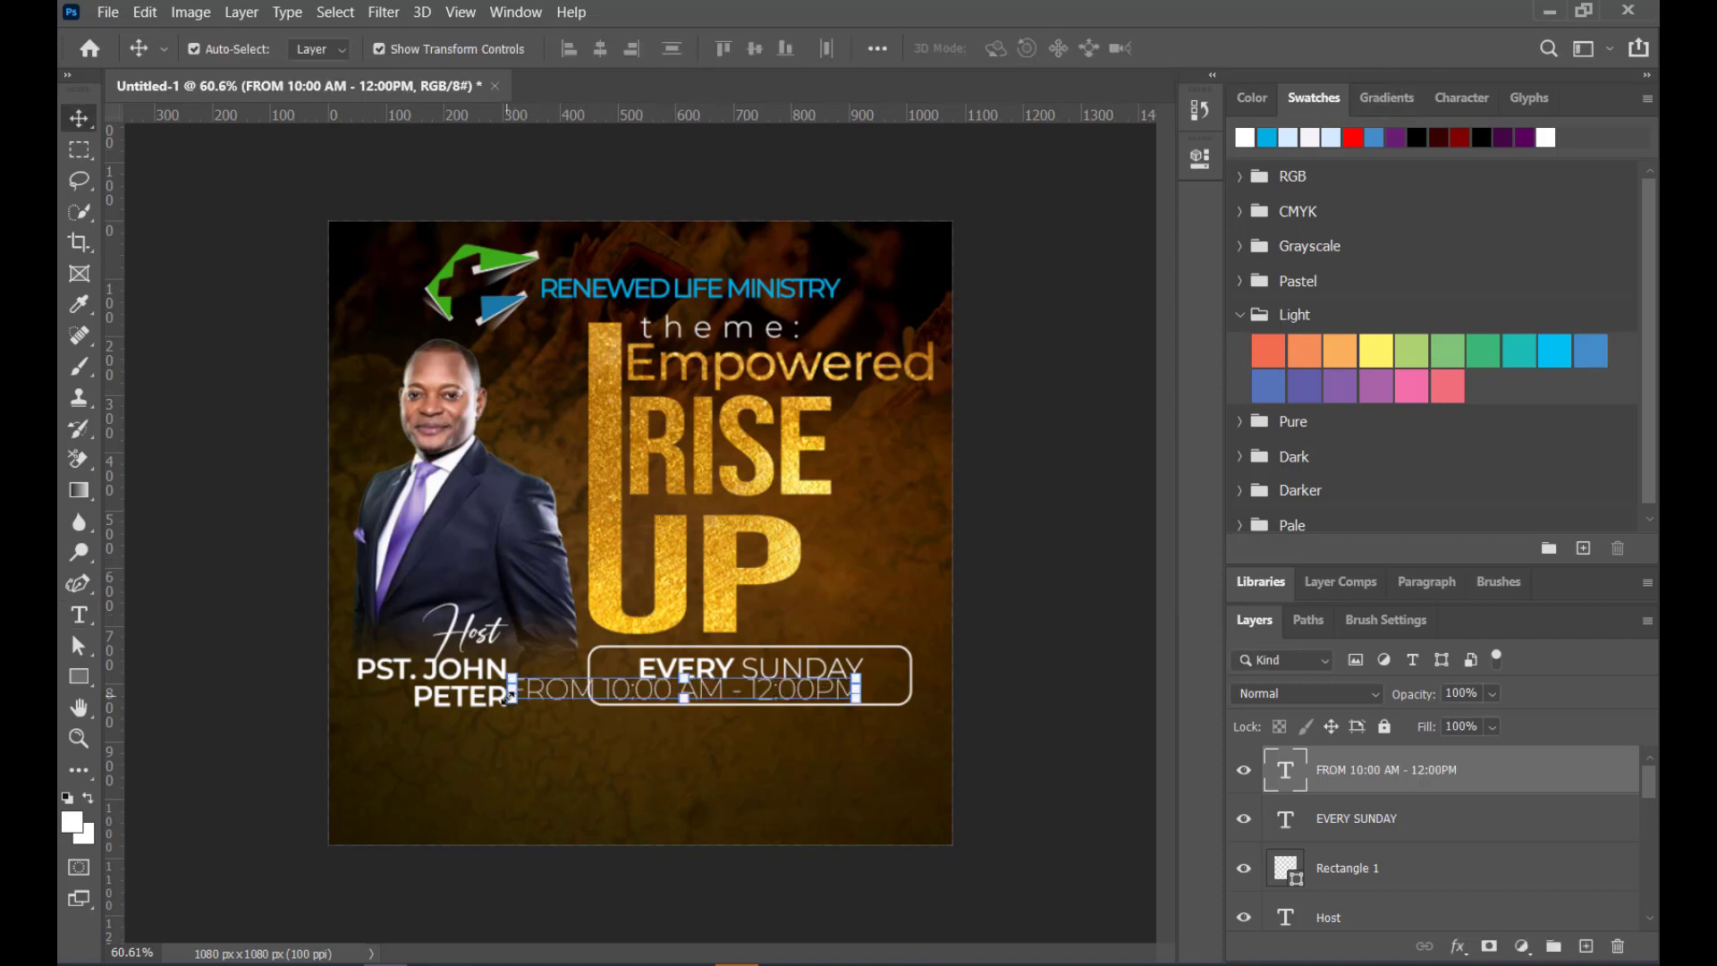
# Scale the time line to about 59% and center it beneath EVERY SUNDAY inside the rounded box
pyautogui.moveTo(523, 707); pyautogui.dragTo(671, 696)
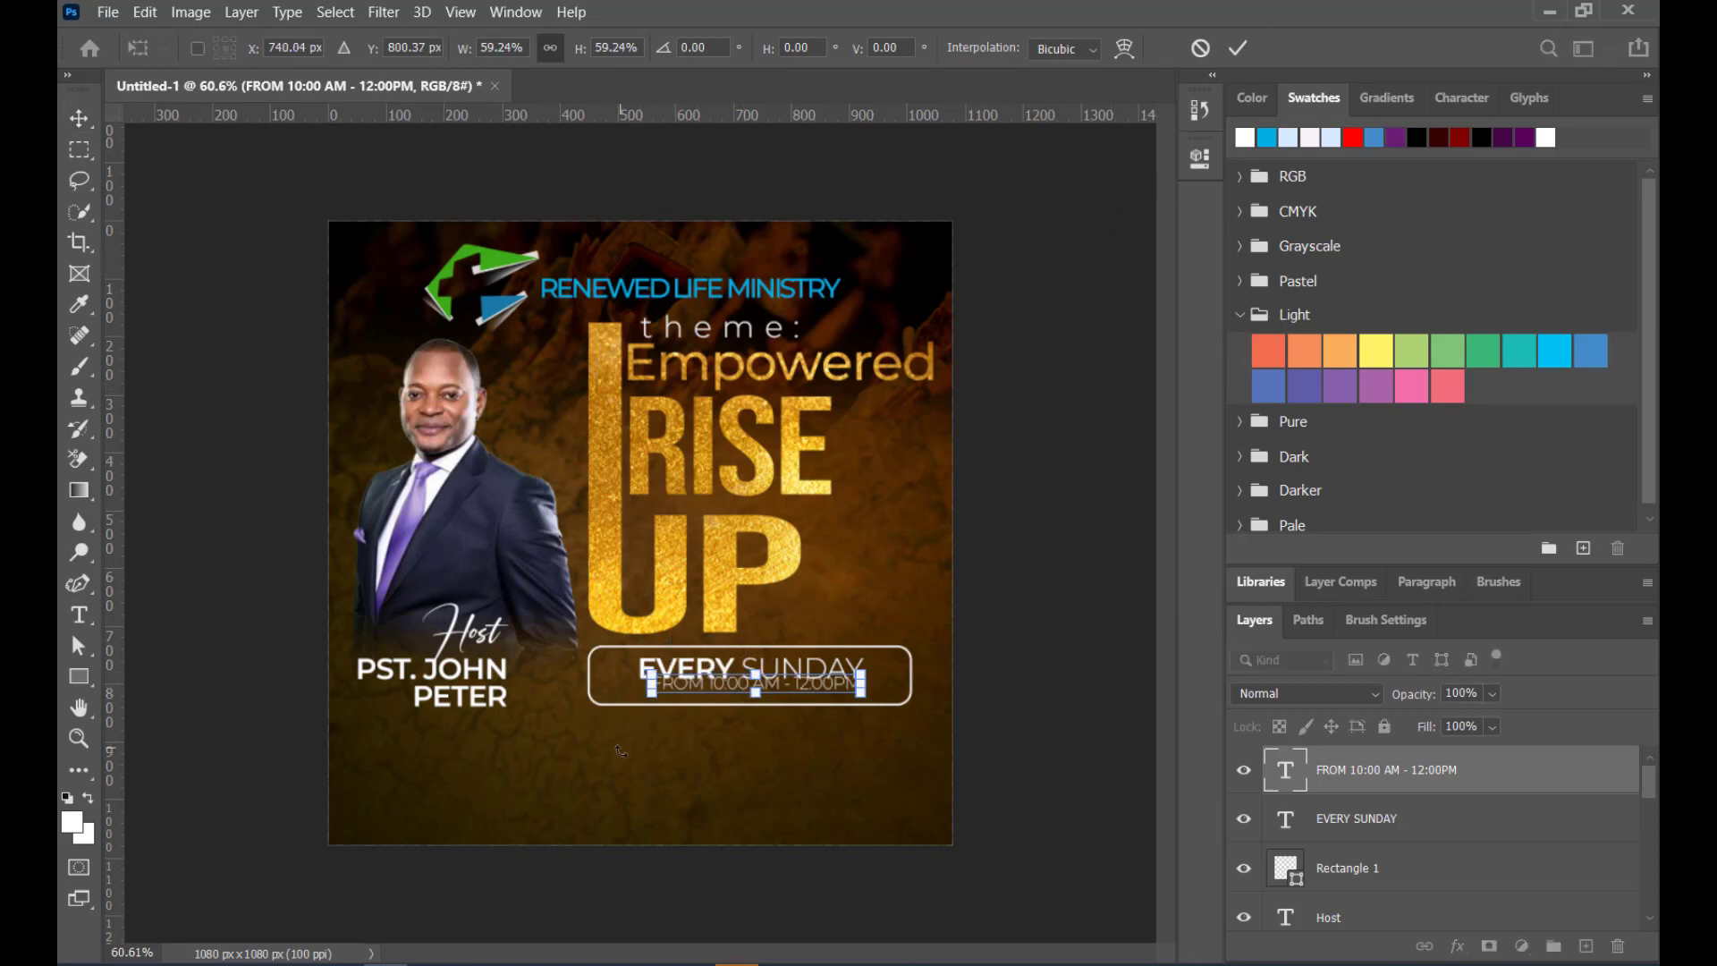
pyautogui.scroll(3, 621, 751)
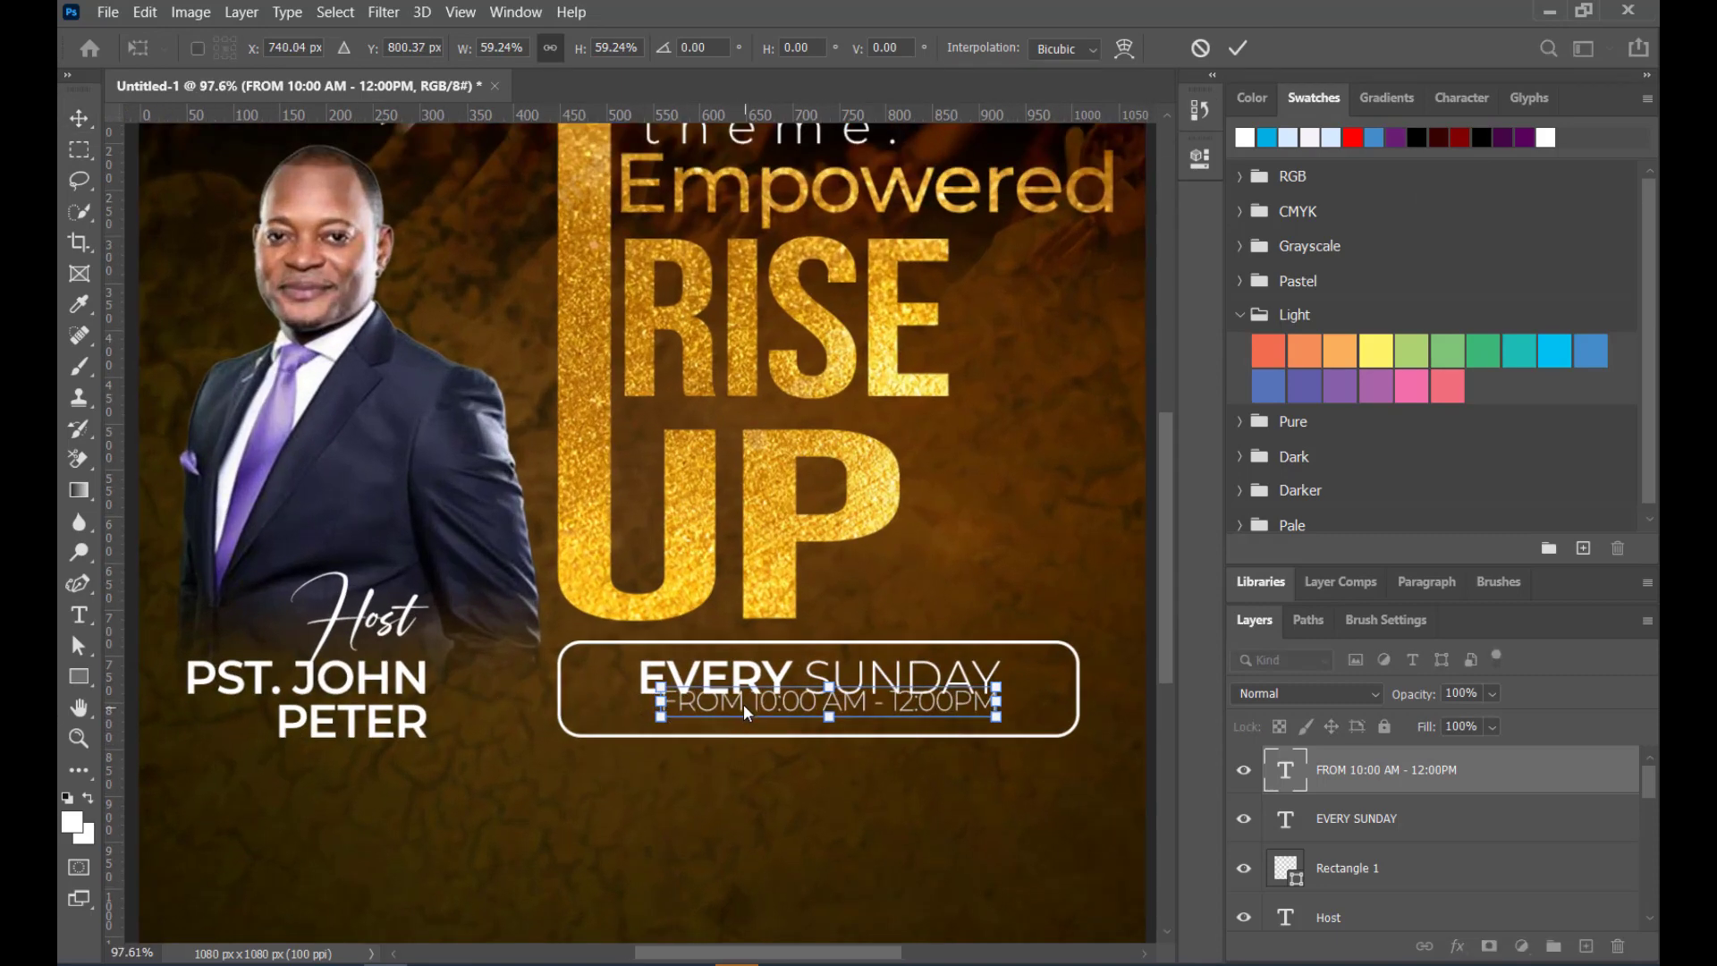
pyautogui.moveTo(738, 699); pyautogui.dragTo(729, 716)
pyautogui.click(1237, 49)
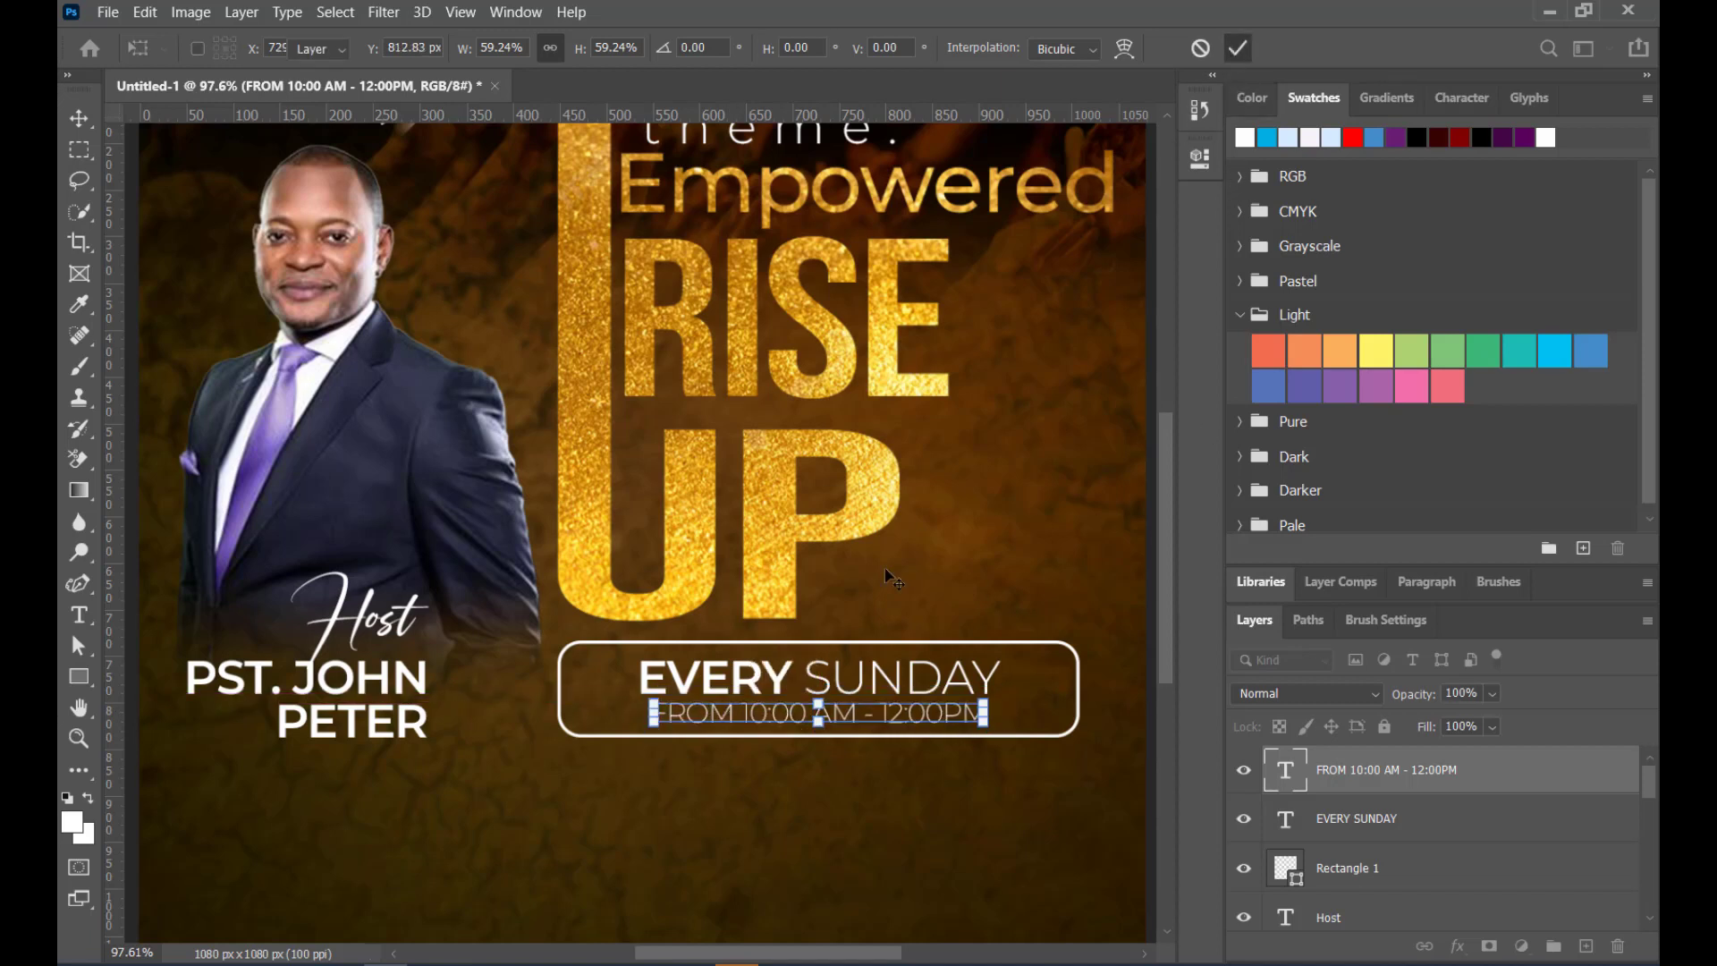
pyautogui.click(941, 623)
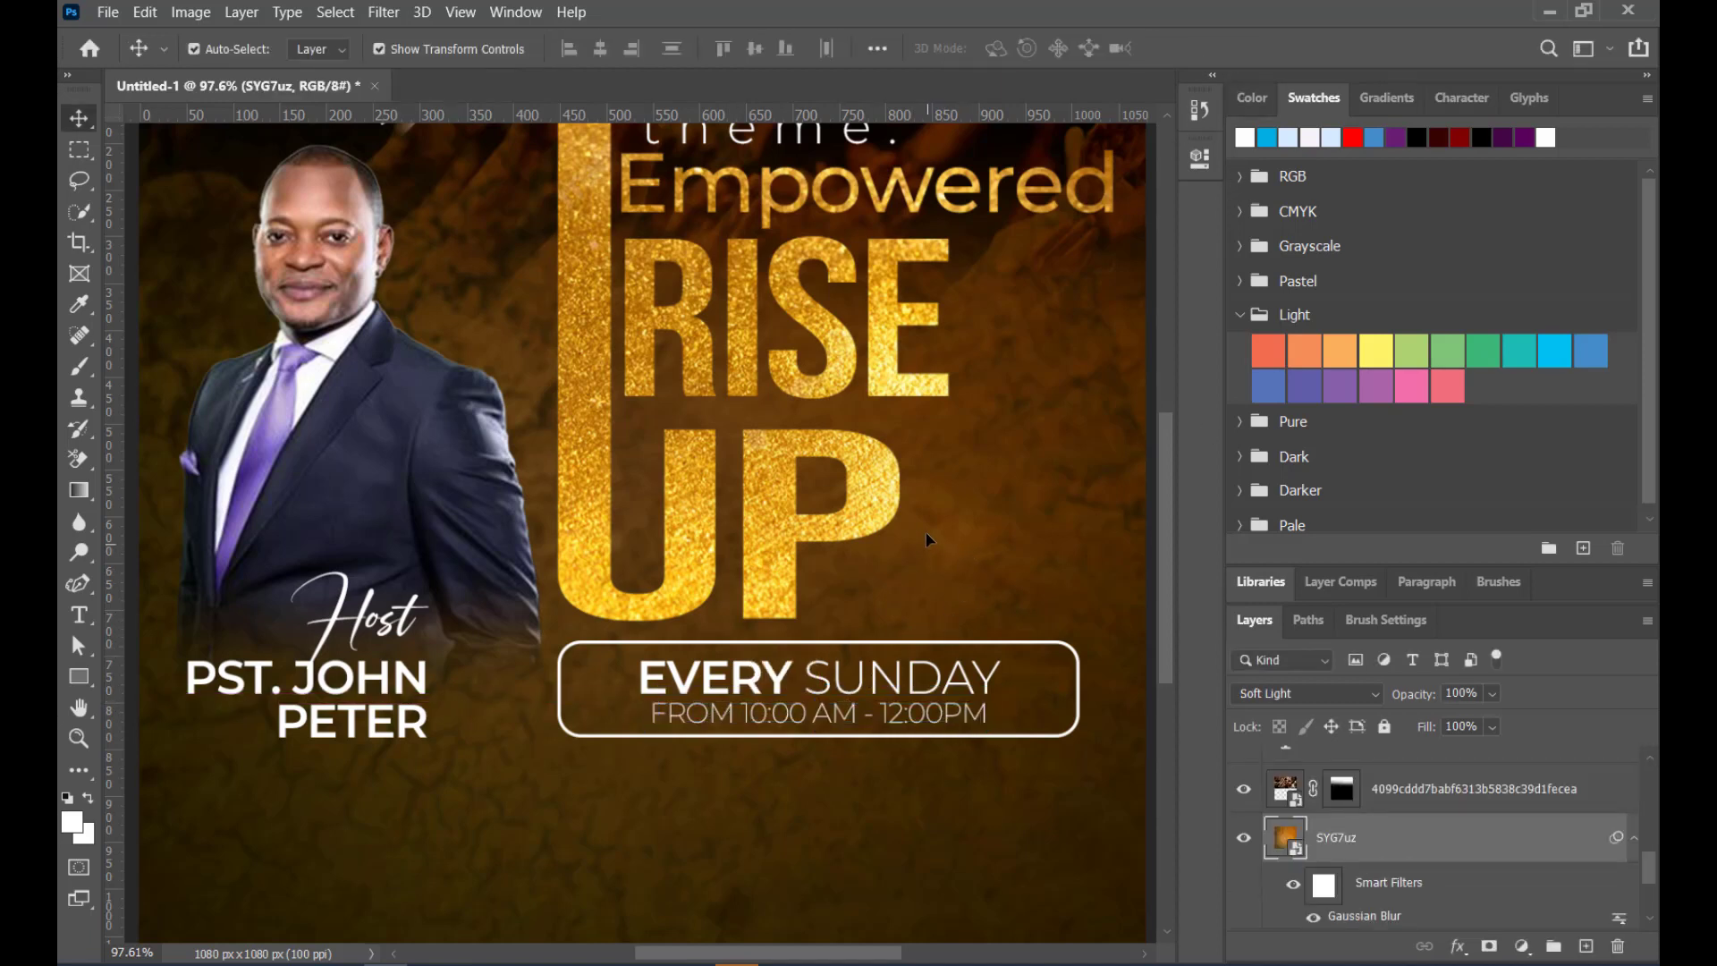
# Nudge the RENEWED LIFE MINISTRY text slightly upward beside the logo
pyautogui.scroll(-5, 930, 501)
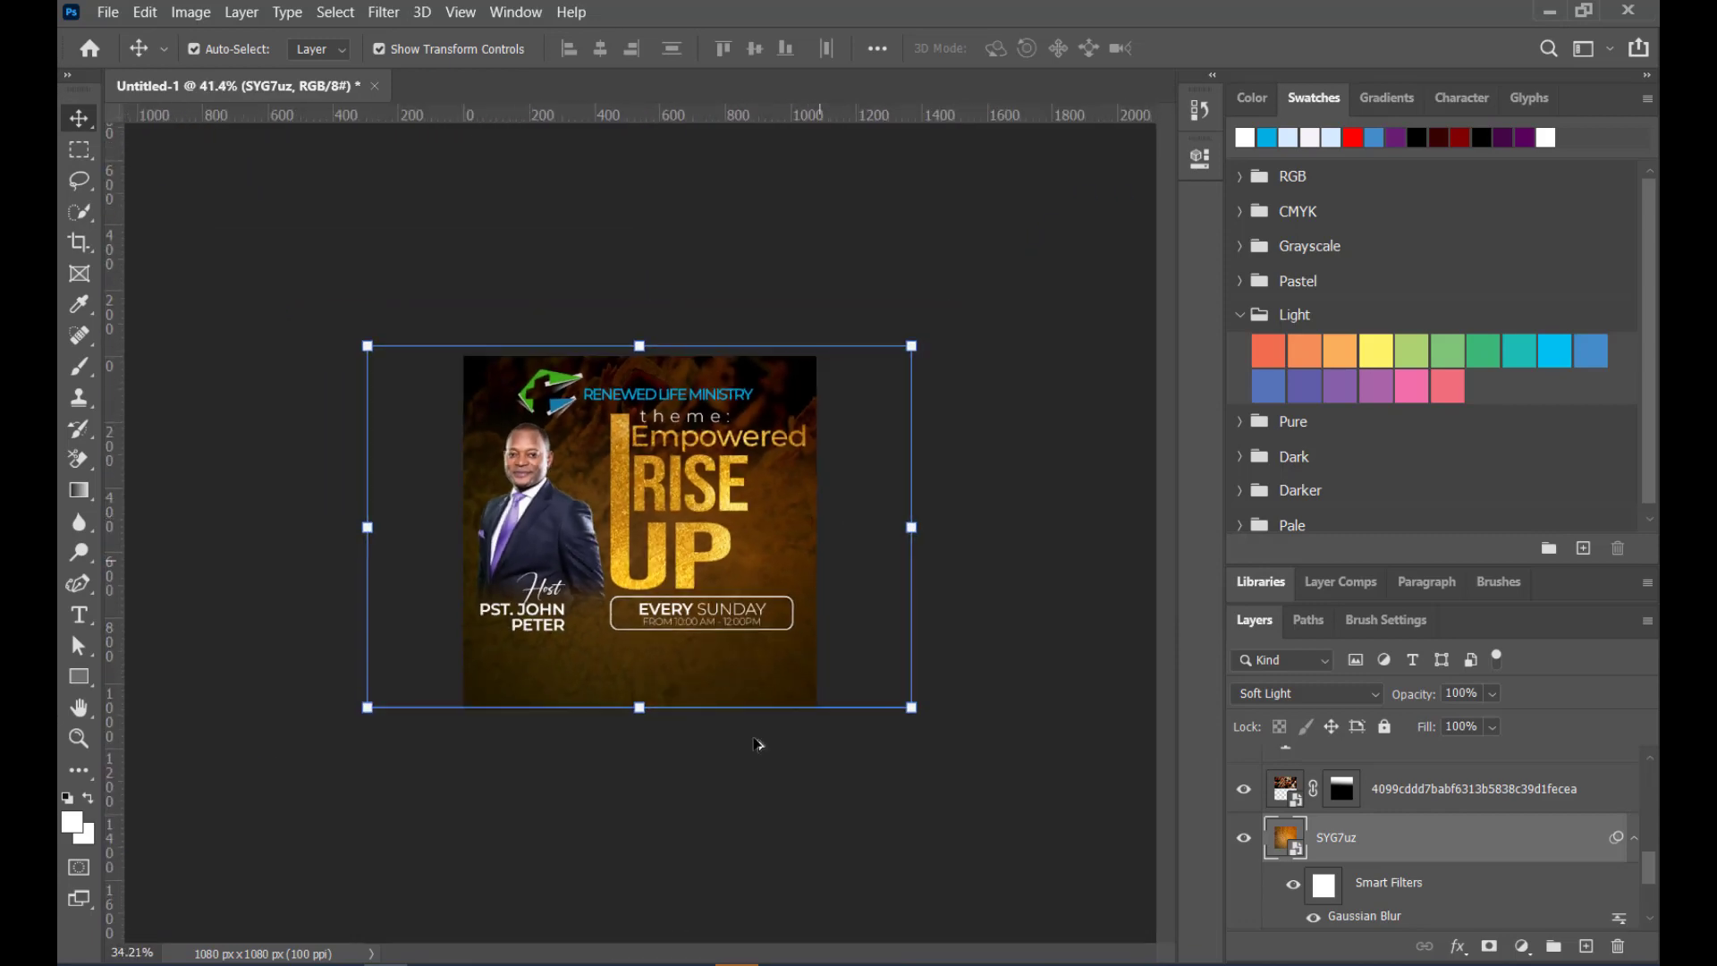
pyautogui.click(661, 816)
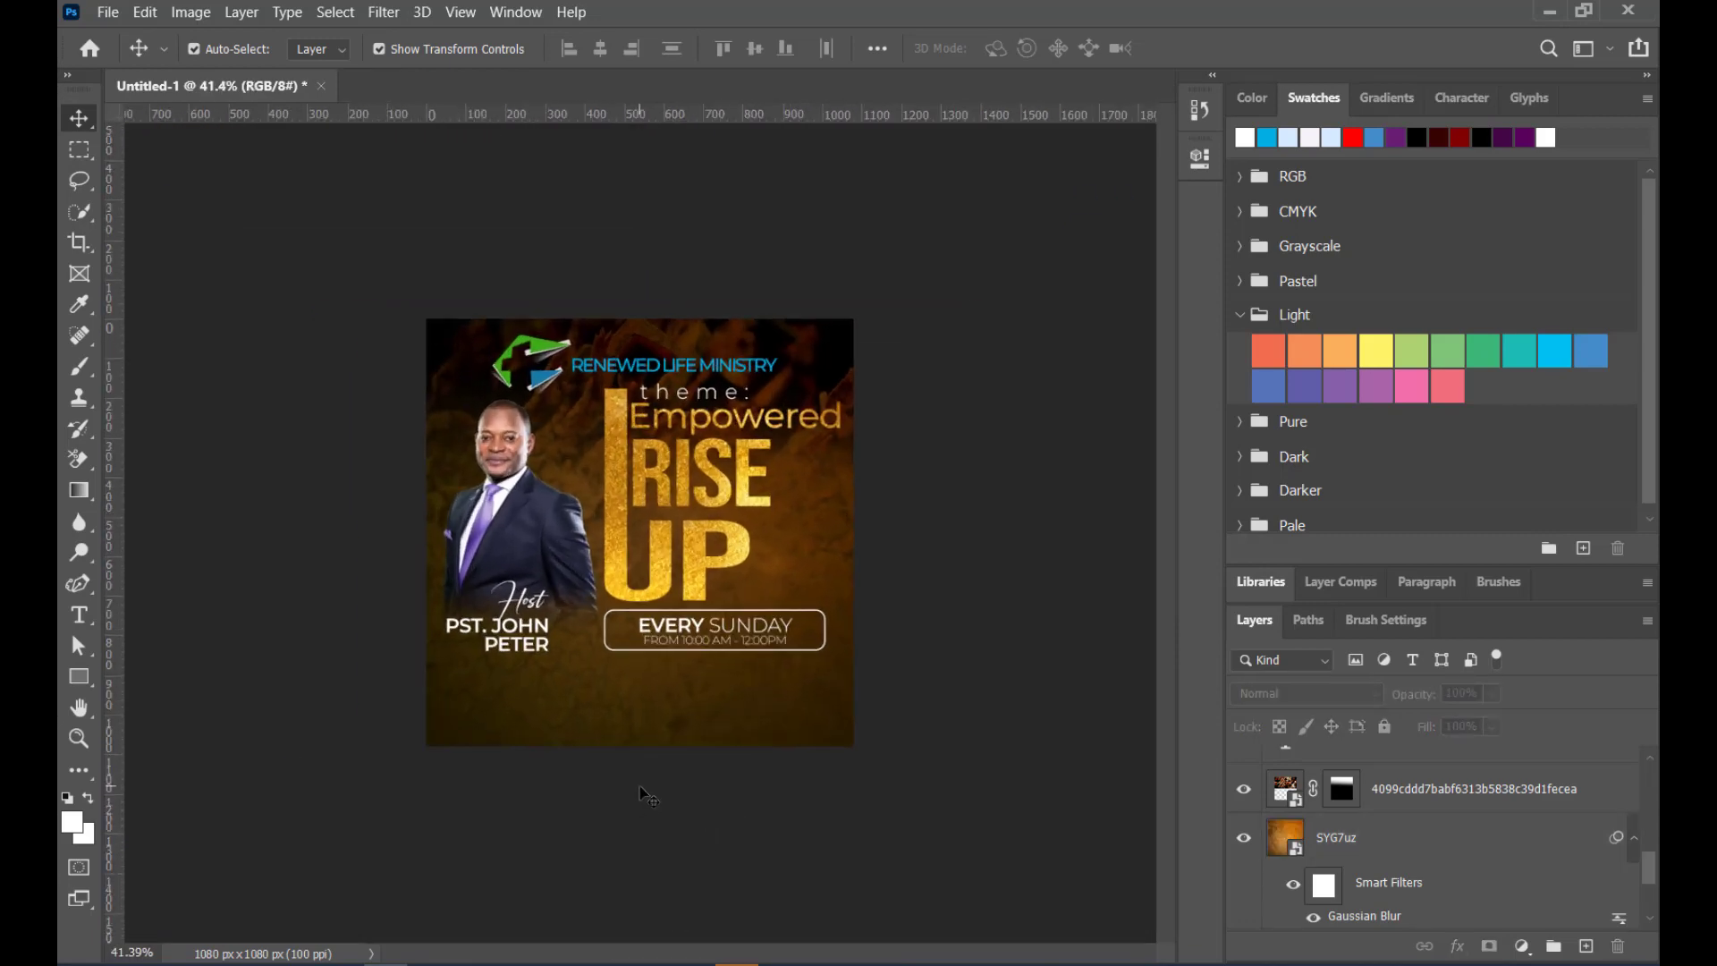
pyautogui.click(640, 370)
pyautogui.click(640, 370)
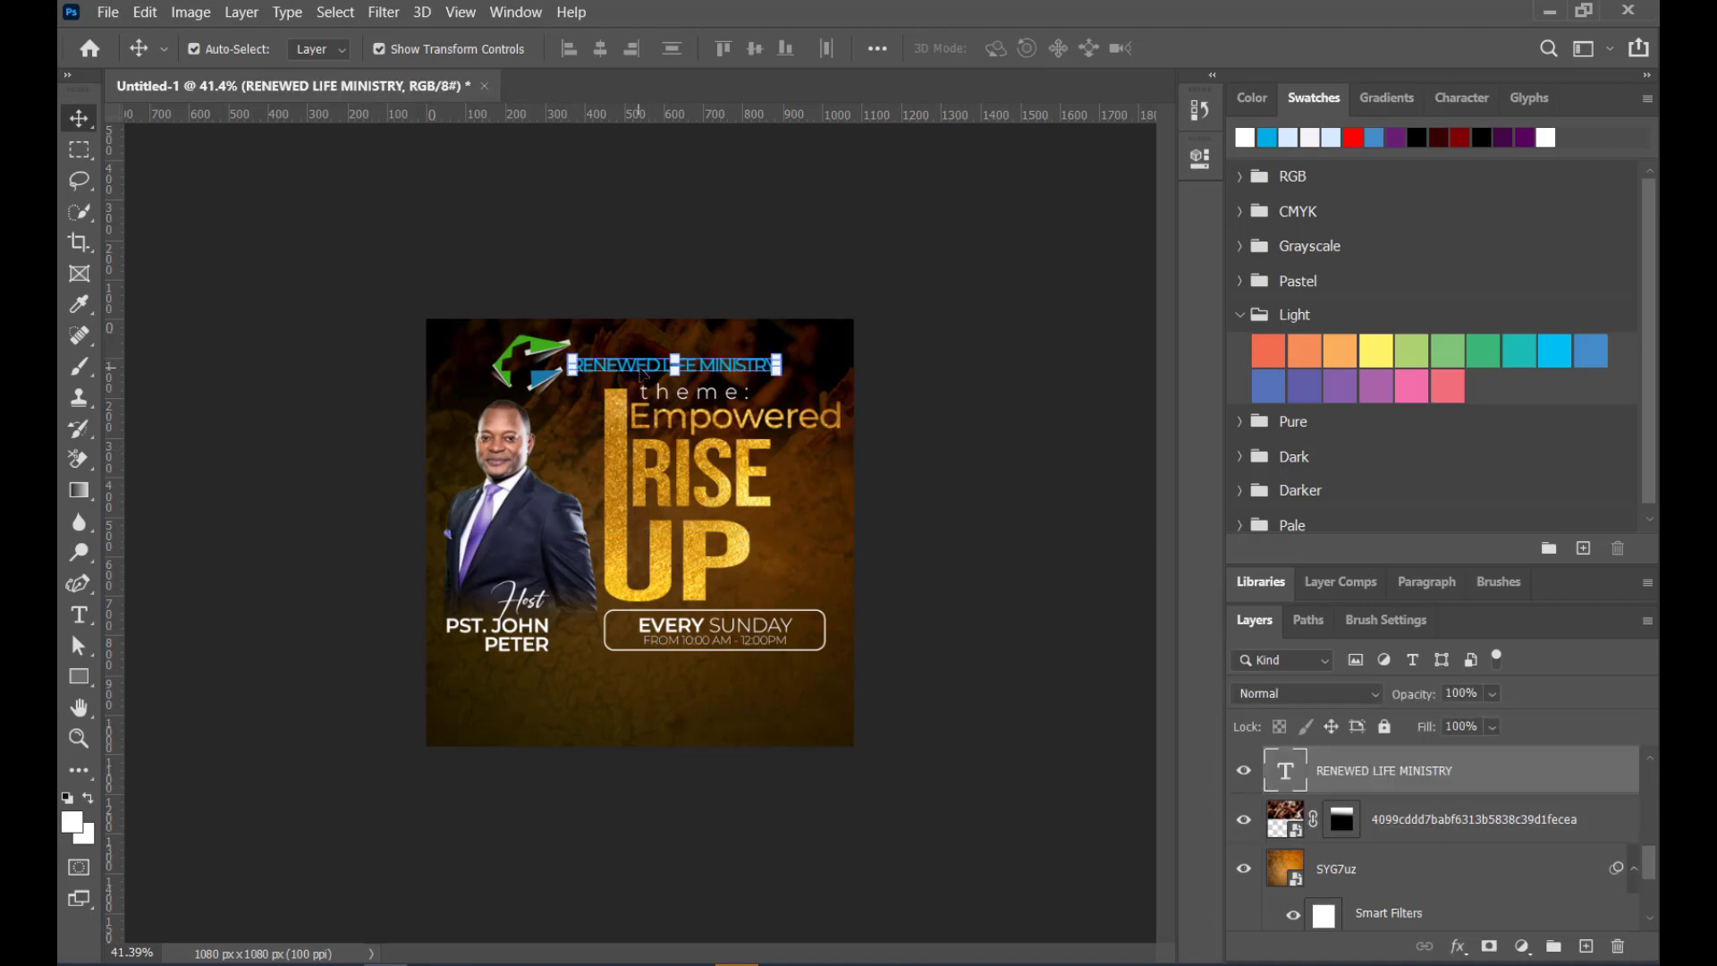
pyautogui.moveTo(643, 373); pyautogui.dragTo(643, 371)
pyautogui.click(933, 483)
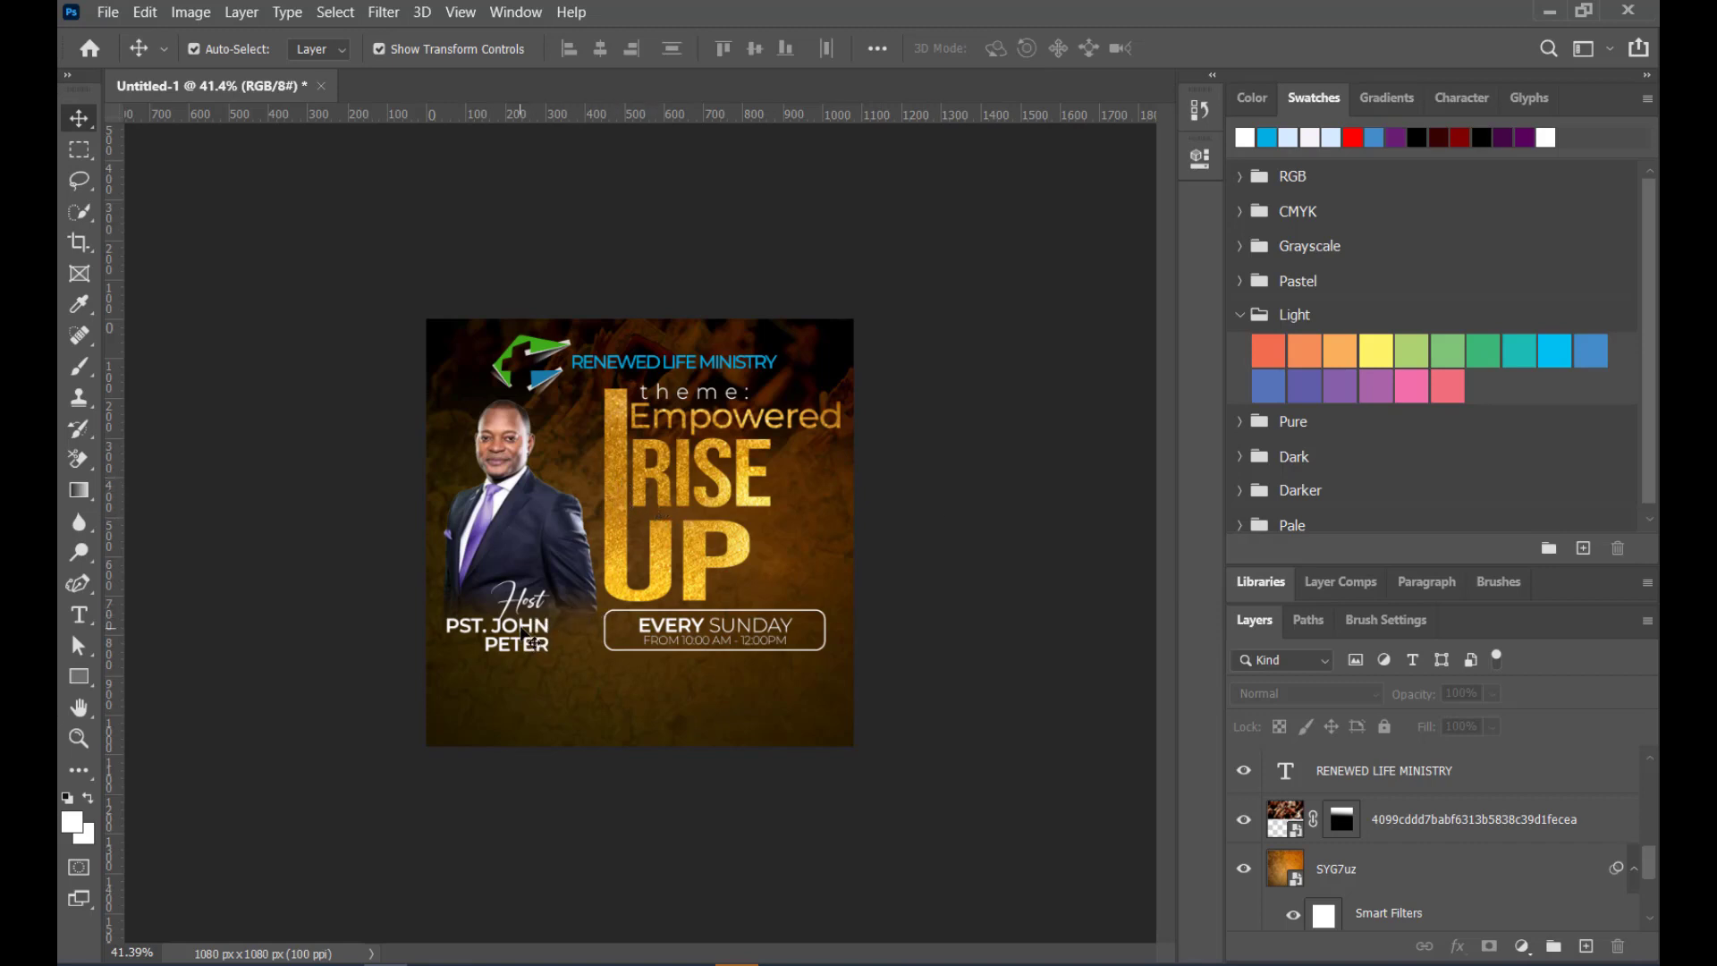
# Duplicate the host's name text into the empty area below and replace the copy's wording with "TO"
pyautogui.moveTo(534, 642); pyautogui.dragTo(579, 704)
pyautogui.doubleClick(580, 704)
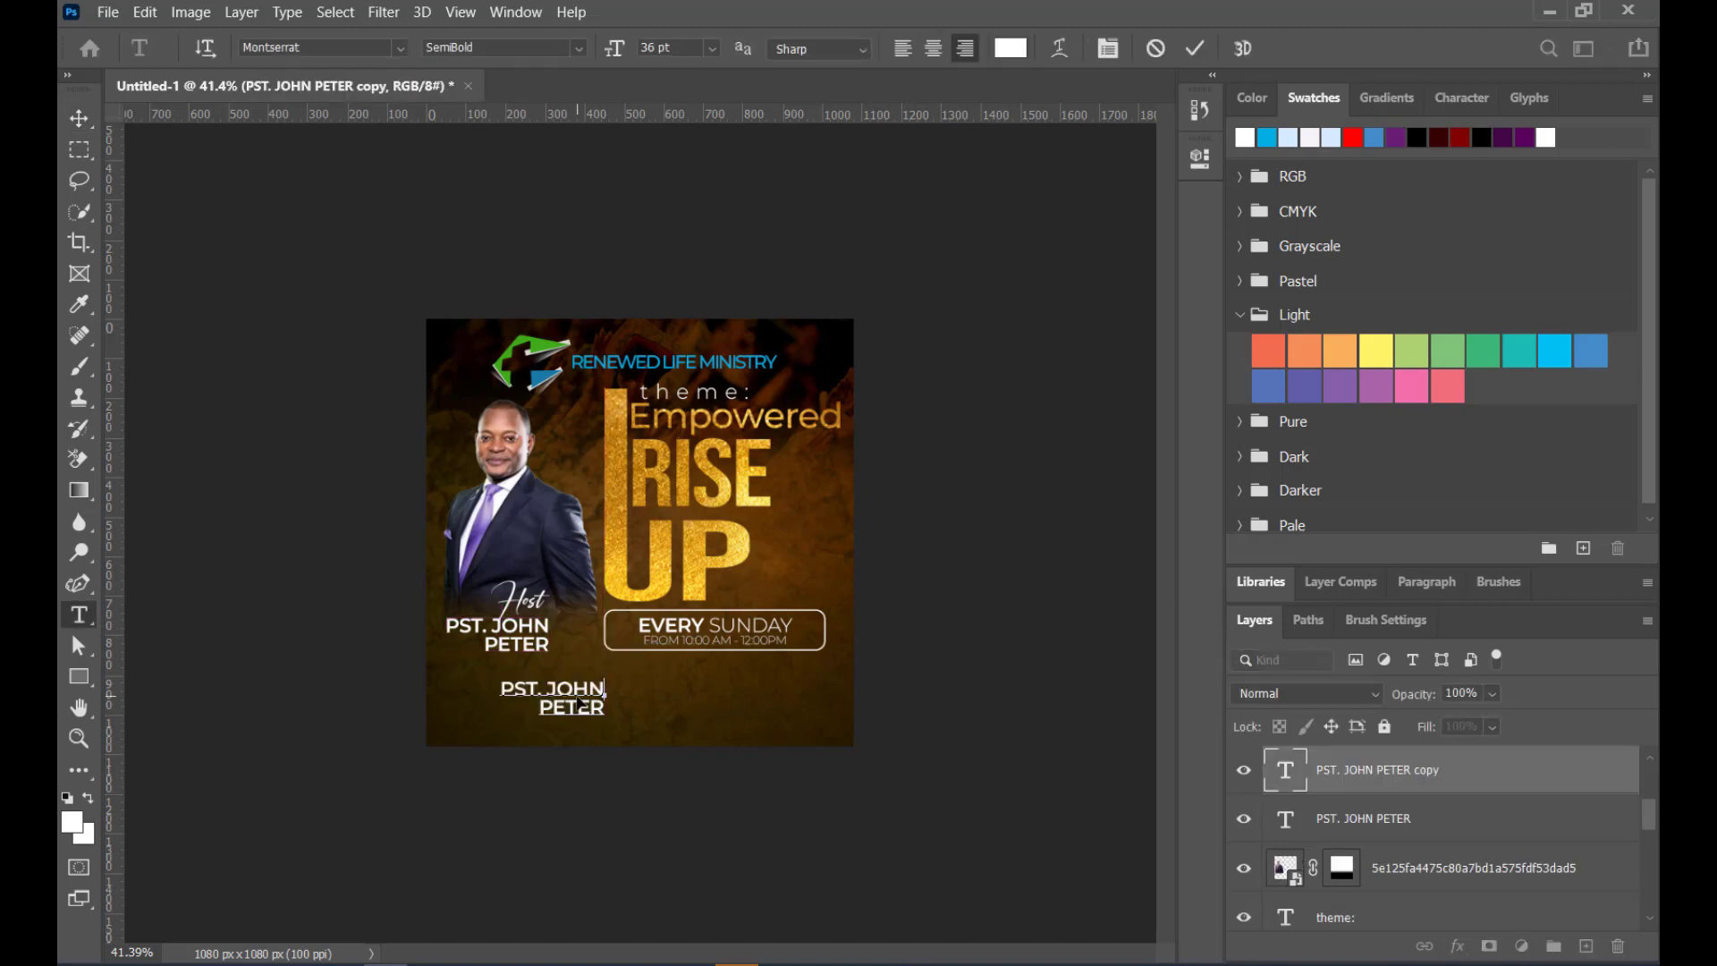
pyautogui.write('TO')
pyautogui.click(1194, 47)
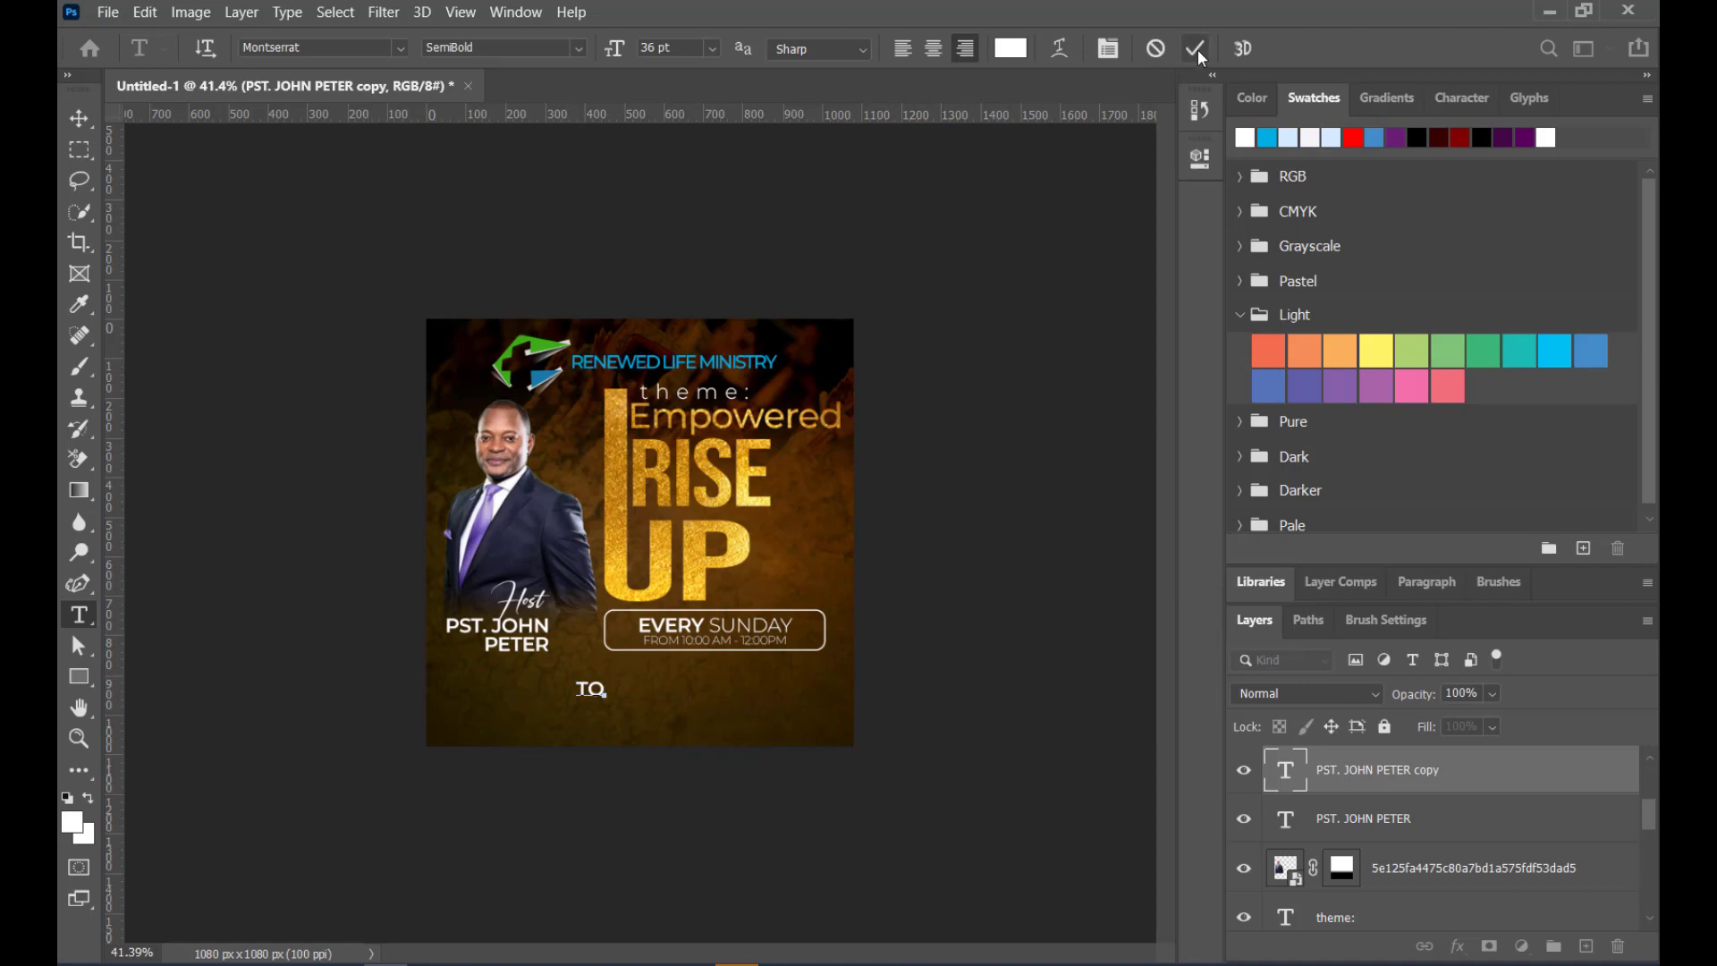
pyautogui.press('v')
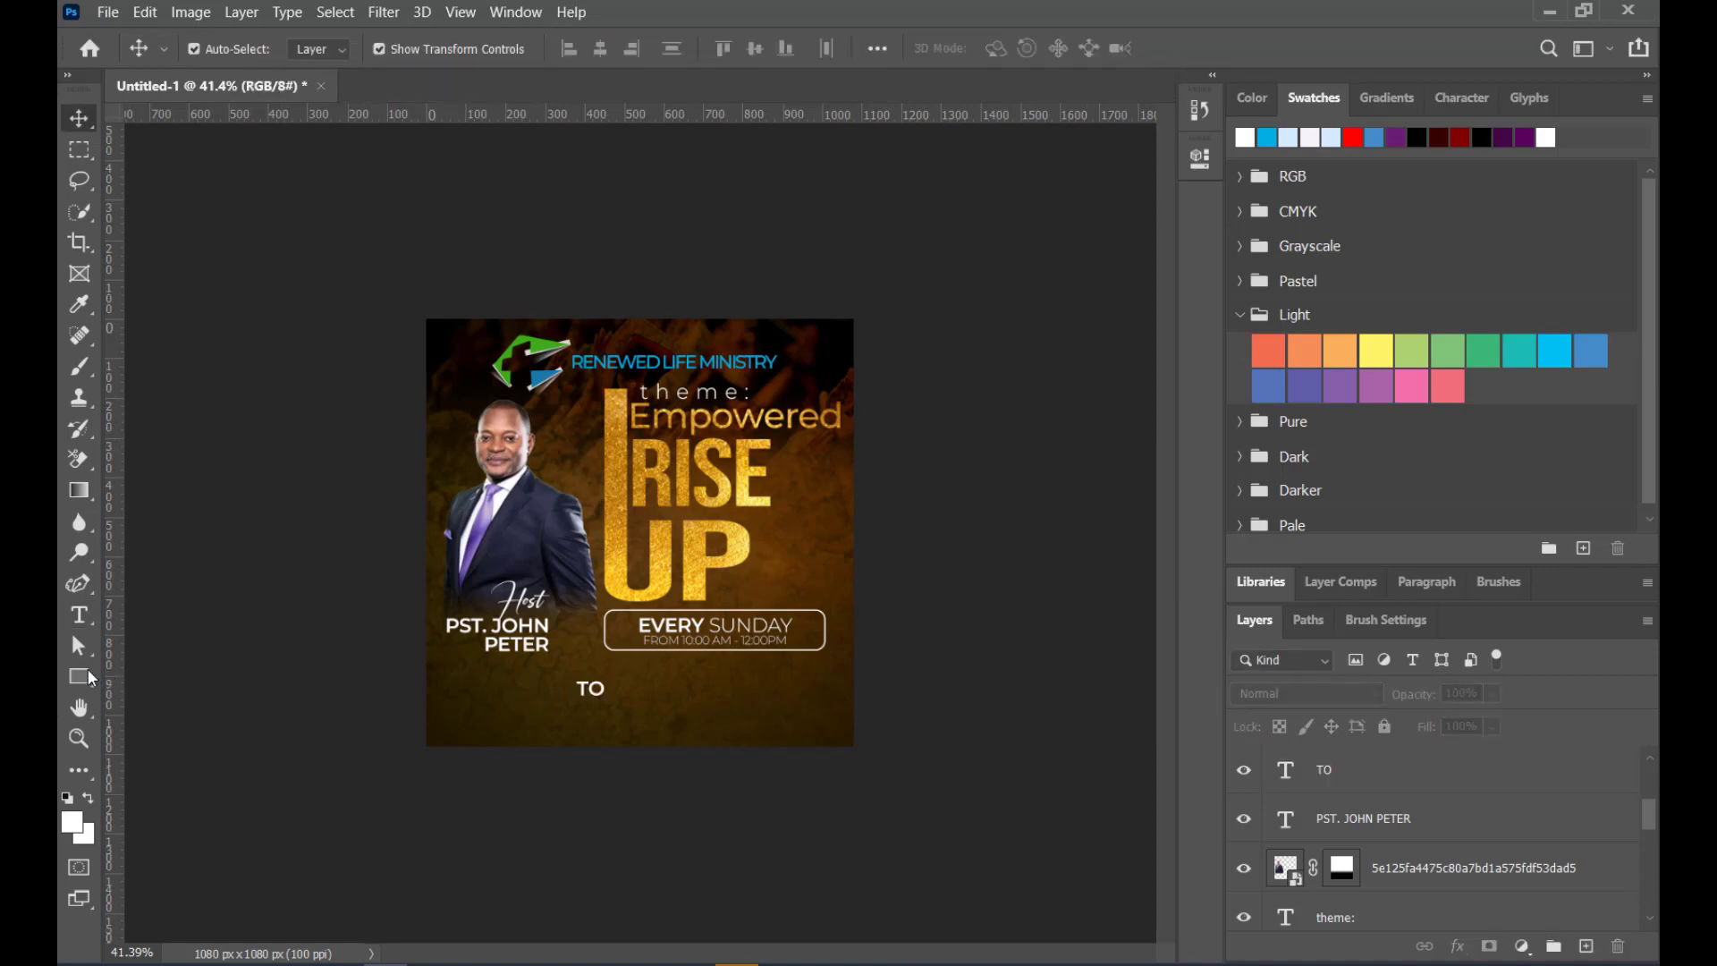
# Draw a white rectangle about 84 × 68 px over the gold vertical bar, just beside RISE
pyautogui.click(84, 680)
pyautogui.click(214, 678)
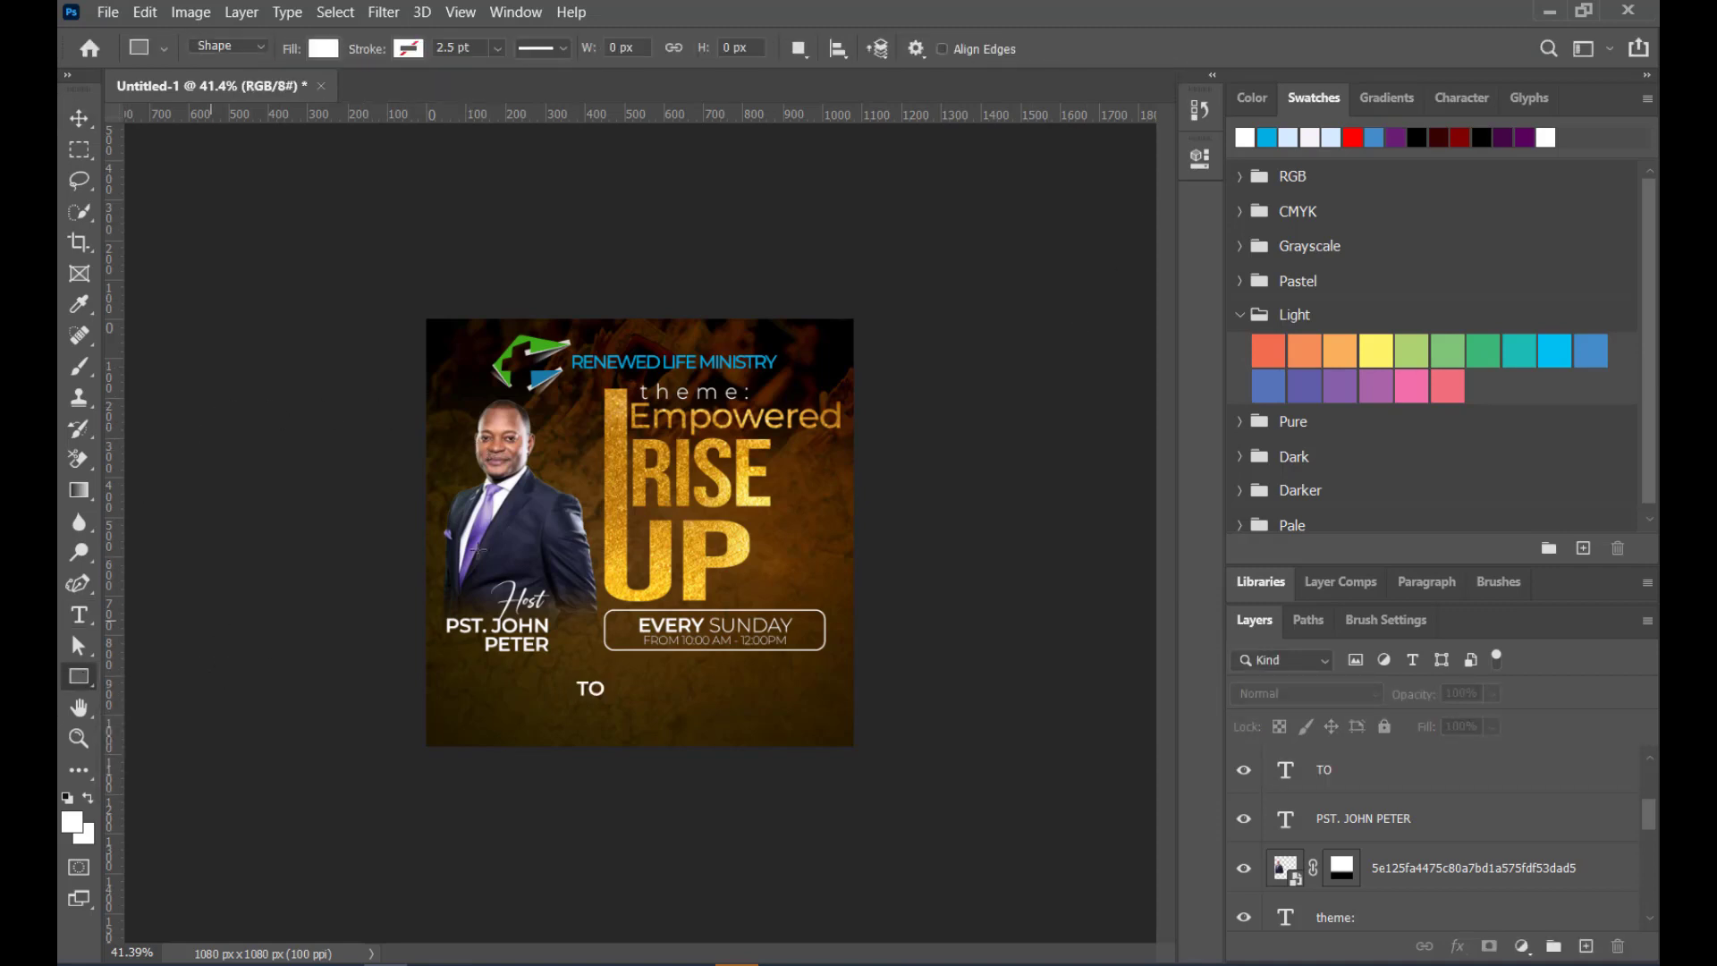
pyautogui.scroll(2, 617, 478)
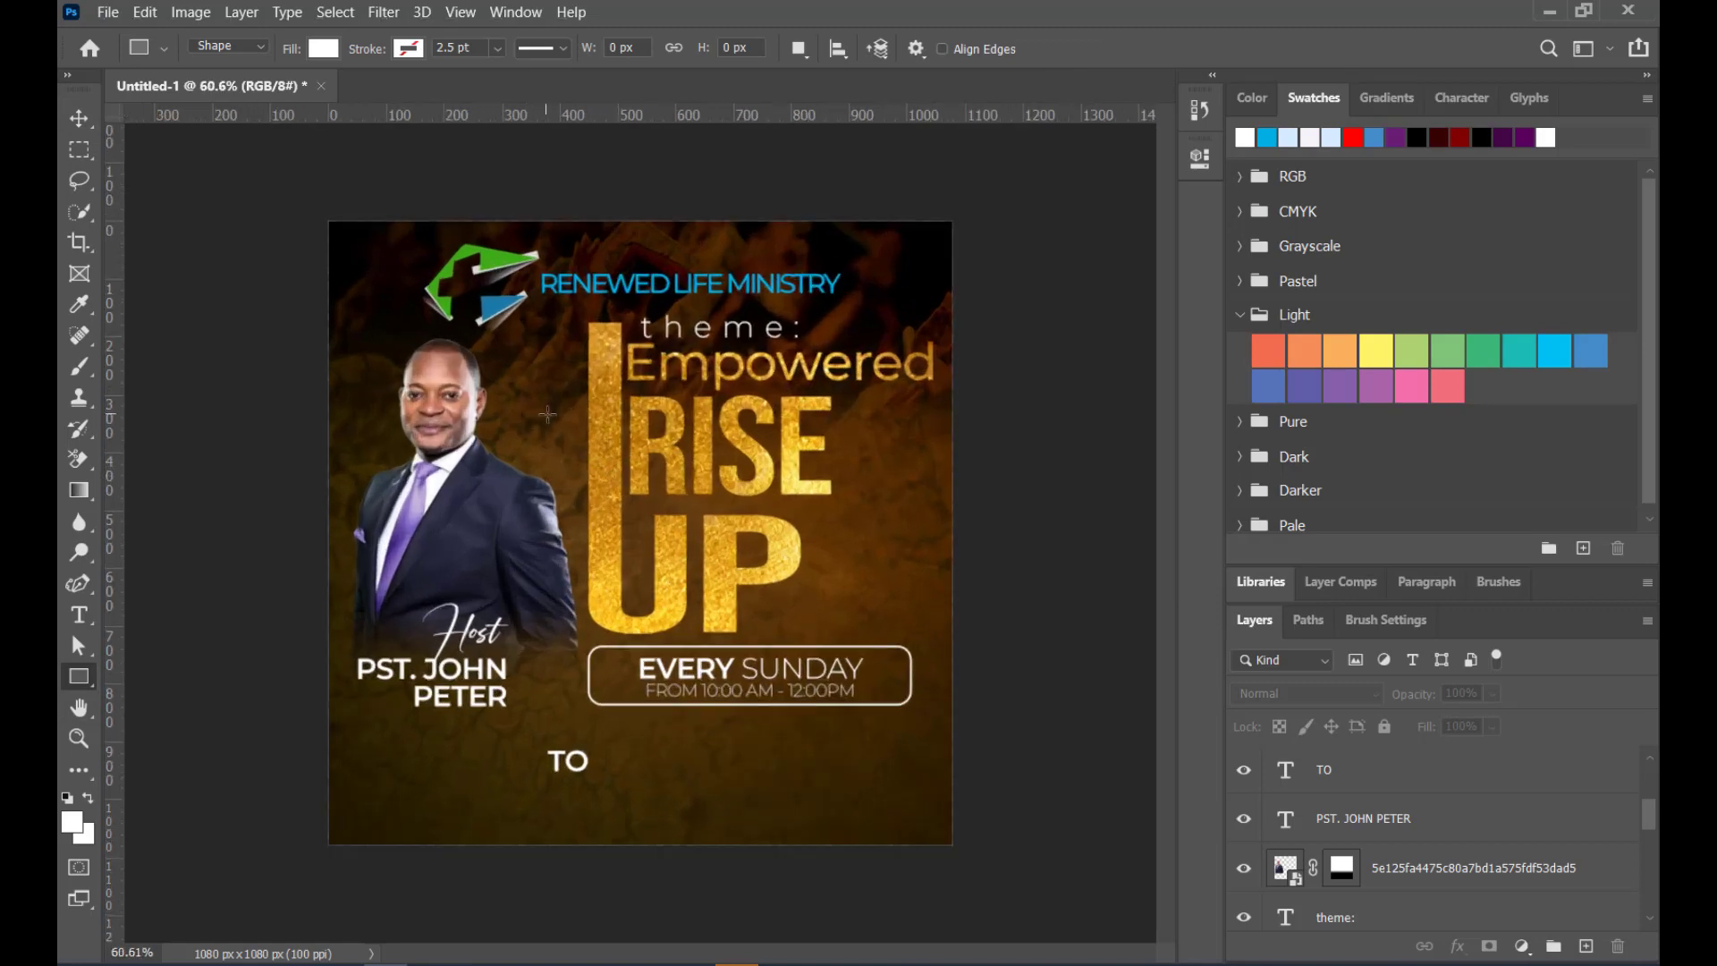
pyautogui.moveTo(580, 418); pyautogui.dragTo(628, 455)
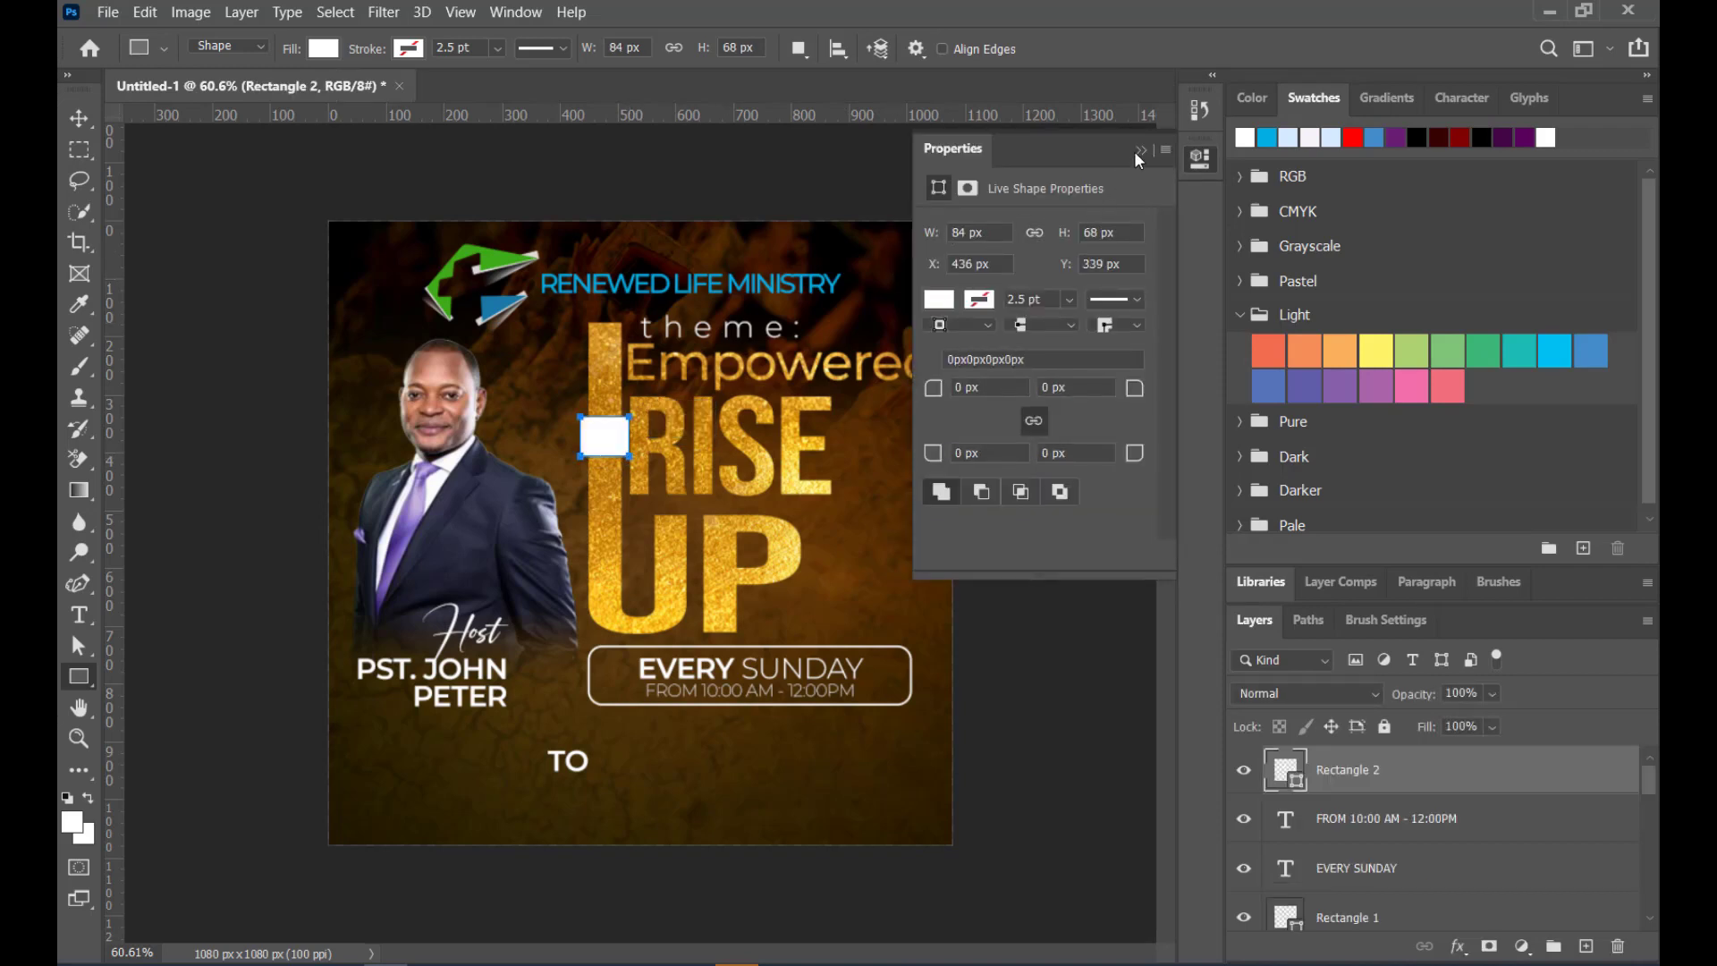
pyautogui.click(1141, 150)
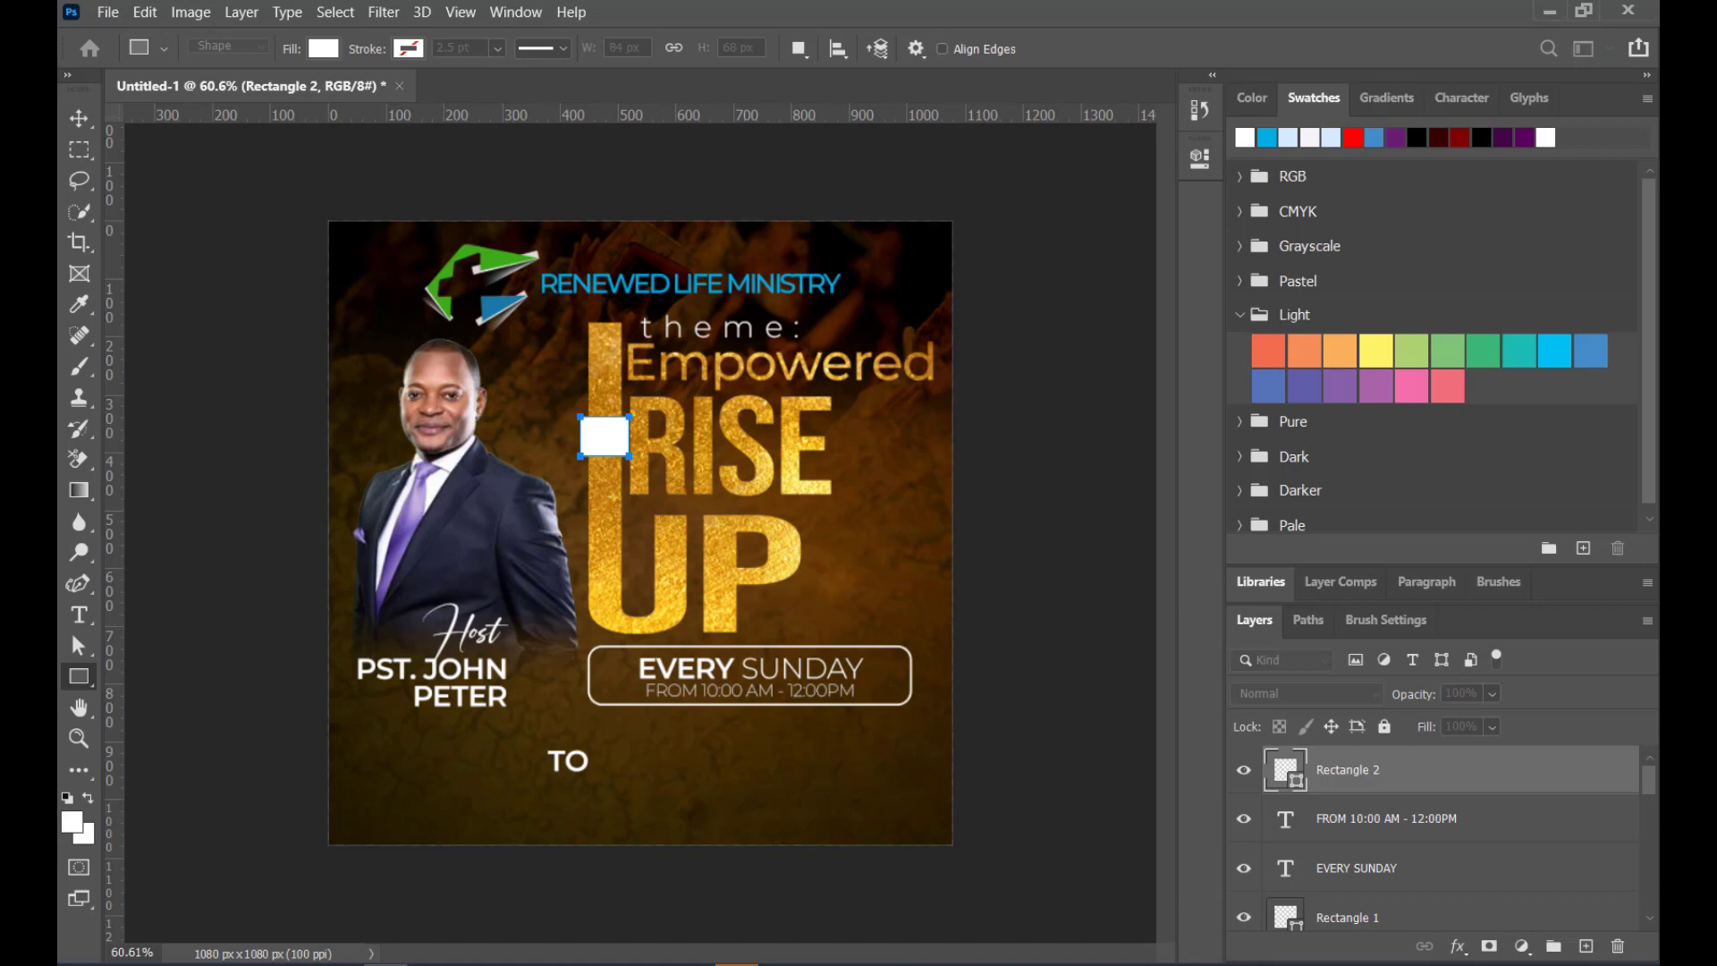
# Move the TO text onto the white rectangle and color it light blue
pyautogui.click(79, 118)
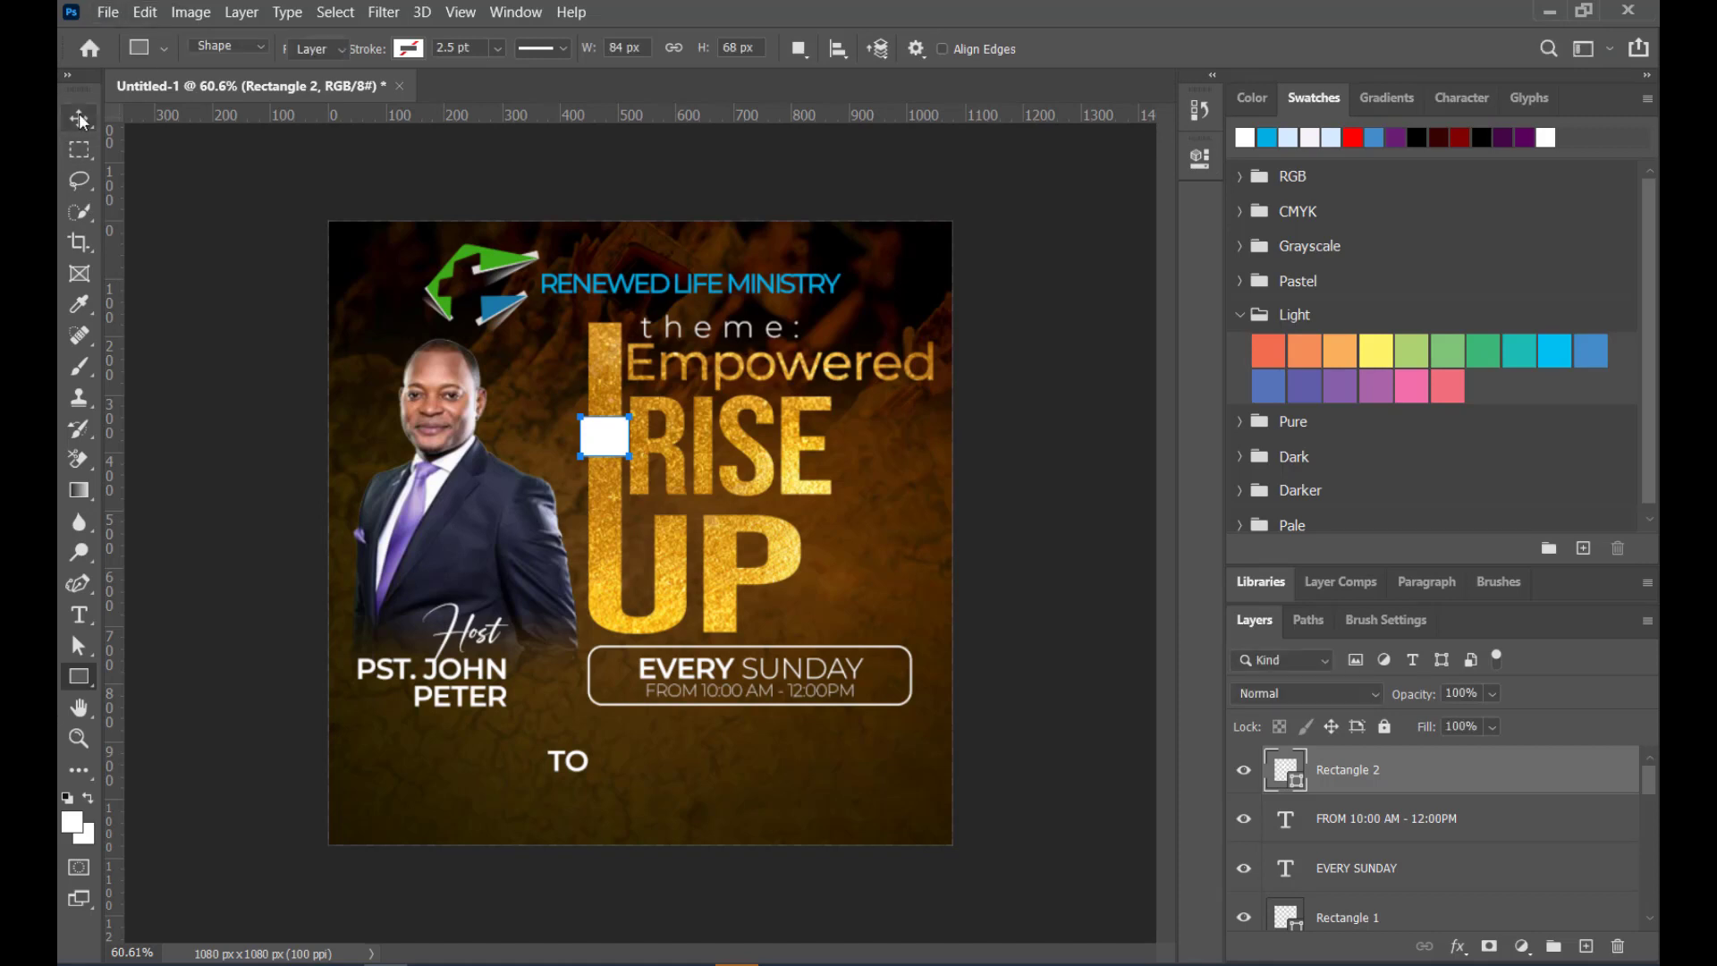
pyautogui.moveTo(563, 762); pyautogui.dragTo(600, 388)
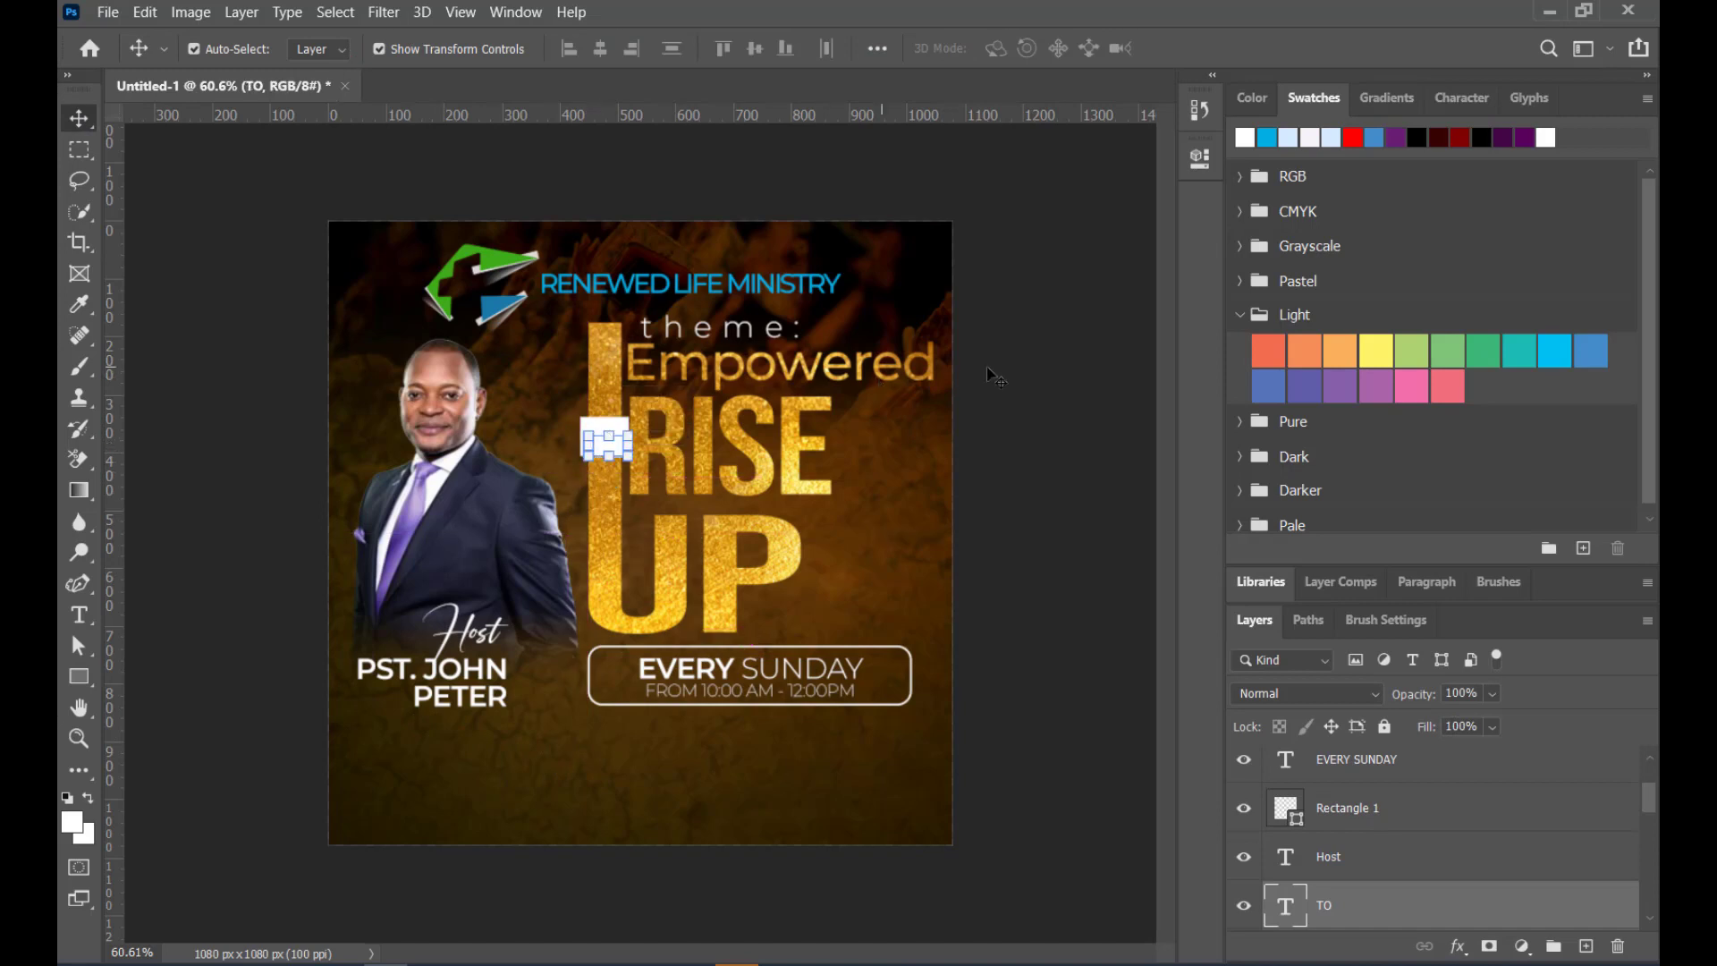
pyautogui.click(1267, 136)
# Raise the TO layer to the top of the layer stack and center the text within the white rectangle
pyautogui.moveTo(1382, 900); pyautogui.dragTo(1395, 766)
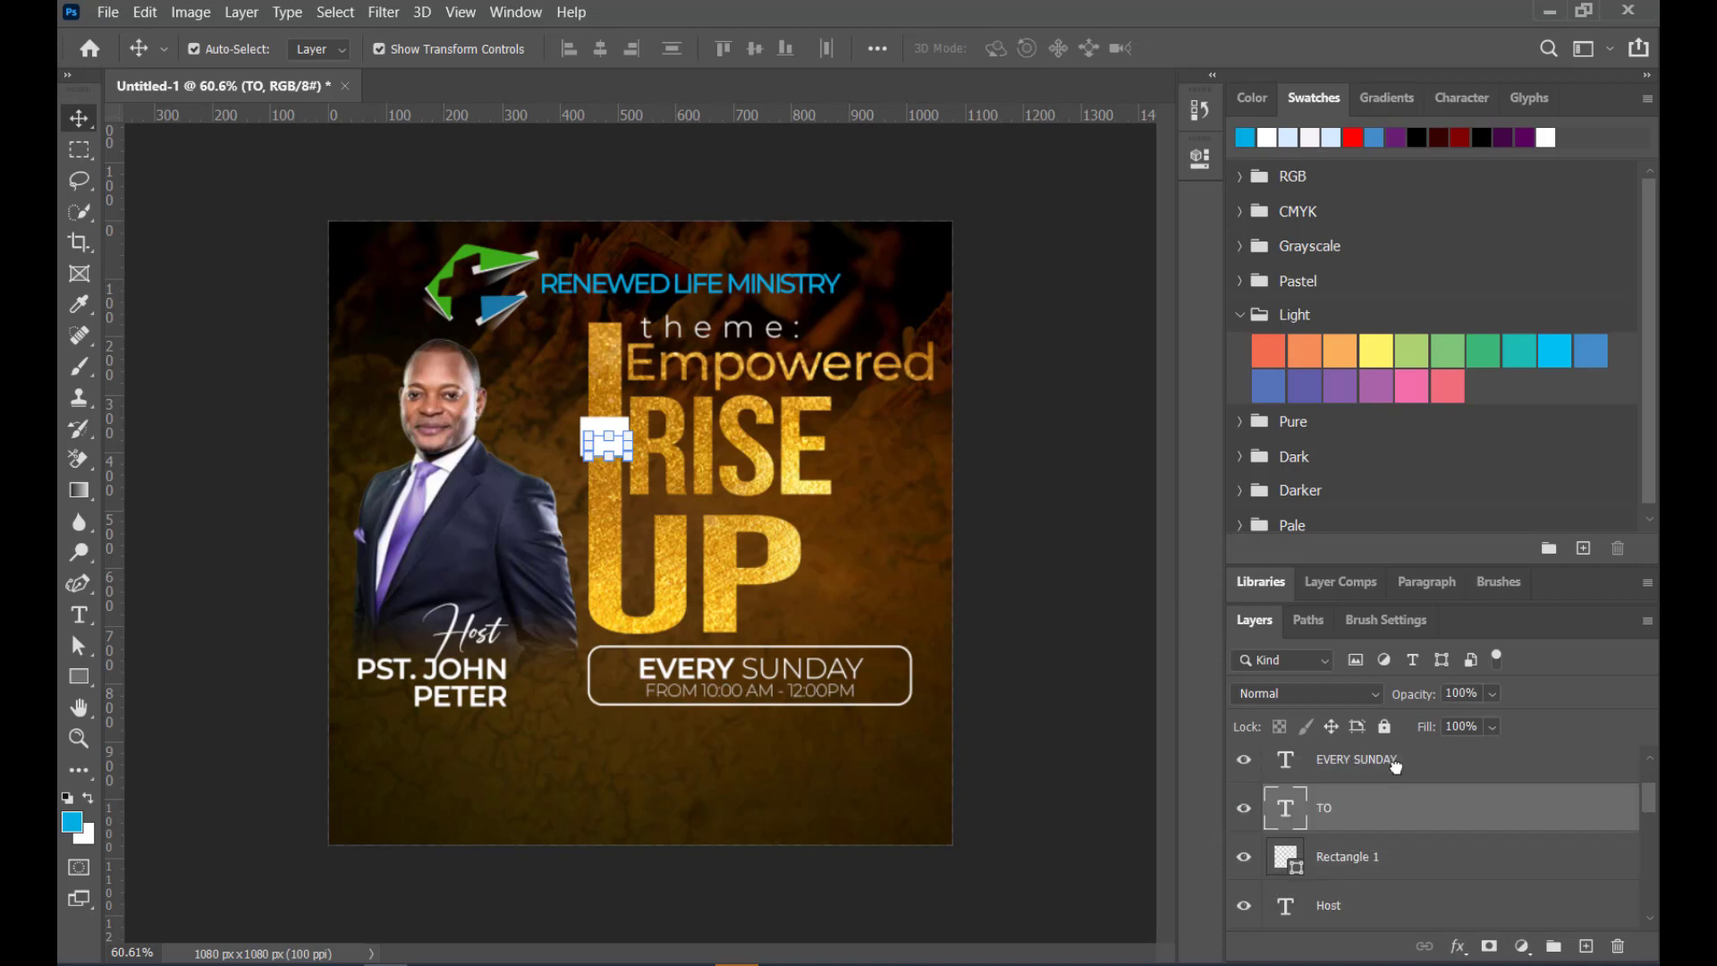
pyautogui.scroll(2, 1387, 819)
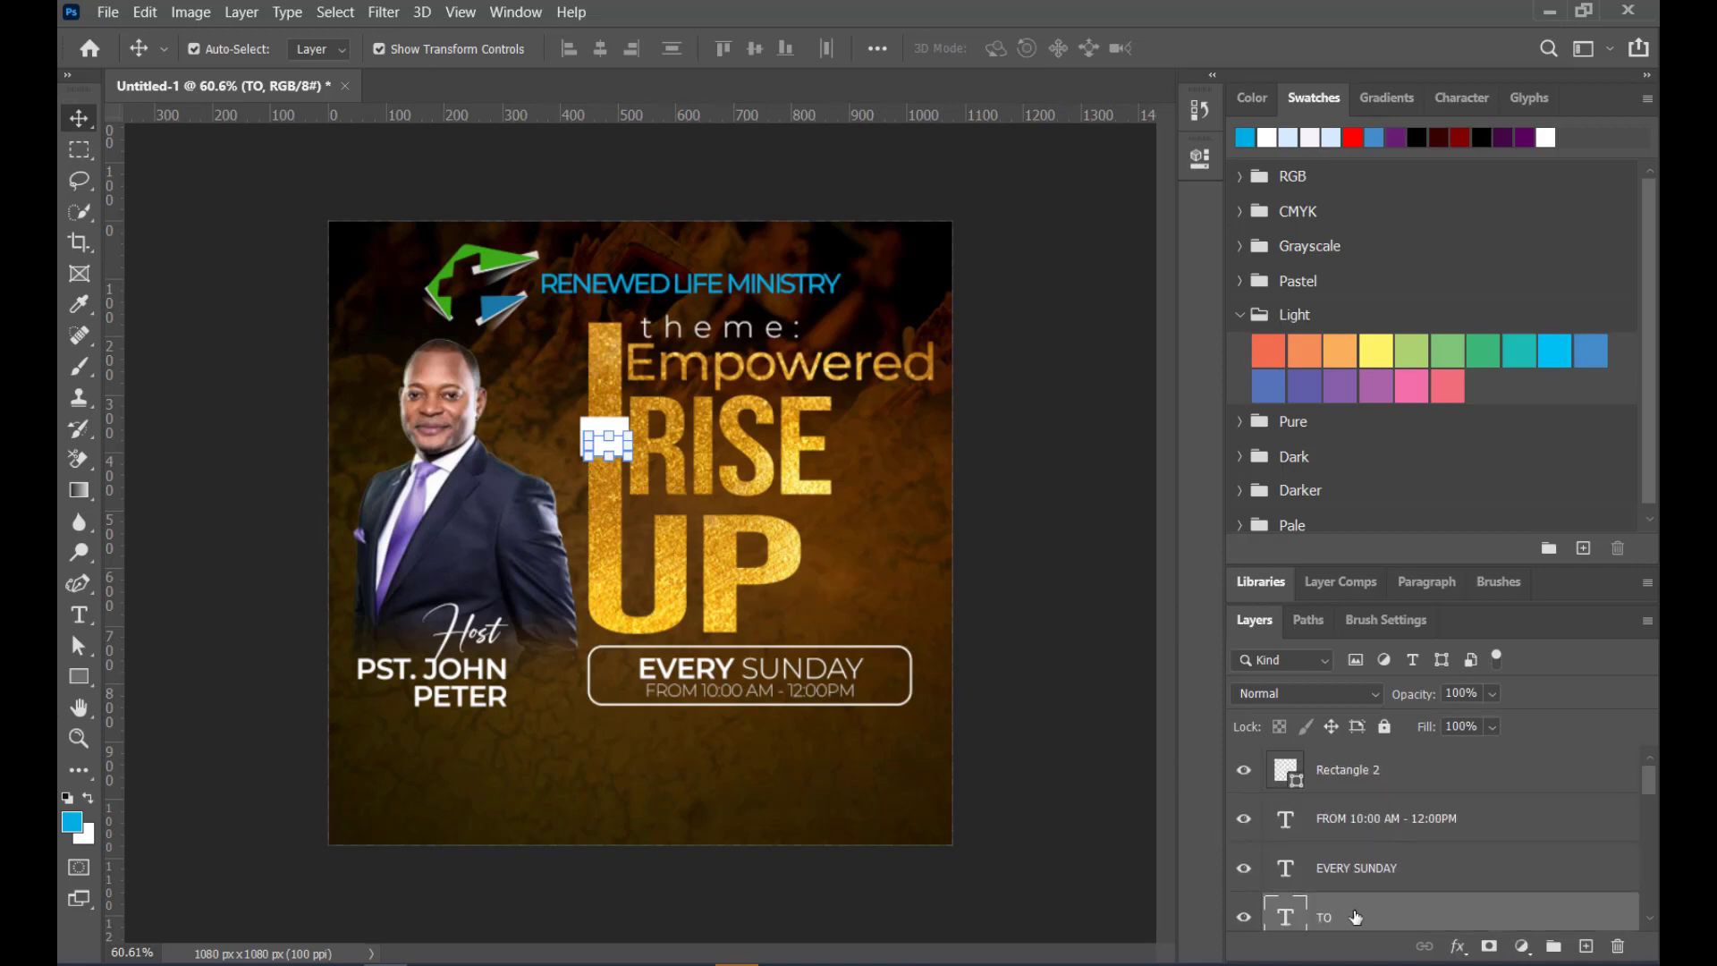
pyautogui.moveTo(1354, 913); pyautogui.dragTo(1413, 758)
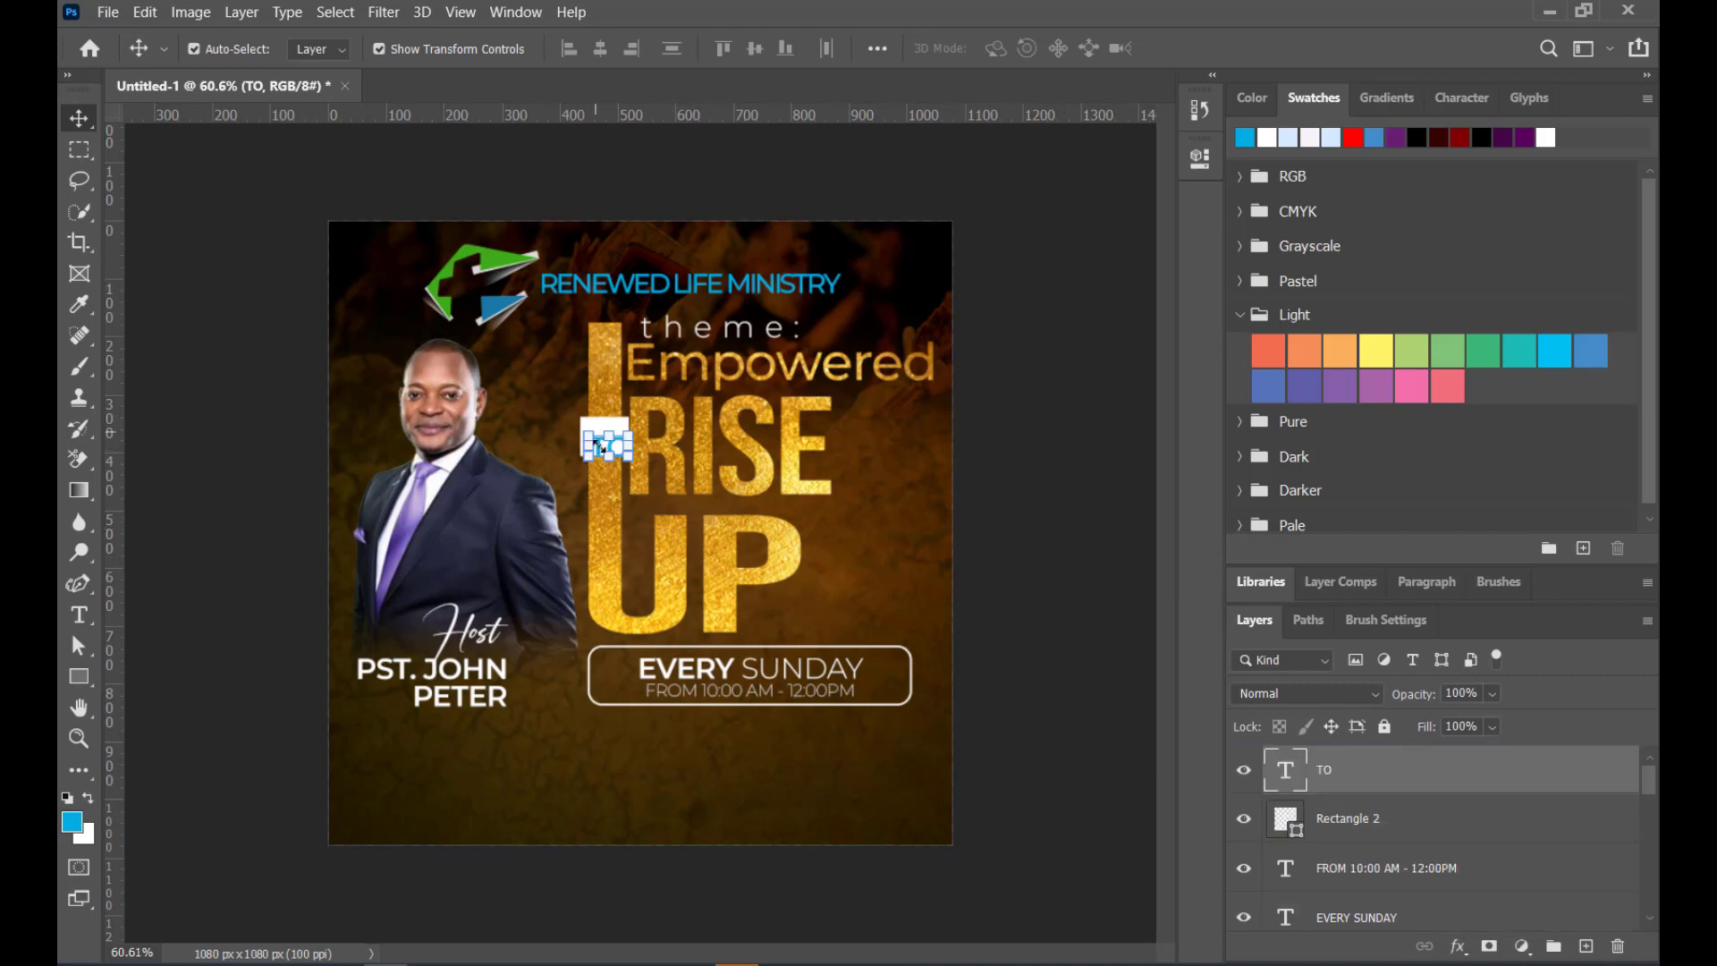
pyautogui.scroll(4, 597, 452)
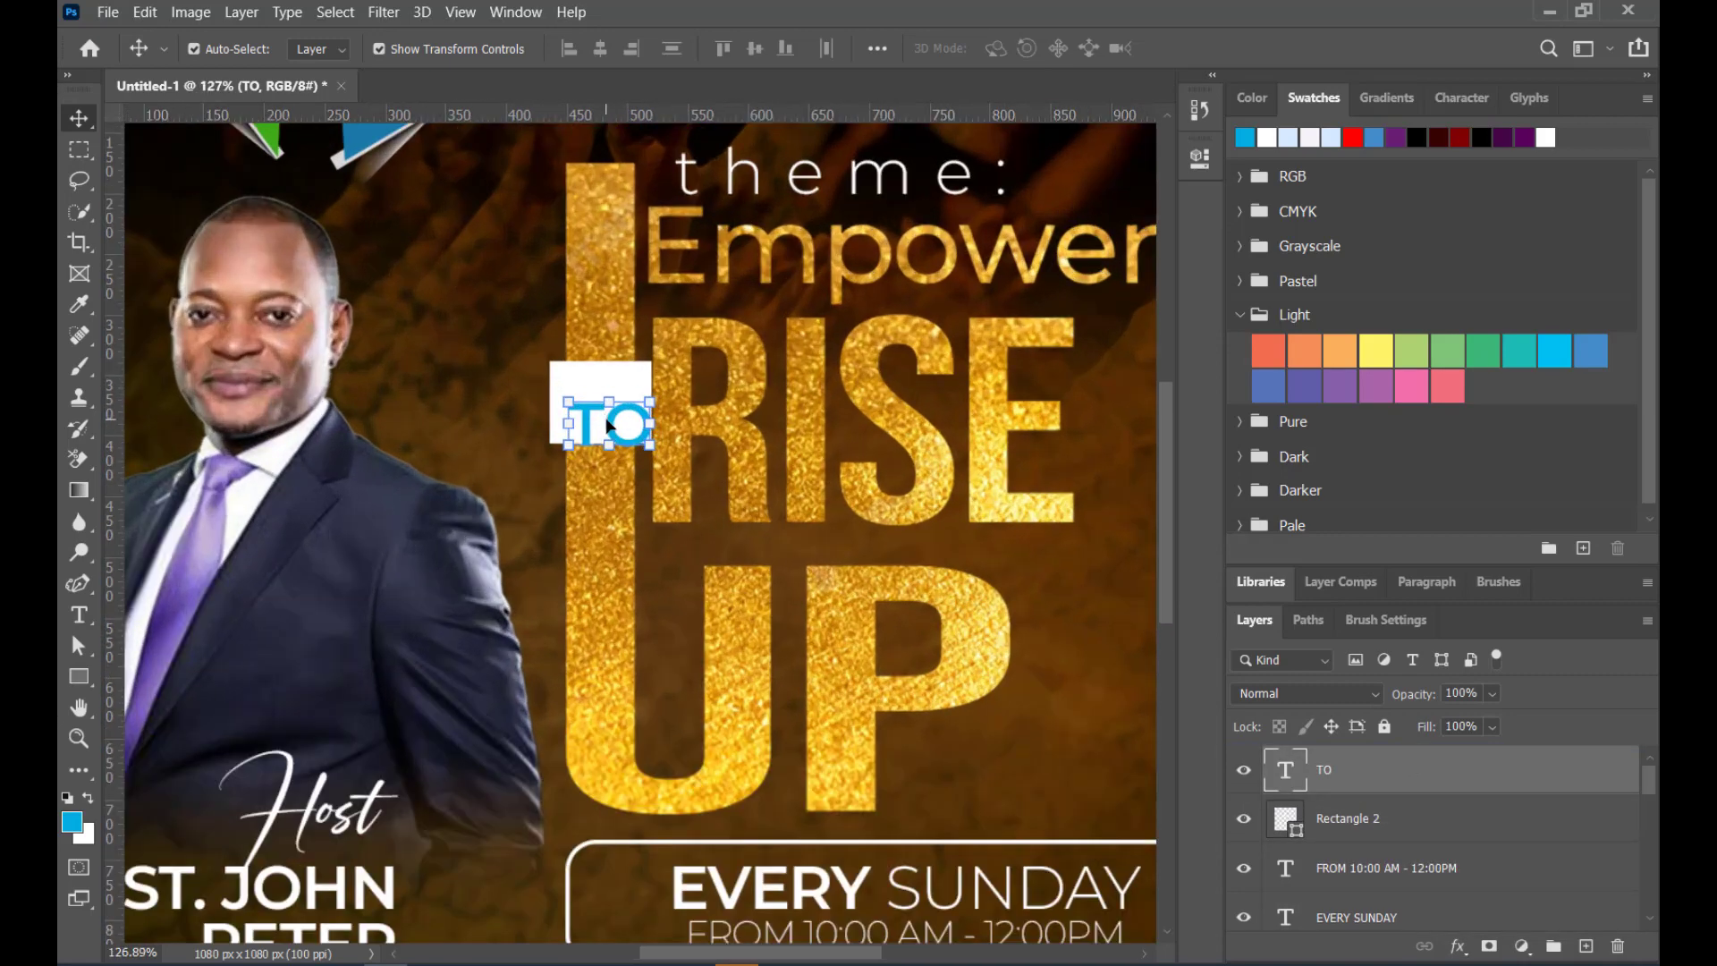
pyautogui.moveTo(607, 414); pyautogui.dragTo(597, 393)
pyautogui.scroll(-3, 623, 409)
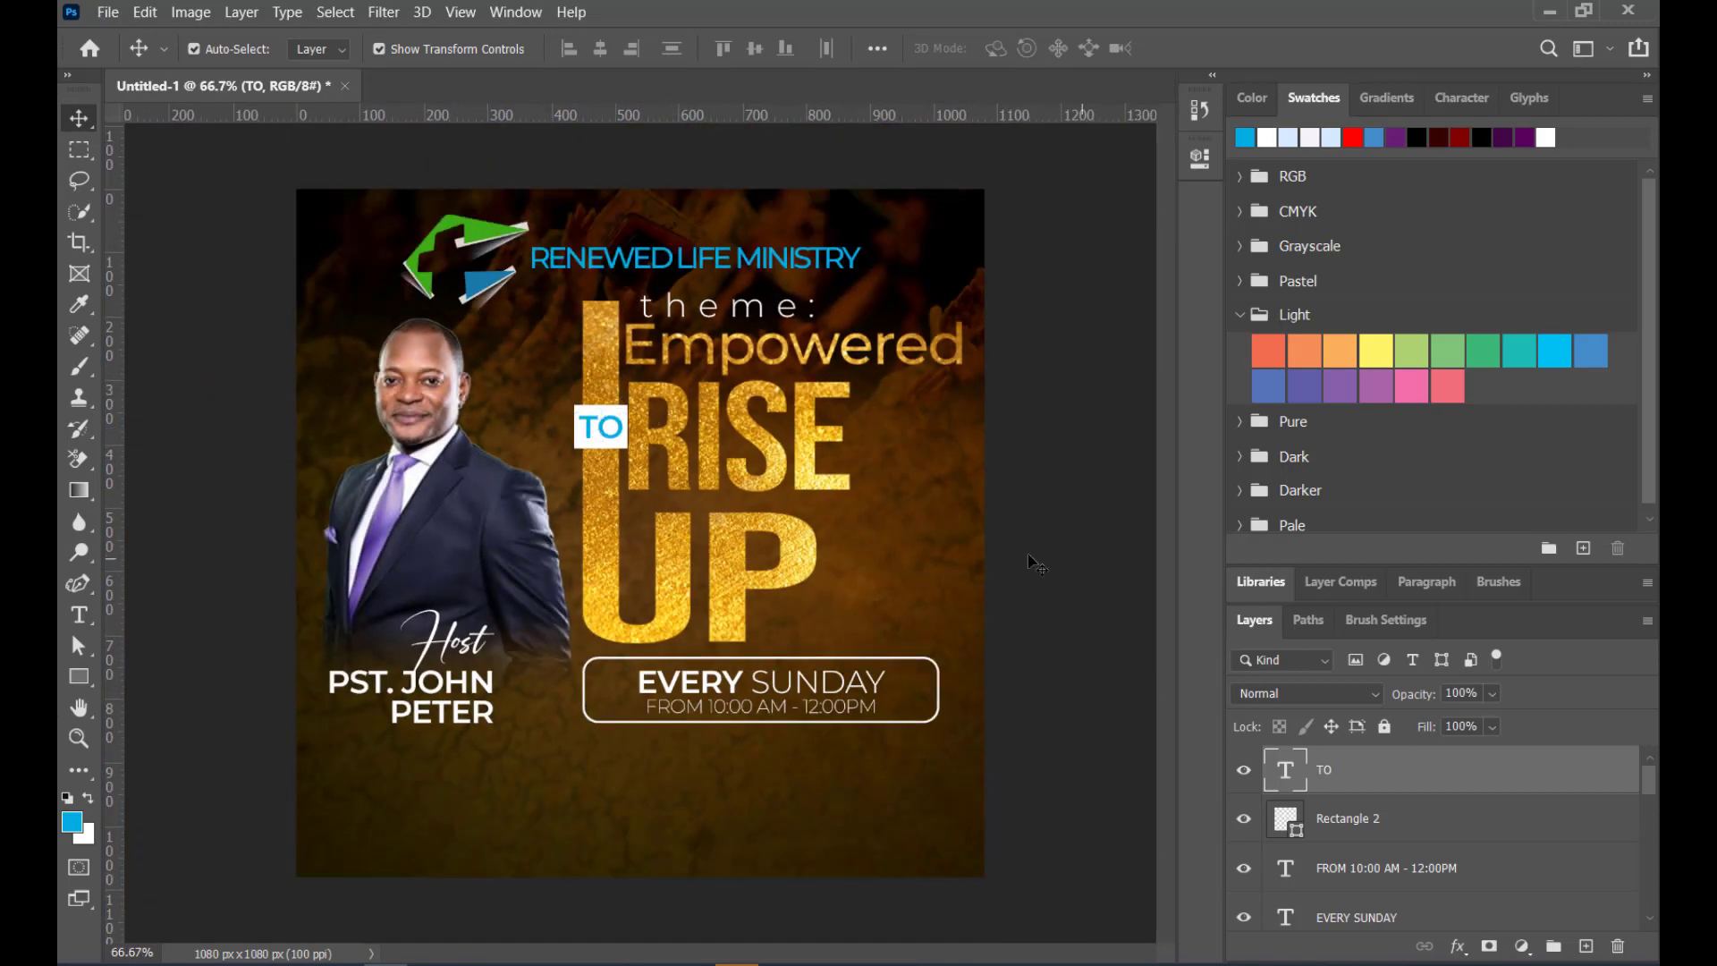
# Scale the white rectangle behind TO down proportionally to about 91.7%
pyautogui.click(829, 485)
pyautogui.scroll(-2, 795, 501)
pyautogui.scroll(4, 804, 536)
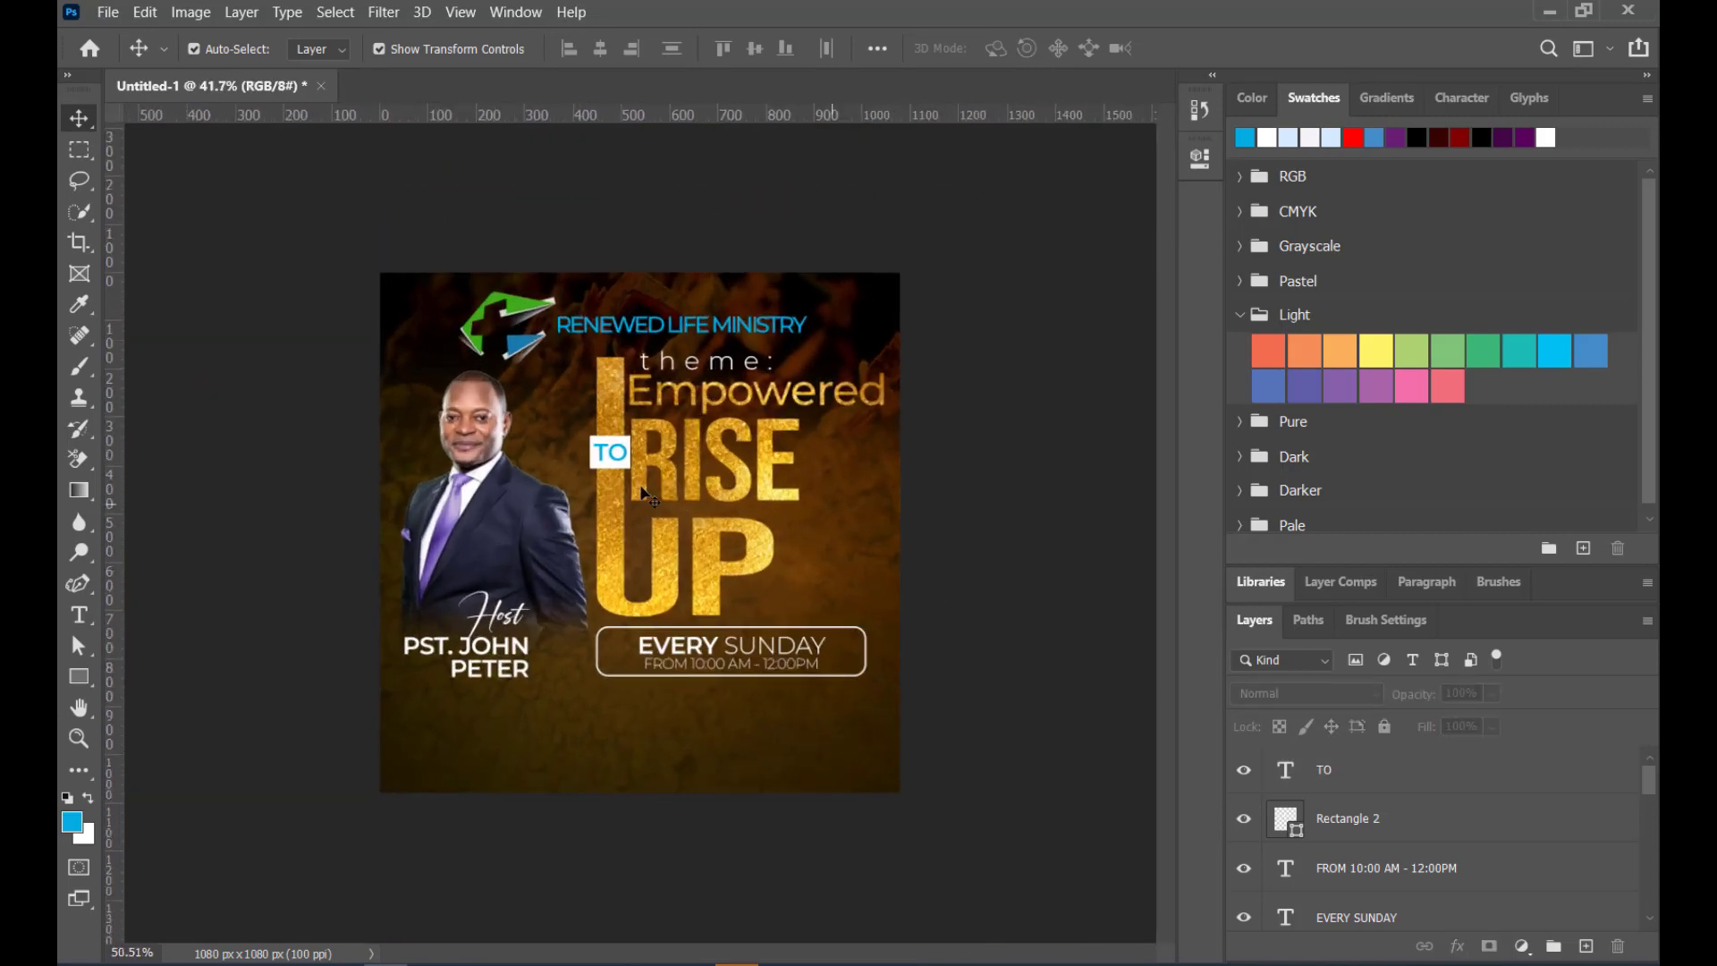
pyautogui.scroll(4, 623, 456)
pyautogui.click(626, 385)
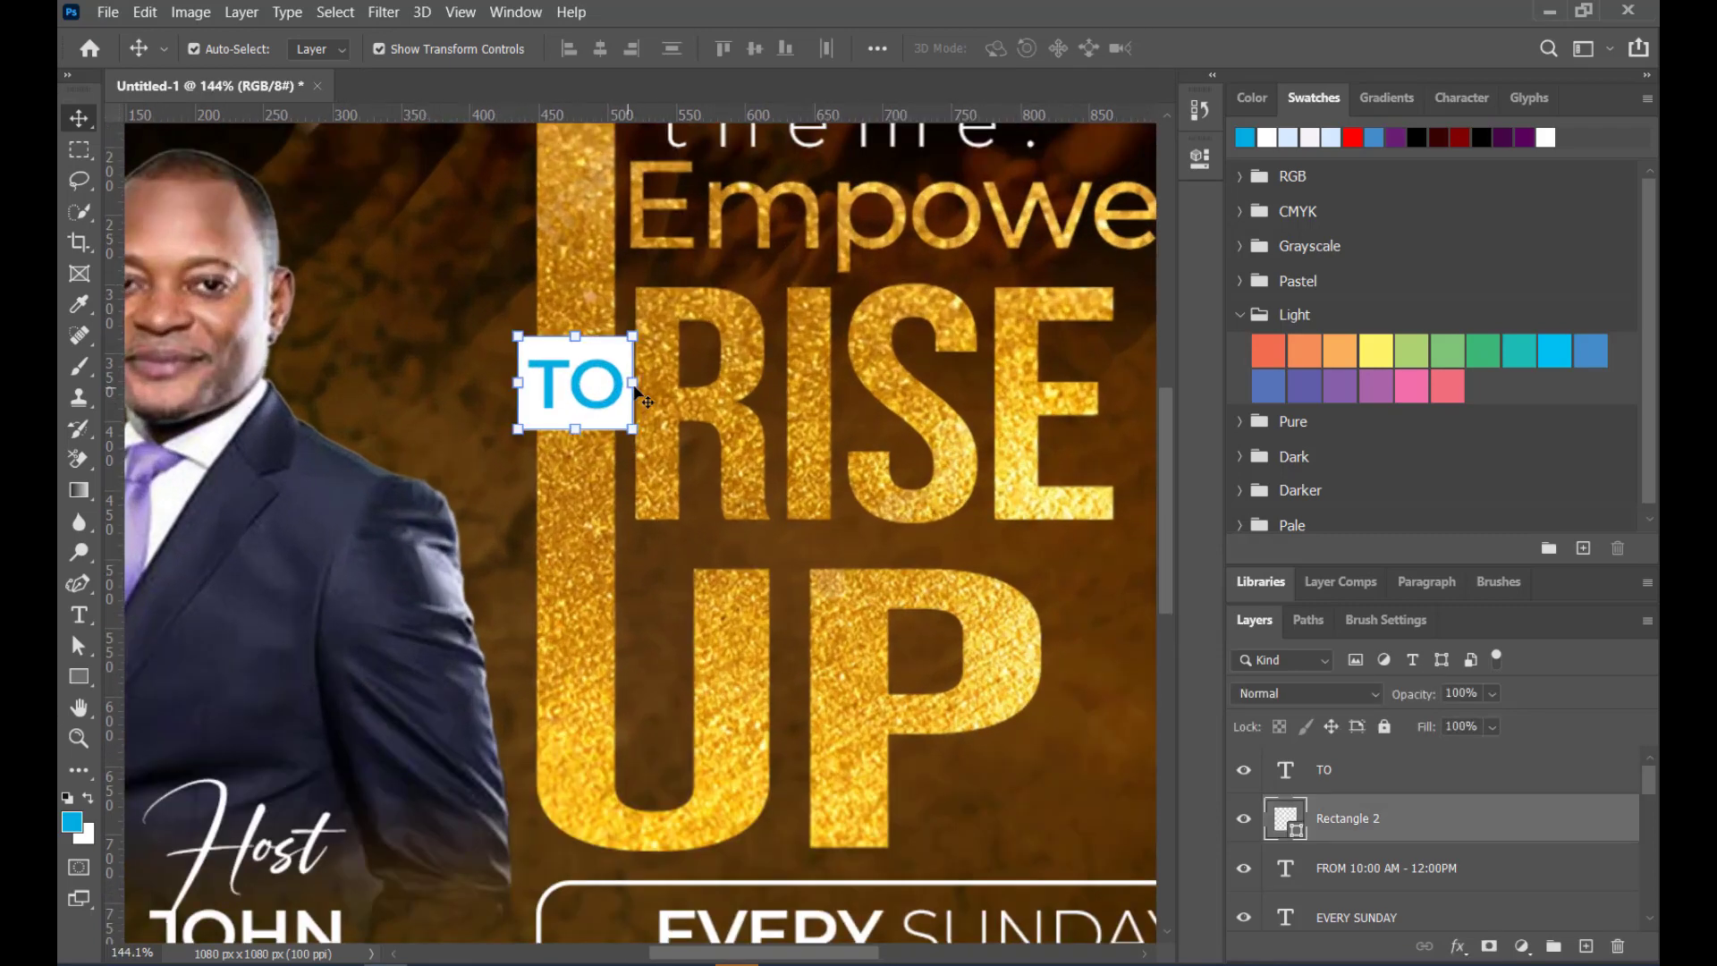
pyautogui.moveTo(633, 383); pyautogui.dragTo(626, 388)
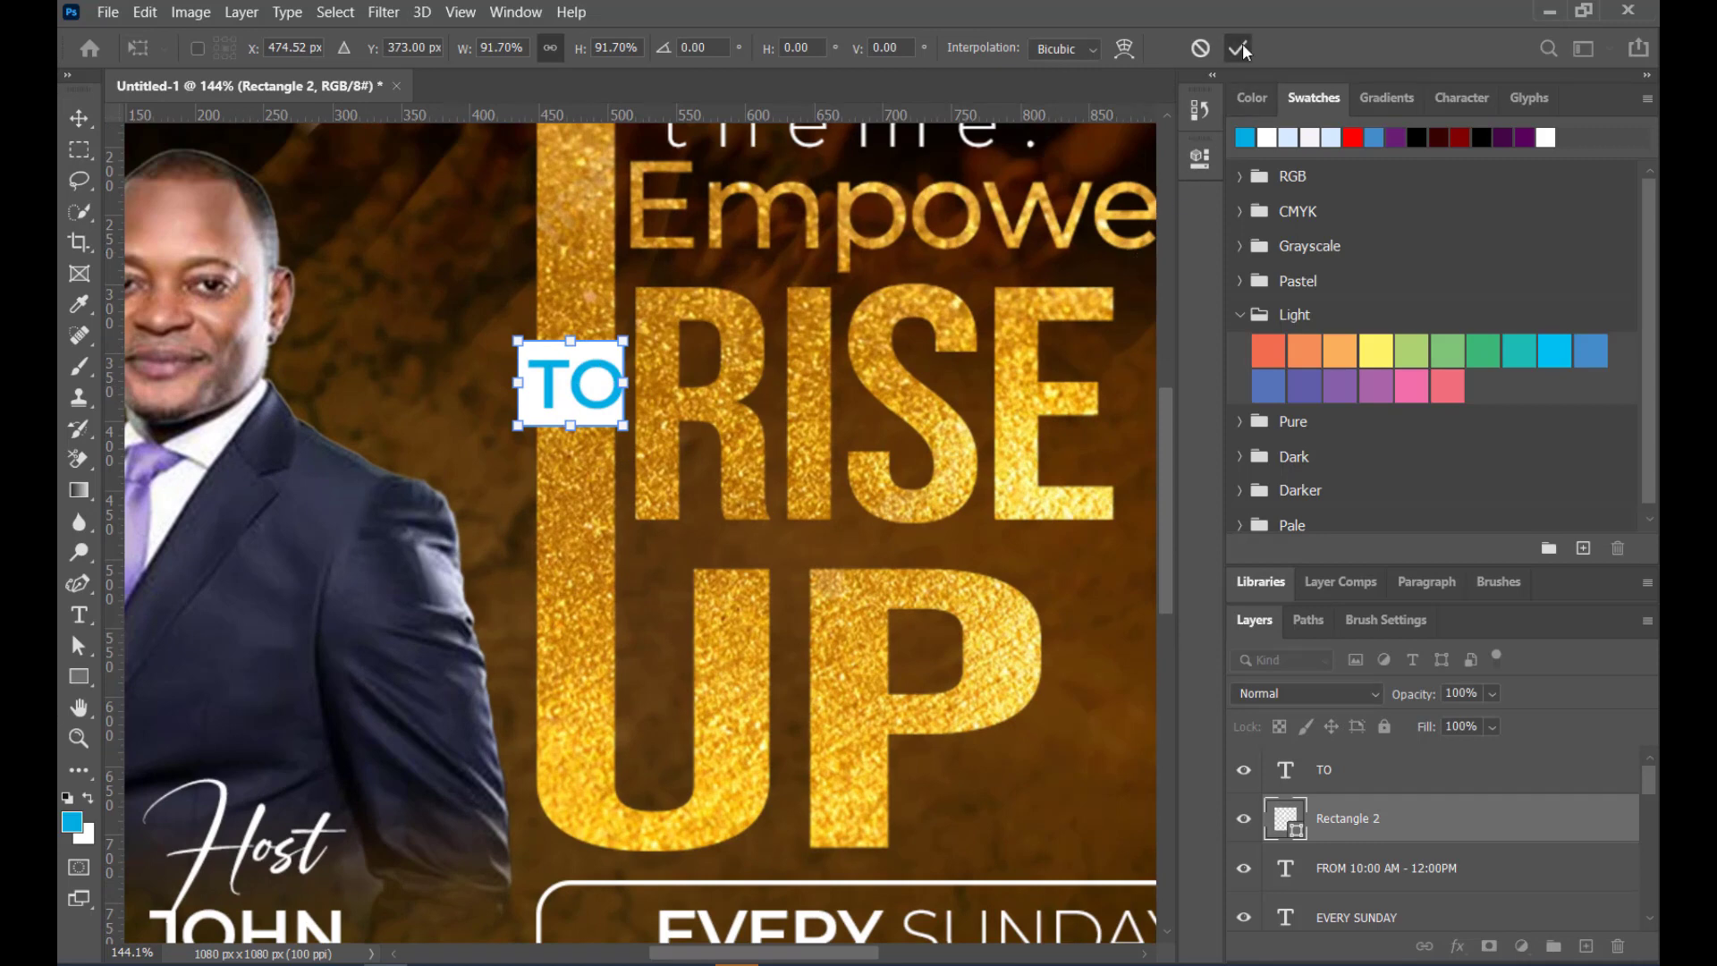
pyautogui.press('Return')
# Nudge the TO text slightly left to center it in the smaller rectangle, and dismiss the battery notice
pyautogui.click(579, 389)
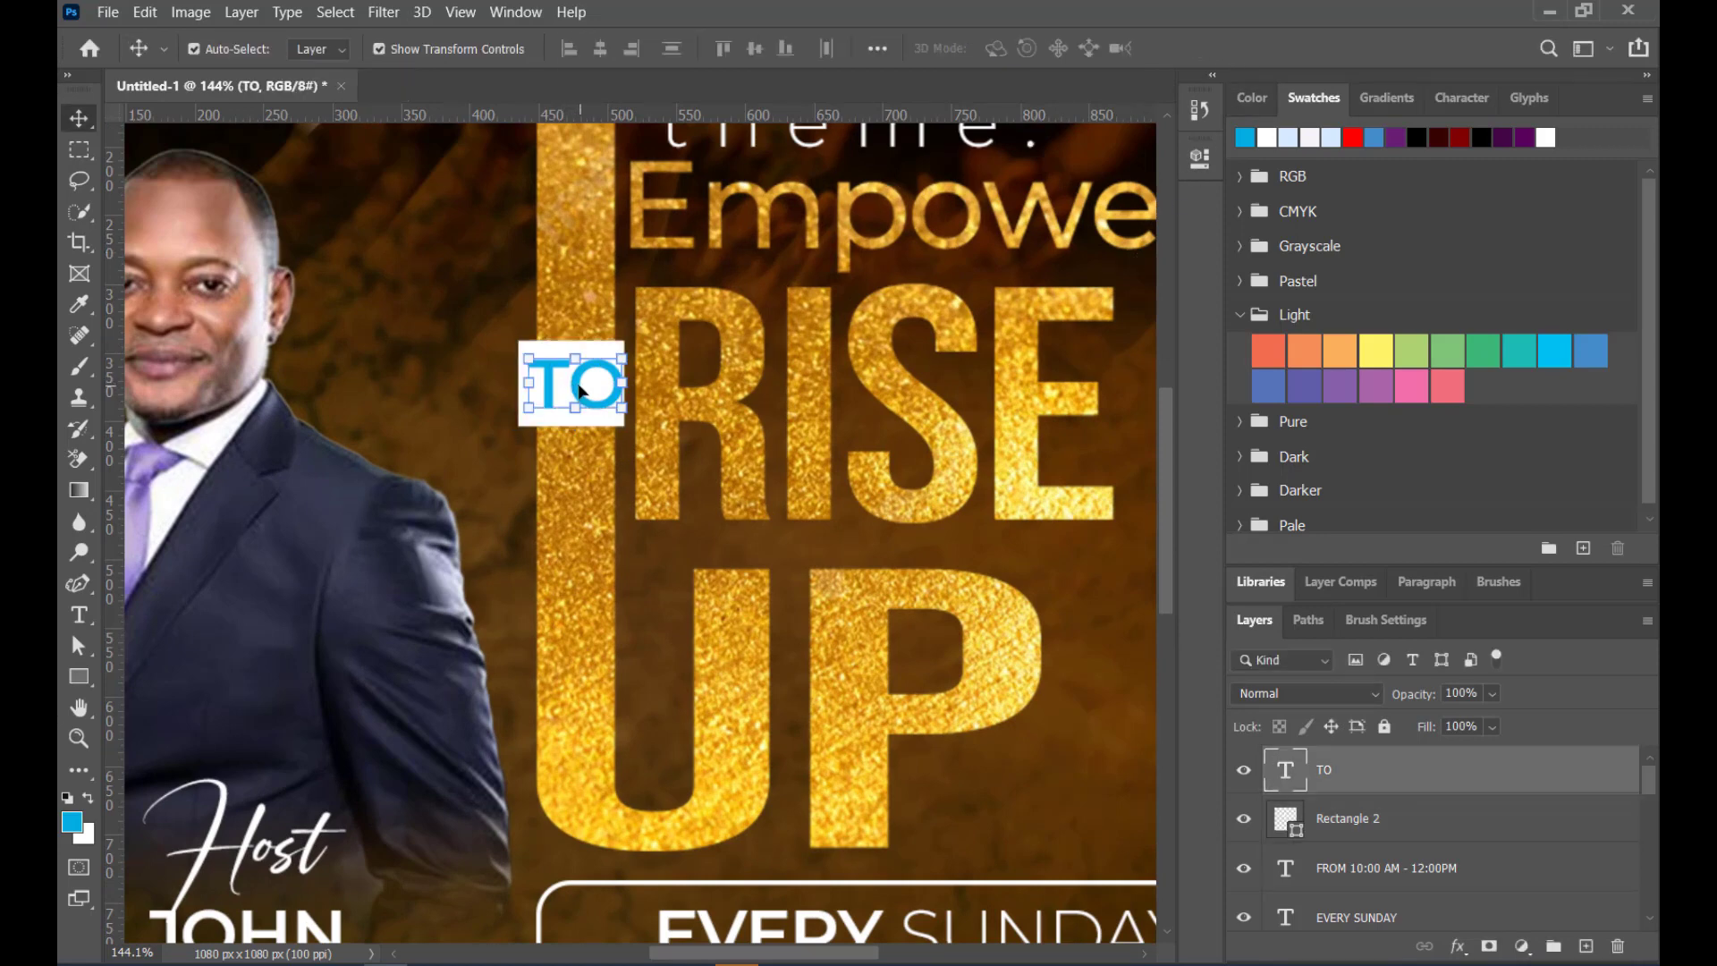
pyautogui.press('Left')
pyautogui.press('Left')
pyautogui.press('Left')
pyautogui.press('Left')
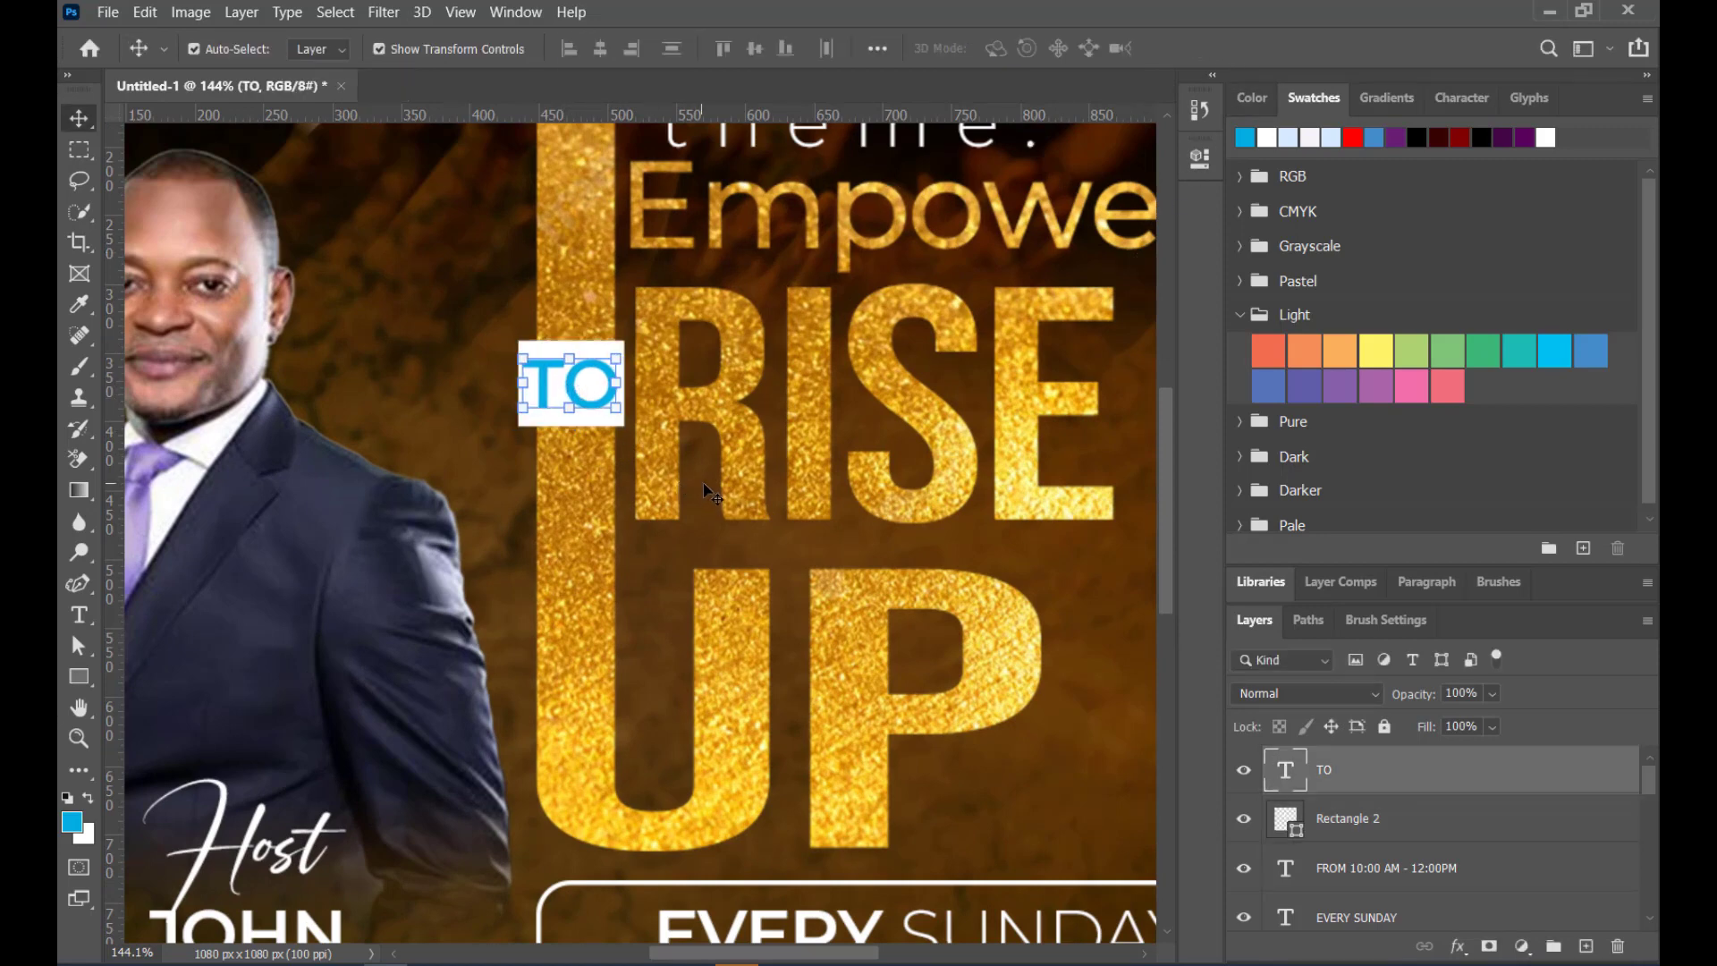
pyautogui.scroll(-6, 703, 483)
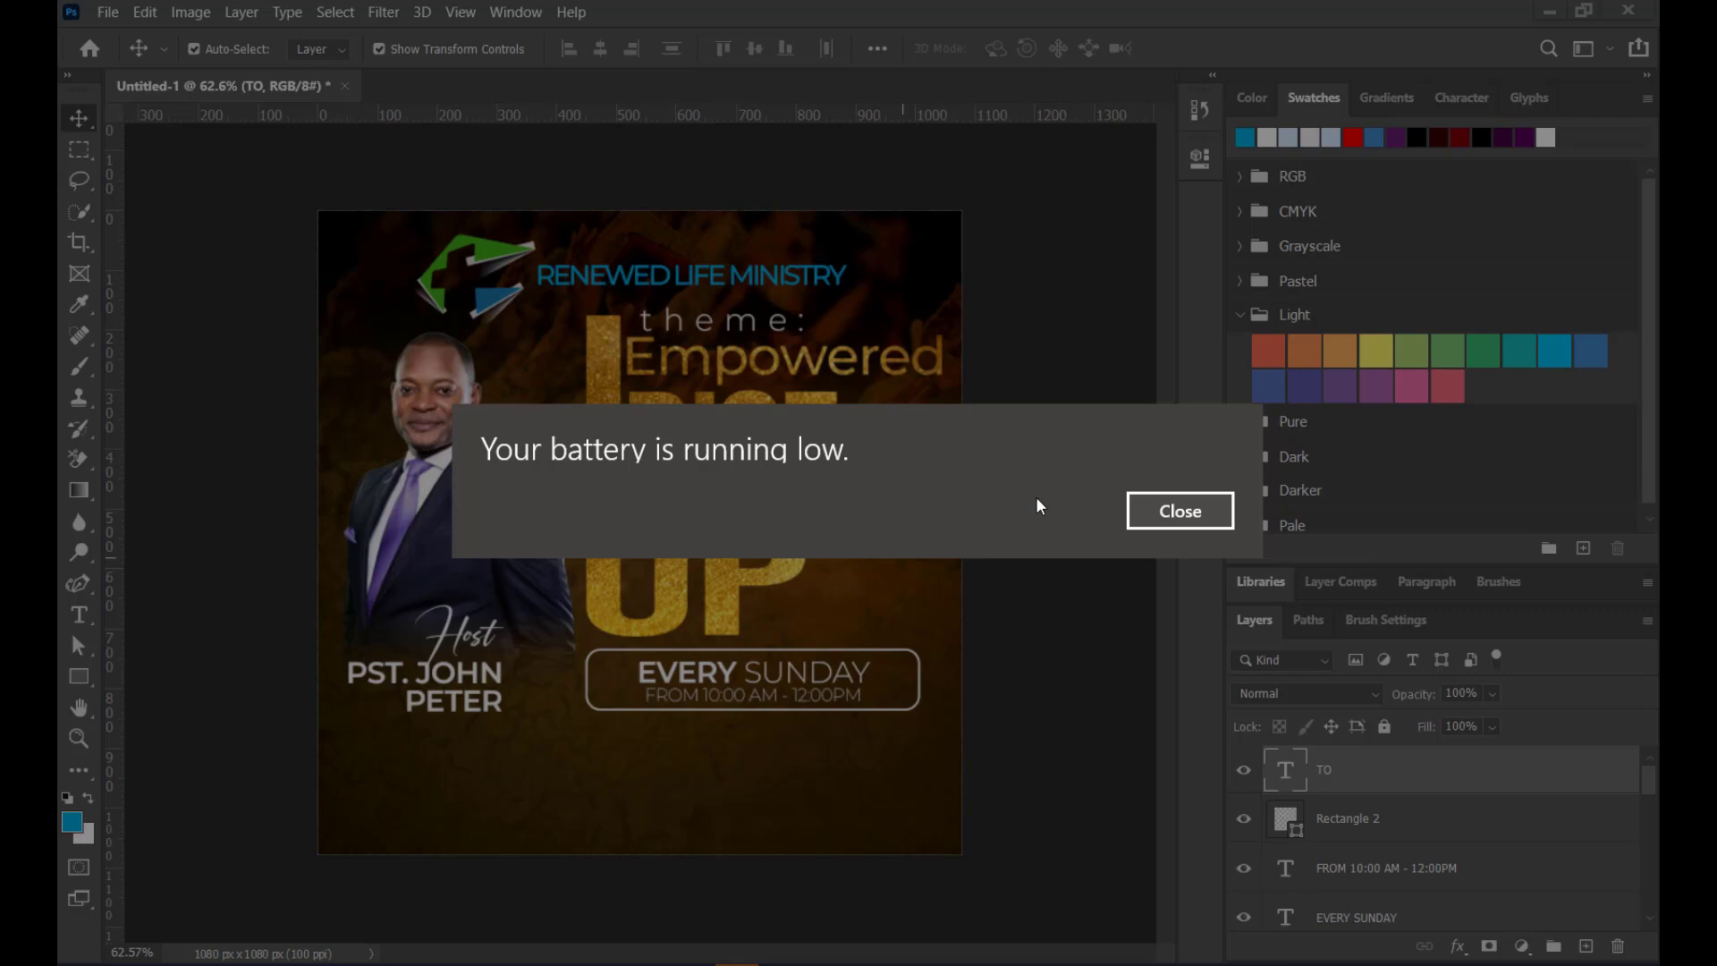
pyautogui.press('Return')
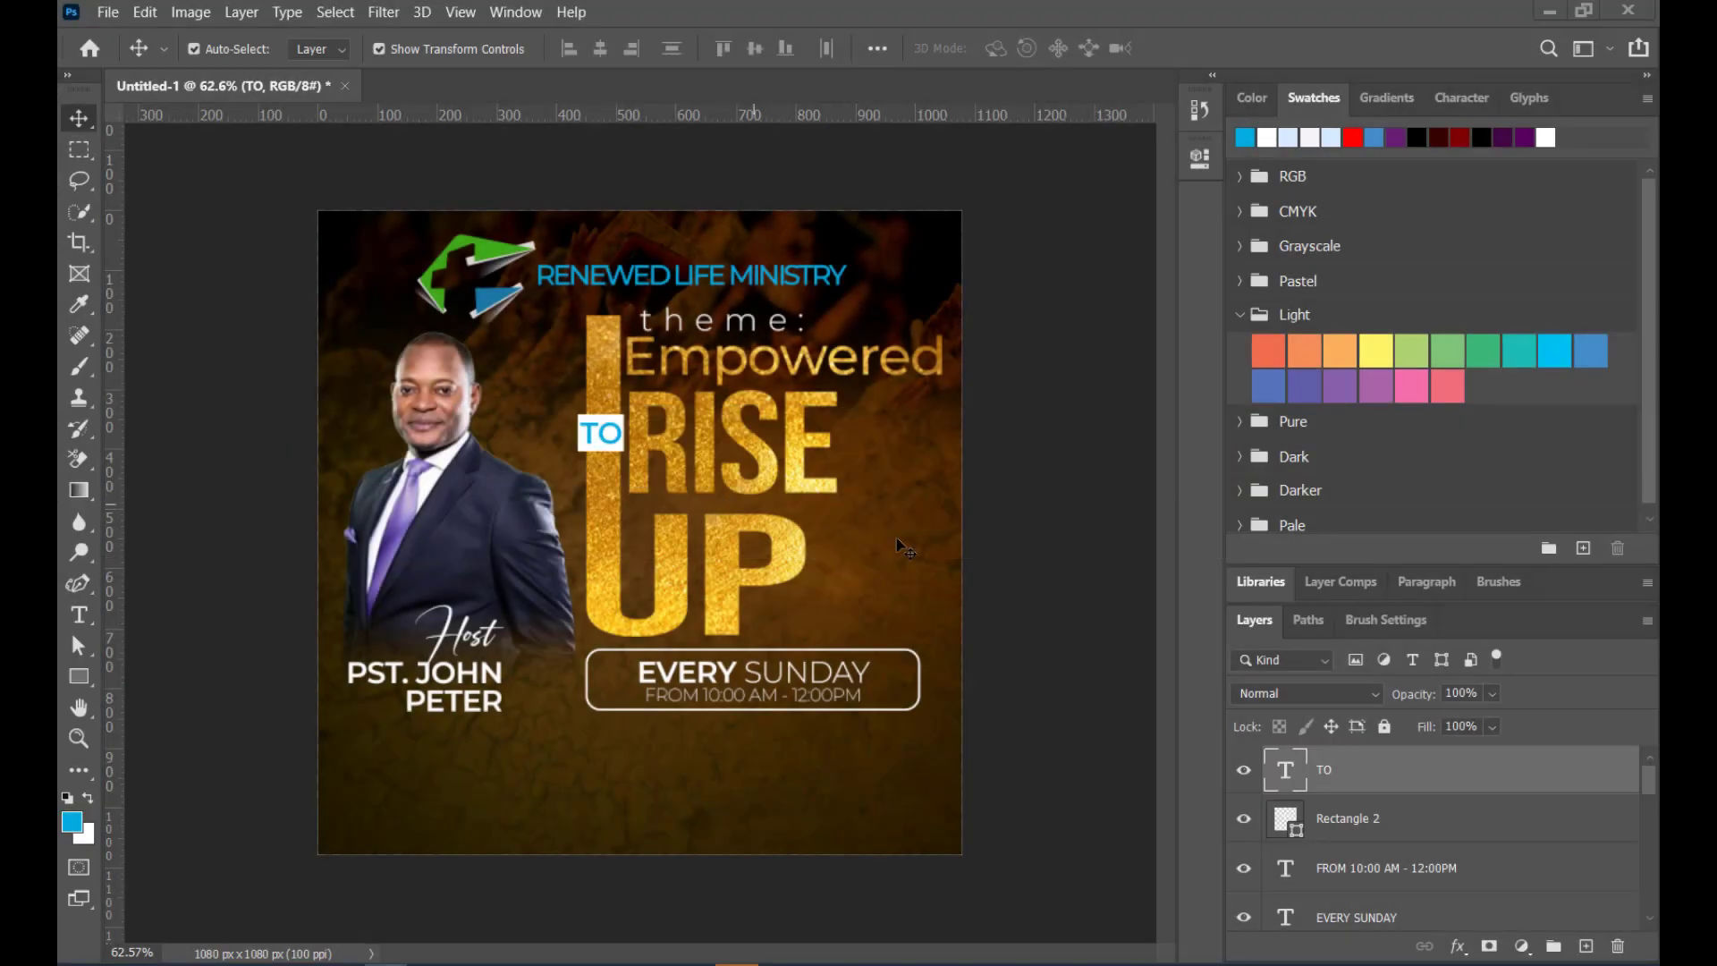
pyautogui.click(631, 540)
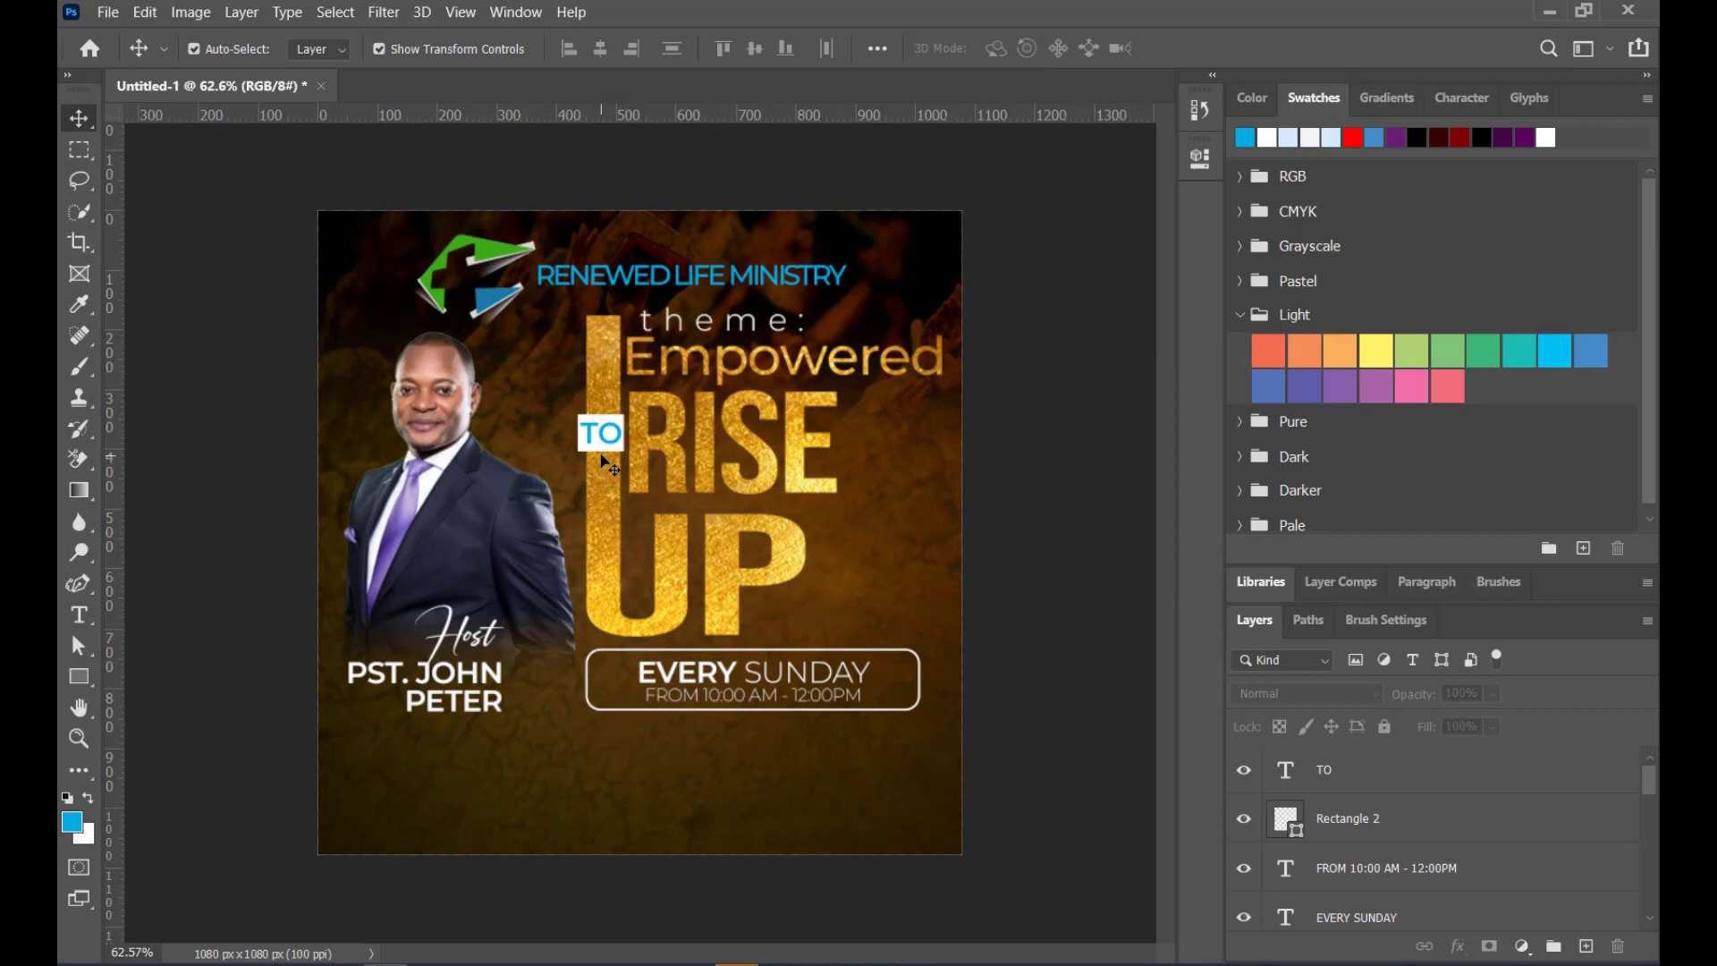
# Change the fill of the rectangle behind TO to red
pyautogui.scroll(3, 604, 457)
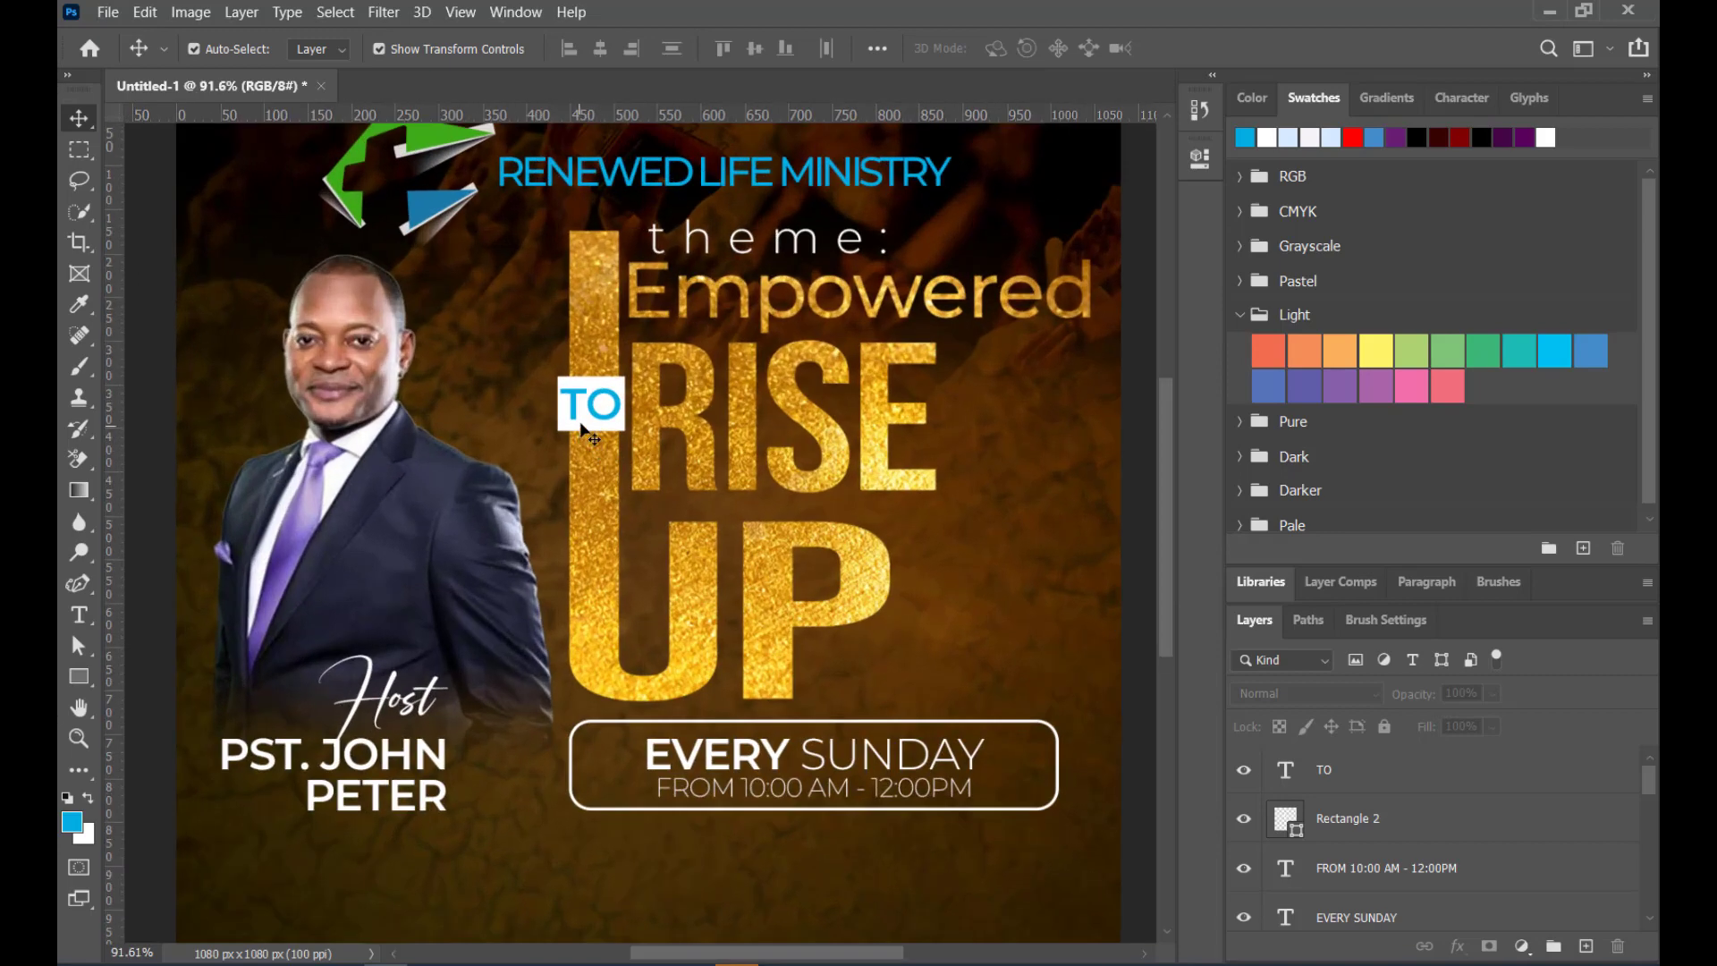
pyautogui.click(582, 426)
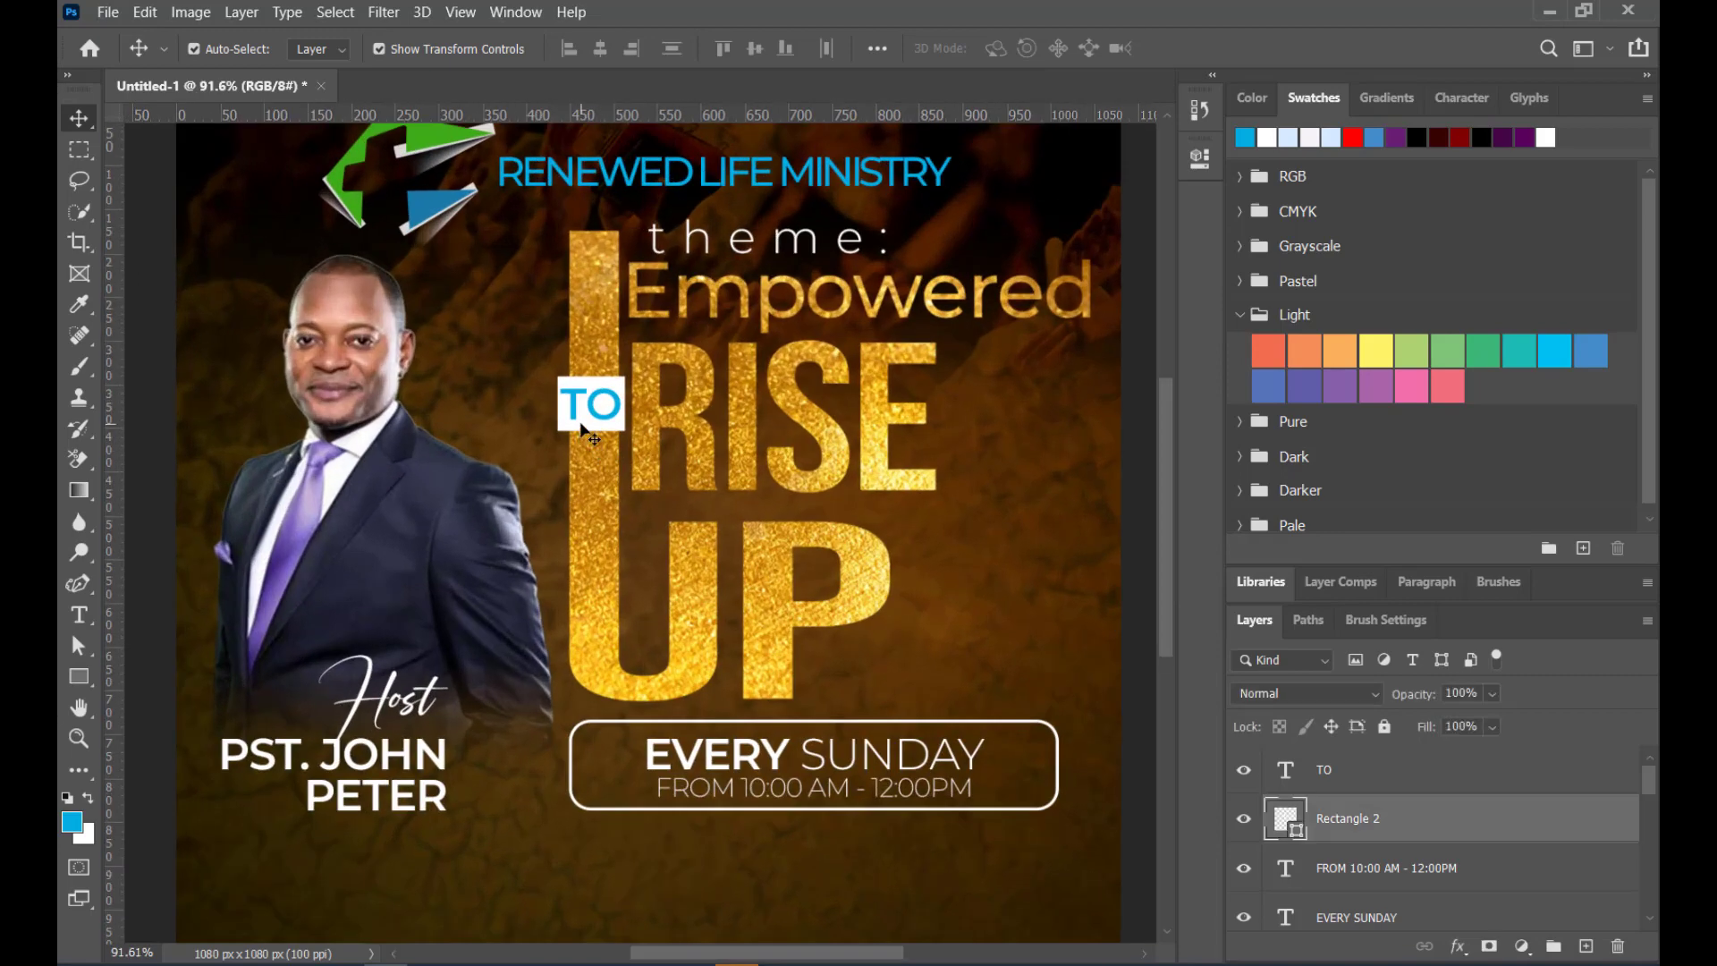
pyautogui.click(1352, 136)
pyautogui.scroll(-3, 921, 470)
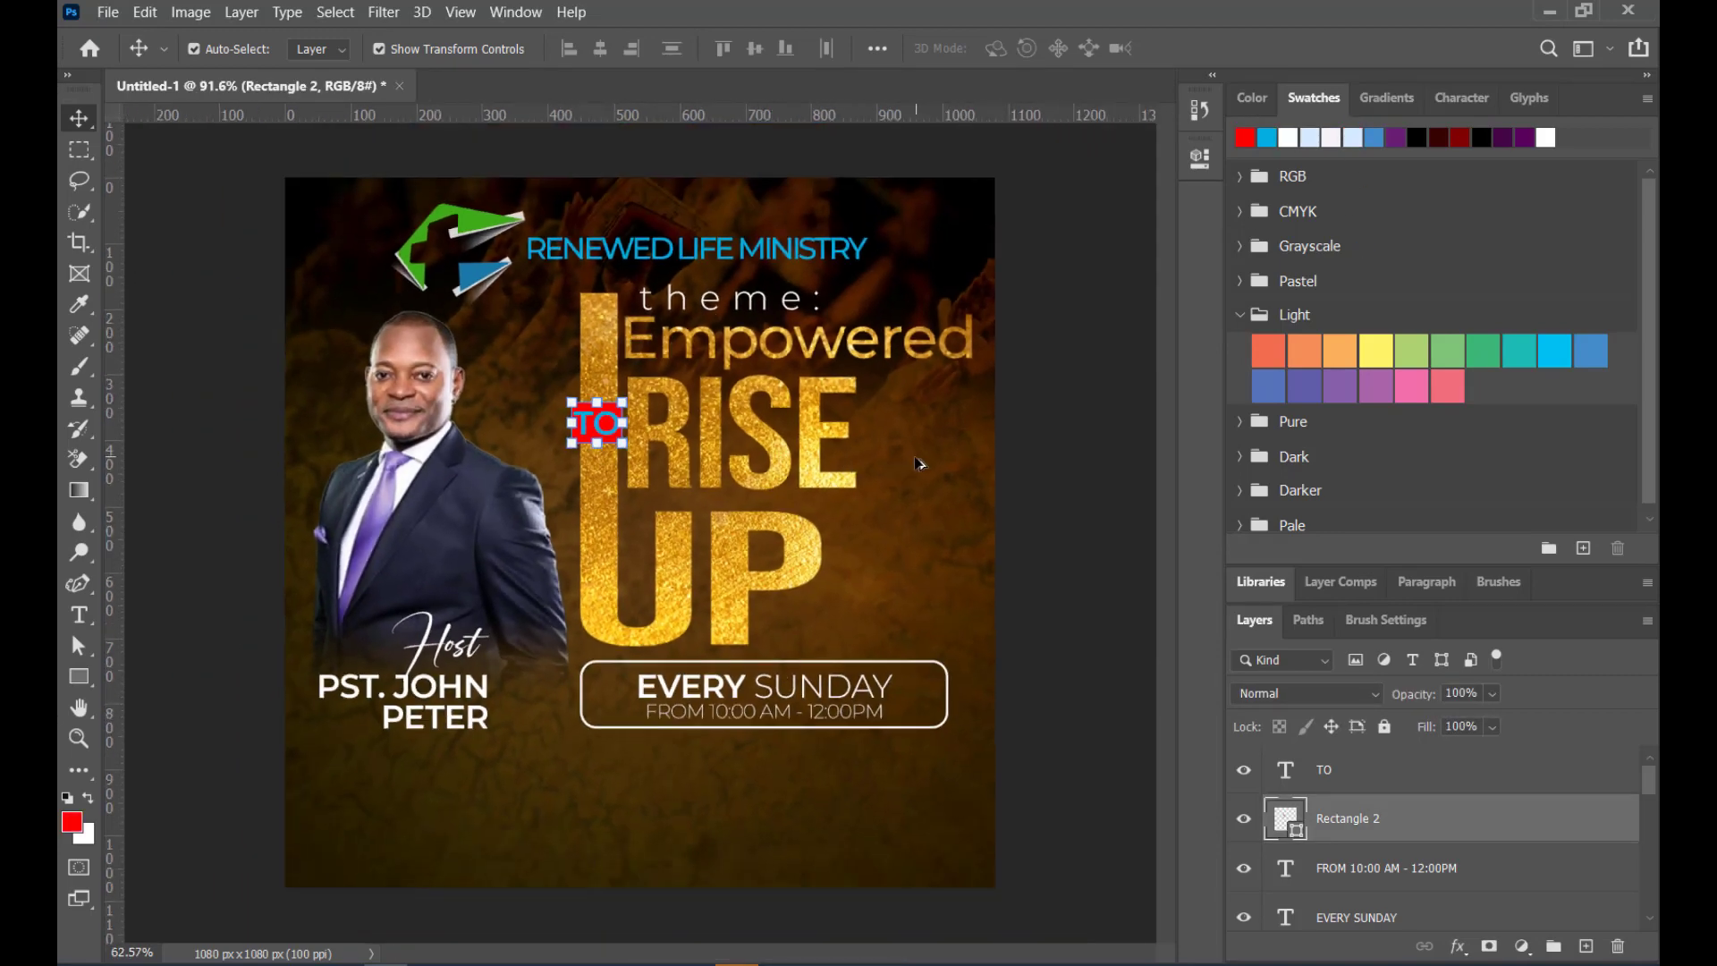
pyautogui.click(677, 502)
# Recolor the TO text white on its red rectangle
pyautogui.scroll(3, 630, 509)
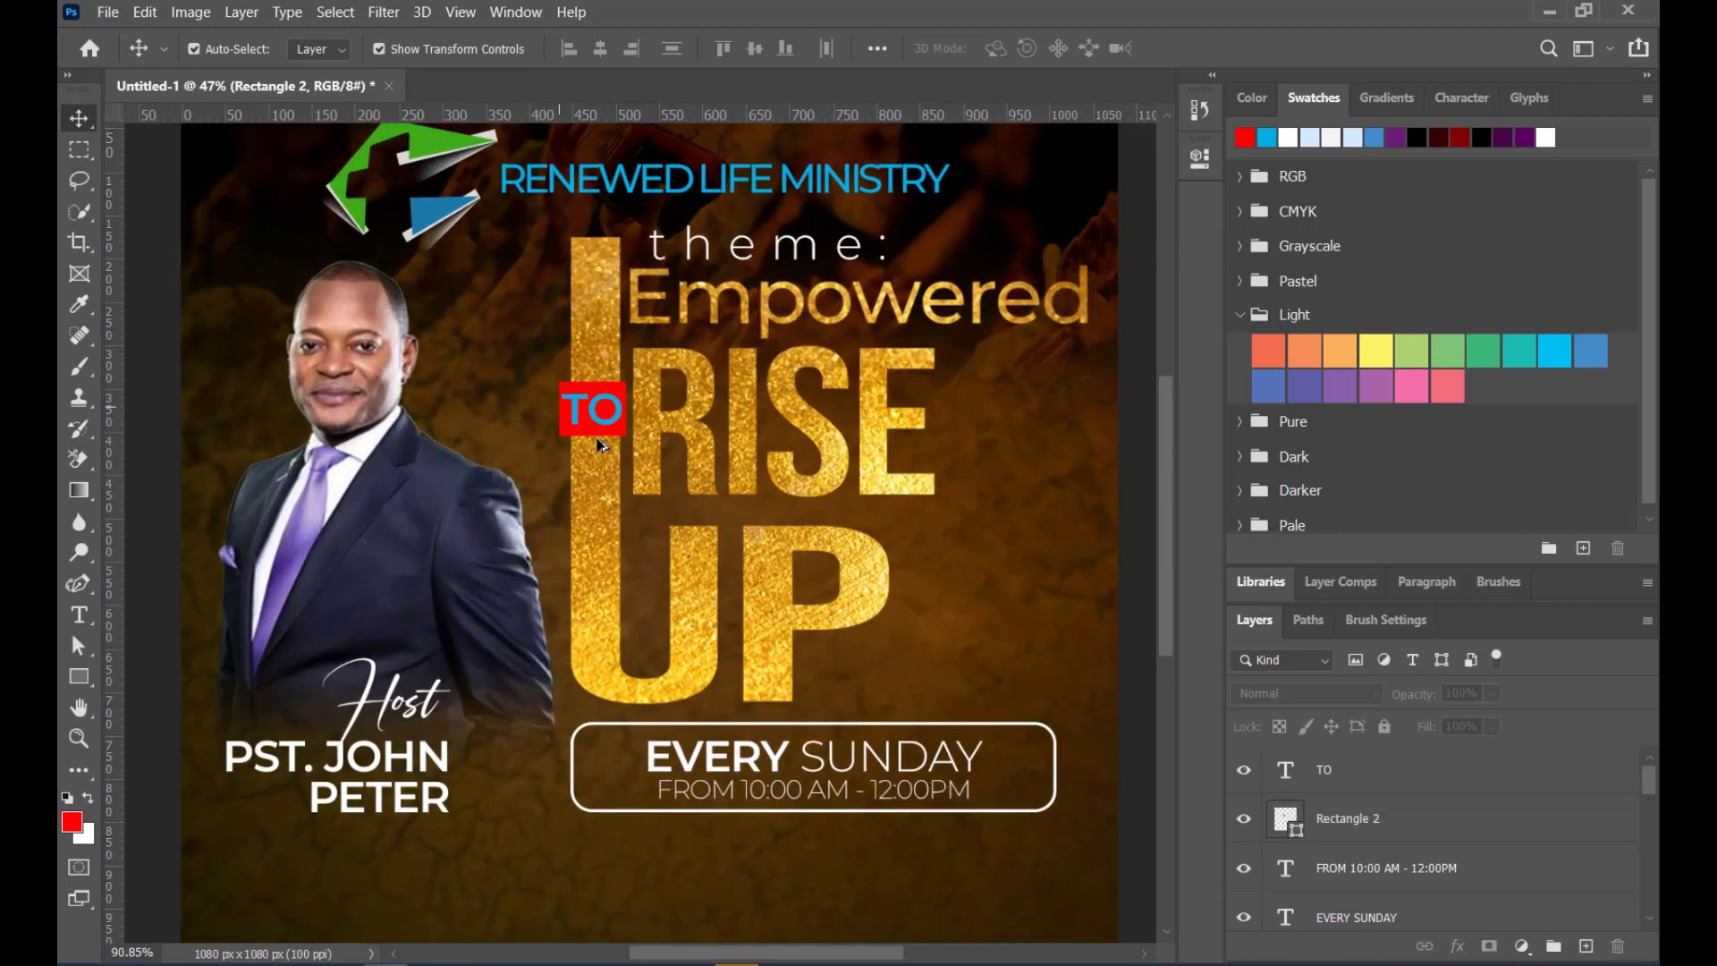
pyautogui.click(607, 431)
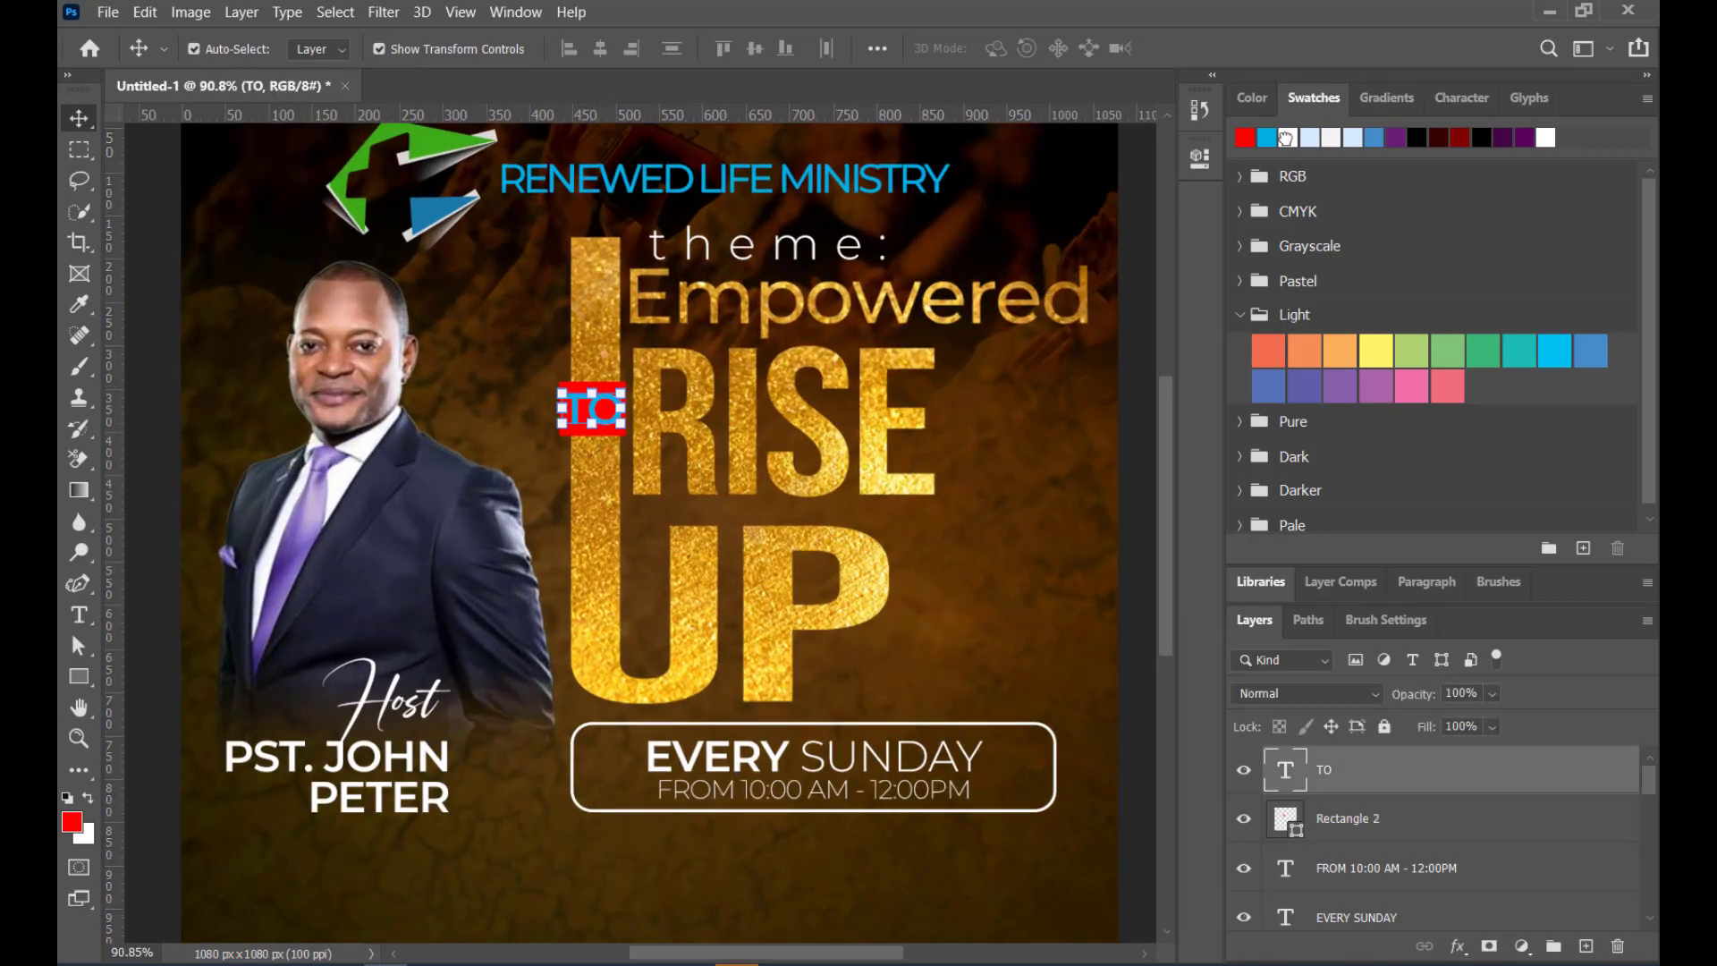
pyautogui.click(1287, 137)
pyautogui.scroll(-3, 921, 396)
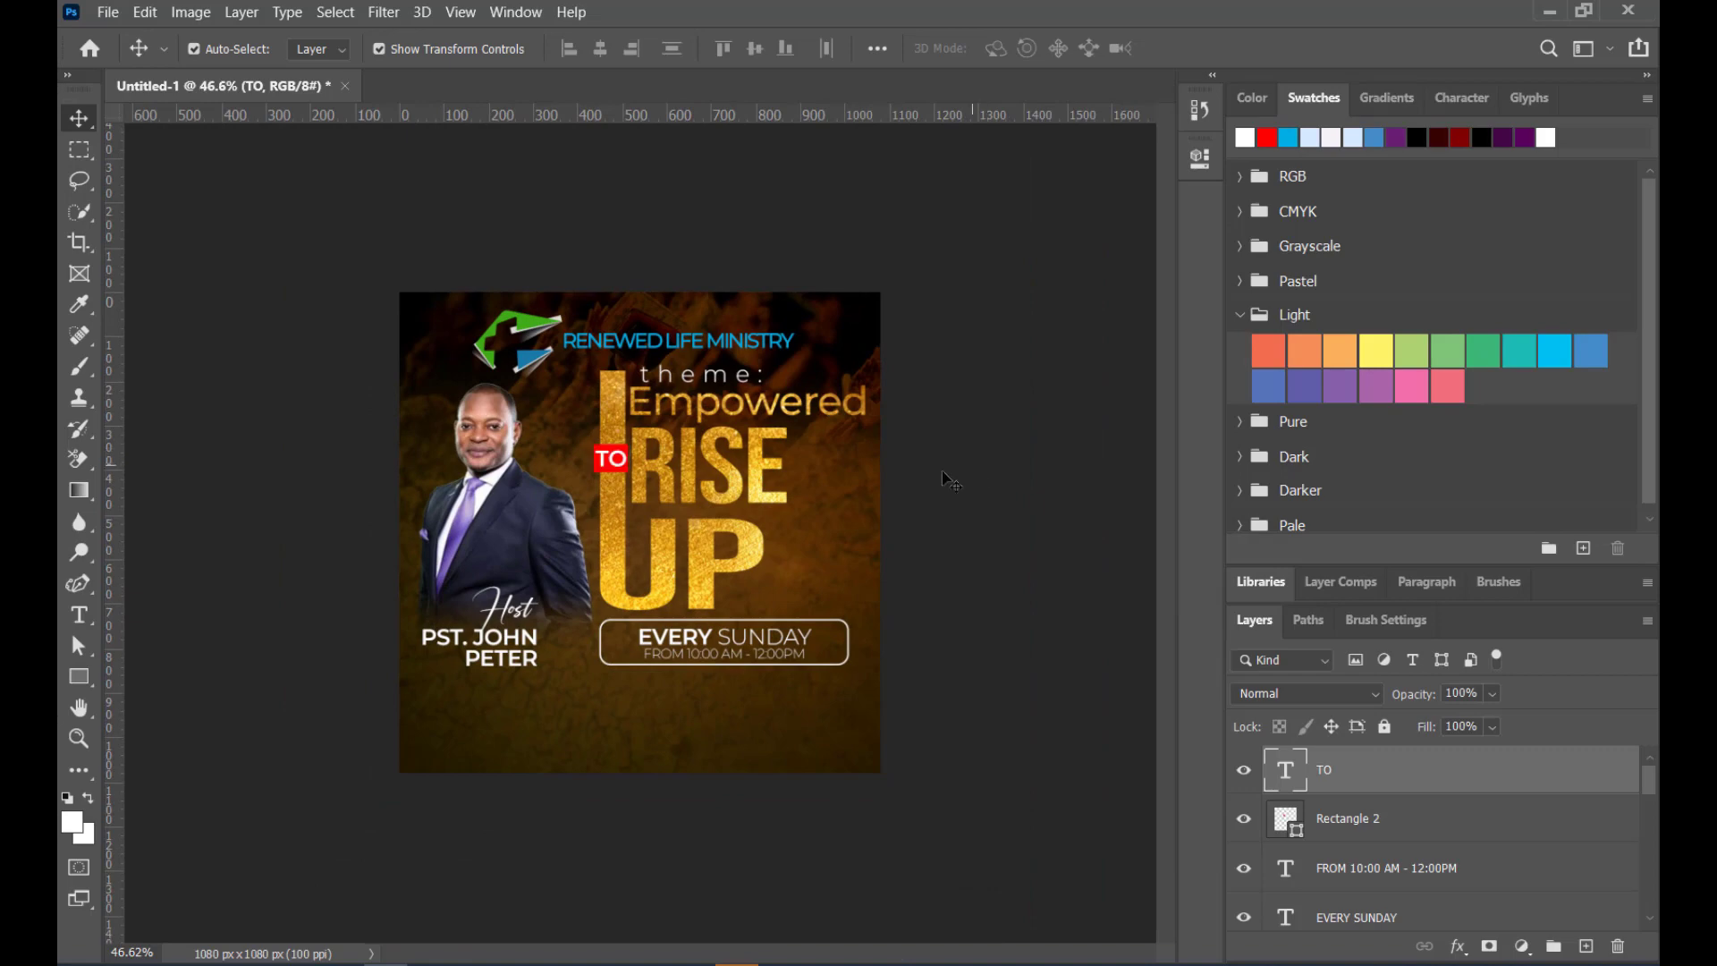
pyautogui.click(559, 590)
# Stretch the red rectangle at both its upper and lower edges to about 139% height, keeping its width
pyautogui.scroll(3, 559, 590)
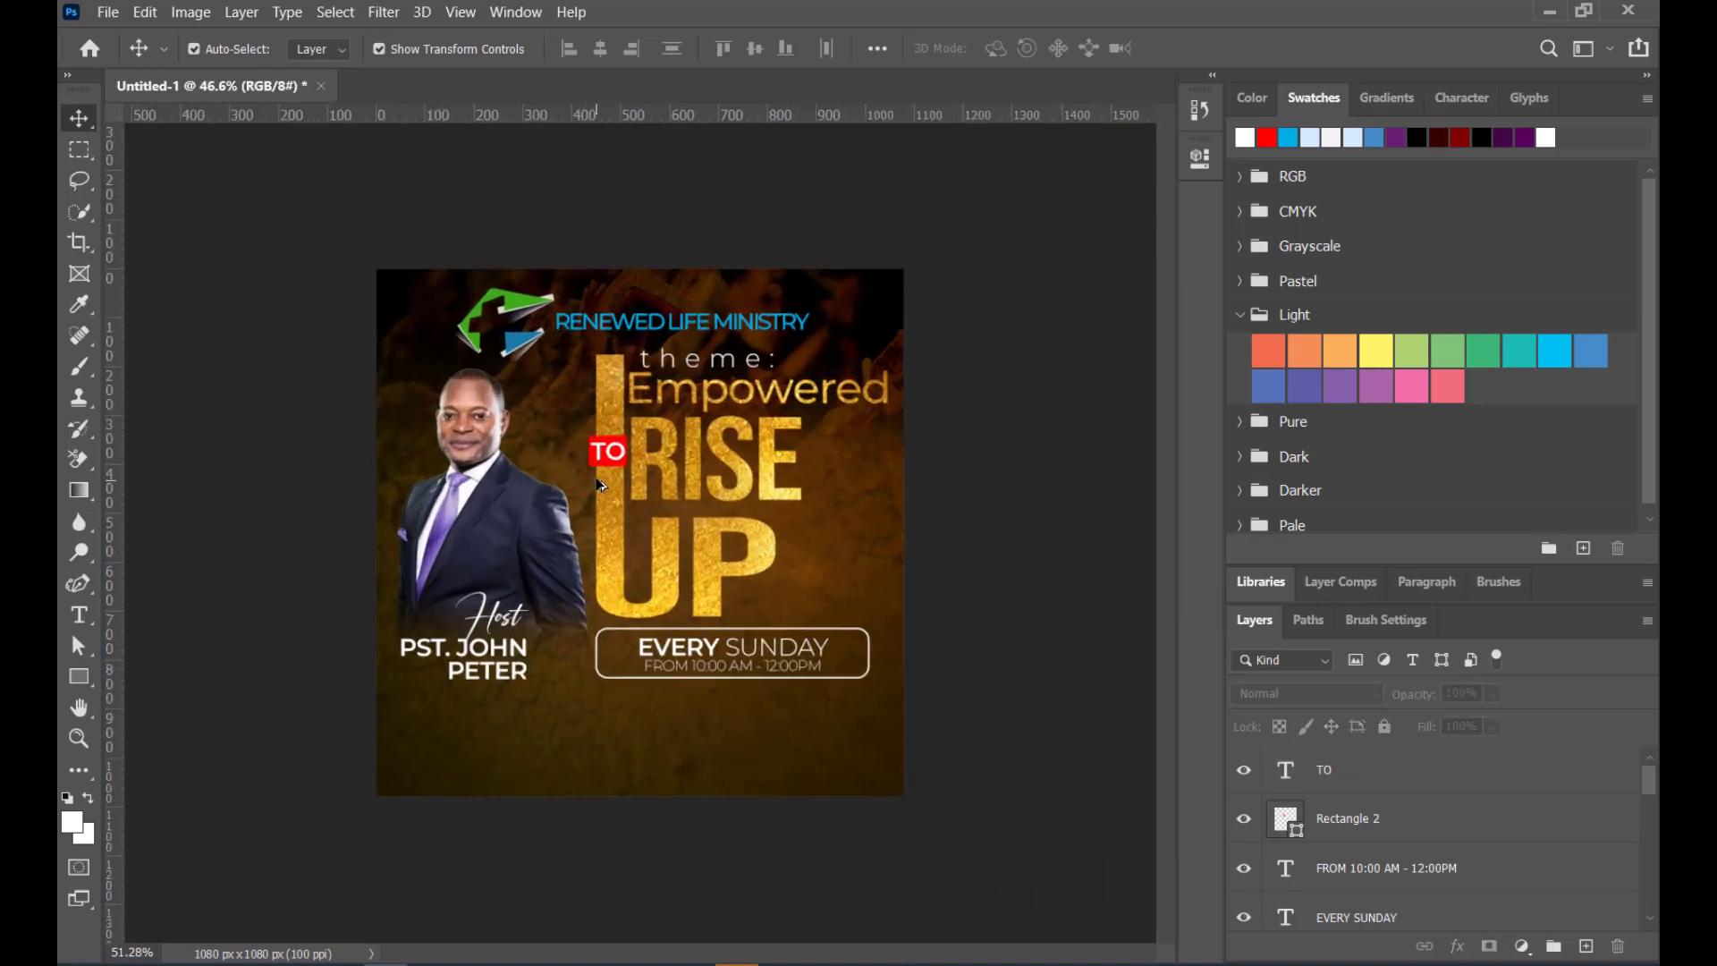
pyautogui.scroll(2, 601, 452)
pyautogui.click(597, 434)
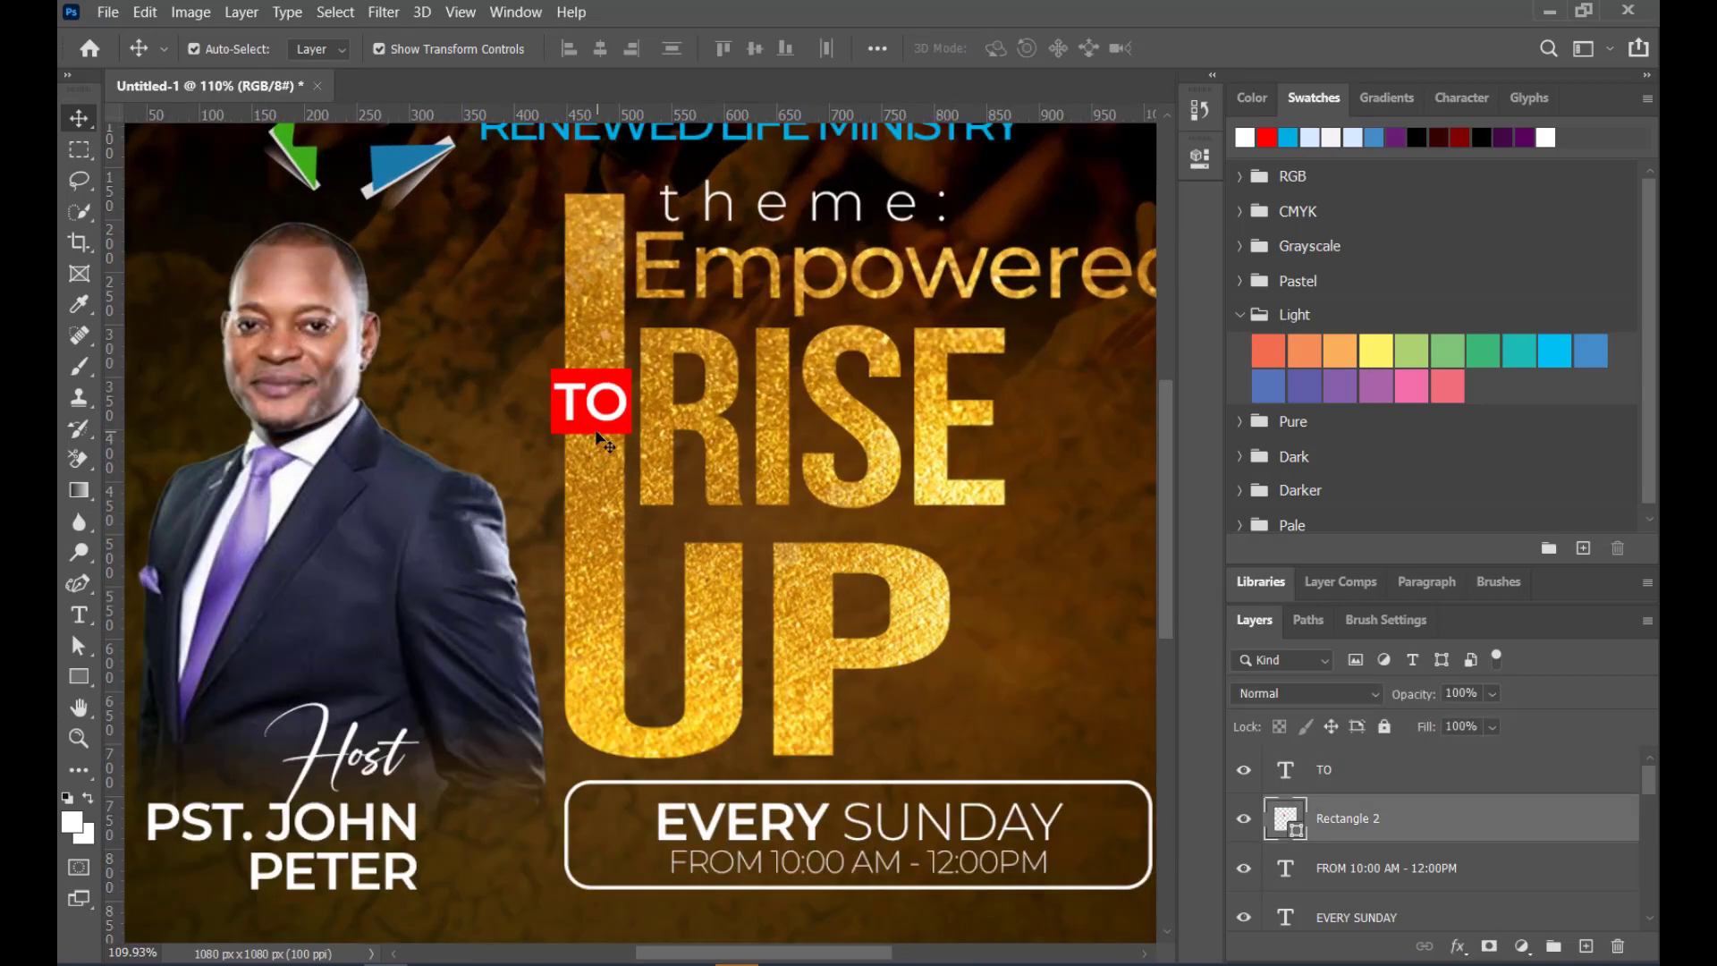
pyautogui.moveTo(592, 434); pyautogui.dragTo(592, 450)
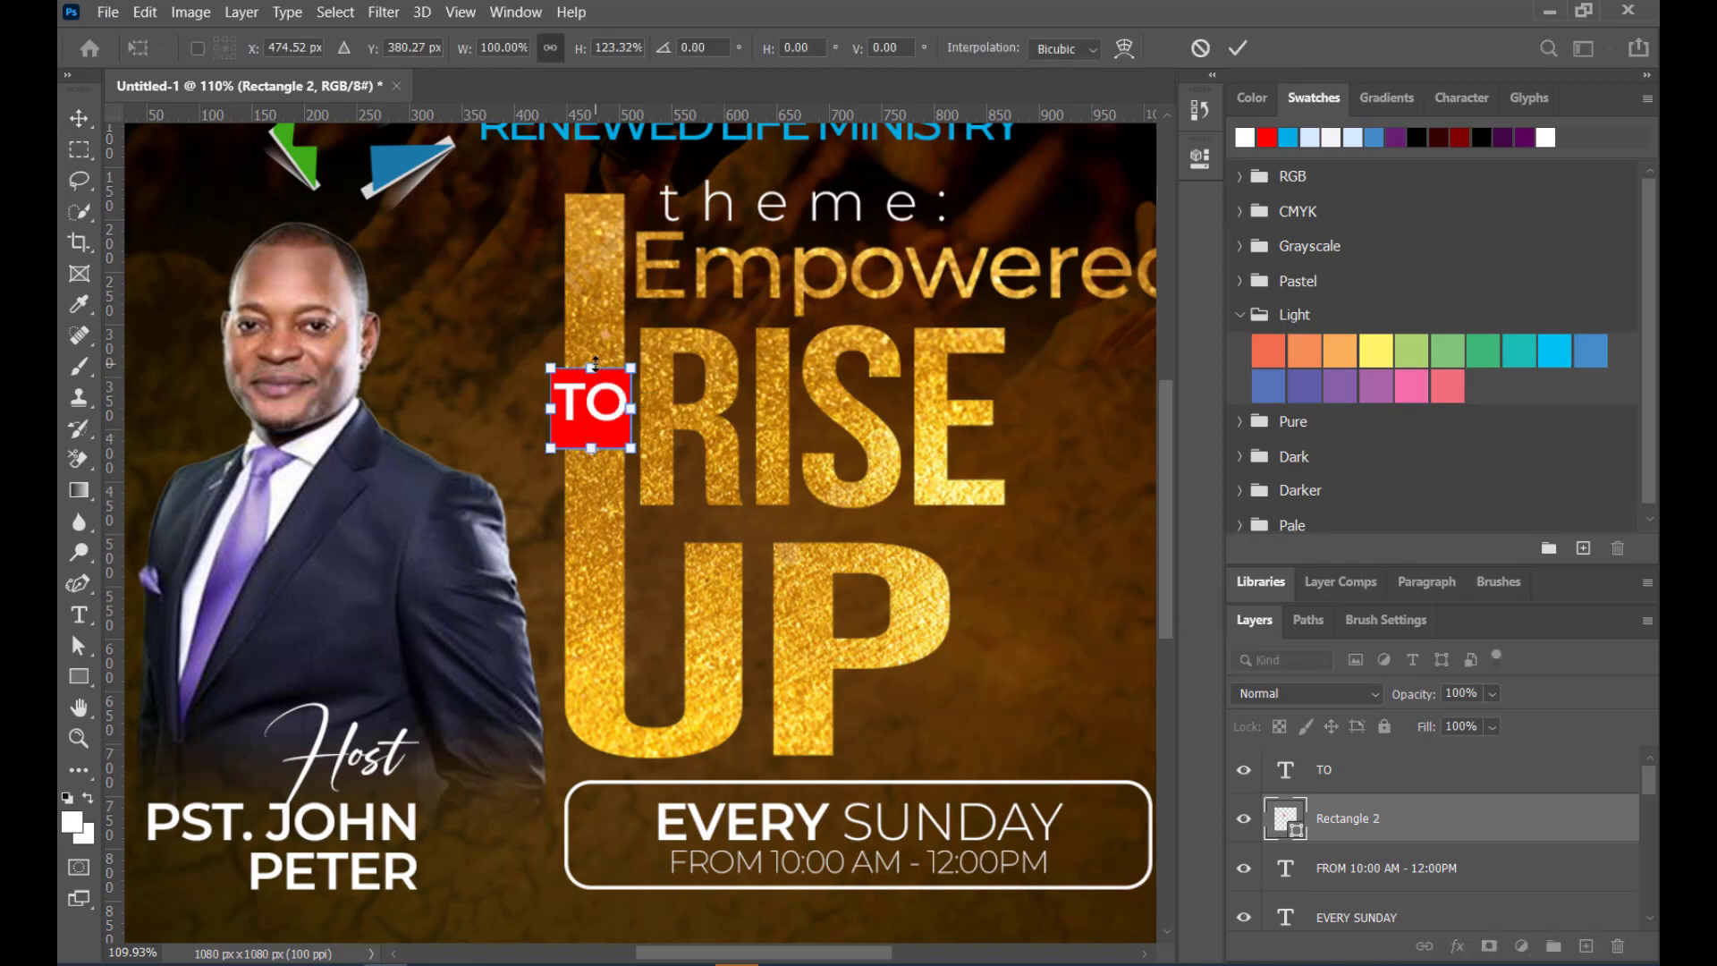
pyautogui.moveTo(603, 369); pyautogui.dragTo(604, 353)
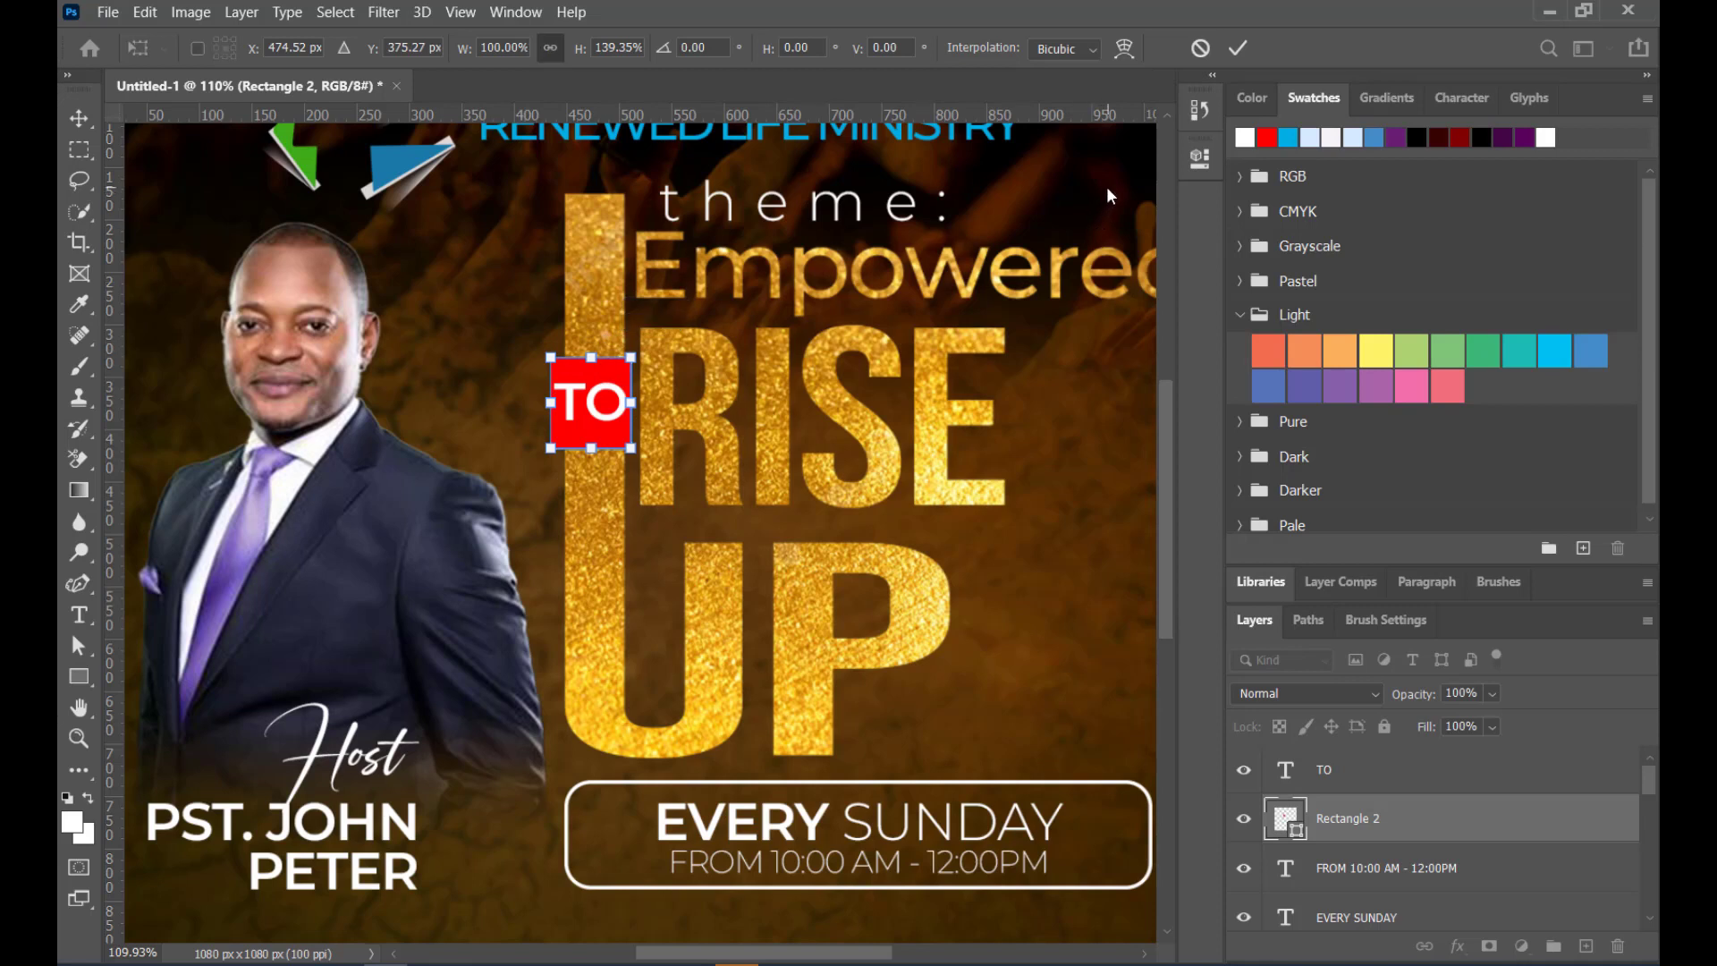
pyautogui.click(1202, 161)
pyautogui.click(1238, 48)
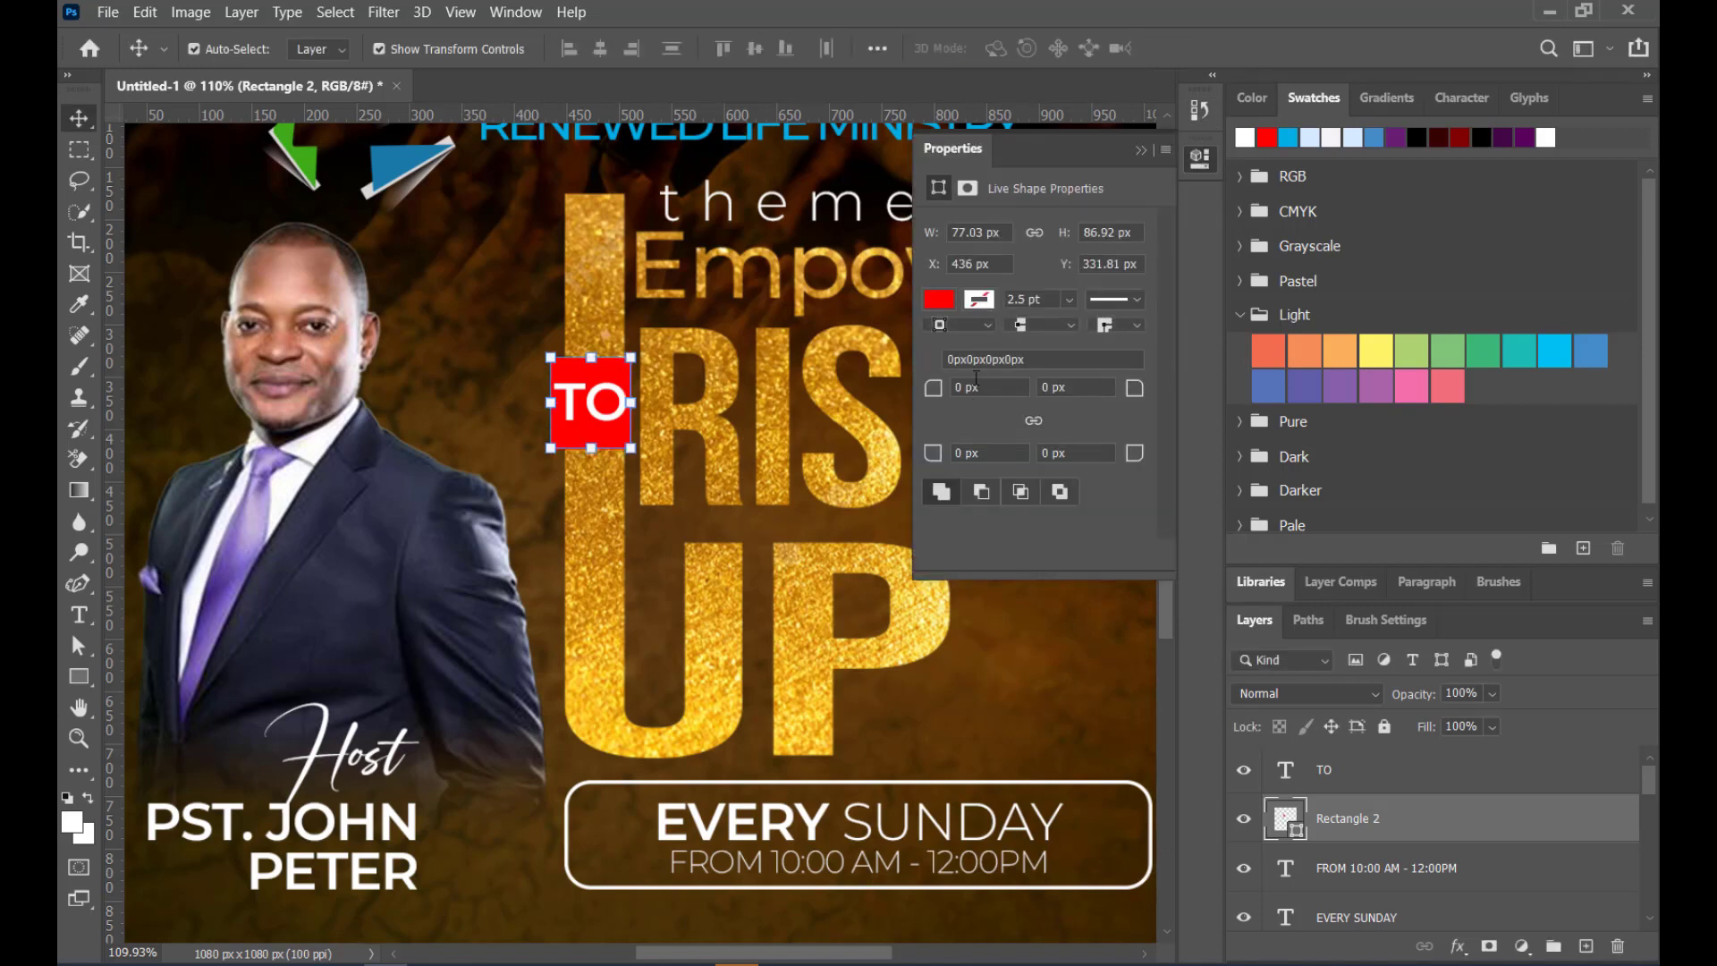
# Round the red rectangle's top-left and bottom-right corners, giving the top-left one a 20 px radius
pyautogui.moveTo(982, 387); pyautogui.dragTo(919, 366)
pyautogui.write('20')
pyautogui.press('Return')
pyautogui.click(1085, 453)
pyautogui.press('Return')
pyautogui.click(519, 383)
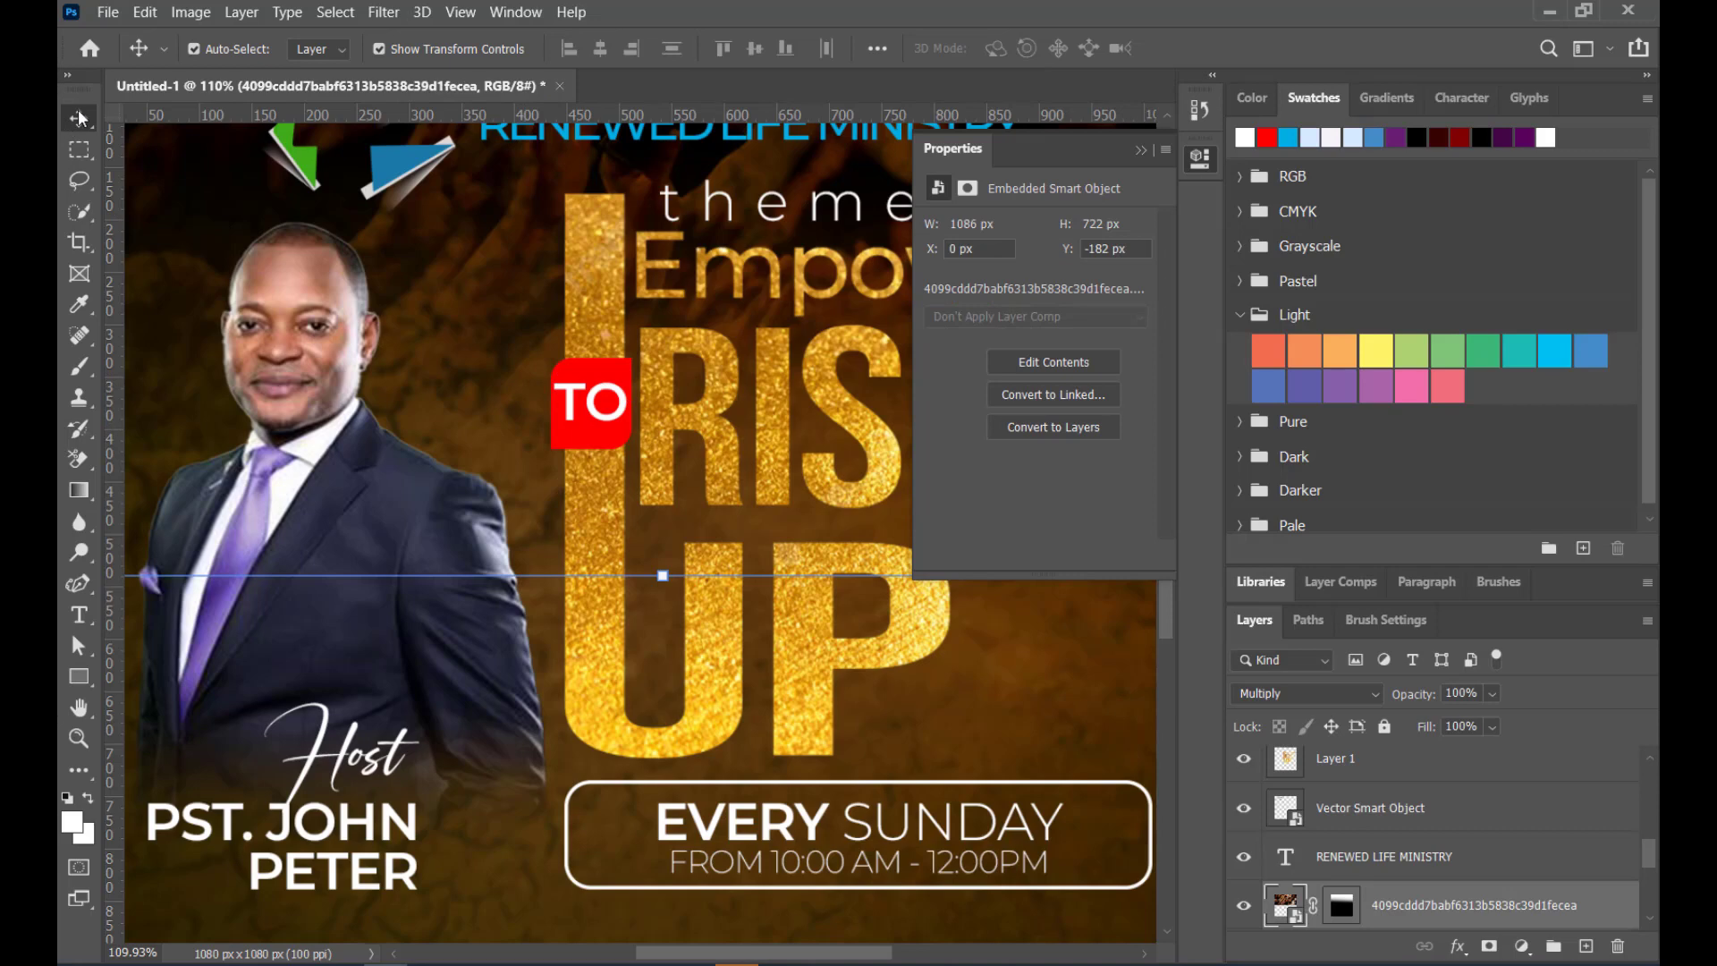
pyautogui.scroll(-4, 614, 519)
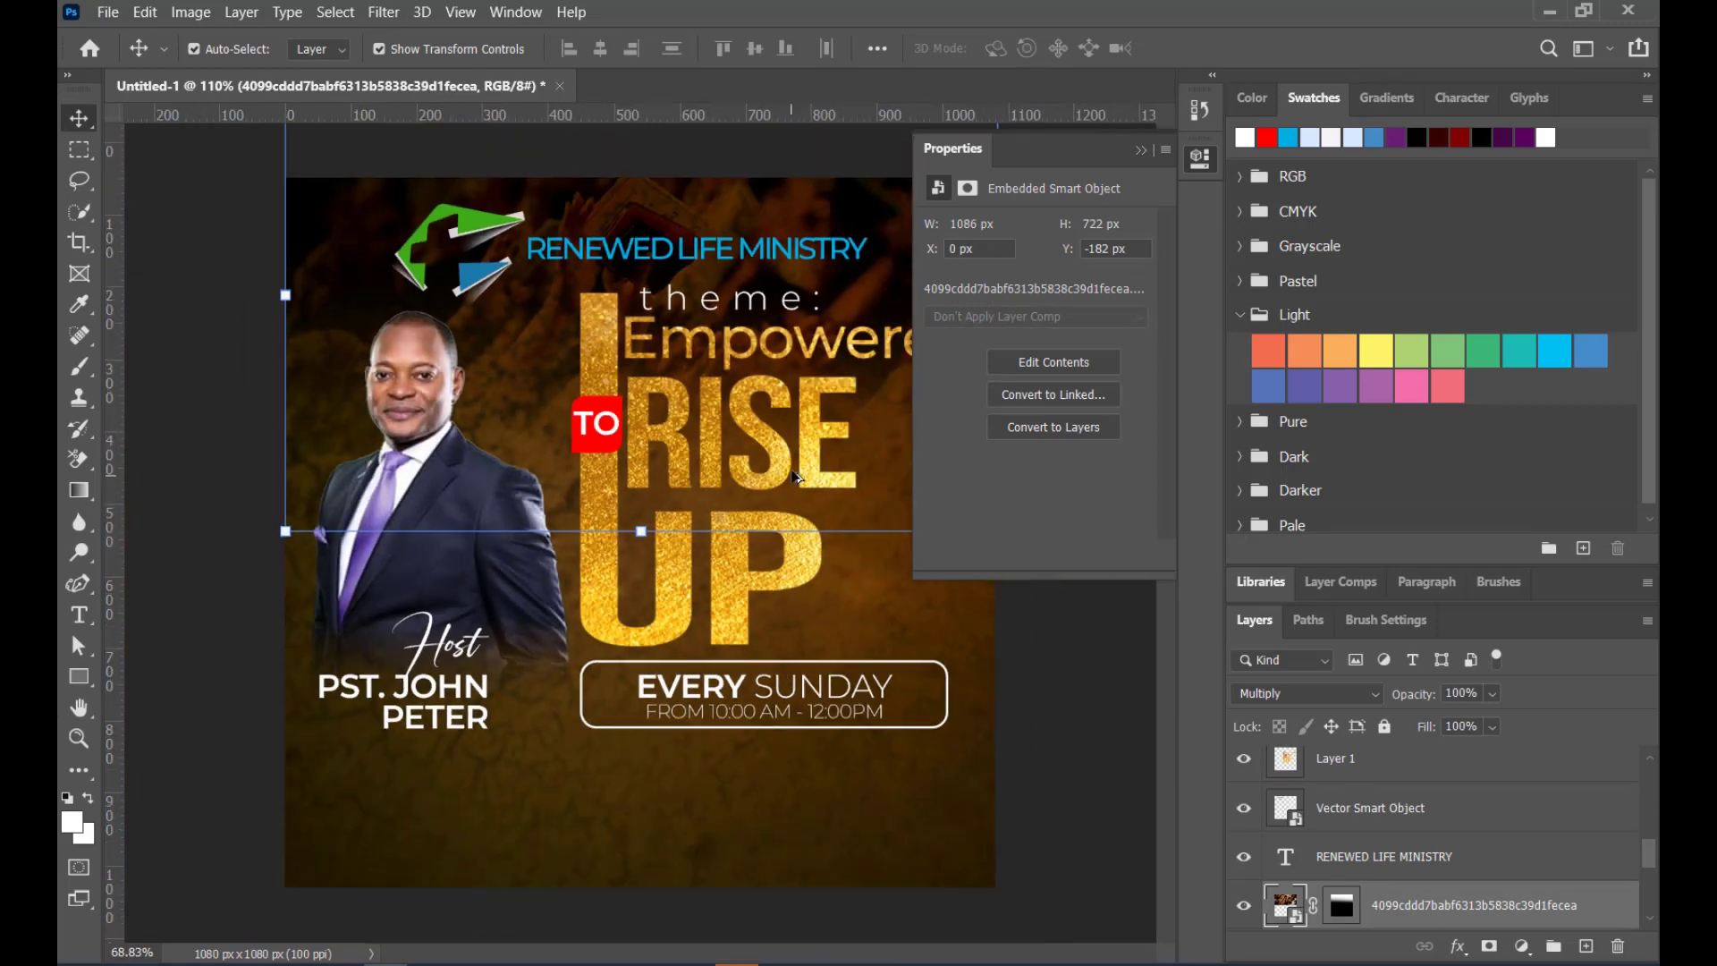
pyautogui.click(1140, 150)
pyautogui.scroll(-3, 996, 383)
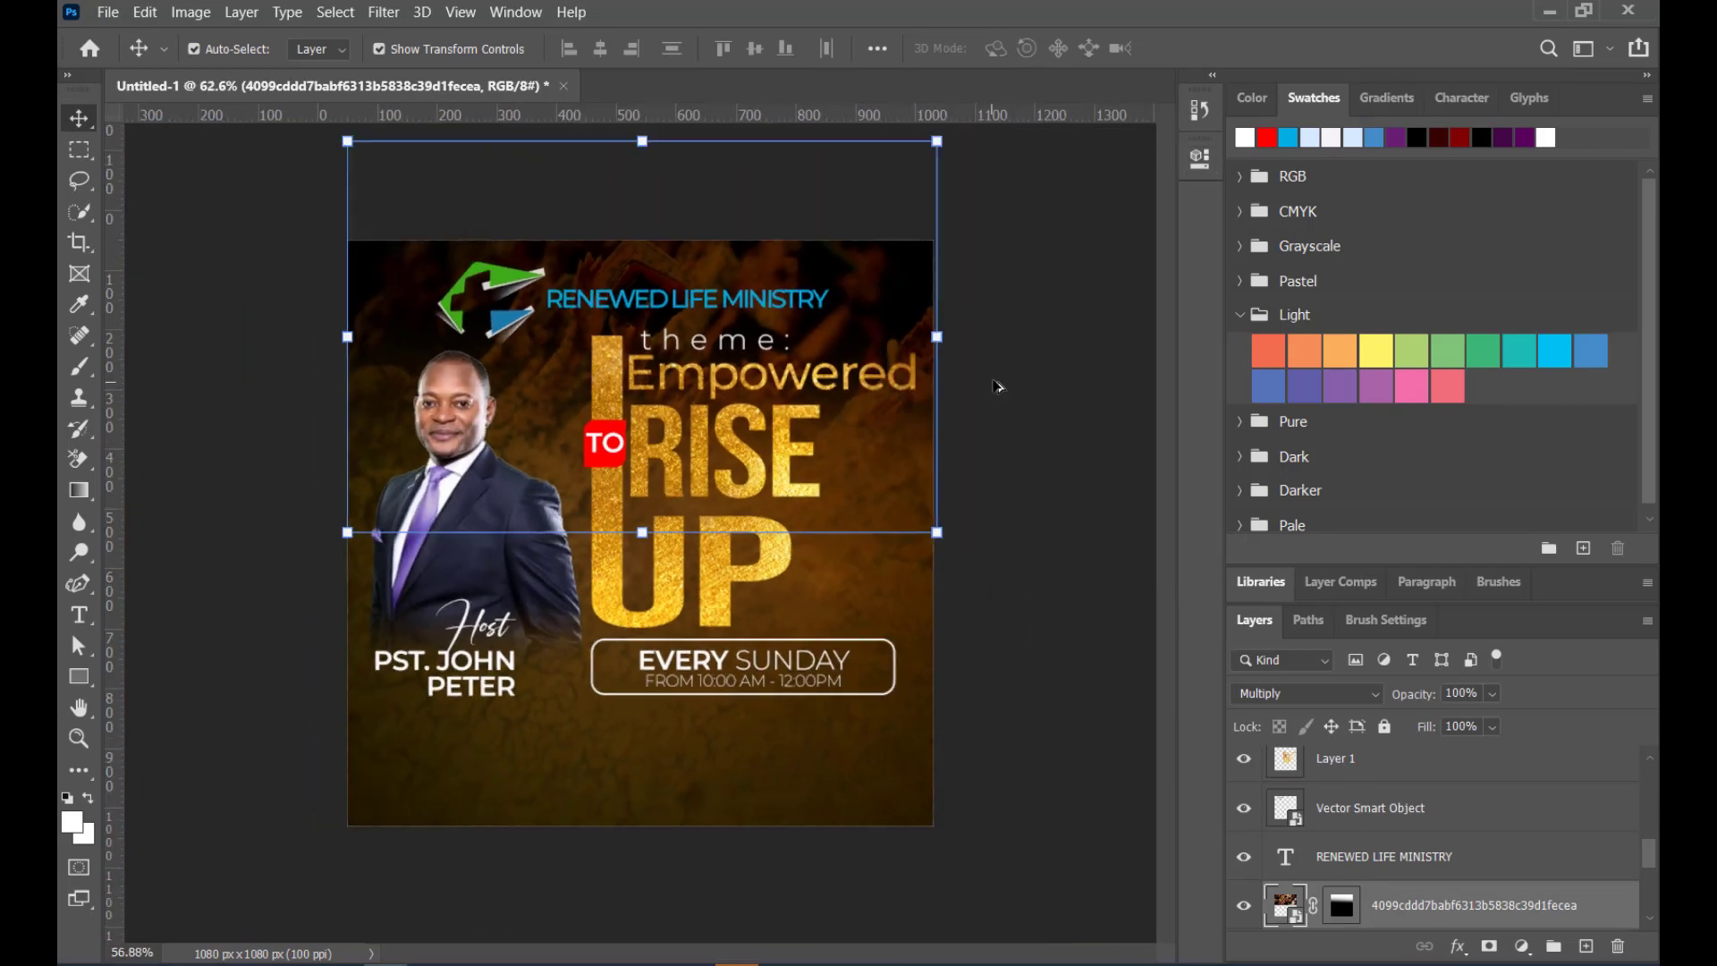
pyautogui.click(1012, 502)
# Recolor the RENEWED LIFE MINISTRY header text white
pyautogui.scroll(2, 598, 351)
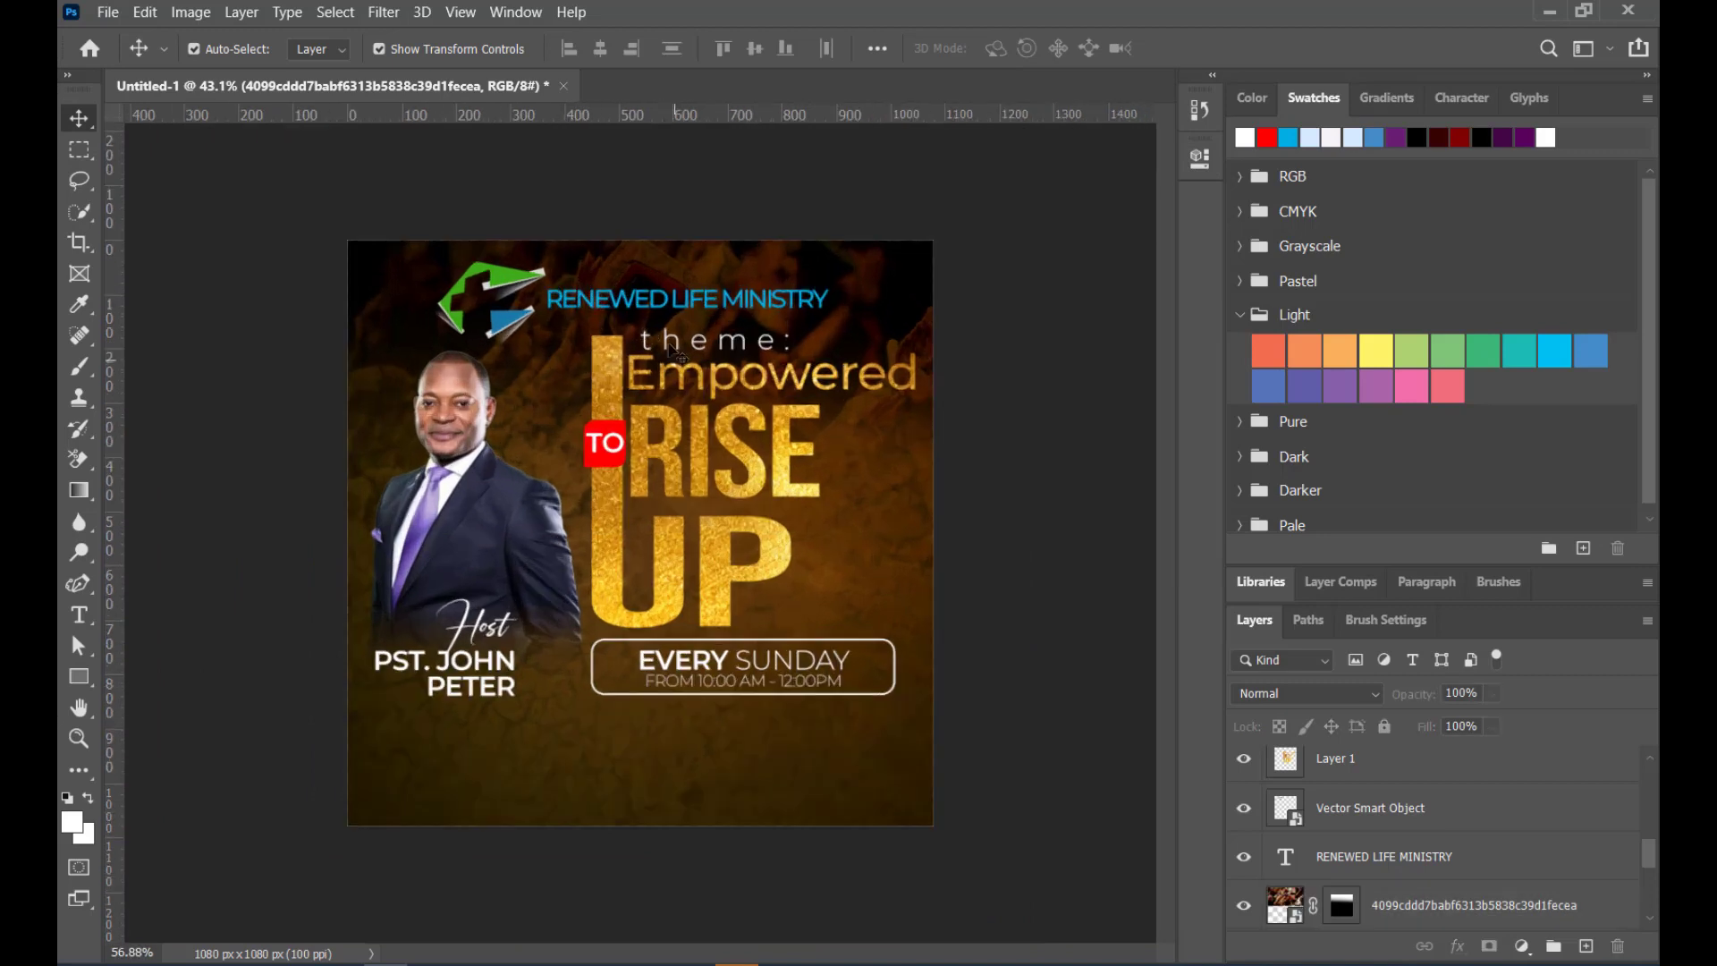
pyautogui.click(657, 302)
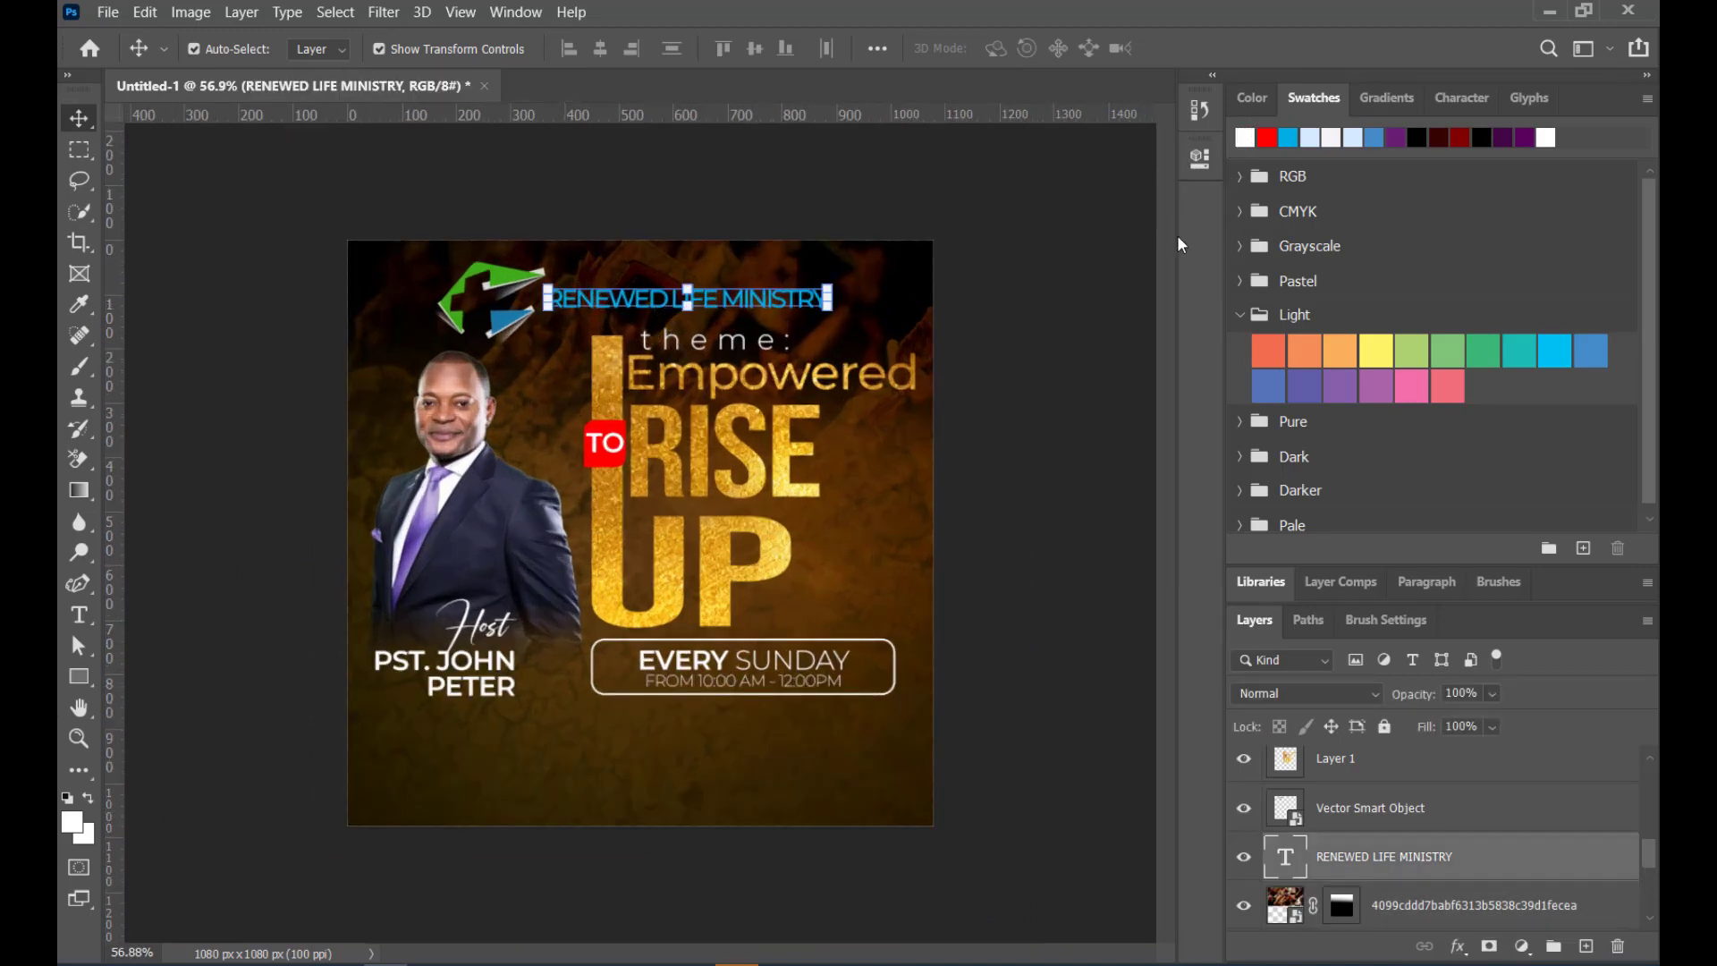
pyautogui.click(949, 402)
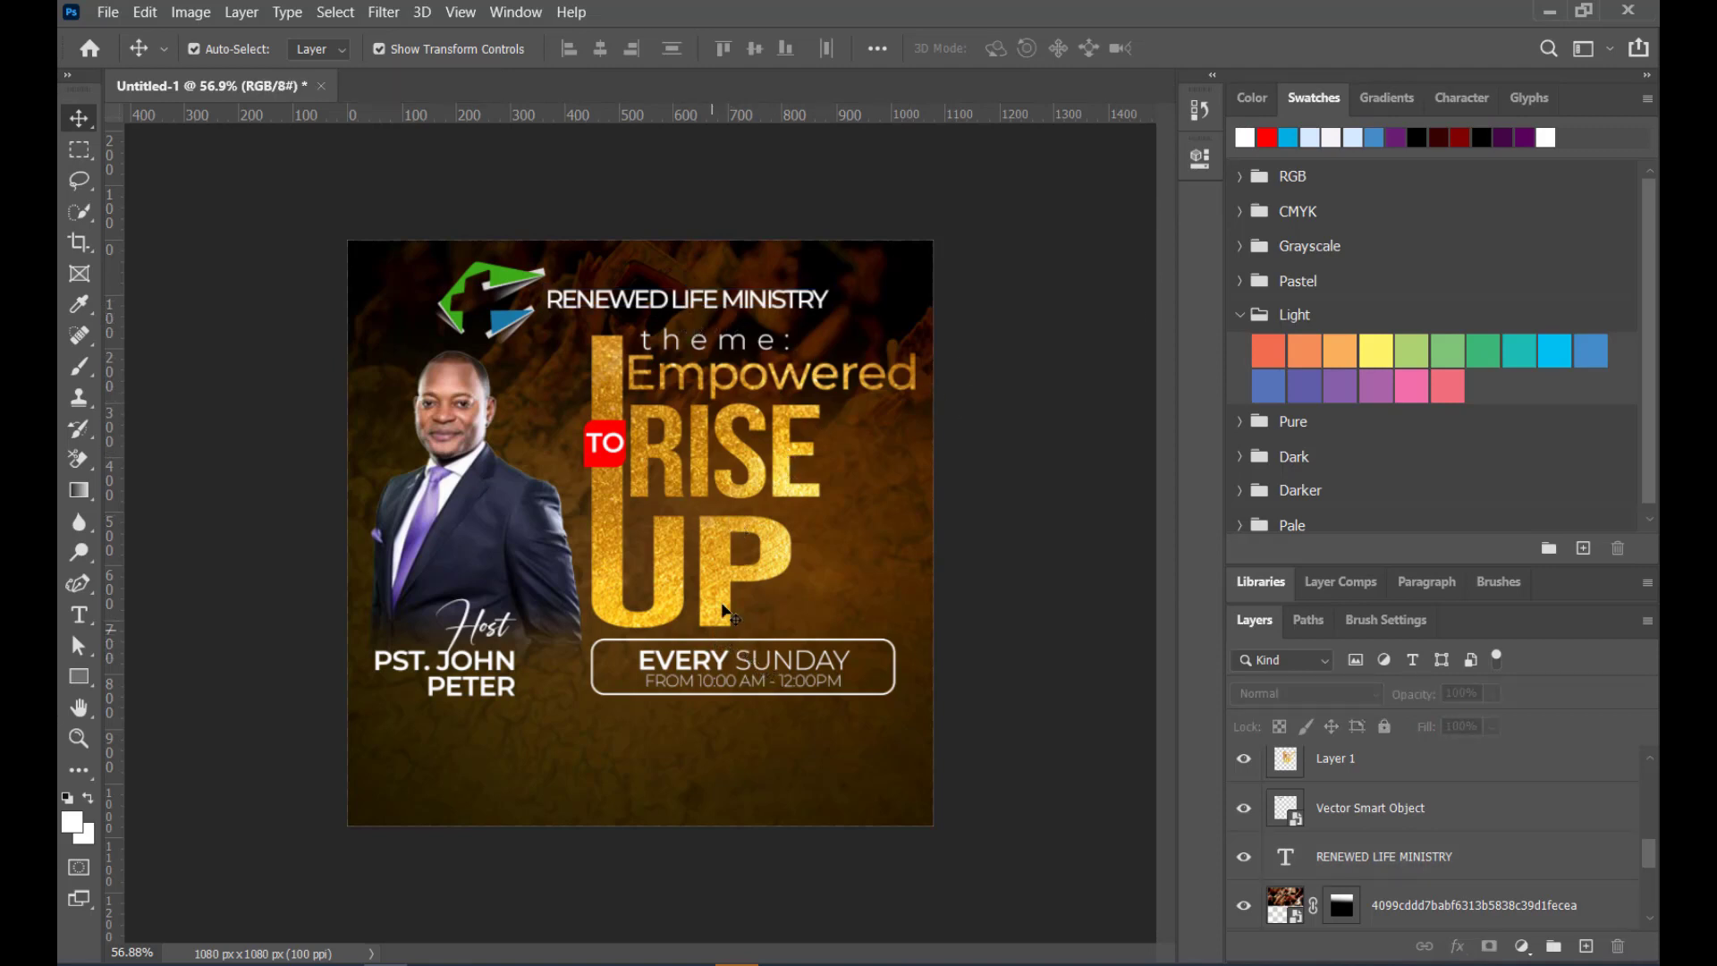
# Duplicate the FROM 10:00 AM - 12:00PM line below the host's name and change the copy's text to "REACH US THROUGH:"
pyautogui.scroll(3, 724, 610)
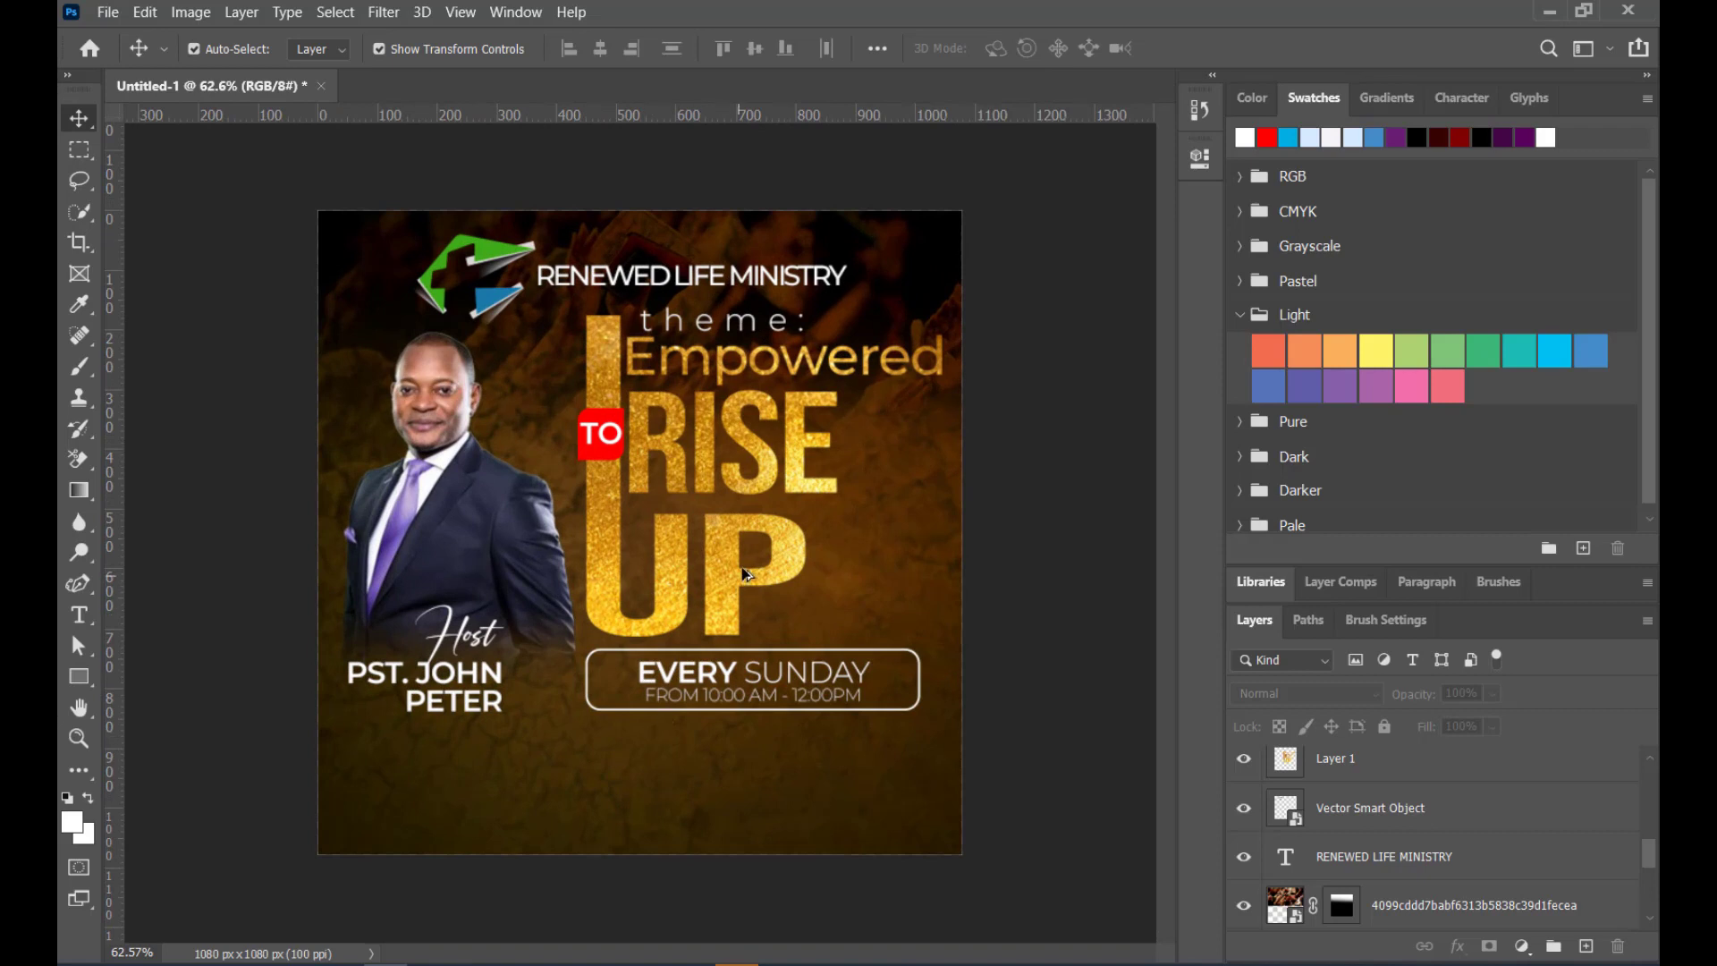
pyautogui.scroll(-3, 633, 829)
pyautogui.scroll(3, 631, 827)
pyautogui.moveTo(689, 703); pyautogui.dragTo(399, 766)
pyautogui.doubleClick(399, 765)
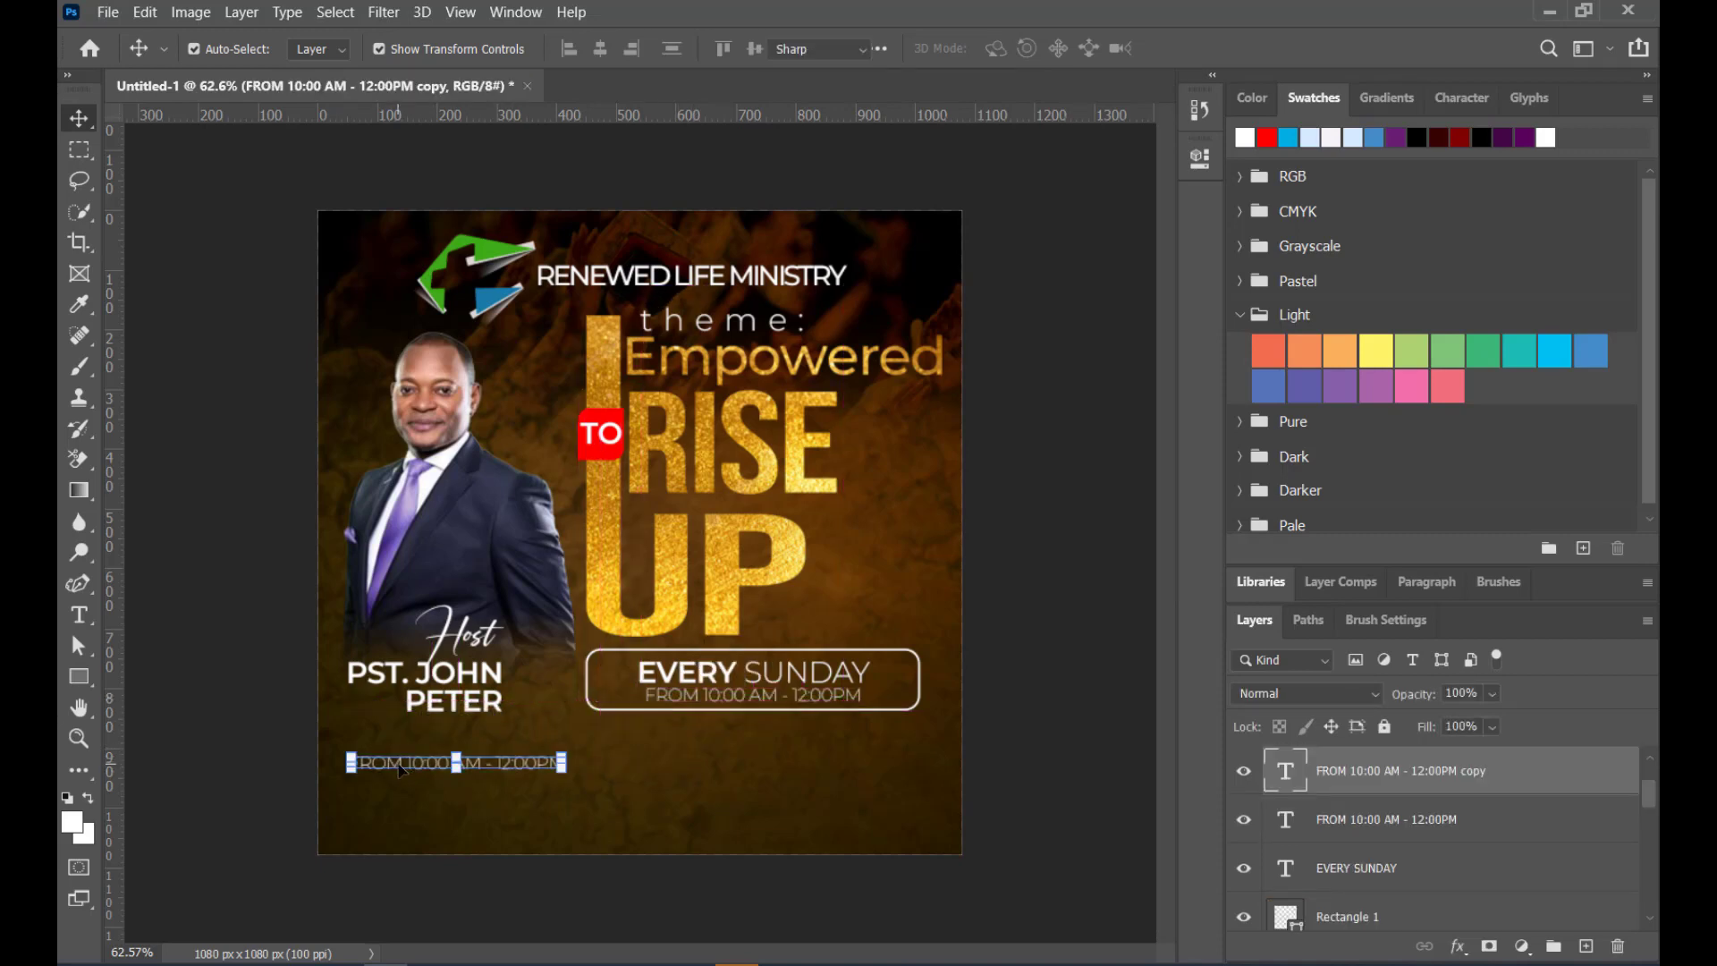
pyautogui.write('REA')
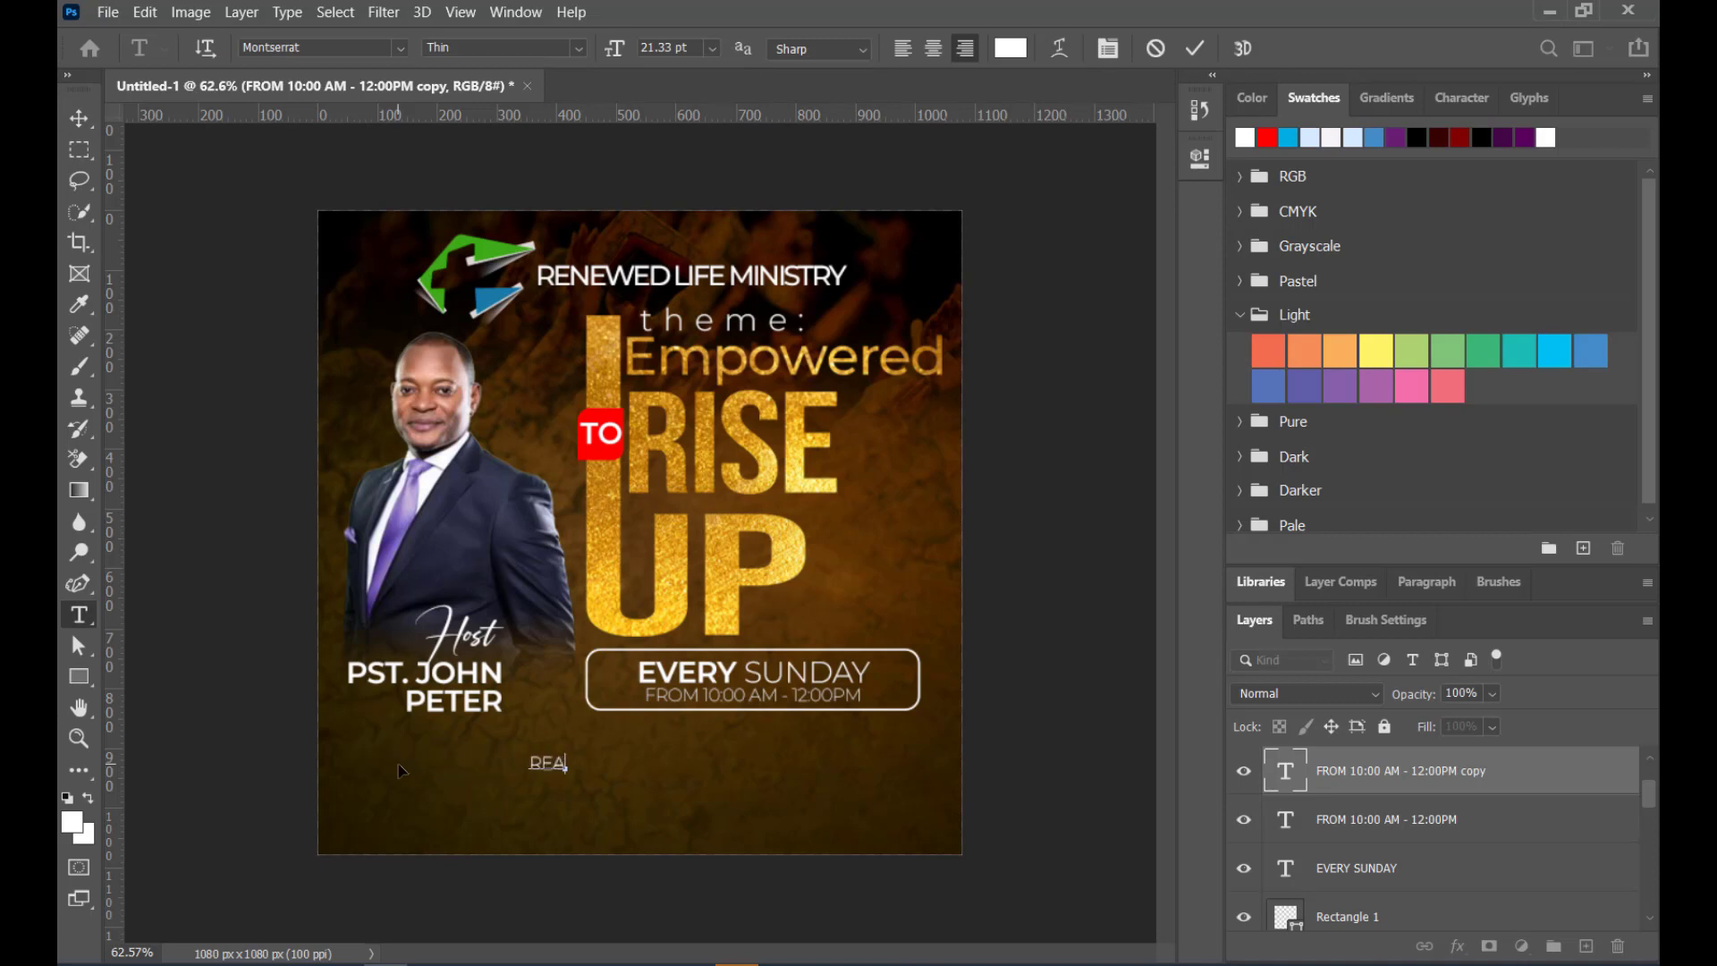
pyautogui.write('CH US THRO')
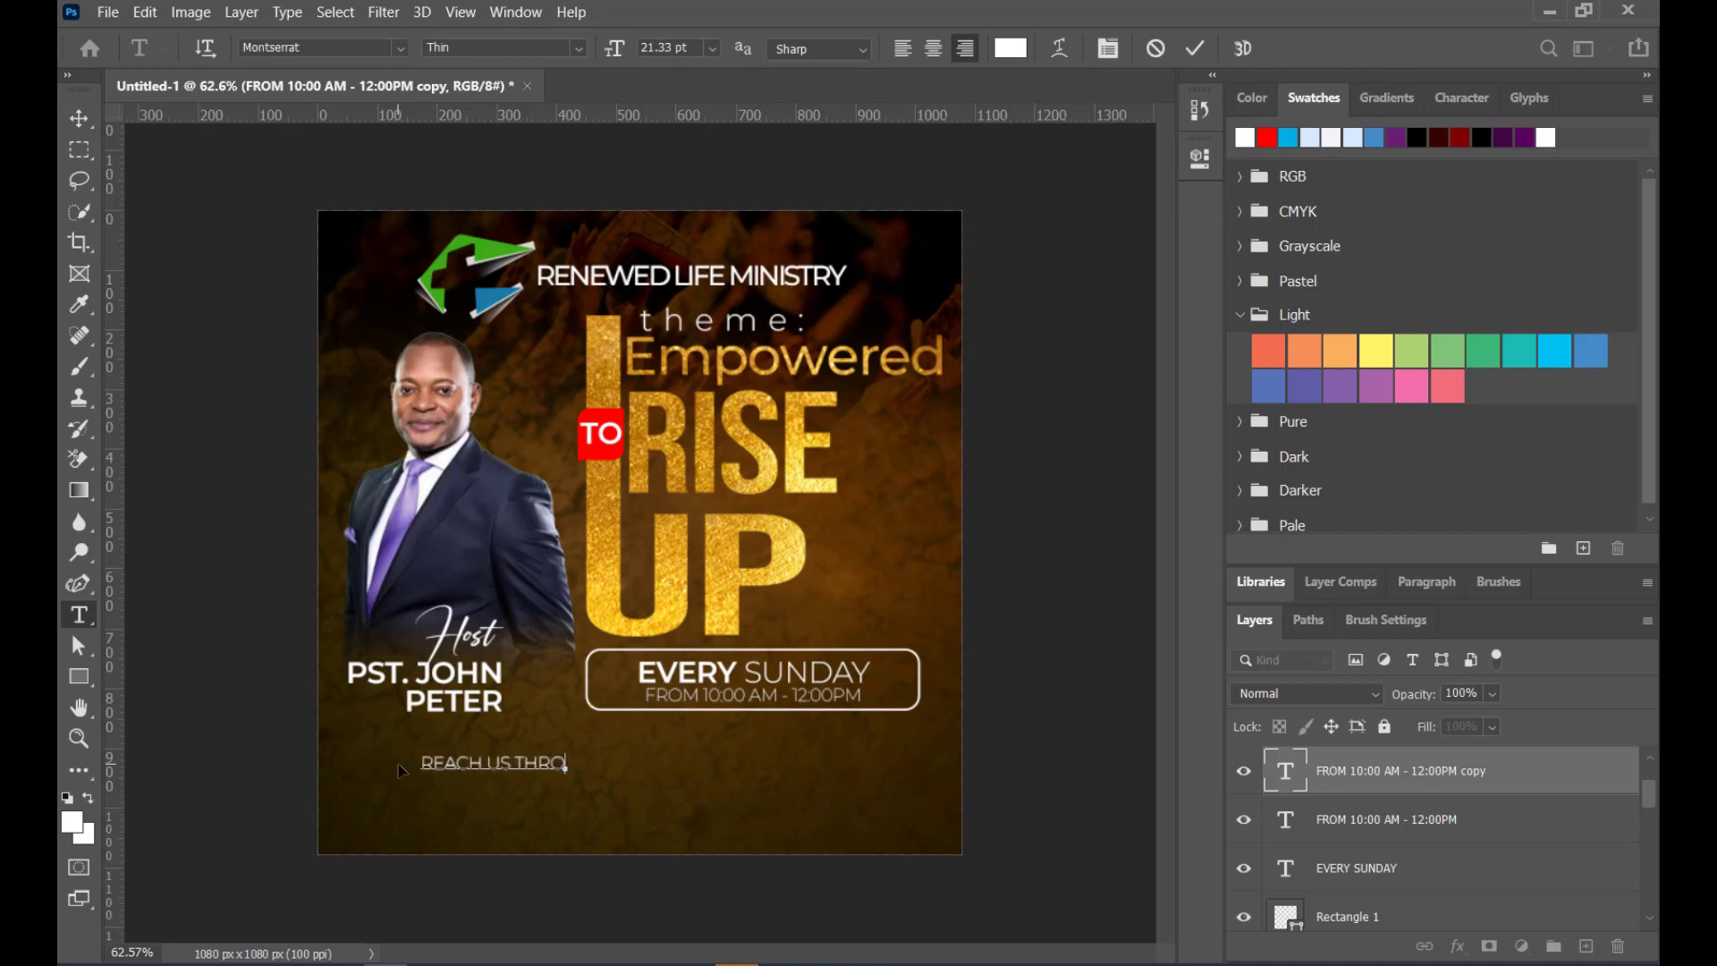
pyautogui.write('UGH:')
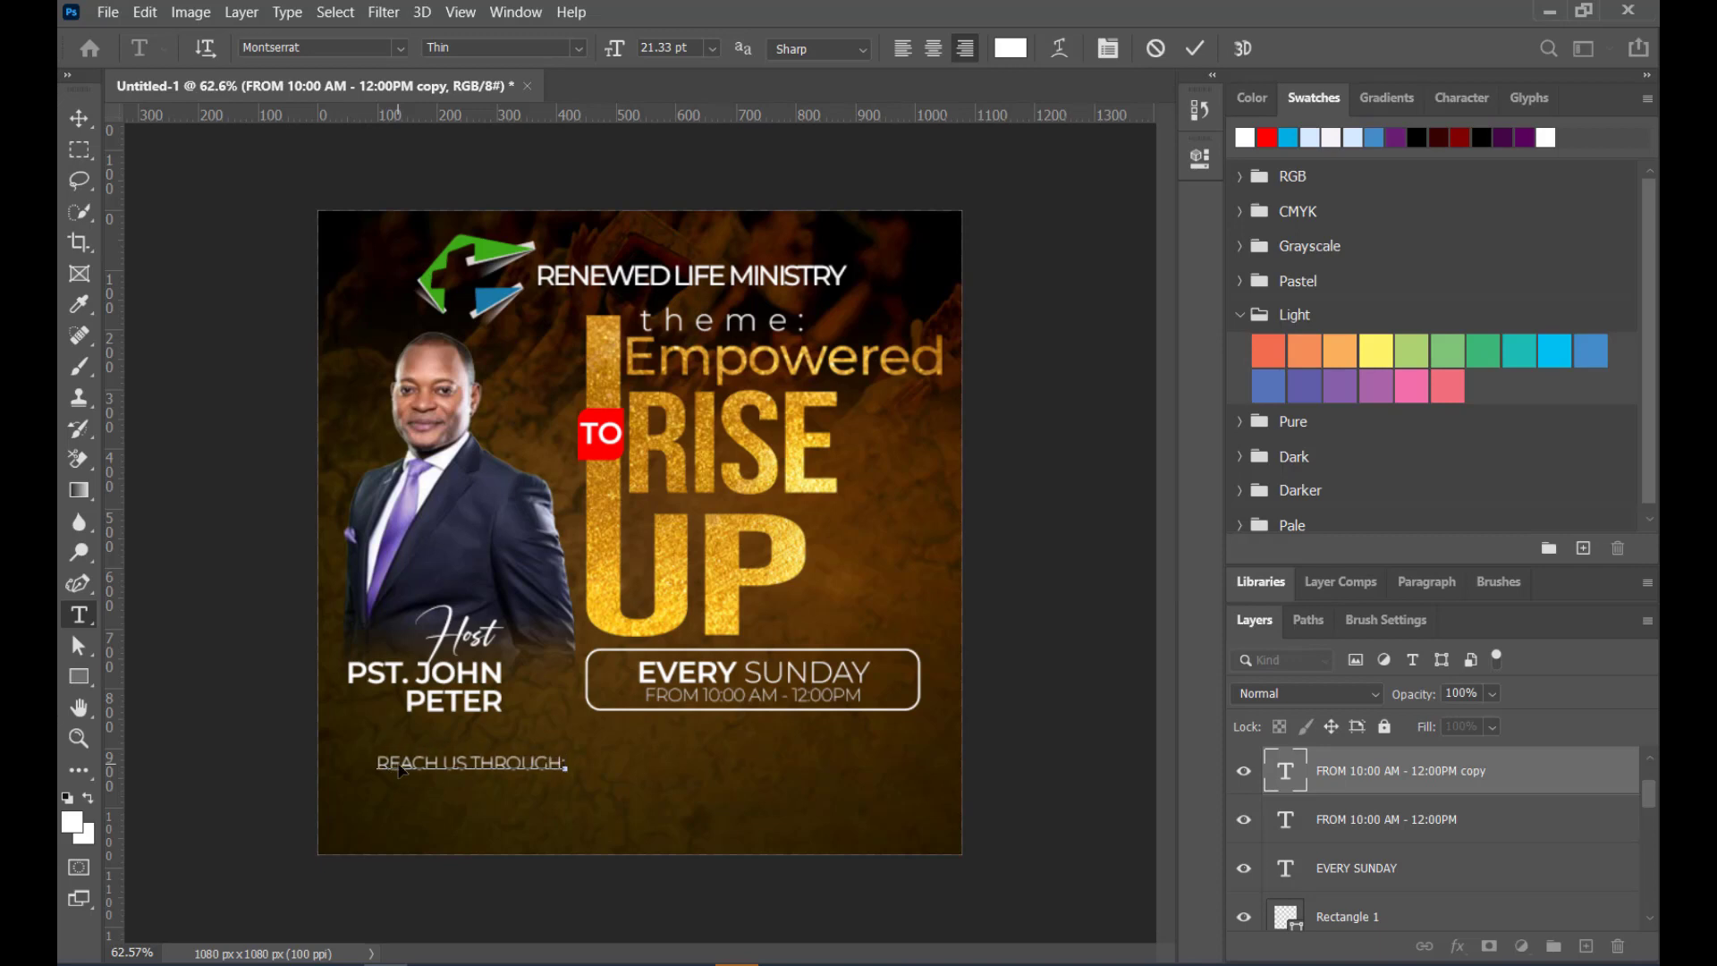
pyautogui.click(1197, 48)
pyautogui.press('v')
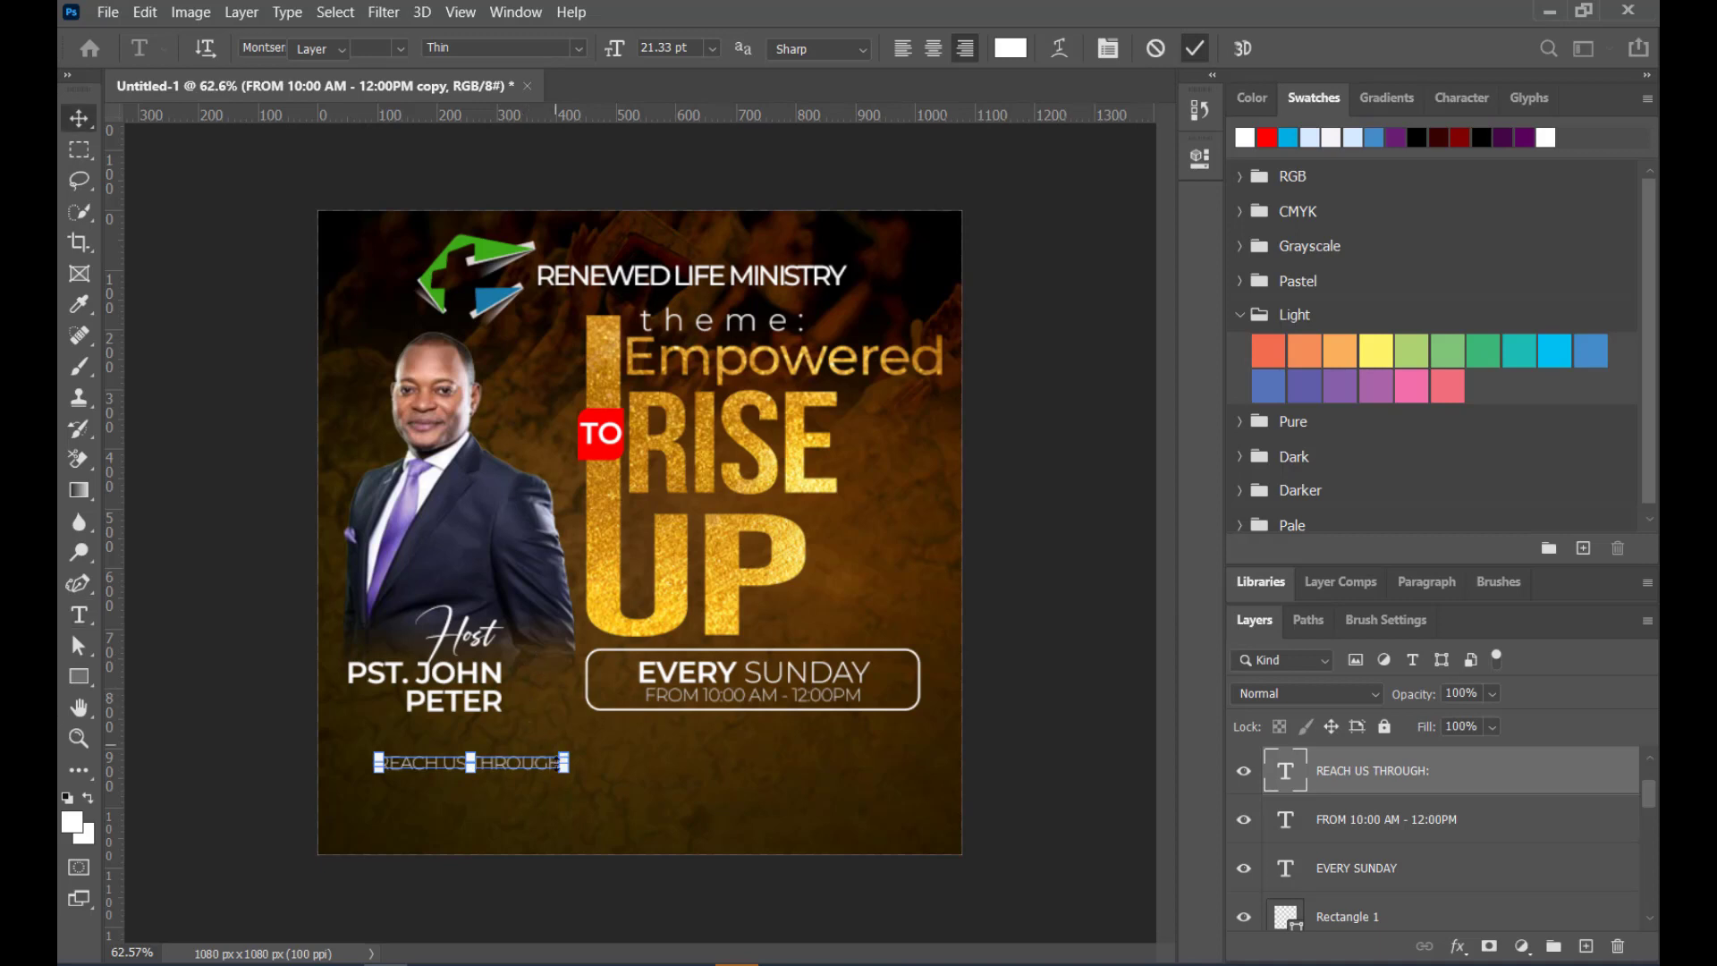
# Scale the REACH US THROUGH: text to about 81% and place it near the flyer's lower-left corner
pyautogui.hotkey('ctrl', 't')
pyautogui.moveTo(555, 758); pyautogui.dragTo(460, 792)
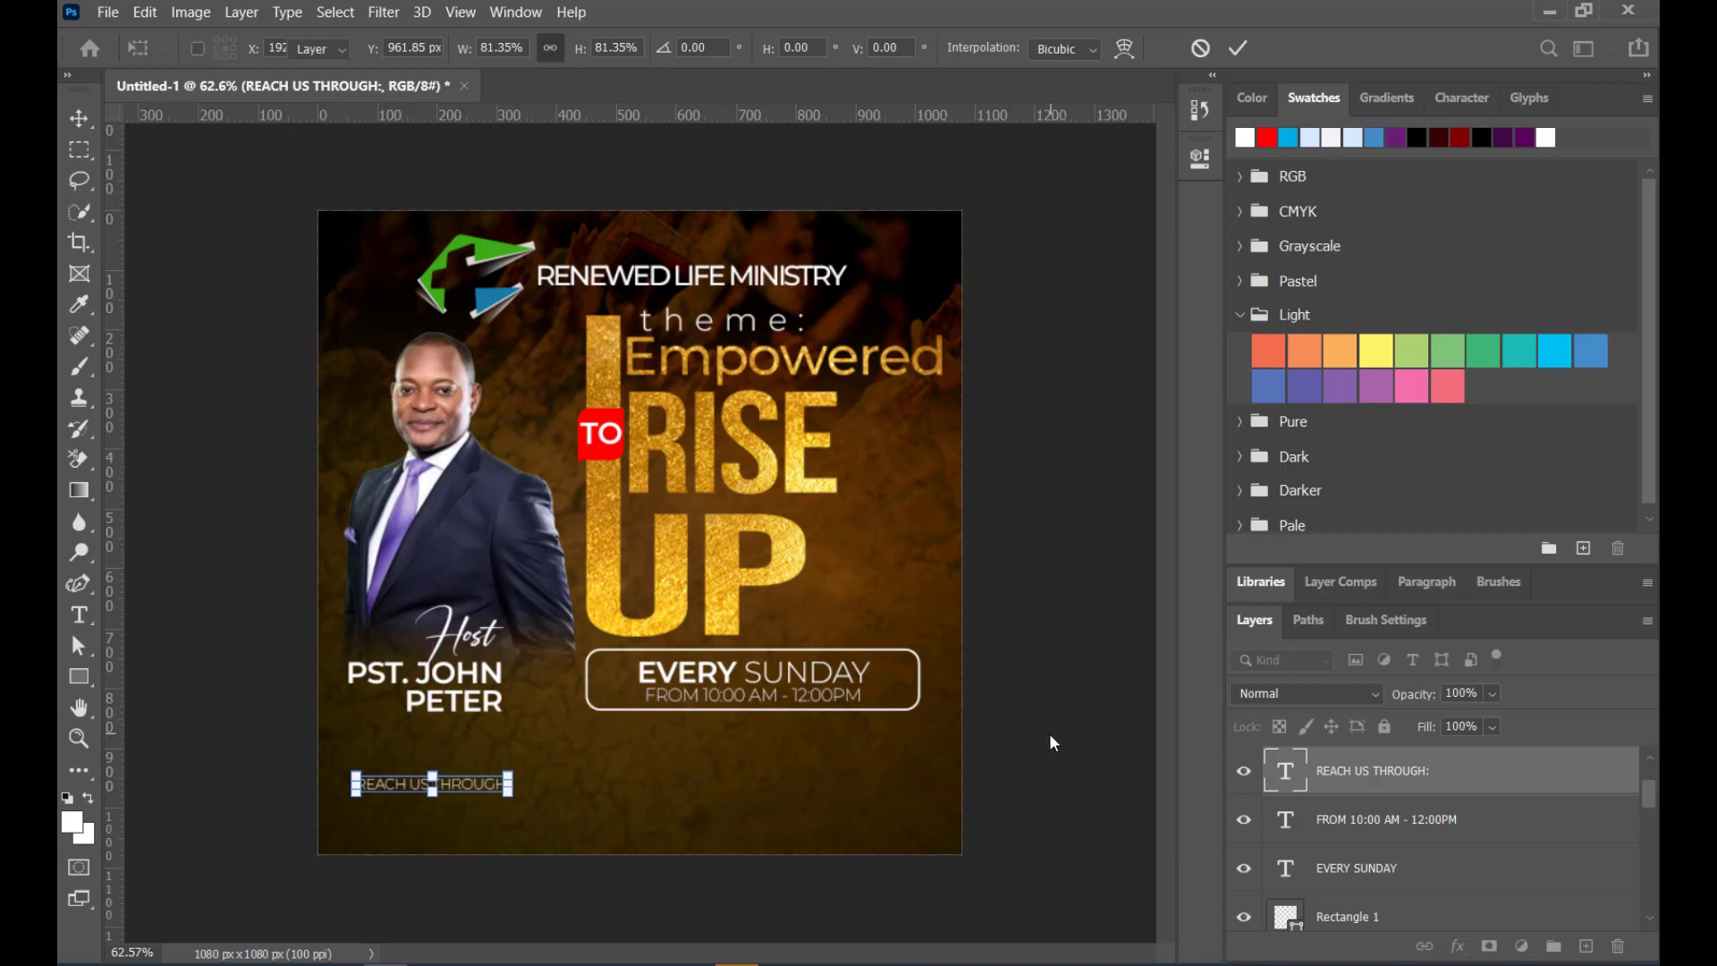
pyautogui.press('Return')
pyautogui.click(215, 547)
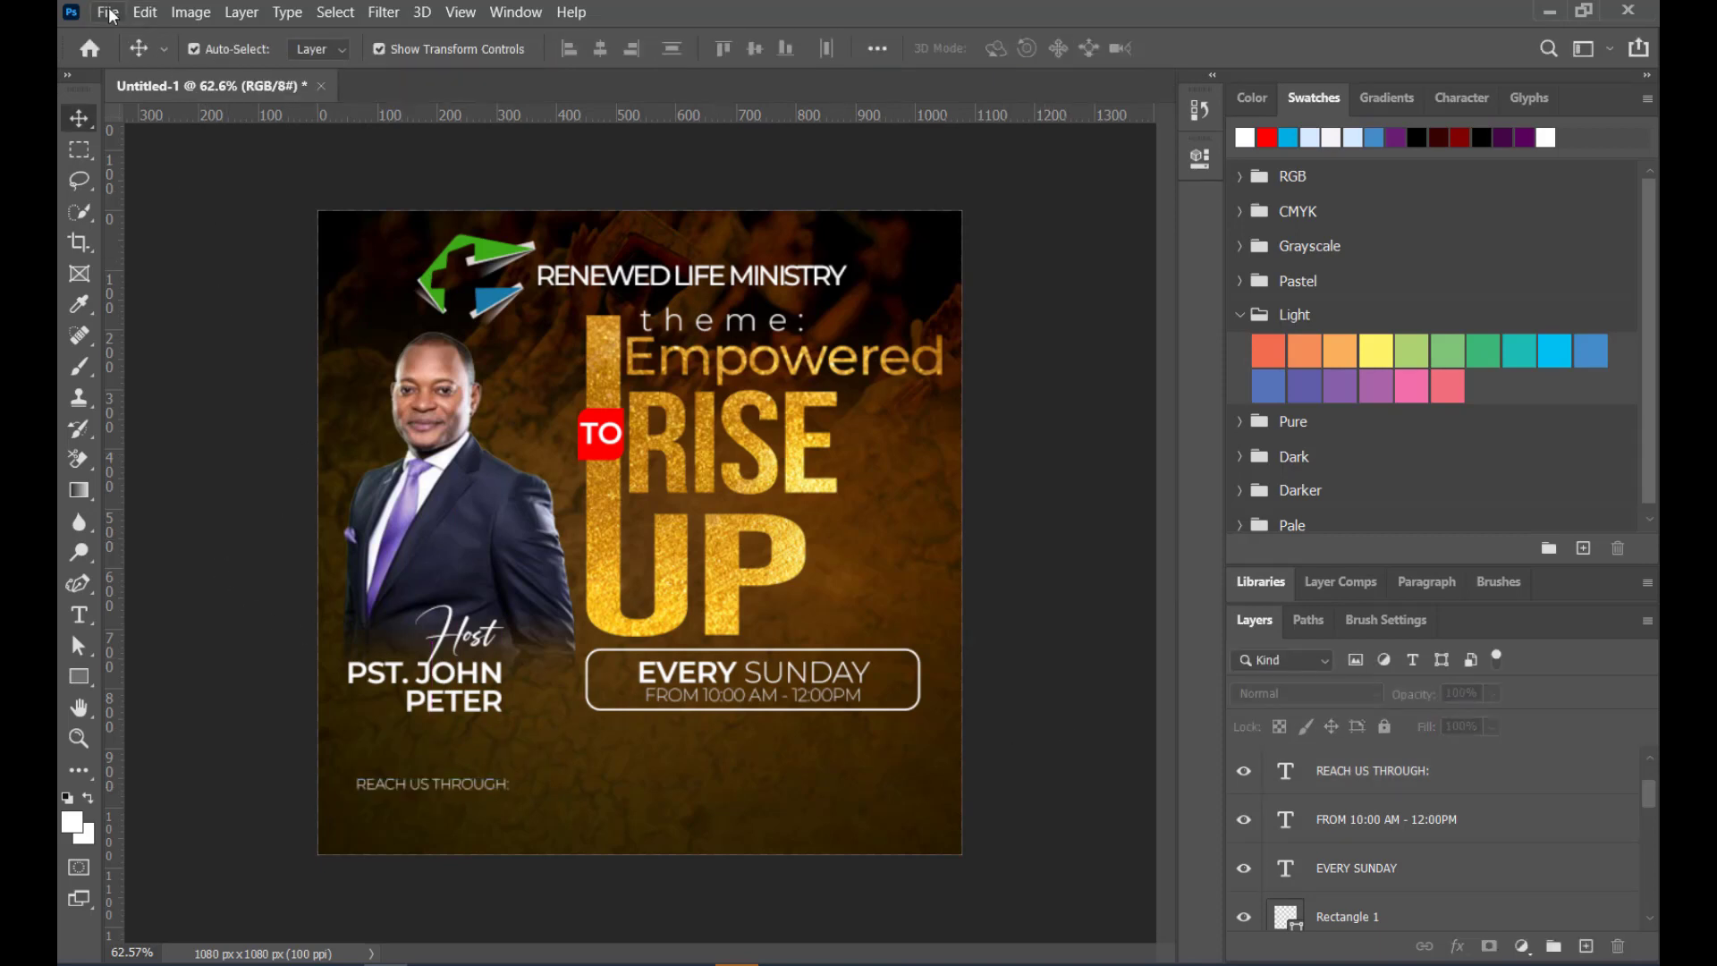
# Place the orange Facebook, Twitter and Instagram icons image as an embedded object, scaled to about 69%
pyautogui.click(109, 13)
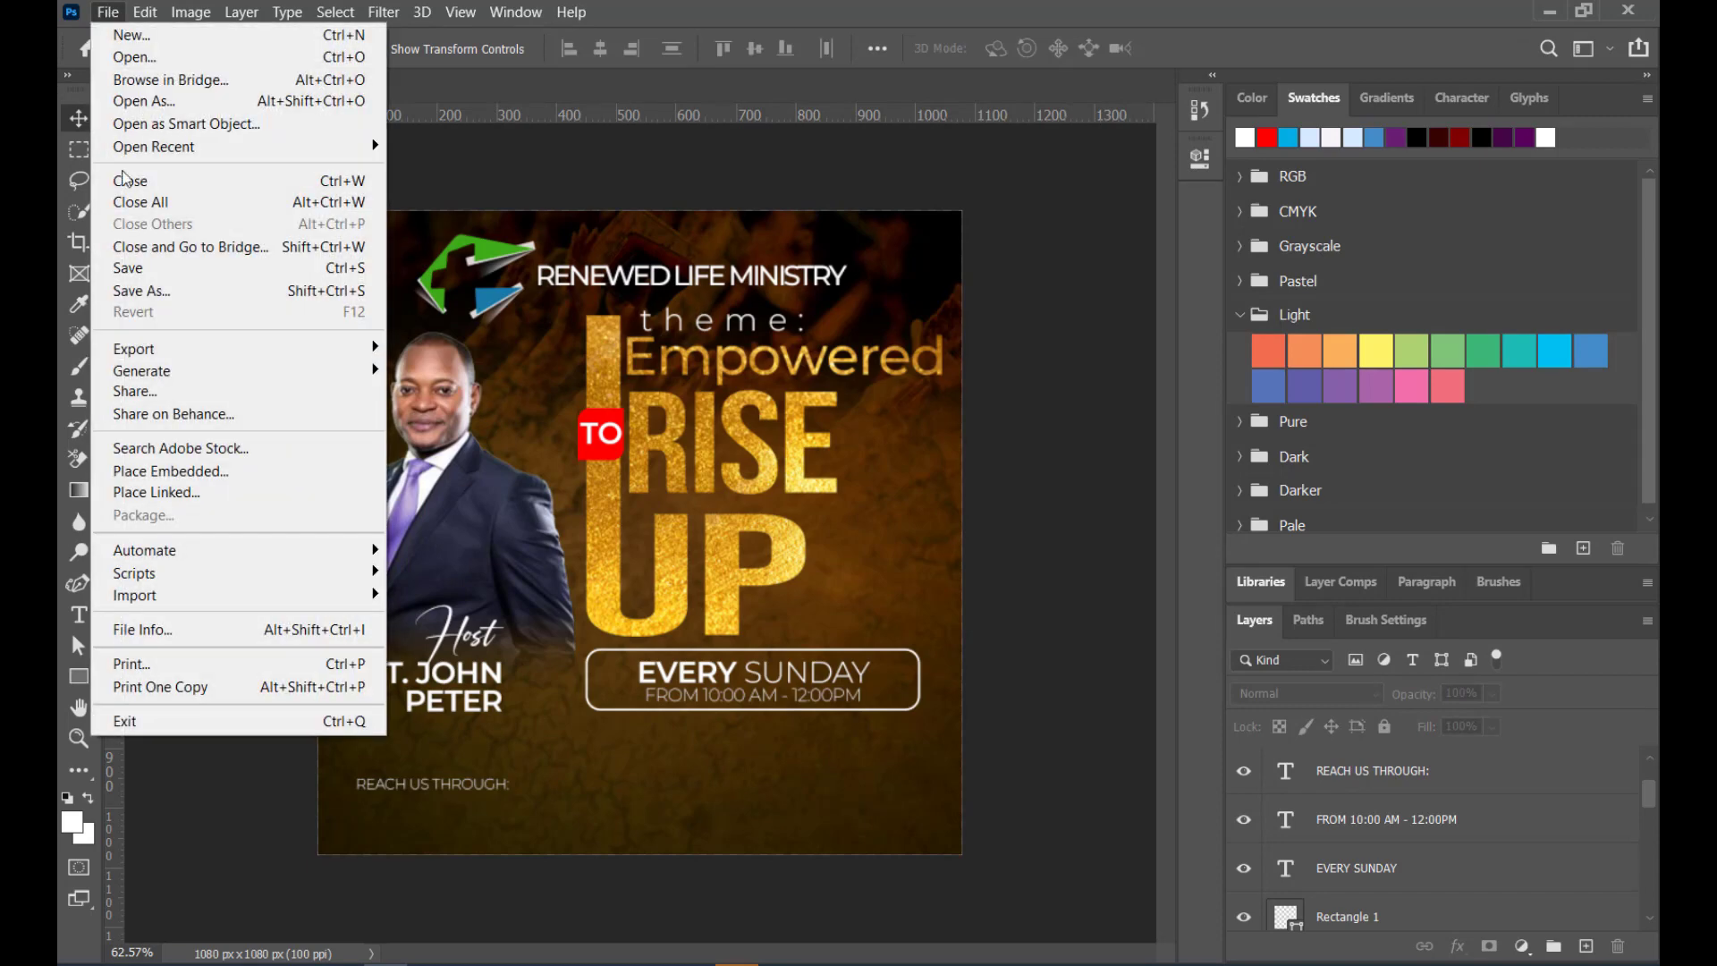
pyautogui.click(162, 470)
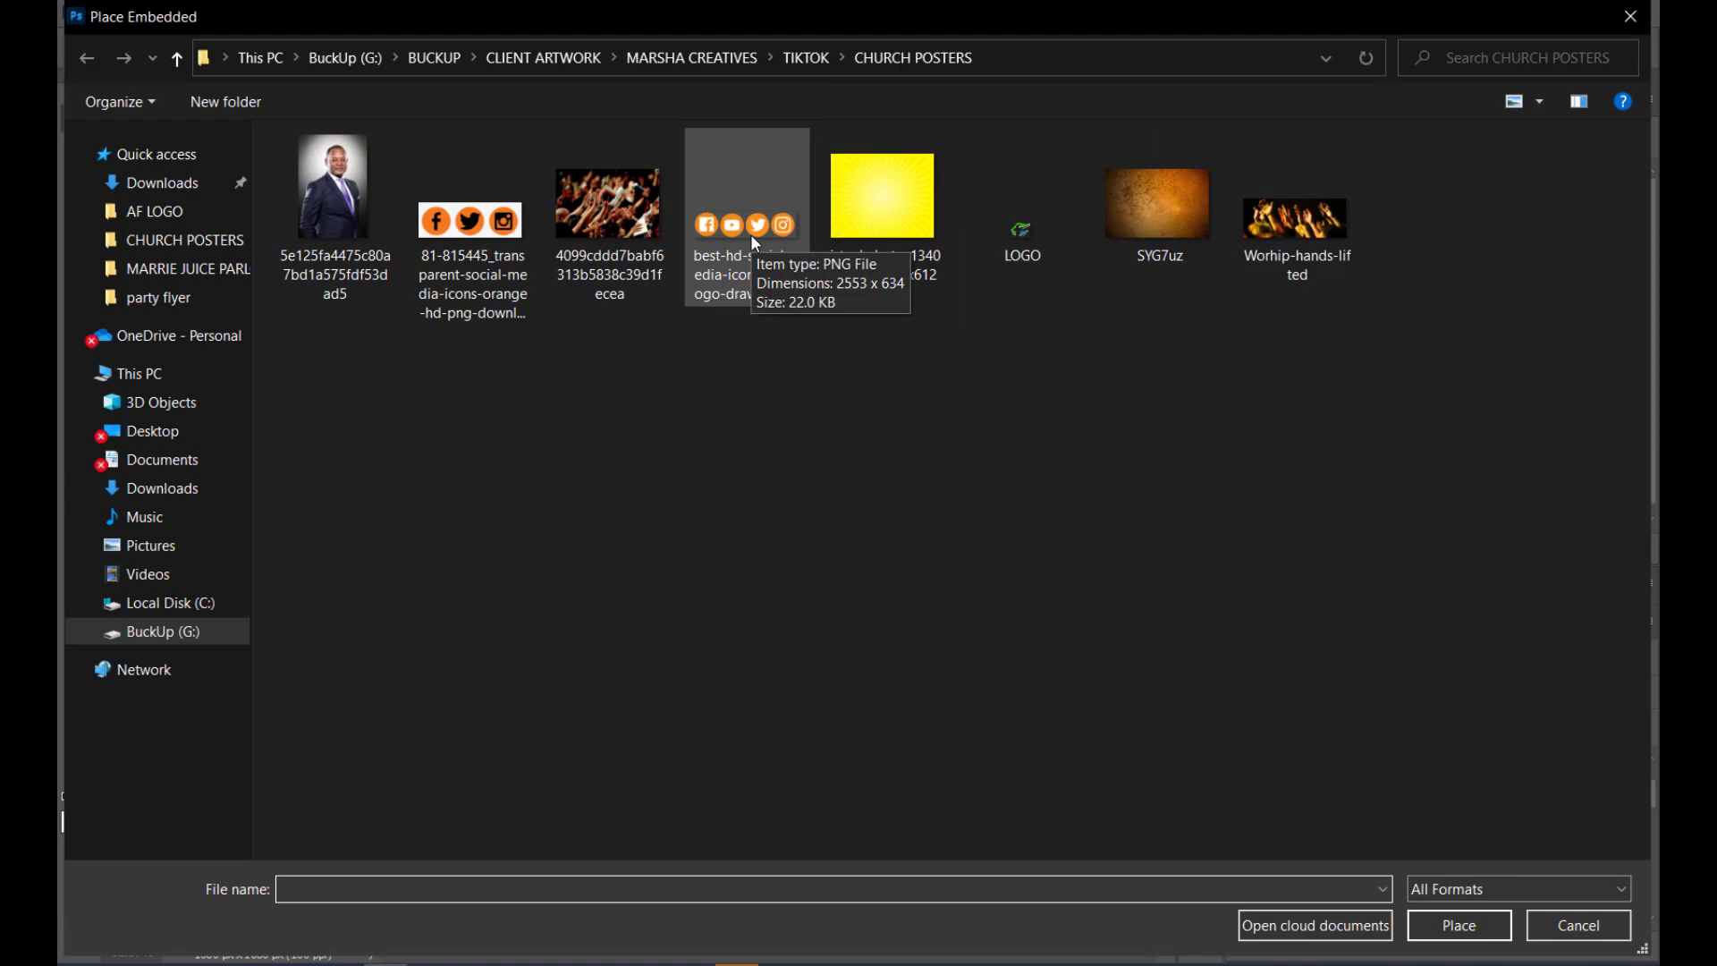
pyautogui.doubleClick(490, 234)
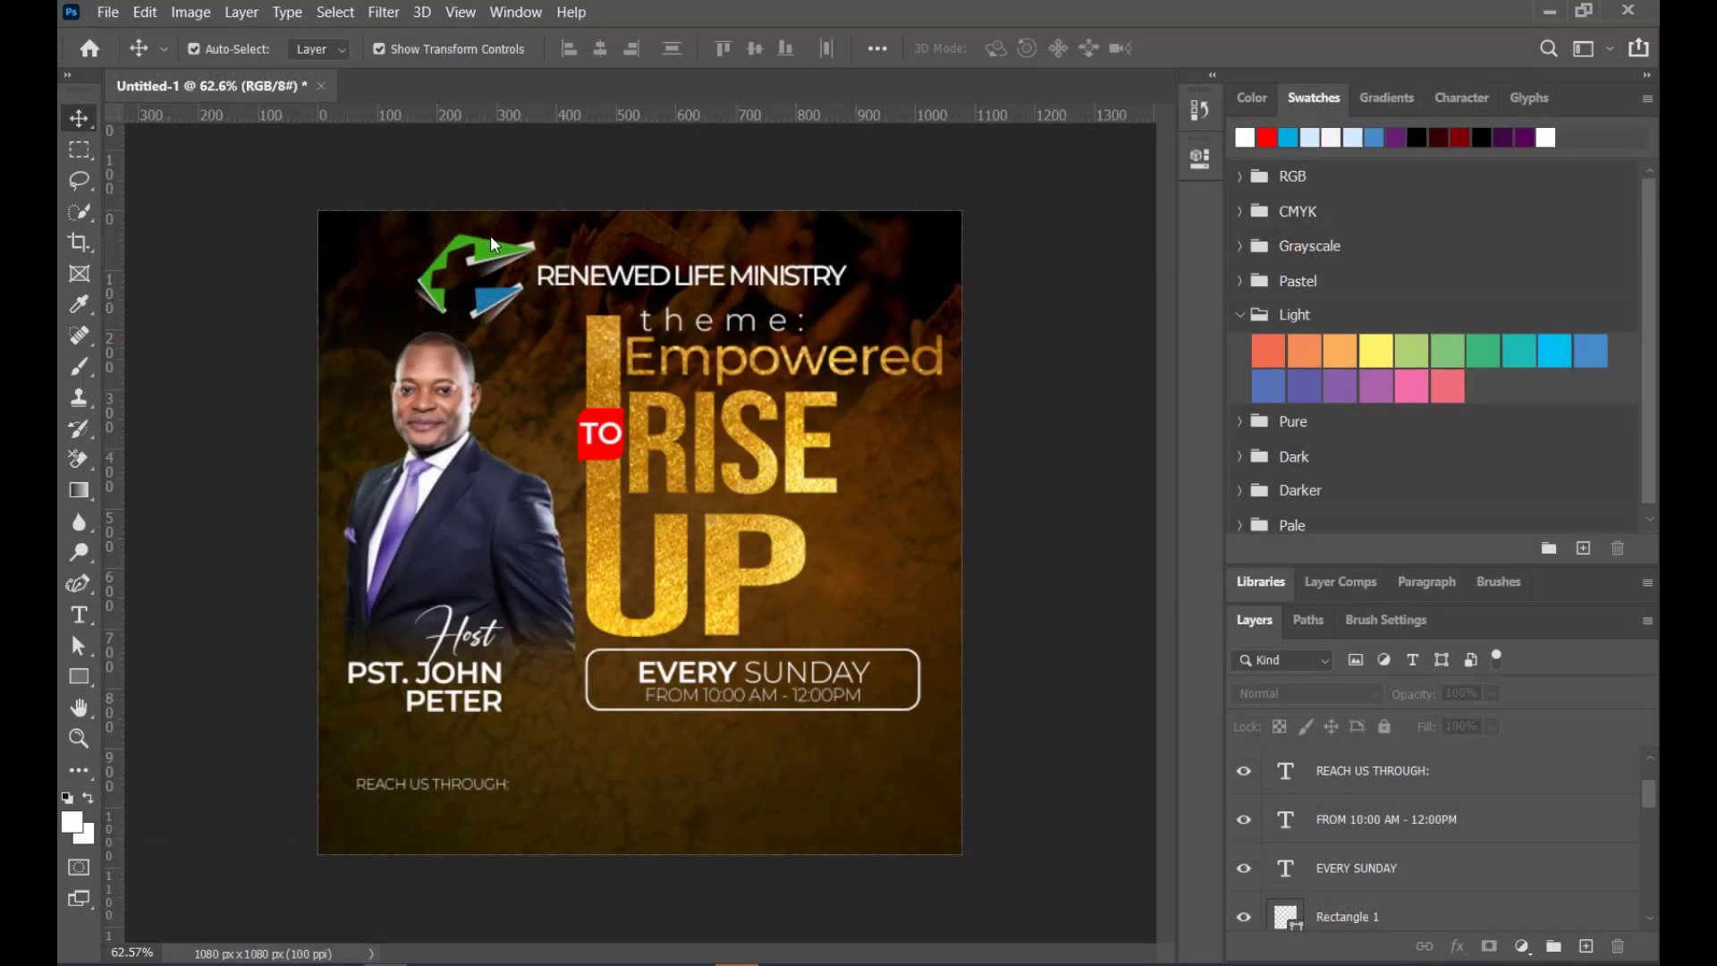
pyautogui.moveTo(960, 421); pyautogui.dragTo(791, 478)
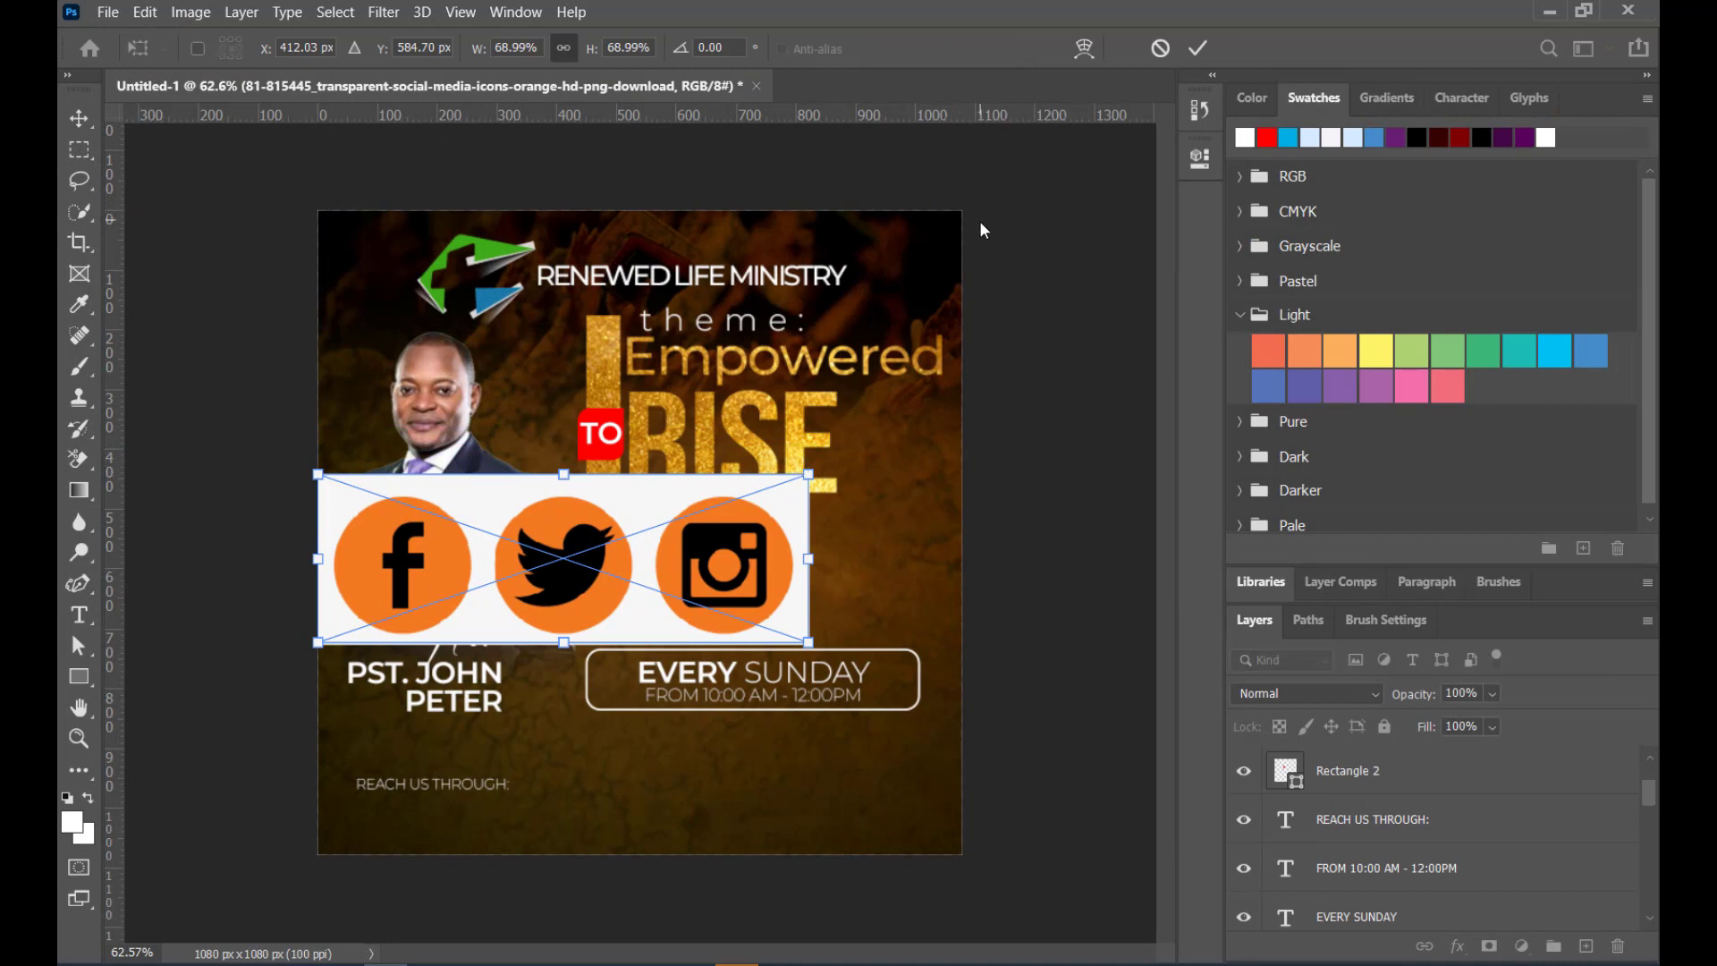
pyautogui.click(1195, 50)
# Convert the placed social media icons image to a regular layer and remove its white background
pyautogui.click(1199, 159)
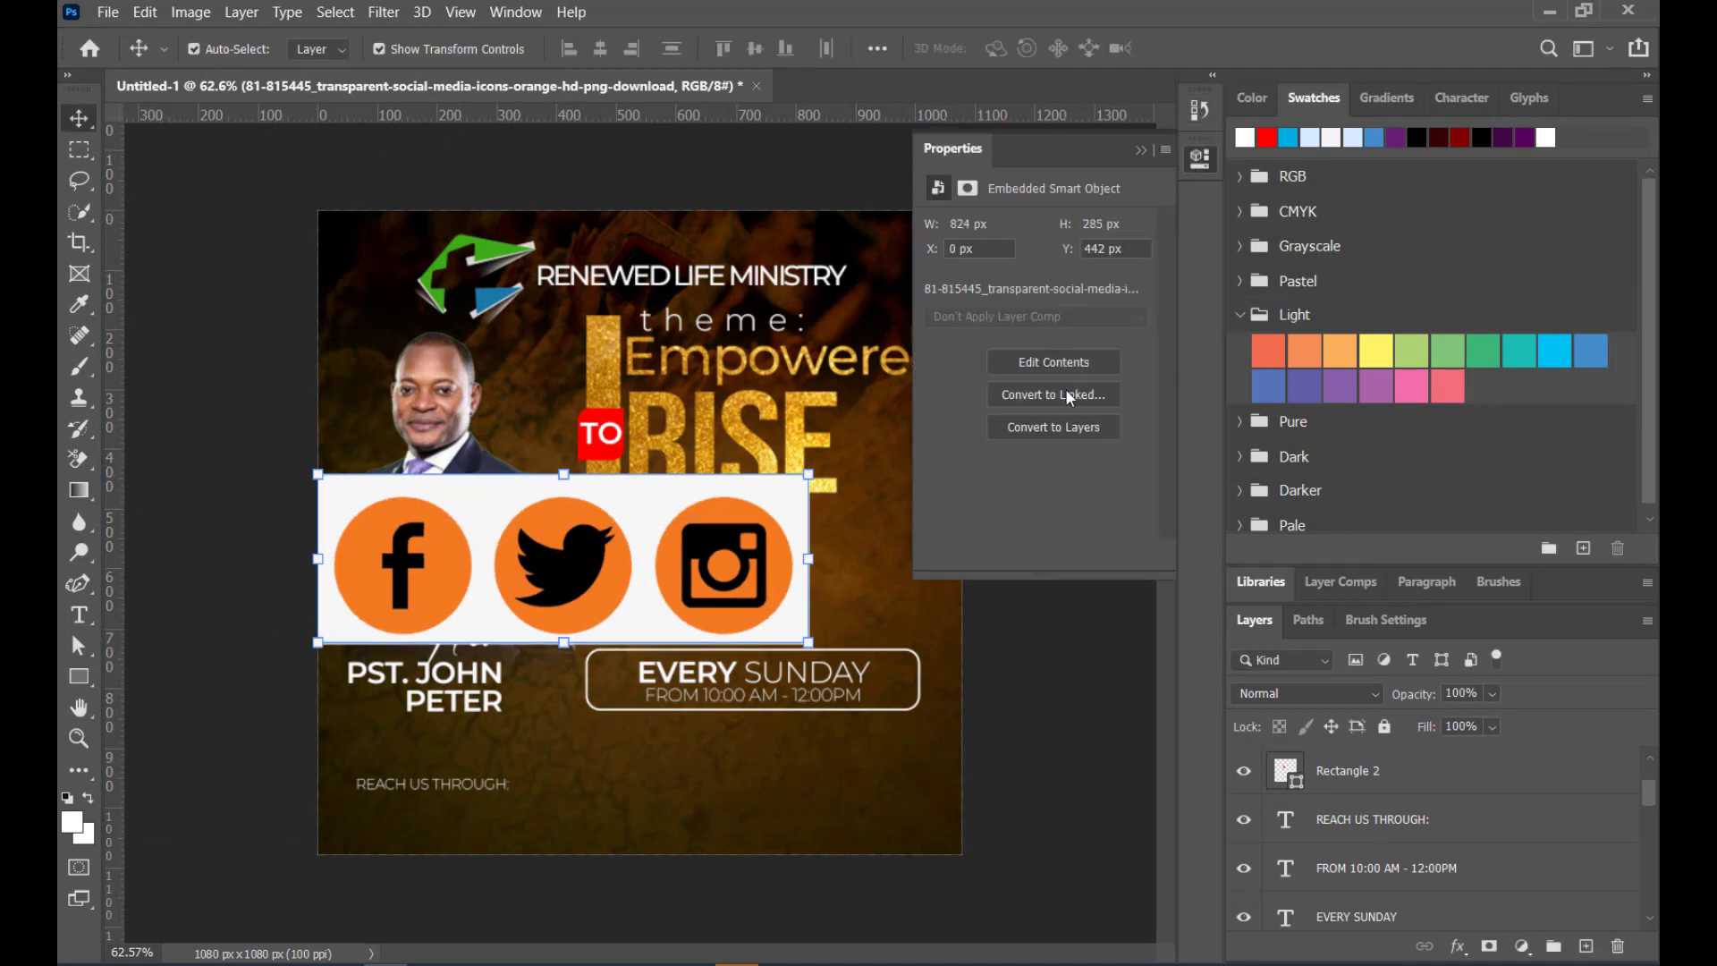
pyautogui.click(1075, 426)
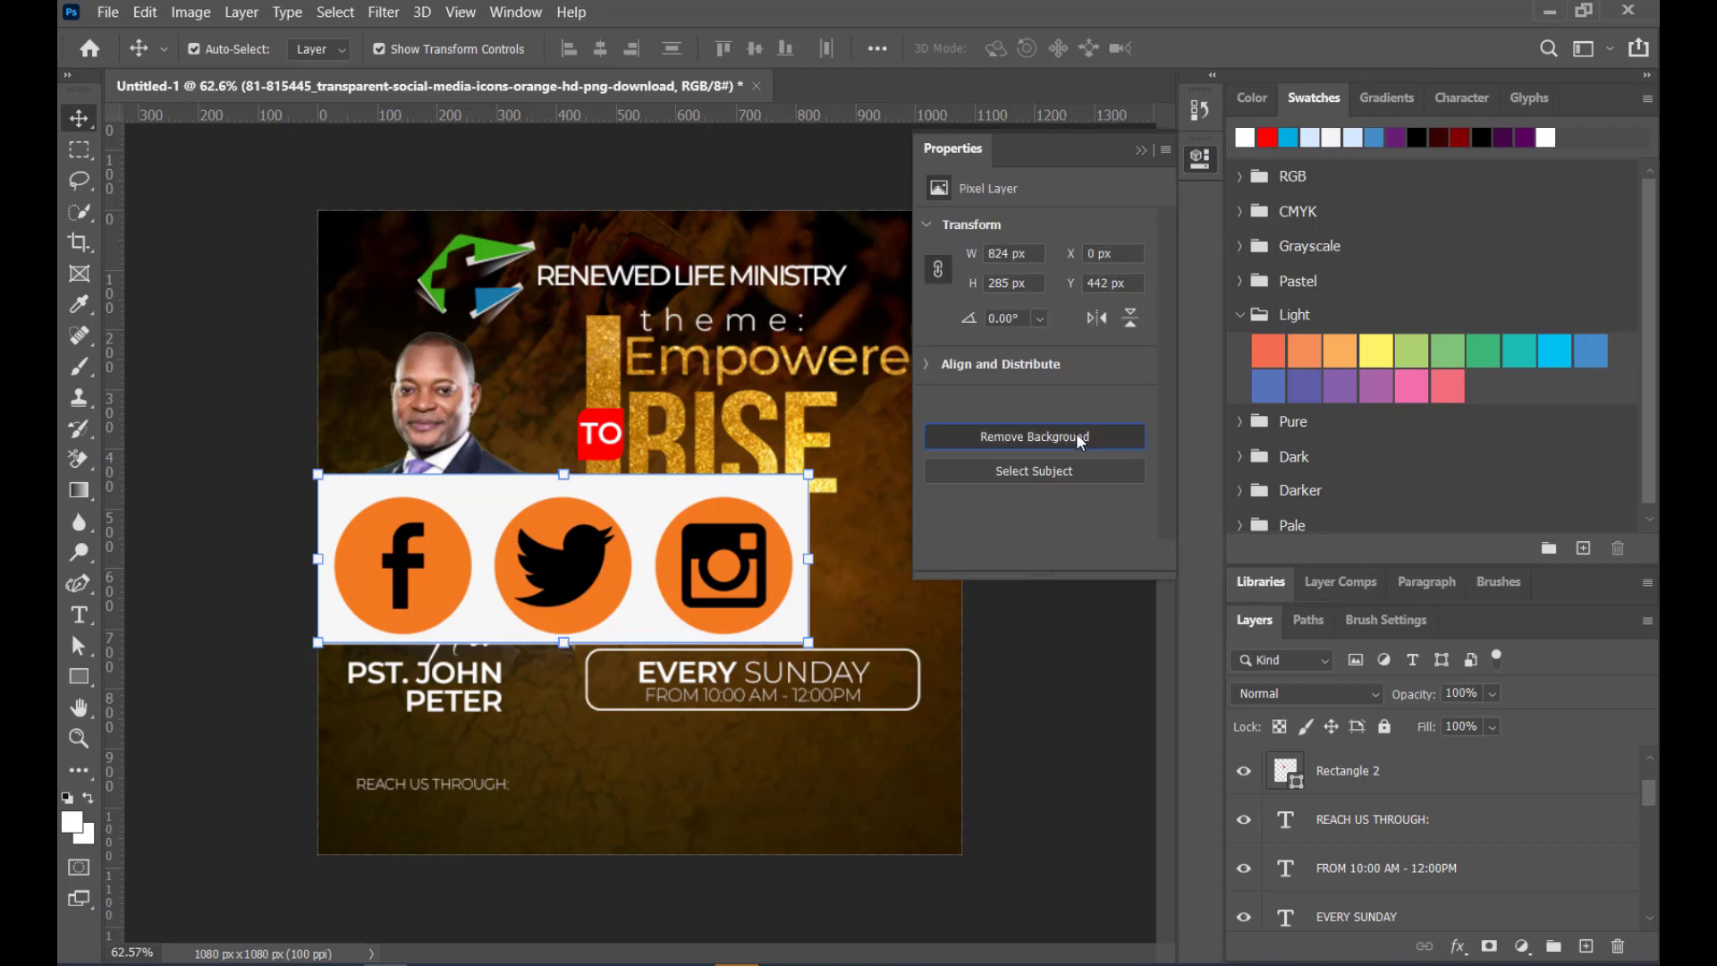
pyautogui.click(1075, 436)
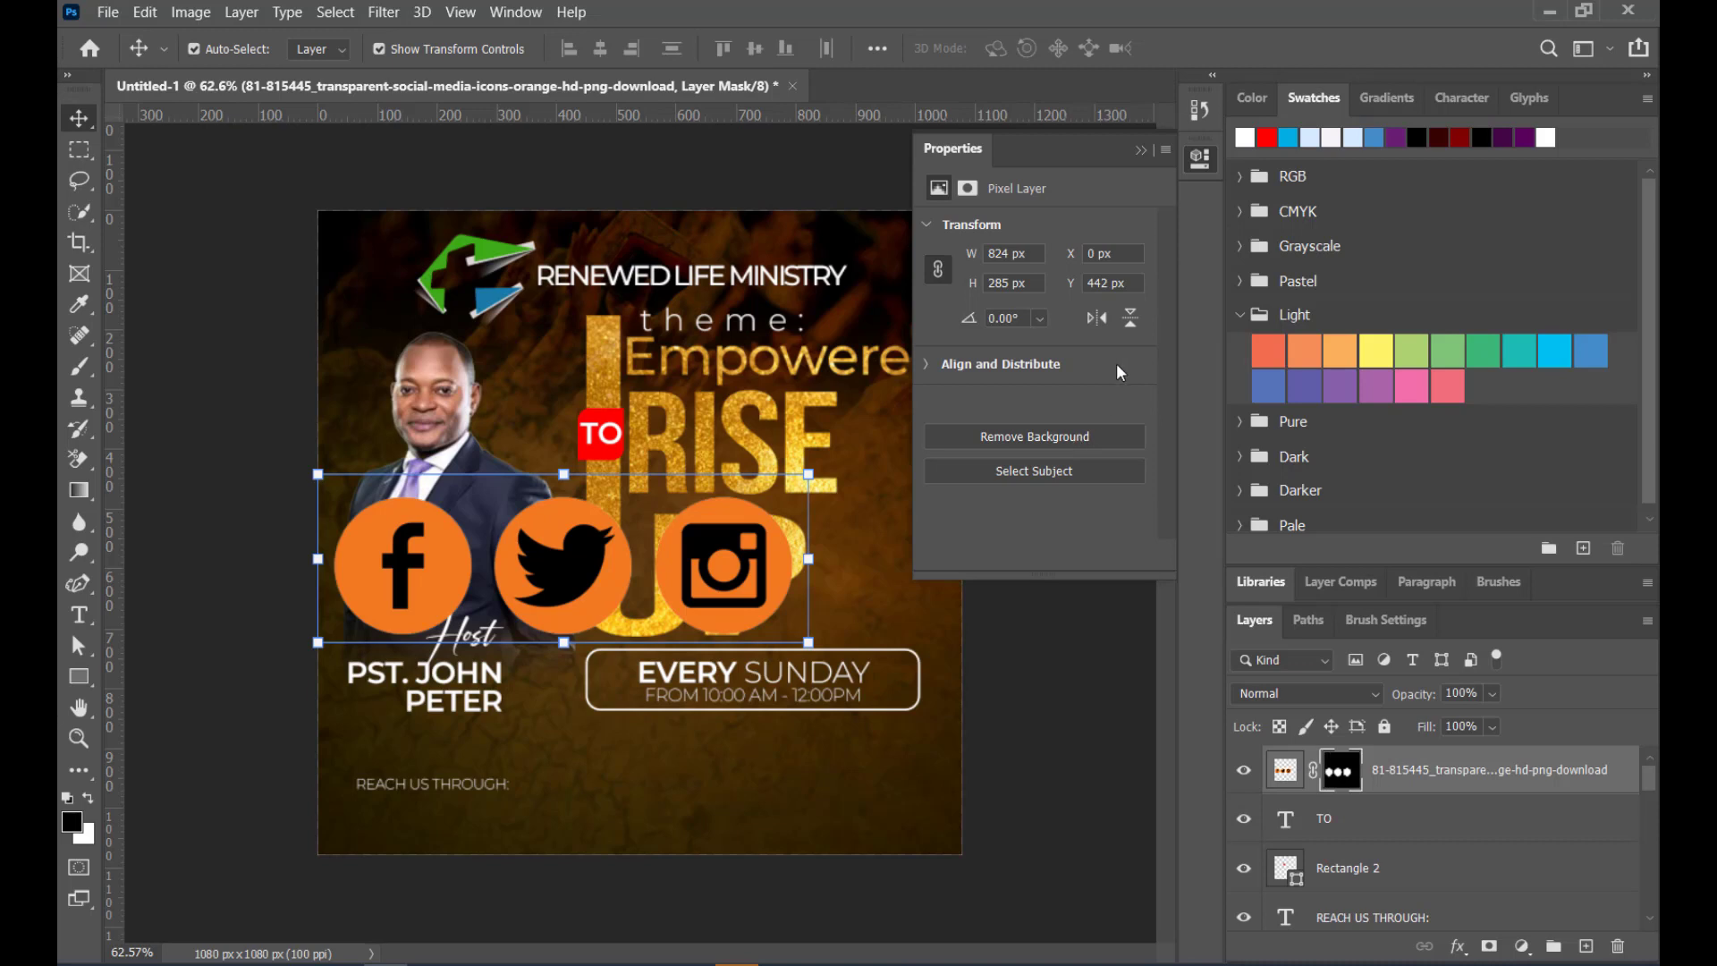
pyautogui.click(1142, 151)
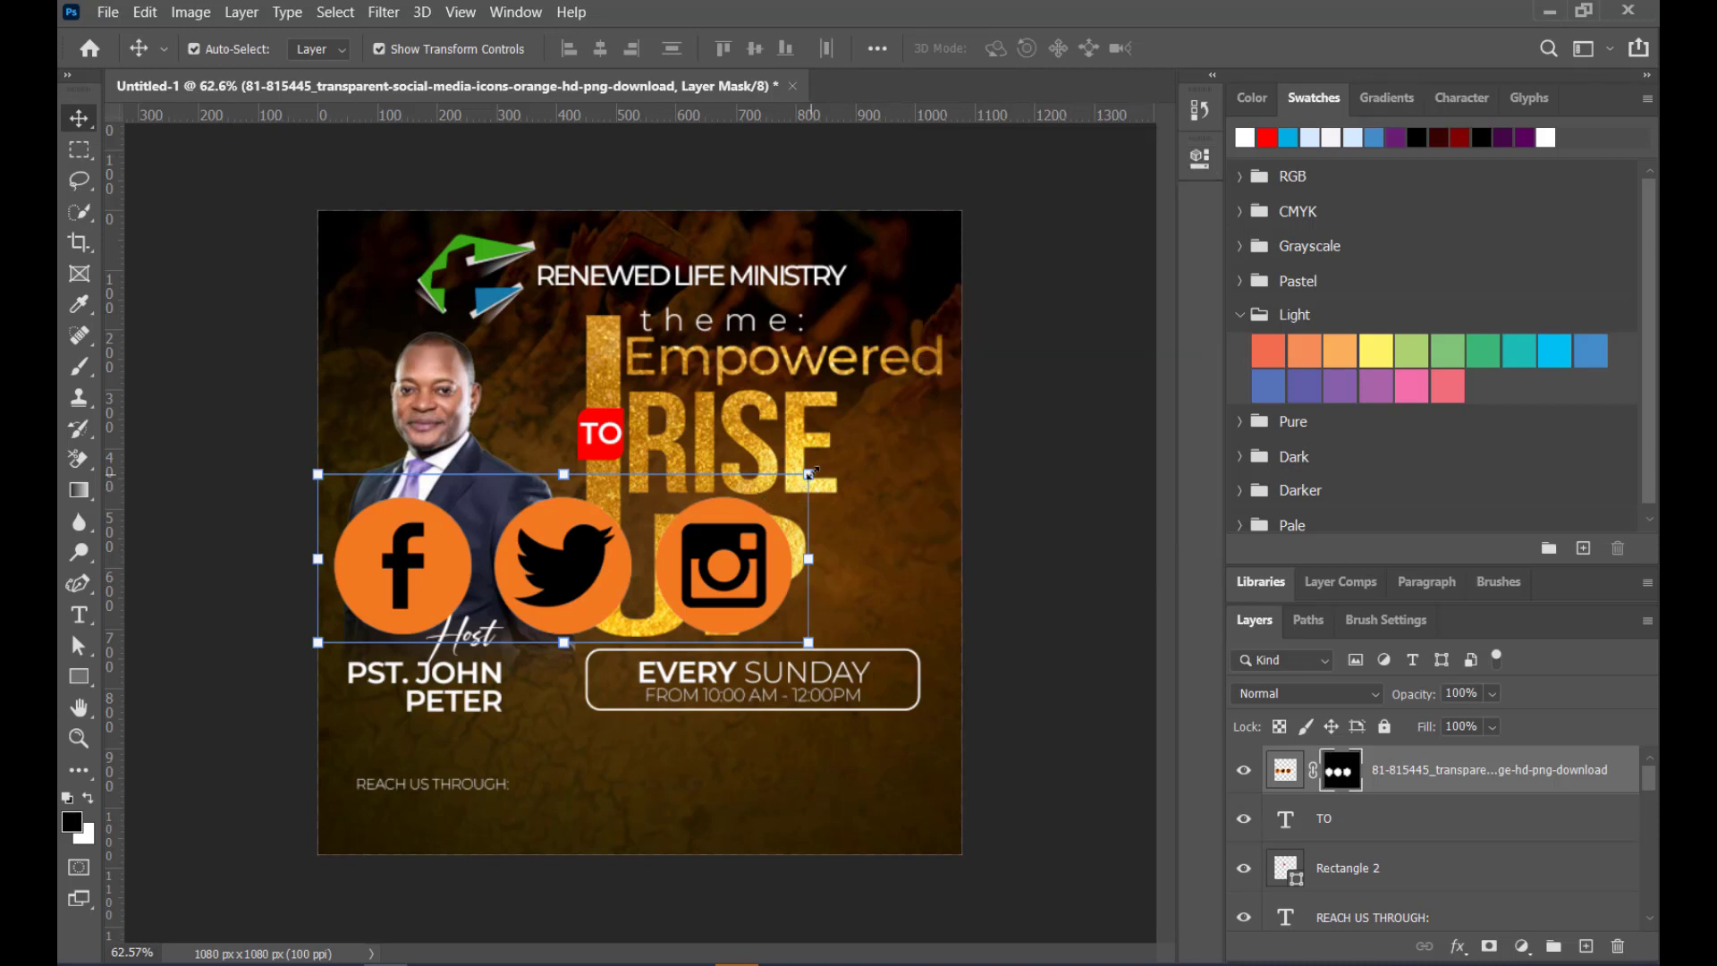
# Scale the social media icons down to about 15% and align them directly beneath the start of the REACH US THROUGH: text
pyautogui.moveTo(809, 474); pyautogui.dragTo(417, 815)
pyautogui.scroll(4, 417, 815)
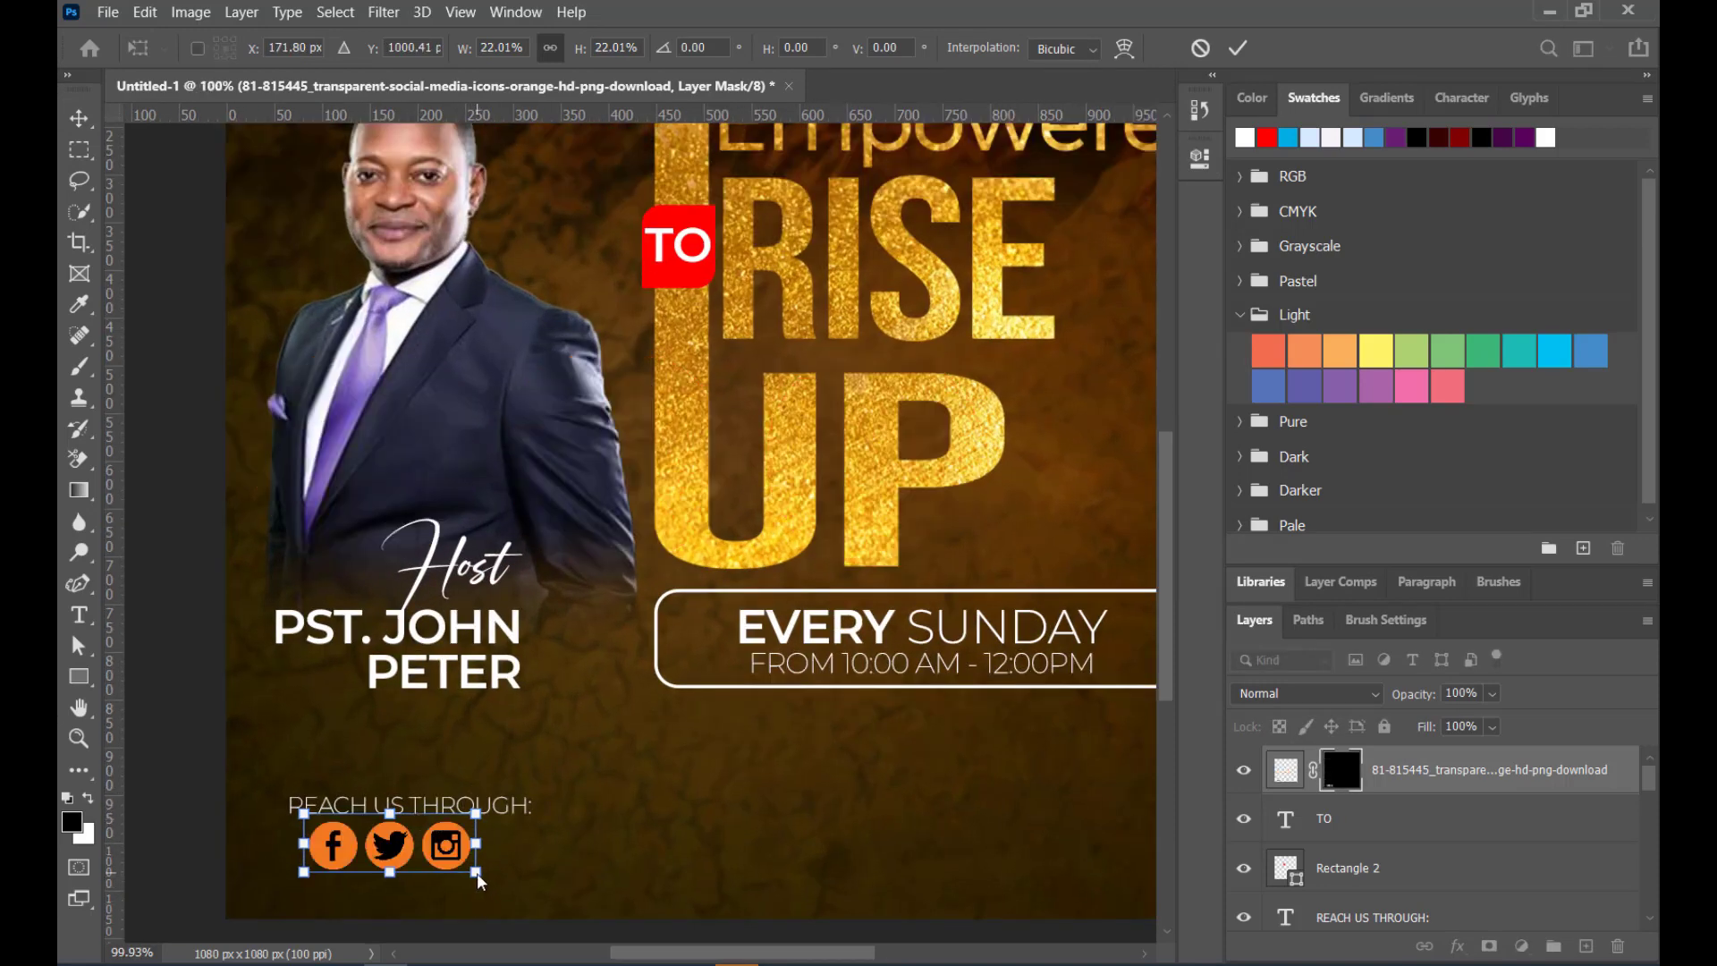
pyautogui.moveTo(475, 872); pyautogui.dragTo(356, 854)
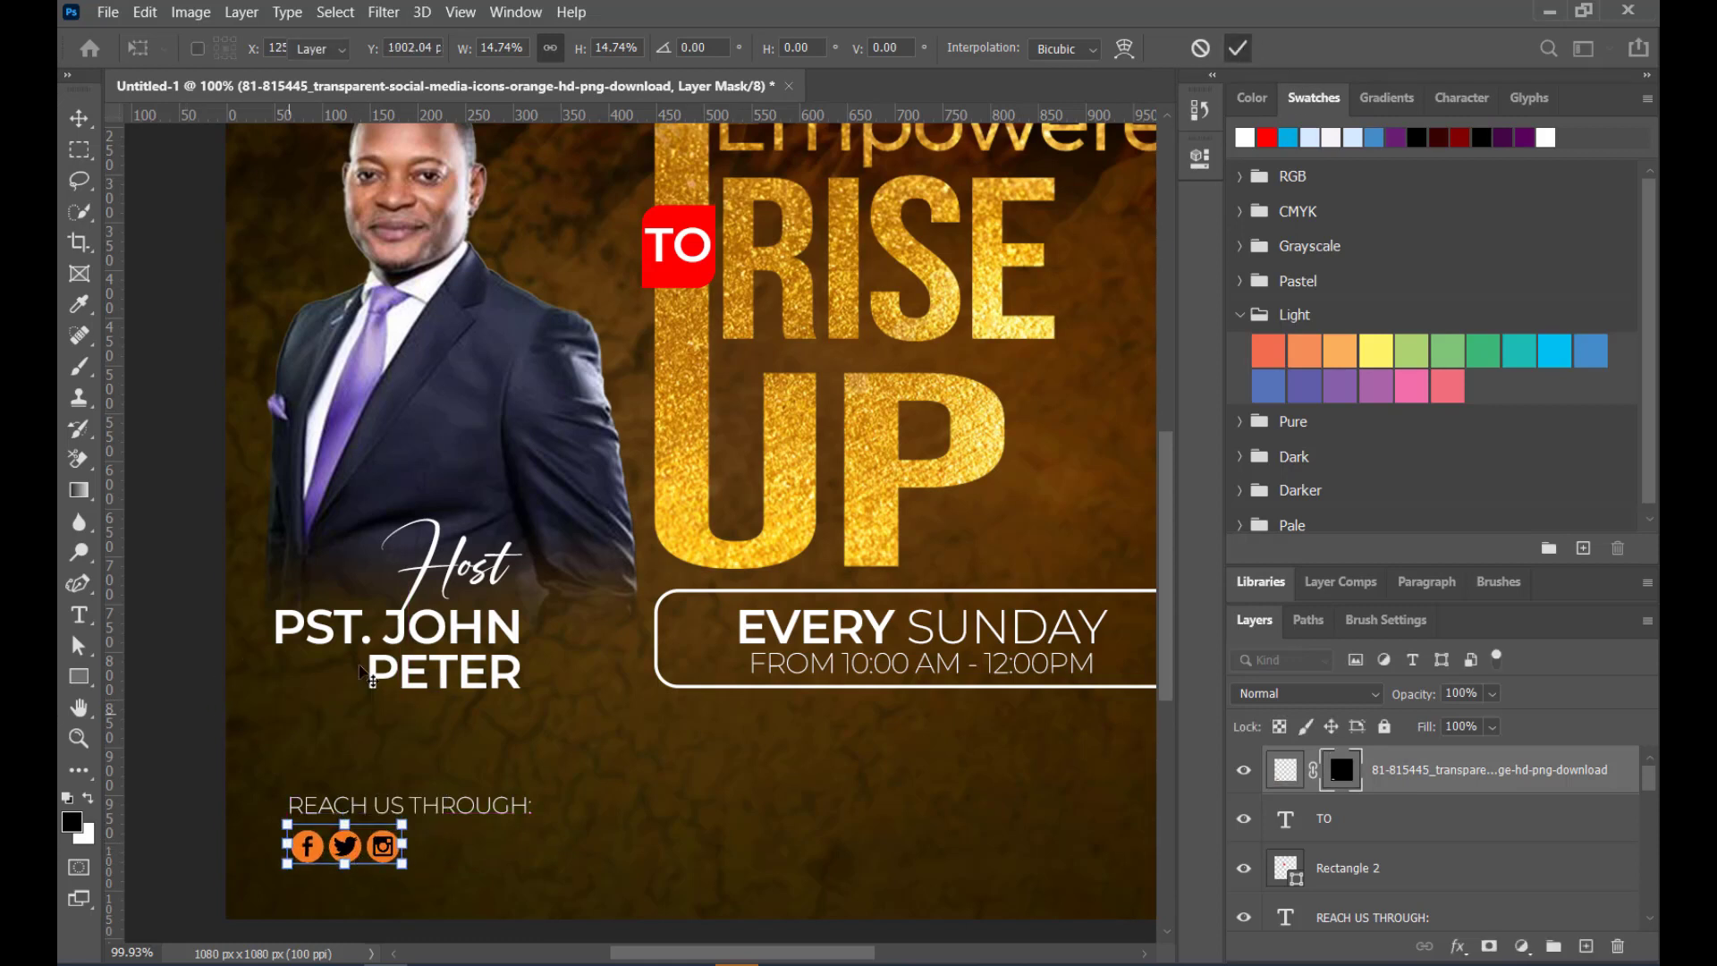
pyautogui.press('Return')
pyautogui.scroll(-2, 286, 662)
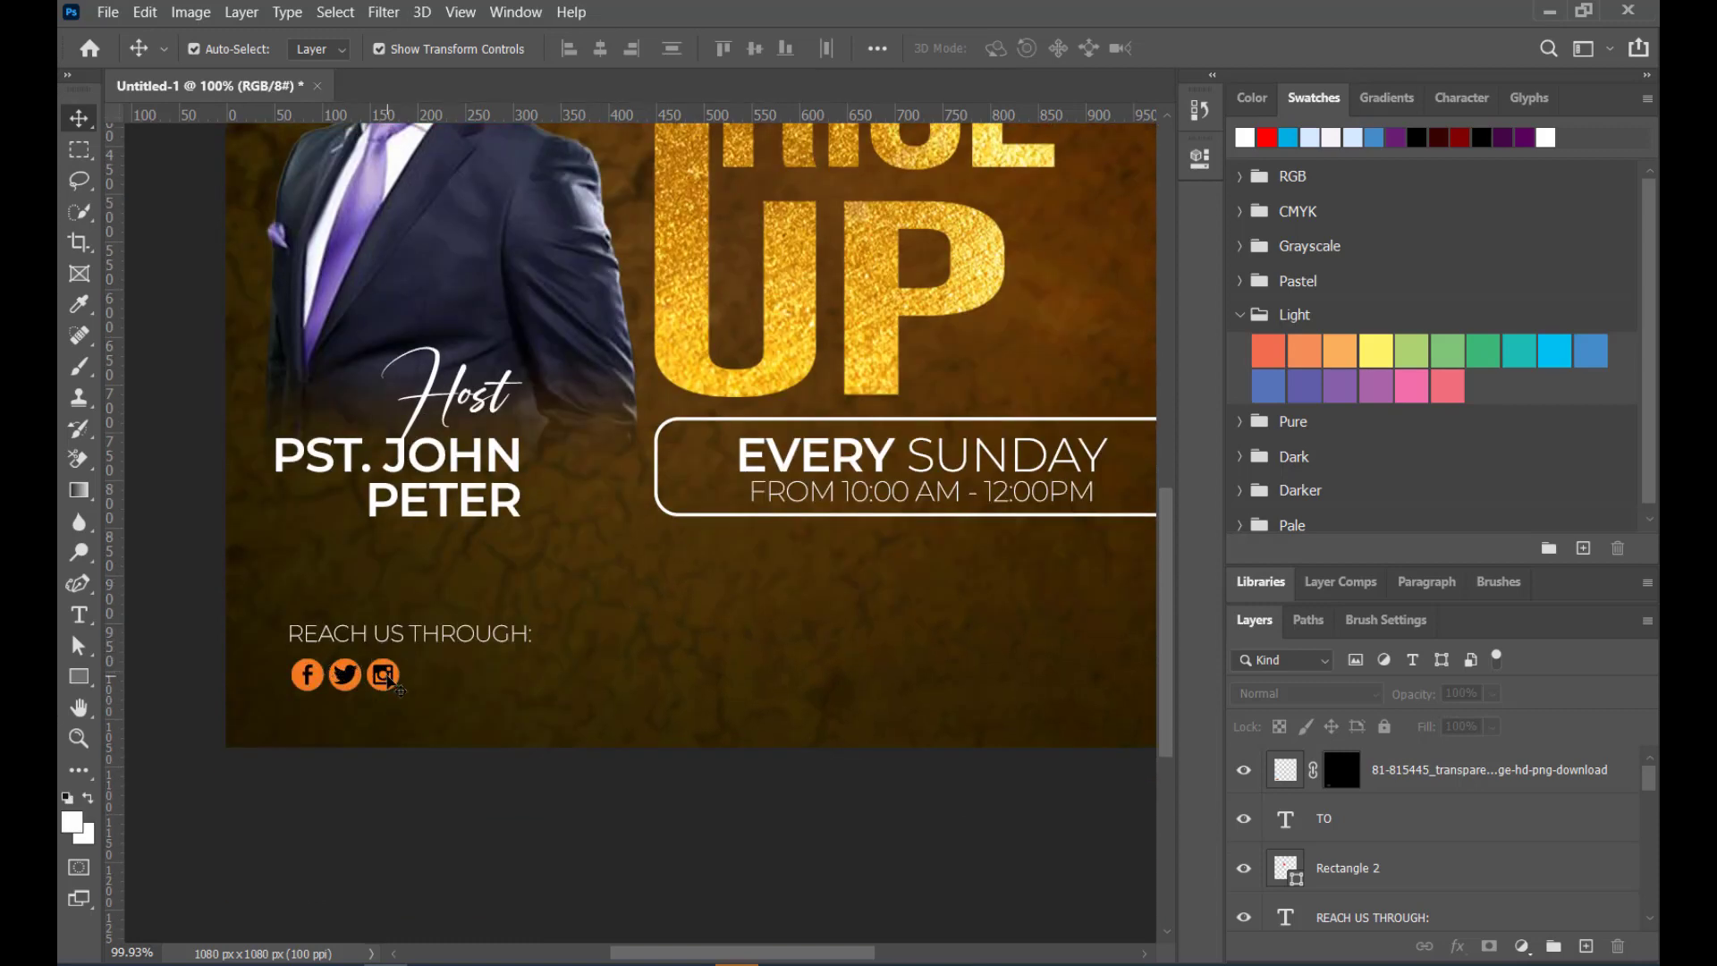
# Duplicate the REACH US THROUGH: text straight down to just below the social media icons
pyautogui.scroll(-5, 394, 681)
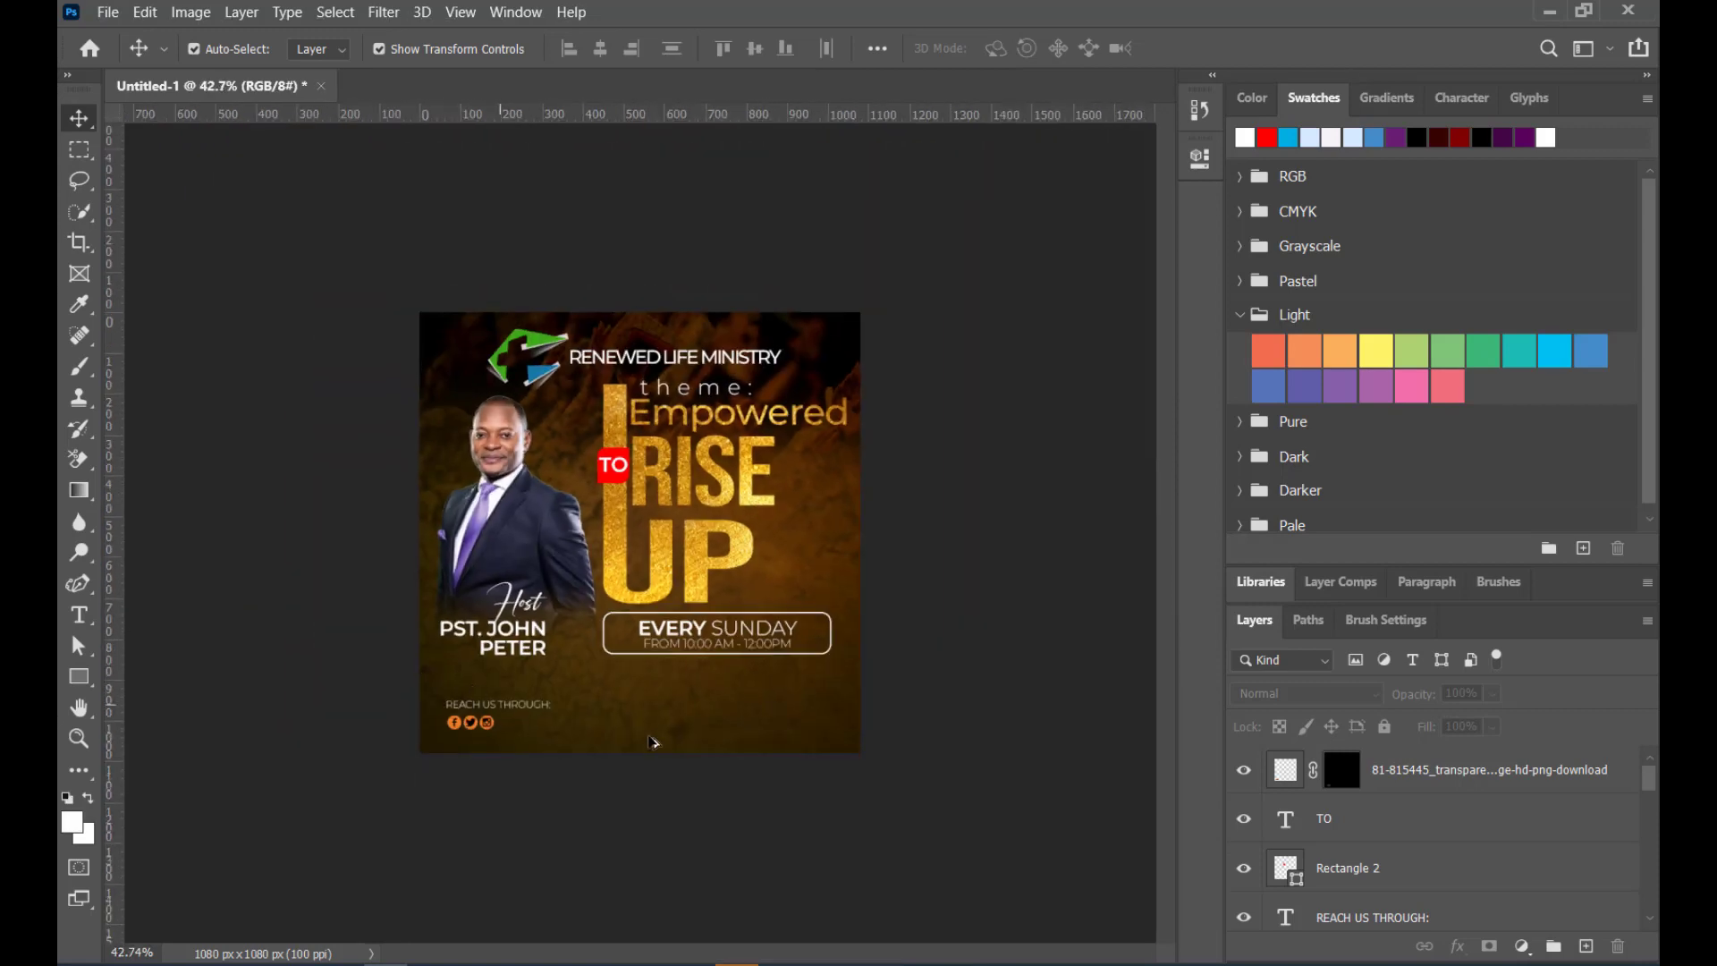
pyautogui.scroll(1, 444, 818)
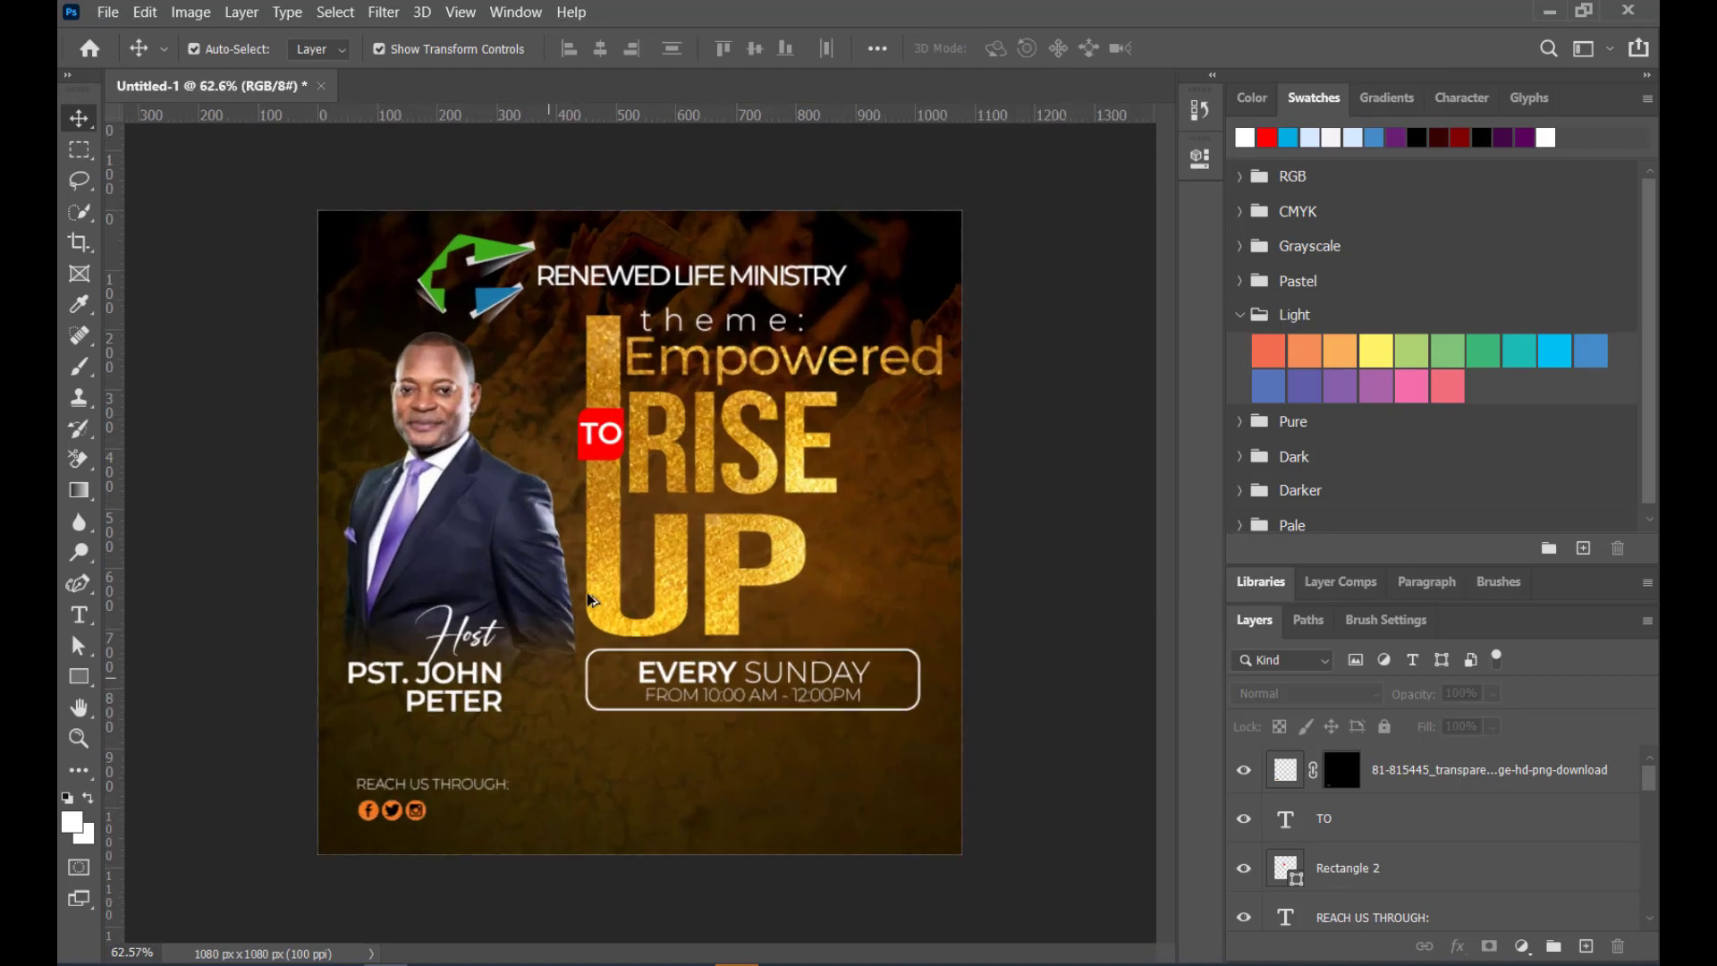
pyautogui.scroll(-2, 394, 813)
pyautogui.scroll(3, 393, 813)
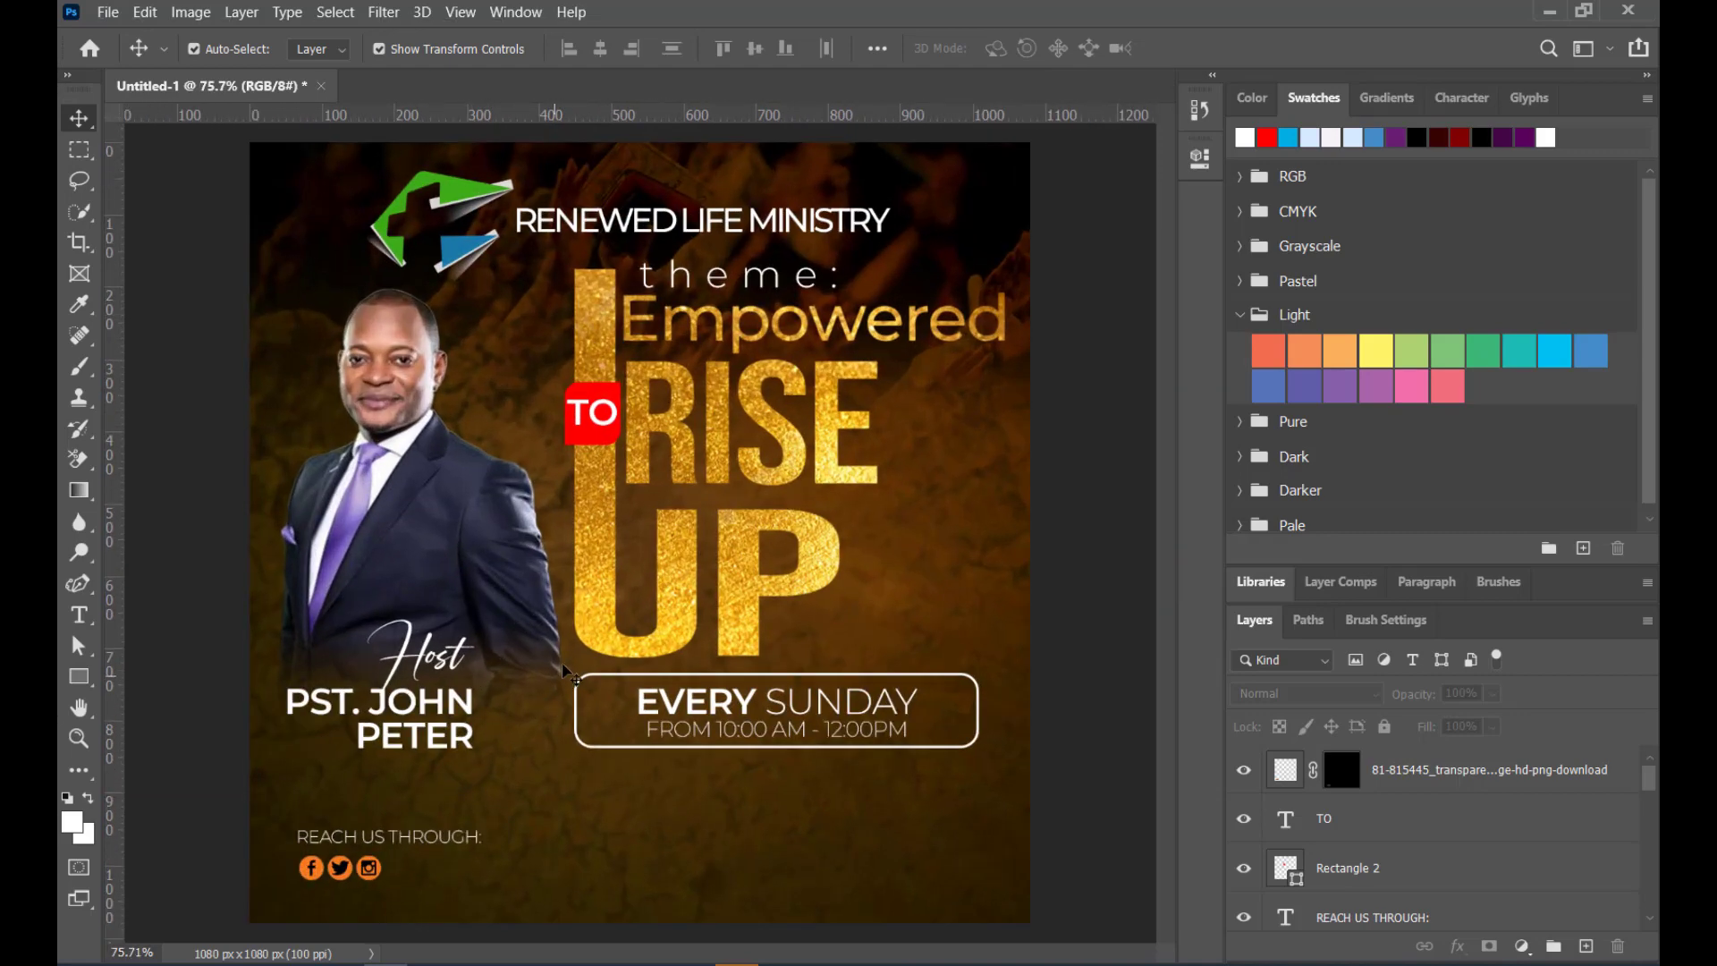
pyautogui.scroll(3, 391, 831)
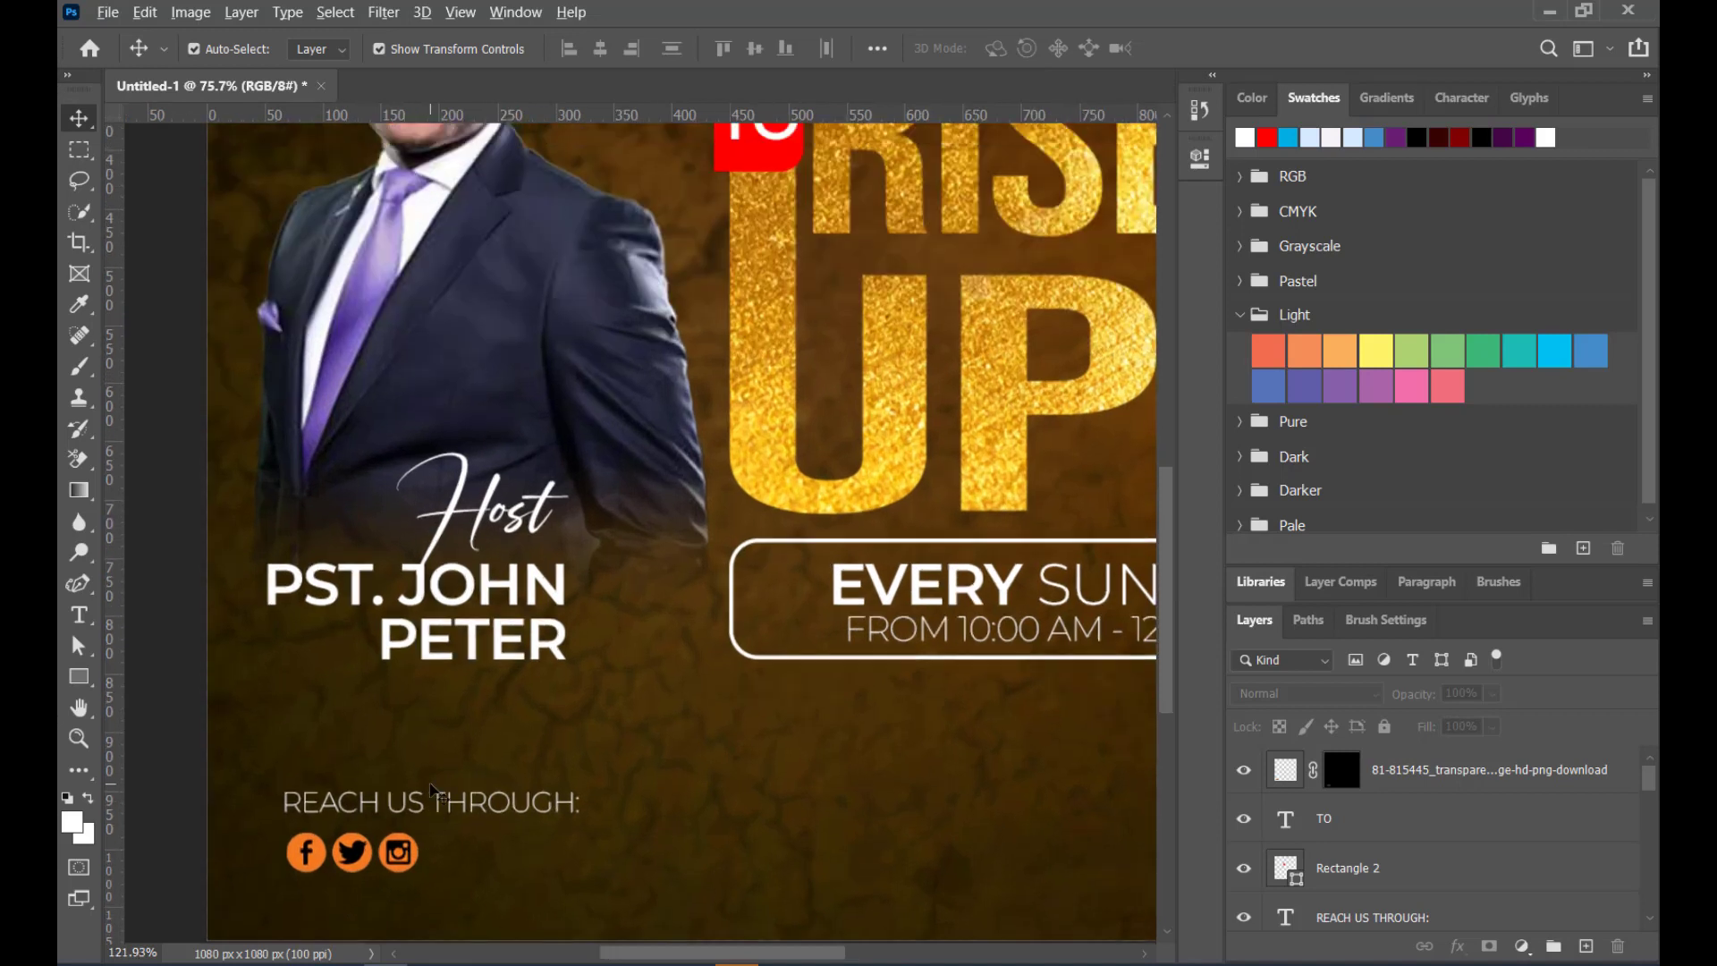
pyautogui.scroll(-2, 506, 733)
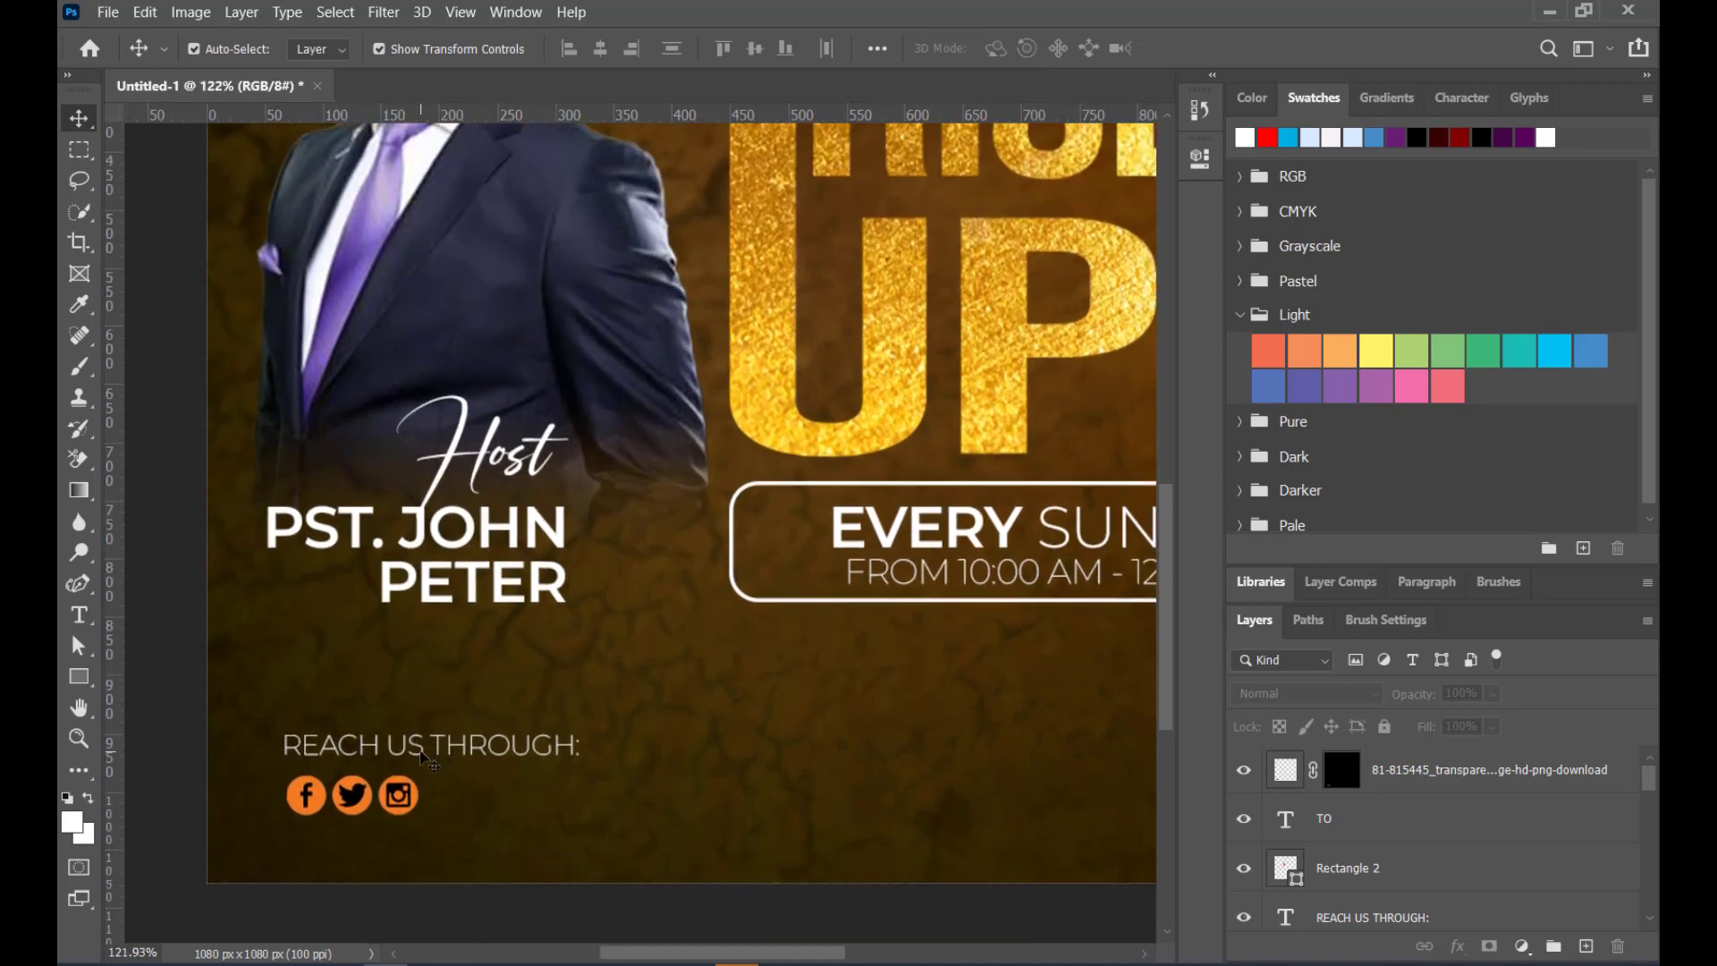
pyautogui.moveTo(426, 758); pyautogui.dragTo(424, 849)
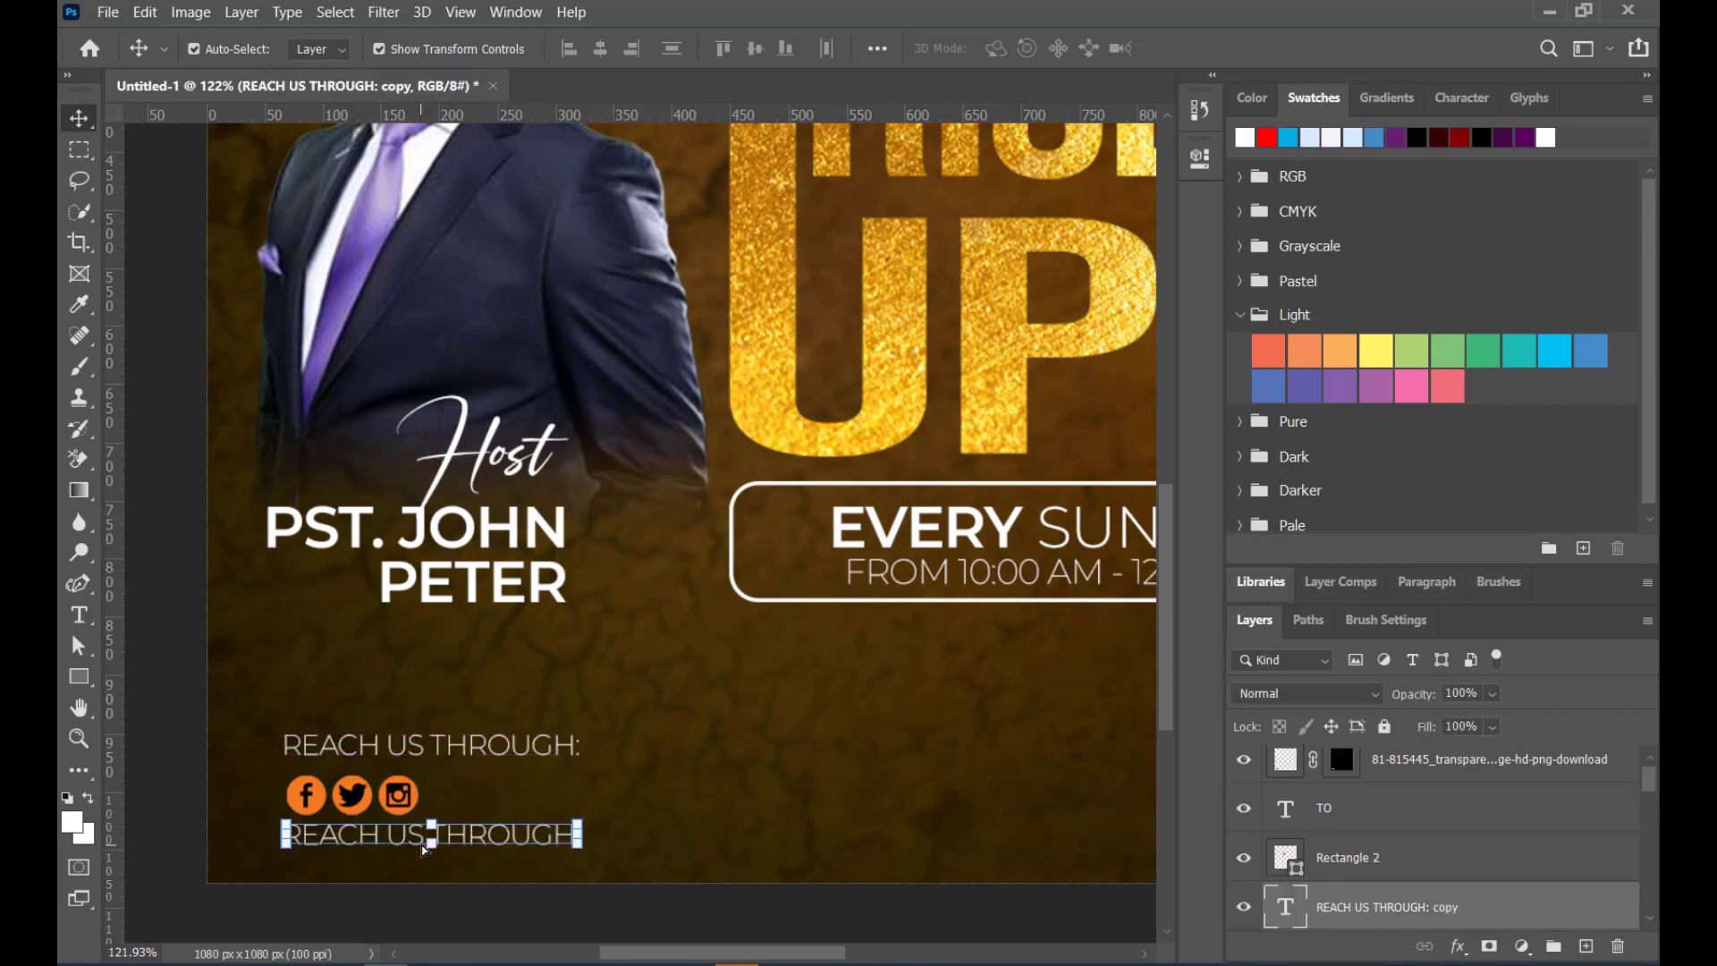
pyautogui.scroll(5, 657, 720)
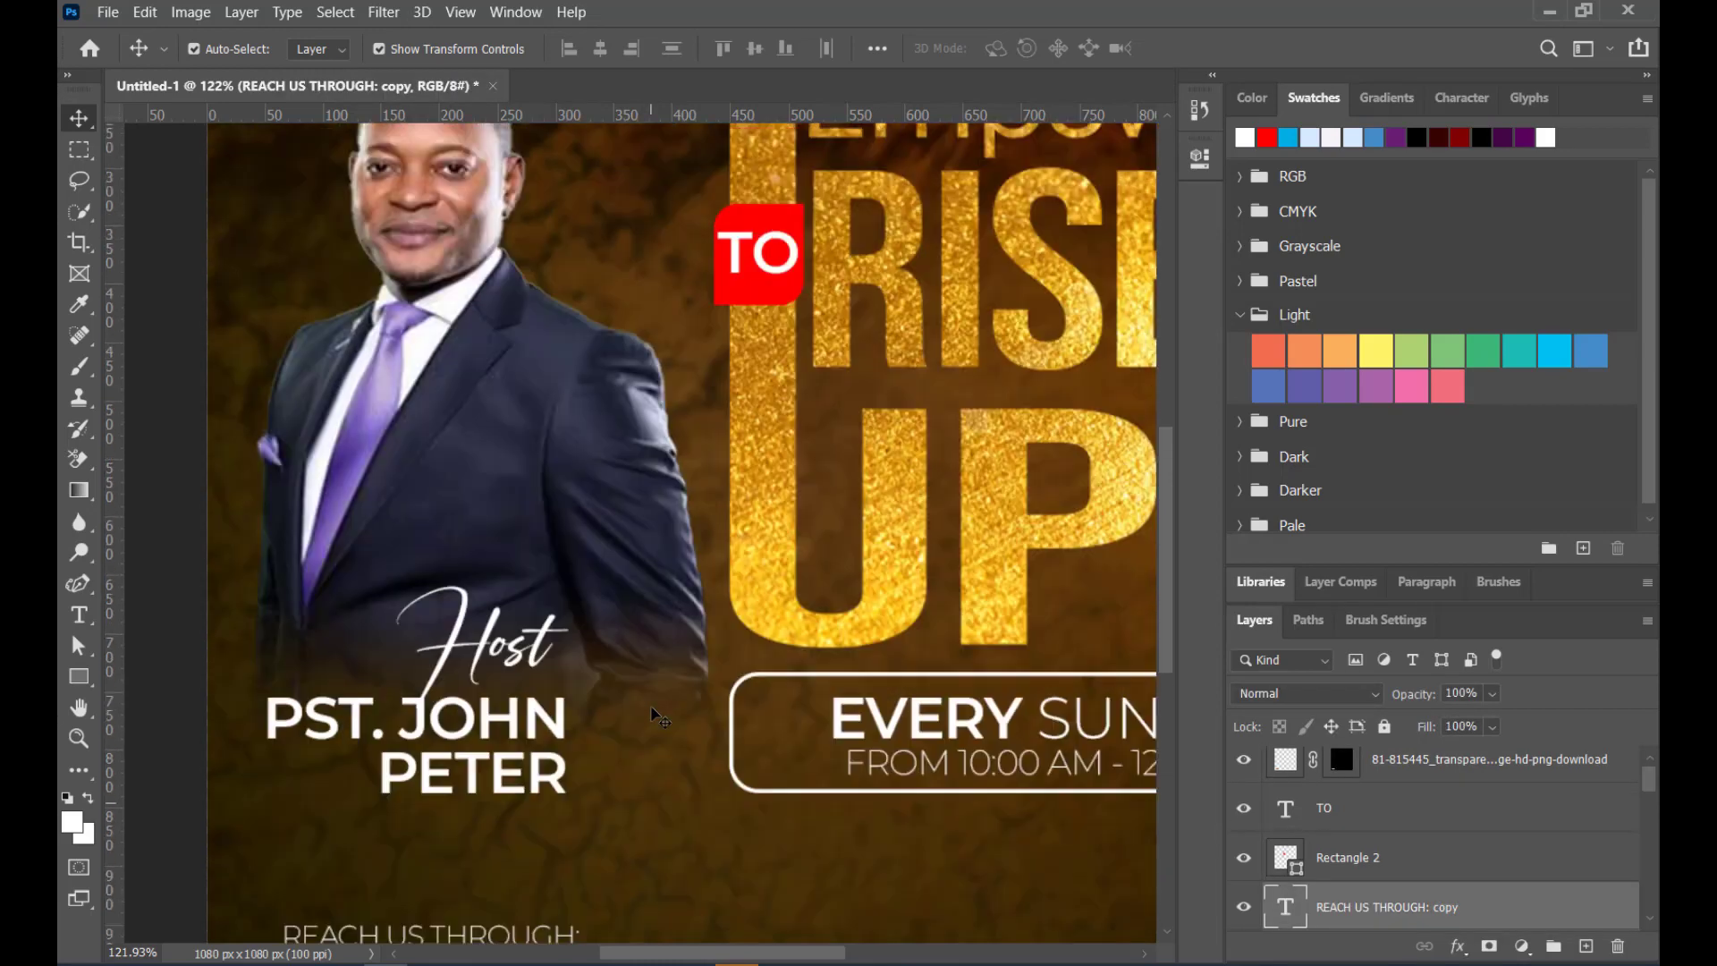
pyautogui.scroll(5, 657, 715)
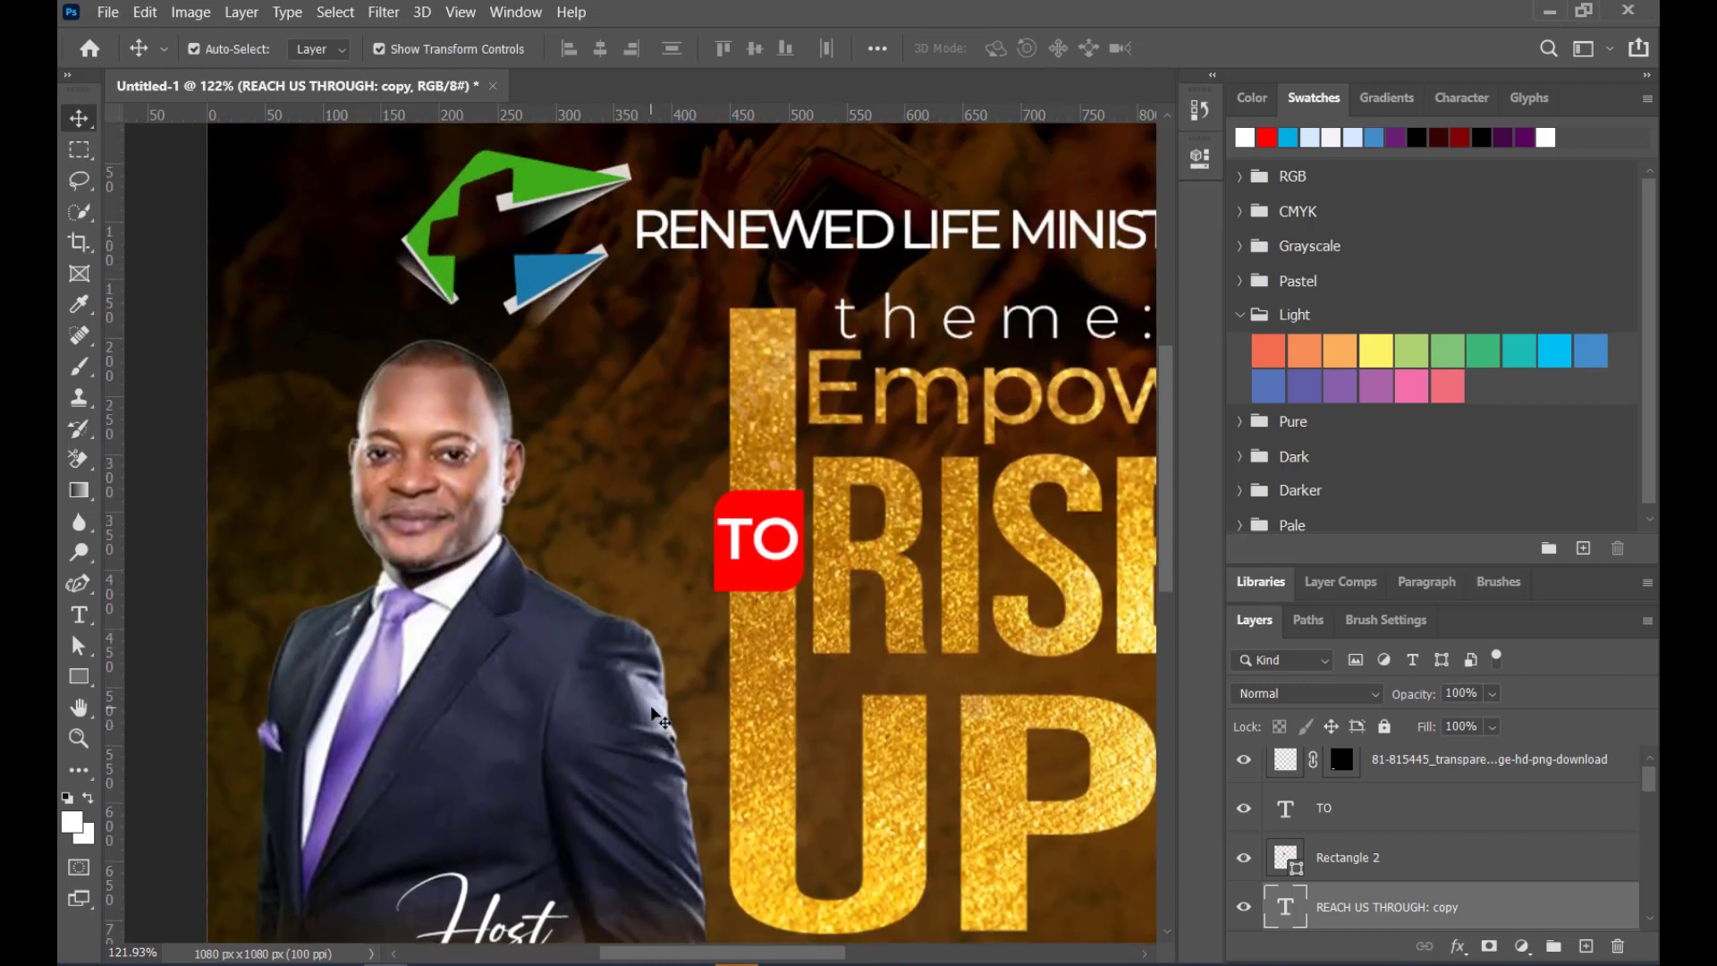
pyautogui.scroll(-5, 657, 715)
pyautogui.scroll(-5, 657, 715)
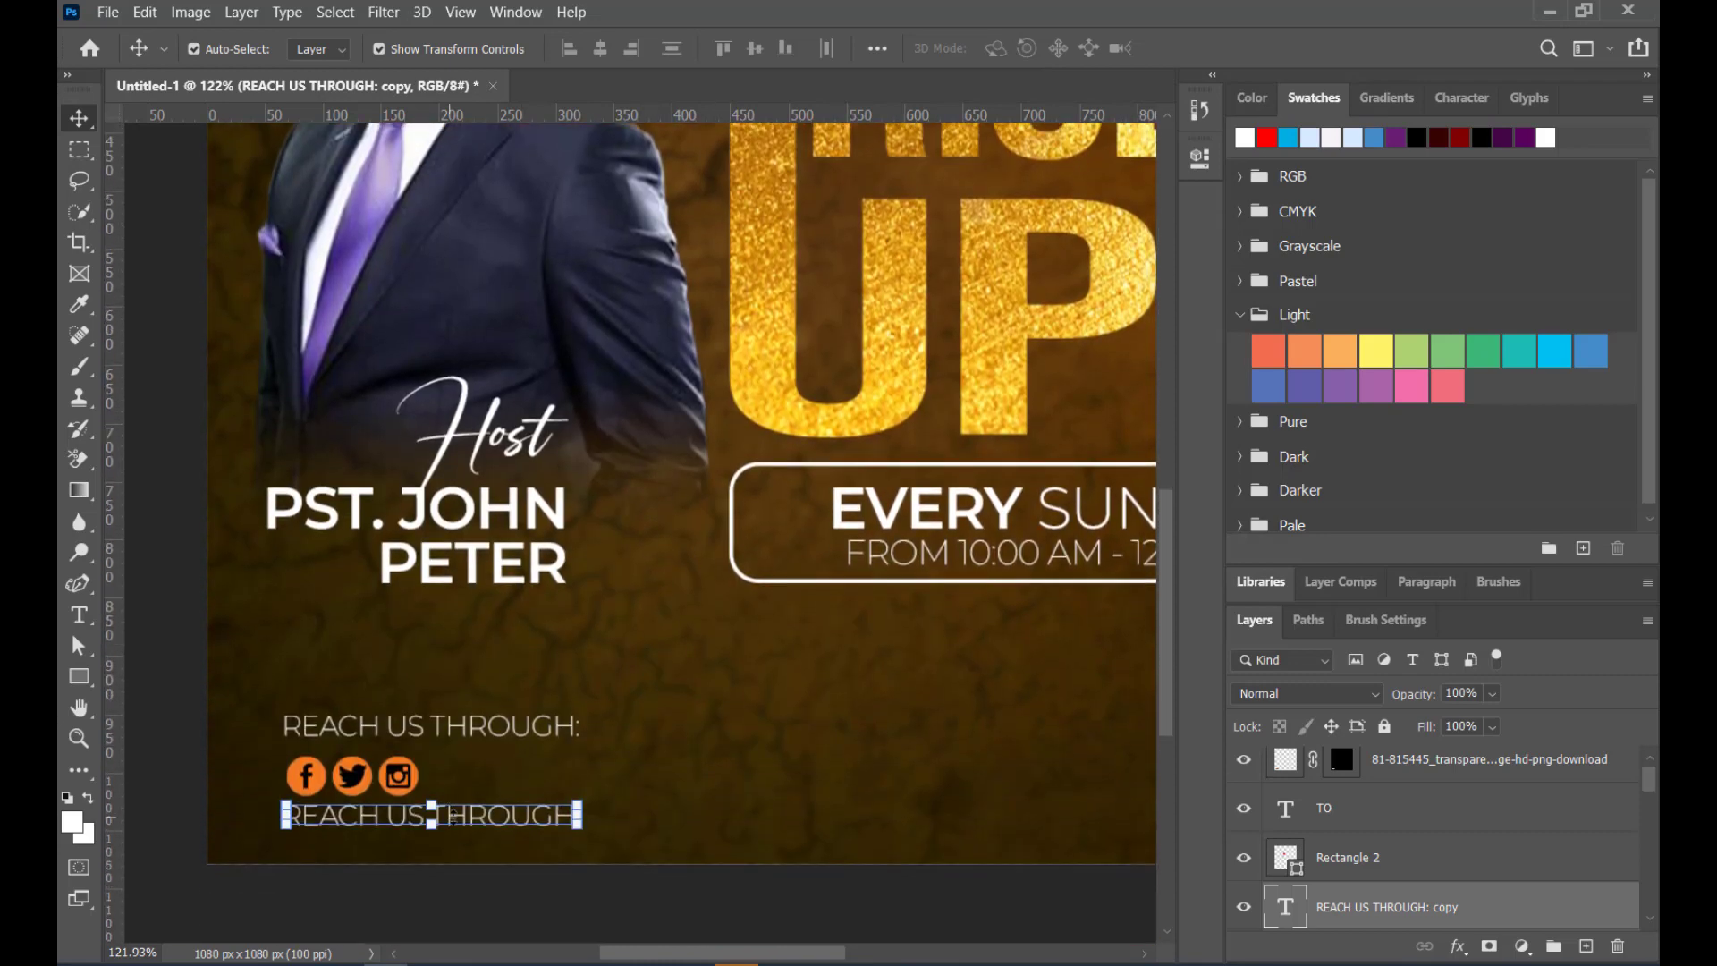
# Replace the wording of the duplicated text below the social media icons with RENEWED LIFE MINISTRY
pyautogui.doubleClick(455, 824)
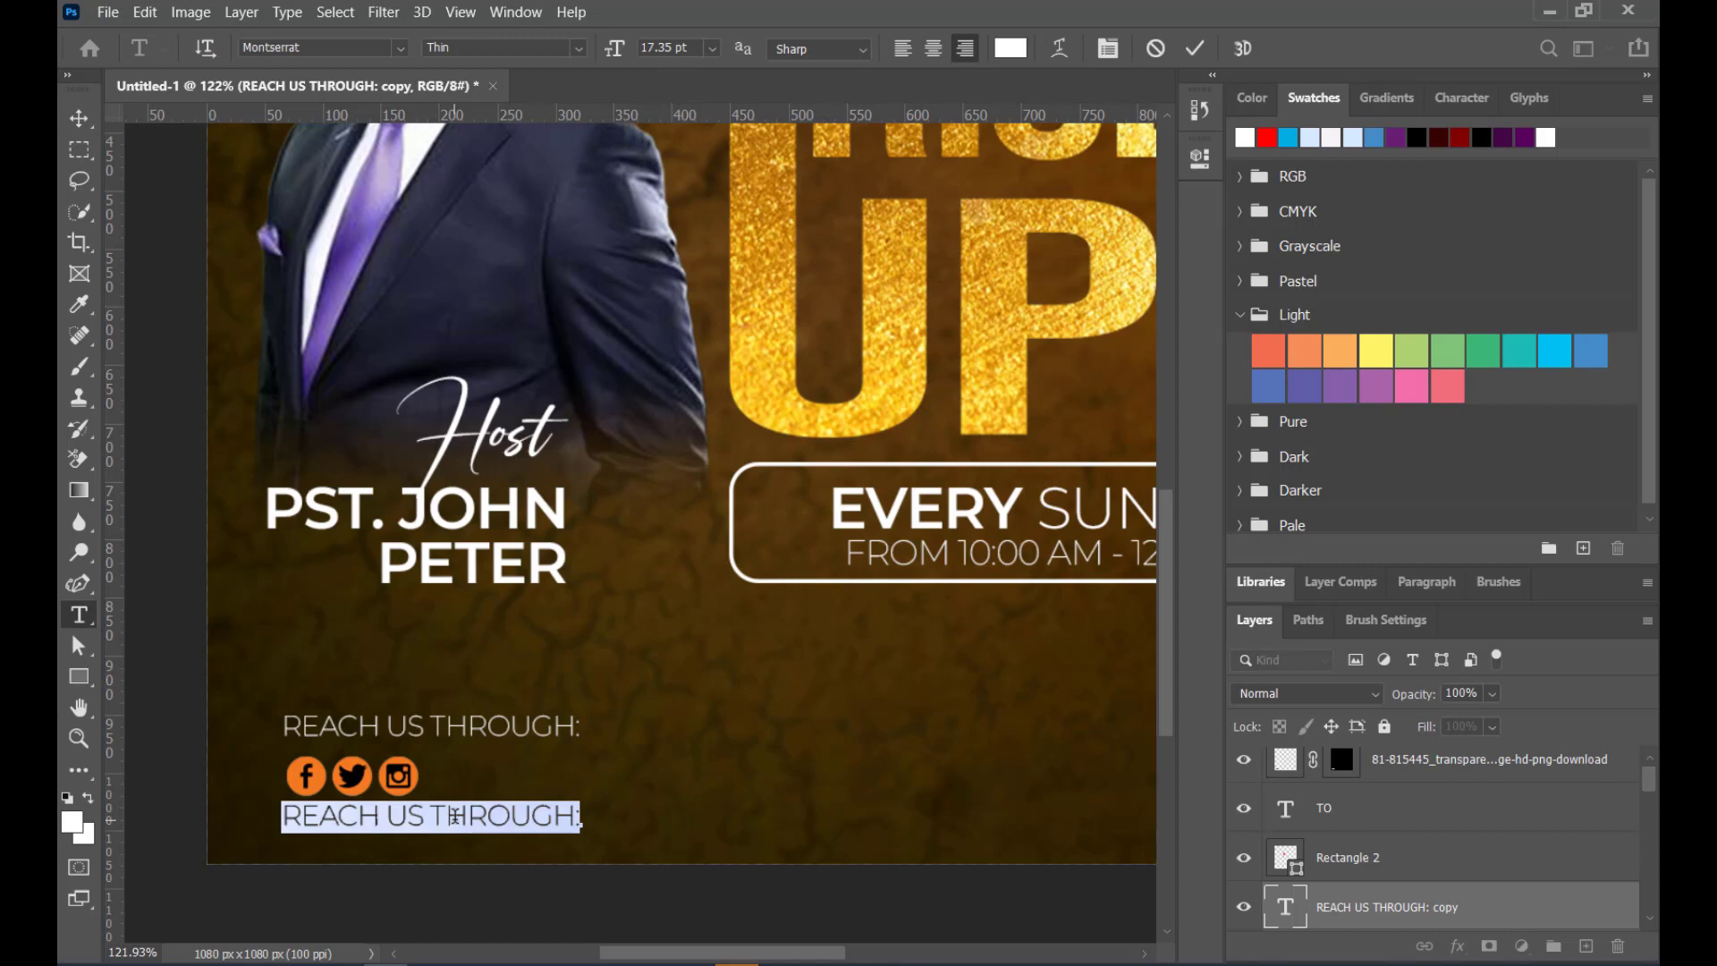
pyautogui.write('RENEWED.')
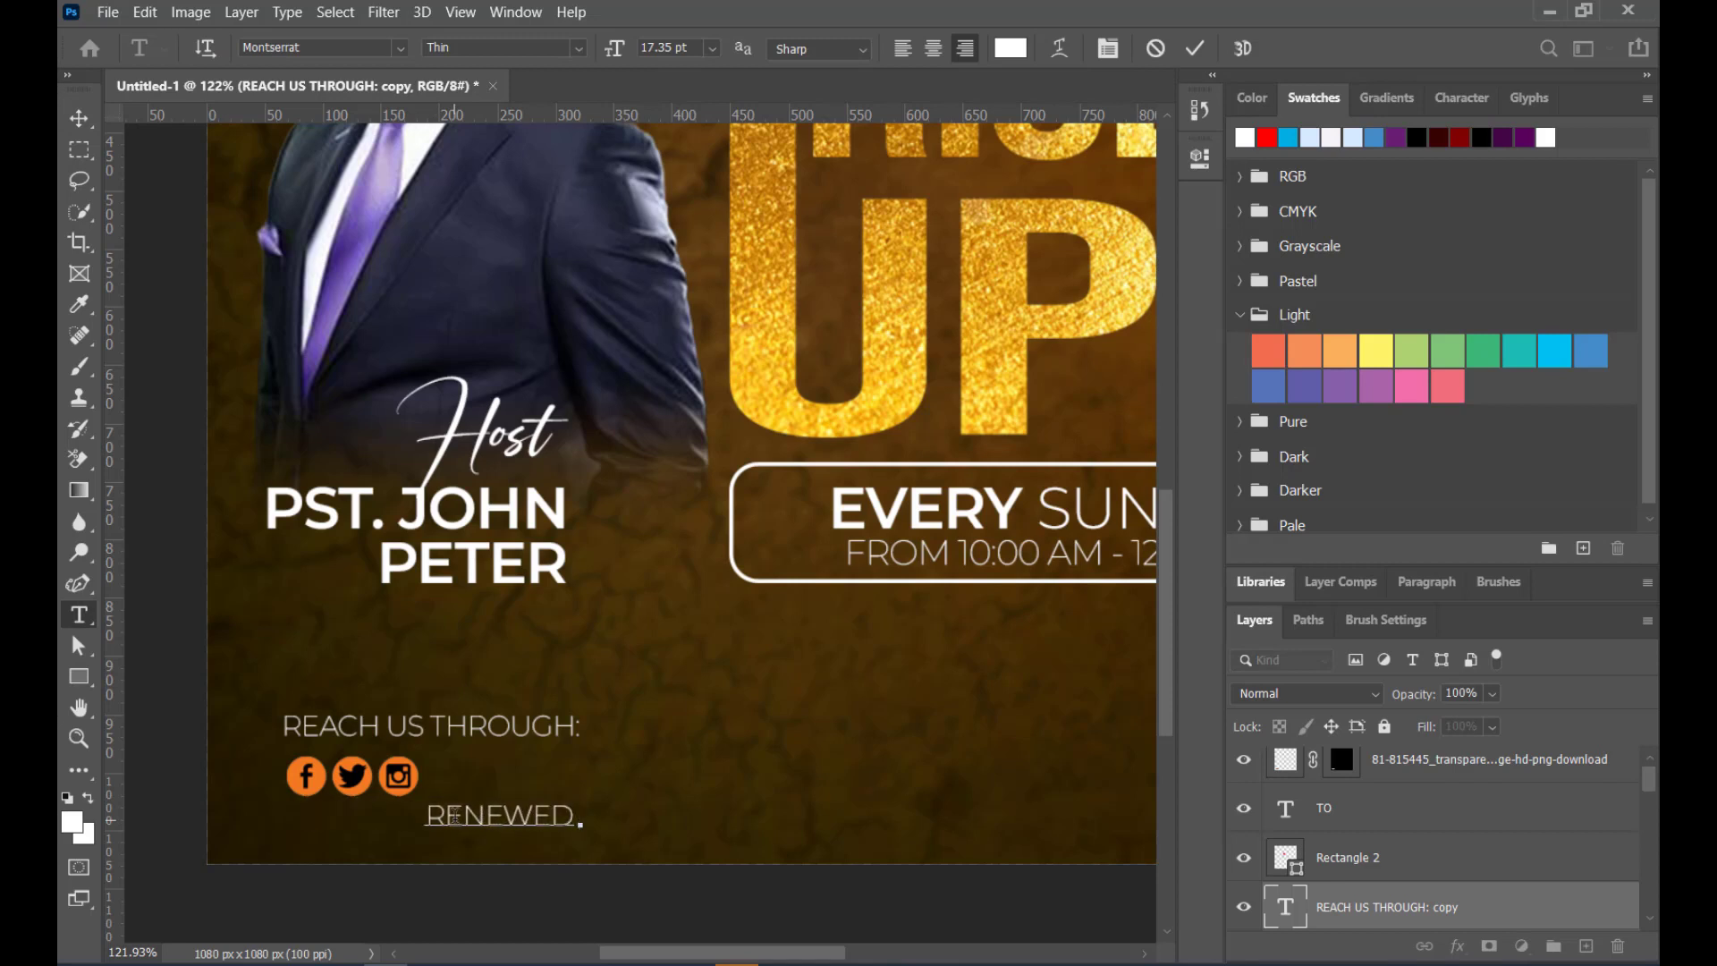
pyautogui.write(' LIFE MI')
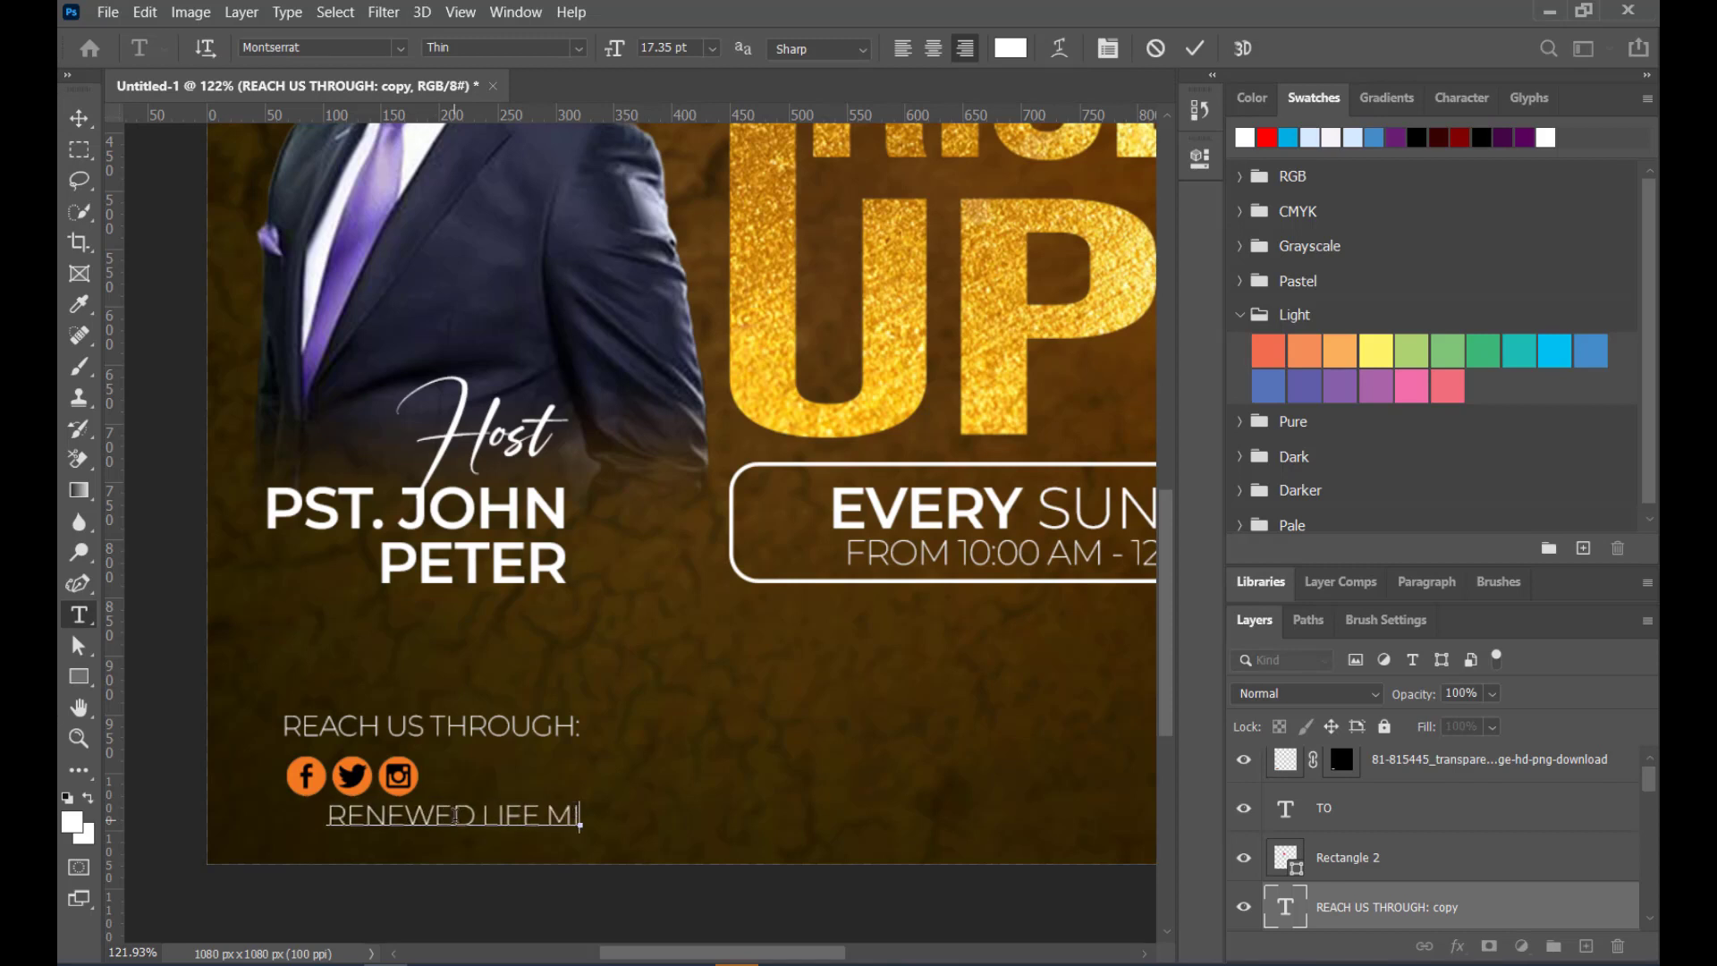
pyautogui.write('NISTRY.')
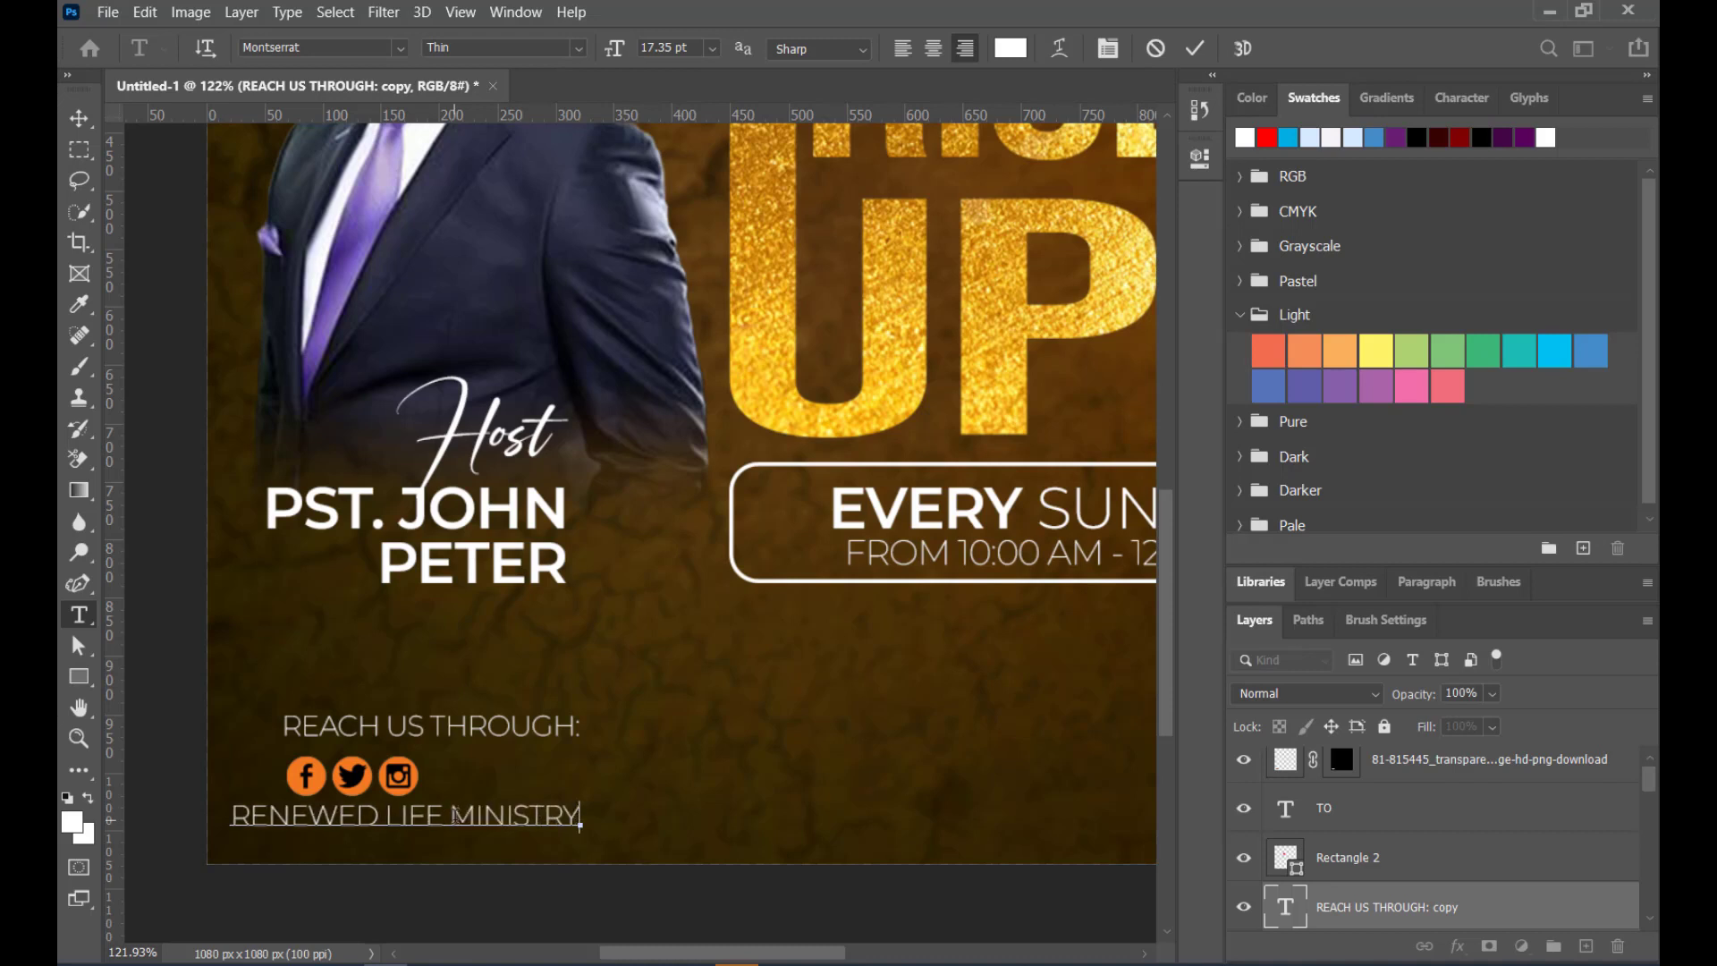
pyautogui.click(79, 118)
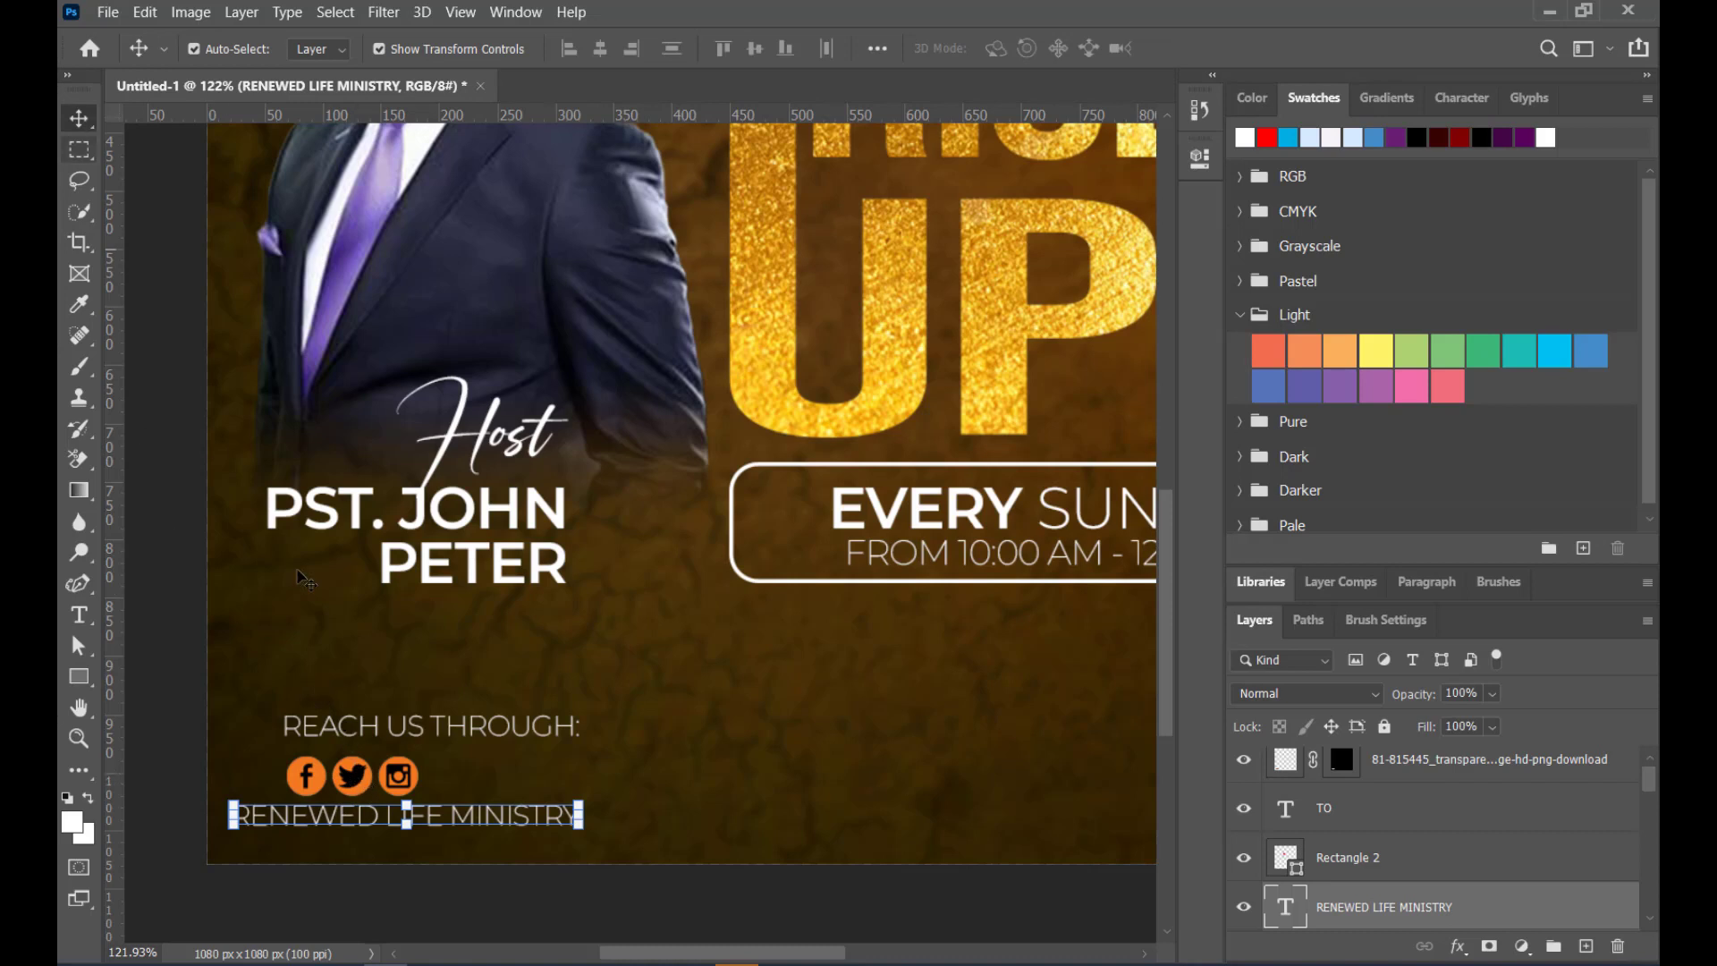
# Align the left edges of REACH US THROUGH:, the social media icons and the lower RENEWED LIFE MINISTRY, and move them slightly inward together
pyautogui.keyDown('shift'); pyautogui.click(356, 783); pyautogui.keyUp('shift')
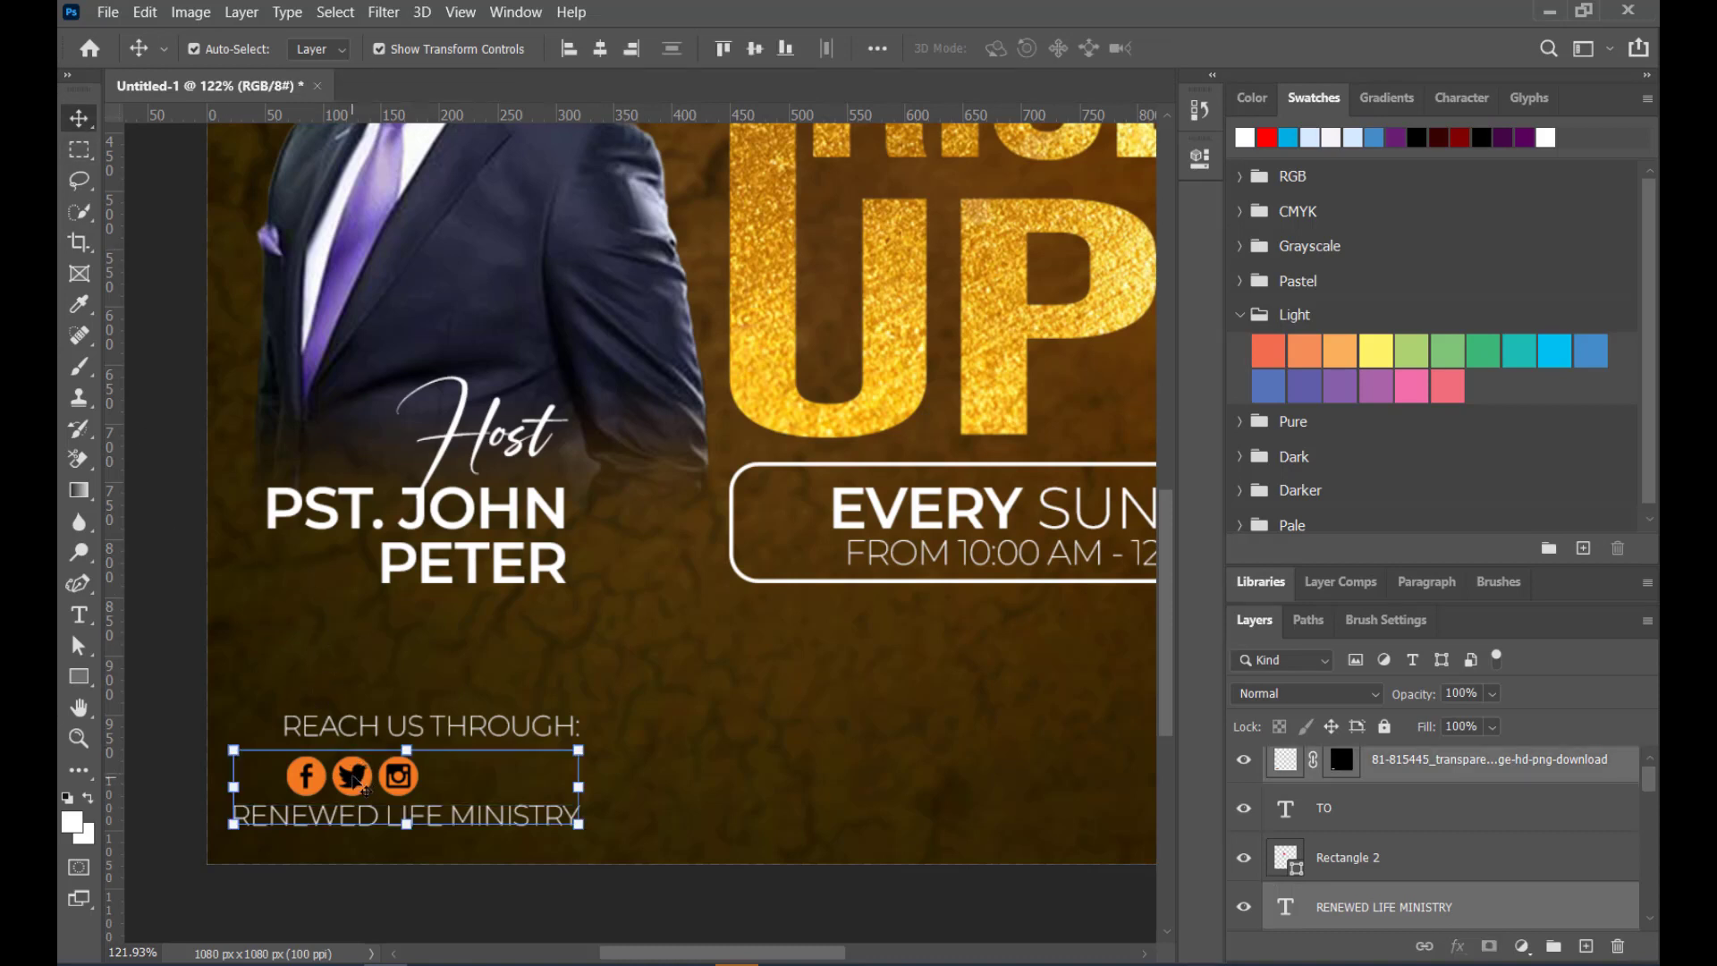
pyautogui.keyDown('shift'); pyautogui.click(336, 726); pyautogui.keyUp('shift')
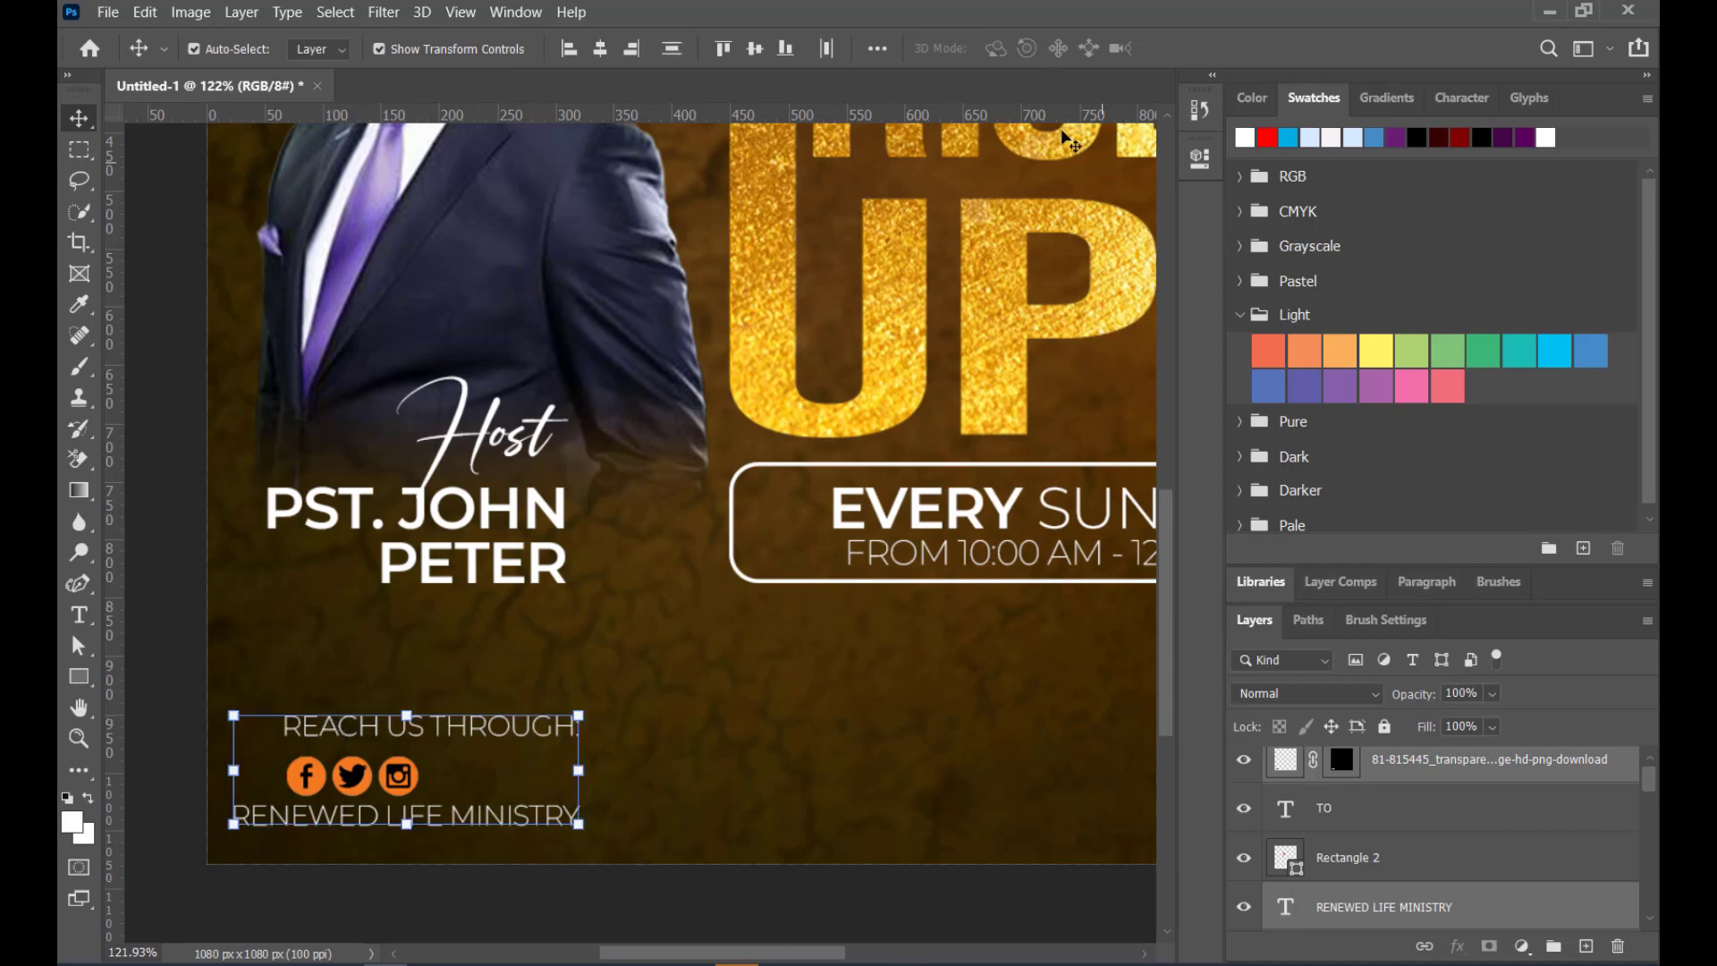
pyautogui.click(569, 52)
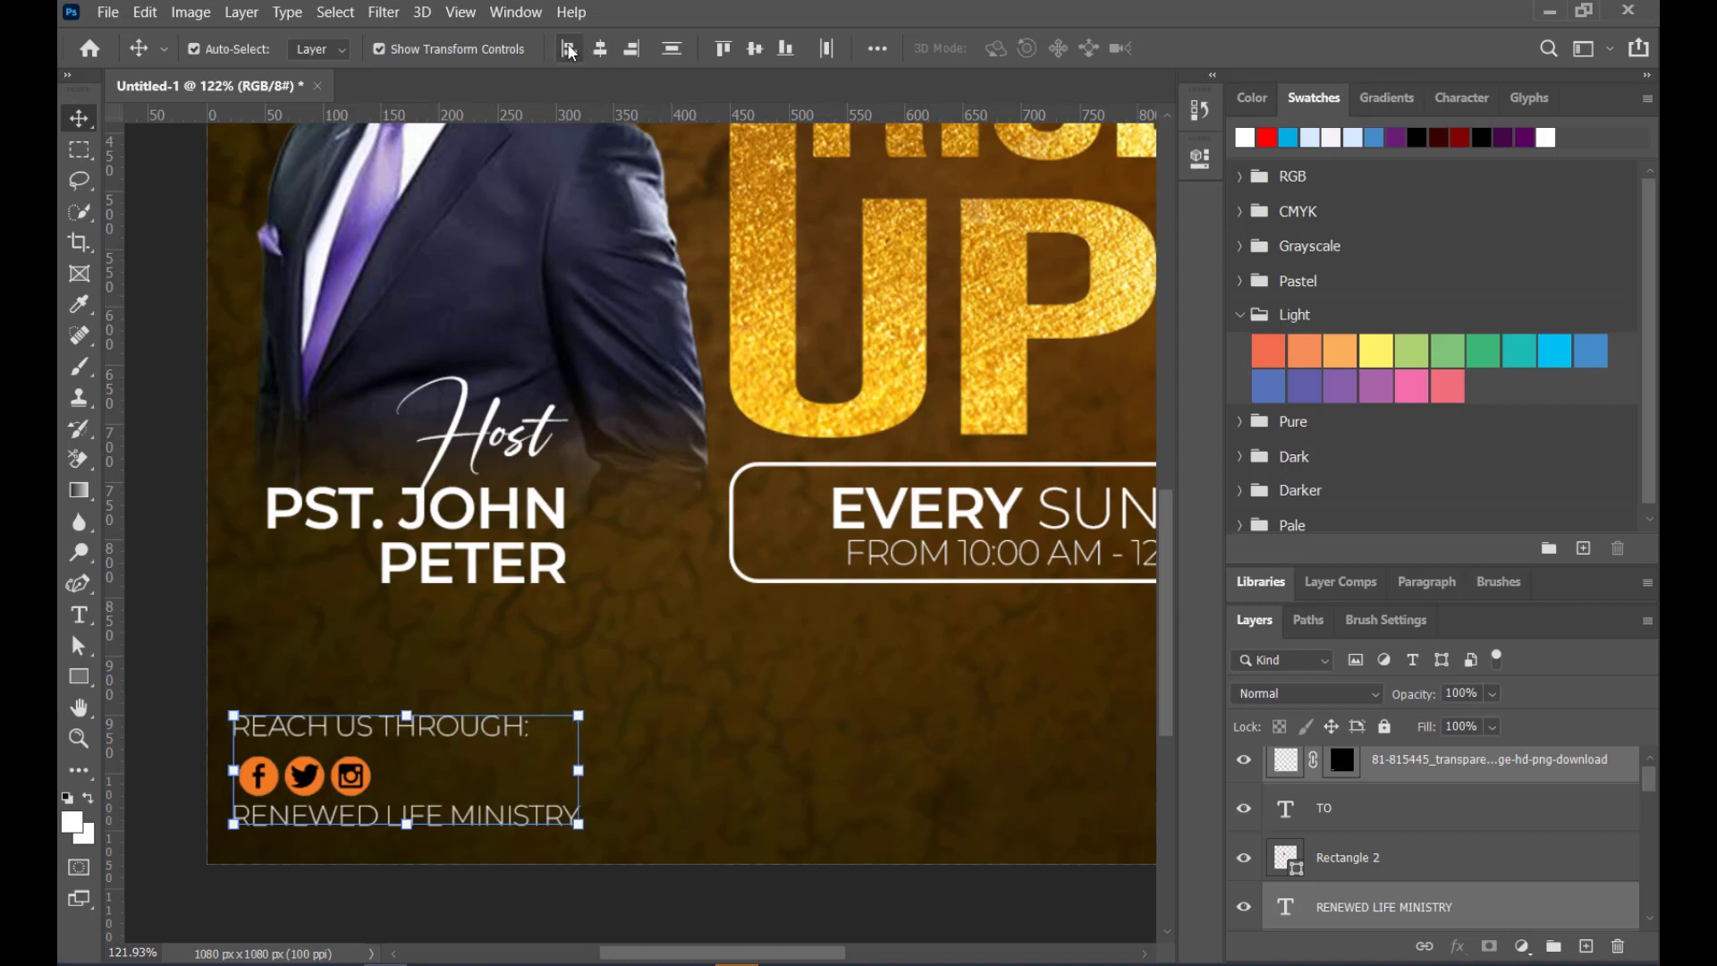
pyautogui.moveTo(305, 783); pyautogui.dragTo(334, 792)
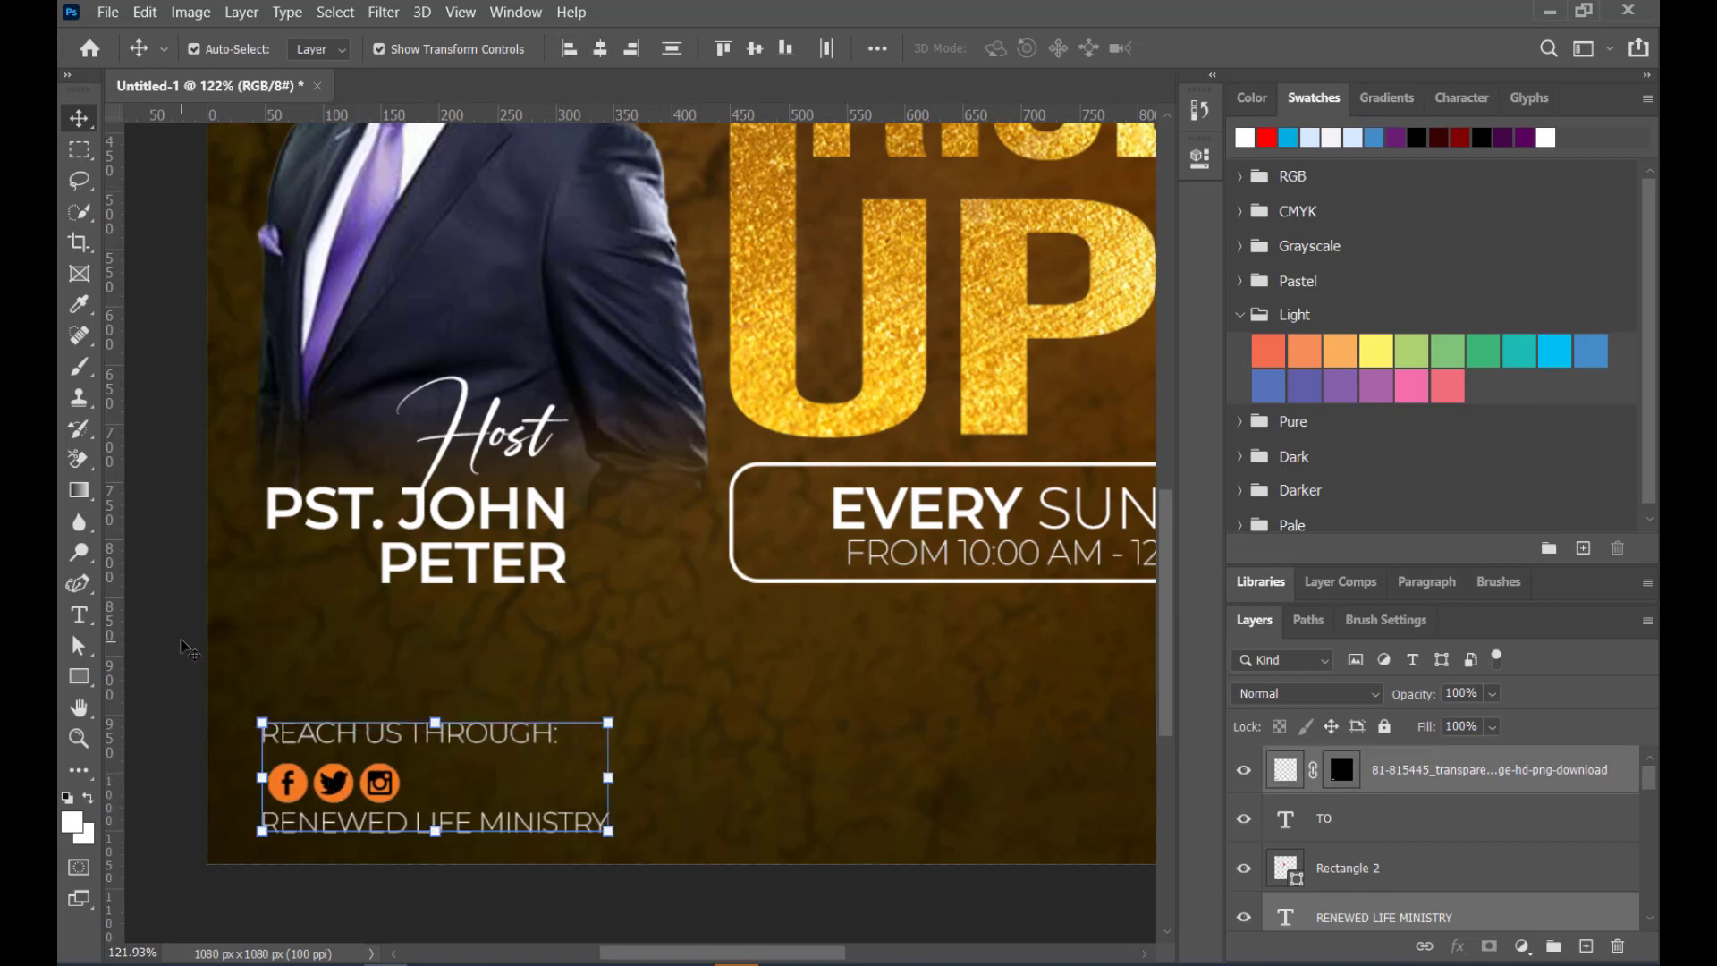
pyautogui.click(182, 642)
# Nudge the social media icons slightly up and left to line up with the text's left edge, midway between the two lines
pyautogui.click(343, 796)
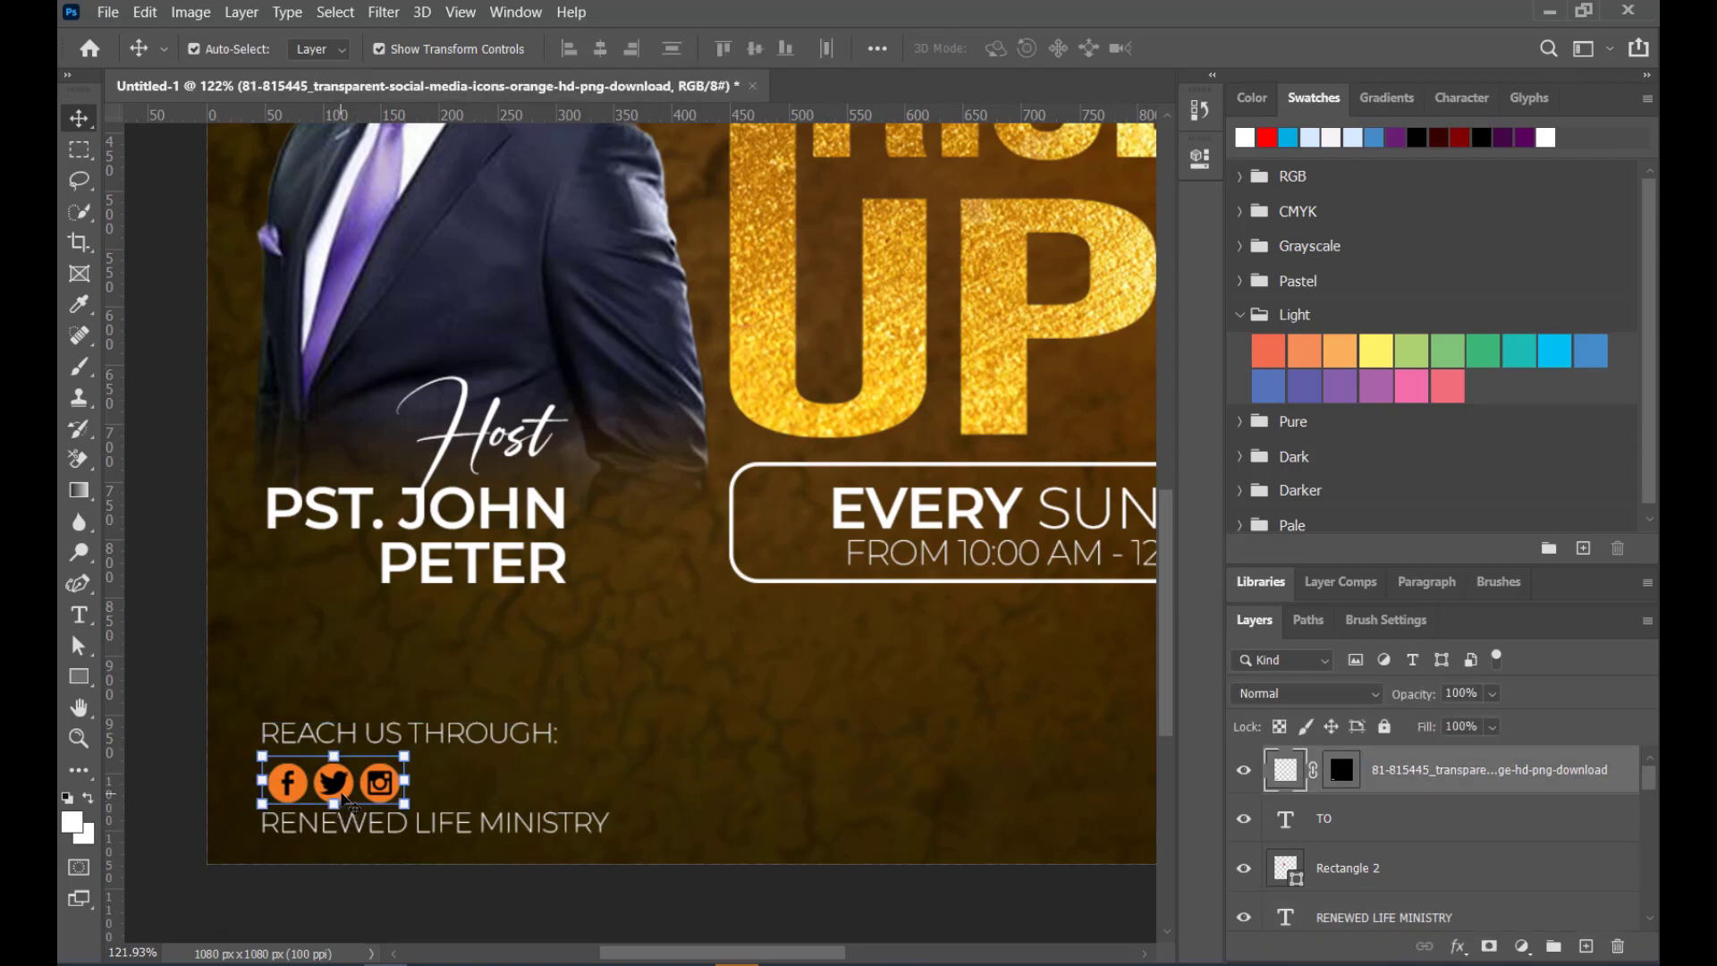
pyautogui.press('Up')
pyautogui.press('Up')
pyautogui.press('Up')
pyautogui.press('Left')
pyautogui.press('Left')
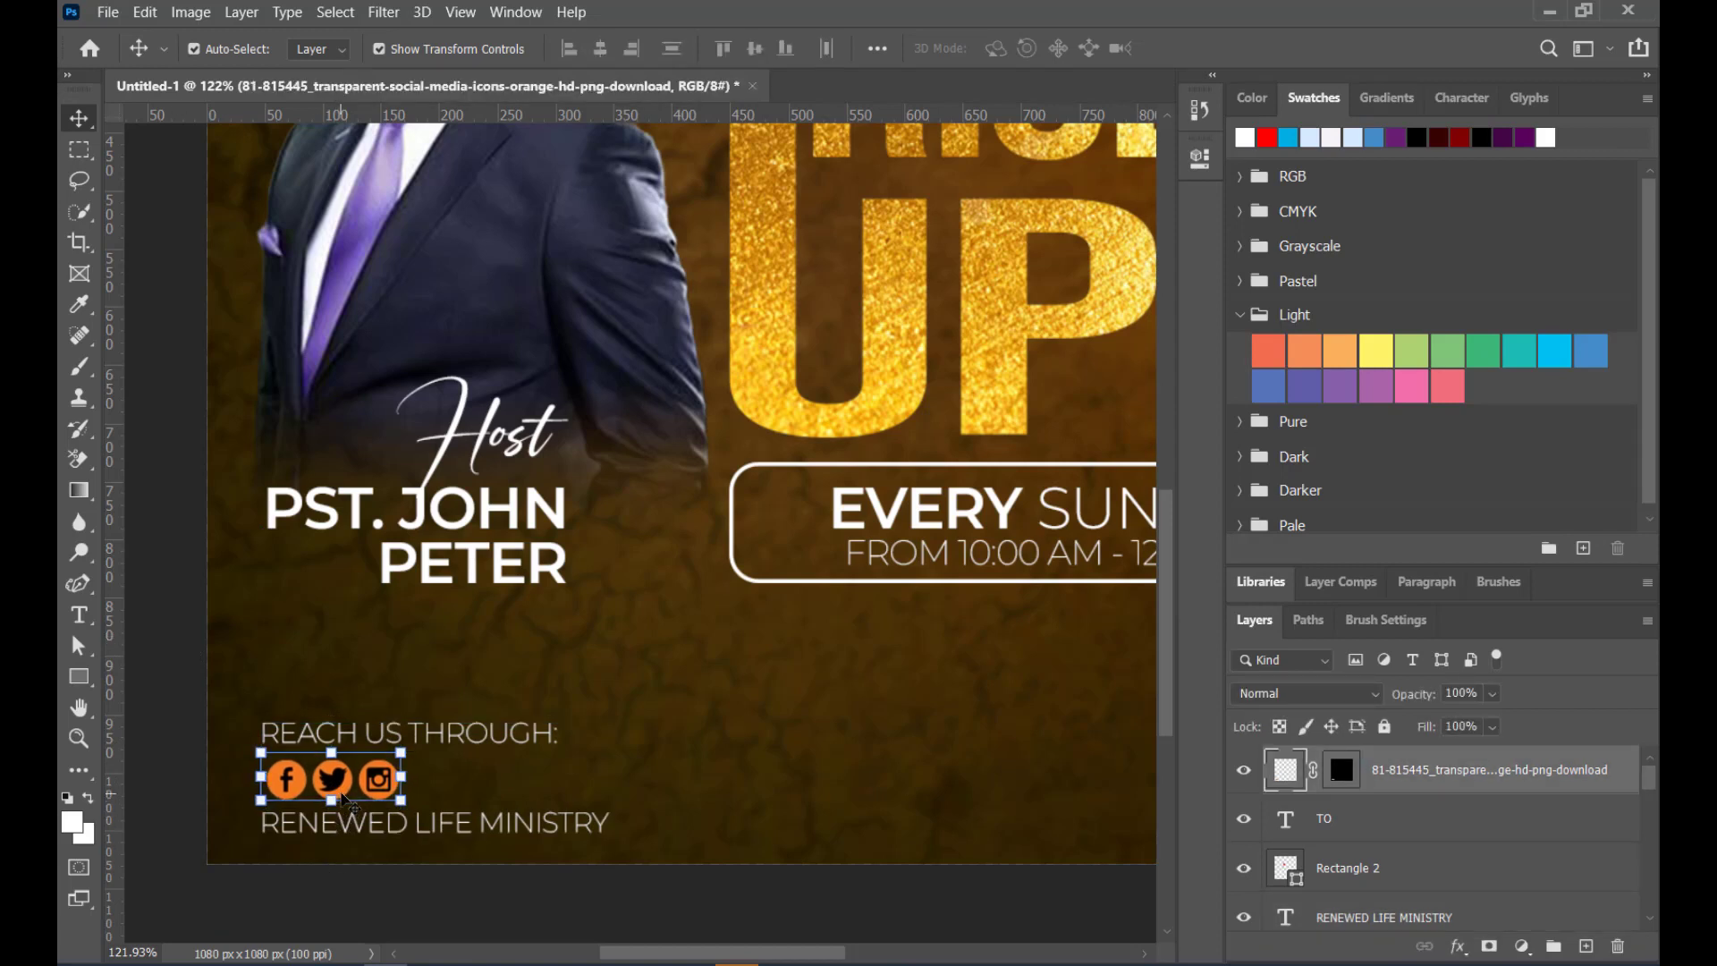
pyautogui.click(167, 668)
pyautogui.click(310, 796)
pyautogui.press('Left')
pyautogui.press('Left')
pyautogui.press('Left')
pyautogui.press('Left')
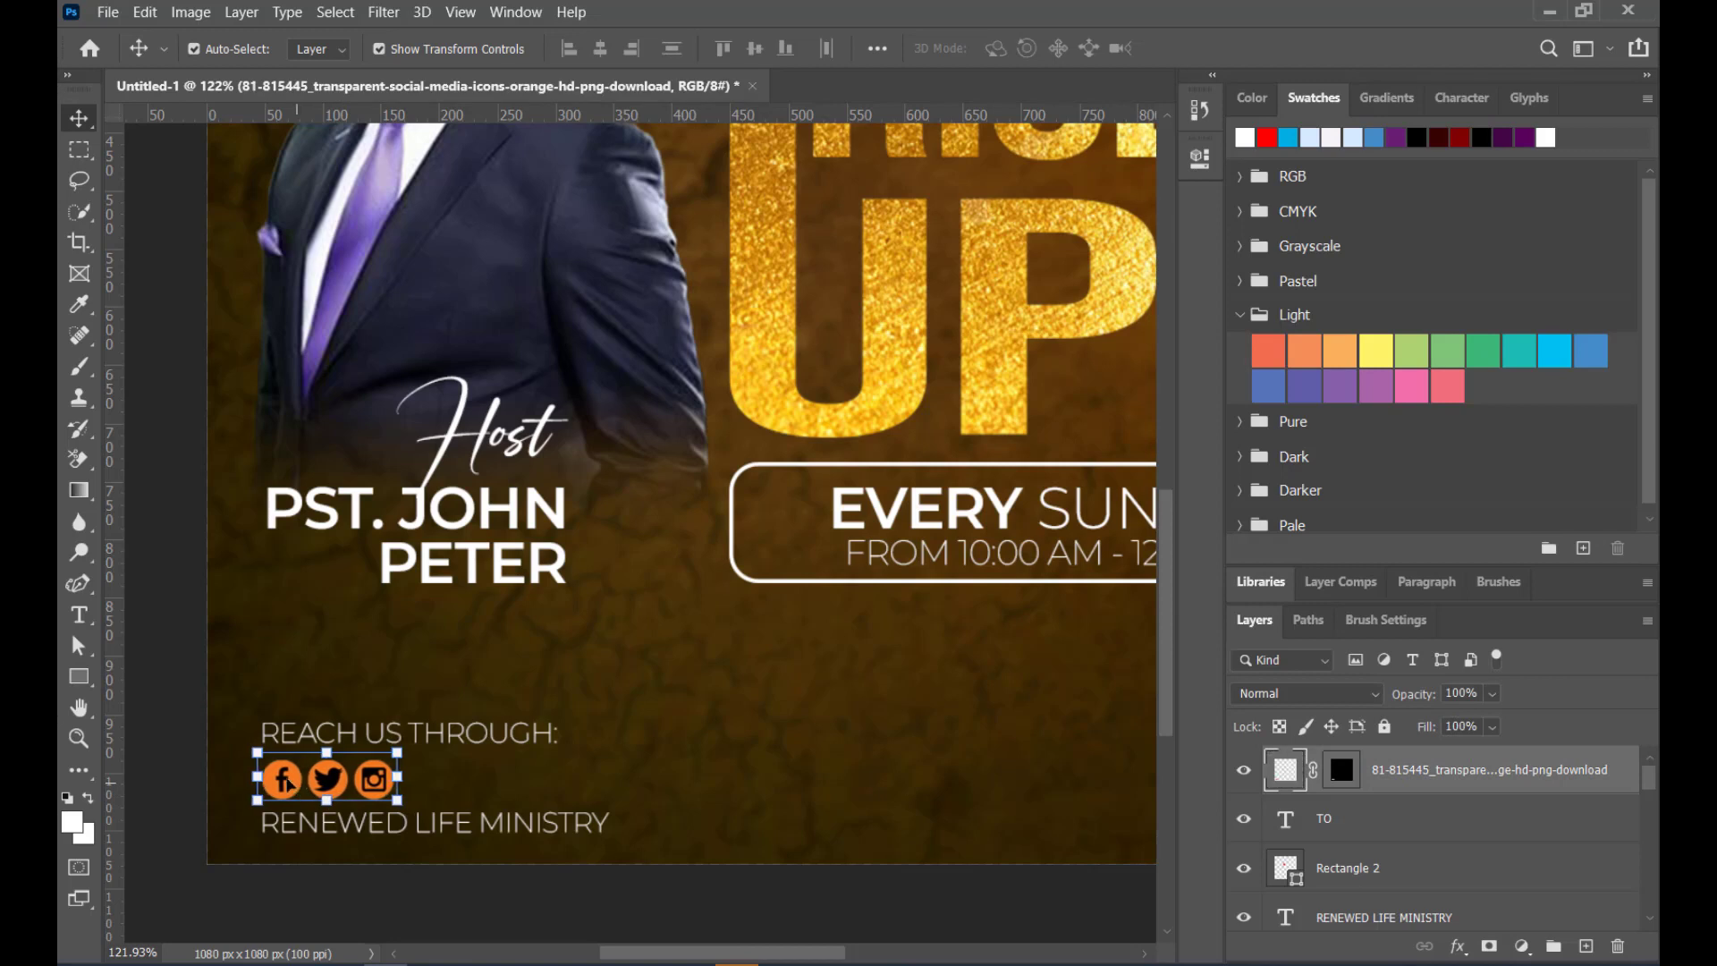
pyautogui.click(199, 722)
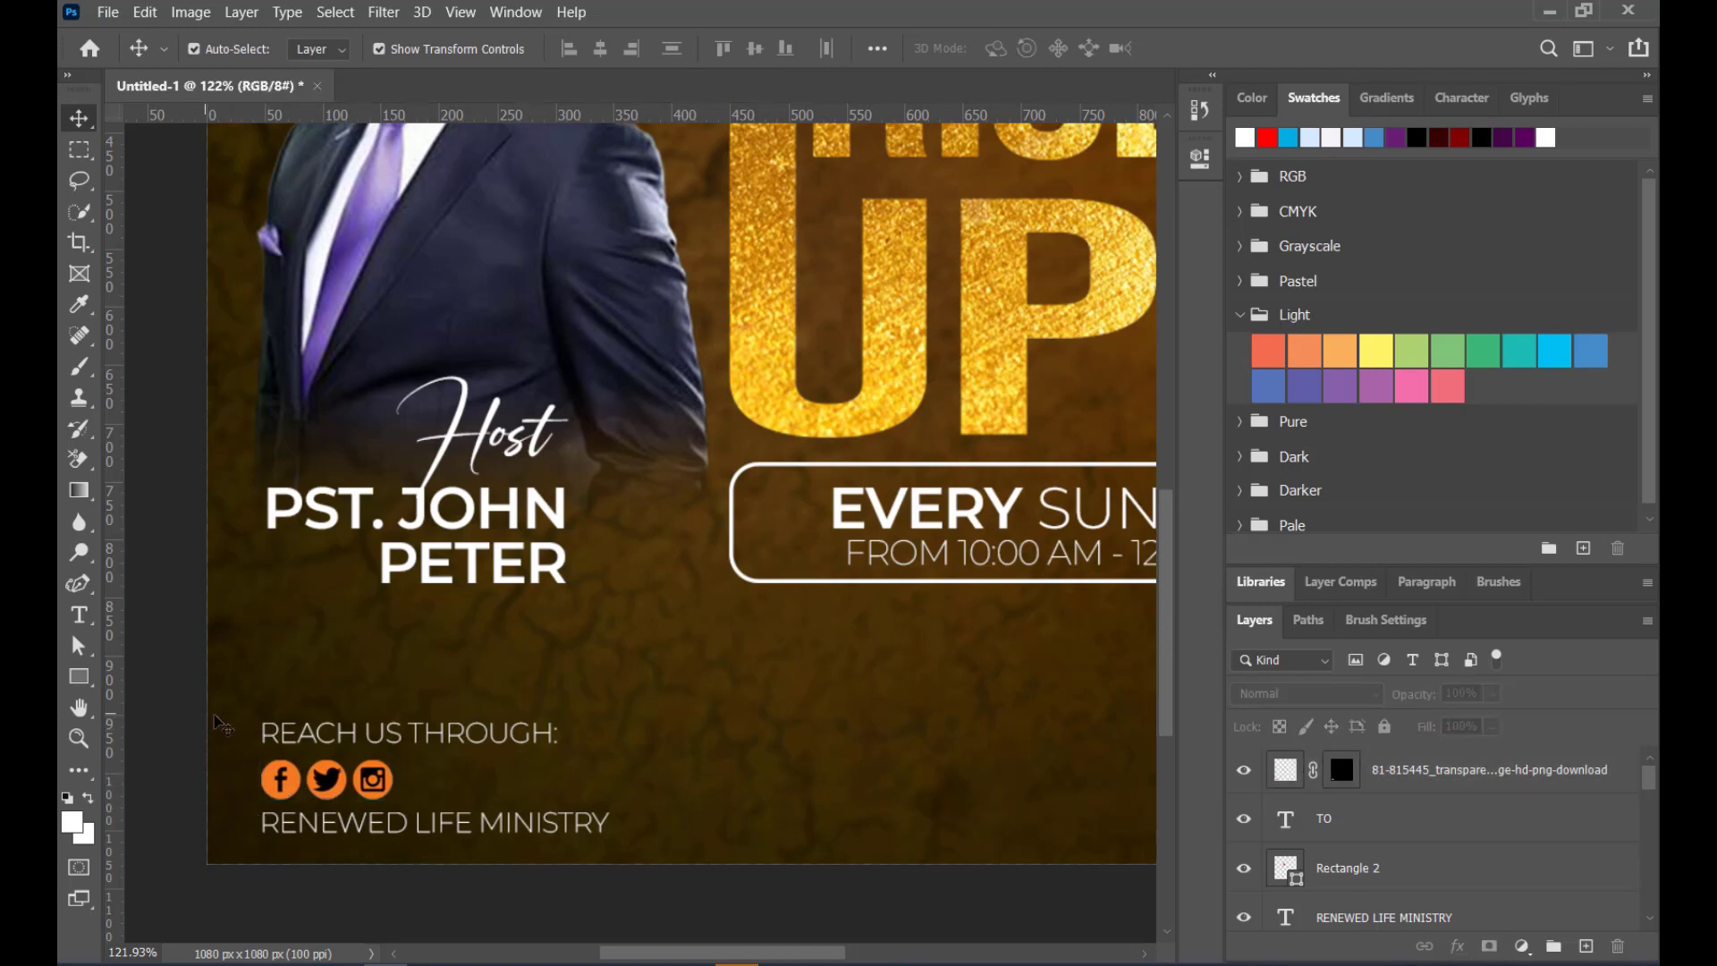
pyautogui.click(344, 794)
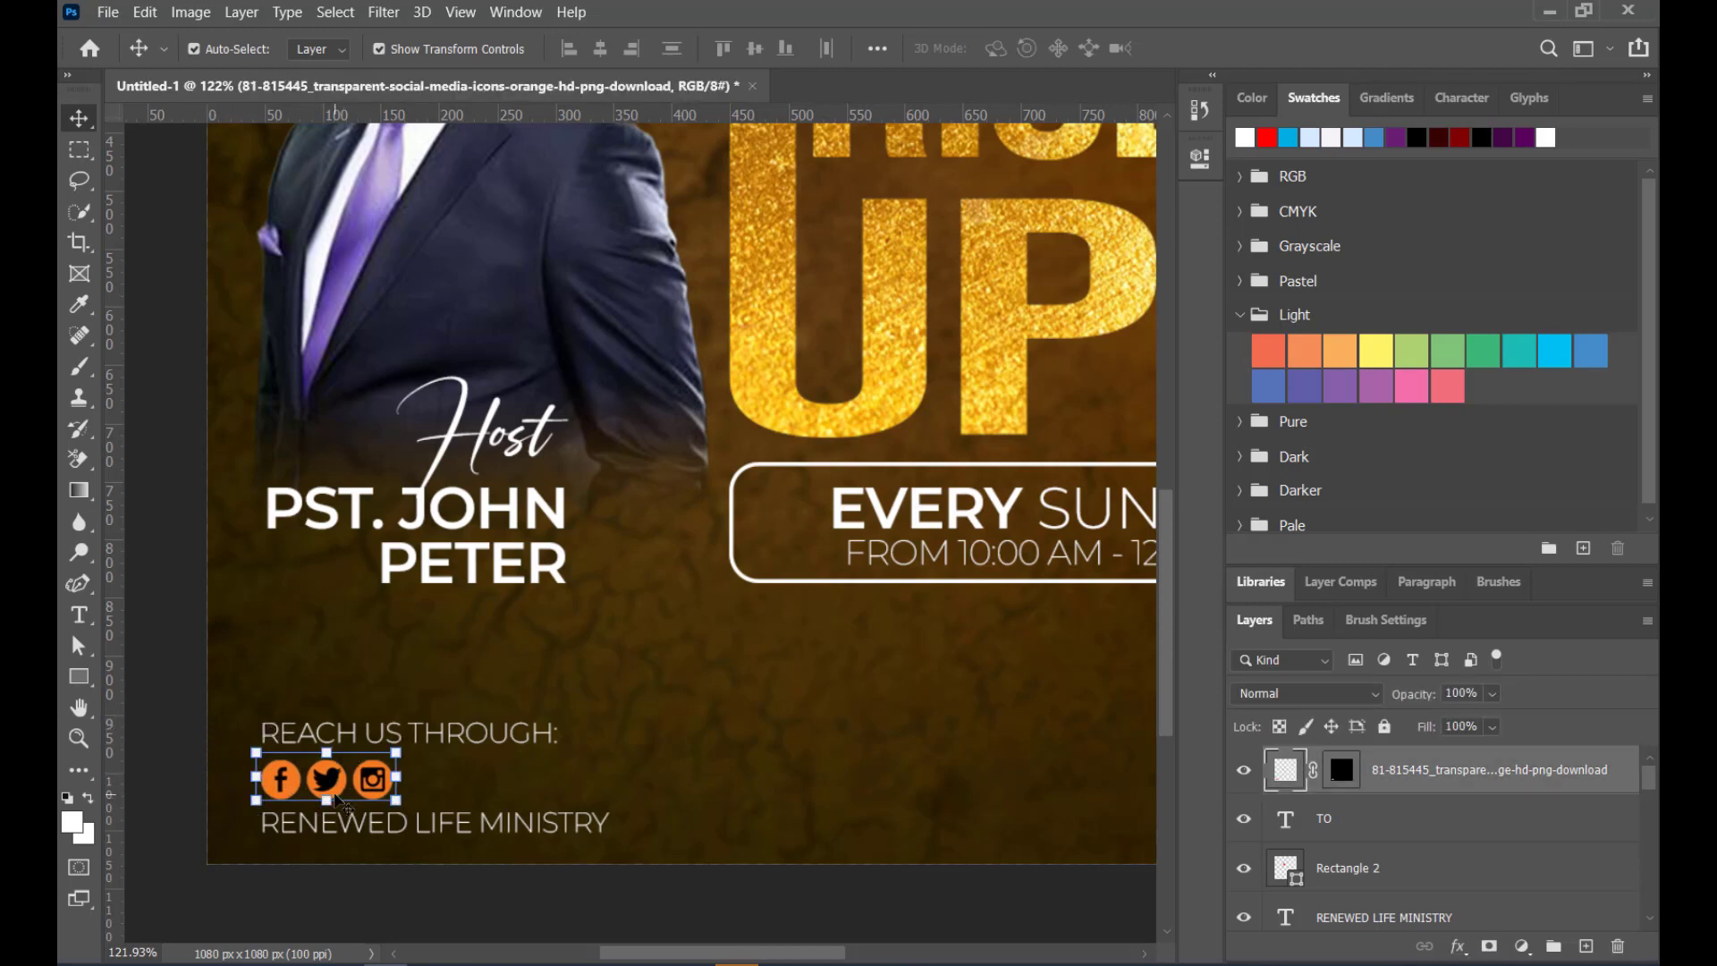
pyautogui.press('Up')
pyautogui.press('Up')
pyautogui.click(234, 767)
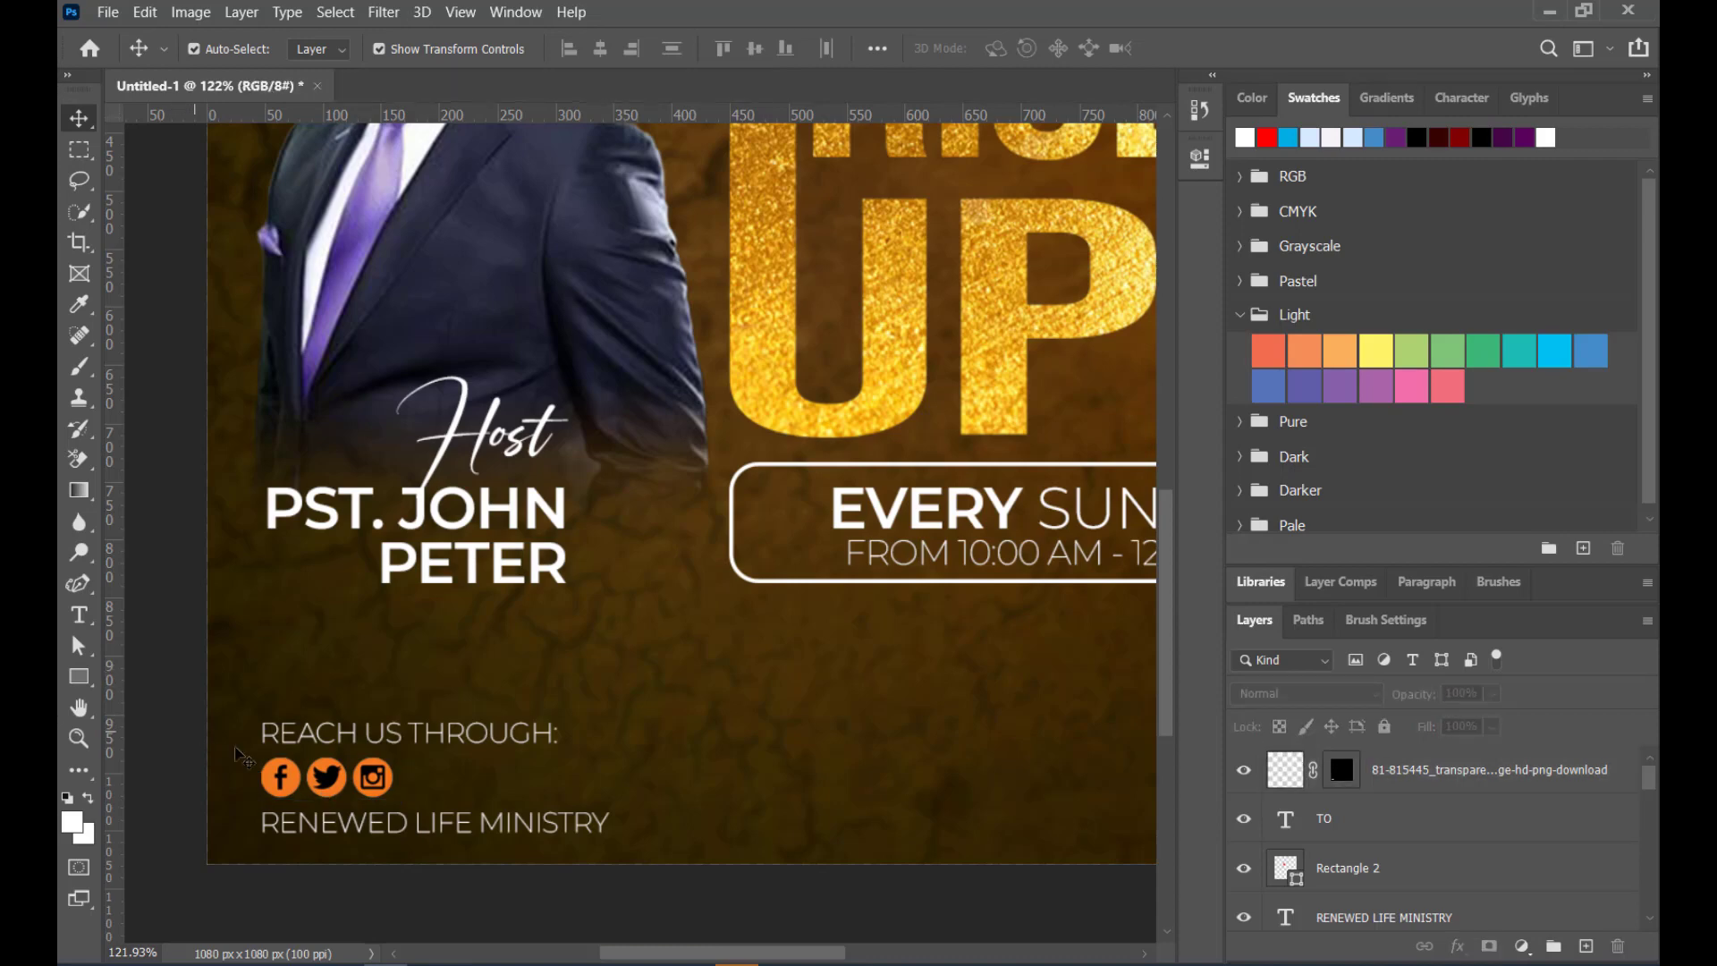
# Duplicate the lower RENEWED LIFE MINISTRY text across to the right, beneath the EVERY SUNDAY box
pyautogui.scroll(-1, 400, 739)
pyautogui.scroll(-4, 477, 709)
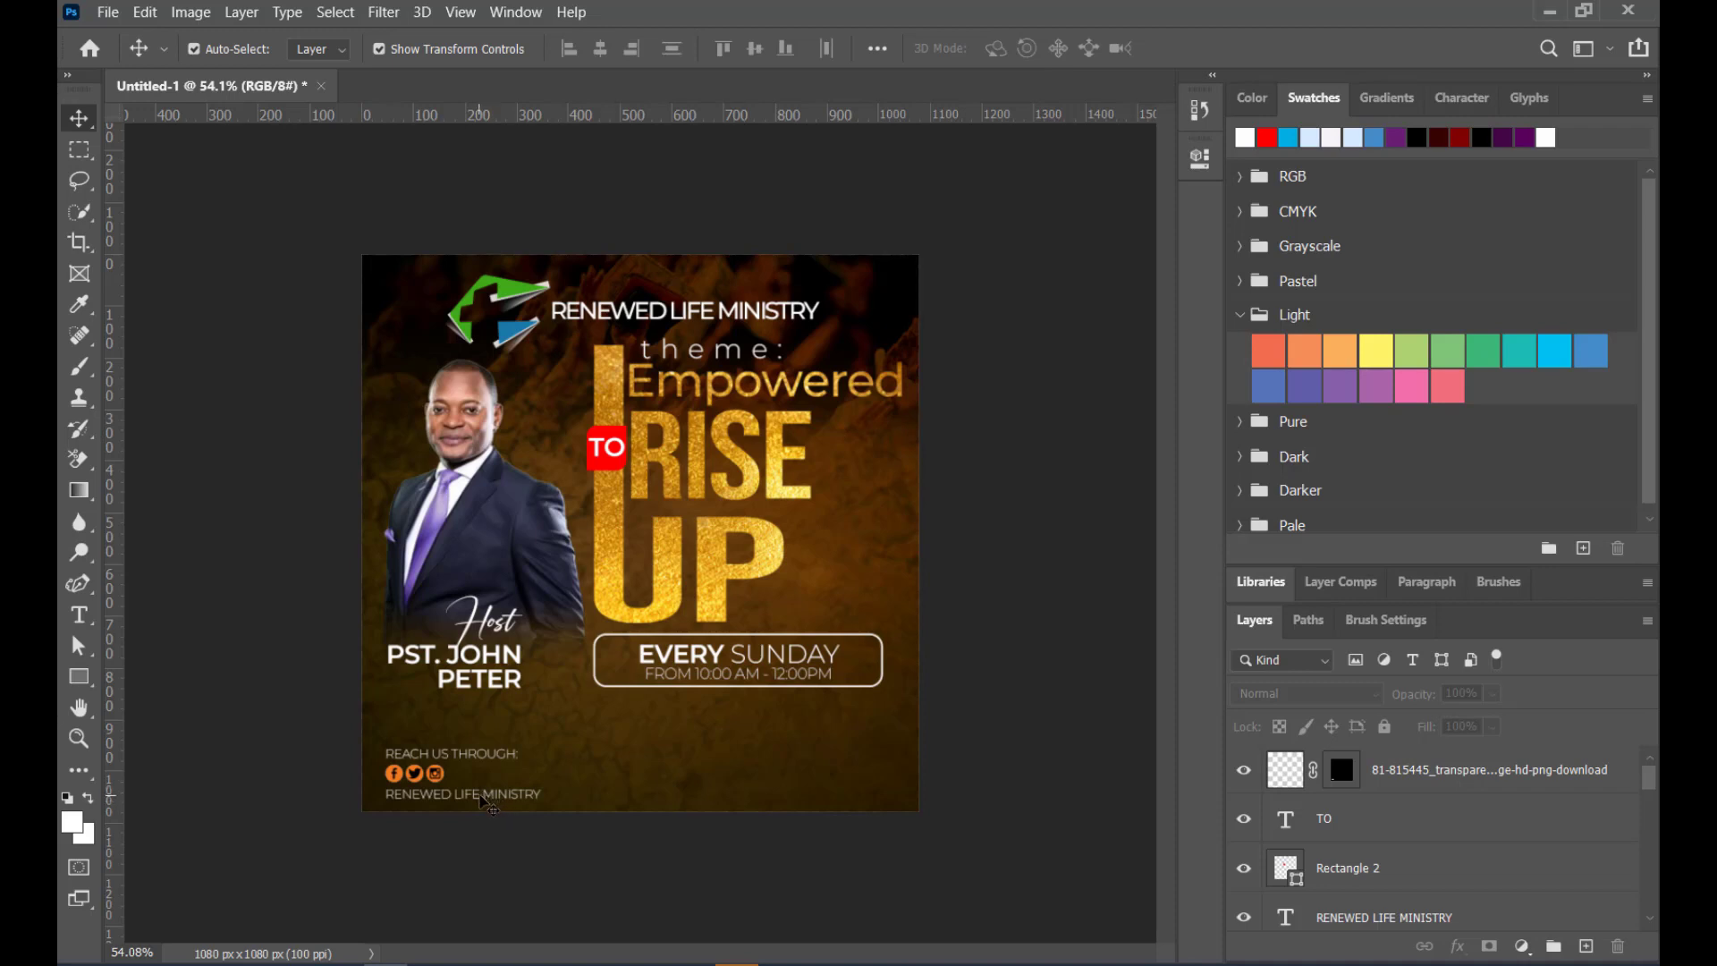
pyautogui.moveTo(483, 798); pyautogui.dragTo(784, 799)
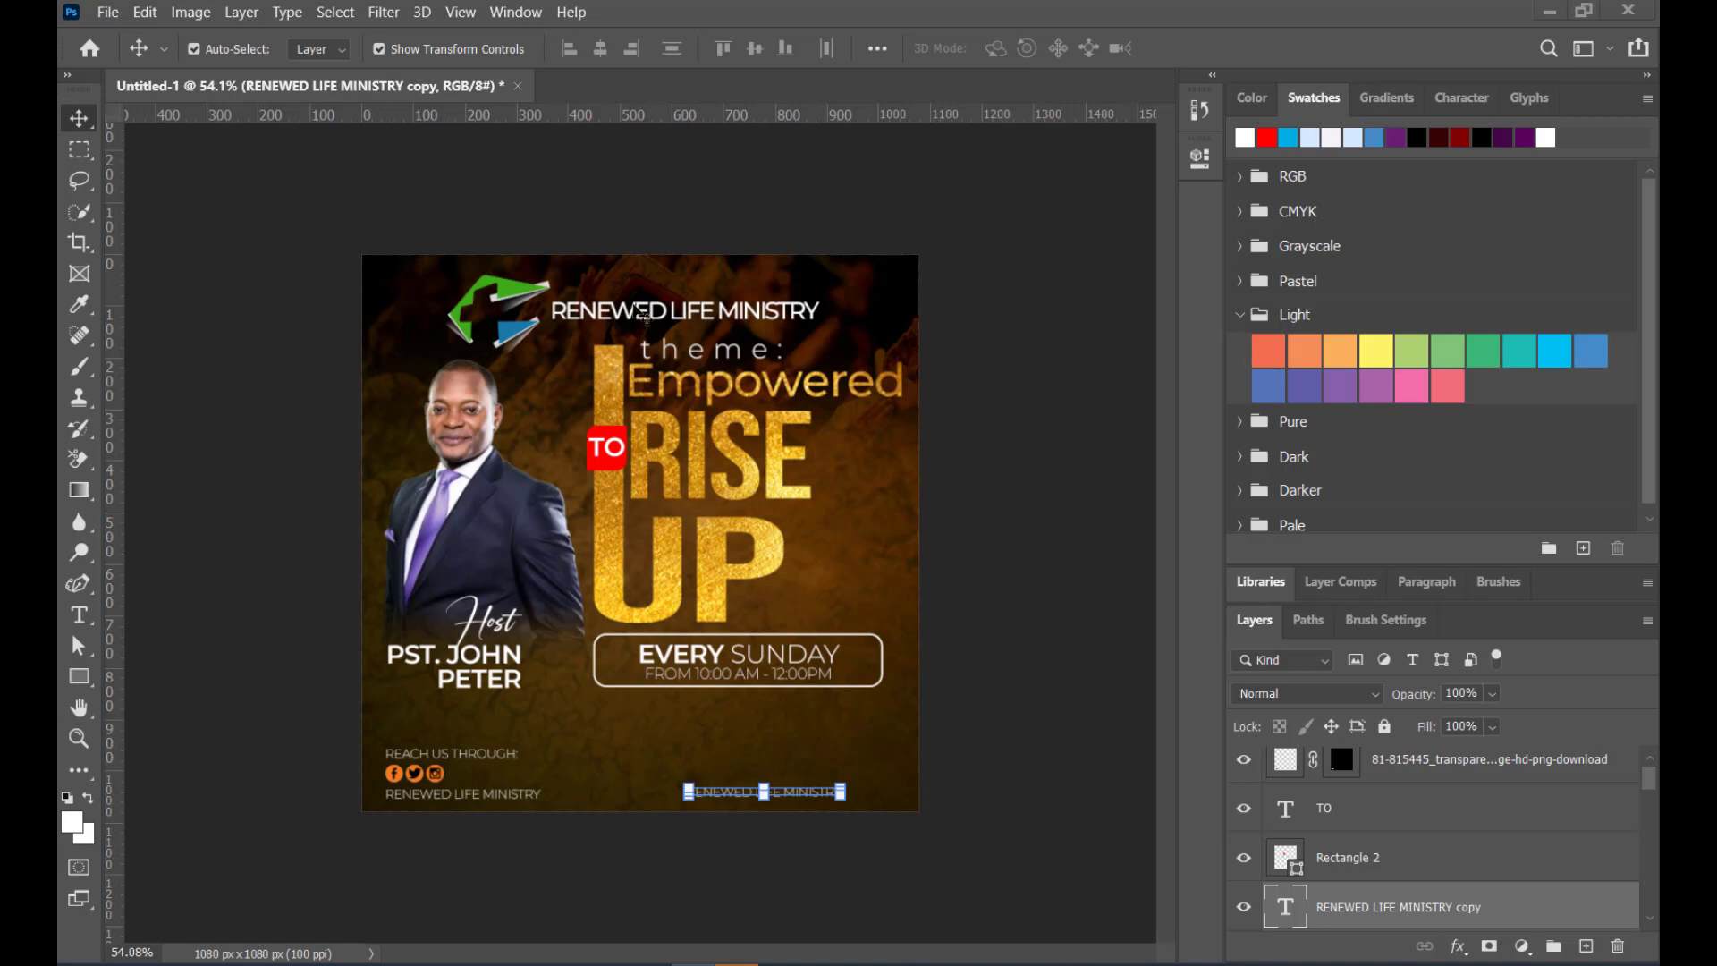
# Place the 619 location pin image as an embedded object beside the duplicated RENEWED LIFE MINISTRY text, scaled to about 359%
pyautogui.click(107, 11)
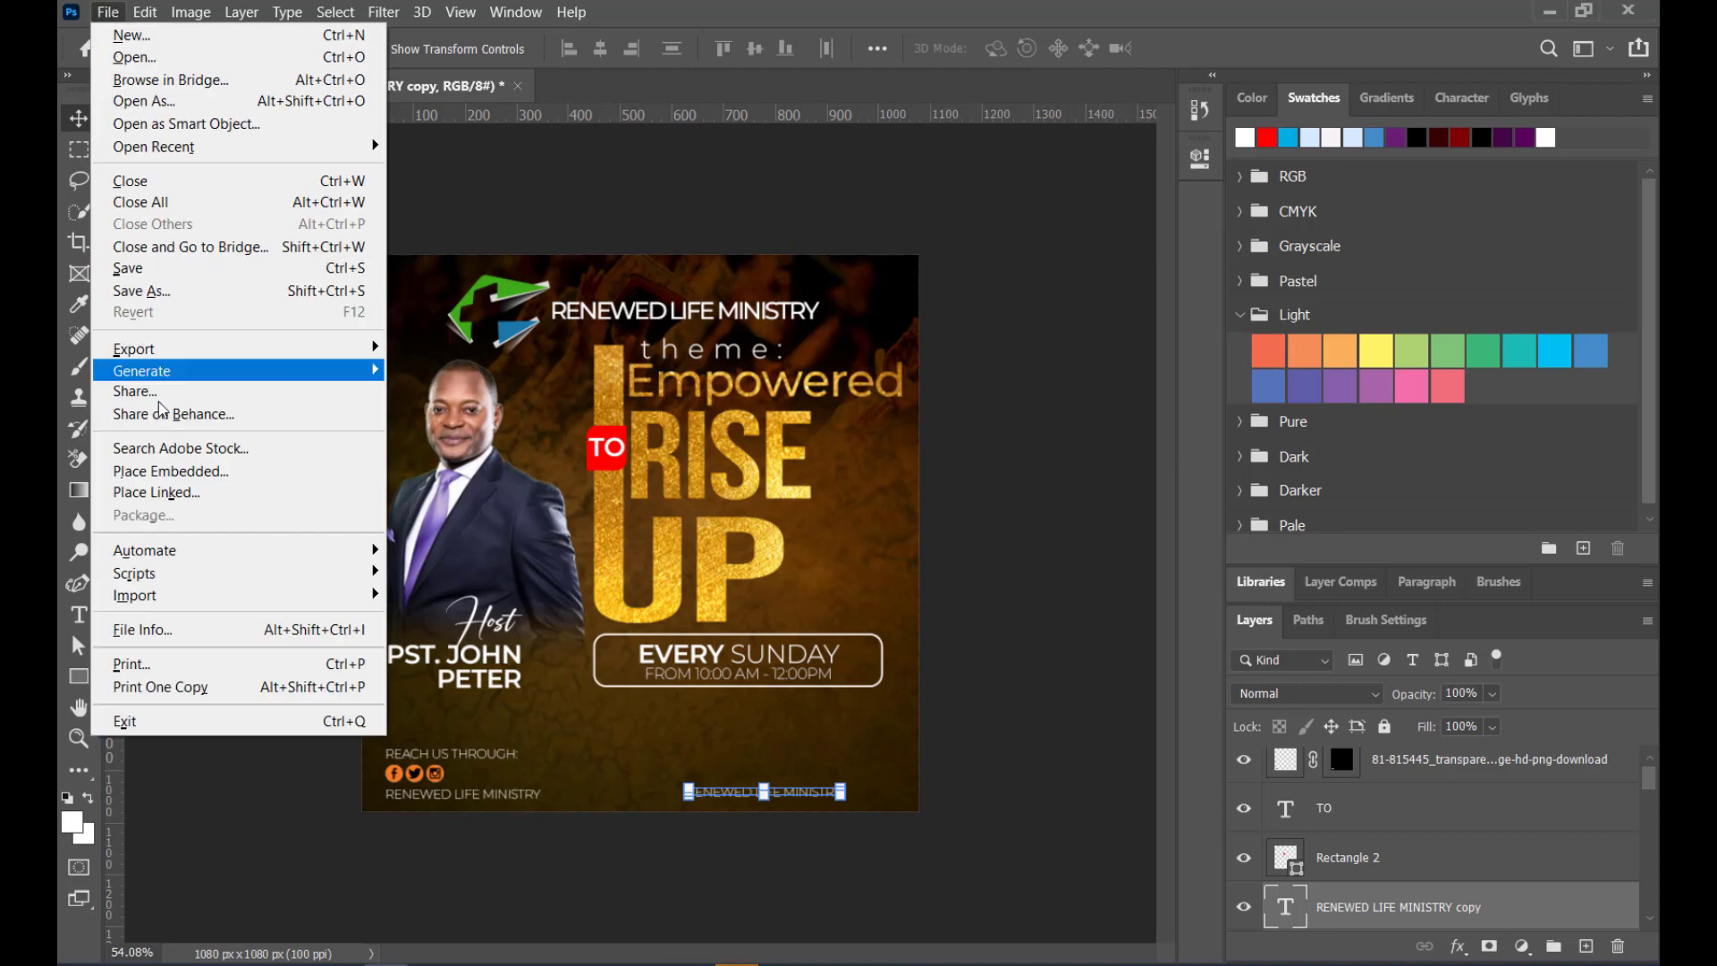
pyautogui.click(180, 470)
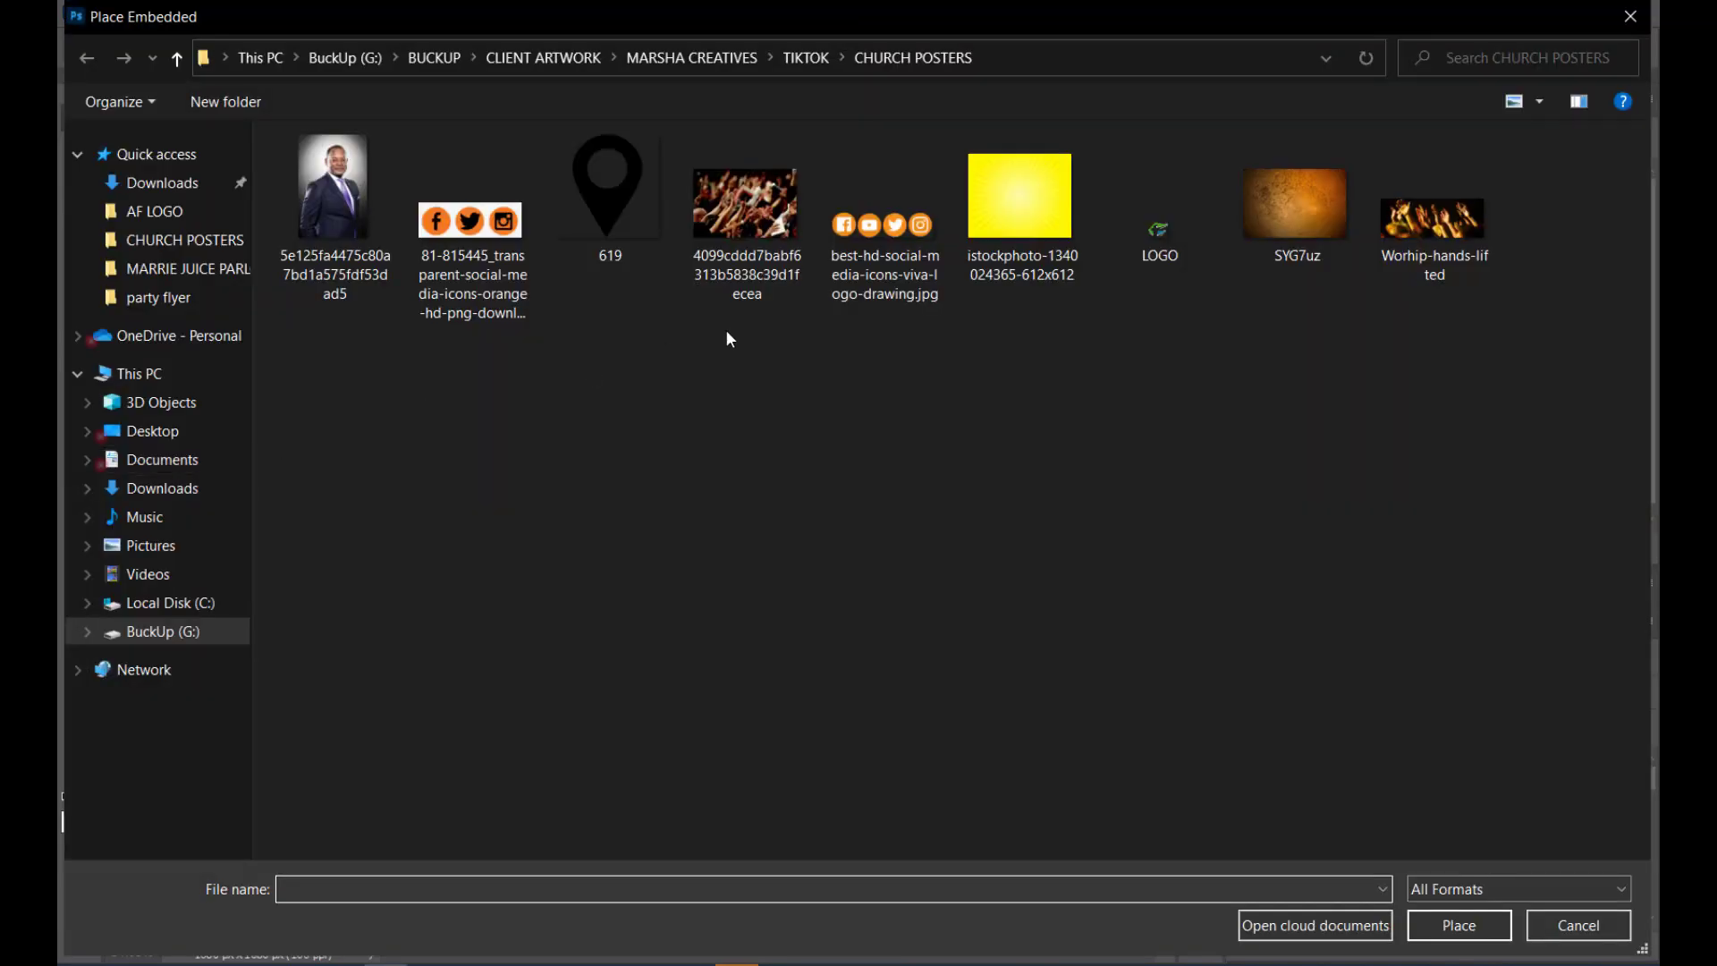
pyautogui.click(601, 228)
pyautogui.doubleClick(601, 229)
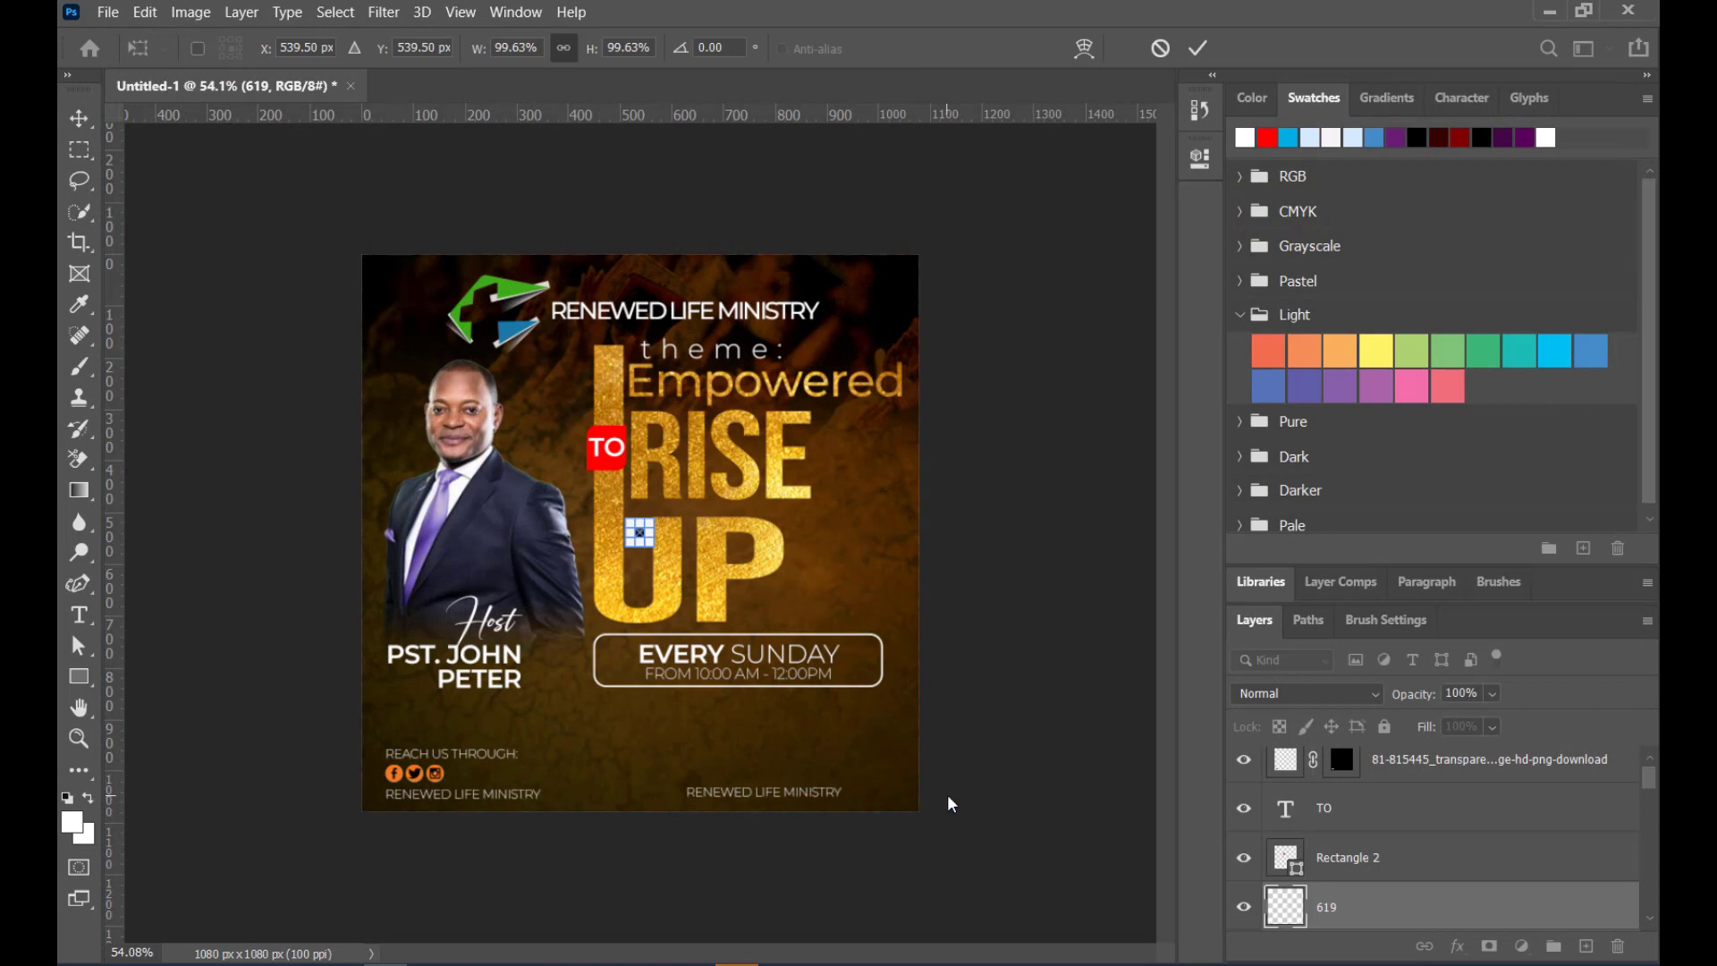
pyautogui.moveTo(646, 544); pyautogui.dragTo(663, 809)
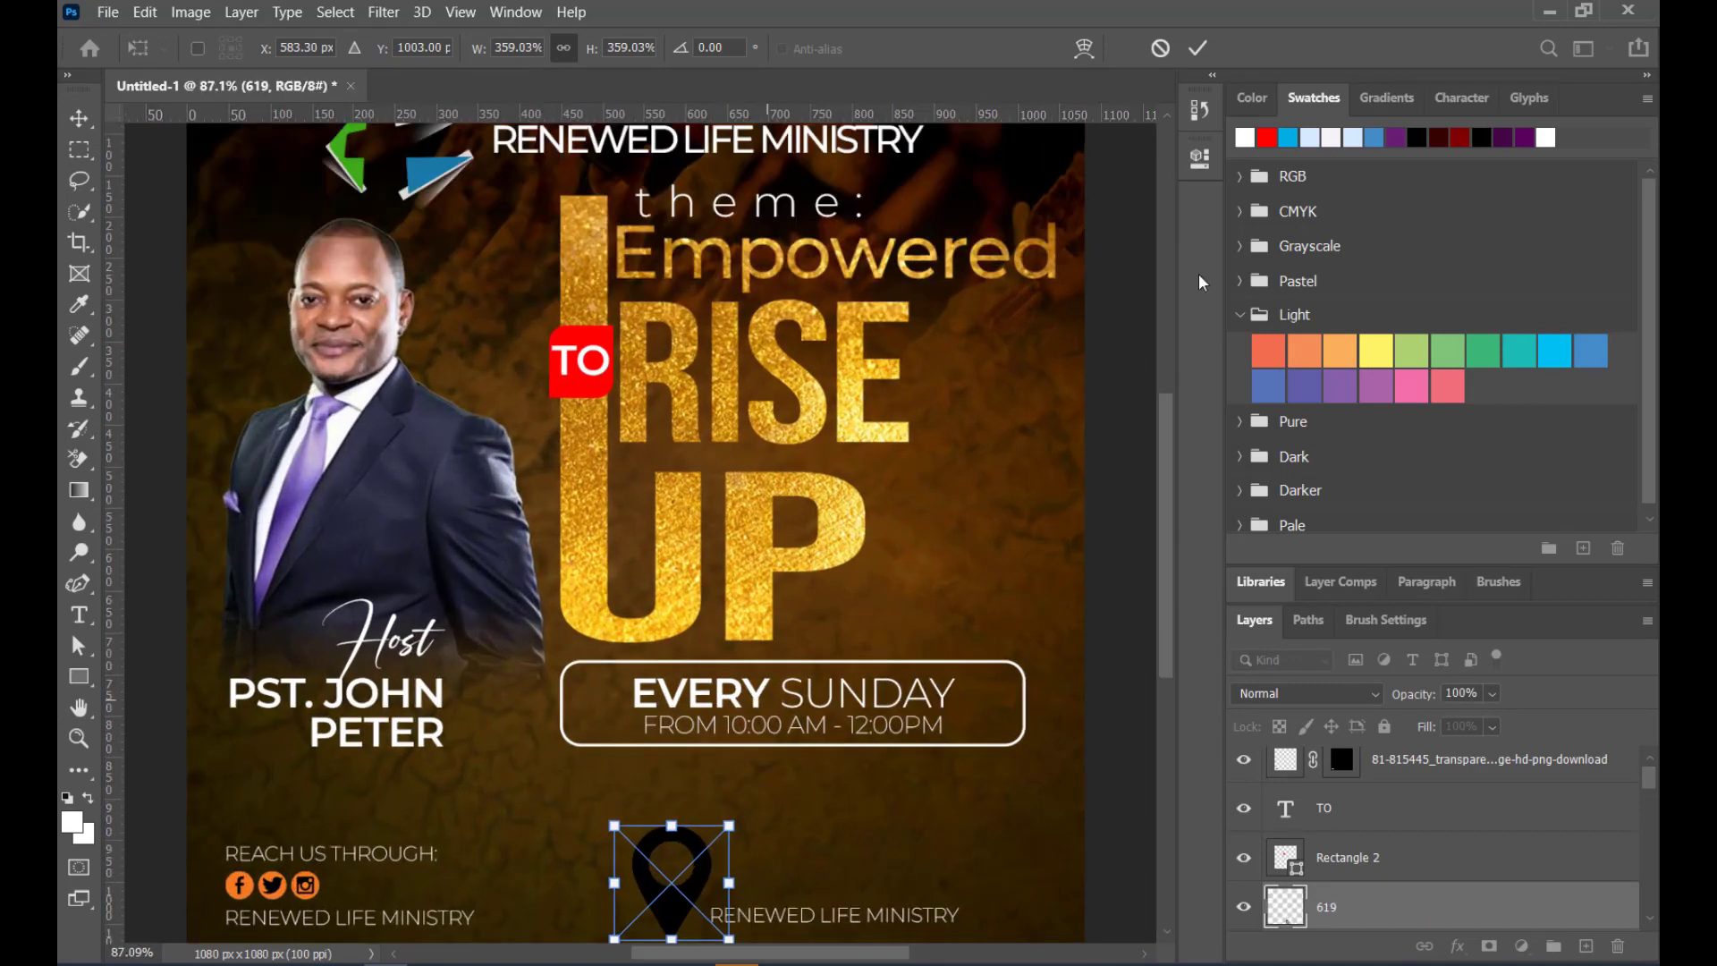
# Scale the location pin down to about 130% and position it between the two lower RENEWED LIFE MINISTRY texts
pyautogui.moveTo(1172, 454); pyautogui.dragTo(1166, 491)
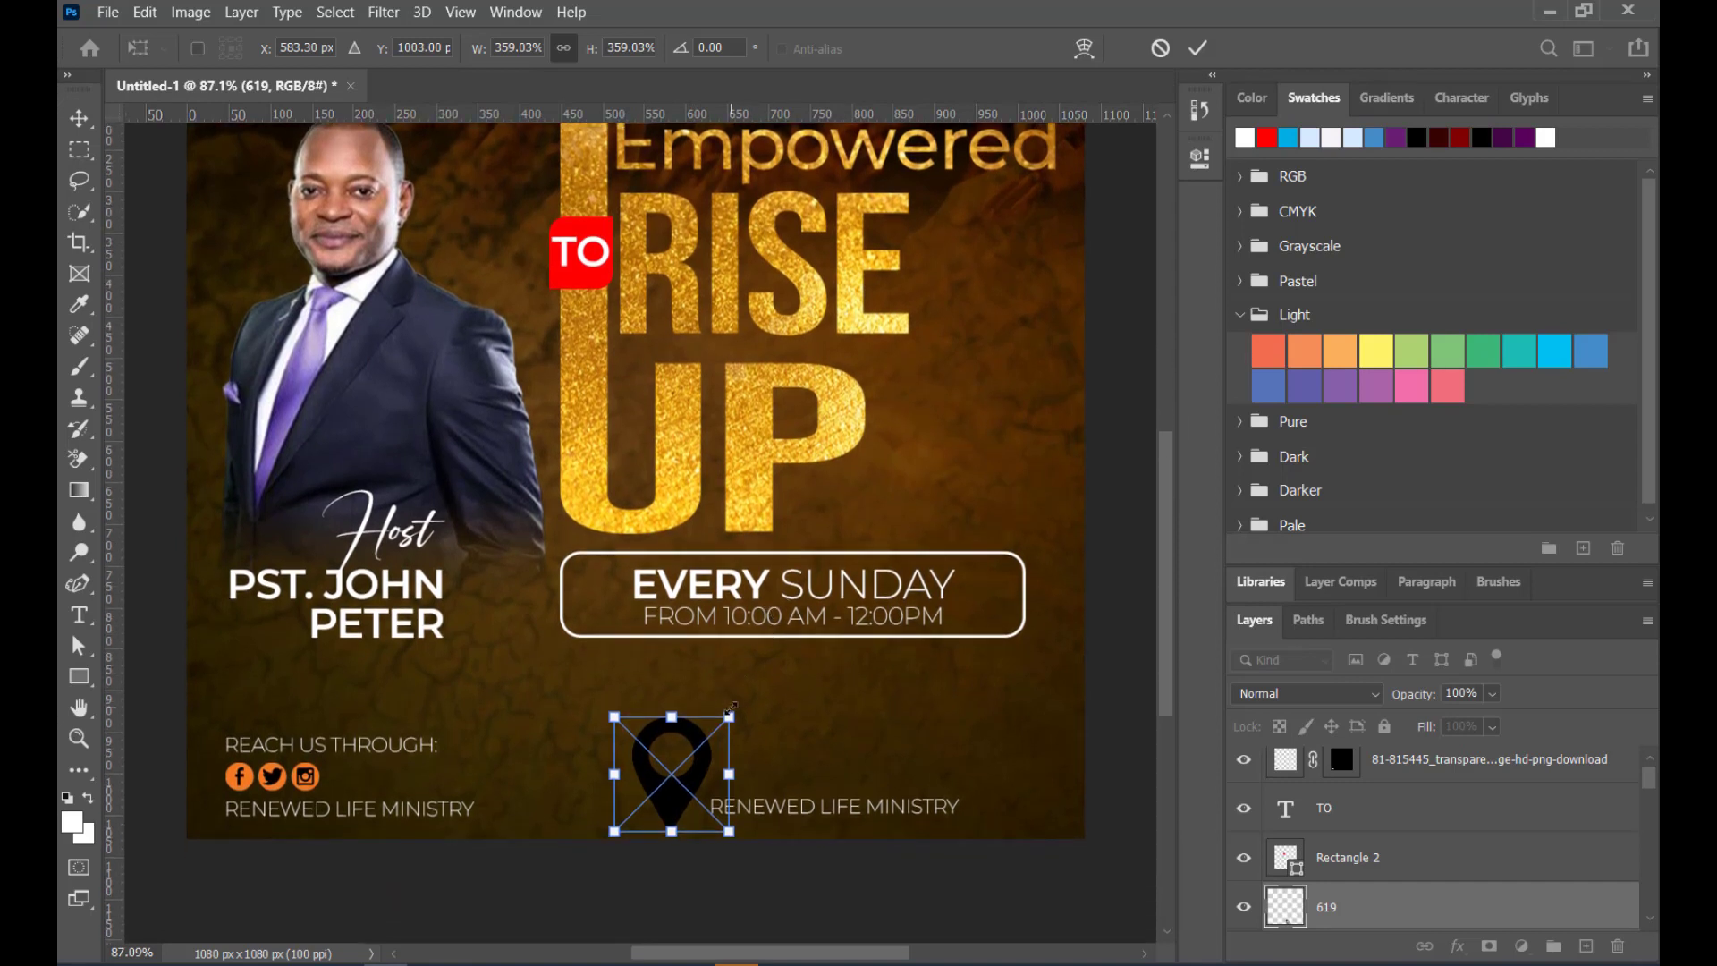
pyautogui.moveTo(731, 707); pyautogui.dragTo(659, 789)
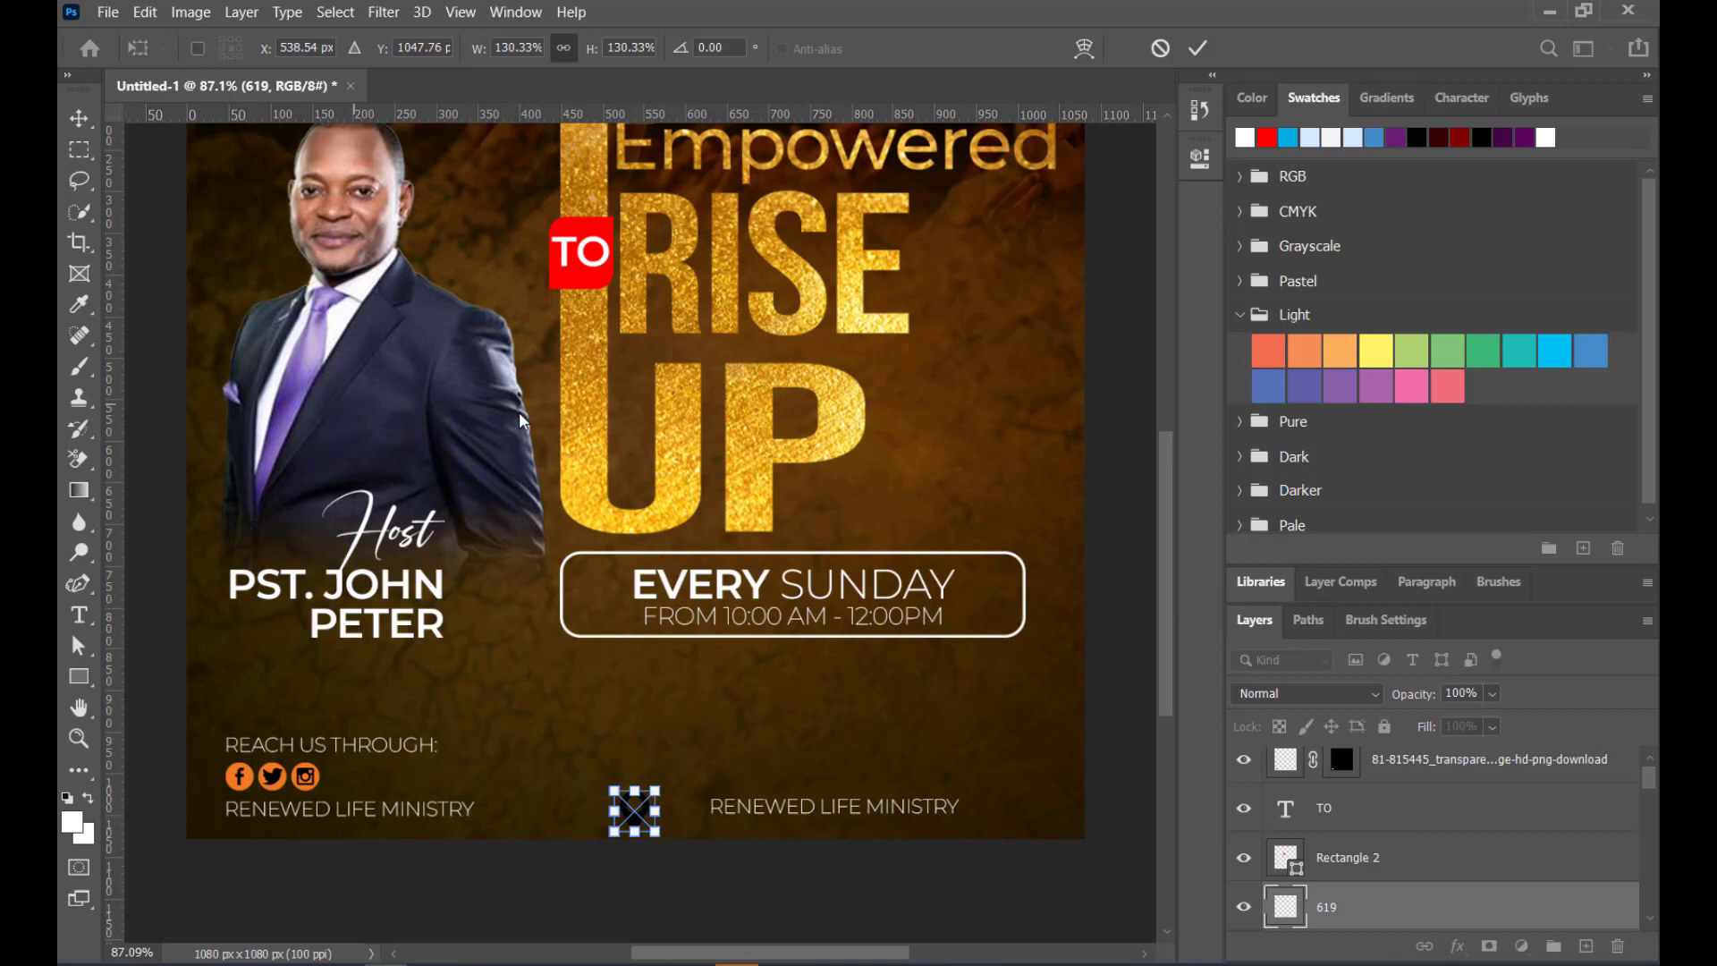
pyautogui.moveTo(631, 815); pyautogui.dragTo(580, 808)
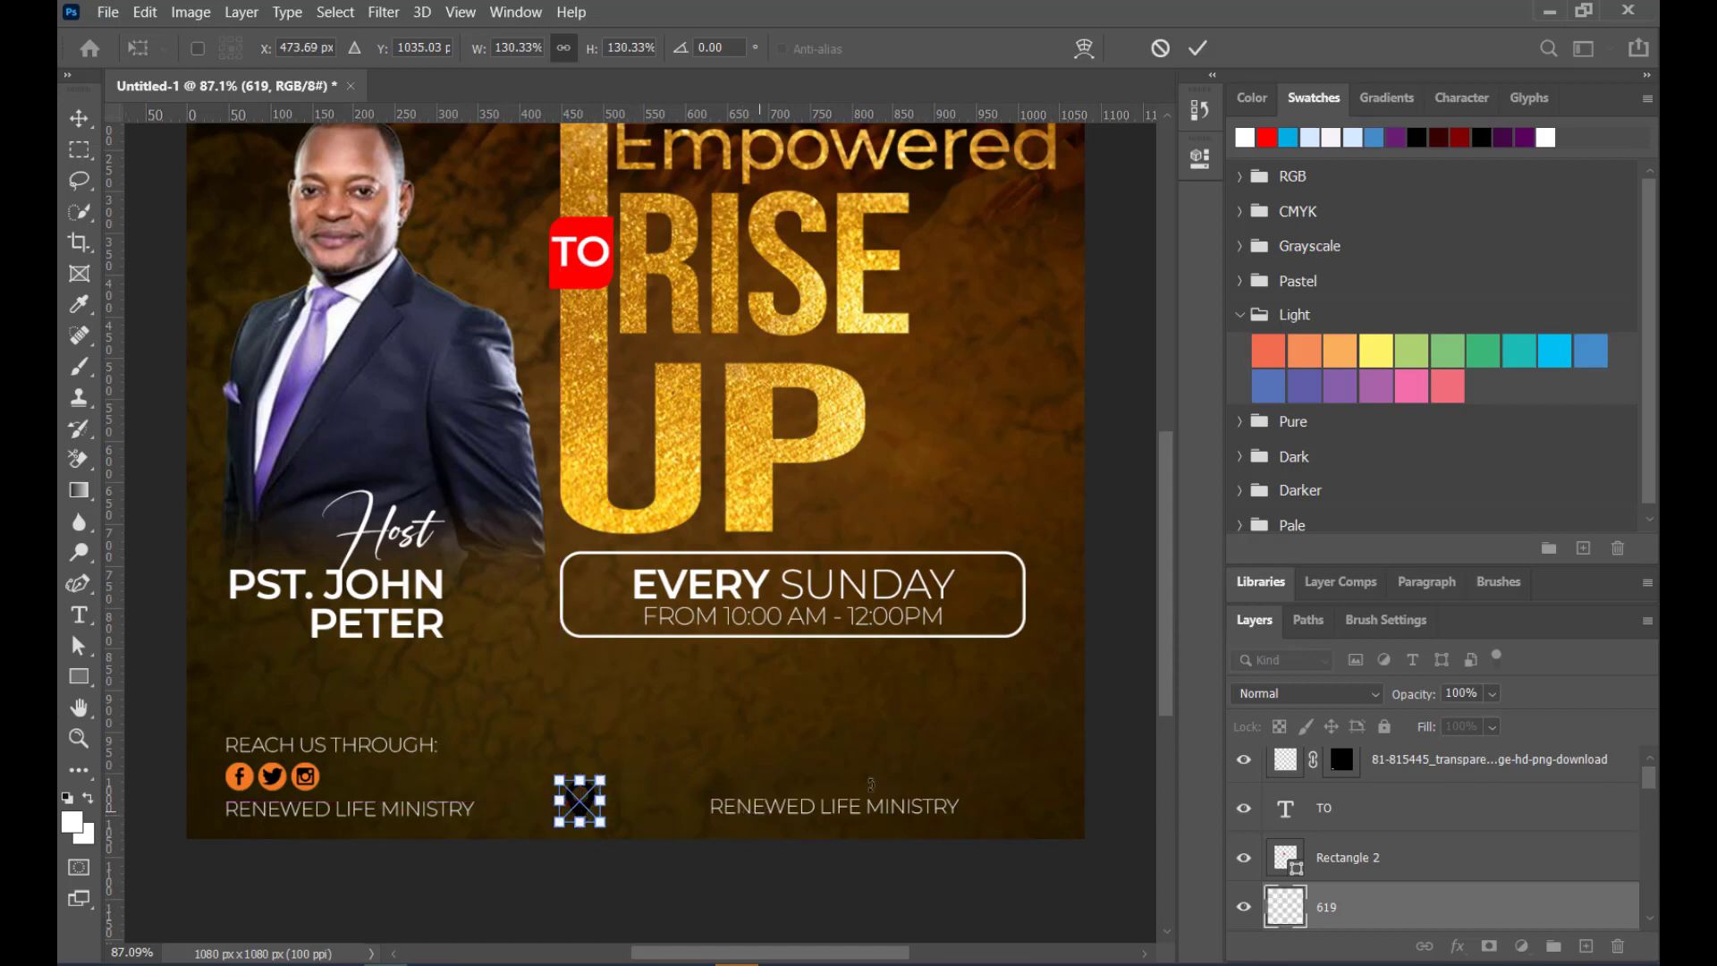
pyautogui.press('Return')
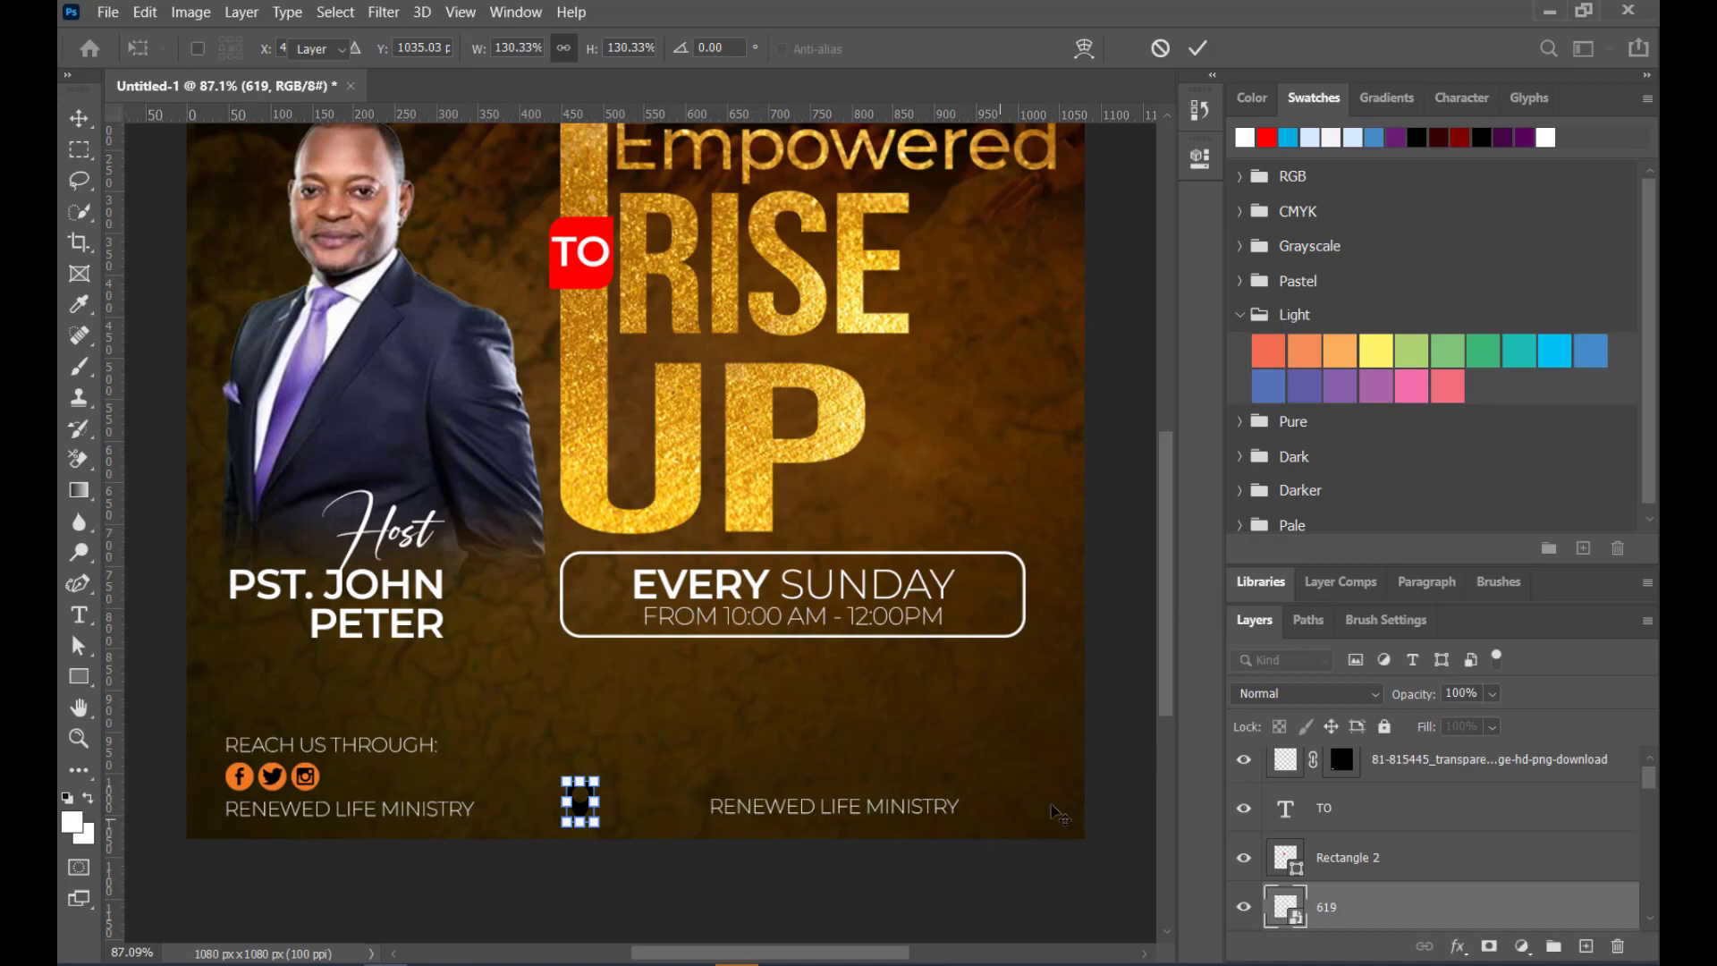
pyautogui.click(1128, 799)
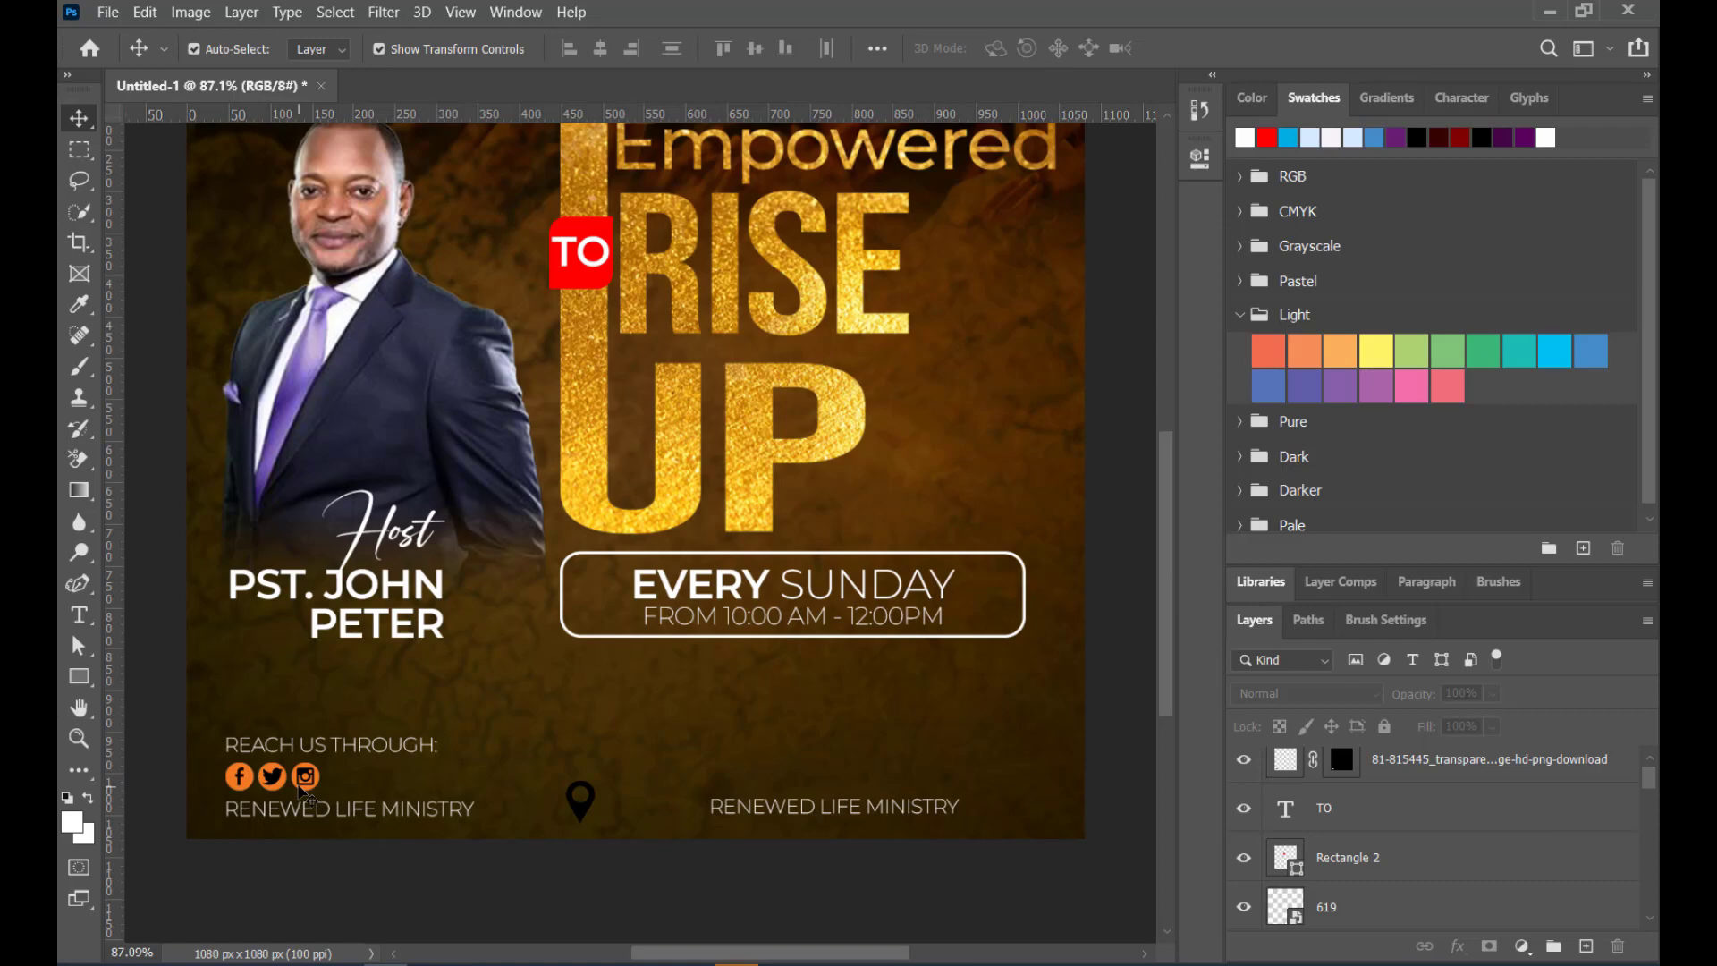
# Draw a 75 px circle with a dark brown fill sampled from the flyer's background, above the start of the duplicated RENEWED LIFE MINISTRY text
pyautogui.scroll(2, 626, 818)
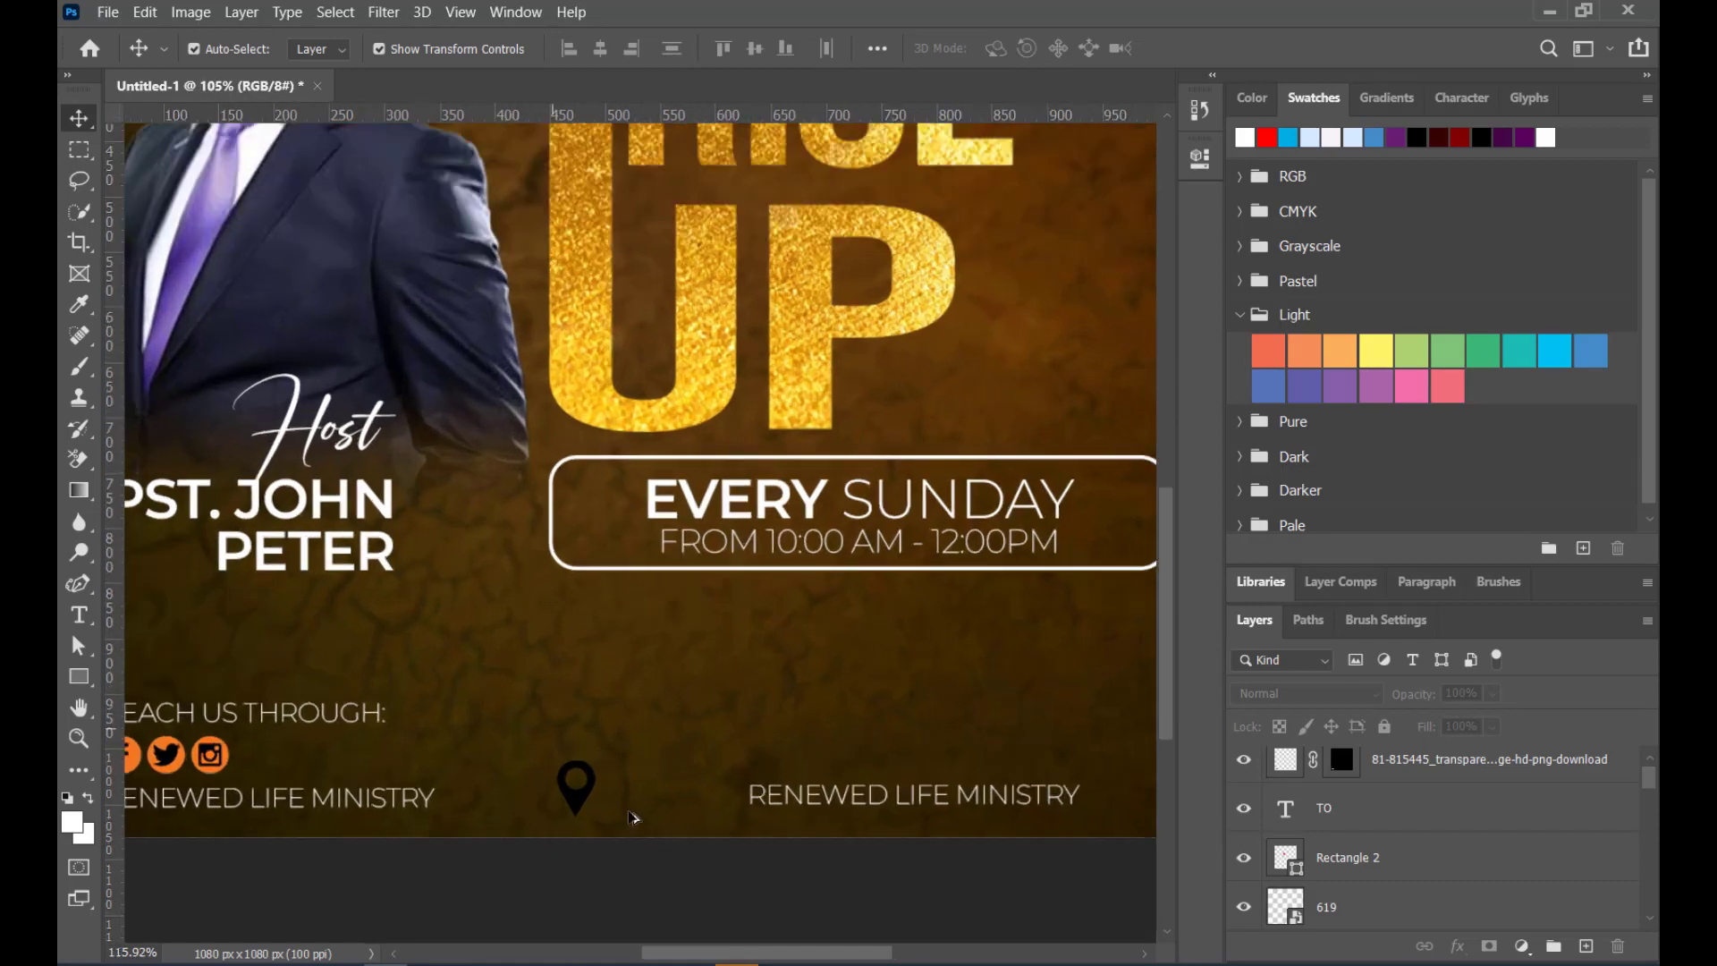
pyautogui.scroll(-3, 631, 818)
pyautogui.scroll(3, 232, 771)
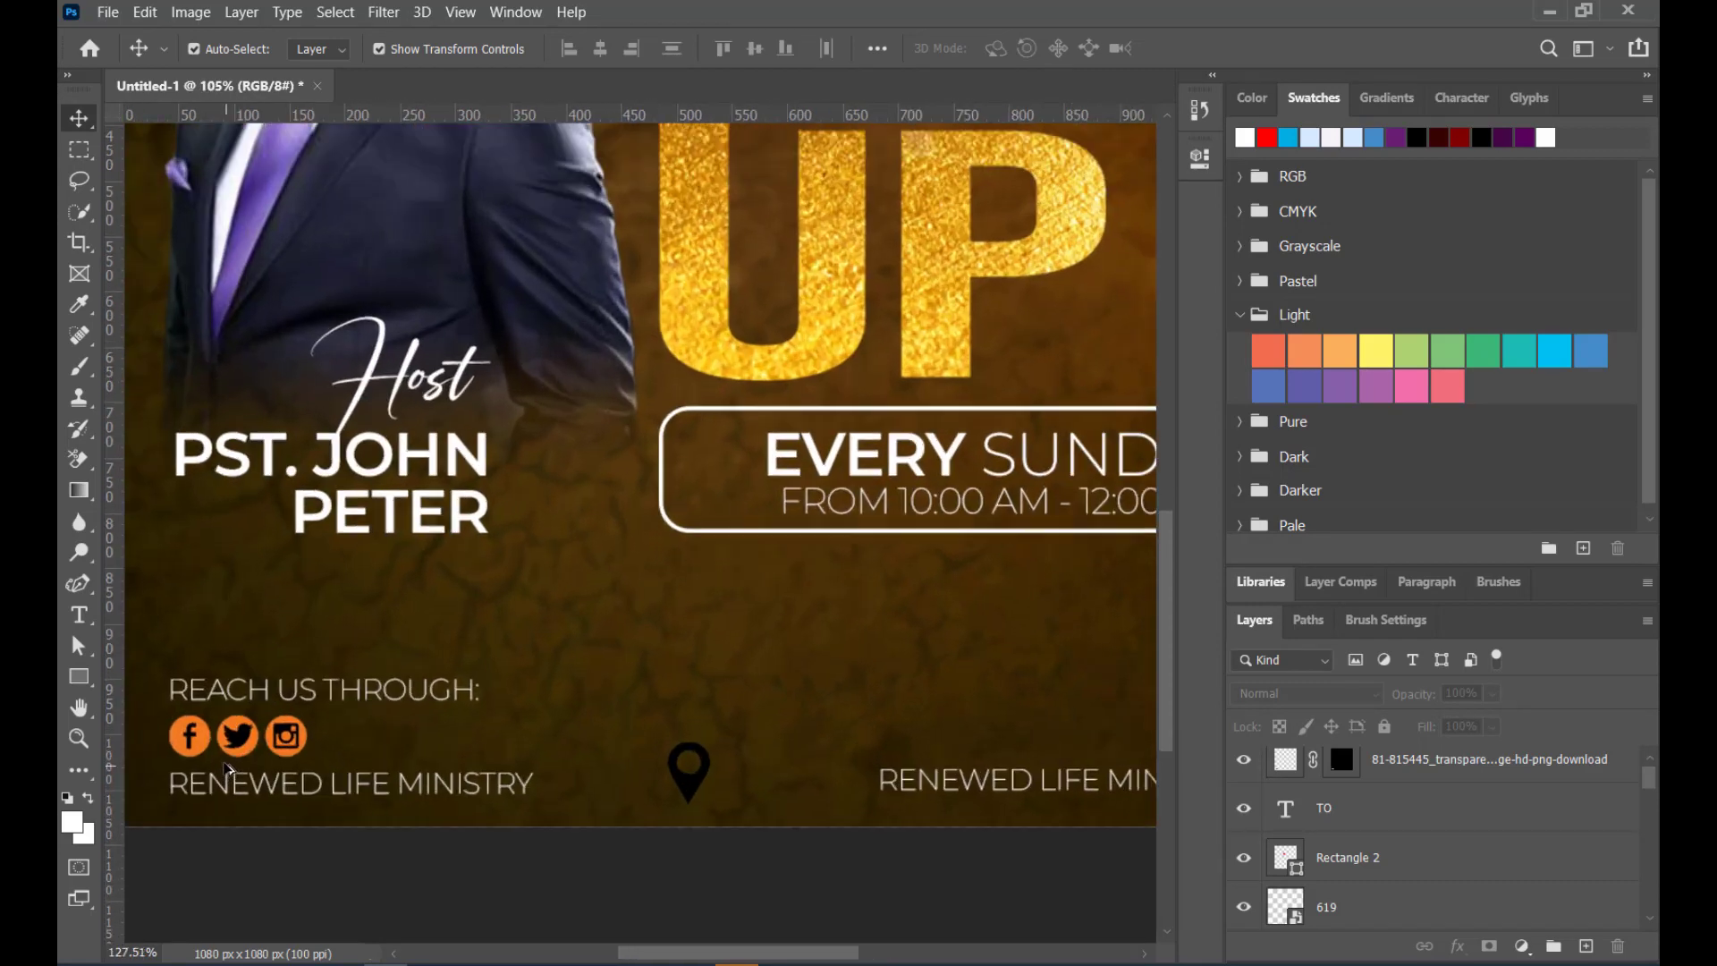
pyautogui.click(79, 683)
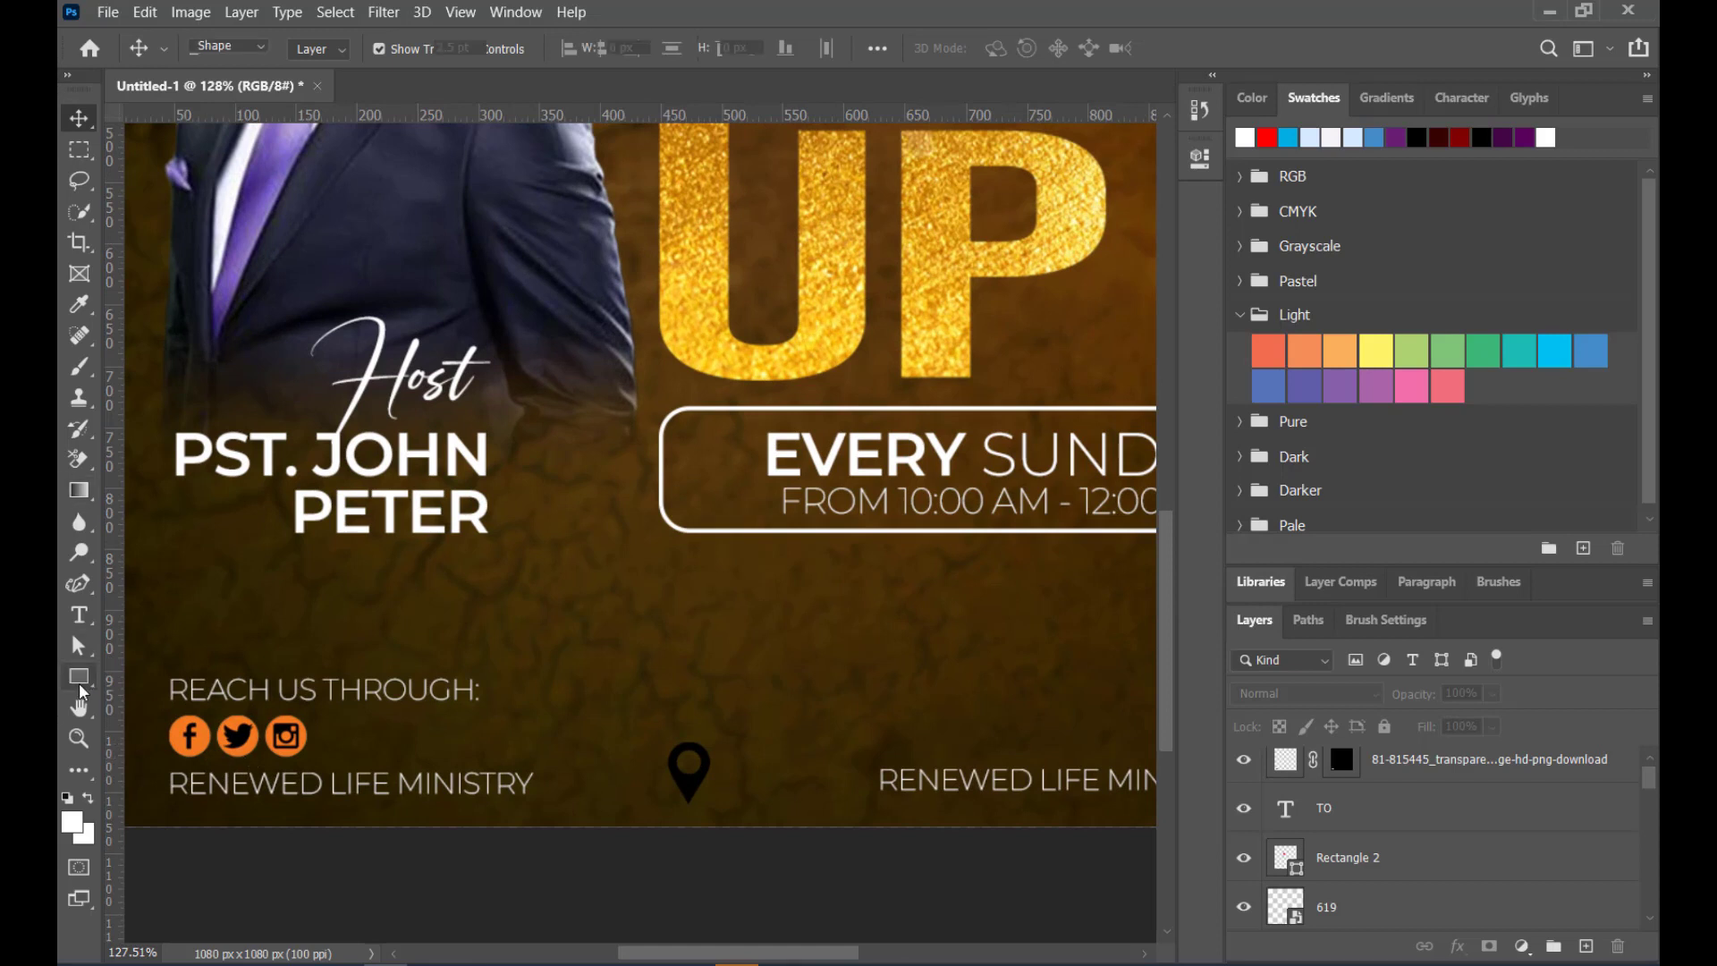
pyautogui.hotkey('shift', 'u')
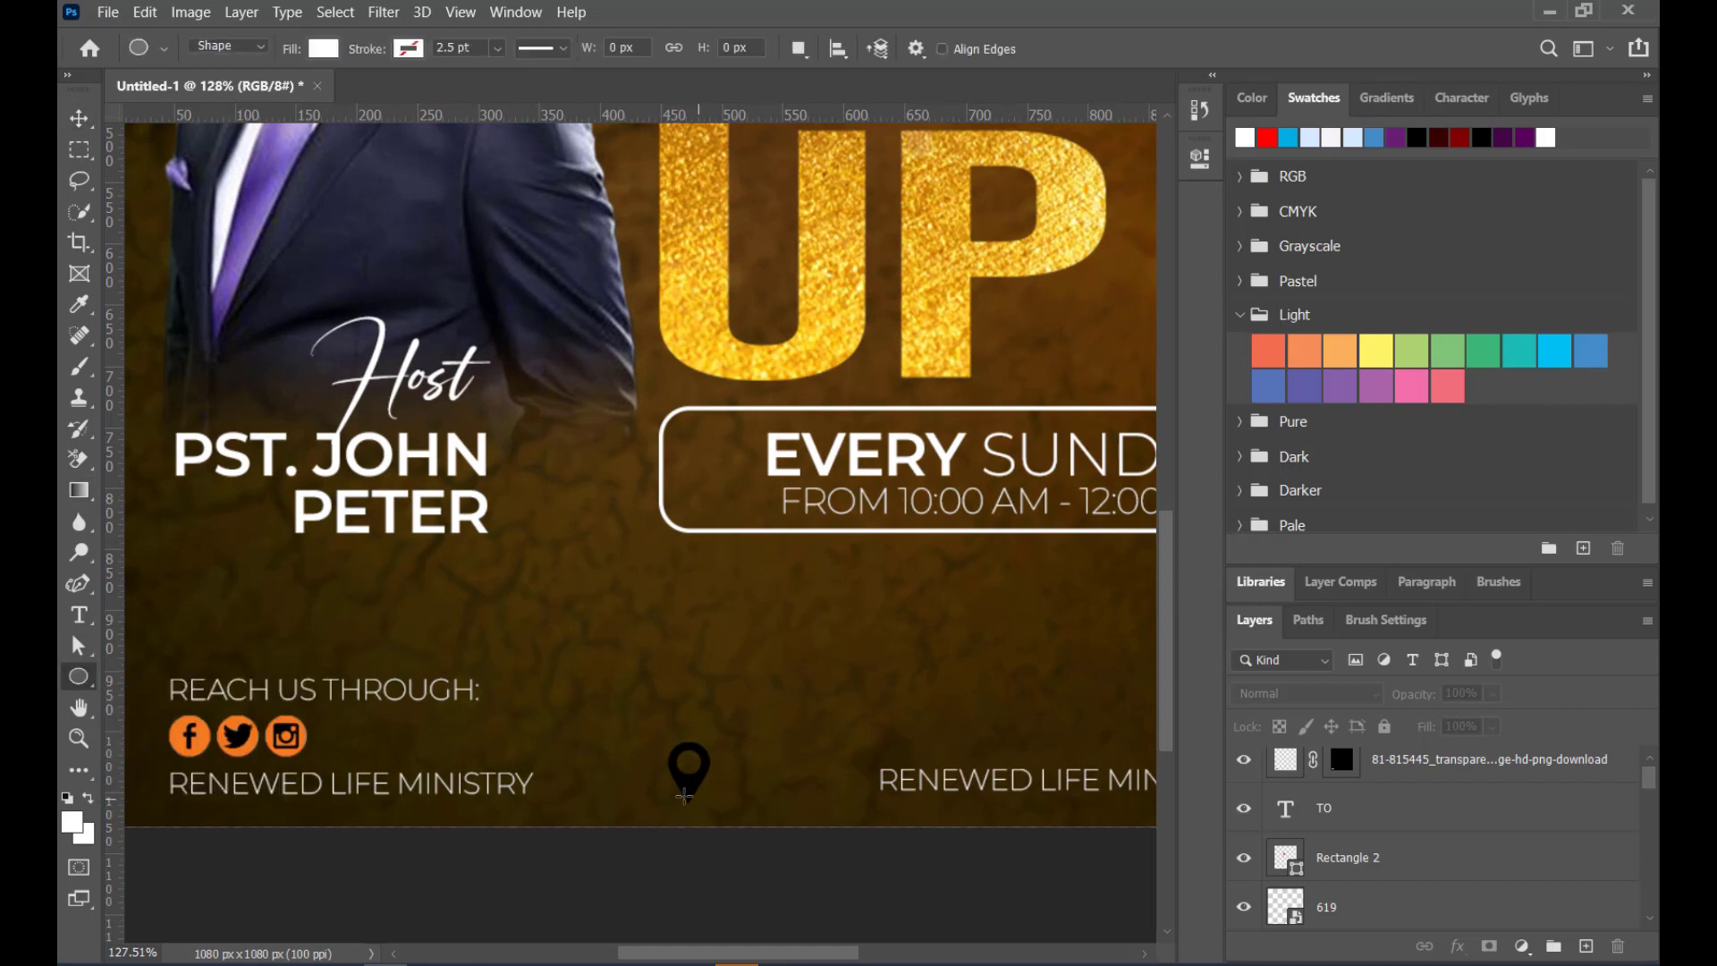
pyautogui.keyDown('alt'); pyautogui.click(636, 775); pyautogui.keyUp('alt')
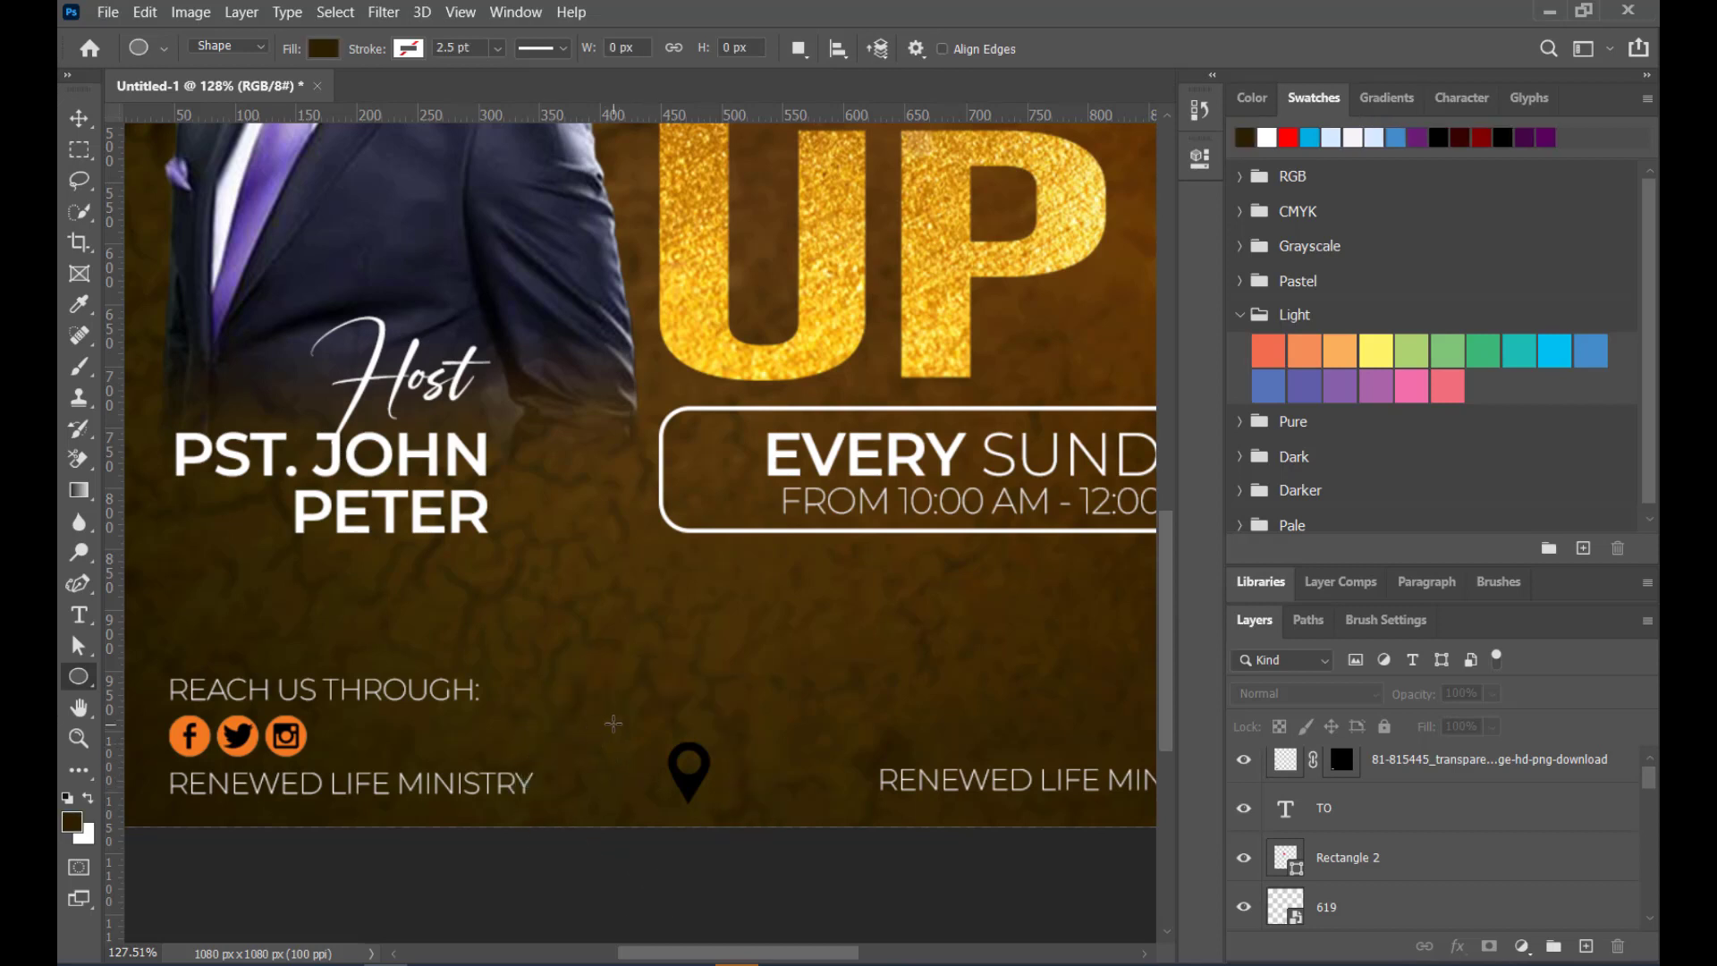
pyautogui.keyDown('alt'); pyautogui.click(630, 738); pyautogui.keyUp('alt')
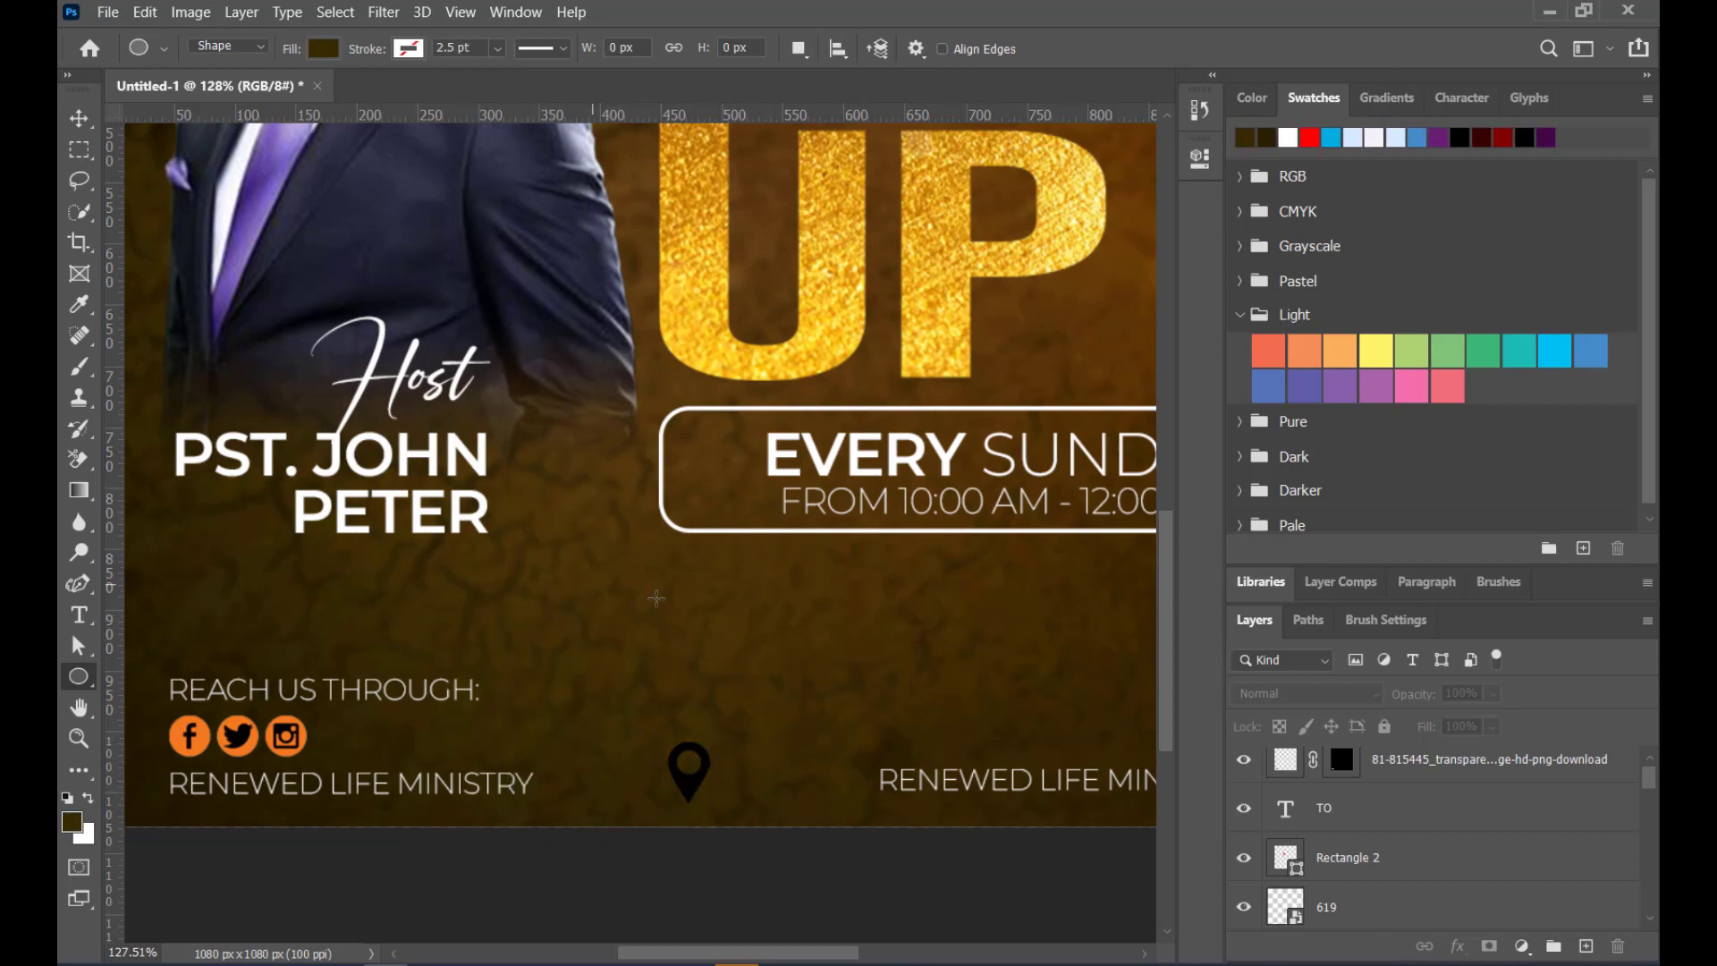
pyautogui.keyDown('alt'); pyautogui.scroll(-3, 689, 631); pyautogui.keyUp('alt')
pyautogui.keyDown('alt'); pyautogui.scroll(-2, 751, 593); pyautogui.keyUp('alt')
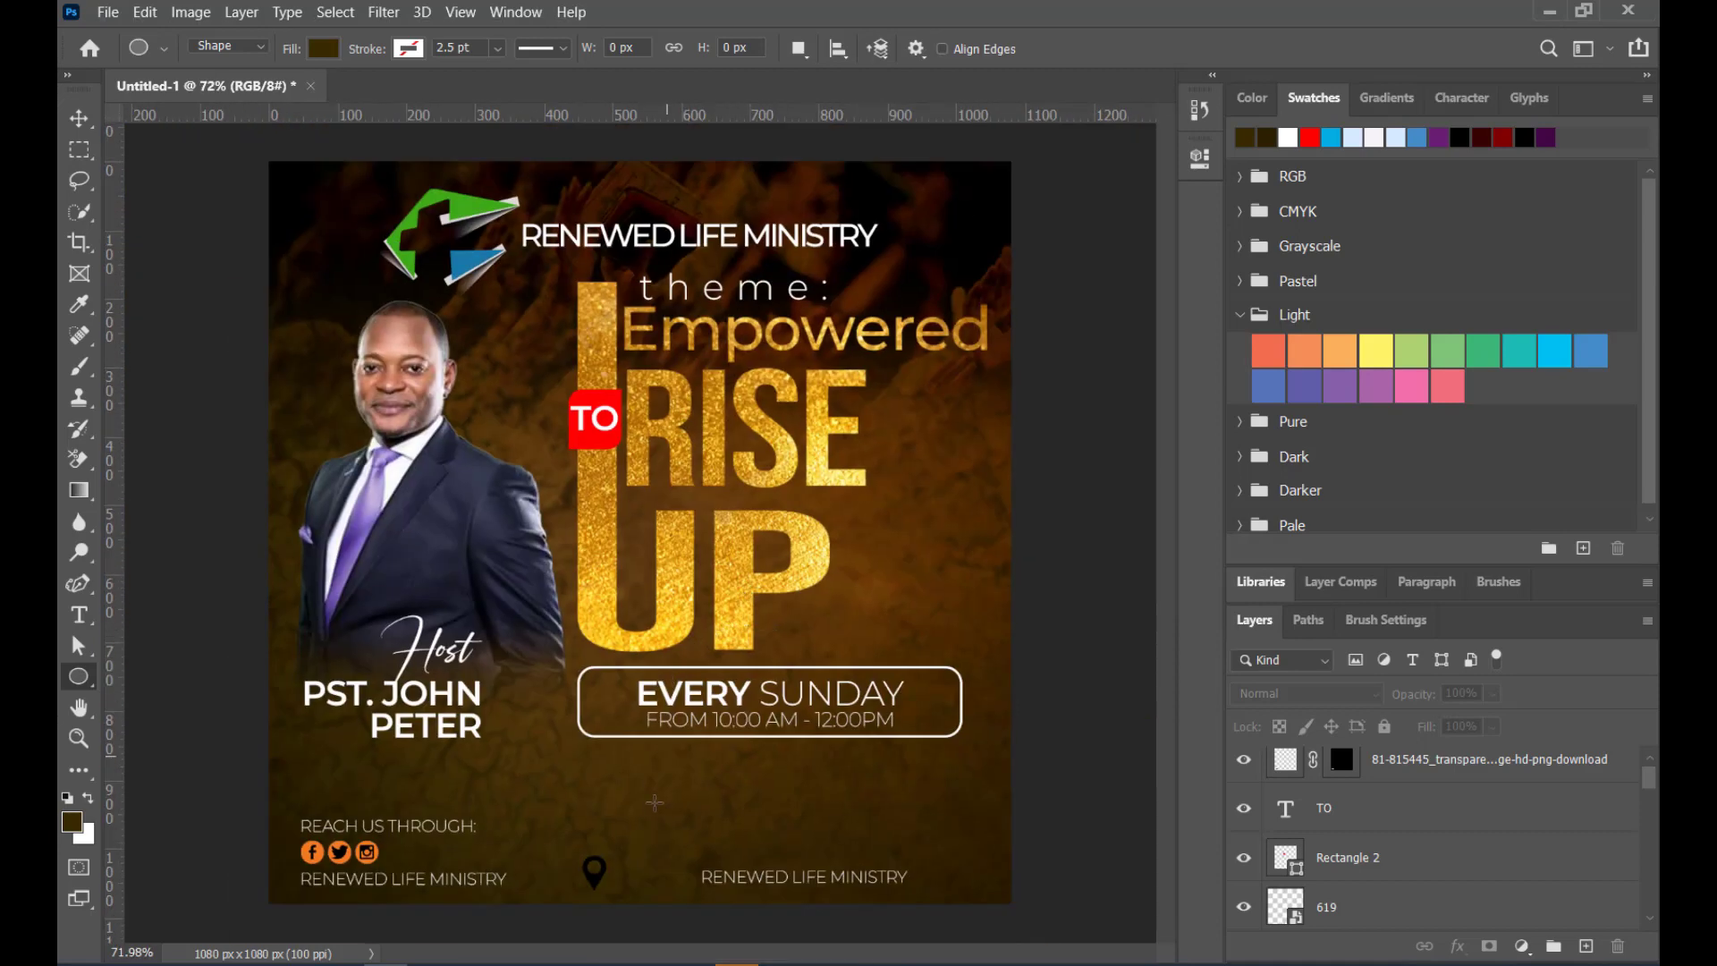
pyautogui.moveTo(659, 824); pyautogui.dragTo(735, 876)
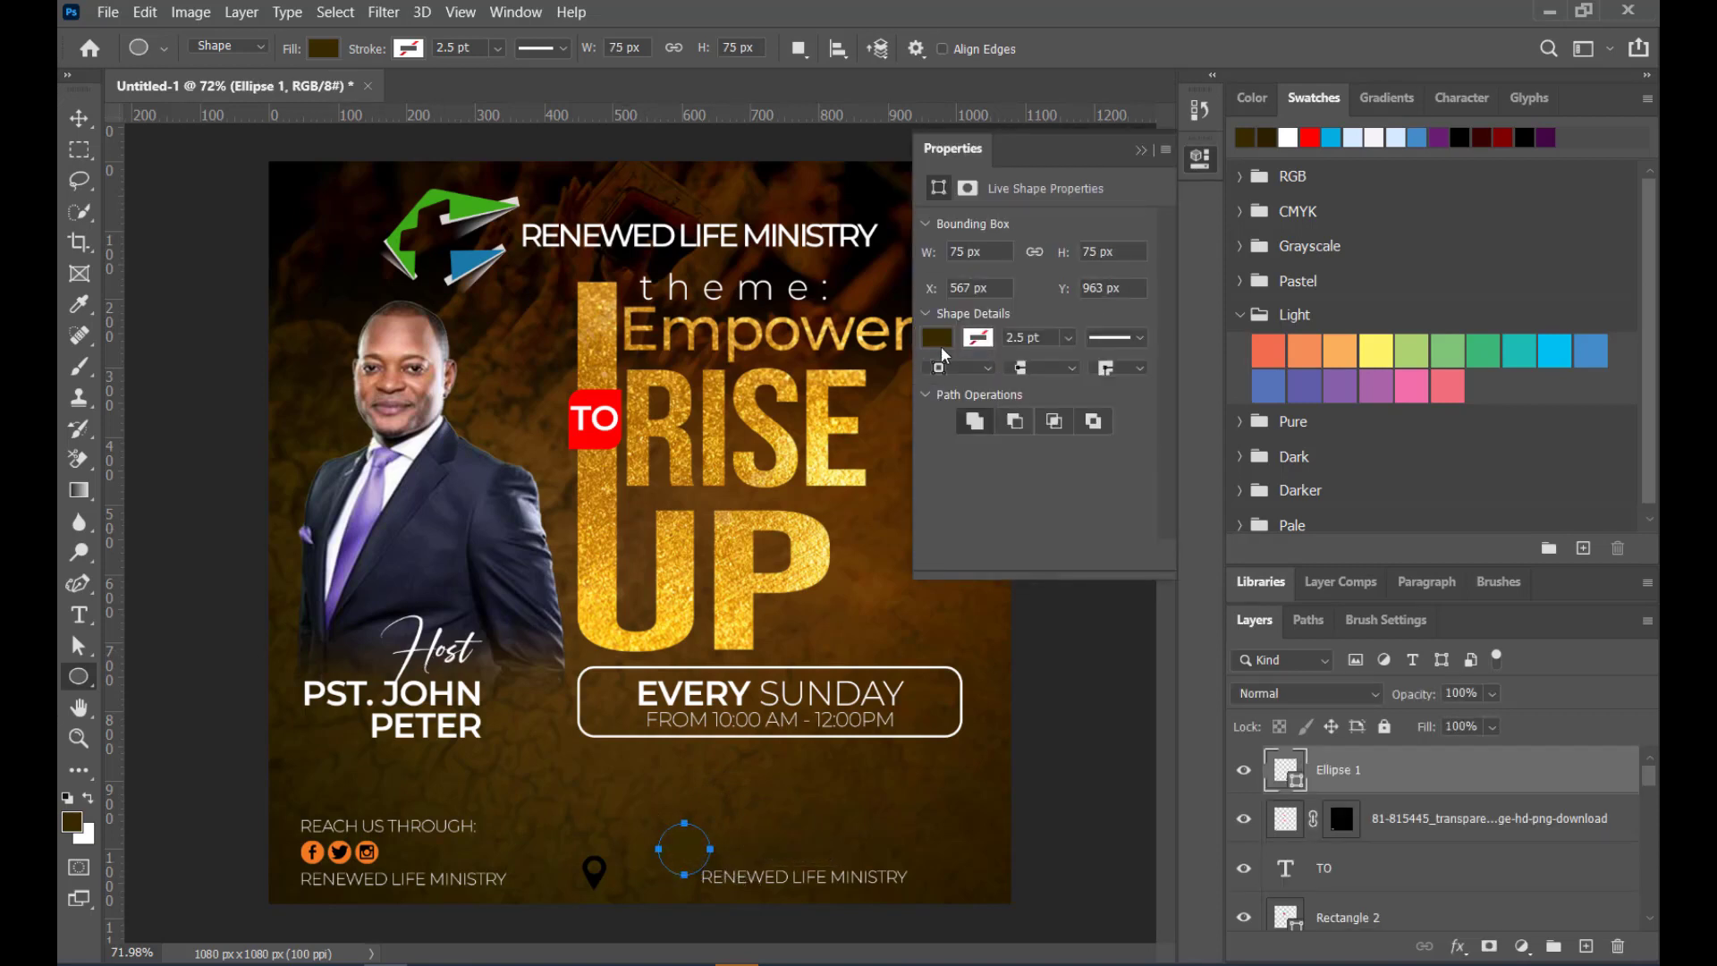
pyautogui.click(1140, 149)
pyautogui.click(79, 119)
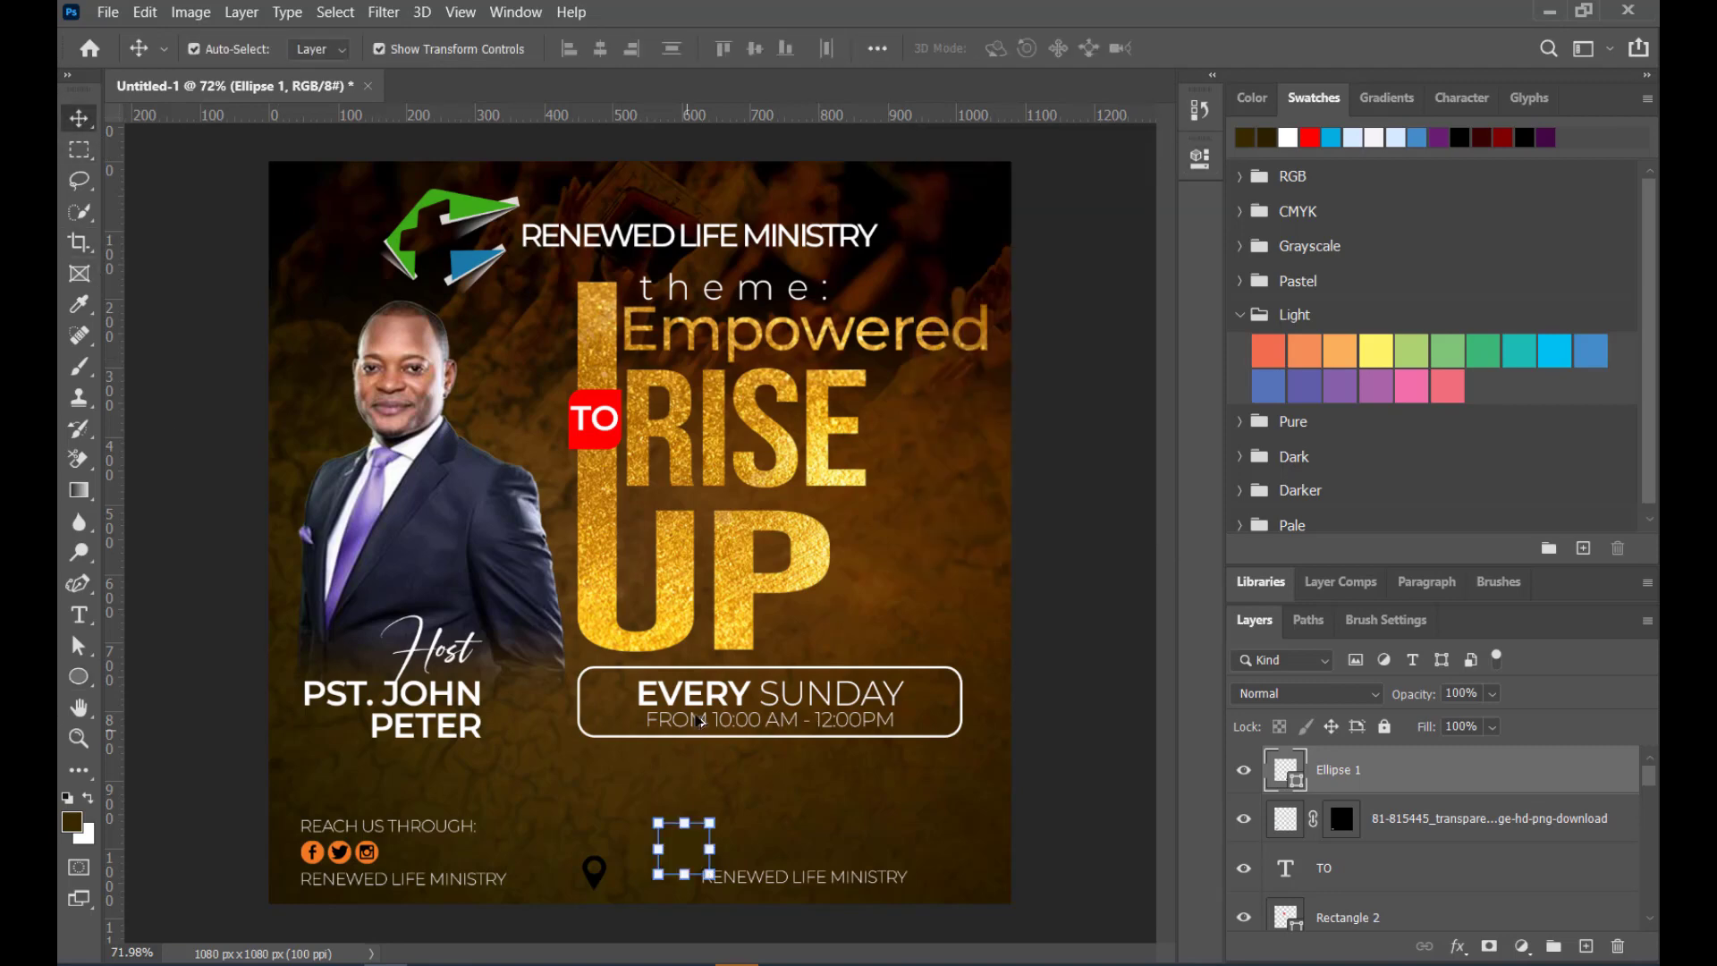
# Bring the location pin's layer to the front, above the circle's layer, and place the circle directly beside the pin
pyautogui.scroll(-3, 670, 817)
pyautogui.scroll(2, 644, 820)
pyautogui.scroll(4, 632, 899)
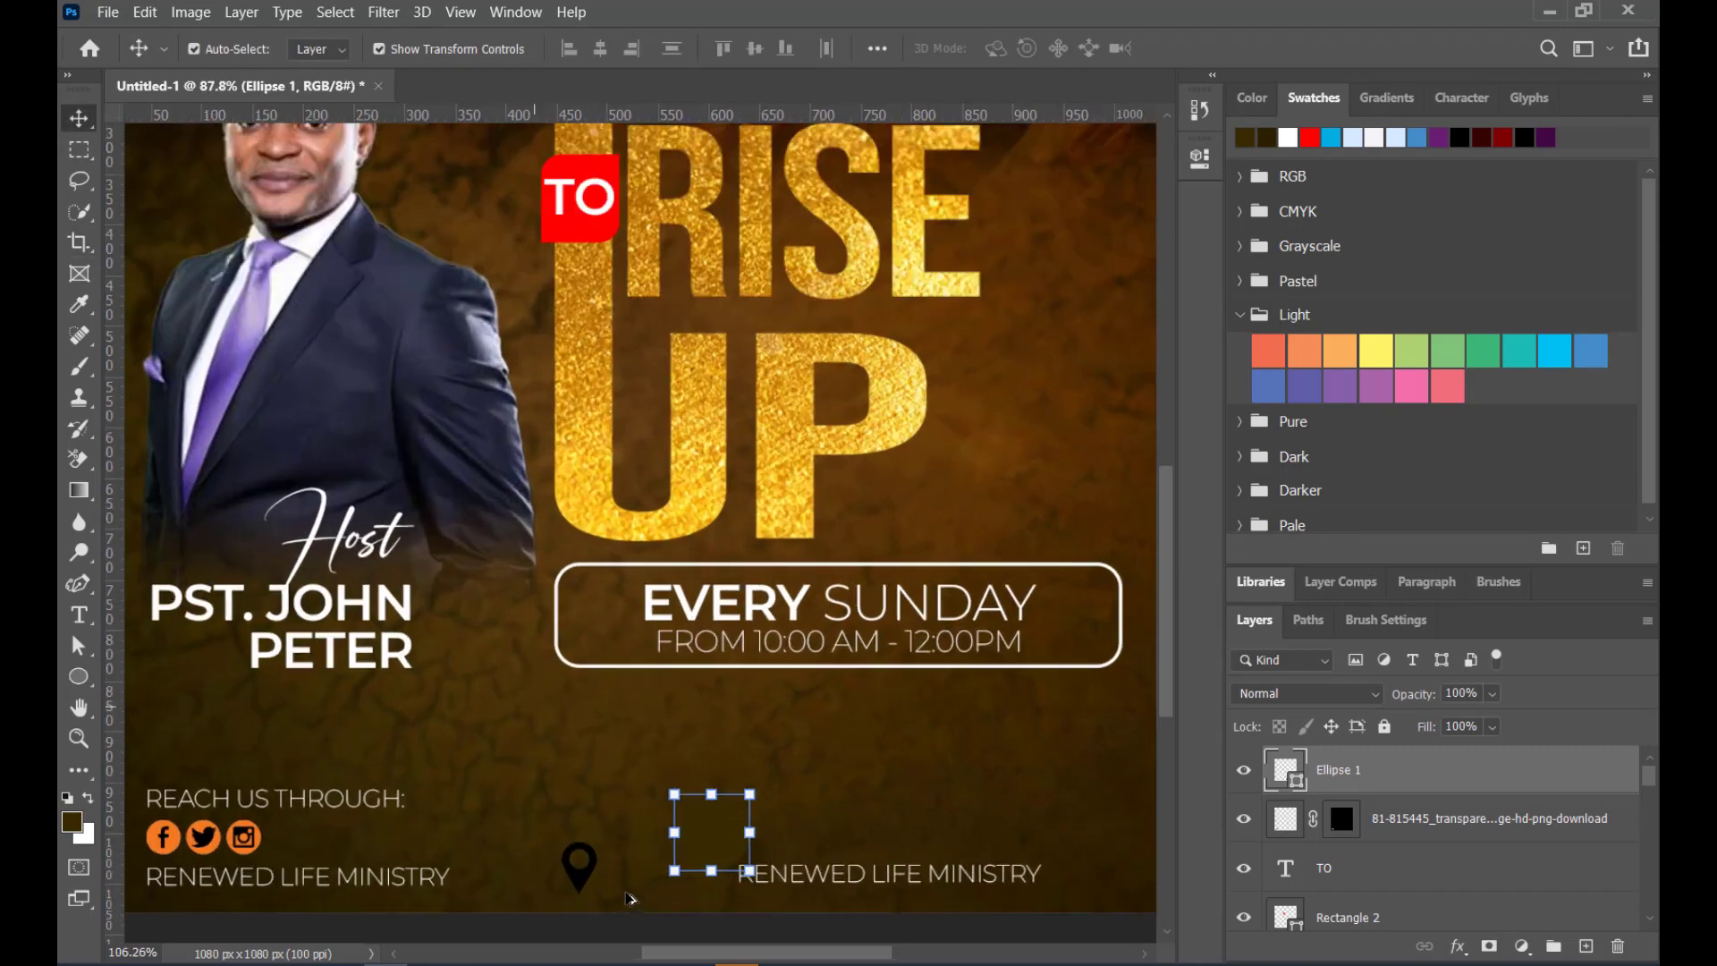
pyautogui.moveTo(682, 859); pyautogui.dragTo(526, 899)
pyautogui.moveTo(1346, 759); pyautogui.dragTo(1354, 834)
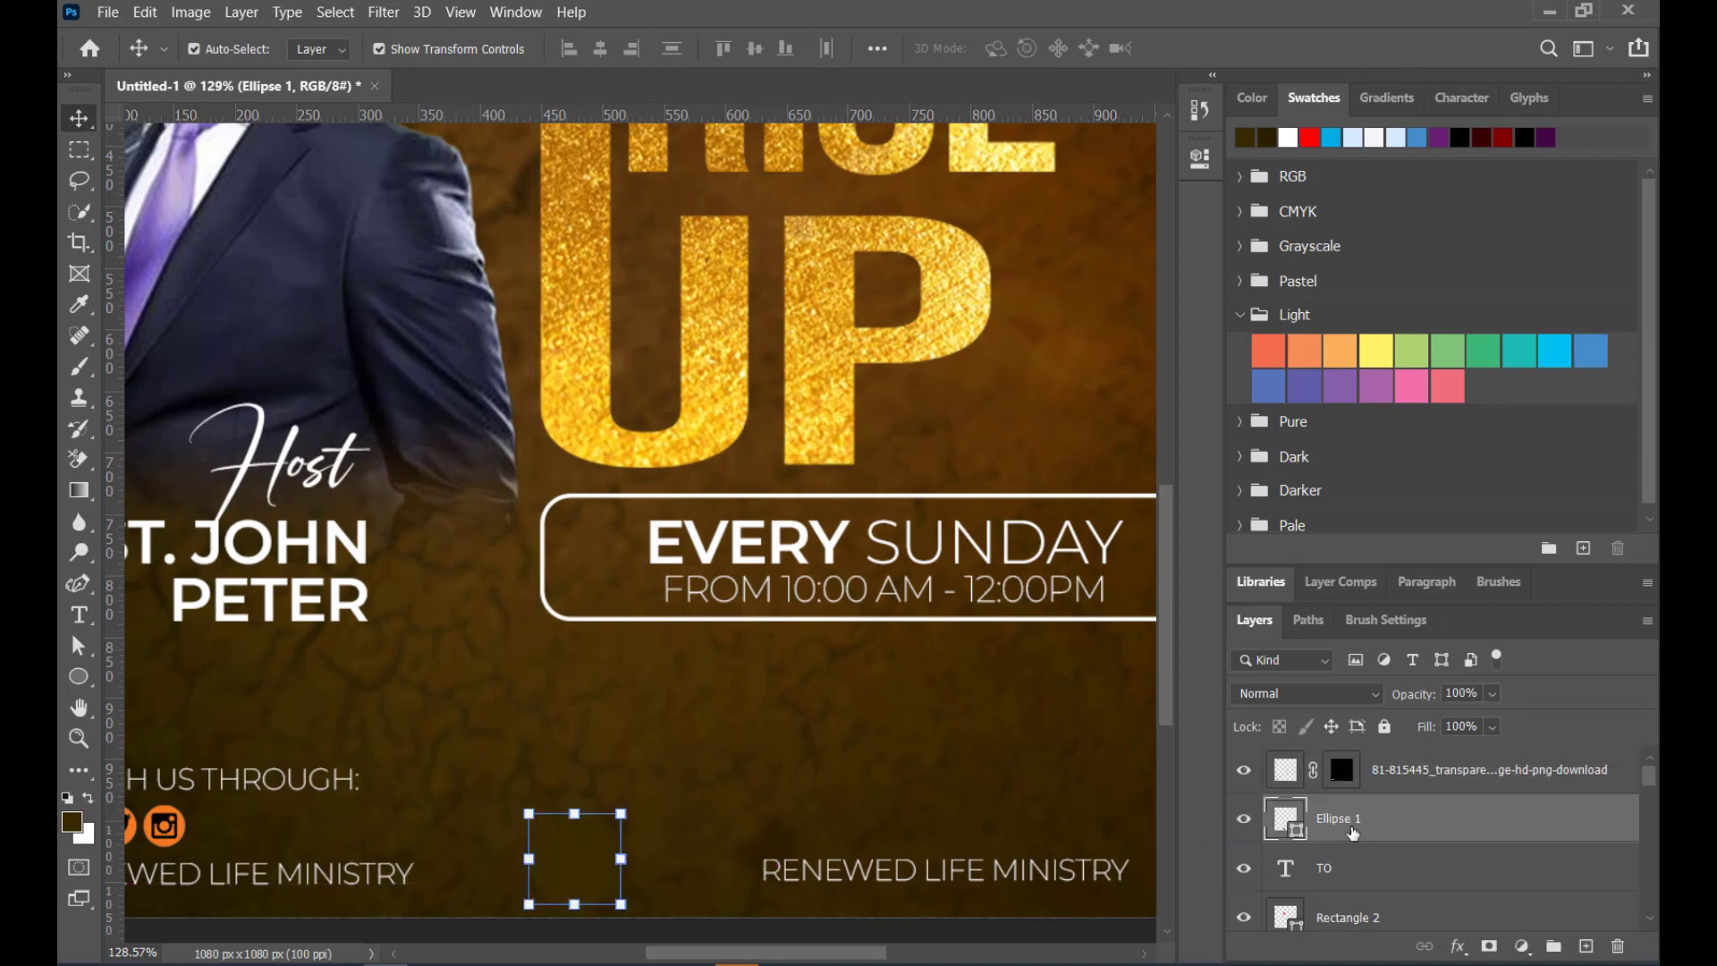
pyautogui.click(692, 835)
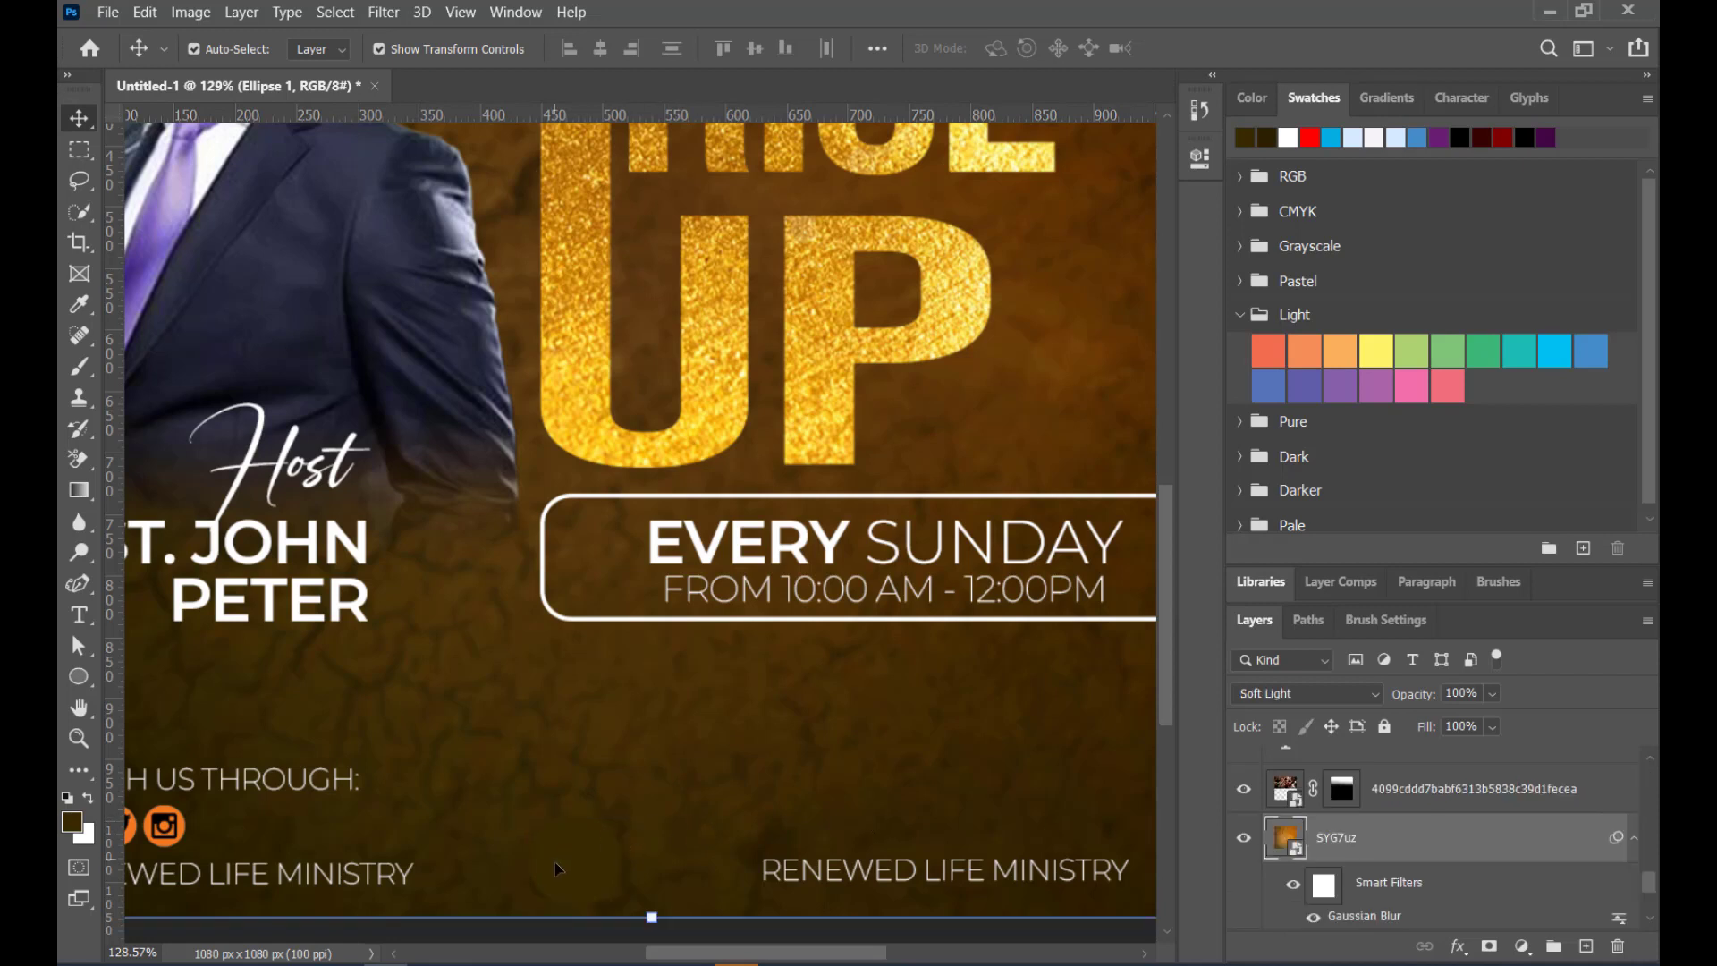
pyautogui.click(571, 866)
pyautogui.moveTo(576, 841); pyautogui.dragTo(706, 832)
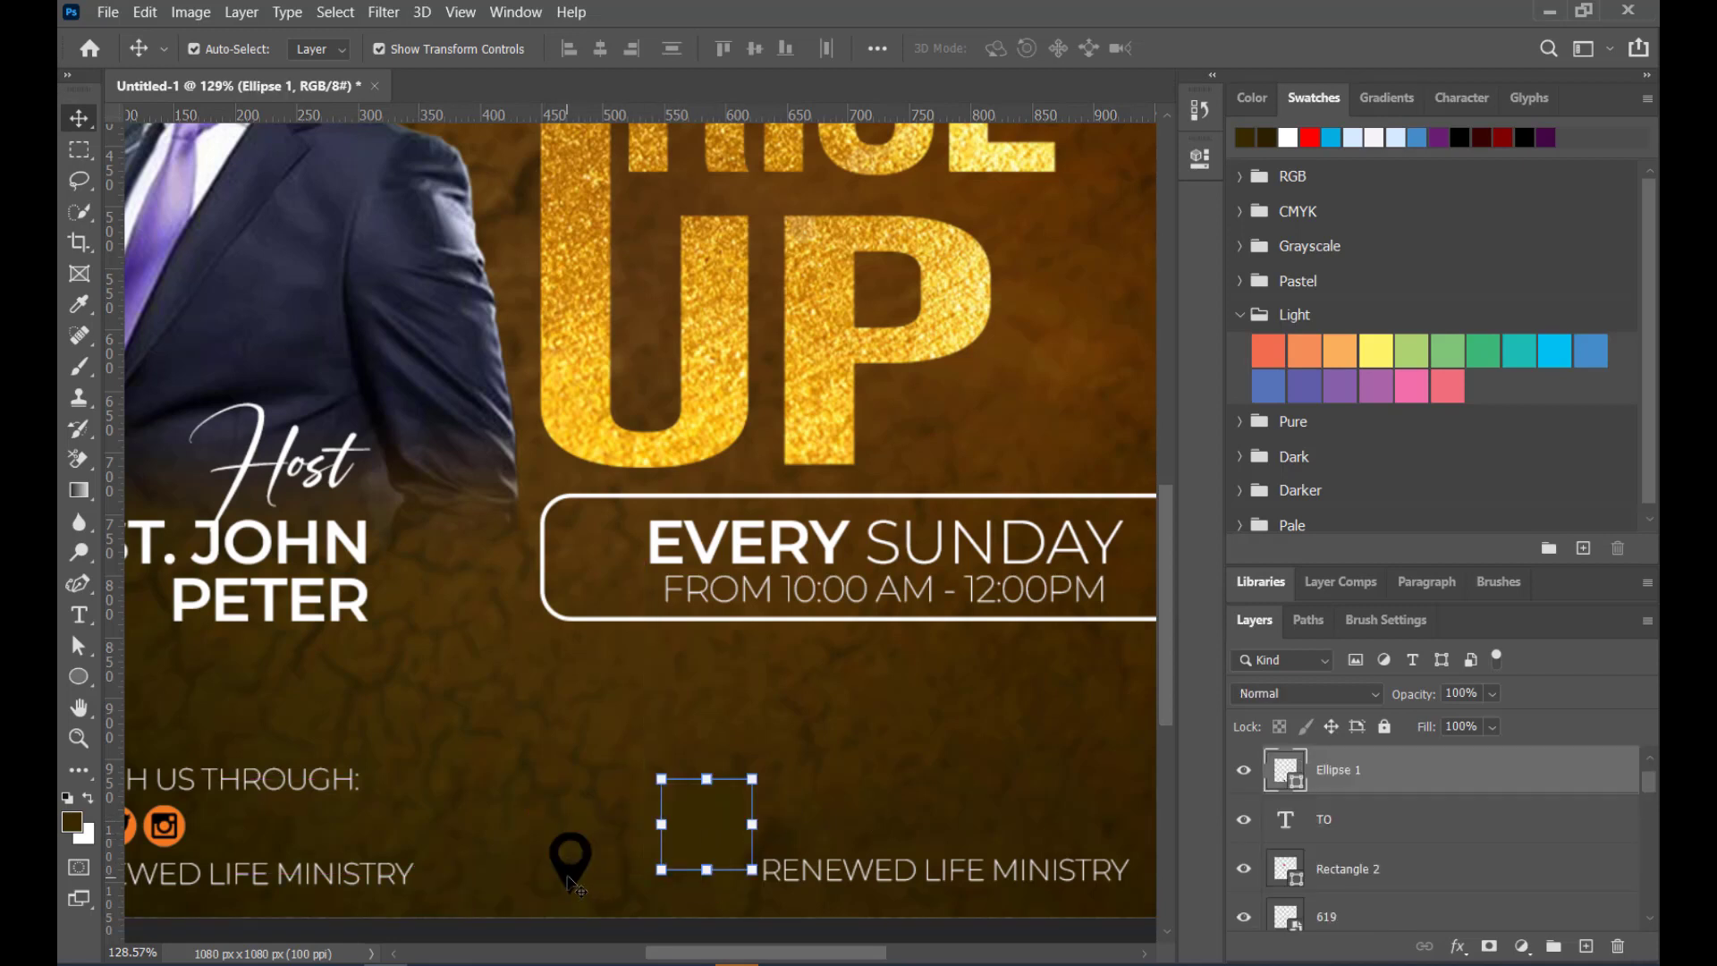
pyautogui.click(570, 863)
pyautogui.moveTo(1400, 930); pyautogui.dragTo(1375, 763)
pyautogui.moveTo(707, 848); pyautogui.dragTo(657, 858)
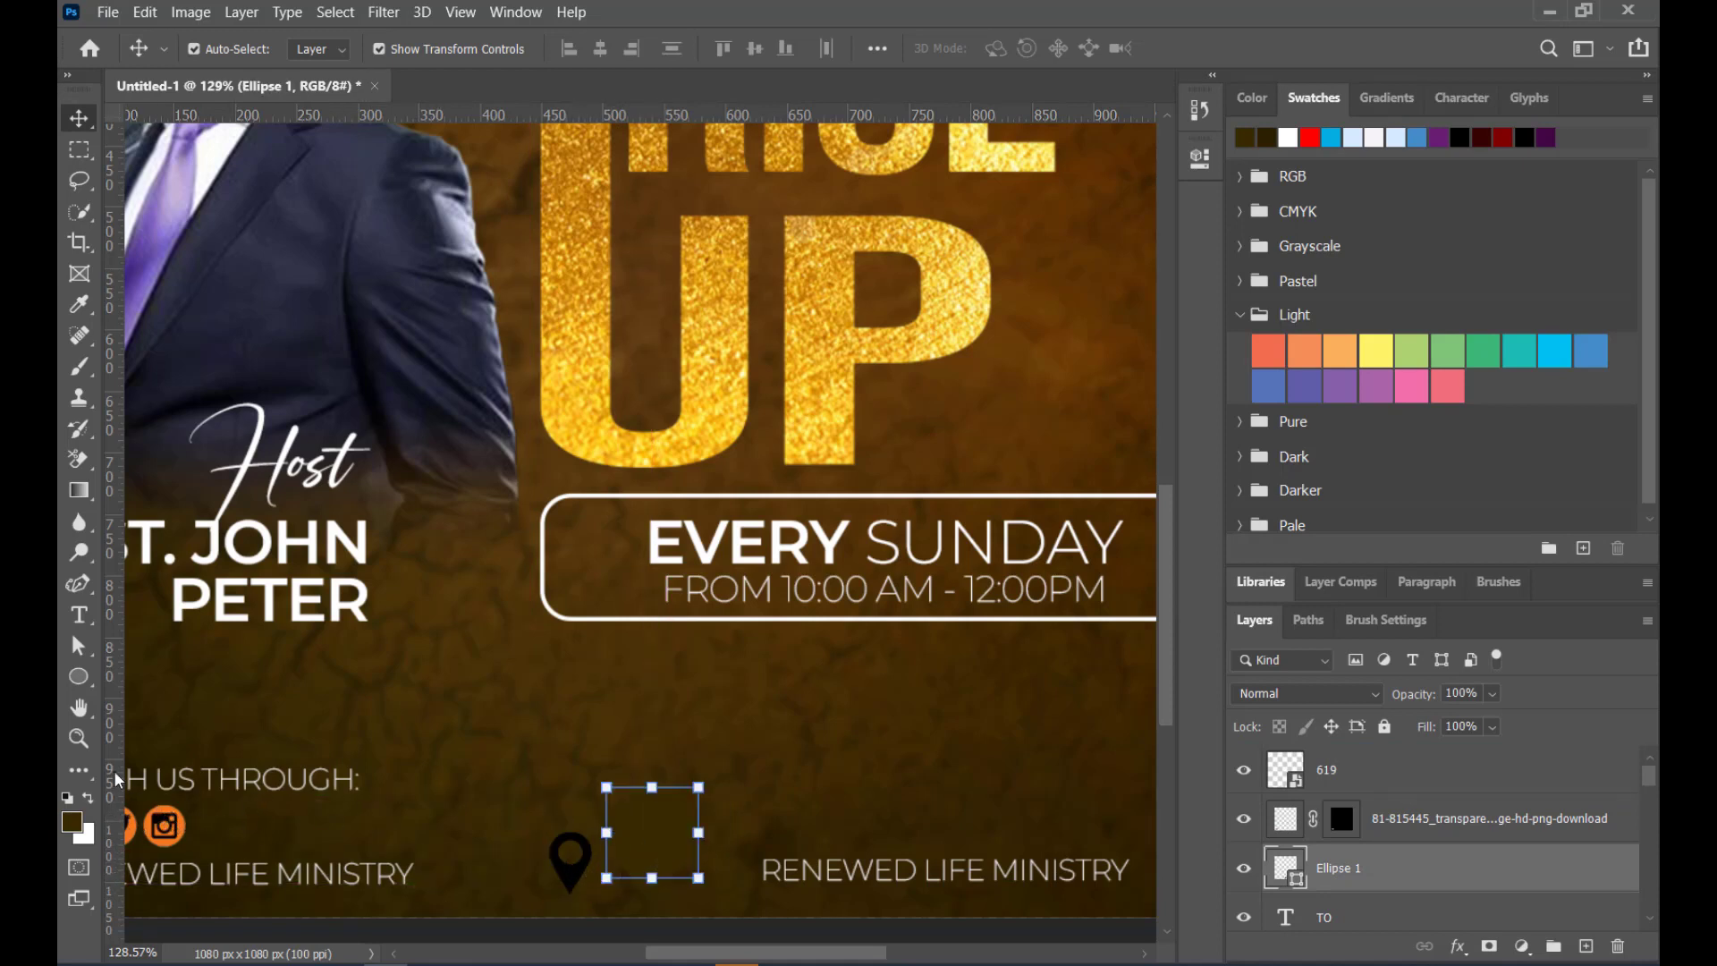
# Recolor the circle with the orange sampled from the social media icons and scale it to 49.20% over the location pin
pyautogui.press('i')
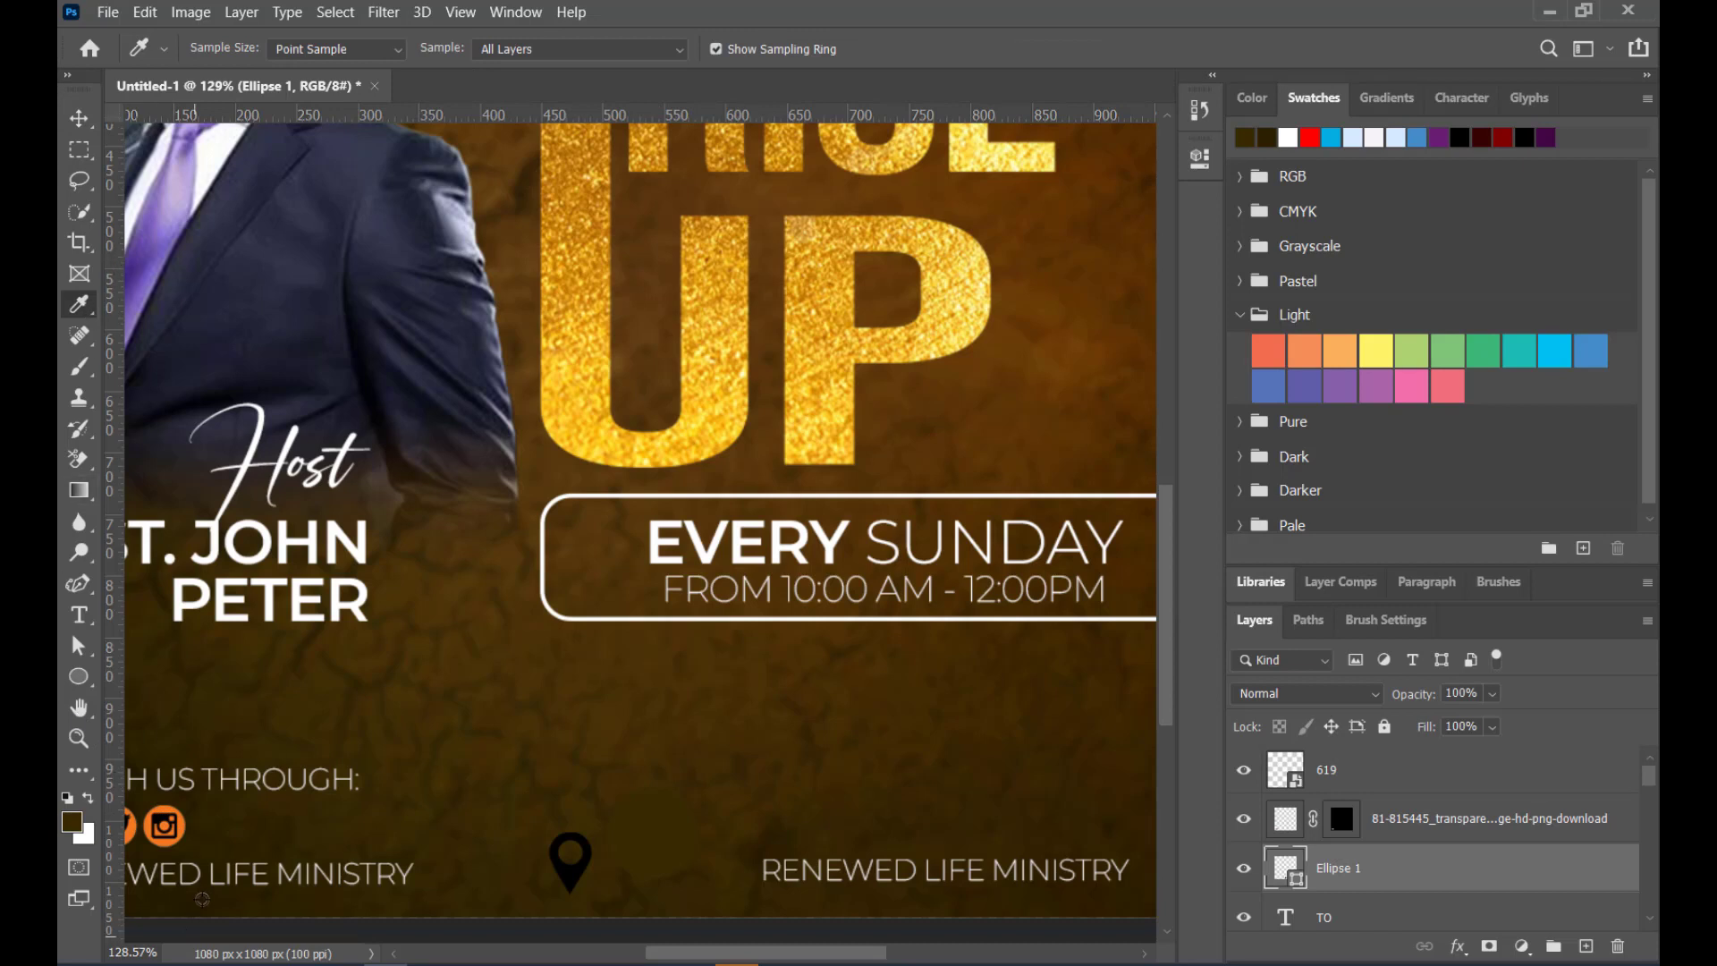
pyautogui.click(183, 826)
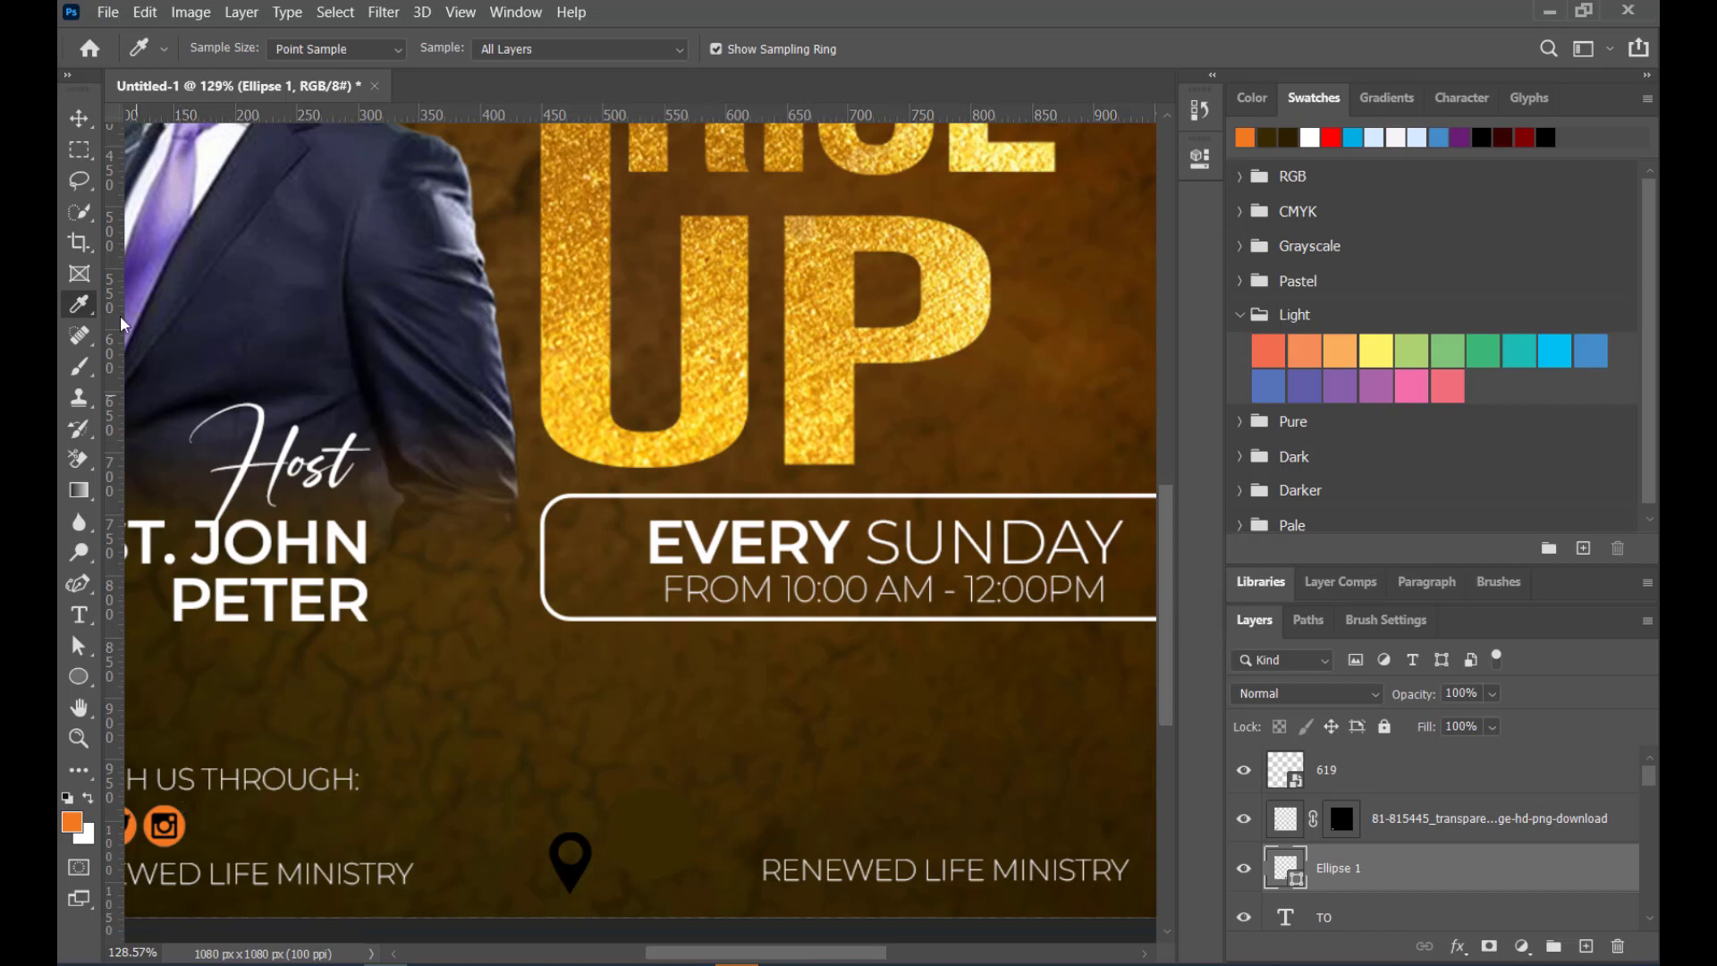
pyautogui.click(78, 118)
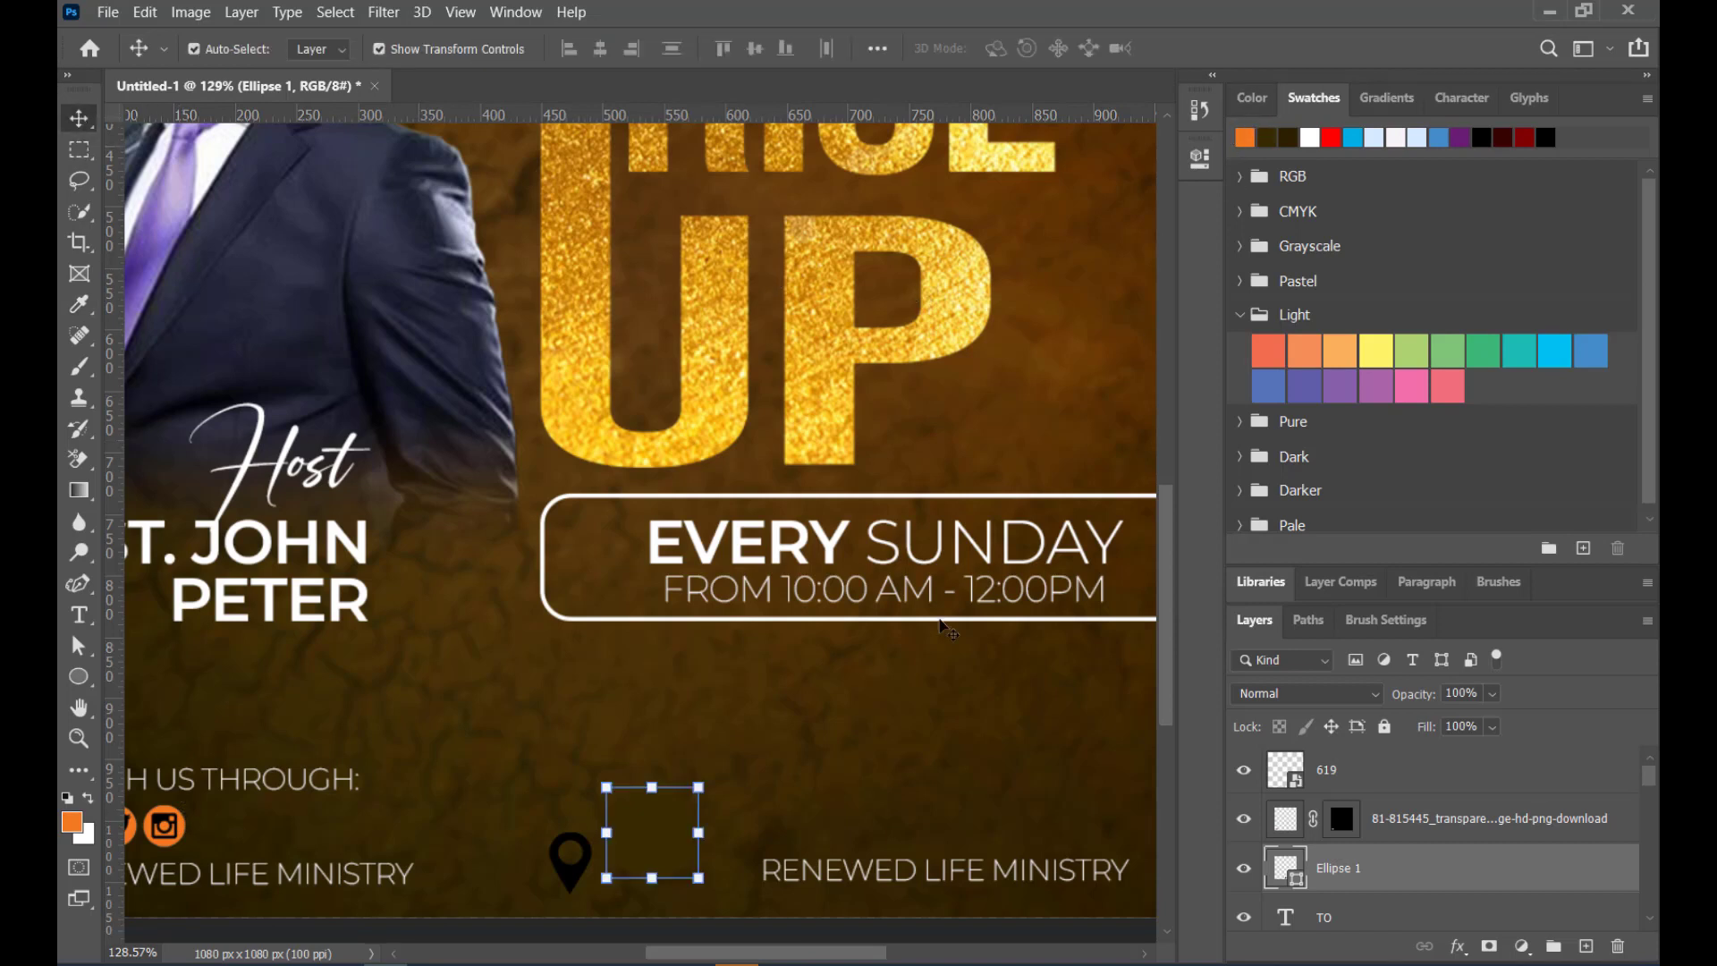
pyautogui.click(1244, 137)
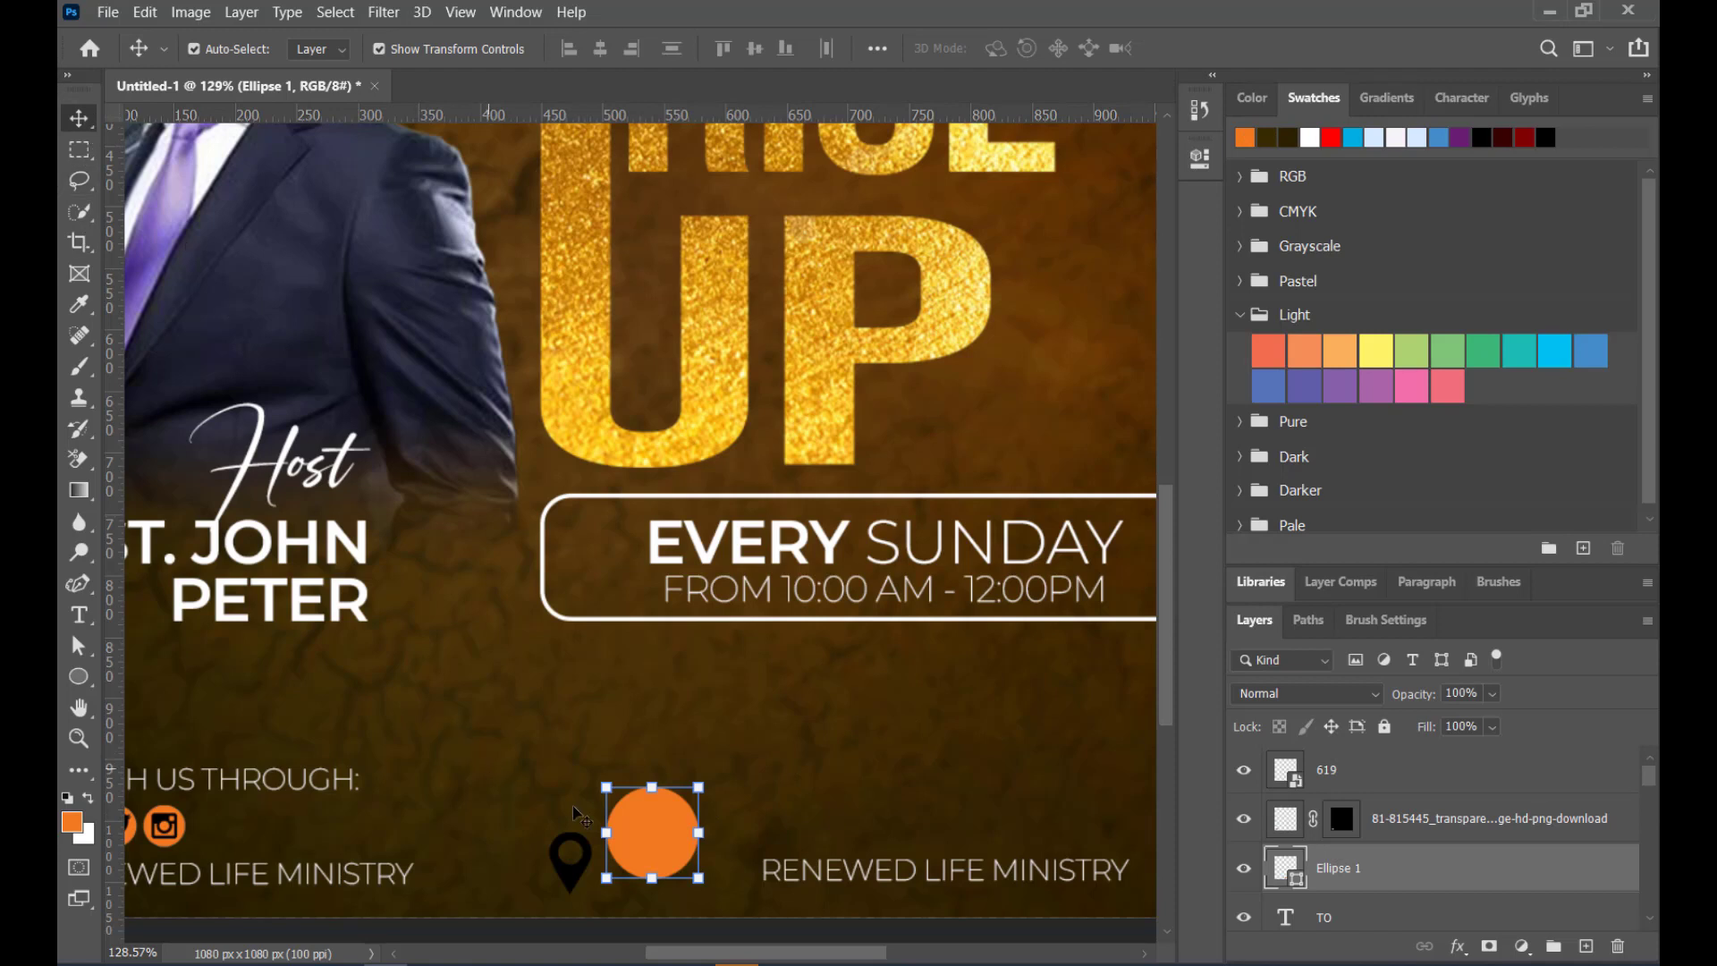
pyautogui.moveTo(702, 783); pyautogui.dragTo(578, 865)
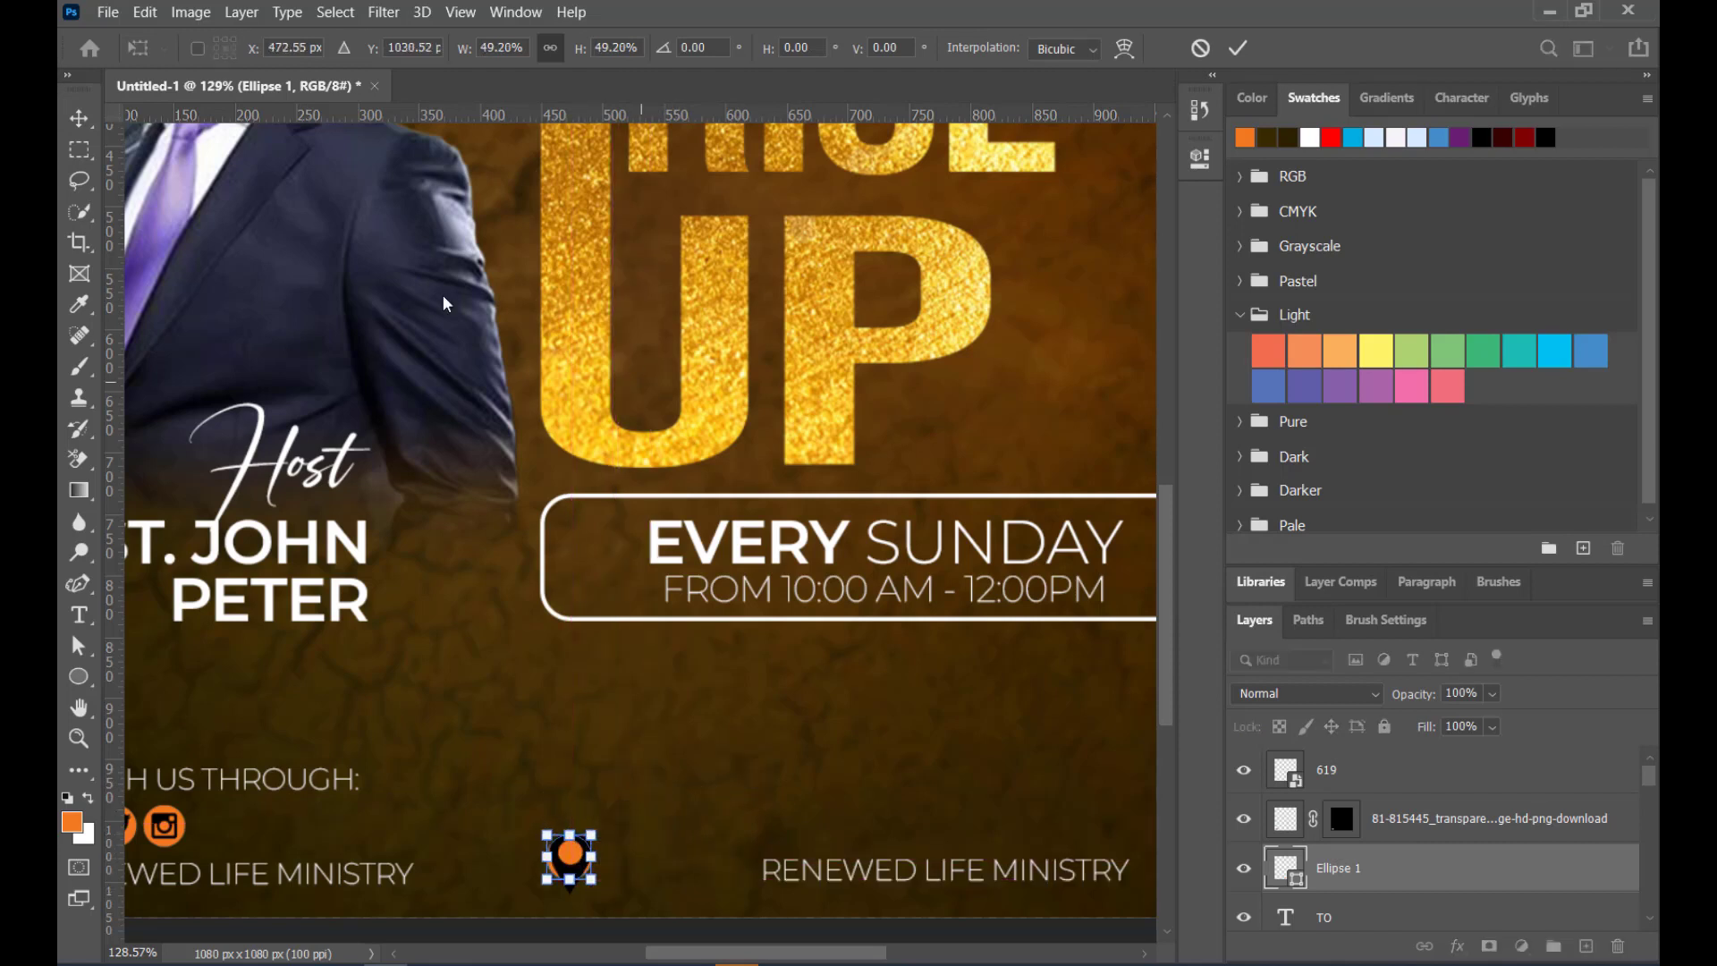
pyautogui.click(1238, 47)
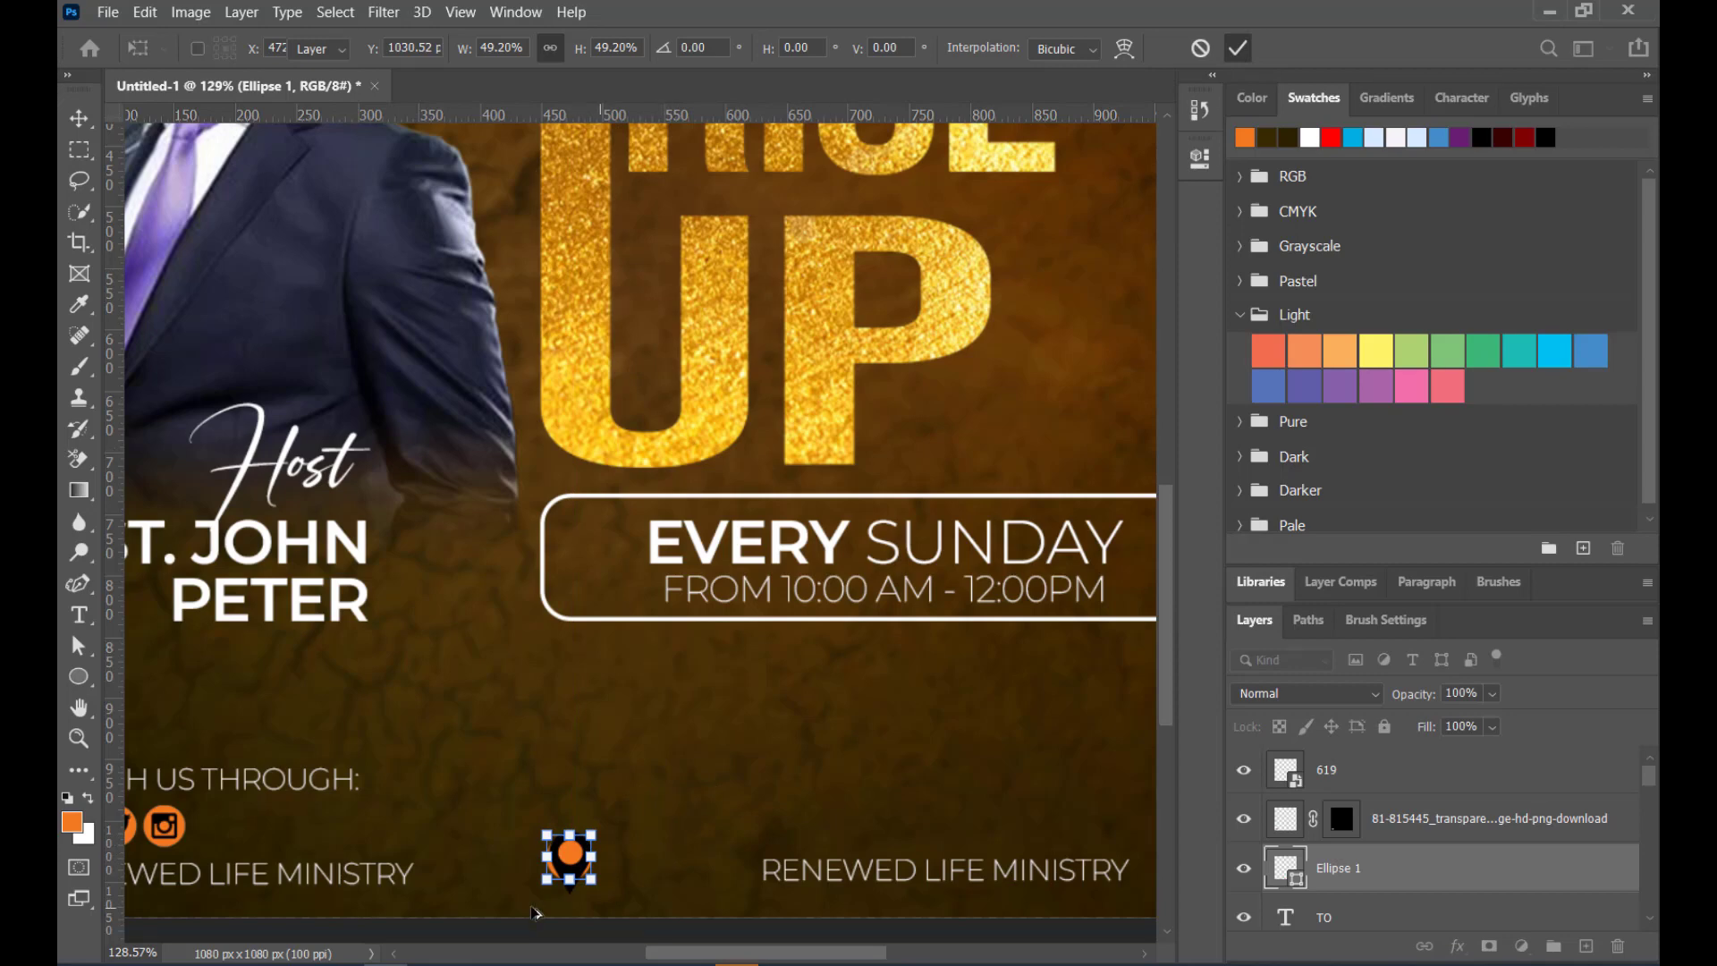
# Scale the location pin to 71.50% so it fits inside the orange circle
pyautogui.scroll(5, 568, 881)
pyautogui.click(598, 880)
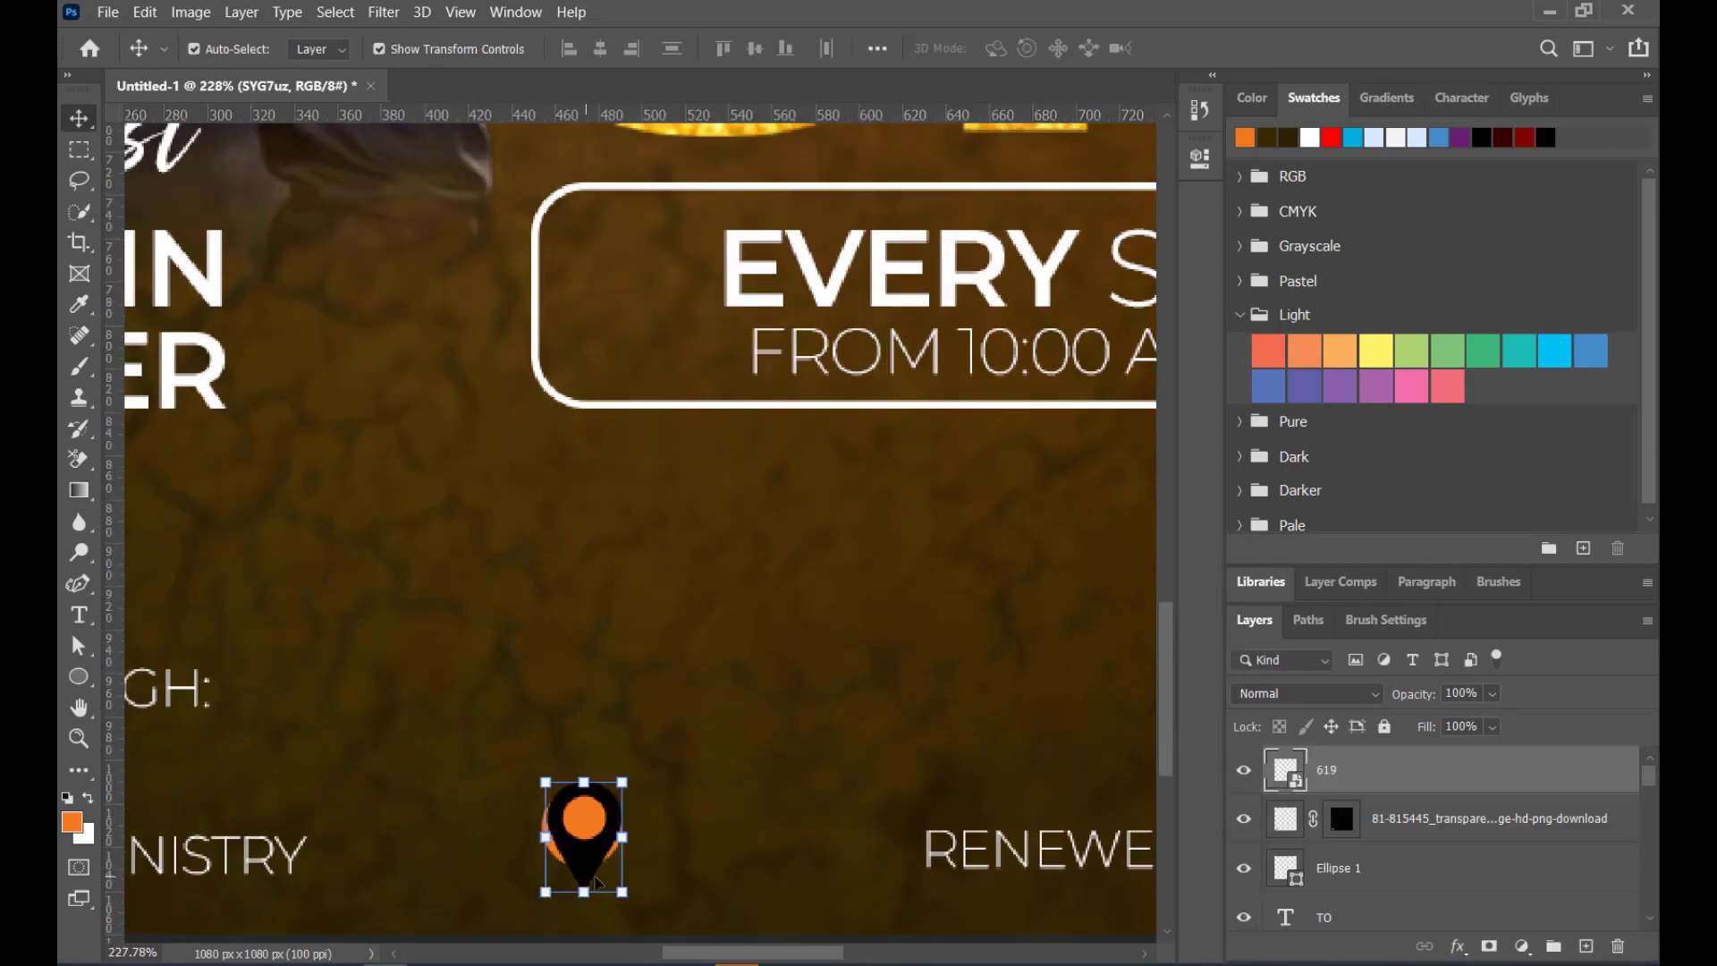
pyautogui.hotkey('ctrl', 't')
pyautogui.moveTo(623, 892); pyautogui.dragTo(583, 842)
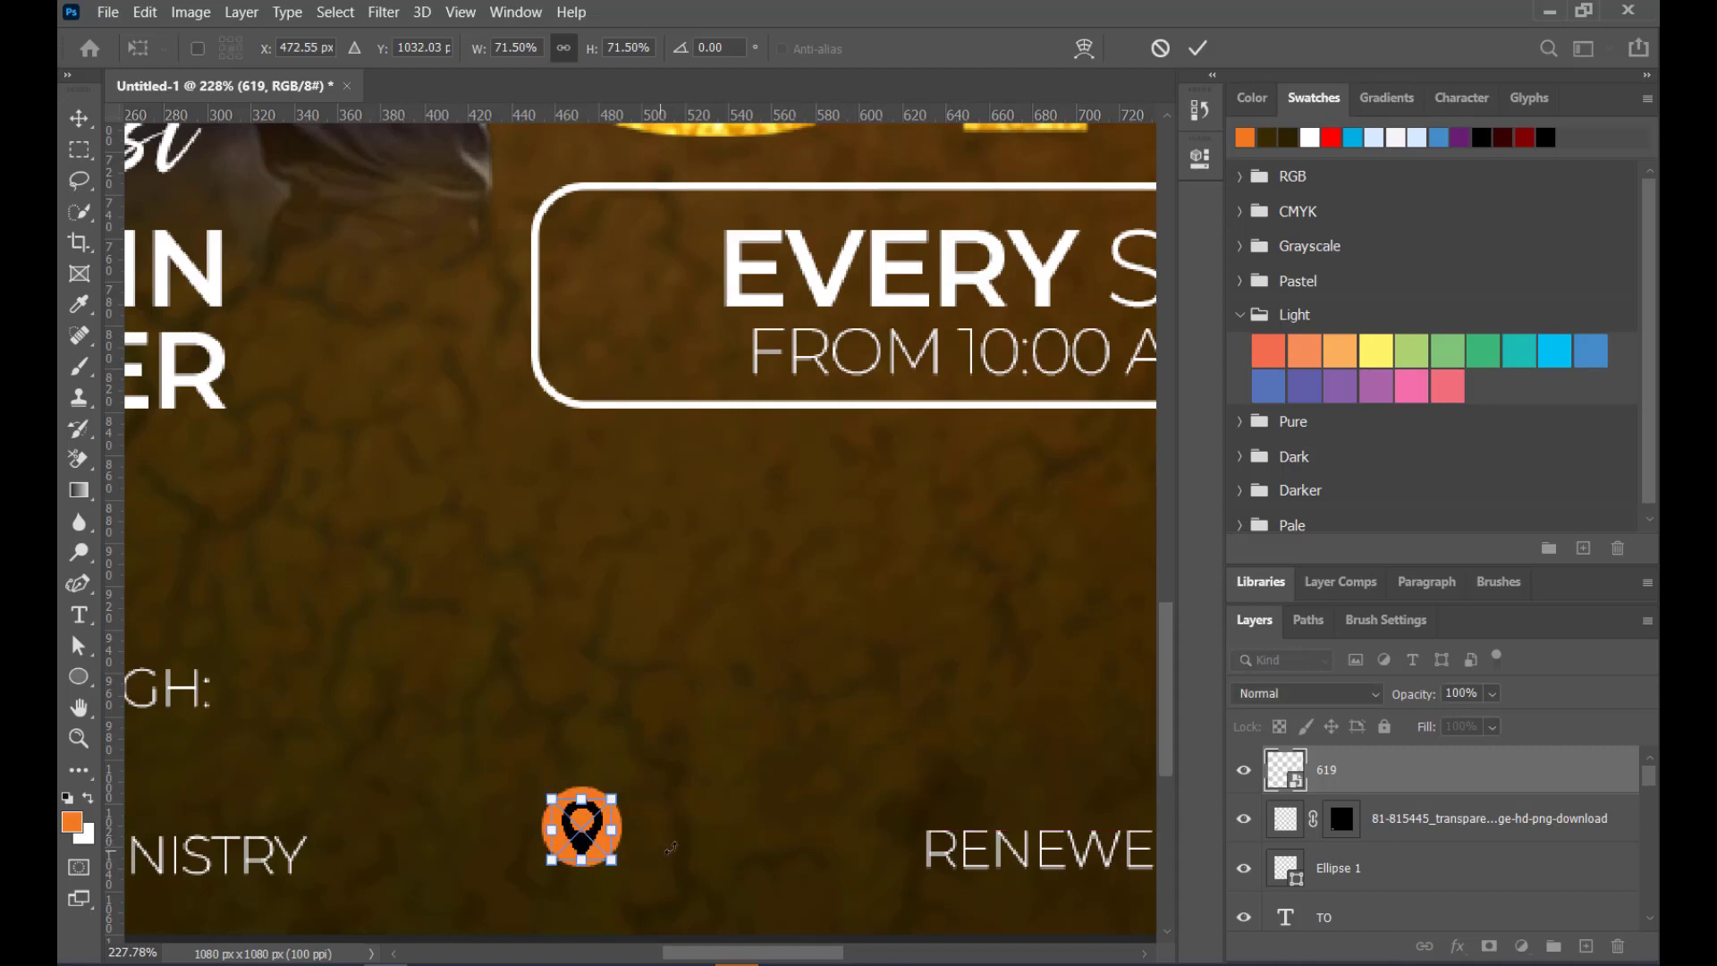
pyautogui.click(1197, 47)
pyautogui.click(729, 723)
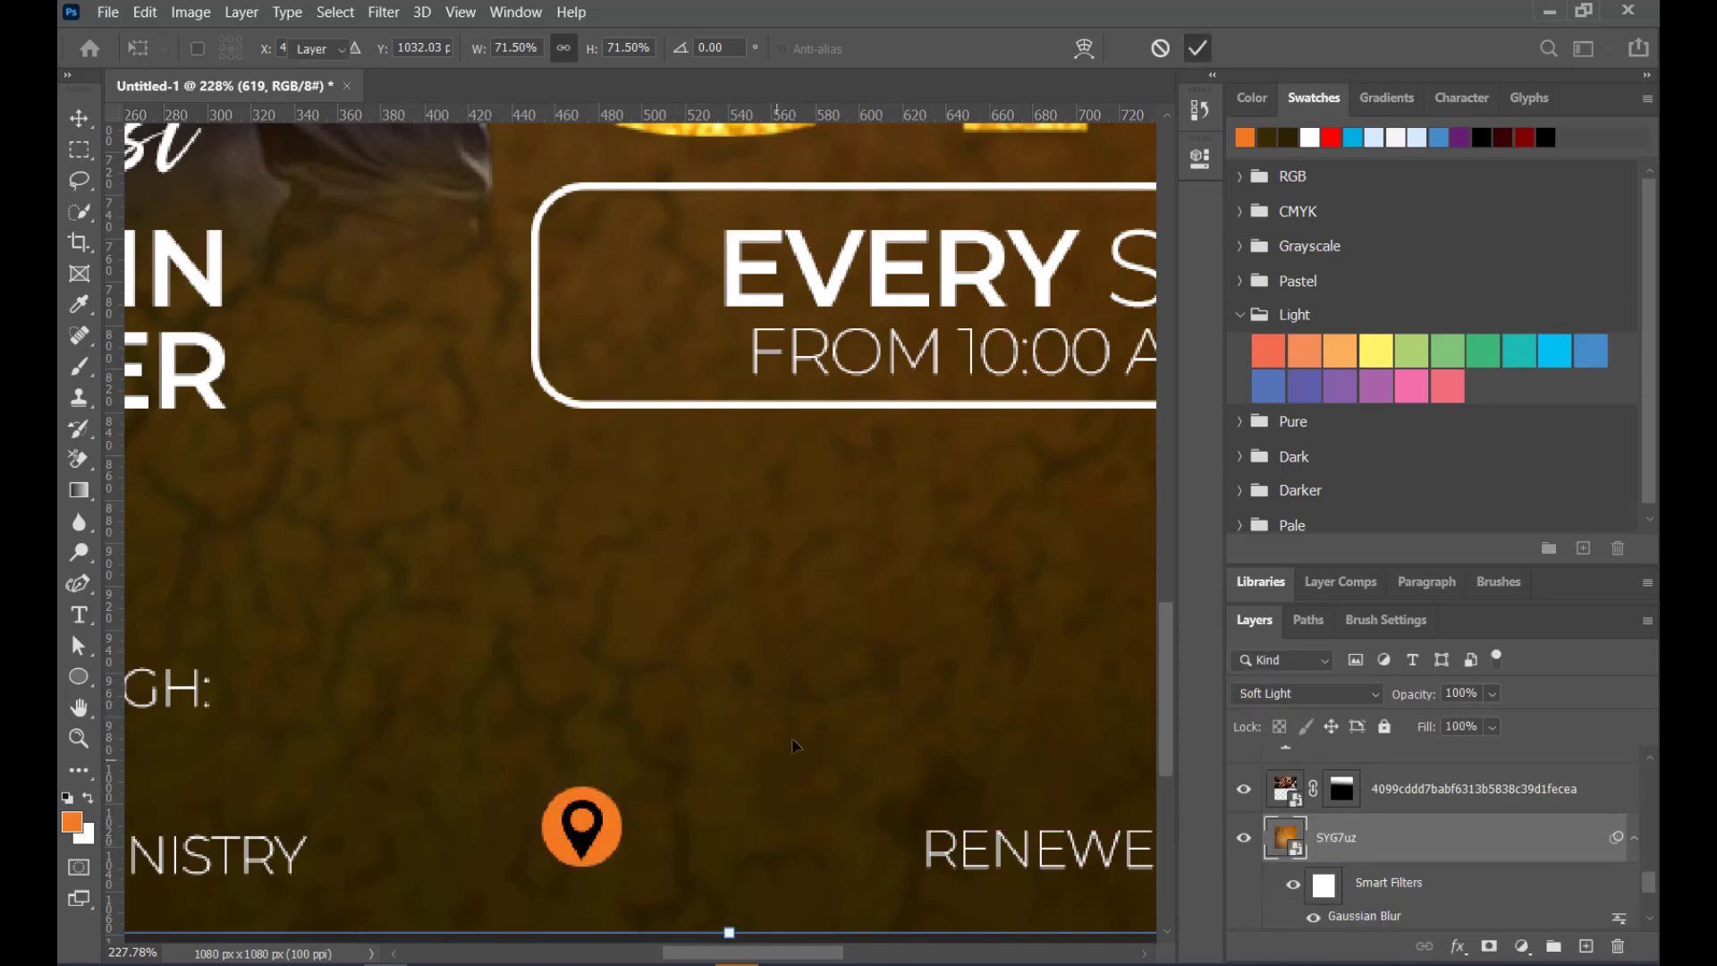
pyautogui.press('Return')
pyautogui.hotkey('ctrl', '0')
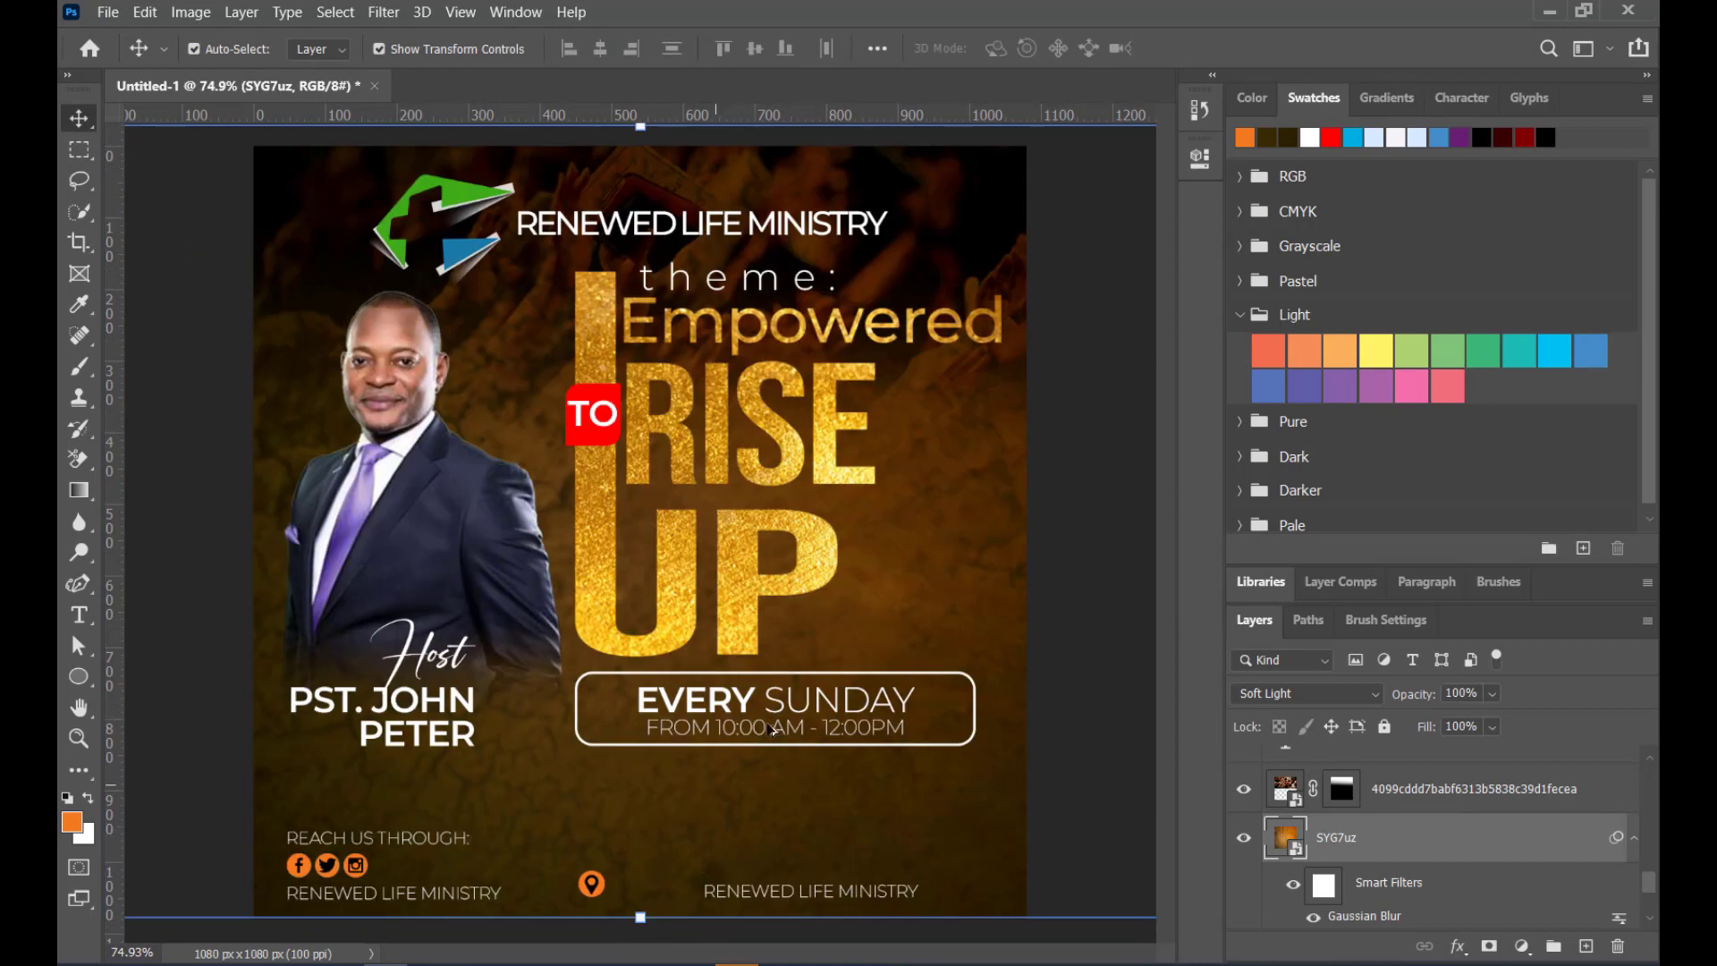
# Nudge the location pin 1 px to the left within the orange circle
pyautogui.scroll(-2, 804, 617)
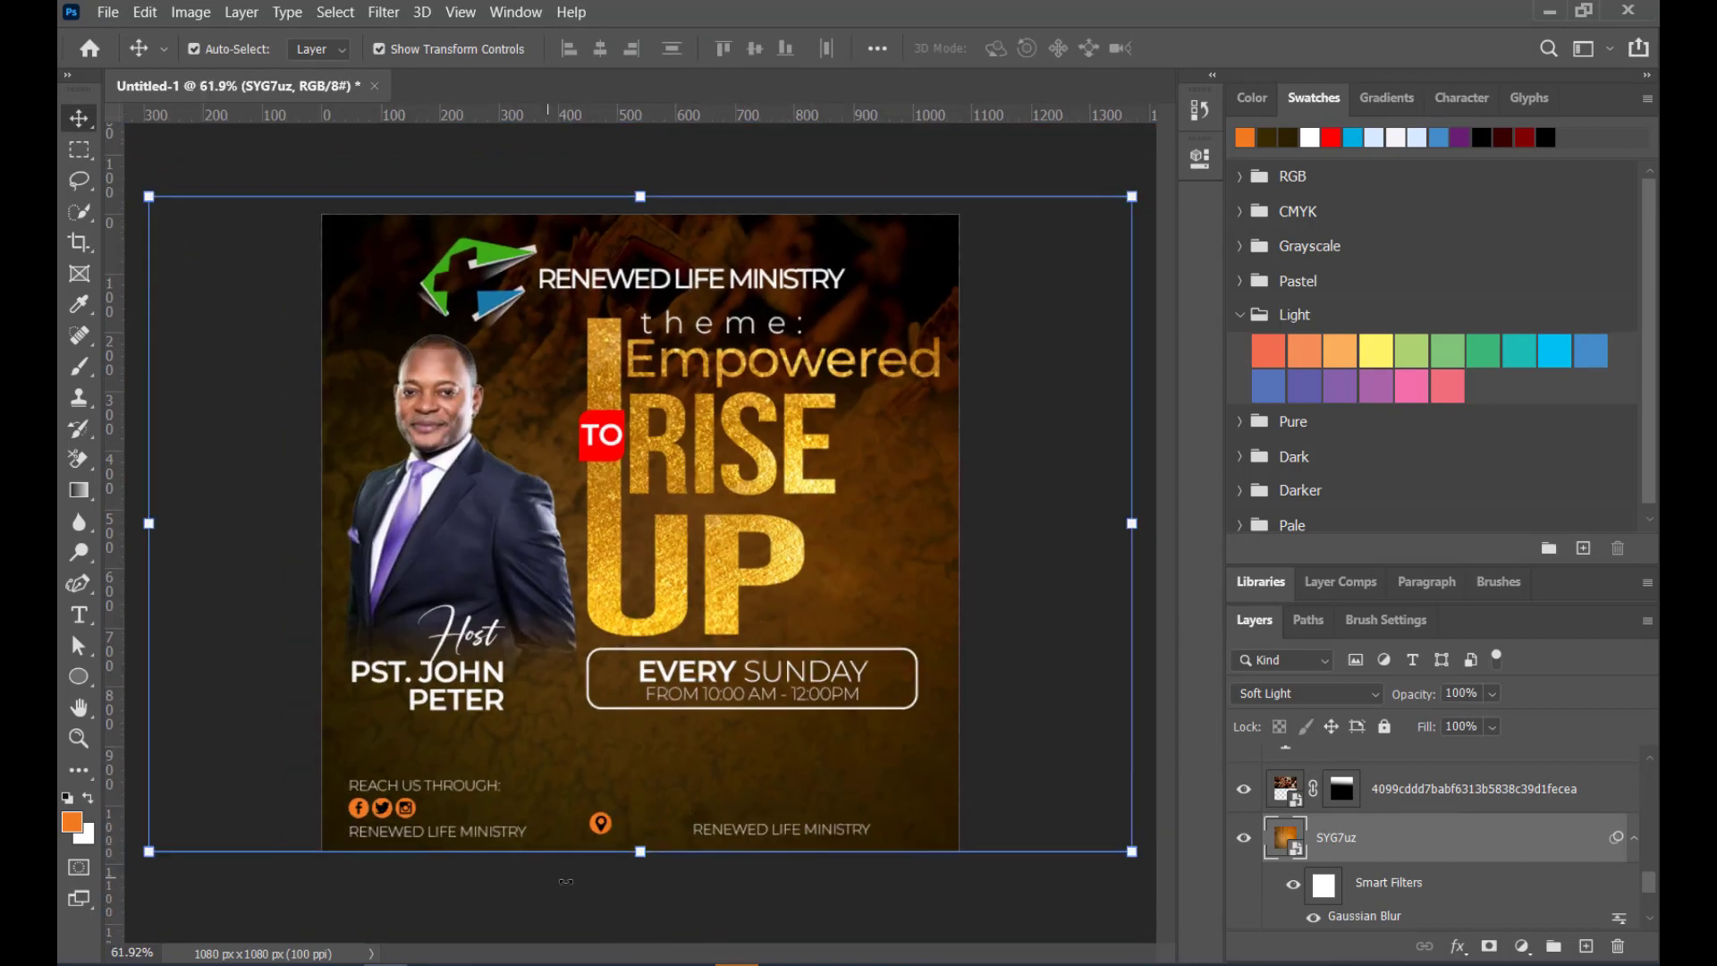
pyautogui.scroll(6, 617, 832)
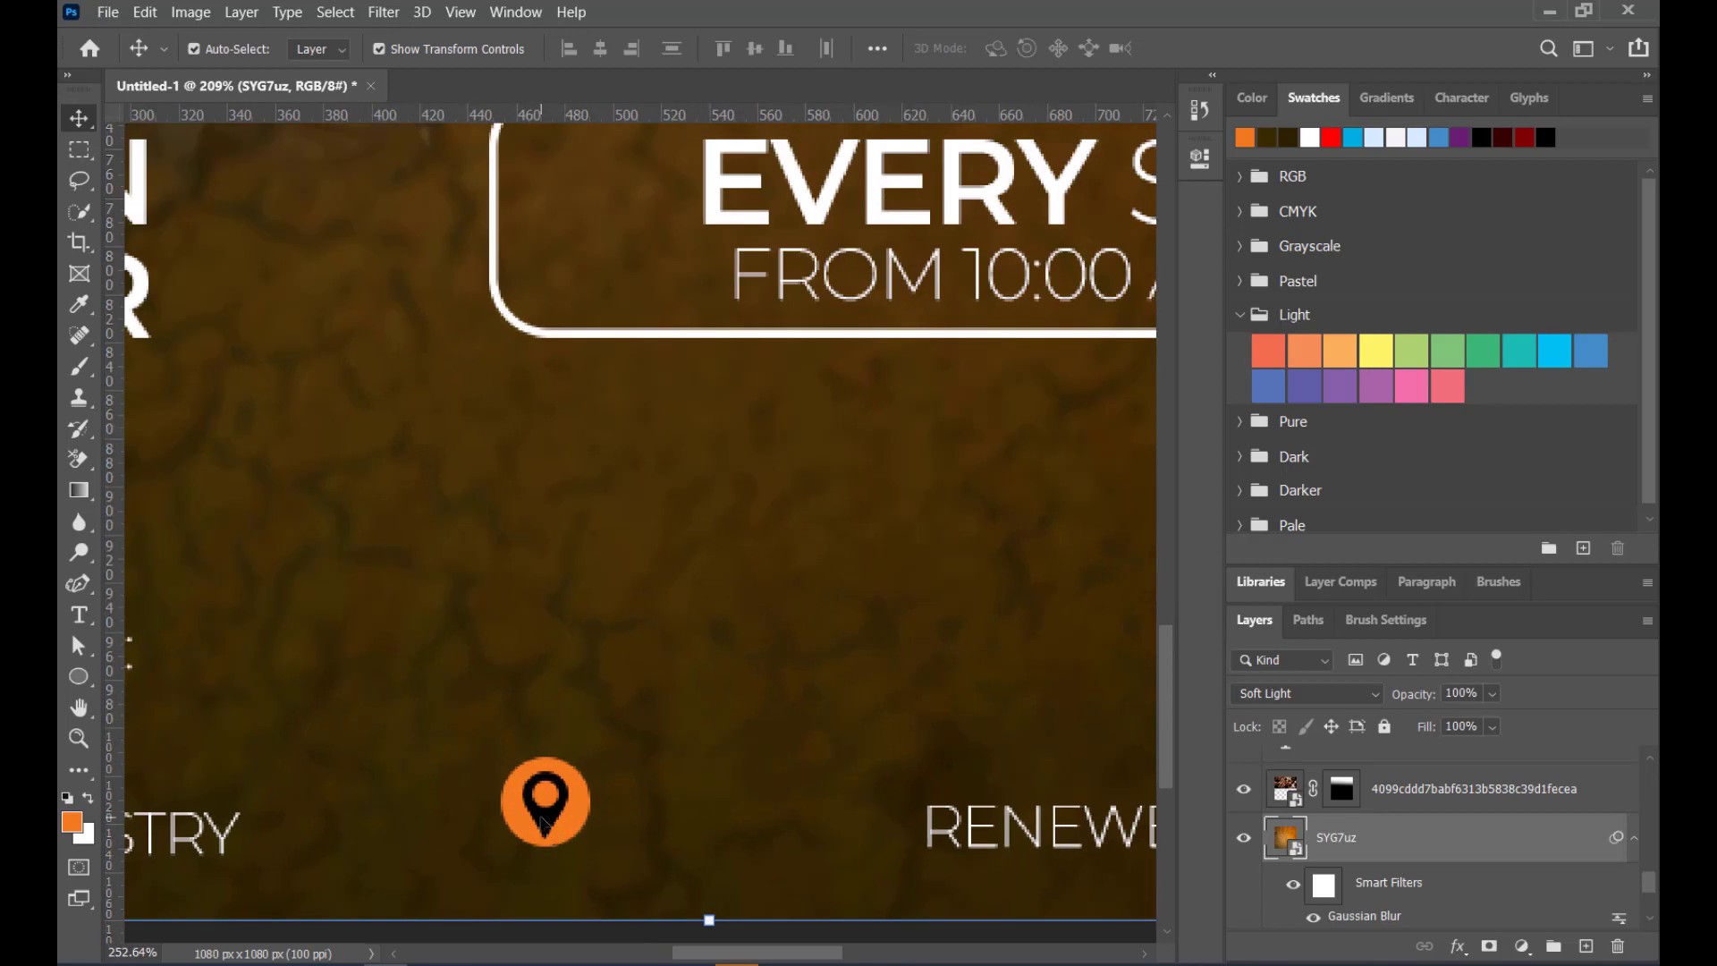
pyautogui.click(544, 822)
pyautogui.press('Left')
pyautogui.press('Left')
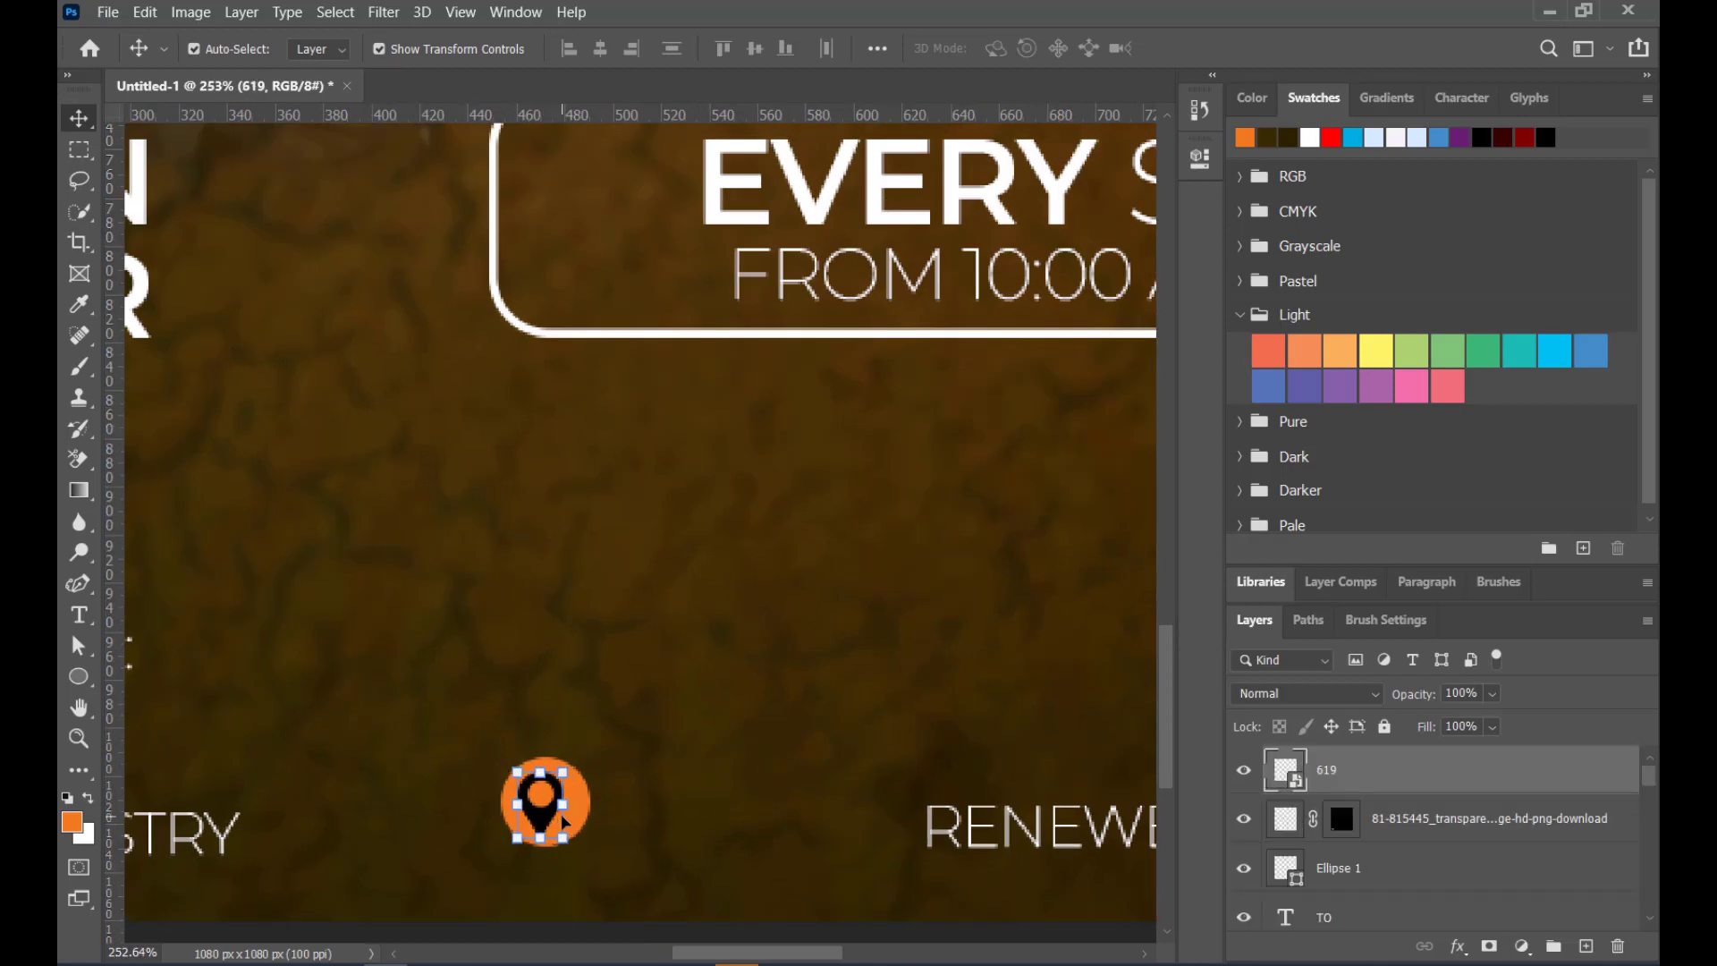
pyautogui.press('Right')
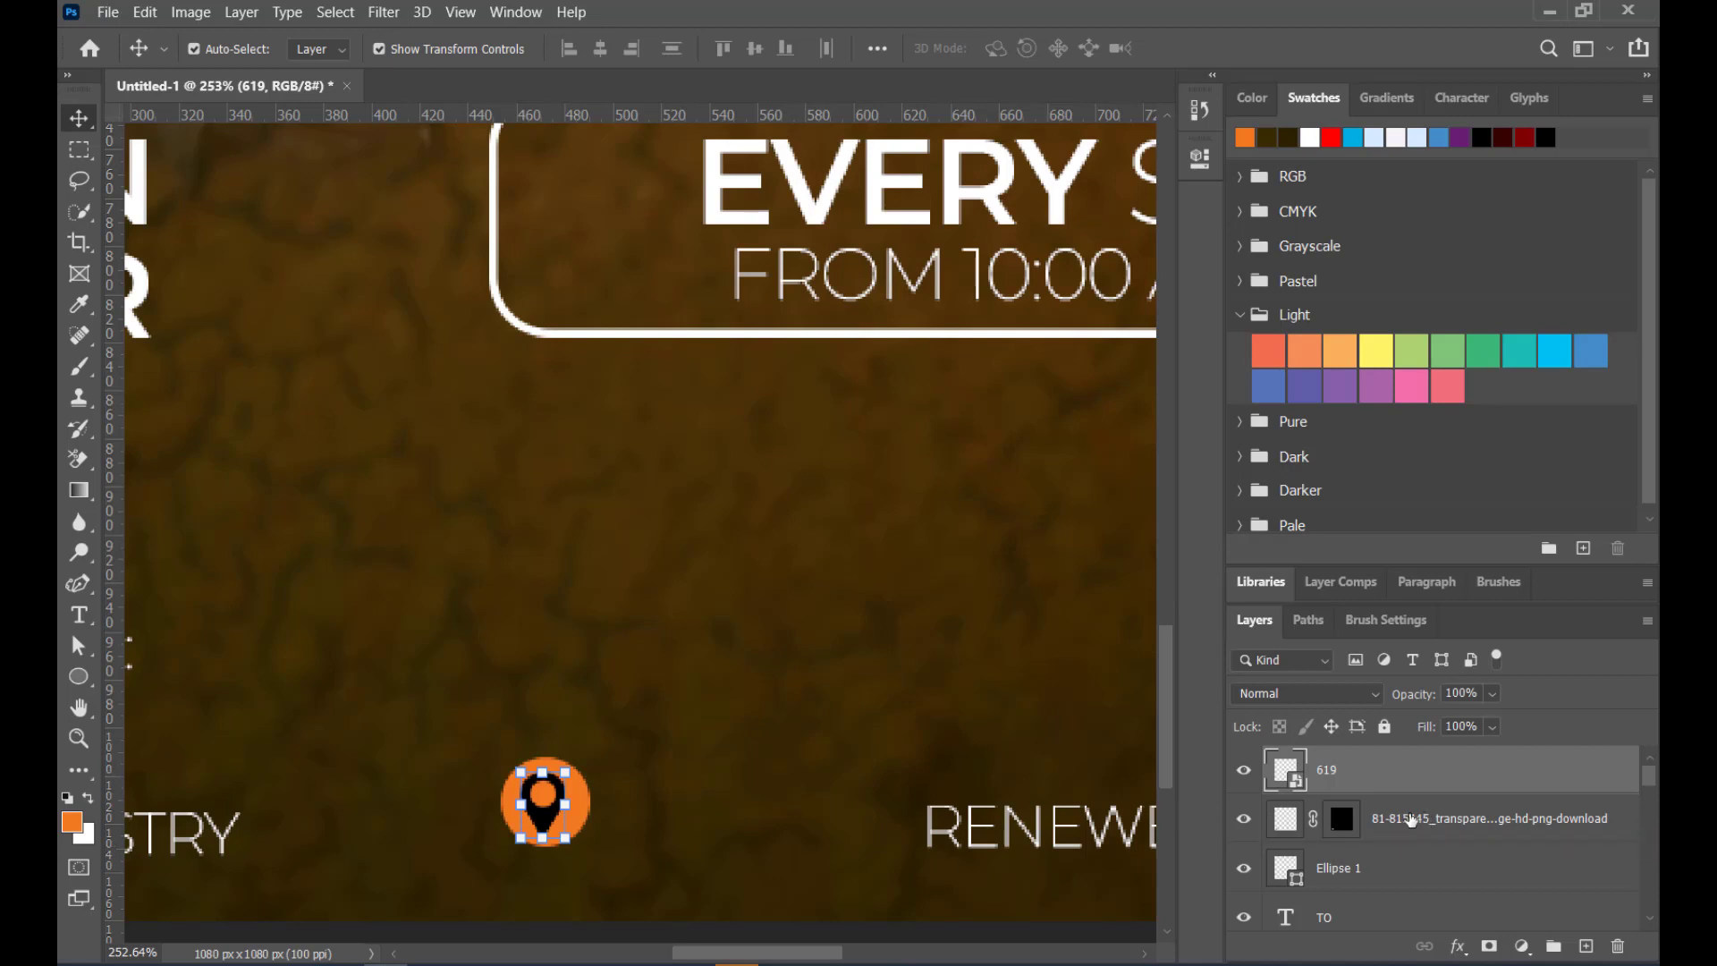
# Merge the location pin and Ellipse 1 layers into a single layer, leaving out the social media icons layer
pyautogui.keyDown('shift'); pyautogui.click(1410, 819); pyautogui.keyUp('shift')
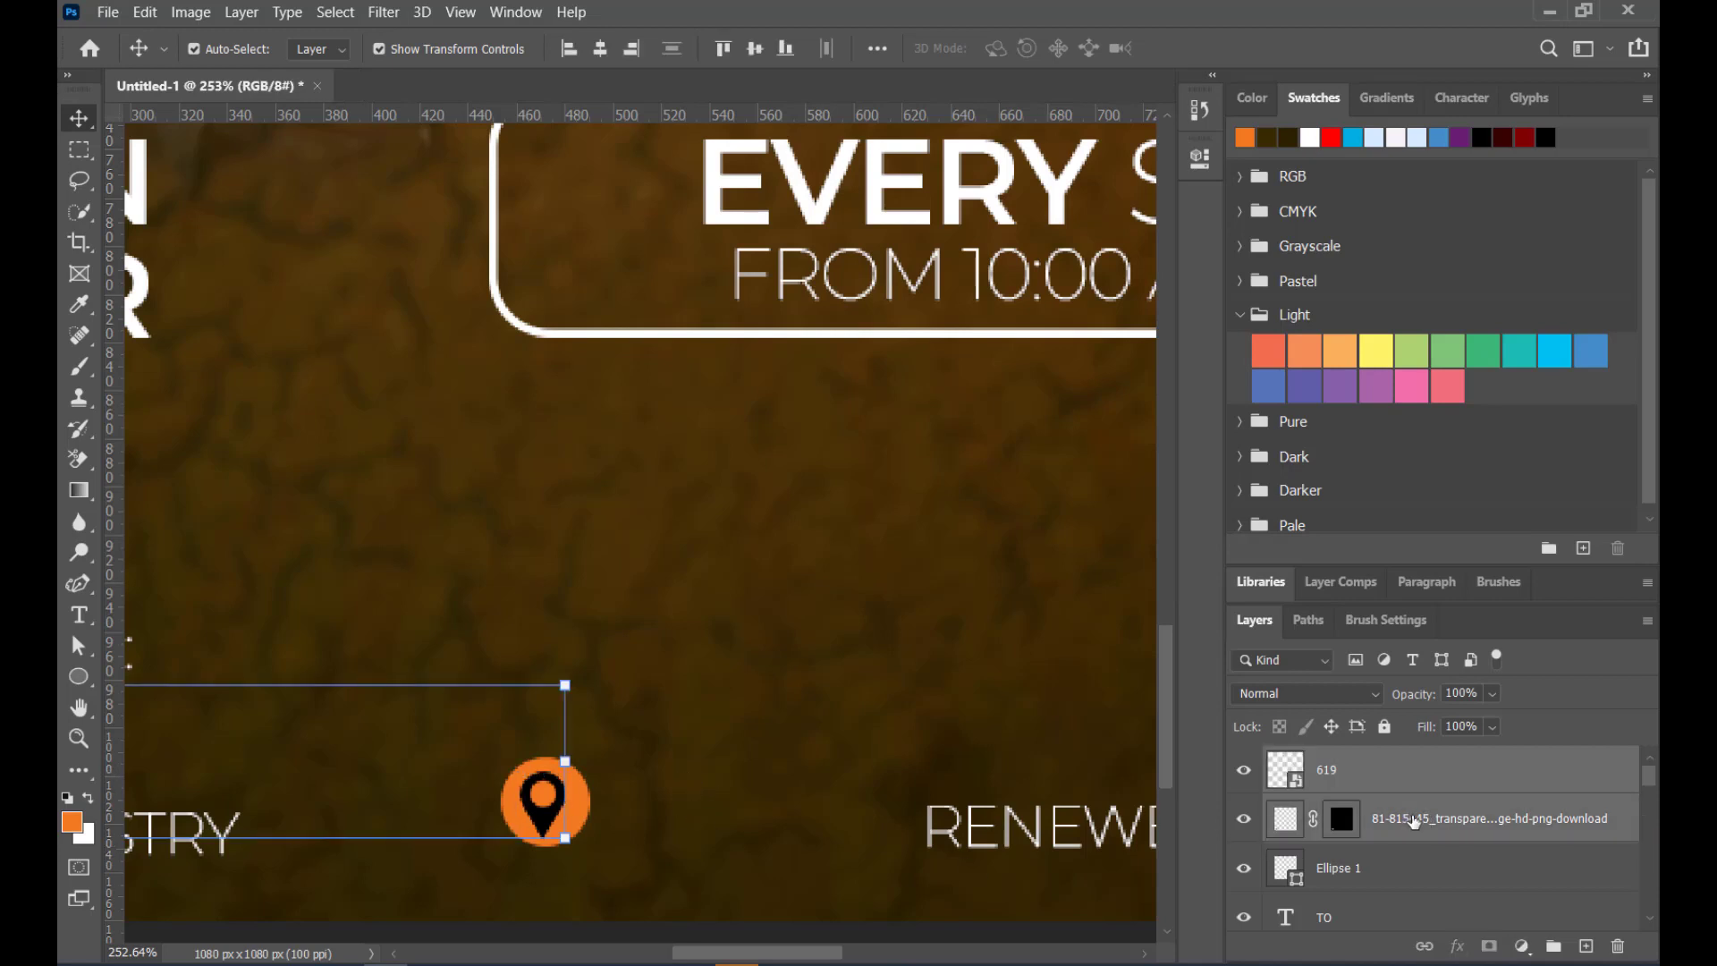
pyautogui.click(1410, 820)
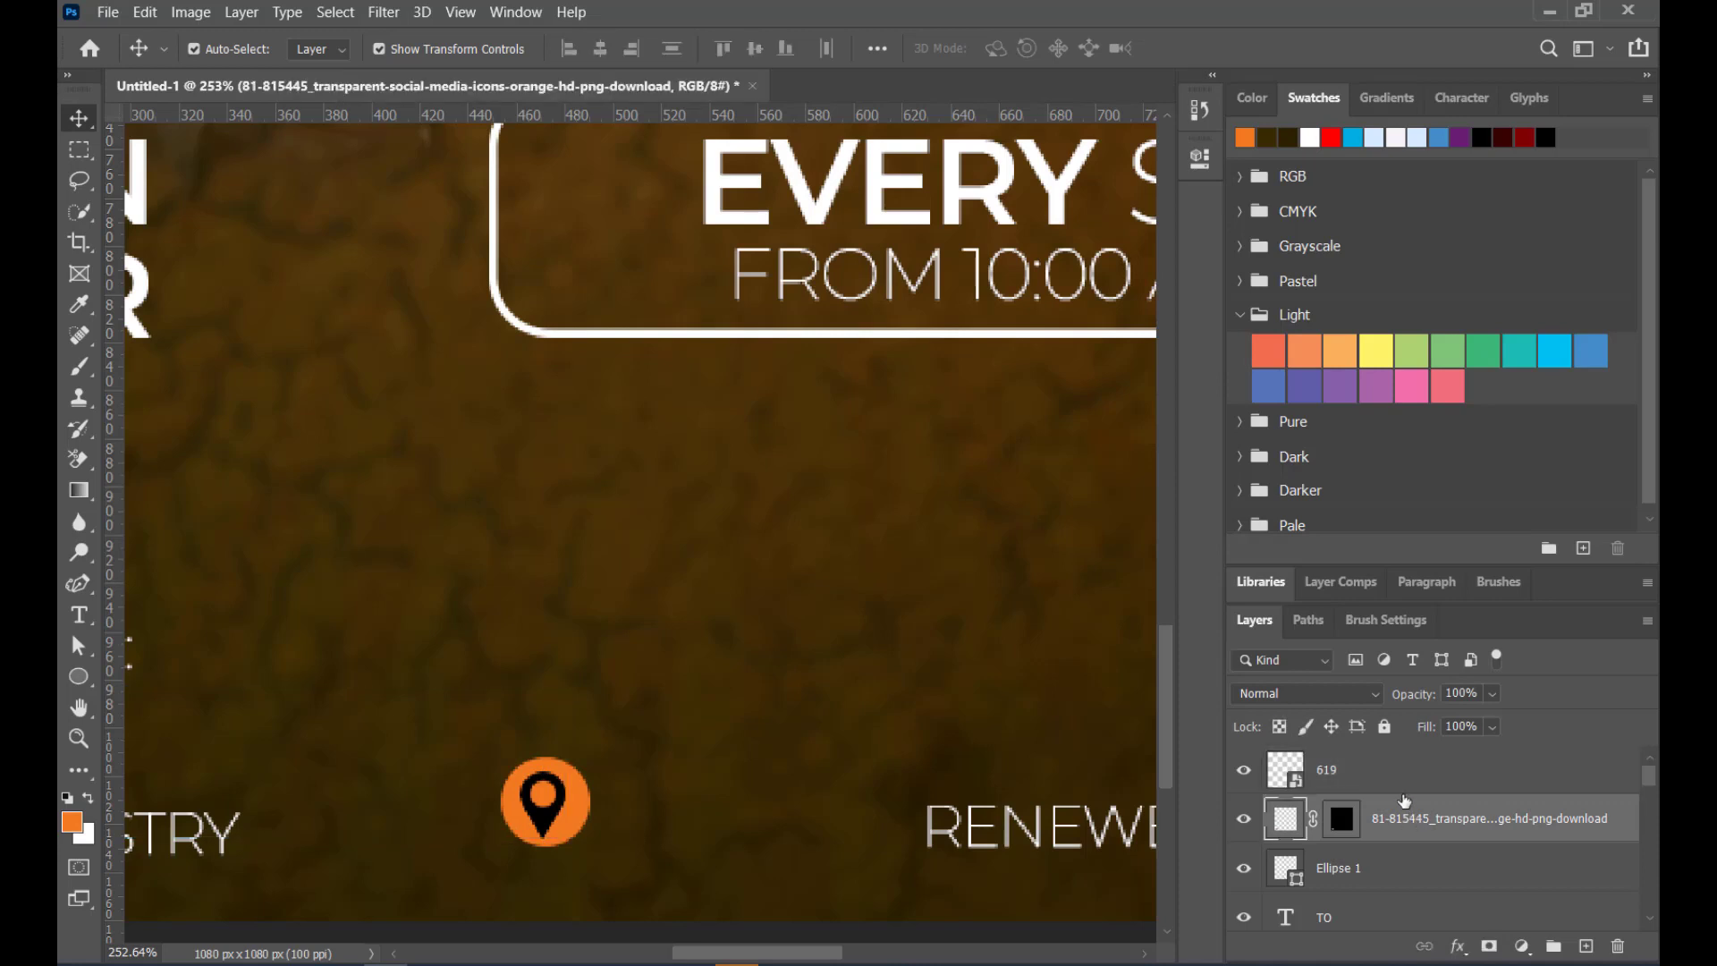
pyautogui.click(1404, 776)
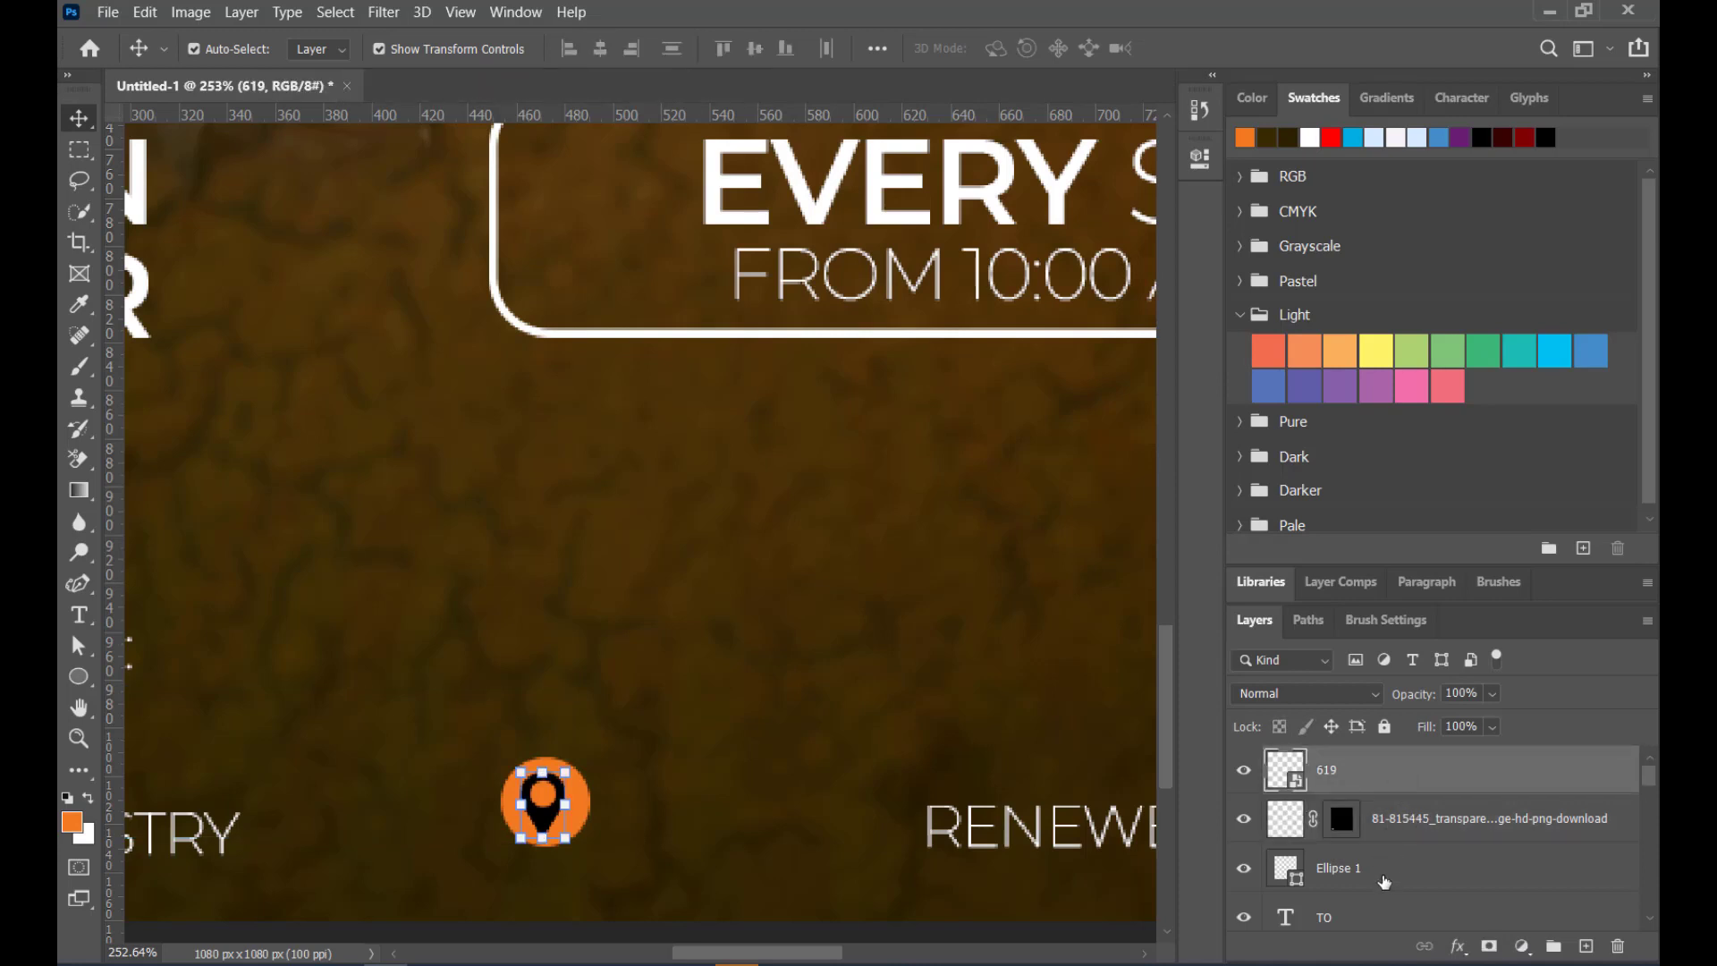
pyautogui.keyDown('shift'); pyautogui.click(1383, 881); pyautogui.keyUp('shift')
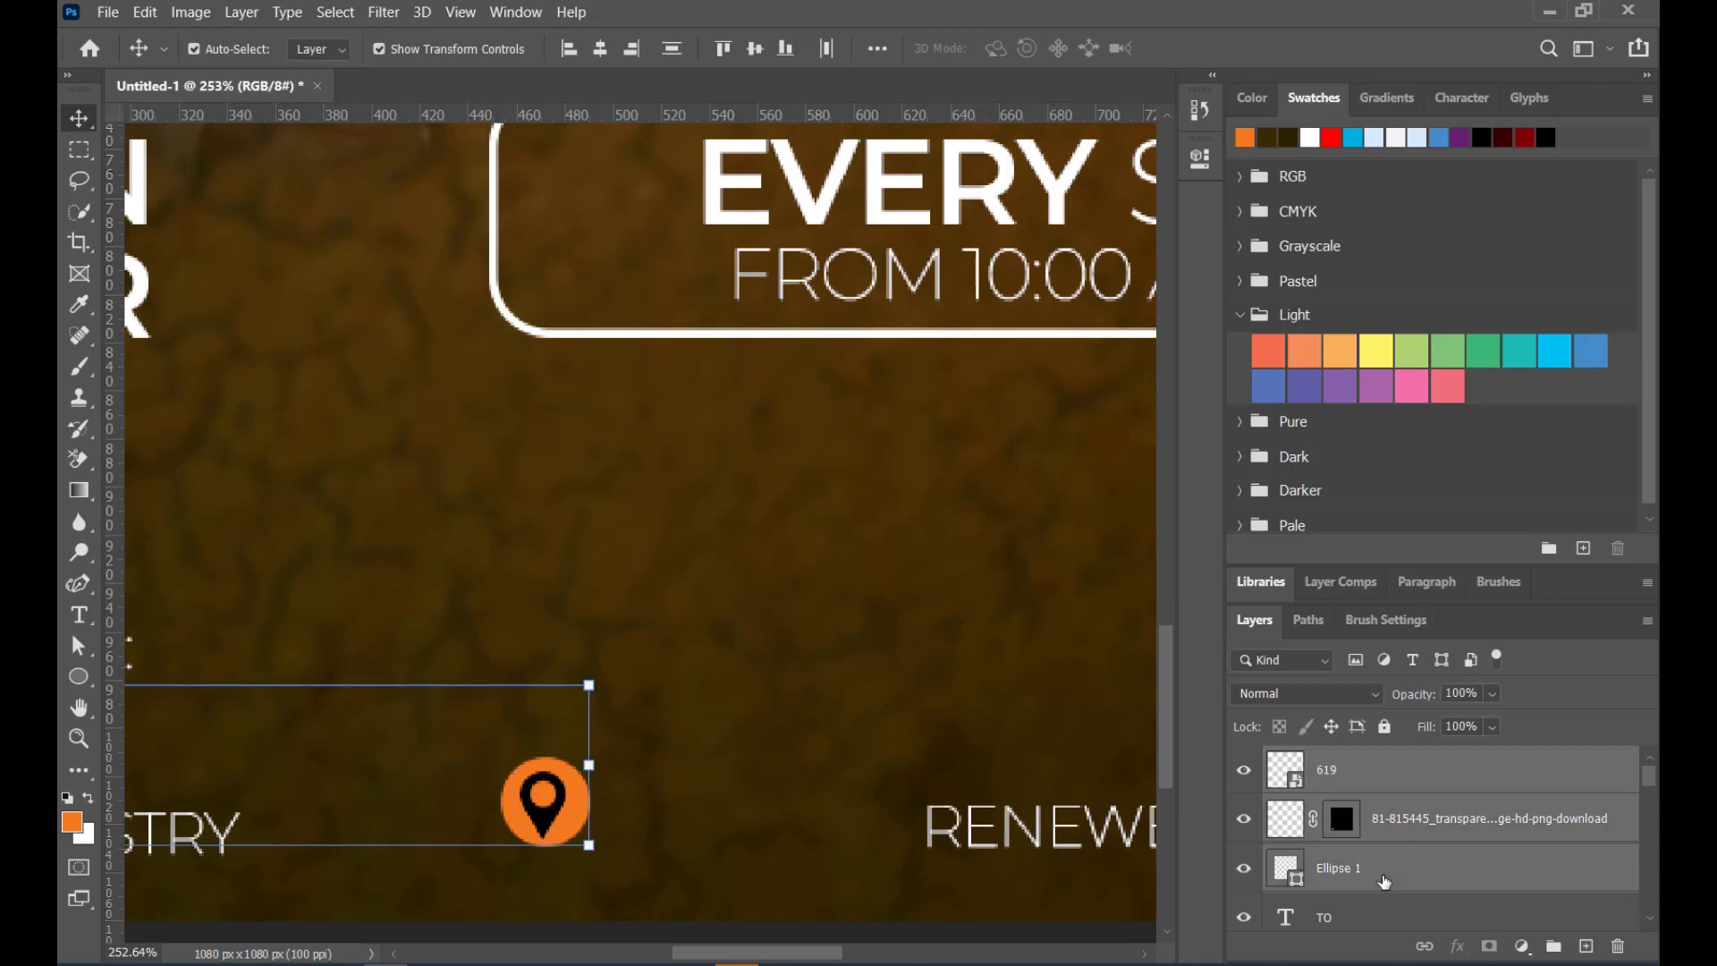
pyautogui.keyDown('ctrl'); pyautogui.click(1402, 832); pyautogui.keyUp('ctrl')
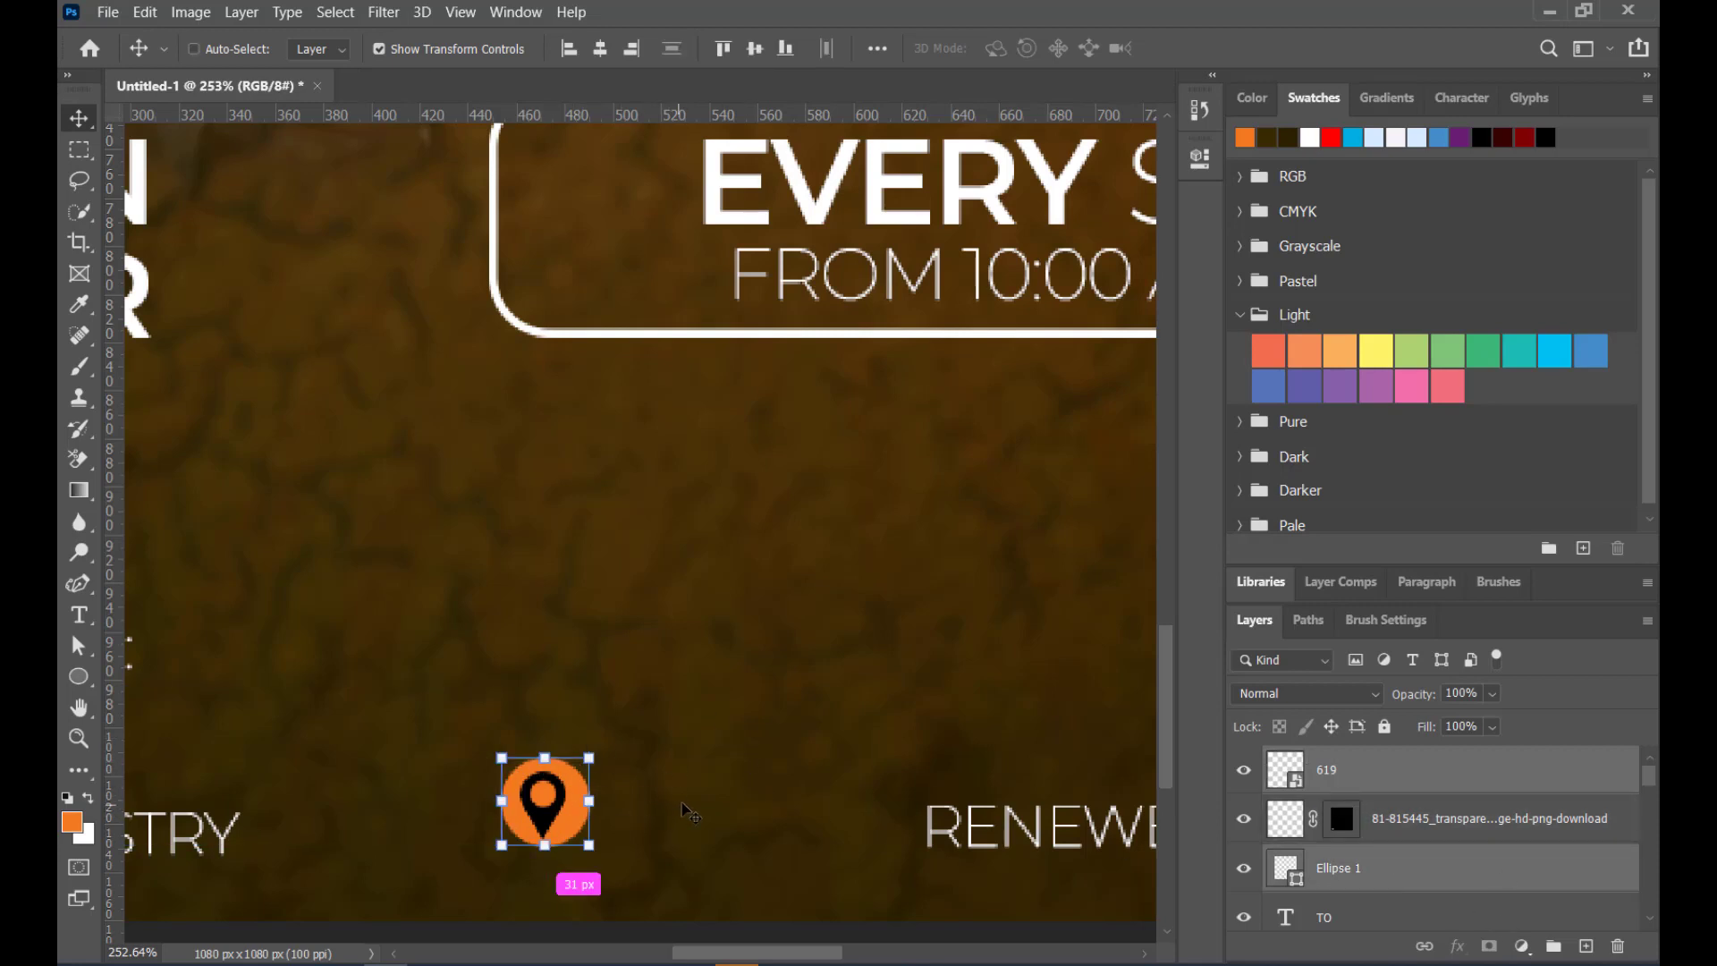
pyautogui.hotkey('ctrl', 'e')
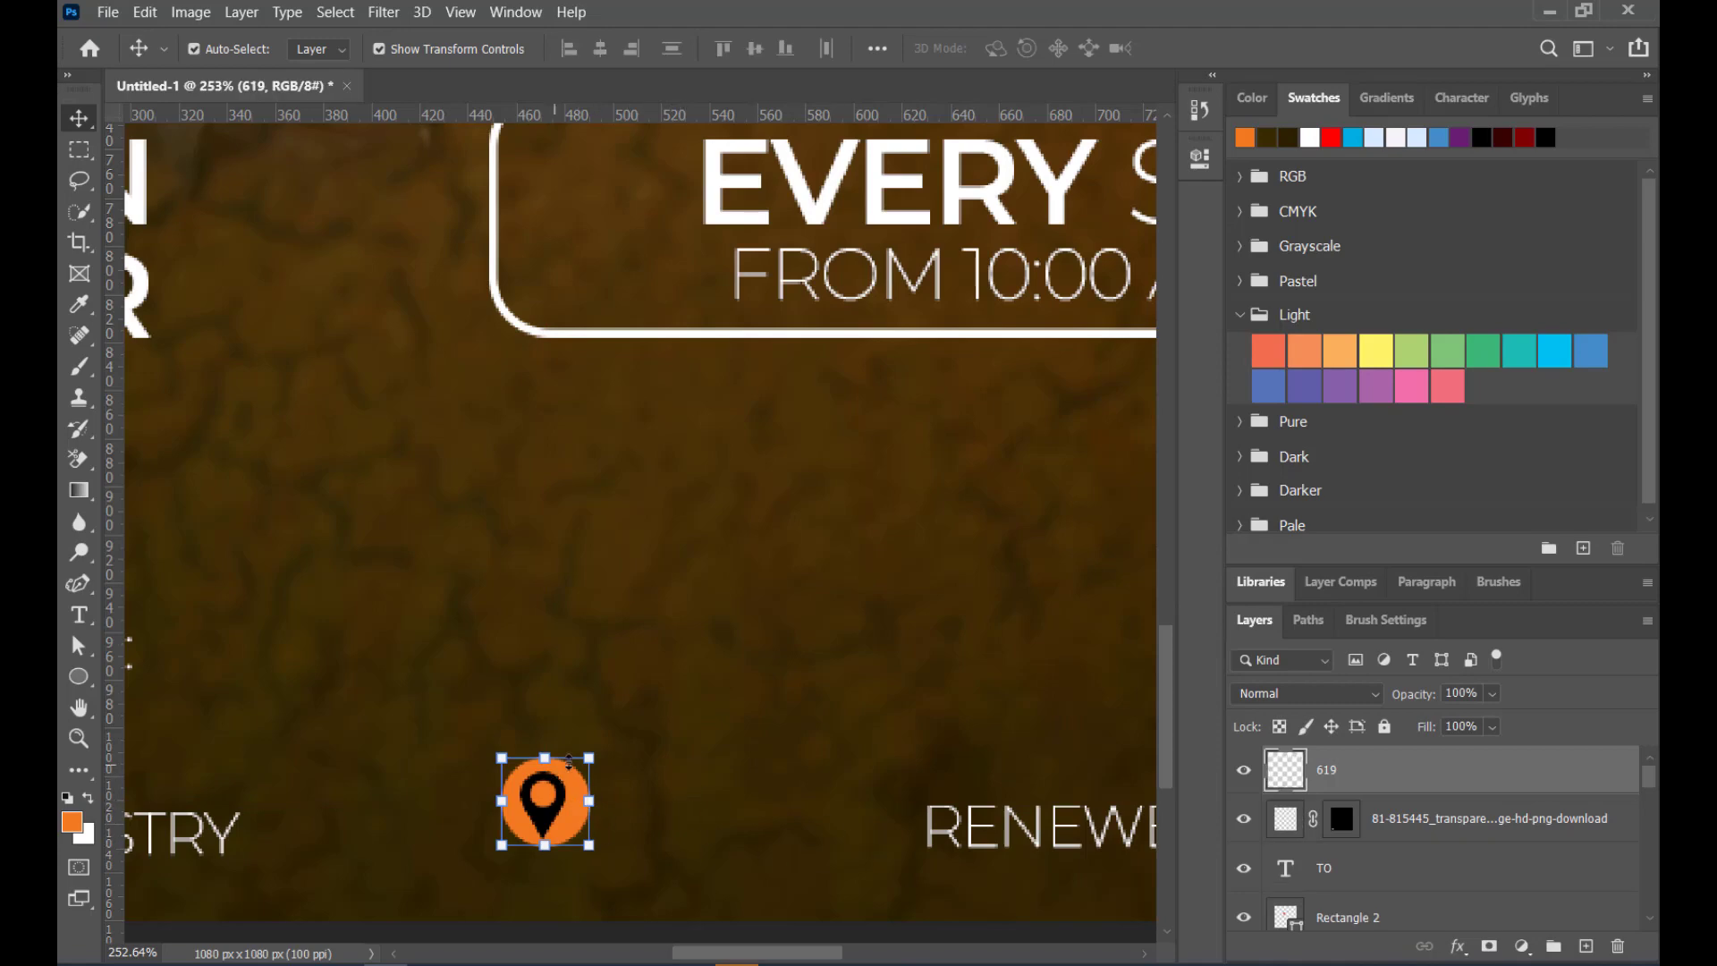
# Adjust the merged pin icon's position and move the duplicated RENEWED LIFE MINISTRY text 115 px left and 3 px down, beside the icon
pyautogui.scroll(-4, 748, 768)
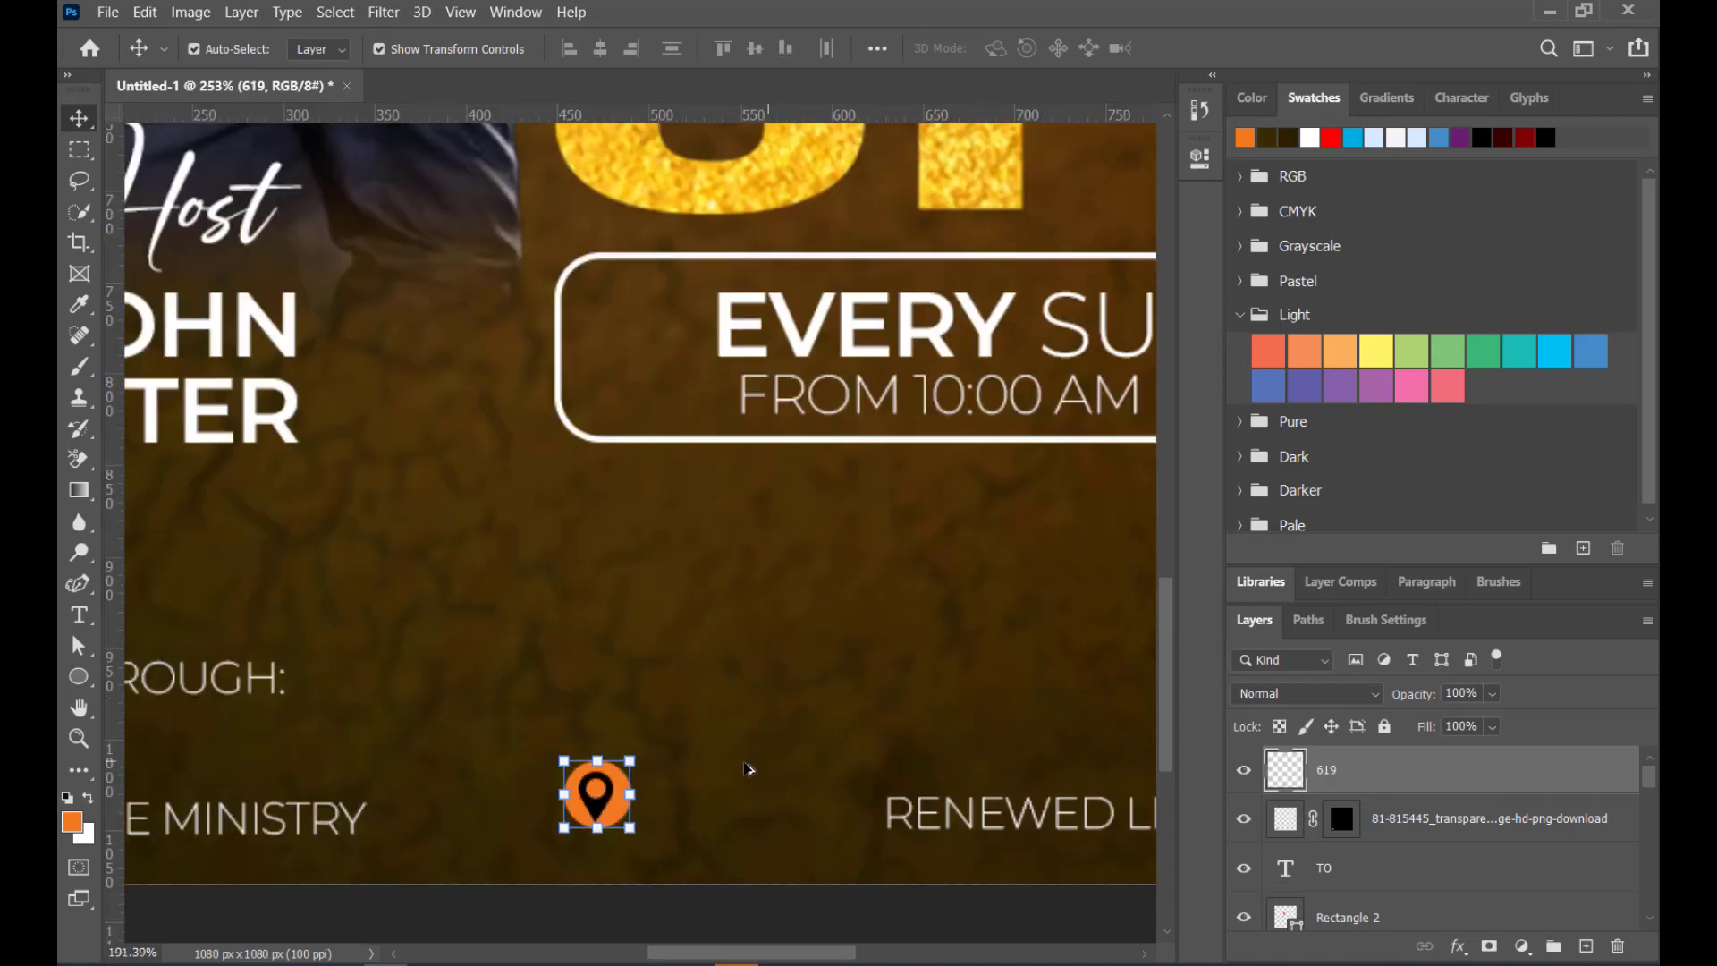
pyautogui.moveTo(624, 801); pyautogui.dragTo(624, 816)
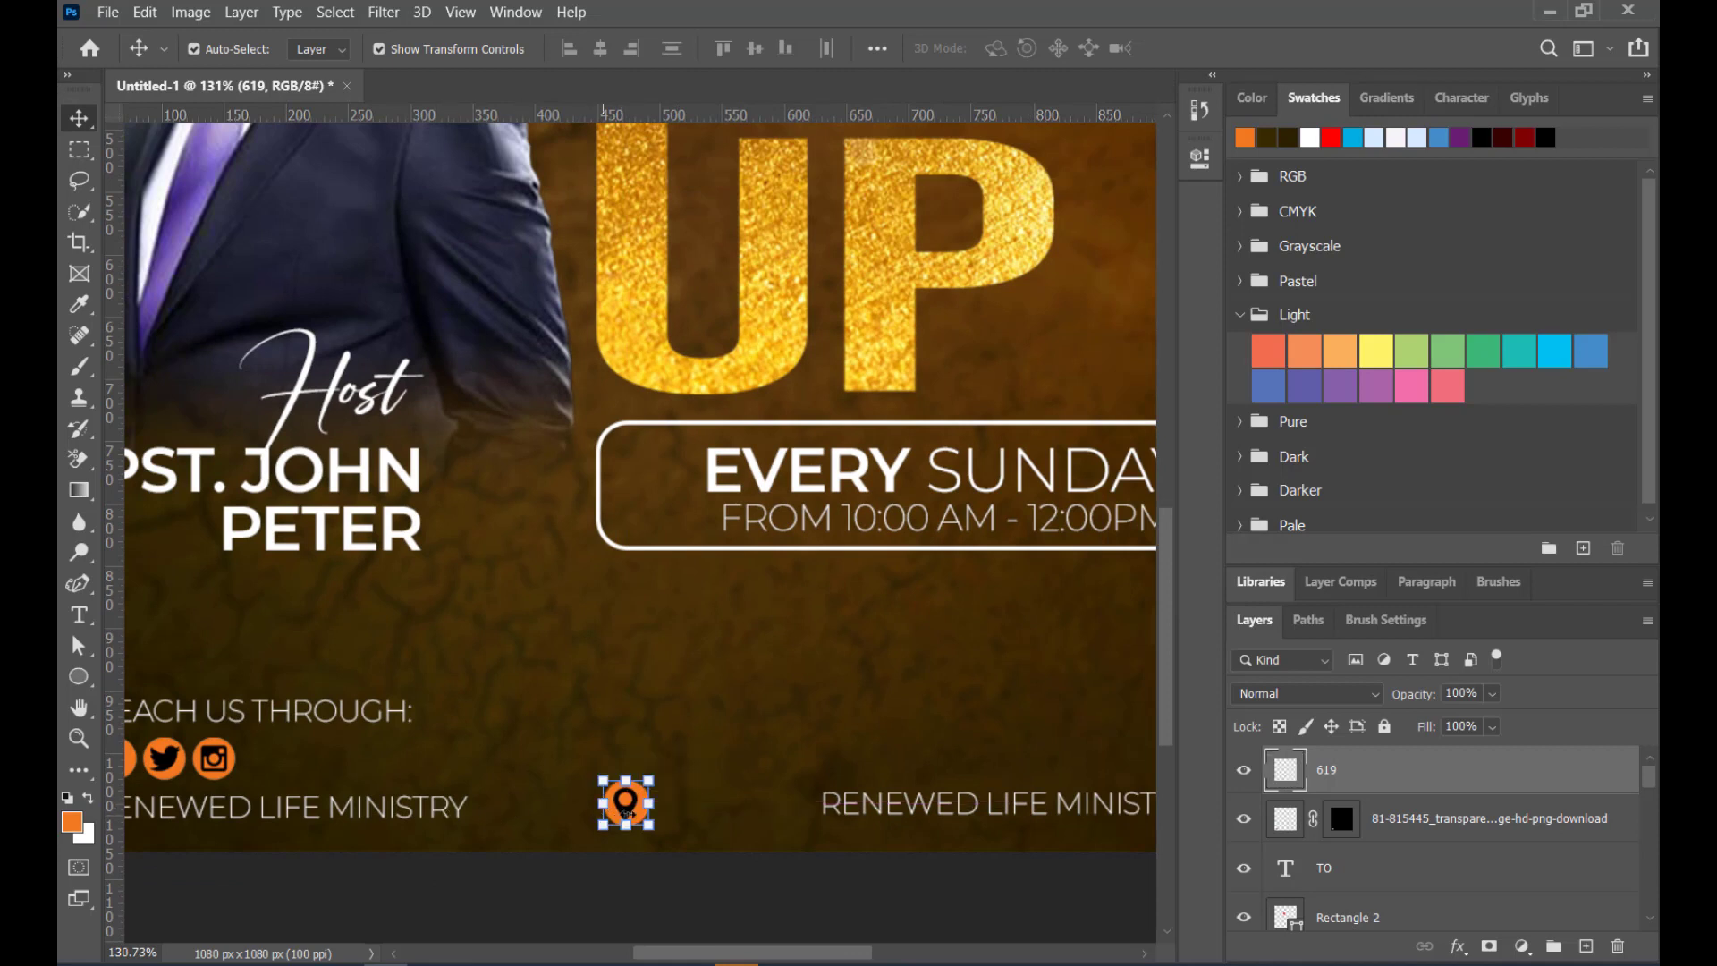
pyautogui.click(873, 805)
pyautogui.moveTo(874, 805); pyautogui.dragTo(726, 805)
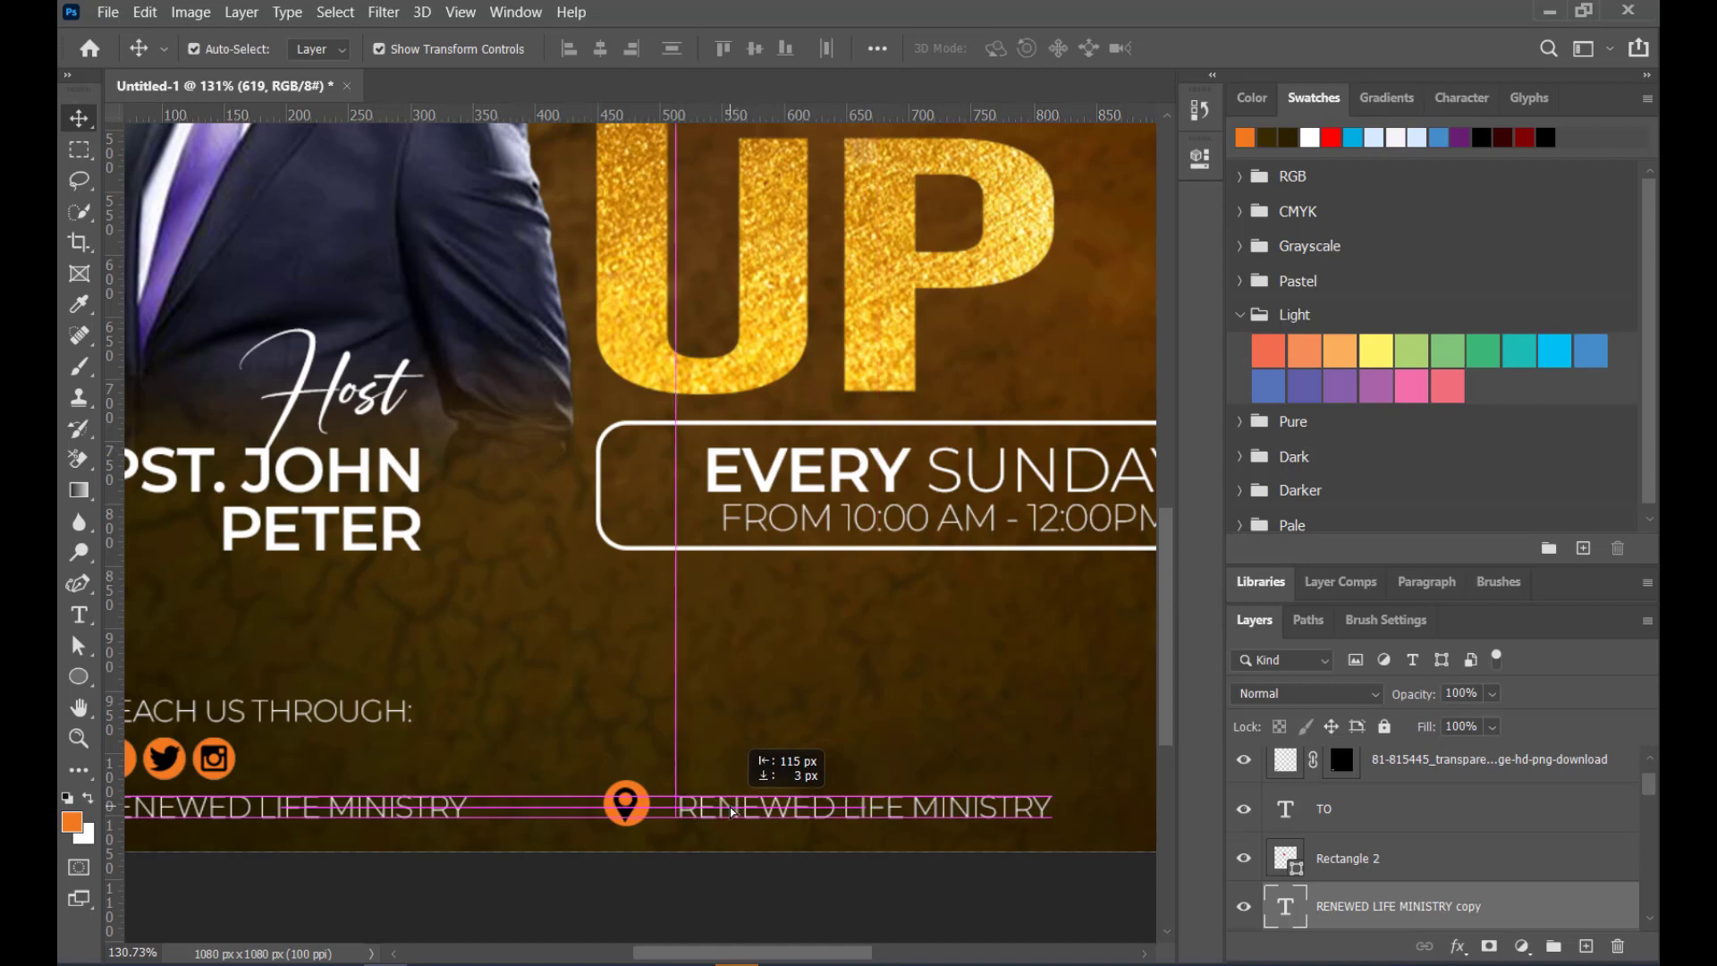
# Replace the duplicated RENEWED LIFE MINISTRY text with the church's address and move it so it starts just right of the location pin
pyautogui.doubleClick(728, 803)
pyautogui.doubleClick(729, 804)
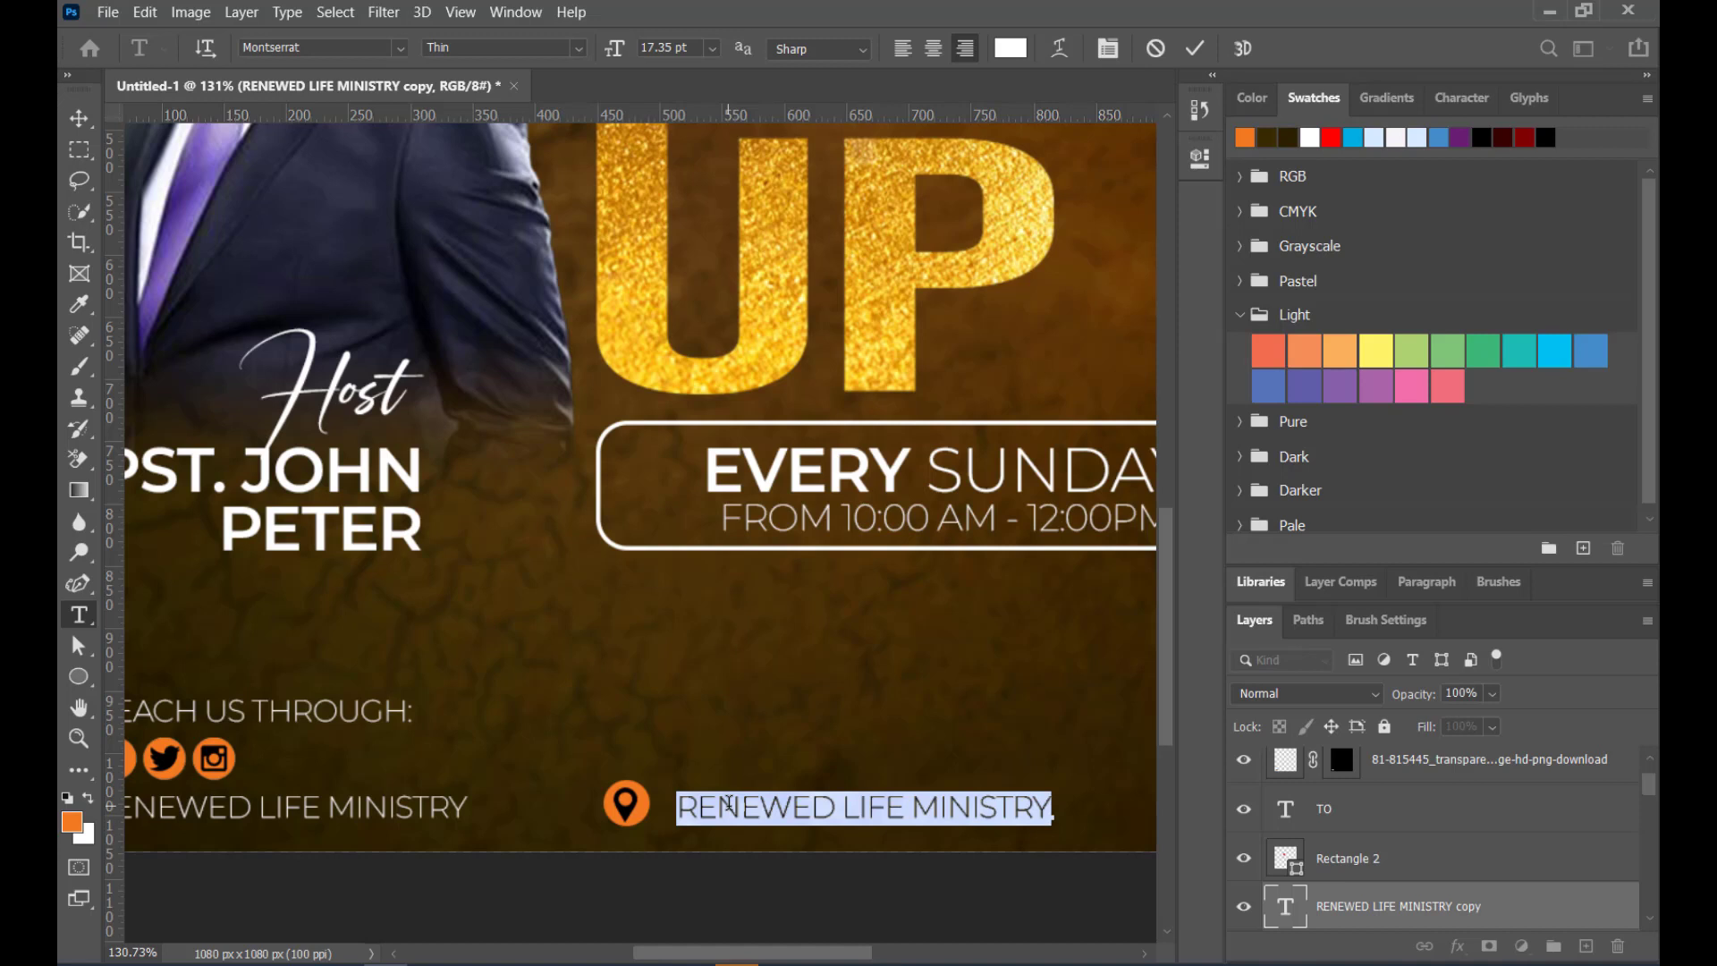
pyautogui.write('MU')
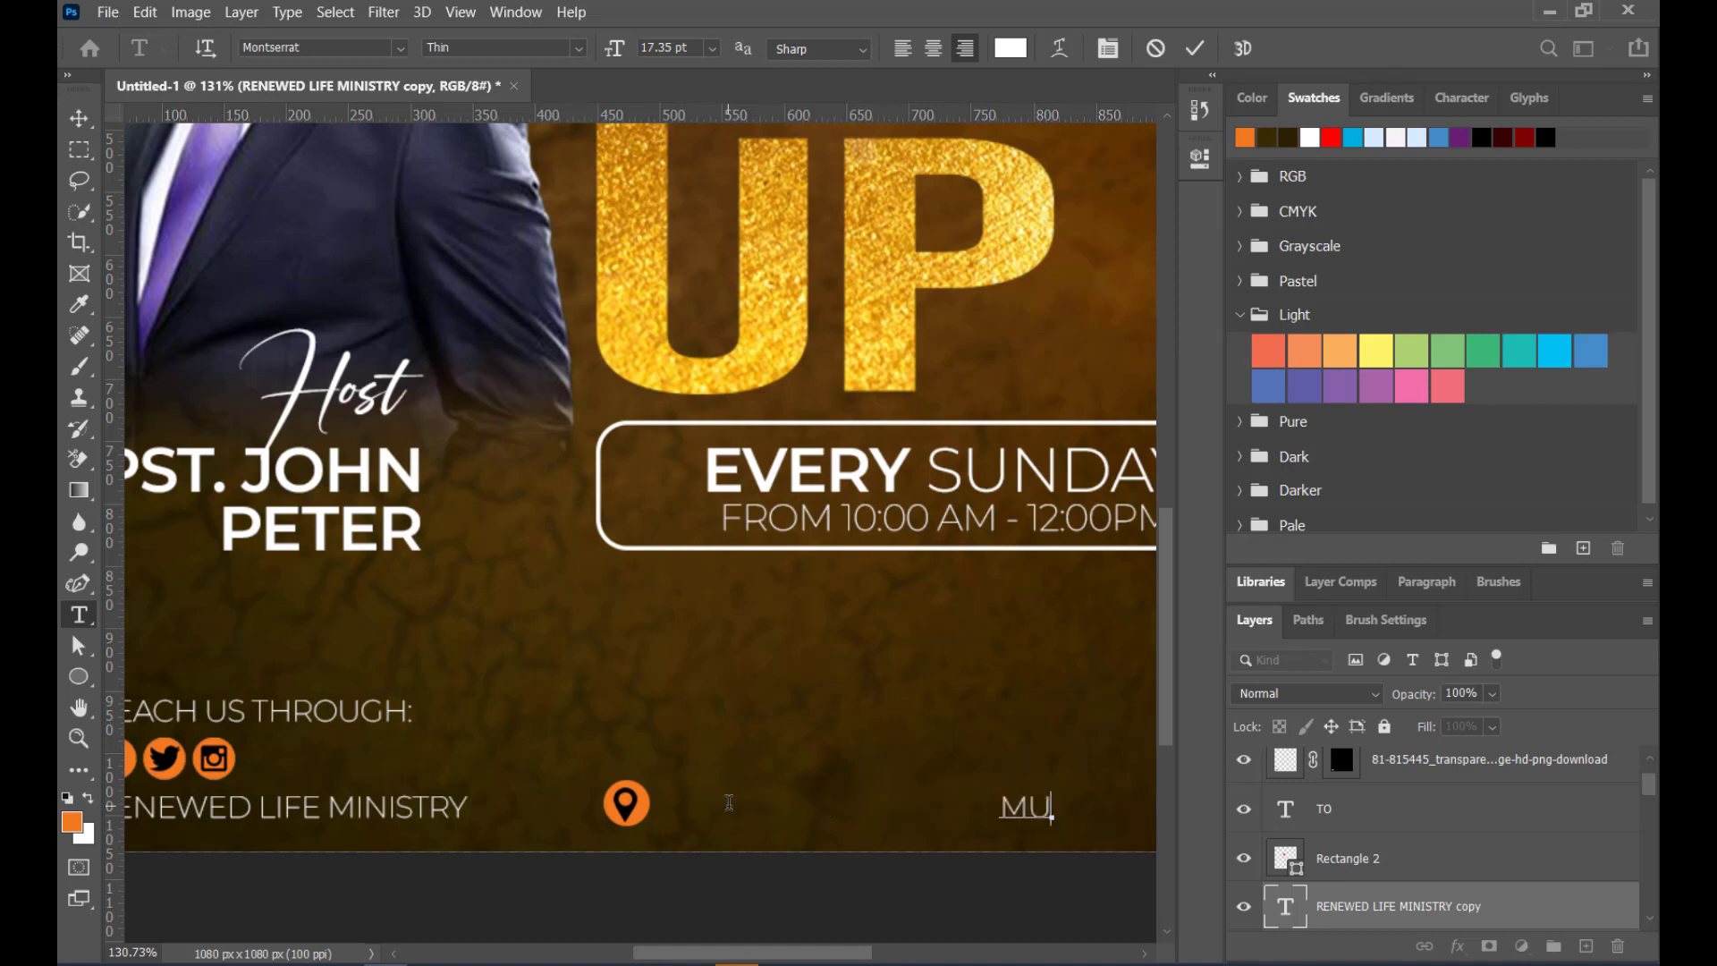
pyautogui.write('GUMO ROAD')
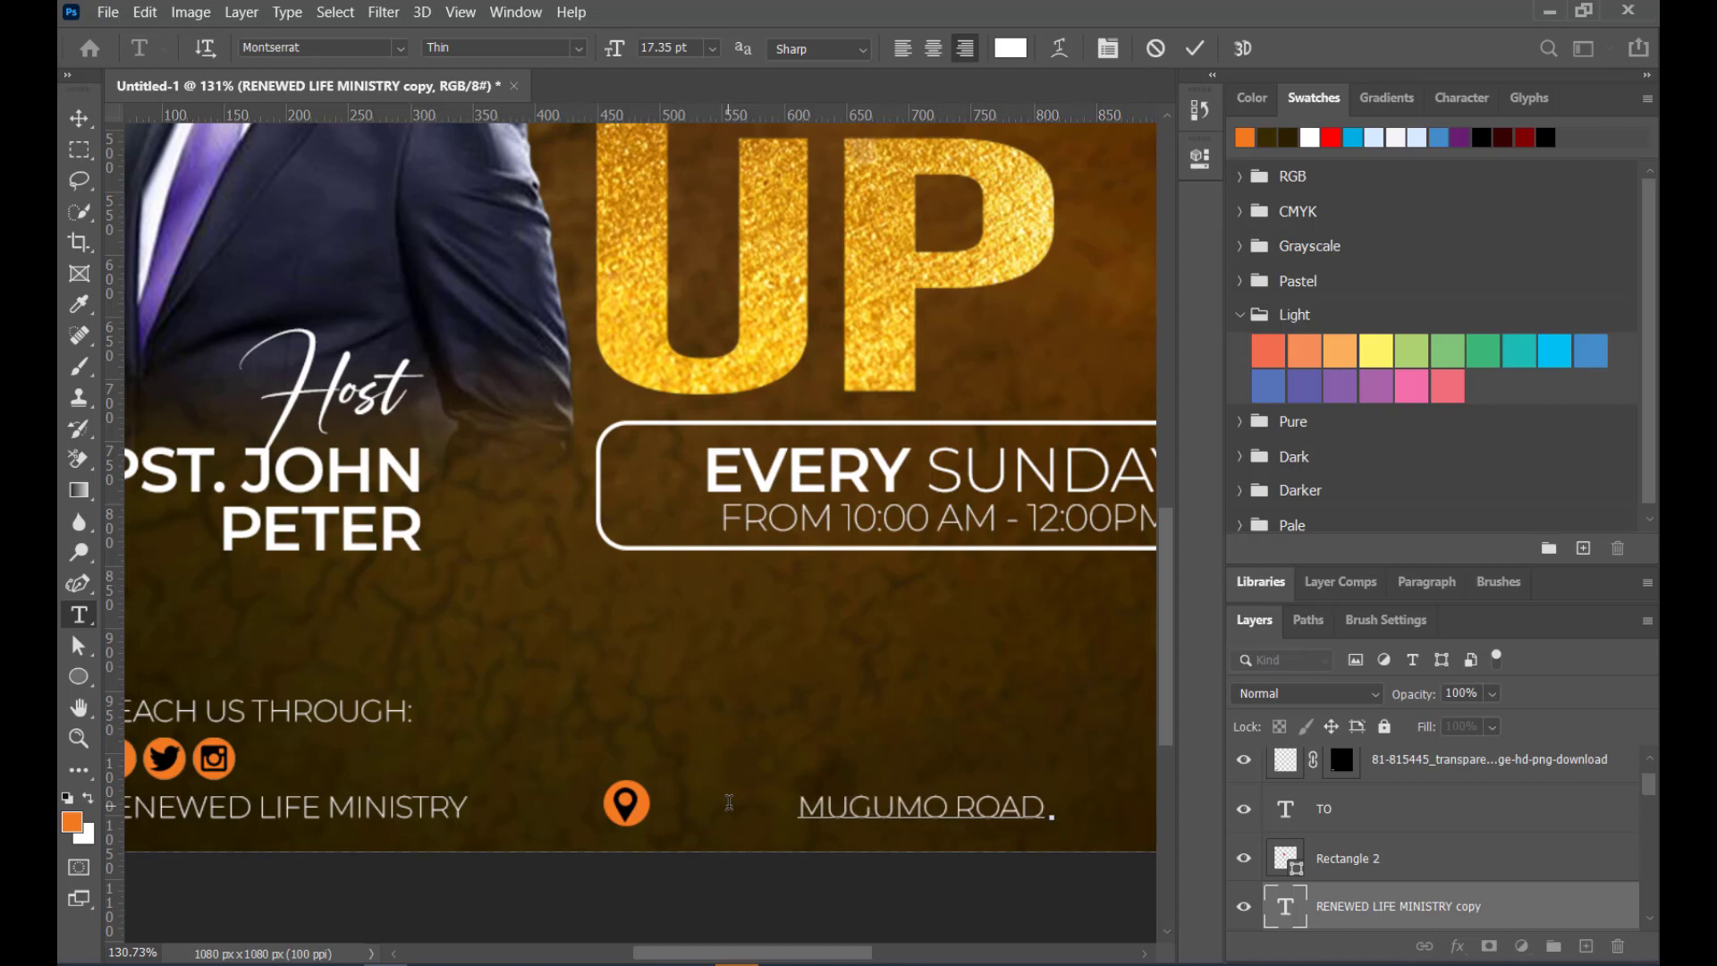
pyautogui.write(', NE')
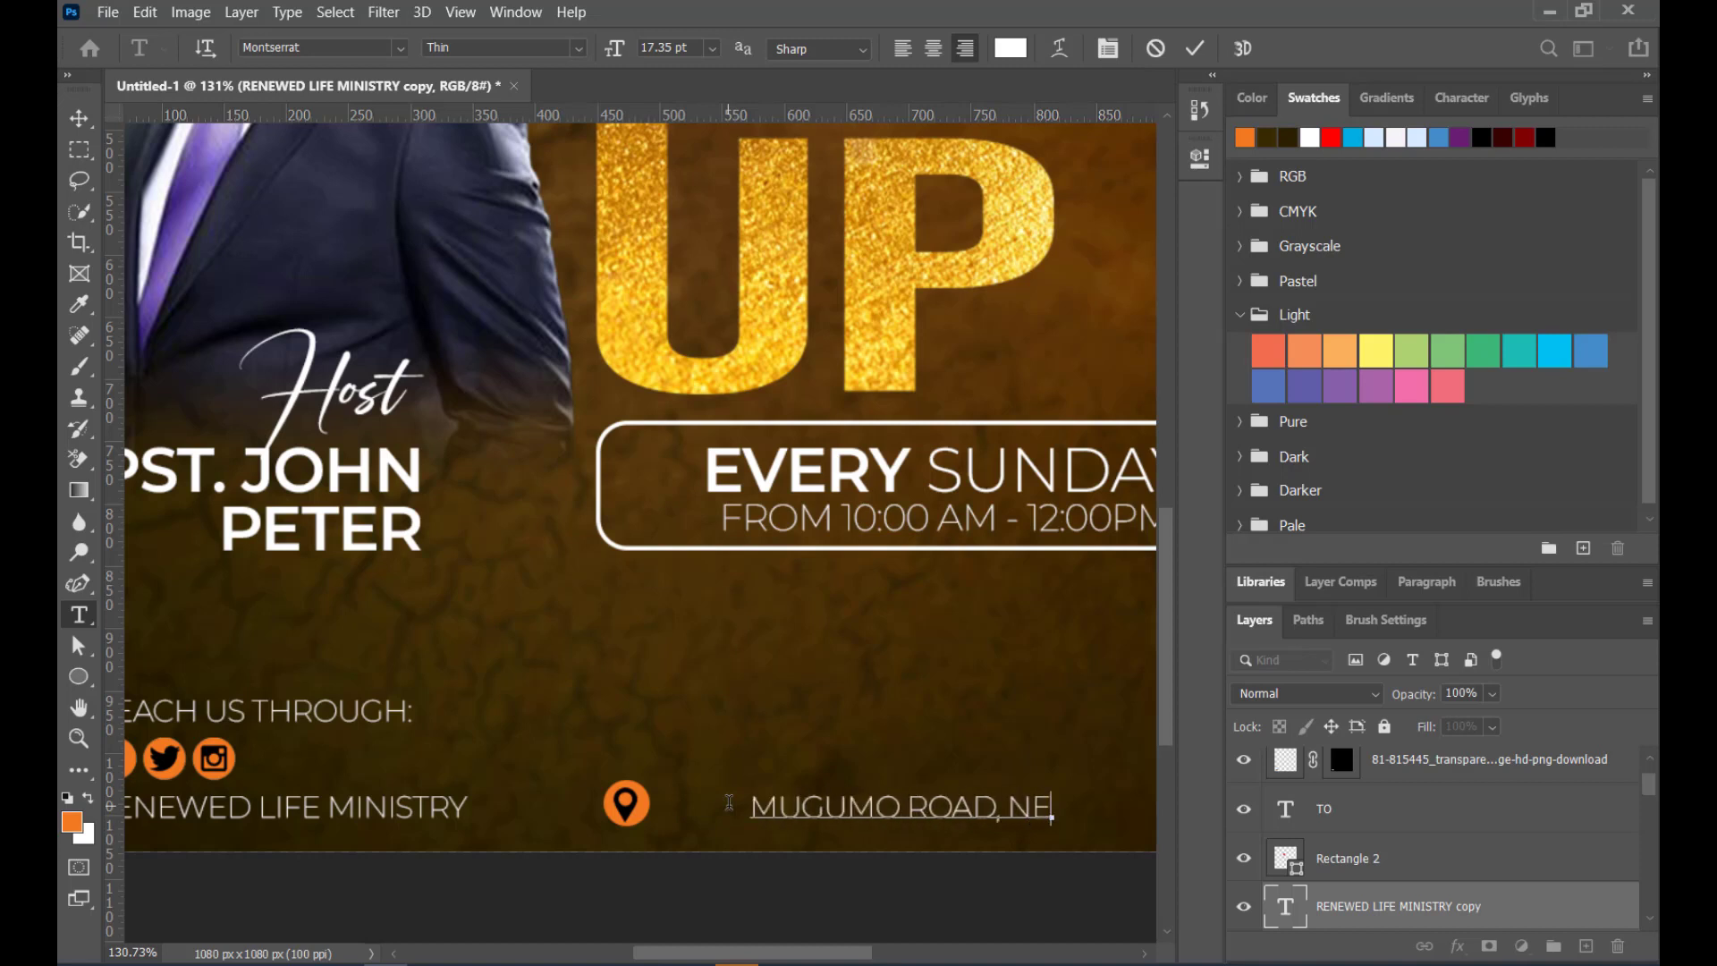
pyautogui.write('XT TO')
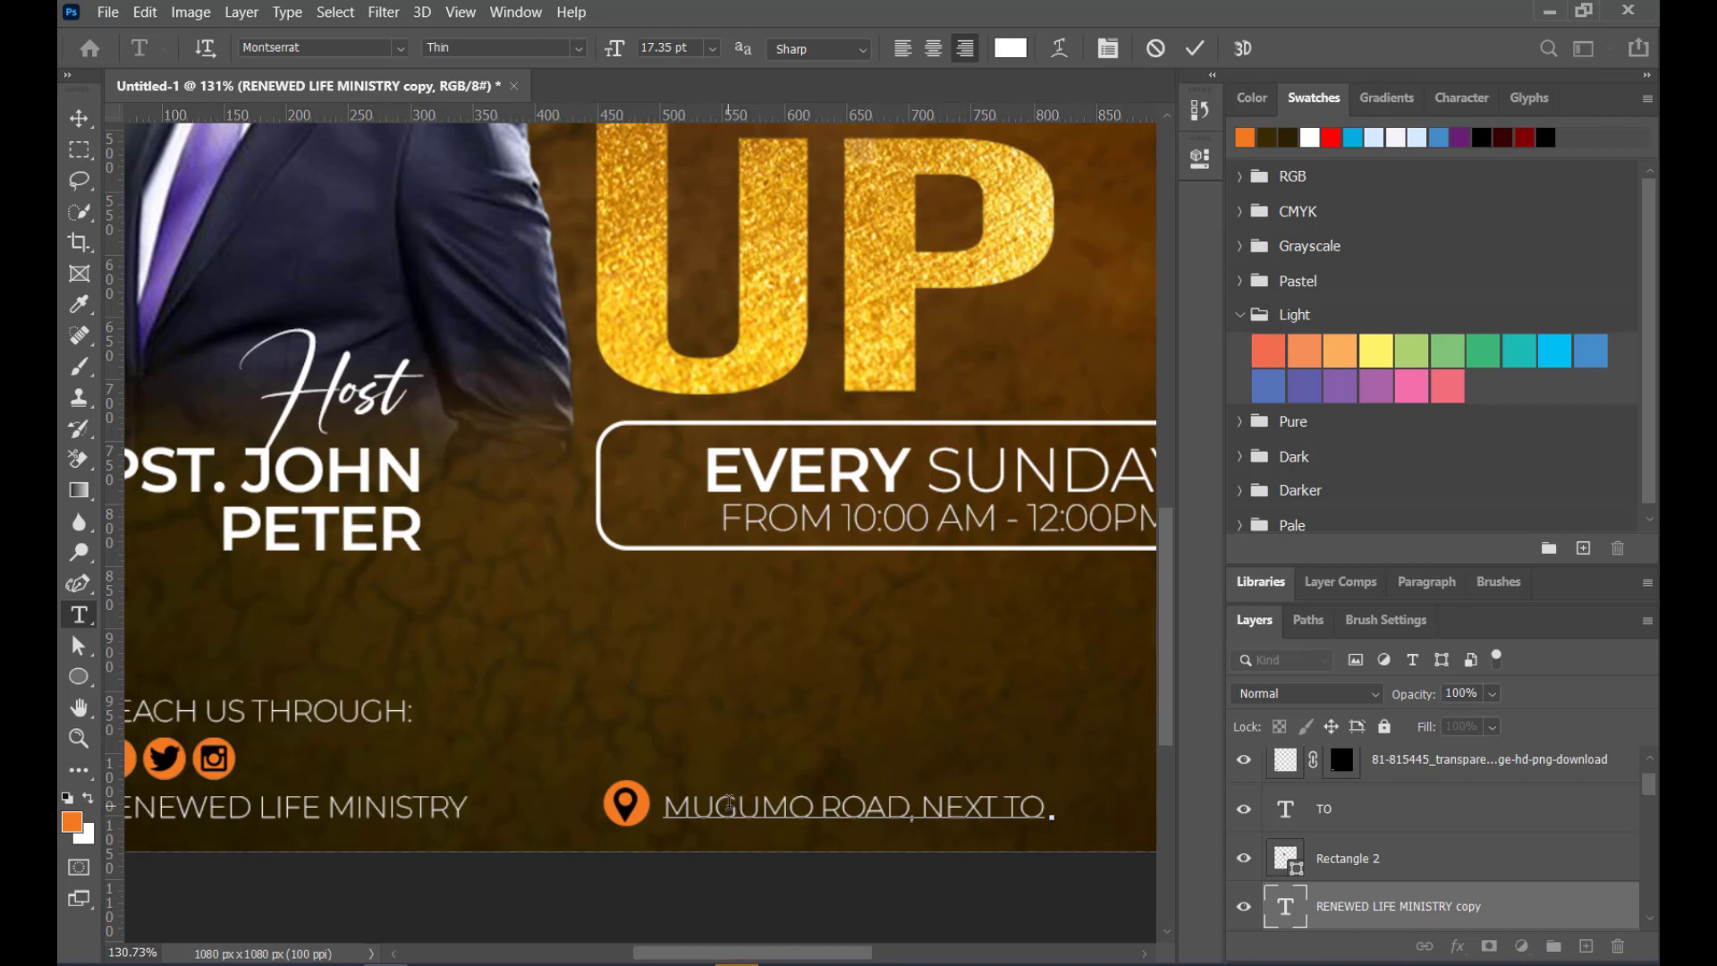
pyautogui.write(' TOTAL')
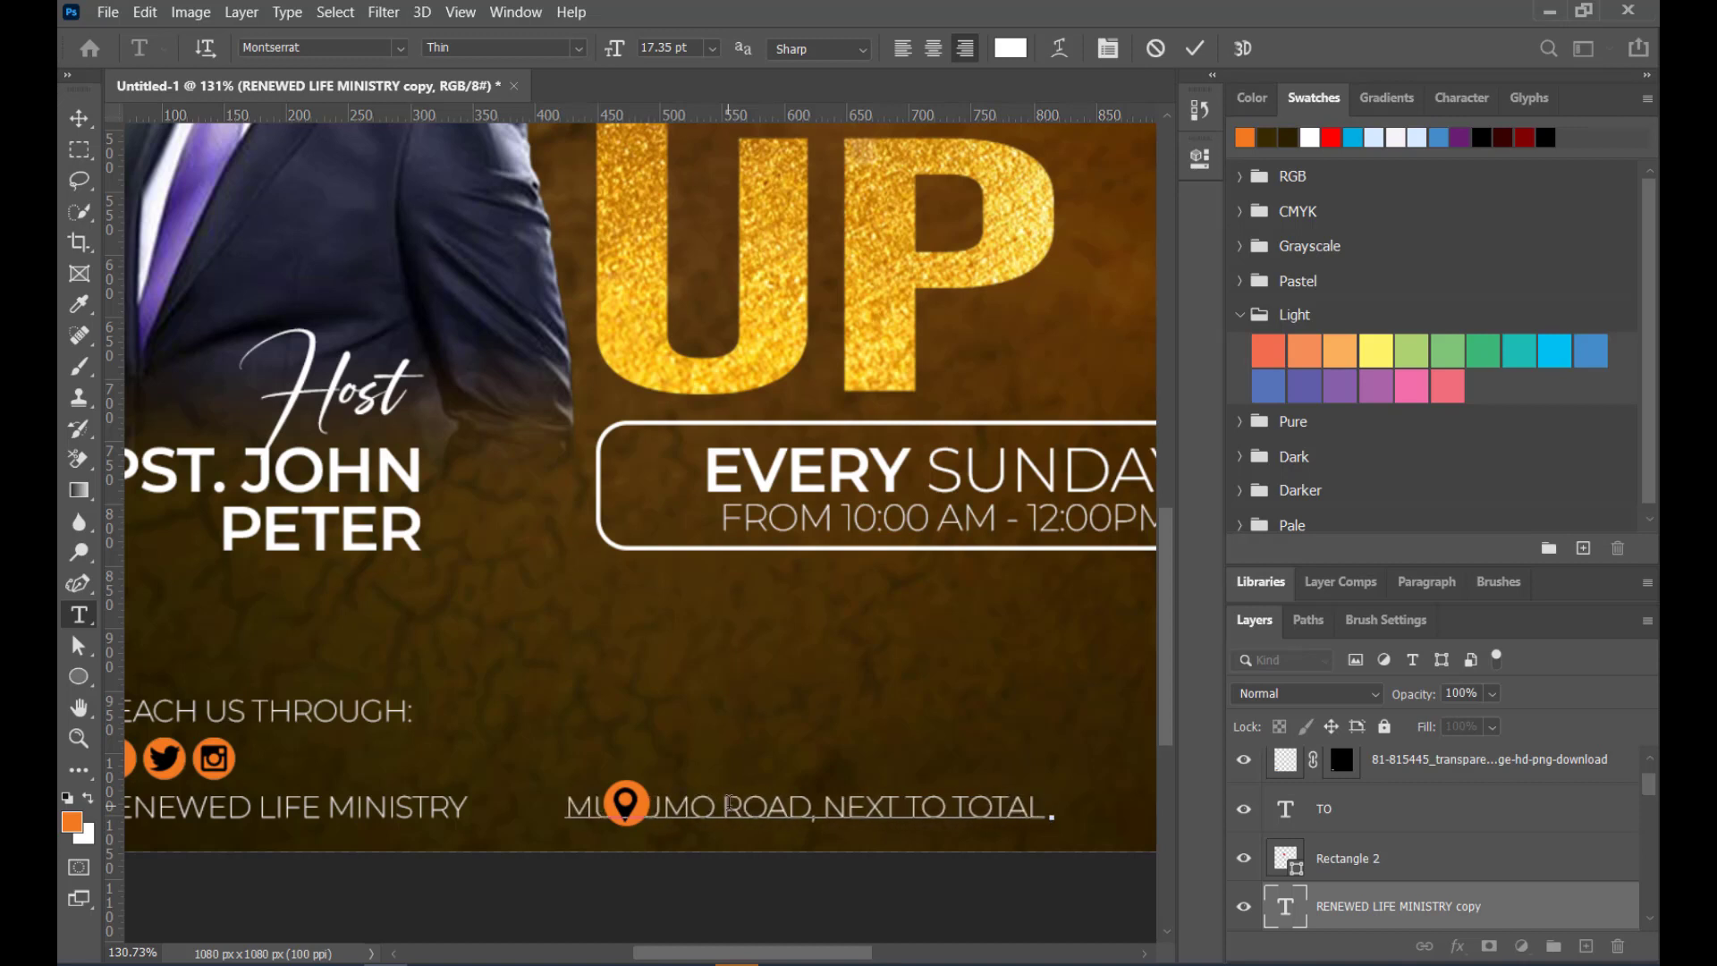
pyautogui.write(' PETRO')
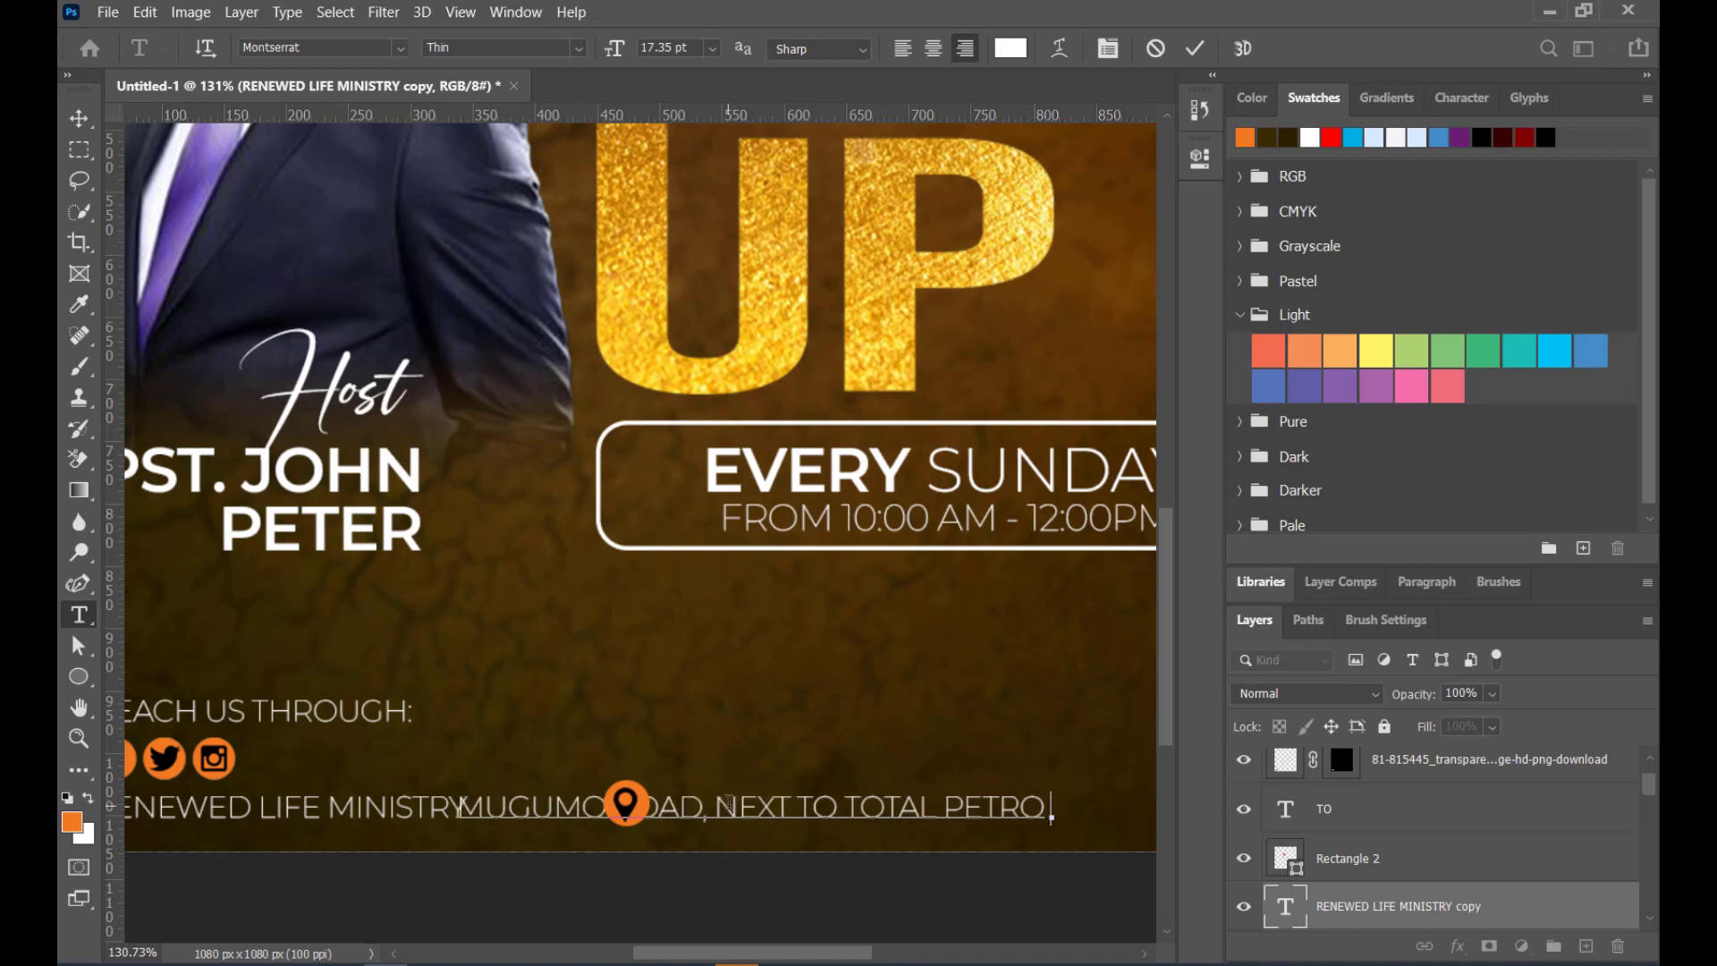
pyautogui.press('BackSpace')
pyautogui.write('L STATION')
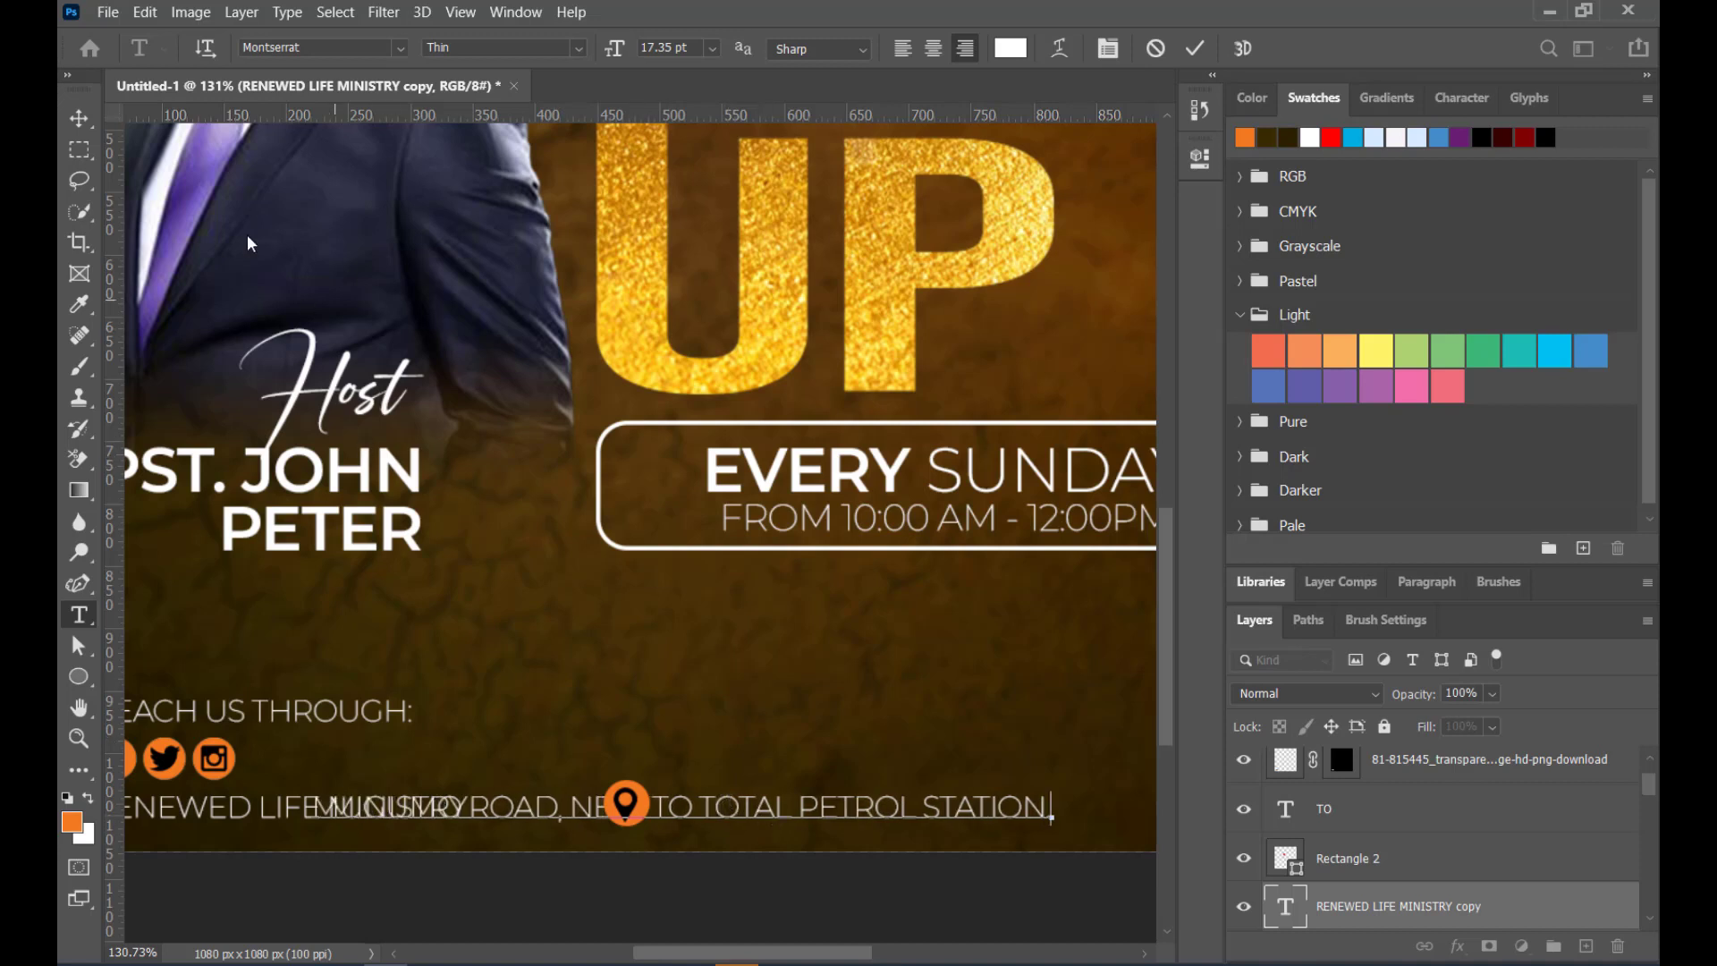
pyautogui.click(85, 122)
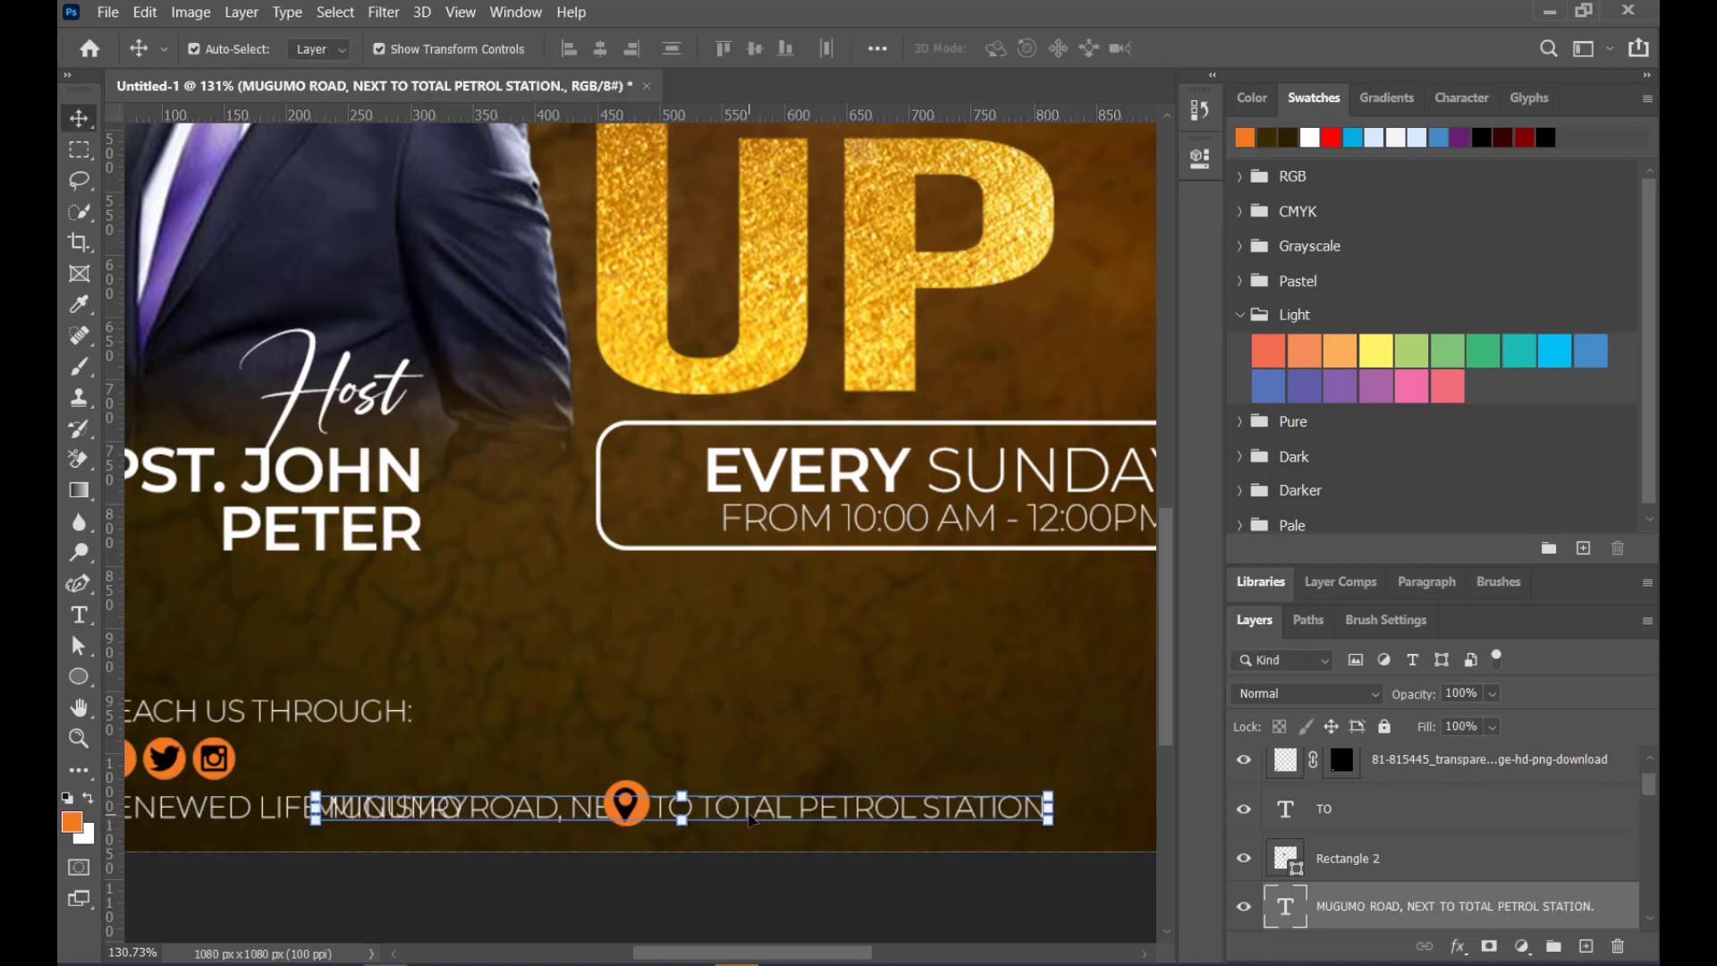
pyautogui.moveTo(749, 820); pyautogui.dragTo(1119, 806)
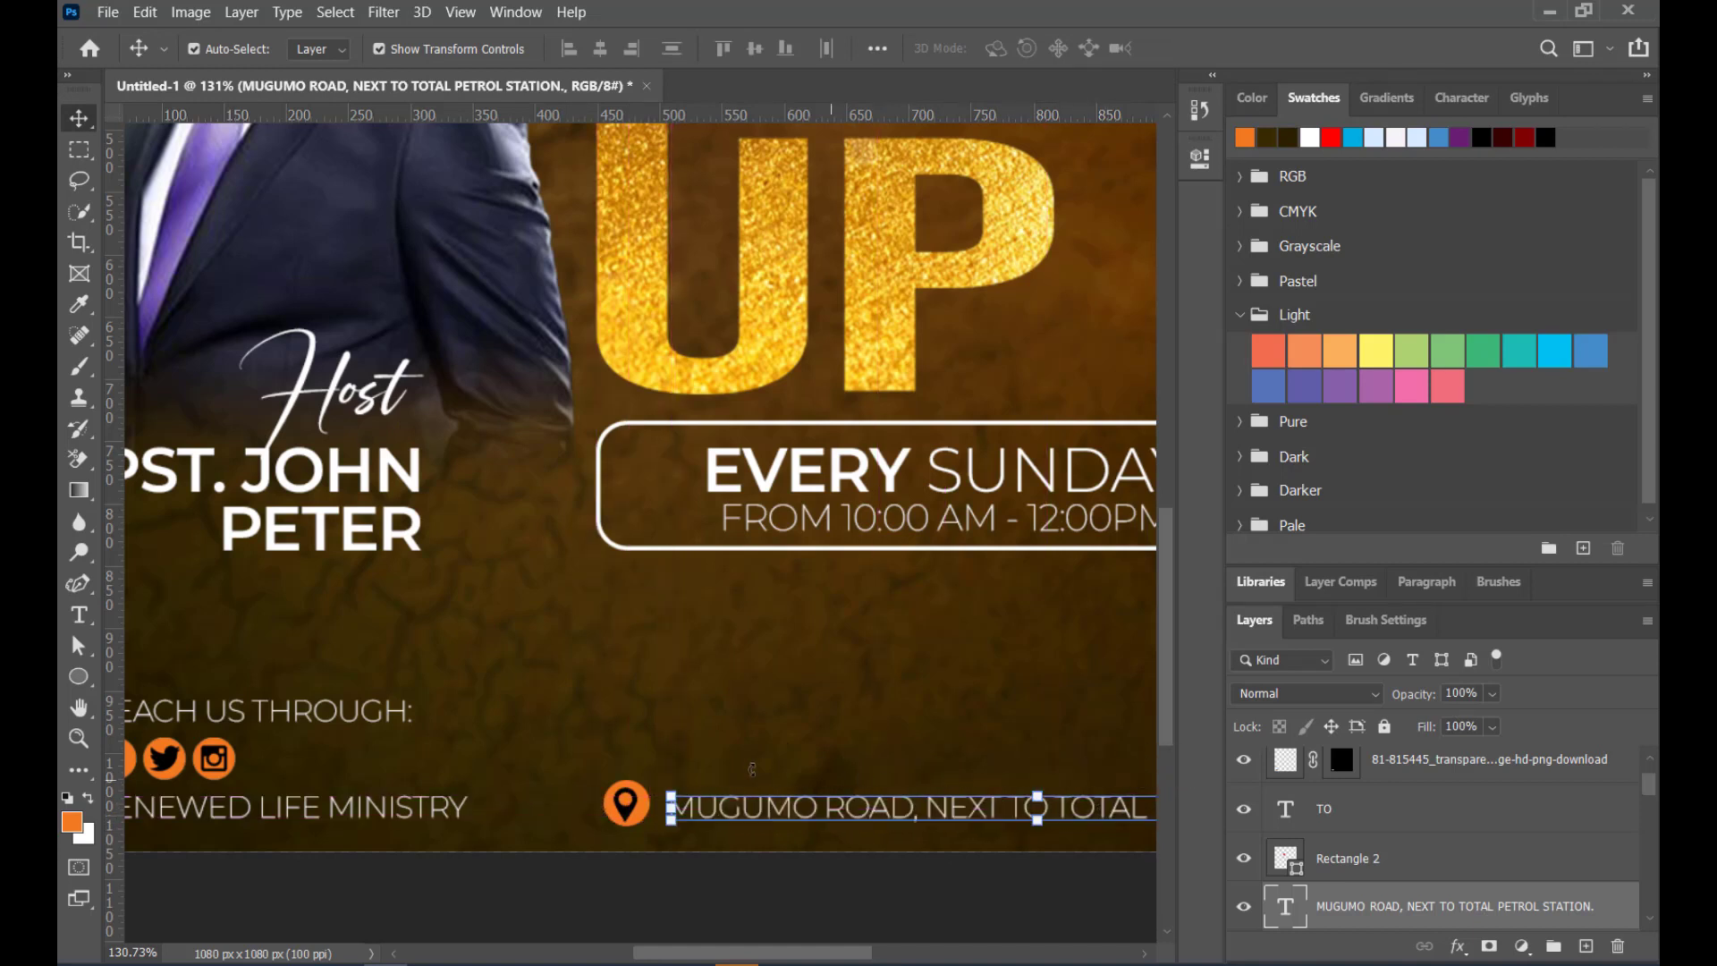
# Centre-align the address text and move it onto the flyer below the EVERY SUNDAY box
pyautogui.scroll(-5, 720, 710)
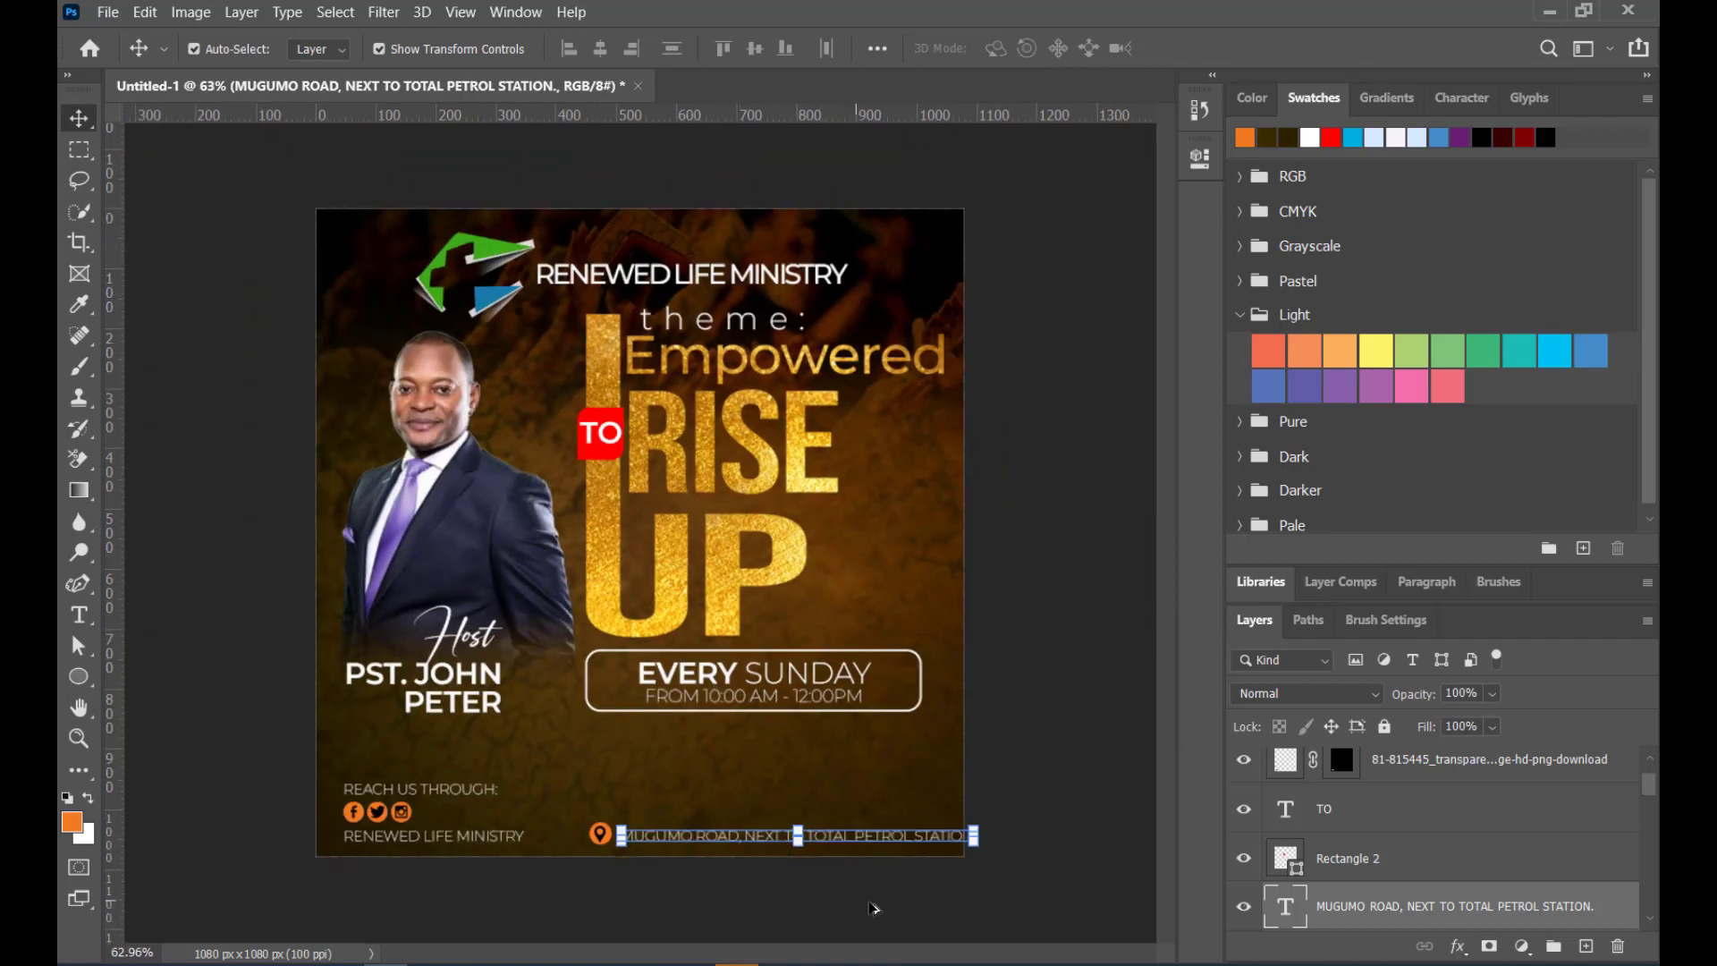
pyautogui.scroll(2, 872, 908)
pyautogui.scroll(-2, 918, 840)
pyautogui.scroll(2, 864, 903)
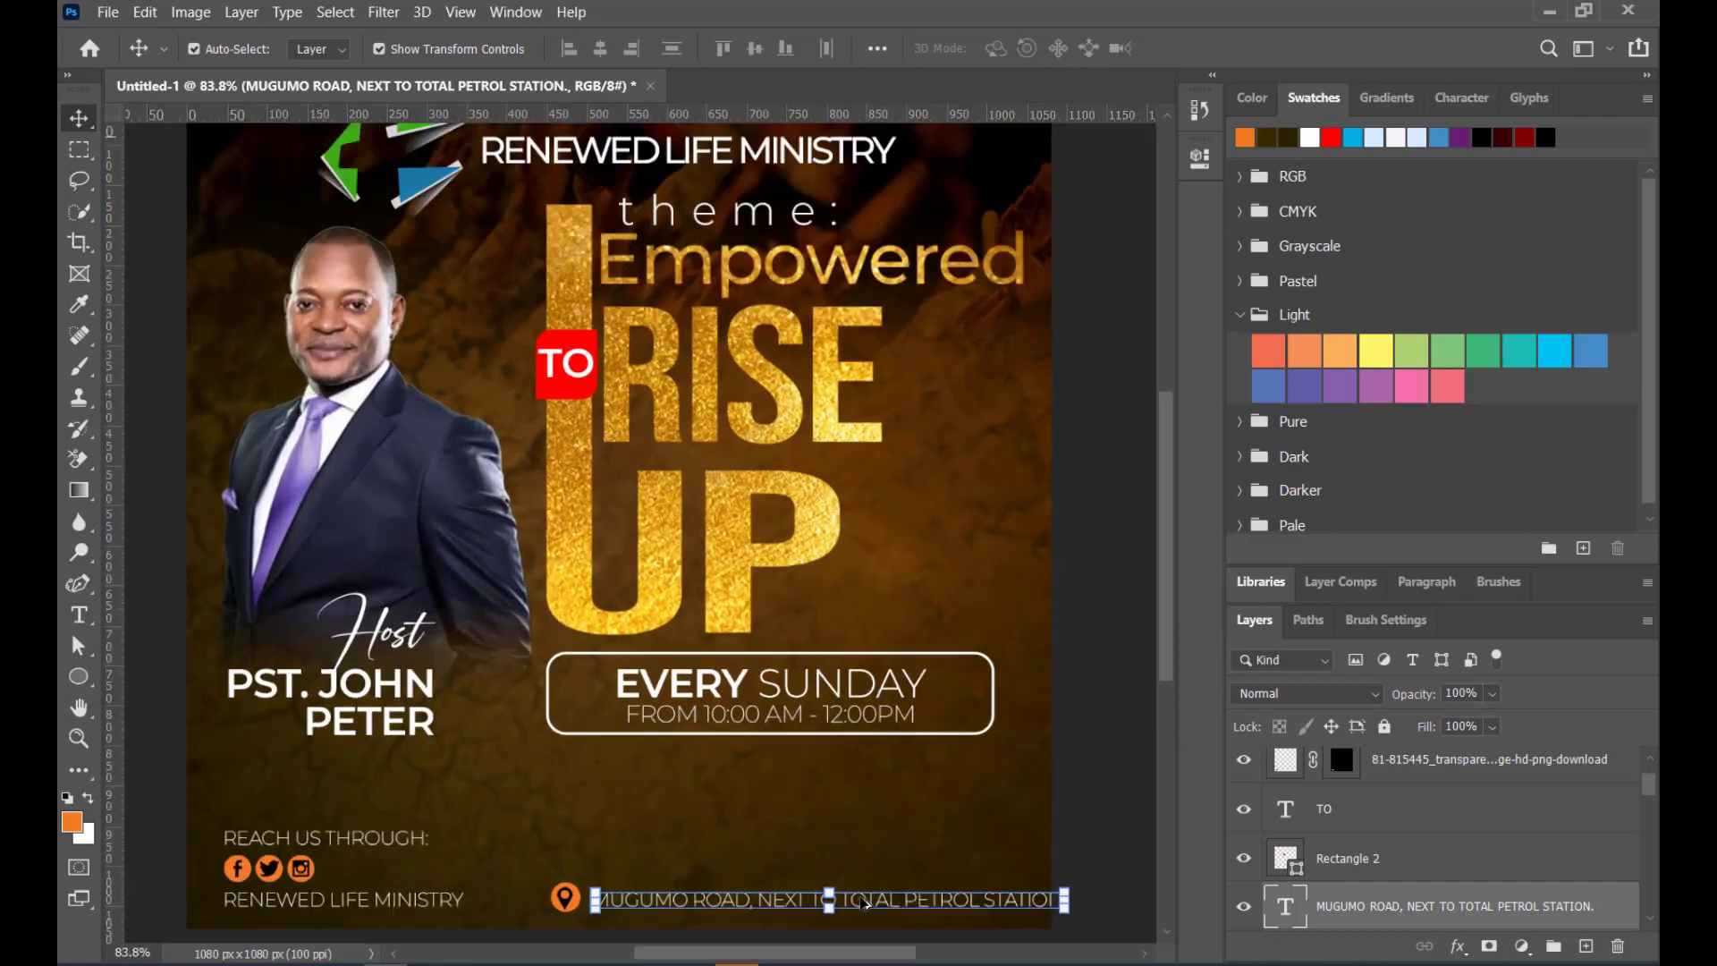
pyautogui.scroll(1, 864, 903)
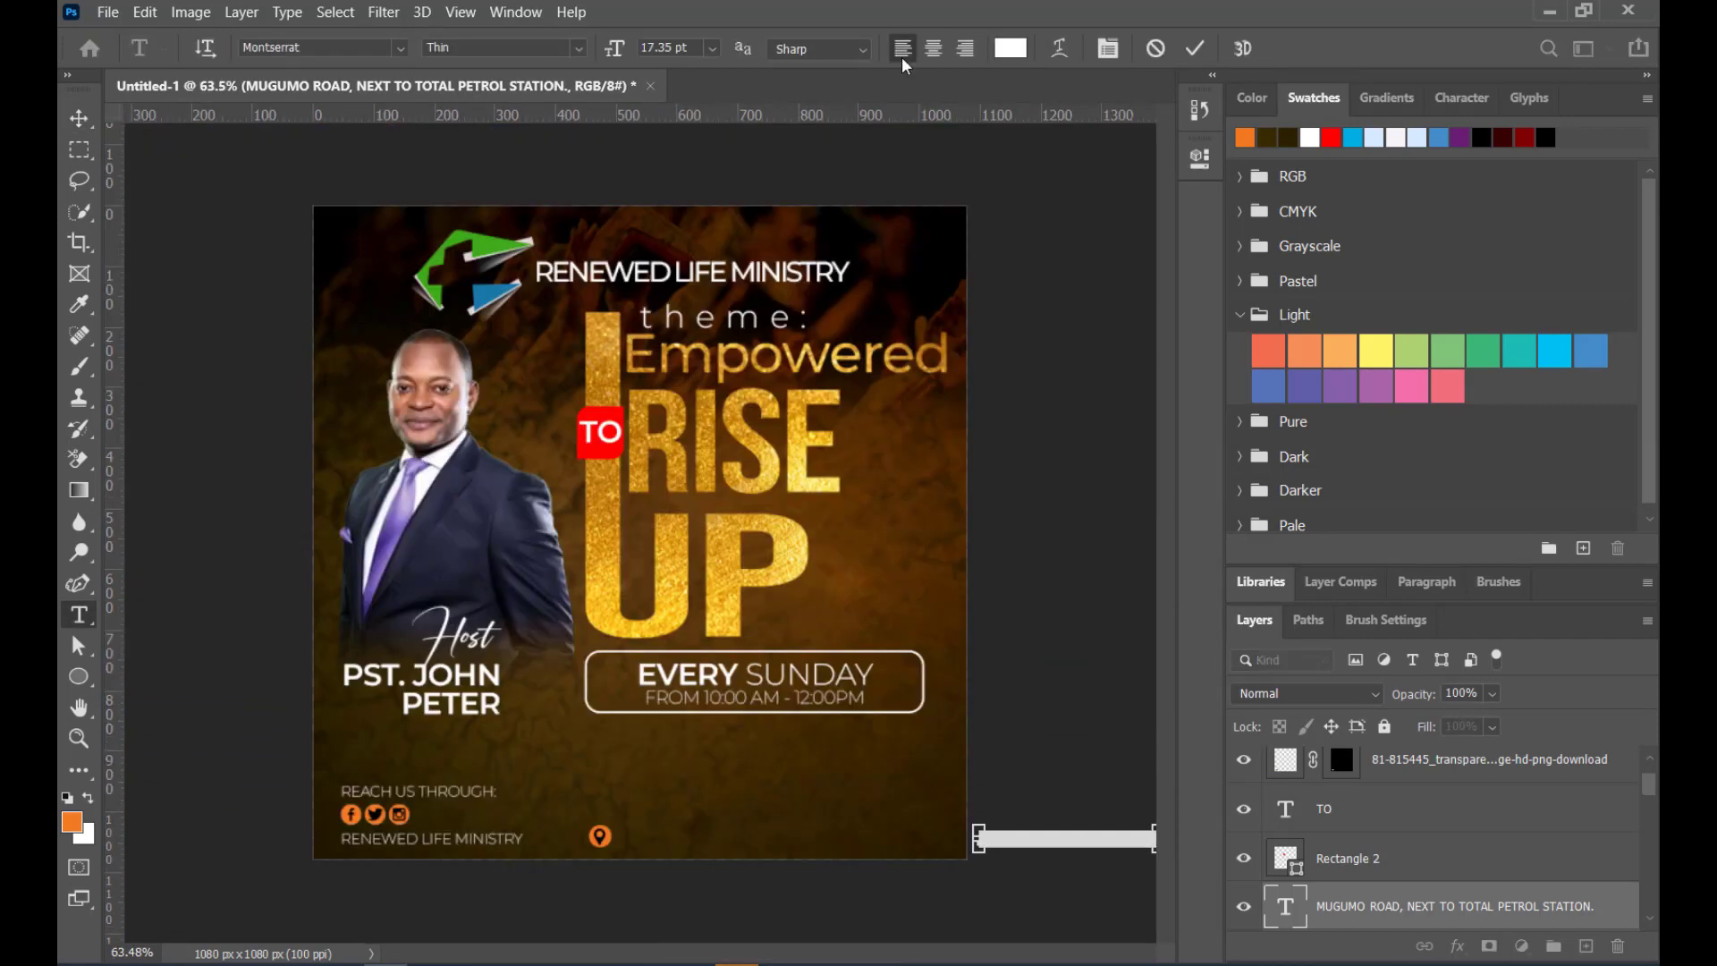
pyautogui.click(932, 48)
pyautogui.click(78, 117)
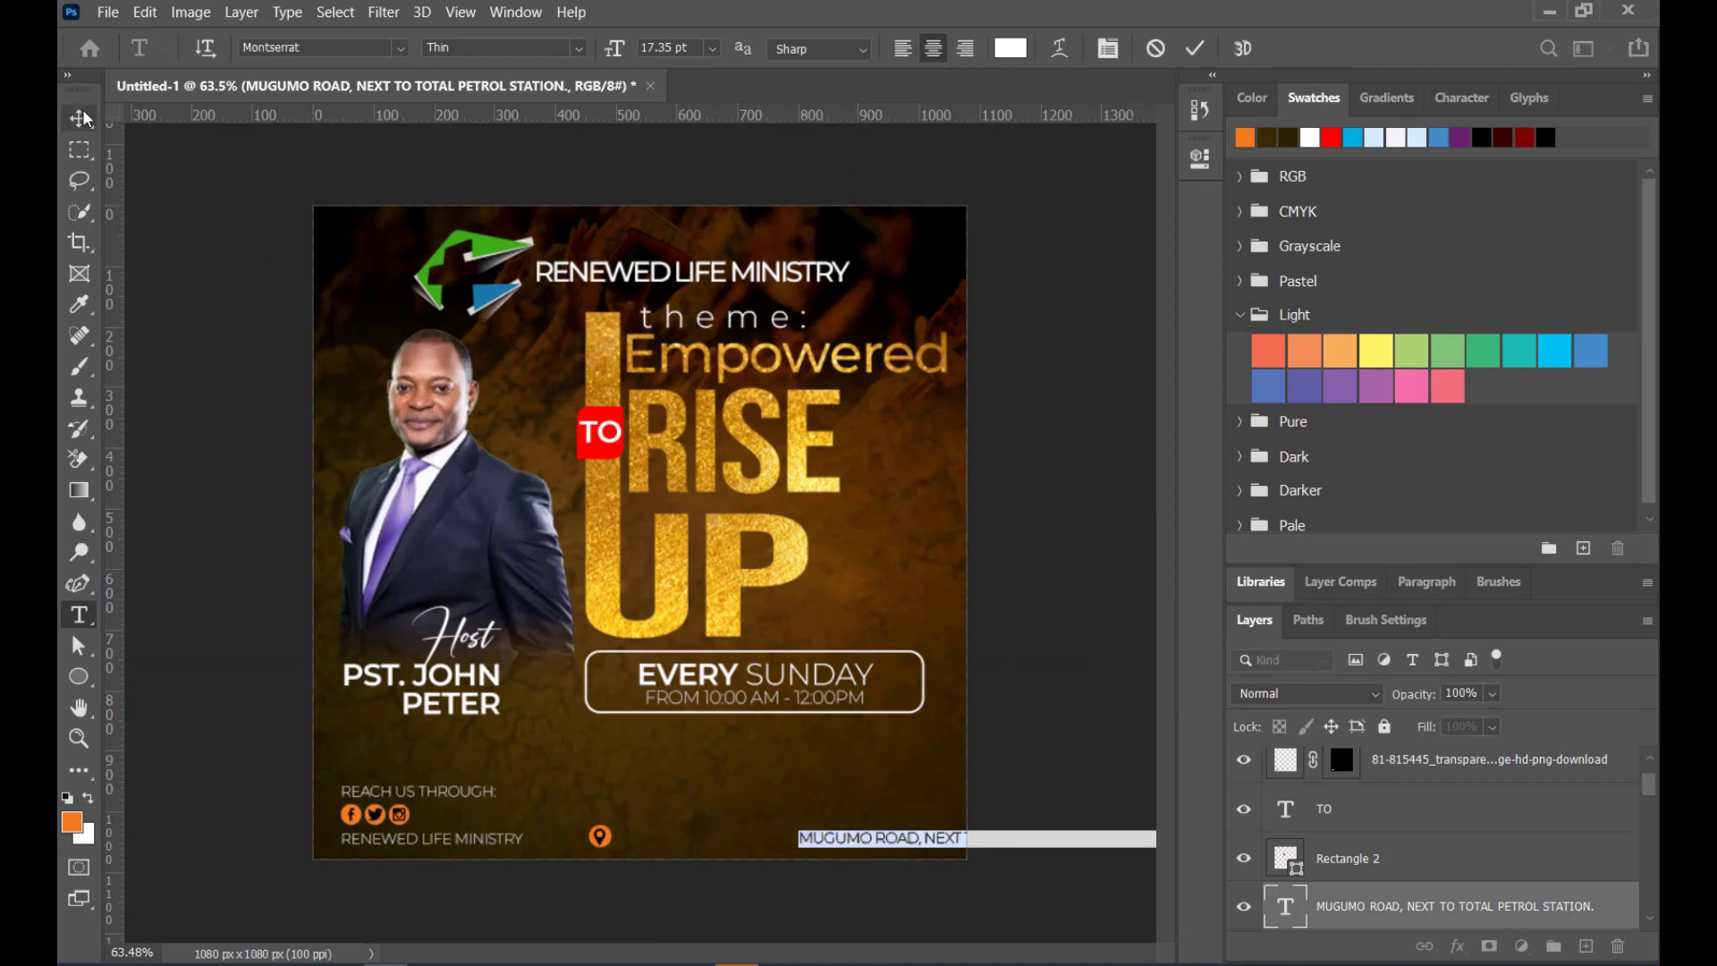
pyautogui.moveTo(868, 846); pyautogui.dragTo(705, 754)
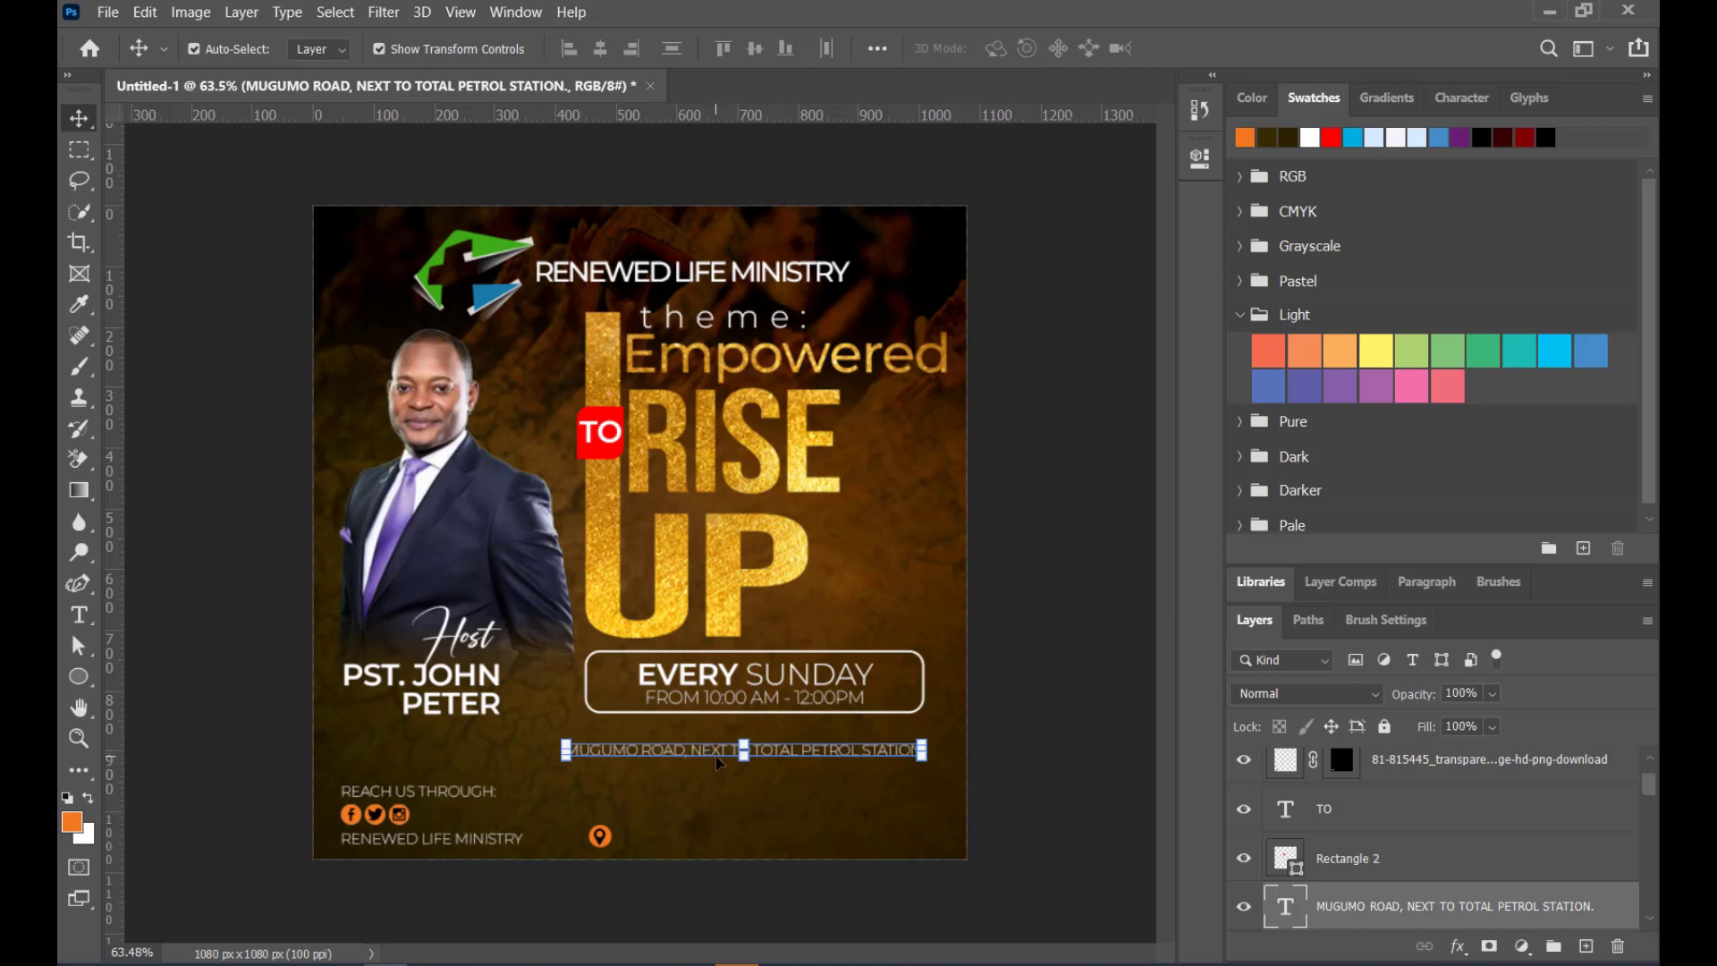
# Left-align the address text and move it back within the flyer below the EVERY SUNDAY box
pyautogui.doubleClick(722, 754)
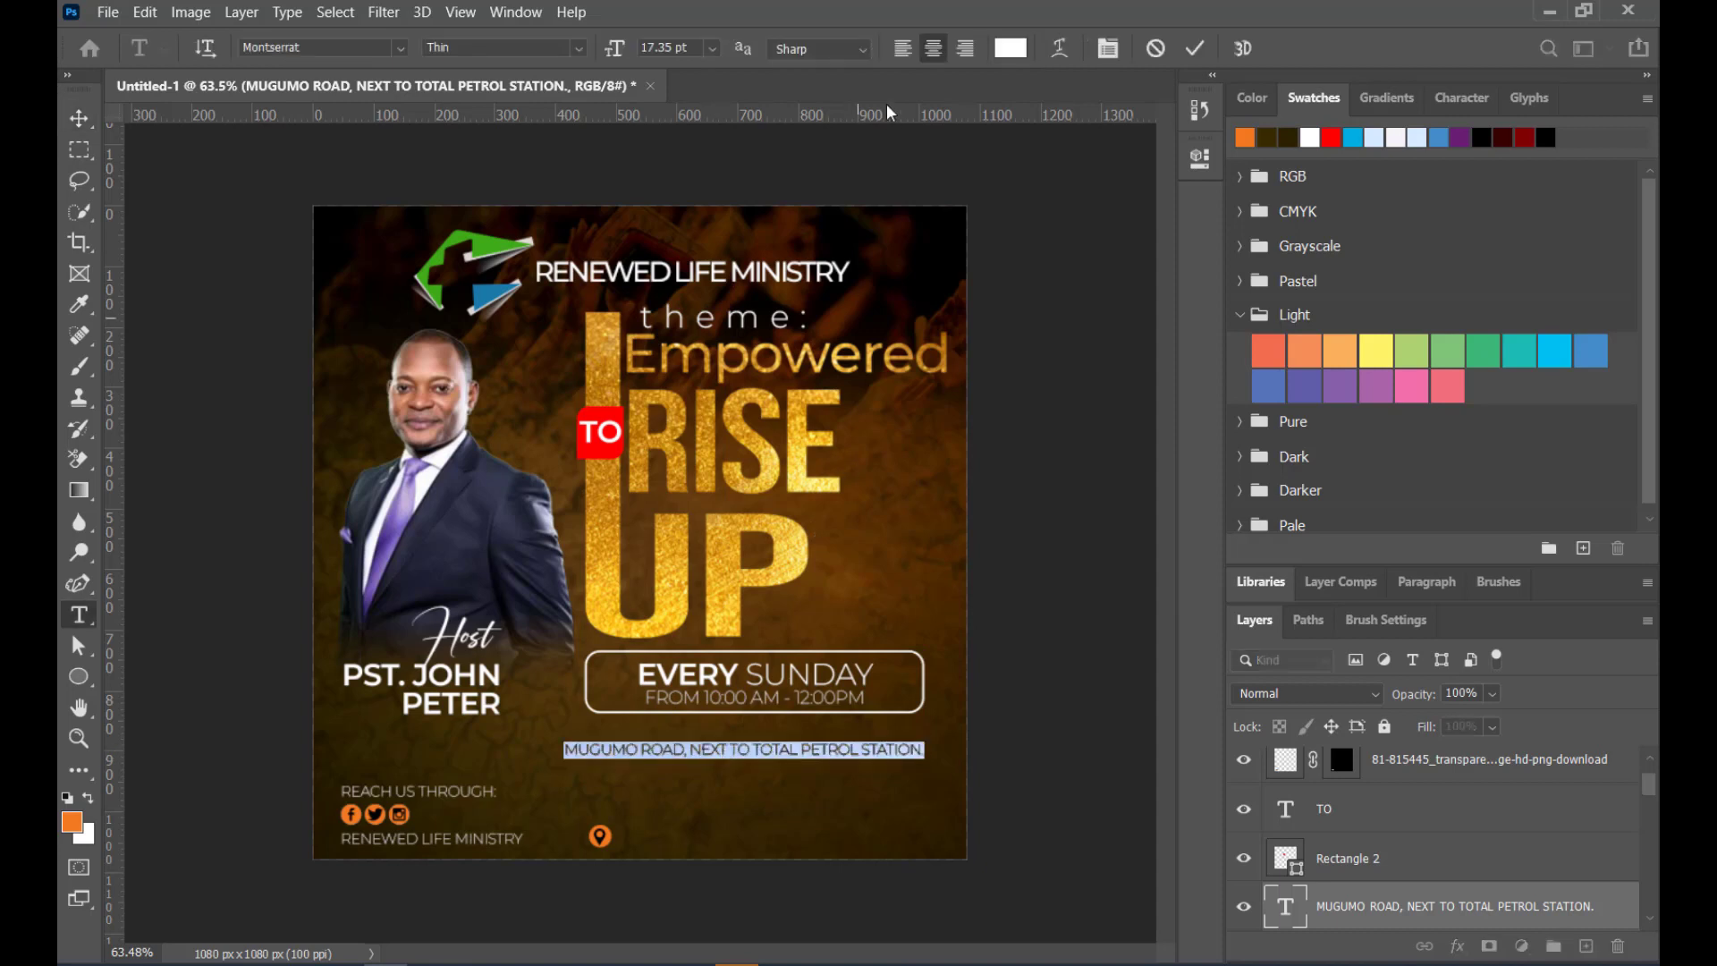
pyautogui.click(902, 49)
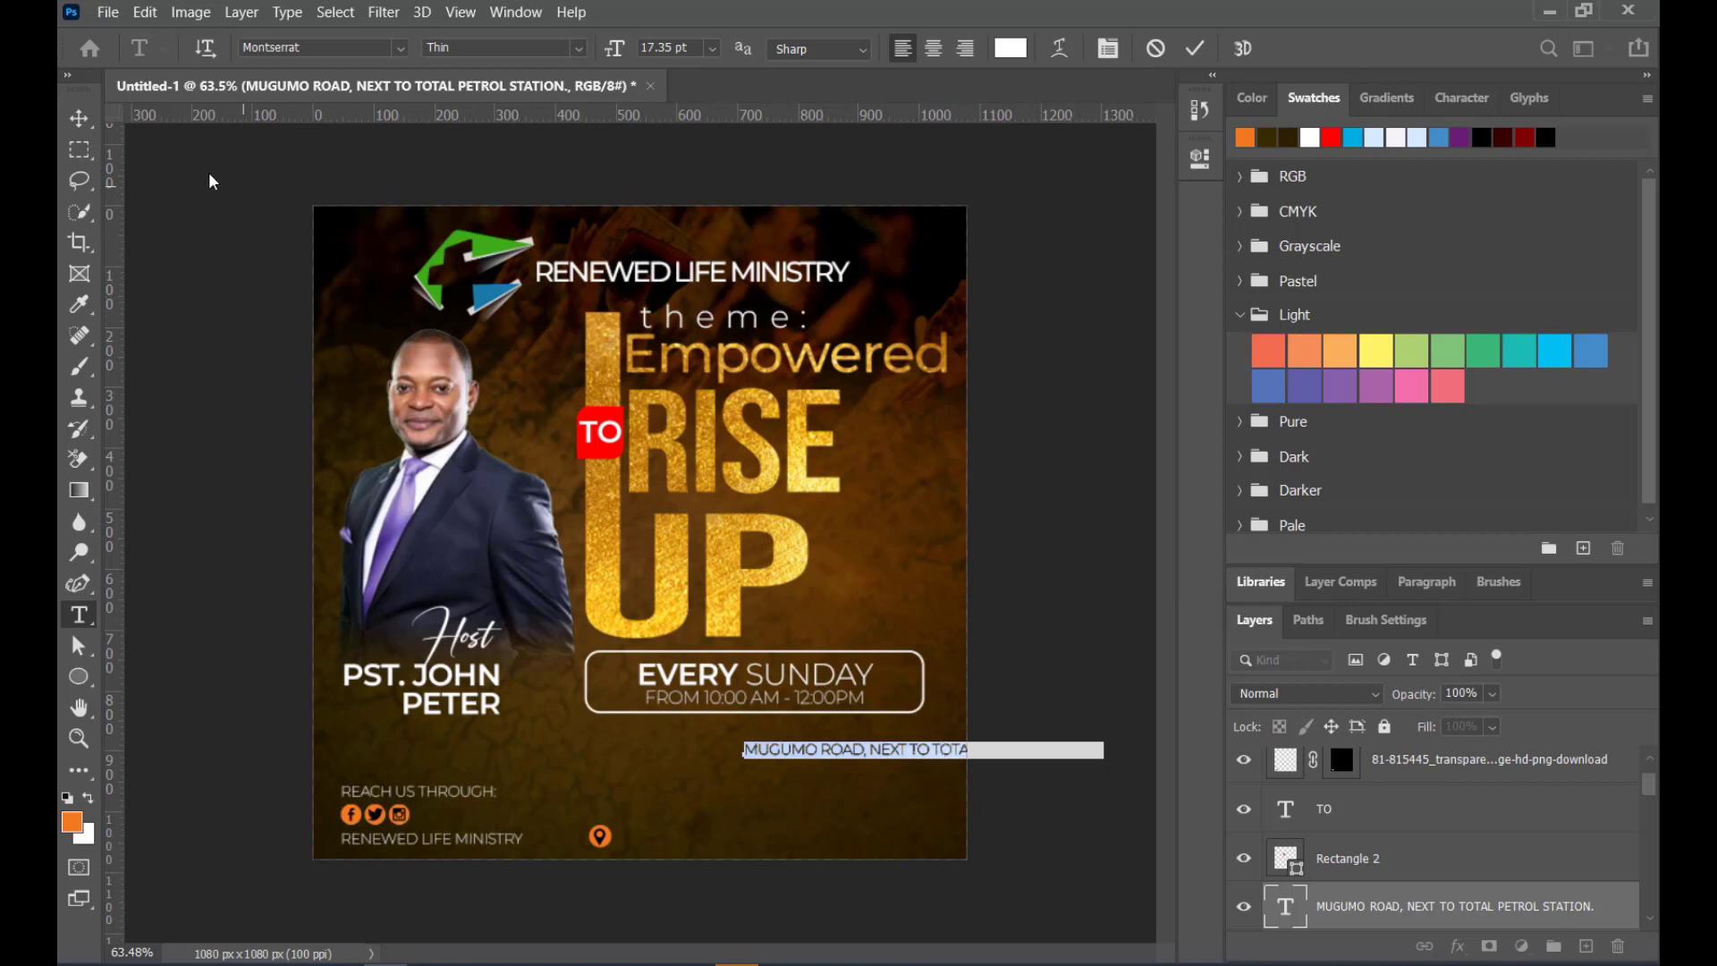
pyautogui.click(78, 117)
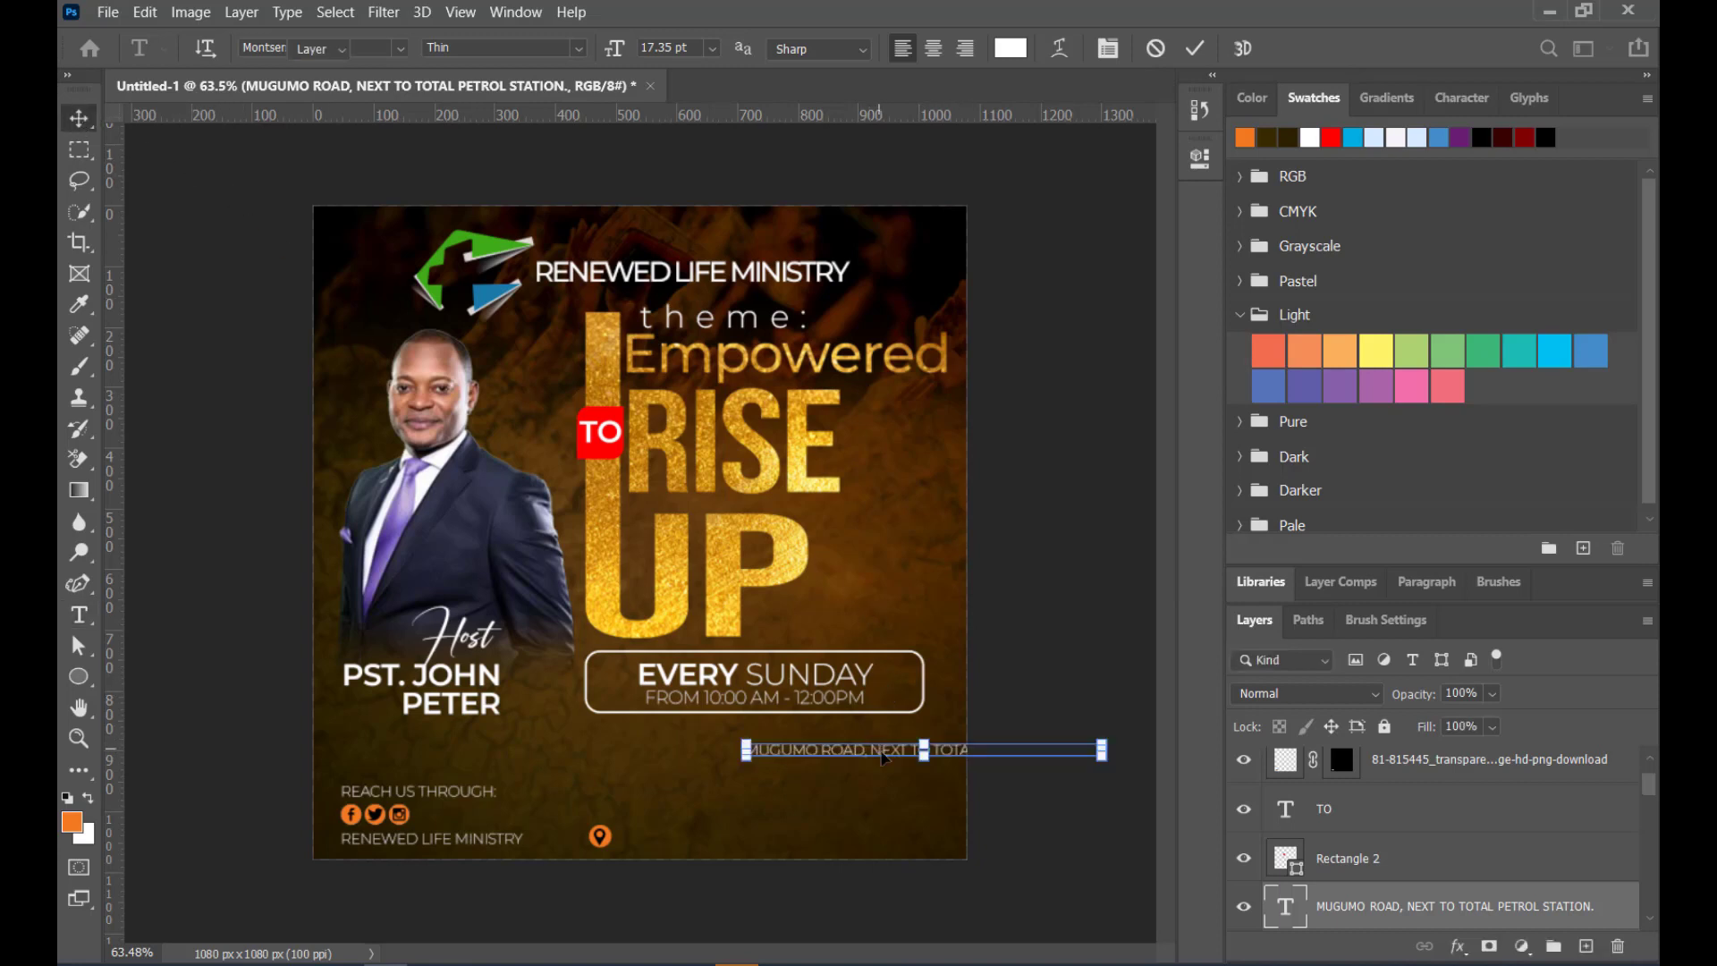
pyautogui.moveTo(885, 755); pyautogui.dragTo(781, 759)
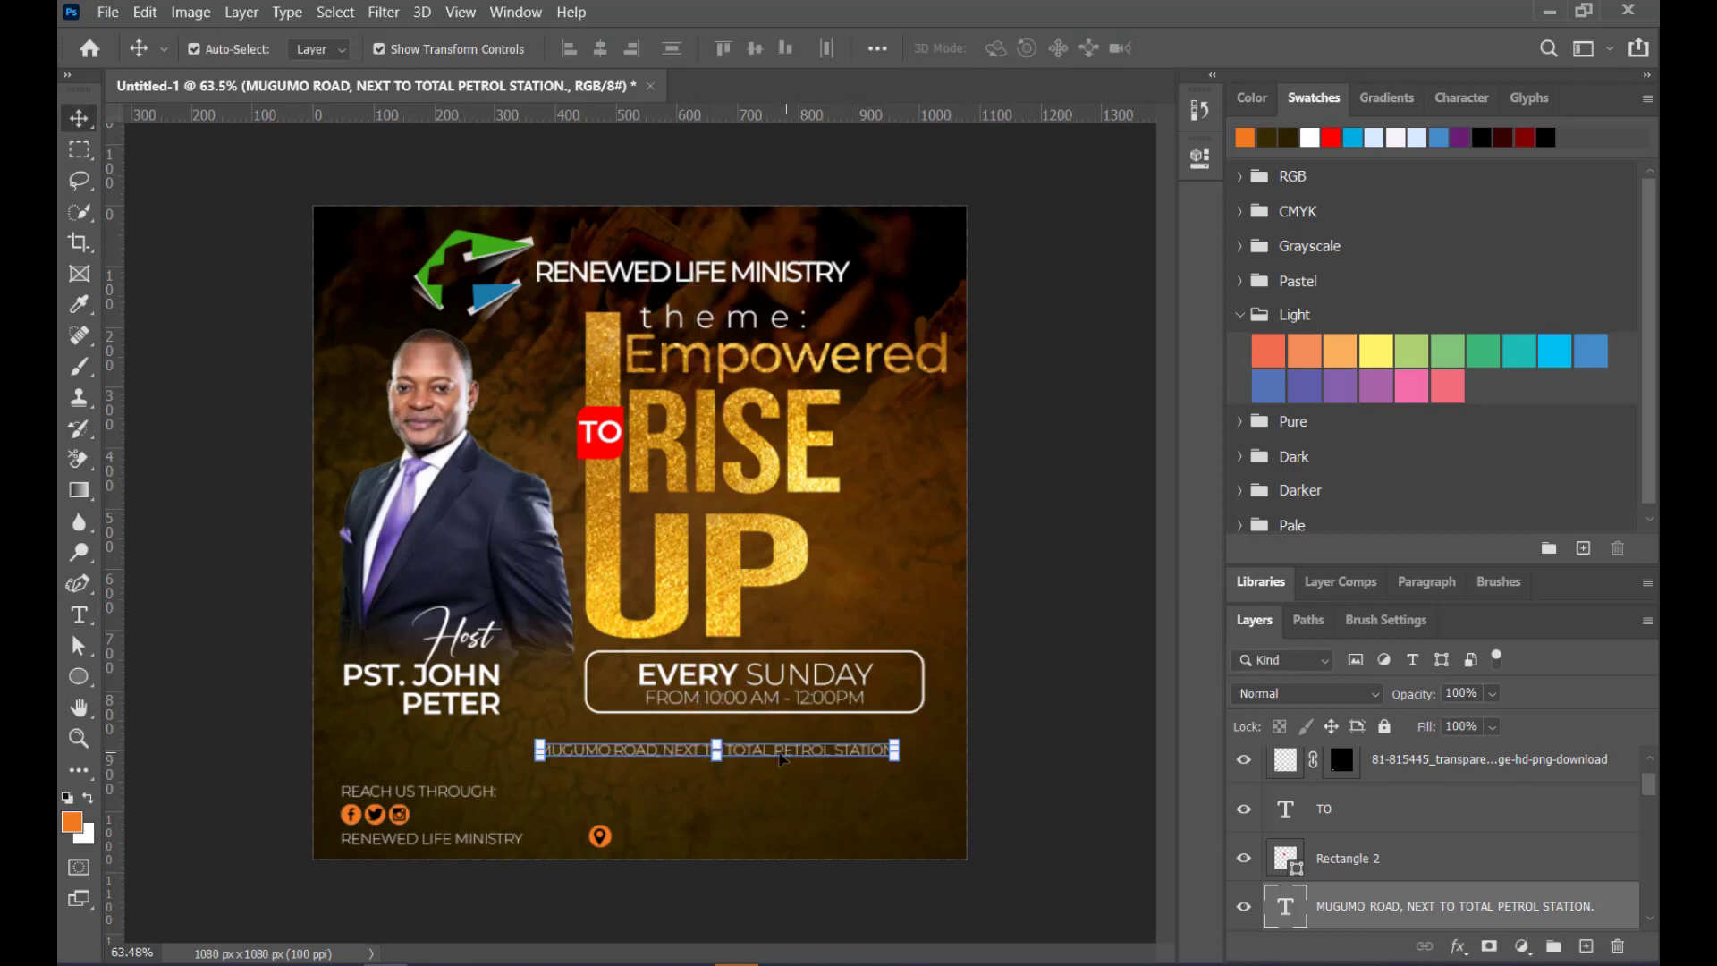
# Break the address onto a second line before its last two words and place it to the right of the location pin
pyautogui.doubleClick(775, 752)
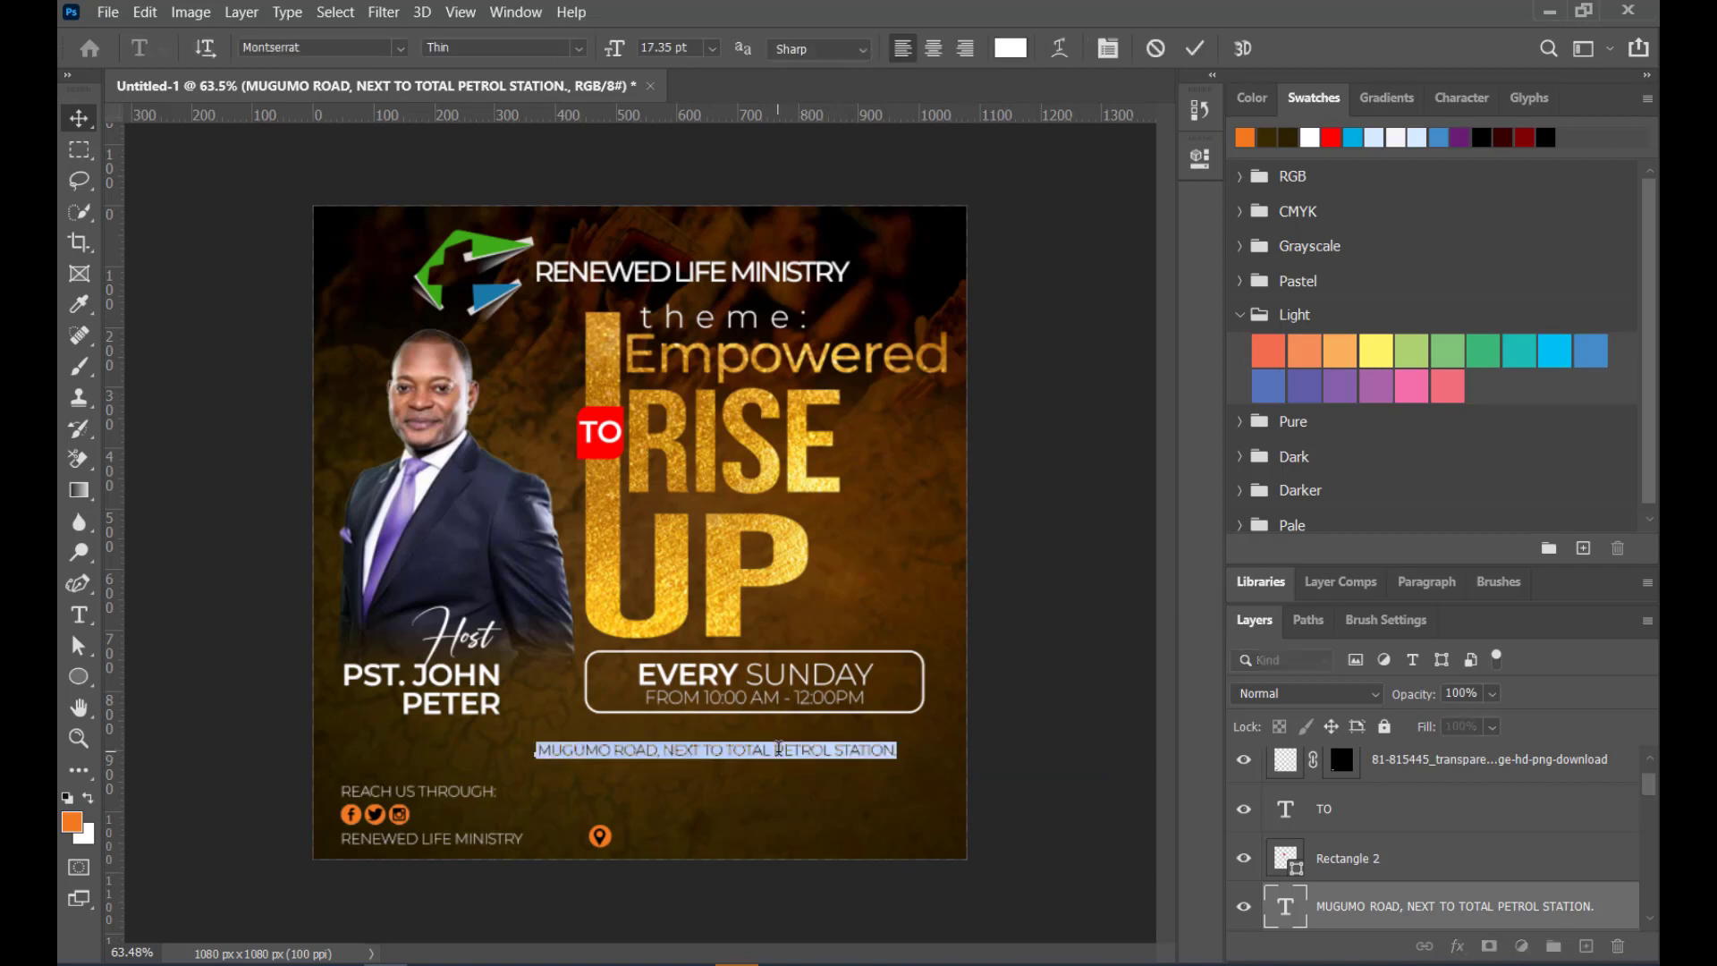
pyautogui.click(775, 749)
pyautogui.press('Return')
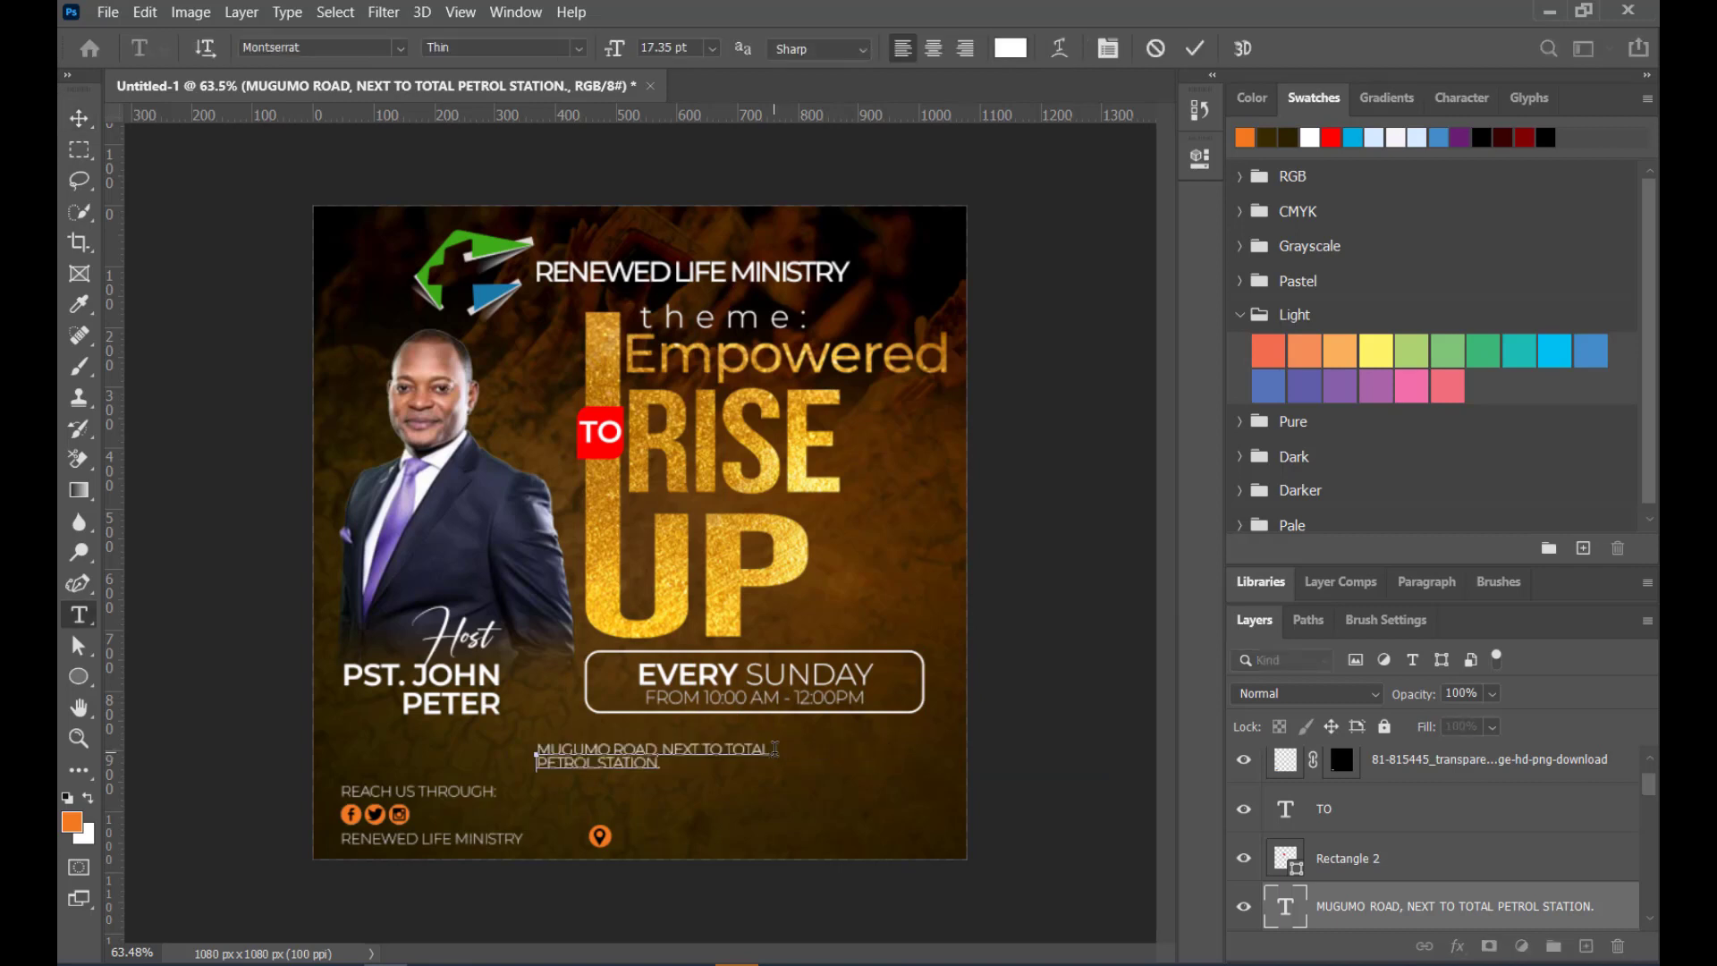
pyautogui.click(78, 117)
pyautogui.moveTo(617, 760); pyautogui.dragTo(706, 830)
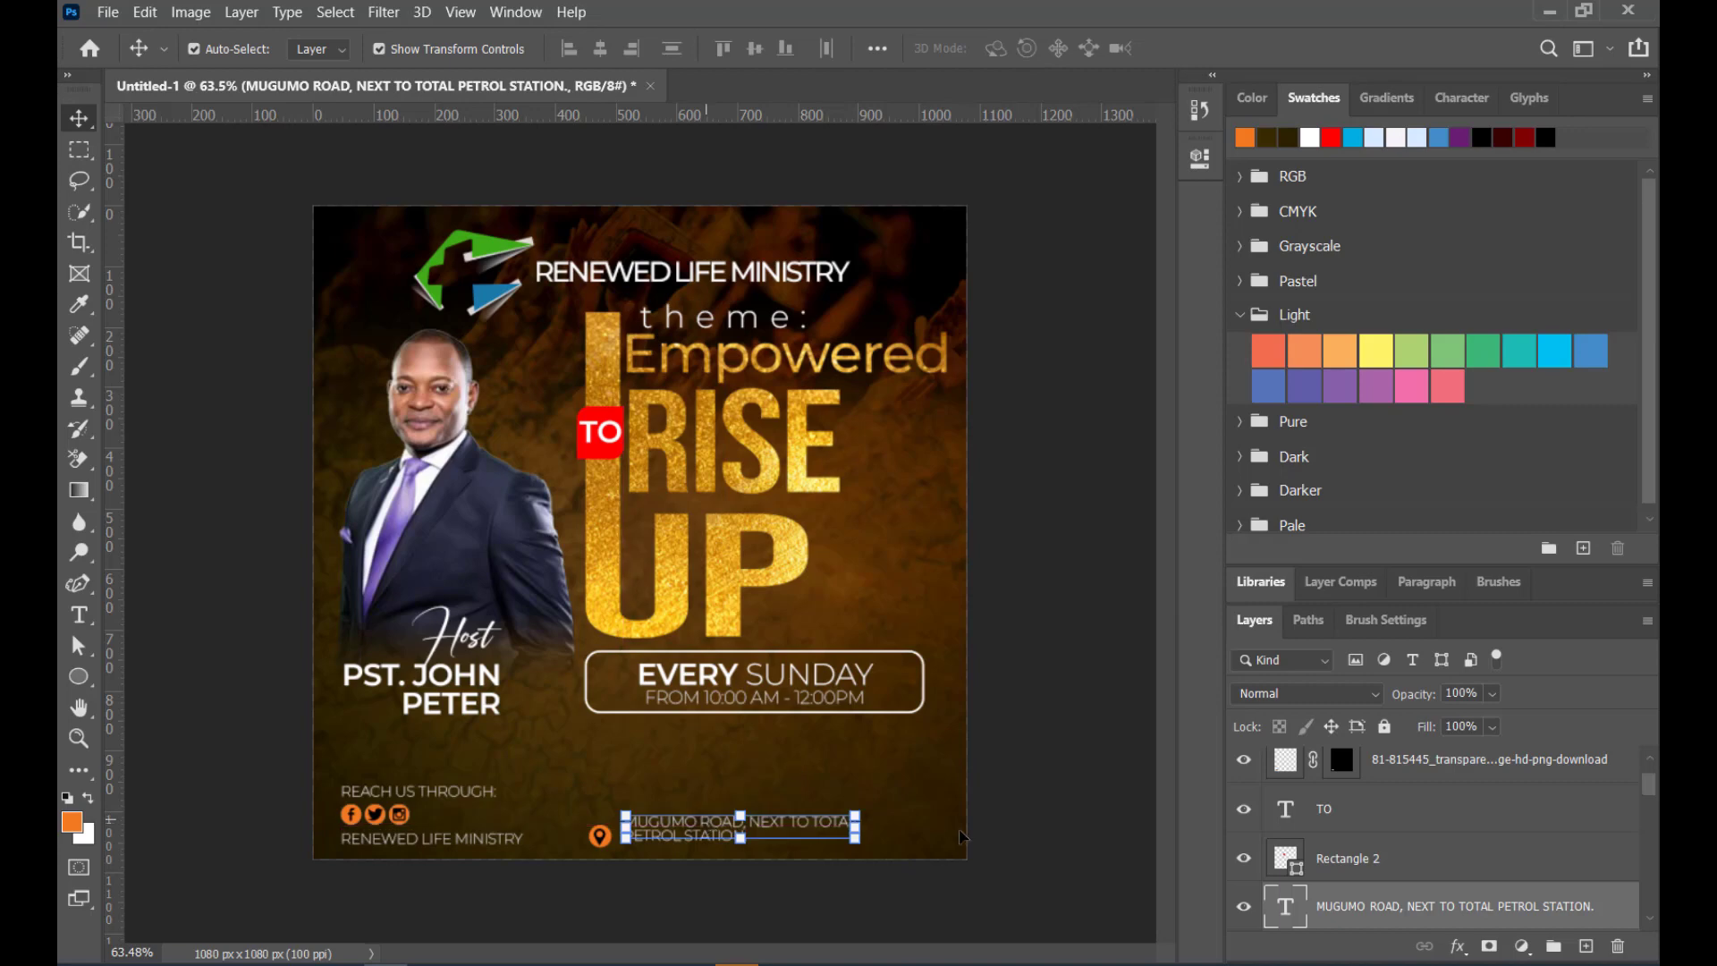
# Nudge the location pin icon about 30 px up and slightly to the right, near the level of the social media icons
pyautogui.click(624, 888)
pyautogui.scroll(3, 626, 885)
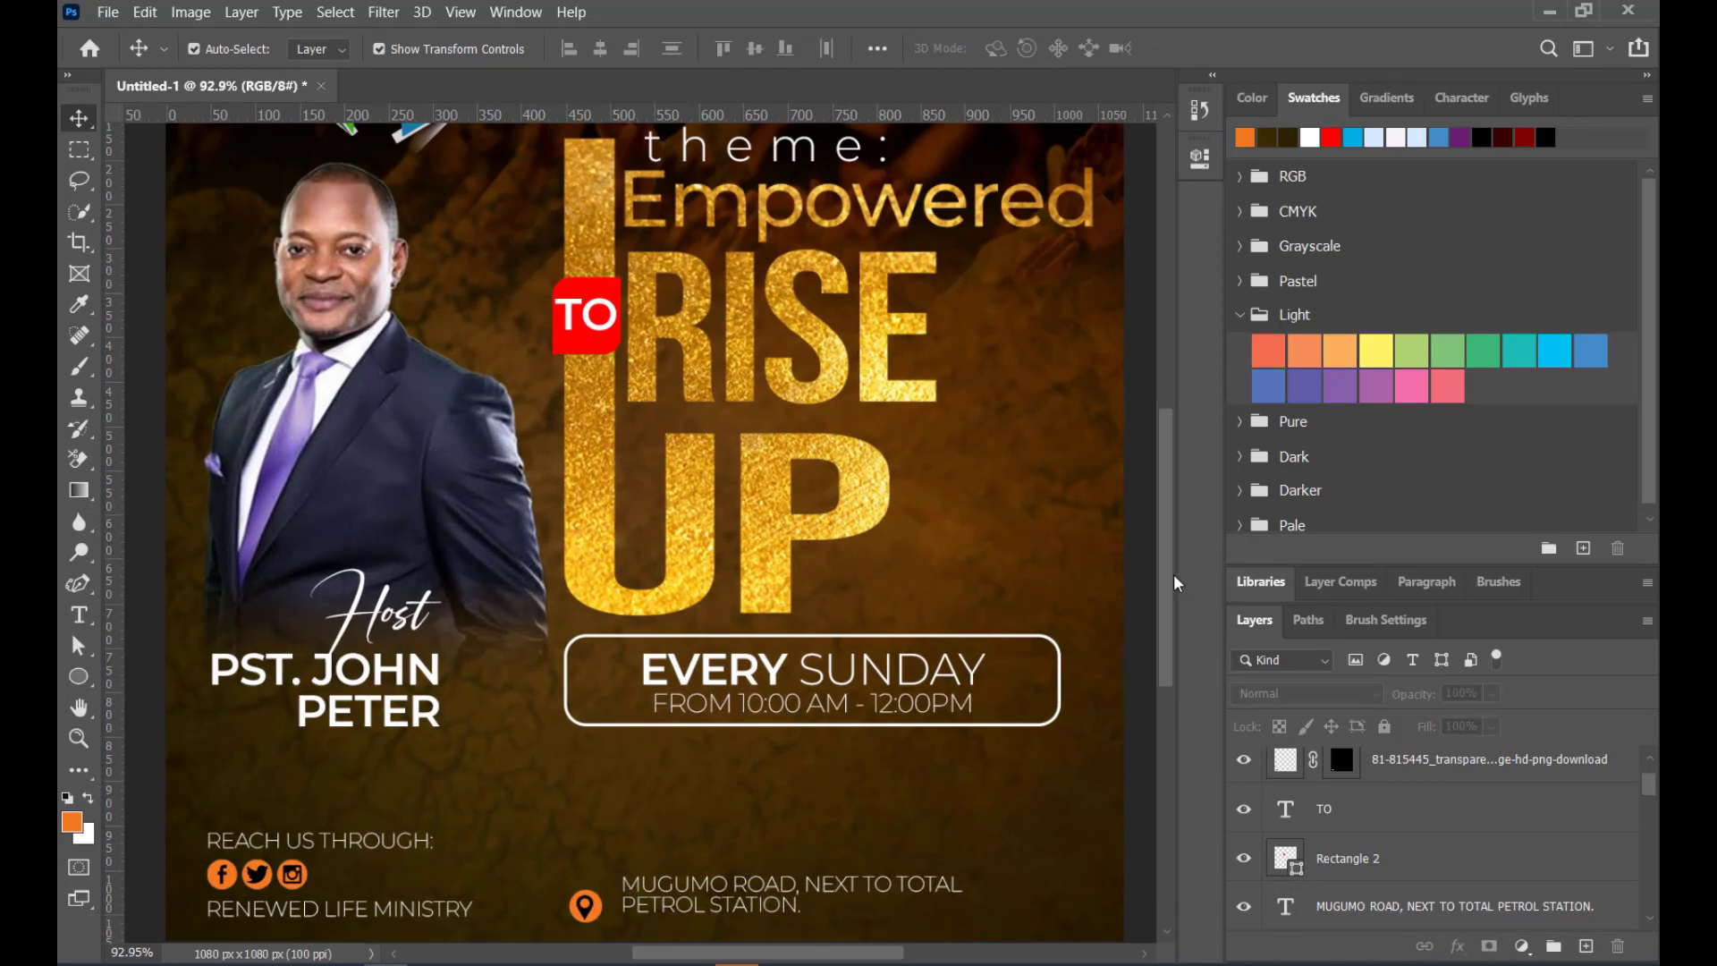
pyautogui.moveTo(1165, 594); pyautogui.dragTo(1159, 662)
pyautogui.click(589, 722)
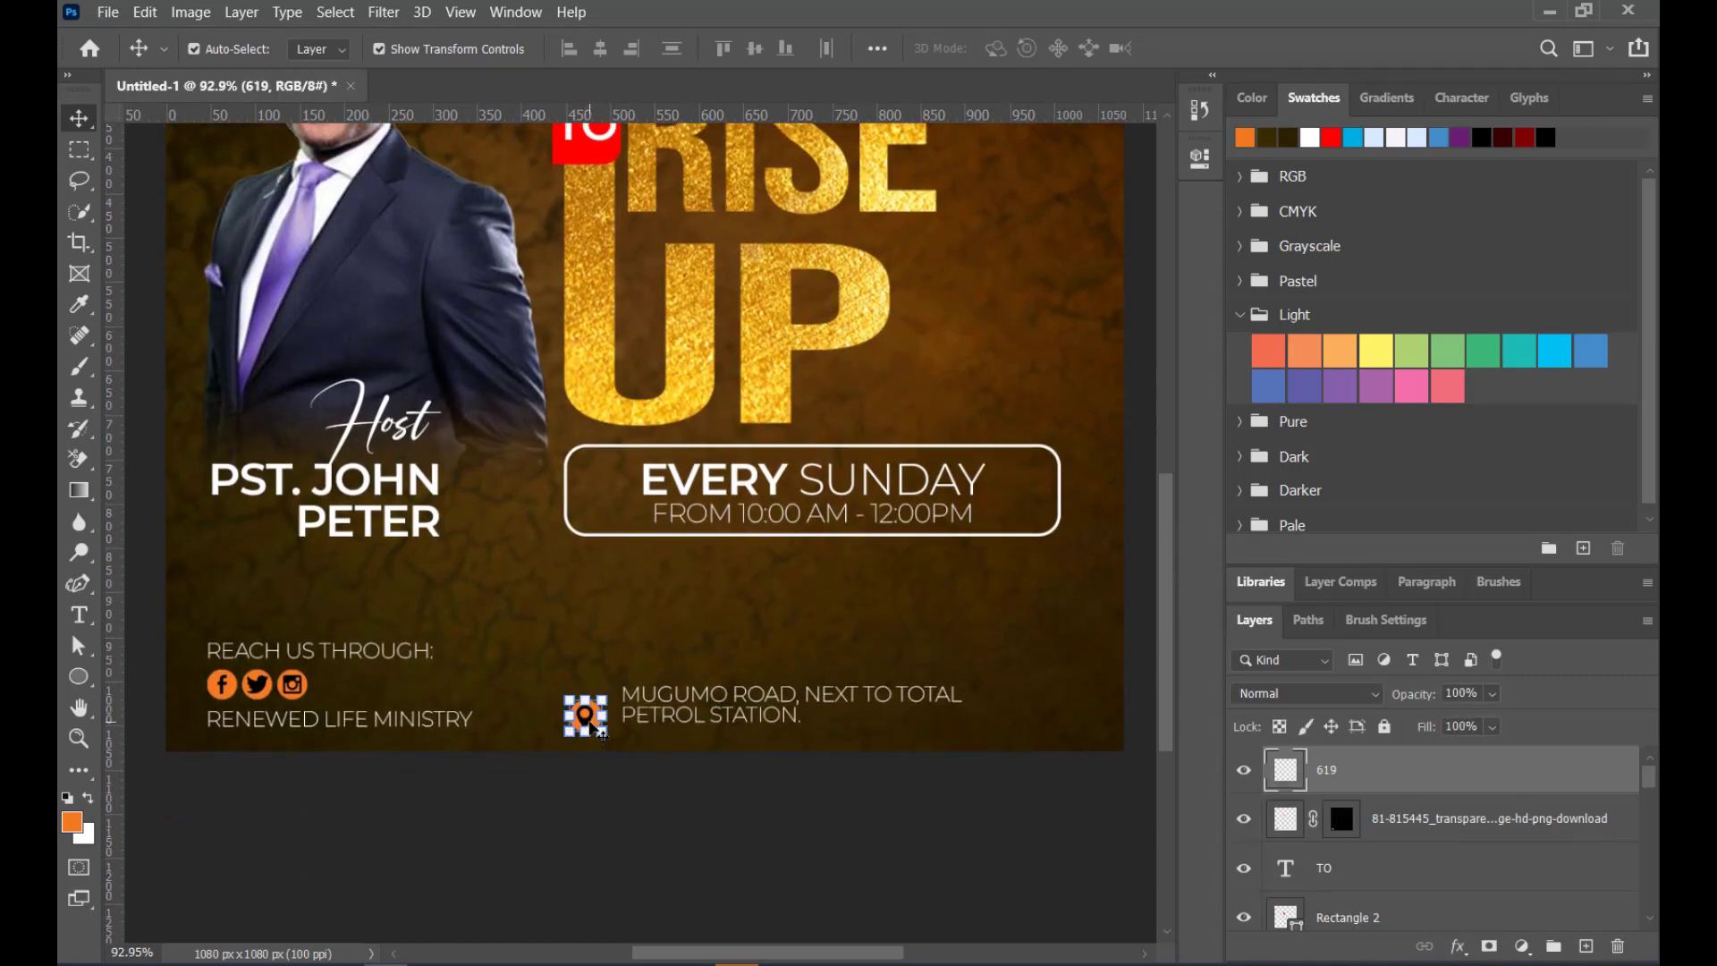
pyautogui.press('Up')
pyautogui.press('Up')
pyautogui.press('Up')
pyautogui.press('Up')
pyautogui.press('Up')
pyautogui.press('Up')
pyautogui.press('Up')
pyautogui.press('Up')
pyautogui.press('Up')
pyautogui.press('Up')
pyautogui.press('Up')
pyautogui.press('Up')
pyautogui.press('Up')
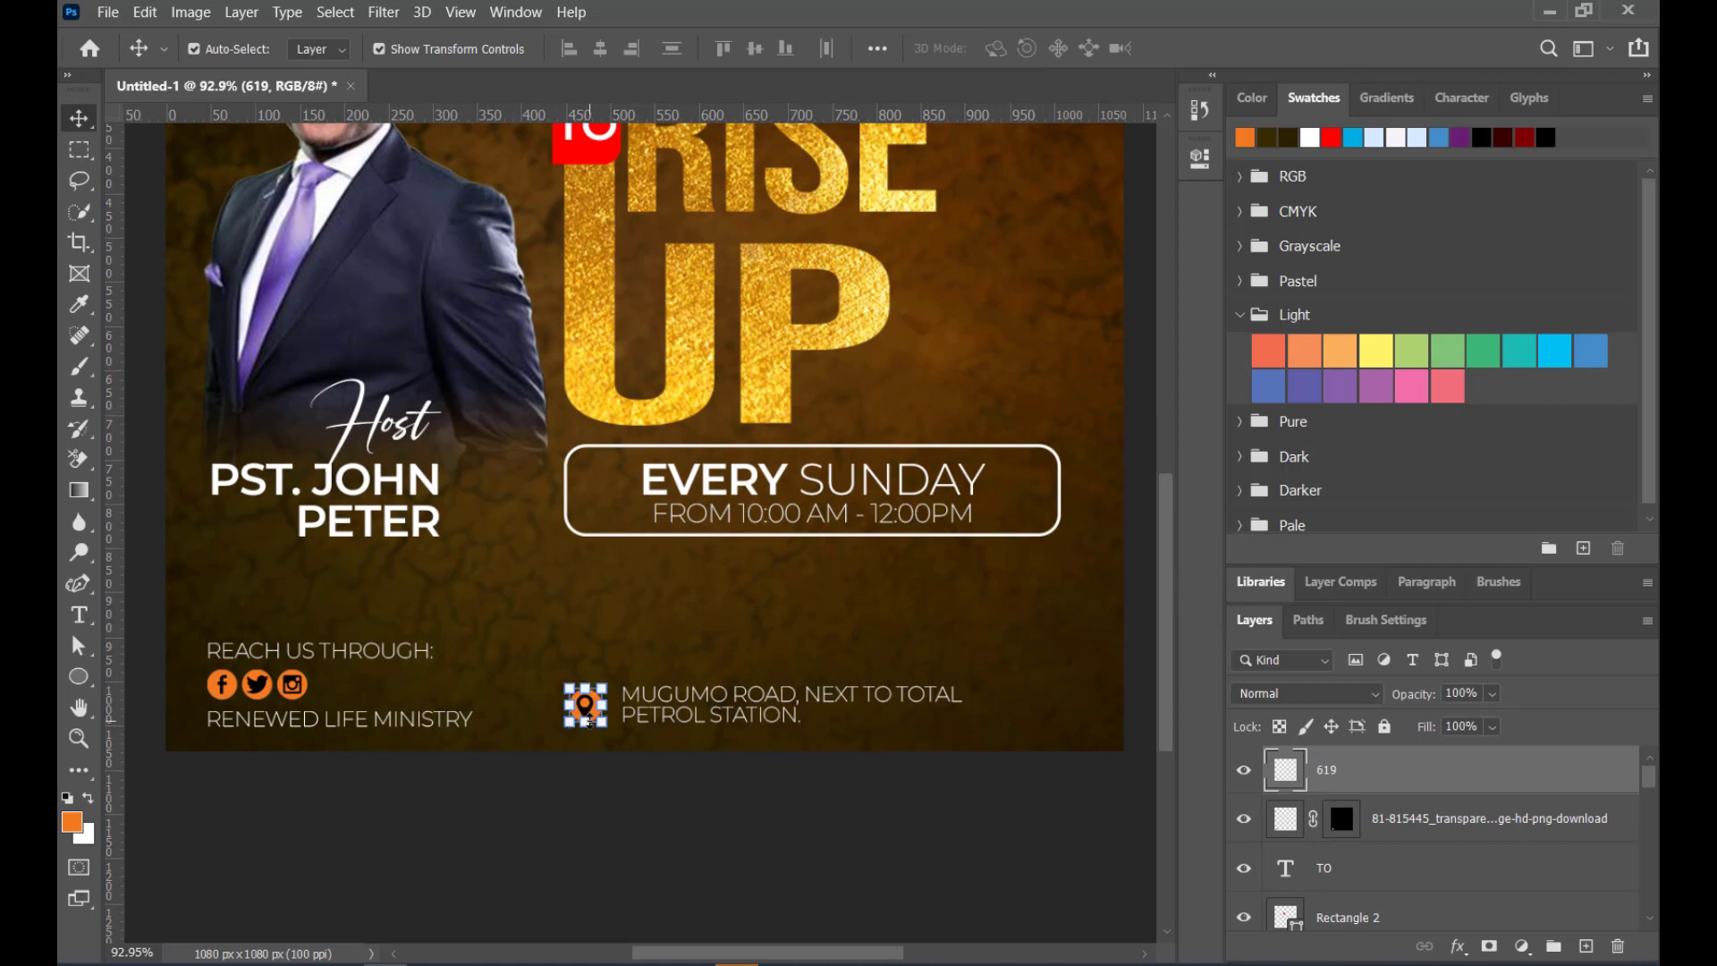
pyautogui.press('Up')
pyautogui.press('Up')
pyautogui.press('Up')
pyautogui.press('Up')
pyautogui.press('Up')
pyautogui.press('Up')
pyautogui.press('Up')
pyautogui.press('Up')
pyautogui.press('Up')
pyautogui.press('Up')
pyautogui.press('Up')
pyautogui.press('Up')
pyautogui.press('Up')
pyautogui.press('Up')
pyautogui.press('Up')
pyautogui.press('Up')
pyautogui.press('Up')
pyautogui.press('Up')
pyautogui.press('Up')
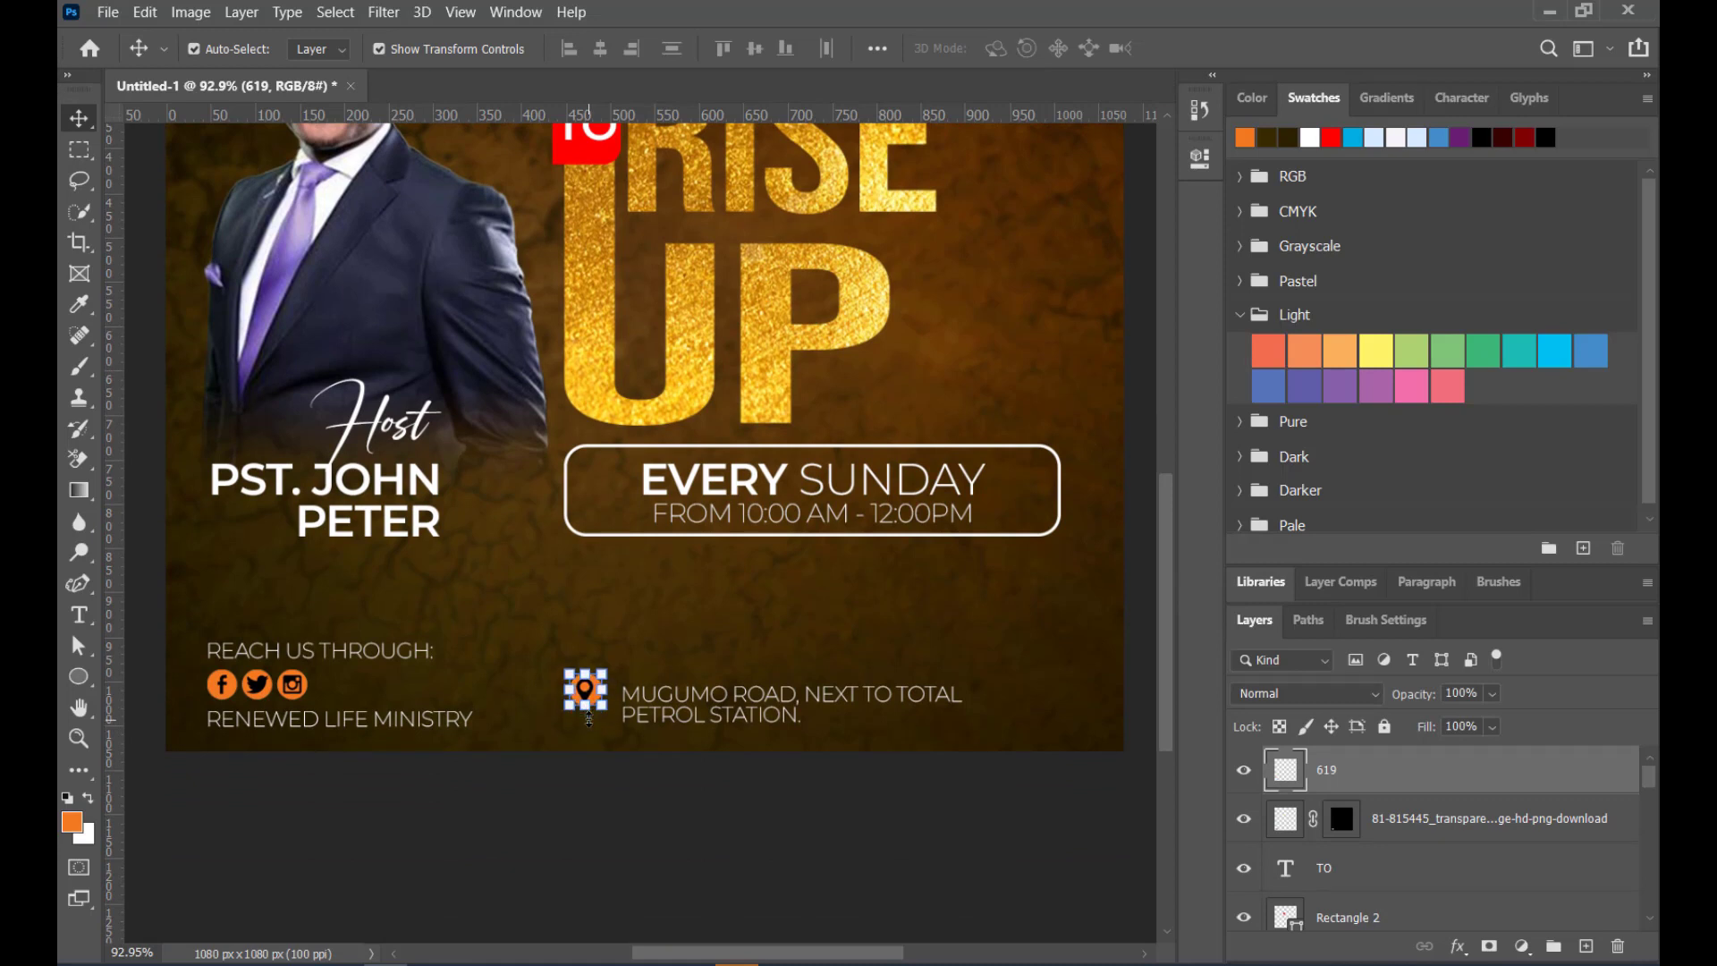
pyautogui.press('Right')
# Move the address text up level with the location pin, then nudge it 4 px left and 3 px up
pyautogui.click(702, 704)
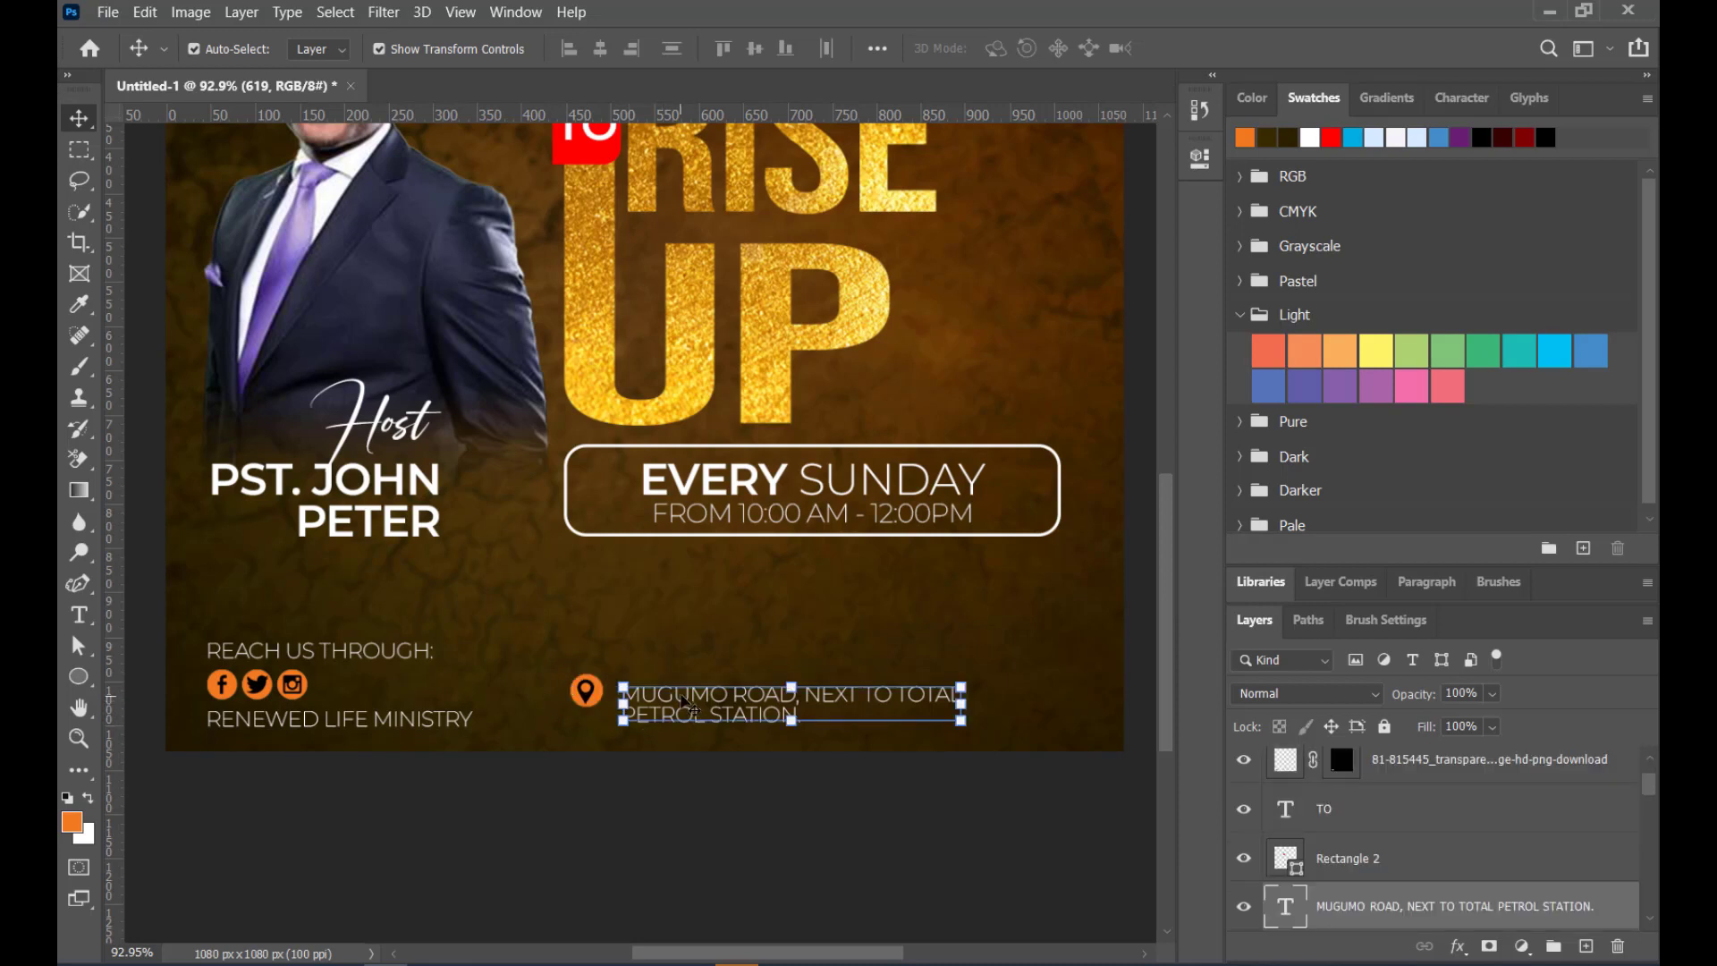
pyautogui.moveTo(702, 702); pyautogui.dragTo(711, 691)
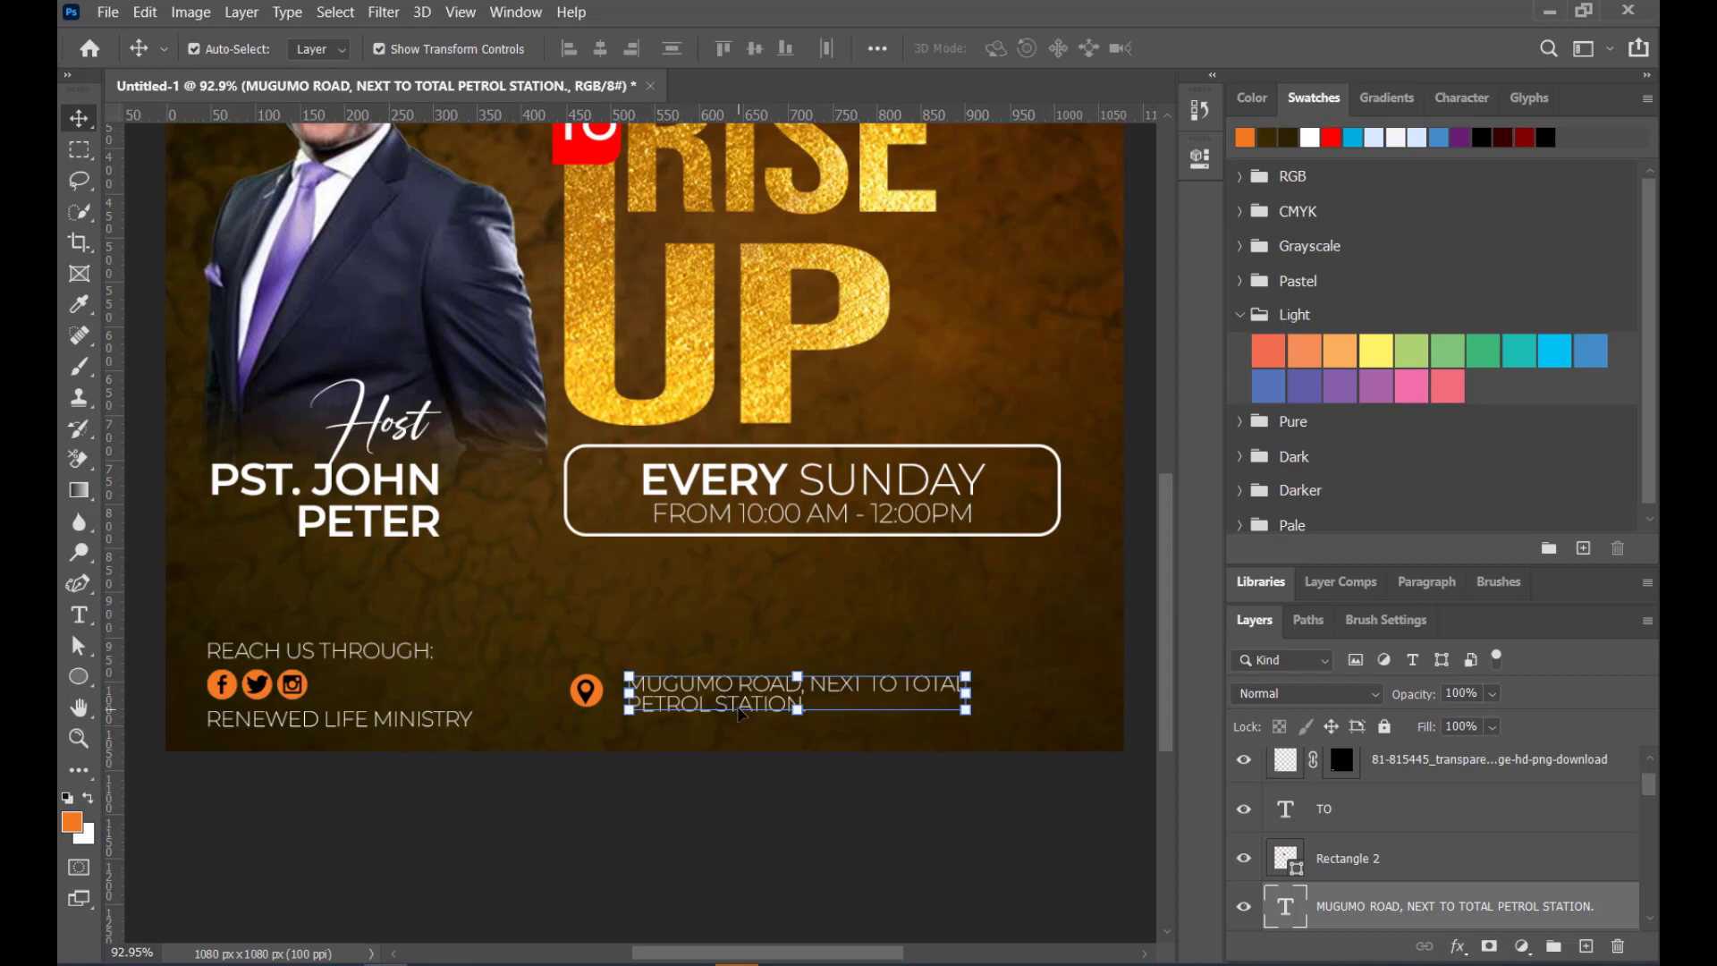
pyautogui.press('Left')
pyautogui.press('Left')
pyautogui.press('Left')
pyautogui.press('Left')
pyautogui.press('Up')
pyautogui.press('Up')
pyautogui.press('Up')
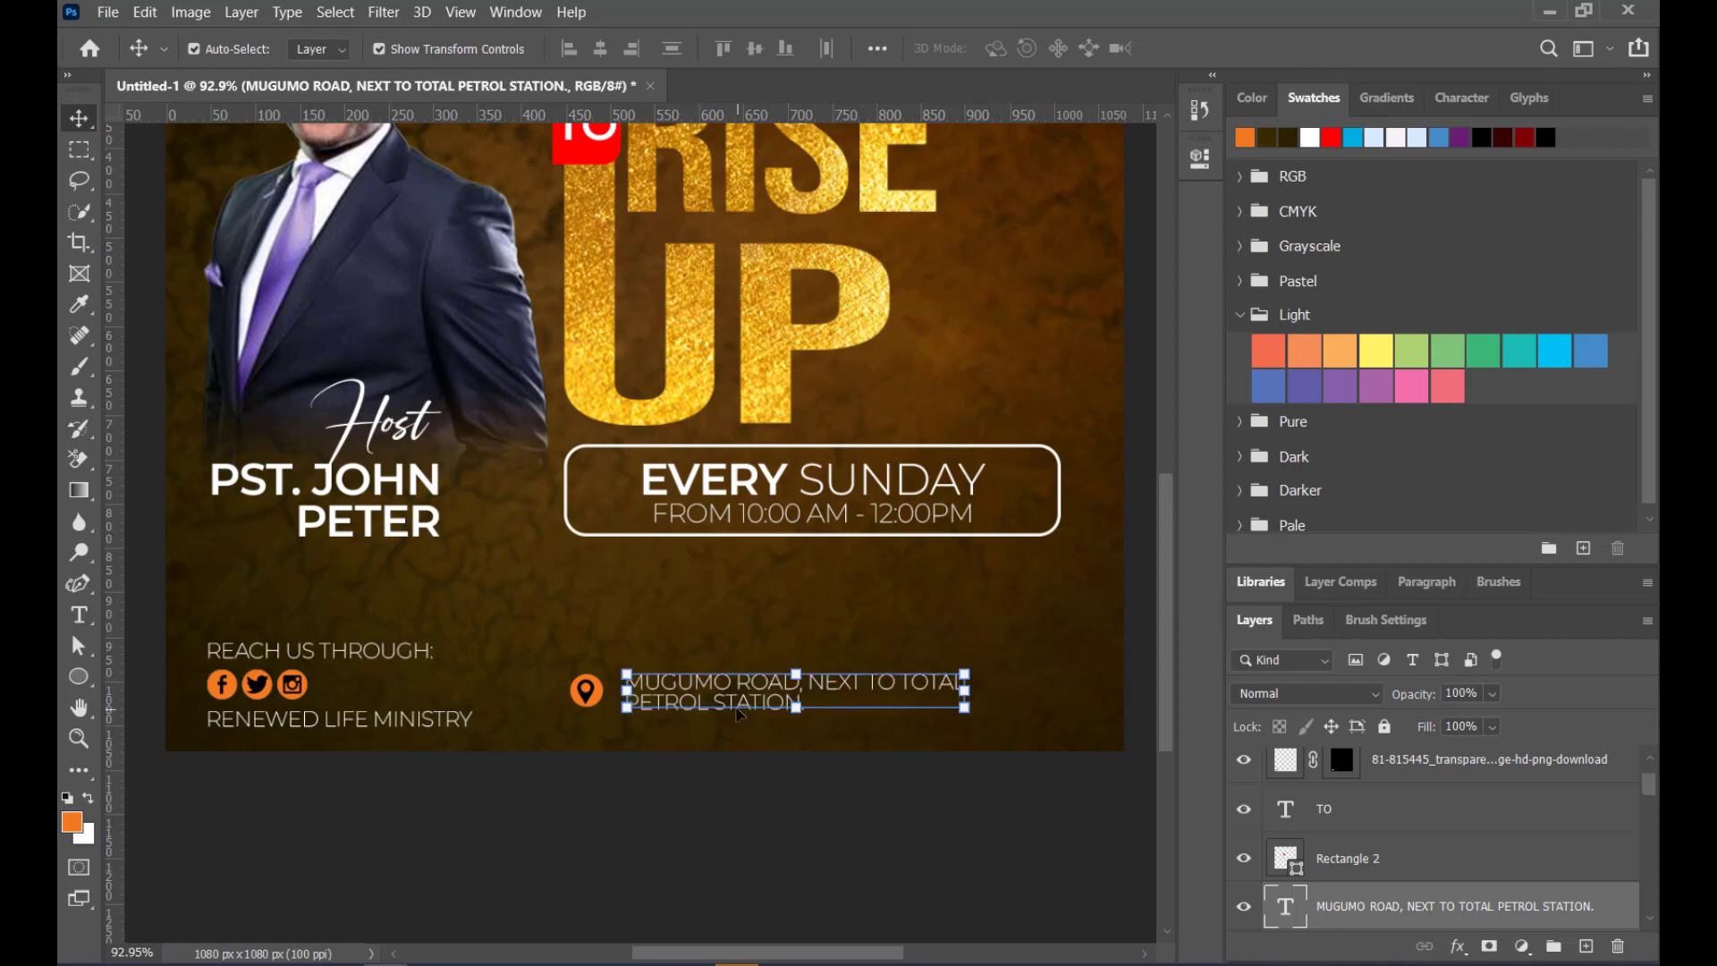
# Review the whole flyer's layout, checking the balance of the social media and address section at the bottom
pyautogui.scroll(-4, 788, 713)
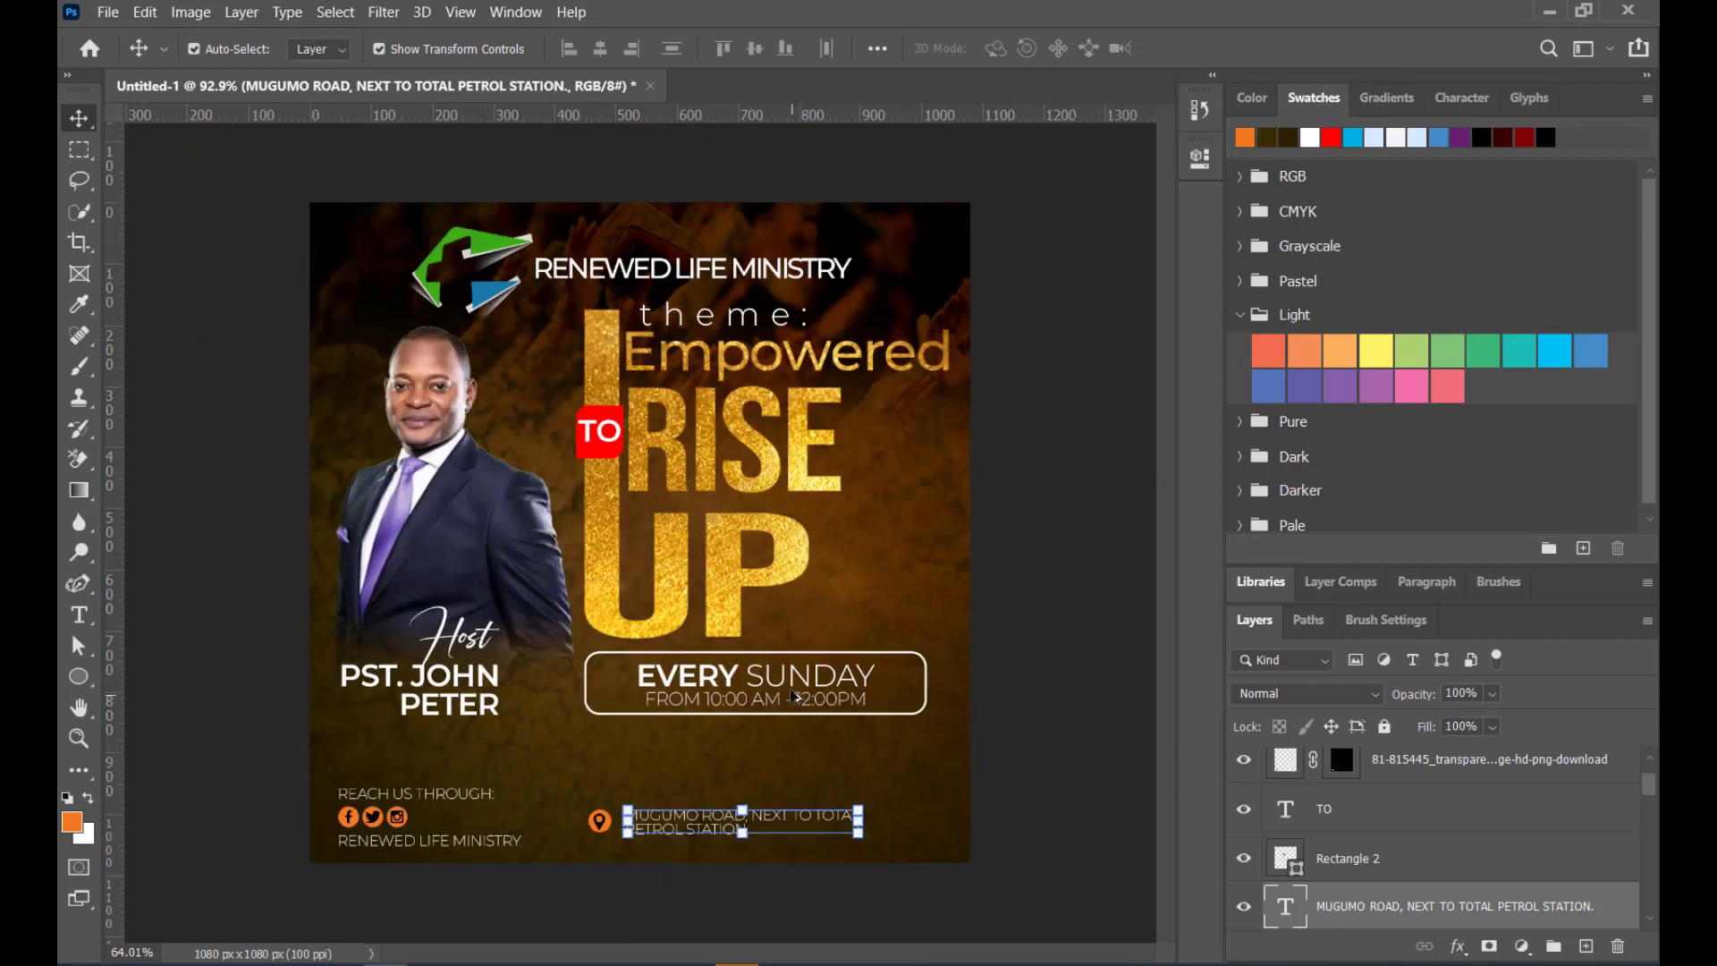
pyautogui.click(1041, 651)
pyautogui.scroll(-2, 1018, 527)
pyautogui.scroll(-3, 680, 776)
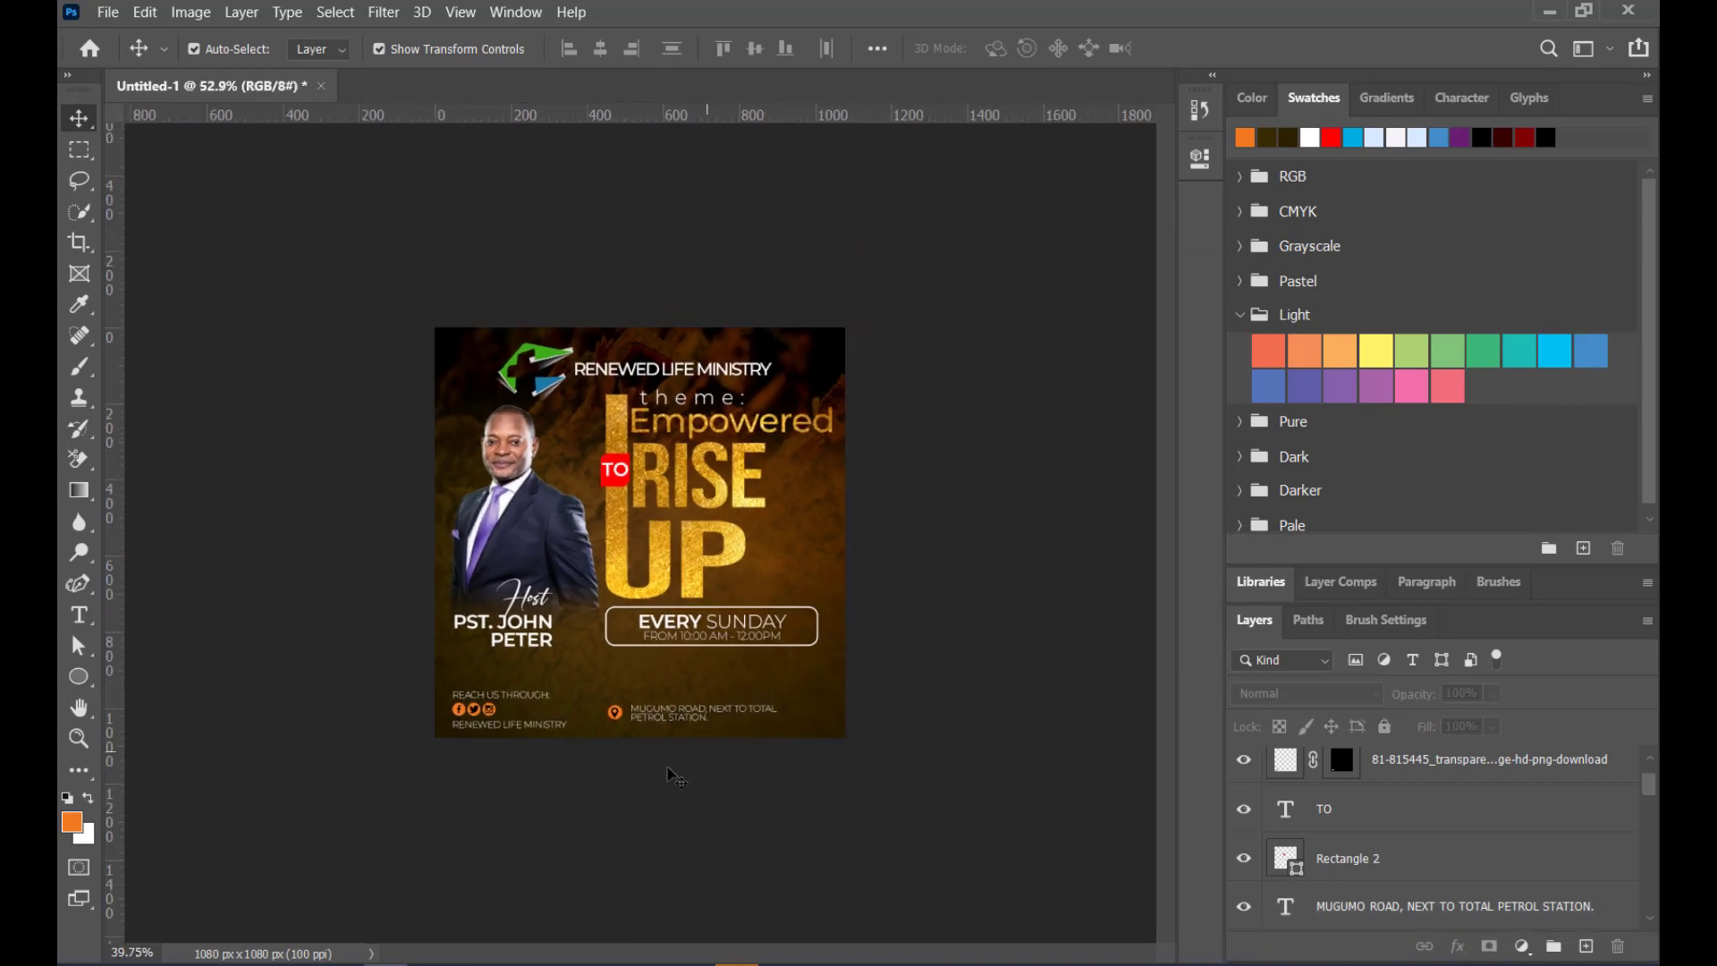
pyautogui.scroll(3, 657, 779)
pyautogui.scroll(1, 501, 816)
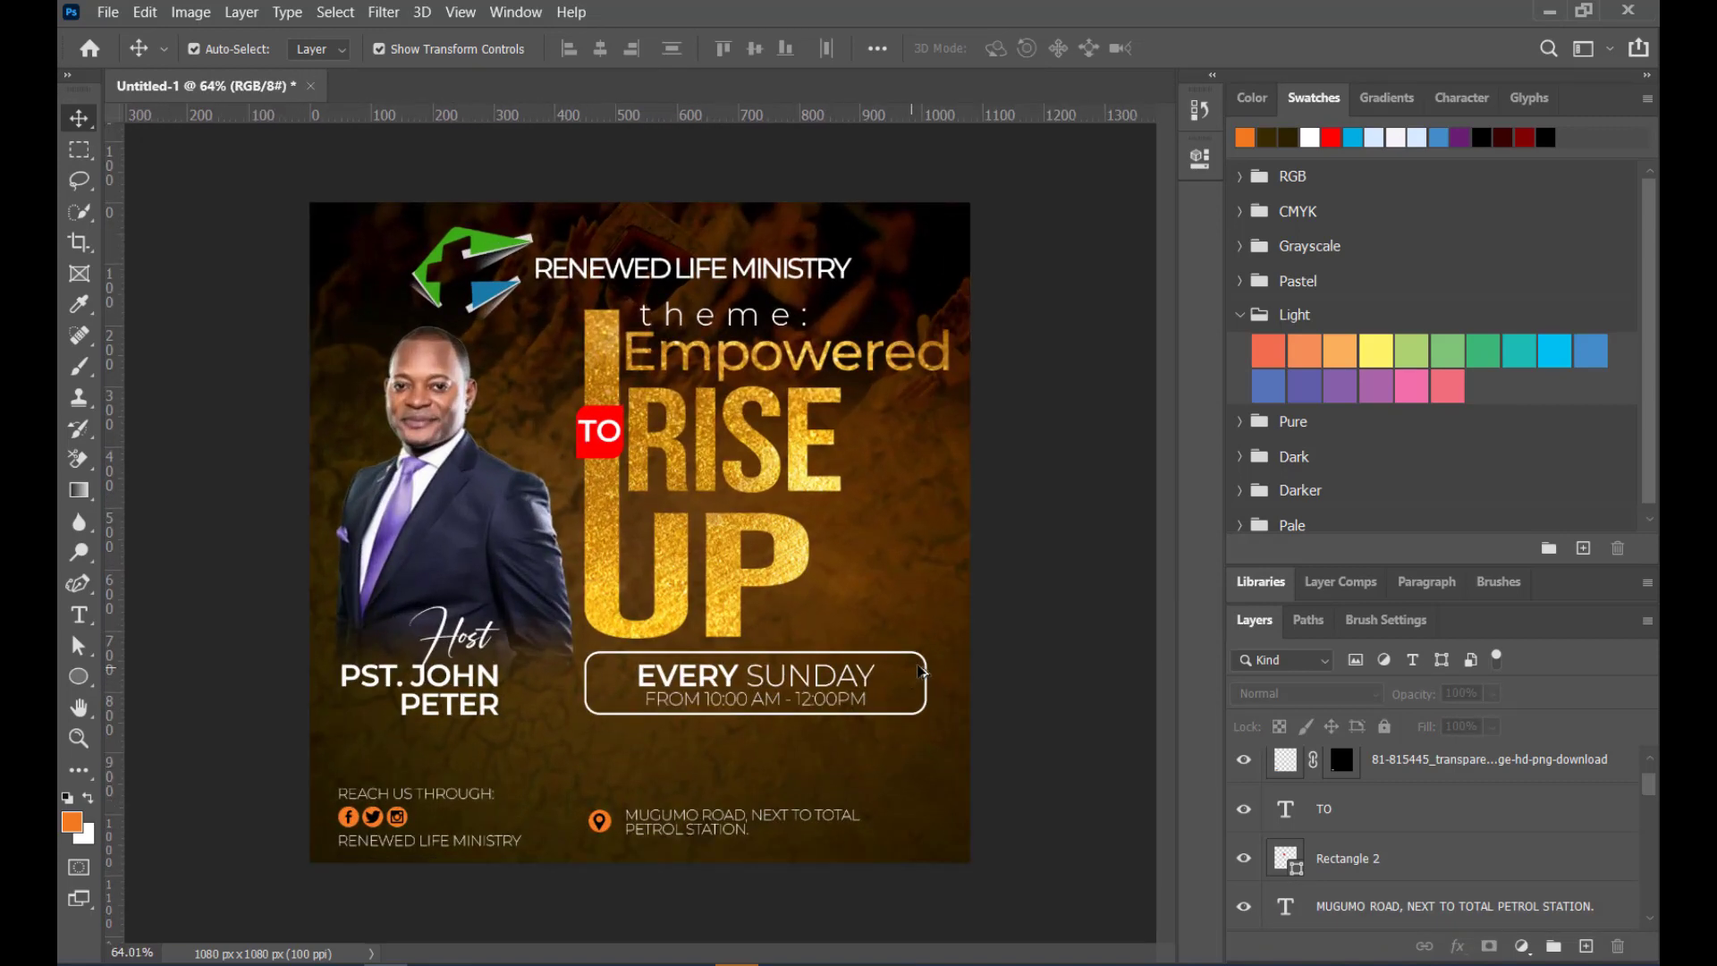
pyautogui.scroll(-2, 528, 836)
pyautogui.scroll(2, 527, 838)
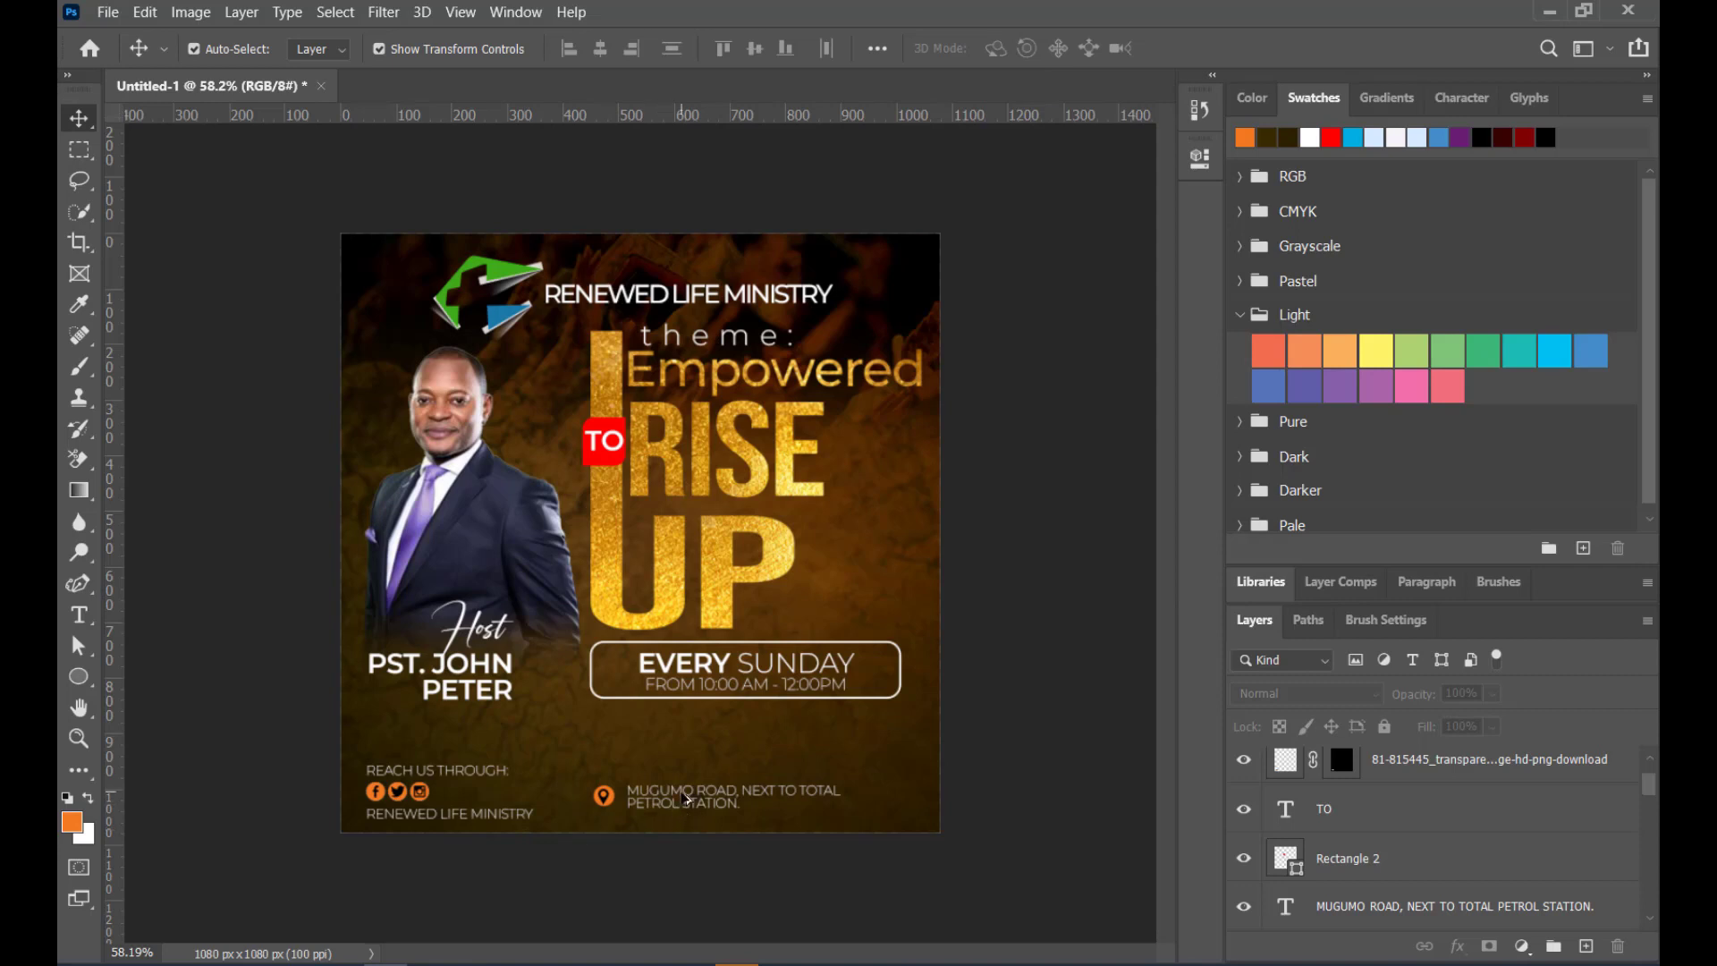
pyautogui.scroll(1, 685, 798)
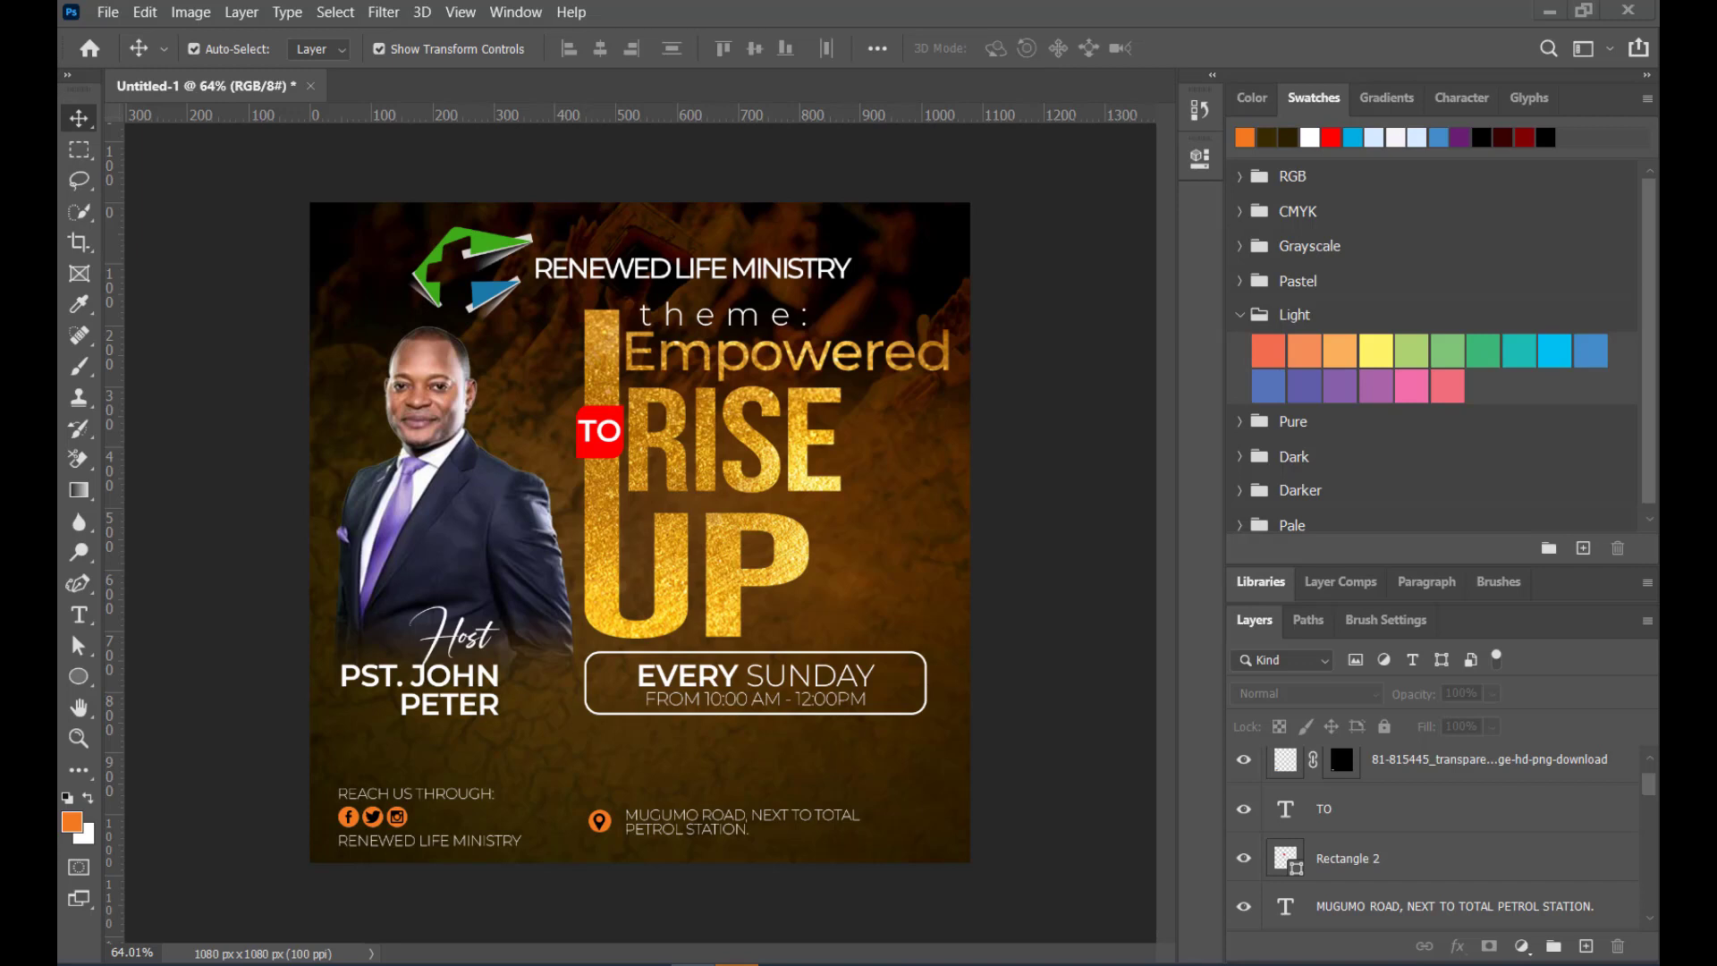
# Add a paragraph text box about 533 by 85 px below the Sunday schedule frame, filled with the "Lorem Ipsum is simply dummy text" placeholder passage
pyautogui.click(79, 615)
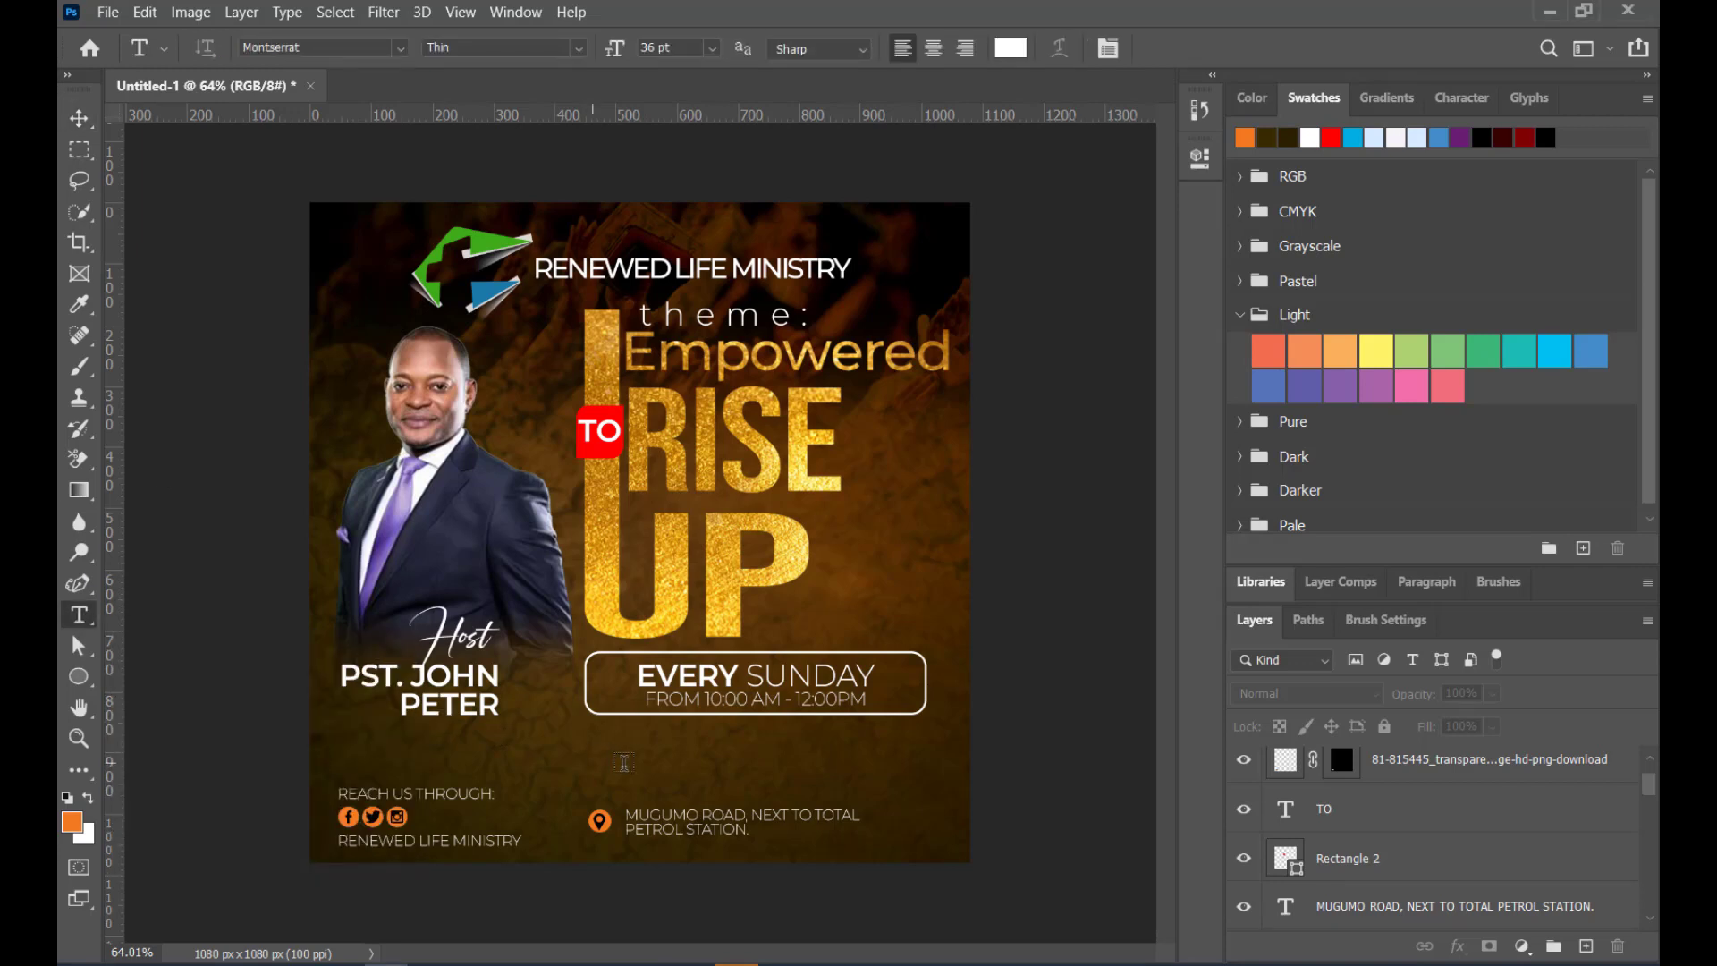
pyautogui.moveTo(590, 738); pyautogui.dragTo(914, 780)
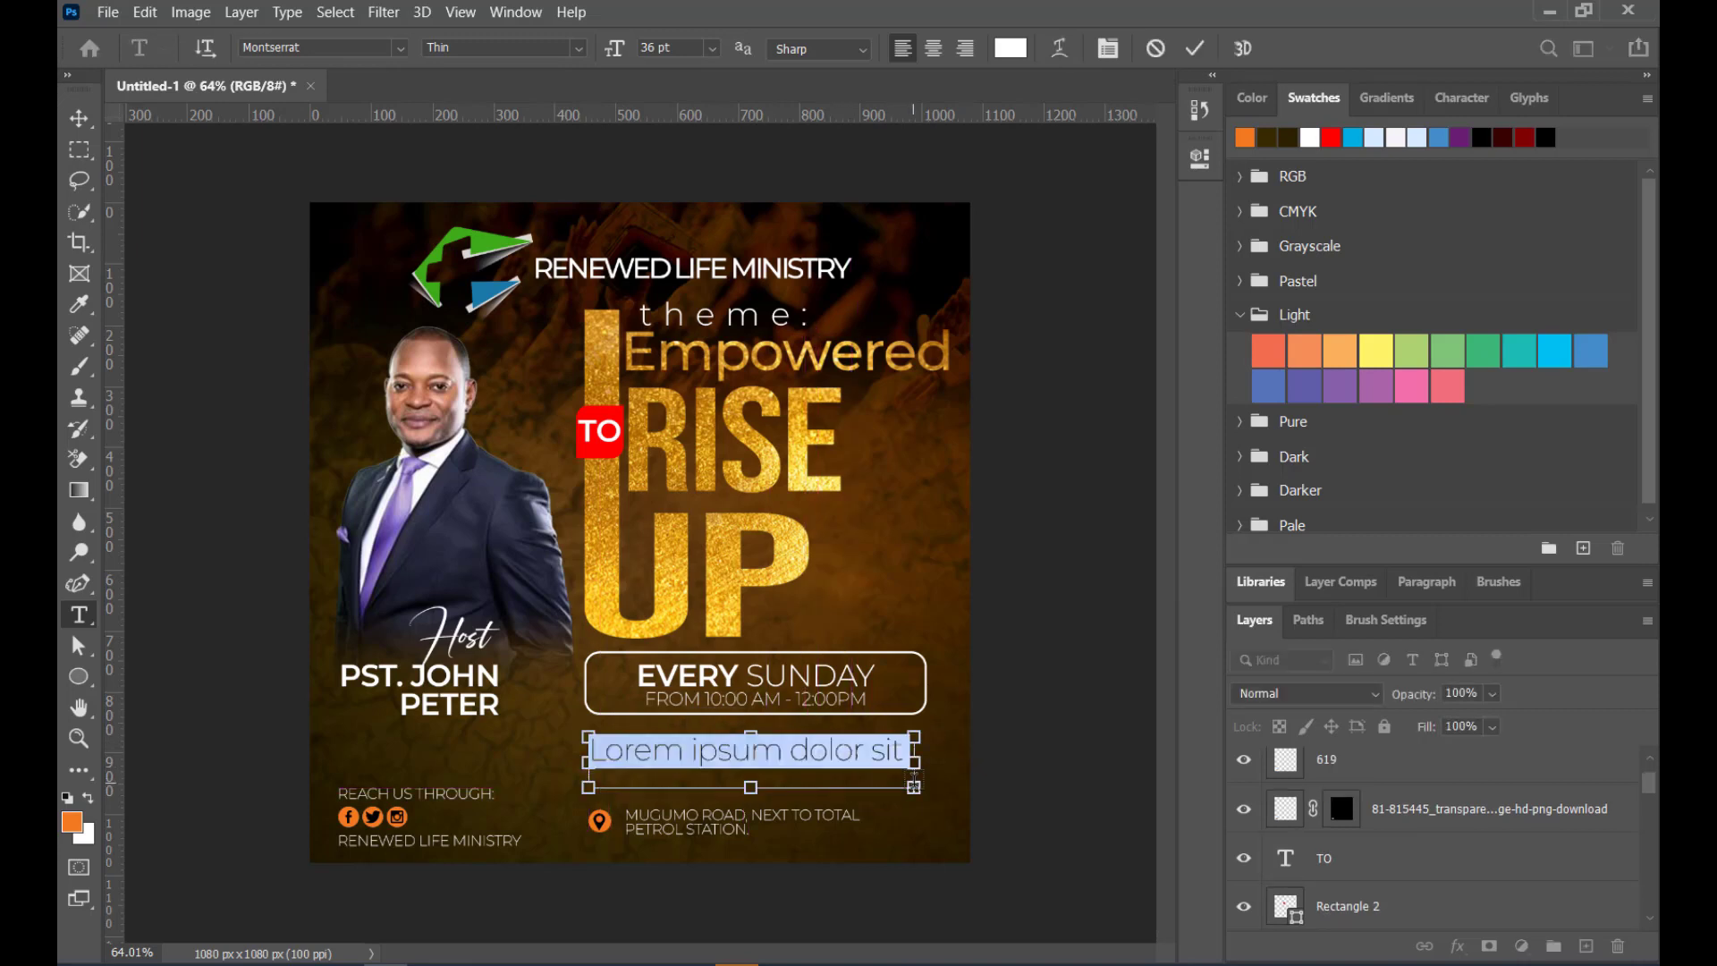
pyautogui.write('Lorem Ipsum is simply')
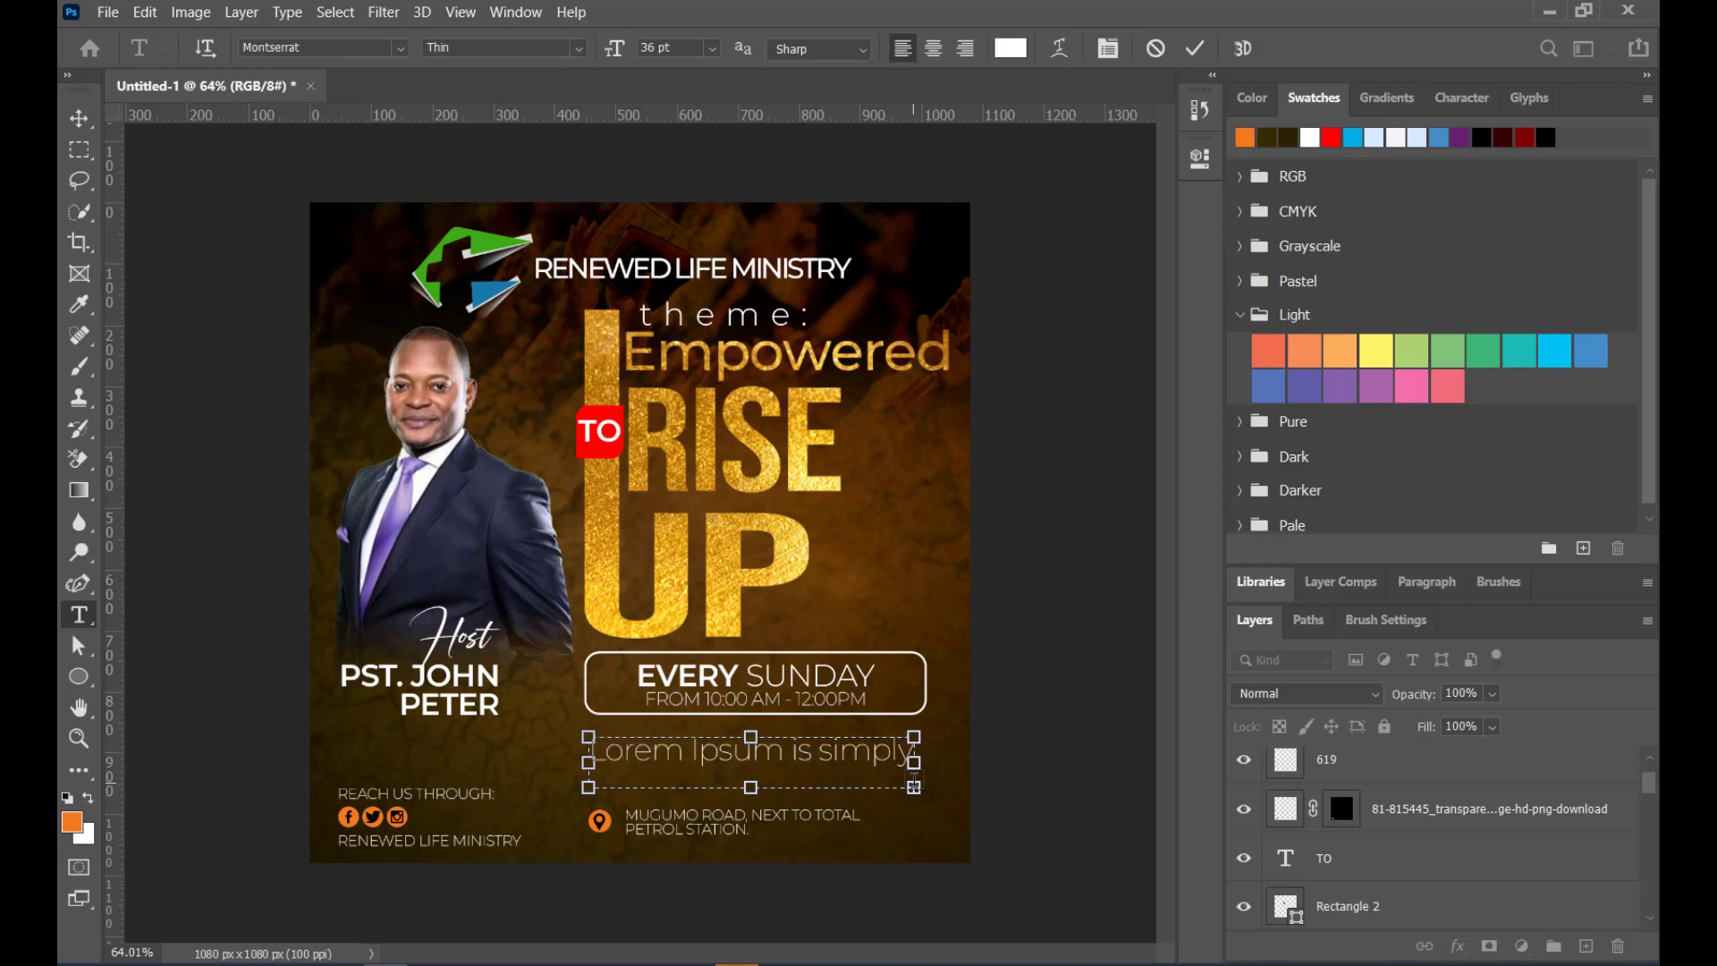
# Set the whole placeholder paragraph's font size to 12 pt and commit the text
pyautogui.hotkey('ctrl', 'a')
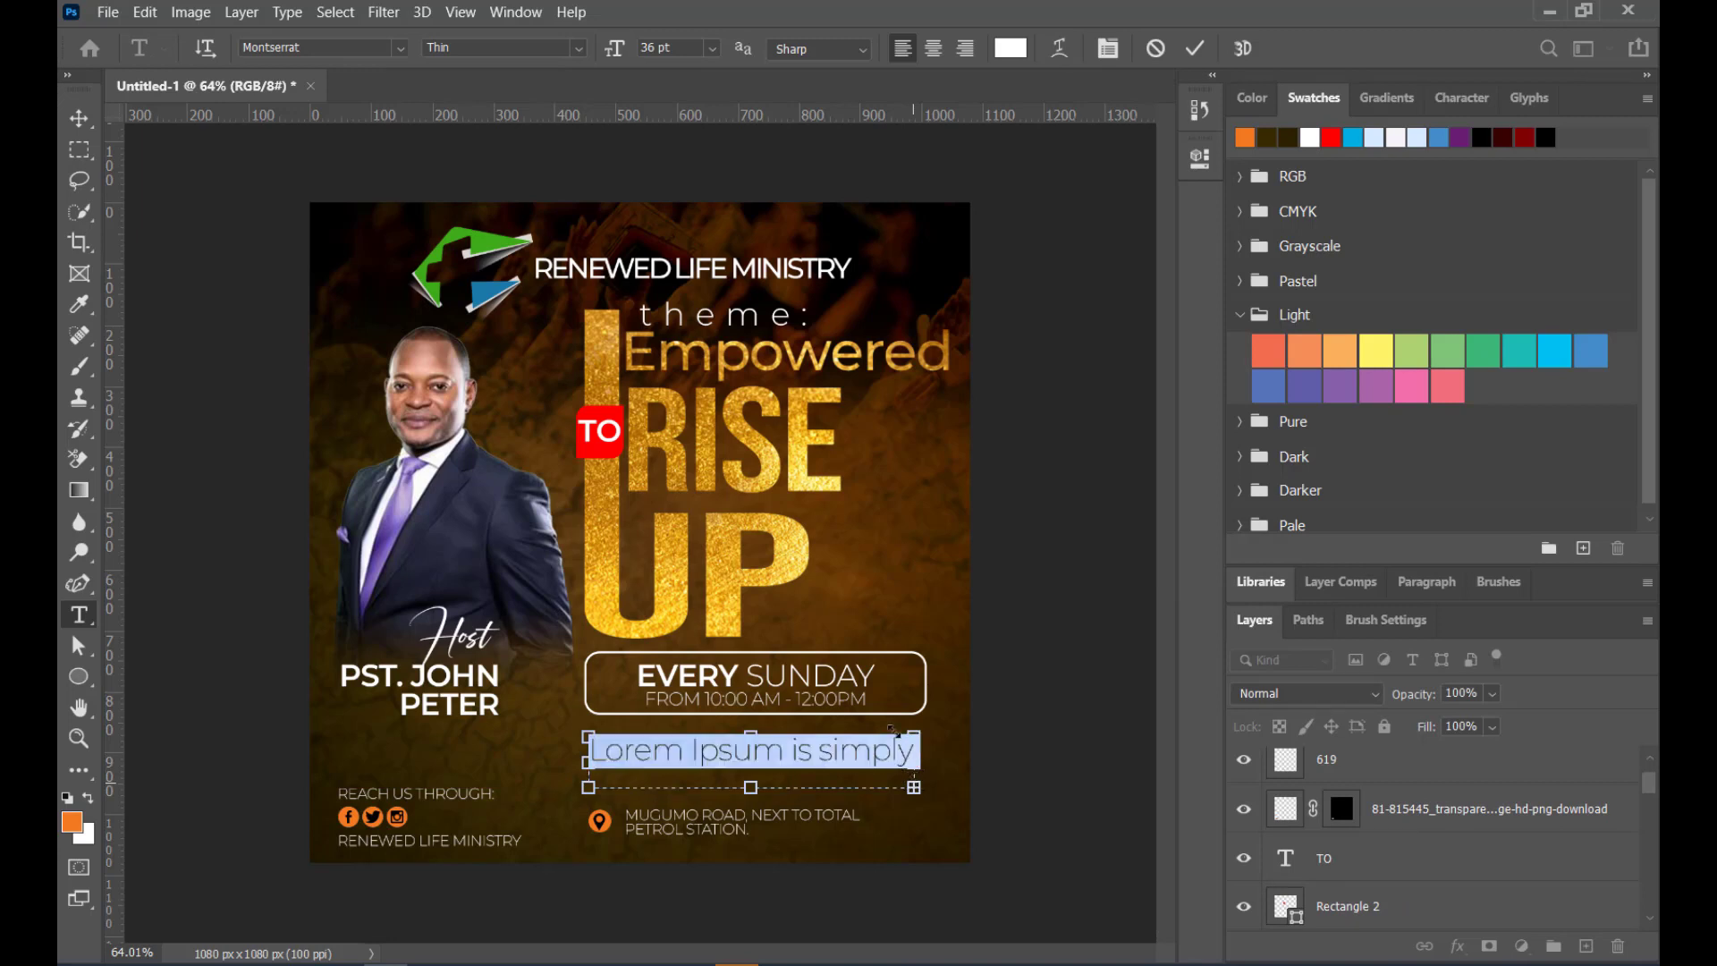
pyautogui.click(711, 48)
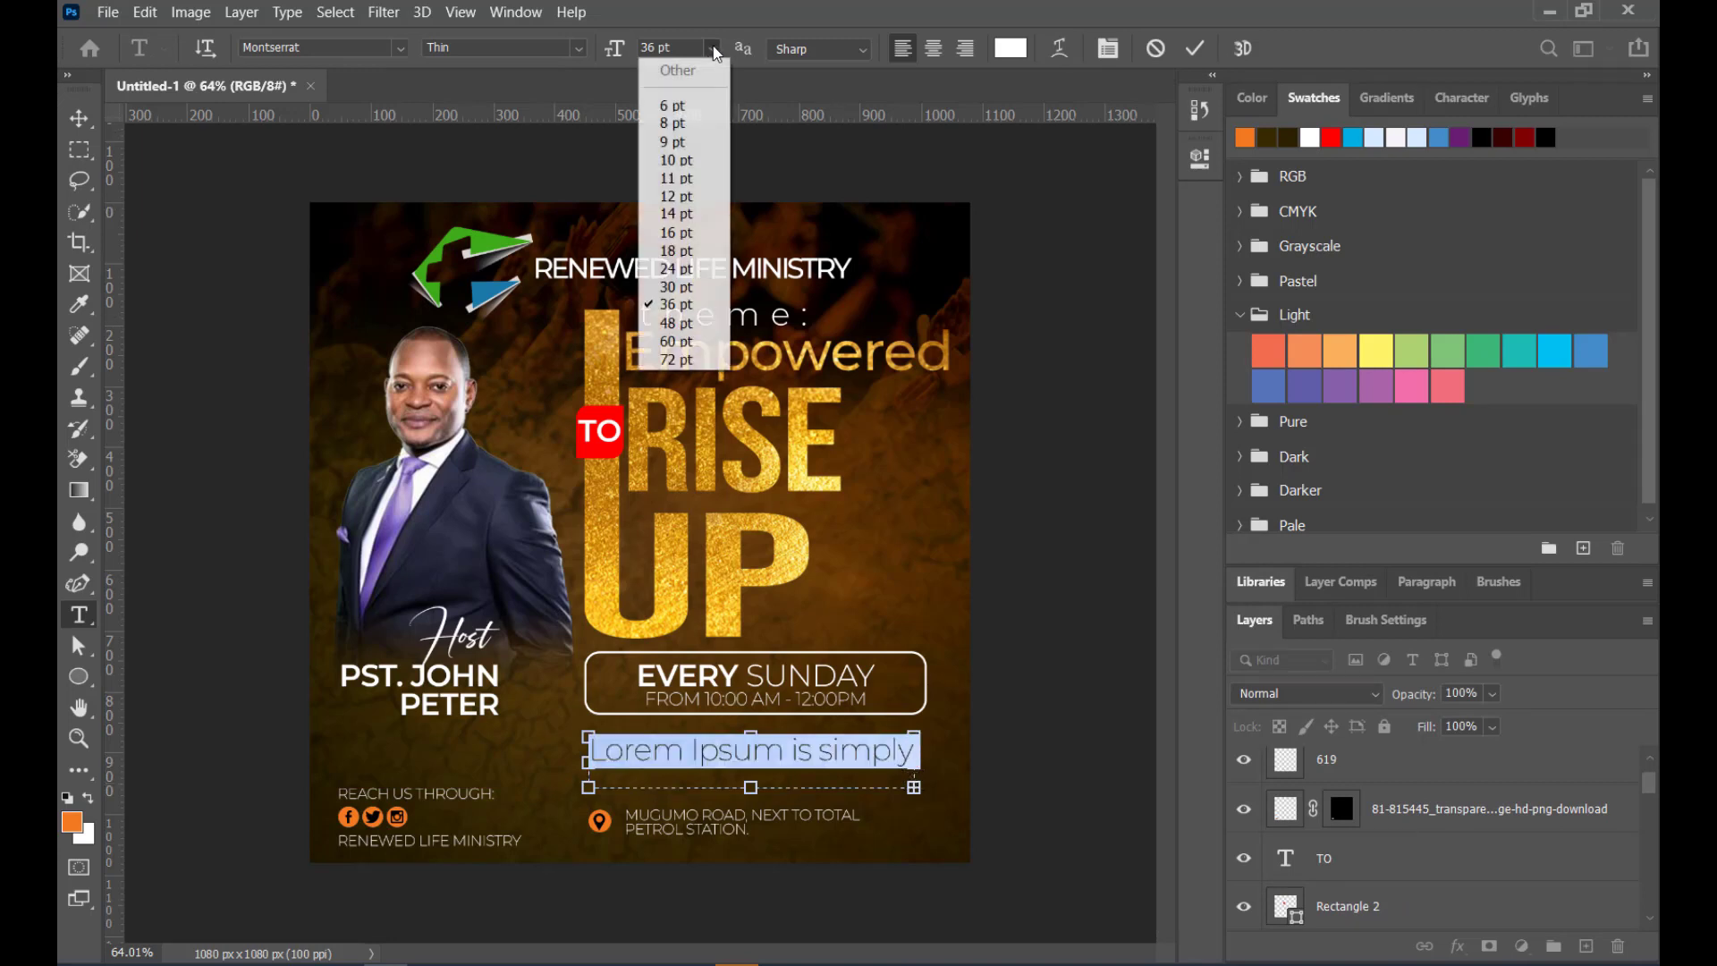
pyautogui.click(684, 123)
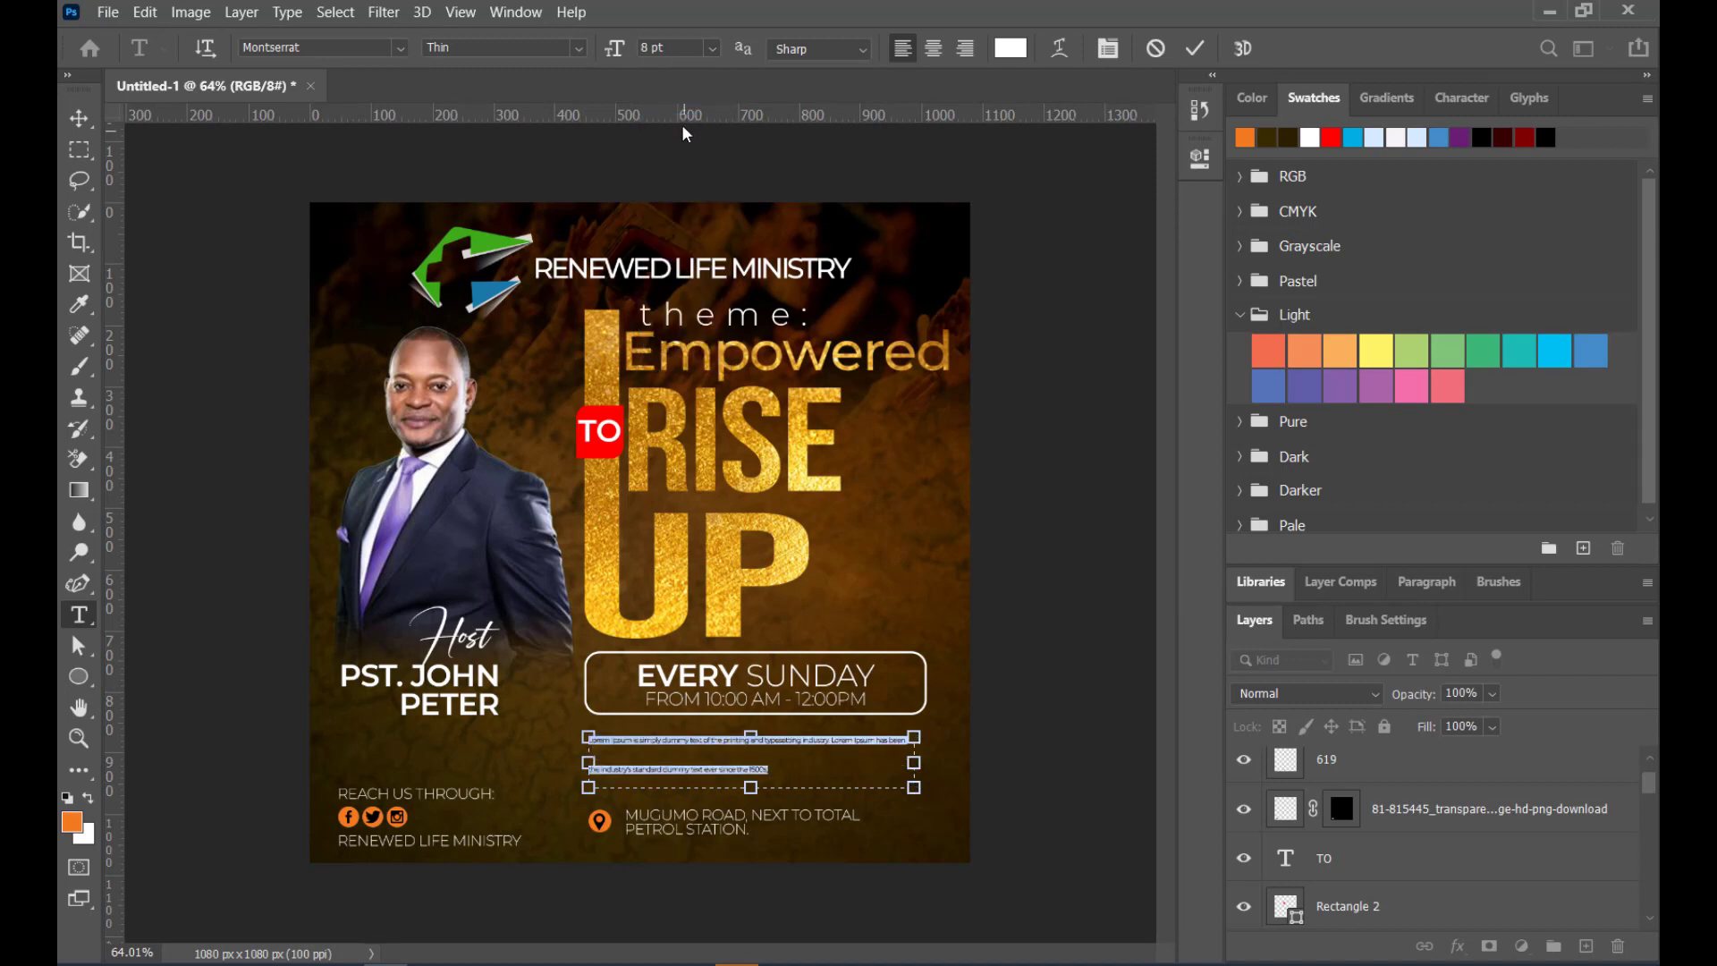
pyautogui.click(712, 52)
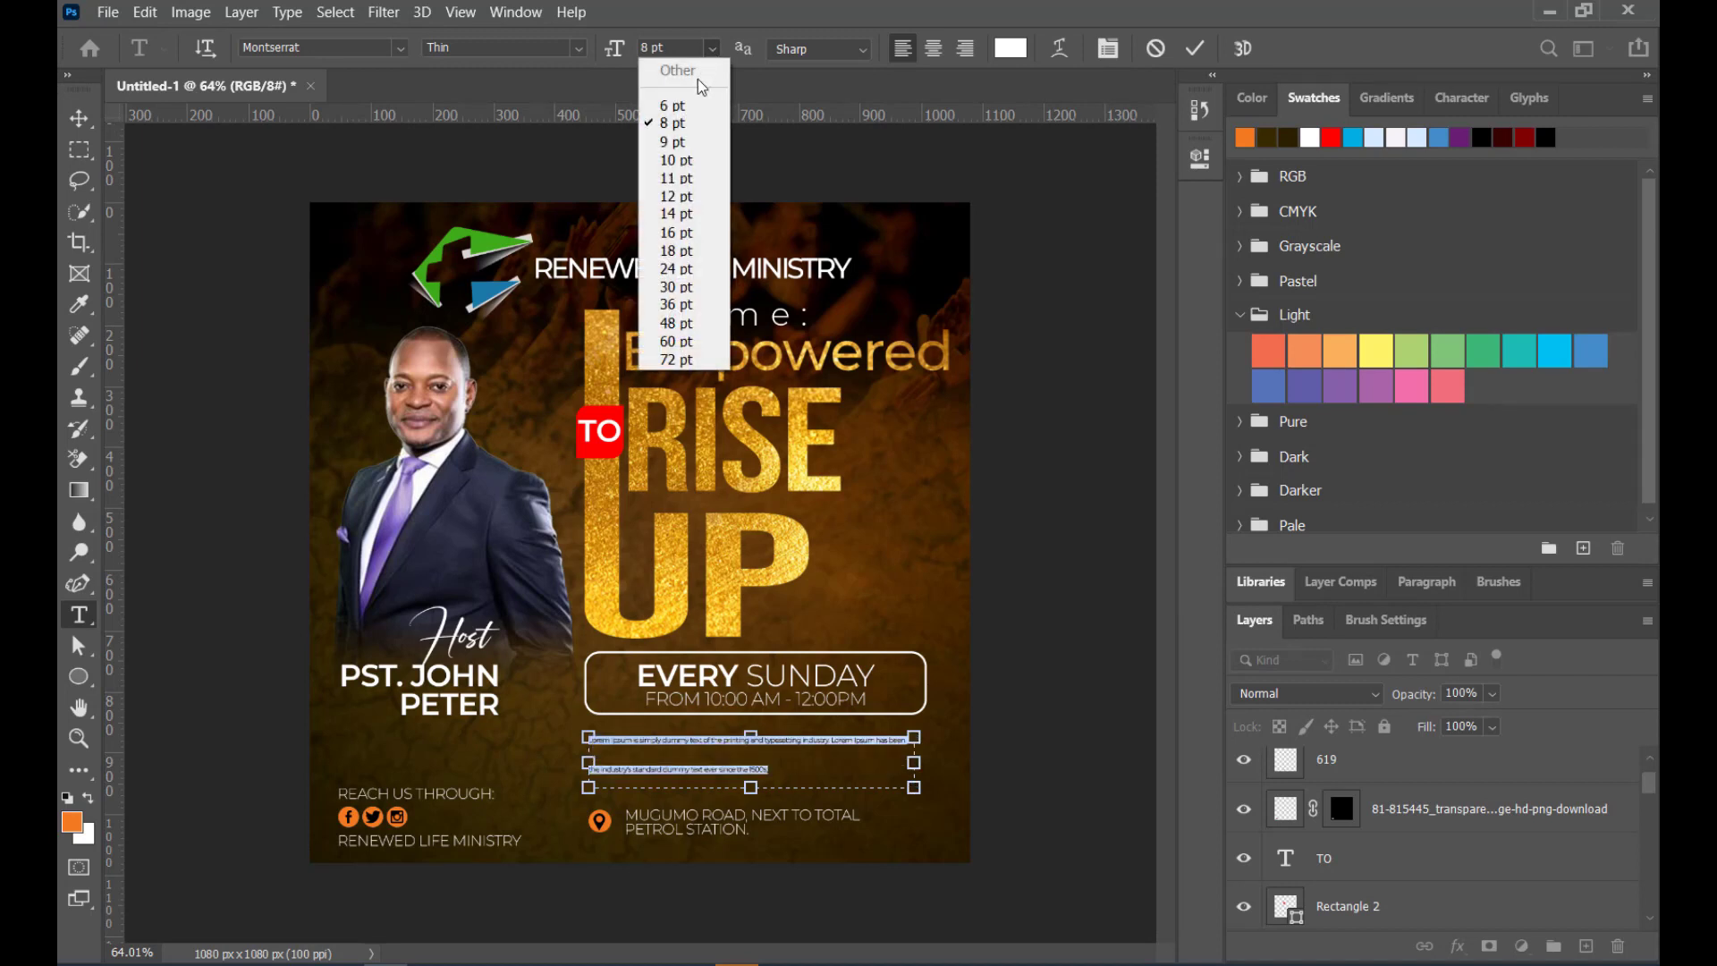
pyautogui.click(685, 193)
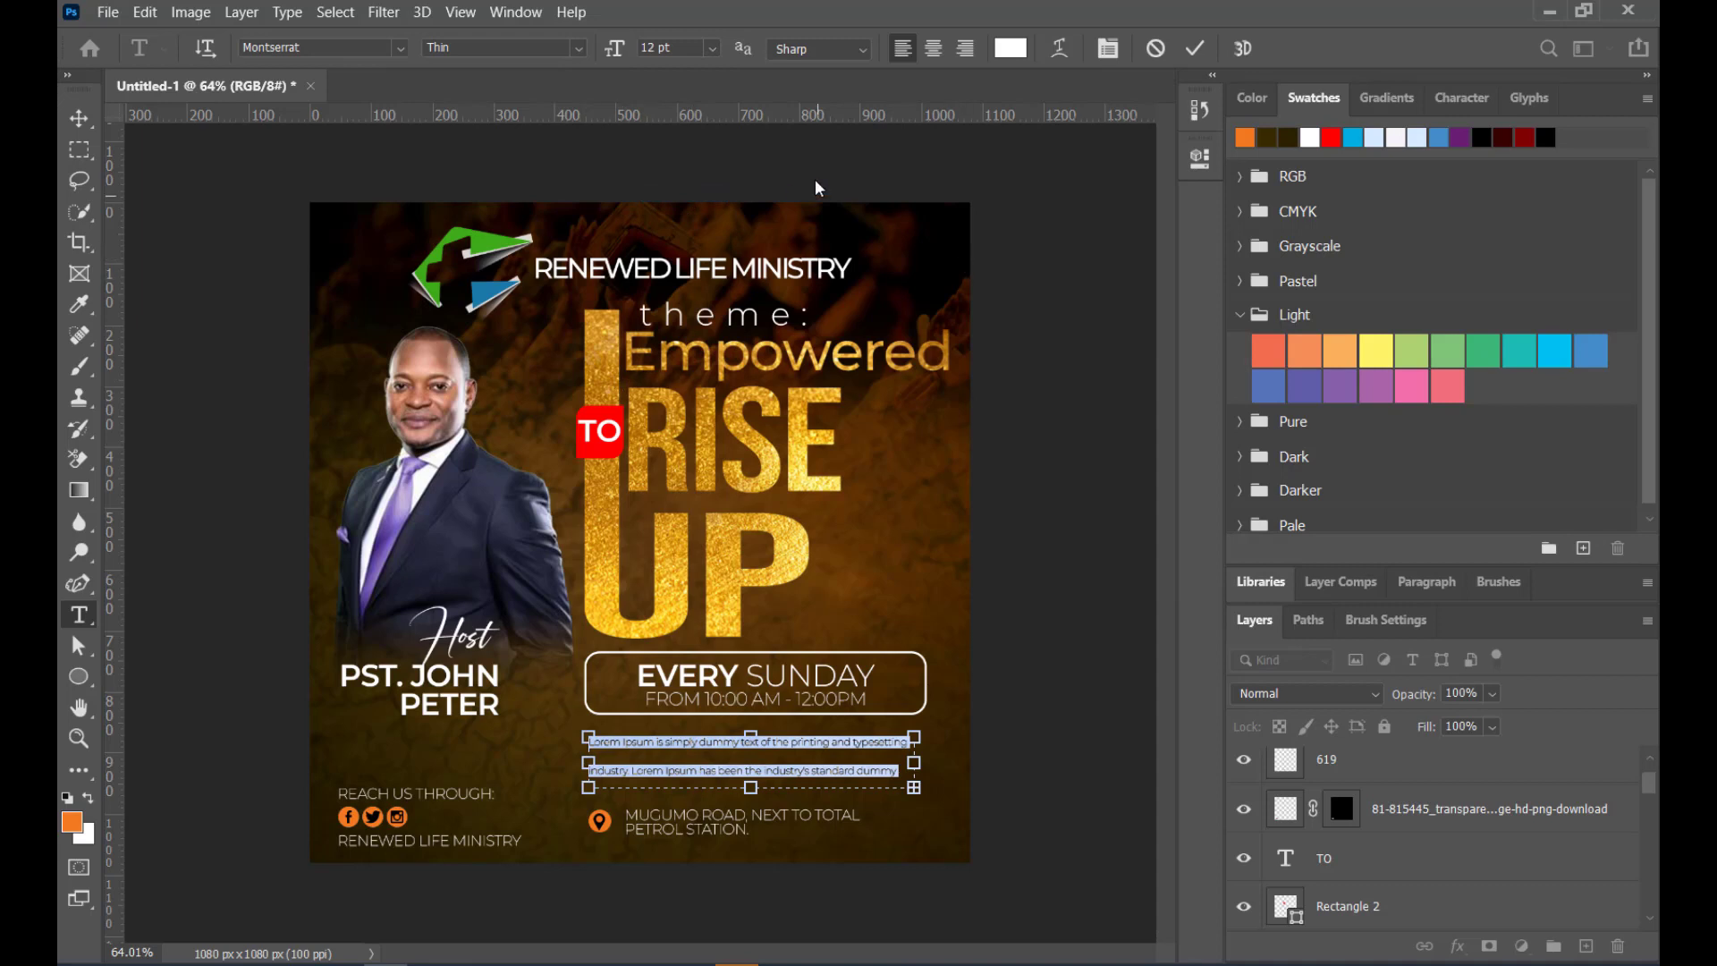
pyautogui.click(1194, 48)
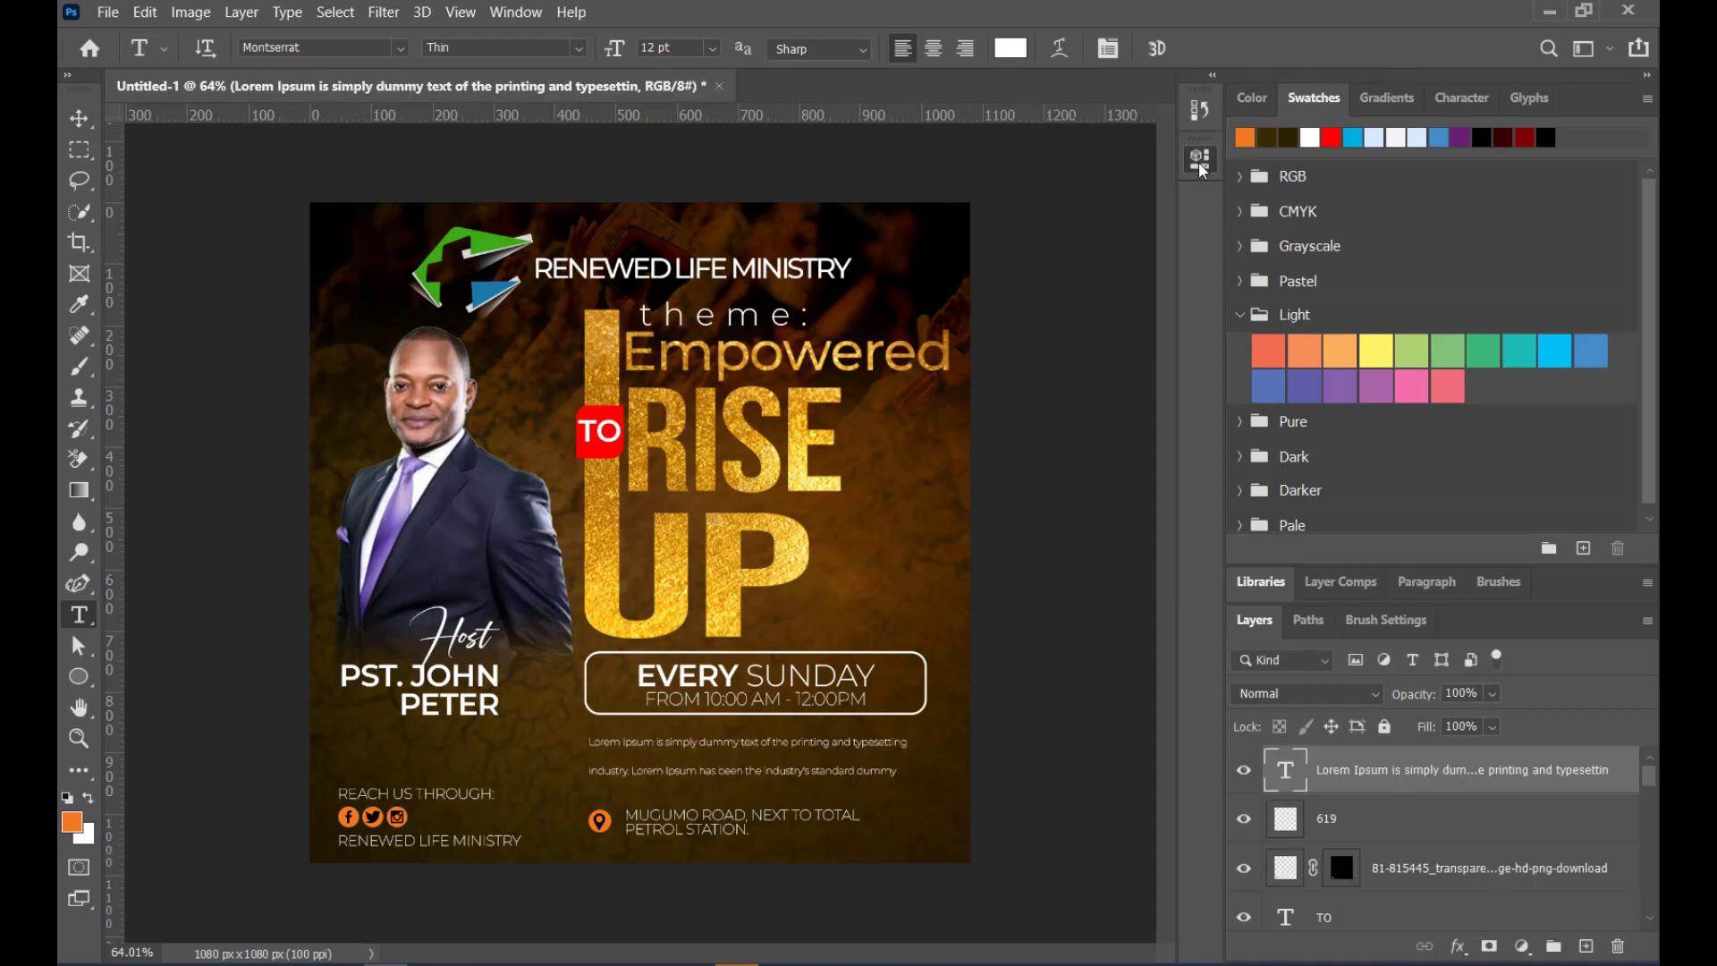
# Set the placeholder paragraph's tracking to 0 and tighten its line spacing to 21 pt
pyautogui.click(1199, 107)
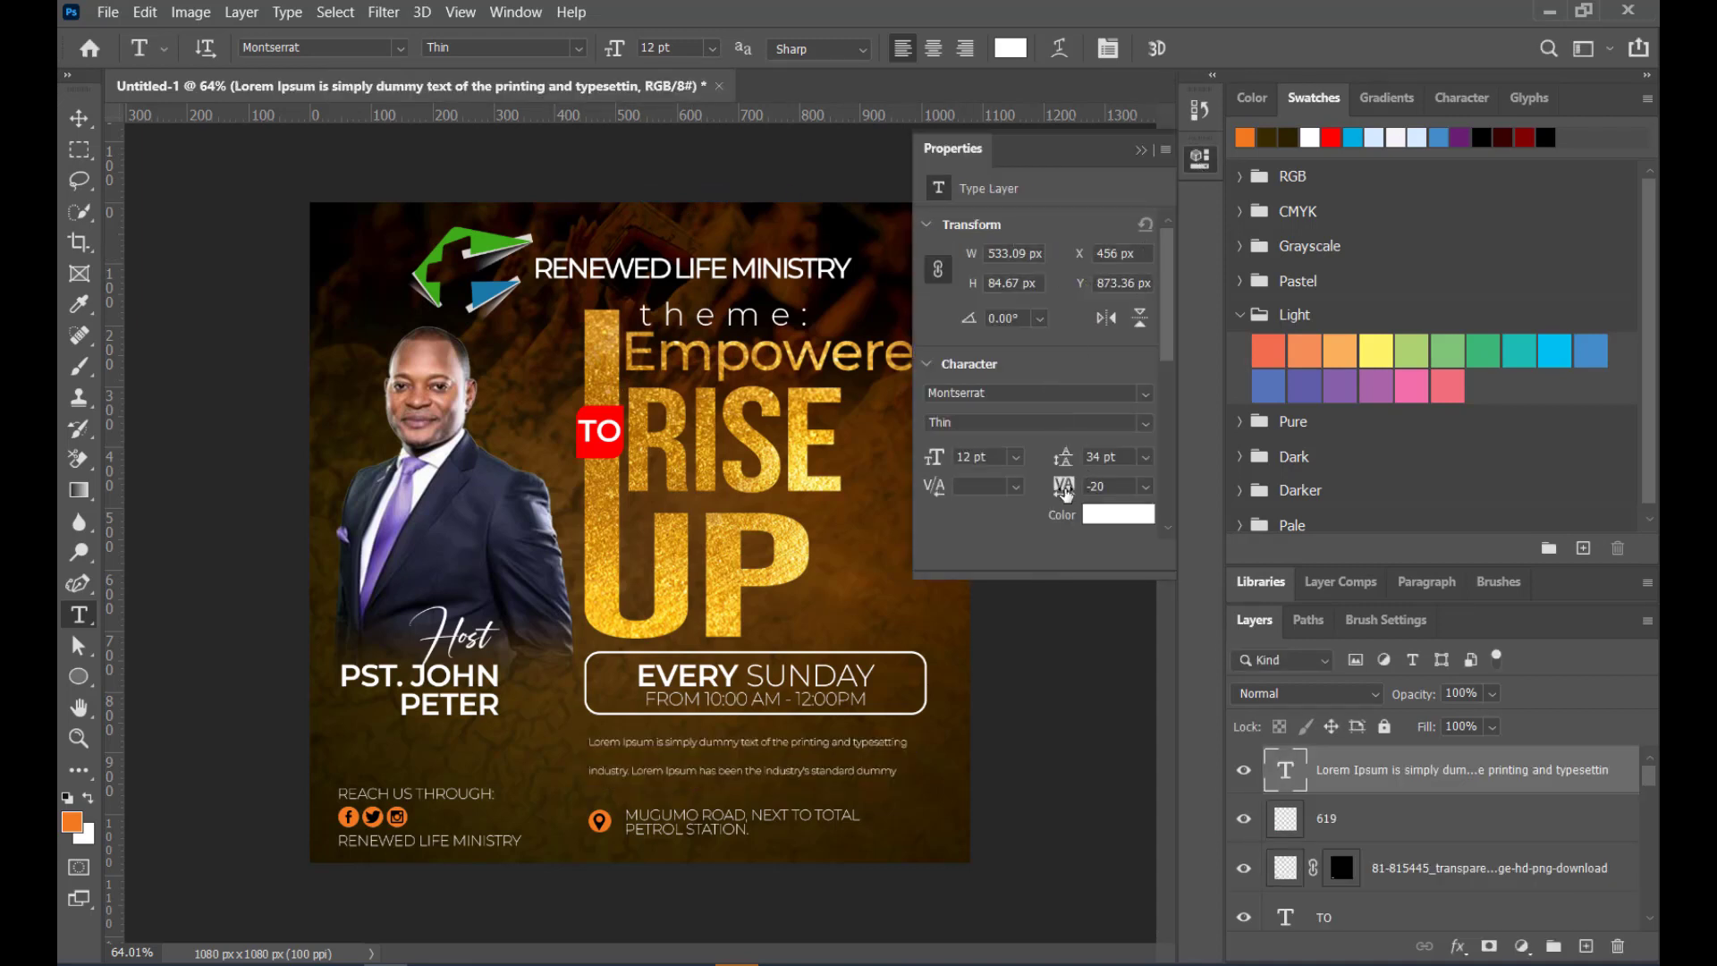
pyautogui.moveTo(1066, 494)
pyautogui.mouseDown()
pyautogui.moveTo(1035, 490)
pyautogui.moveTo(1050, 487)
pyautogui.mouseUp()
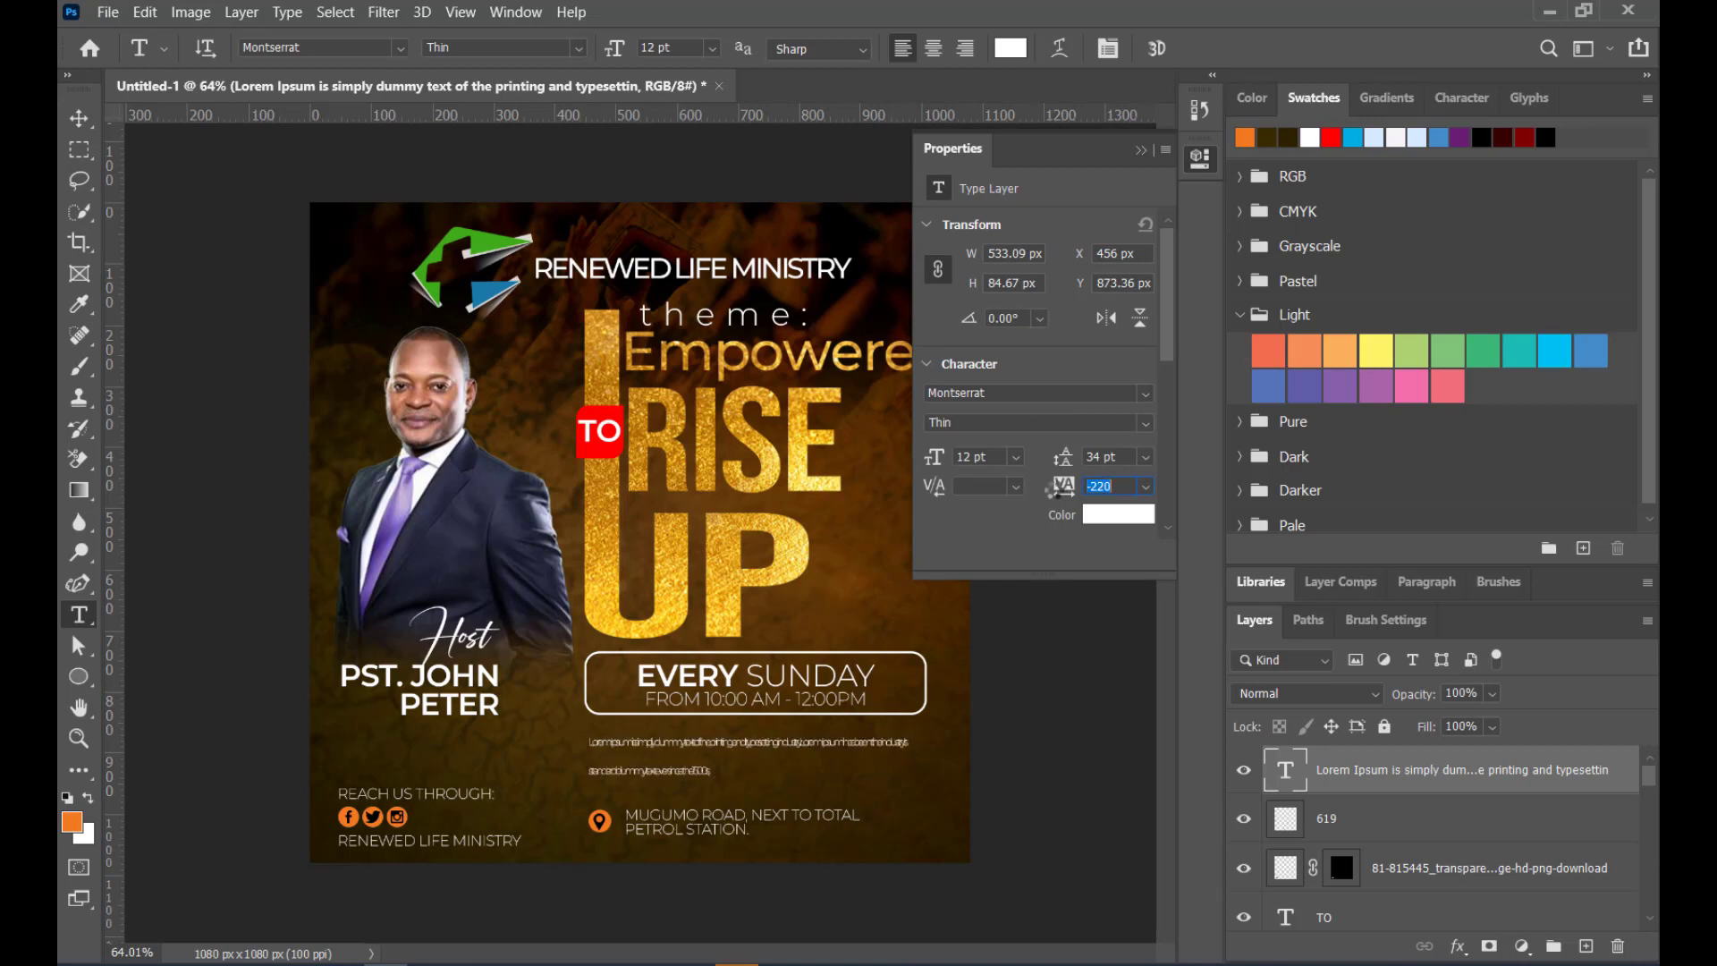
pyautogui.write('0')
pyautogui.press('Return')
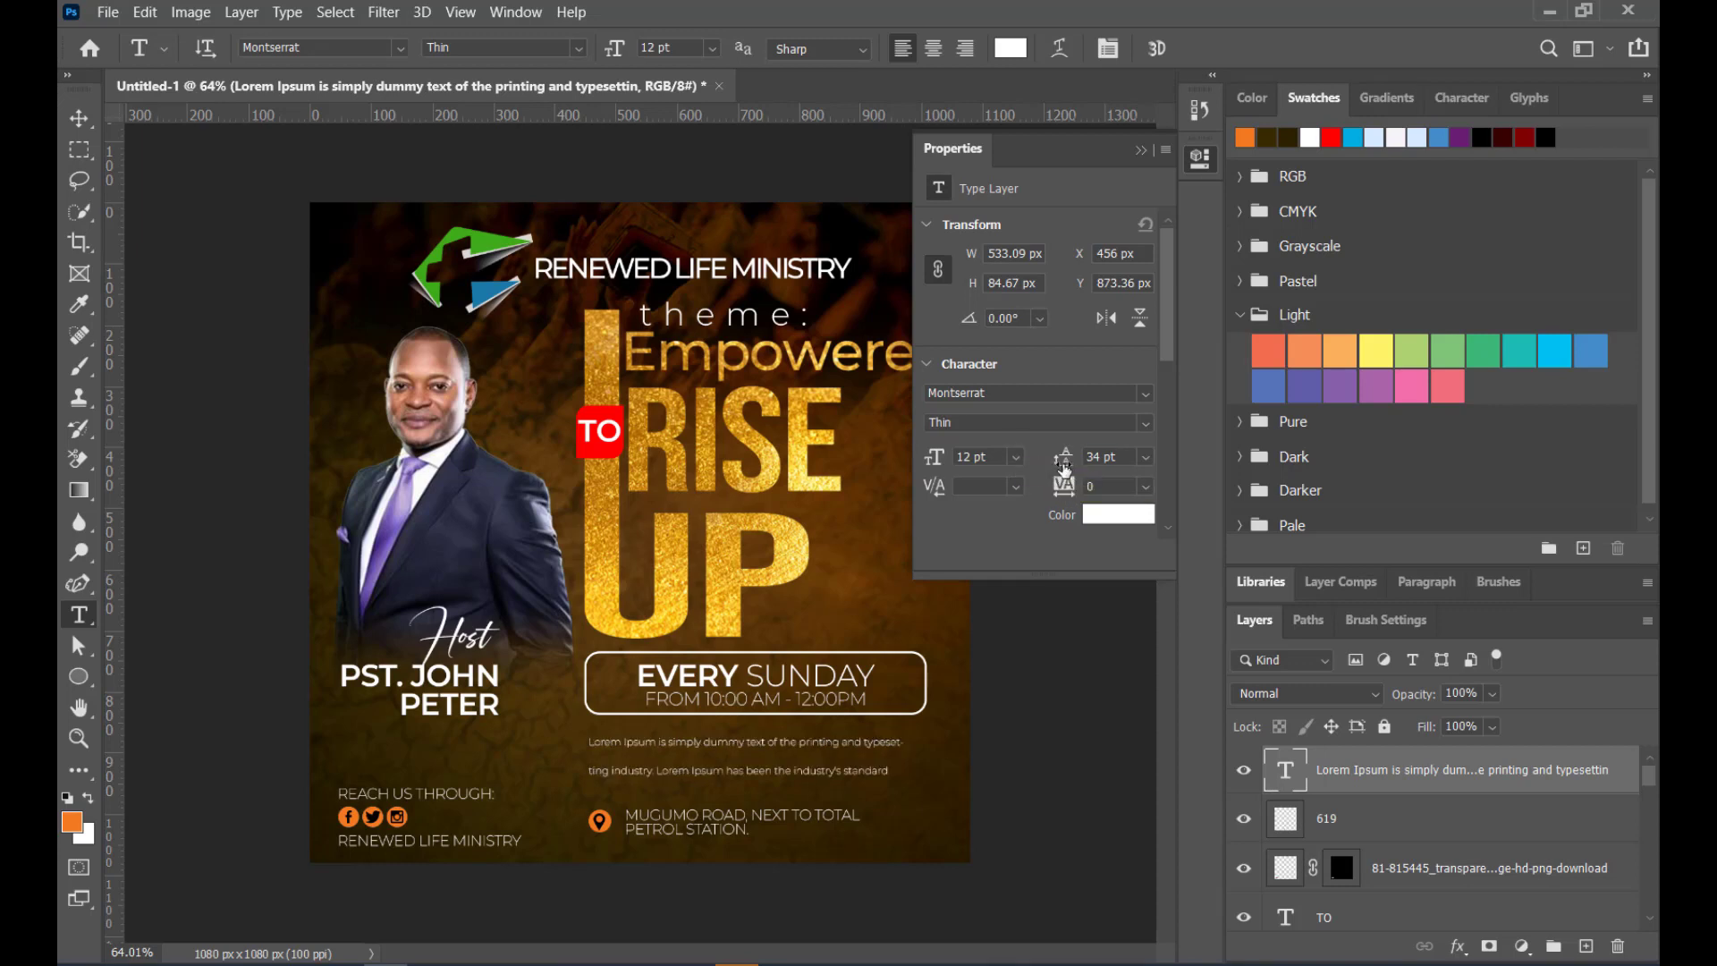
pyautogui.moveTo(1064, 469); pyautogui.dragTo(1043, 470)
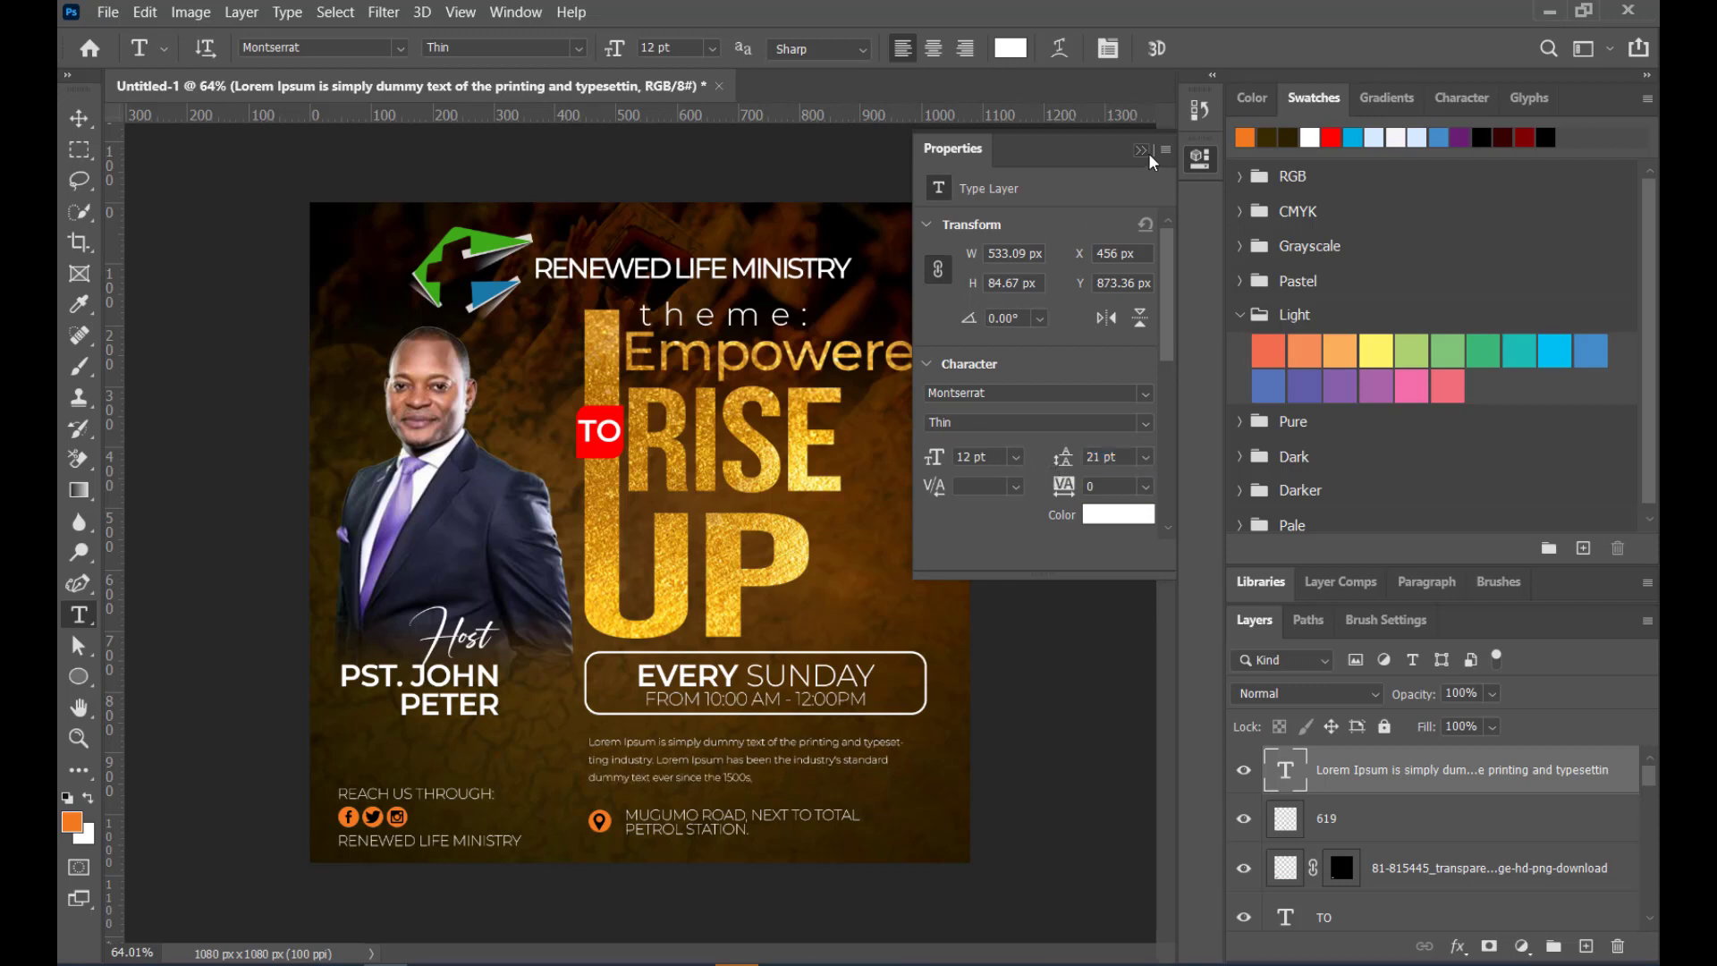
pyautogui.click(1142, 150)
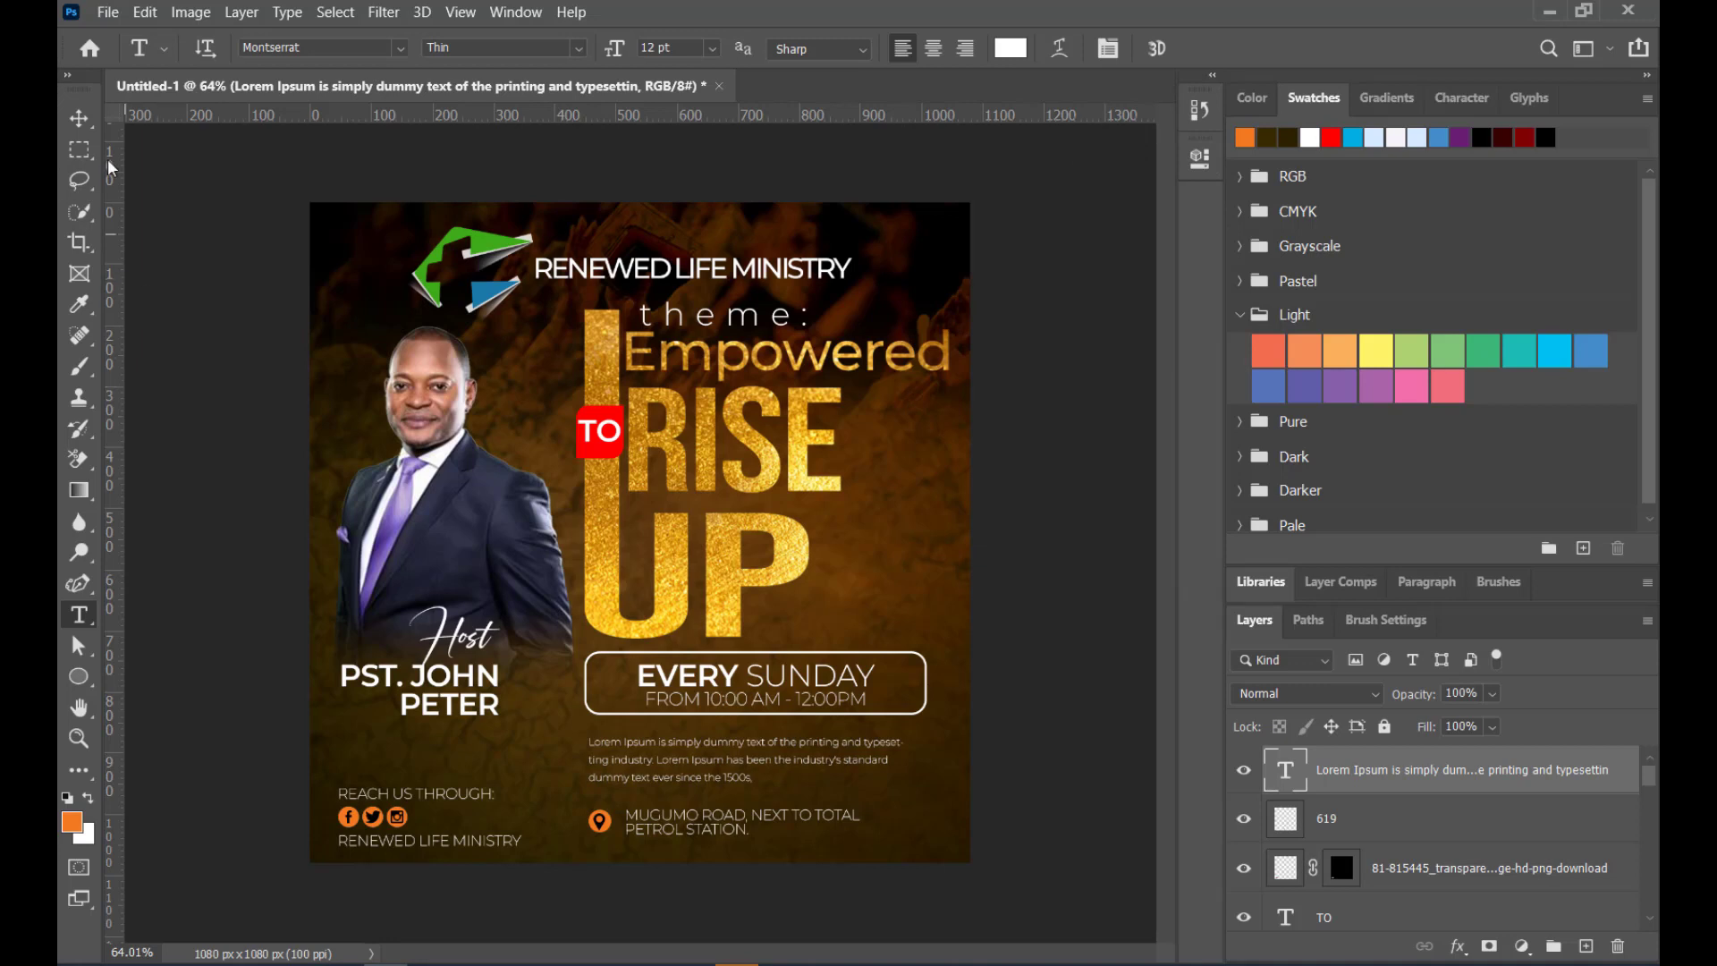
# Nudge the placeholder paragraph 3 px up toward the Sunday schedule frame and deselect it
pyautogui.click(78, 118)
pyautogui.click(658, 742)
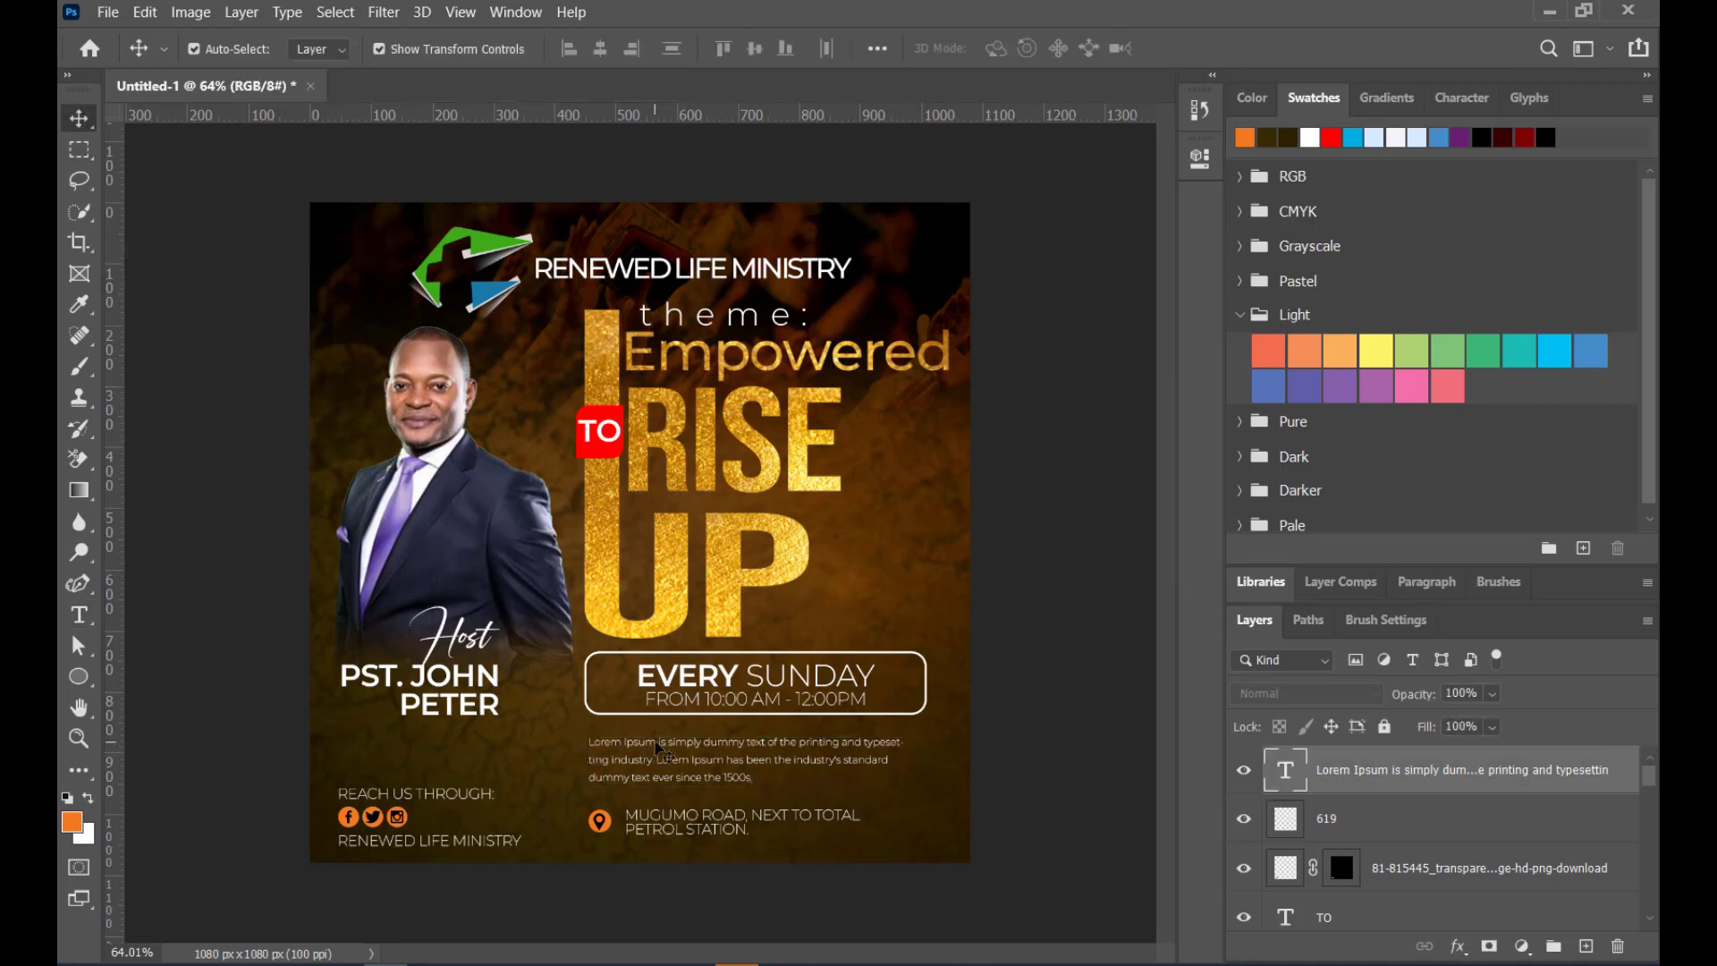
pyautogui.press('Up')
pyautogui.press('Up')
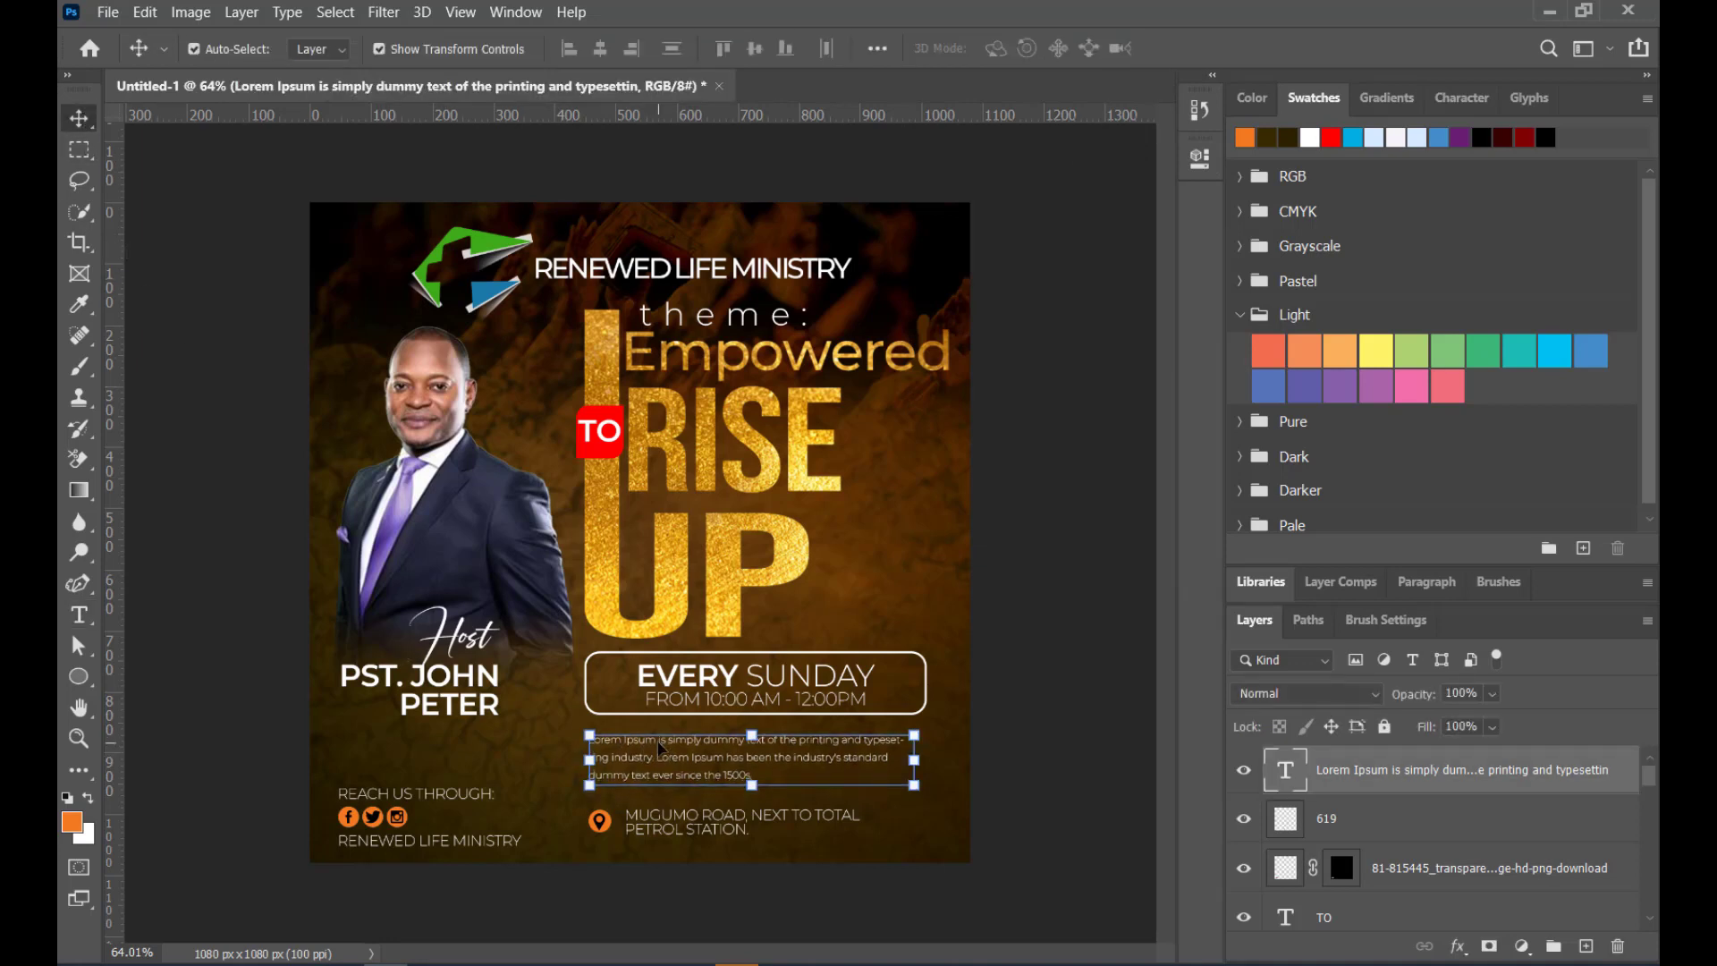
pyautogui.press('Up')
pyautogui.click(1033, 838)
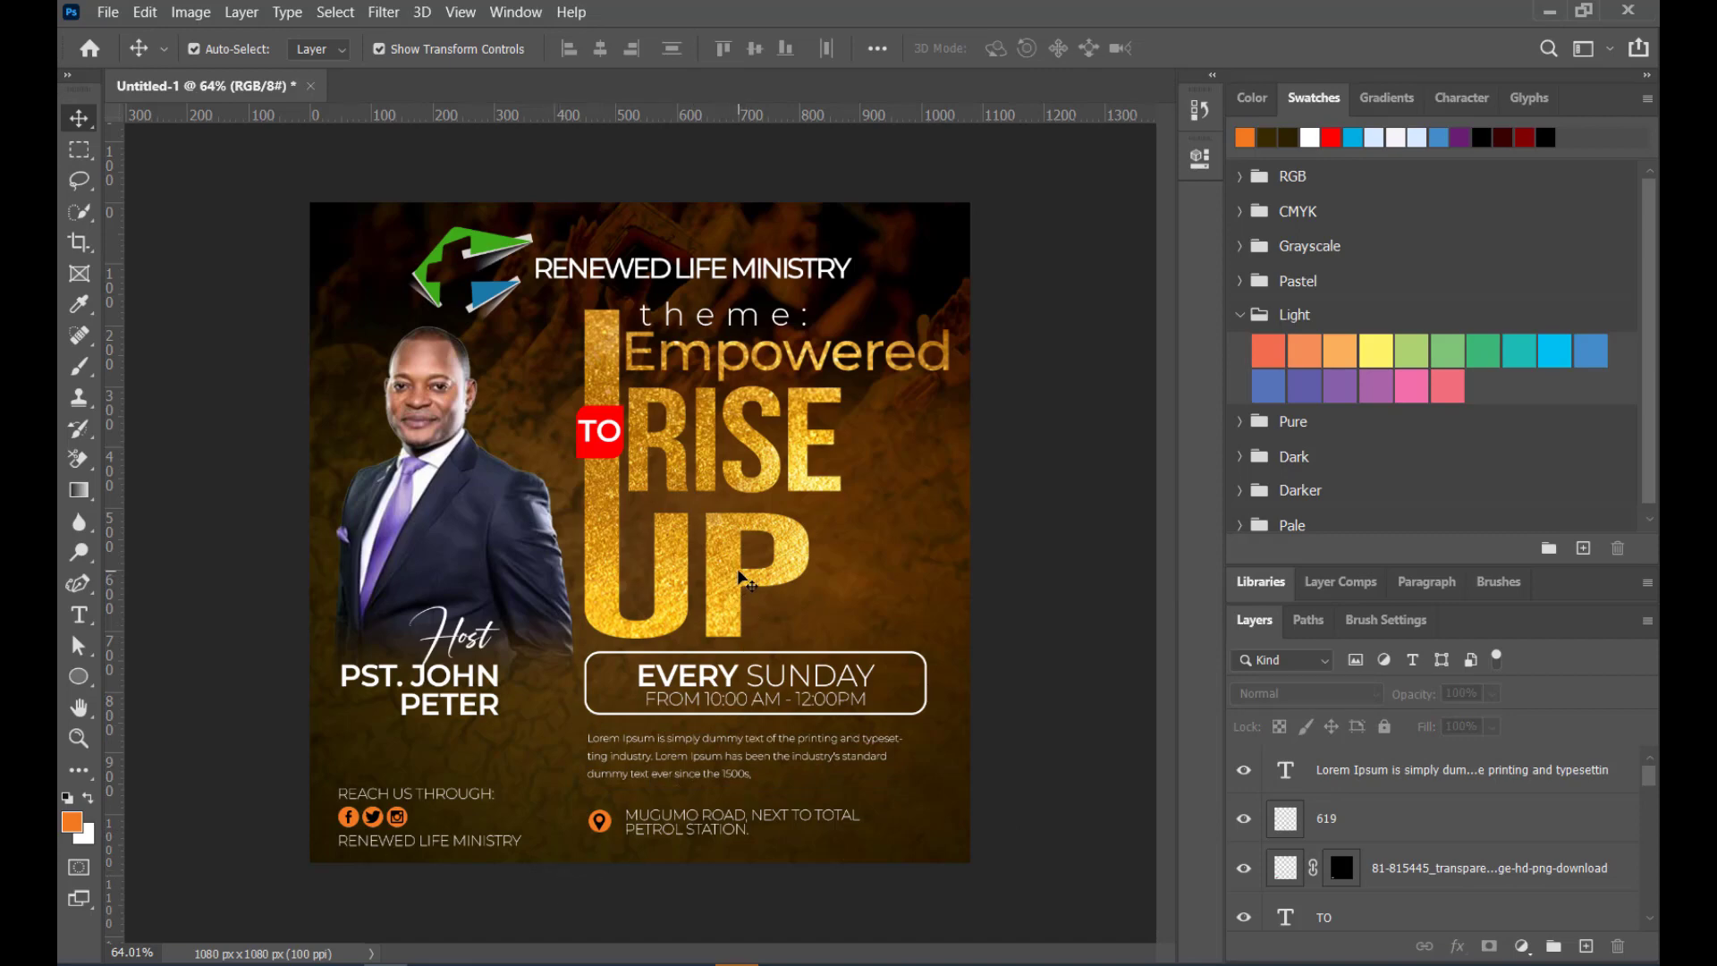
pyautogui.scroll(-6, 765, 558)
pyautogui.scroll(2, 452, 663)
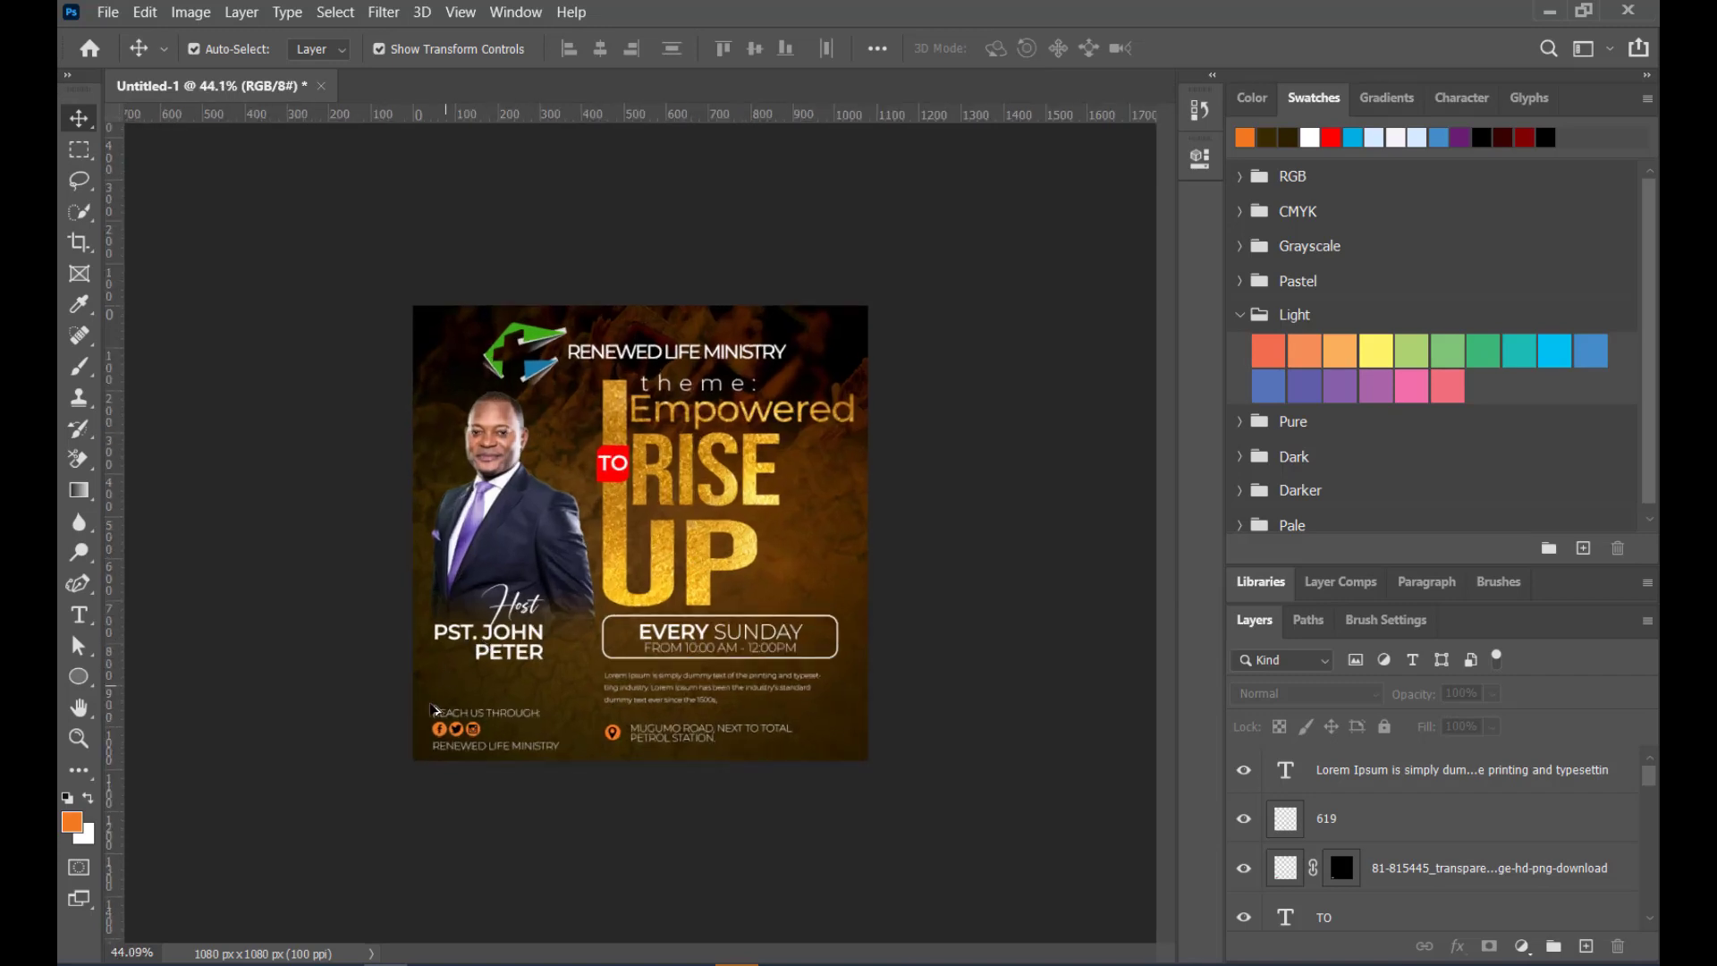
pyautogui.scroll(2, 430, 778)
pyautogui.scroll(-1, 421, 850)
pyautogui.scroll(1, 430, 857)
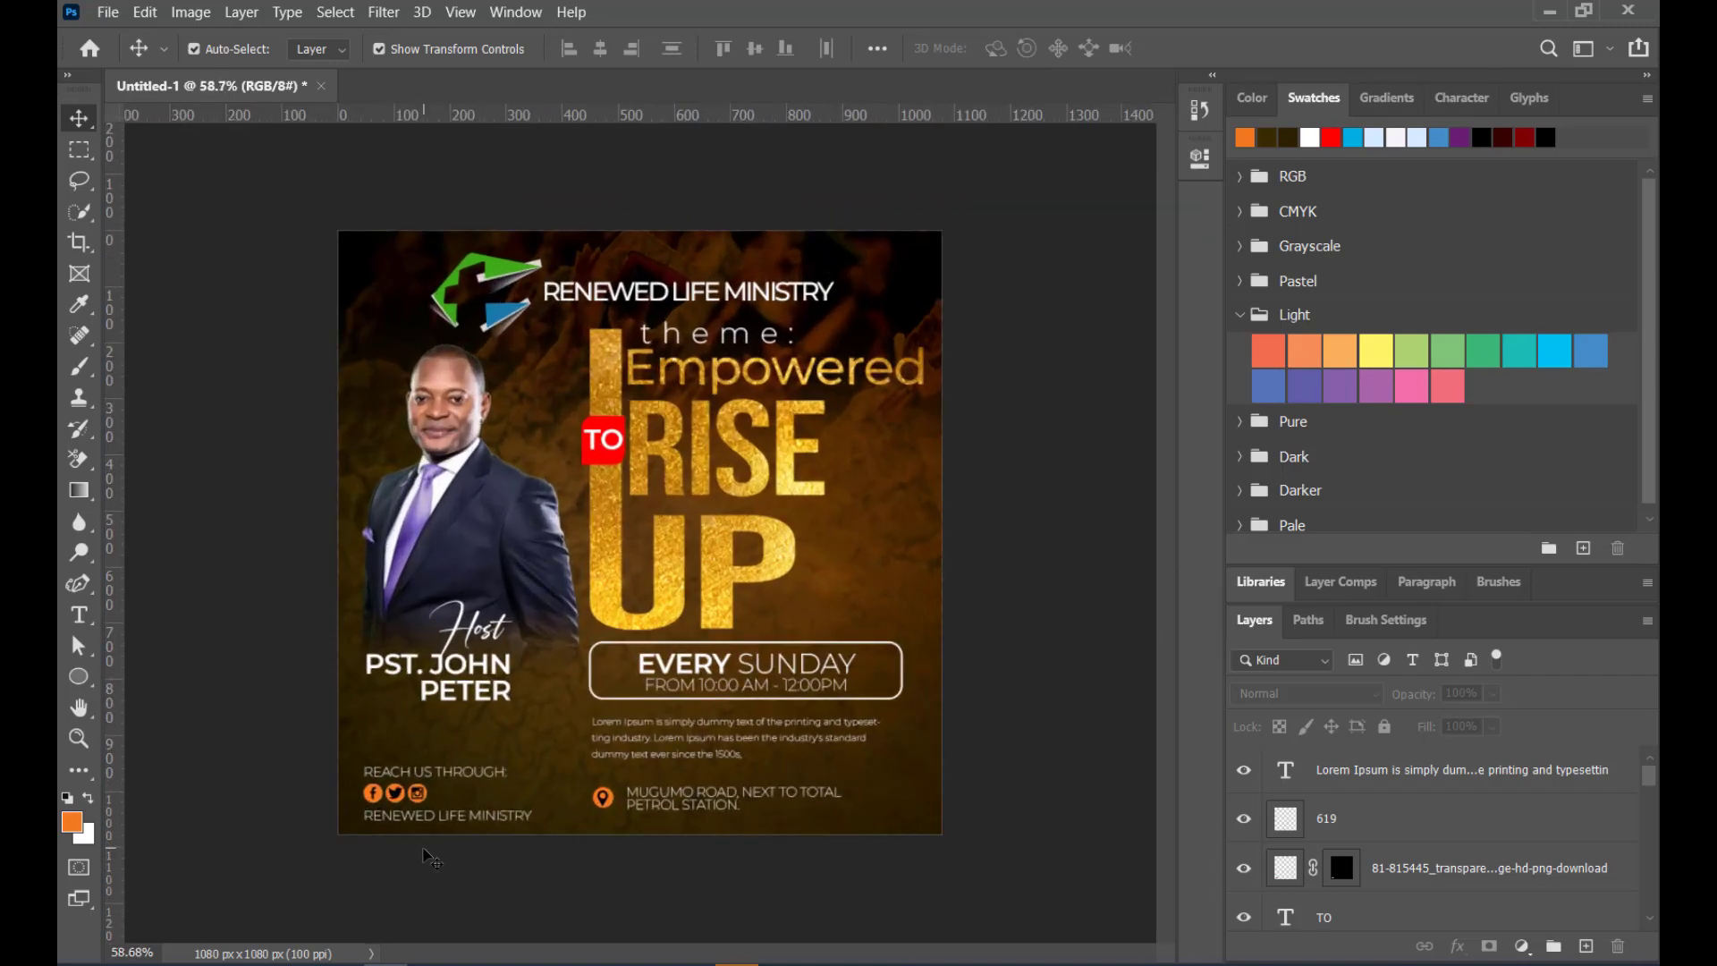